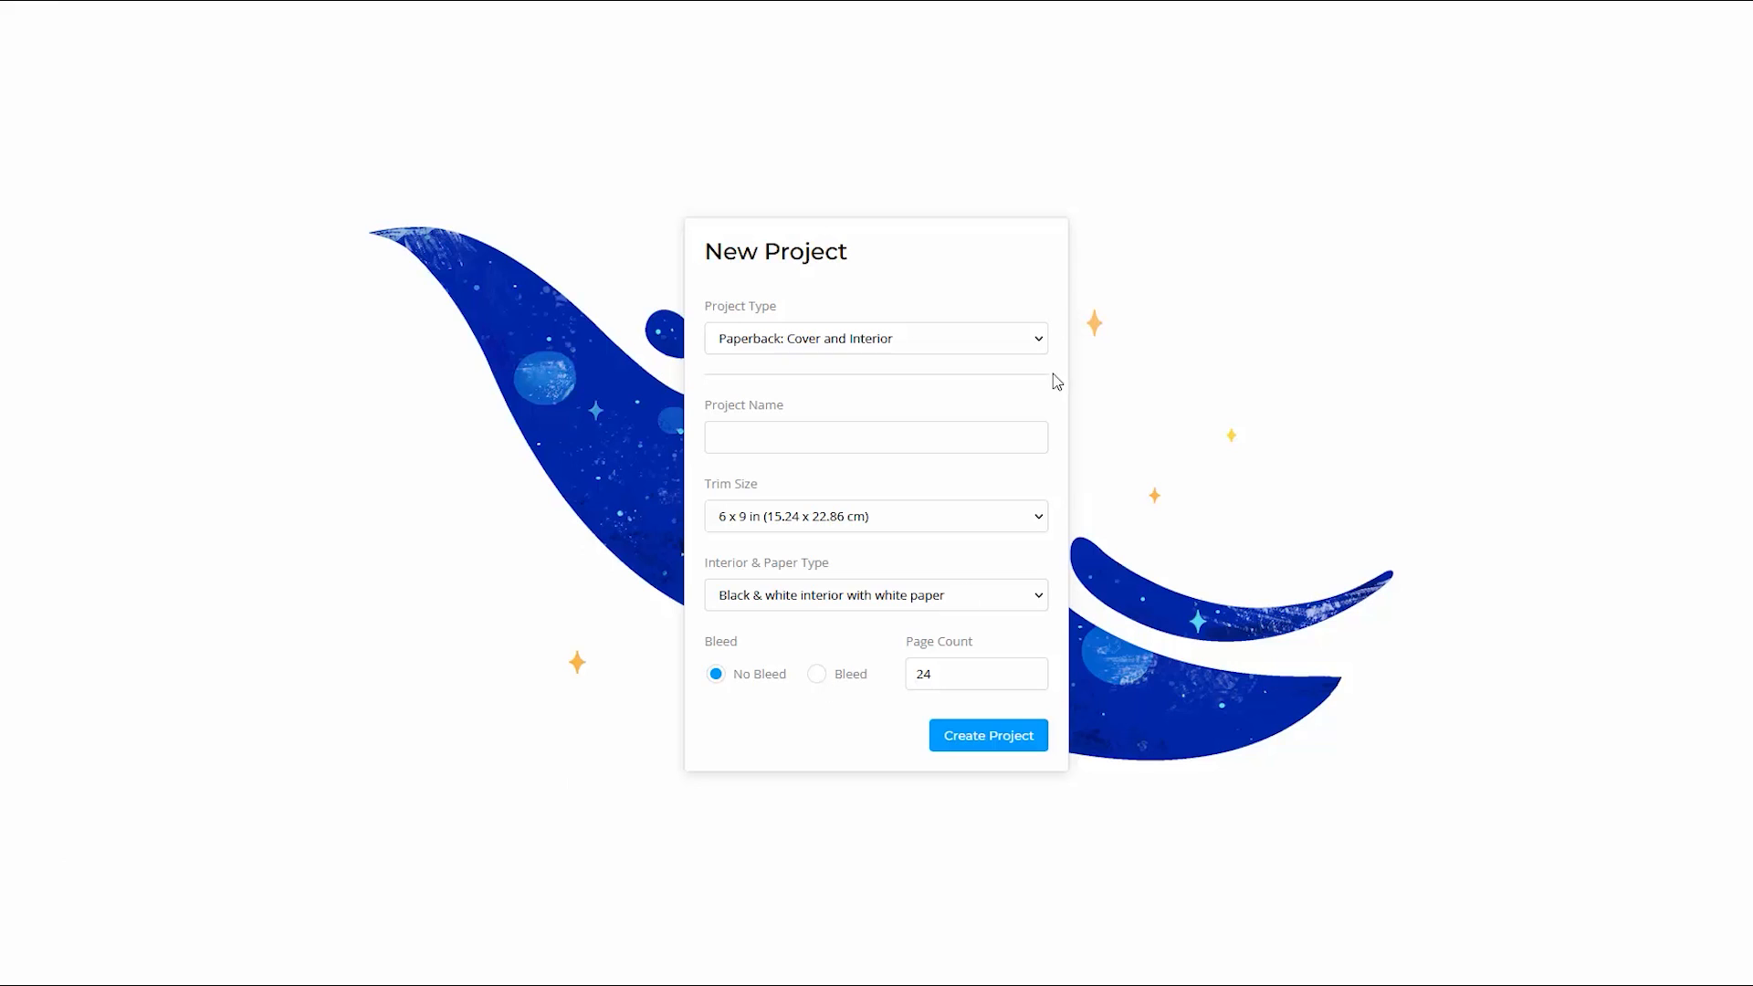
Step: Create a "Paperback: Cover and Interior" project named Test, keeping the 6 x 9 in trim size and 24 pages
{"action": "left_click", "coordinate": [1041, 339]}
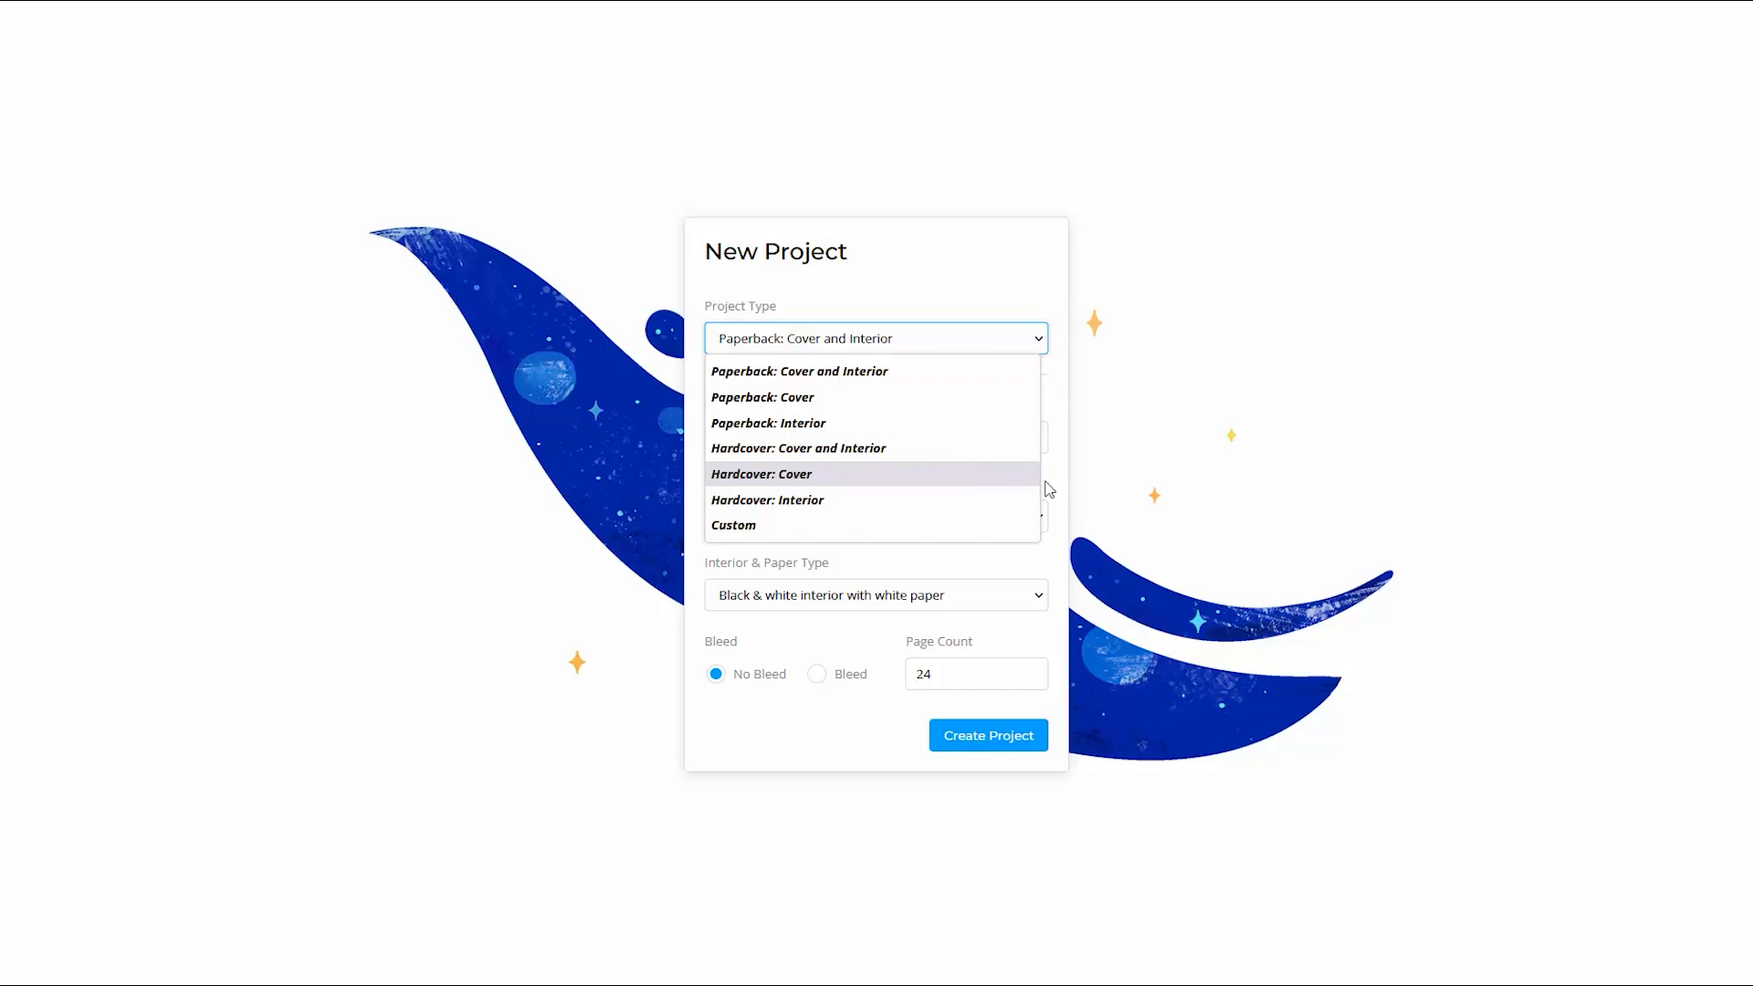
{"action": "left_click", "coordinate": [1225, 468]}
{"action": "left_click", "coordinate": [784, 439]}
{"action": "type", "text": "Test"}
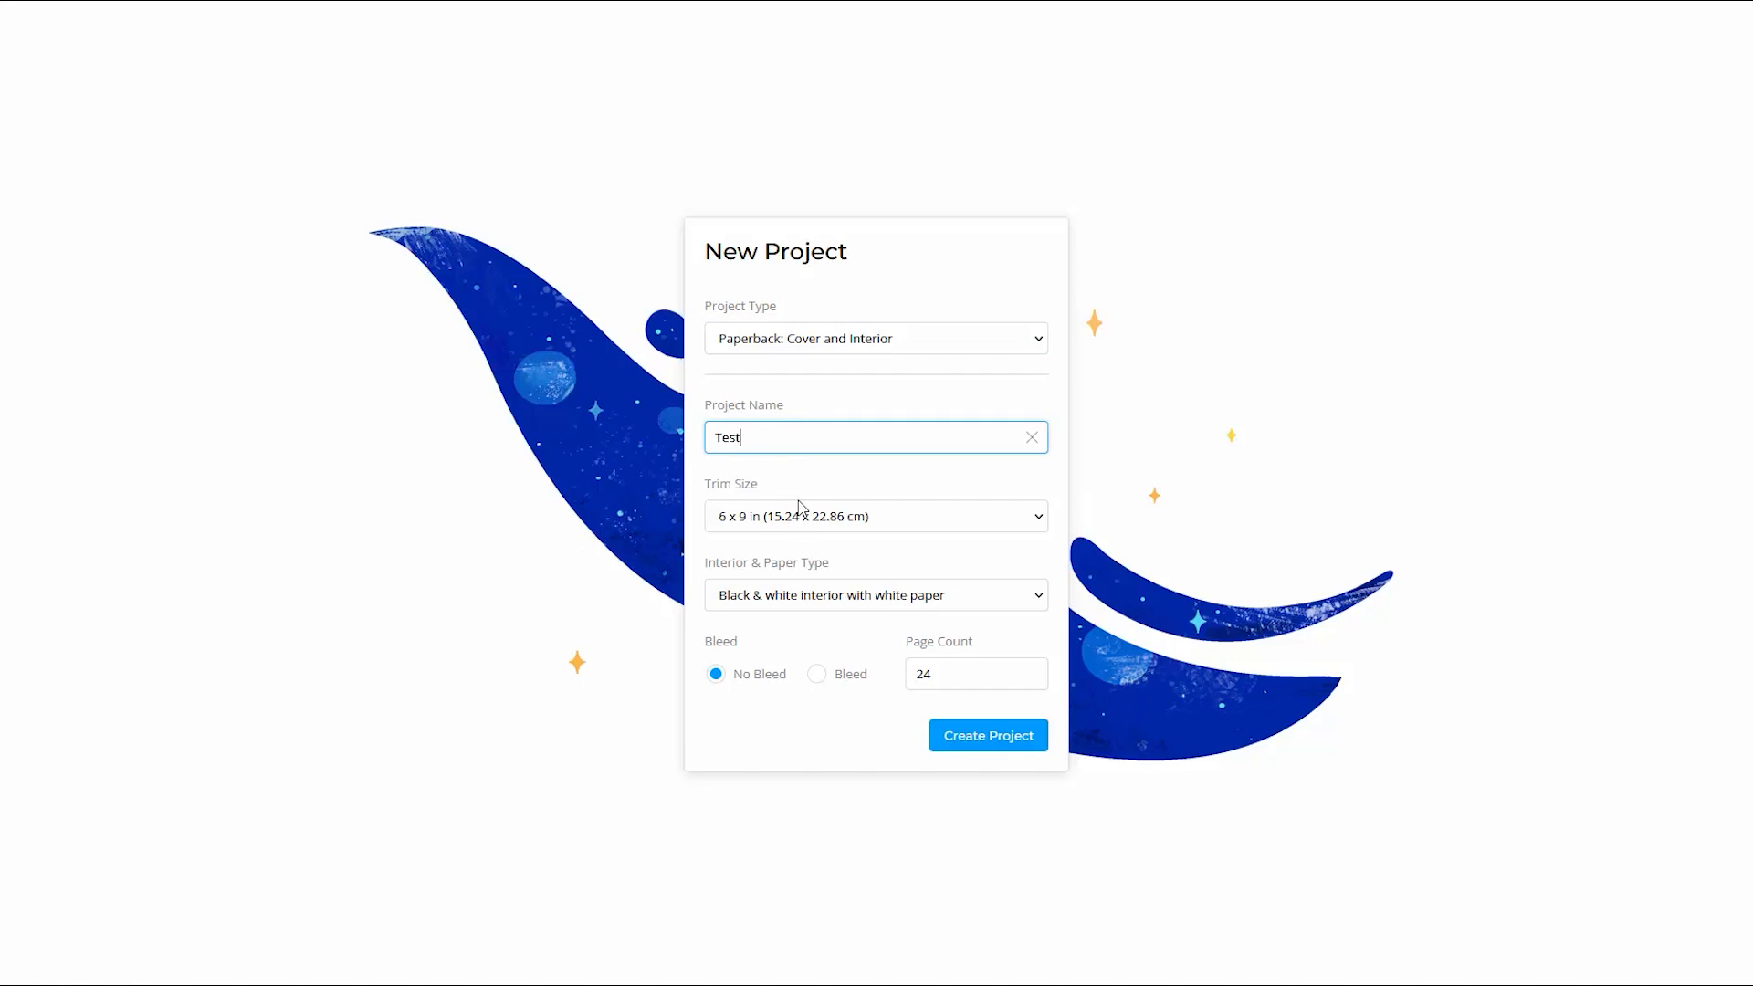
{"action": "left_click", "coordinate": [954, 738]}
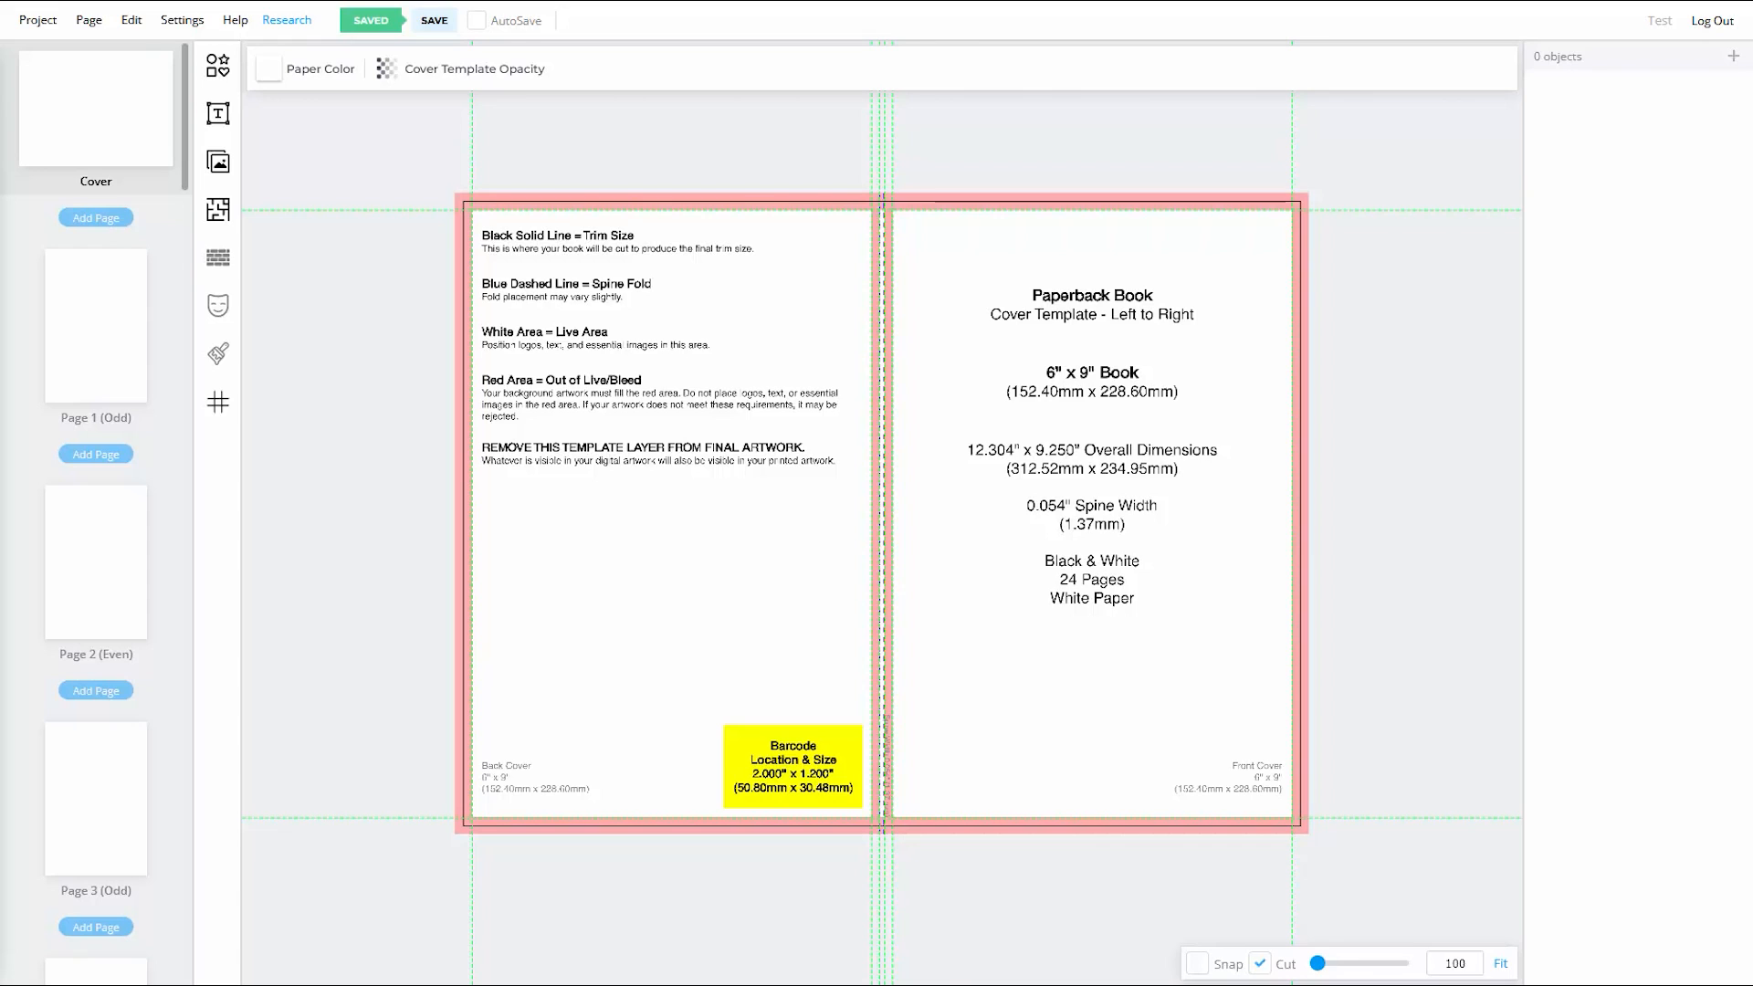
{"action": "left_click", "coordinate": [217, 65]}
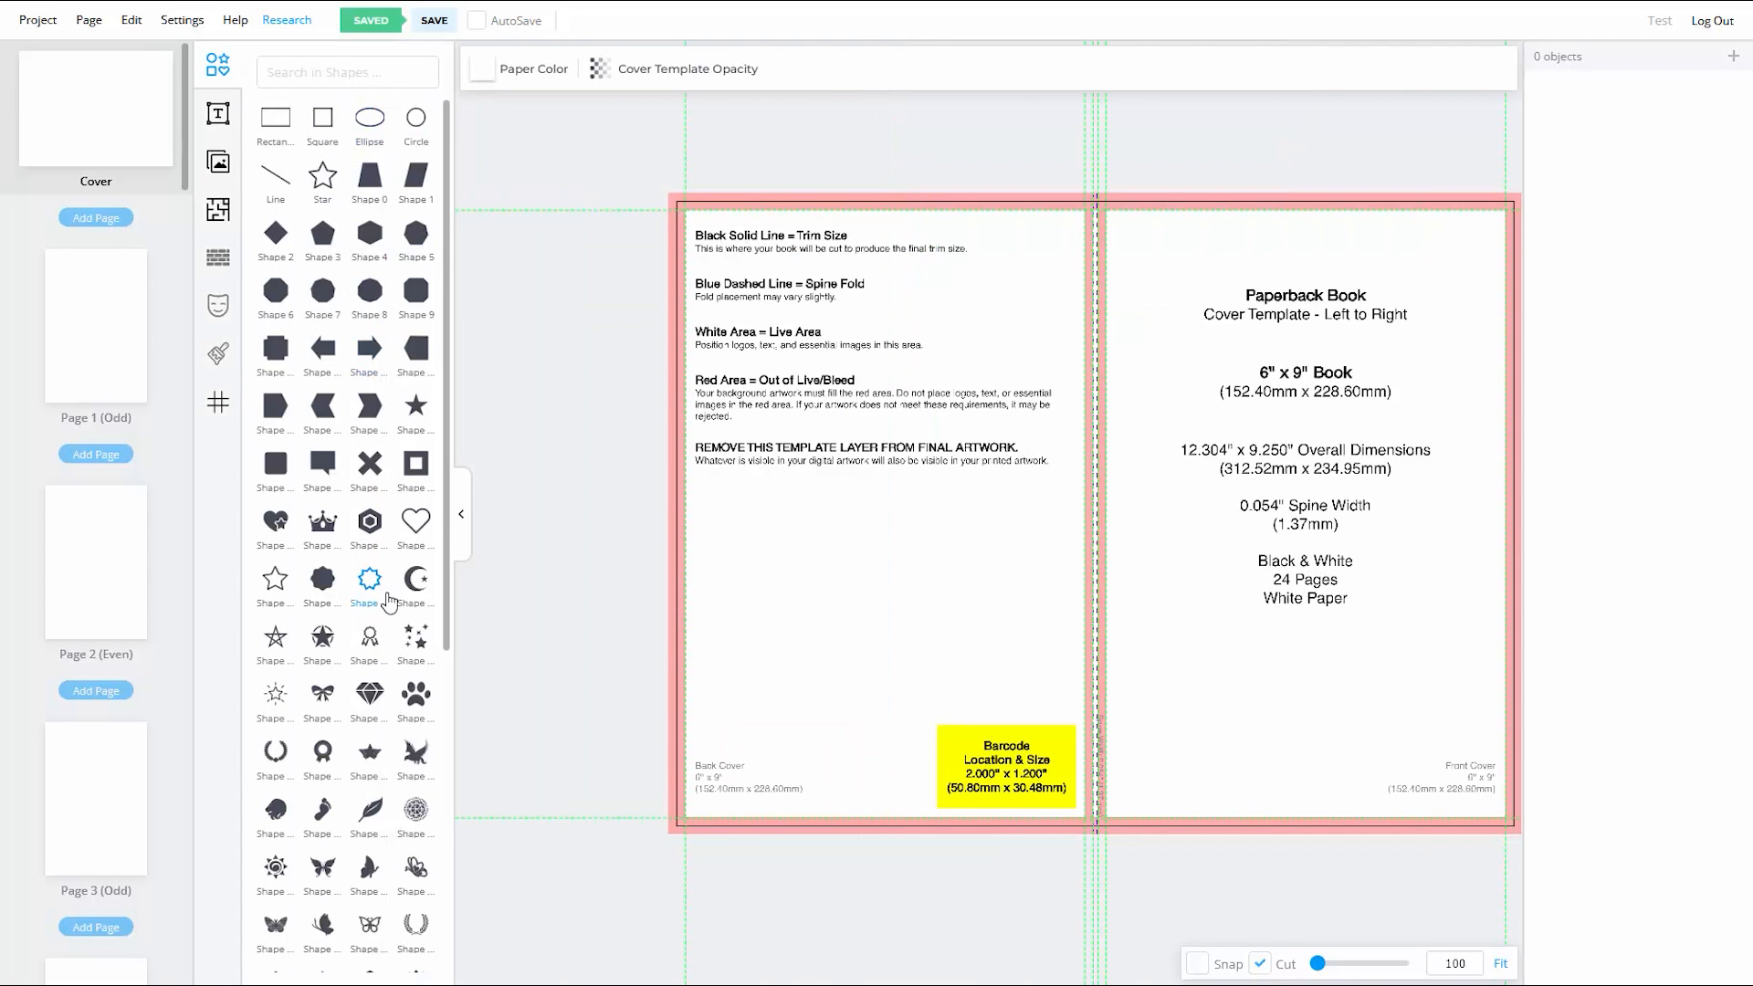
{"action": "left_click", "coordinate": [463, 514]}
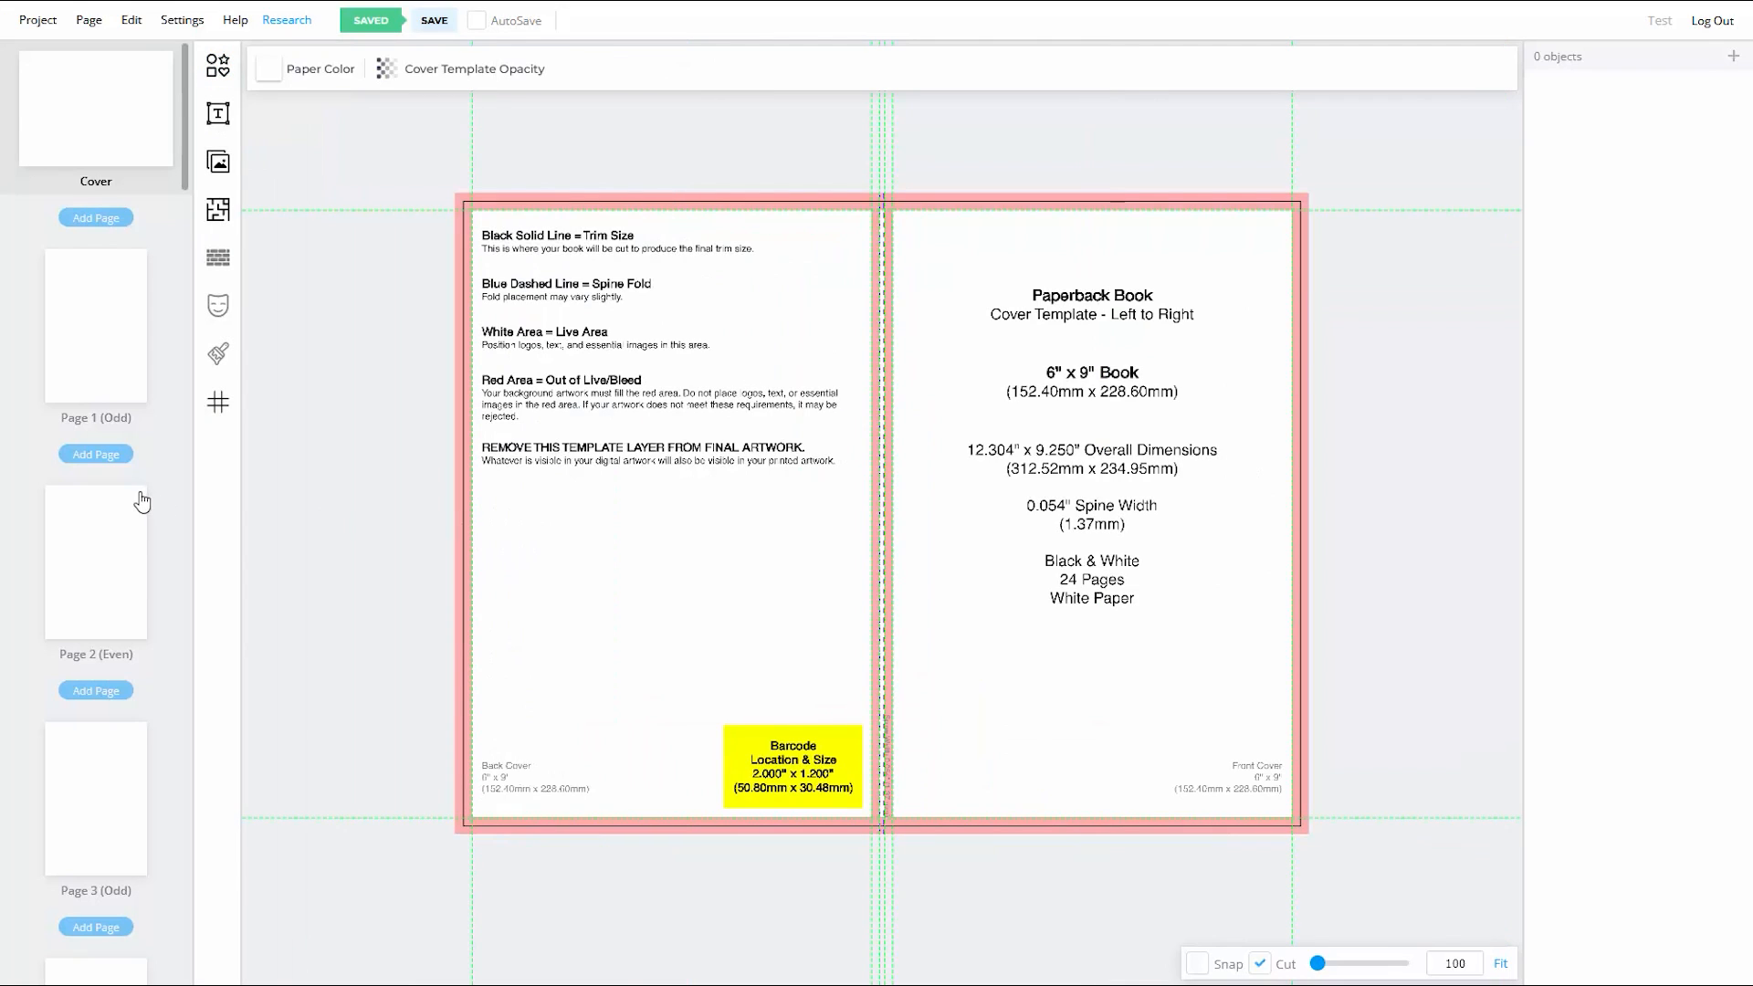
Step: Insert the uploaded dog image and shrink it into the upper outer corner of the front cover
{"action": "left_click", "coordinate": [218, 163]}
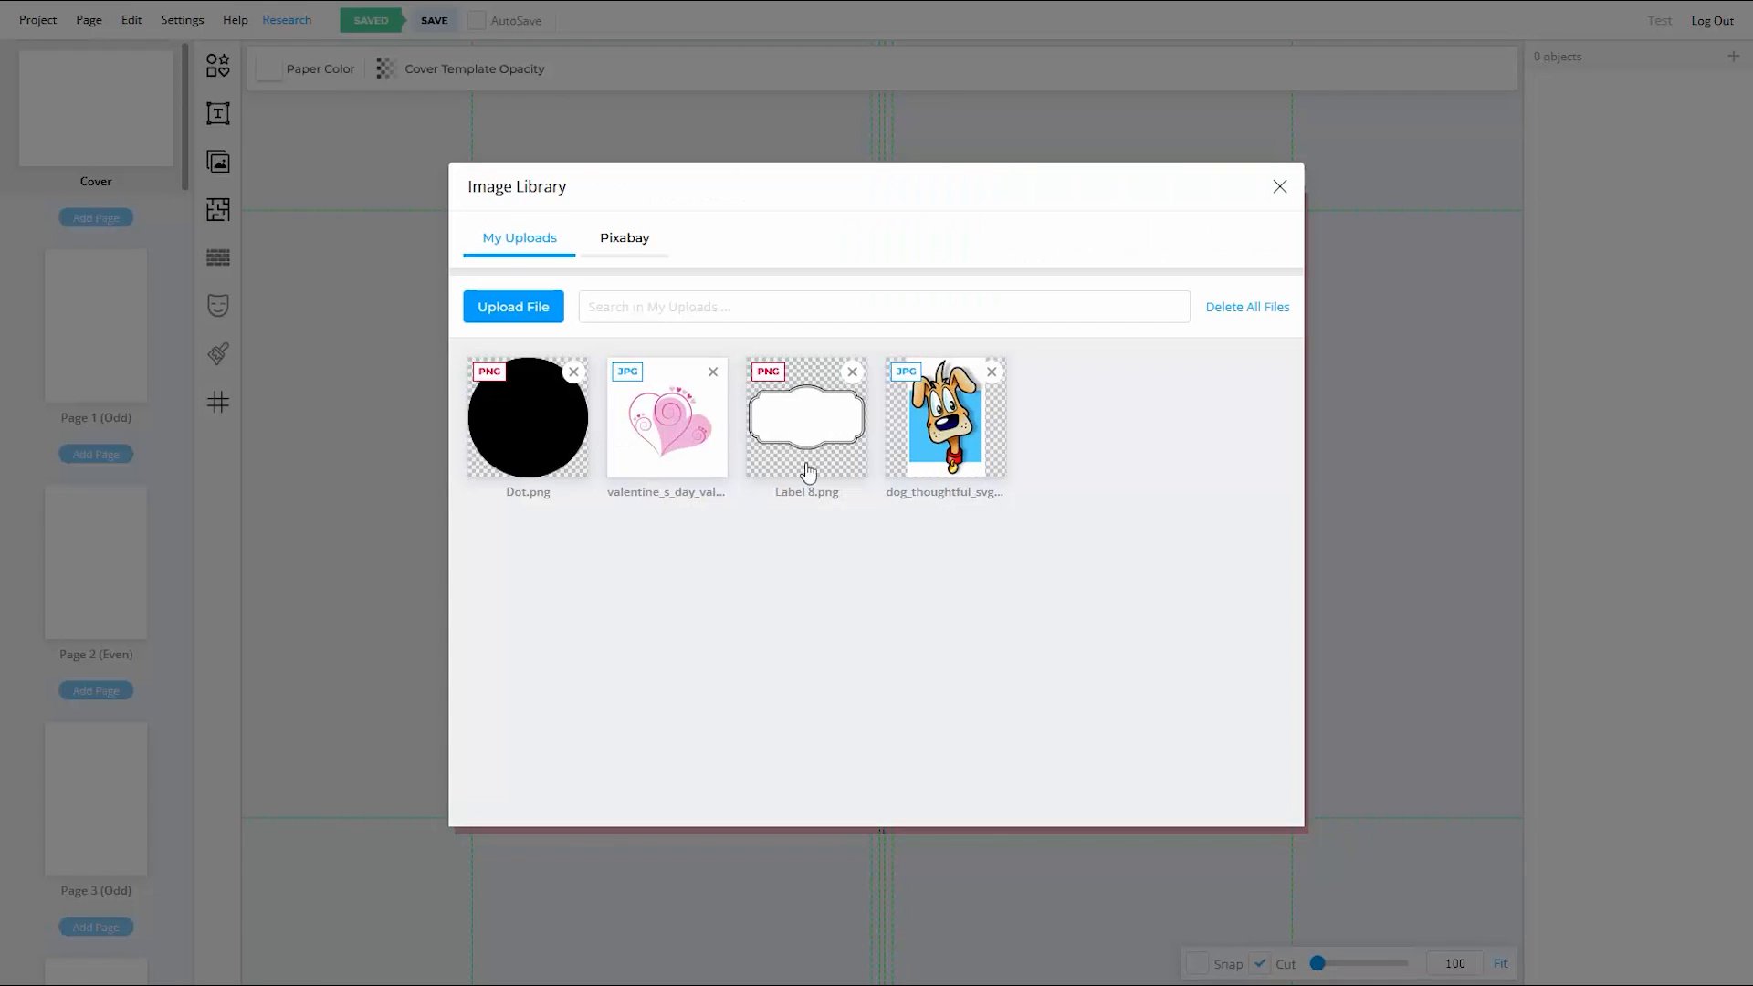
{"action": "left_click", "coordinate": [955, 431]}
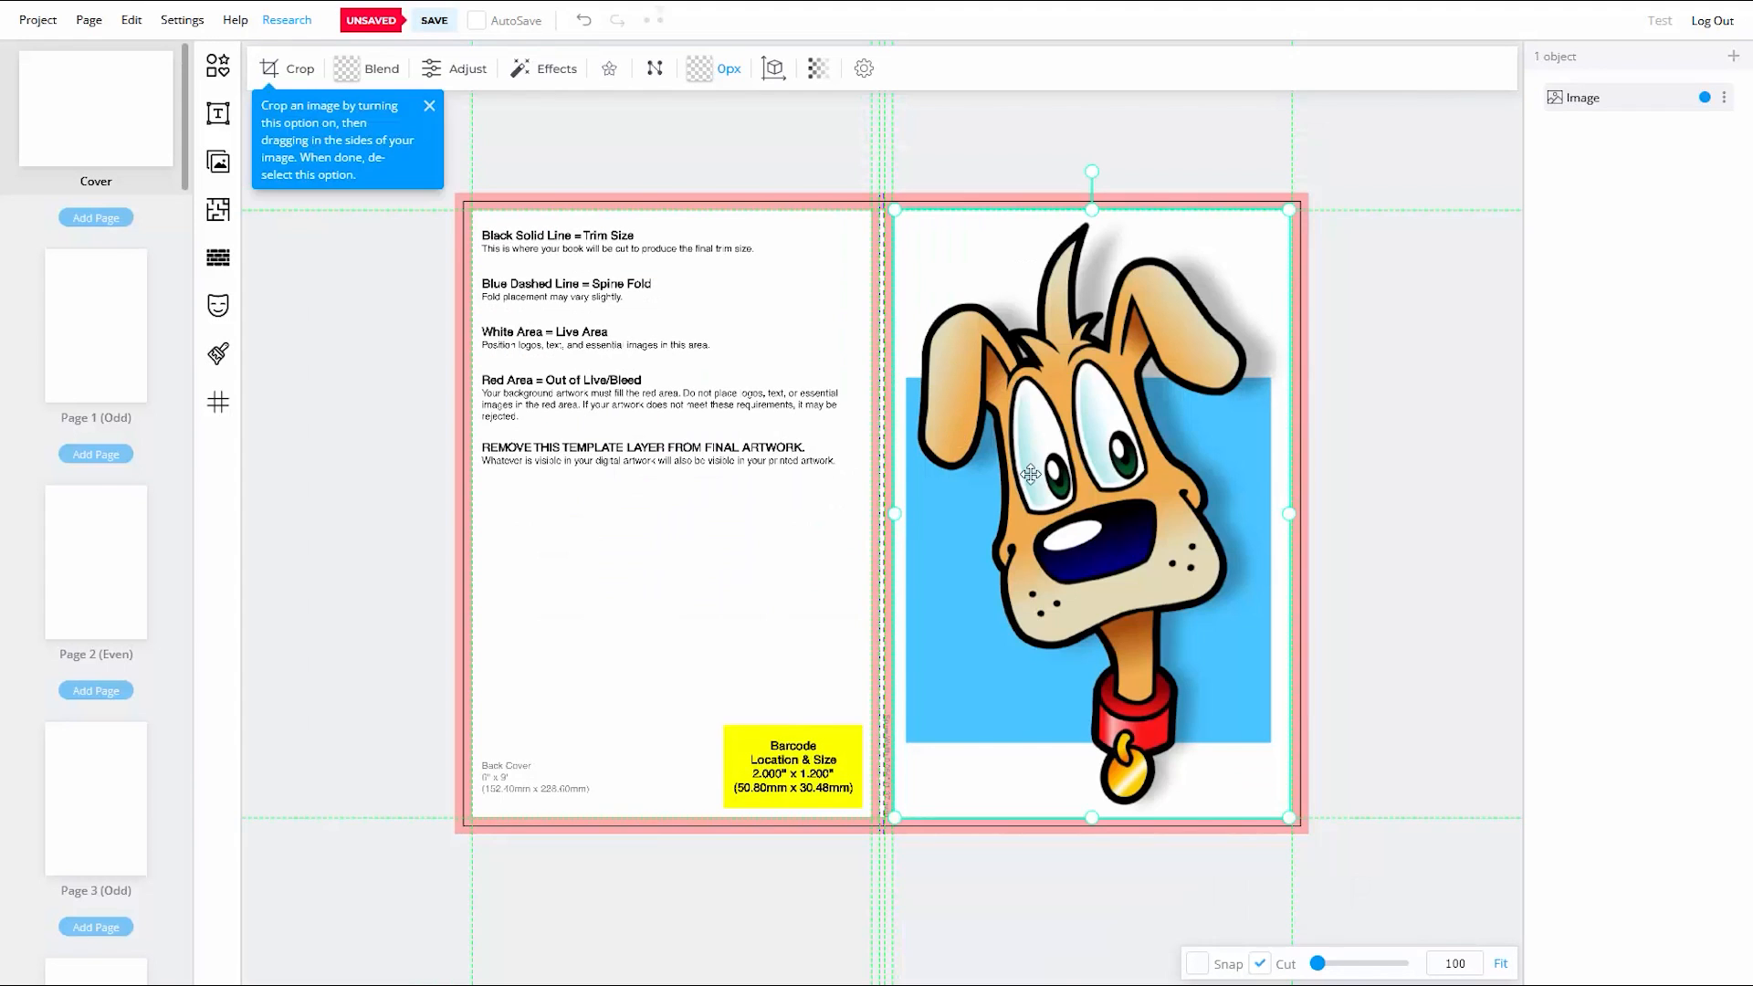
{"action": "left_click", "coordinate": [458, 71]}
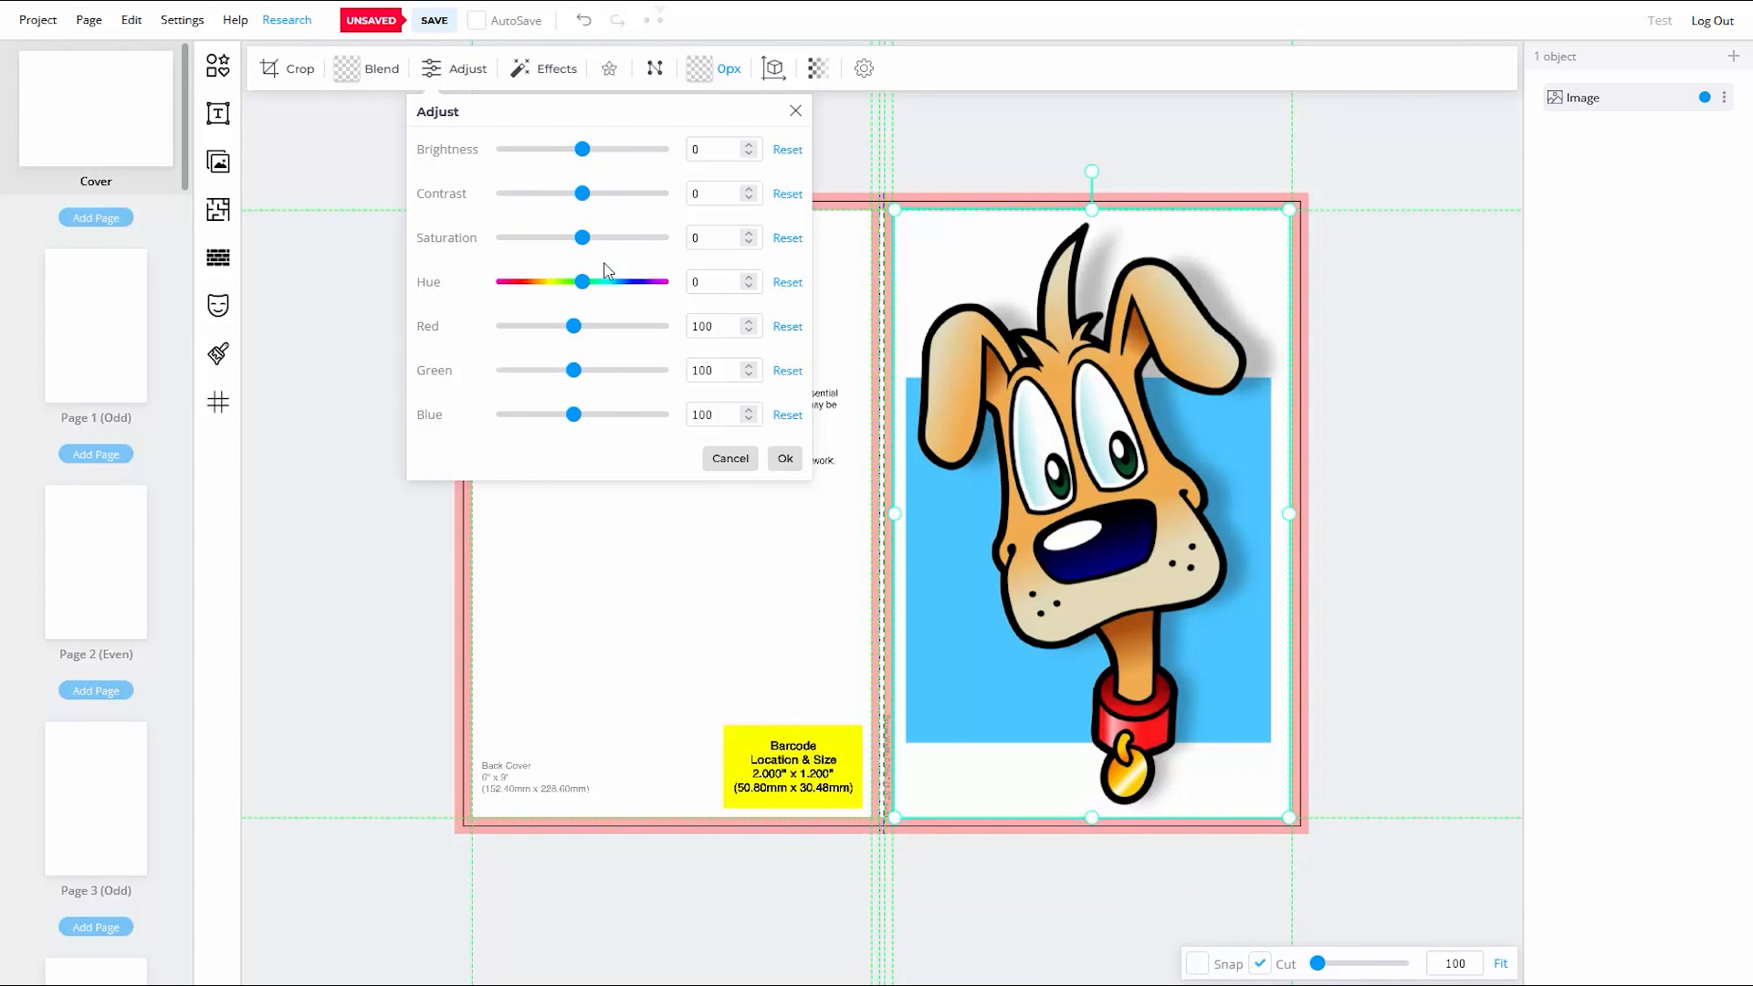
{"action": "left_click", "coordinate": [730, 458]}
{"action": "left_click_drag", "start_coordinate": [893, 820], "coordinate": [1178, 382]}
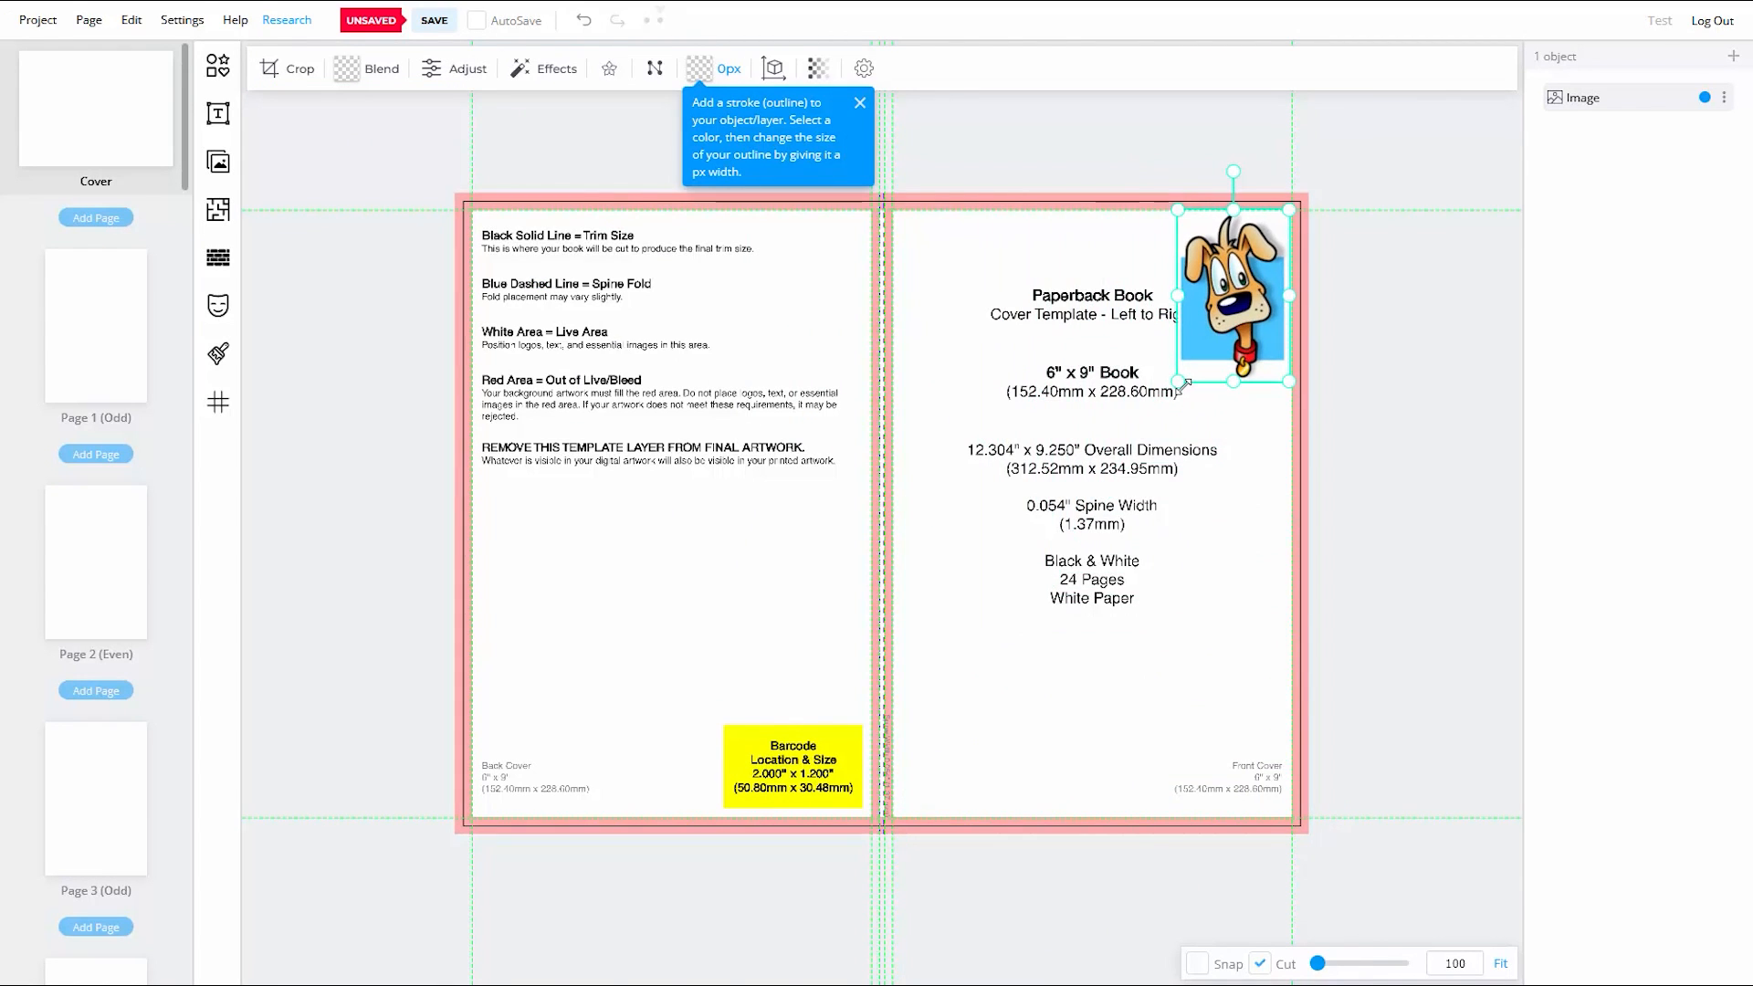
Step: Create a repeating pattern from the dog image and shift it up slightly to fill the whole cover
{"action": "left_click", "coordinate": [218, 259]}
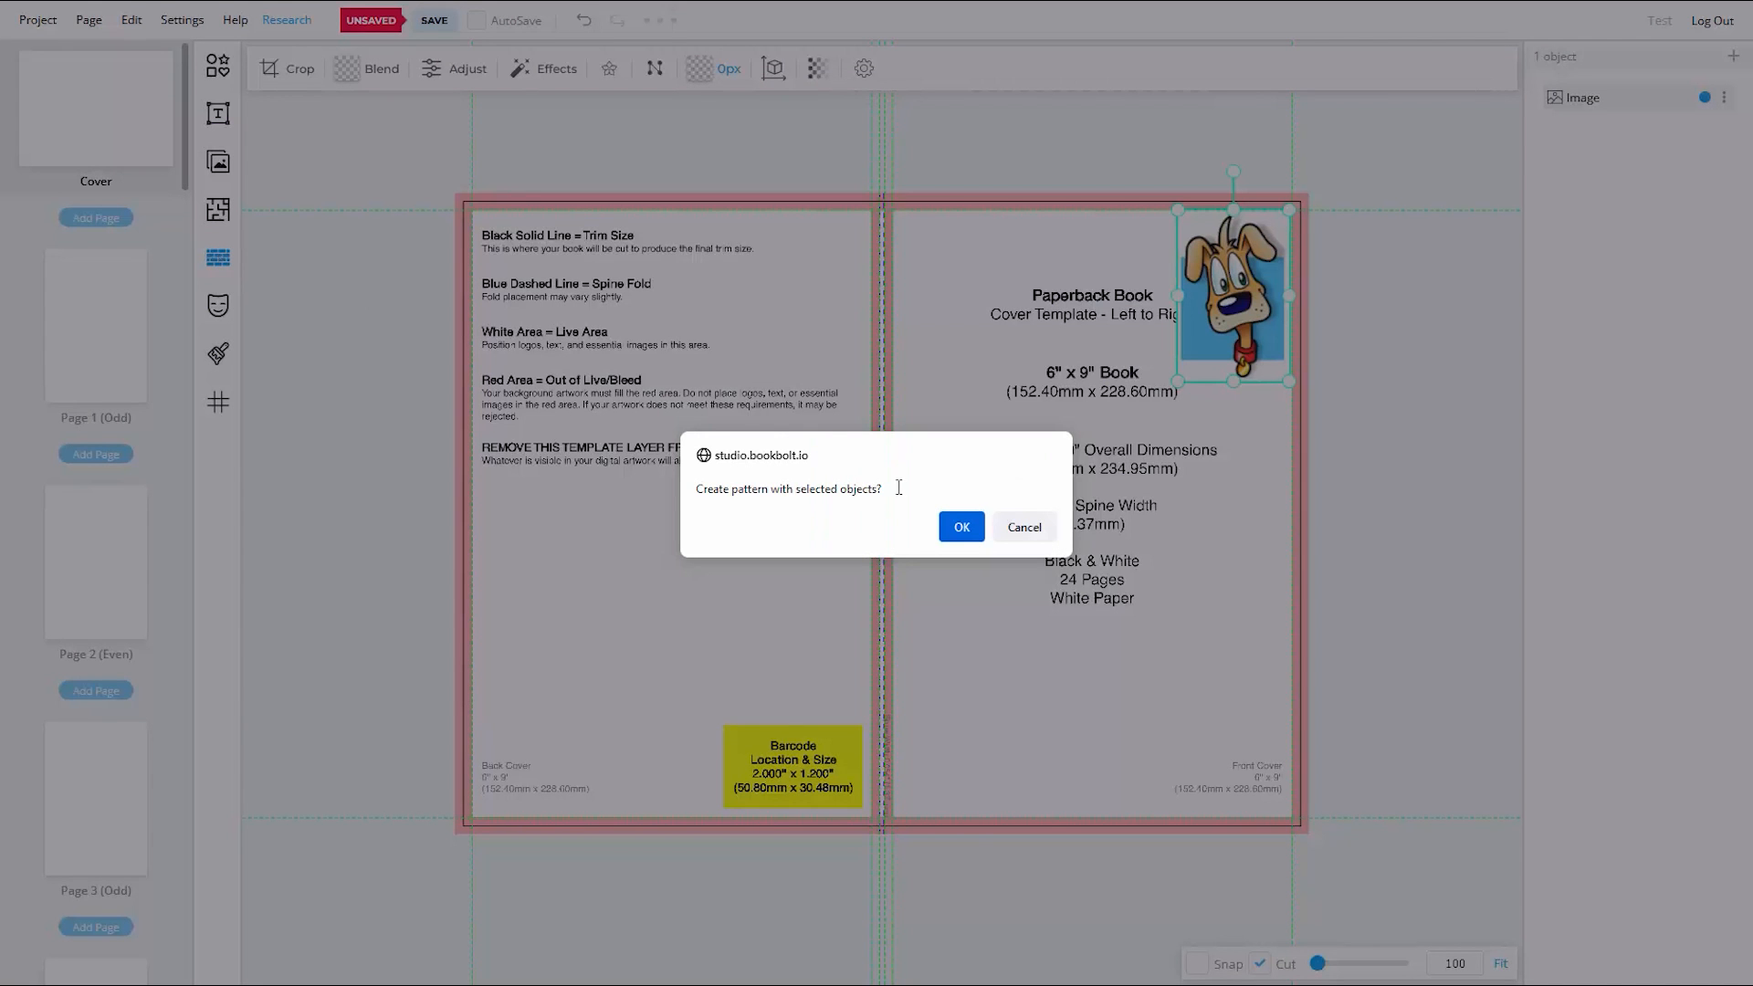
{"action": "left_click", "coordinate": [961, 527]}
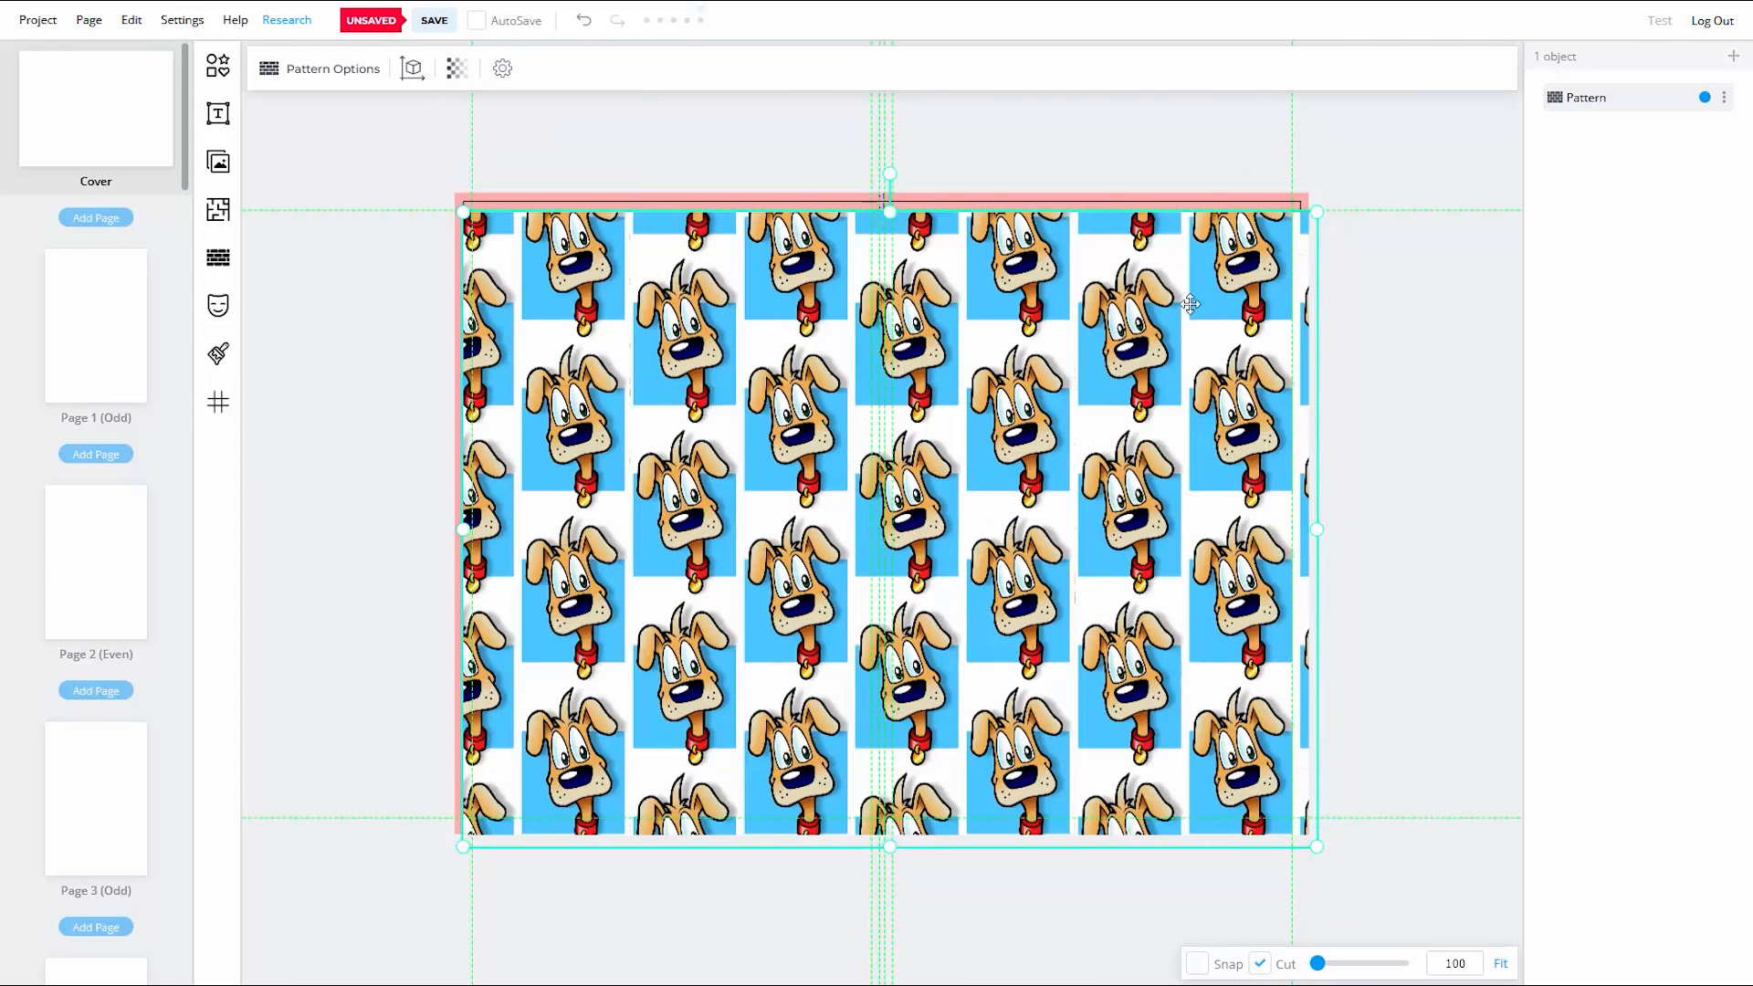
{"action": "left_click_drag", "start_coordinate": [1190, 304], "coordinate": [1186, 287]}
{"action": "left_click", "coordinate": [1379, 322]}
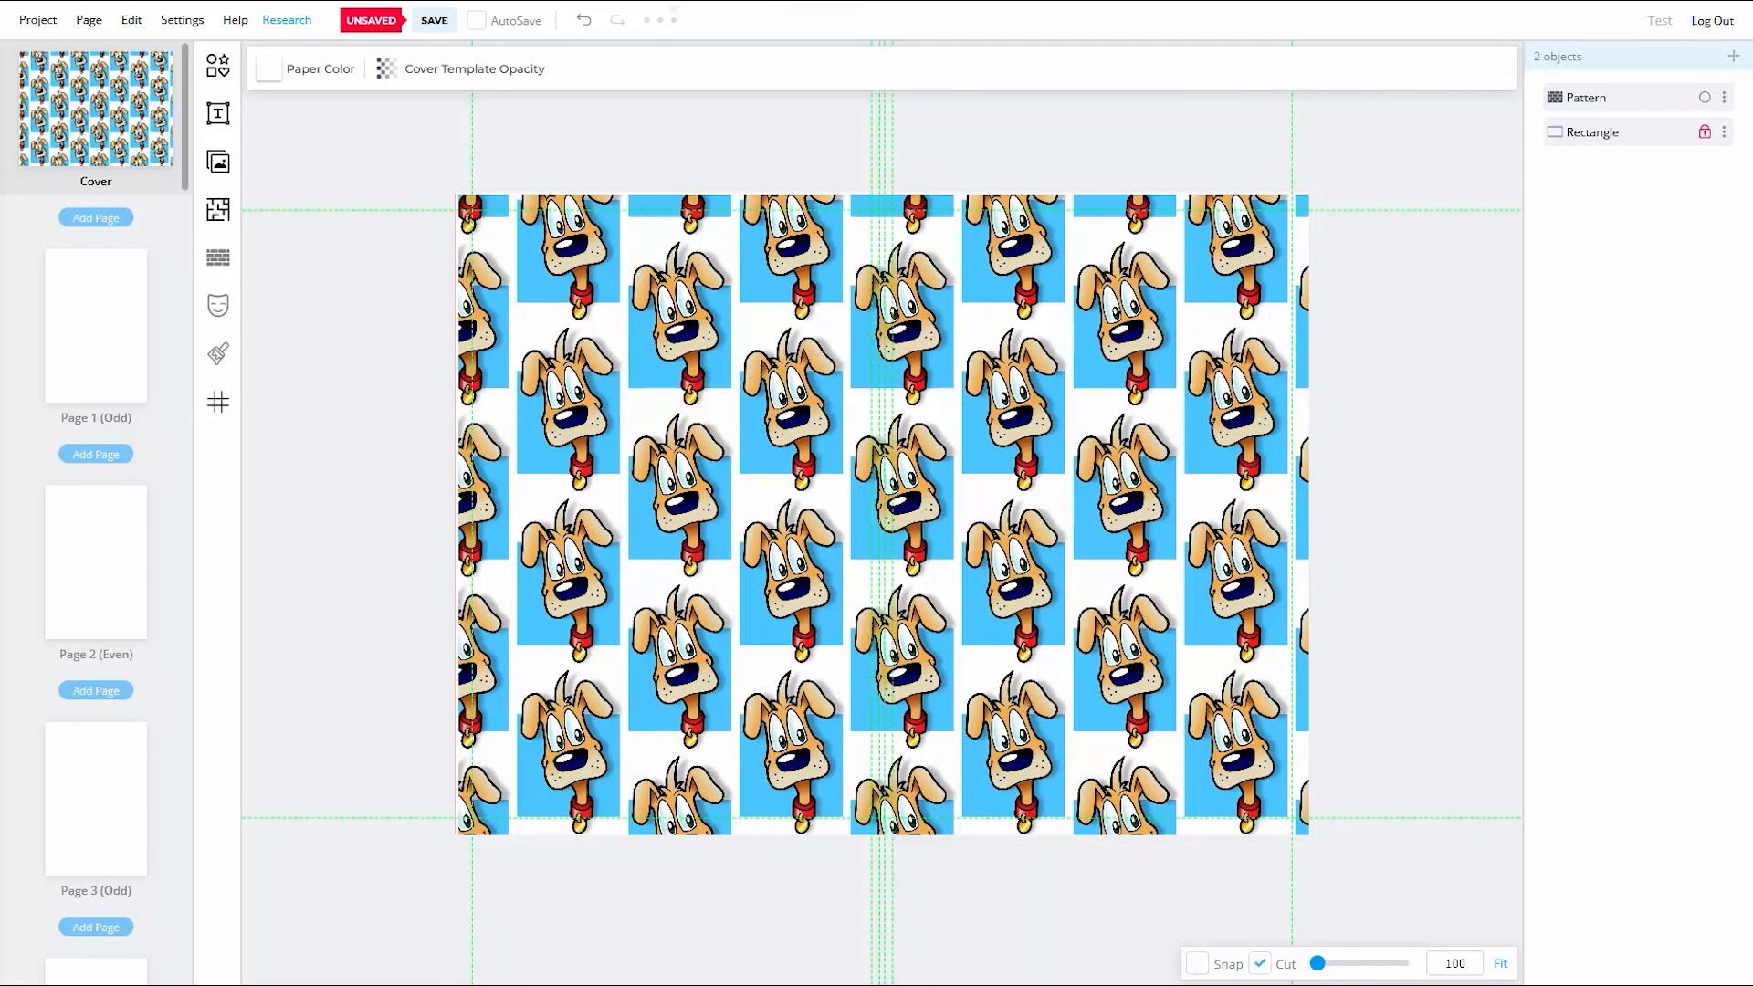
Step: Hide the dog pattern layer and turn on snapping
{"action": "left_click", "coordinate": [1724, 97]}
{"action": "left_click", "coordinate": [1593, 190]}
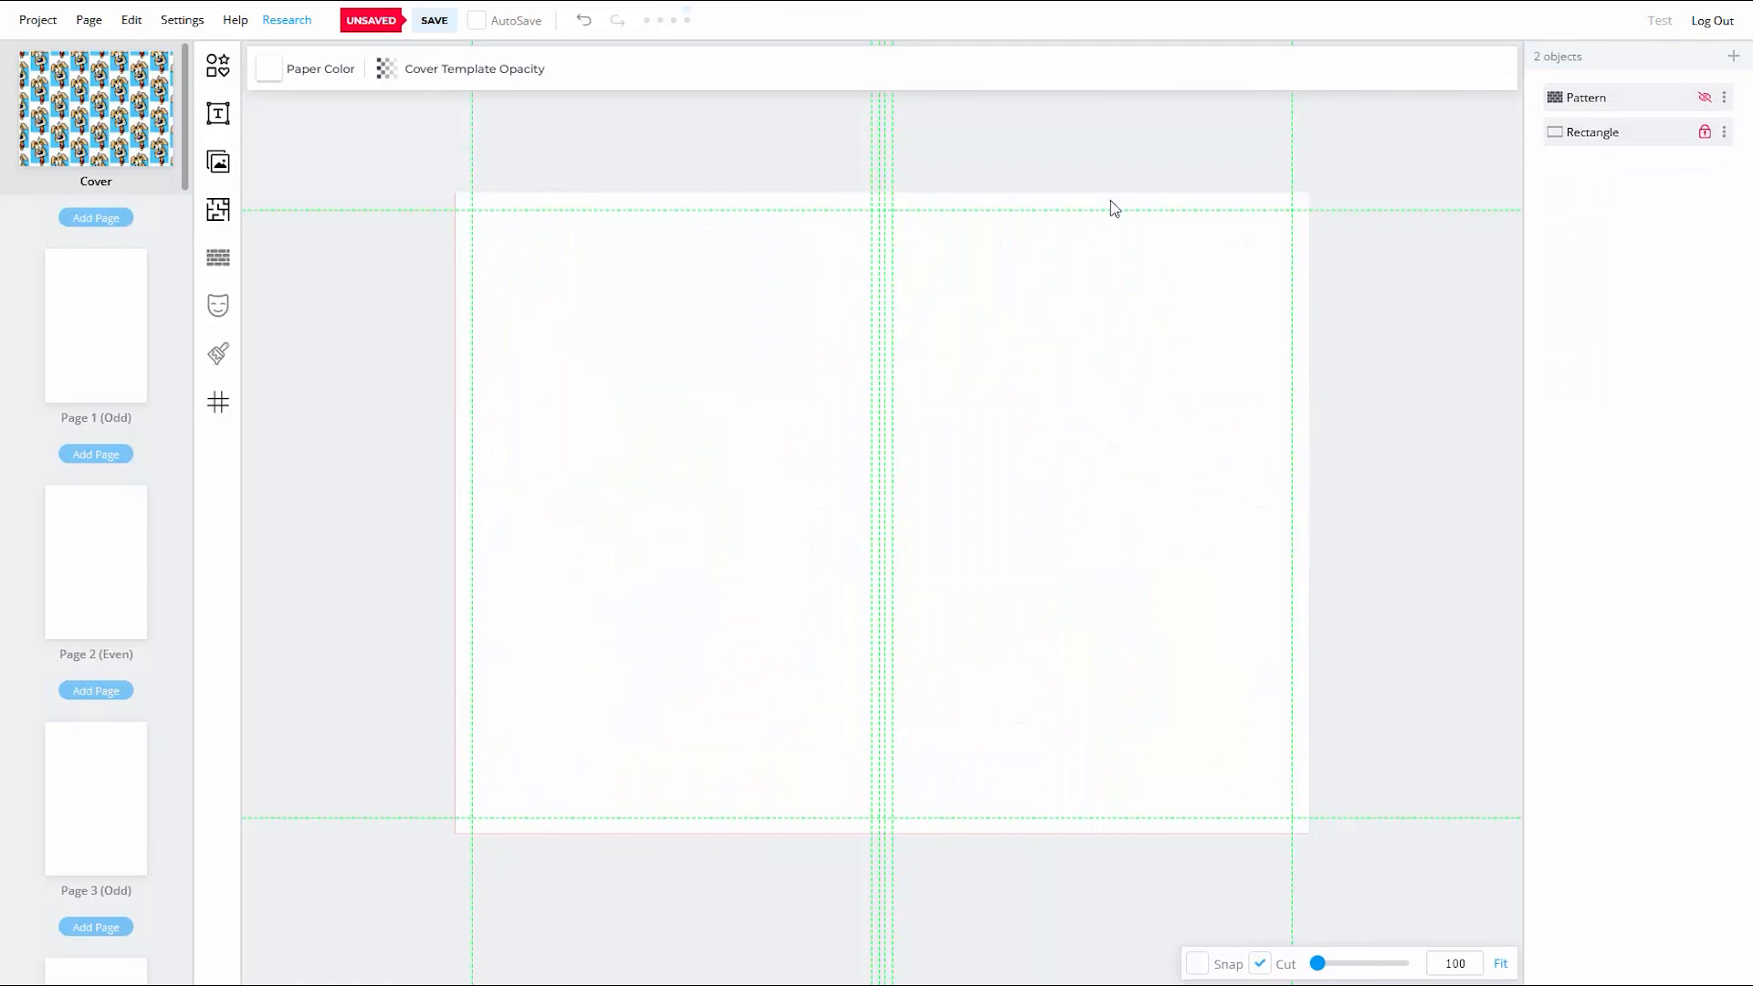
{"action": "left_click", "coordinate": [1197, 963]}
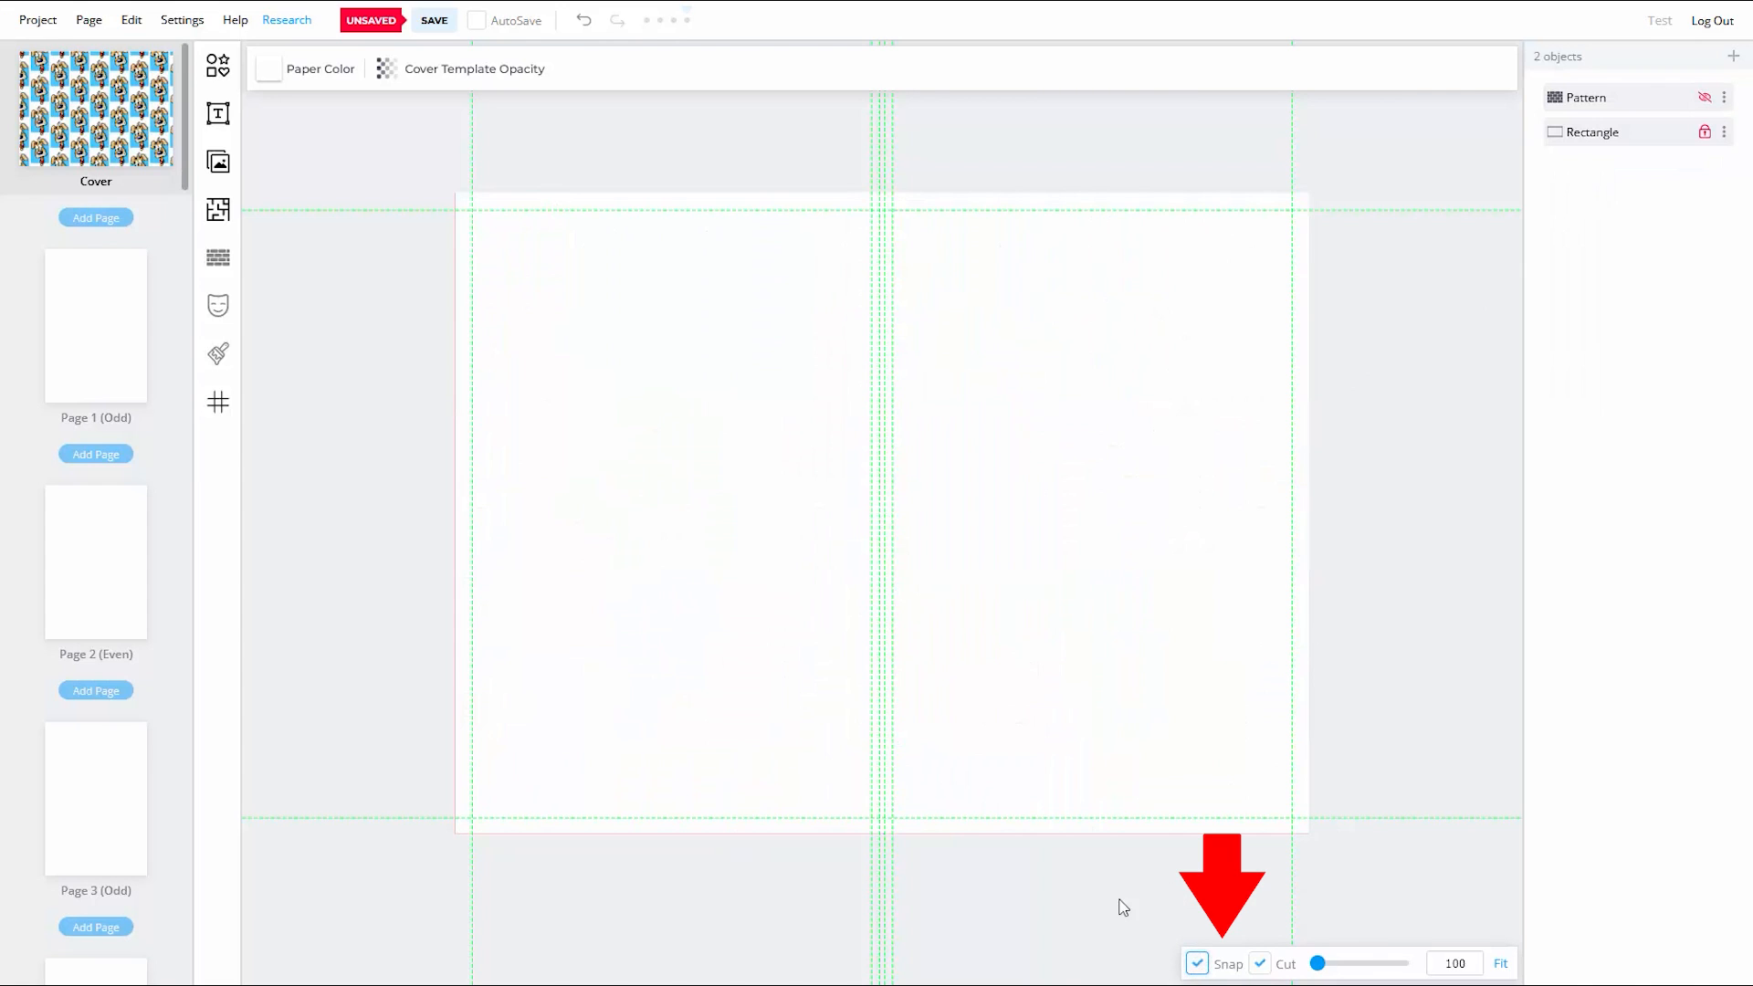
Step: Place a slightly reduced Label 8.png centred on the upper front cover and show the dog pattern again
{"action": "left_click", "coordinate": [220, 163]}
{"action": "left_click", "coordinate": [846, 429]}
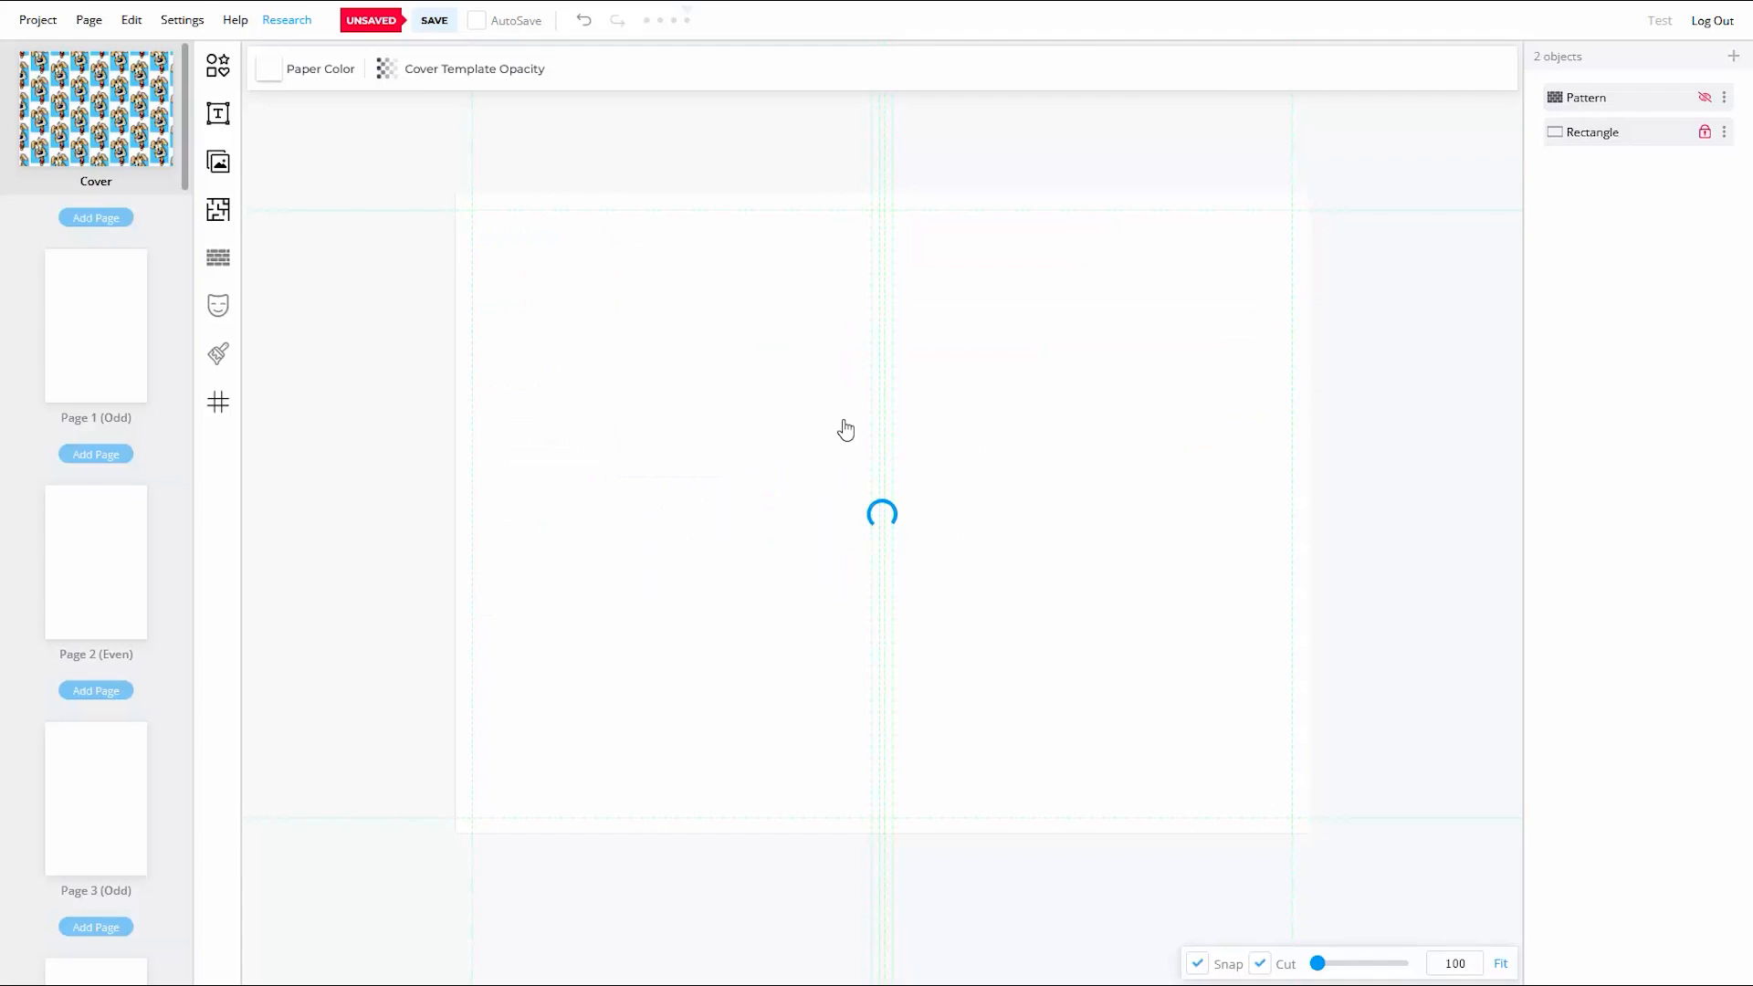
{"action": "left_click_drag", "start_coordinate": [1022, 505], "coordinate": [1088, 477]}
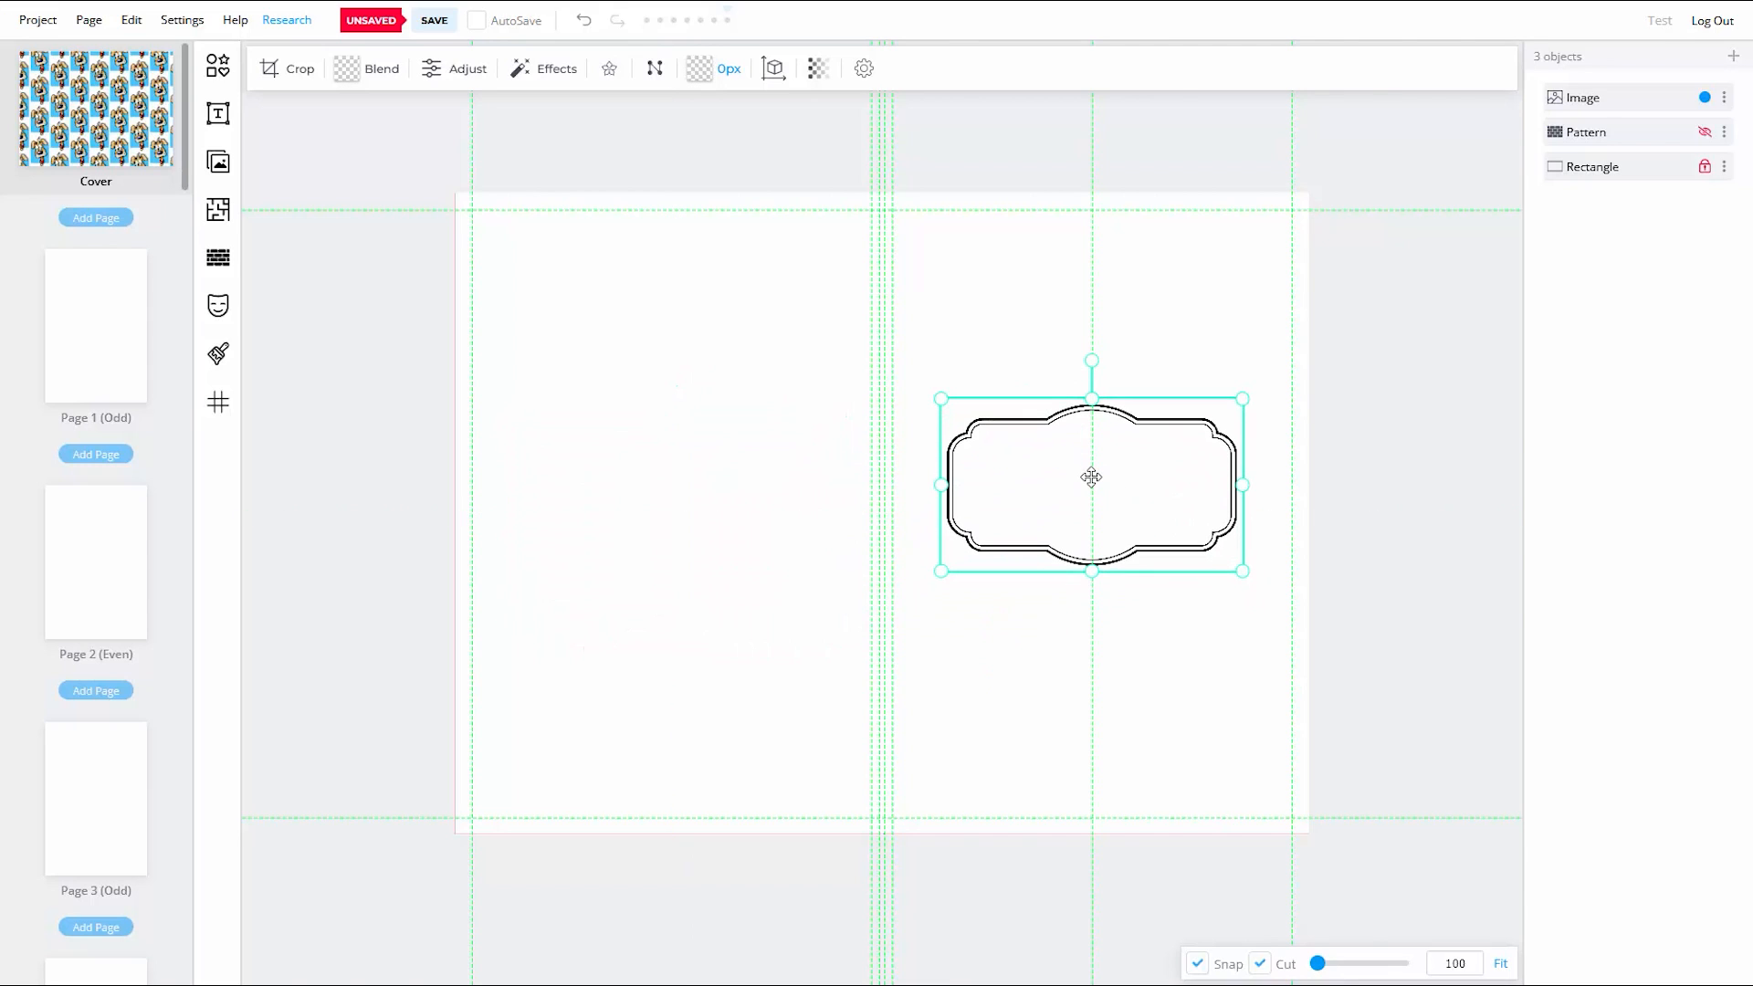
{"action": "left_click_drag", "start_coordinate": [1244, 396], "coordinate": [1229, 411]}
{"action": "left_click_drag", "start_coordinate": [1138, 477], "coordinate": [1187, 386]}
{"action": "left_click", "coordinate": [1704, 132]}
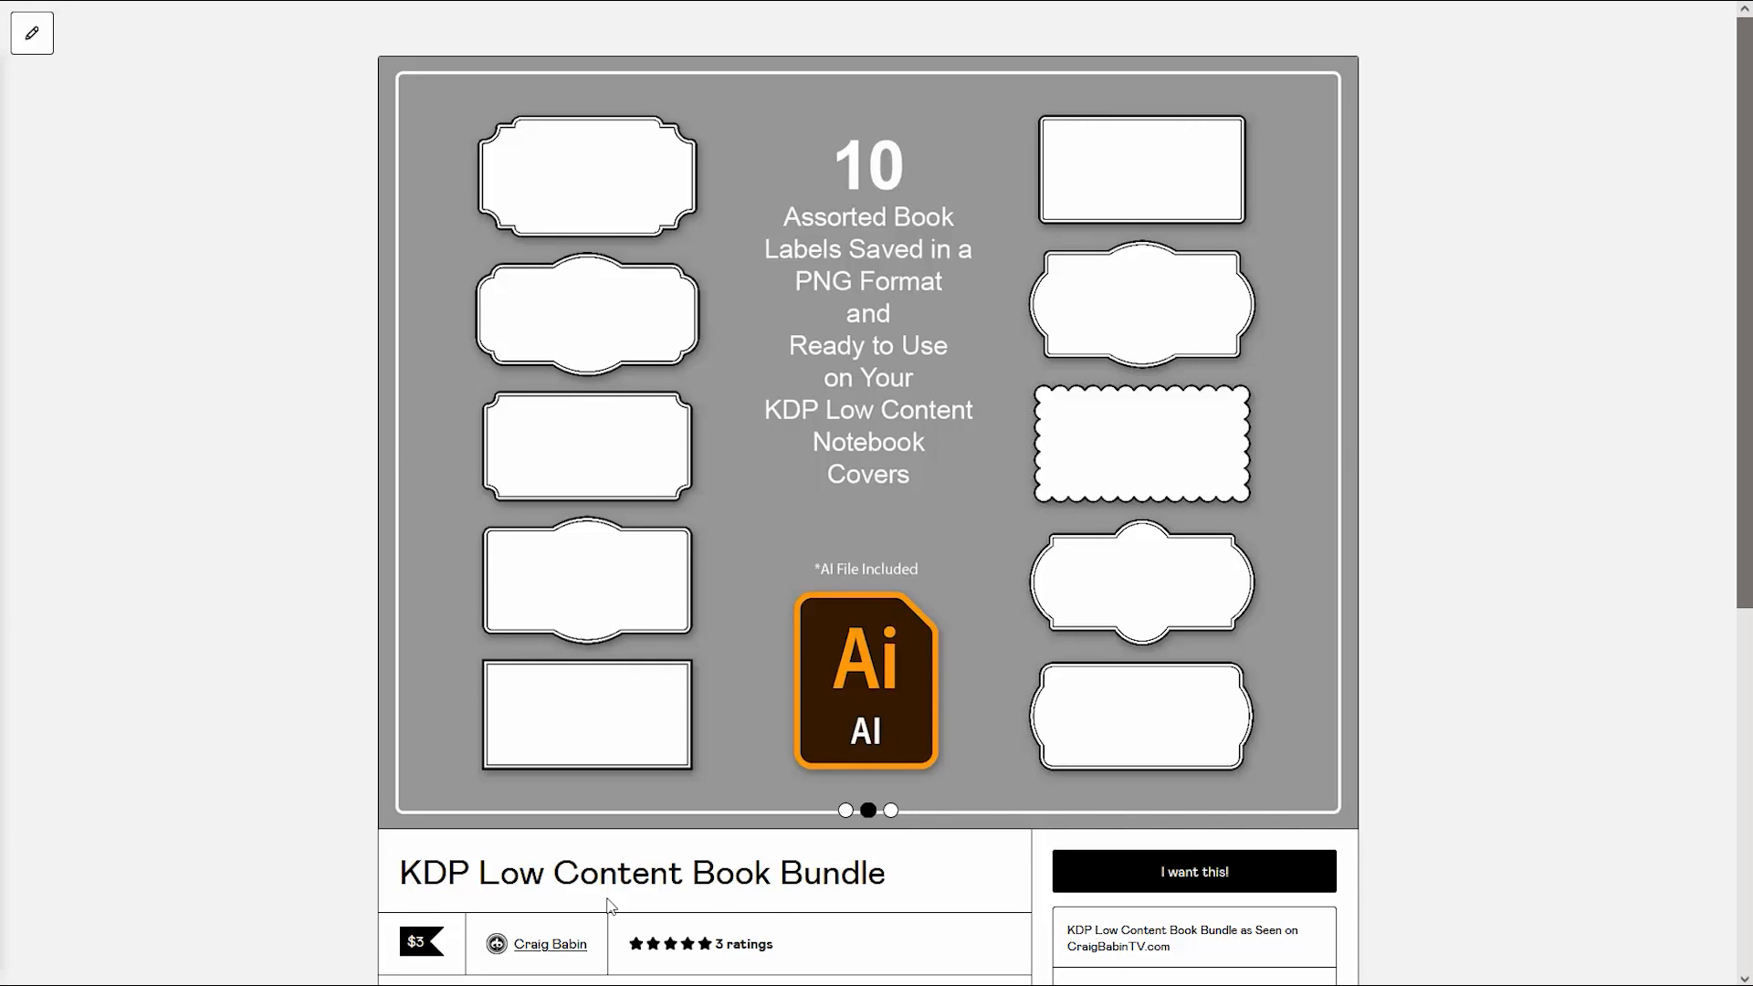
Step: Look through the preview images of the KDP Low Content Book Bundle
{"action": "left_click", "coordinate": [891, 810]}
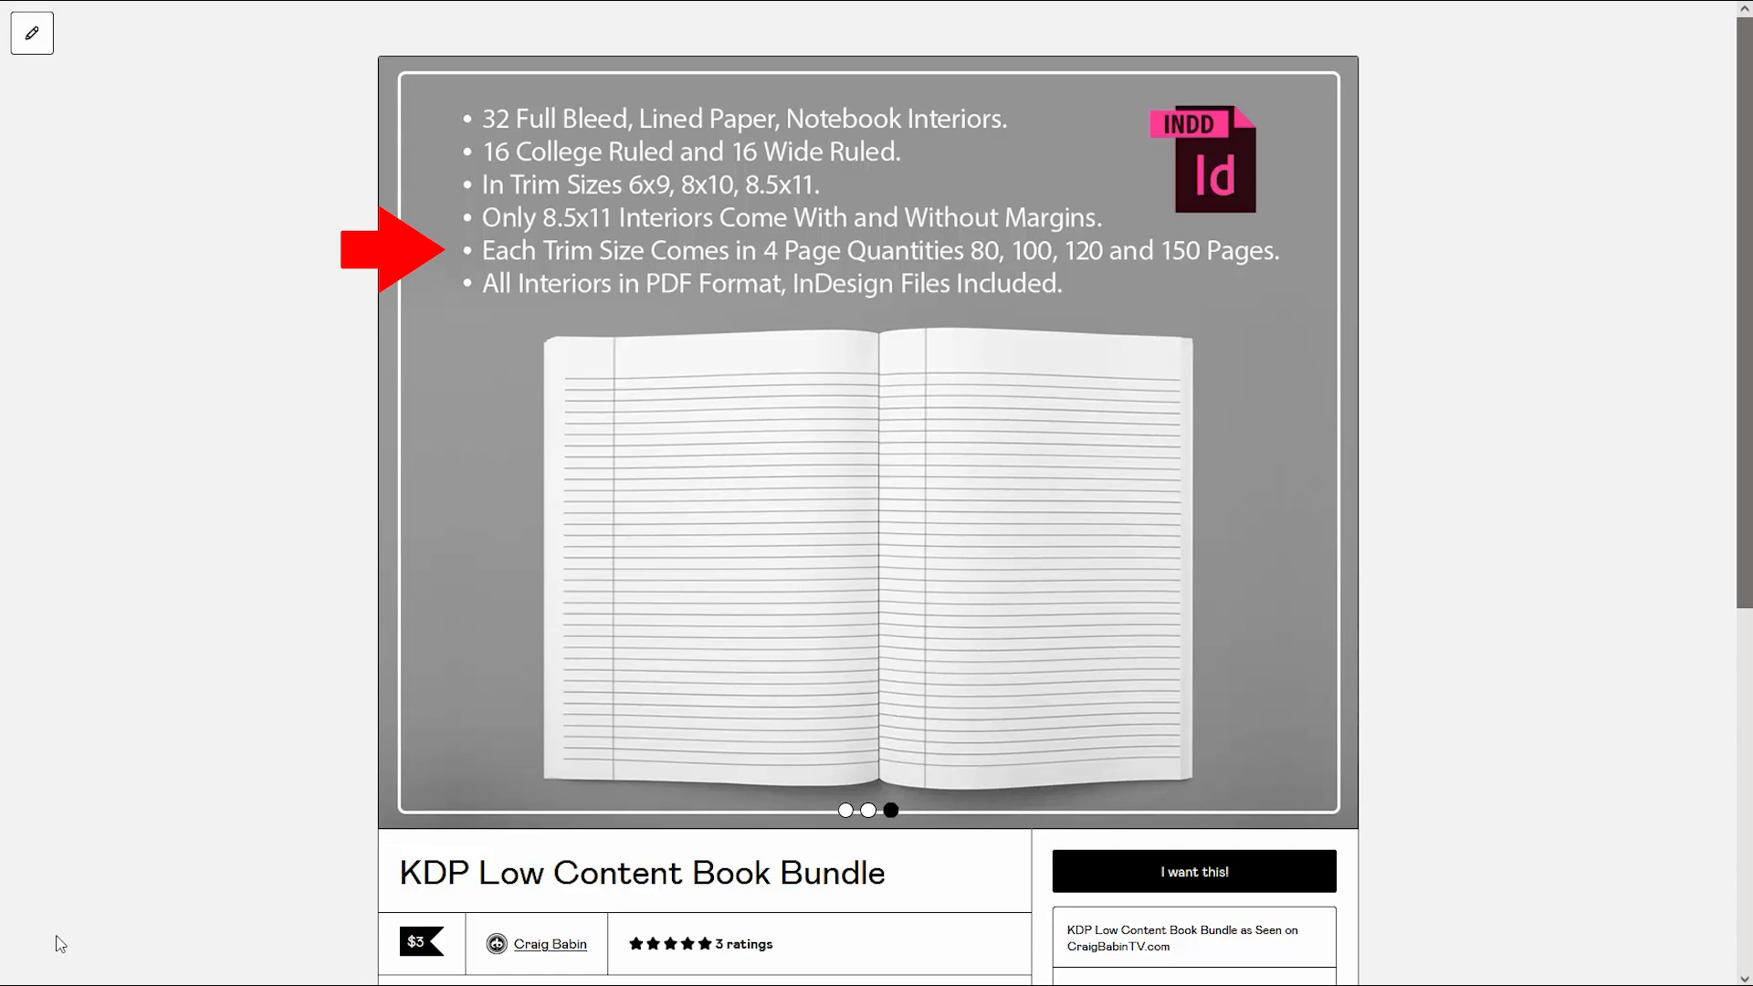
{"action": "left_click", "coordinate": [846, 810]}
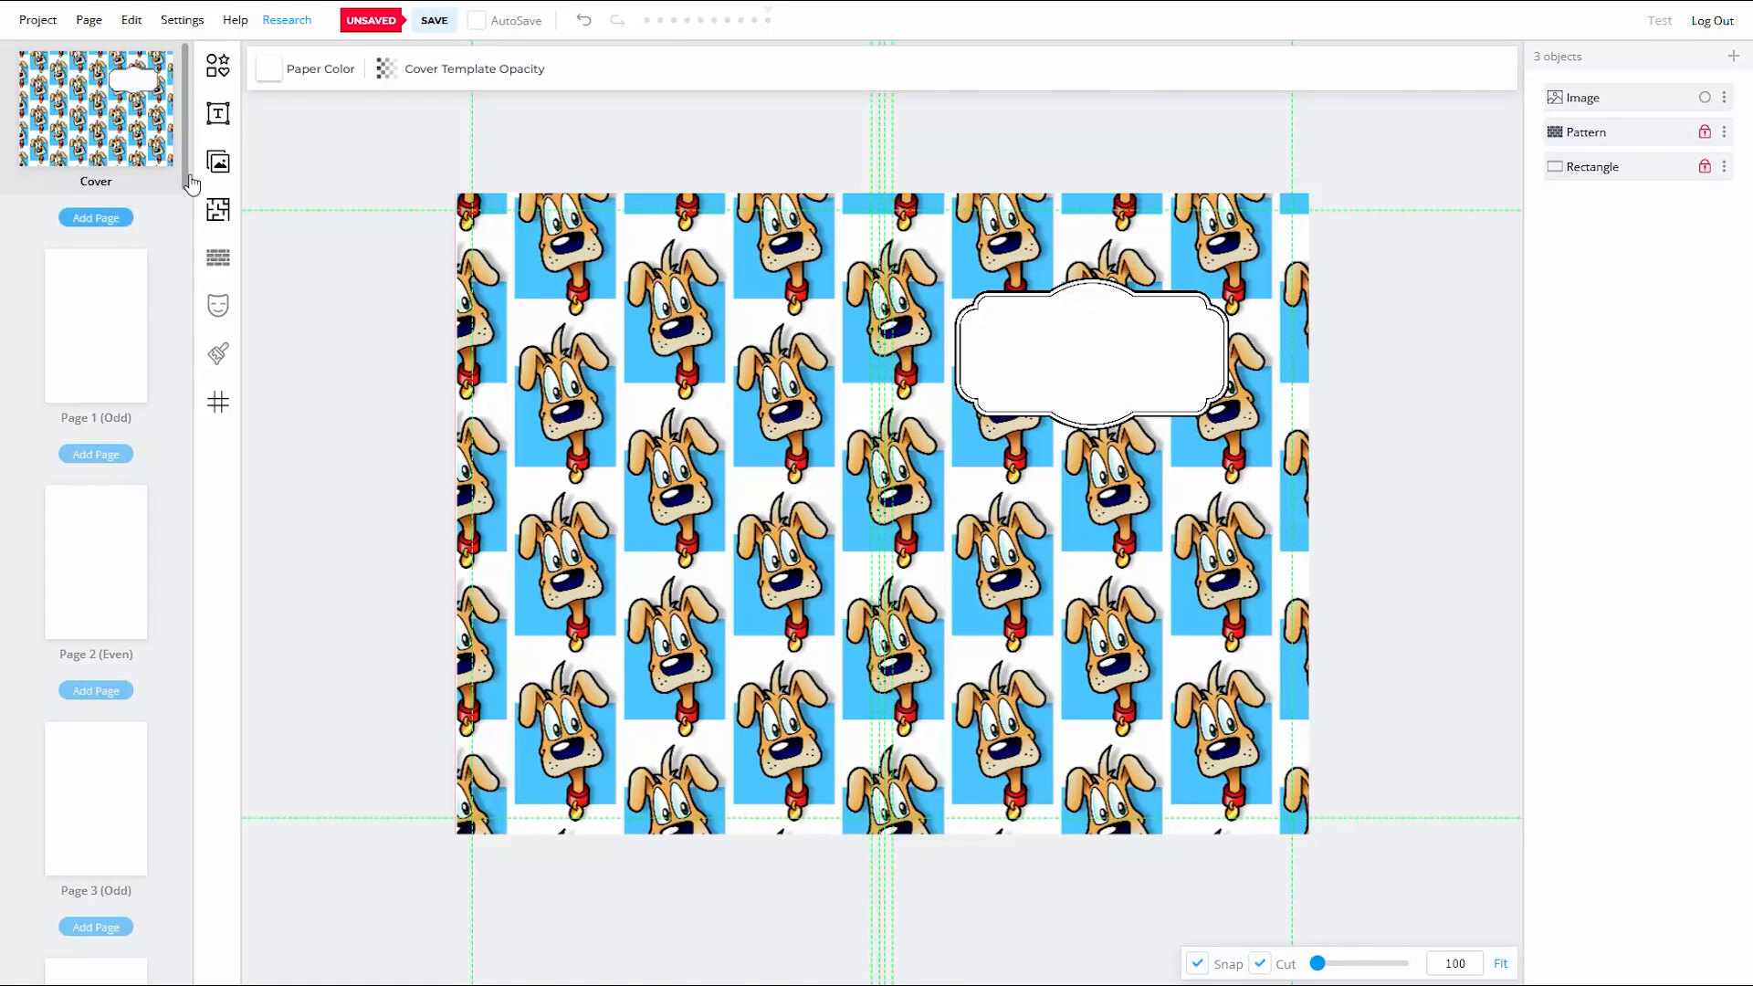
Step: Add a heading reading "NOTEBOOK" and scale it to fit inside the label on the front cover
{"action": "left_click", "coordinate": [217, 113]}
{"action": "left_click", "coordinate": [365, 73]}
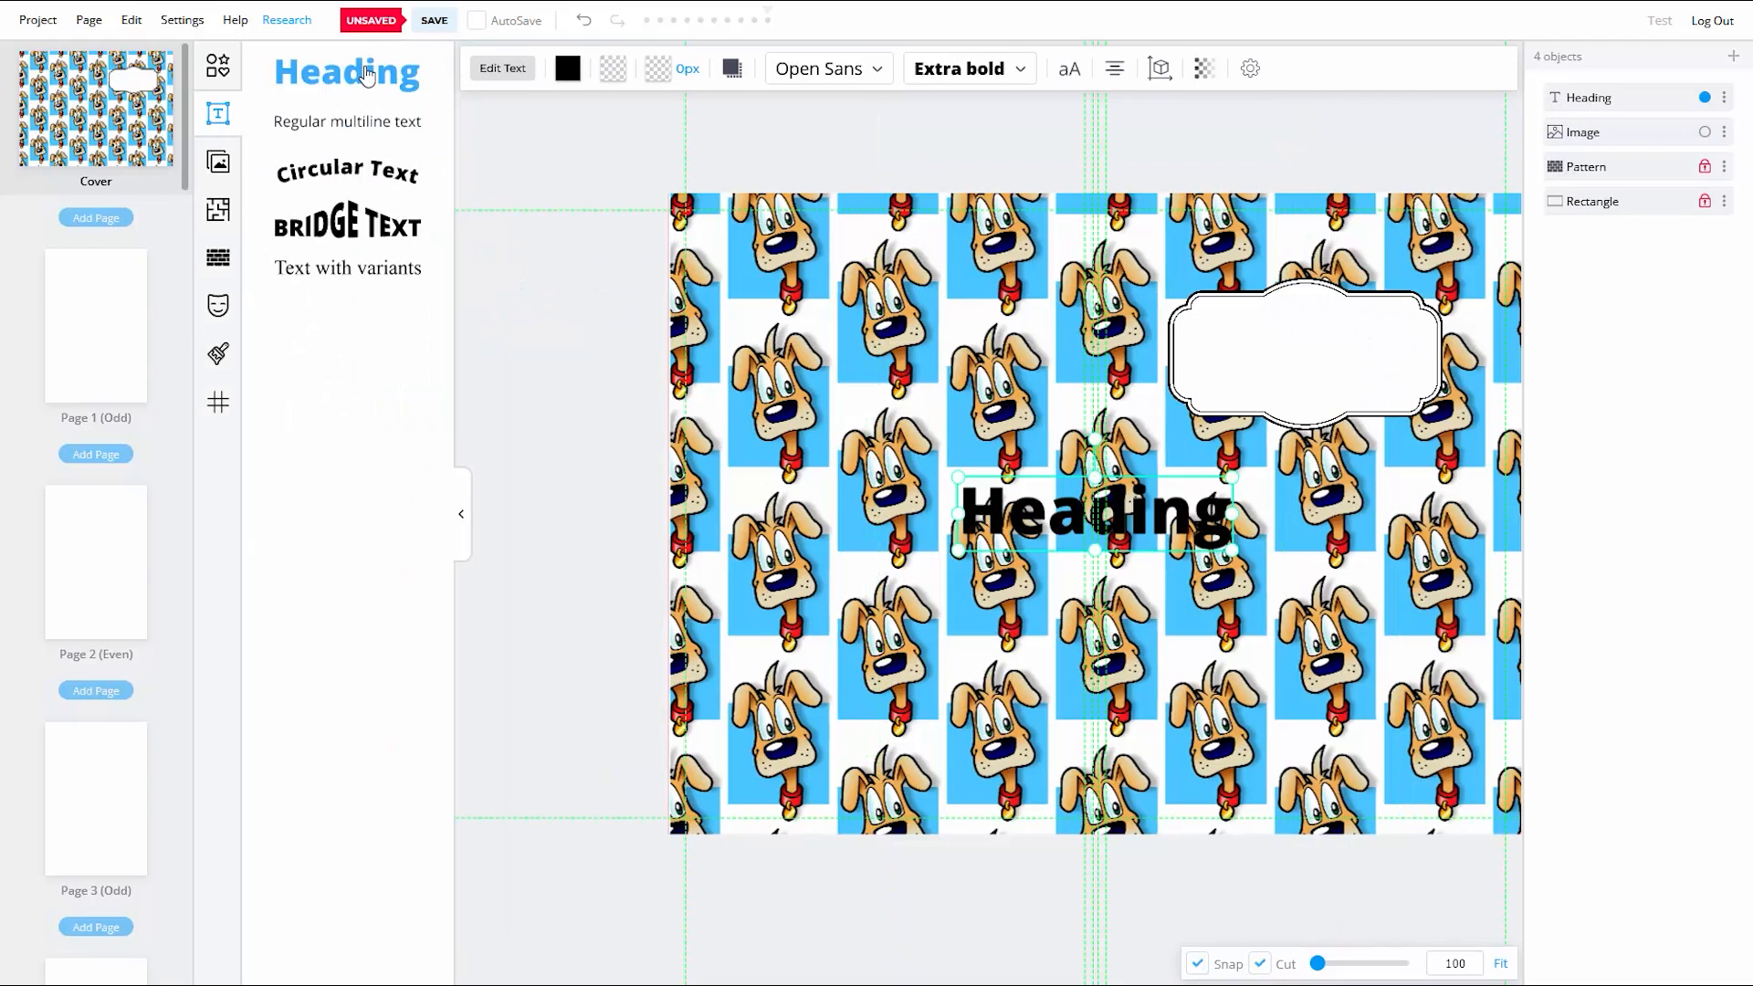
{"action": "left_click", "coordinate": [1213, 521]}
{"action": "key", "text": "Right"}
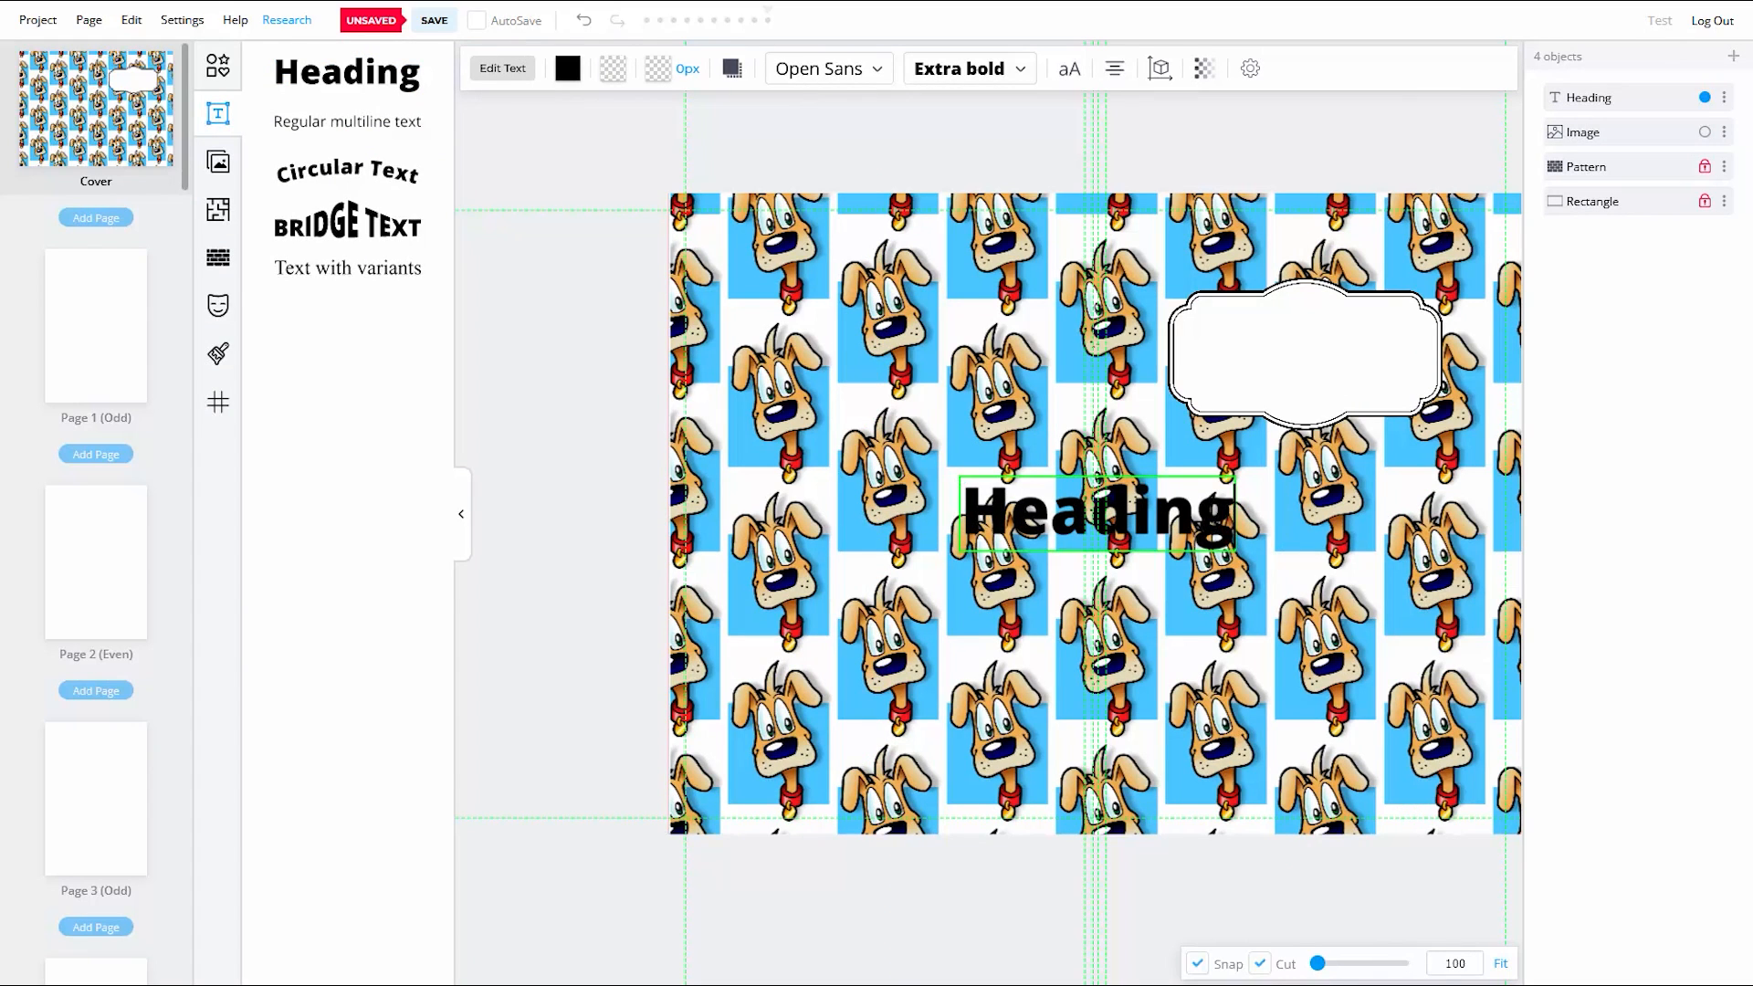
{"action": "key", "text": "BackSpace"}
{"action": "key", "text": "BackSpace"}
{"action": "key", "text": "BackSpace"}
{"action": "key", "text": "BackSpace"}
{"action": "key", "text": "BackSpace"}
{"action": "key", "text": "BackSpace"}
{"action": "key", "text": "BackSpace"}
{"action": "type", "text": "NOTEBOOK"}
{"action": "left_click", "coordinate": [1174, 701]}
{"action": "left_click_drag", "start_coordinate": [1168, 526], "coordinate": [1377, 358]}
{"action": "left_click_drag", "start_coordinate": [1490, 372], "coordinate": [1405, 355]}
Step: Set the NOTEBOOK heading's font to Black Han Sans and mark Boogaloo as a favourite font
{"action": "left_click", "coordinate": [880, 71]}
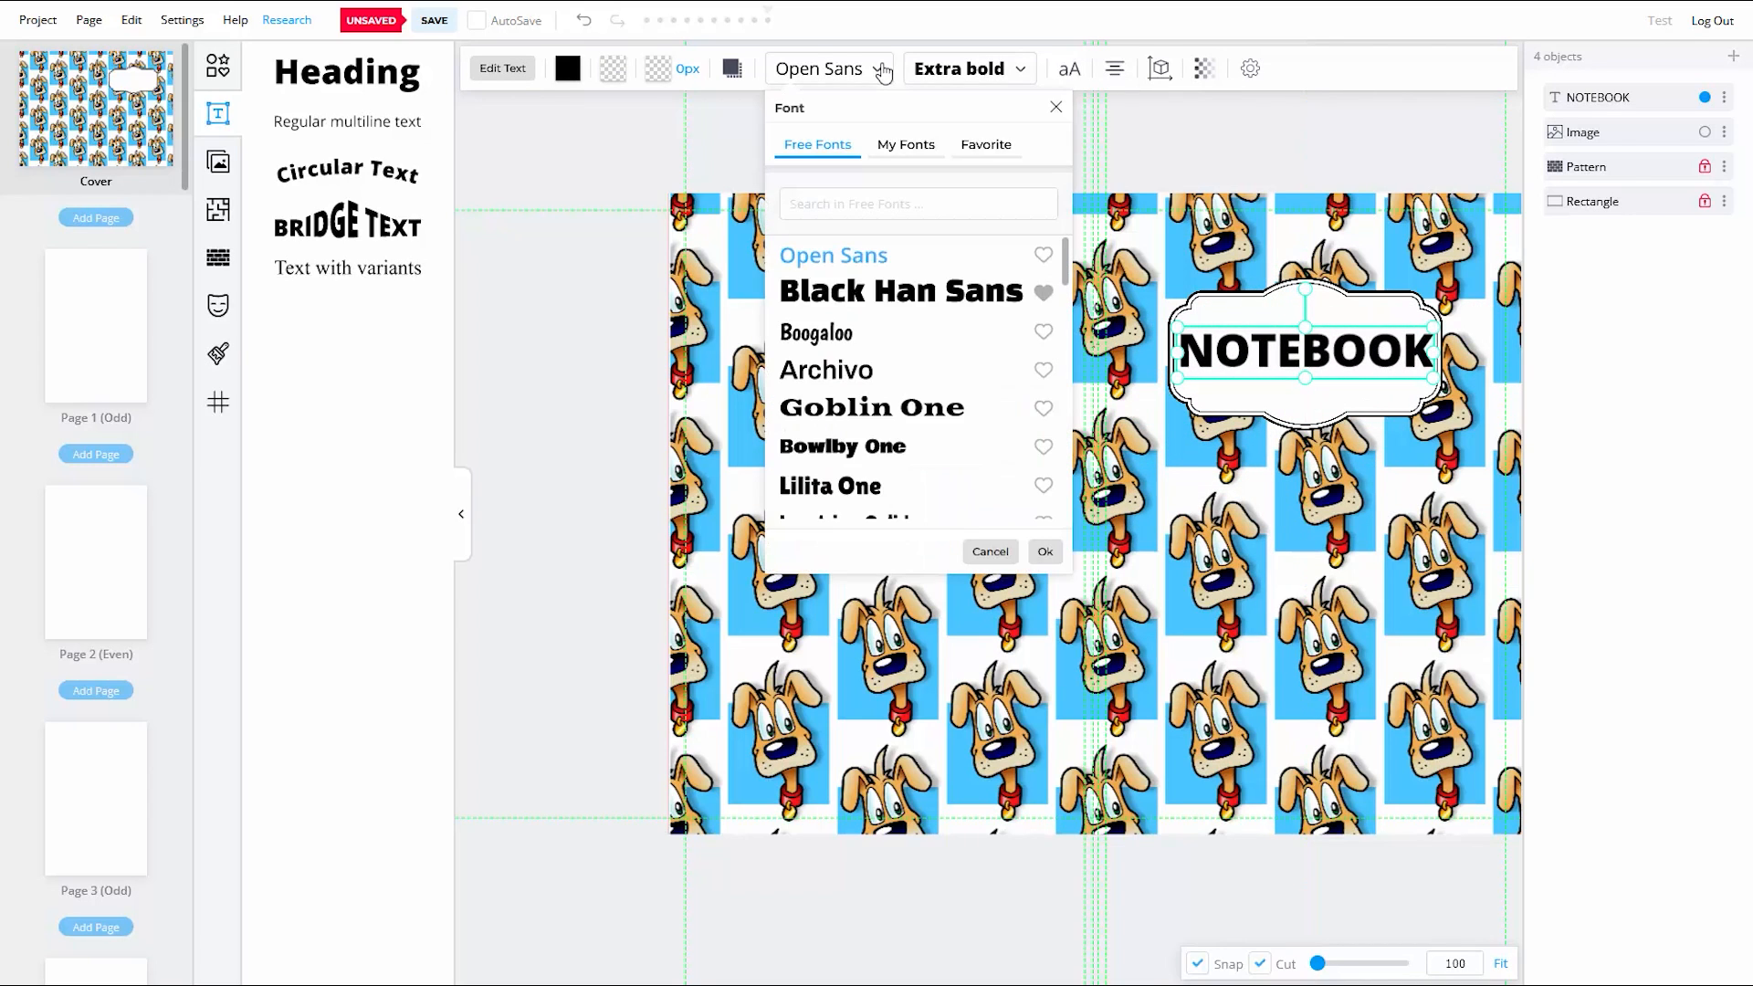
{"action": "left_click", "coordinate": [833, 290]}
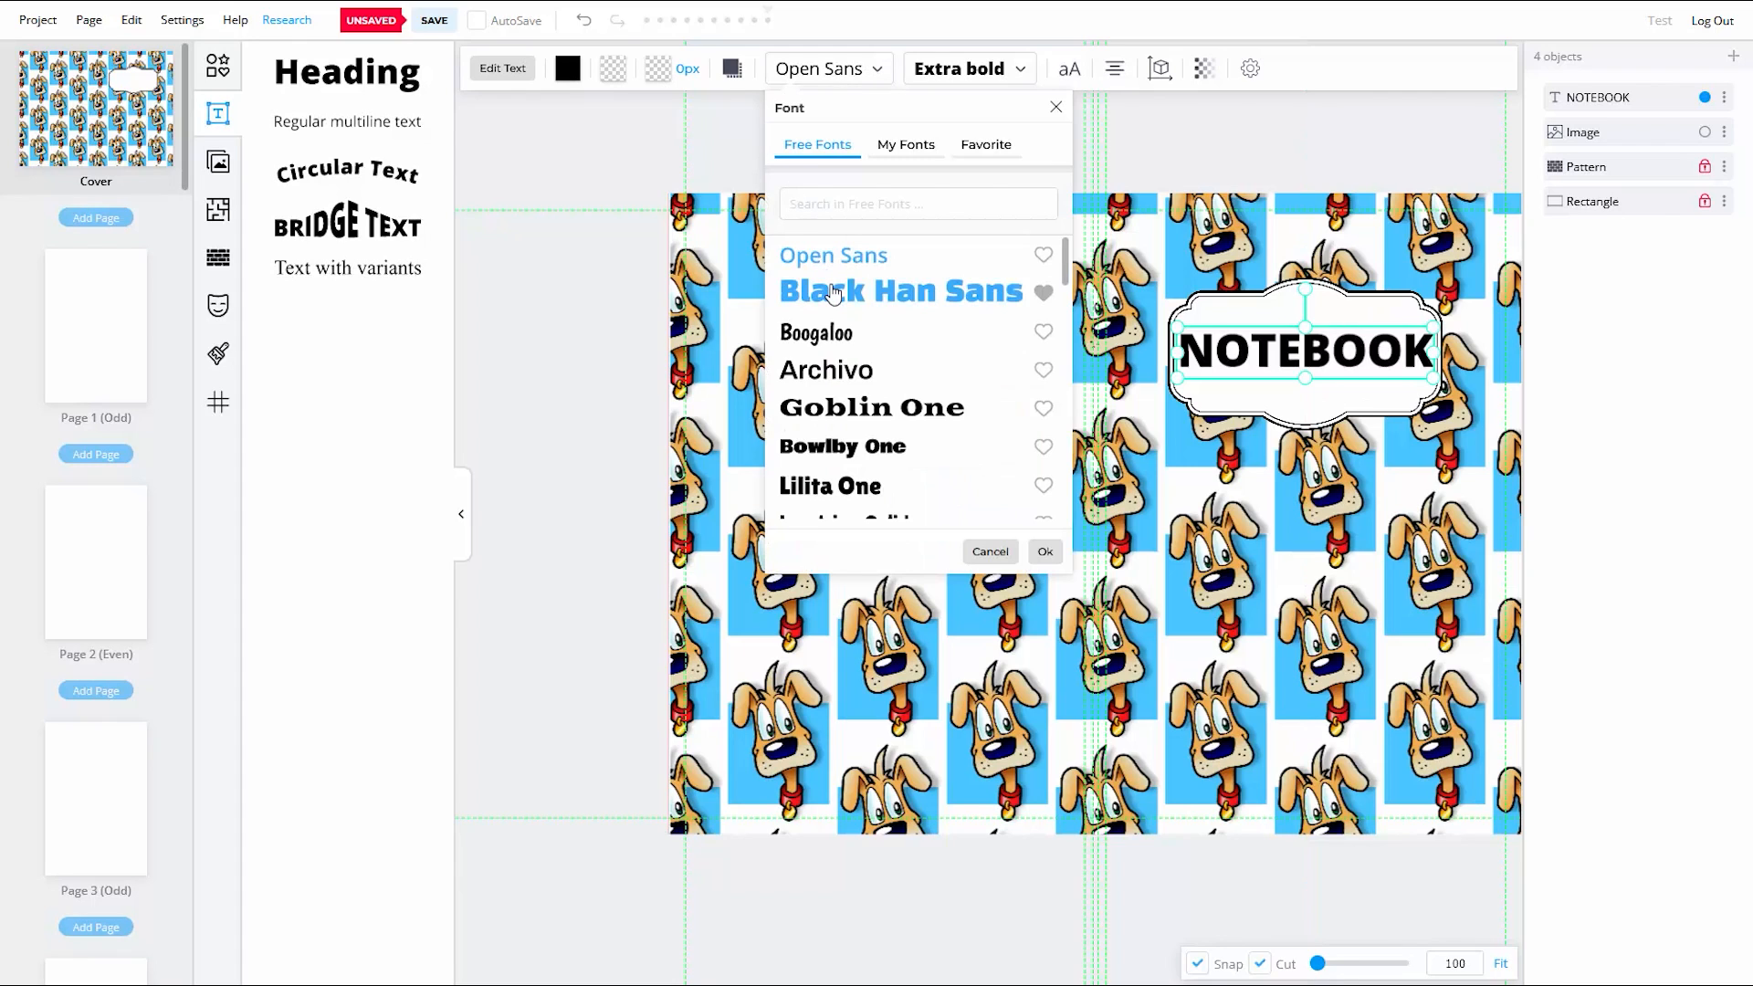
{"action": "left_click", "coordinate": [1043, 332]}
{"action": "left_click", "coordinate": [988, 150]}
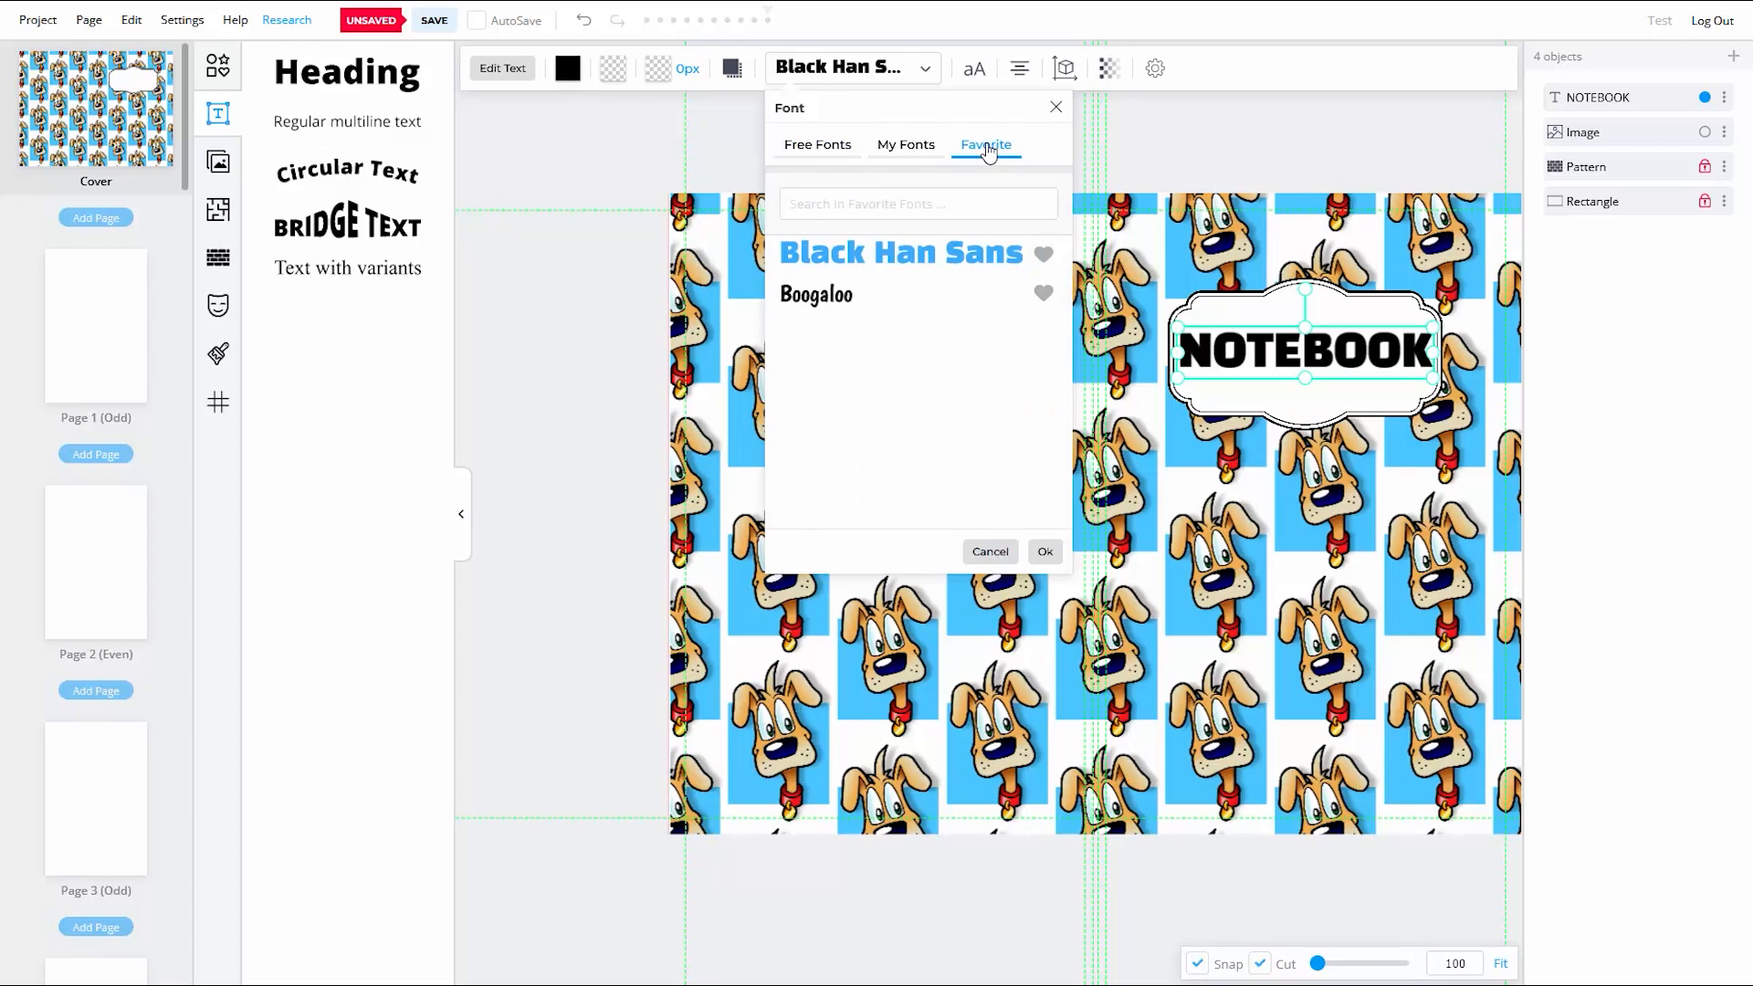
{"action": "left_click", "coordinate": [909, 143]}
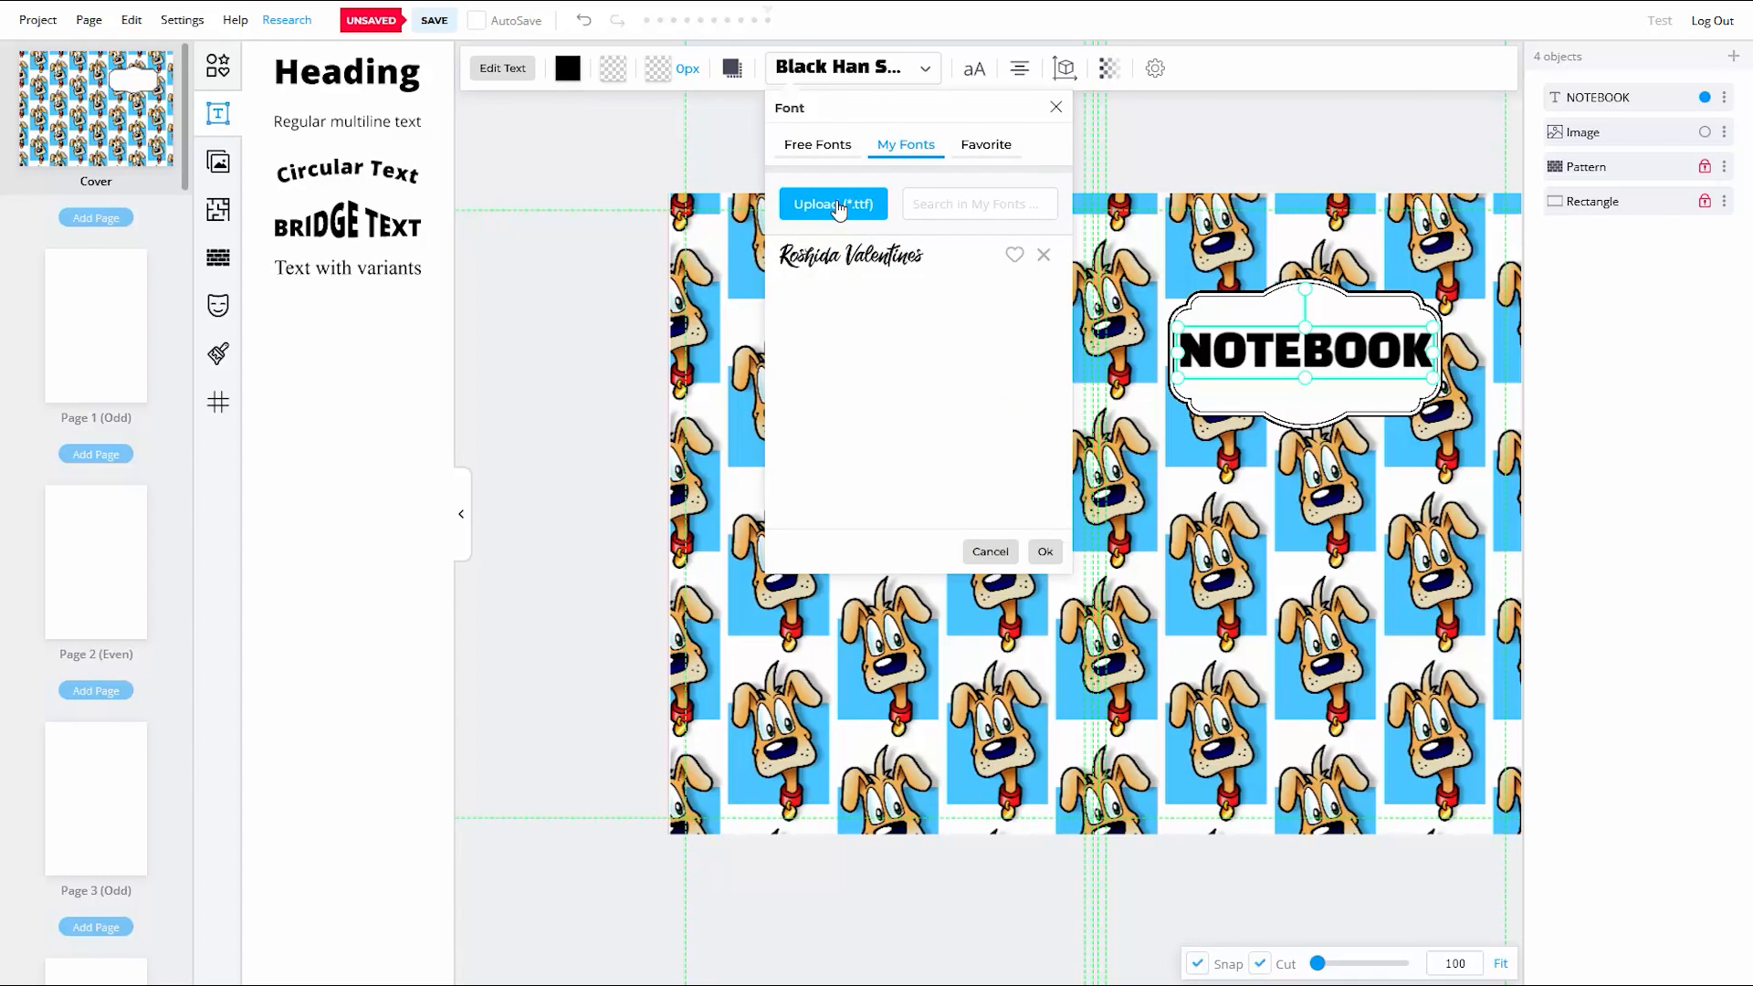
{"action": "left_click", "coordinate": [818, 145]}
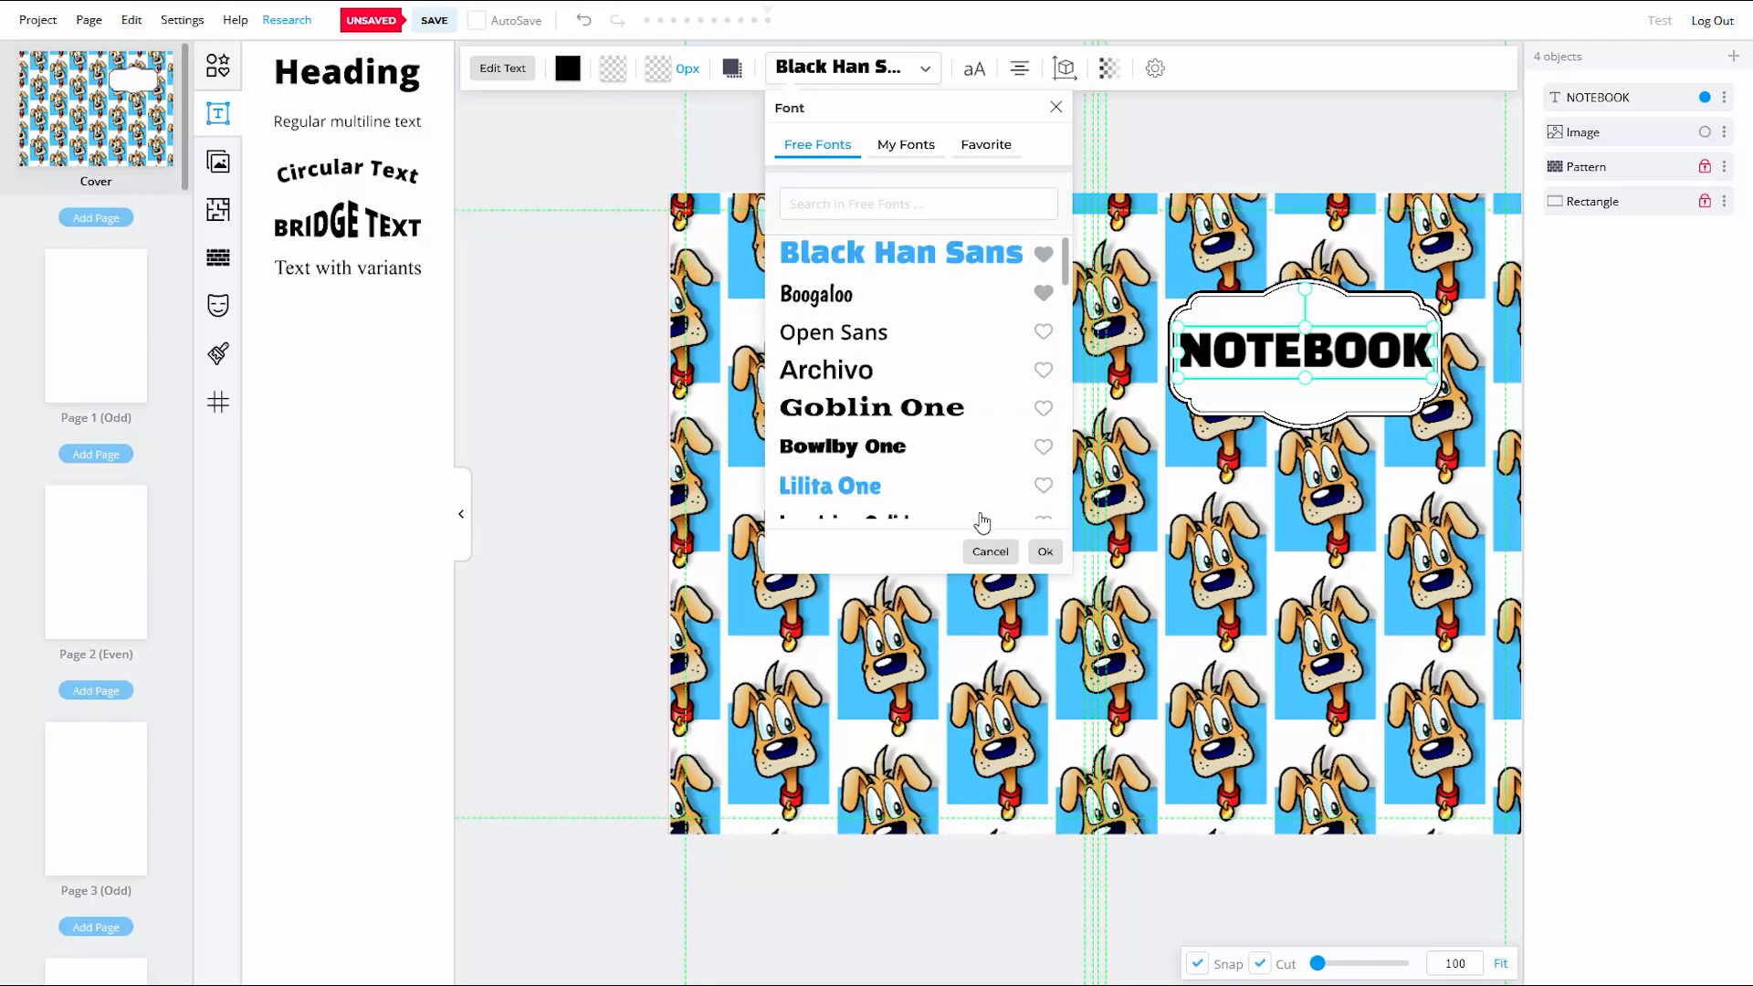
{"action": "left_click", "coordinate": [1045, 551]}
{"action": "left_click", "coordinate": [1394, 435]}
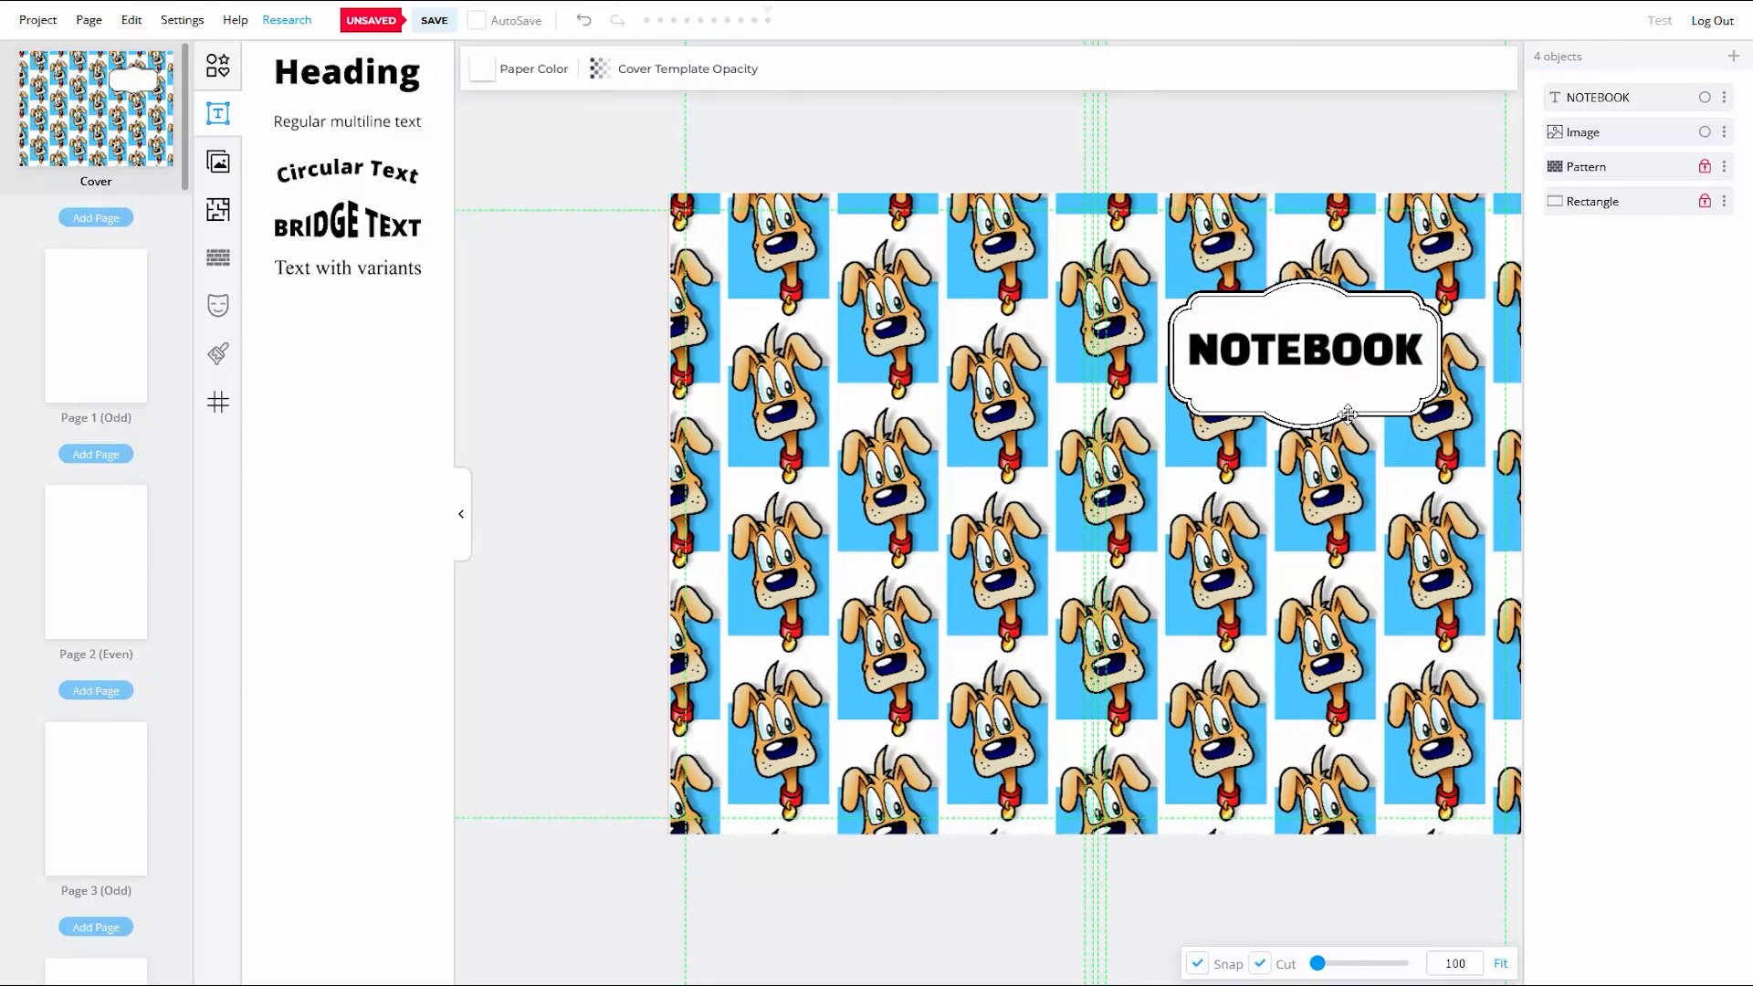
{"action": "left_click", "coordinate": [1306, 411]}
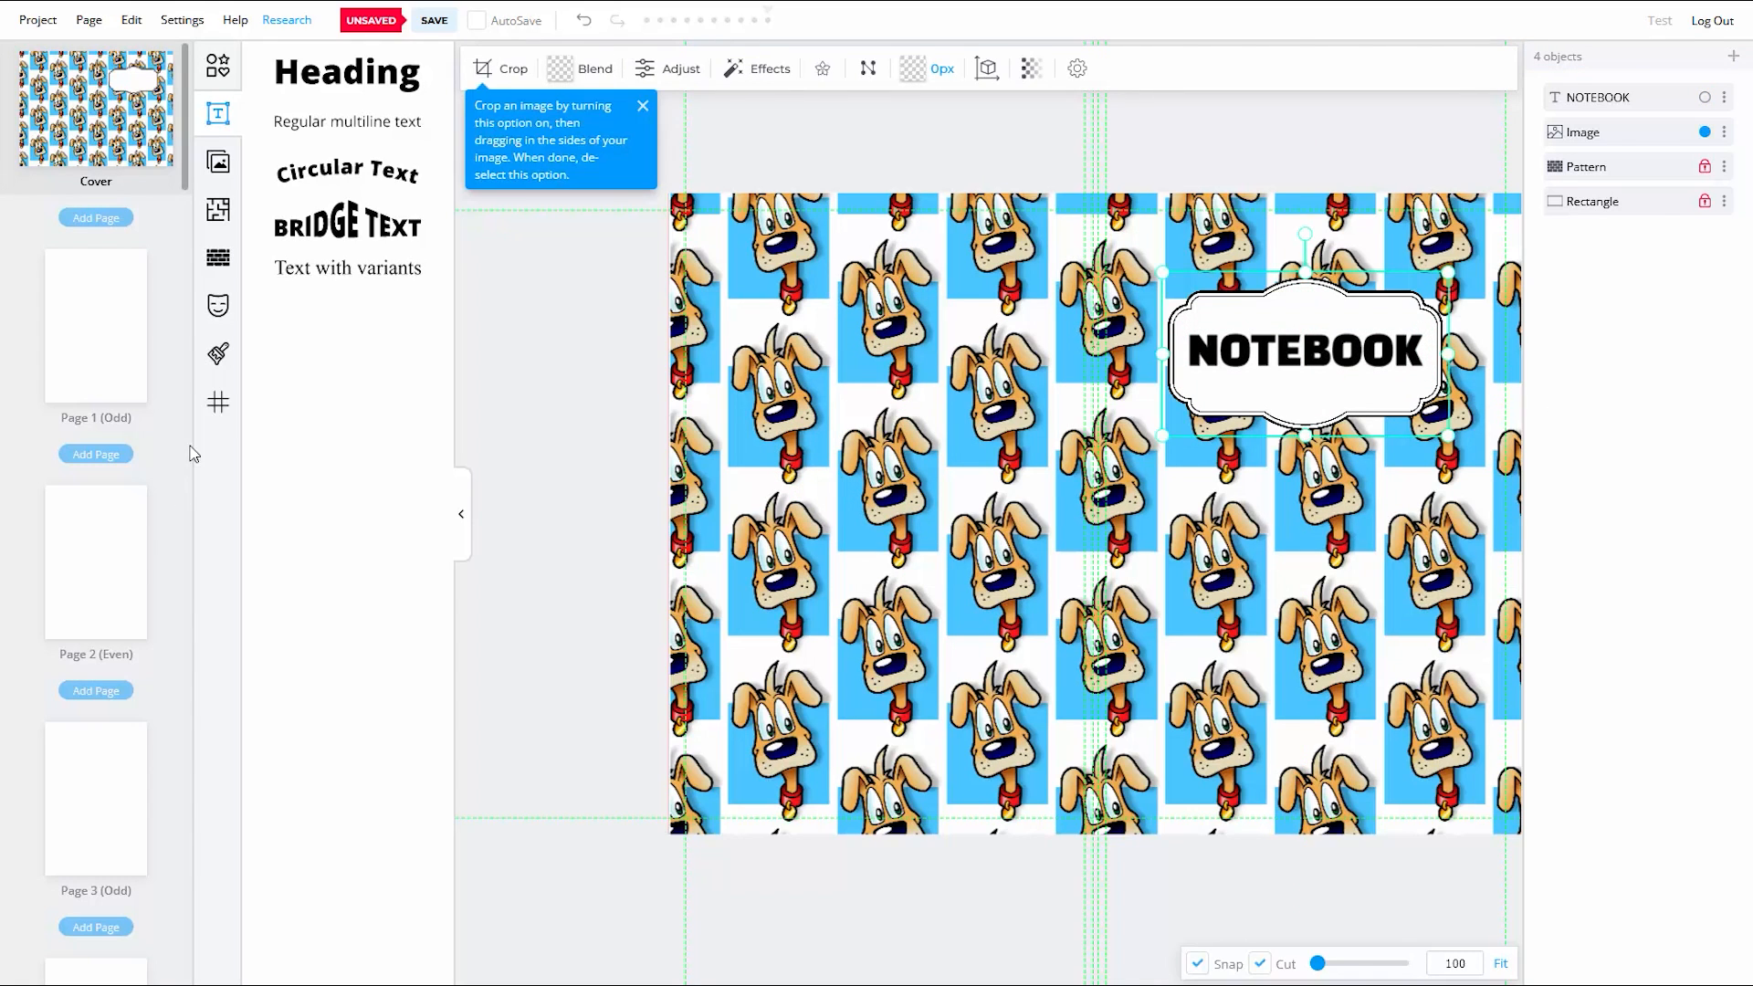
{"action": "left_click", "coordinate": [217, 314]}
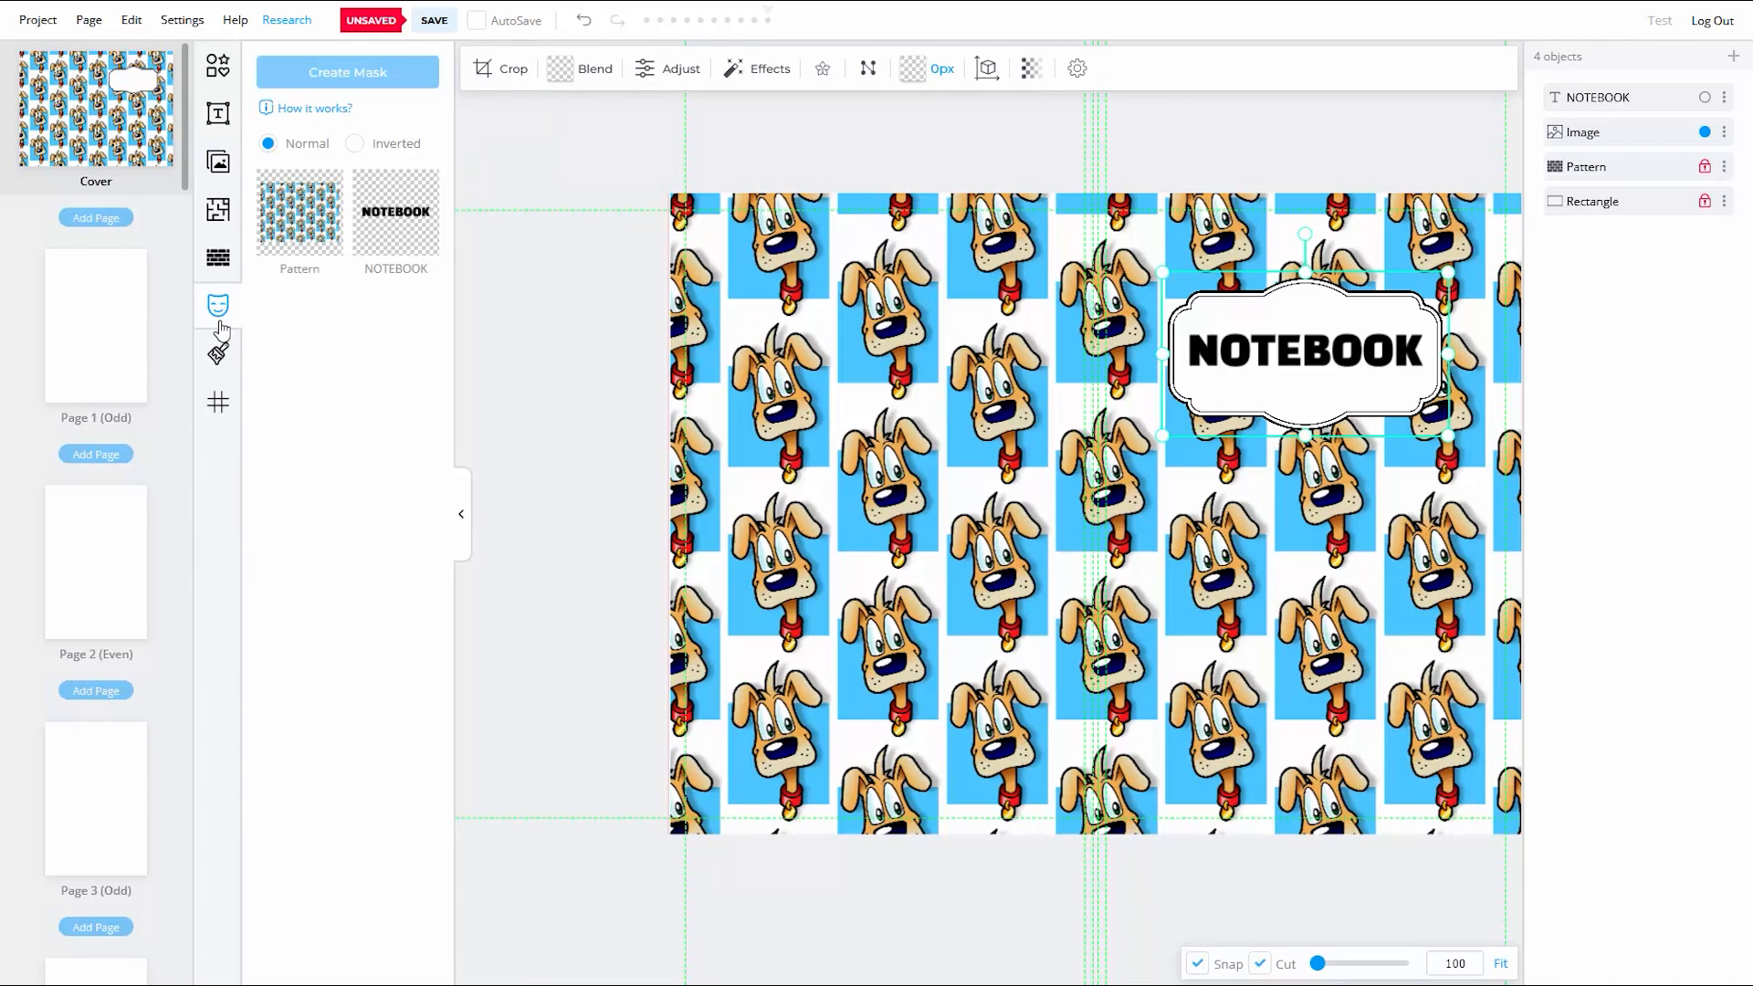
{"action": "left_click", "coordinate": [220, 354]}
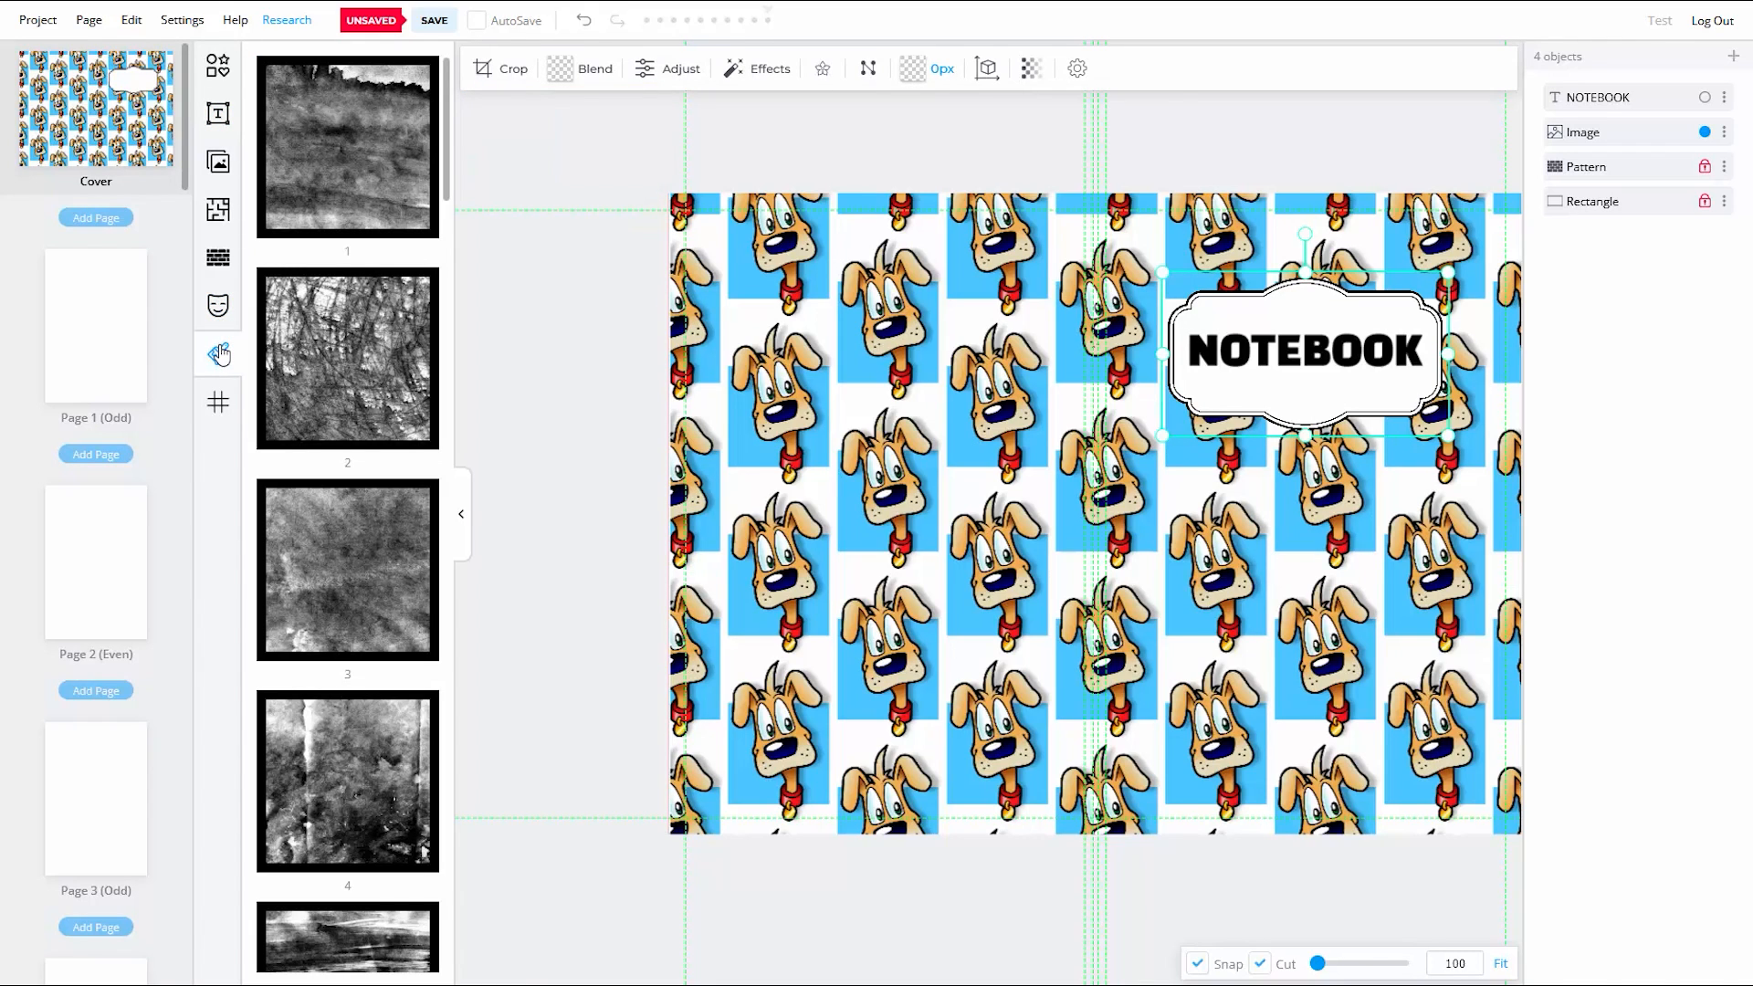
{"action": "left_click", "coordinate": [218, 403]}
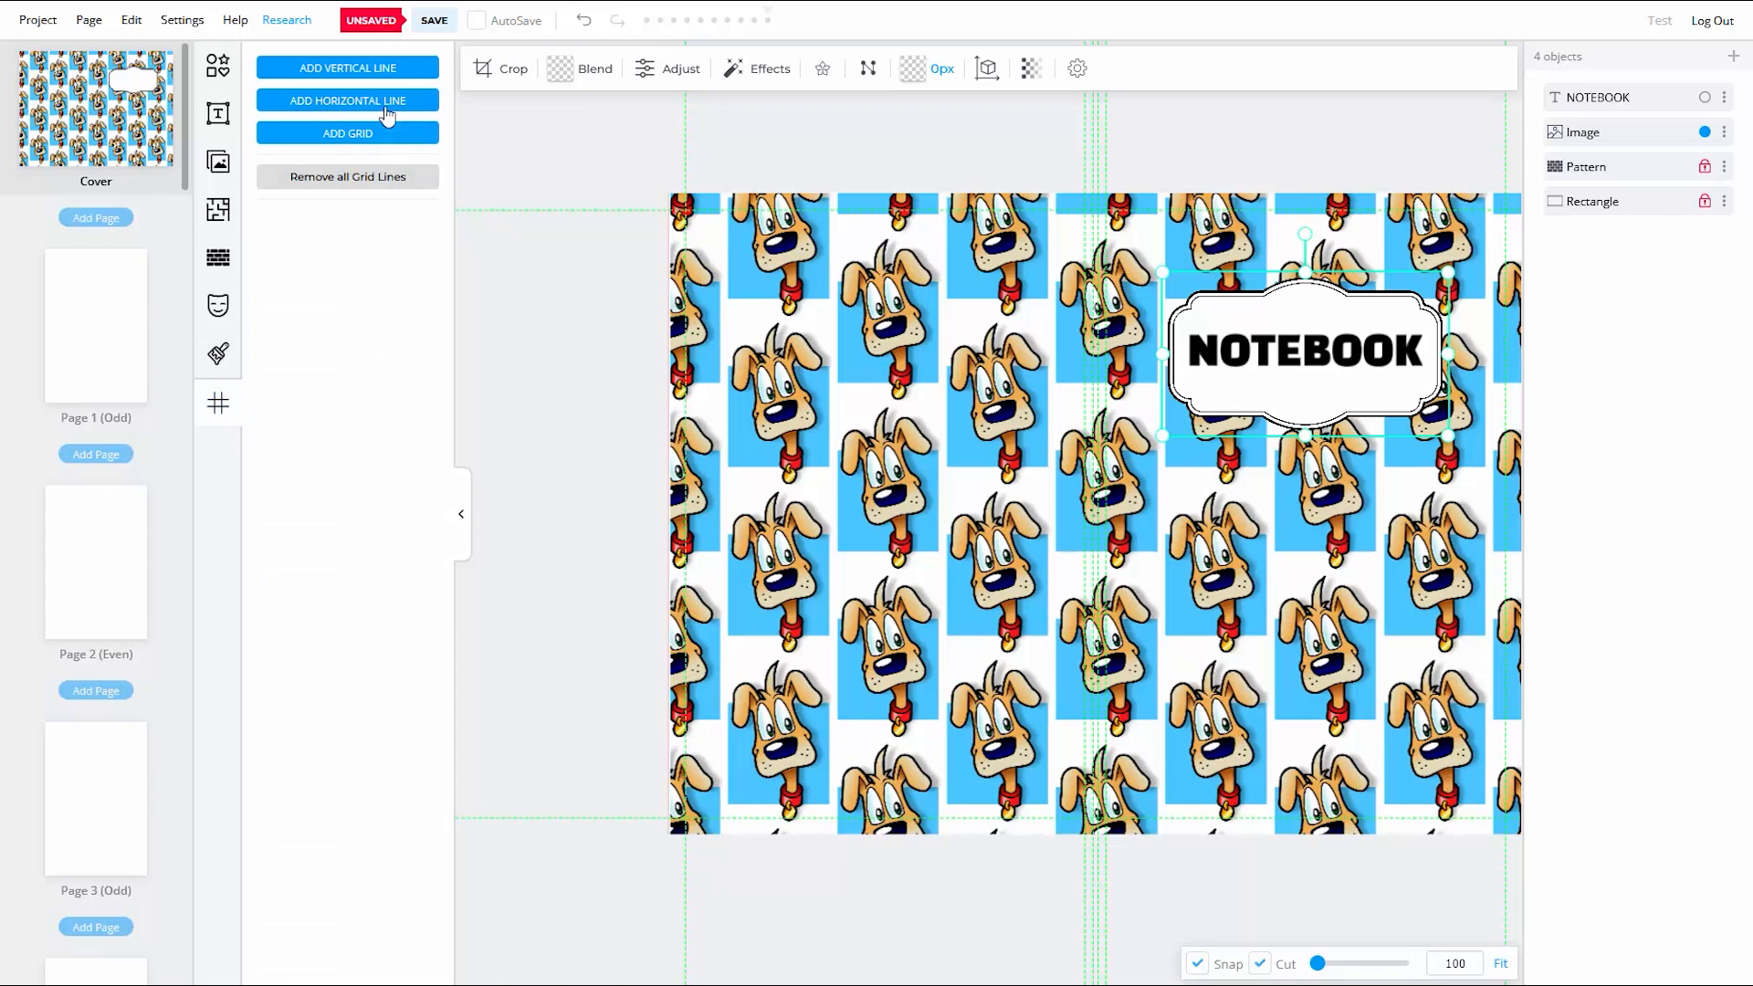
{"action": "left_click", "coordinate": [462, 516]}
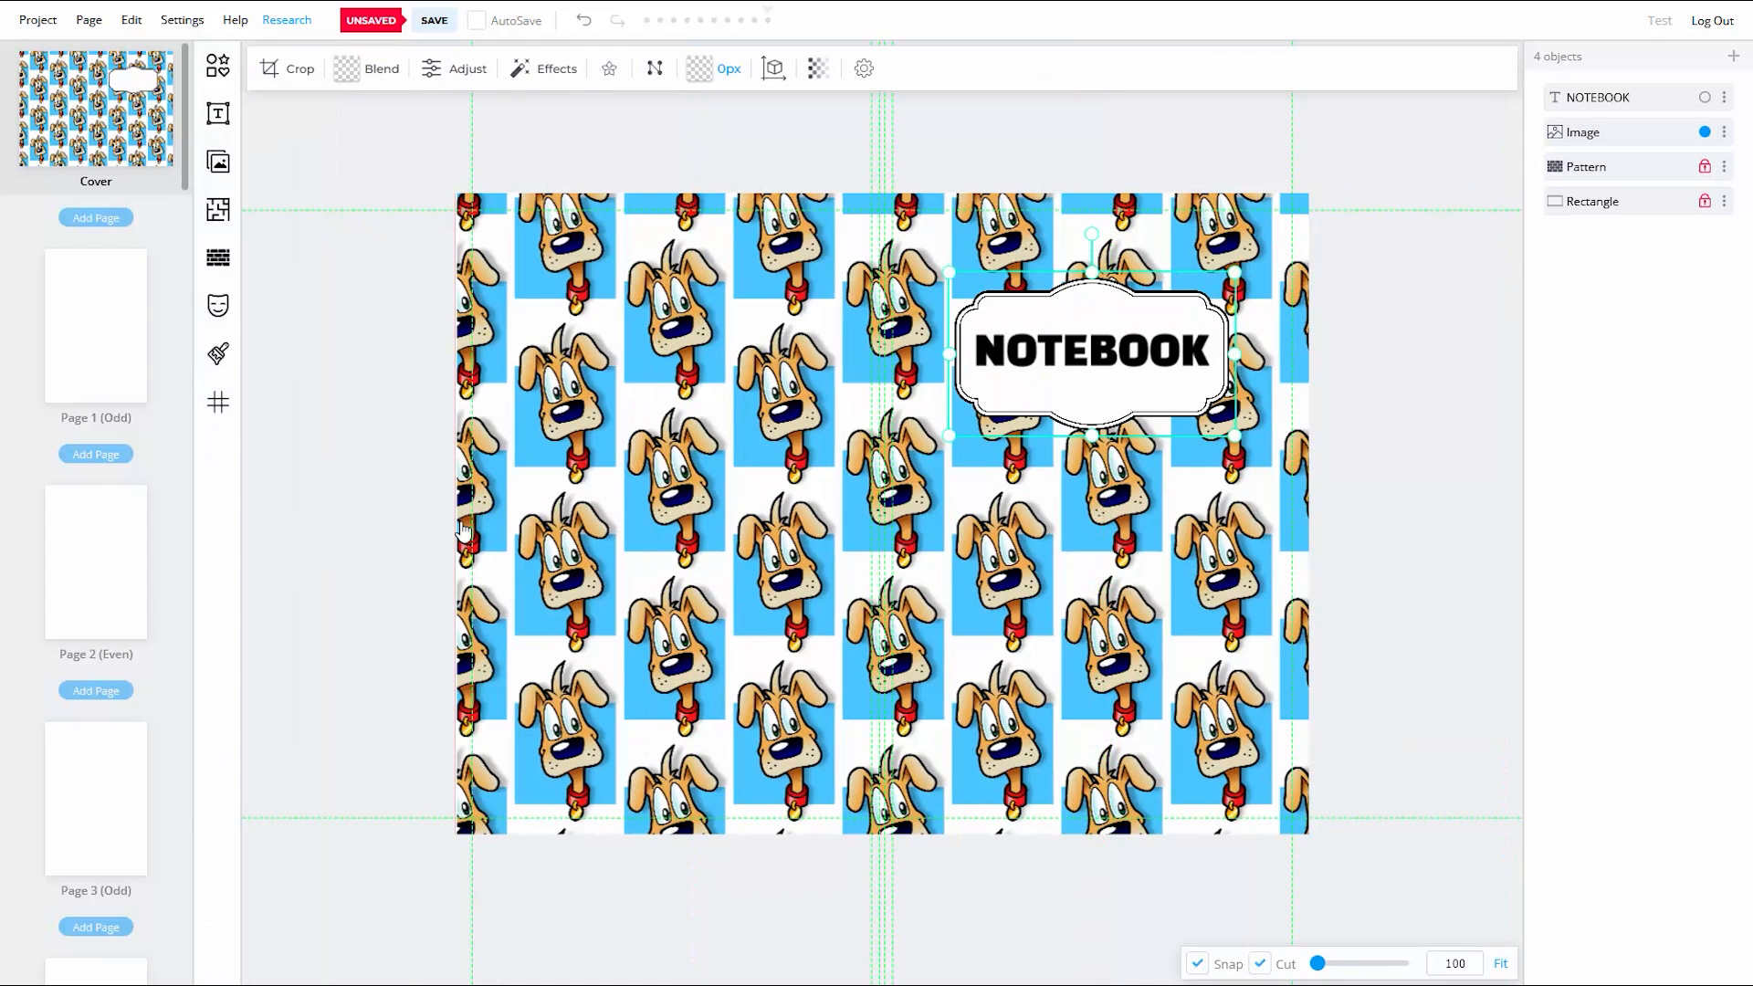
Step: Lock the label image layer
{"action": "left_click", "coordinate": [1418, 354]}
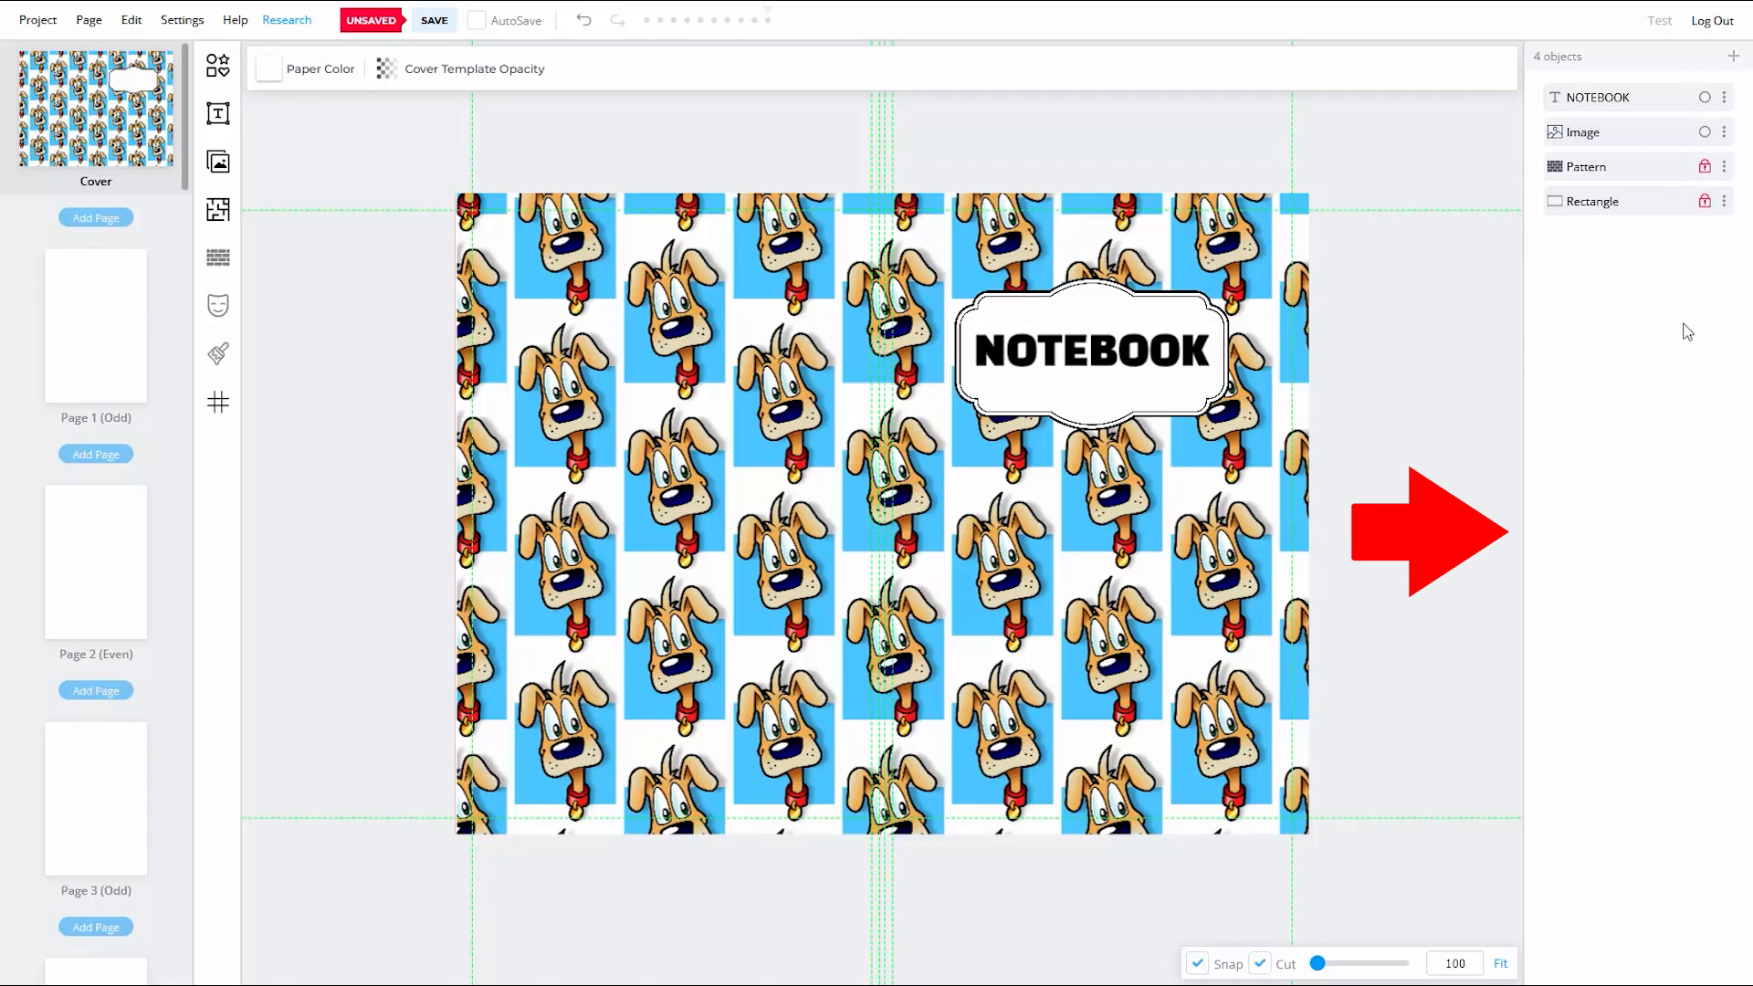
{"action": "left_click", "coordinate": [1725, 133]}
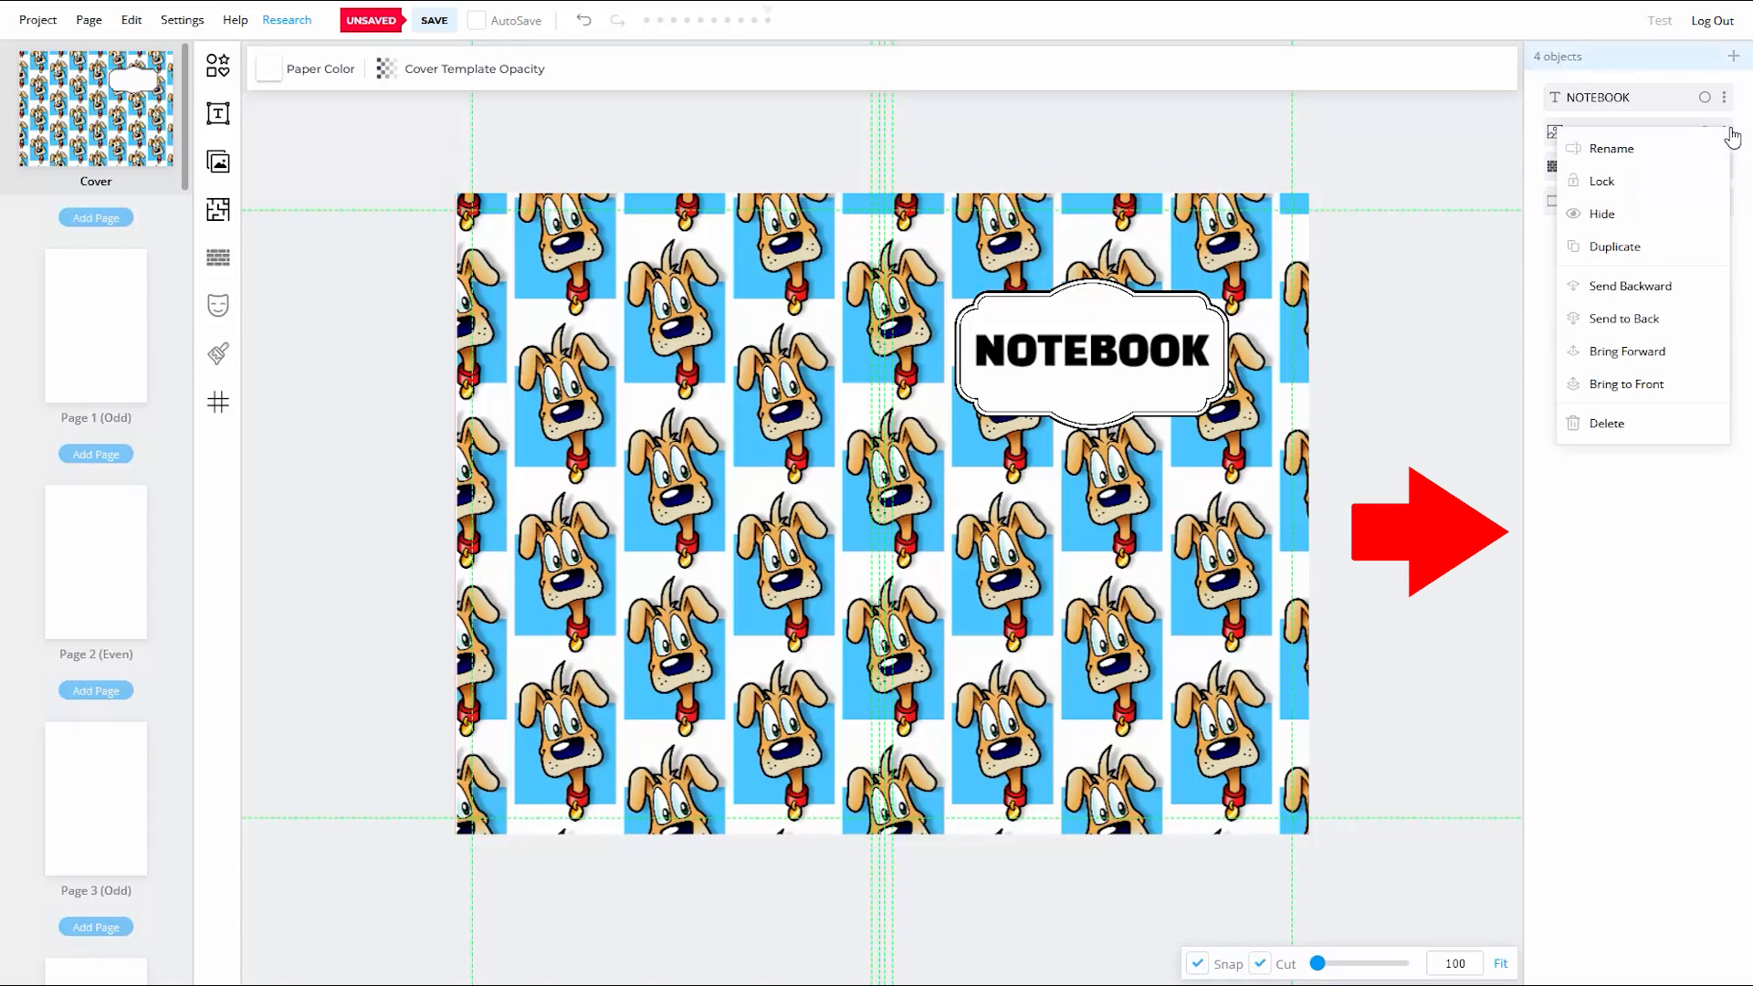
{"action": "left_click", "coordinate": [1601, 181]}
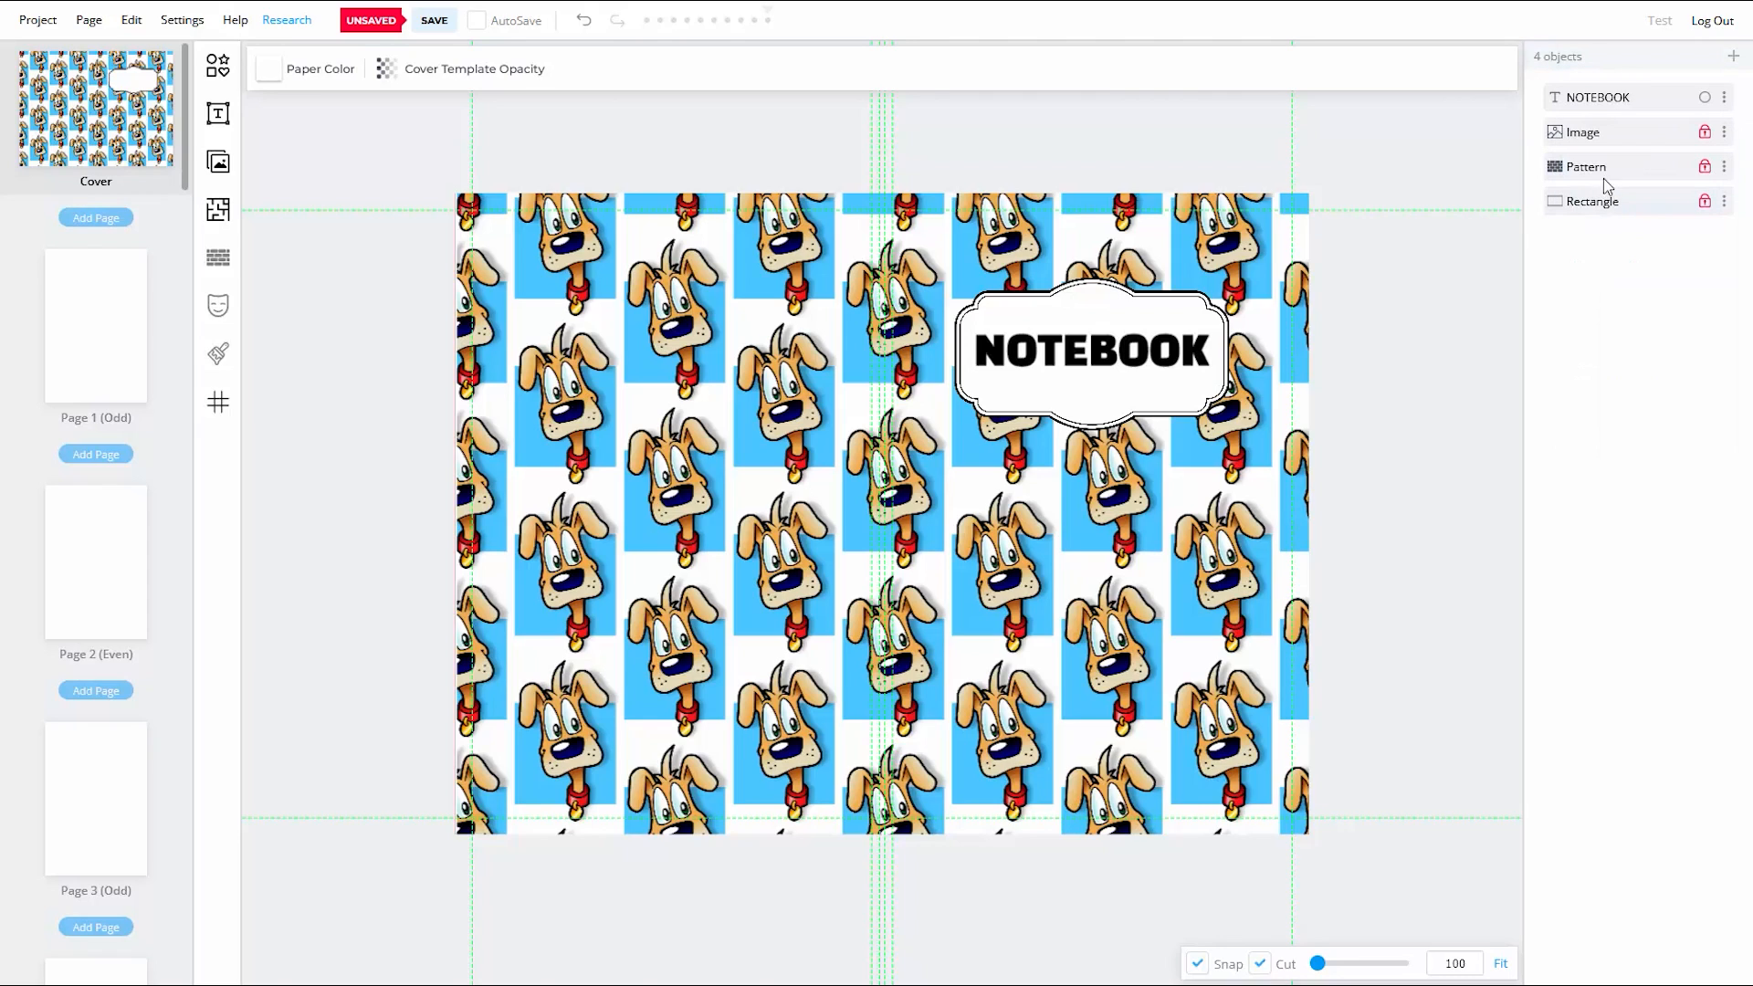
Step: Look through the notebook's interior page thumbnails
{"action": "left_click", "coordinate": [1119, 354]}
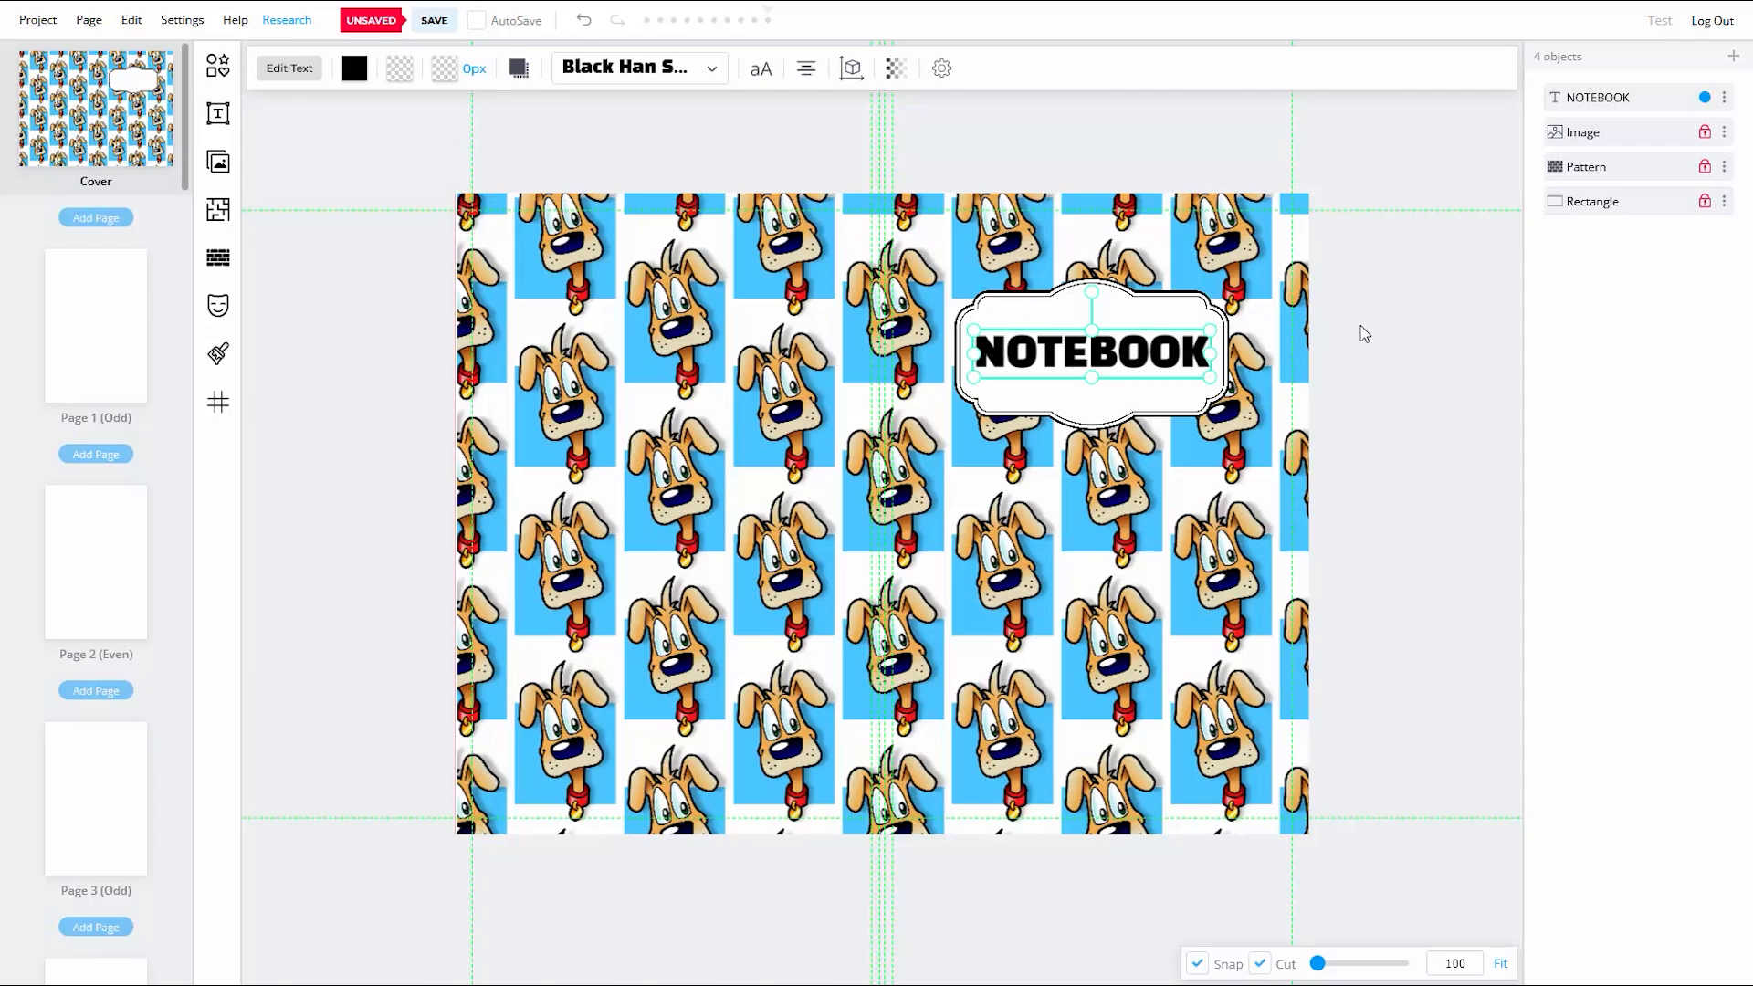
{"action": "left_click", "coordinate": [1417, 579]}
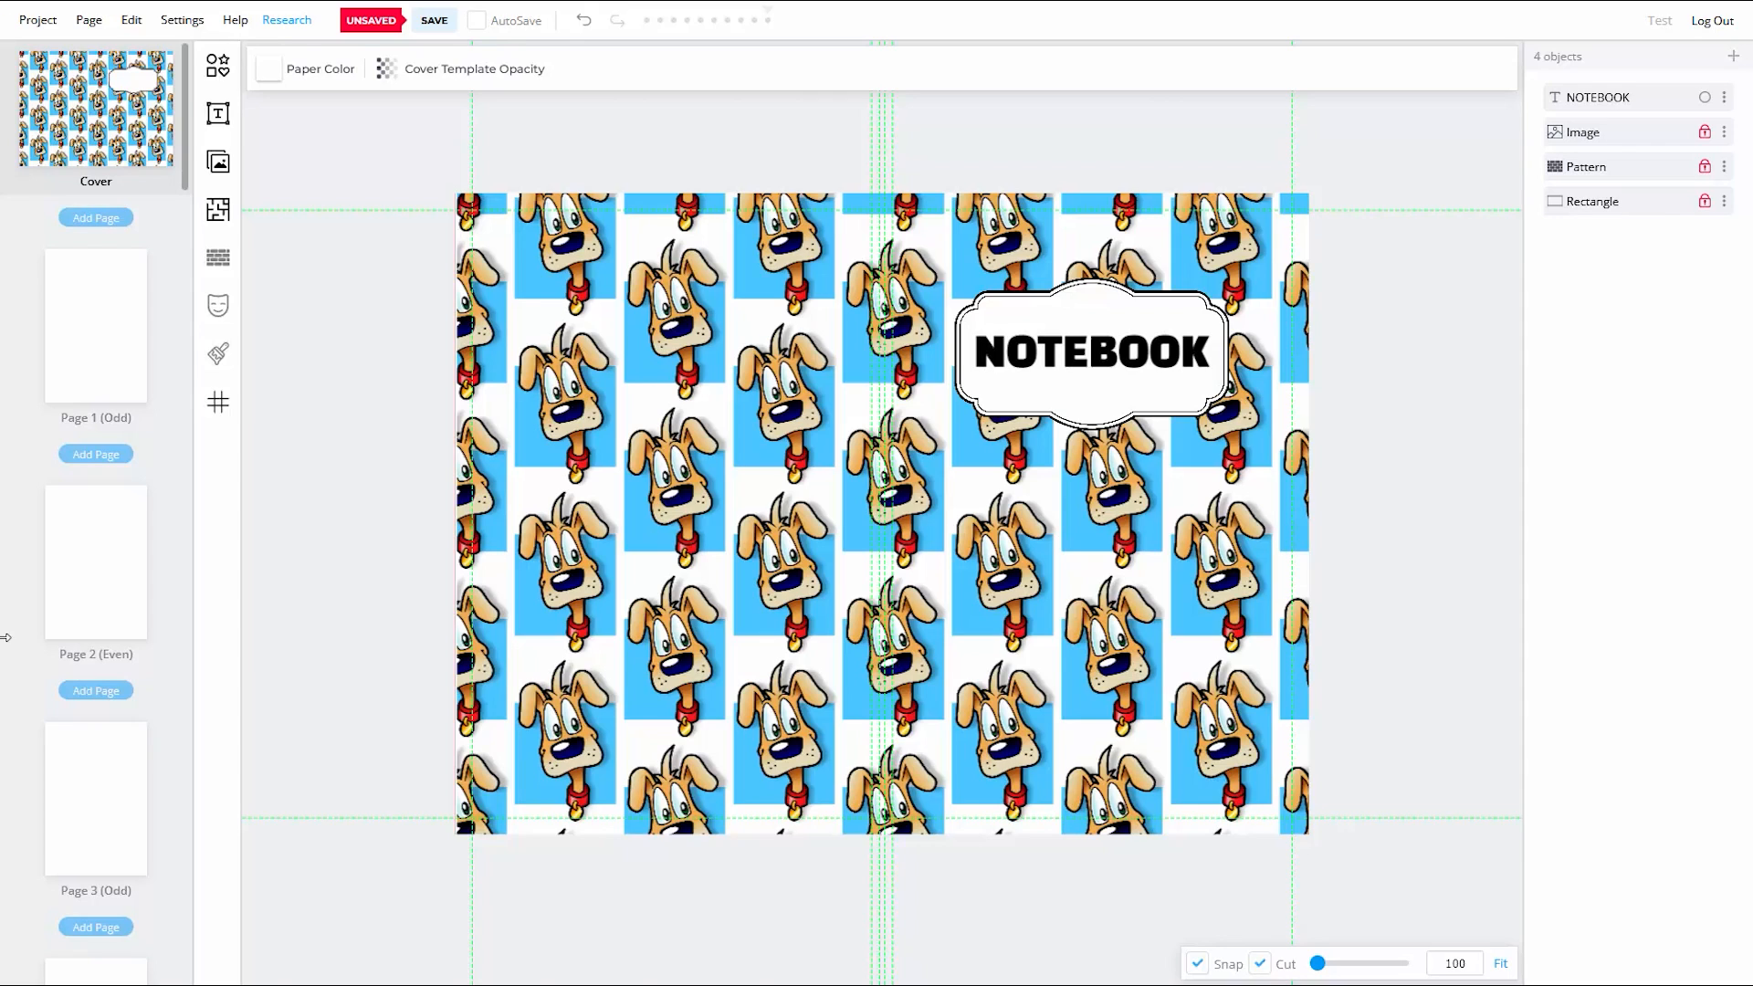
{"action": "scroll", "coordinate": [119, 361], "scroll_direction": "down", "scroll_amount": 4}
{"action": "scroll", "coordinate": [120, 377], "scroll_direction": "down", "scroll_amount": 10}
{"action": "scroll", "coordinate": [120, 392], "scroll_direction": "down", "scroll_amount": 6}
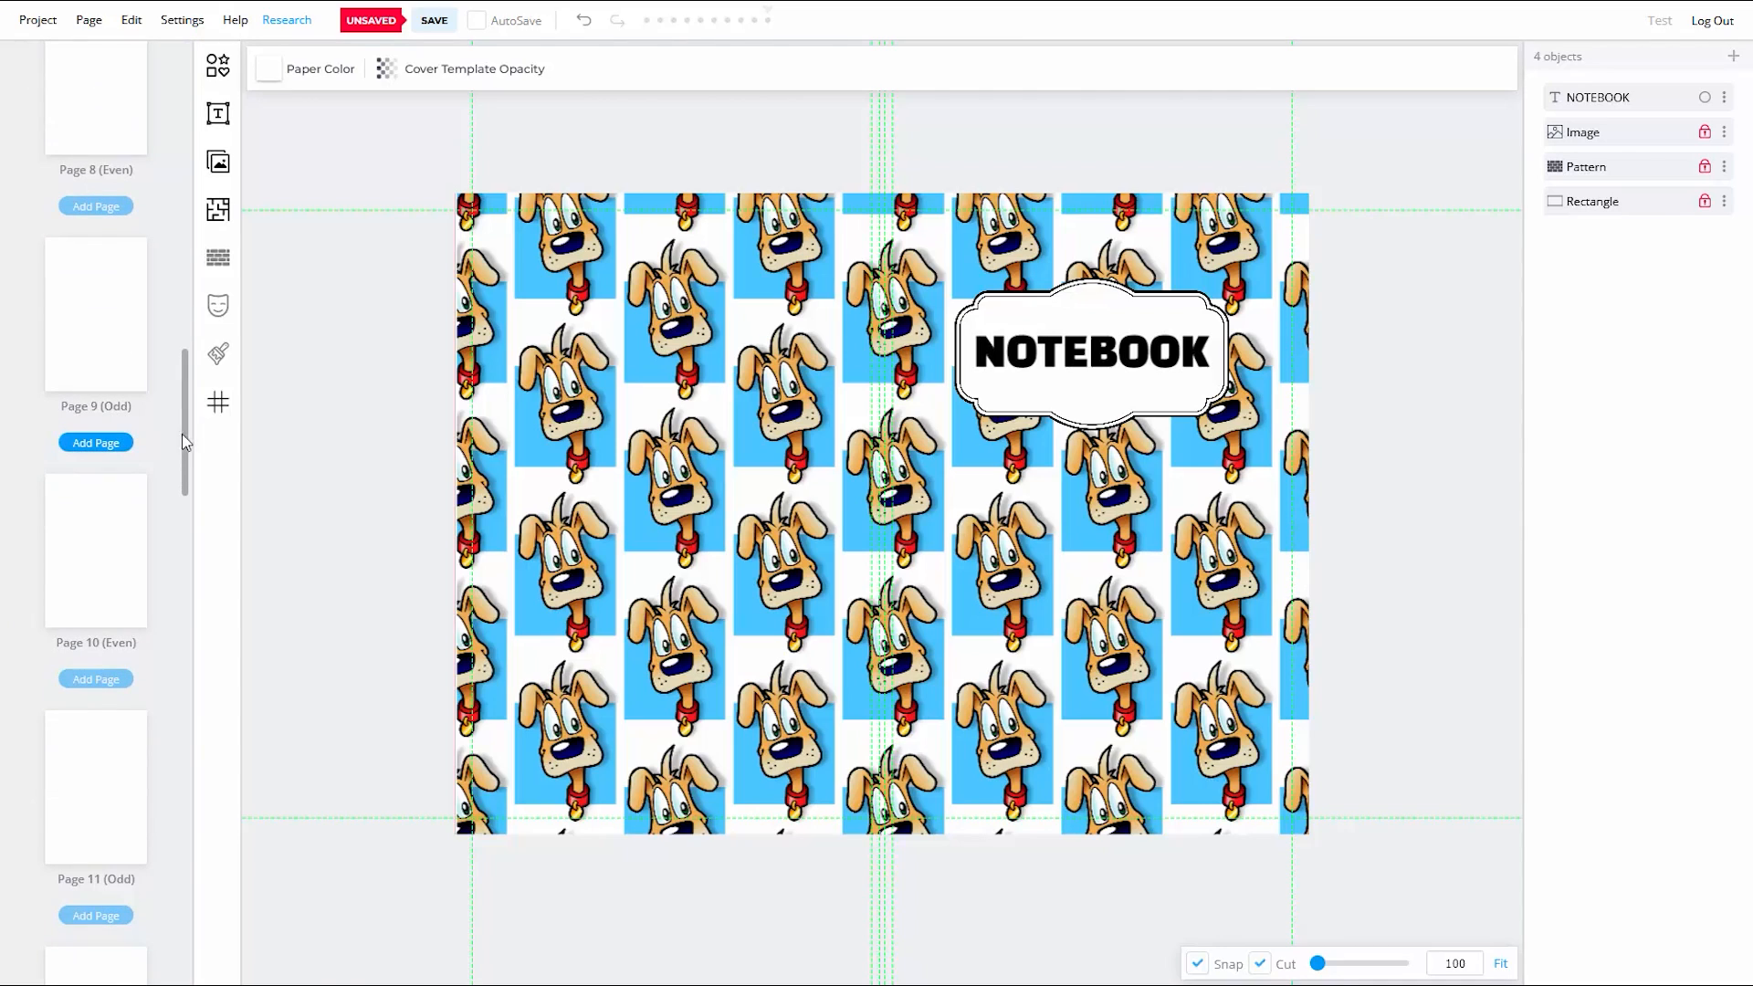
{"action": "left_click_drag", "start_coordinate": [184, 441], "coordinate": [175, 125]}
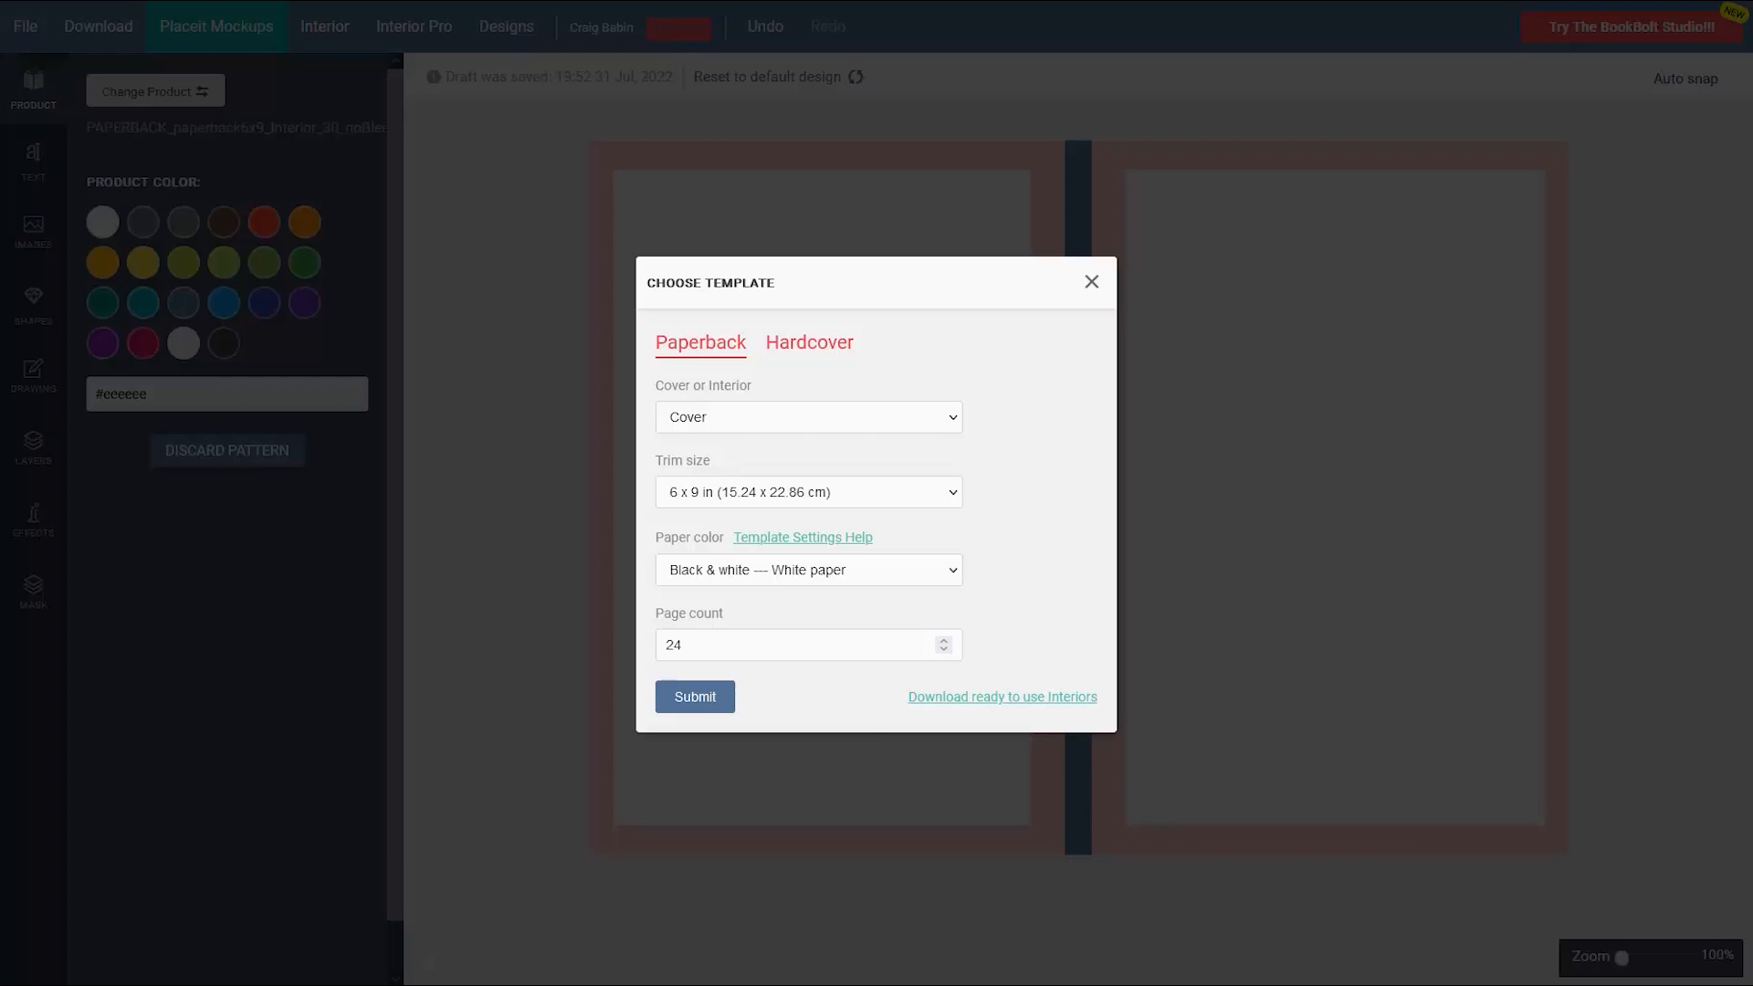
Step: Set up a paperback interior template with a 6 x 9 in trim size and no bleed
{"action": "left_click", "coordinate": [961, 416]}
{"action": "left_click", "coordinate": [798, 474]}
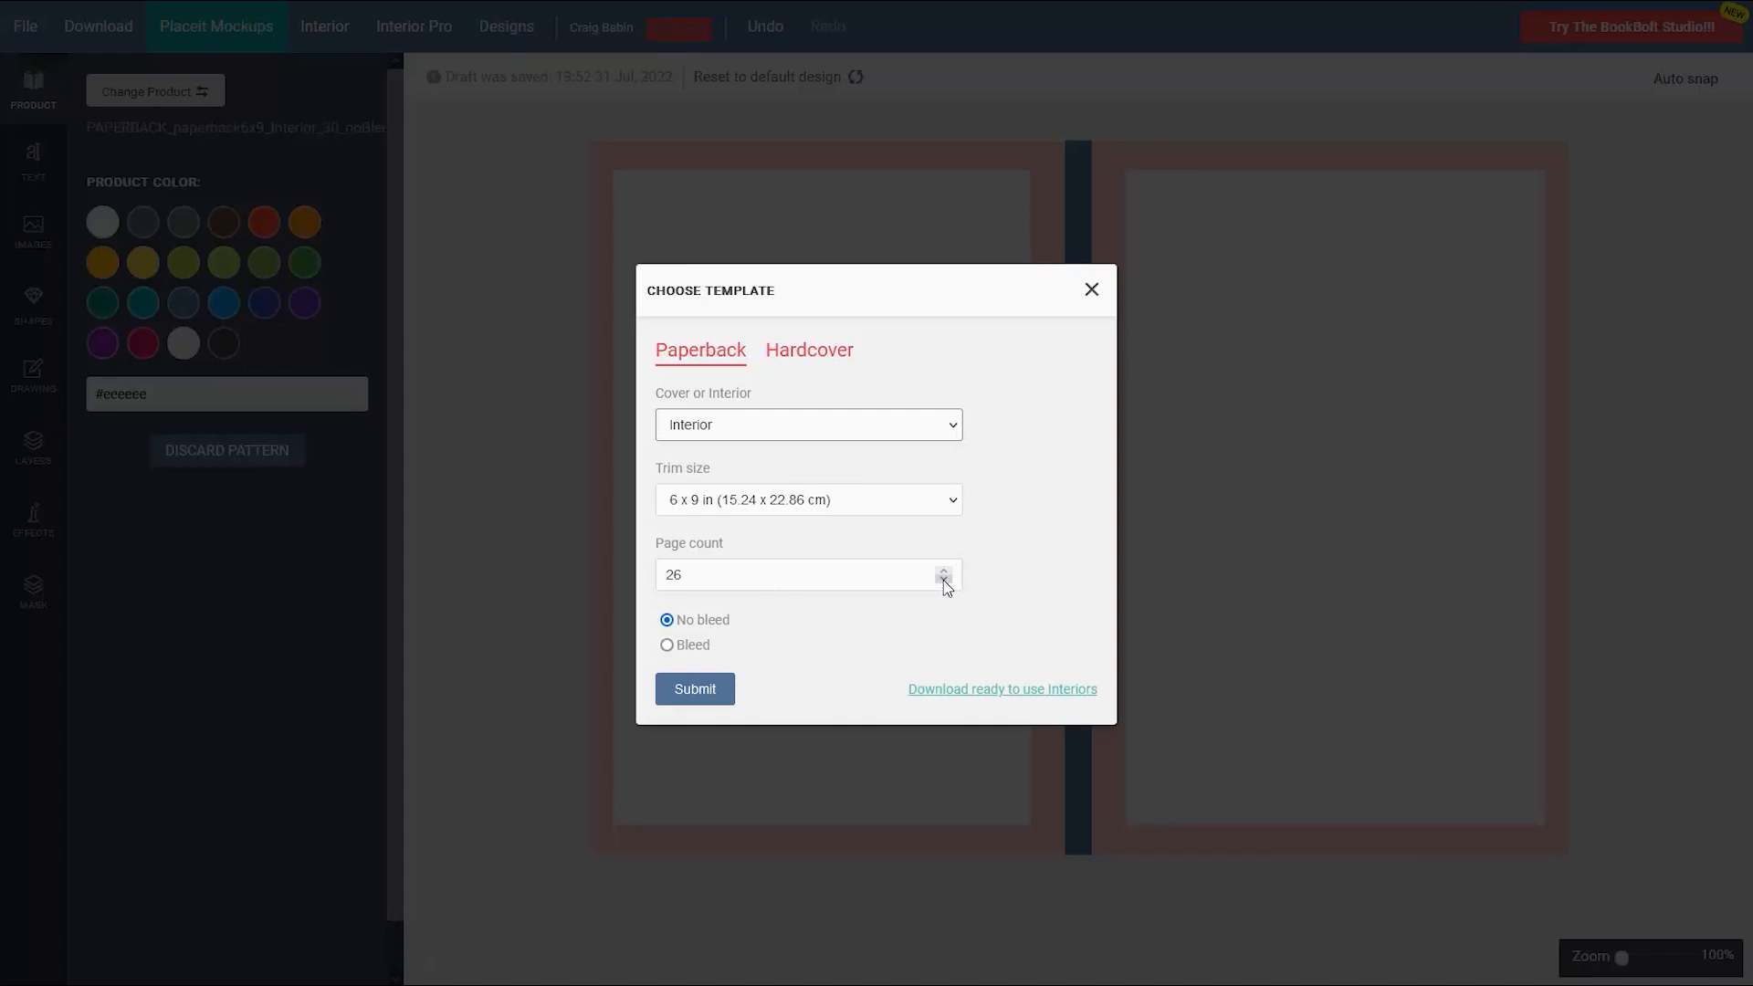
{"action": "left_click_drag", "start_coordinate": [766, 581], "coordinate": [637, 613]}
{"action": "left_click", "coordinate": [808, 633]}
{"action": "left_click", "coordinate": [691, 700]}
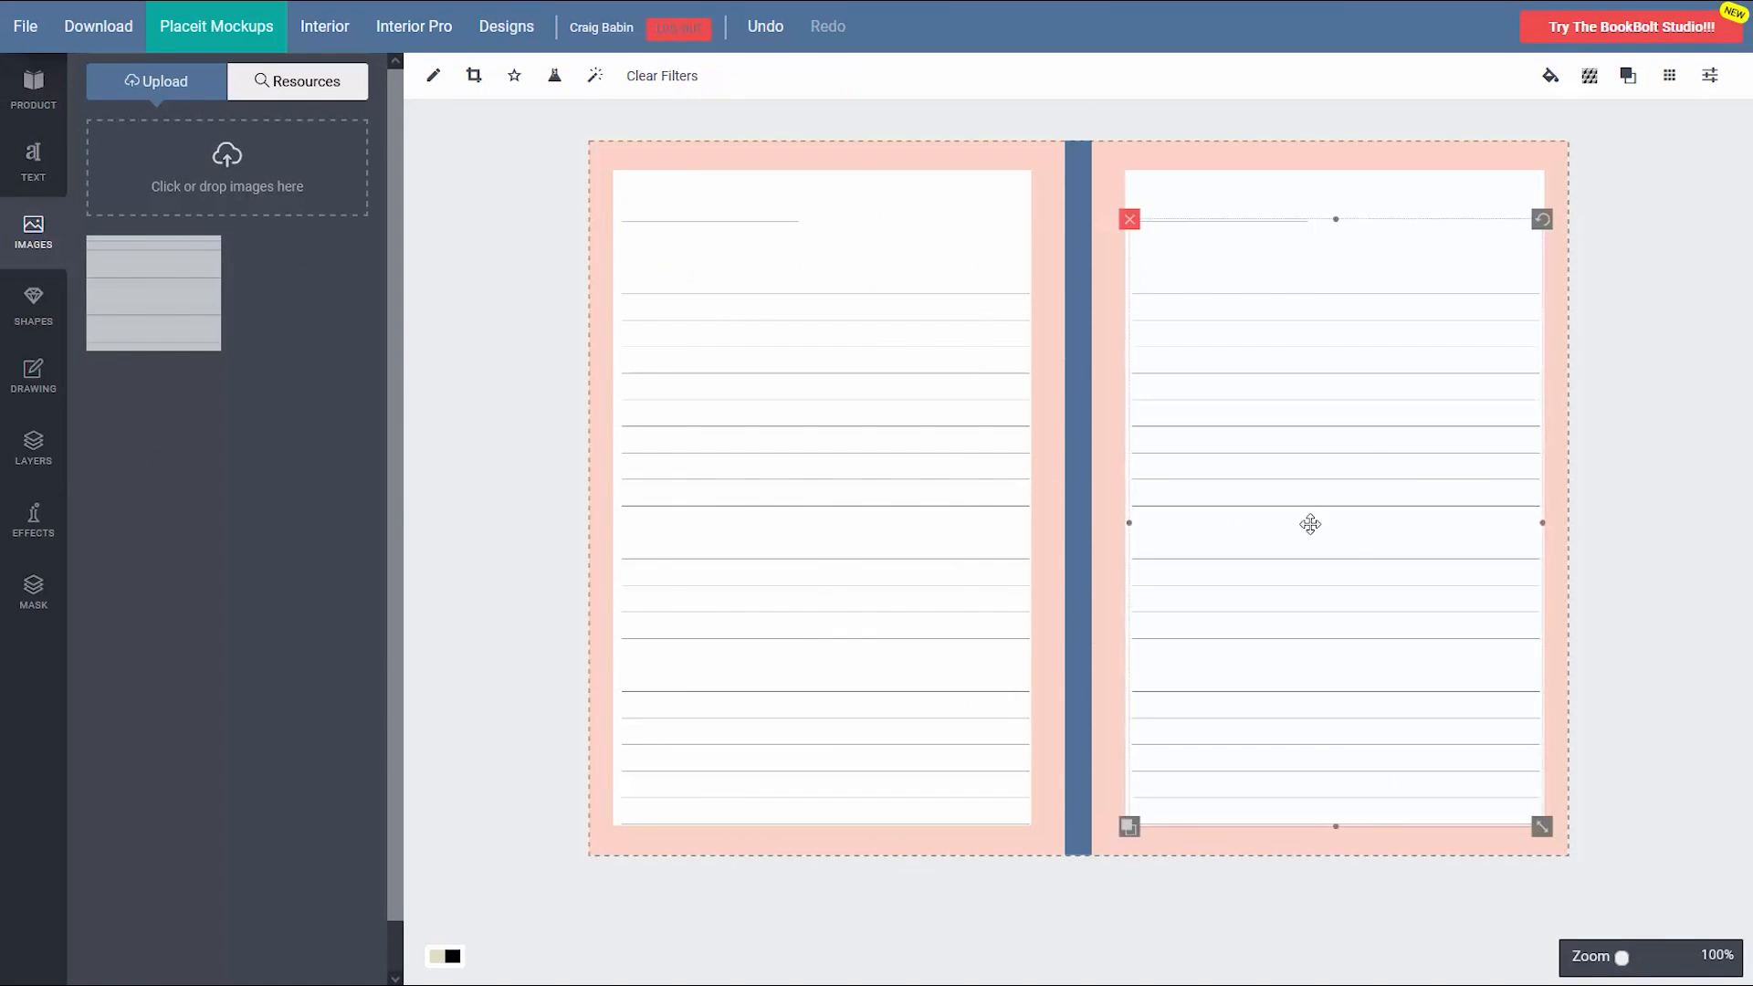
Step: Add a "Day 1" heading above the ruled lines near the page's upper right corner and colour it dark grey
{"action": "type", "text": "Day 1"}
{"action": "left_click_drag", "start_coordinate": [1077, 498], "coordinate": [1485, 245]}
{"action": "left_click", "coordinate": [1550, 76]}
{"action": "scroll", "coordinate": [1516, 274], "scroll_direction": "down", "scroll_amount": 3}
{"action": "left_click", "coordinate": [1454, 313]}
Step: Change the heading on the right-hand page of the spread to "Day 2"
{"action": "left_click", "coordinate": [925, 273]}
{"action": "left_click", "coordinate": [1525, 245]}
{"action": "key", "text": "BackSpace"}
{"action": "type", "text": "2"}
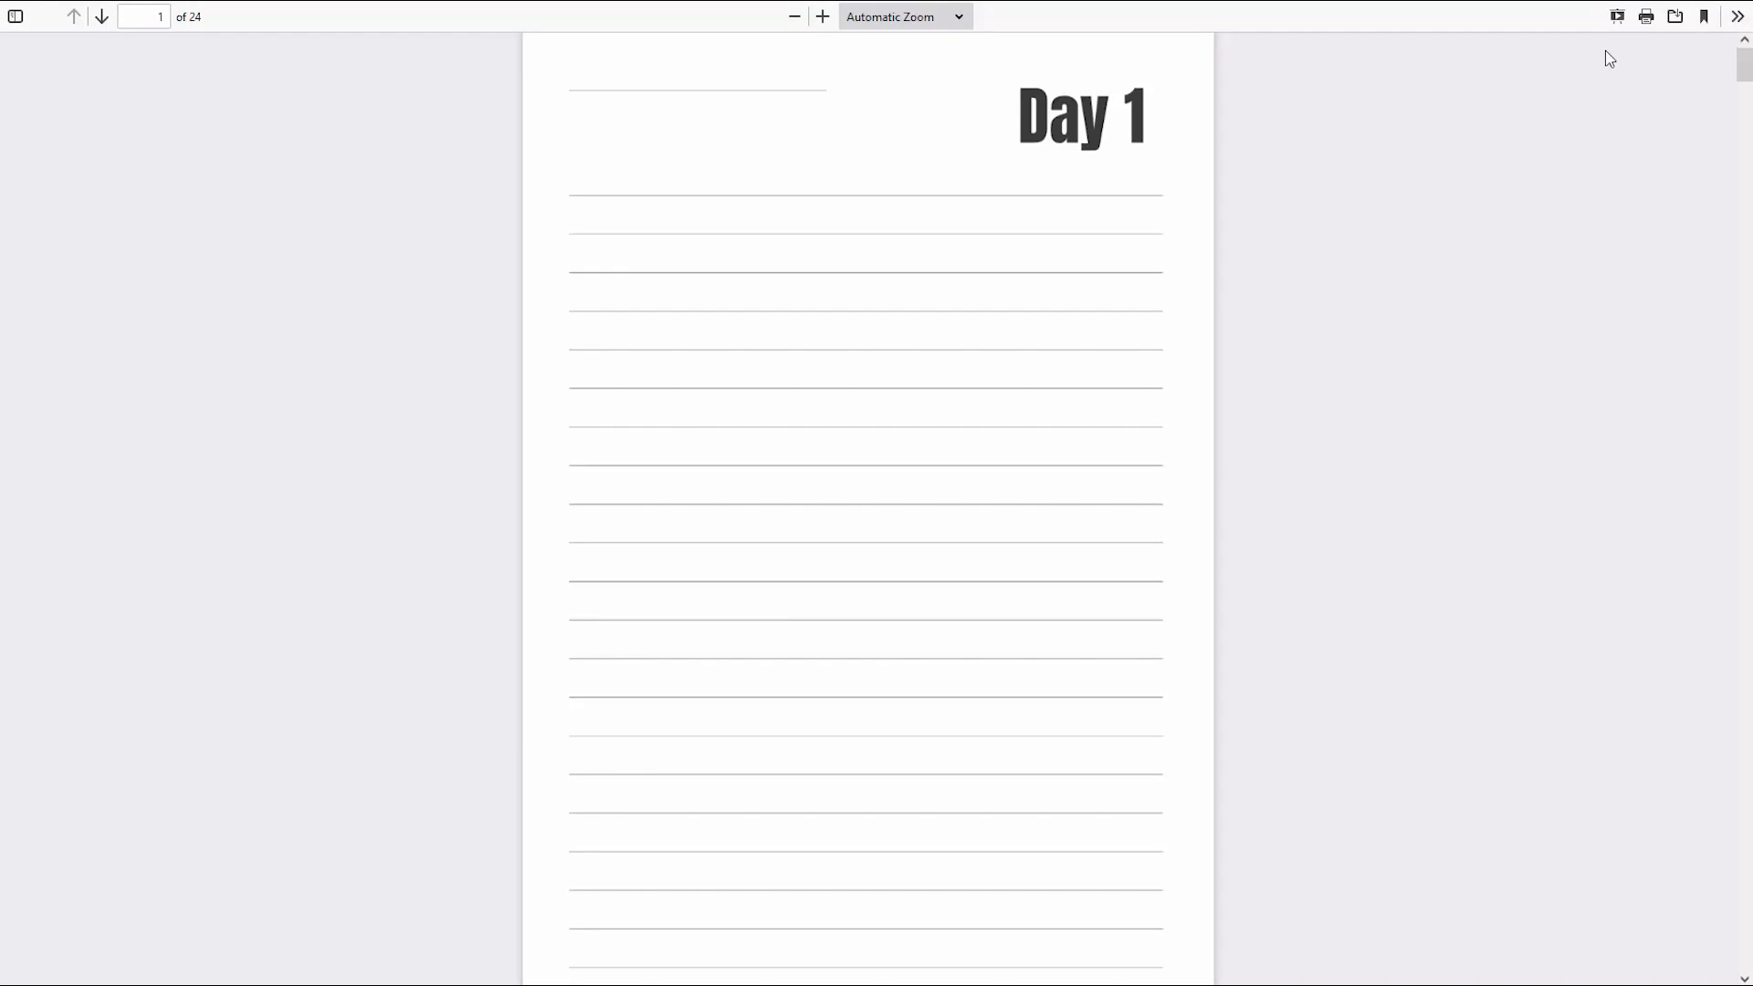
Step: Download the generated interior PDF and open it in Adobe Acrobat
{"action": "left_click", "coordinate": [1674, 17]}
{"action": "left_click", "coordinate": [709, 705]}
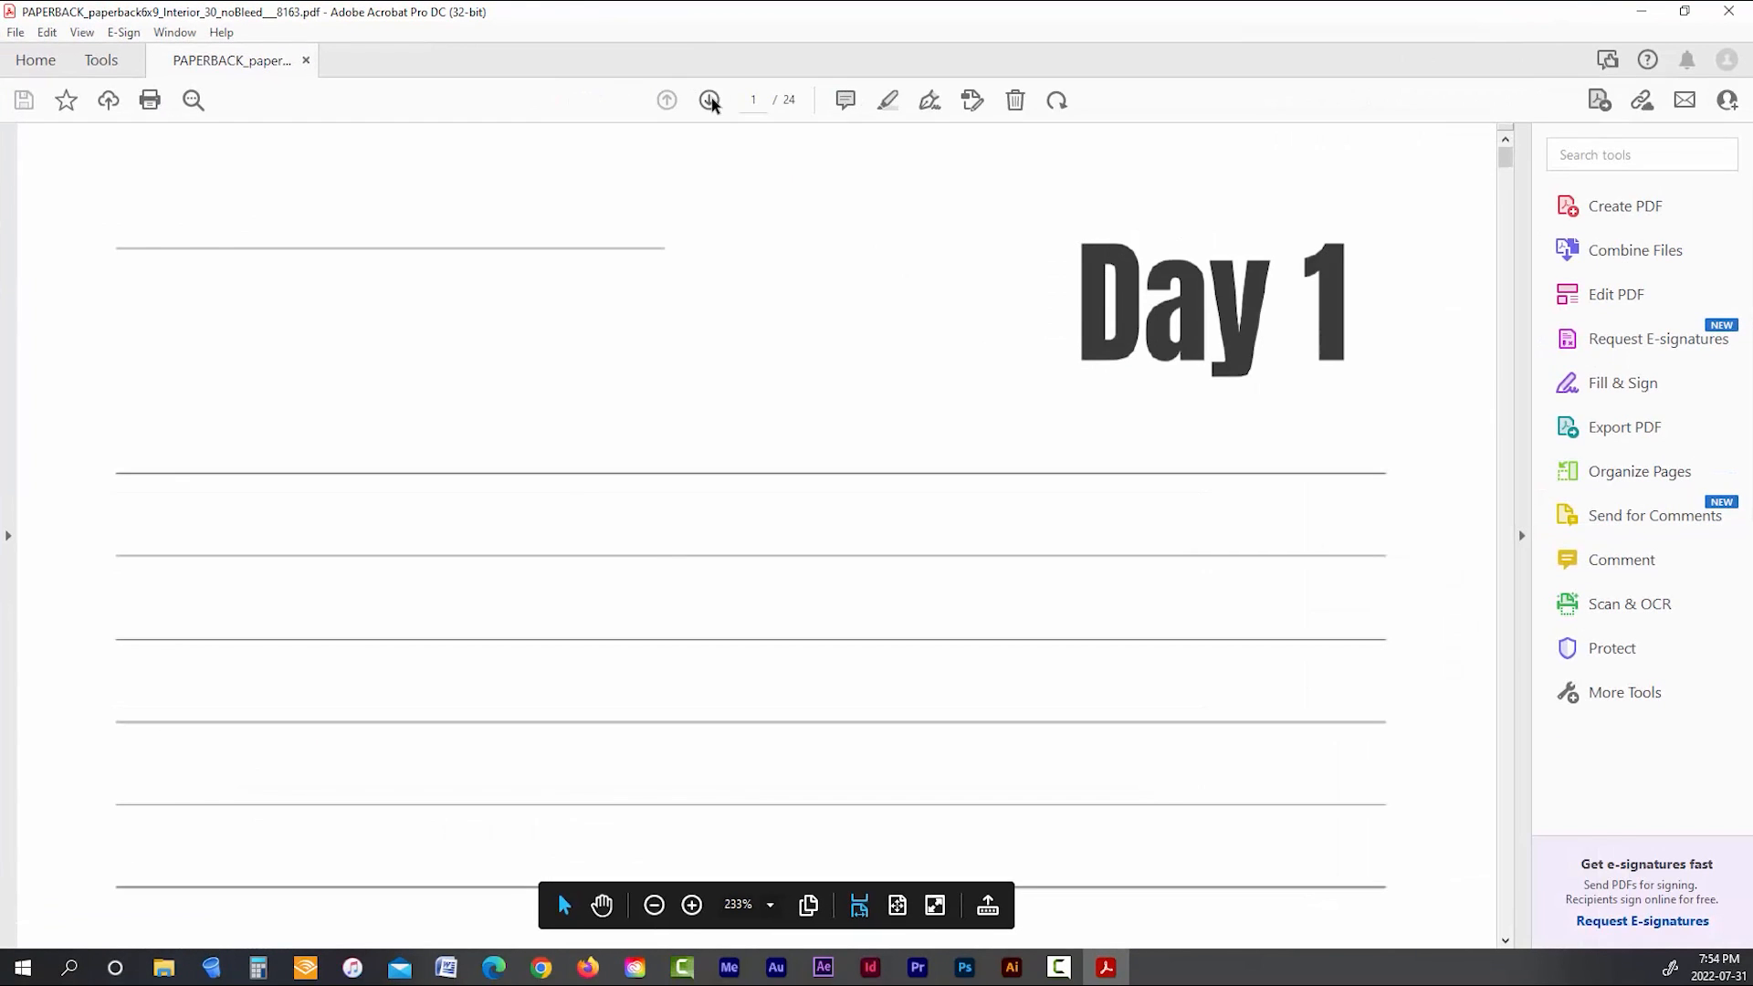
{"action": "left_click", "coordinate": [654, 904]}
{"action": "left_click", "coordinate": [655, 905]}
{"action": "left_click", "coordinate": [655, 905]}
{"action": "left_click", "coordinate": [655, 905]}
{"action": "left_click", "coordinate": [655, 905]}
Step: Export all pages of the PDF as images into New folder, with file names starting "Page 1"
{"action": "left_click", "coordinate": [16, 33]}
{"action": "mouse_move", "coordinate": [91, 289]}
{"action": "mouse_move", "coordinate": [493, 372]}
{"action": "left_click", "coordinate": [735, 459]}
{"action": "left_click", "coordinate": [126, 133]}
{"action": "double_click", "coordinate": [641, 357]}
{"action": "left_click_drag", "start_coordinate": [426, 440], "coordinate": [68, 443]}
{"action": "type", "text": "Pages"}
{"action": "left_click", "coordinate": [715, 536]}
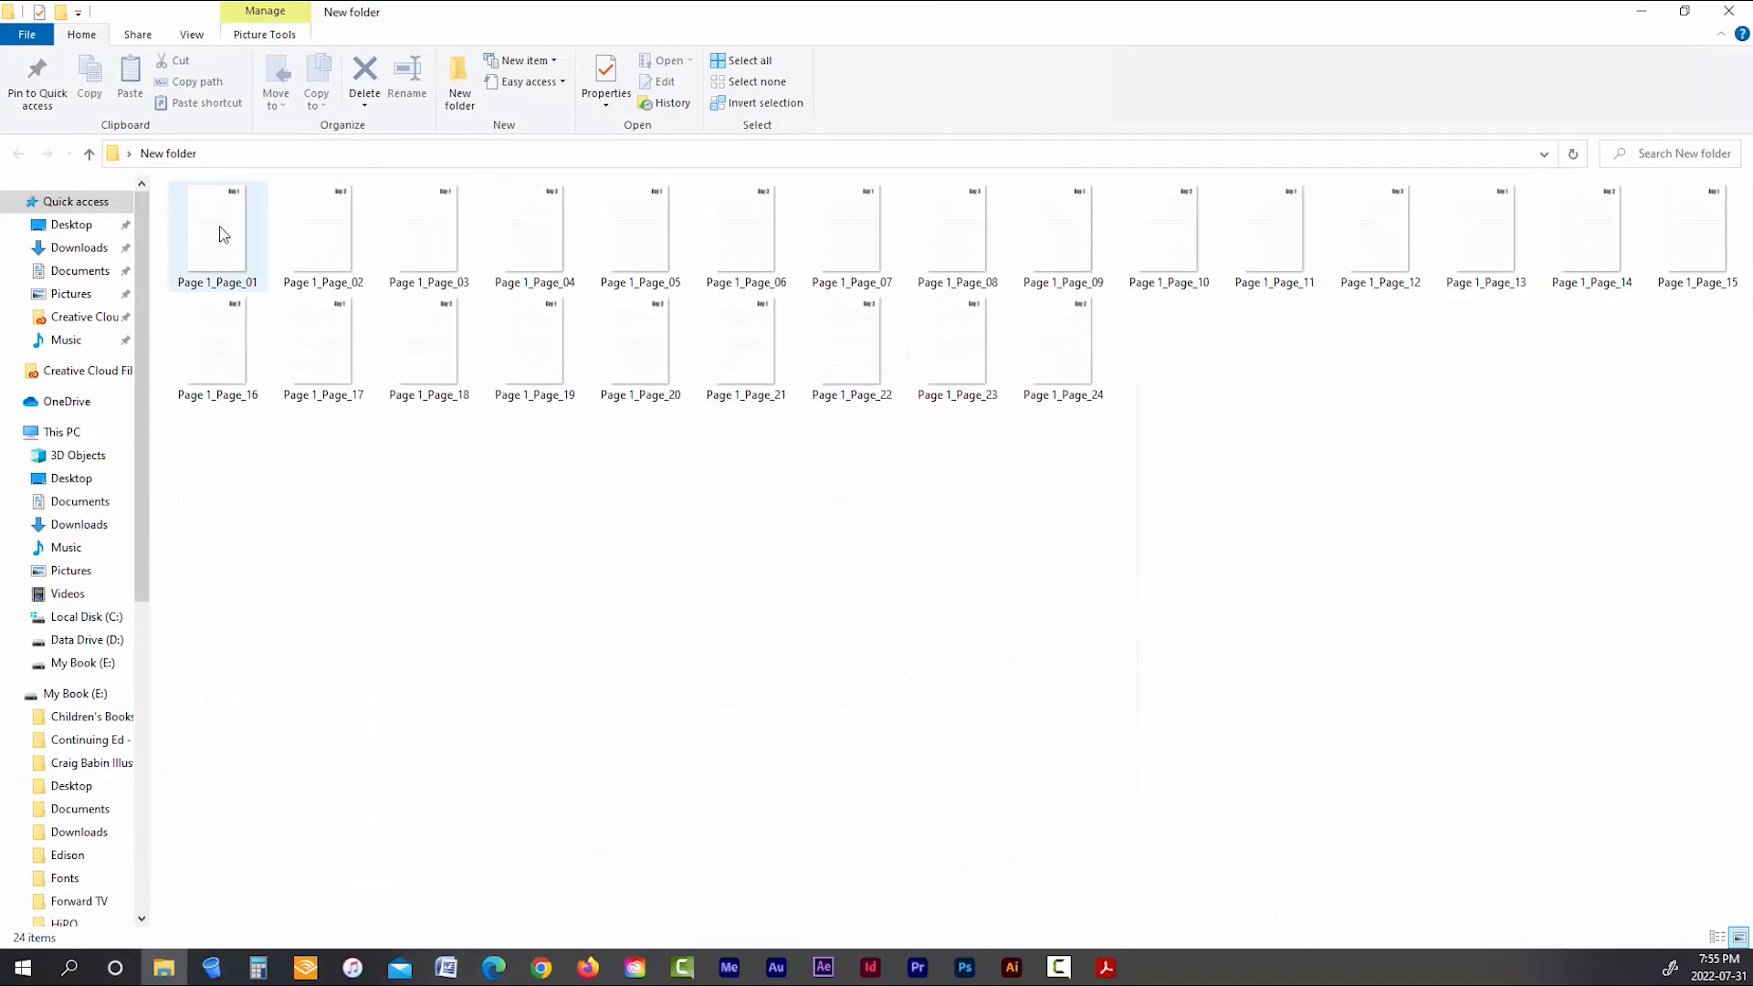
Step: Upload the exported images Page 1_Page_01 and Page 1_Page_02 to Interior Generator Pro
{"action": "left_click", "coordinate": [430, 273]}
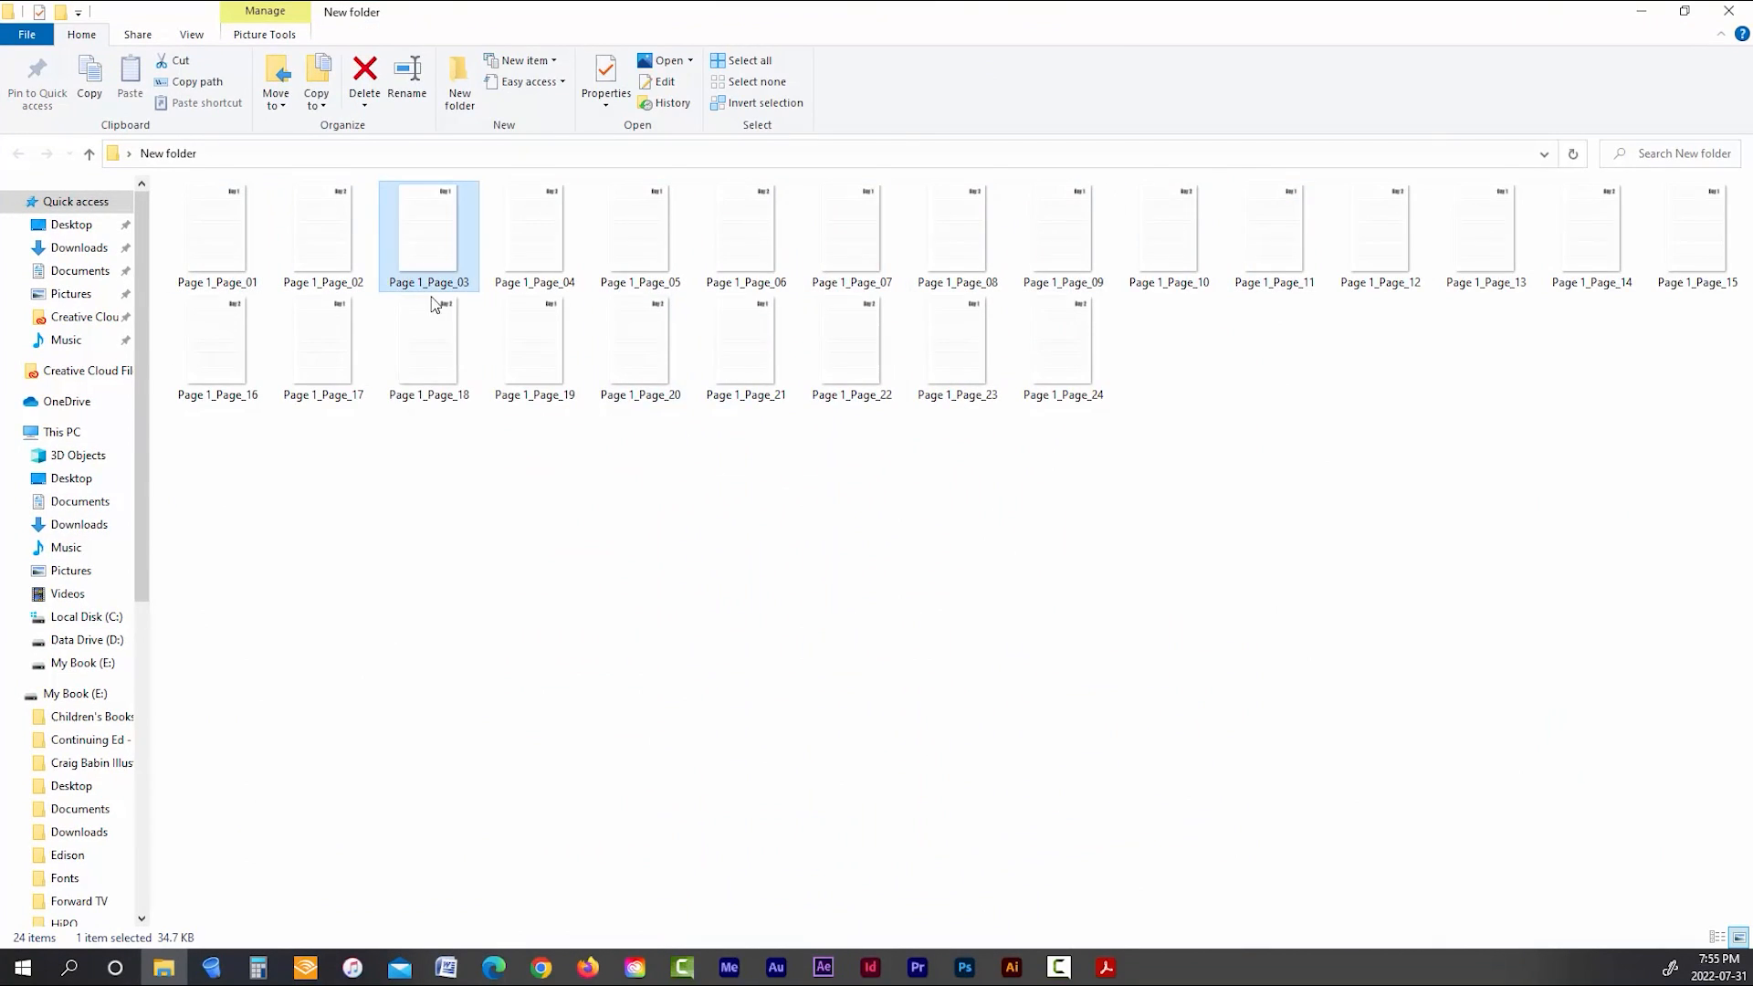
{"action": "key", "text": "ctrl+a"}
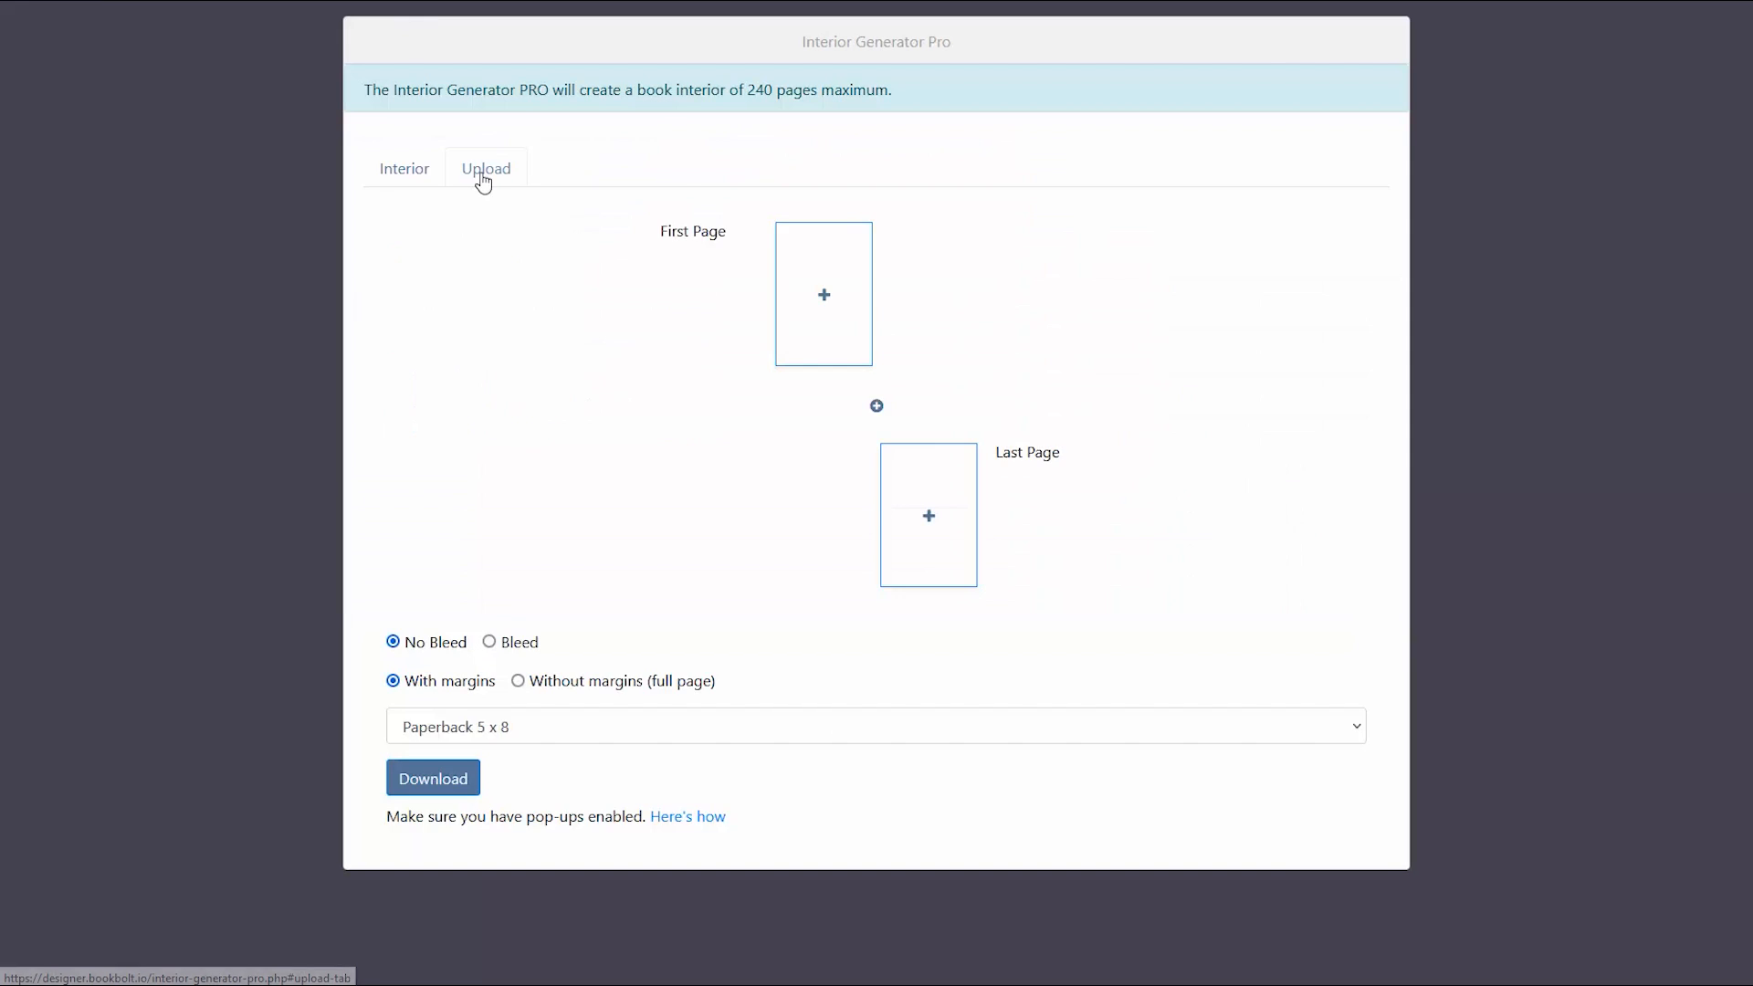
{"action": "left_click", "coordinate": [485, 171]}
{"action": "key", "text": "alt+Tab"}
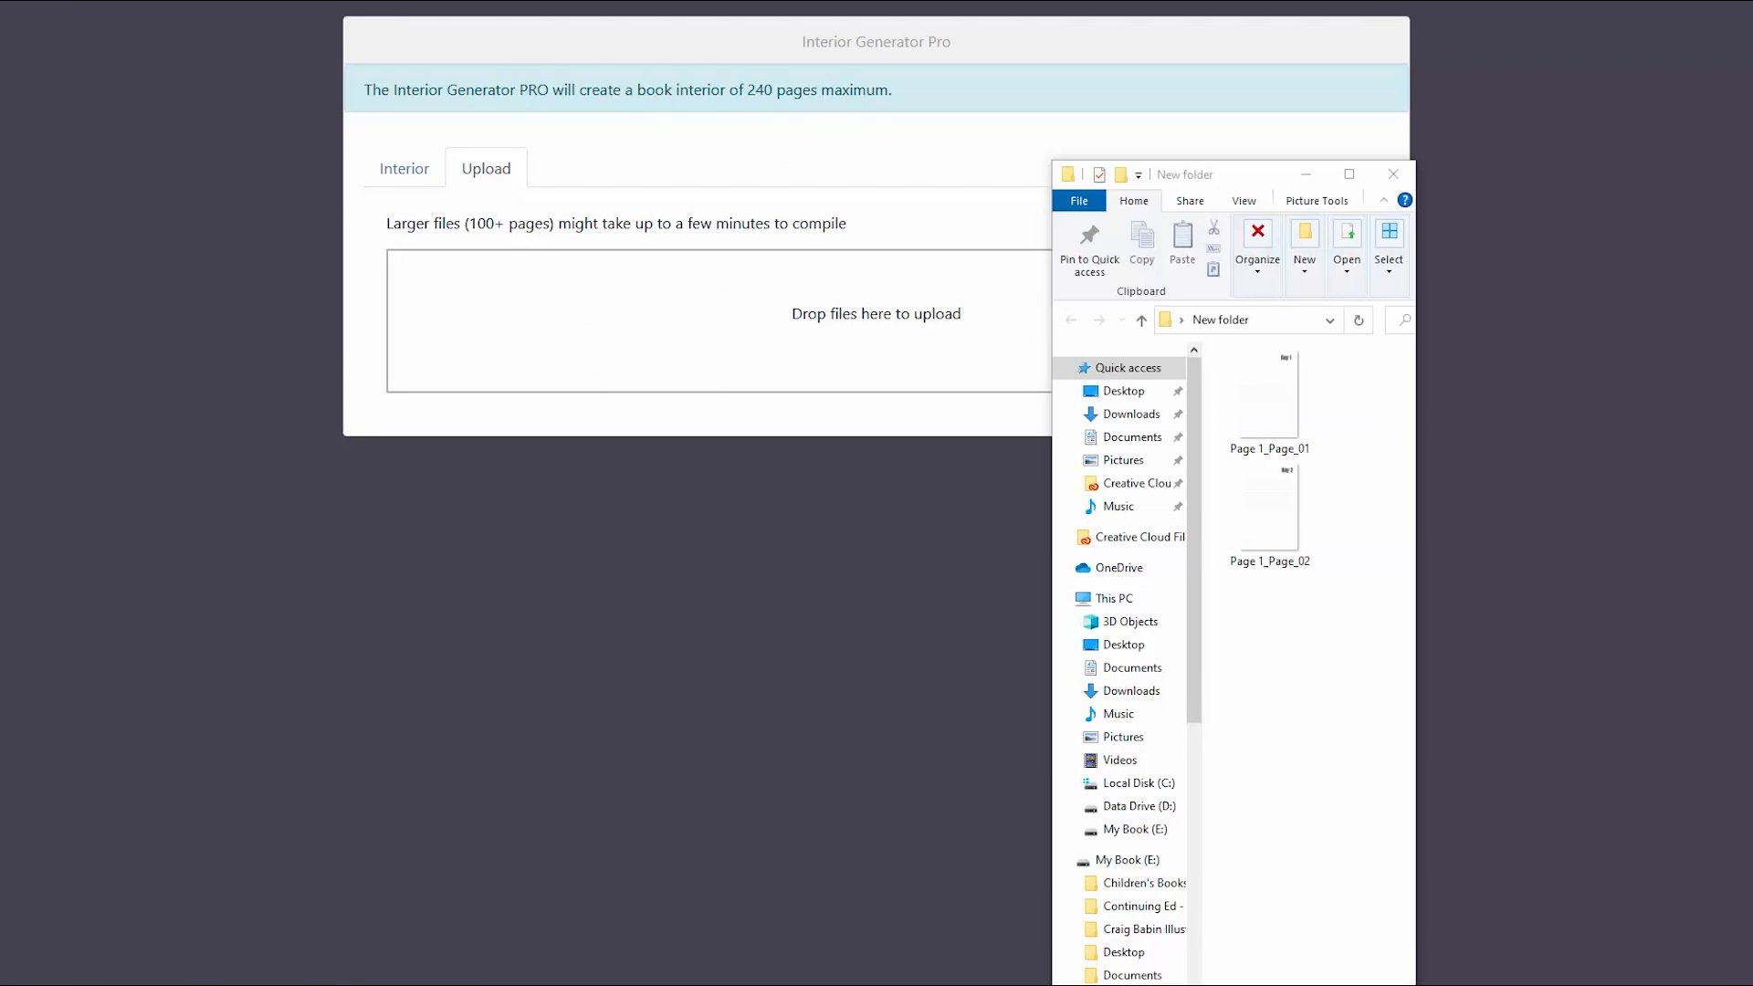
{"action": "left_click_drag", "start_coordinate": [1349, 413], "coordinate": [1296, 548]}
{"action": "left_click_drag", "start_coordinate": [1269, 402], "coordinate": [803, 351]}
{"action": "left_click", "coordinate": [1420, 177]}
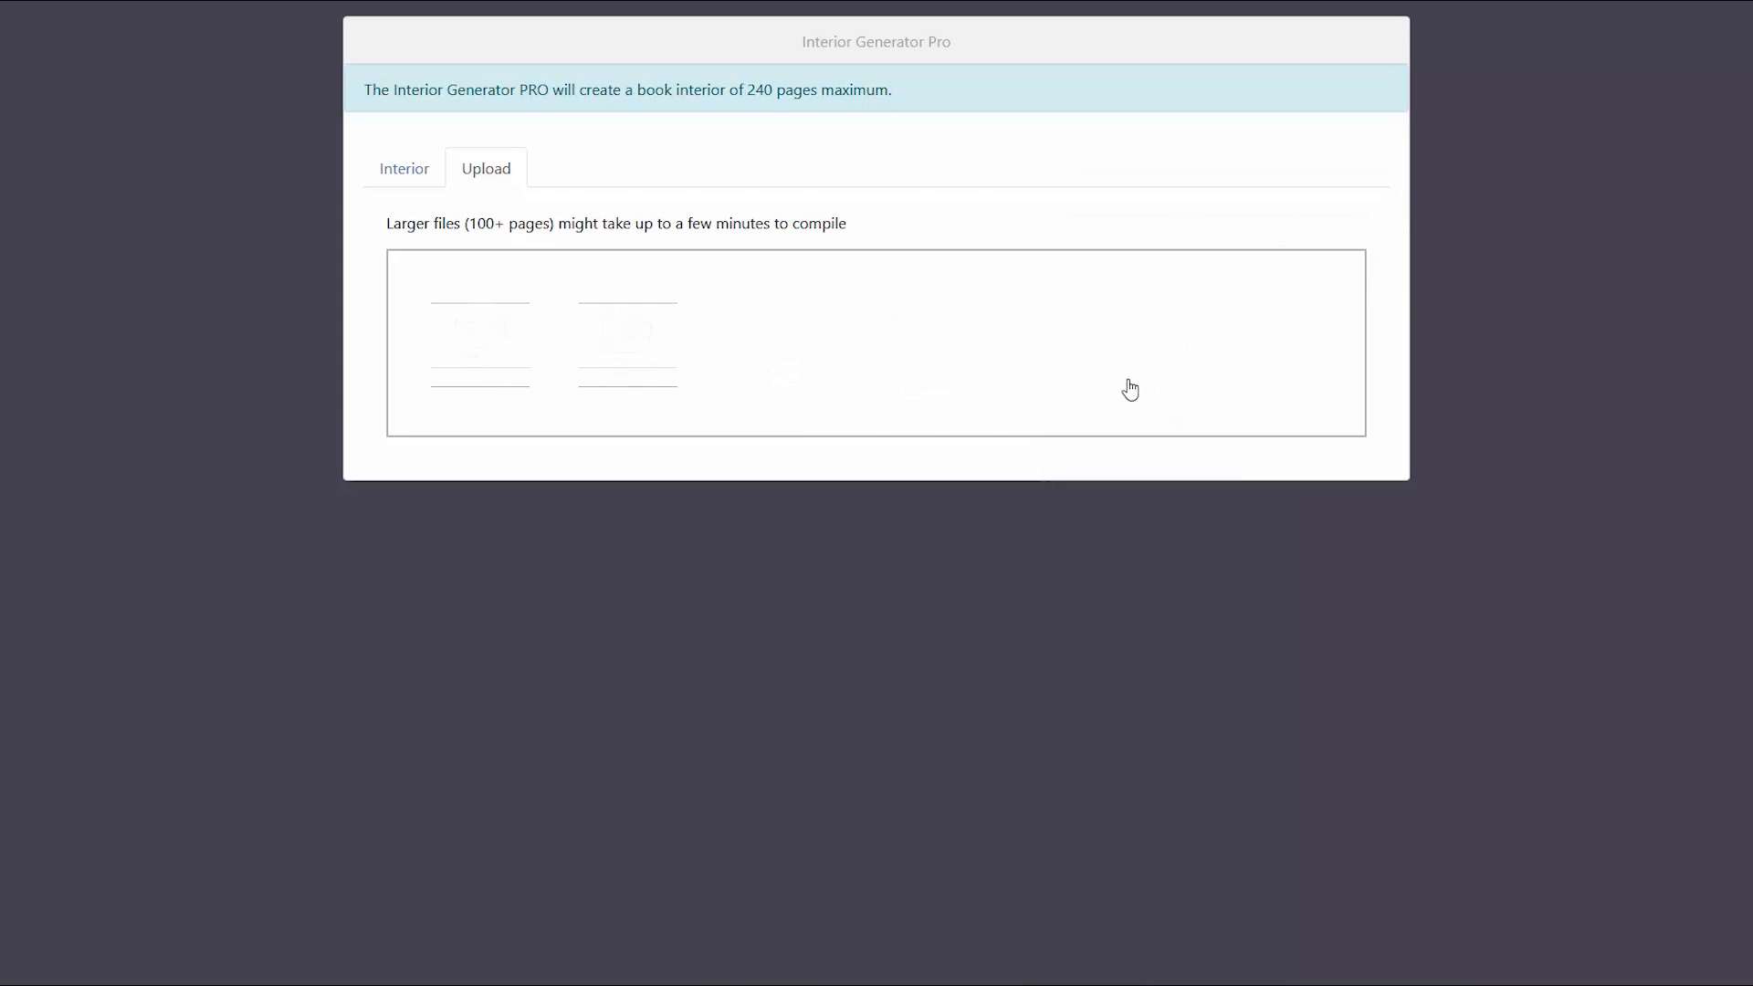
Step: Add a spread for pages 2 and 3 to the interior and set the book size to Paperback 6 x 9
{"action": "left_click", "coordinate": [404, 170]}
{"action": "left_click", "coordinate": [877, 407]}
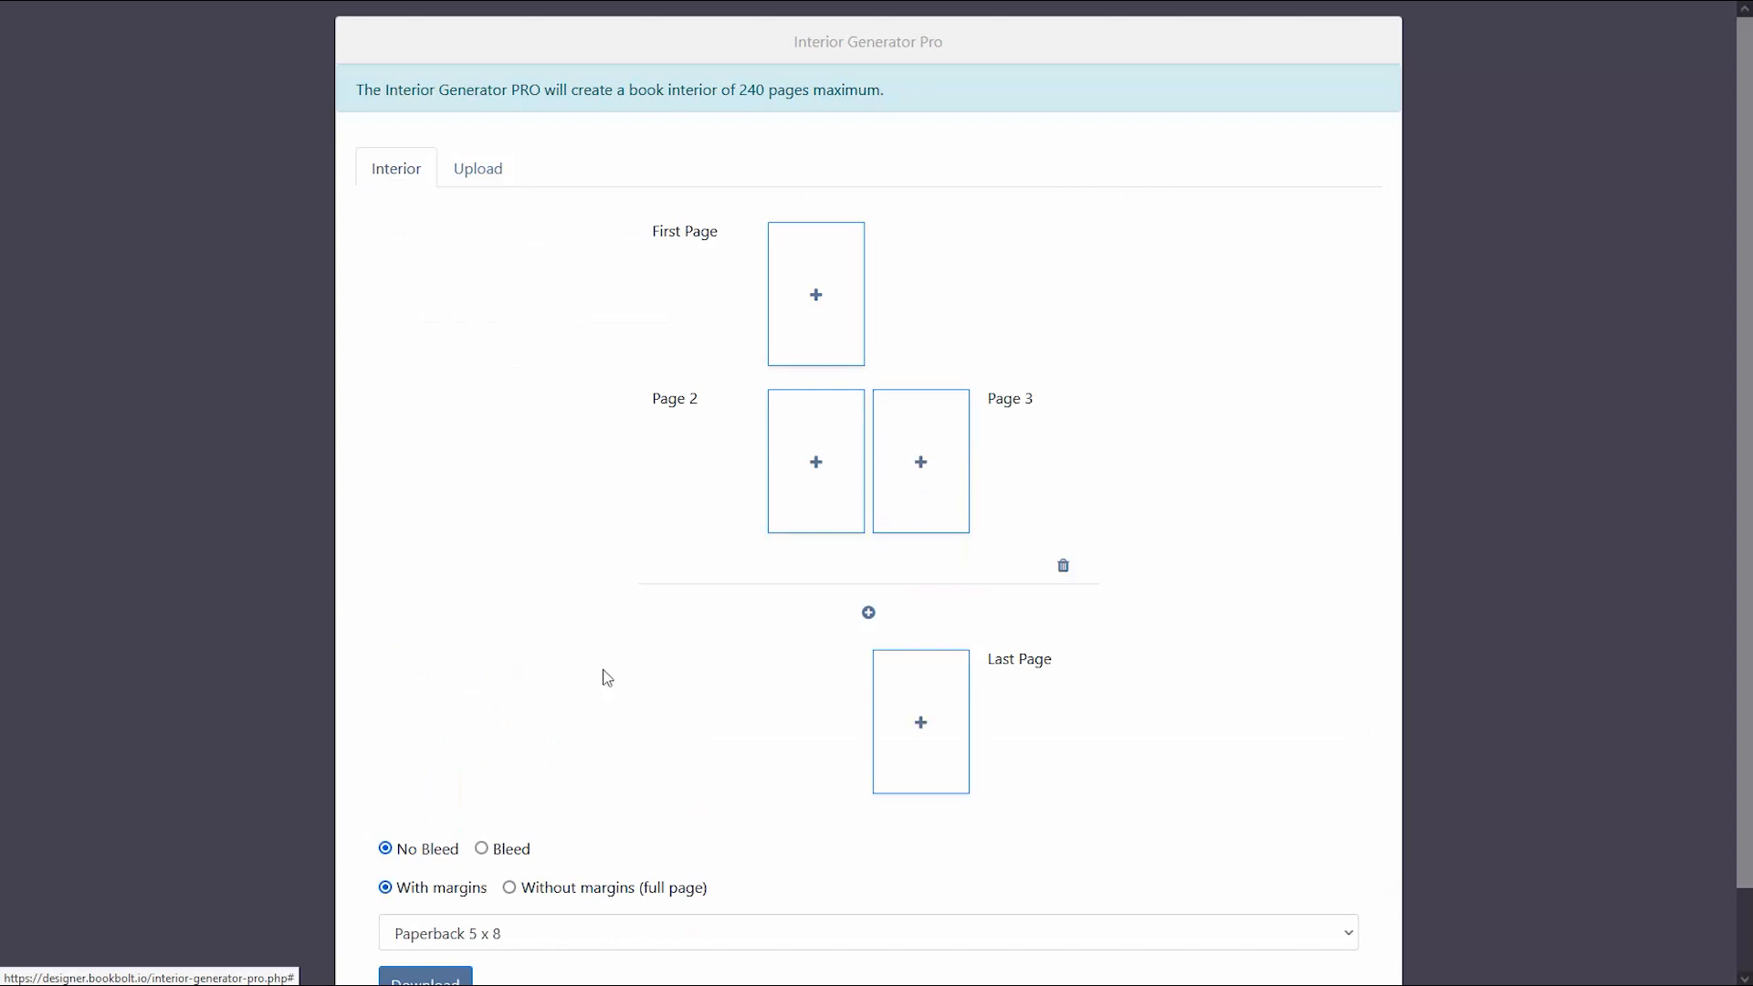
{"action": "scroll", "coordinate": [603, 694], "scroll_direction": "down", "scroll_amount": 1}
{"action": "left_click", "coordinate": [599, 840]}
{"action": "left_click", "coordinate": [452, 348]}
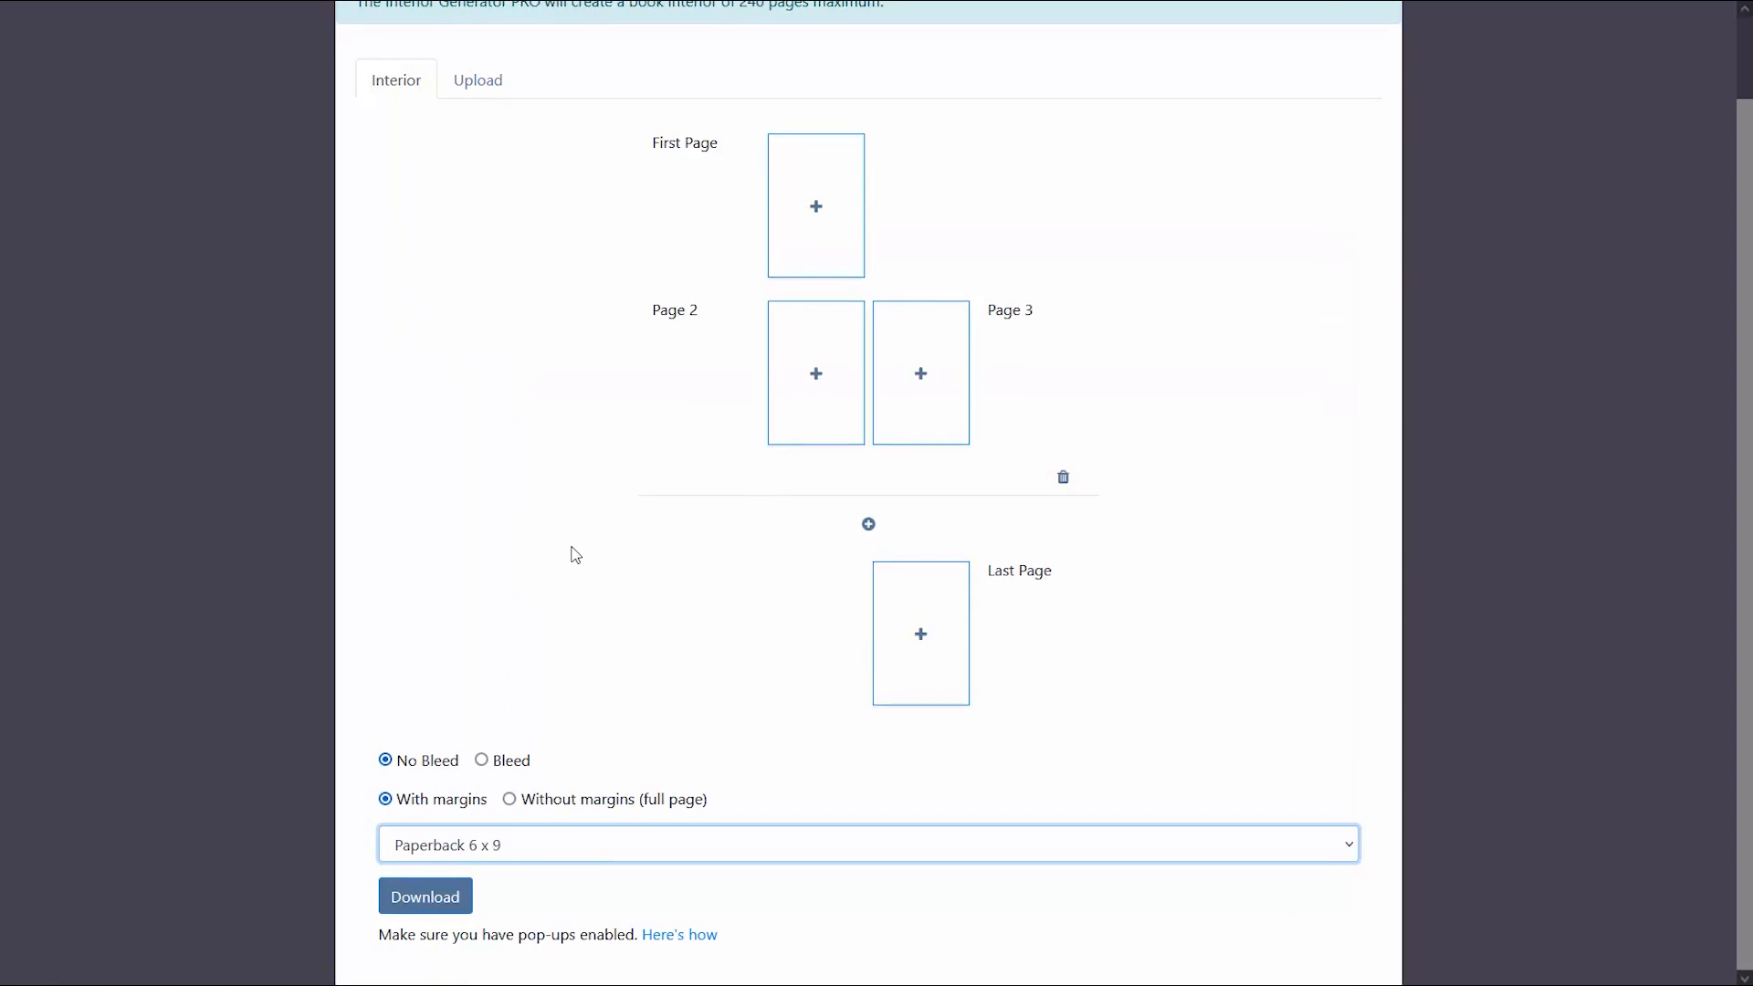
Step: Assign uploaded page images to pages 2 and 3, with the Day 1 page on page 2
{"action": "scroll", "coordinate": [639, 512], "scroll_direction": "up", "scroll_amount": 1}
{"action": "left_click", "coordinate": [810, 462]}
{"action": "left_click", "coordinate": [837, 248]}
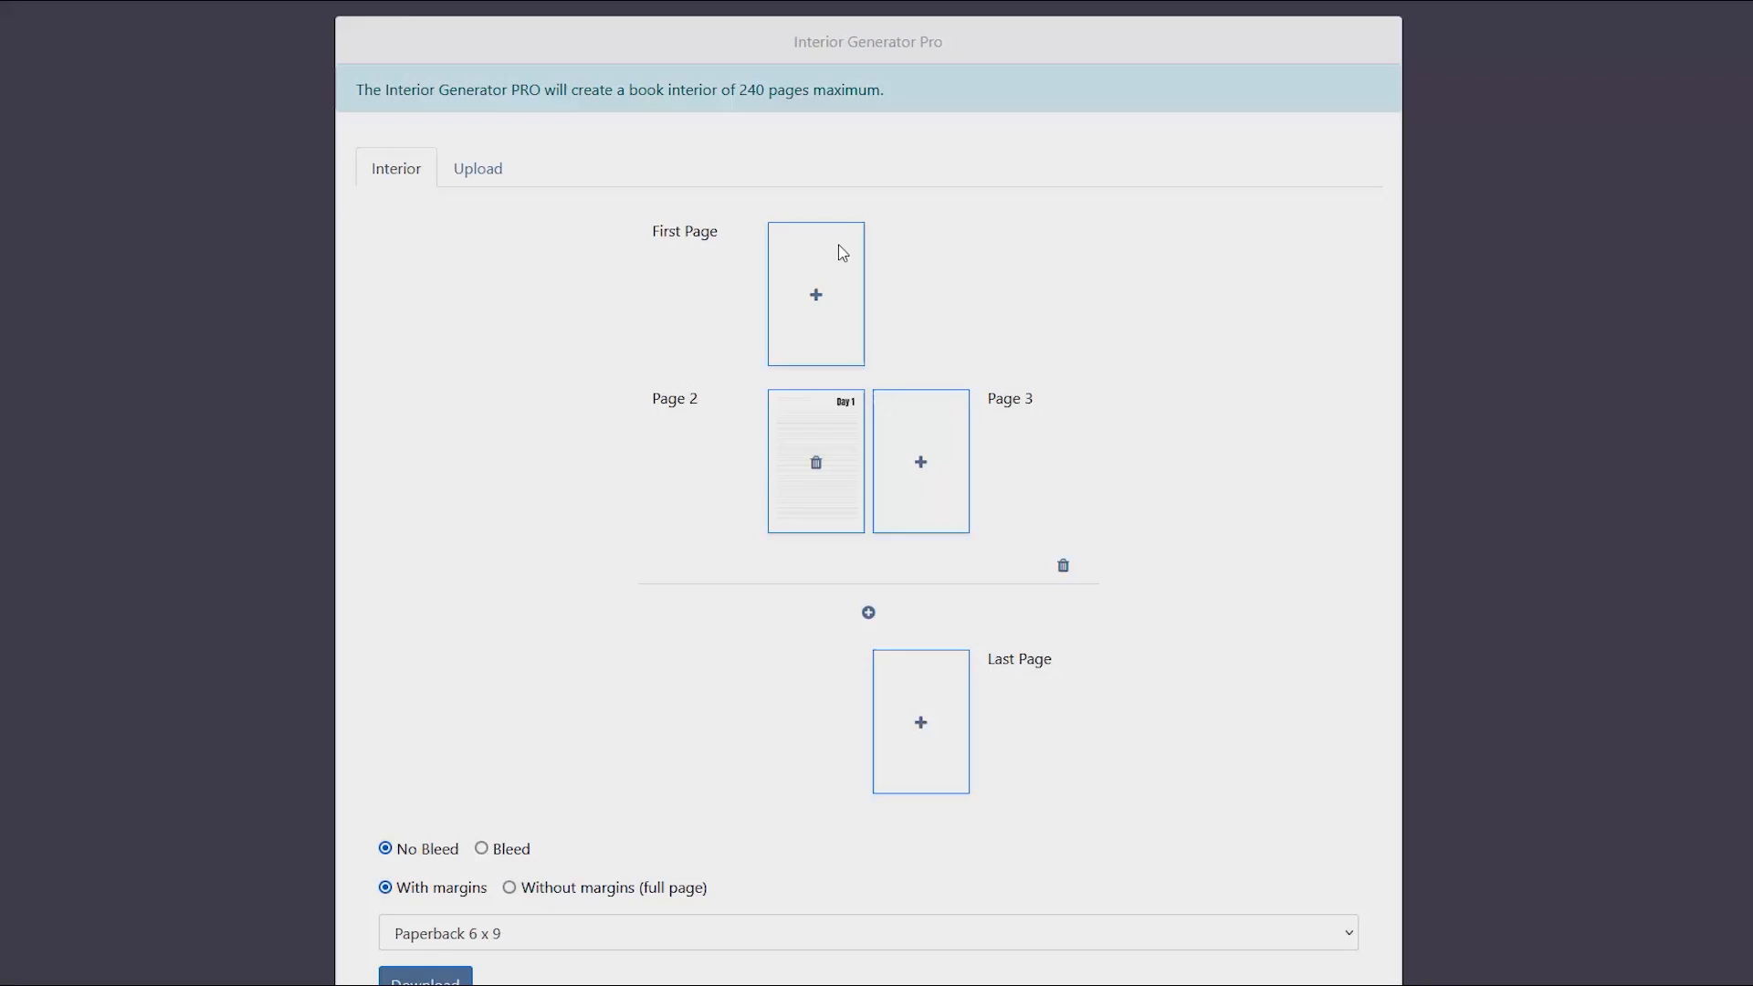
{"action": "left_click", "coordinate": [912, 470]}
{"action": "left_click", "coordinate": [731, 262]}
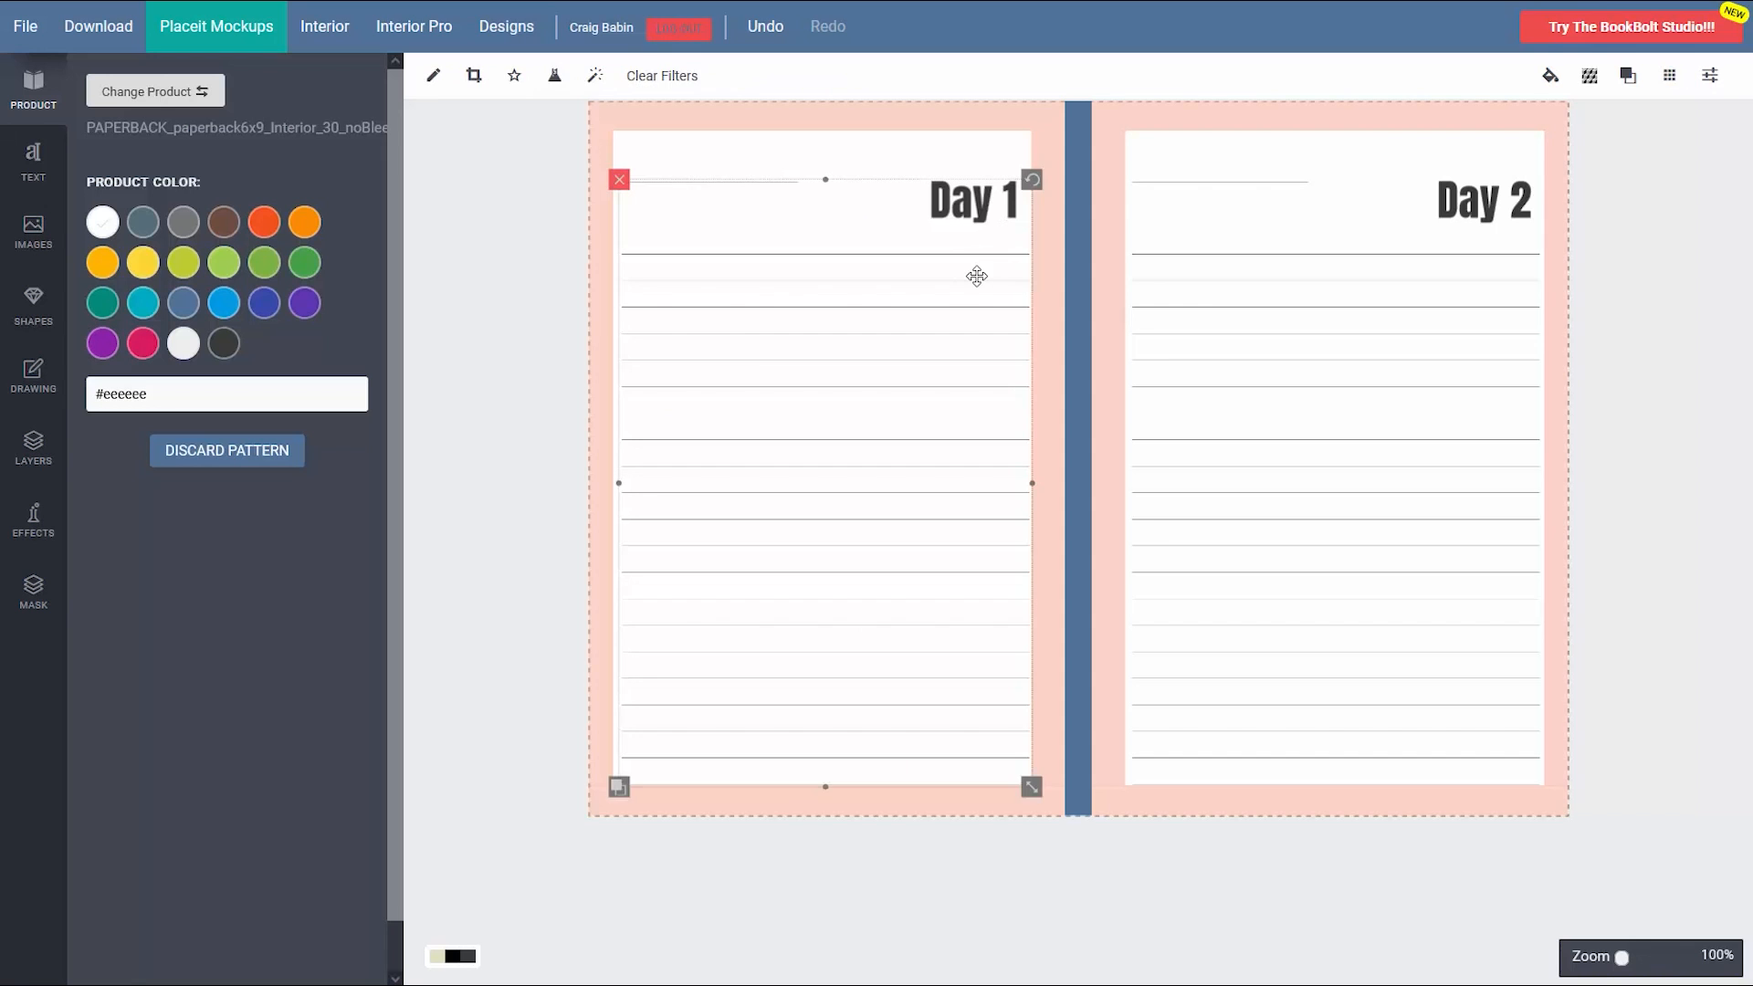
Step: Change the left-hand page's "Day 1" heading in the interior design to "Day 3"
{"action": "left_click", "coordinate": [970, 203]}
{"action": "left_click", "coordinate": [1009, 208]}
{"action": "key", "text": "BackSpace"}
{"action": "type", "text": "3"}
{"action": "key", "text": "BackSpace"}
{"action": "key", "text": "Delete"}
{"action": "type", "text": "3"}
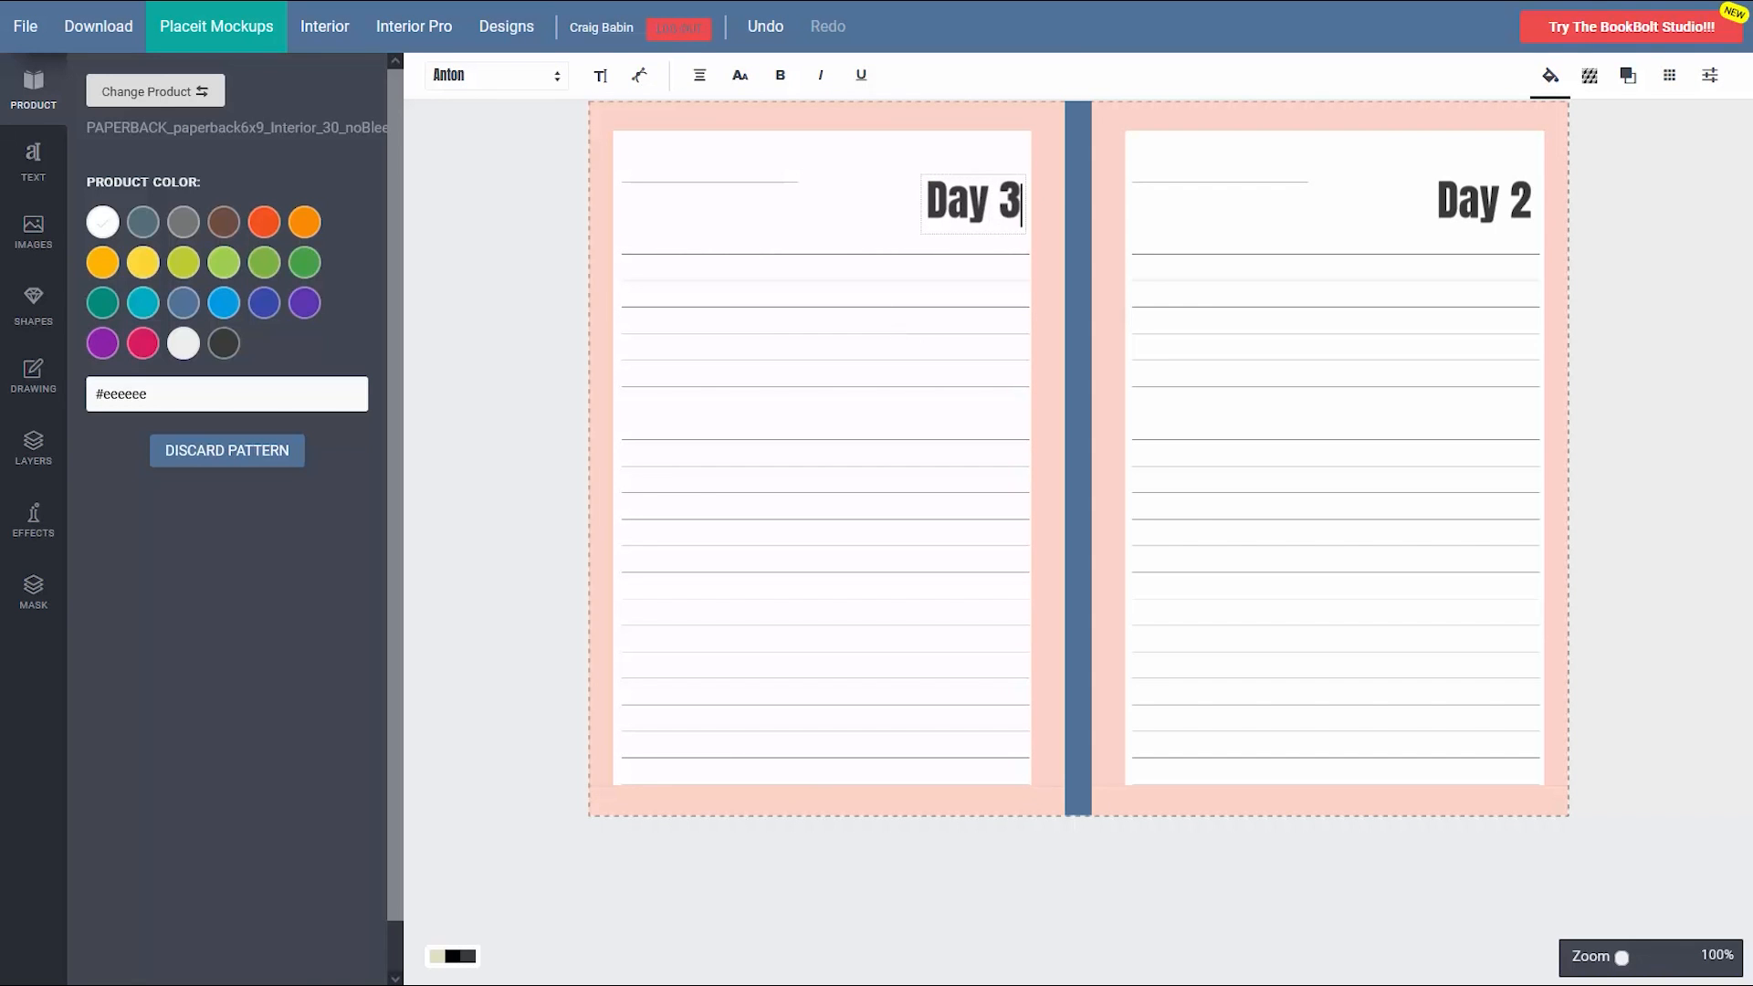
Step: Change the right-hand page's "Day 2" heading to "Day 4"
{"action": "left_click", "coordinate": [1512, 227]}
{"action": "left_click", "coordinate": [1494, 235]}
{"action": "key", "text": "Delete"}
{"action": "type", "text": "4"}
{"action": "left_click", "coordinate": [1700, 242]}
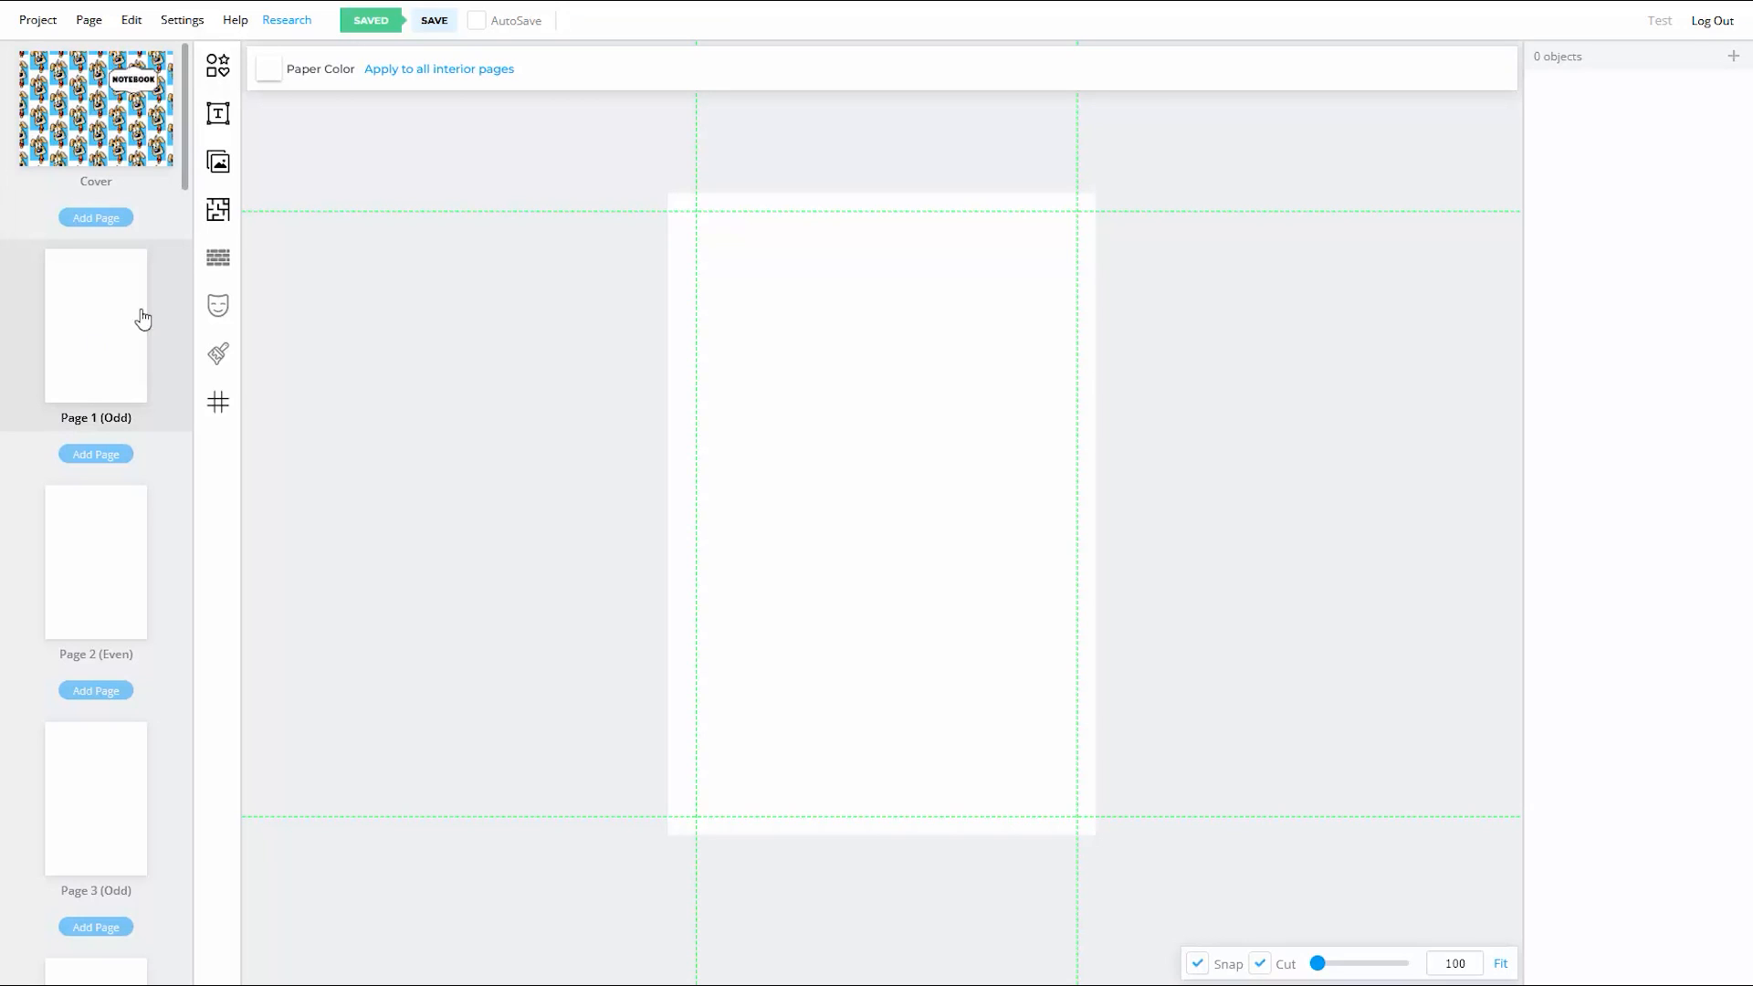
Step: Choose the Narrow Journal variant of the Journal interior template for the notebook pages
{"action": "left_click", "coordinate": [217, 210]}
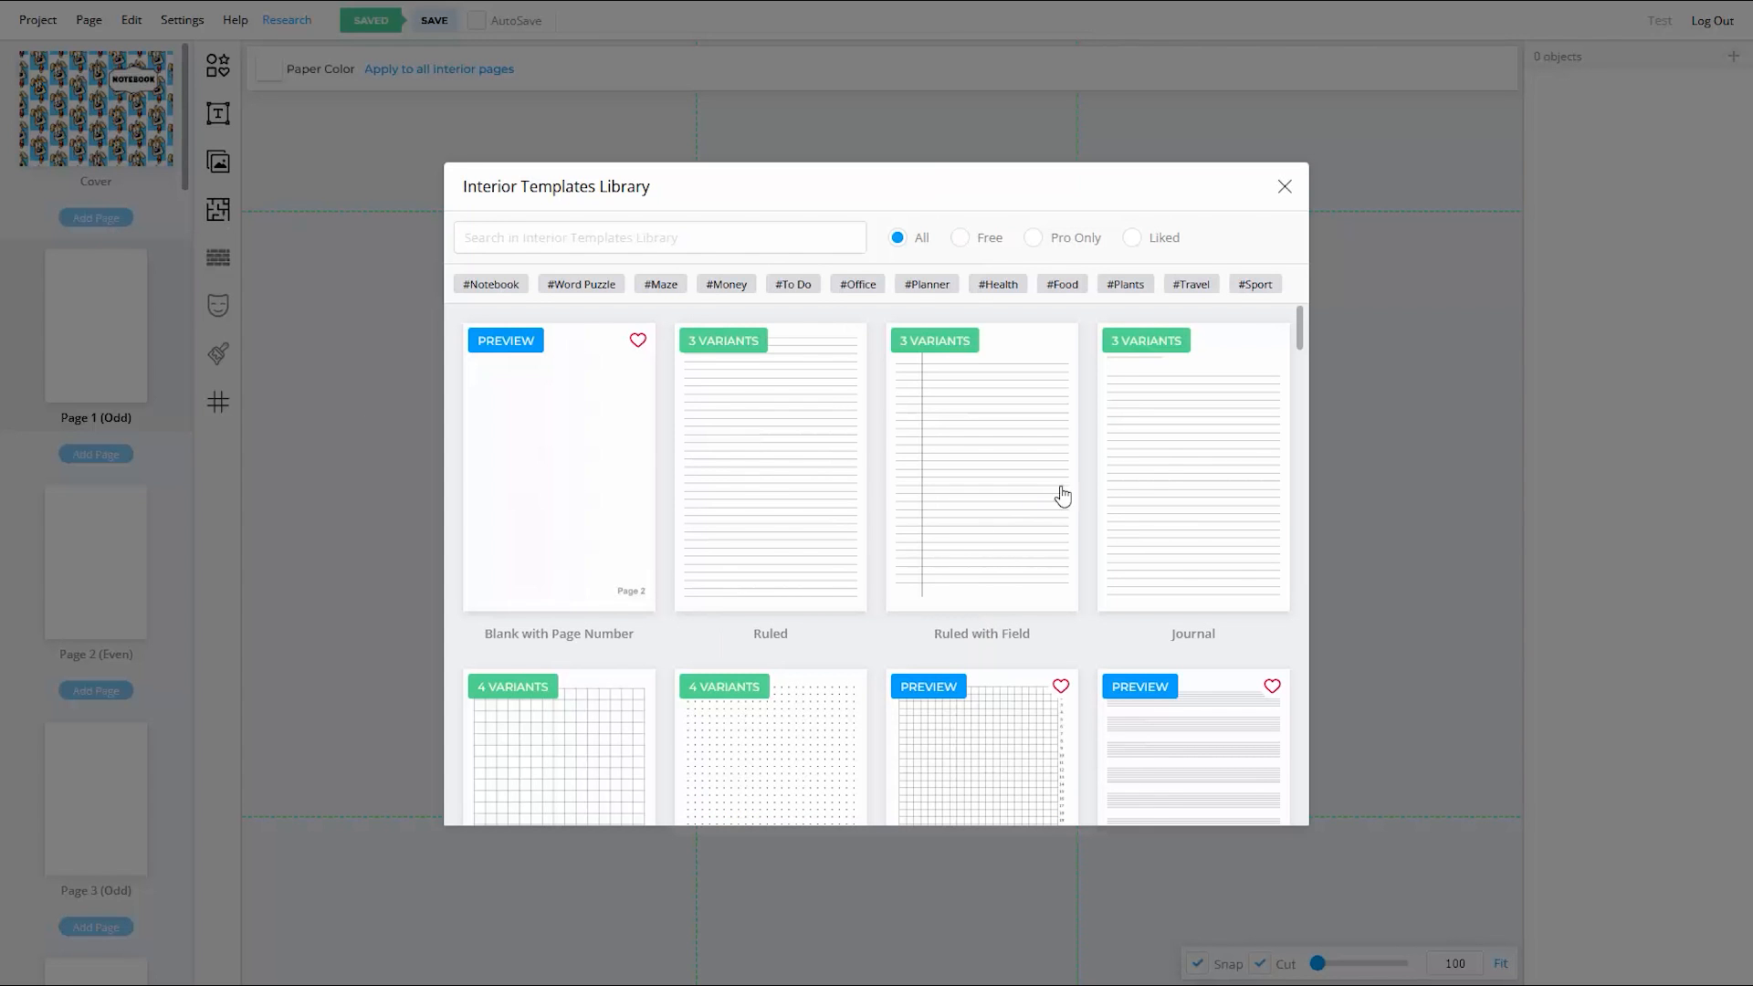
{"action": "left_click", "coordinate": [1163, 456]}
{"action": "left_click", "coordinate": [758, 438]}
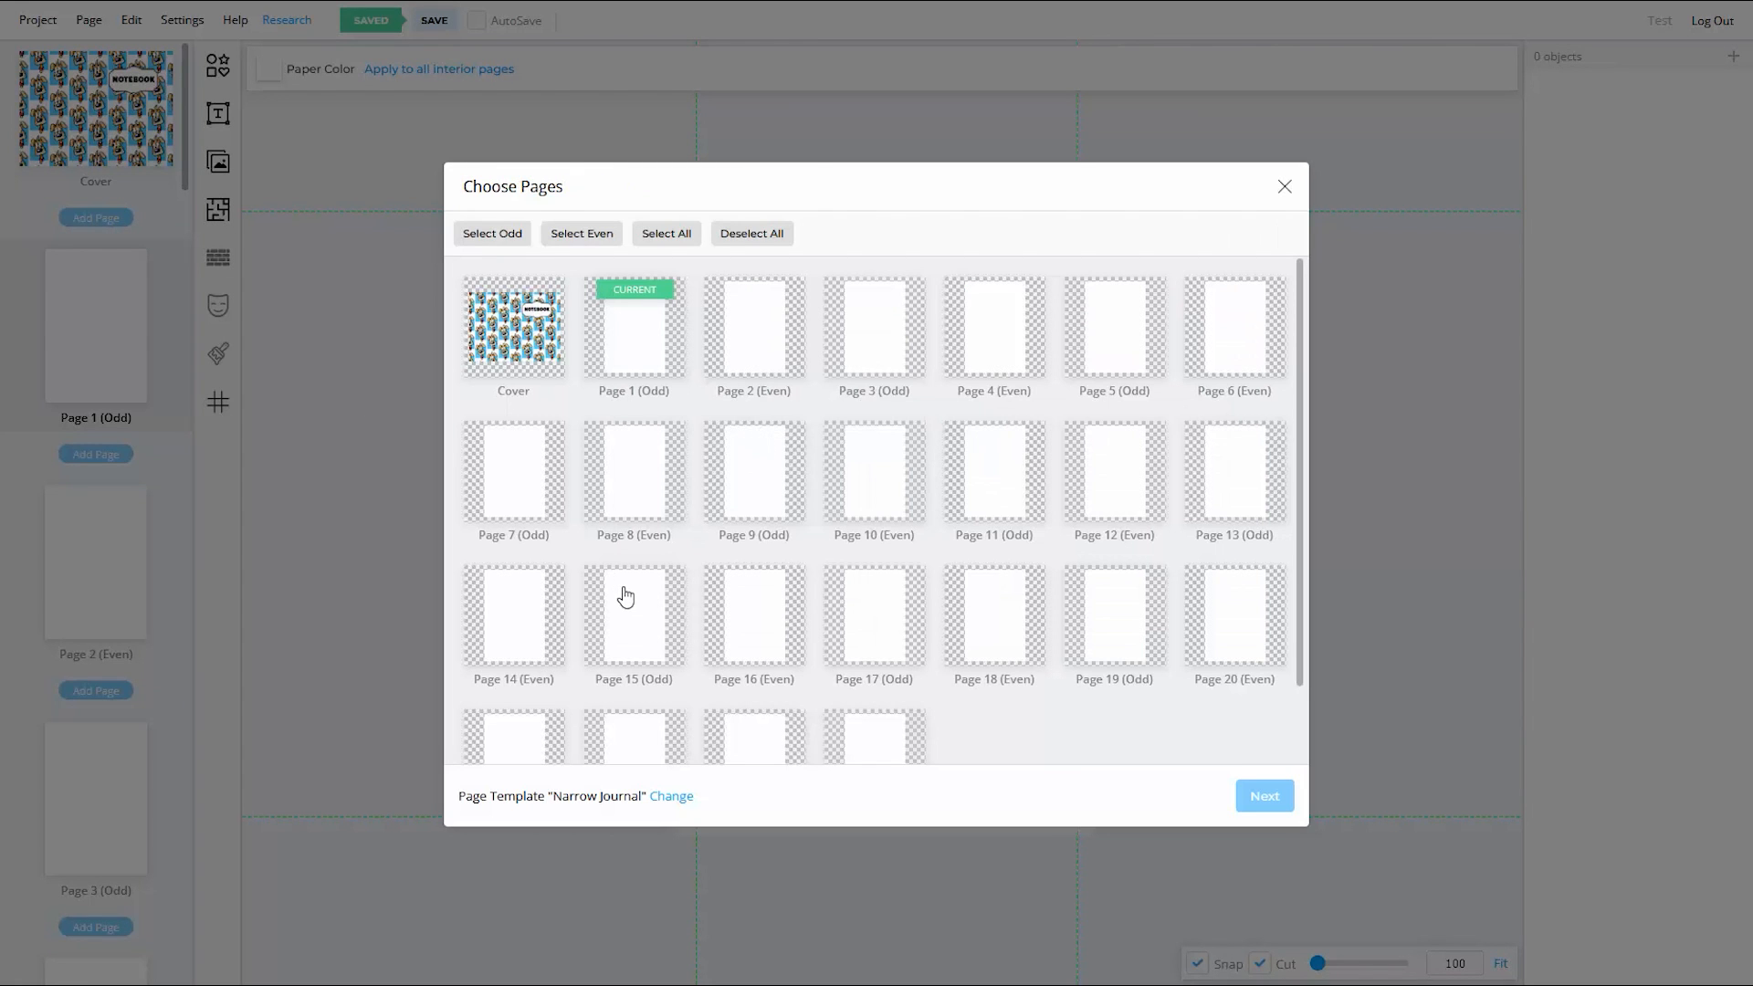
{"action": "left_click", "coordinate": [490, 236]}
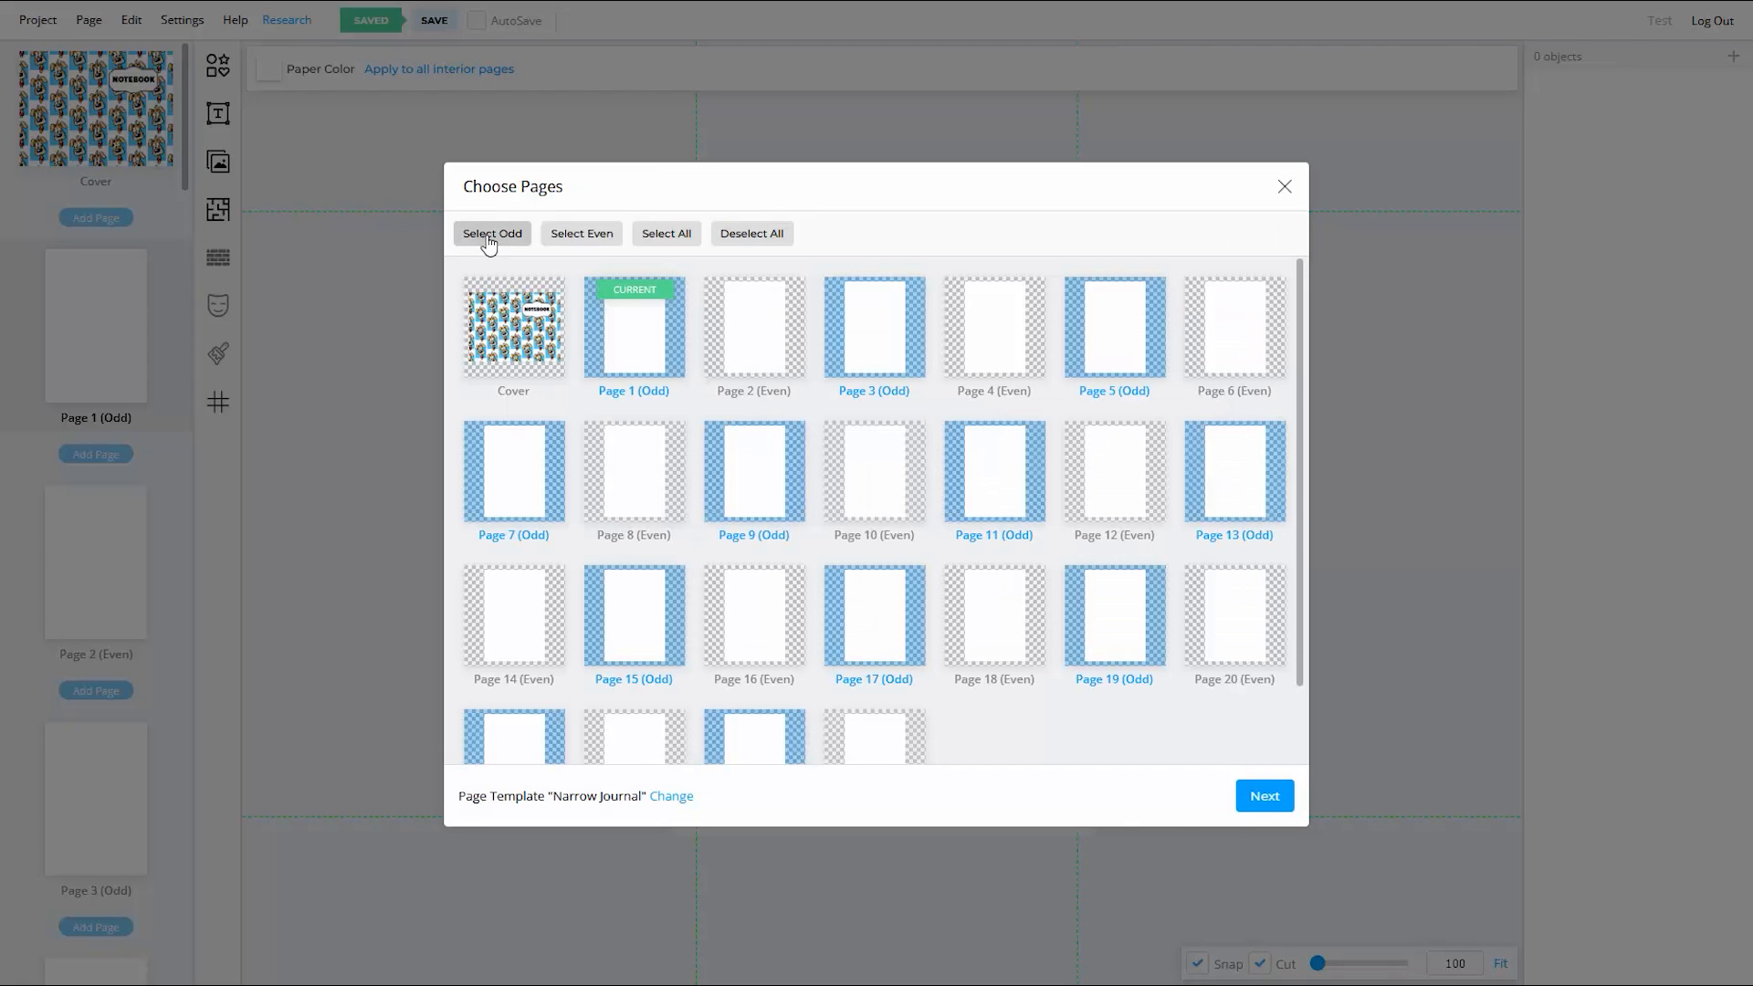
{"action": "left_click", "coordinate": [572, 236]}
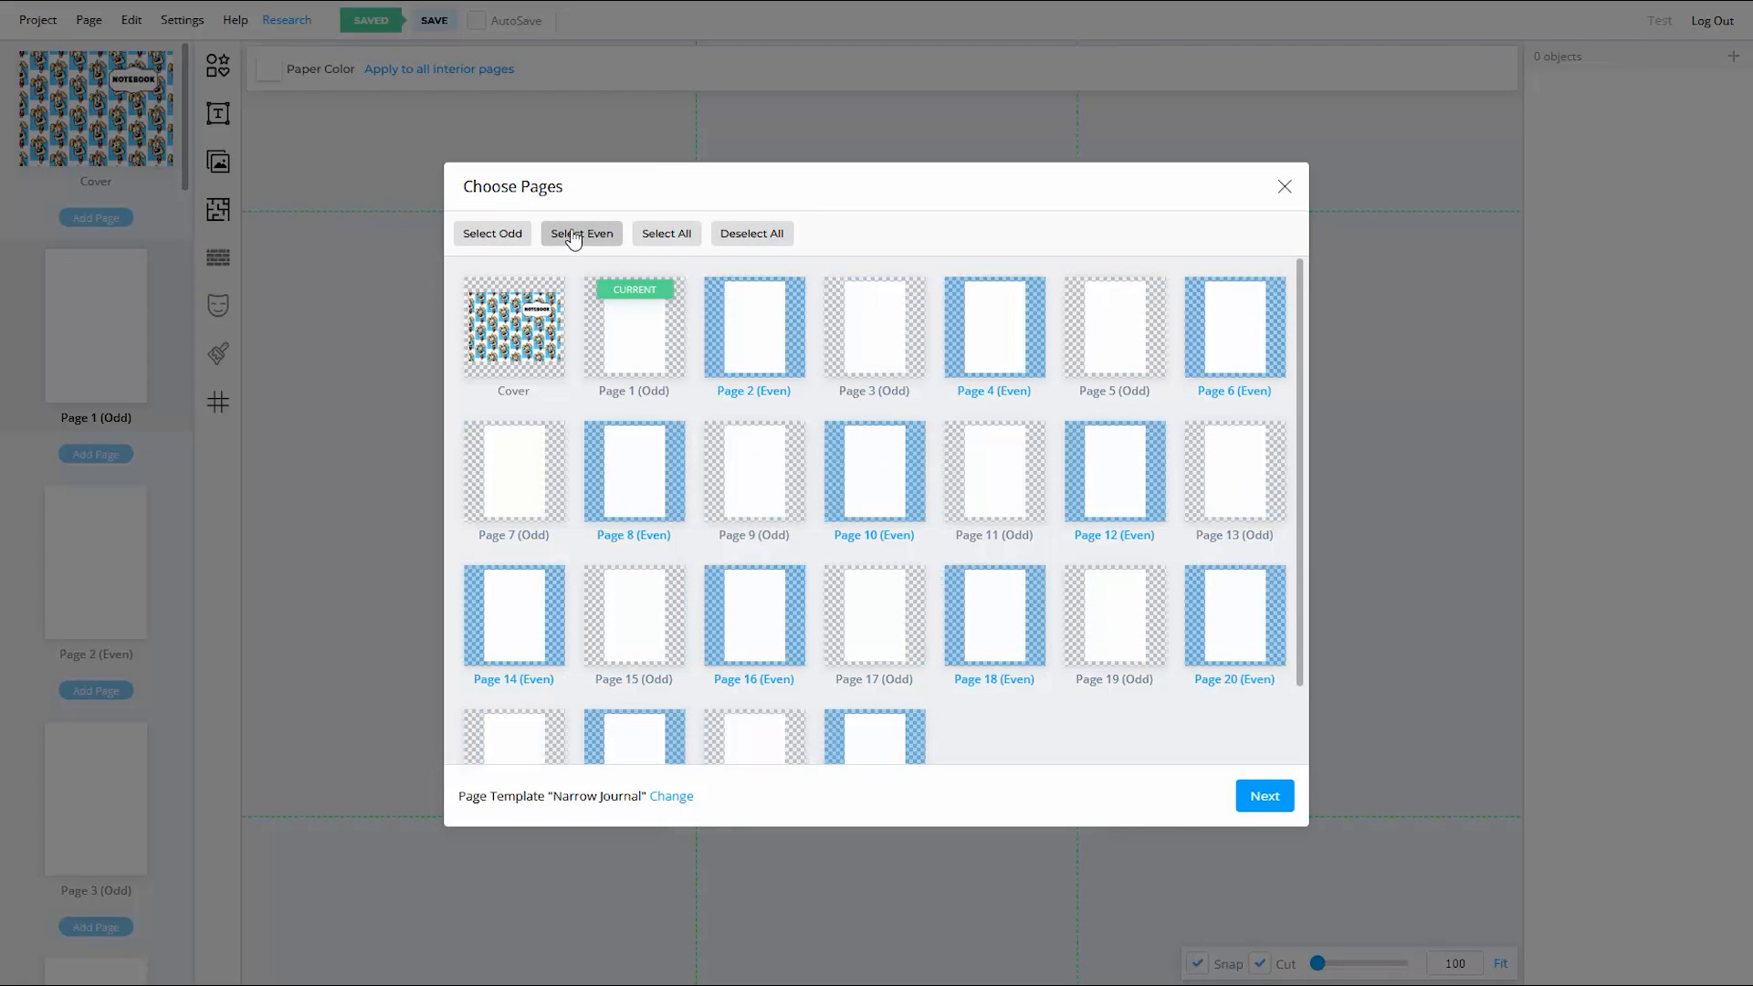
{"action": "left_click", "coordinate": [659, 235]}
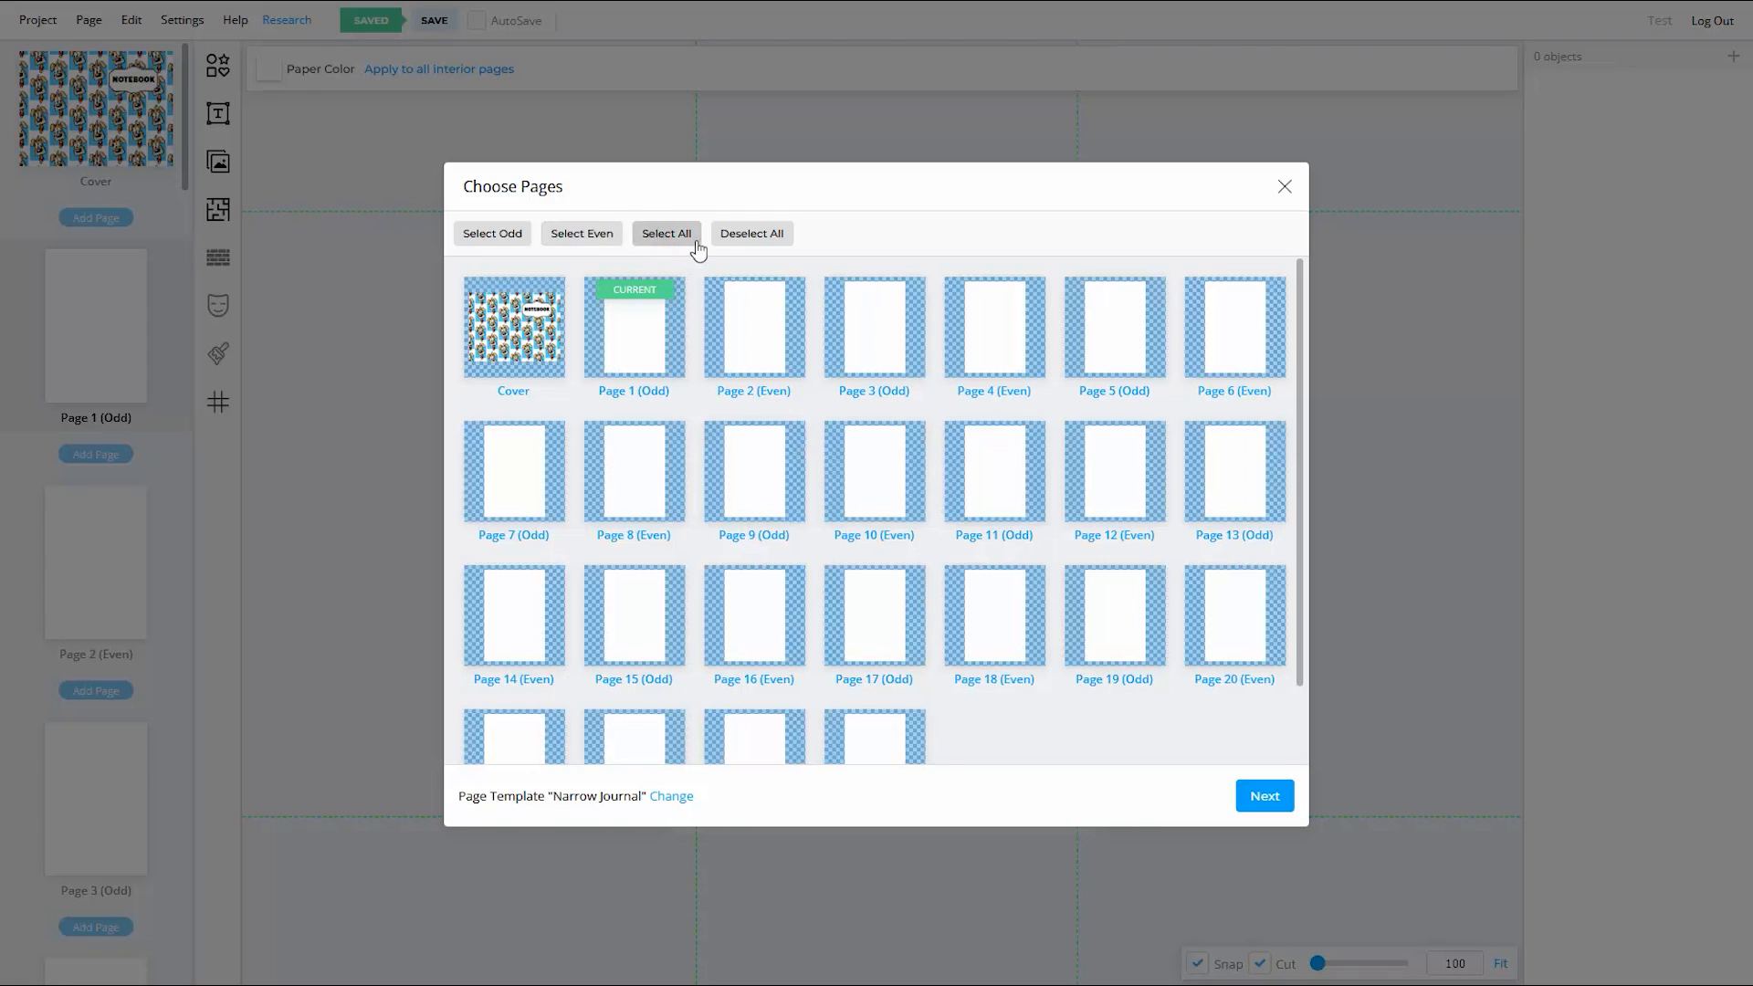
{"action": "left_click", "coordinate": [736, 237]}
Step: Select pages 1, 10 and 19 as the pages to receive the Narrow Journal template
{"action": "left_click", "coordinate": [637, 358]}
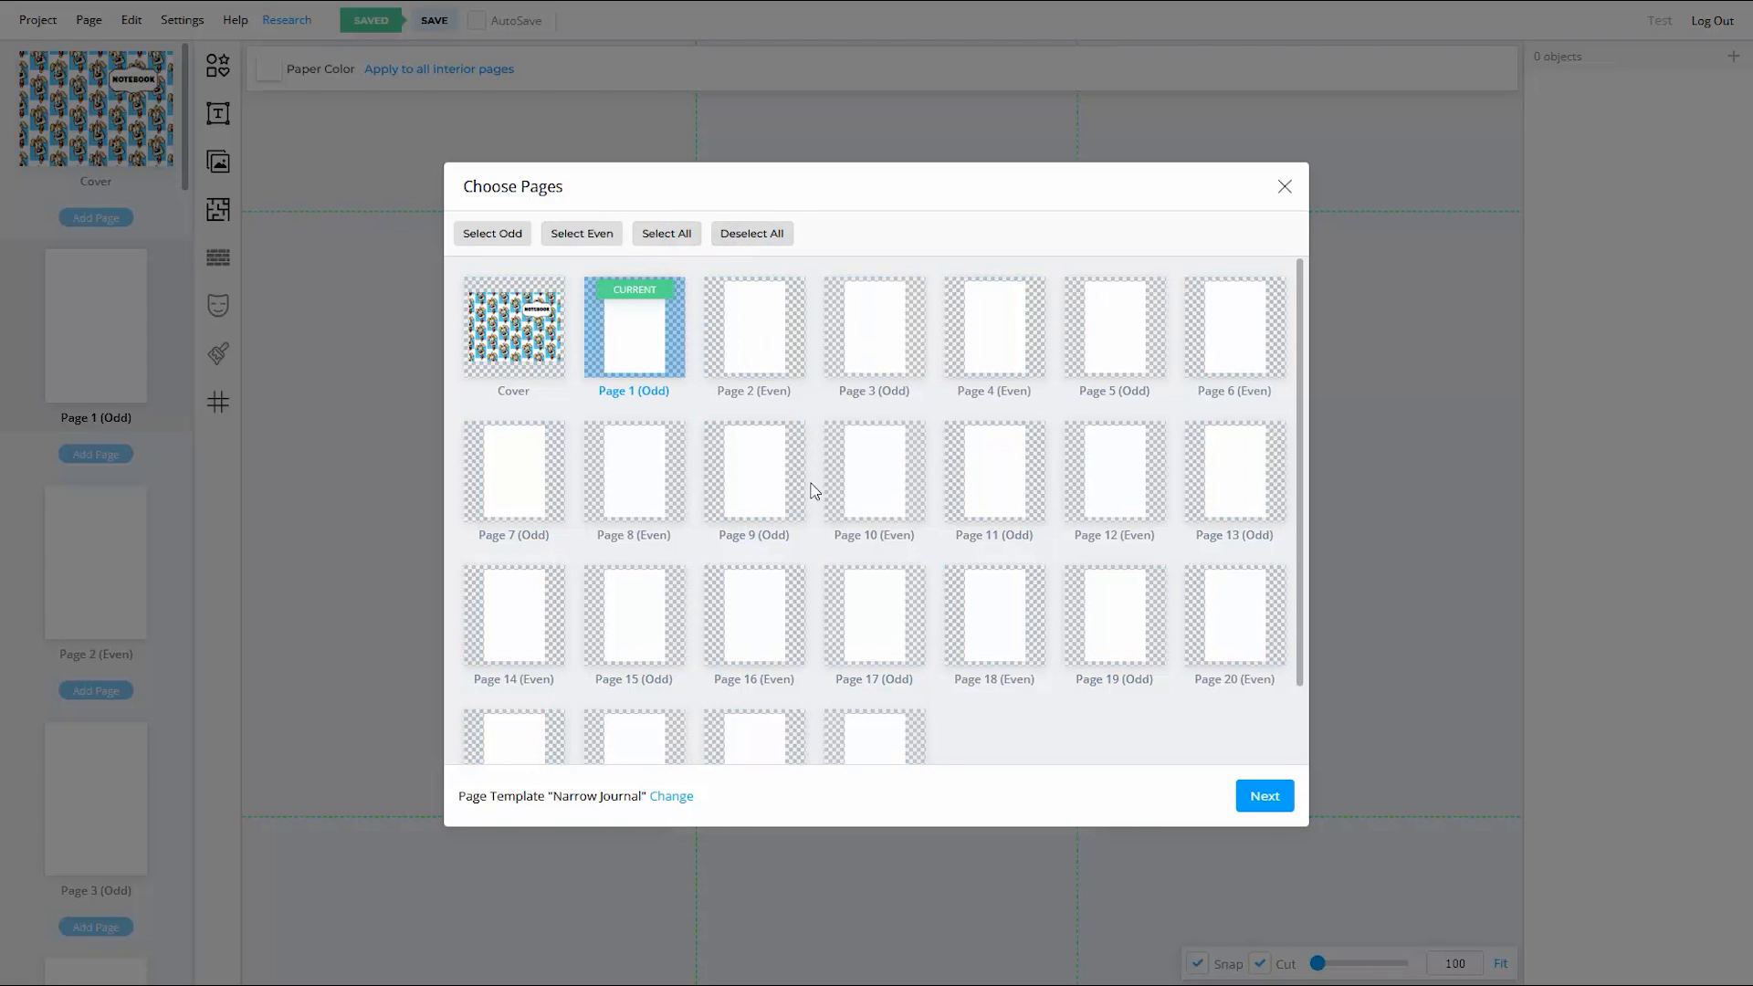
{"action": "left_click", "coordinate": [878, 479]}
{"action": "left_click", "coordinate": [1115, 615]}
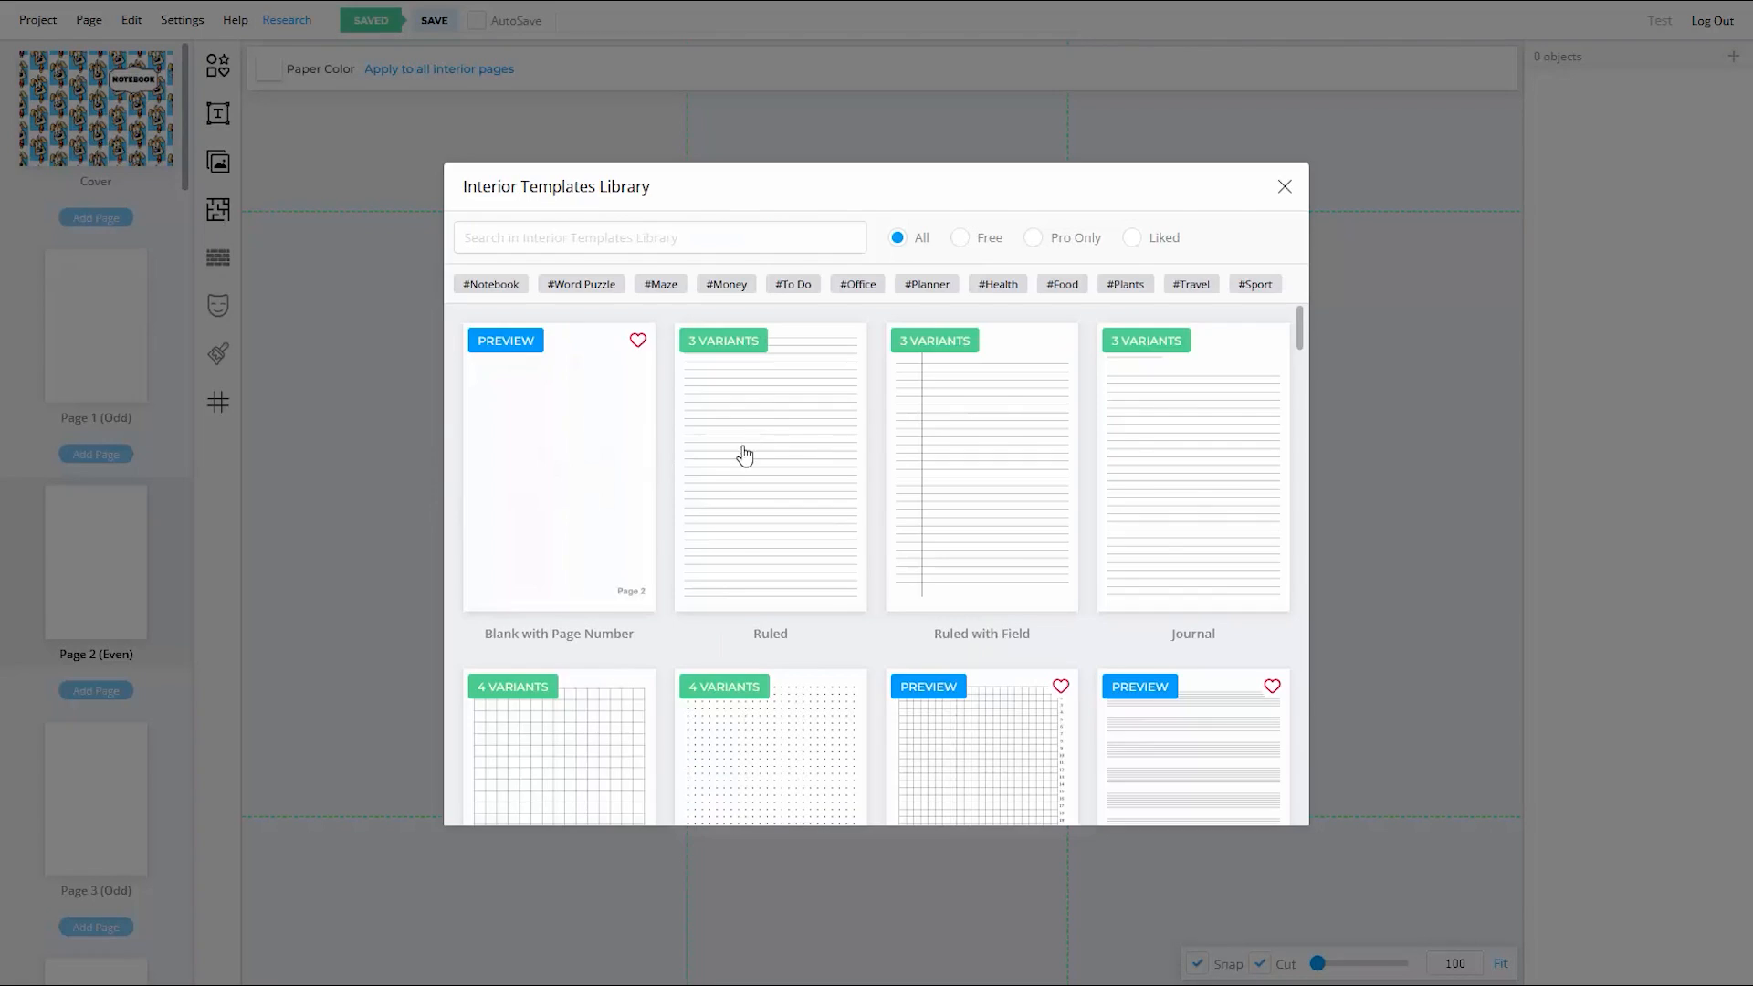
Step: Look through the available templates in the Interior Templates Library
{"action": "scroll", "coordinate": [883, 478], "scroll_direction": "down", "scroll_amount": 10}
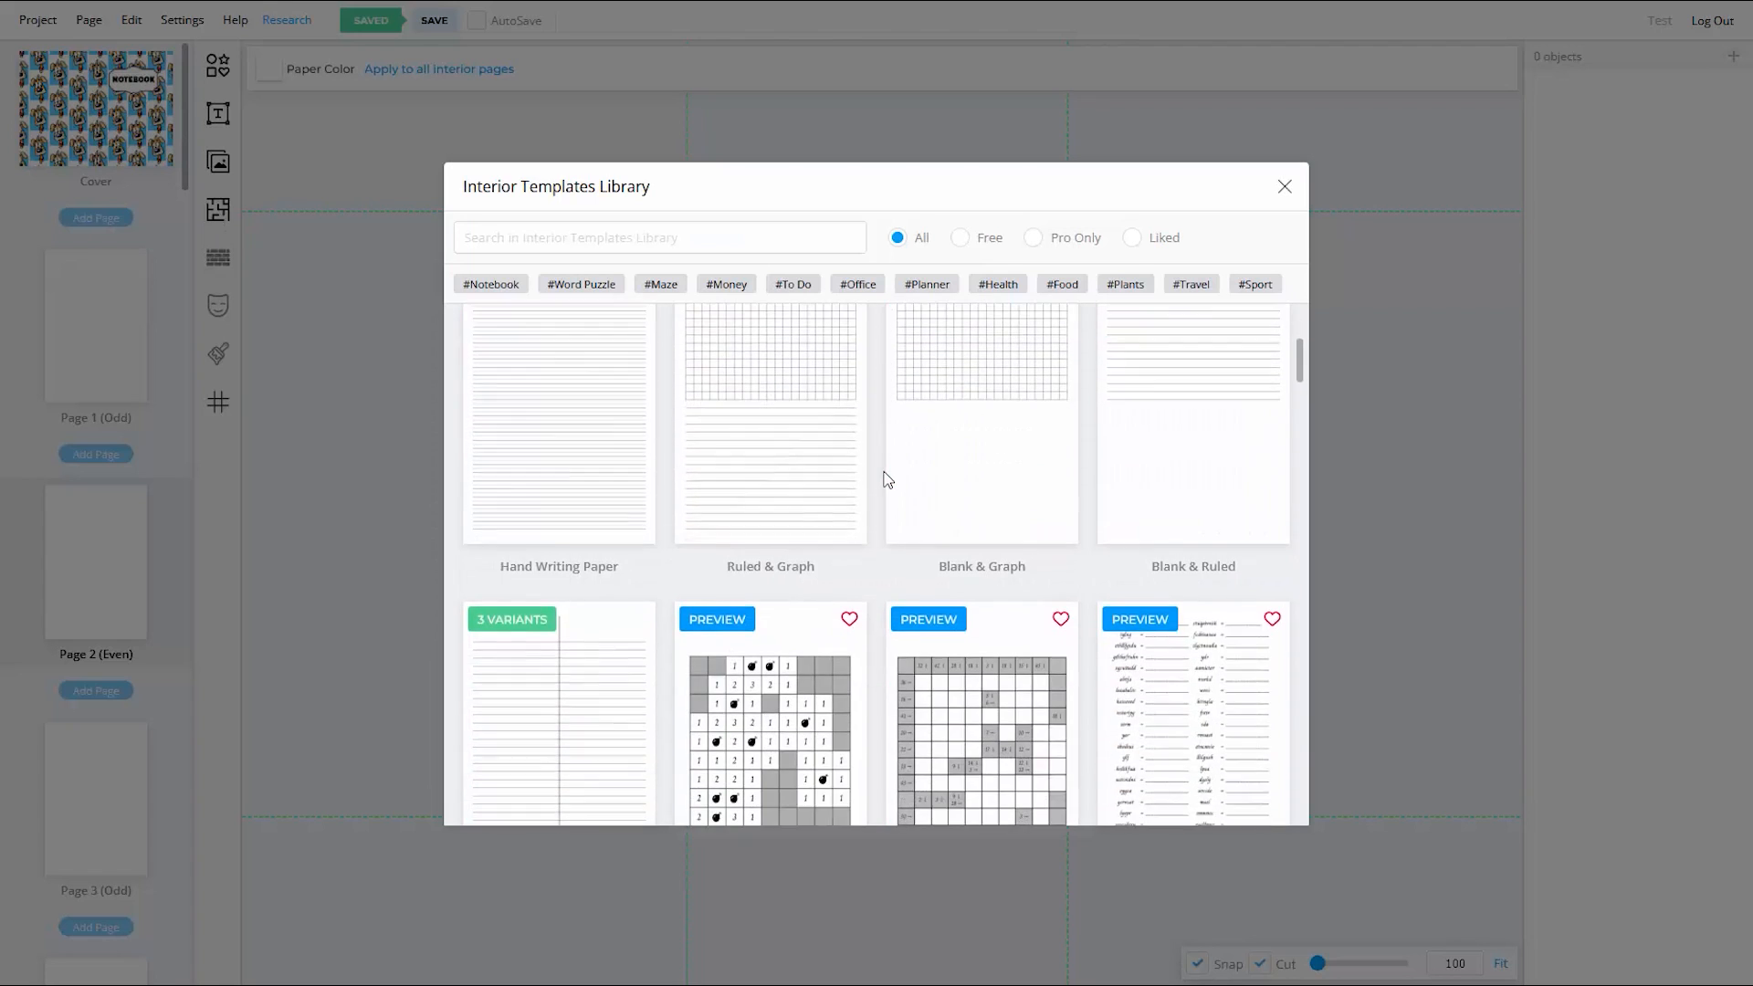
{"action": "scroll", "coordinate": [884, 478], "scroll_direction": "down", "scroll_amount": 12}
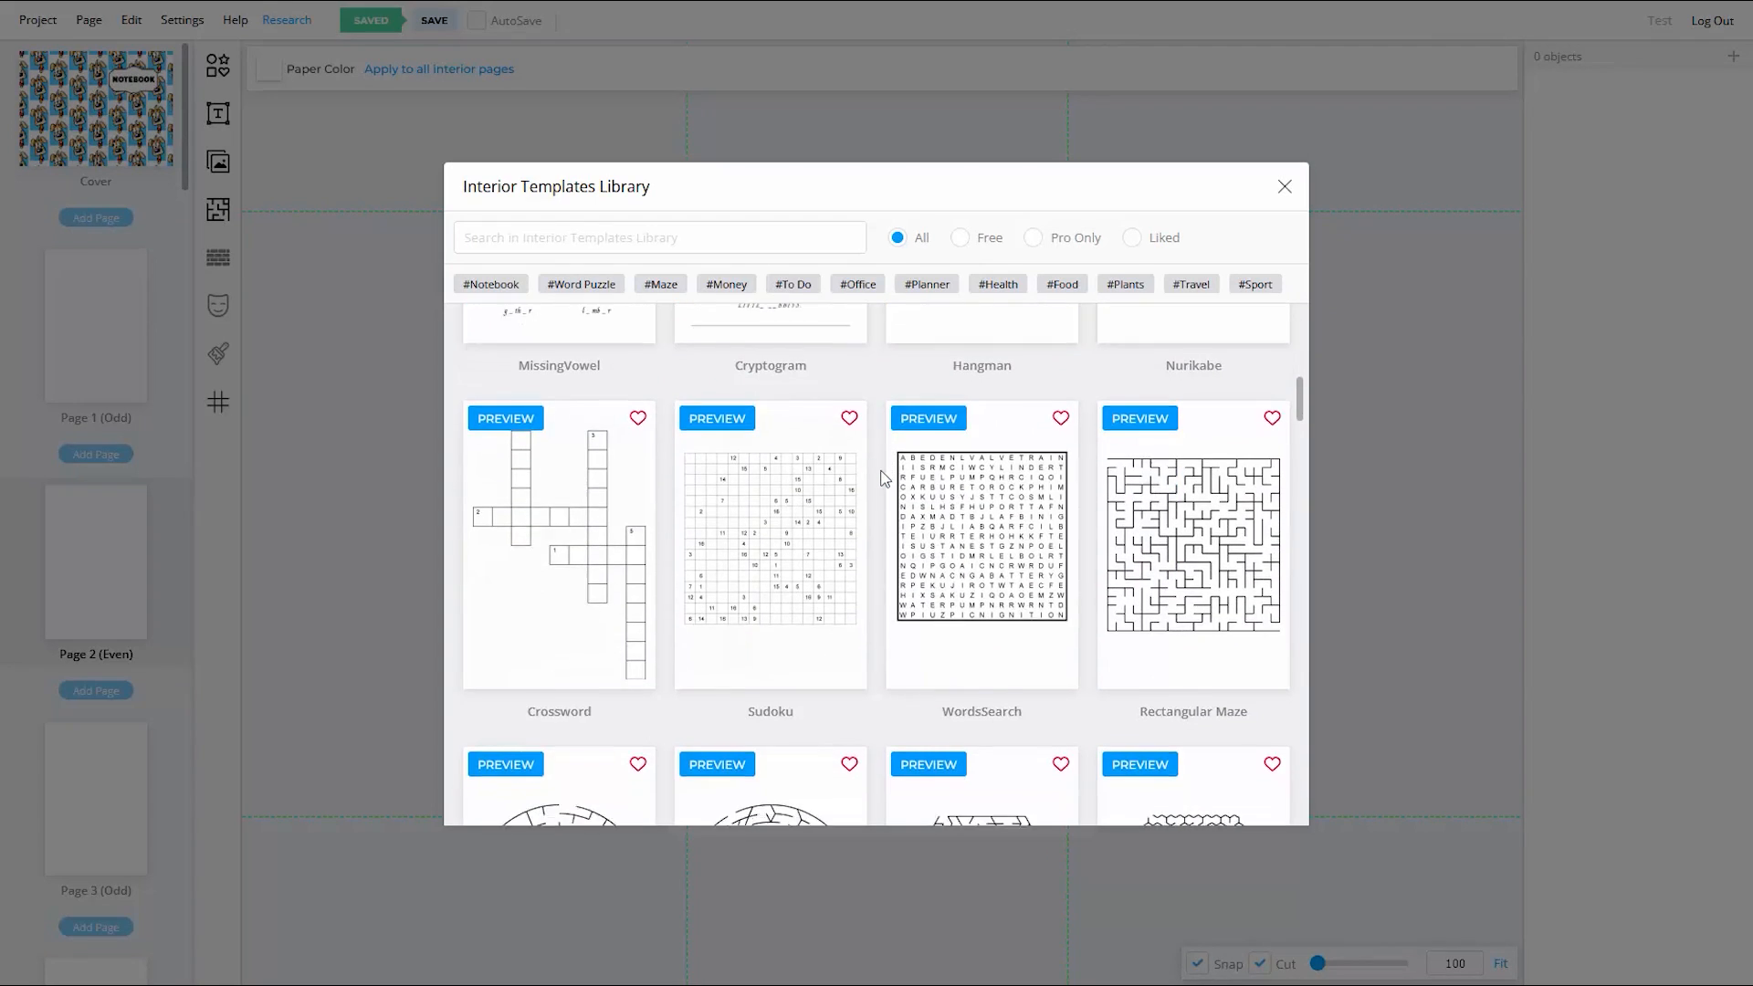
{"action": "scroll", "coordinate": [884, 478], "scroll_direction": "down", "scroll_amount": 12}
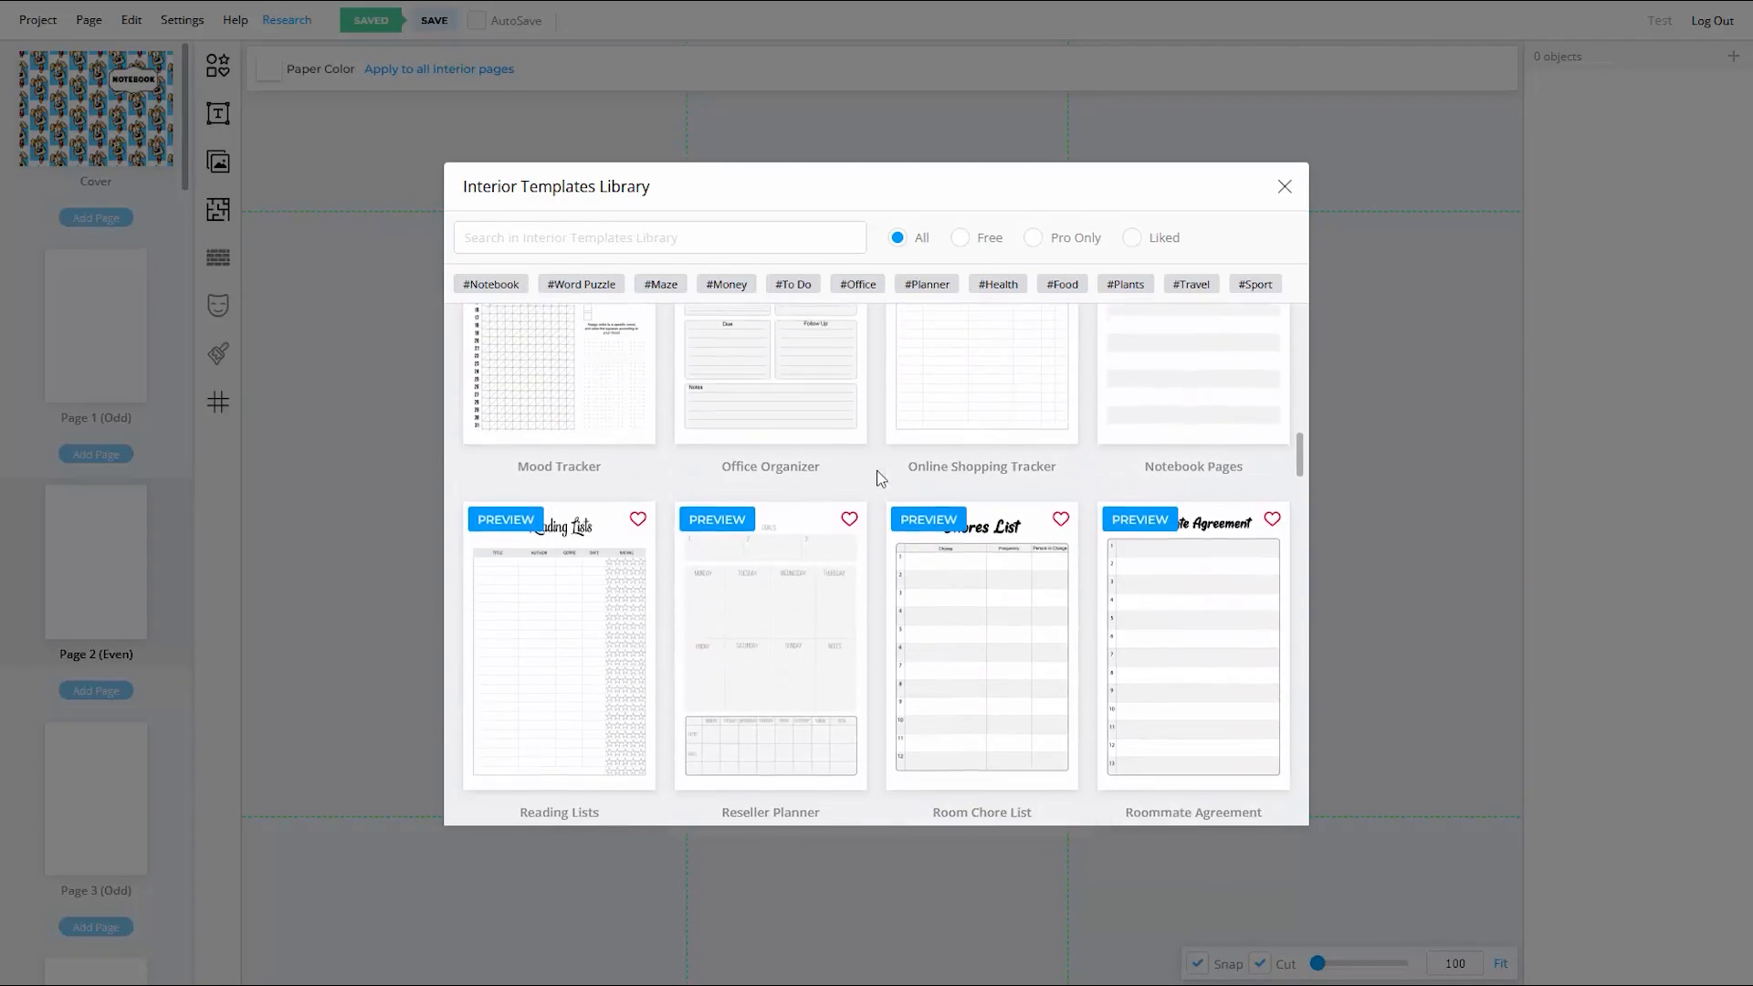
{"action": "scroll", "coordinate": [874, 470], "scroll_direction": "down", "scroll_amount": 6}
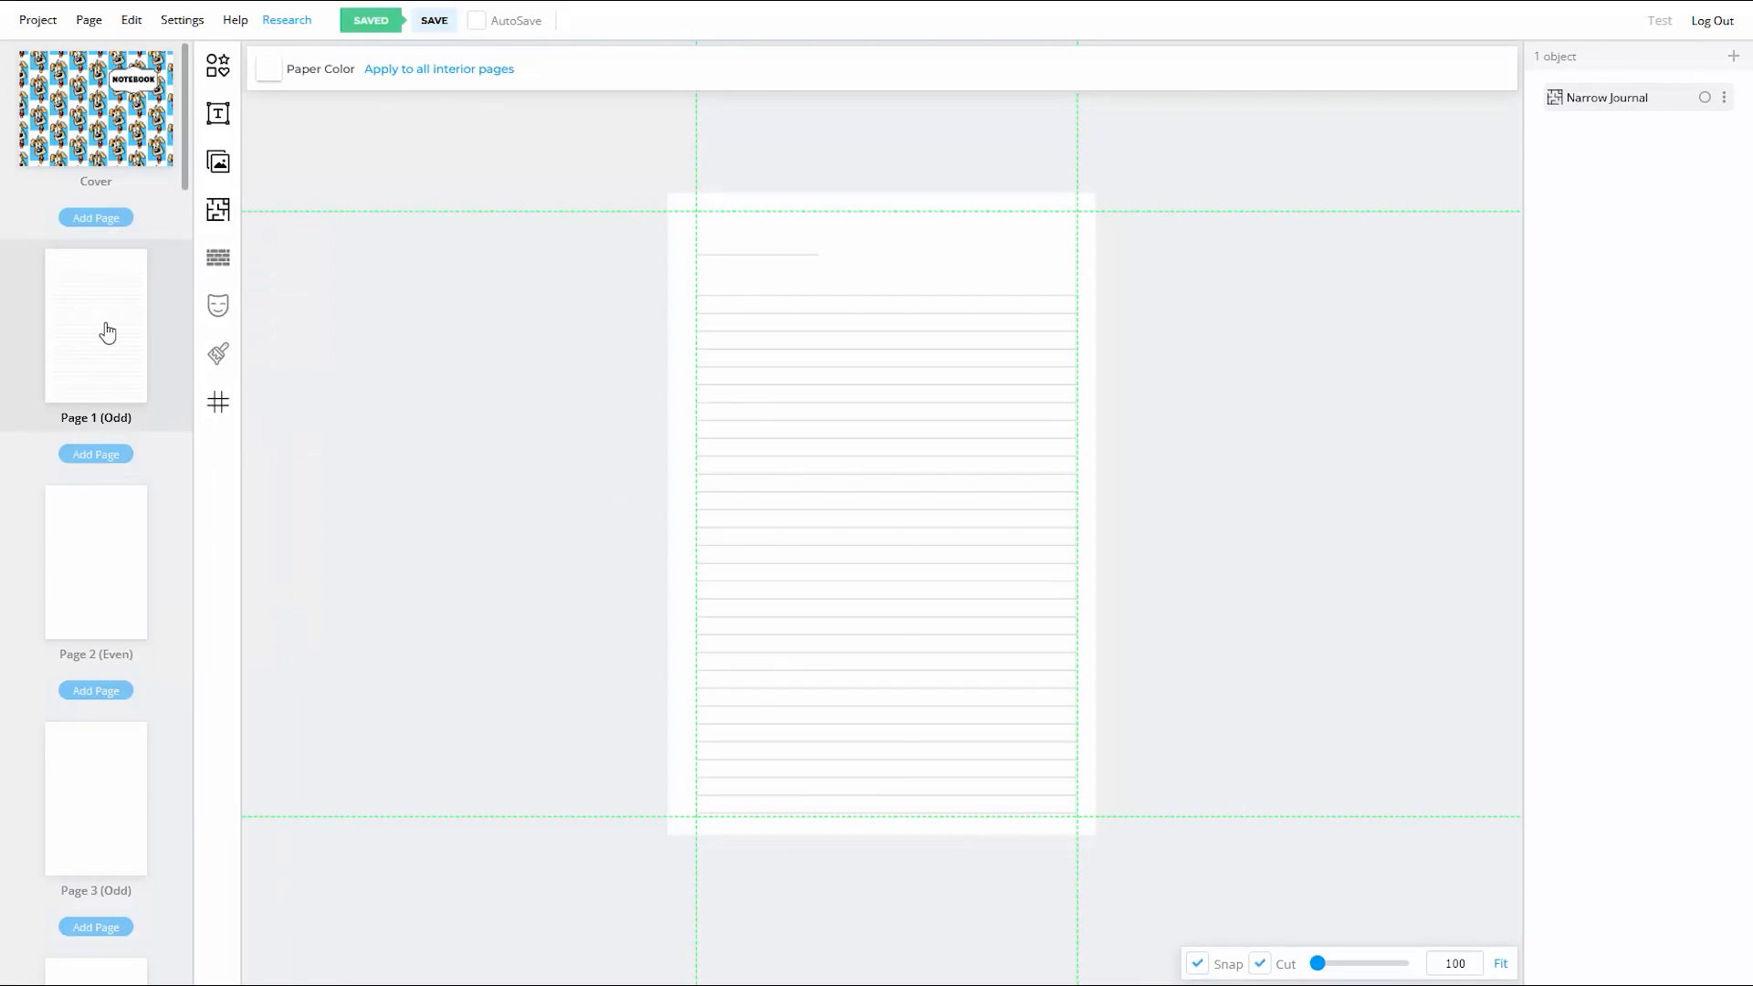
Step: Add a heading to page 1 and replace its text with "Day 1"
{"action": "left_click", "coordinate": [217, 113]}
{"action": "left_click", "coordinate": [353, 82]}
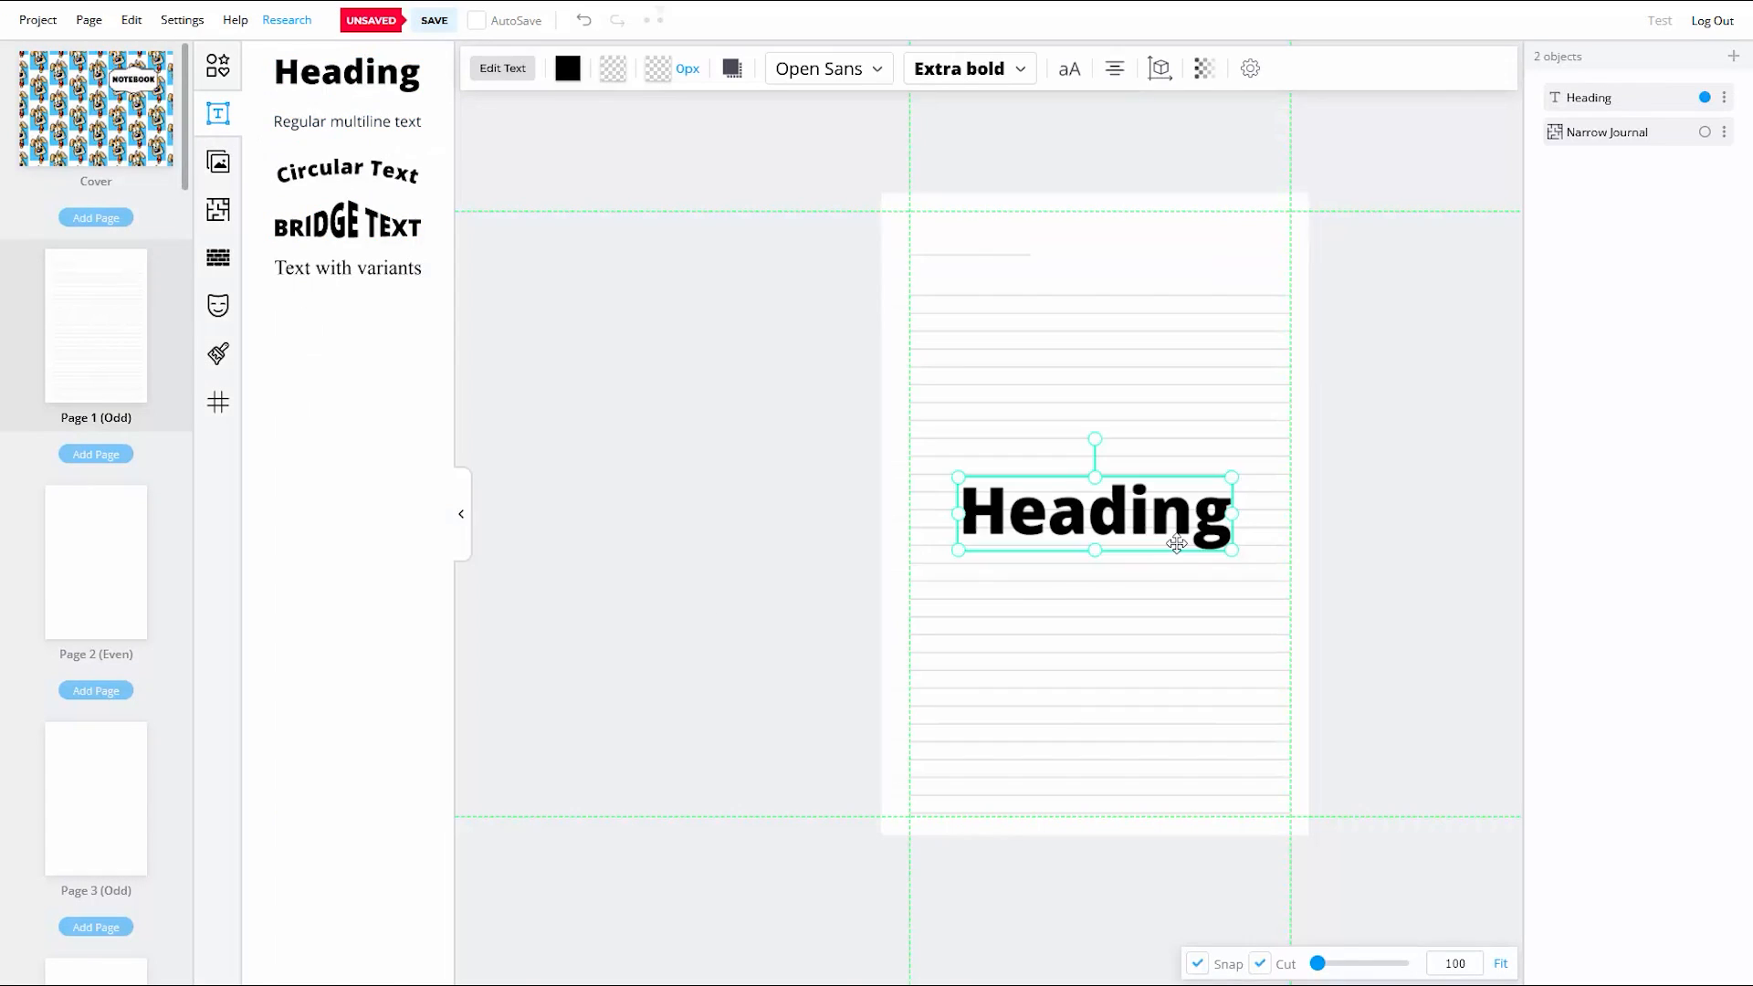
{"action": "key", "text": "BackSpace"}
{"action": "key", "text": "BackSpace"}
{"action": "key", "text": "BackSpace"}
{"action": "key", "text": "BackSpace"}
{"action": "key", "text": "BackSpace"}
{"action": "key", "text": "BackSpace"}
{"action": "key", "text": "BackSpace"}
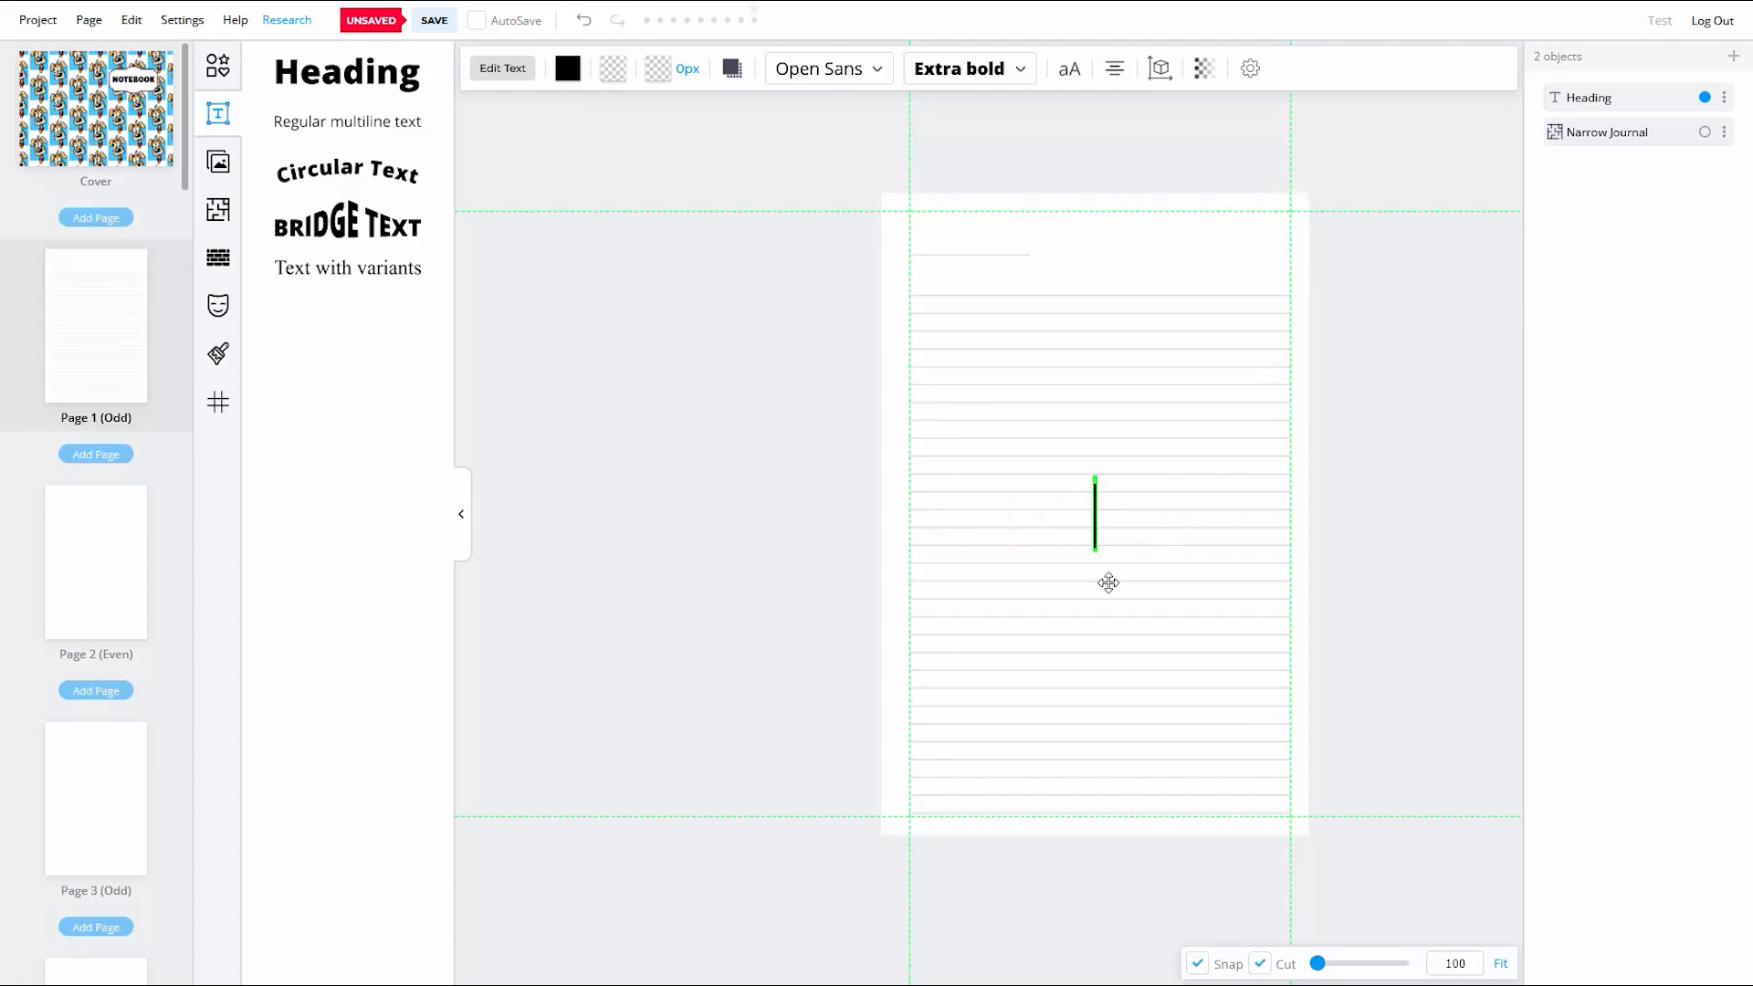
{"action": "type", "text": "Day 1"}
Step: Scale down the Day 1 heading and place it above the ruled lines in page 1's upper right corner
{"action": "left_click", "coordinate": [1159, 520]}
{"action": "left_click_drag", "start_coordinate": [1186, 550], "coordinate": [1194, 280]}
{"action": "left_click", "coordinate": [1395, 290]}
{"action": "left_click", "coordinate": [1249, 258]}
{"action": "left_click", "coordinate": [989, 684]}
{"action": "left_click", "coordinate": [462, 514]}
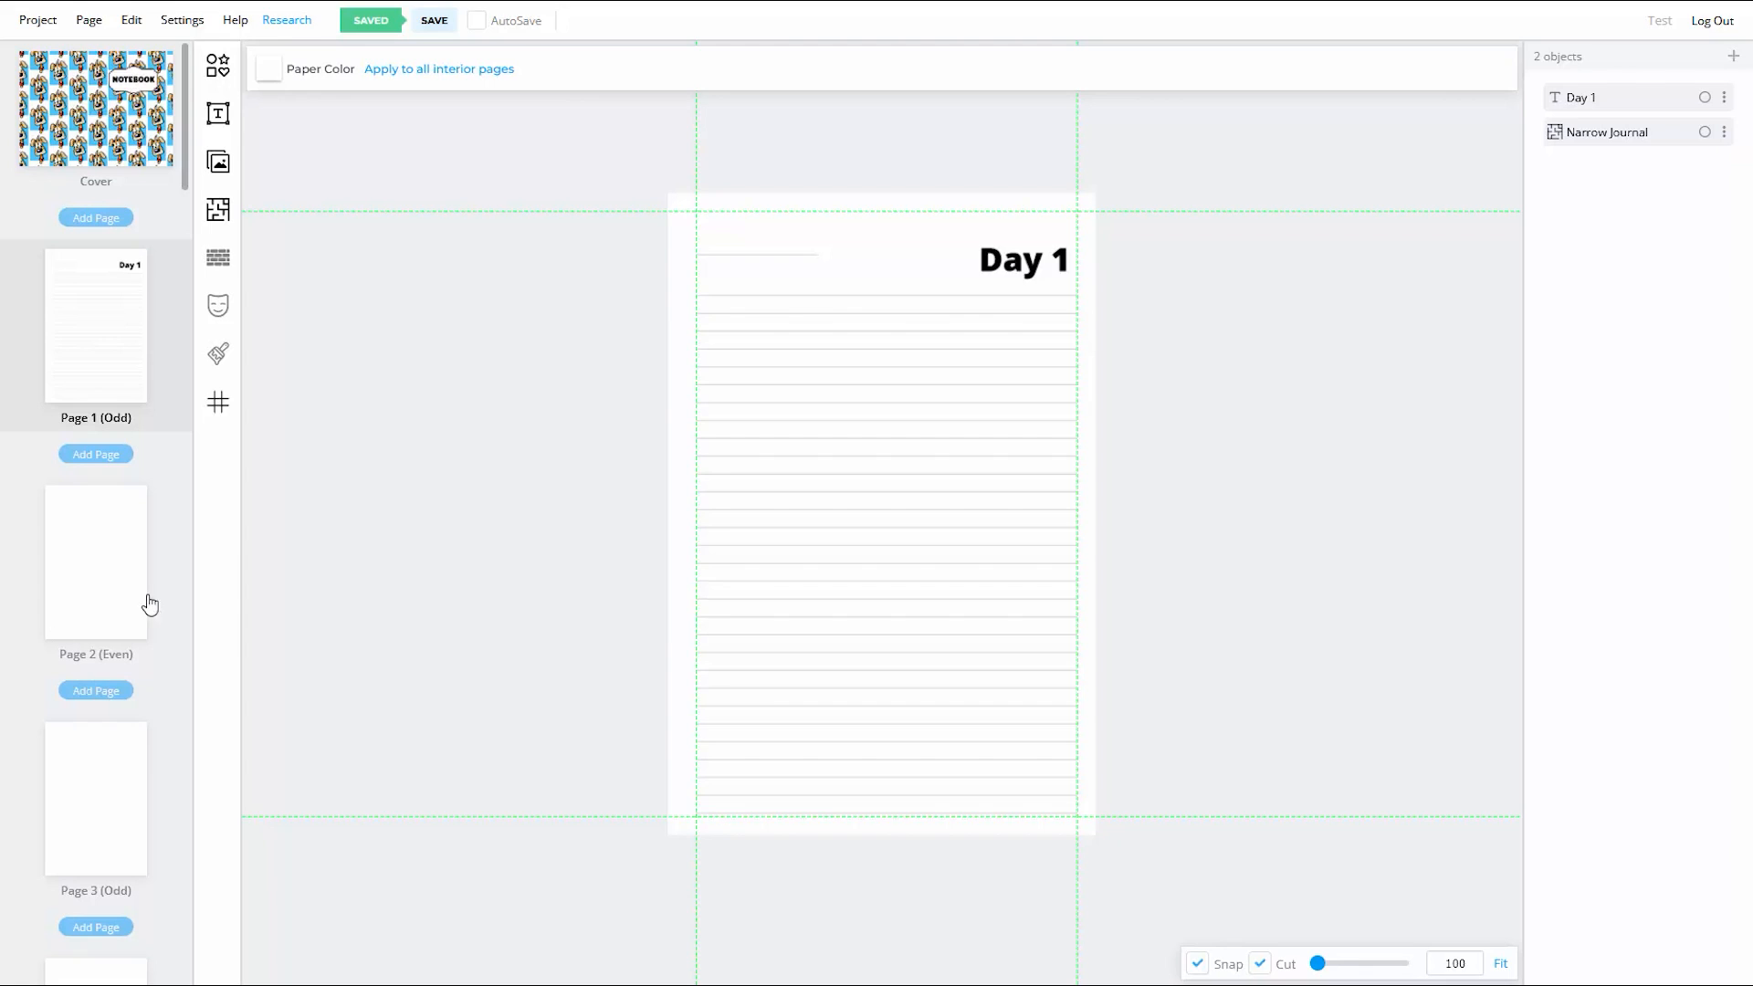
Step: Look through the Pro Only puzzle and maze templates in the Interior Templates Library for page 2
{"action": "left_click", "coordinate": [98, 587]}
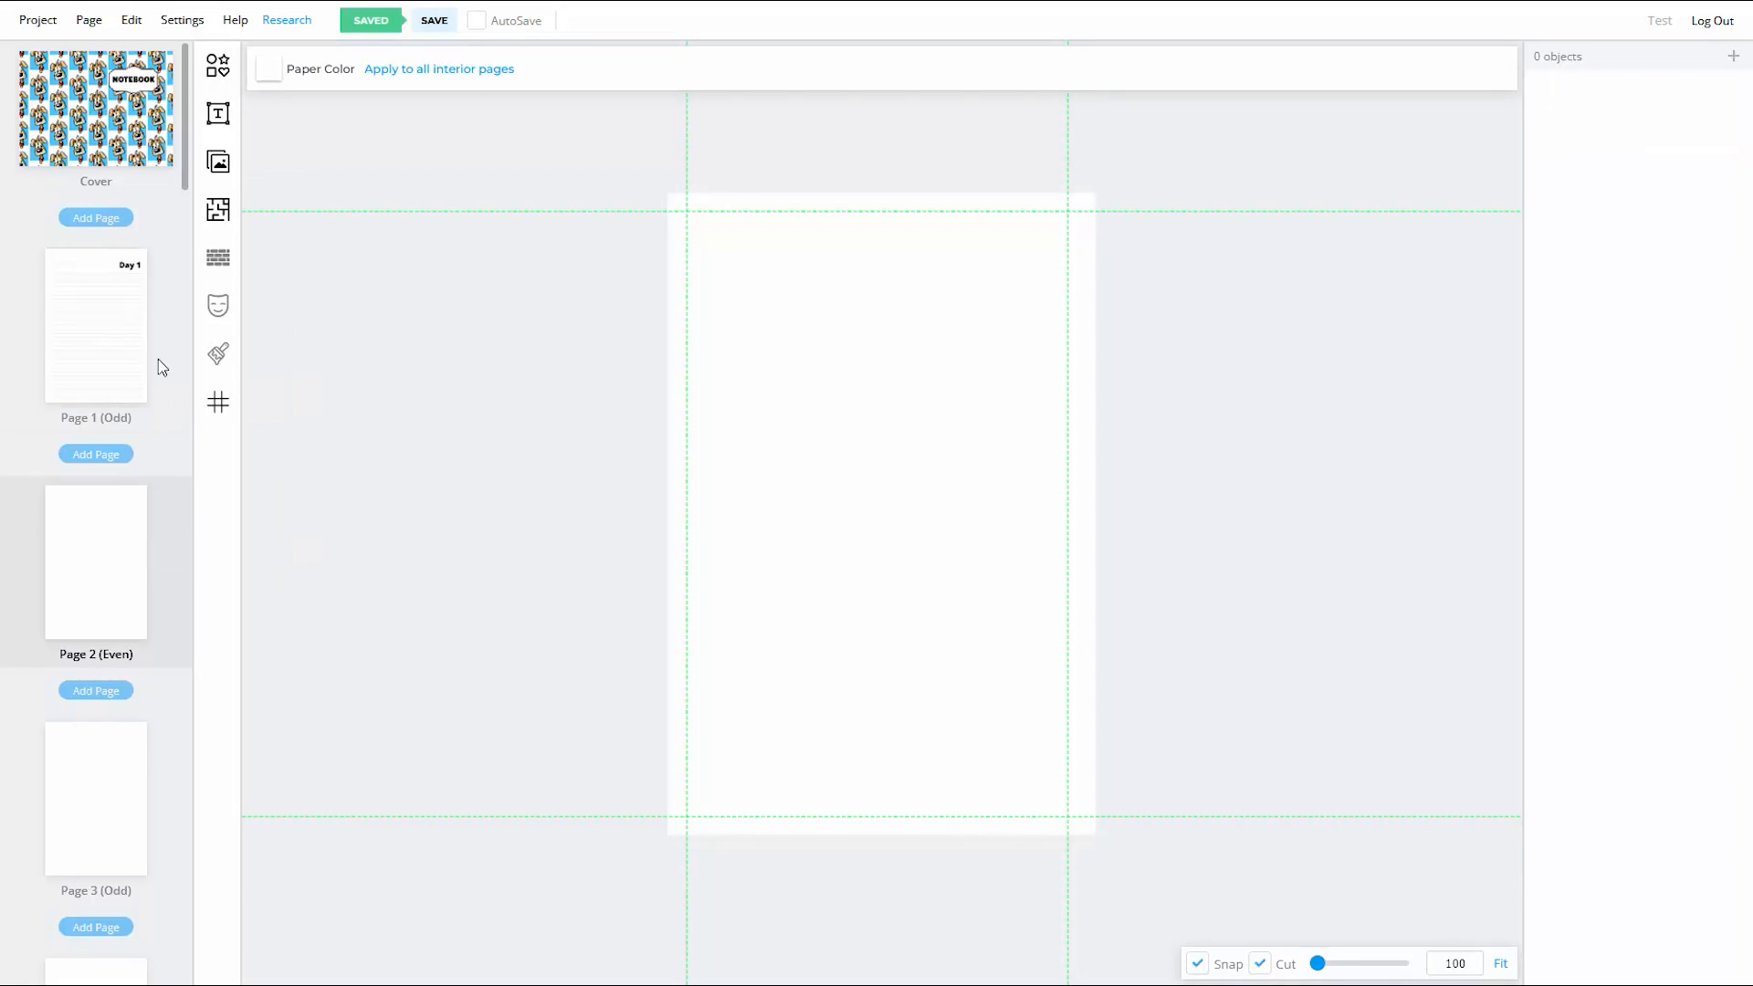
{"action": "left_click", "coordinate": [217, 212]}
{"action": "left_click", "coordinate": [1037, 243]}
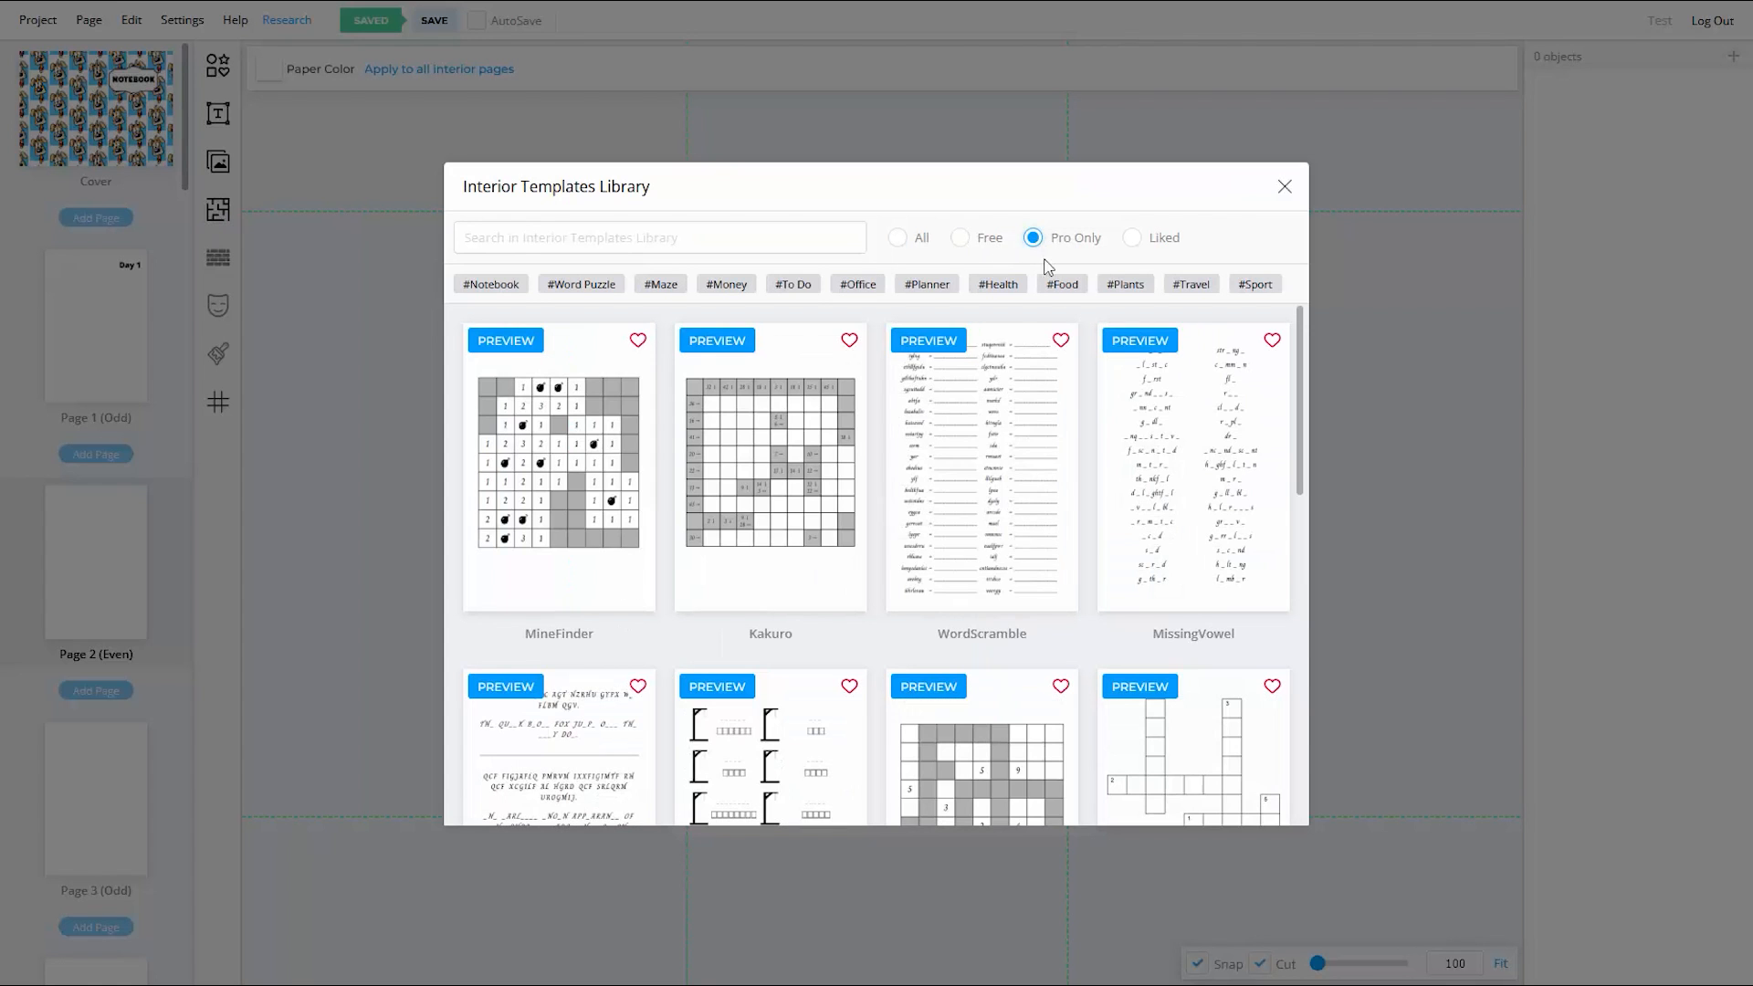
{"action": "scroll", "coordinate": [1233, 456], "scroll_direction": "down", "scroll_amount": 2}
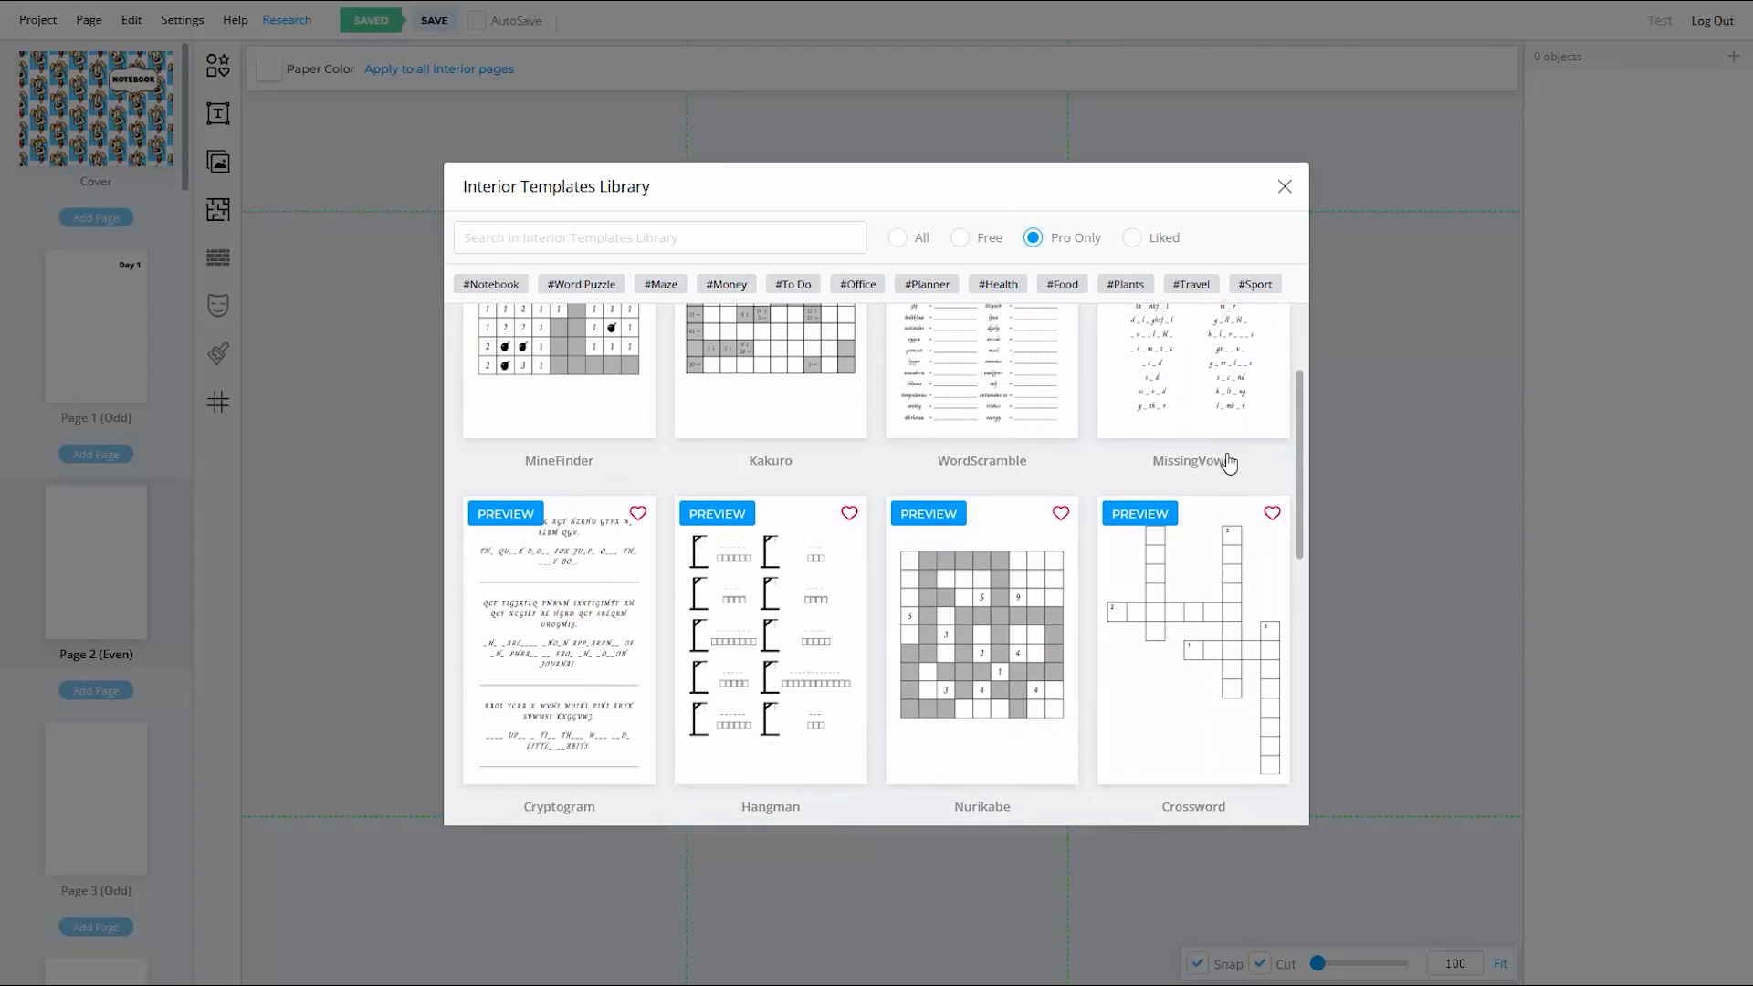
{"action": "scroll", "coordinate": [1230, 463], "scroll_direction": "down", "scroll_amount": 1}
{"action": "scroll", "coordinate": [1229, 463], "scroll_direction": "down", "scroll_amount": 3}
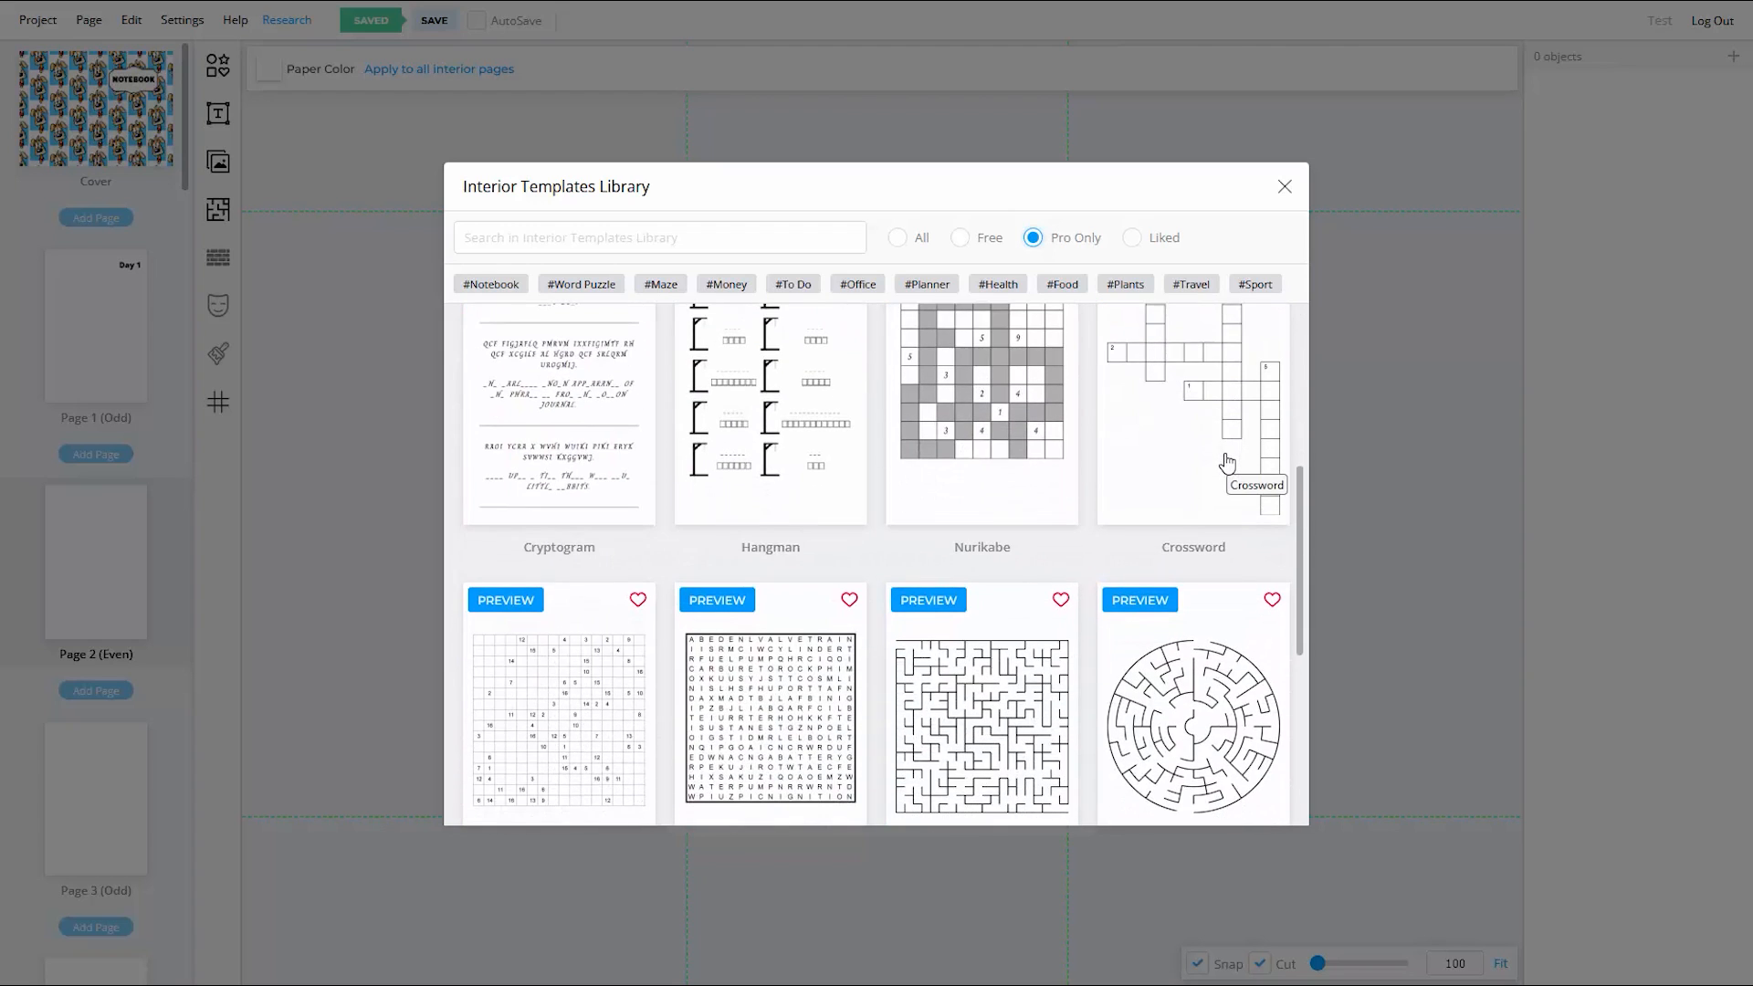
{"action": "scroll", "coordinate": [1227, 463], "scroll_direction": "down", "scroll_amount": 3}
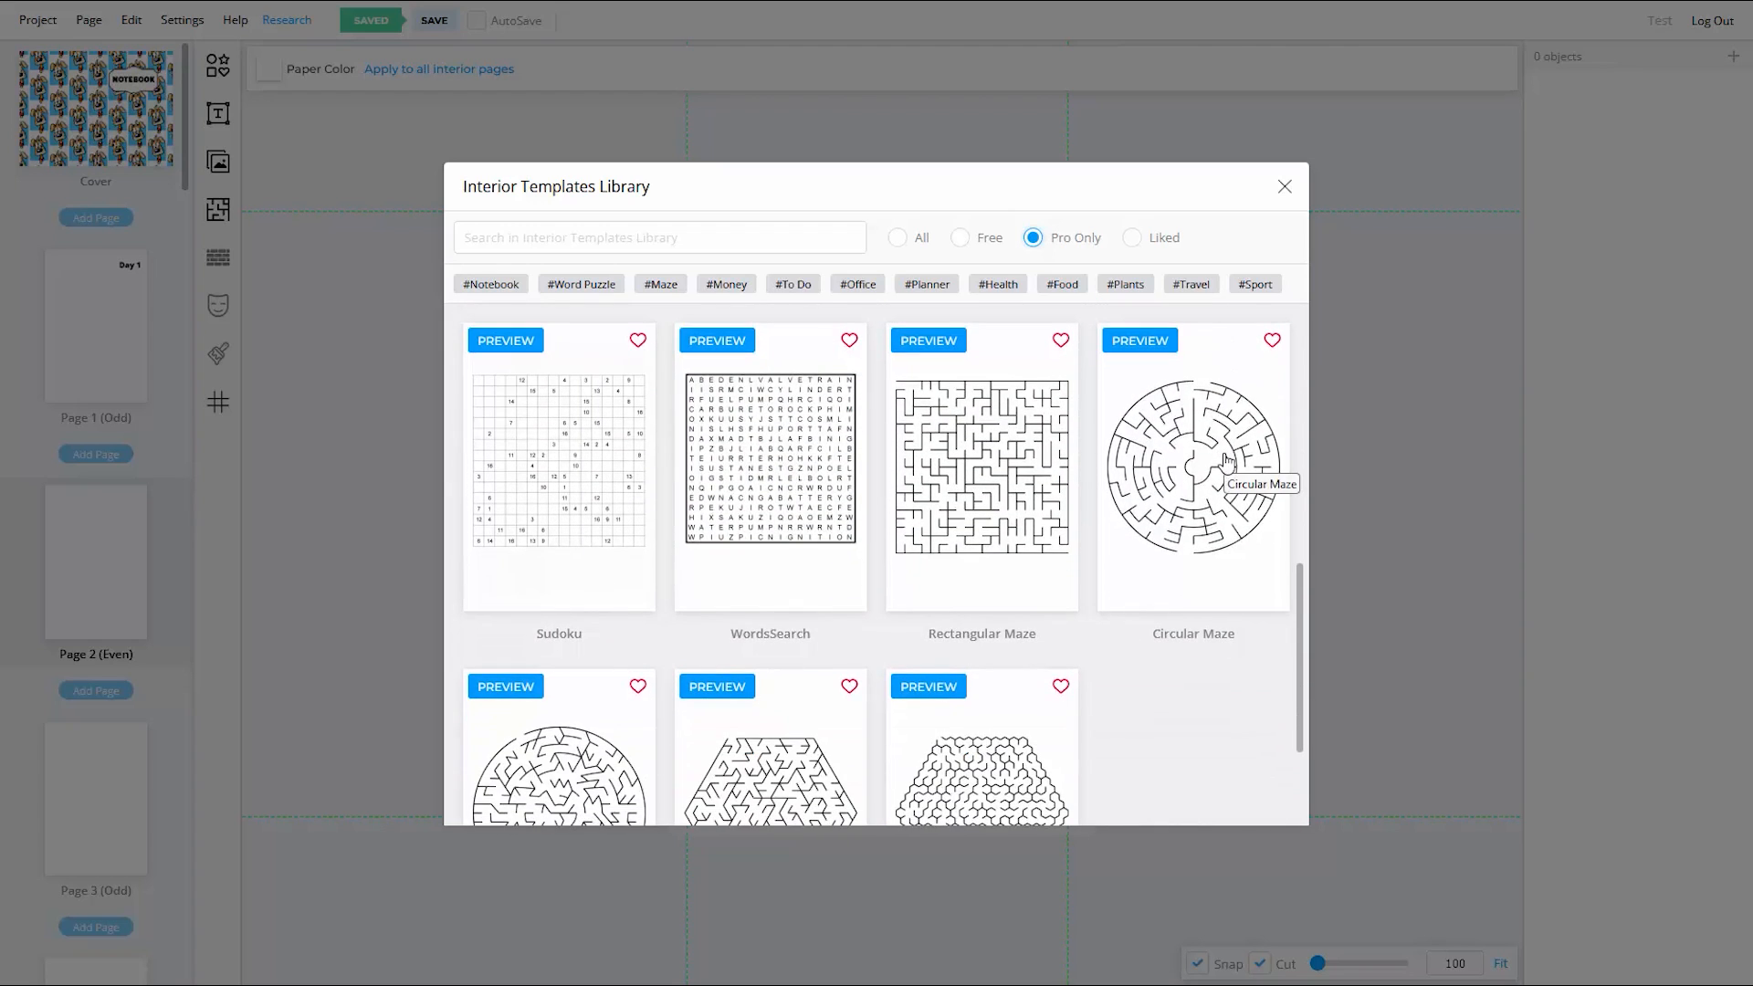
{"action": "scroll", "coordinate": [1227, 462], "scroll_direction": "up", "scroll_amount": 9}
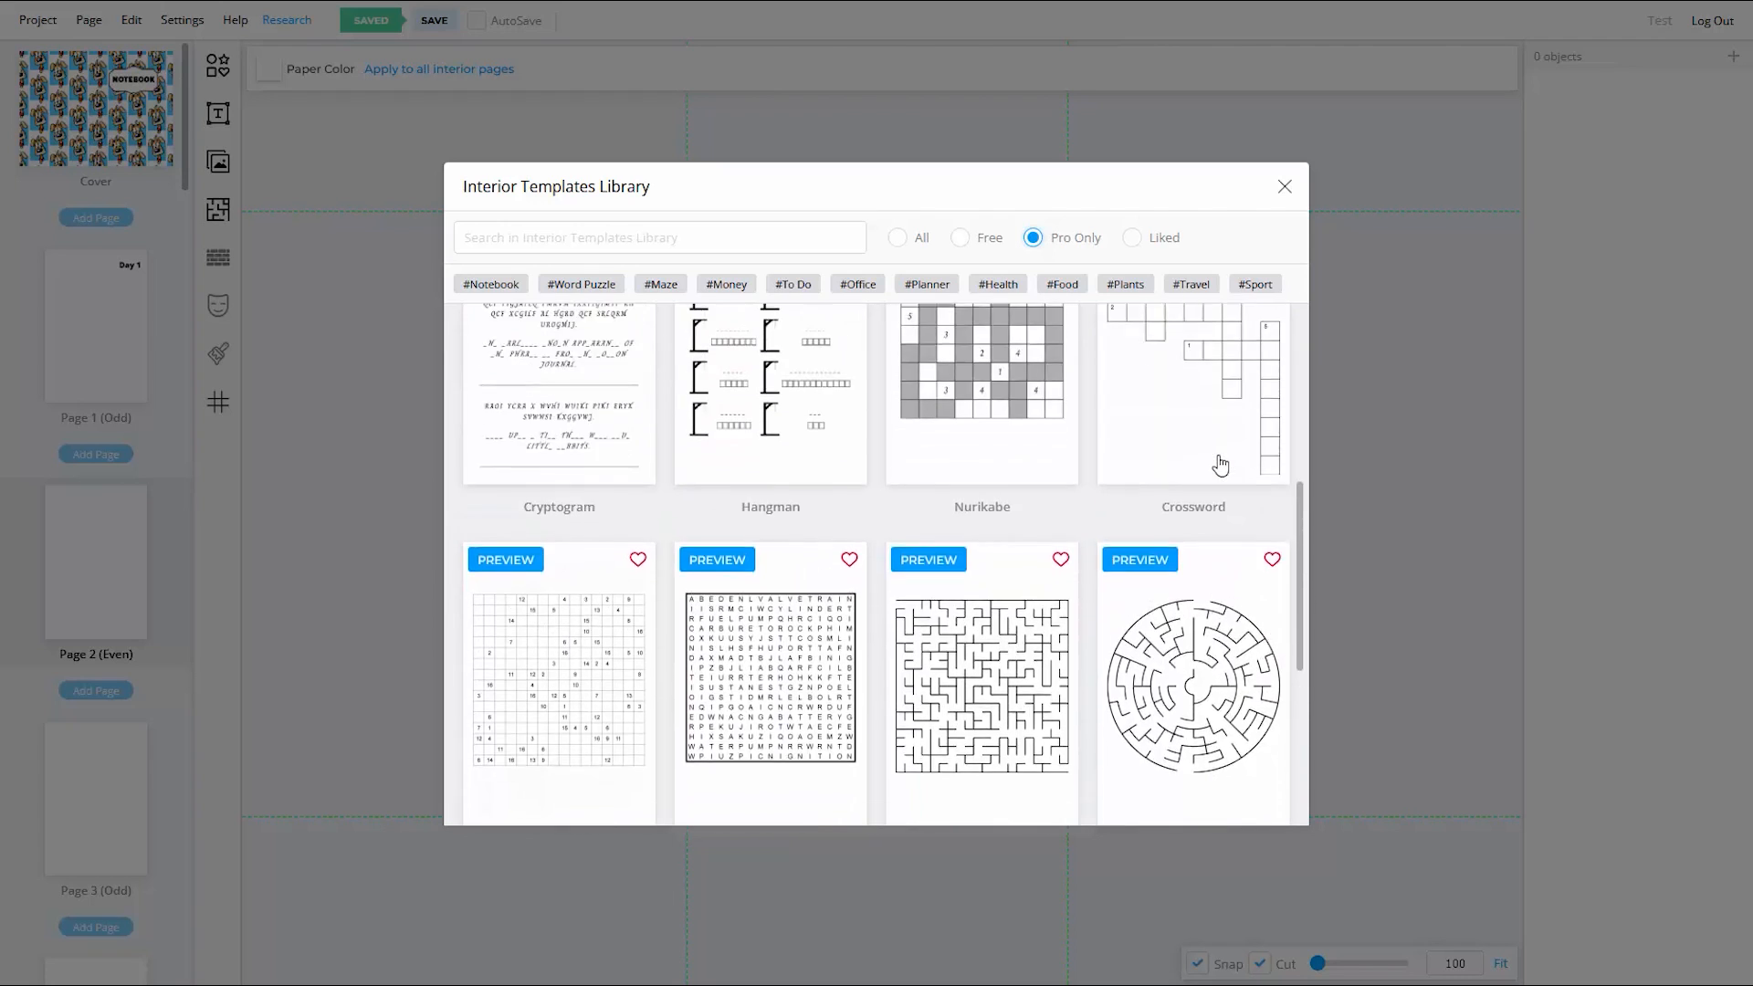
{"action": "left_click", "coordinate": [1285, 187]}
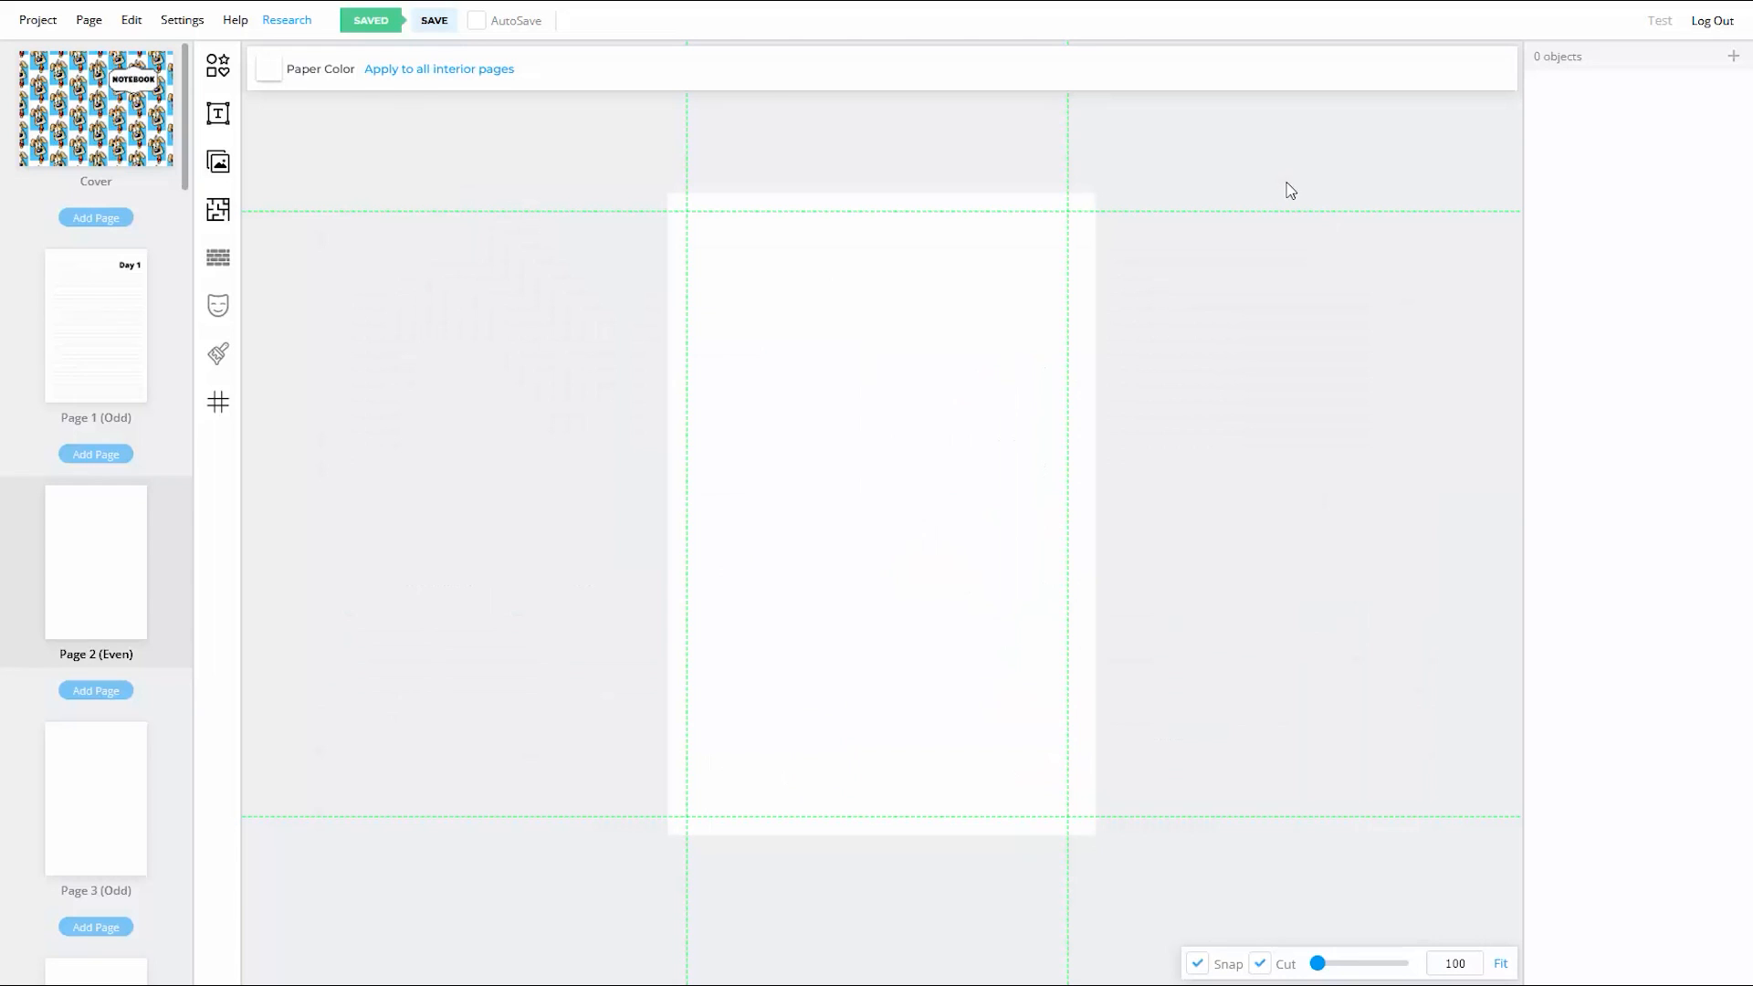
Step: Delete the current notebook project and confirm its removal
{"action": "left_click", "coordinate": [41, 20]}
{"action": "left_click", "coordinate": [72, 225]}
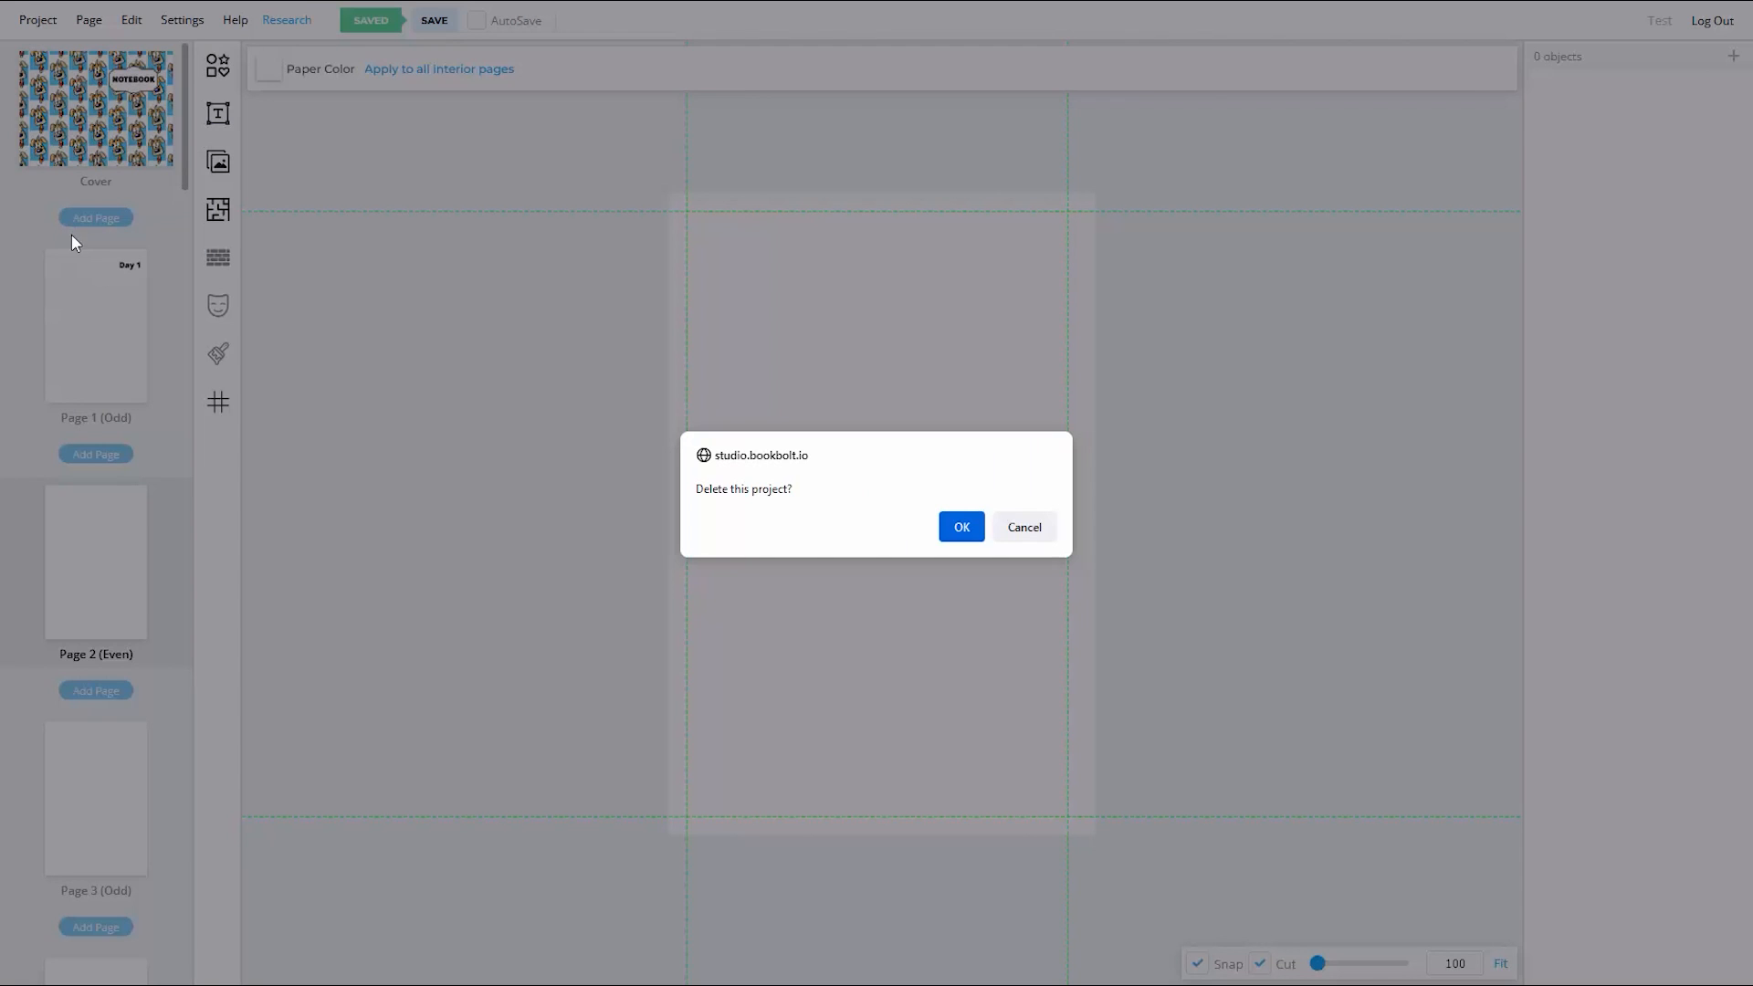
{"action": "left_click", "coordinate": [956, 529]}
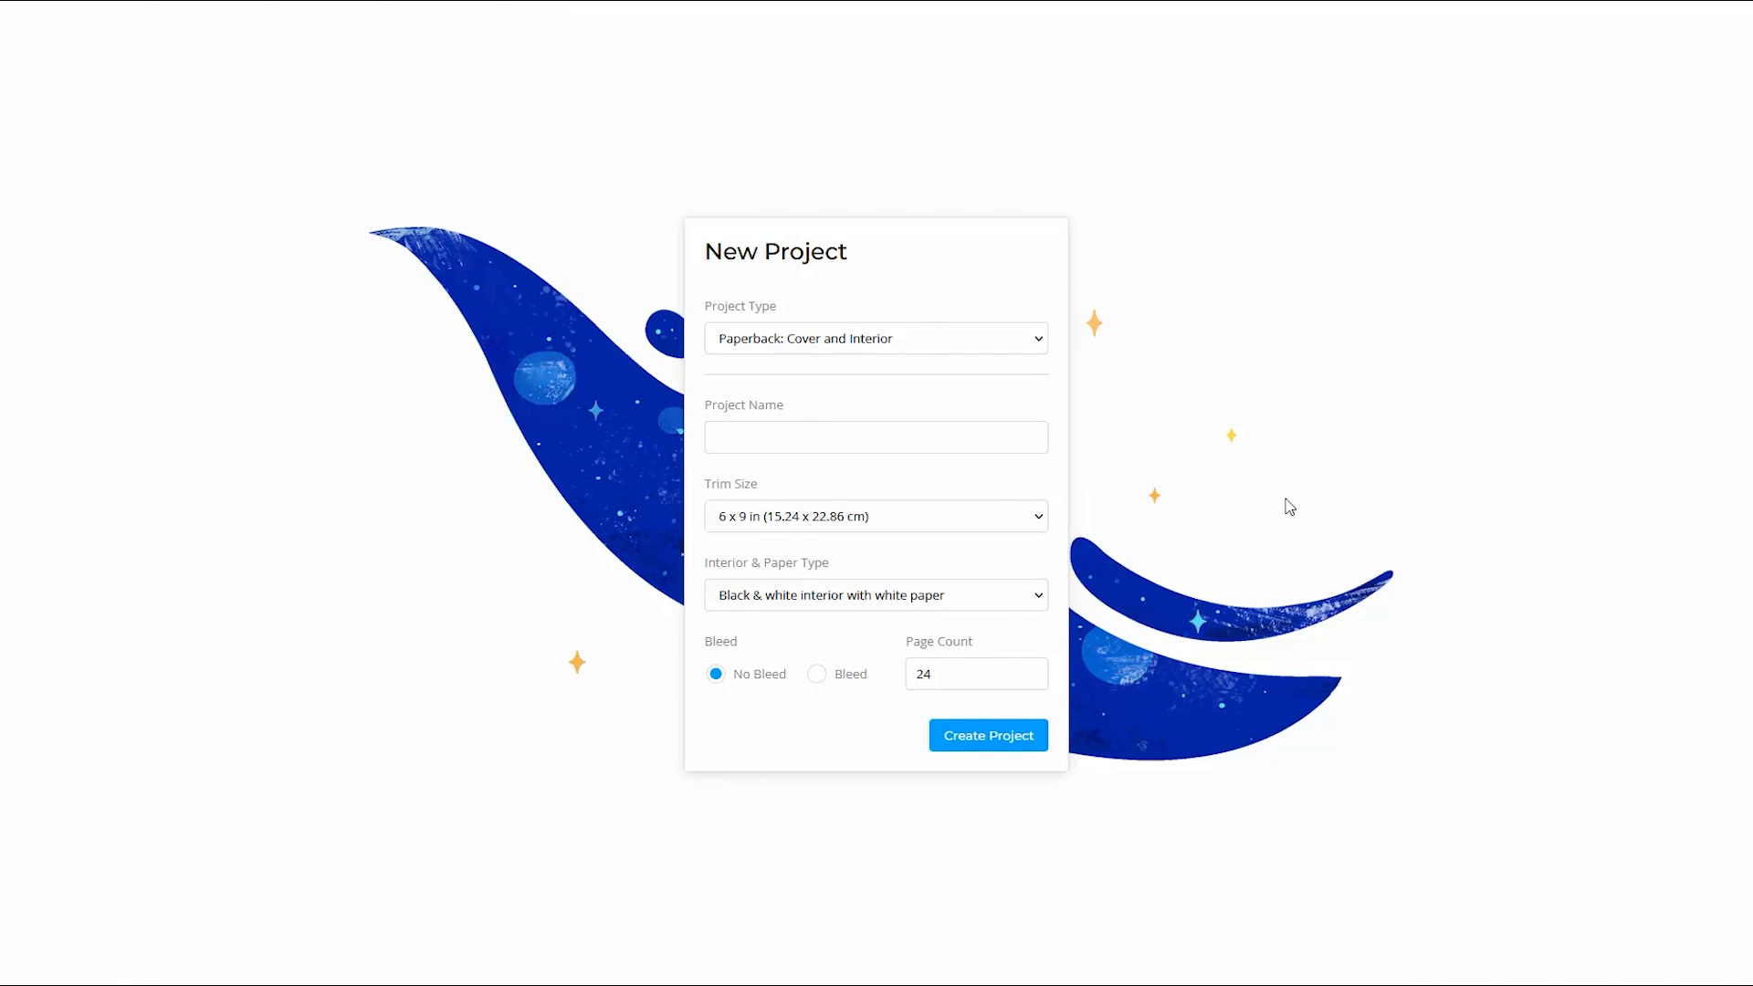
Step: Create a Paperback: Cover and Interior project named "Puzzle Book", 6 x 9 in, black & white on white paper, no bleed, with 74 pages
{"action": "left_click", "coordinate": [1038, 340]}
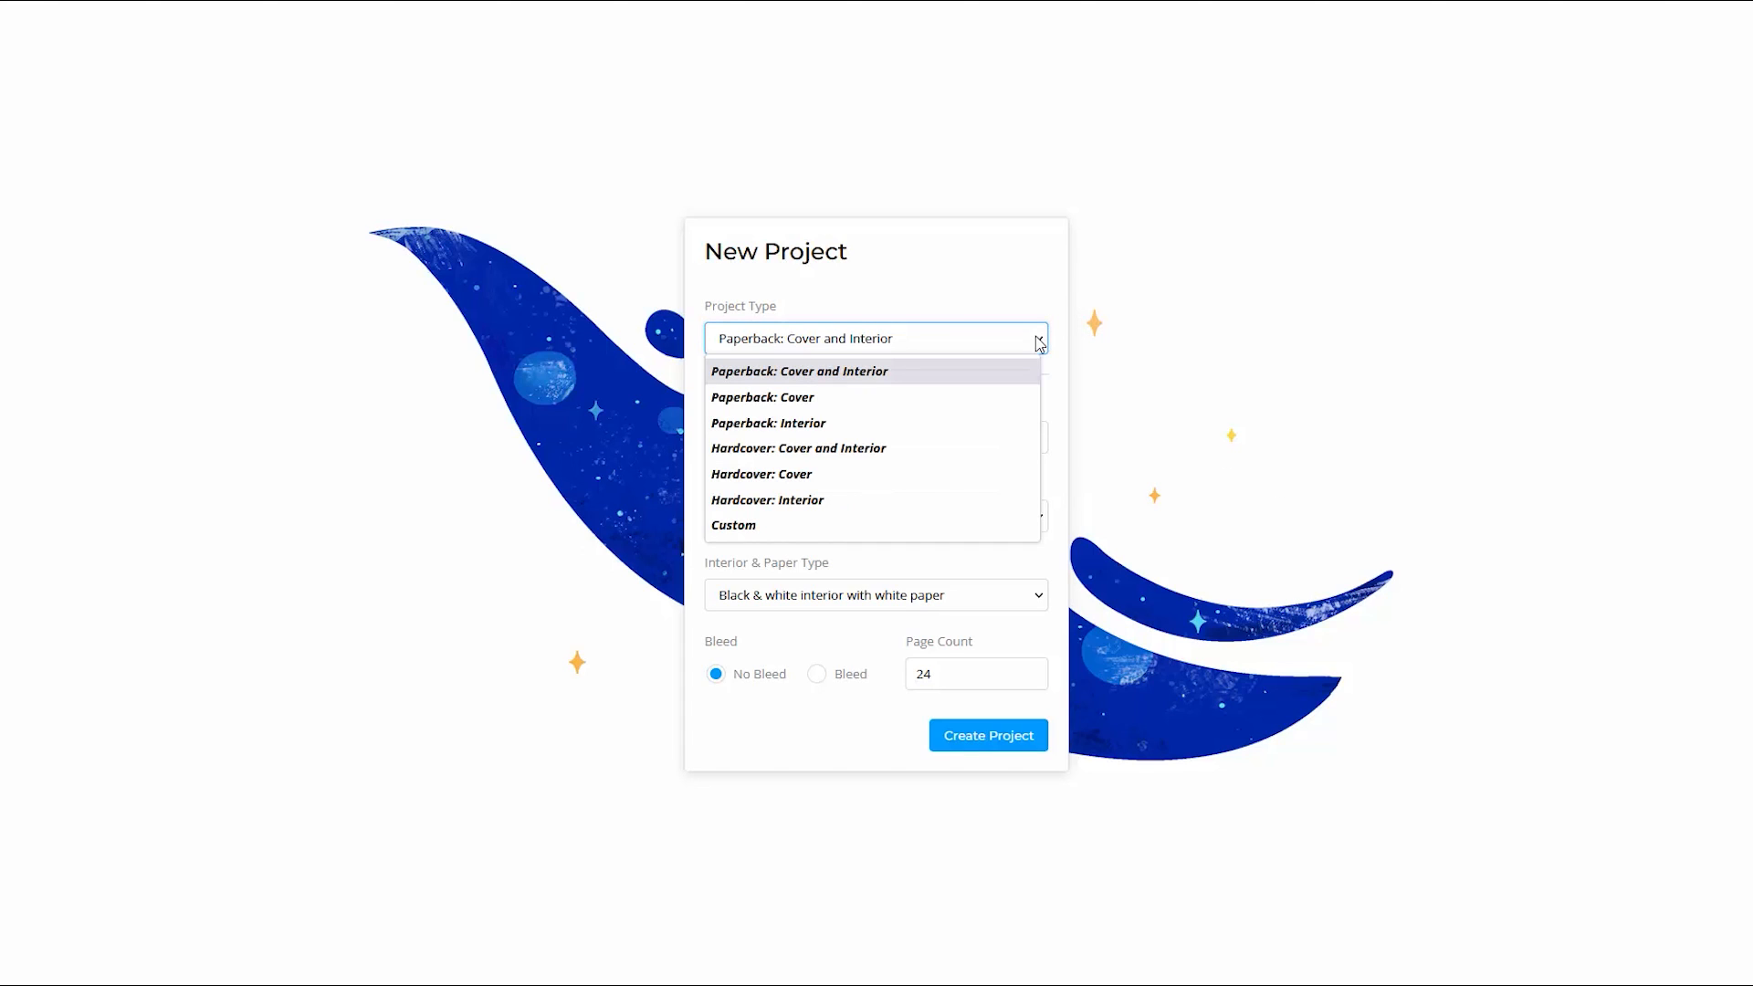
{"action": "left_click", "coordinate": [991, 372]}
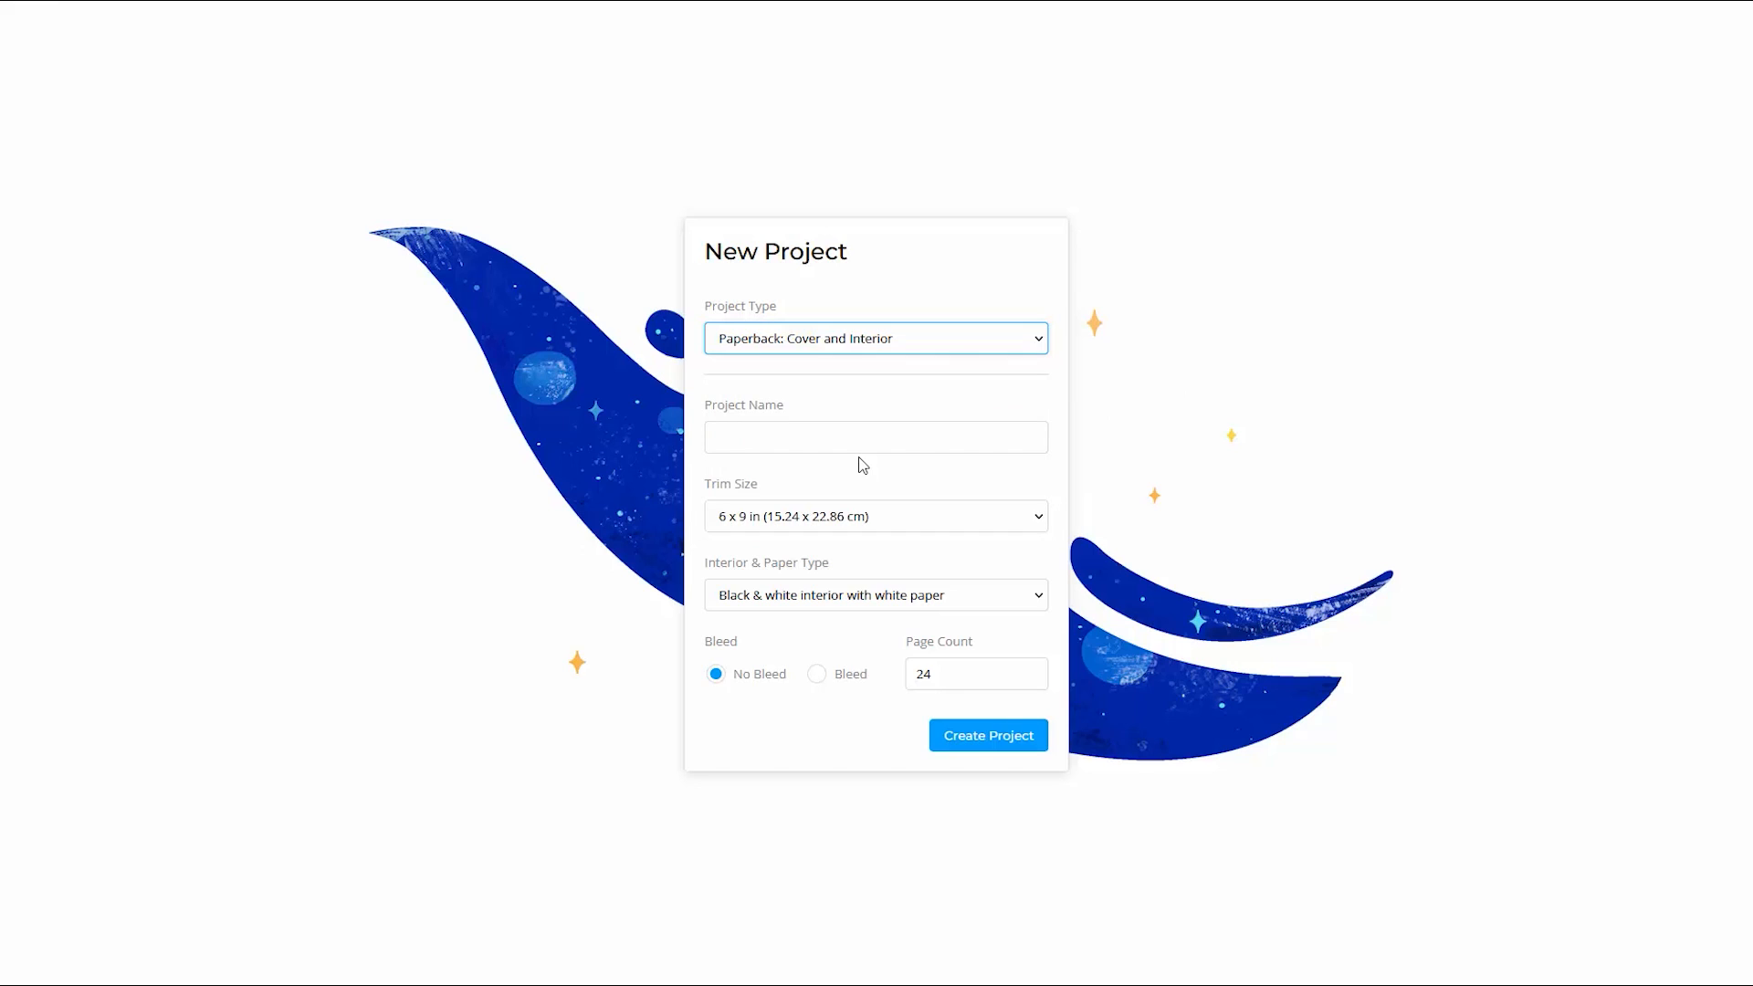
{"action": "left_click", "coordinate": [844, 437]}
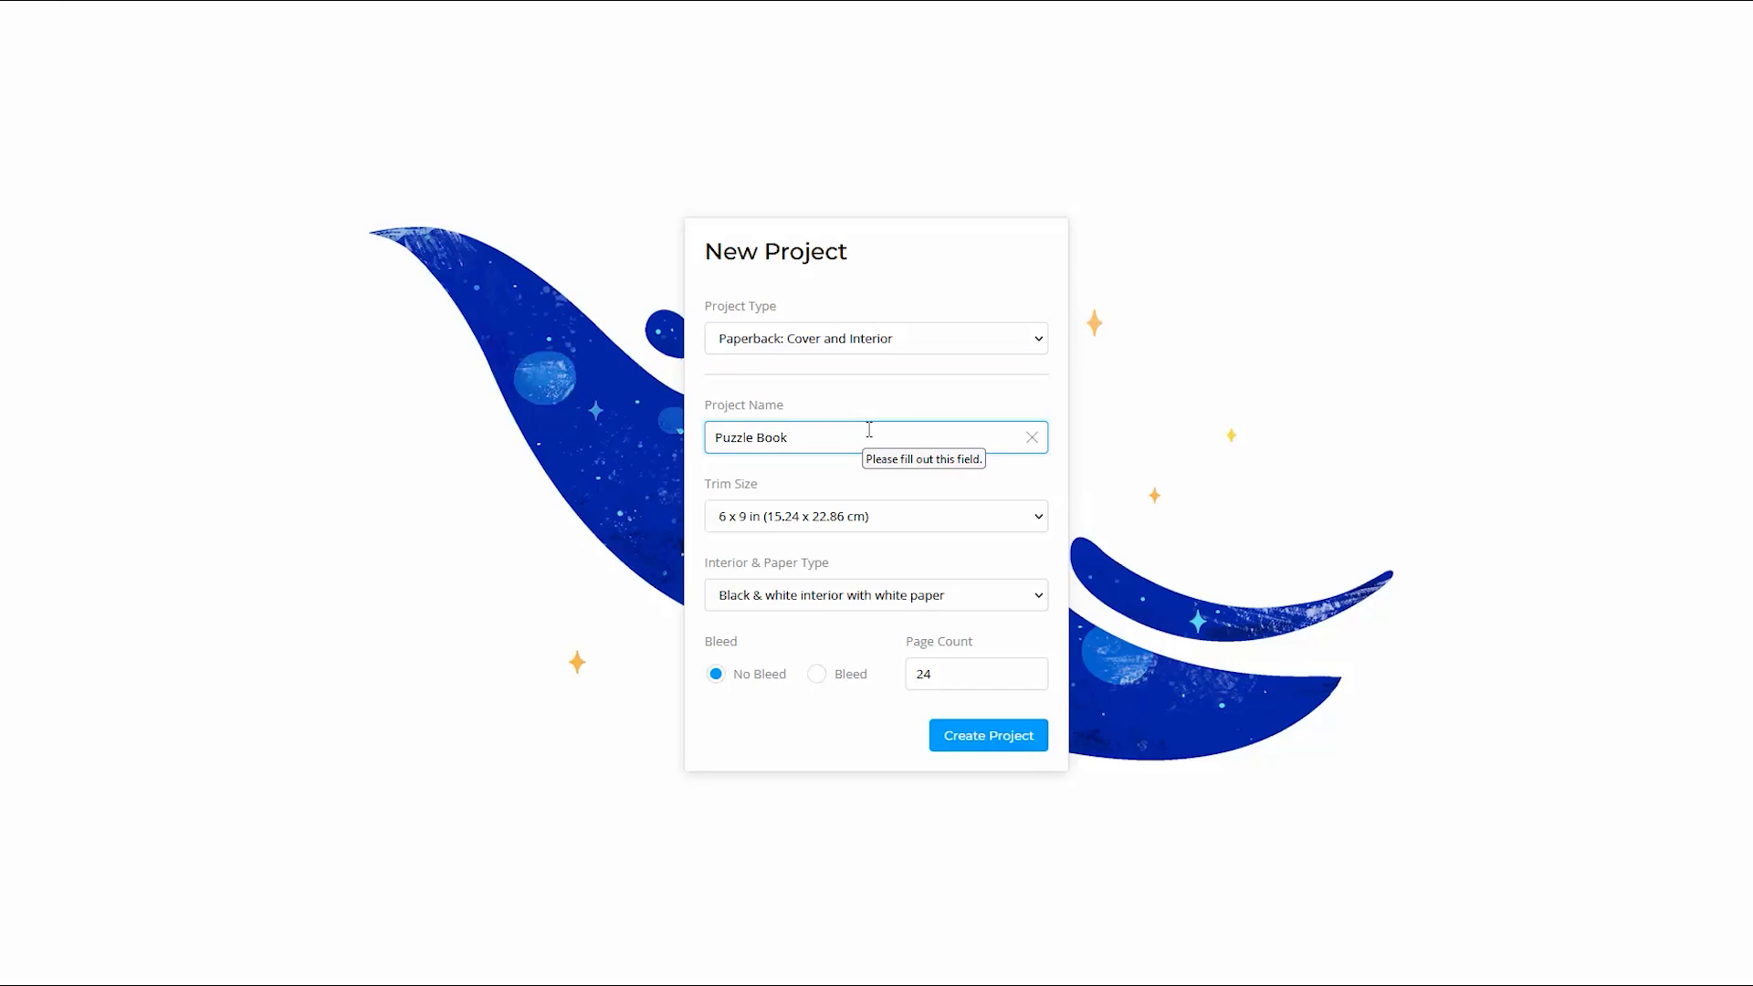
{"action": "left_click", "coordinate": [1039, 600]}
{"action": "left_click", "coordinate": [1039, 600]}
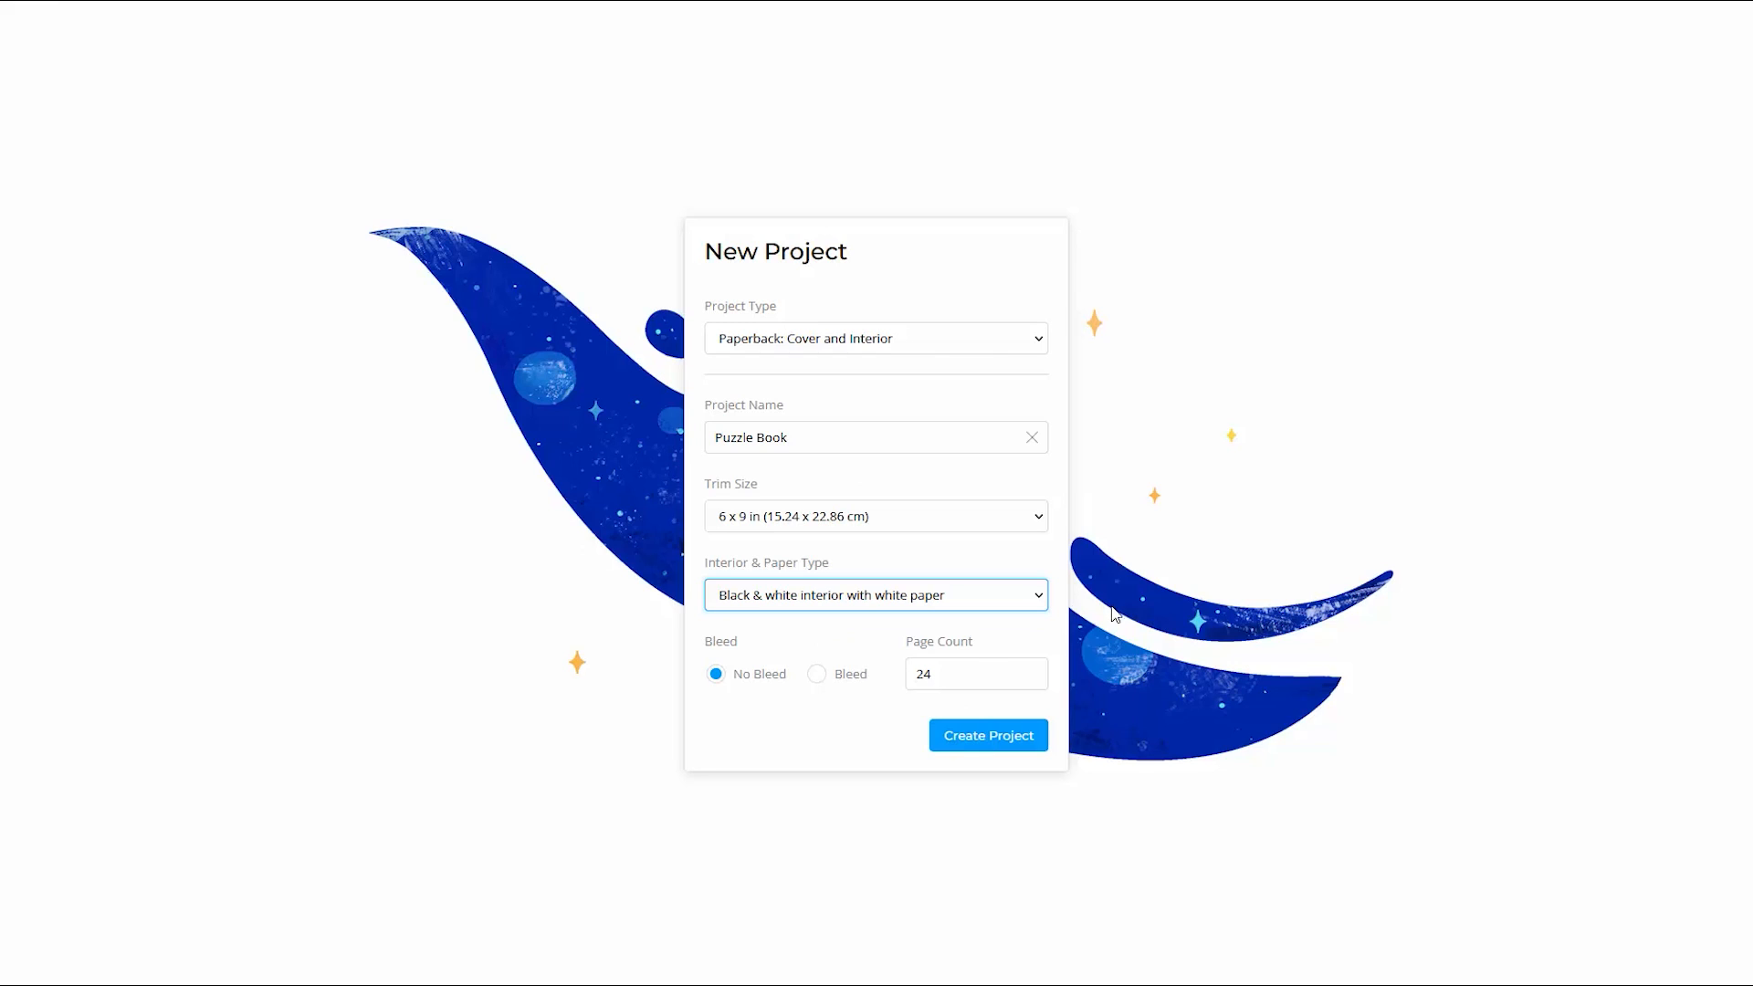
{"action": "left_click_drag", "start_coordinate": [934, 674], "coordinate": [904, 674]}
{"action": "type", "text": "7"}
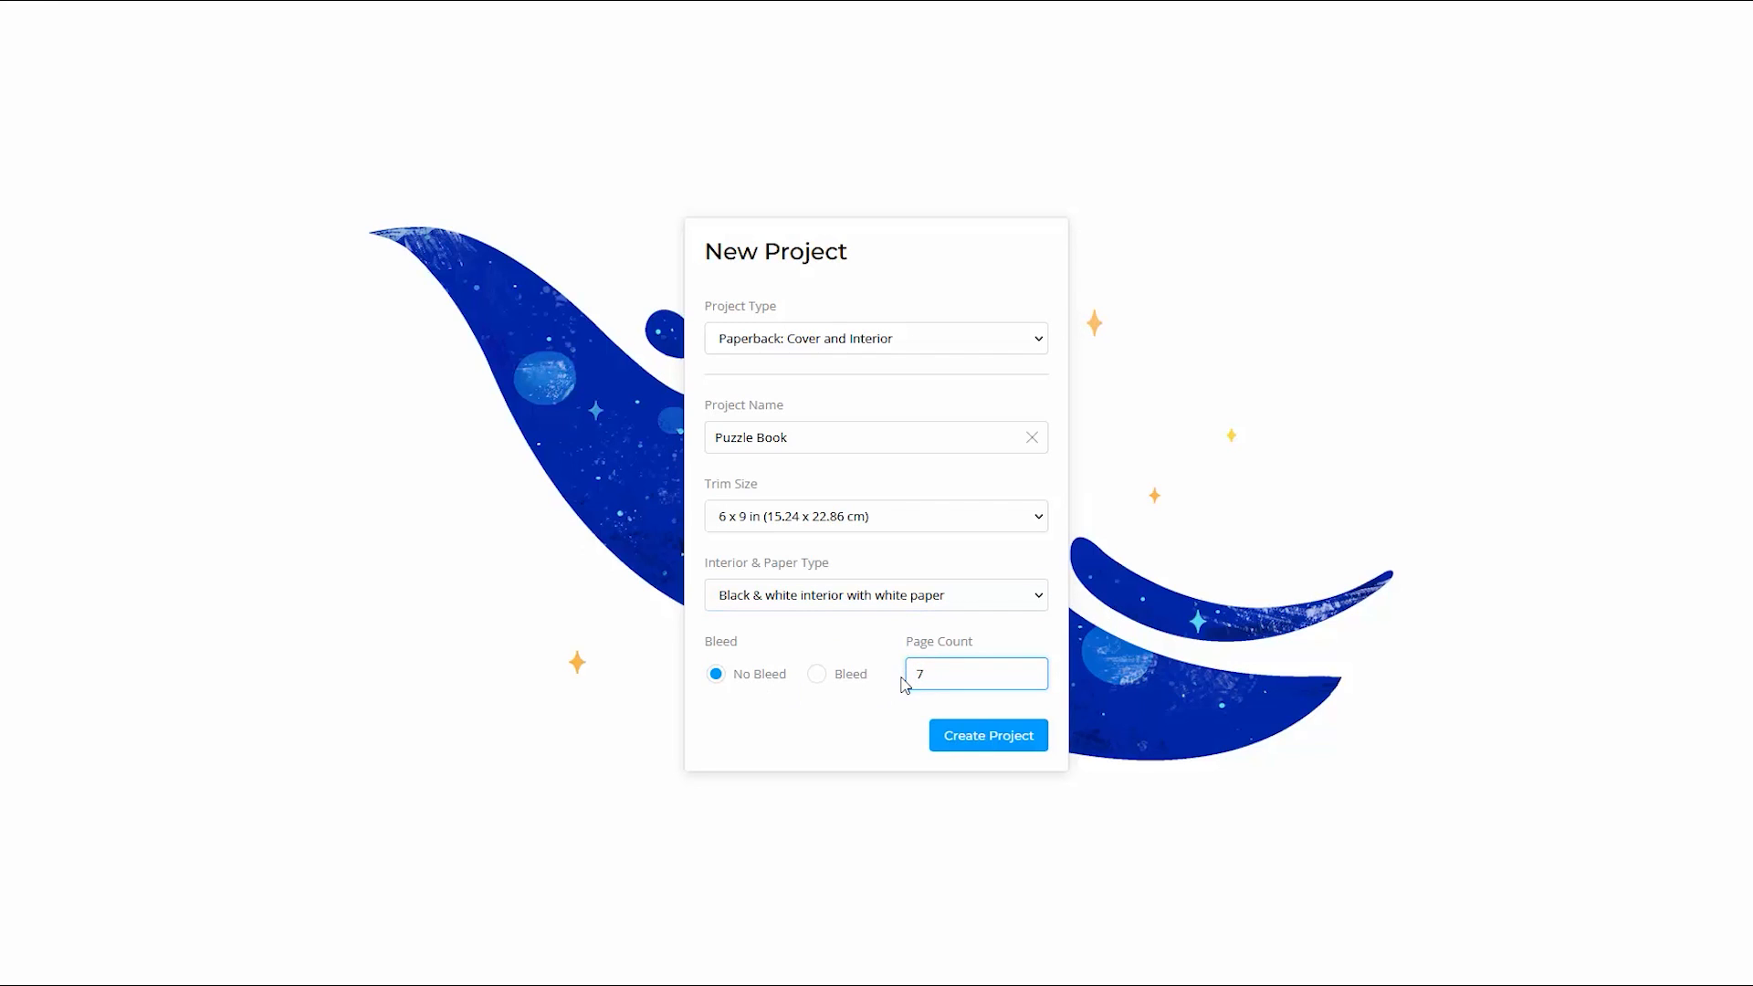
{"action": "type", "text": "4"}
{"action": "left_click", "coordinate": [791, 736]}
{"action": "left_click", "coordinate": [1019, 736]}
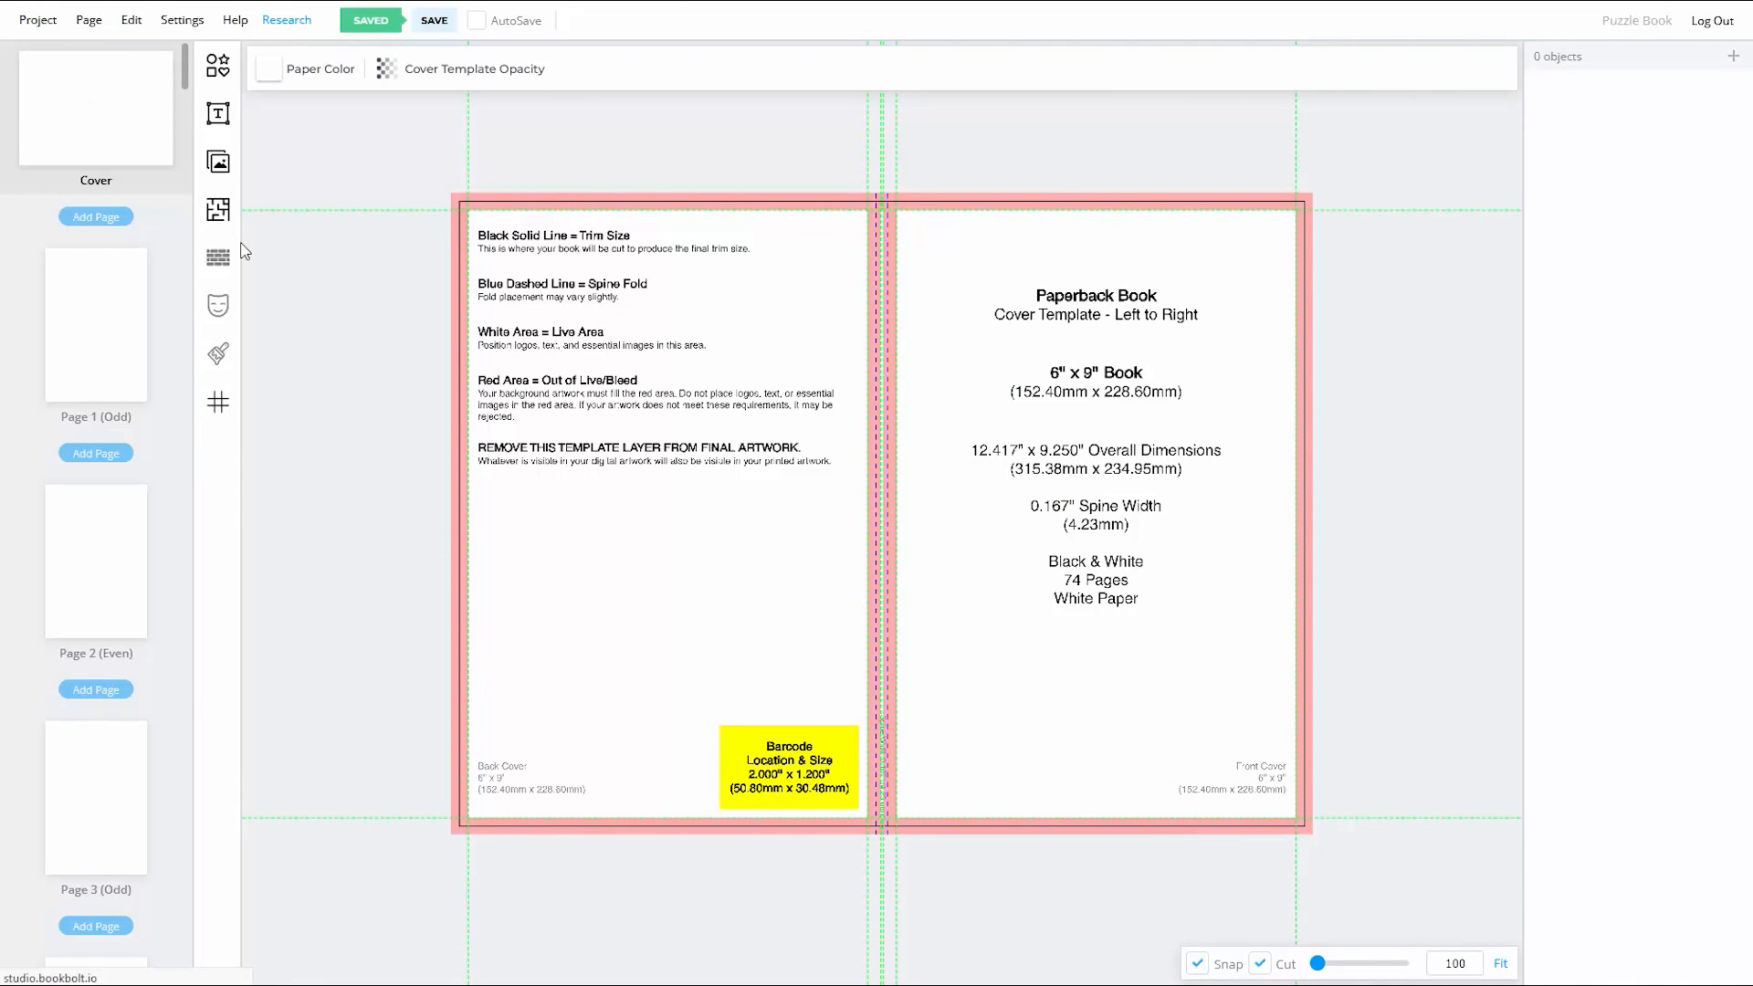
Step: Look through the new puzzle book's blank interior pages, including pages 1 and 2
{"action": "scroll", "coordinate": [120, 357], "scroll_direction": "down", "scroll_amount": 15}
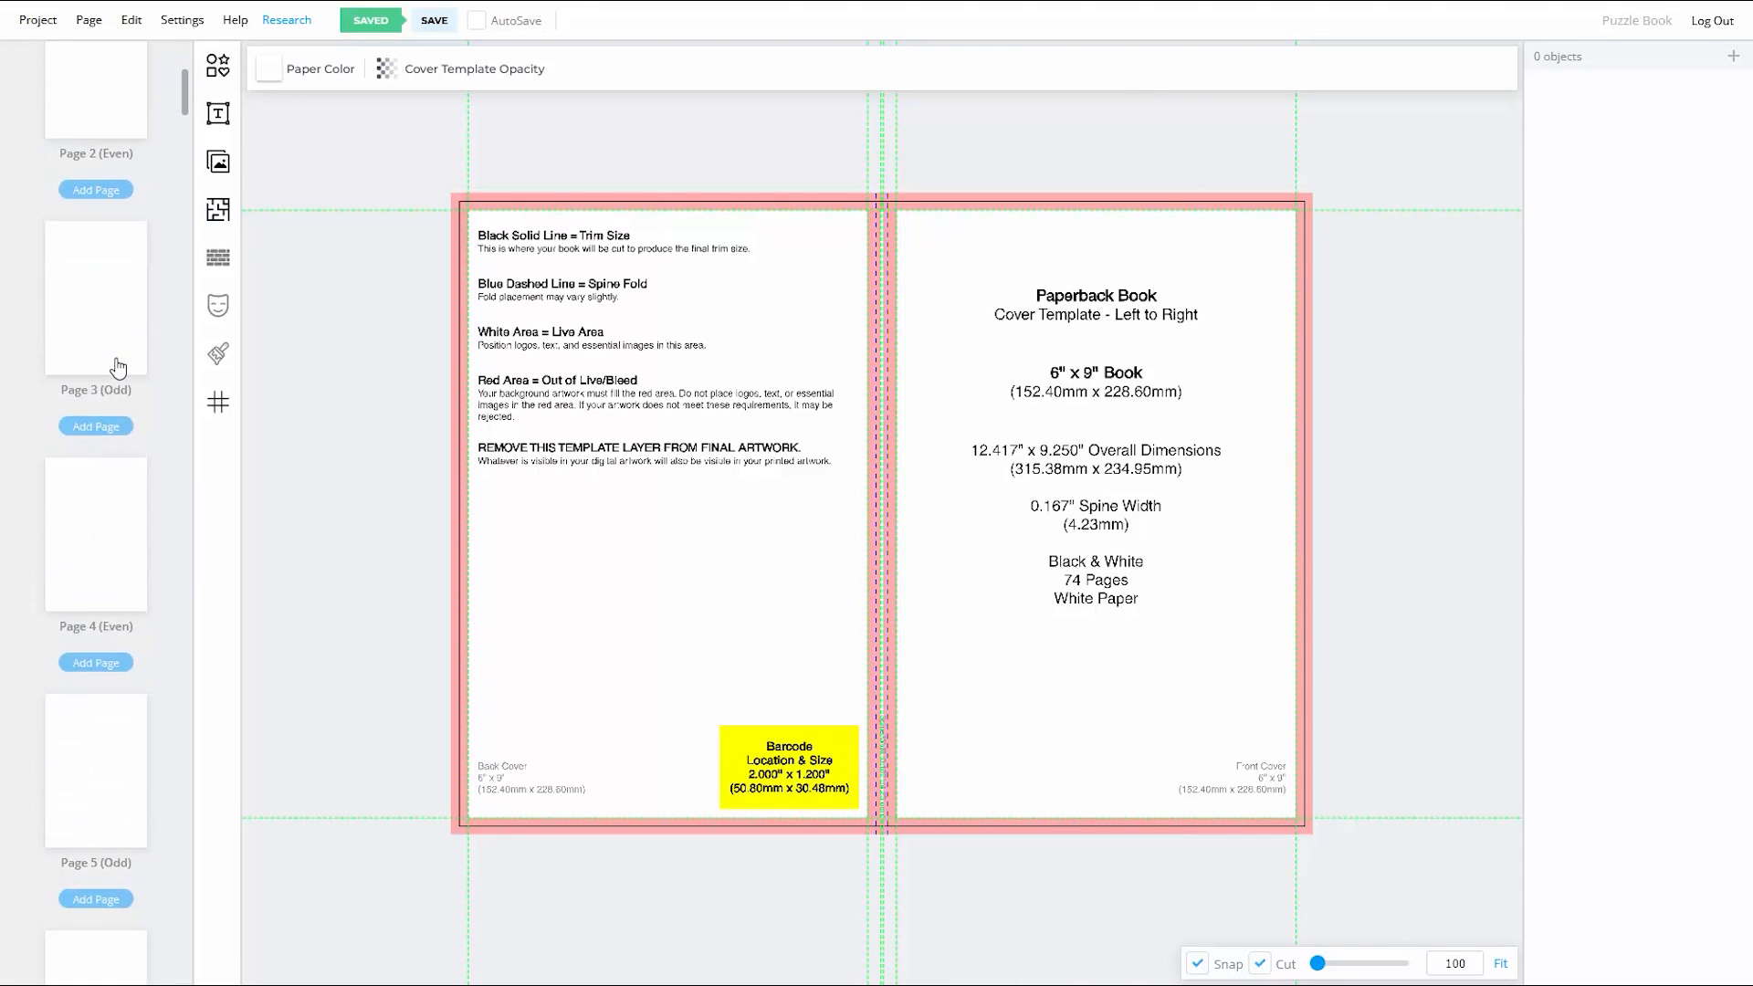
{"action": "scroll", "coordinate": [128, 373], "scroll_direction": "down", "scroll_amount": 15}
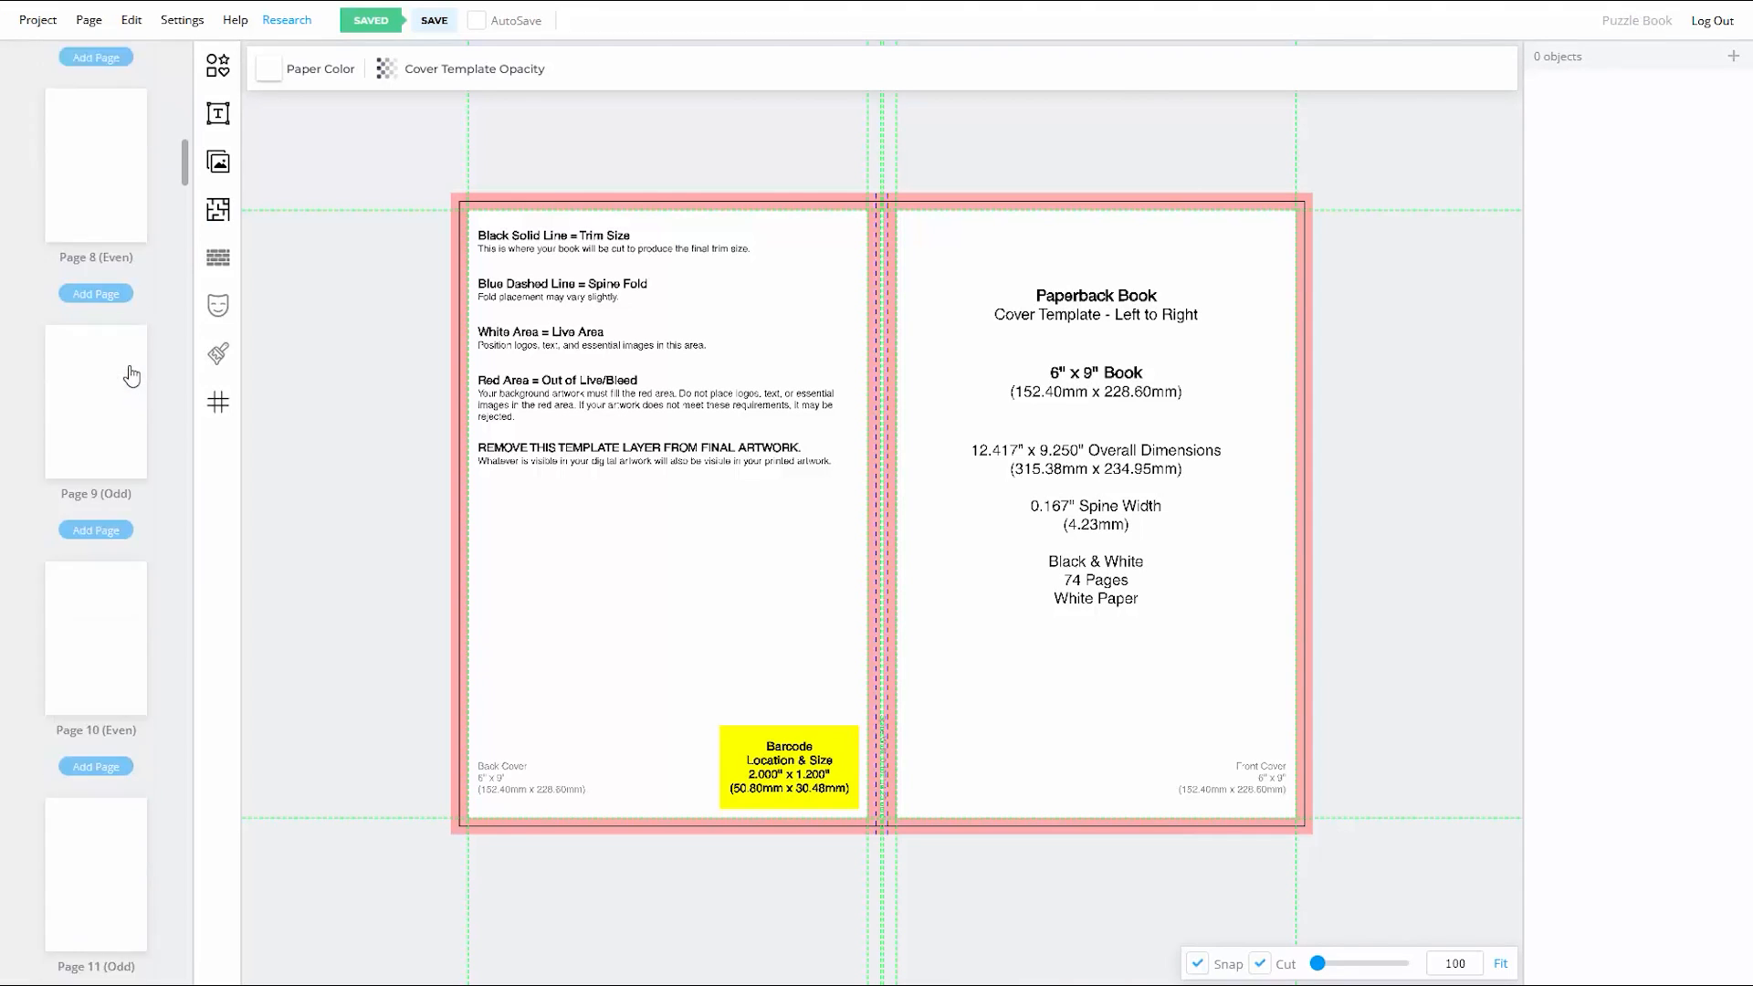
{"action": "scroll", "coordinate": [133, 377], "scroll_direction": "up", "scroll_amount": 20}
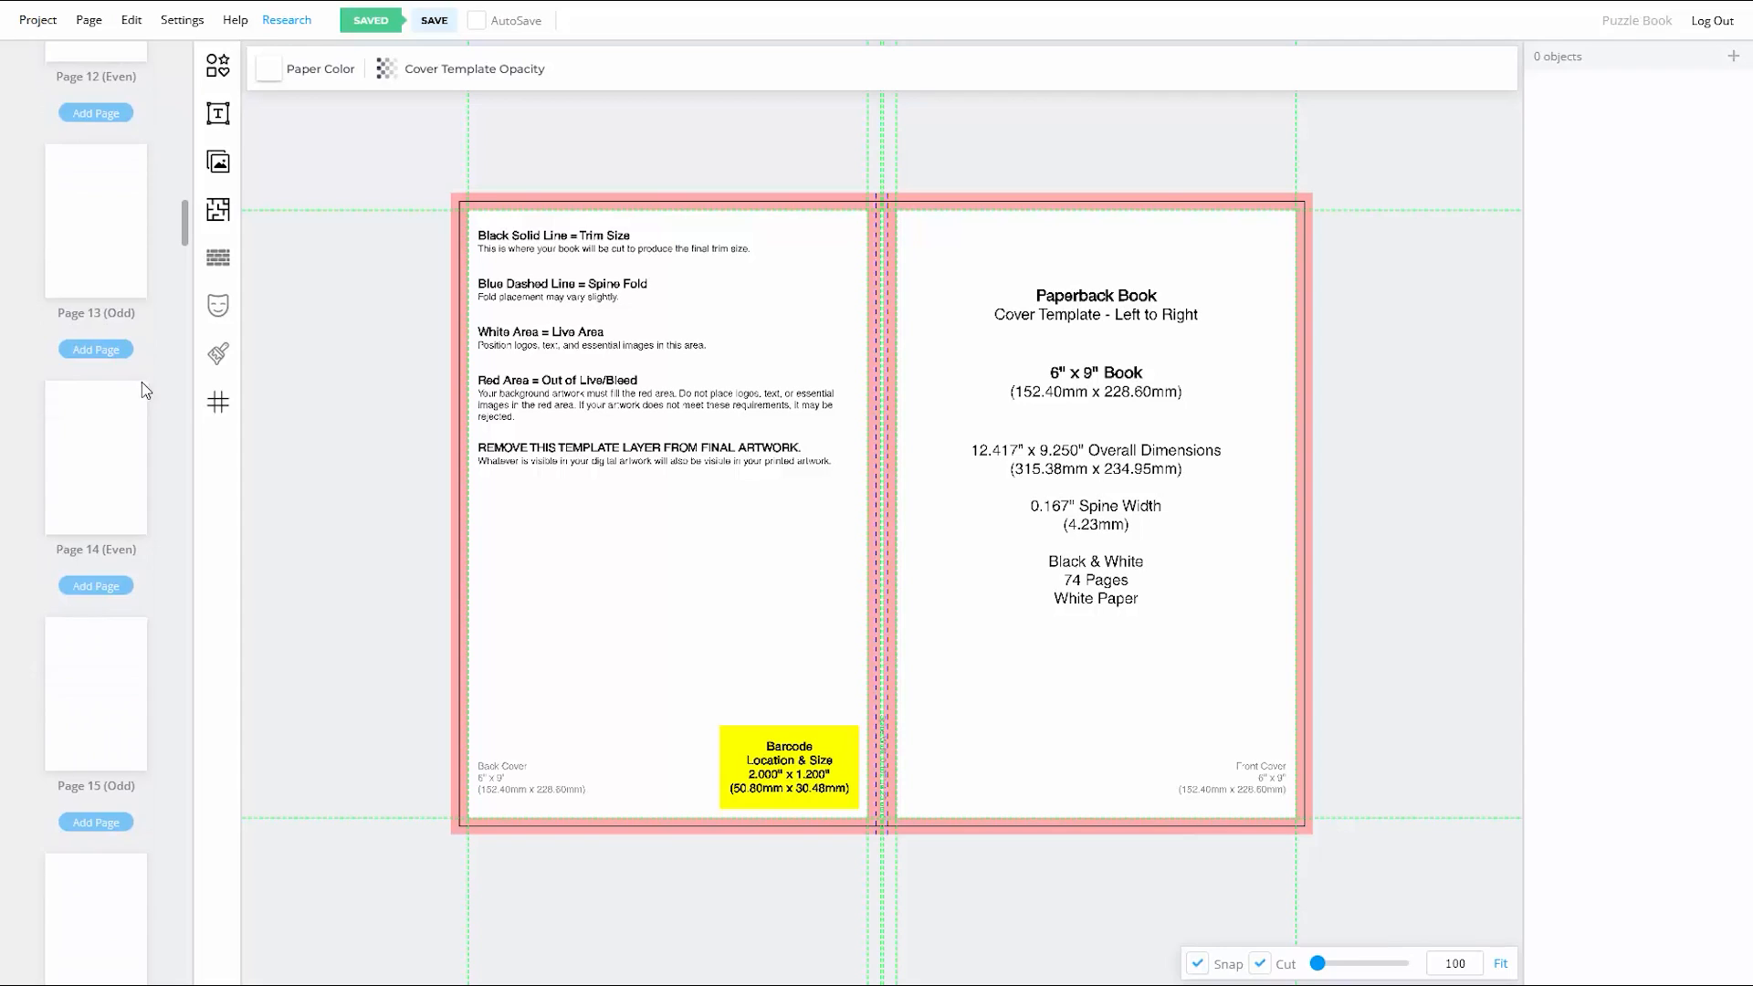
{"action": "scroll", "coordinate": [153, 334], "scroll_direction": "up", "scroll_amount": 3}
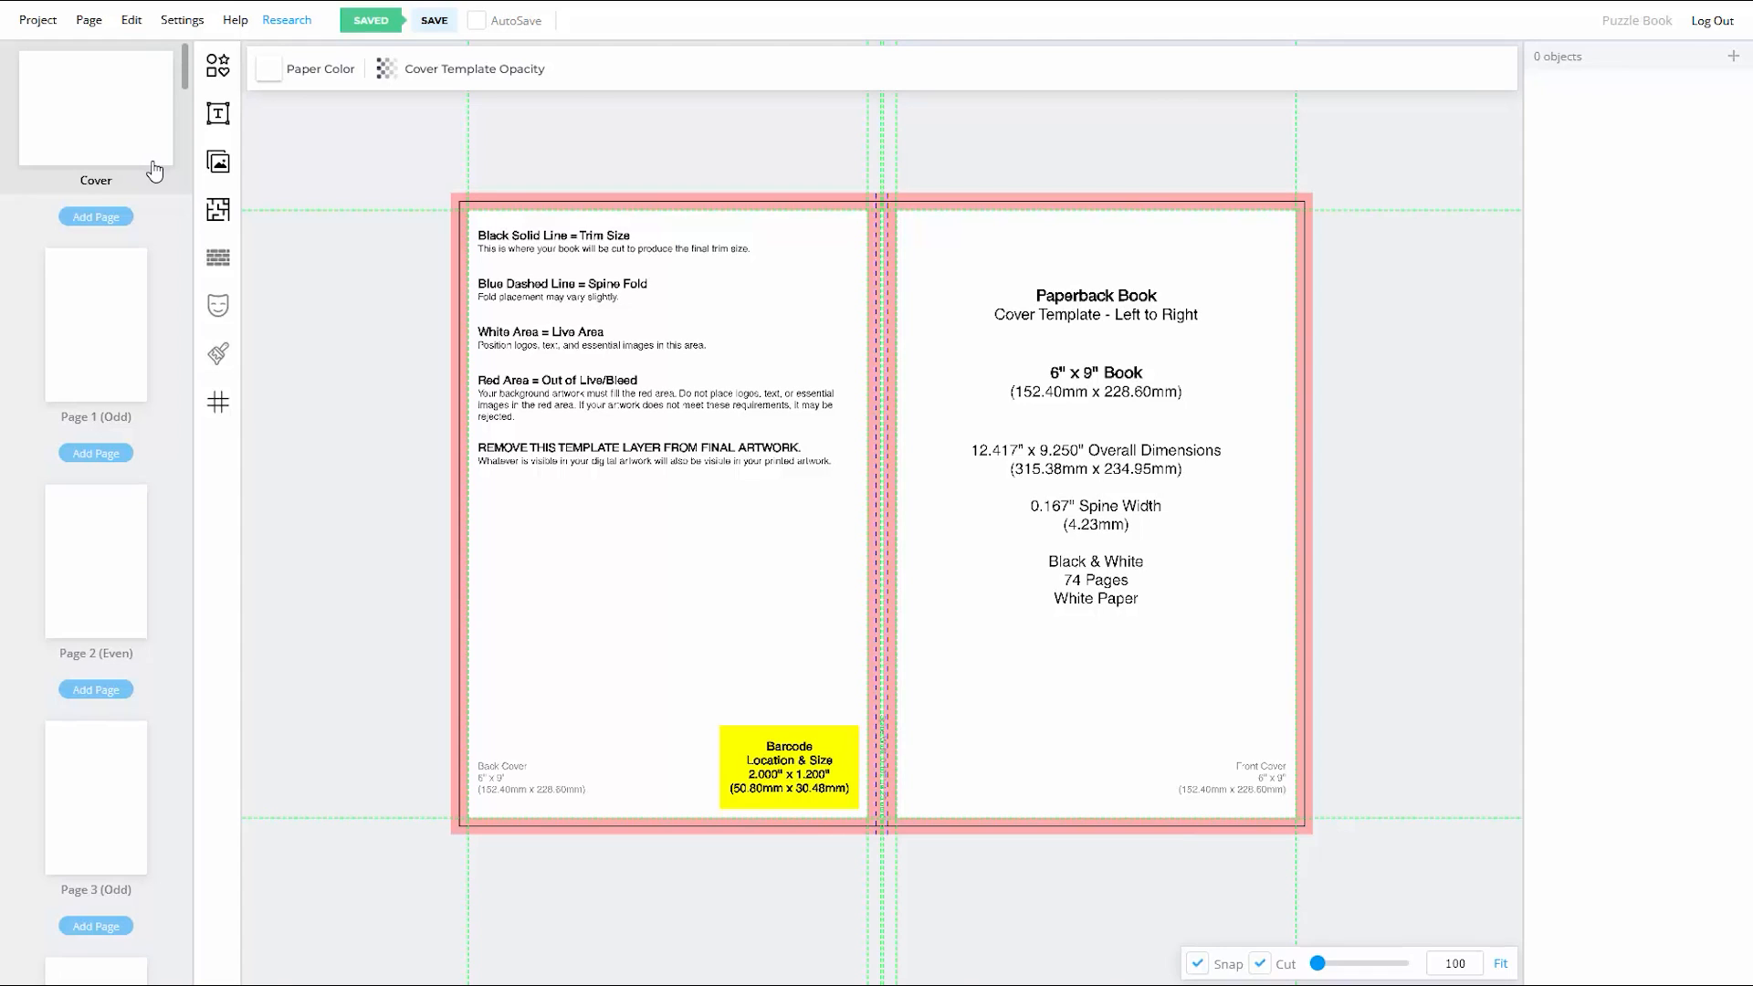
{"action": "left_click", "coordinate": [129, 364]}
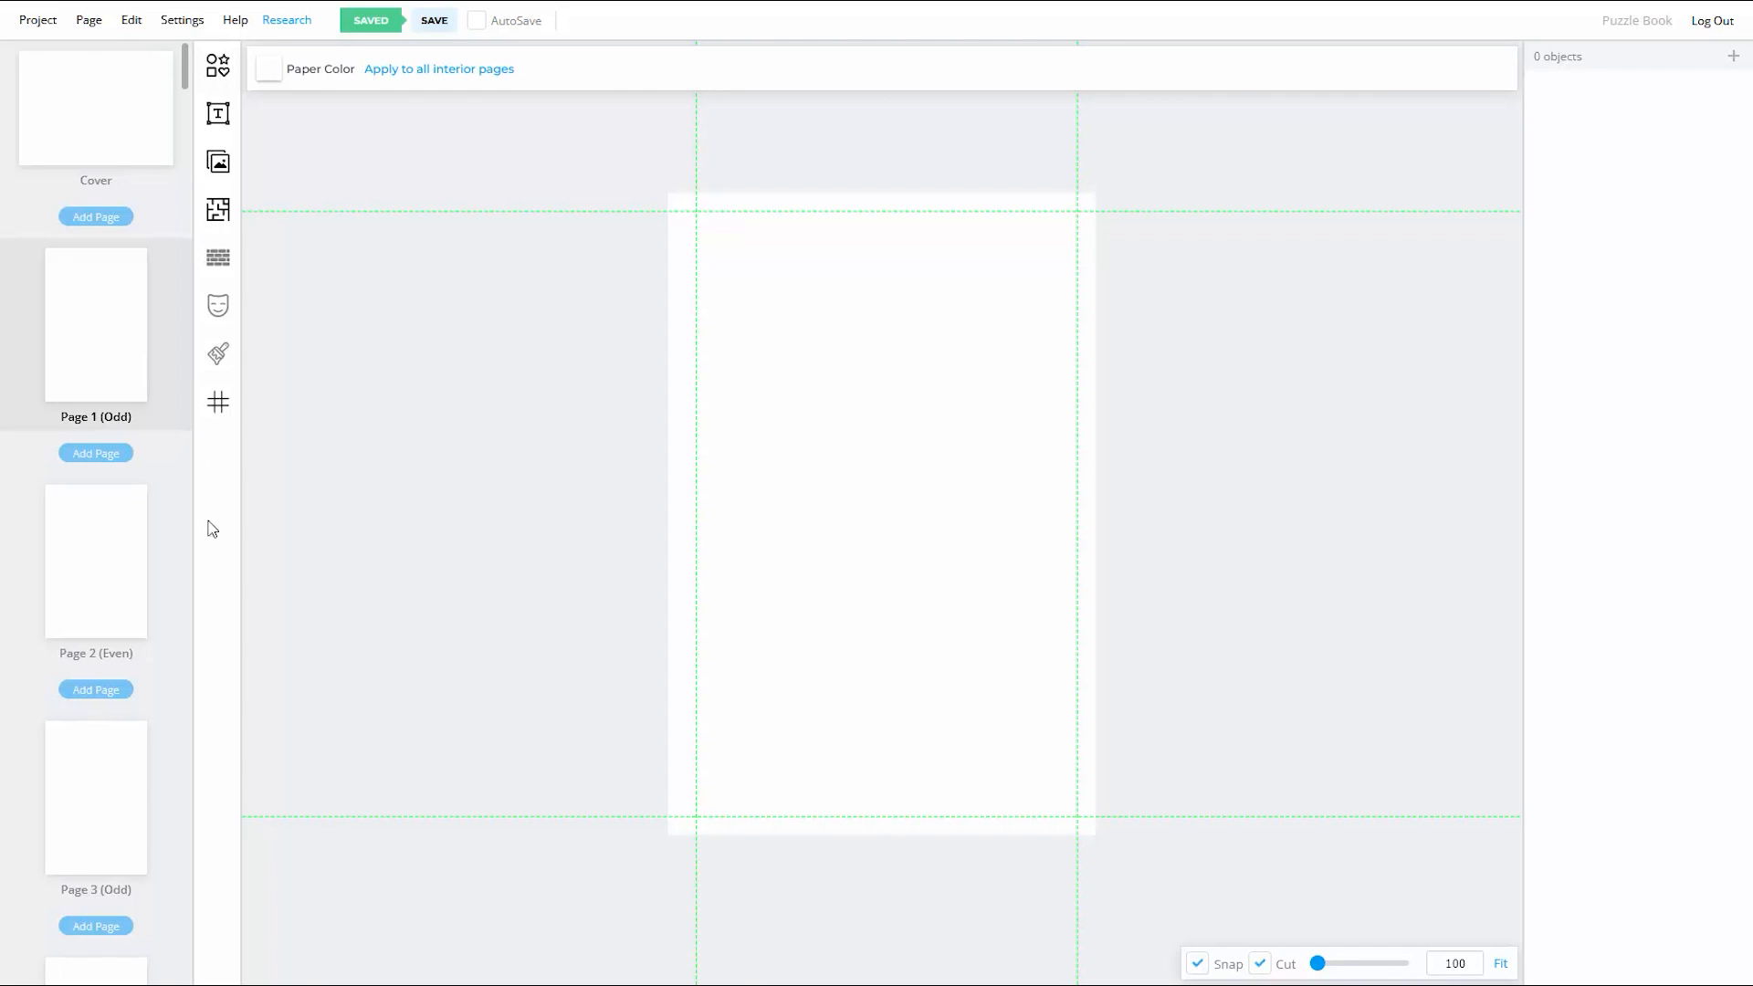
{"action": "left_click", "coordinate": [138, 618]}
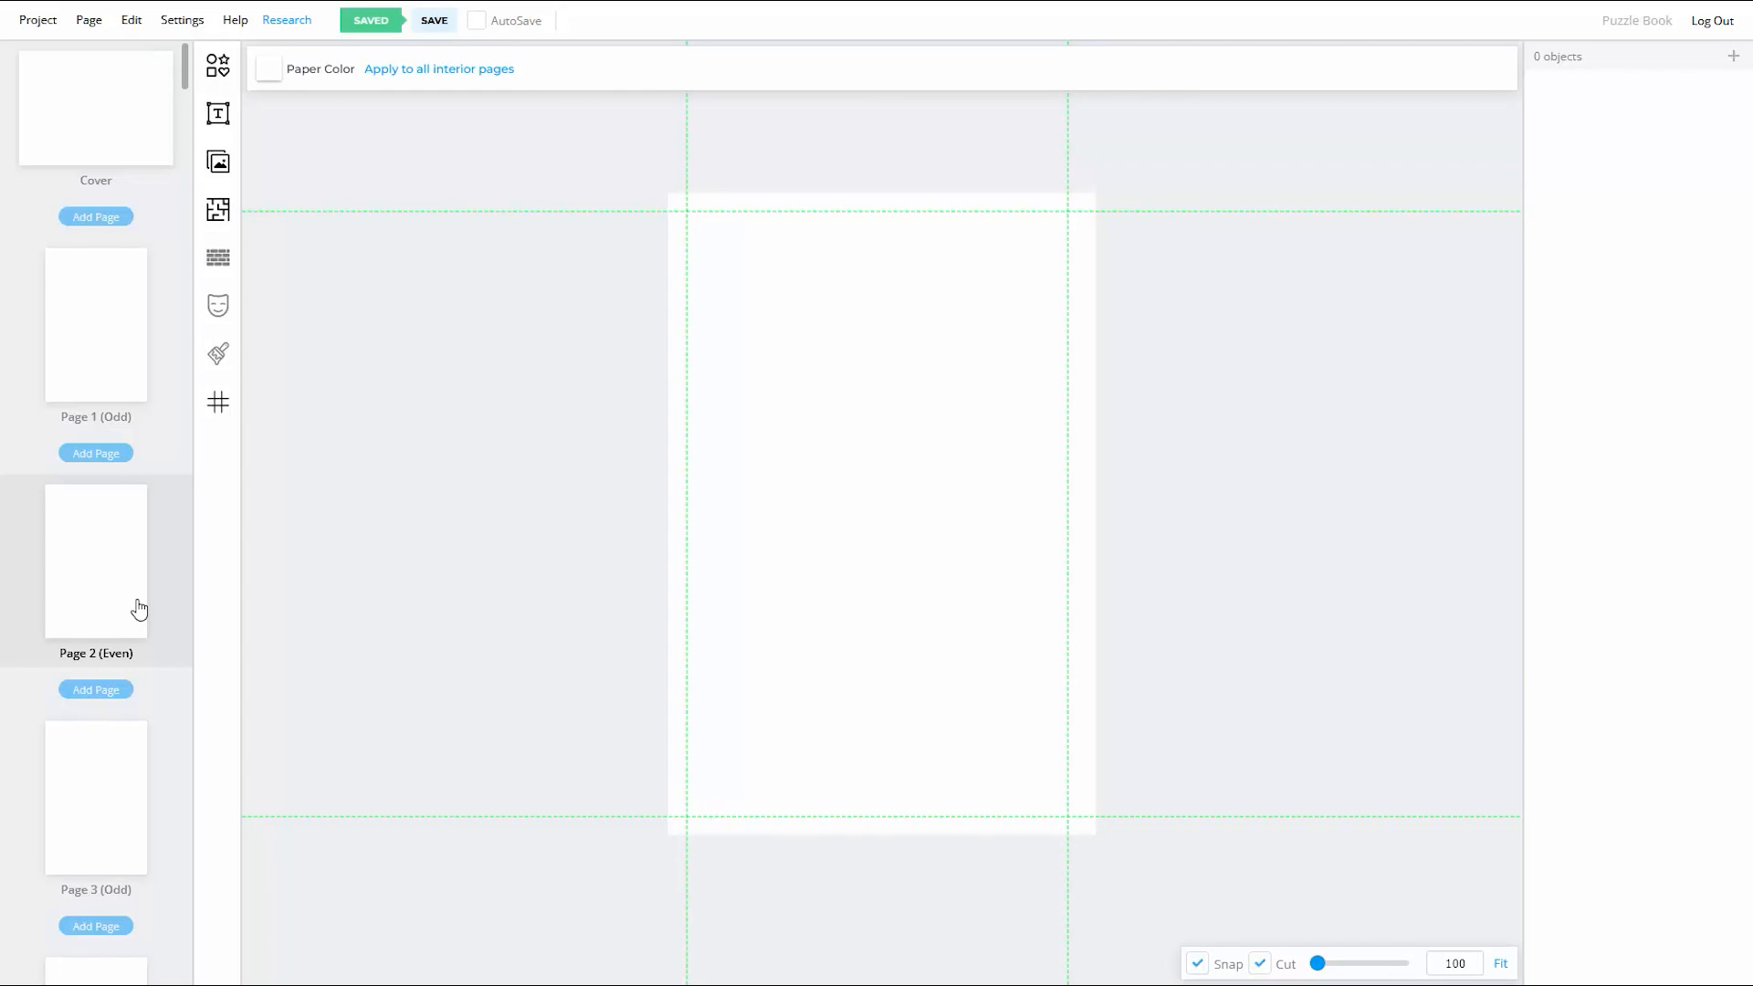
Step: Choose the WordsSearch template from the Pro Only interior templates and select page 3 to receive it
{"action": "left_click", "coordinate": [136, 844]}
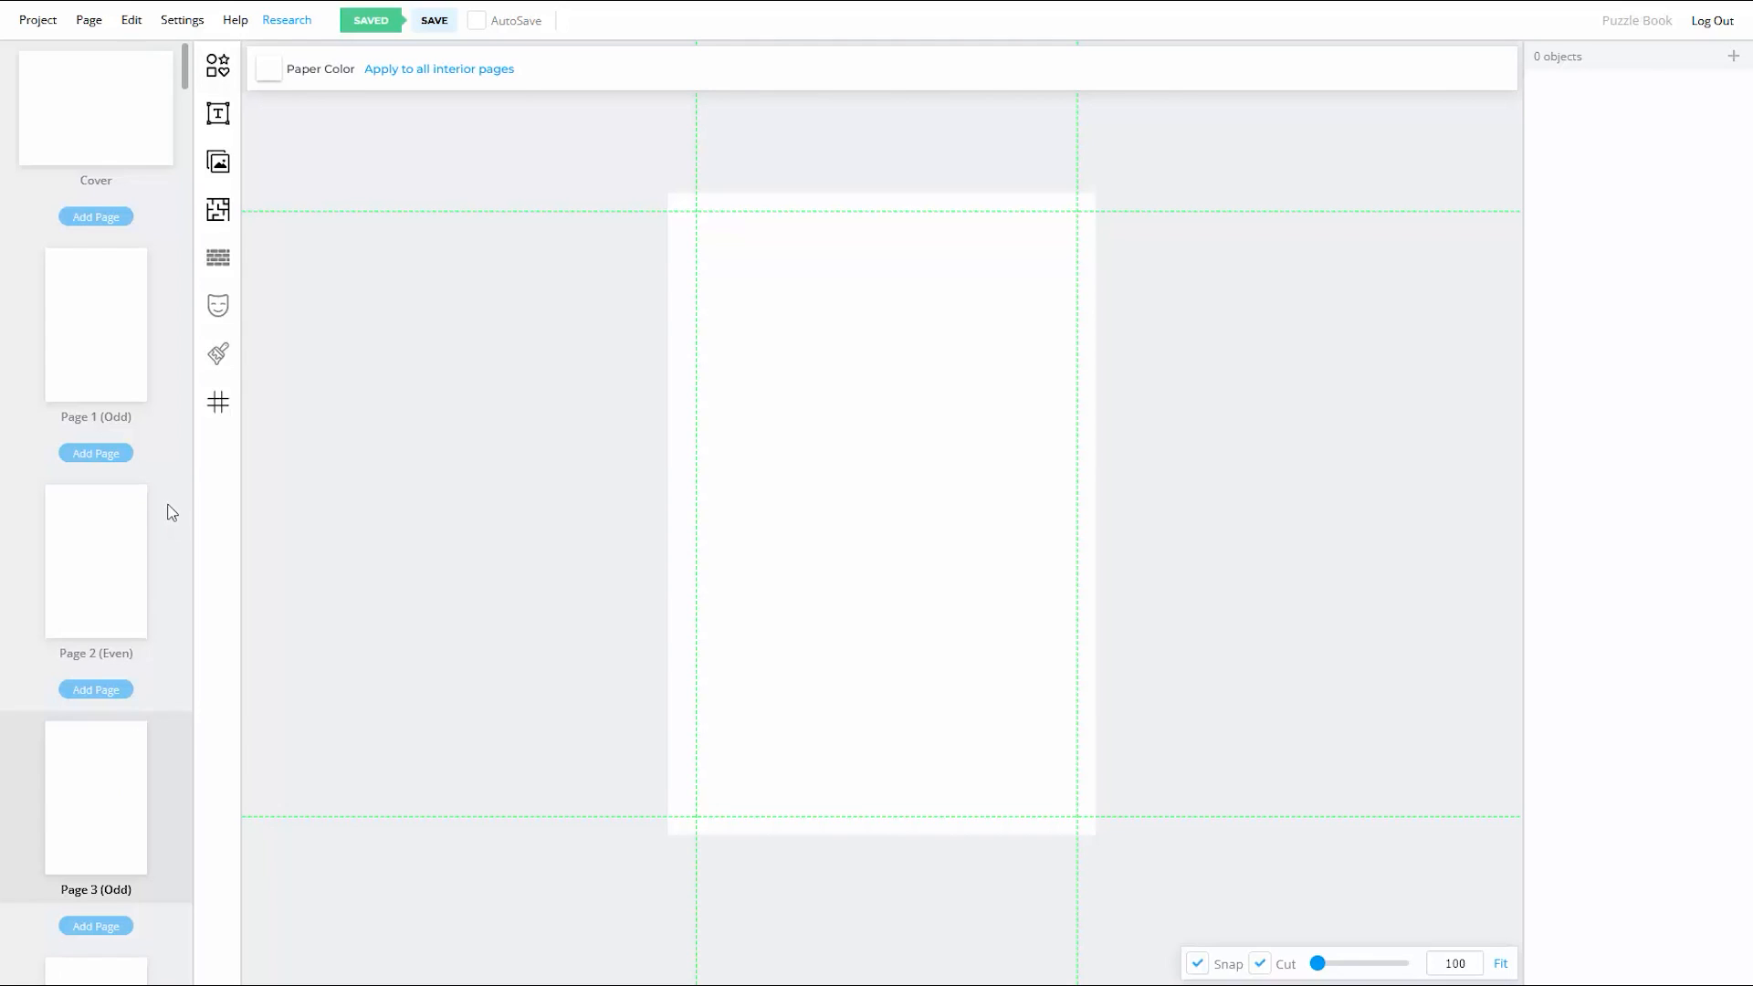
{"action": "left_click", "coordinate": [219, 211]}
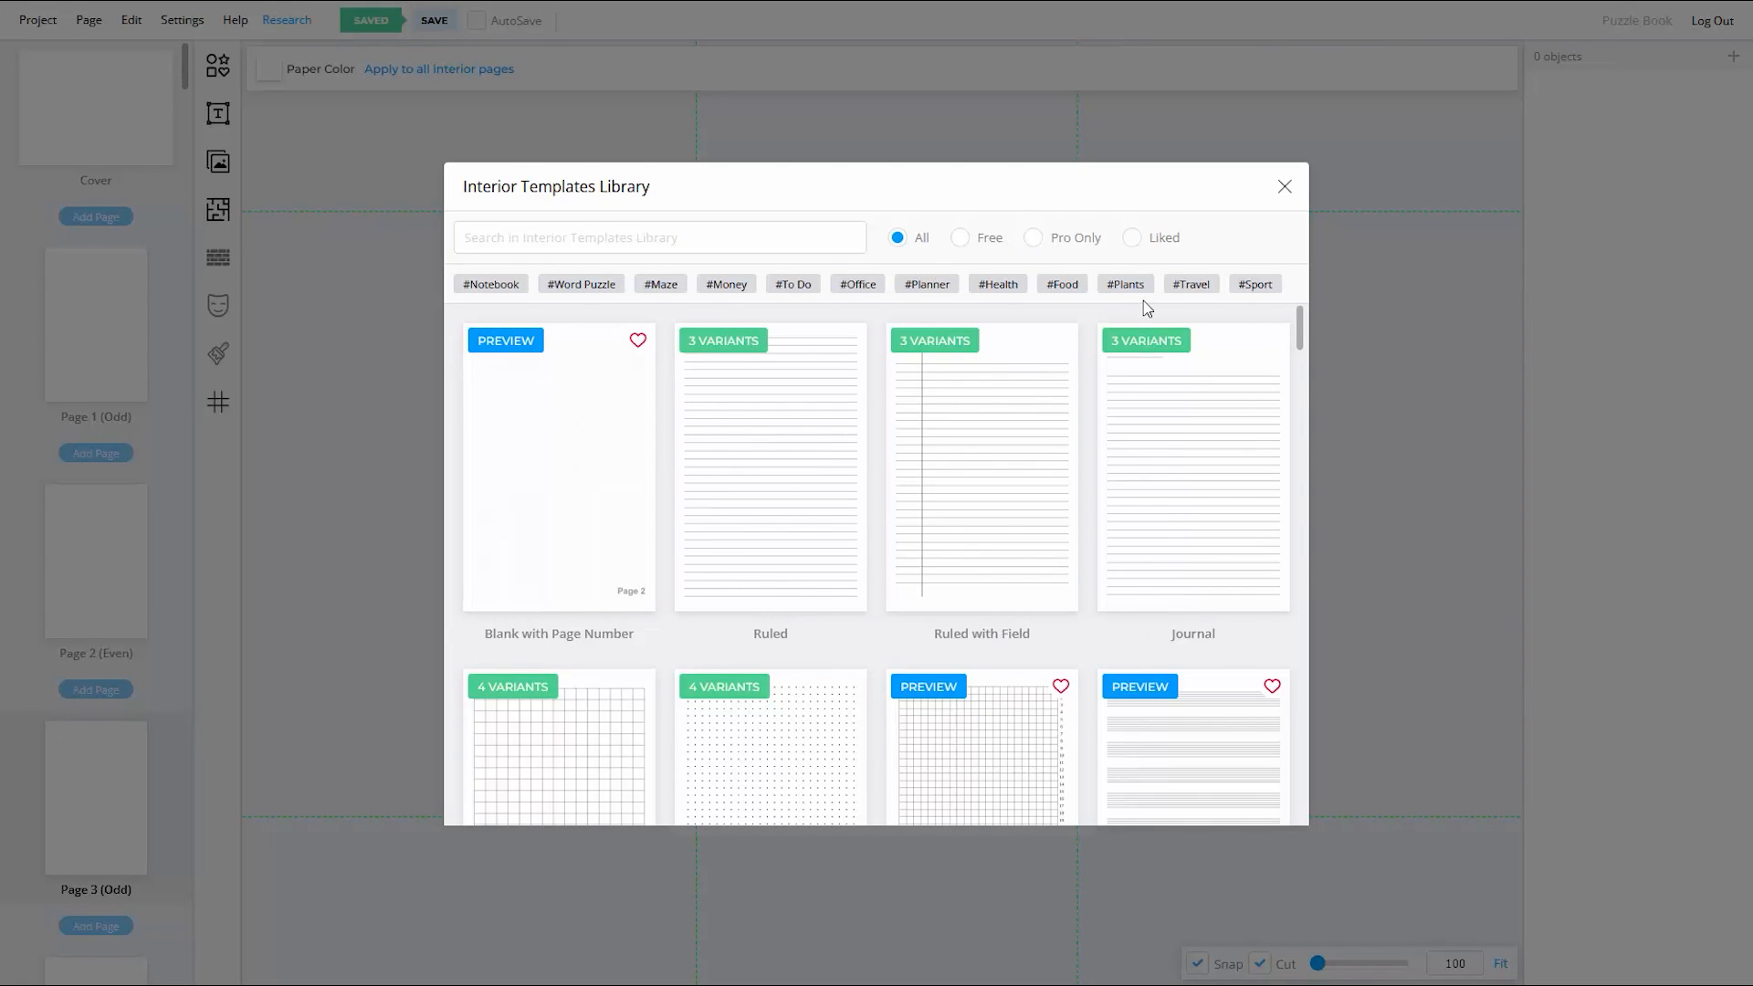
{"action": "left_click", "coordinate": [1033, 239]}
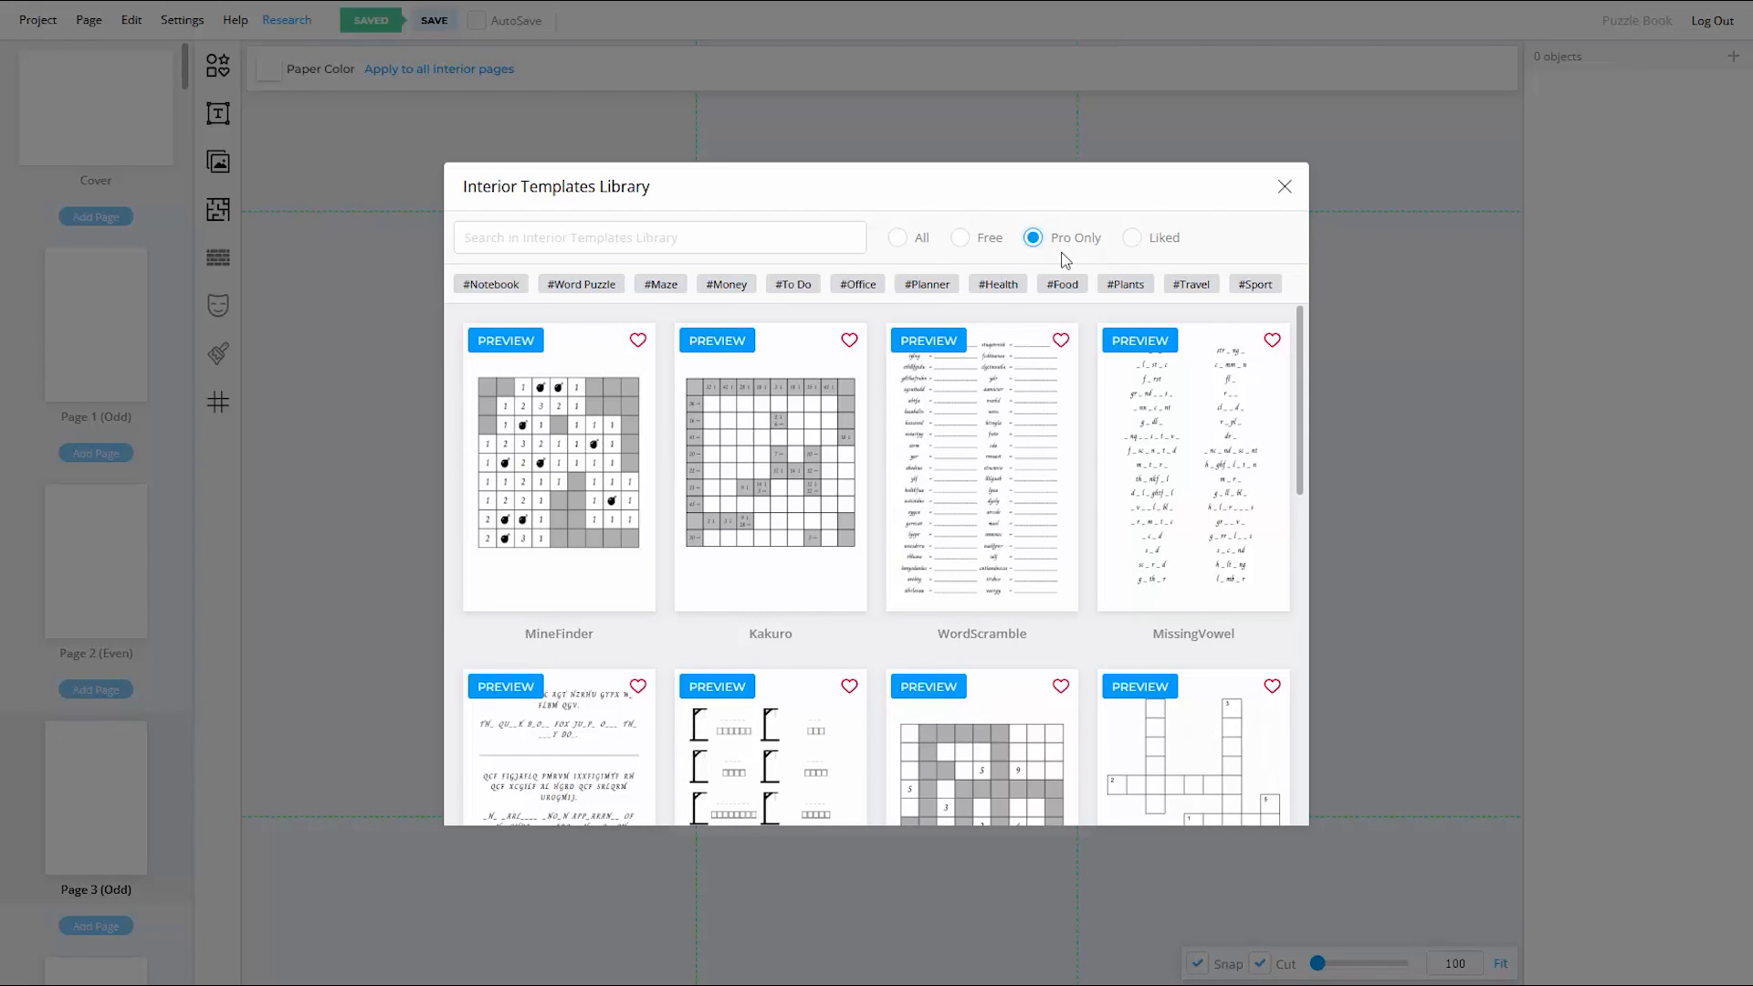
{"action": "scroll", "coordinate": [1232, 508], "scroll_direction": "down", "scroll_amount": 2}
{"action": "scroll", "coordinate": [1232, 508], "scroll_direction": "down", "scroll_amount": 5}
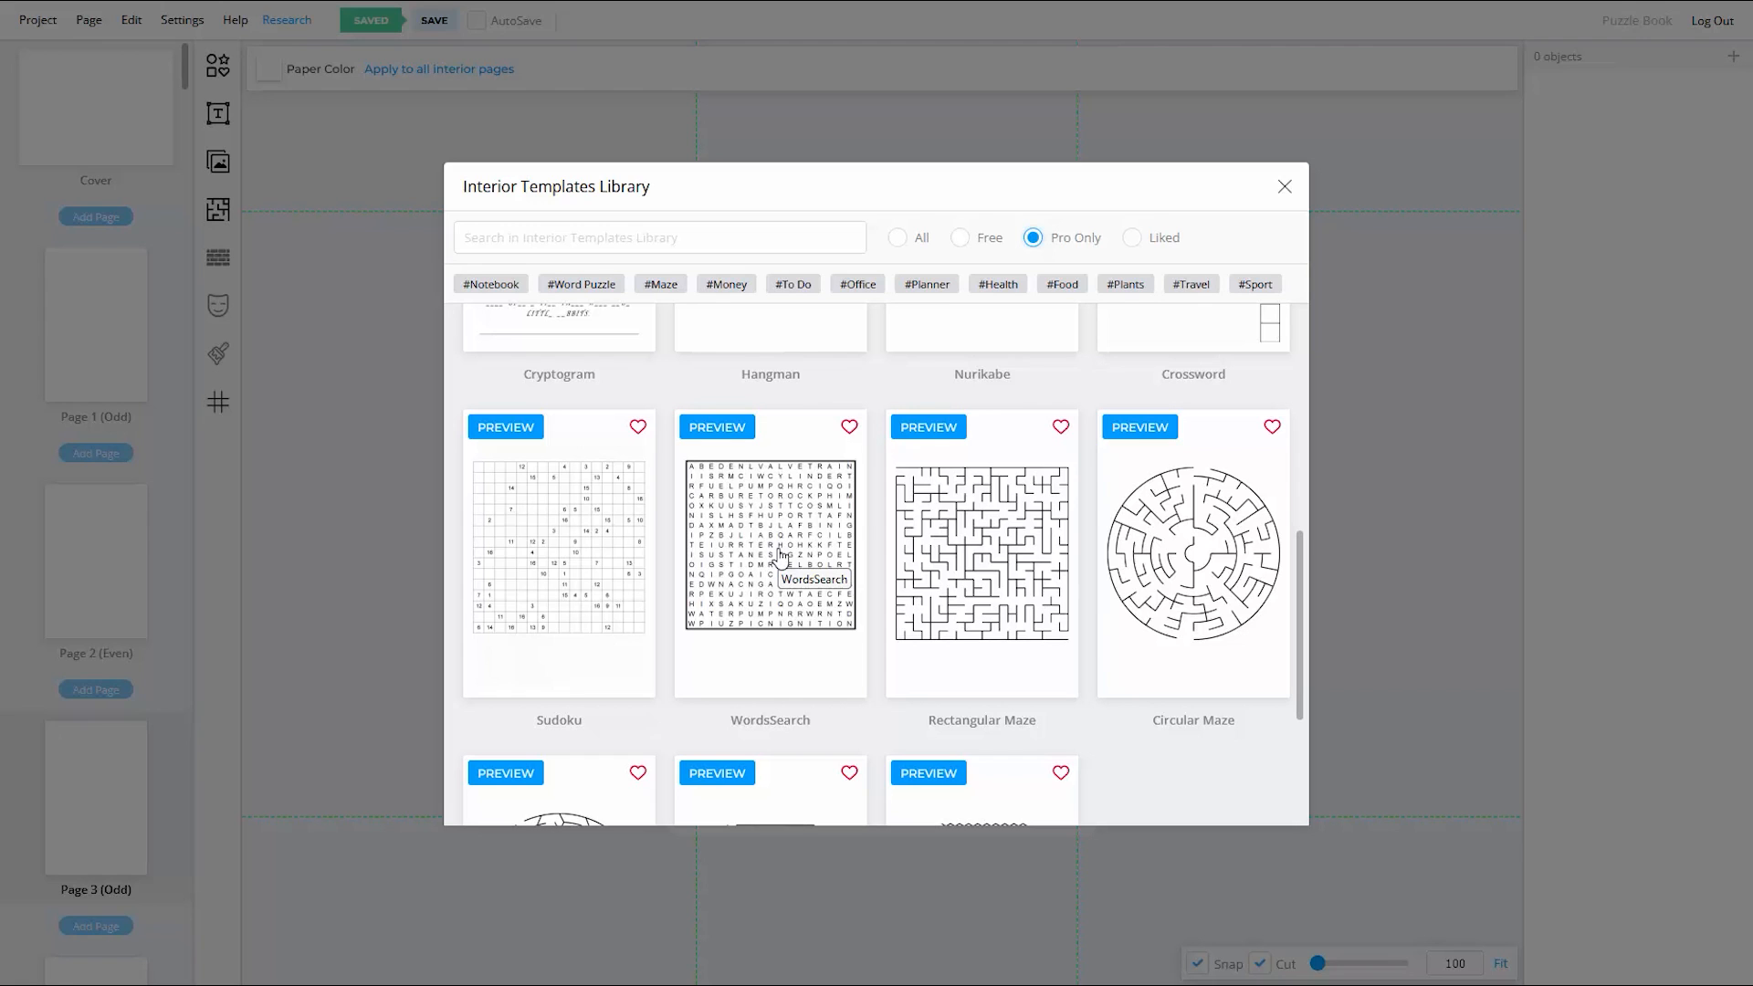
{"action": "left_click", "coordinate": [779, 555]}
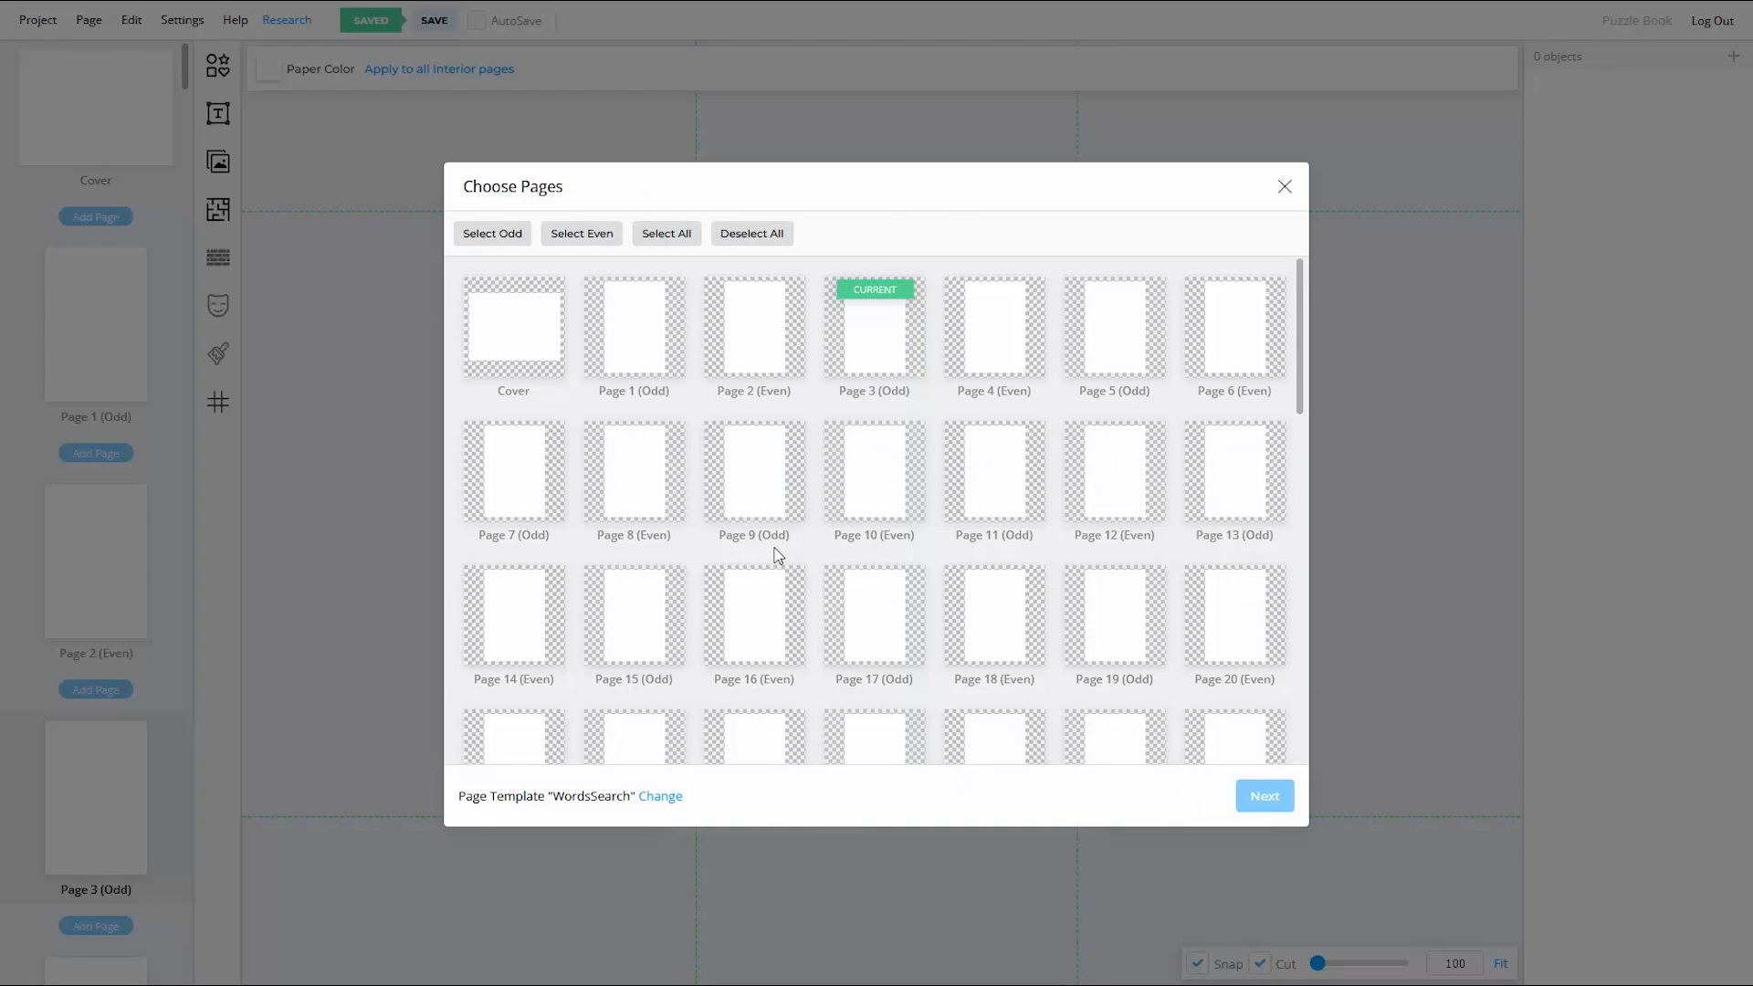
{"action": "left_click", "coordinate": [870, 340]}
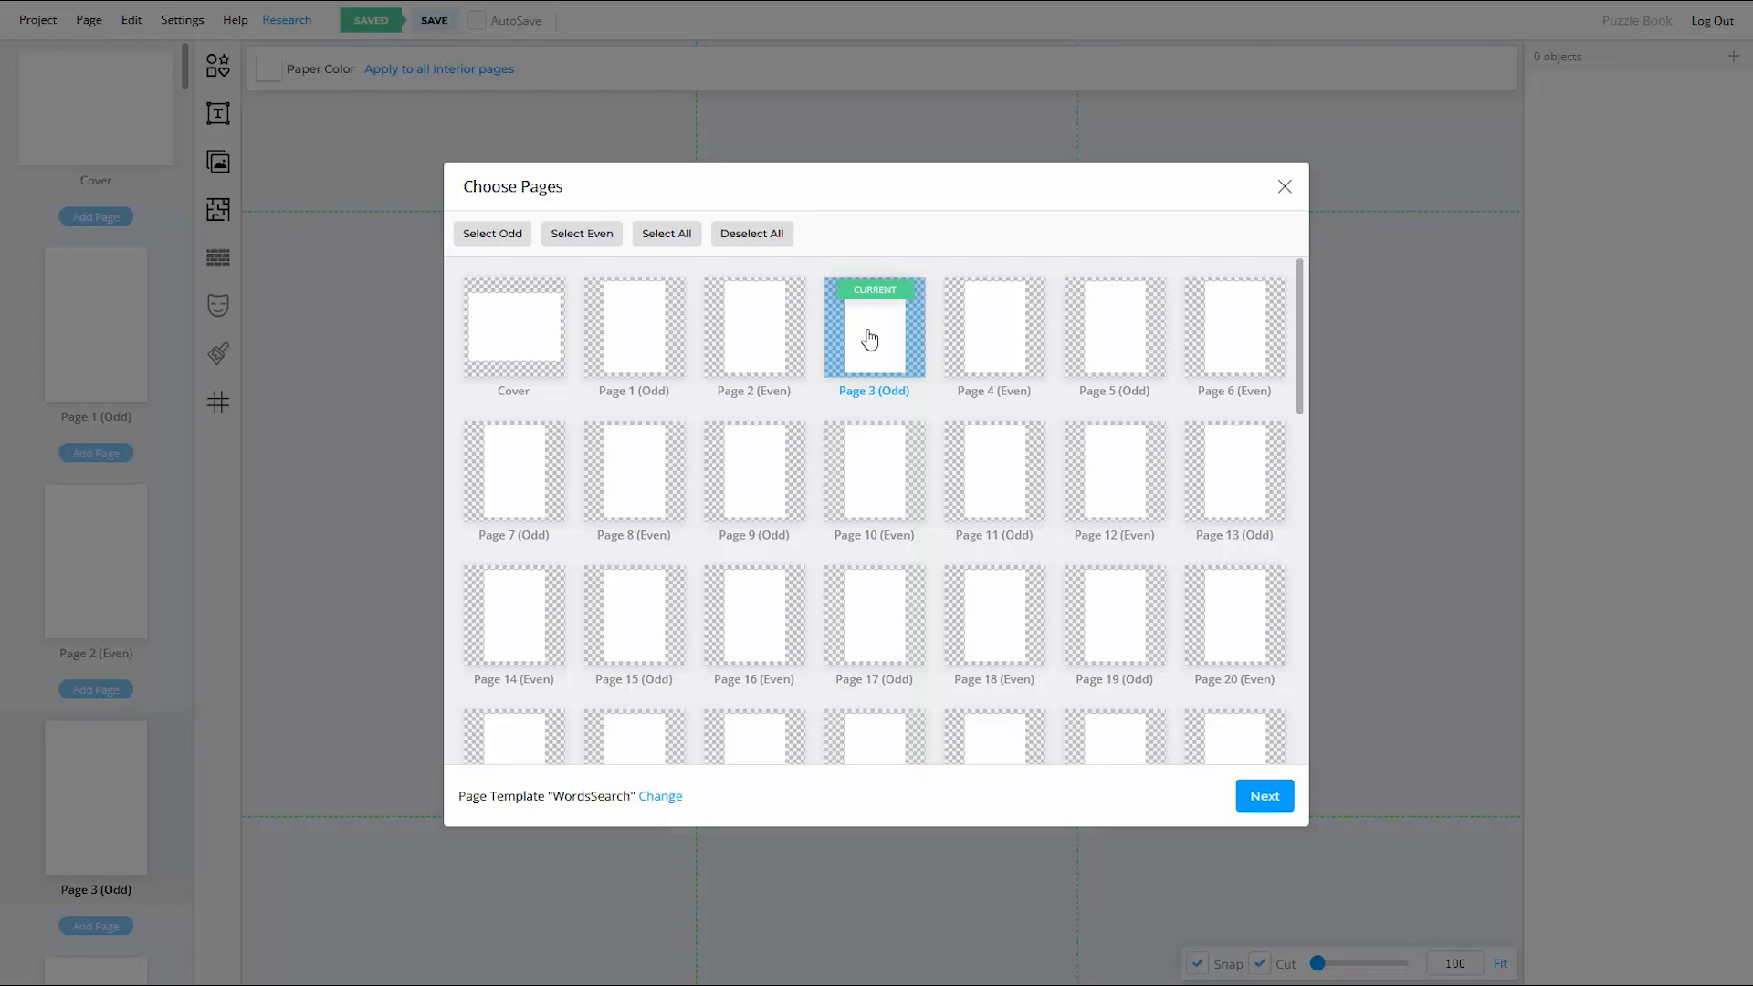
{"action": "left_click", "coordinate": [1258, 797]}
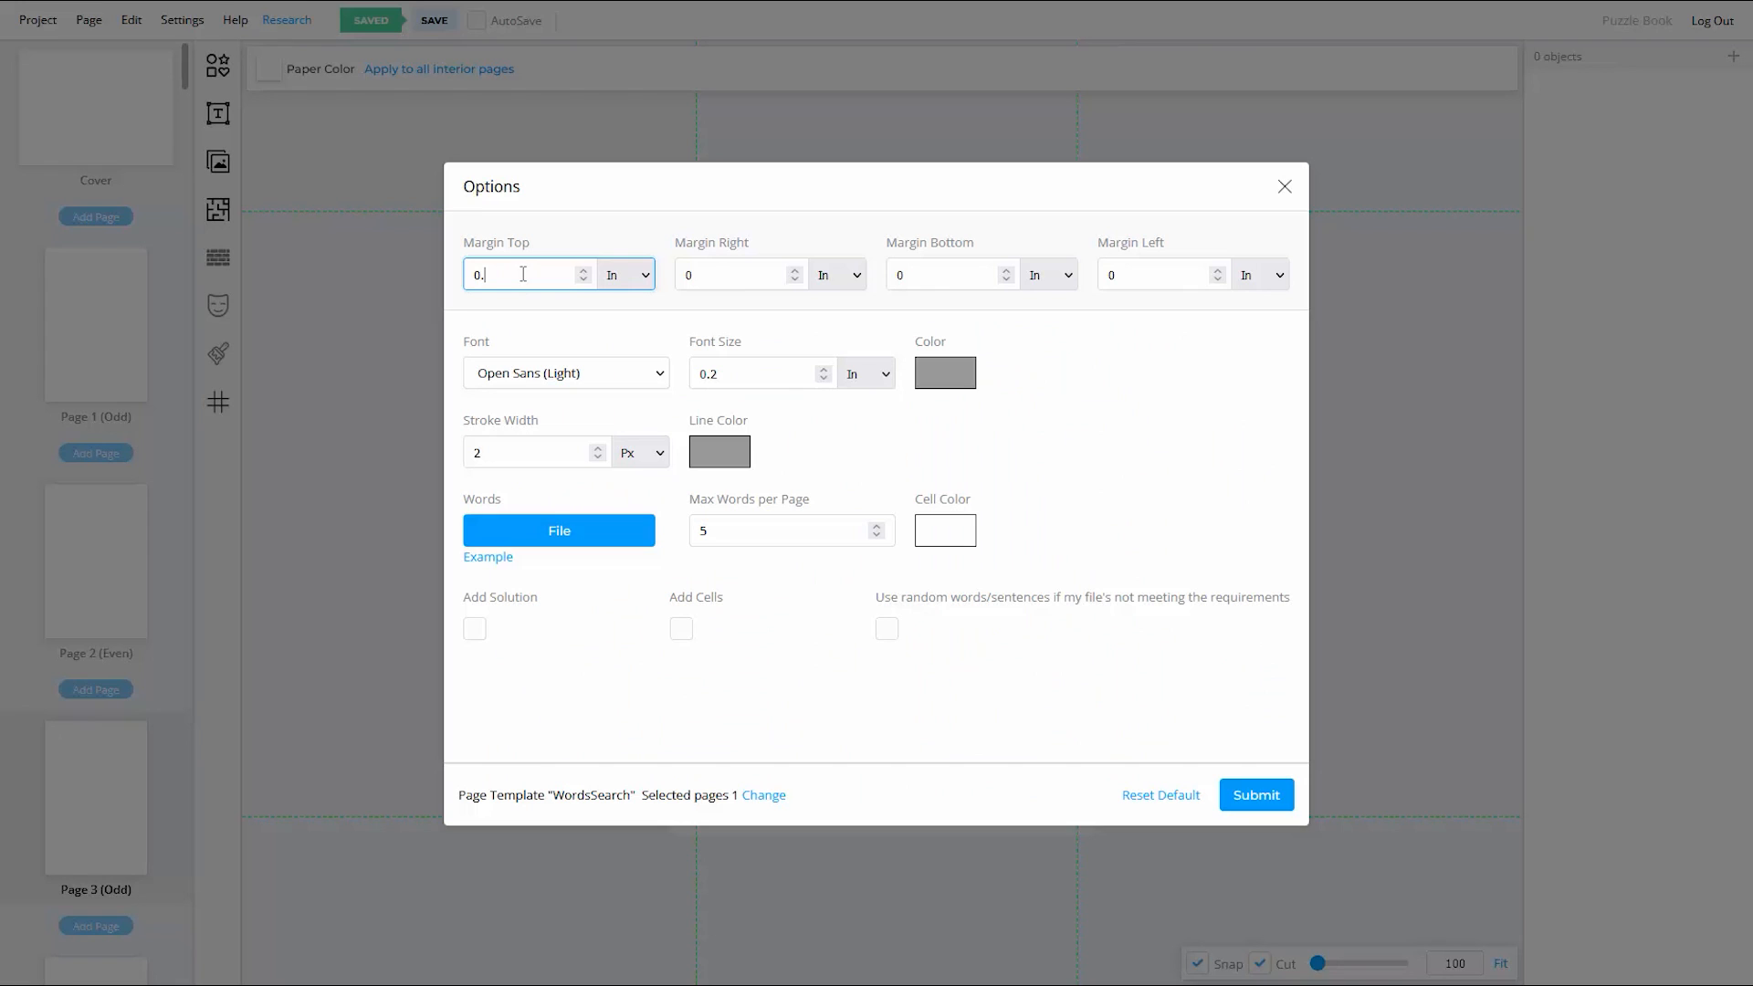
Step: Set the WordsSearch template's top, right, bottom and left margins to 0.25 in
{"action": "type", "text": ".25"}
{"action": "left_click", "coordinate": [722, 277]}
{"action": "type", "text": ".25"}
{"action": "left_click", "coordinate": [924, 275]}
{"action": "type", "text": ".25"}
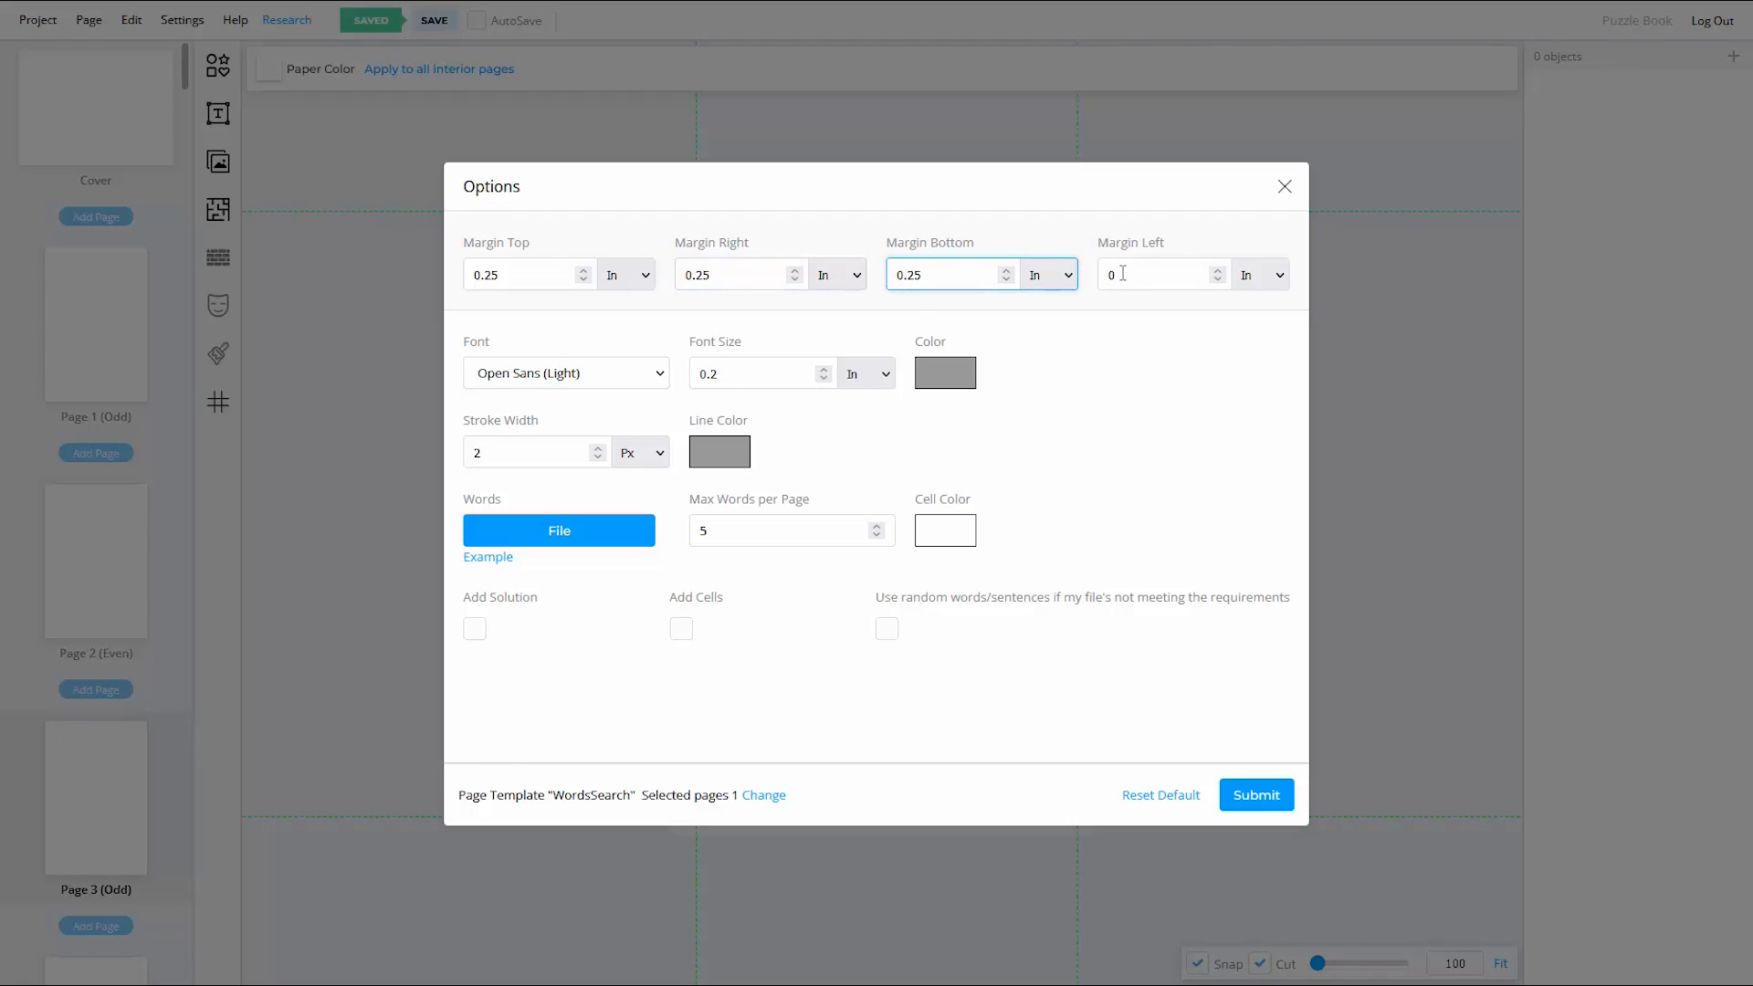
{"action": "left_click", "coordinate": [1139, 274]}
{"action": "type", "text": ".25"}
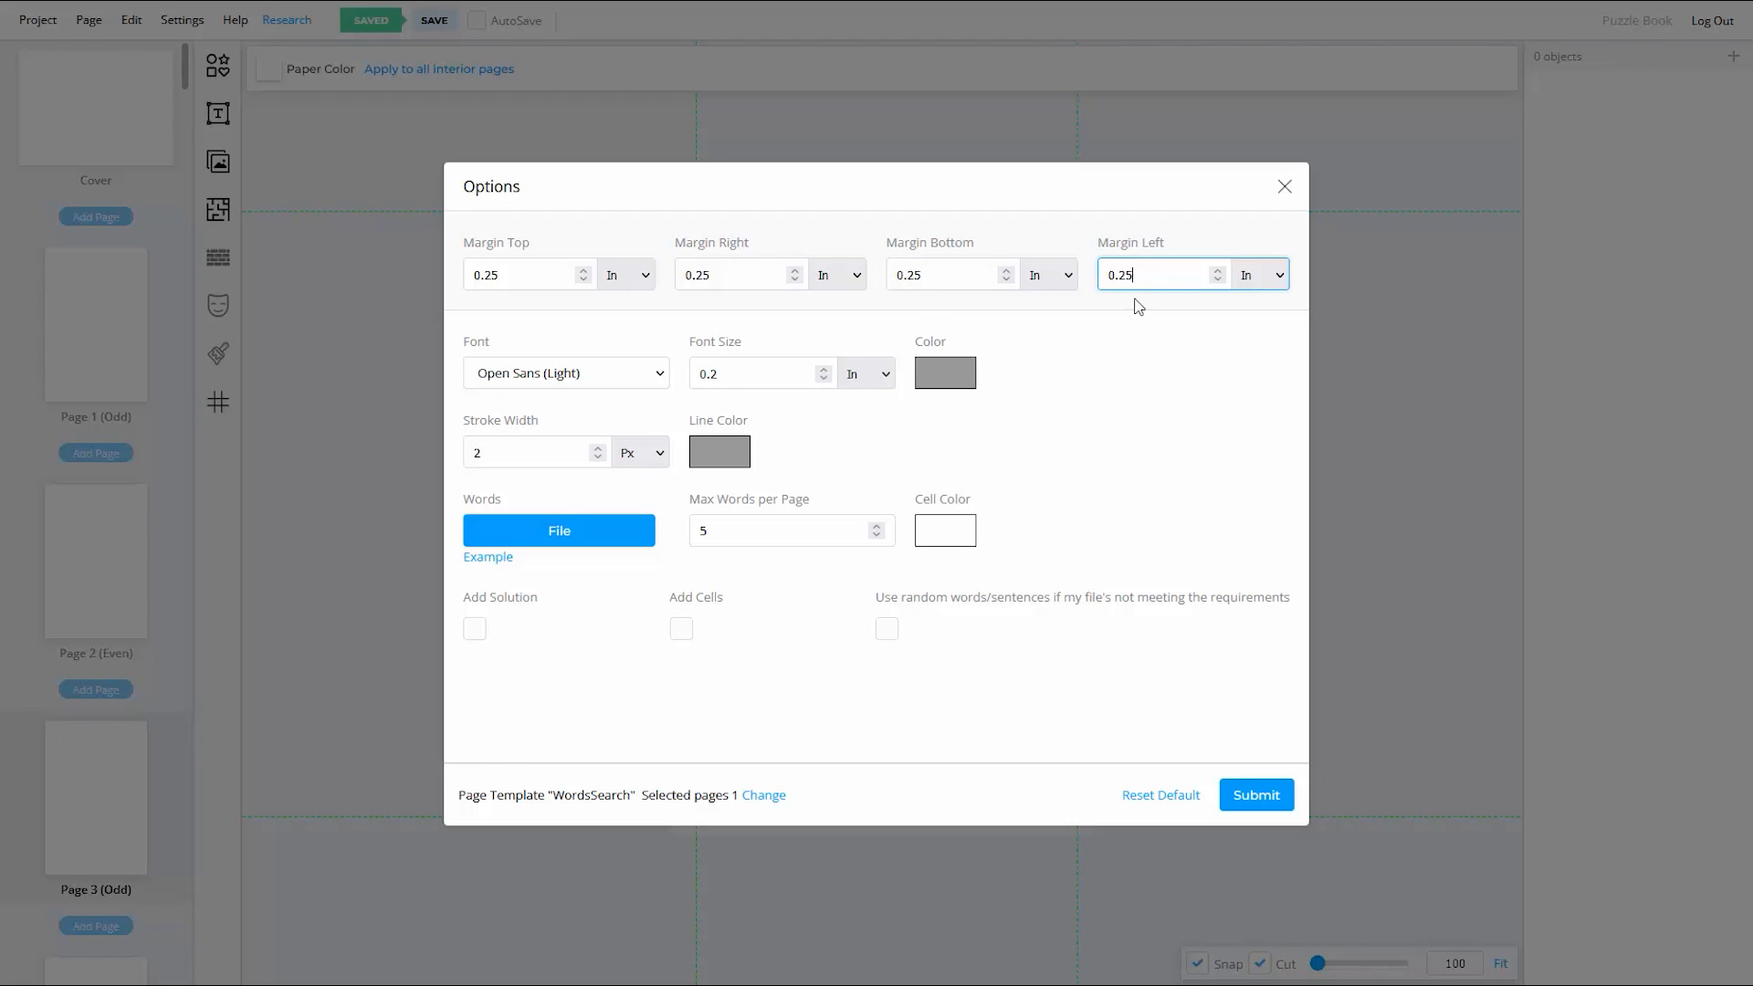
{"action": "left_click", "coordinate": [1162, 365]}
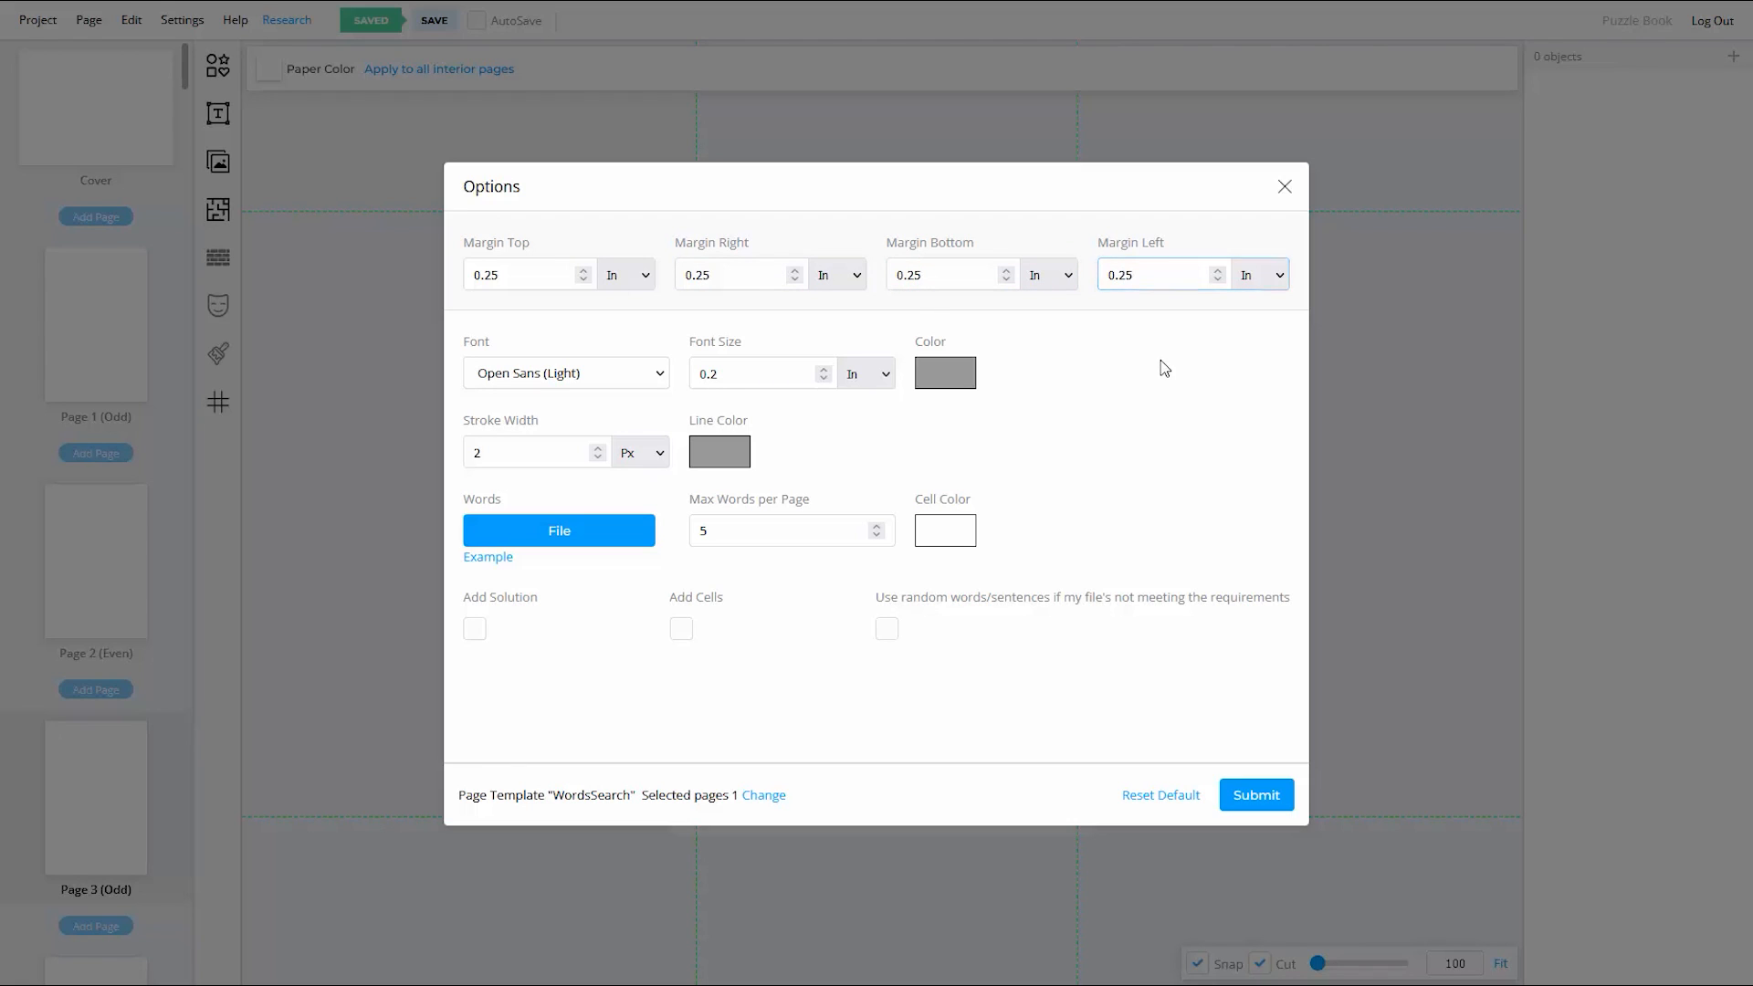
Step: Check the available fonts for the word search and set its text color to black (000000)
{"action": "left_click", "coordinate": [659, 375]}
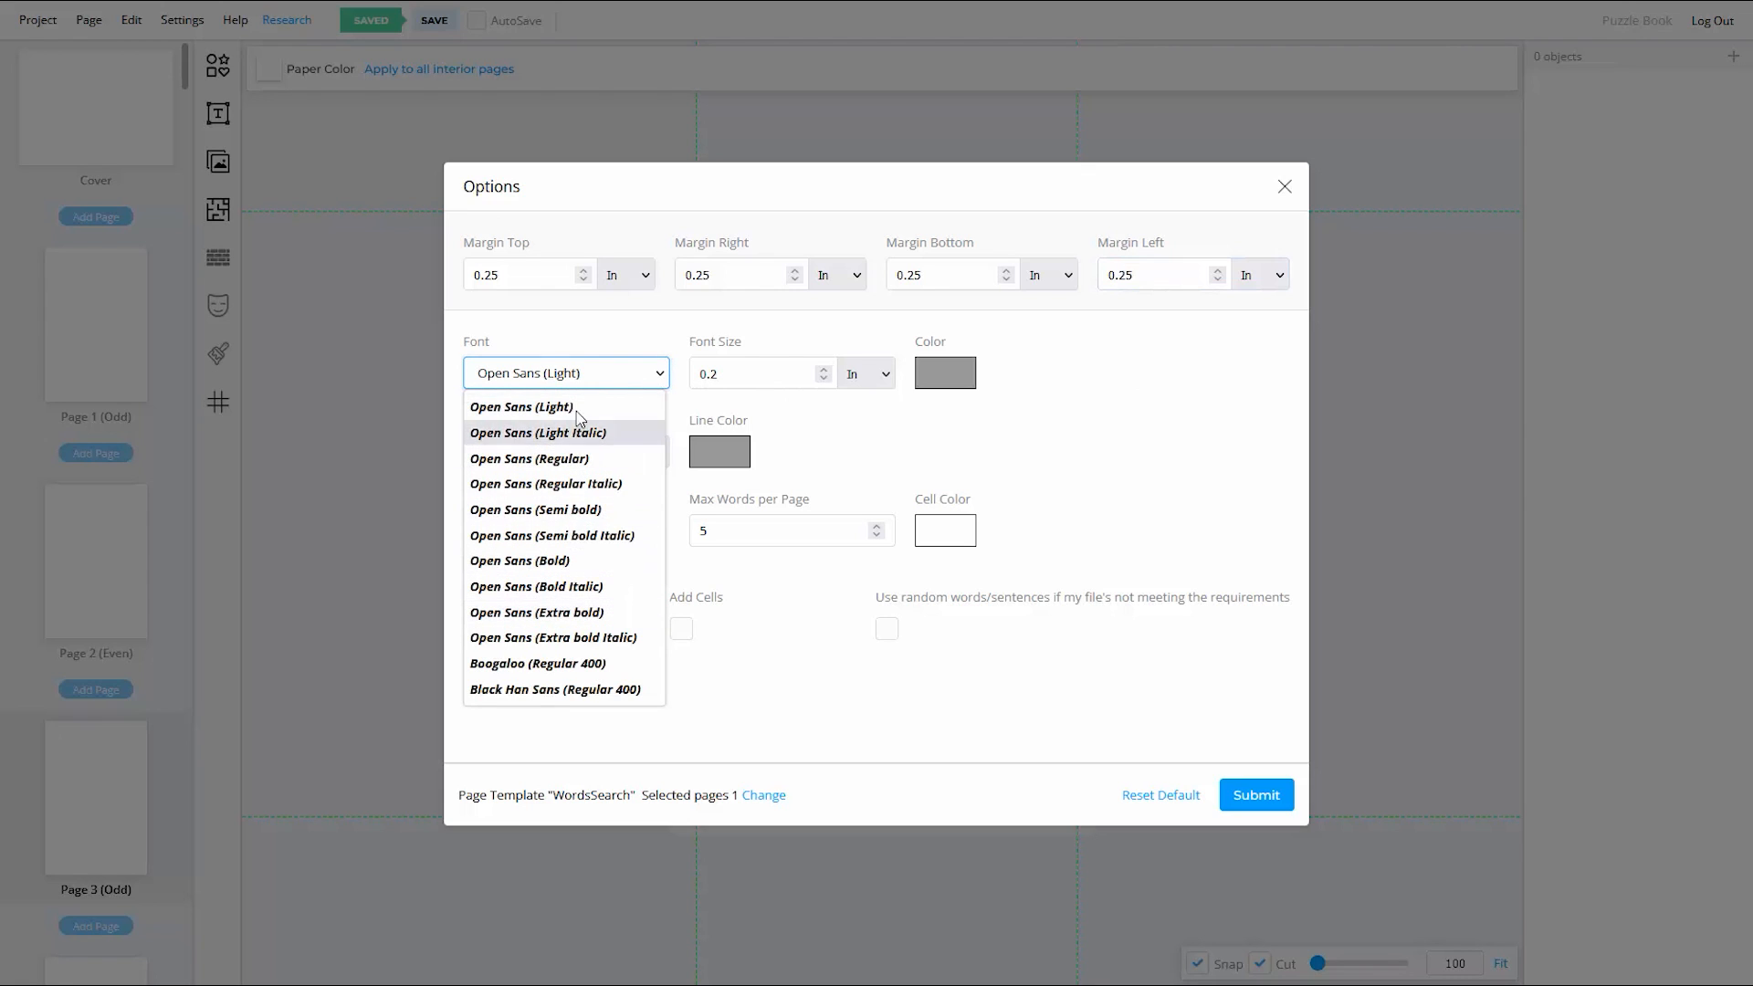
{"action": "left_click", "coordinate": [1013, 436]}
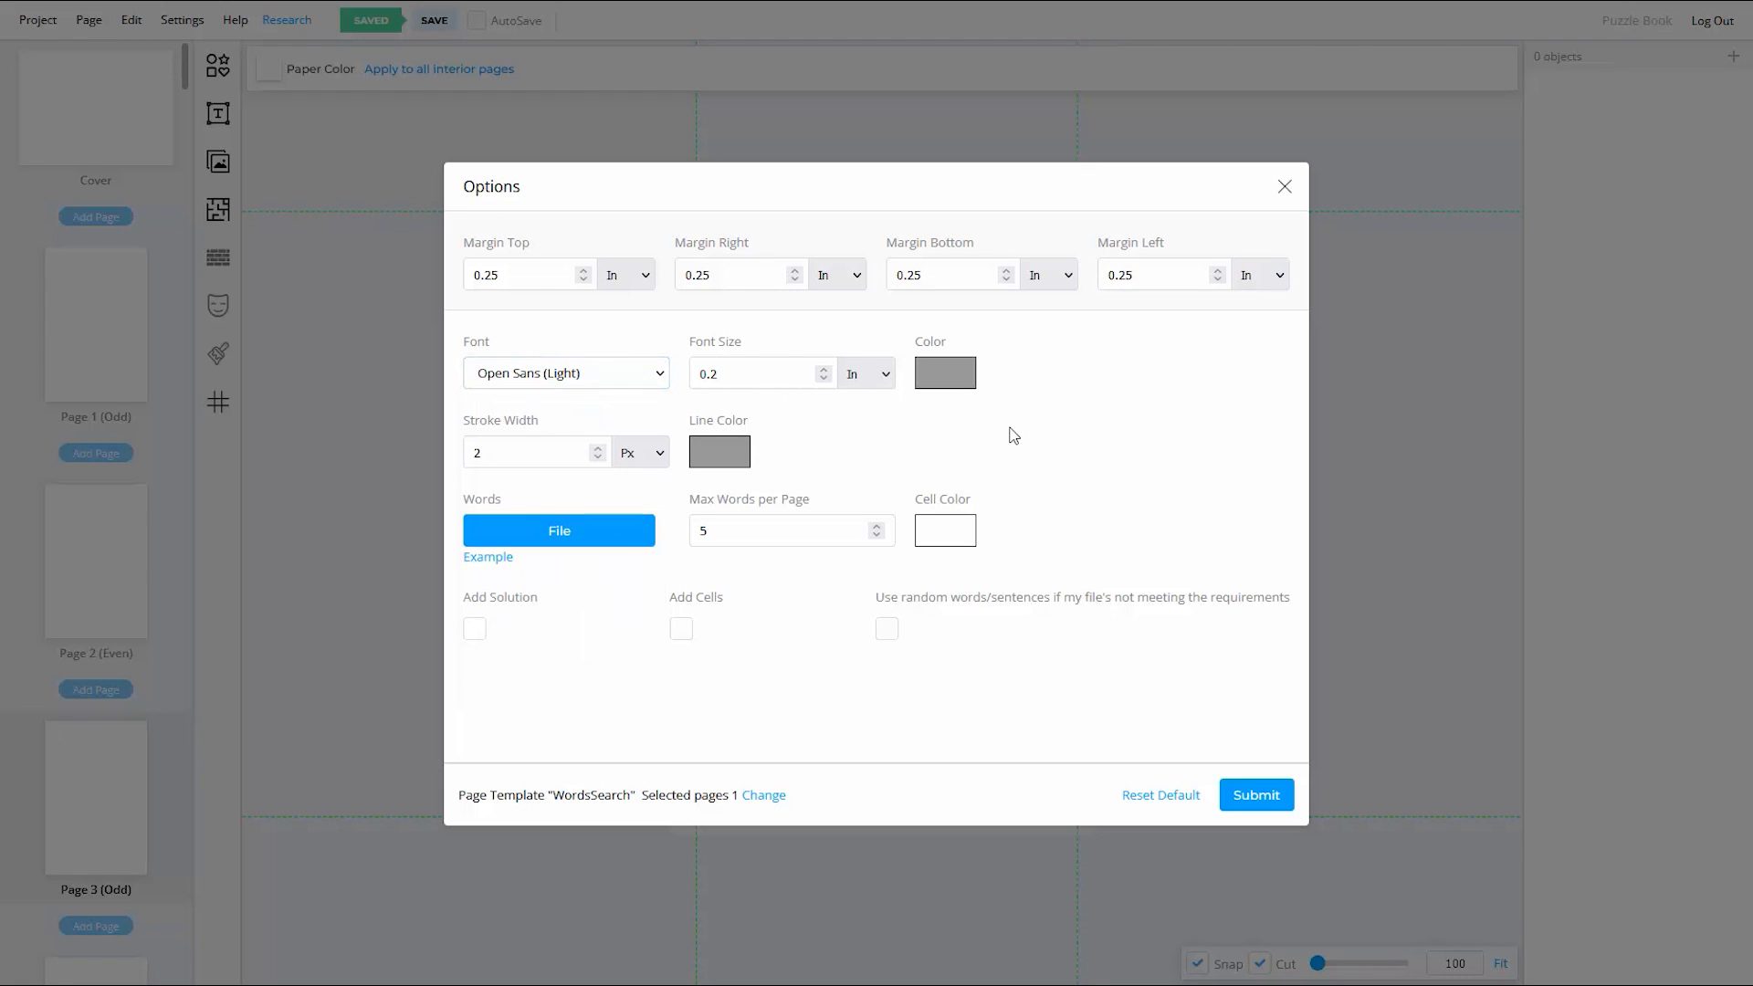
{"action": "left_click", "coordinate": [946, 378]}
{"action": "left_click", "coordinate": [978, 449]}
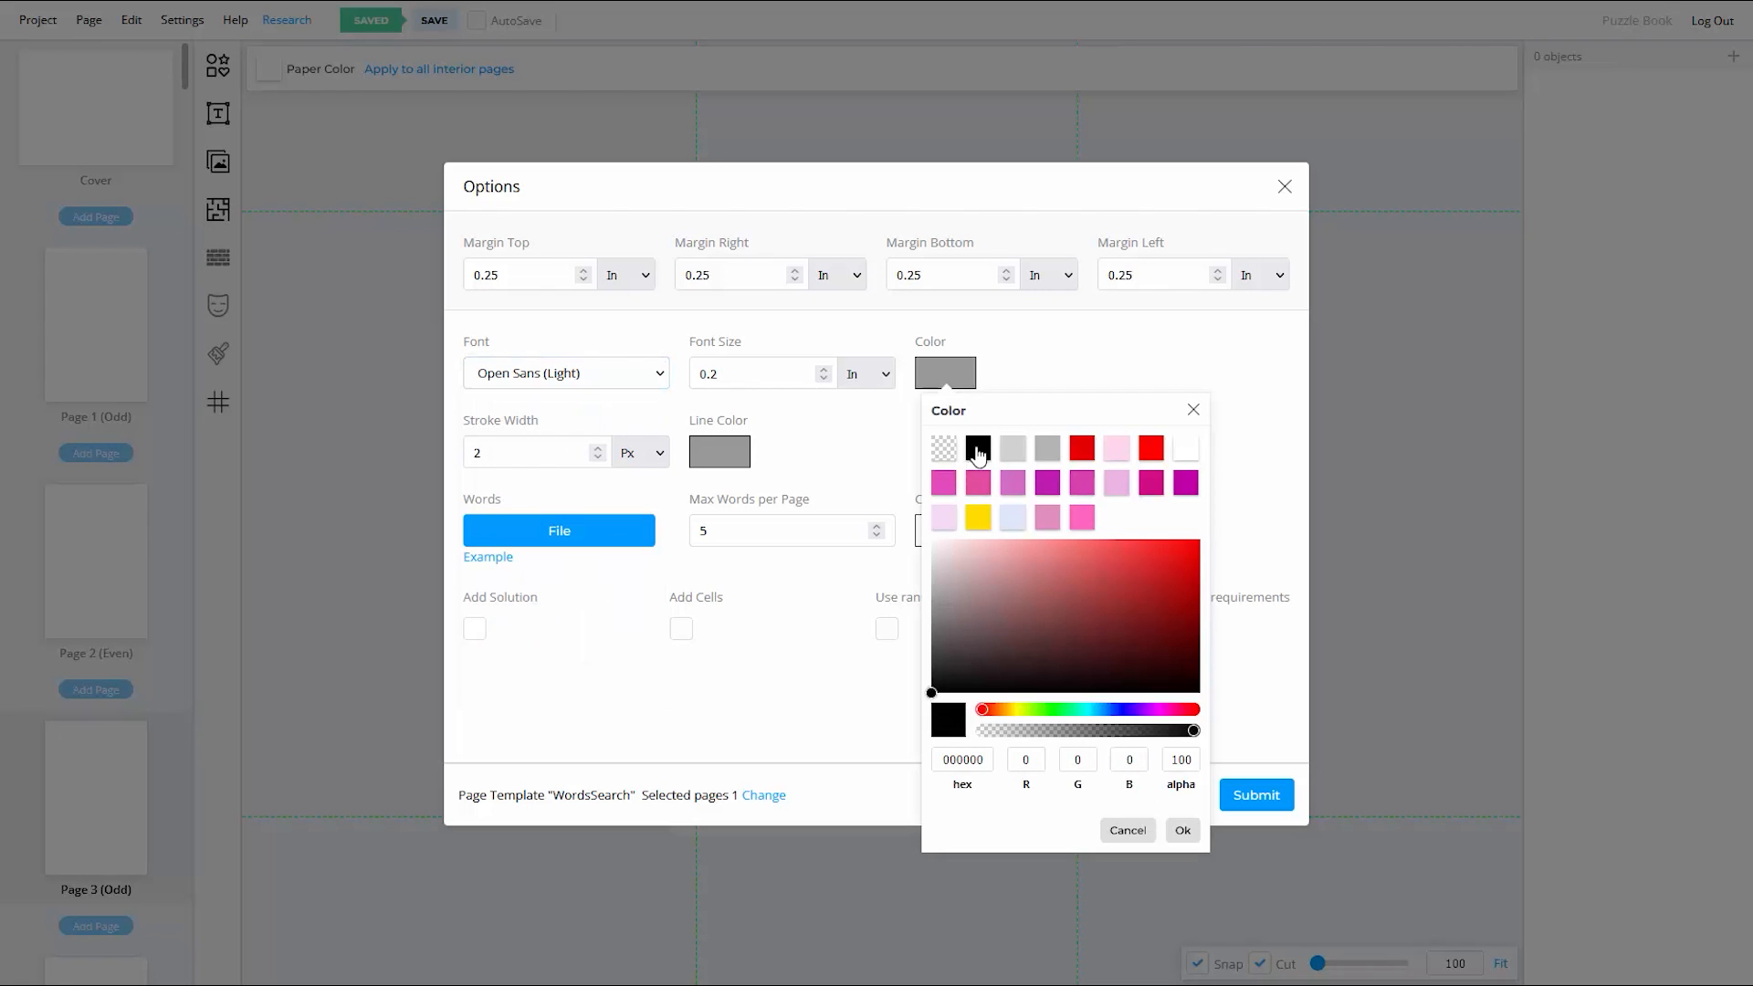
{"action": "left_click", "coordinate": [1184, 832]}
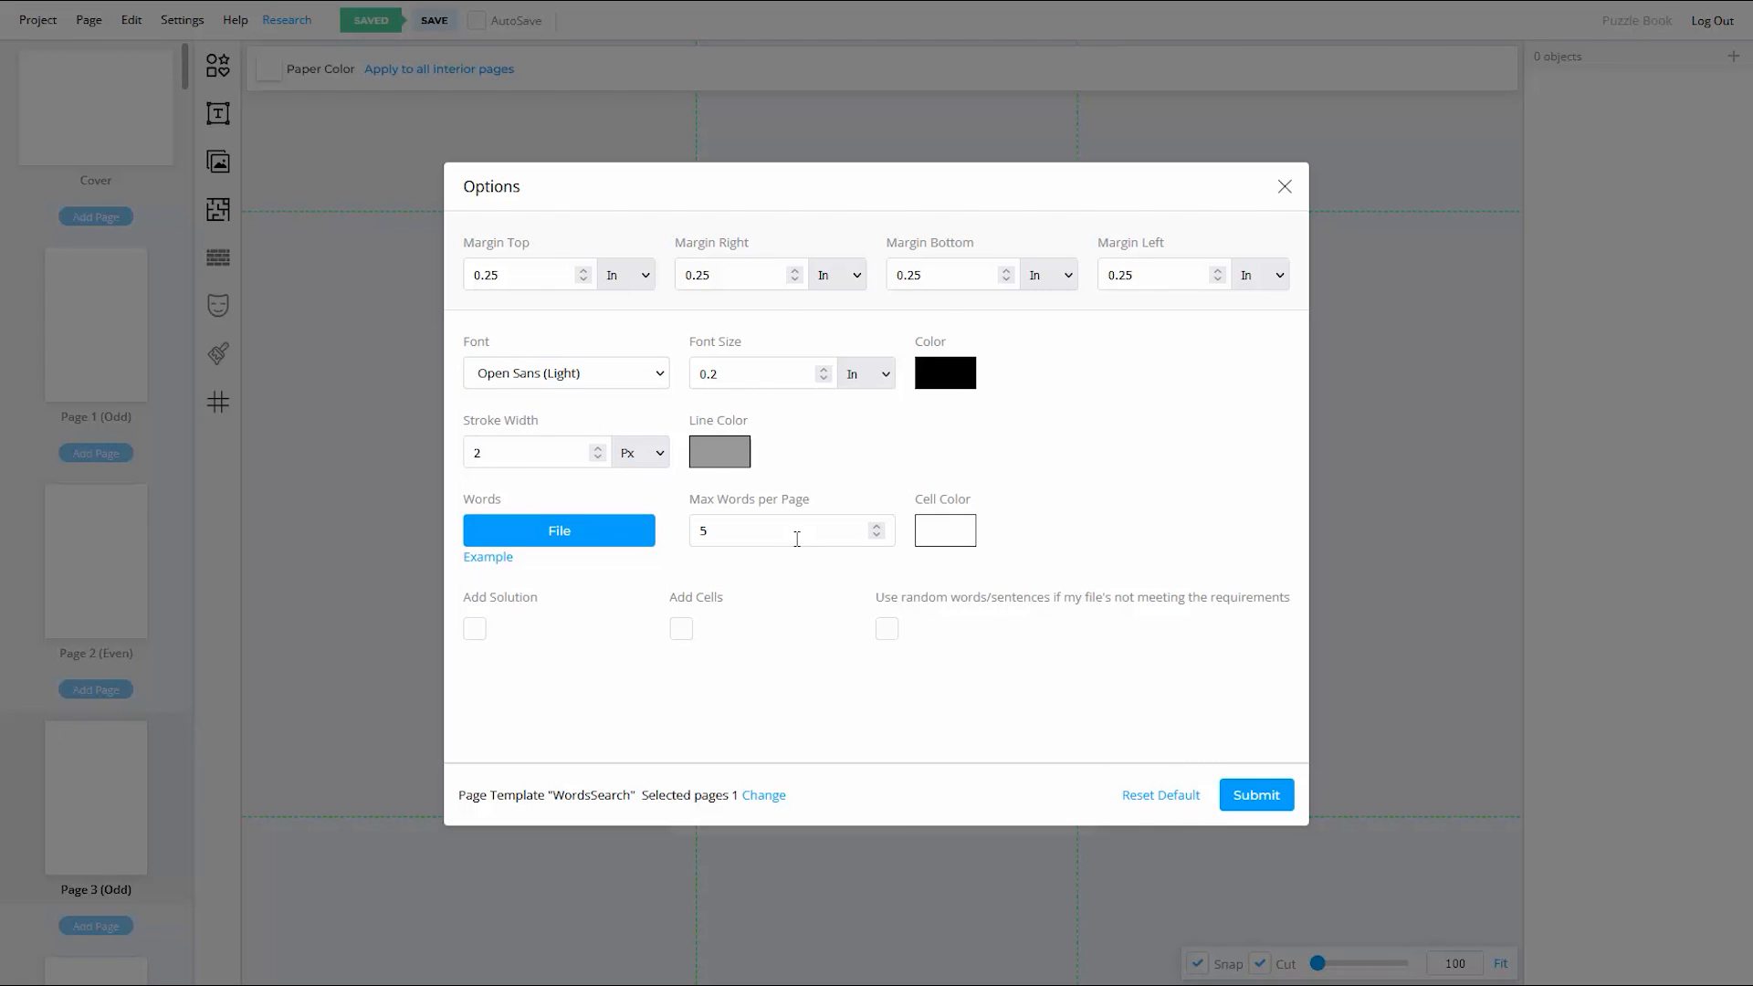
Step: Set the WordsSearch template's line color to black (000000)
{"action": "left_click", "coordinate": [711, 459]}
{"action": "left_click", "coordinate": [822, 400]}
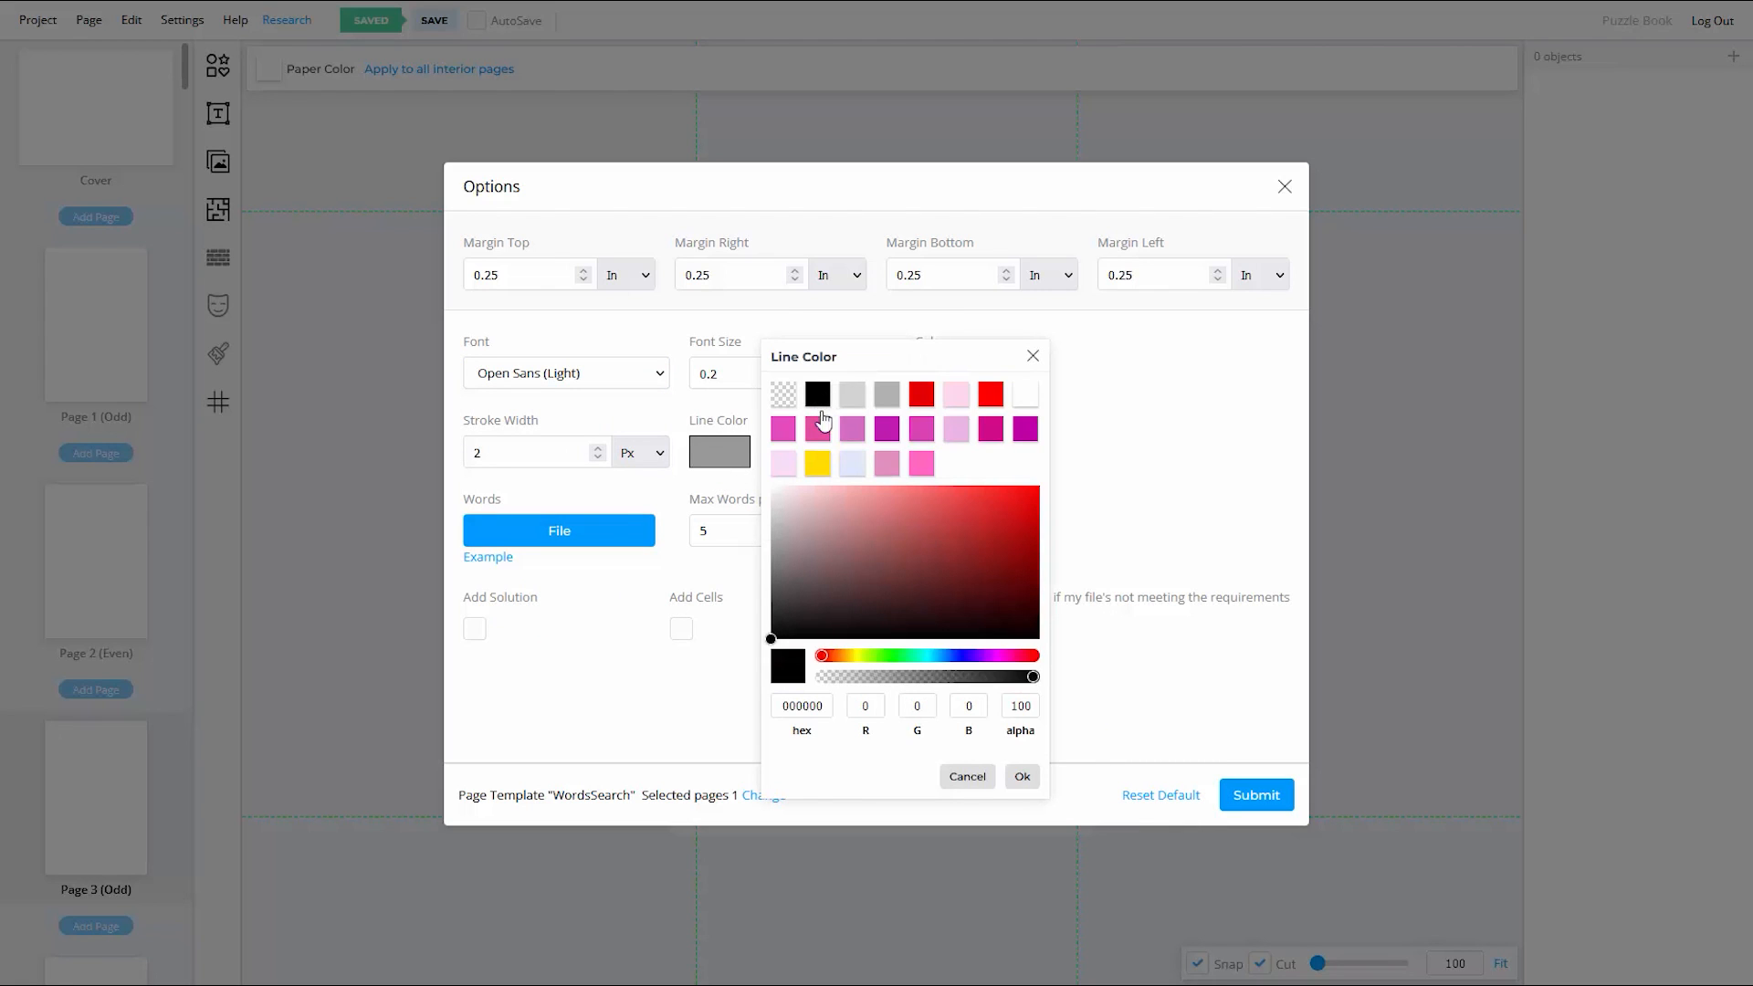
{"action": "left_click", "coordinate": [1022, 776]}
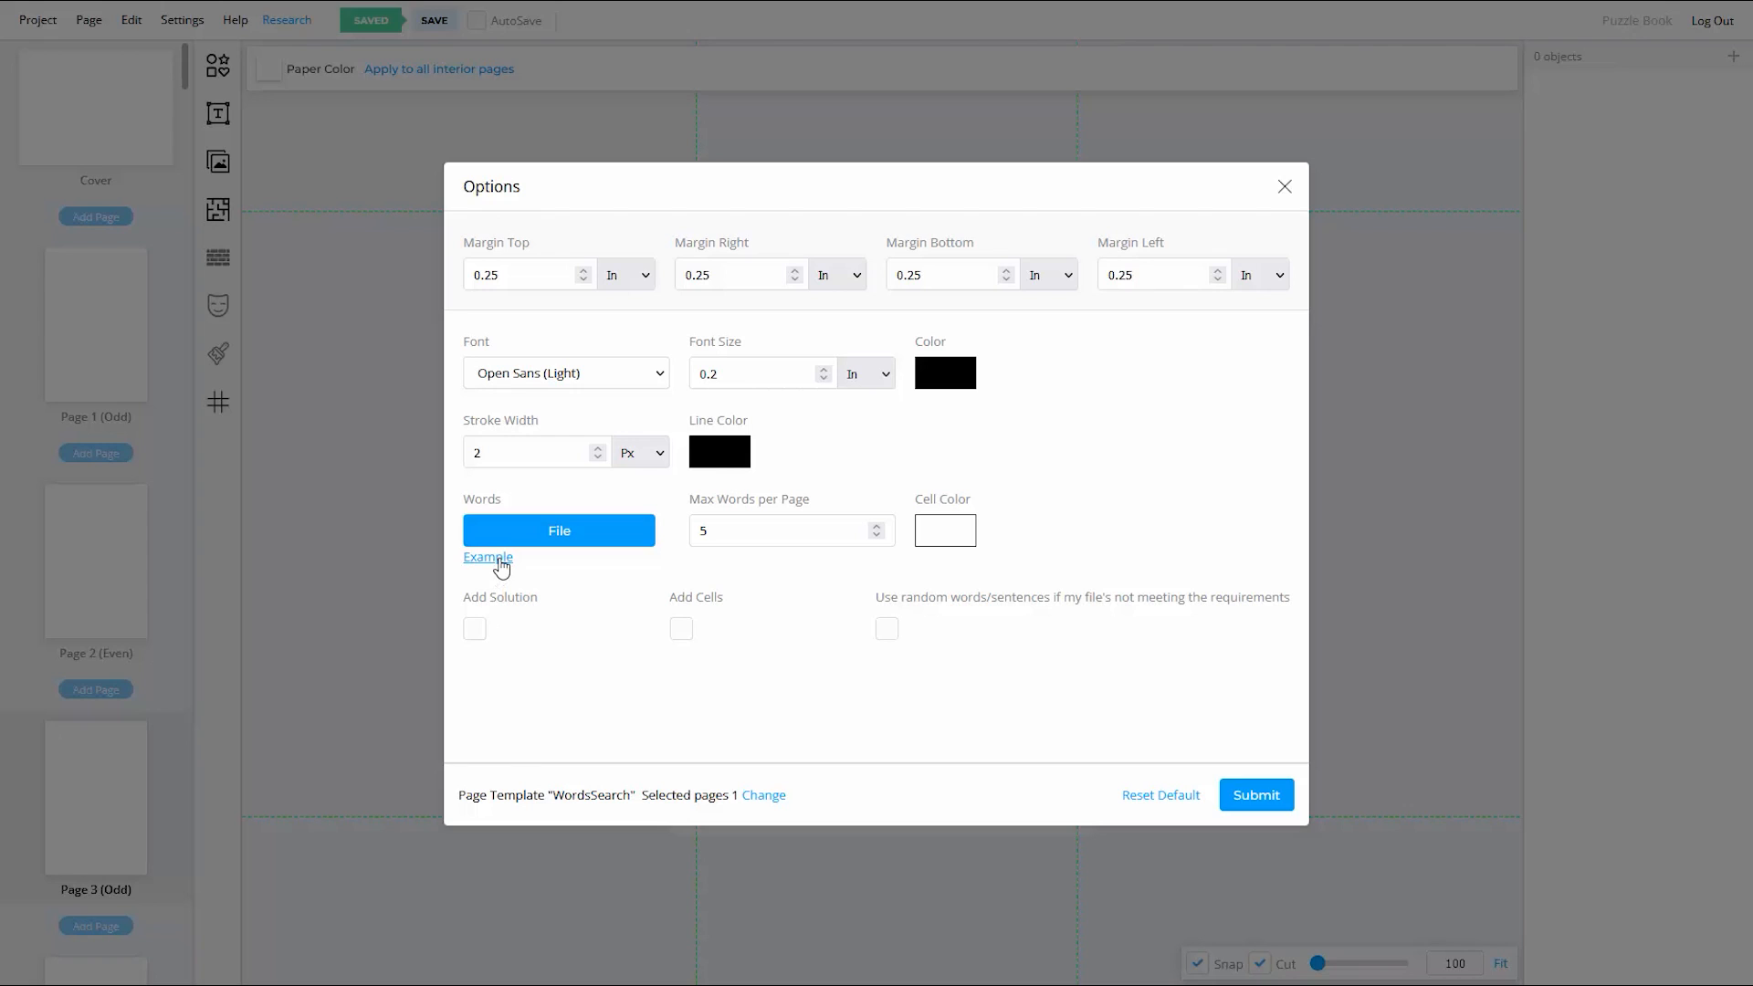
Step: Download the example word file for the WordsSearch template and look over the Valentine word list in Excel
{"action": "left_click", "coordinate": [501, 559]}
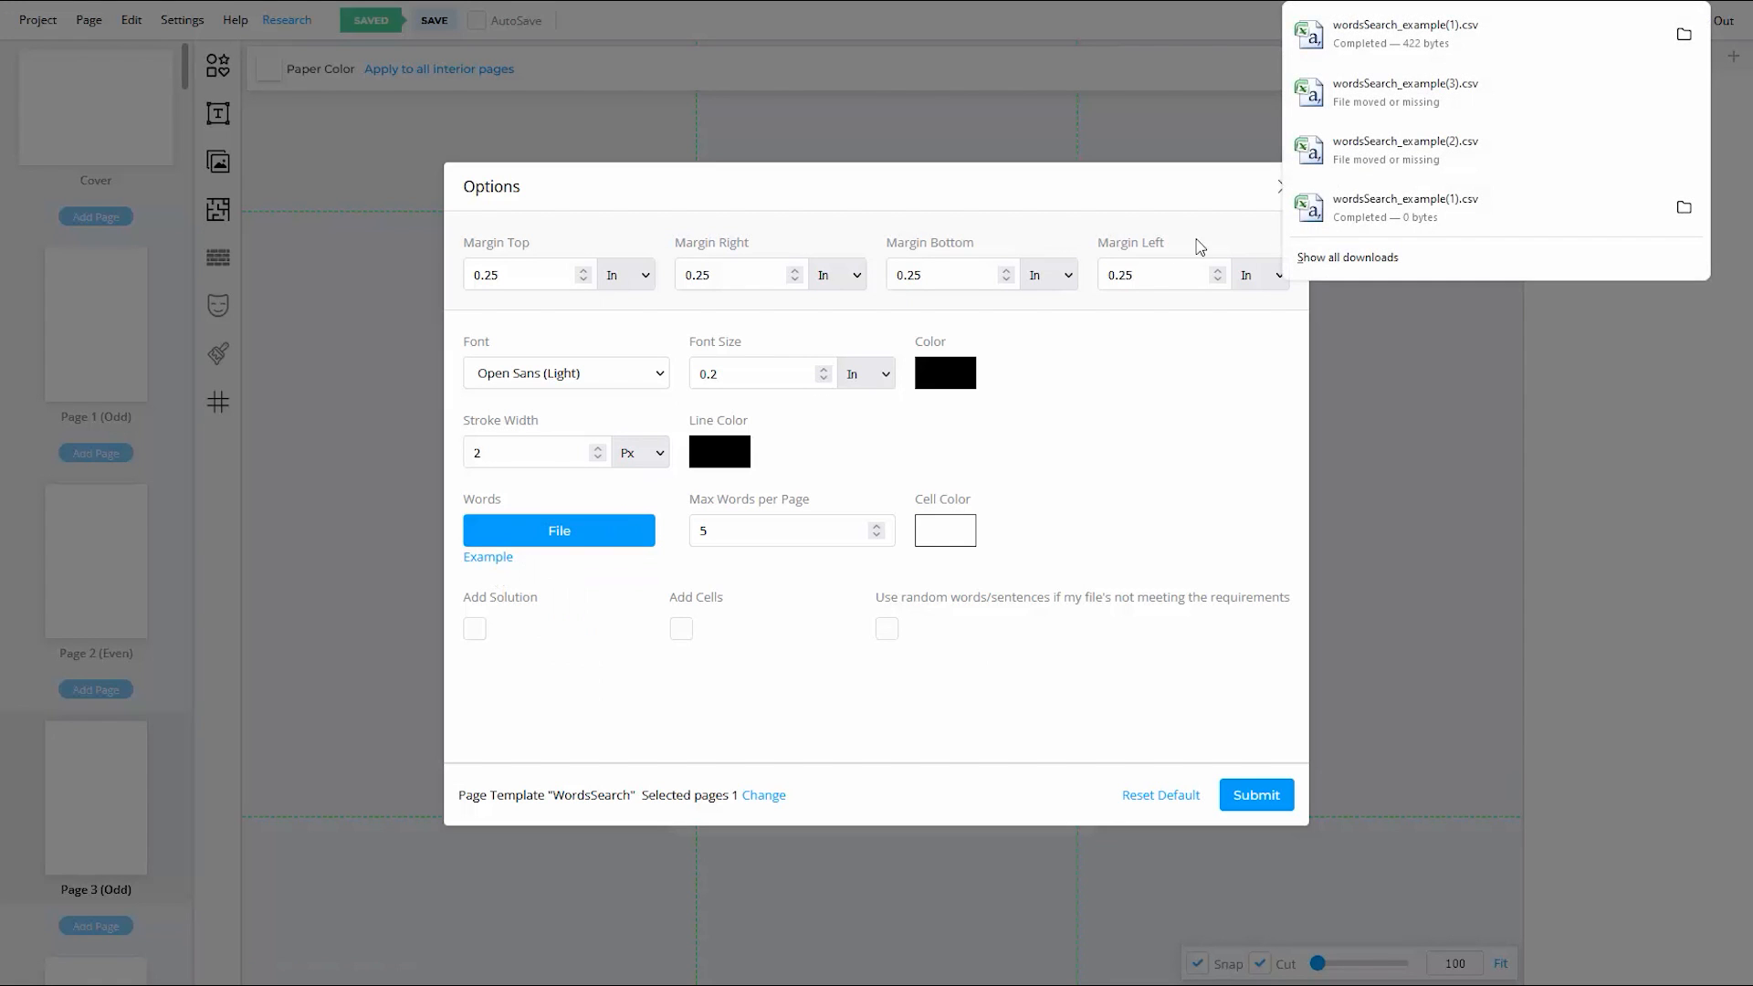
{"action": "left_click", "coordinate": [1389, 200]}
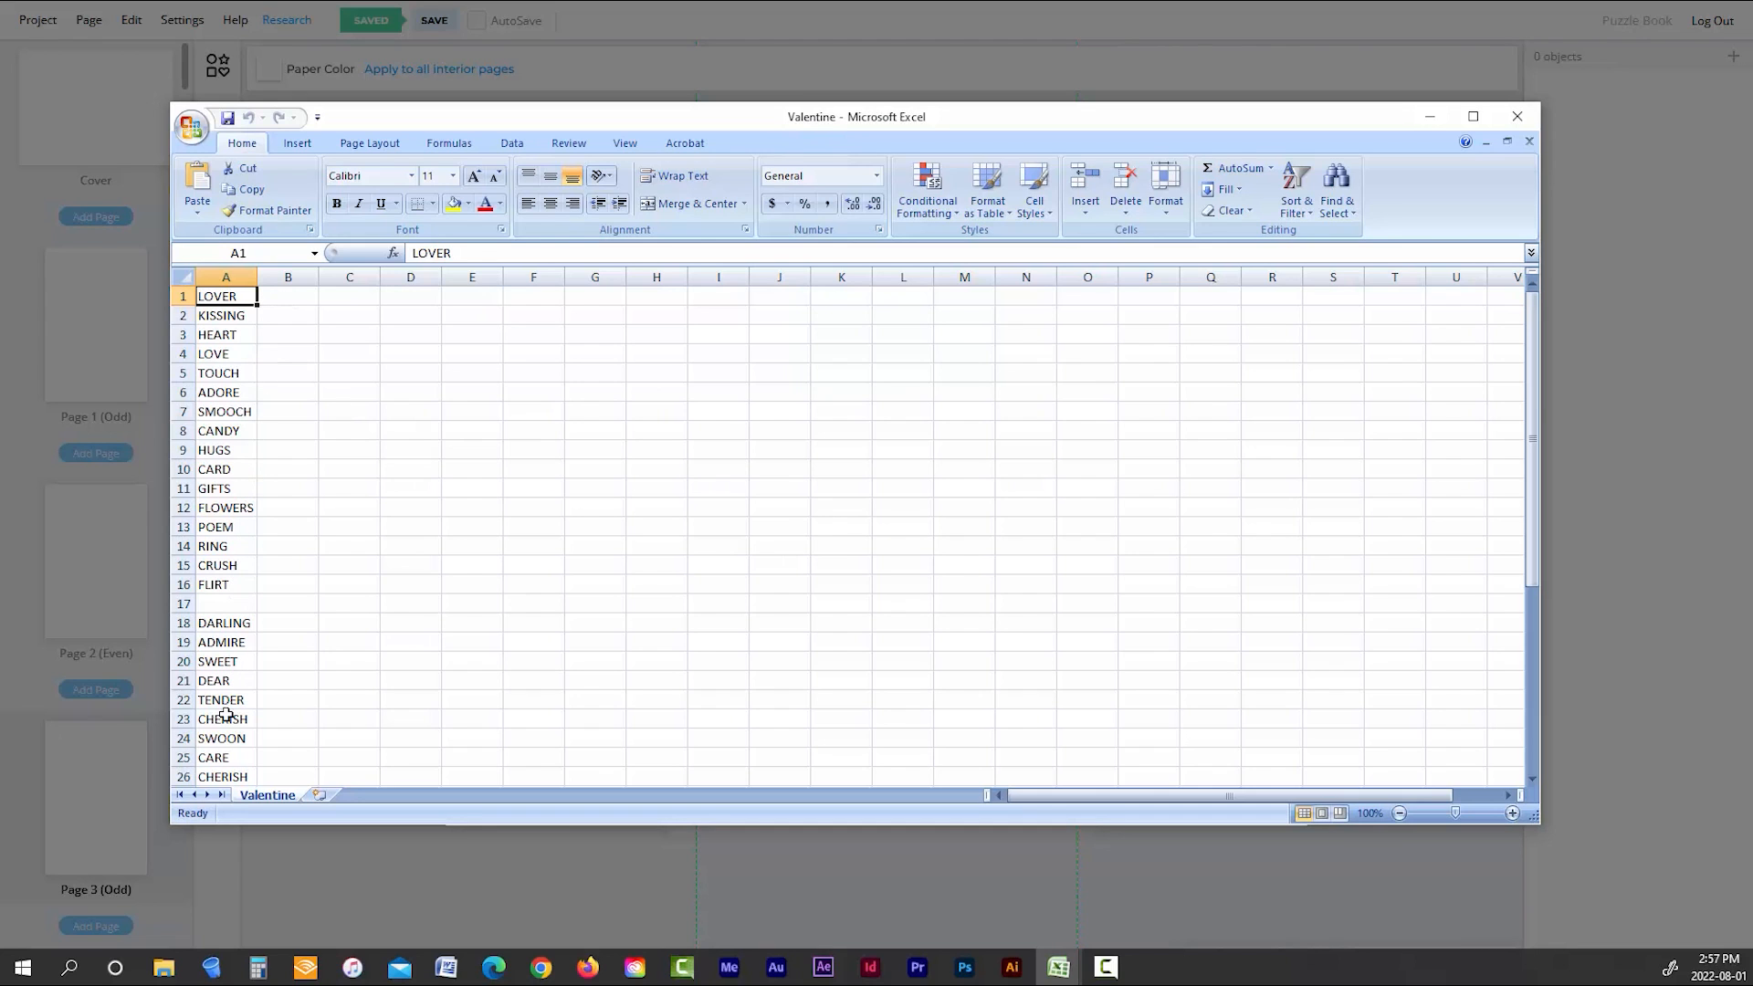
{"action": "left_click", "coordinate": [1431, 116]}
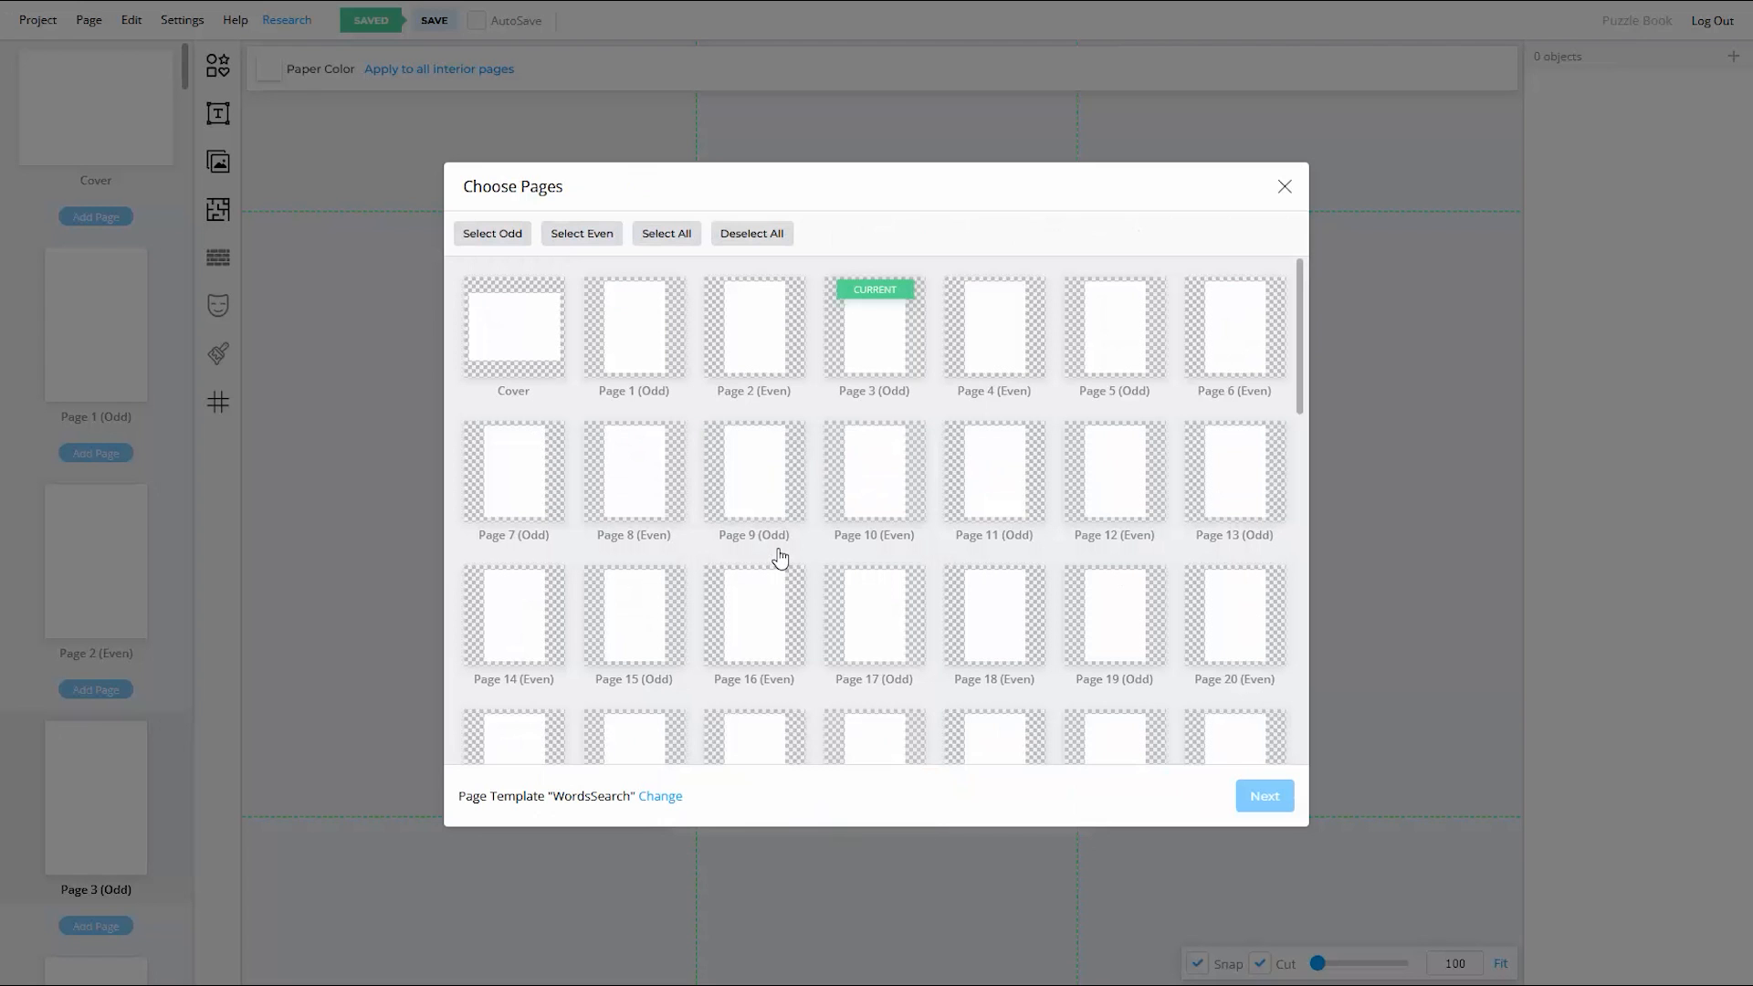
Step: Try selecting individual pages to receive the WordsSearch template and the Narrow Journal template
{"action": "left_click", "coordinate": [869, 339]}
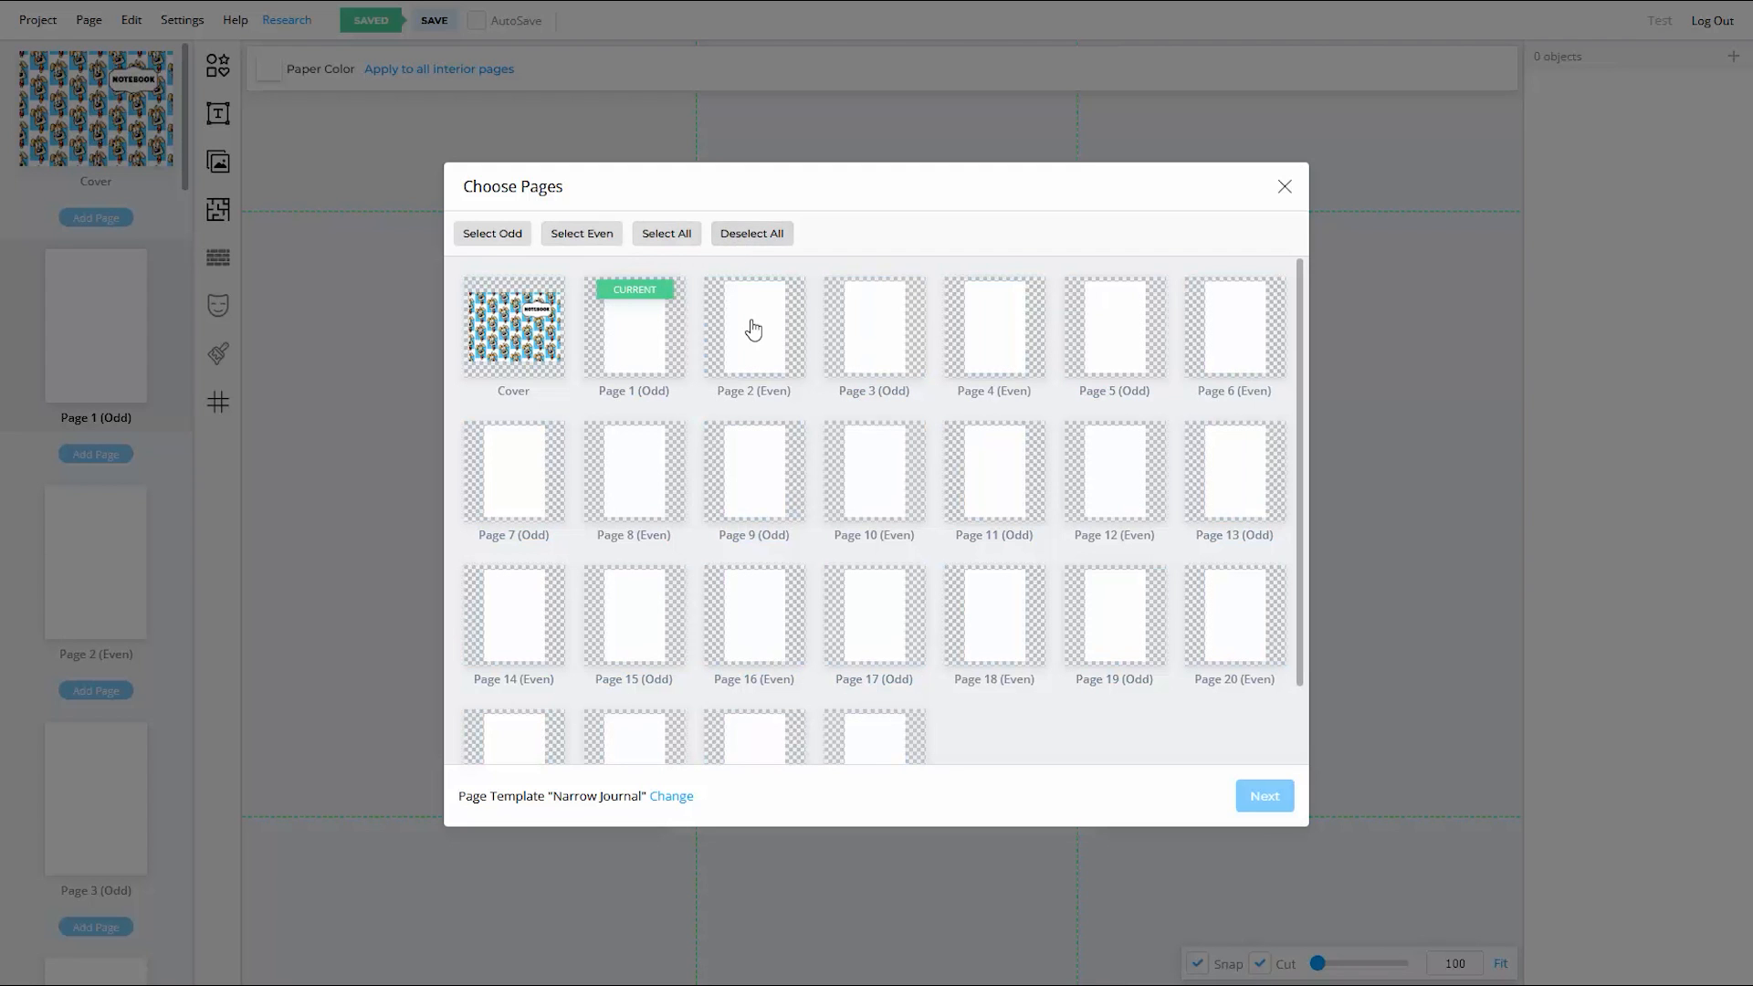
{"action": "left_click", "coordinate": [637, 351]}
{"action": "left_click", "coordinate": [881, 479]}
{"action": "left_click", "coordinate": [1114, 614]}
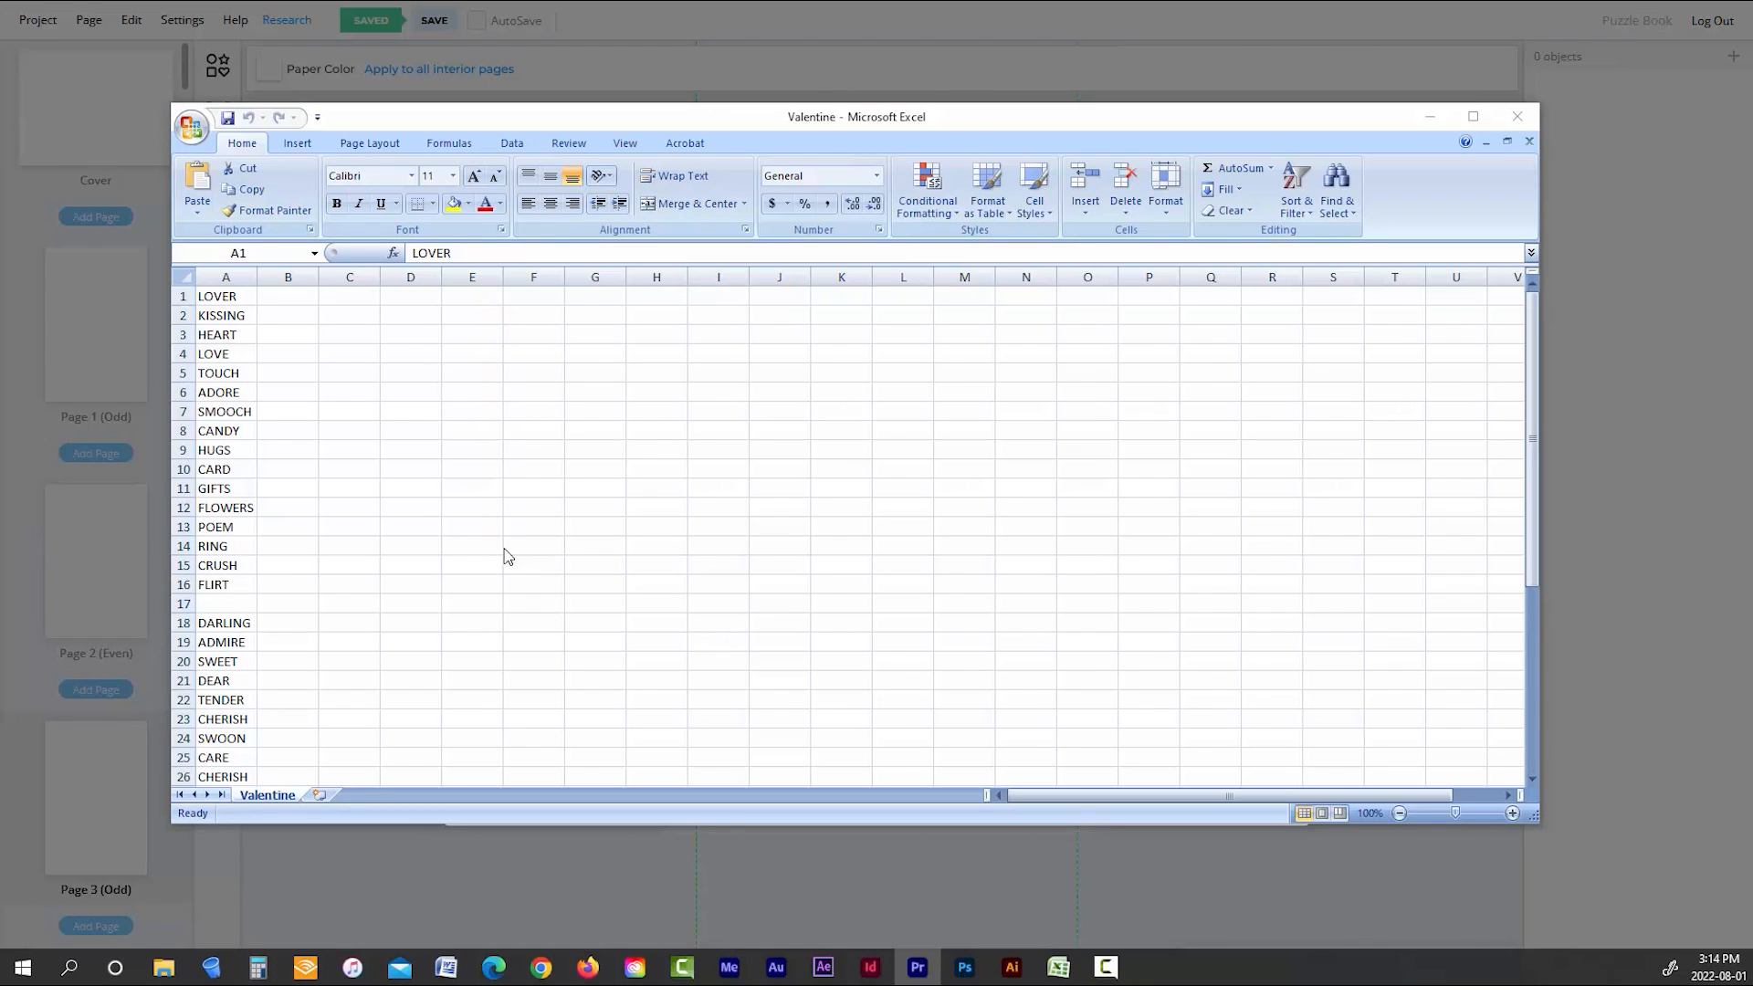
Step: Examine how the Valentine word list in Excel is laid out, including the separator cells A17 and A34
{"action": "left_click", "coordinate": [1536, 340]}
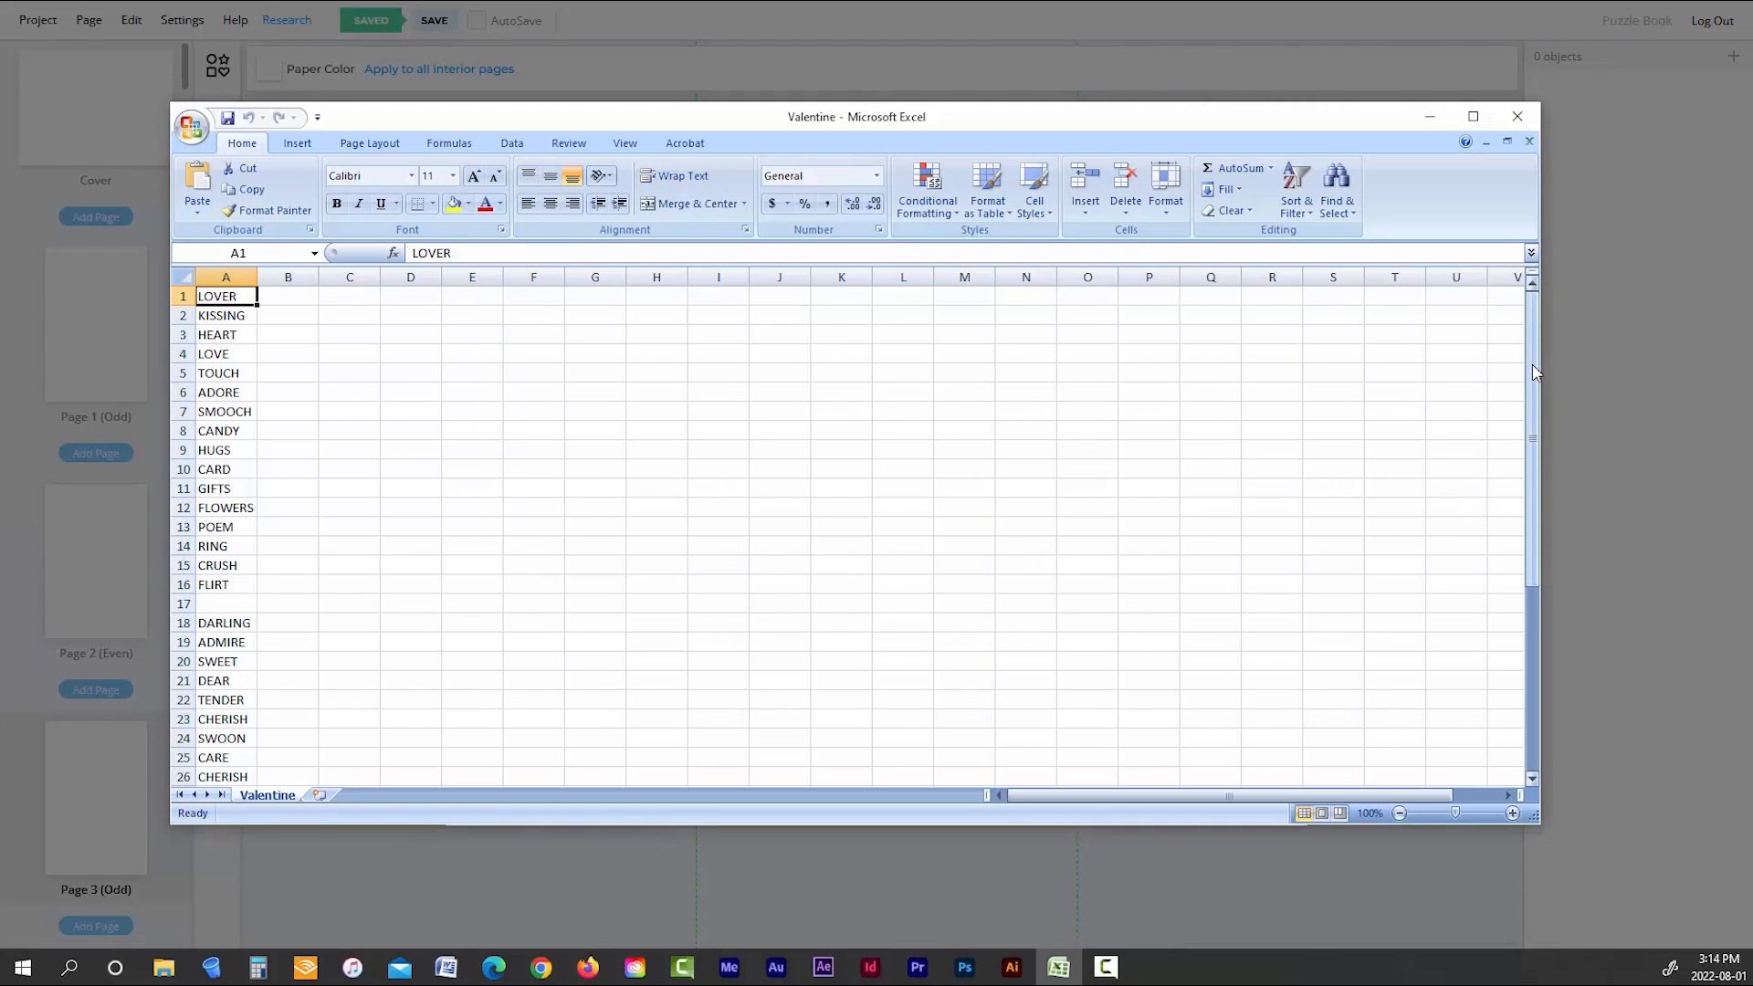
{"action": "mouse_move", "coordinate": [1539, 384]}
{"action": "left_mouse_down"}
{"action": "mouse_move", "coordinate": [1532, 429]}
{"action": "mouse_move", "coordinate": [1535, 371]}
{"action": "left_mouse_up"}
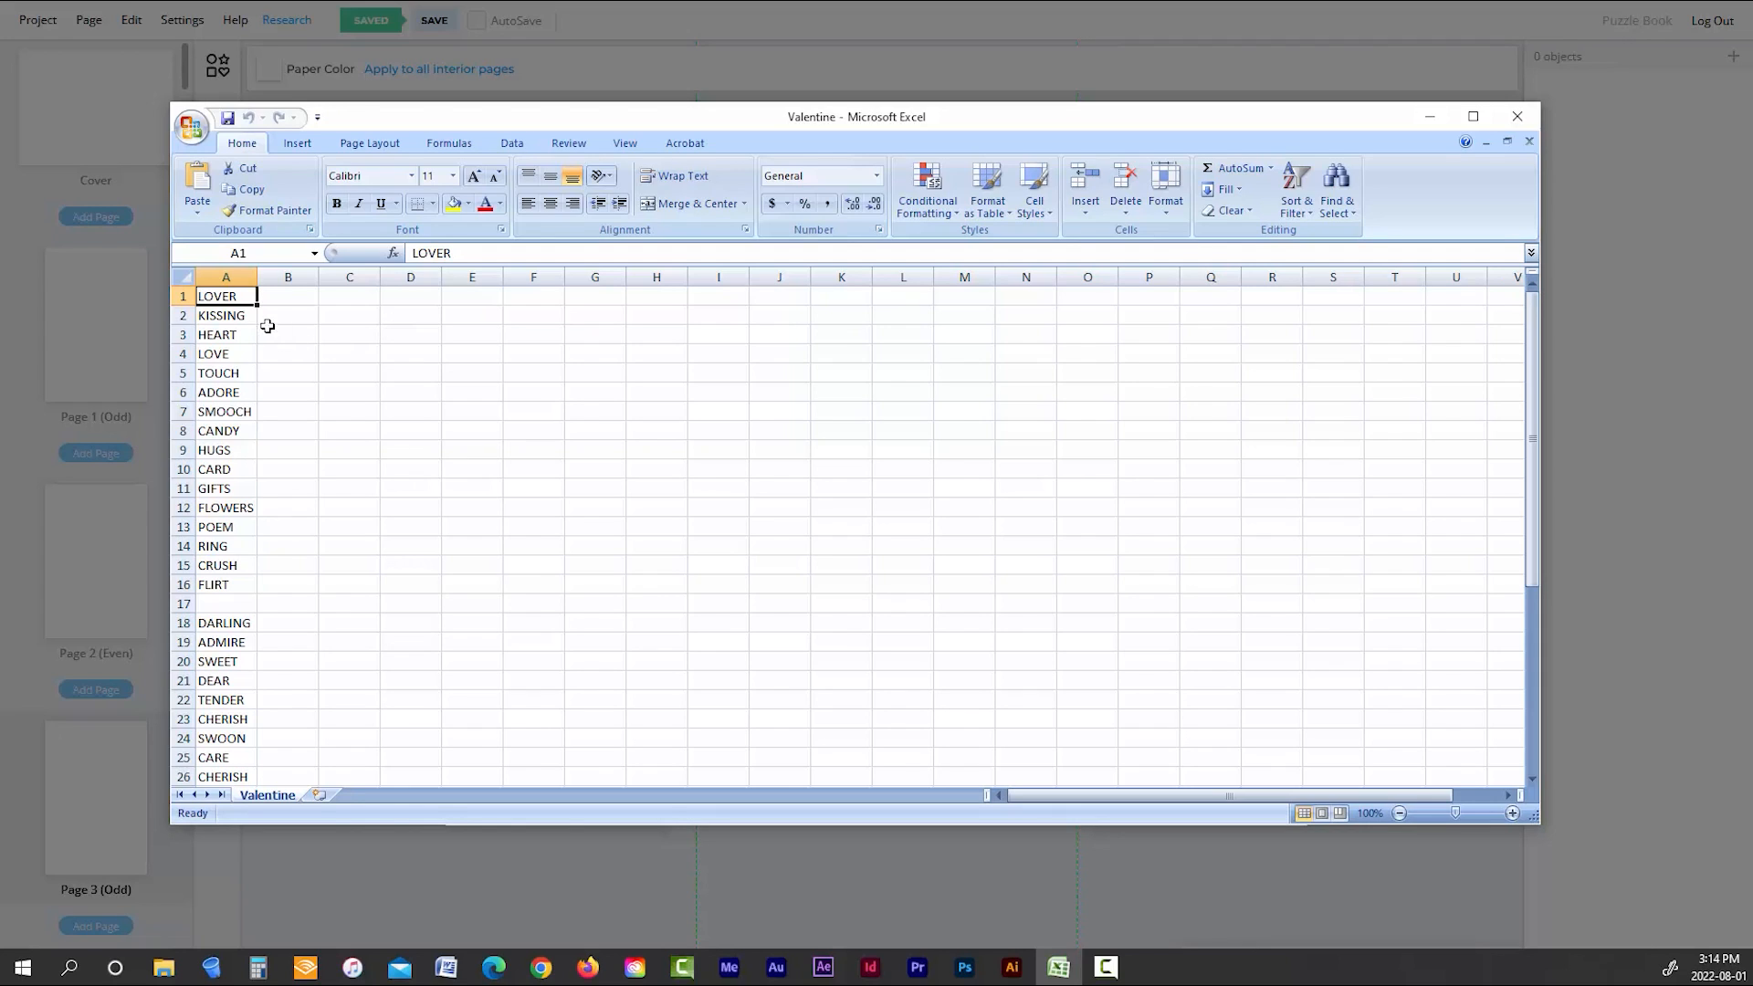
{"action": "left_click", "coordinate": [227, 605]}
{"action": "left_click_drag", "start_coordinate": [1534, 359], "coordinate": [1533, 470]}
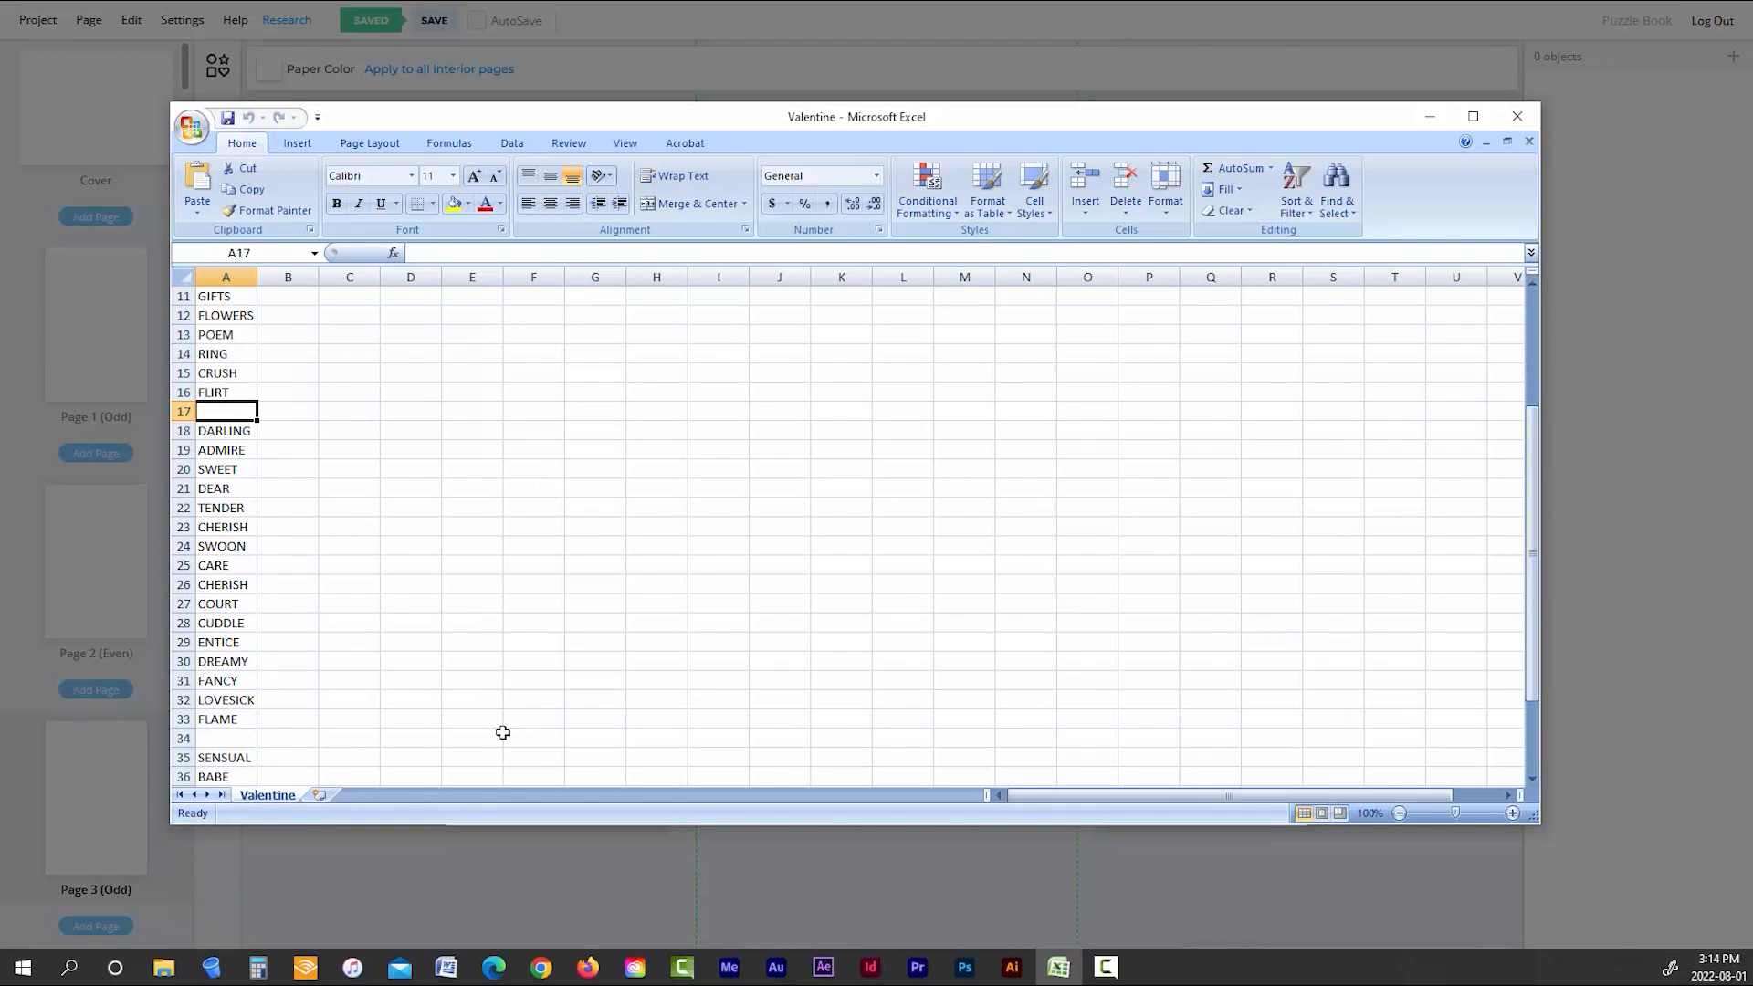
{"action": "left_click", "coordinate": [241, 740]}
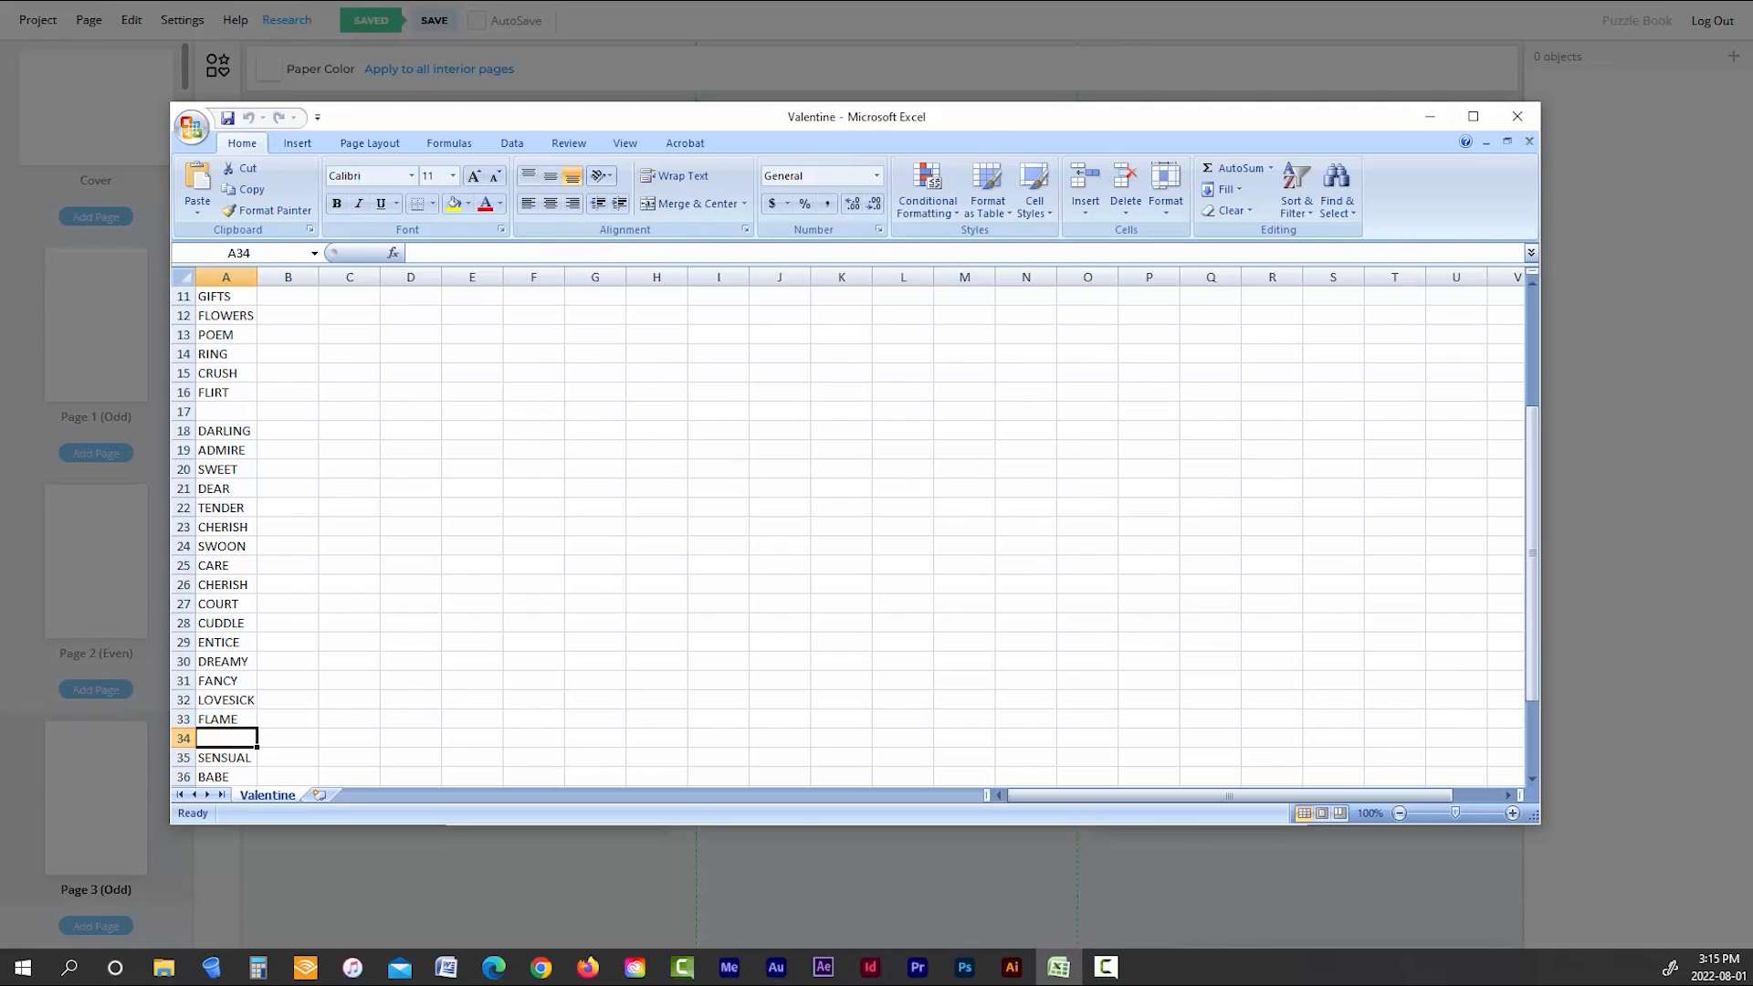
{"action": "left_click", "coordinate": [1431, 119]}
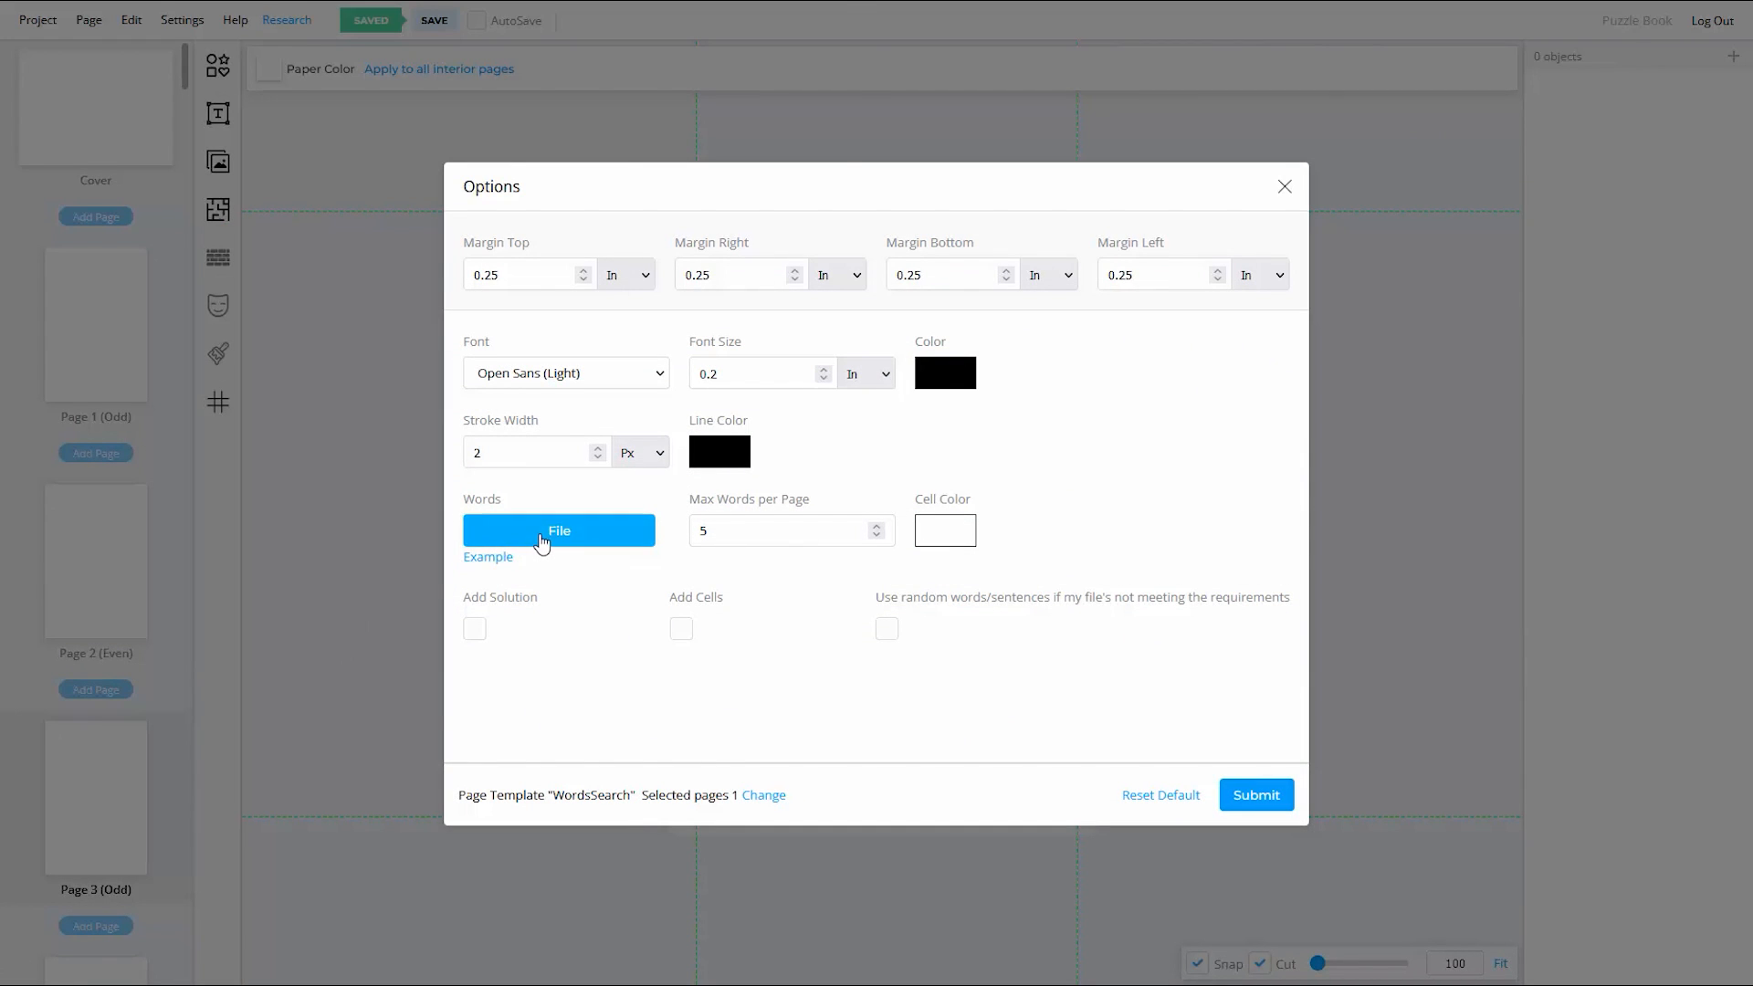
Step: Load Valentine.csv as the word file for the WordsSearch template
{"action": "left_click", "coordinate": [543, 539]}
{"action": "left_click", "coordinate": [692, 290]}
{"action": "left_click", "coordinate": [707, 707]}
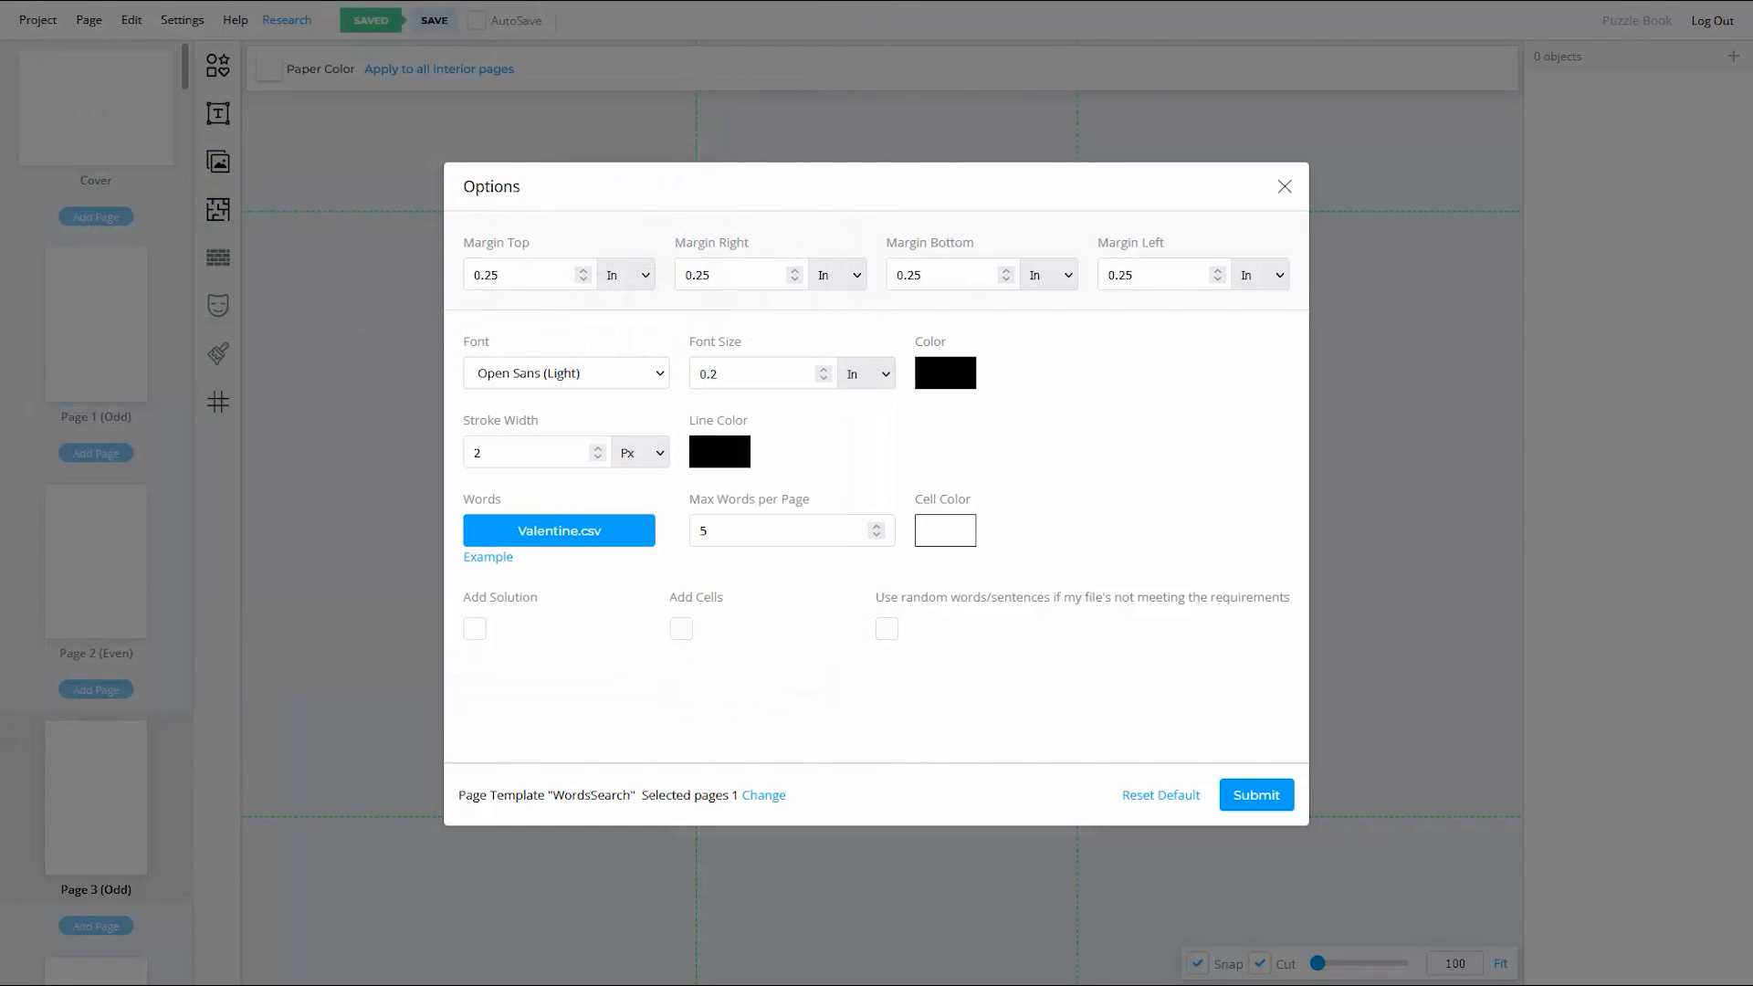
Step: Set the maximum words per page to 16, include the solution, and generate the word search
{"action": "left_click", "coordinate": [878, 531]}
{"action": "left_click", "coordinate": [878, 532]}
{"action": "left_click", "coordinate": [877, 529]}
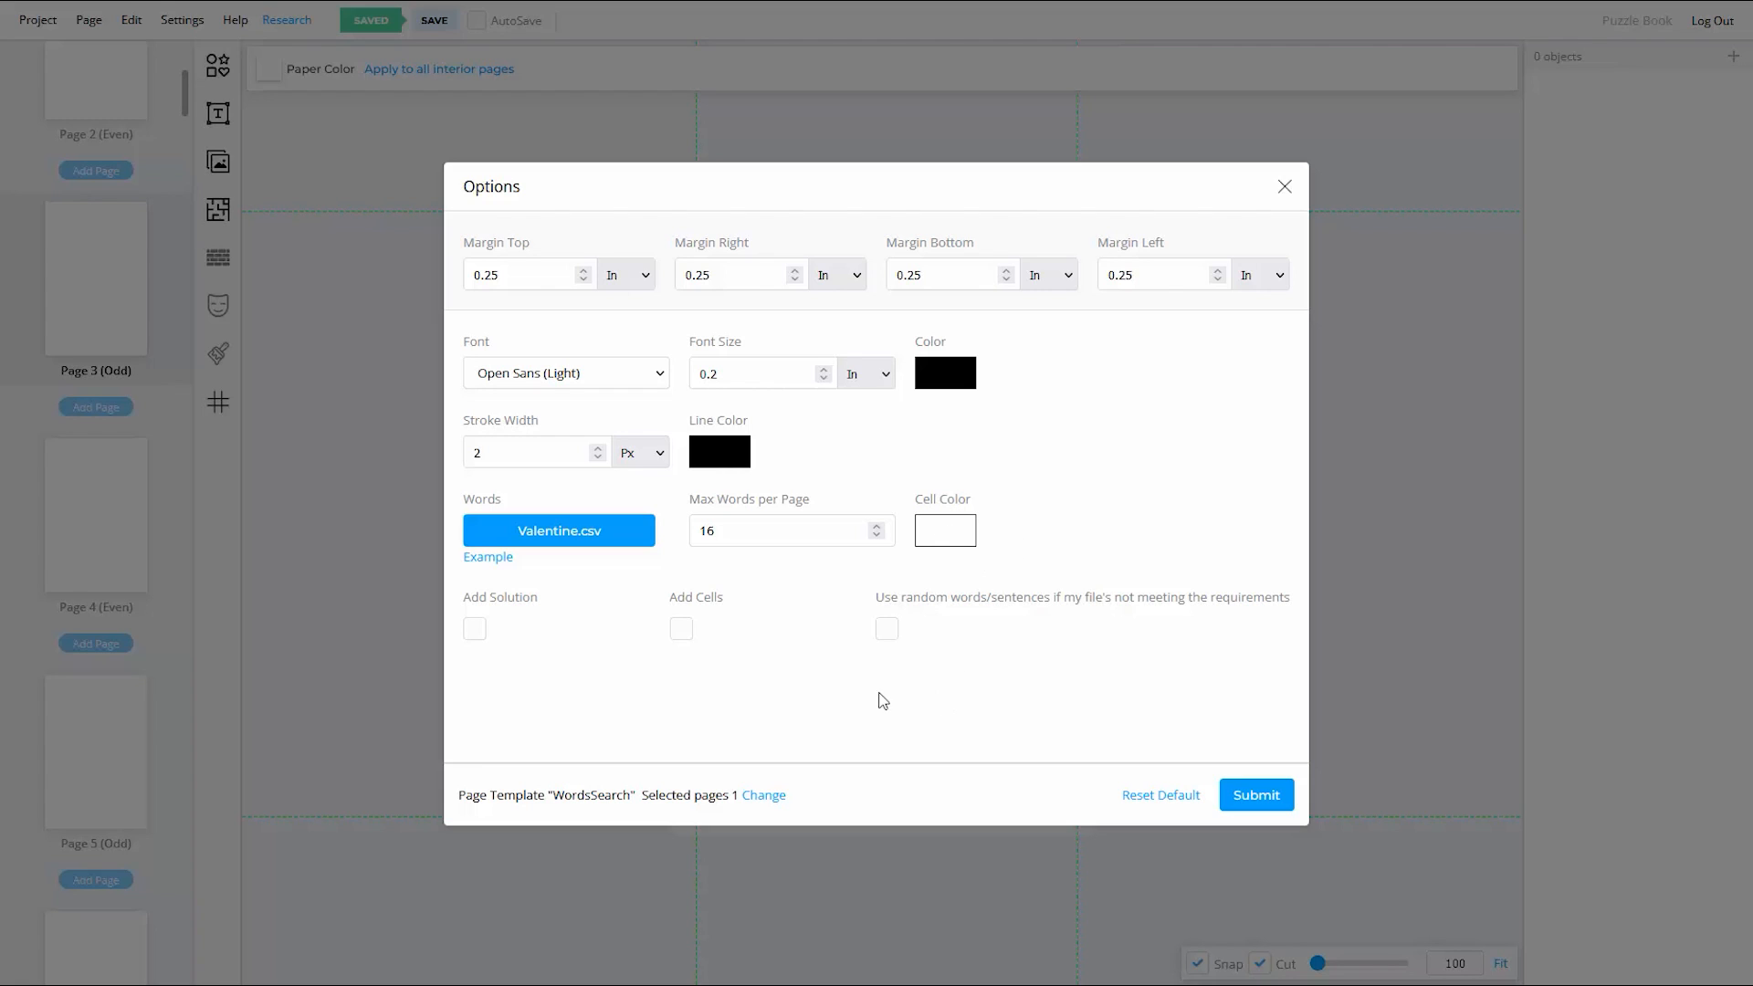
{"action": "left_click", "coordinate": [474, 630]}
{"action": "left_click", "coordinate": [1257, 800]}
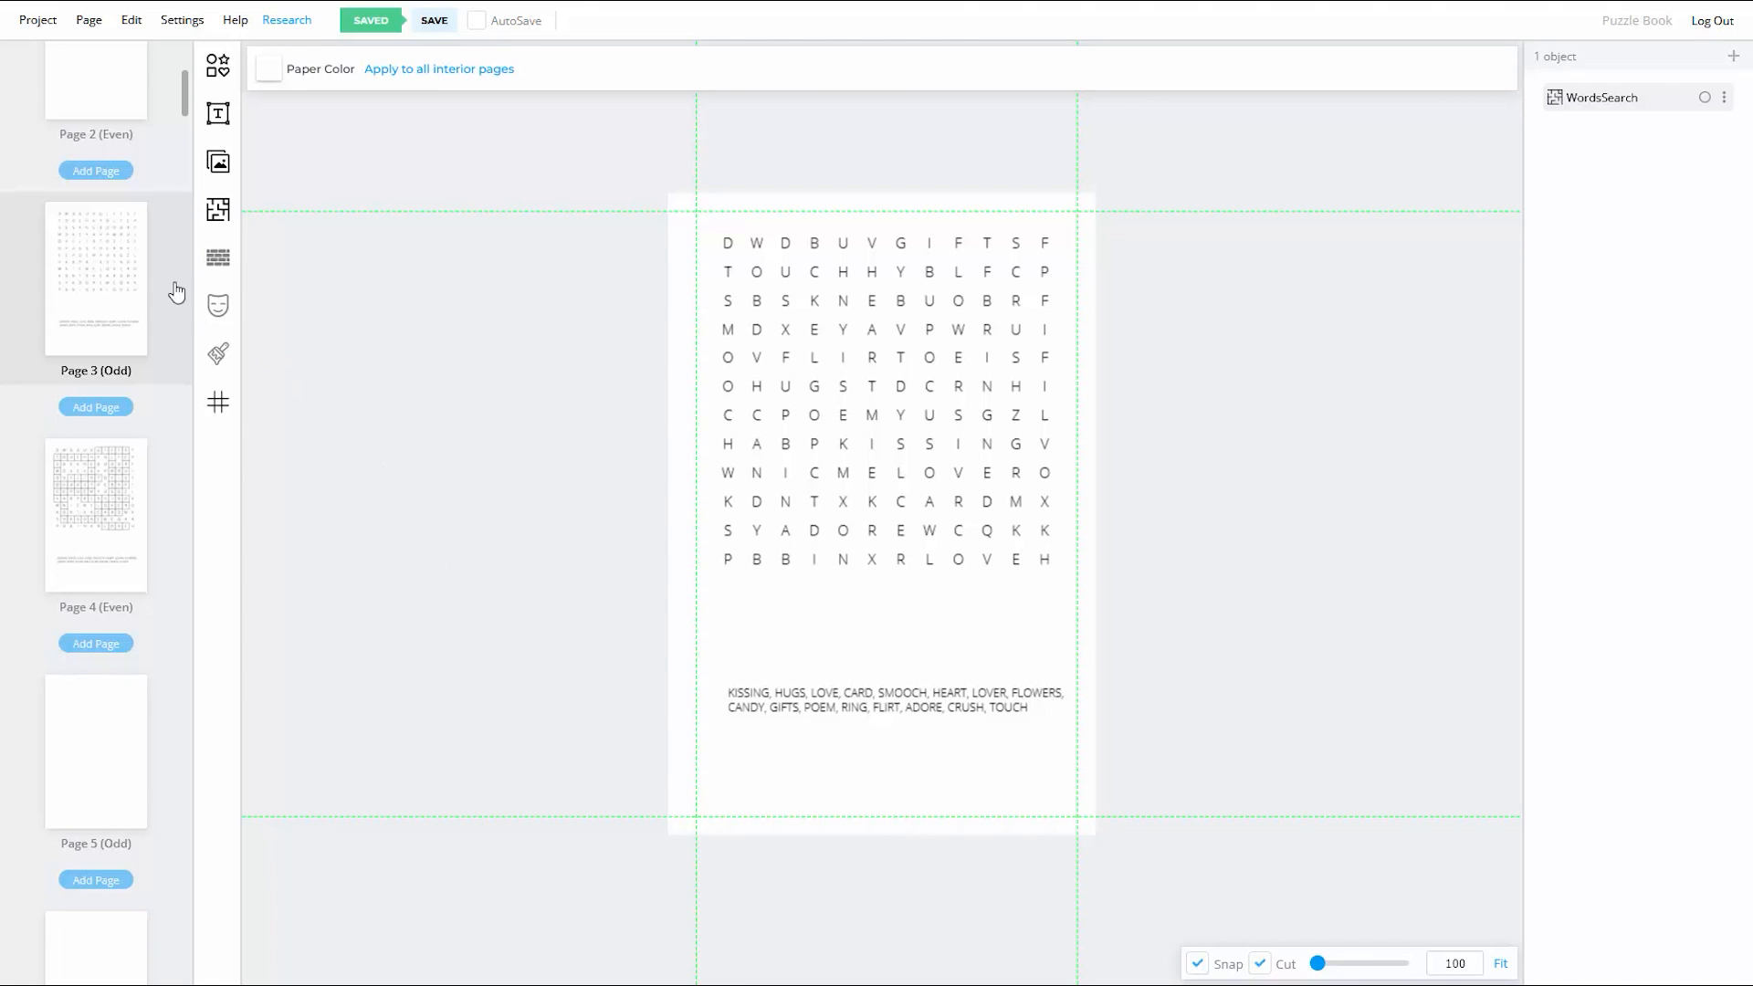
Step: Inspect the solution on page 4 and look through the pages that can receive further WordsSearch puzzles
{"action": "left_click", "coordinate": [112, 500]}
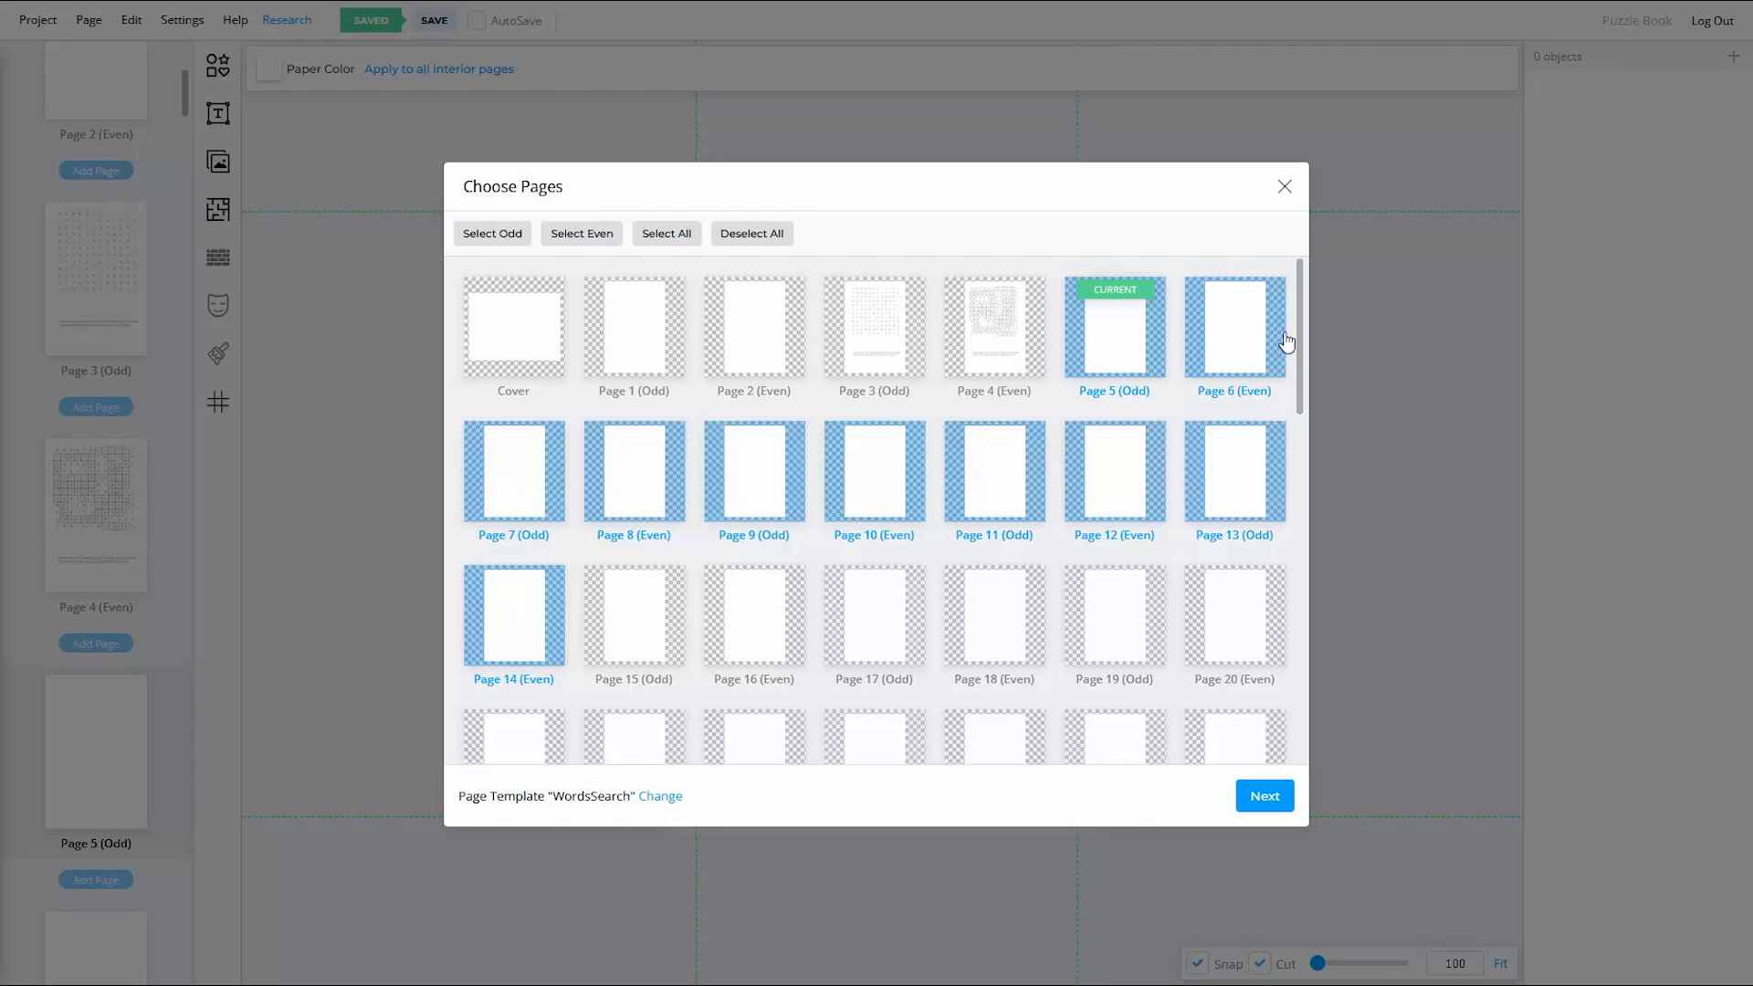
{"action": "scroll", "coordinate": [1295, 364], "scroll_direction": "down", "scroll_amount": 1}
{"action": "scroll", "coordinate": [1293, 365], "scroll_direction": "down", "scroll_amount": 1}
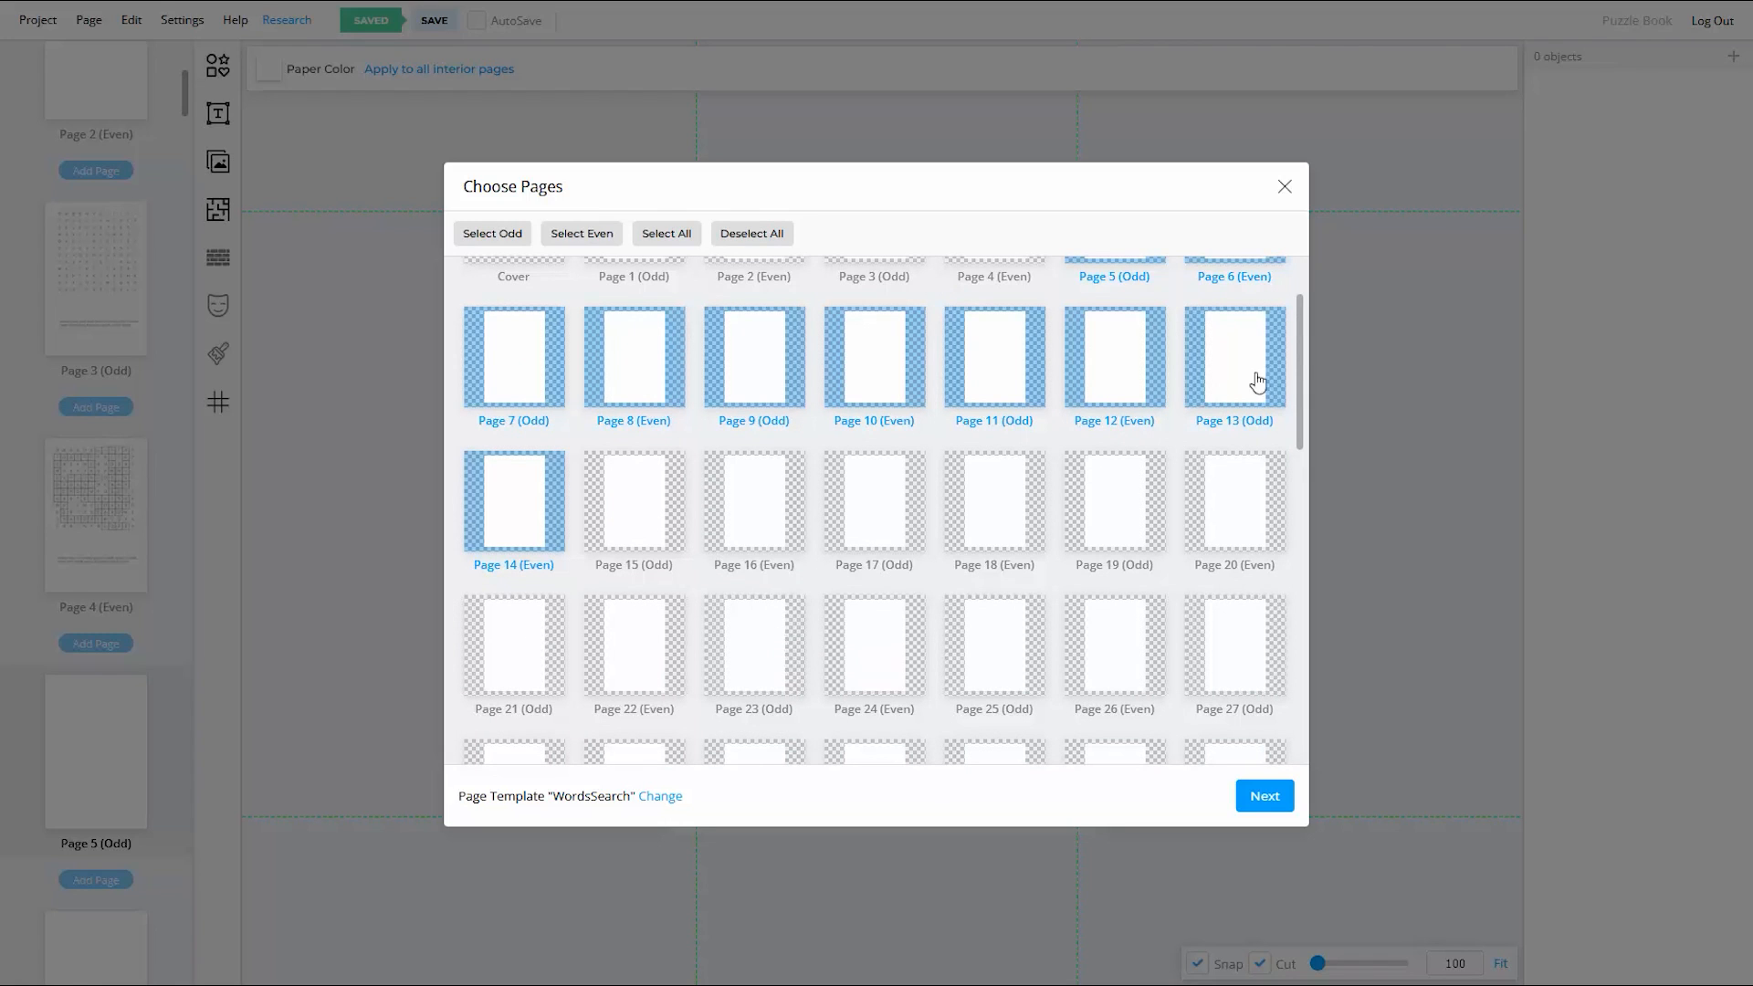
{"action": "left_click_drag", "start_coordinate": [1297, 345], "coordinate": [1317, 525]}
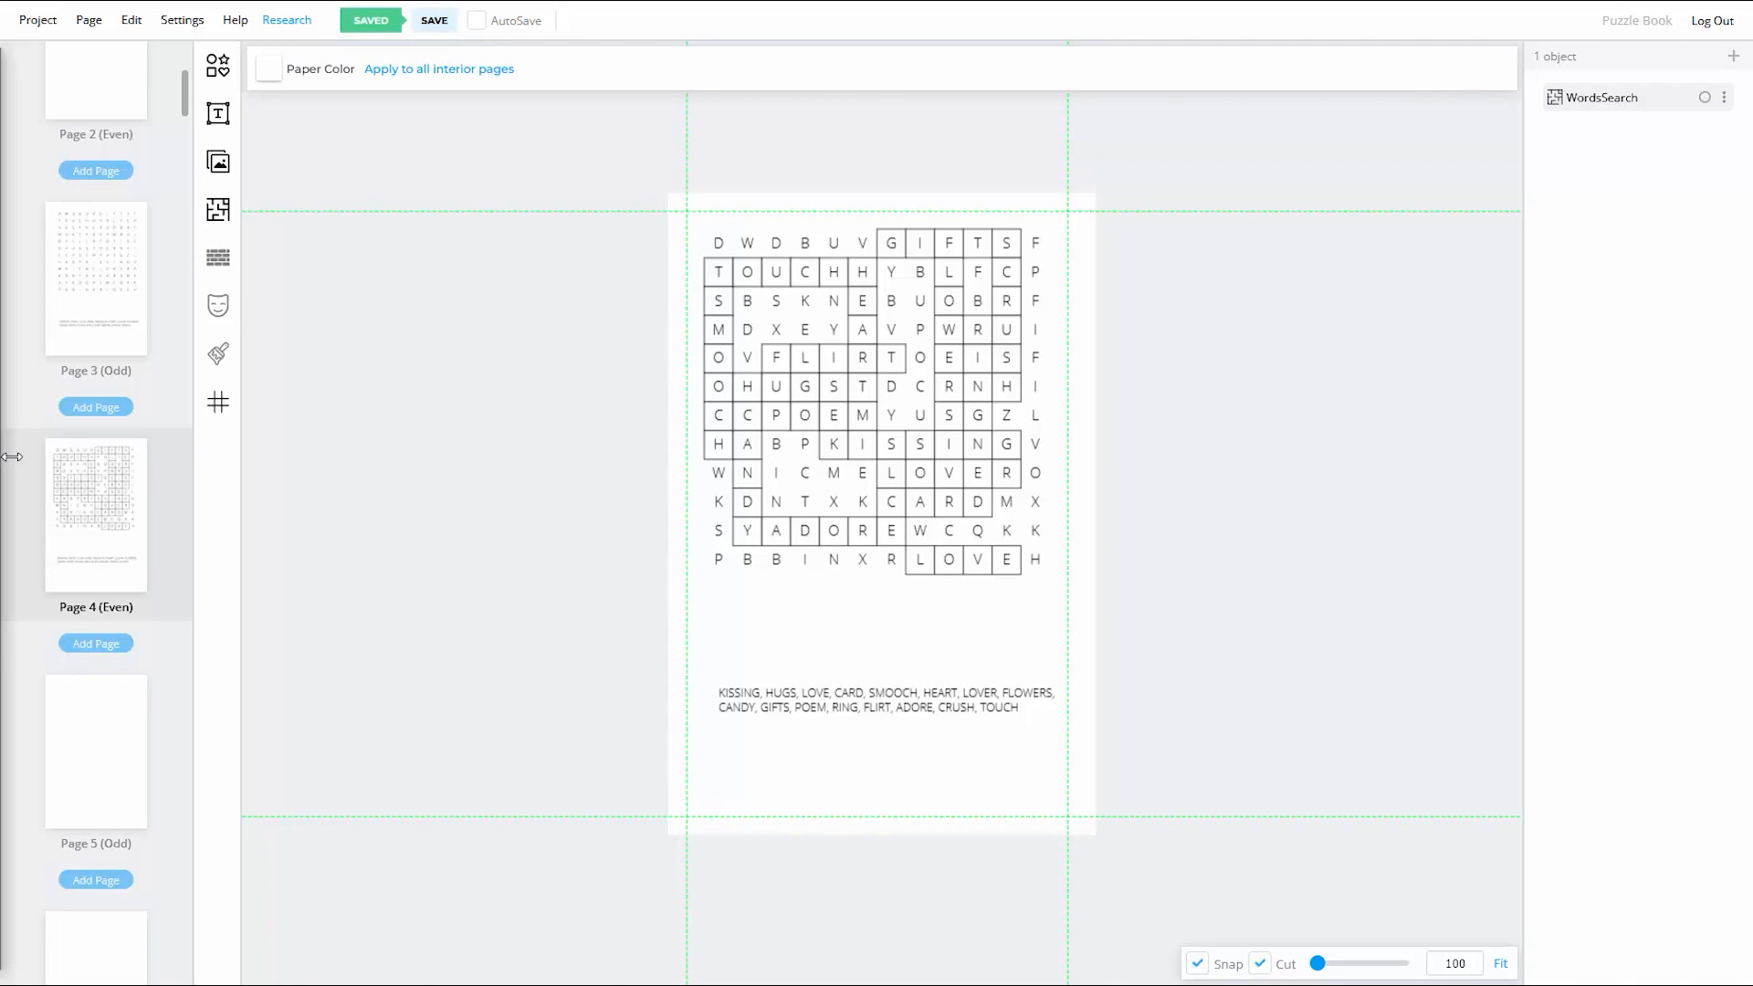
Step: Make the contents of the page 3 word search editable and check that a single letter can be selected
{"action": "left_click", "coordinate": [106, 309]}
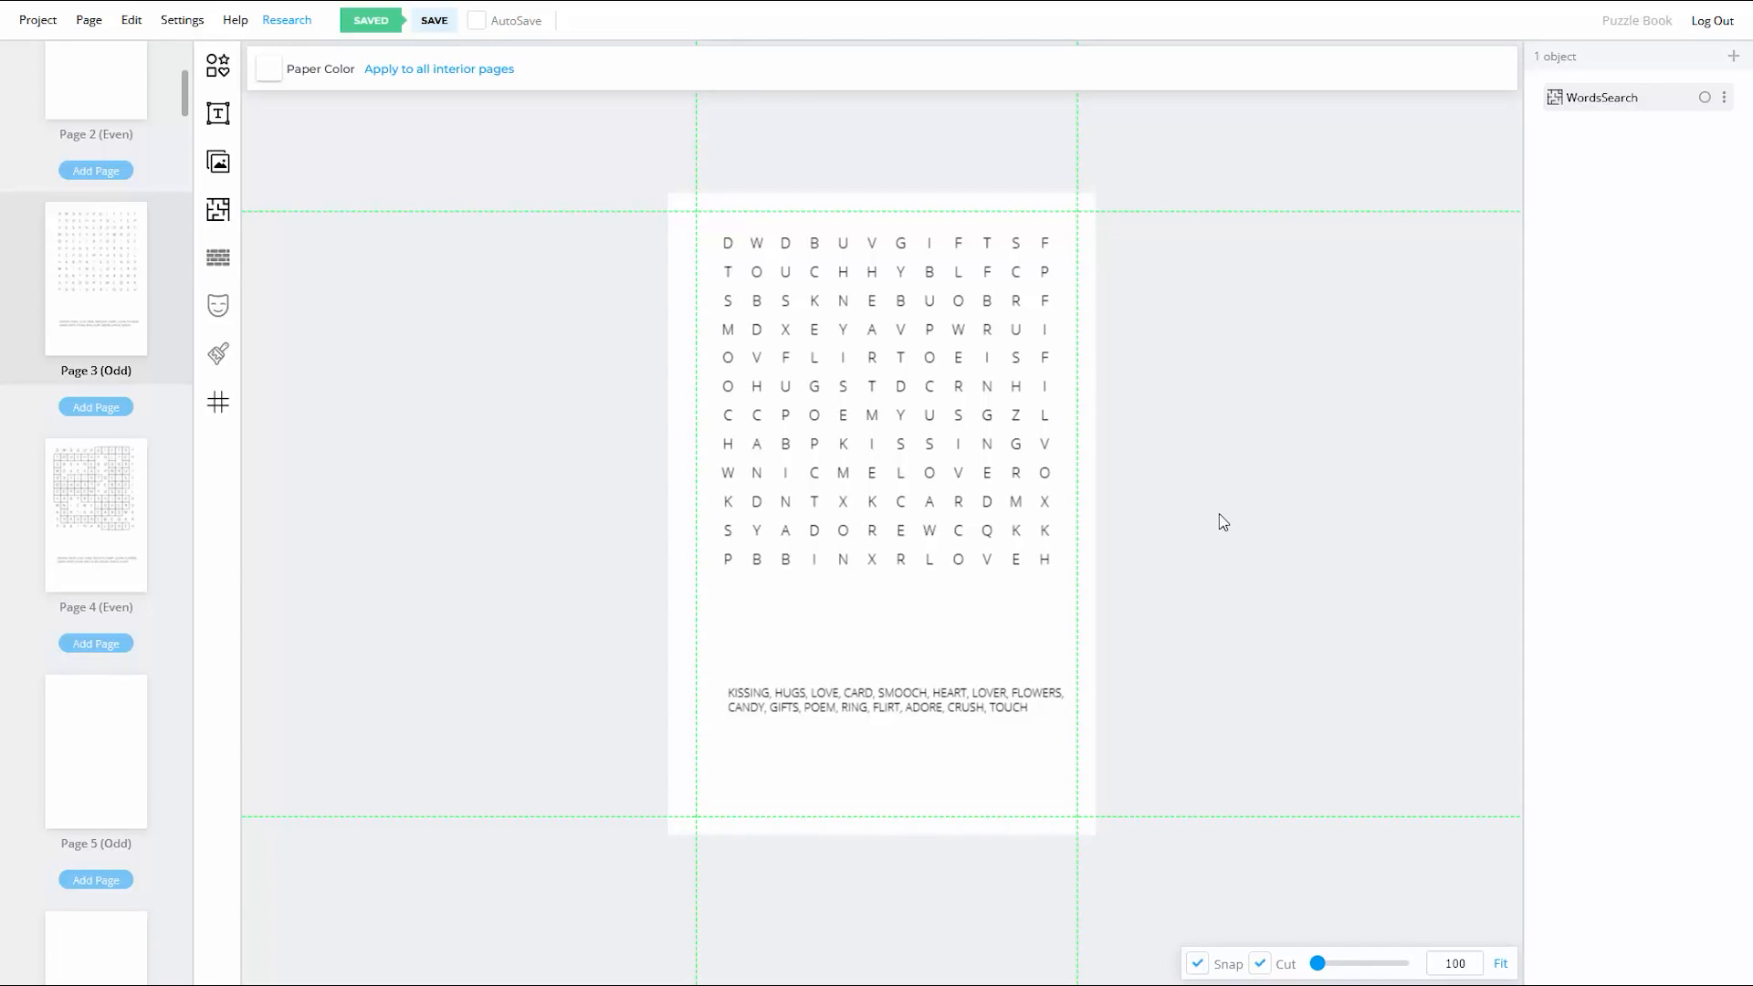
{"action": "left_click", "coordinate": [845, 417]}
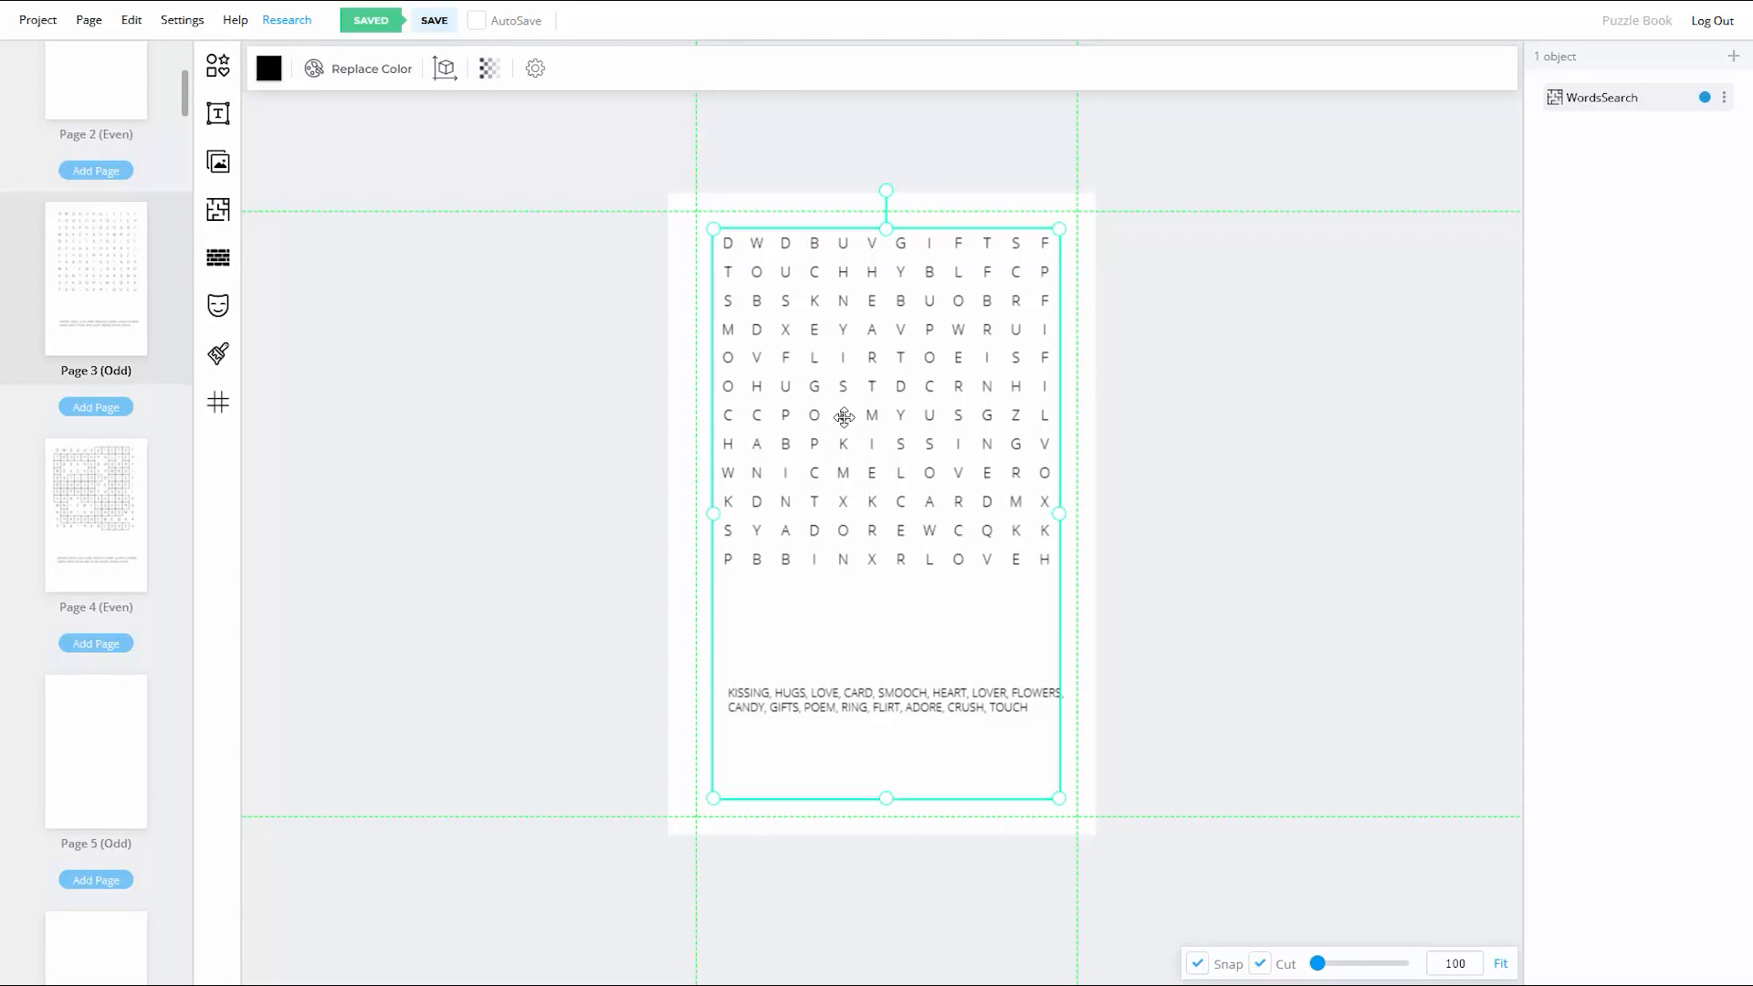
{"action": "right_click", "coordinate": [920, 393]}
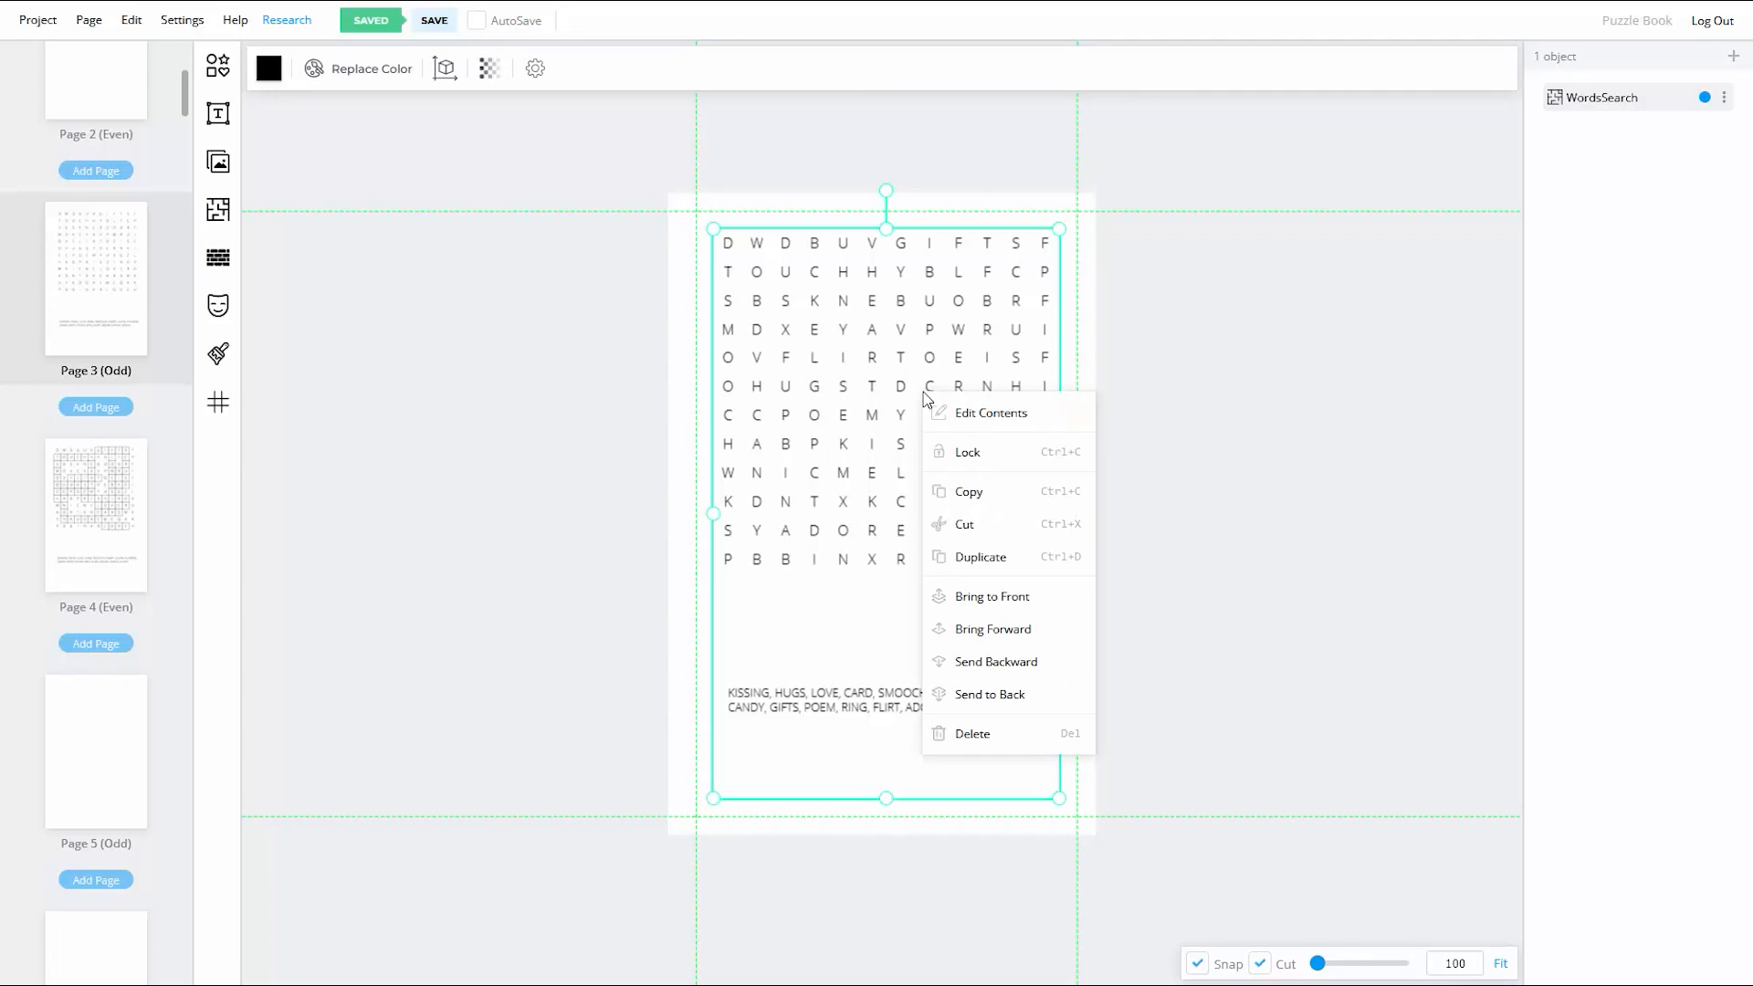
{"action": "left_click", "coordinate": [975, 418]}
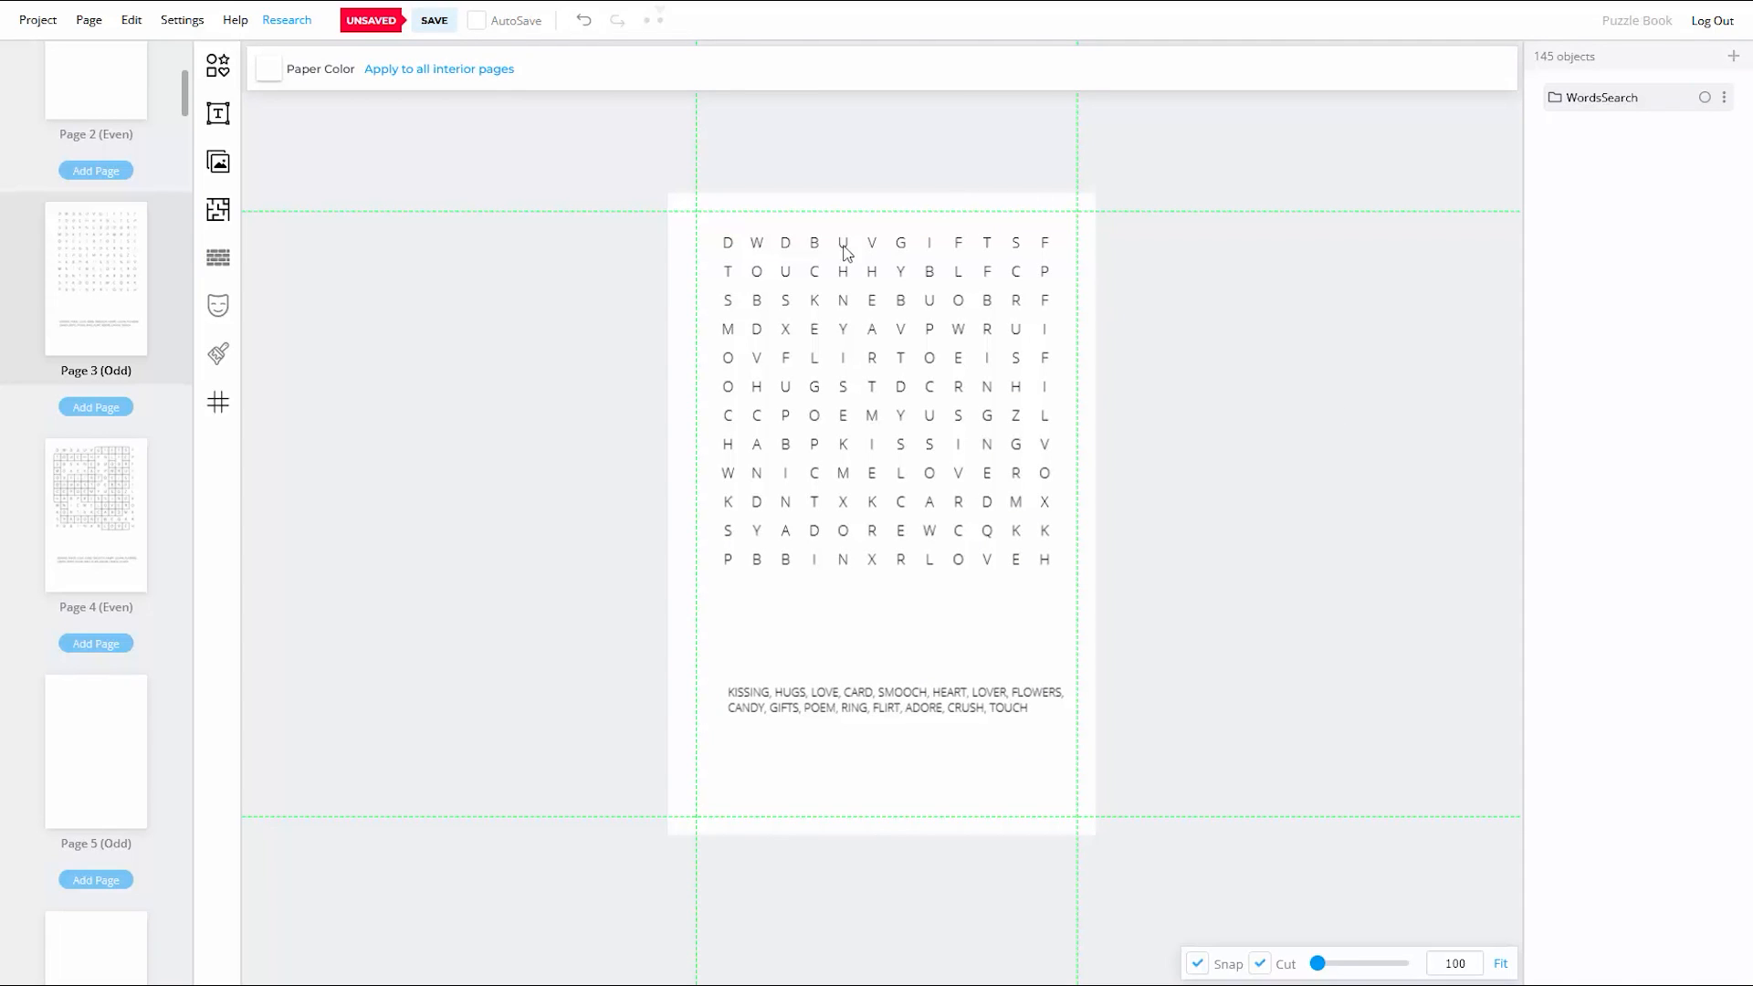
{"action": "left_click", "coordinate": [987, 445]}
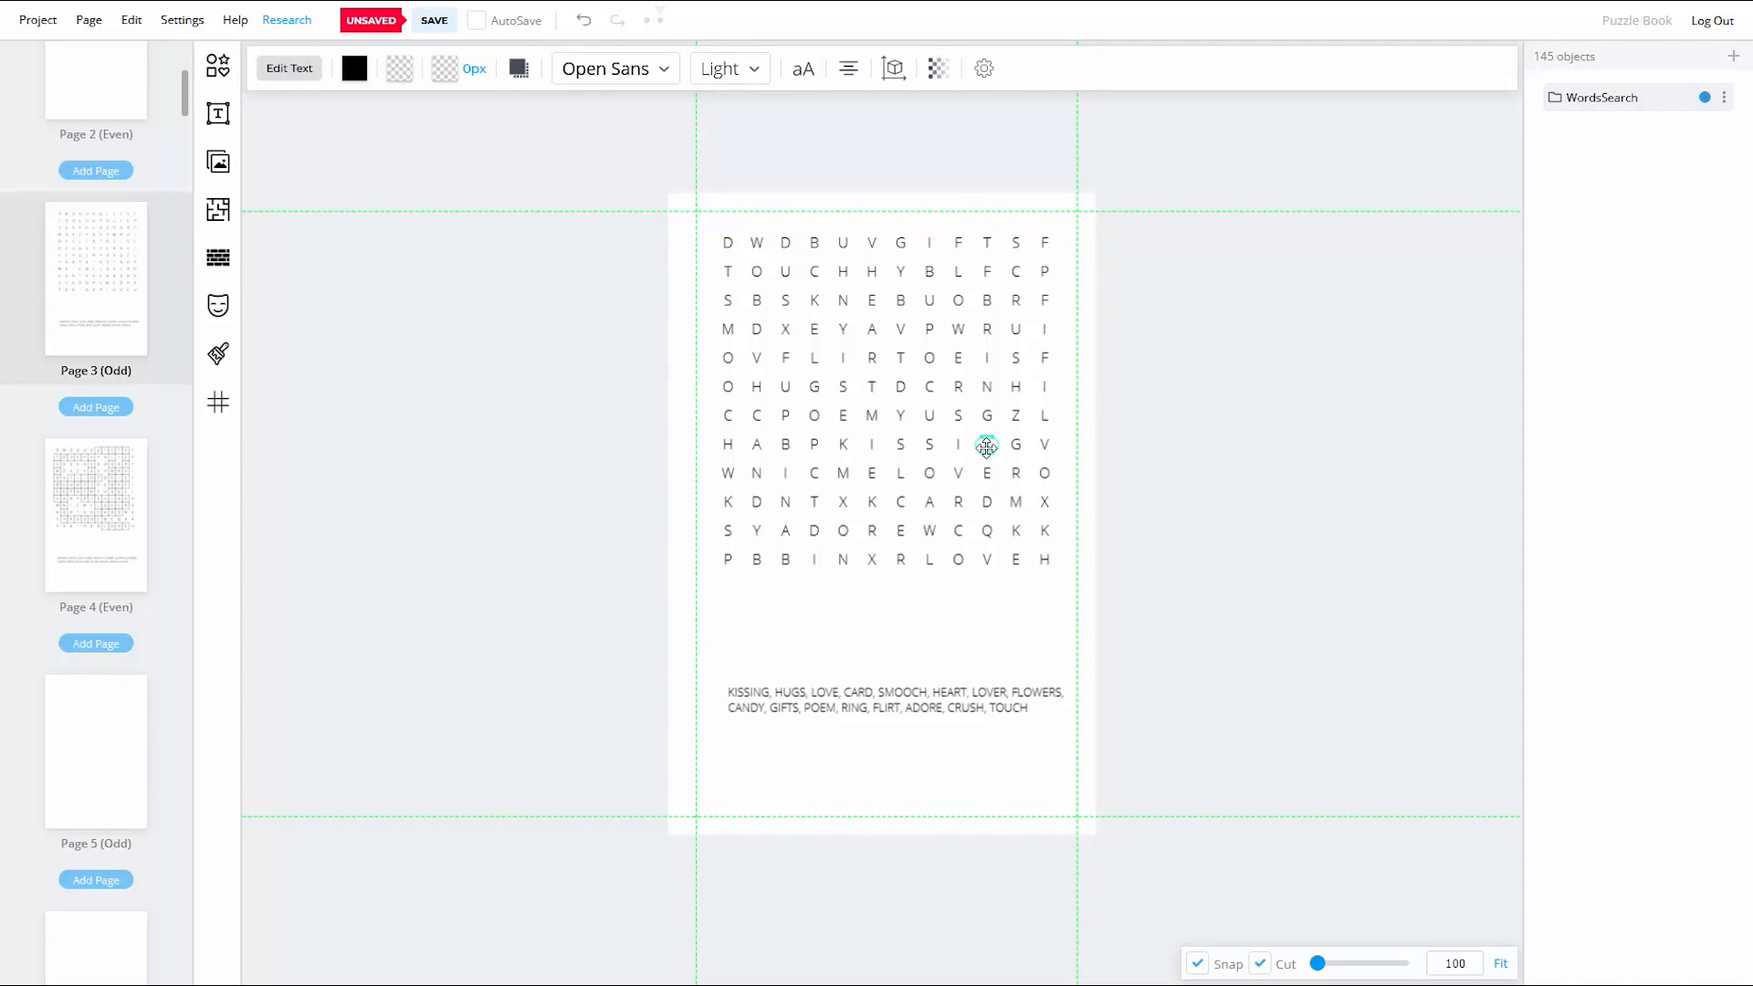
{"action": "left_click", "coordinate": [1328, 436]}
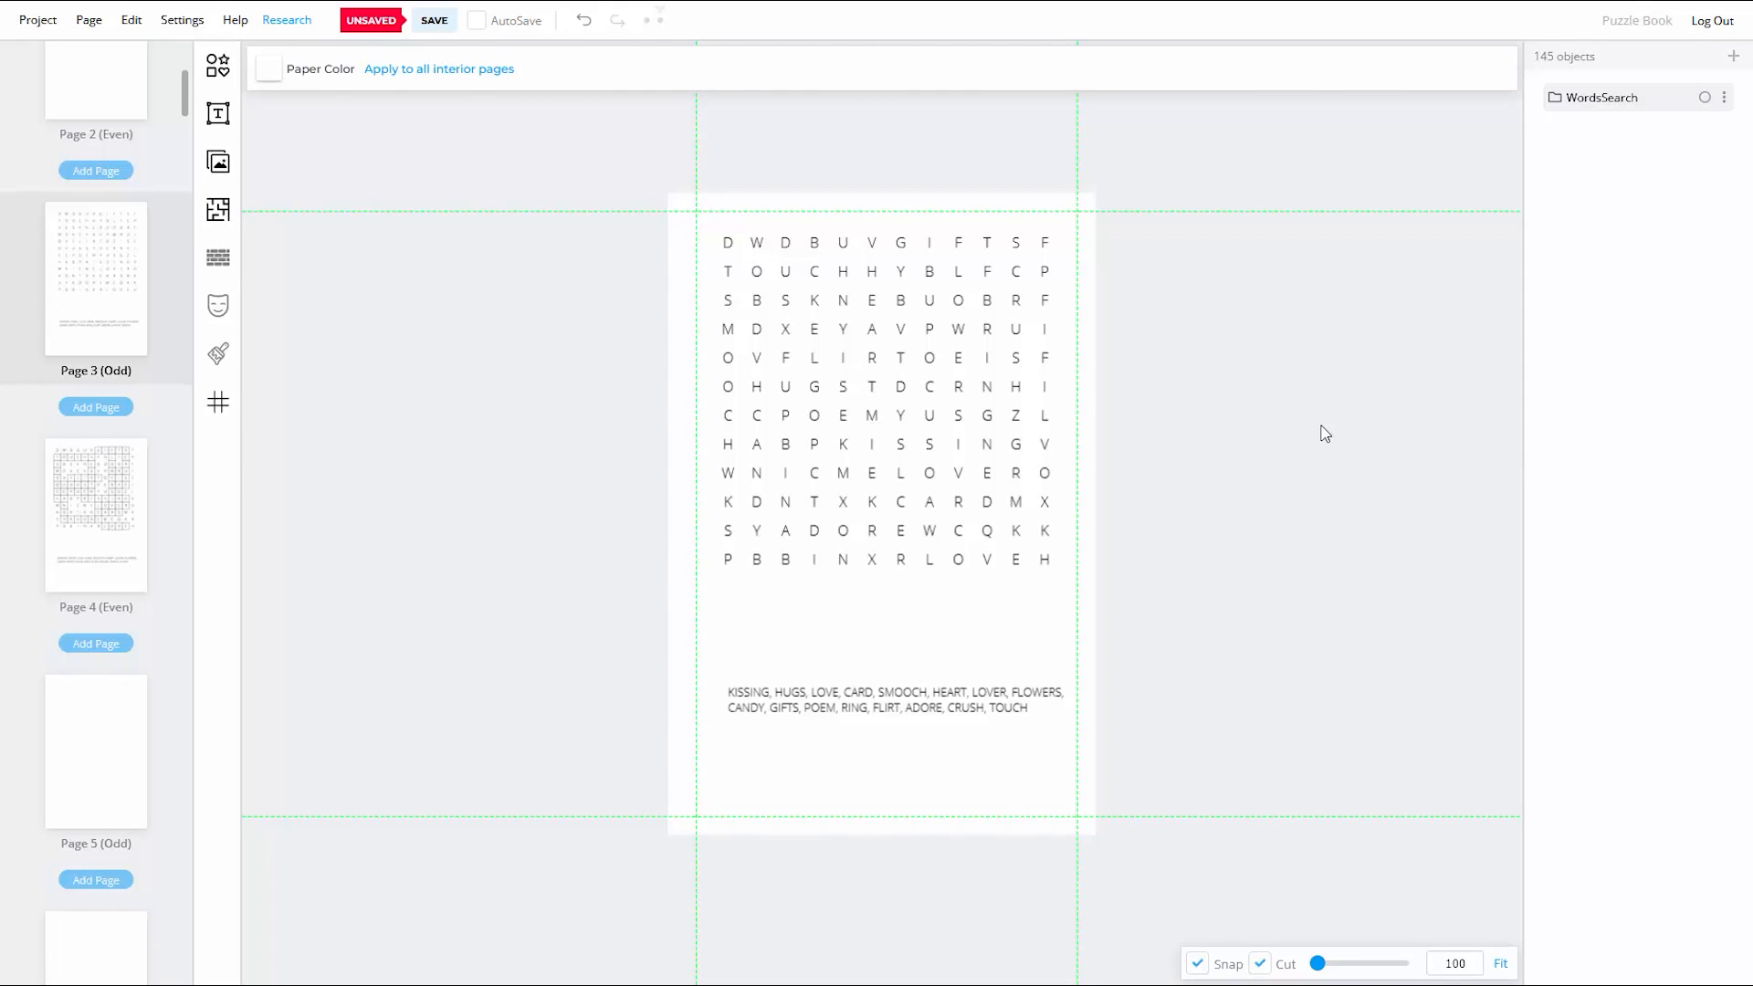
Step: Group all the letters of the page 3 word search grid into one object, leaving out the word list
{"action": "left_click_drag", "start_coordinate": [1156, 190], "coordinate": [654, 607]}
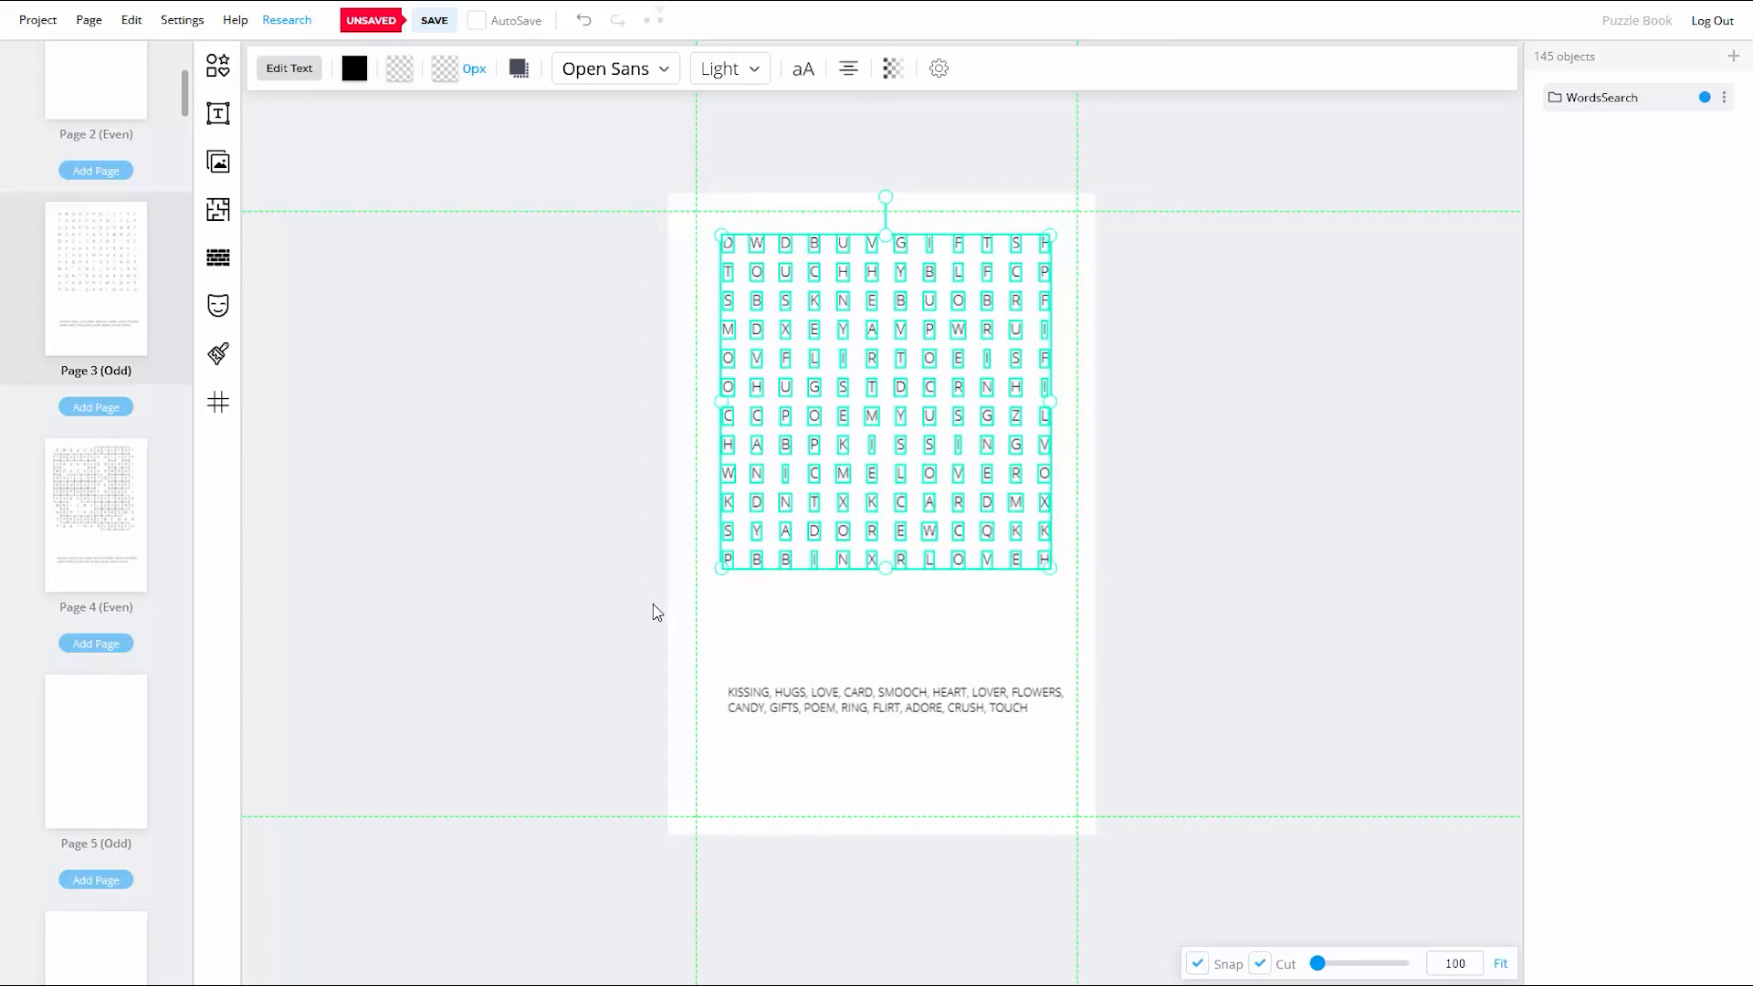
{"action": "right_click", "coordinate": [854, 430]}
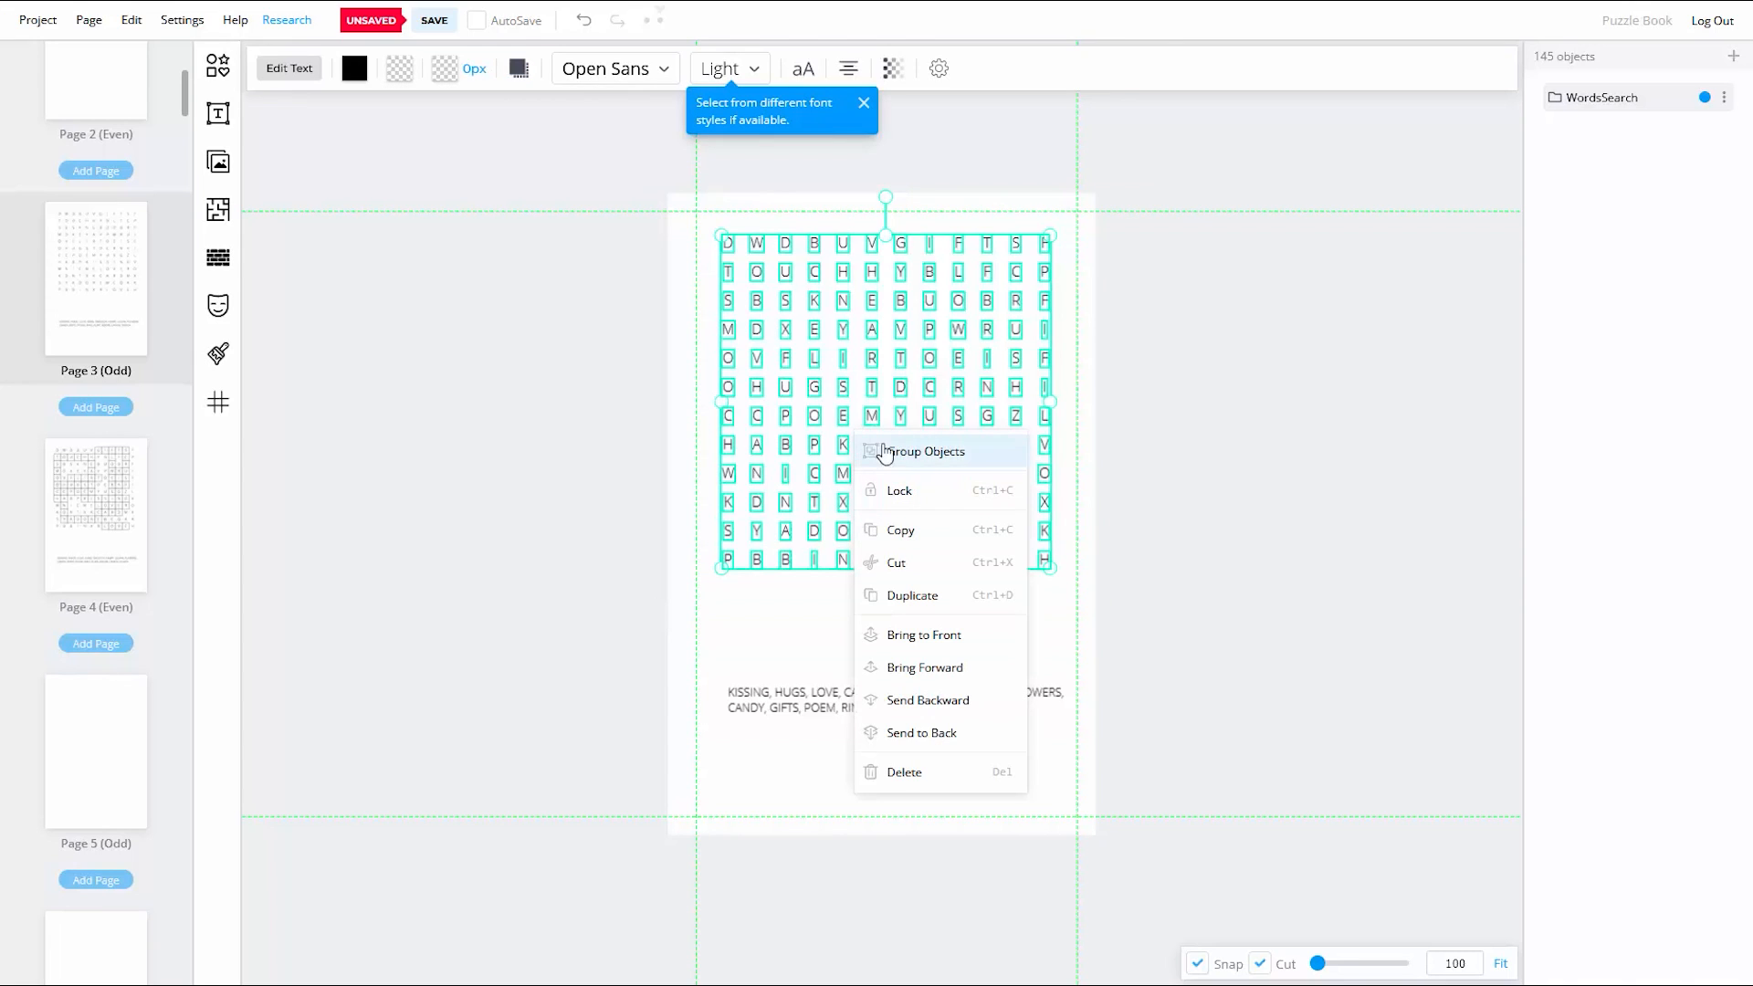
{"action": "left_click", "coordinate": [927, 452]}
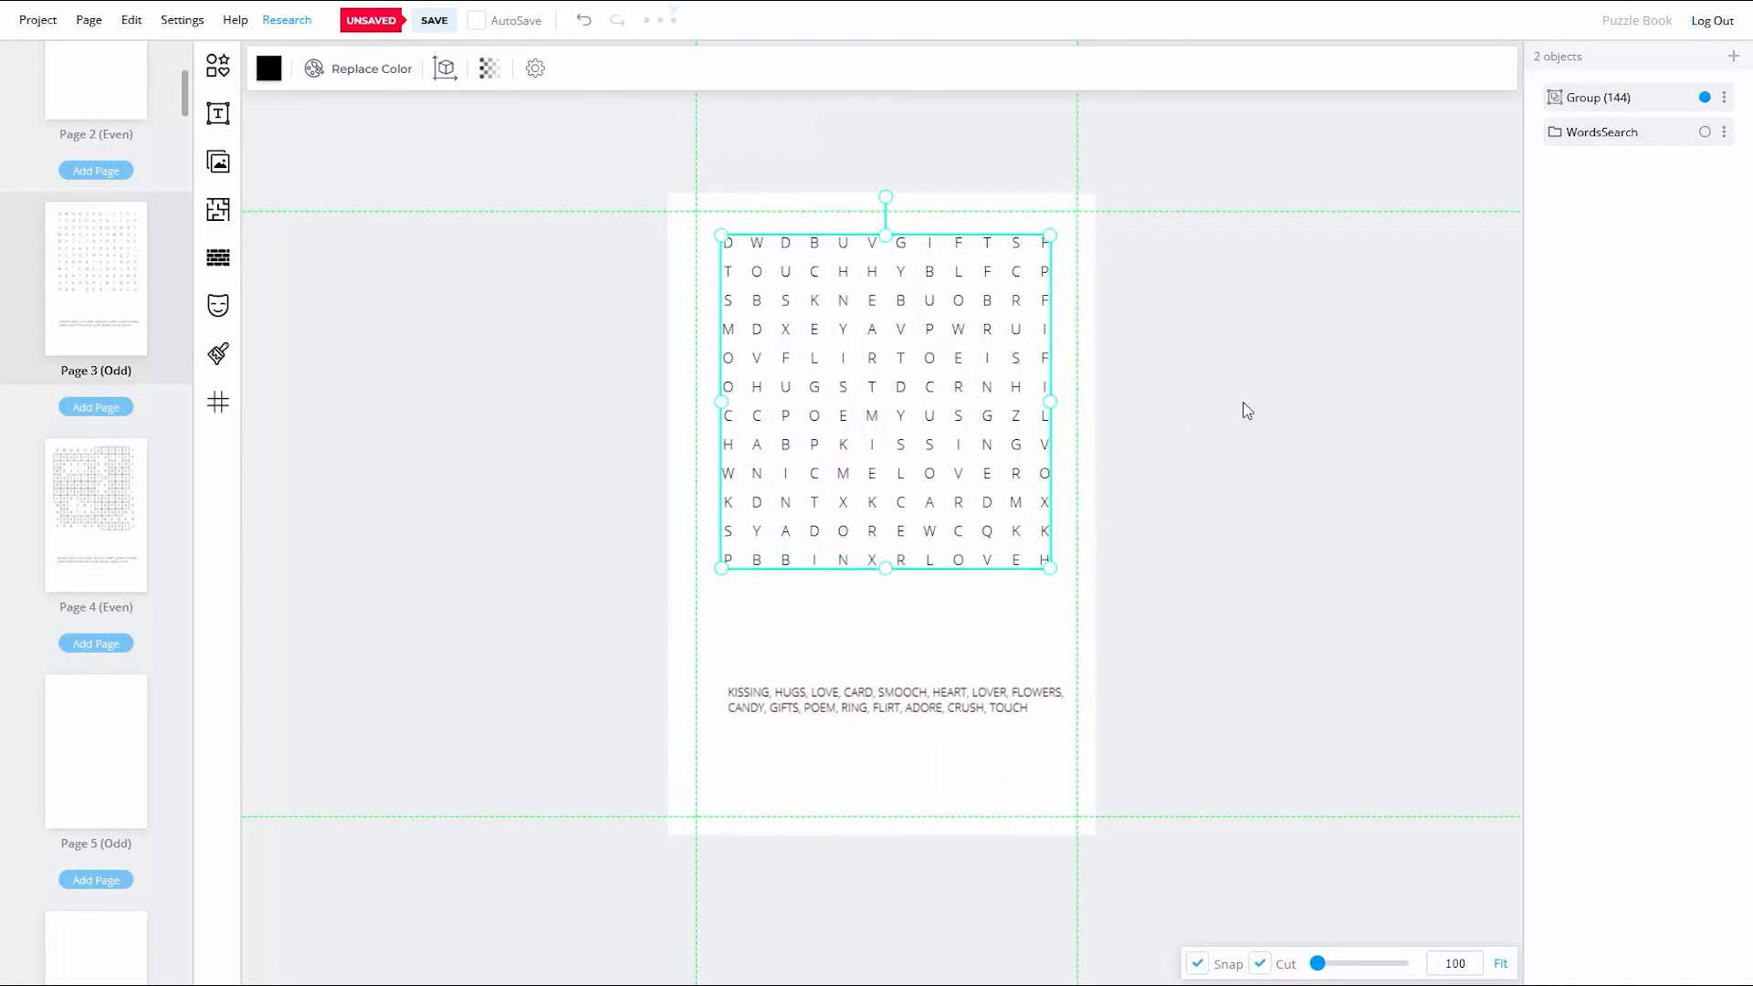
{"action": "left_click", "coordinate": [1247, 410]}
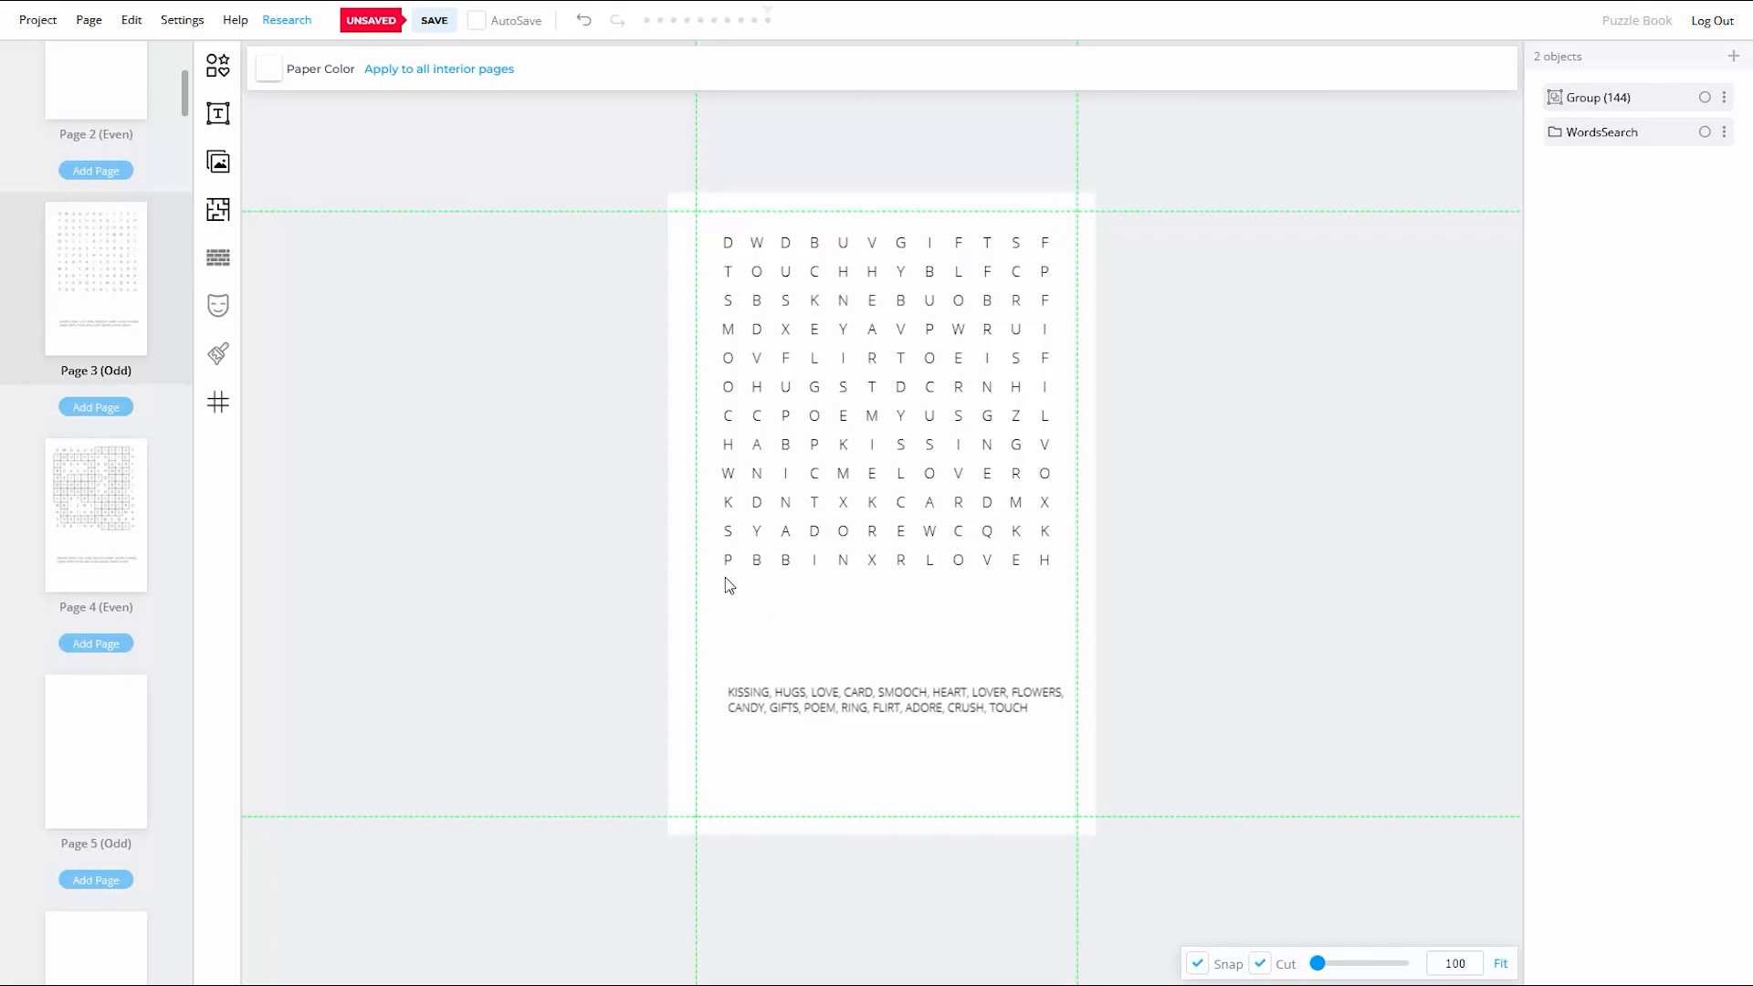
Step: Add a square shape to page 3 and make its fill transparent
{"action": "left_click", "coordinate": [217, 65]}
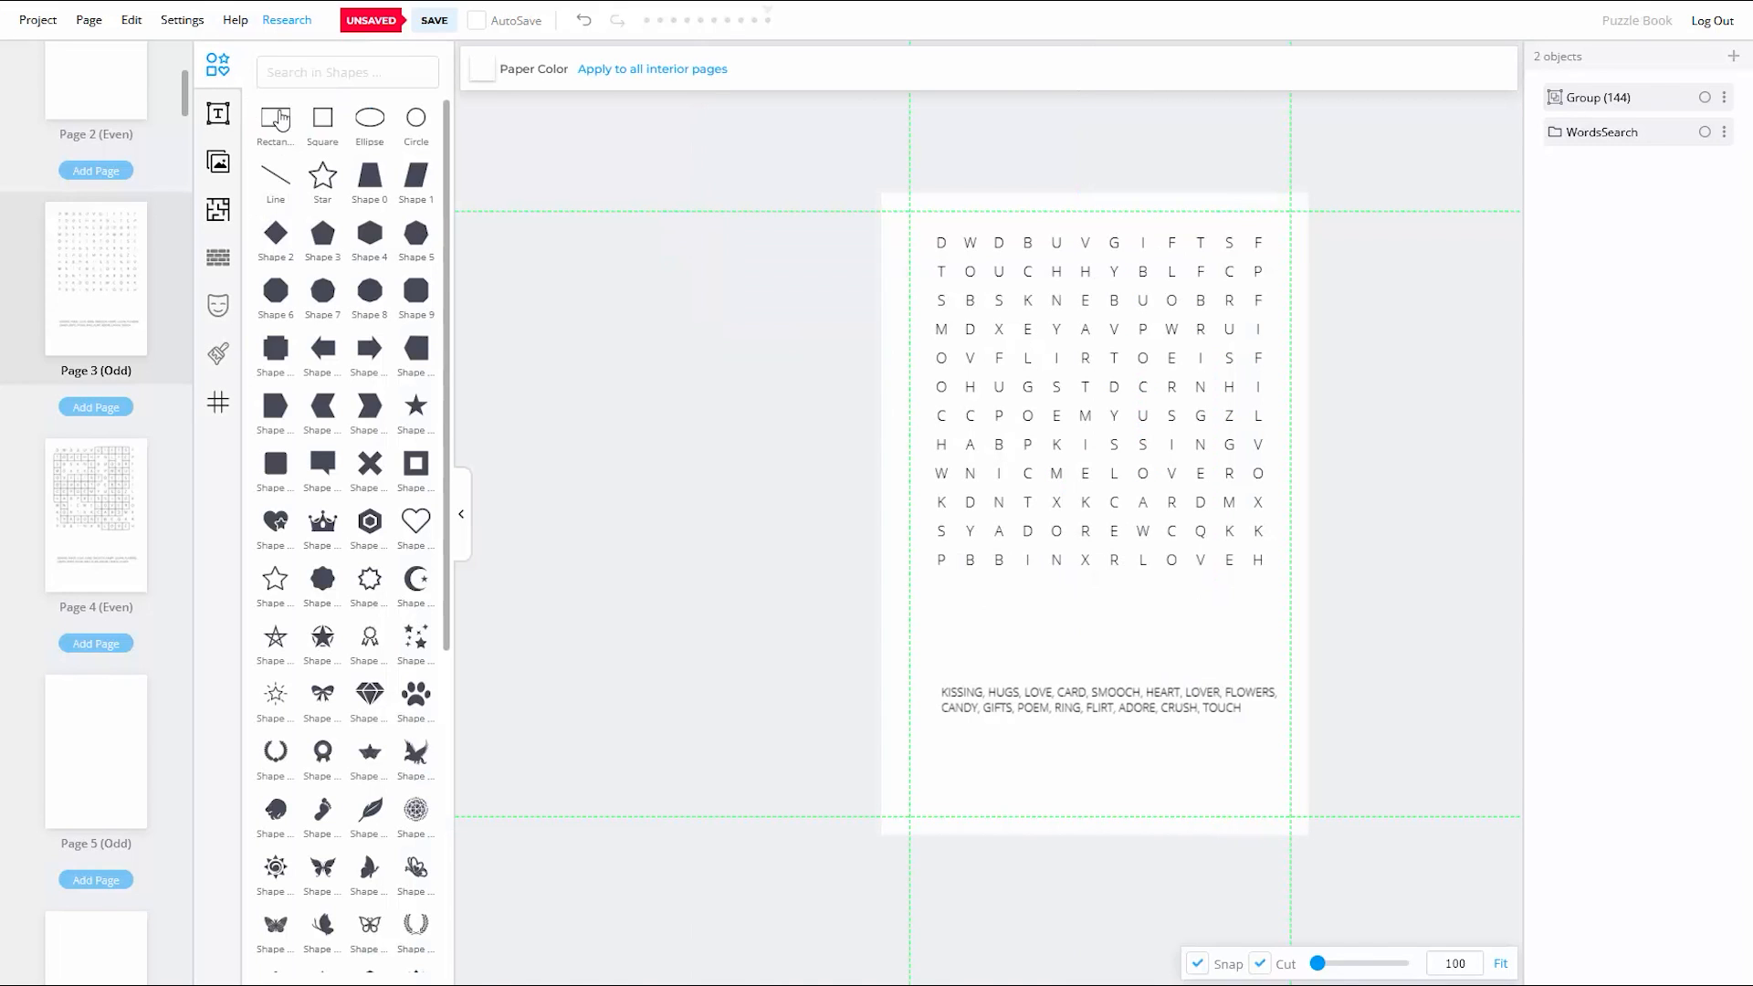
{"action": "left_click", "coordinate": [323, 124]}
{"action": "left_click", "coordinate": [461, 514]}
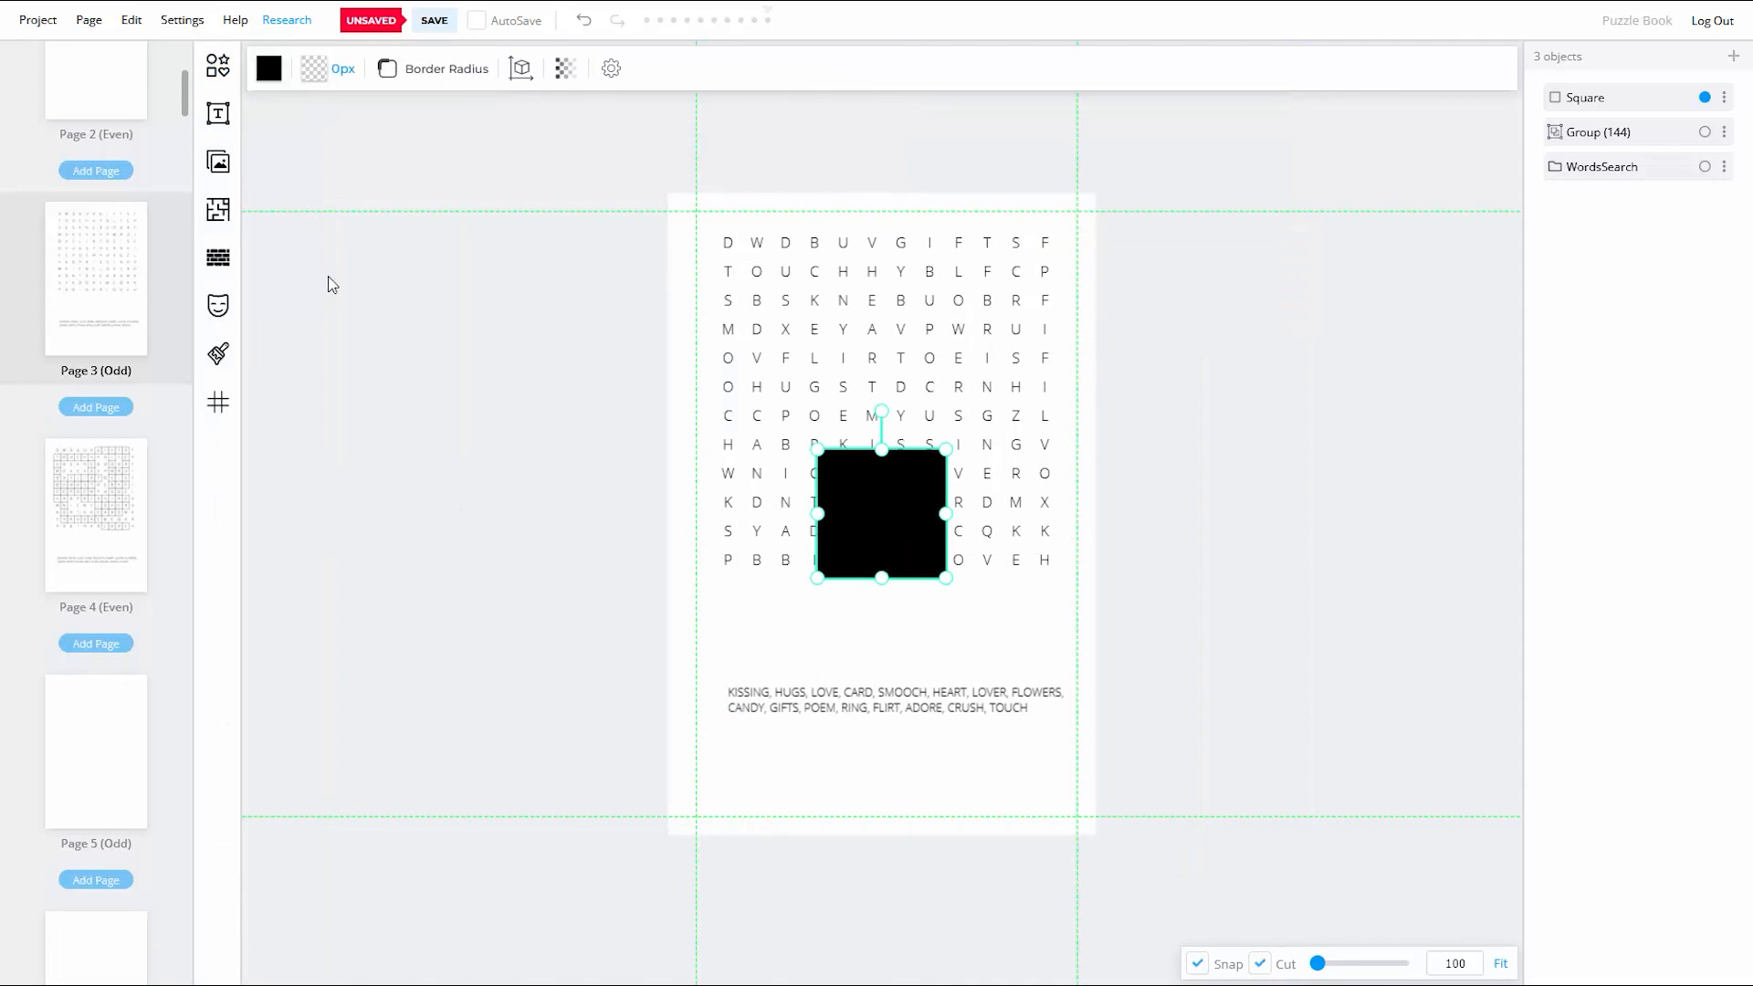
{"action": "left_click", "coordinate": [268, 71]}
{"action": "left_click", "coordinate": [266, 148]}
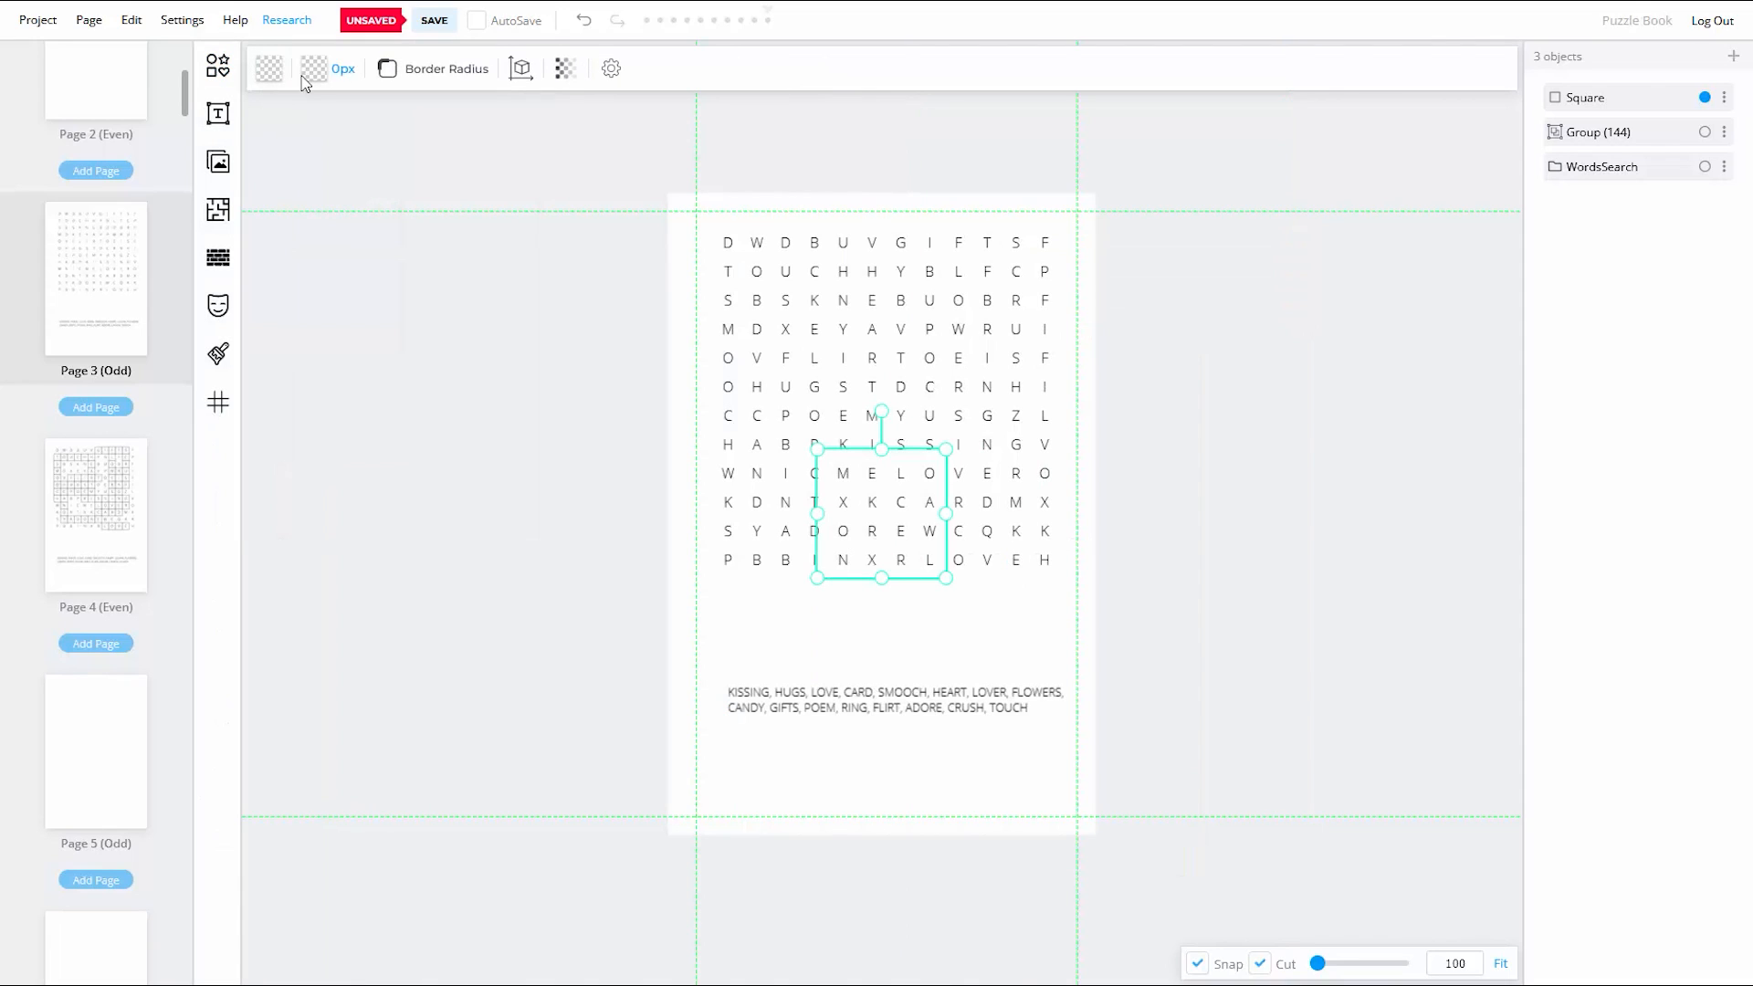
Step: Give the square a black border and increase its border width
{"action": "left_click", "coordinate": [310, 71]}
{"action": "left_click", "coordinate": [346, 149]}
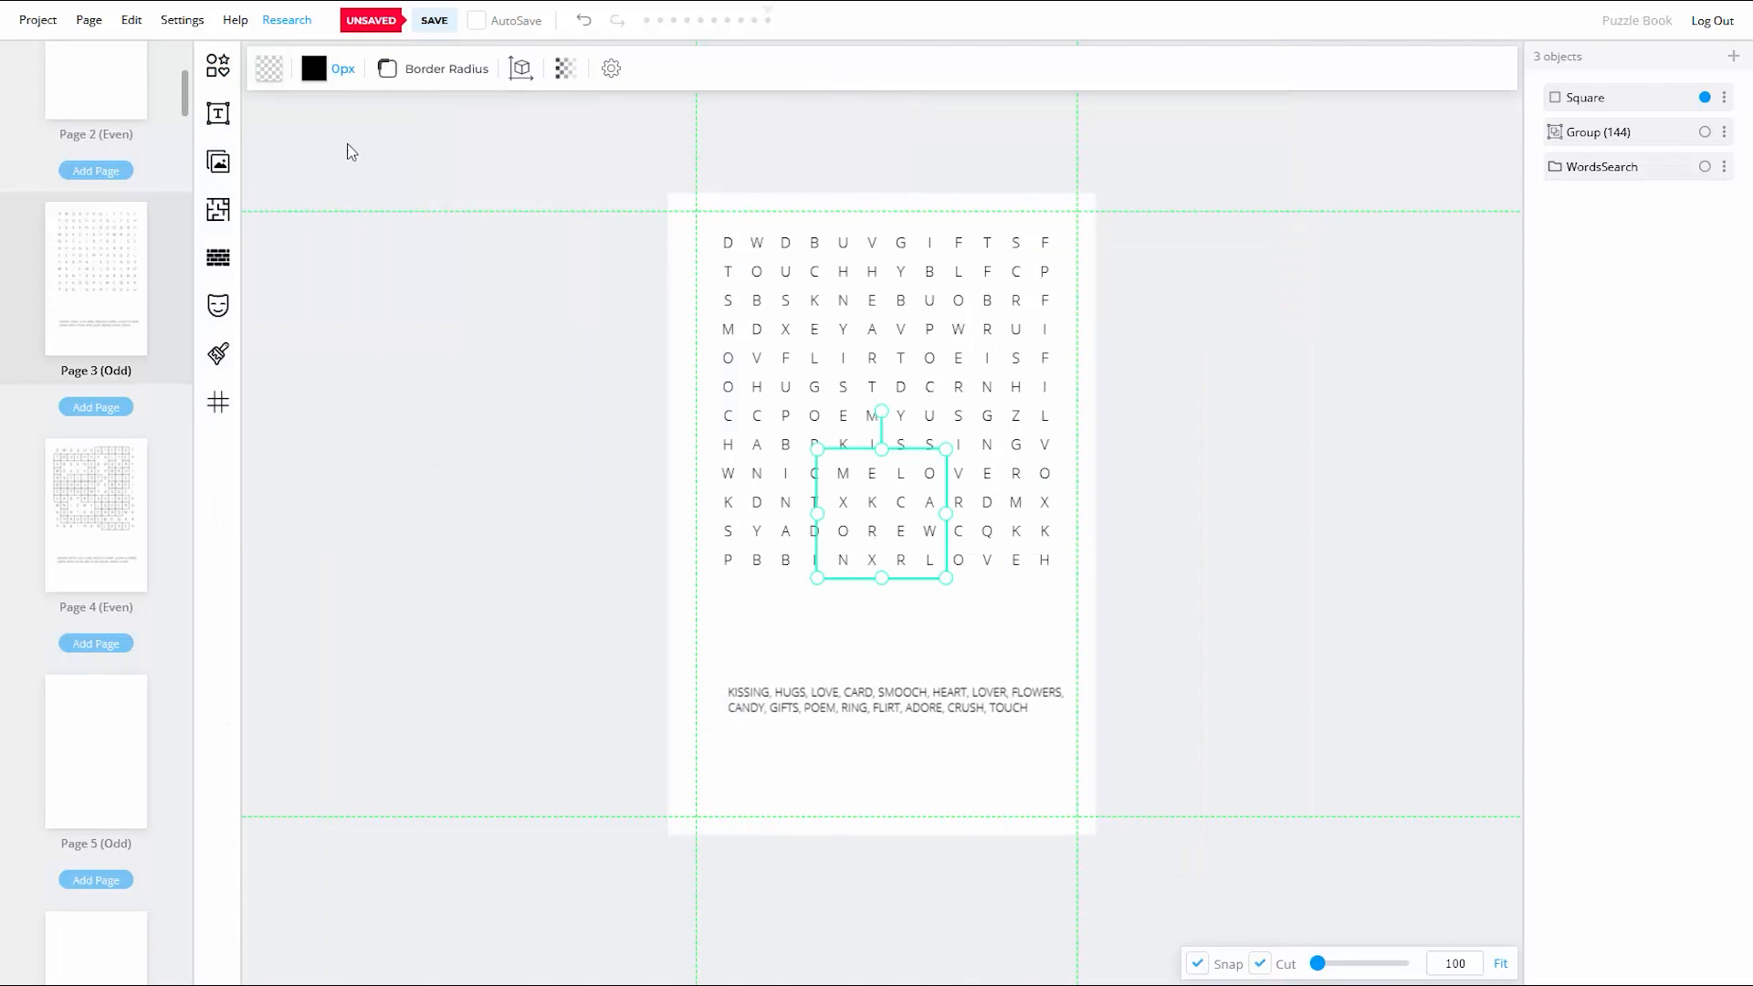
{"action": "left_click", "coordinate": [340, 70]}
{"action": "left_click_drag", "start_coordinate": [332, 152], "coordinate": [337, 151]}
{"action": "left_click", "coordinate": [625, 206]}
Step: Resize and move the square so that it frames the whole letter grid
{"action": "left_click_drag", "start_coordinate": [947, 447], "coordinate": [1087, 268]}
{"action": "mouse_move", "coordinate": [1009, 400]}
{"action": "left_mouse_down"}
{"action": "mouse_move", "coordinate": [897, 327]}
{"action": "mouse_move", "coordinate": [910, 351]}
{"action": "left_mouse_up"}
{"action": "left_click_drag", "start_coordinate": [980, 498], "coordinate": [1069, 582]}
{"action": "left_click_drag", "start_coordinate": [962, 507], "coordinate": [962, 507]}
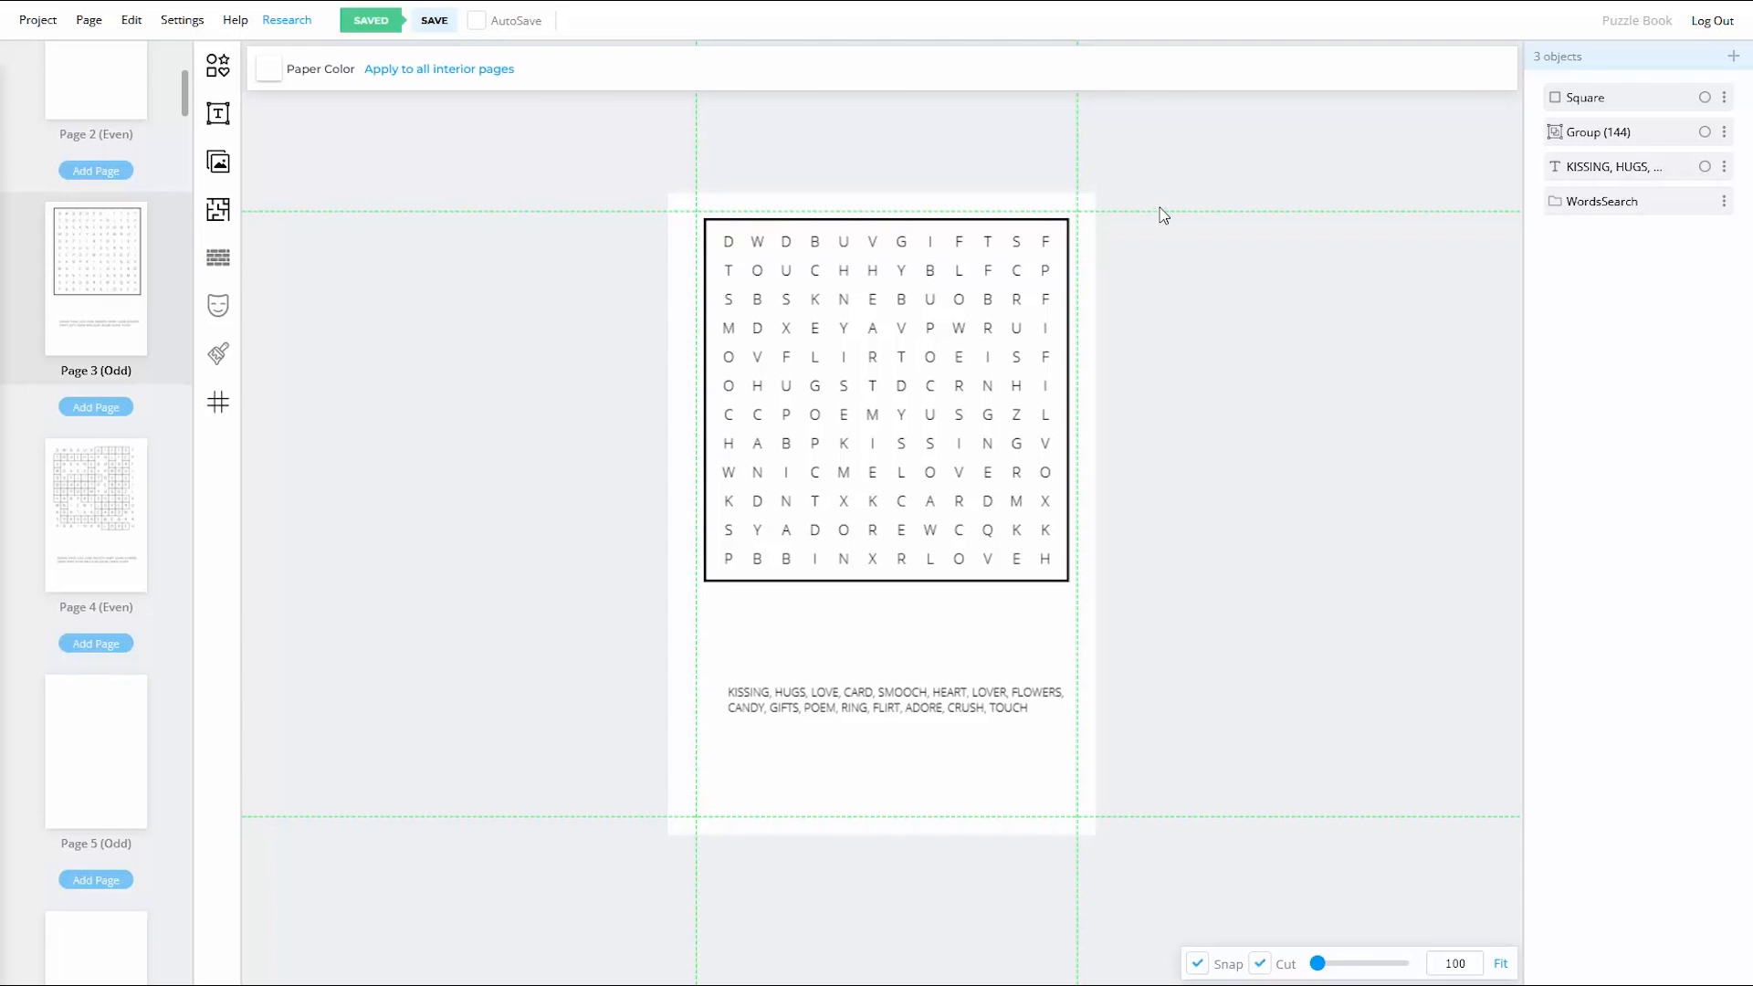
Step: Group the square frame with the letter grid
{"action": "left_click_drag", "start_coordinate": [1165, 196], "coordinate": [690, 618]}
{"action": "right_click", "coordinate": [964, 427]}
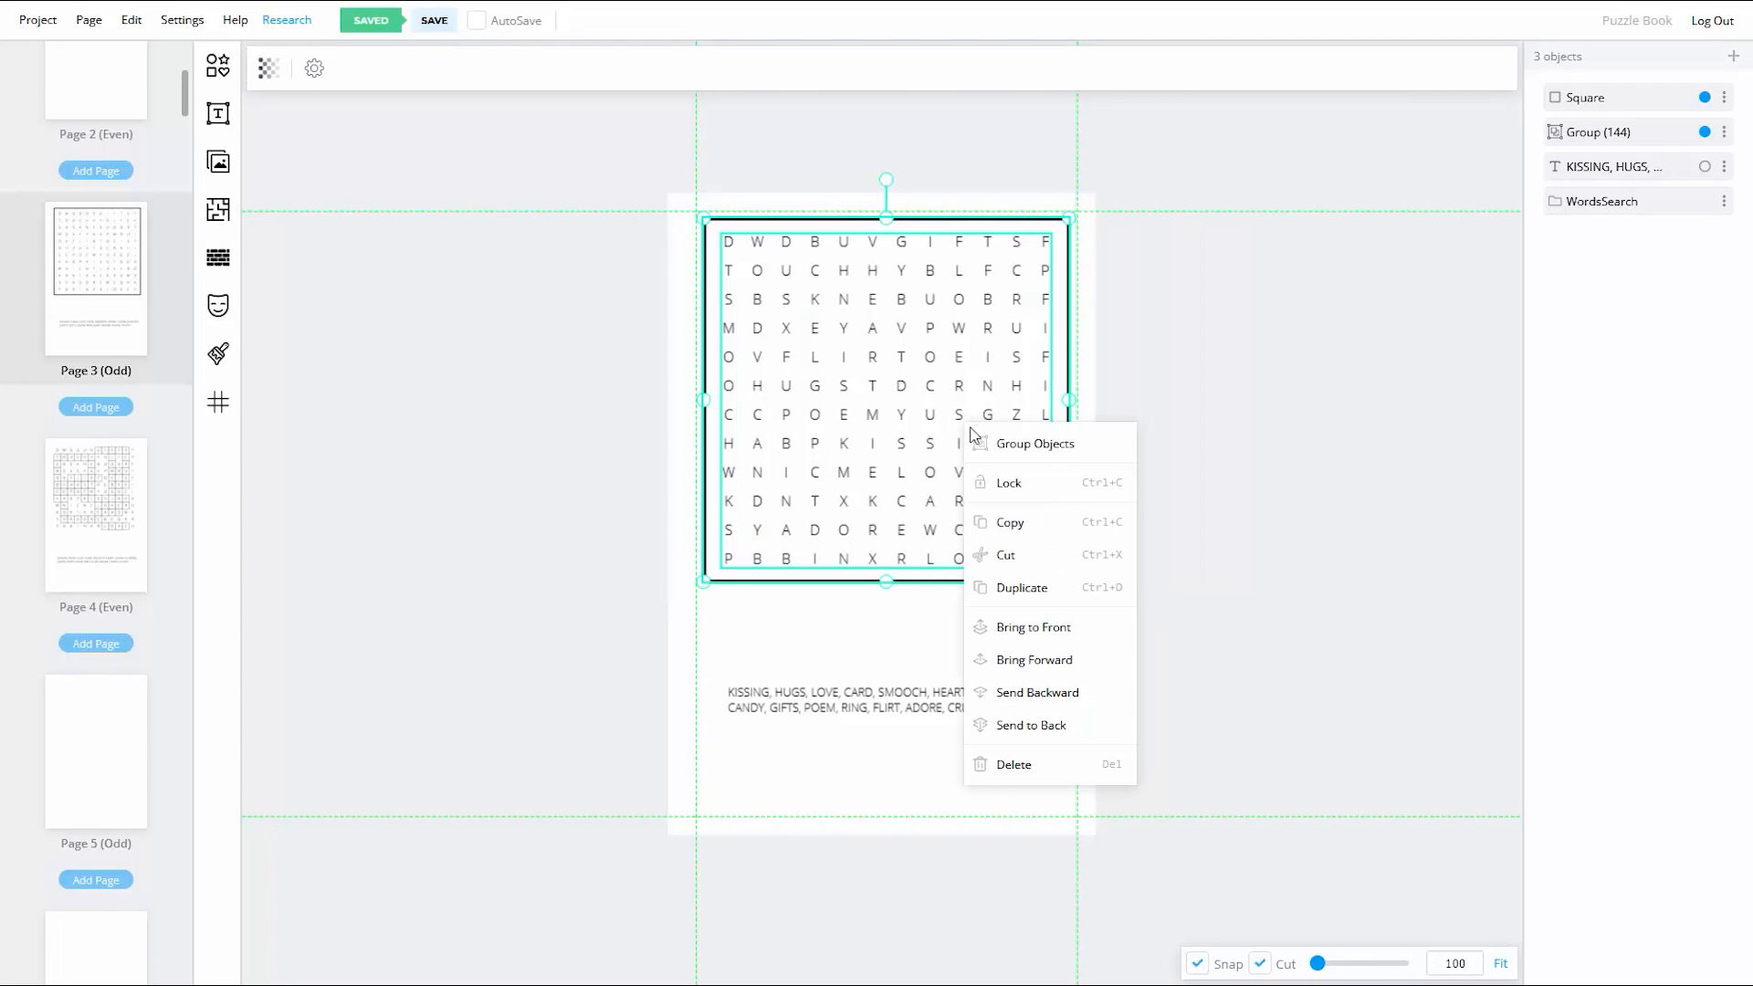
{"action": "left_click", "coordinate": [995, 442]}
Step: Rename the grouped square frame and letter grid as Puzzle
{"action": "left_click", "coordinate": [1724, 96]}
{"action": "left_click", "coordinate": [1605, 151]}
{"action": "type", "text": "Puzzle"}
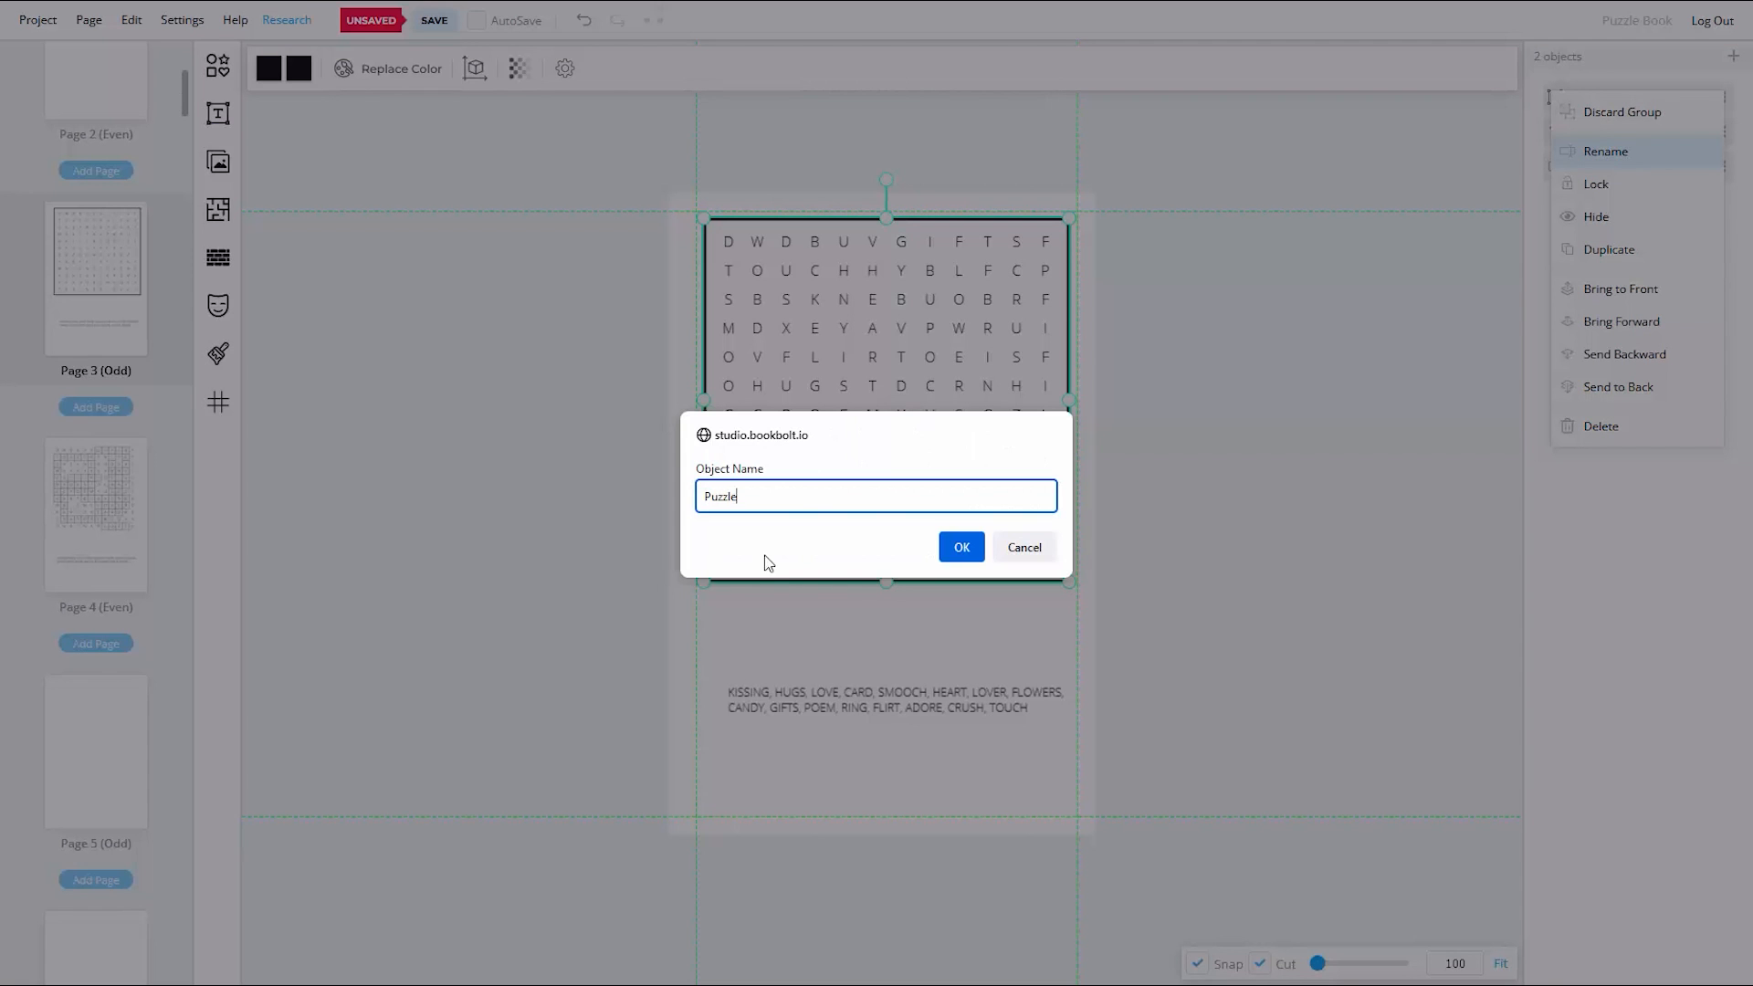
{"action": "left_click", "coordinate": [958, 548]}
{"action": "left_click", "coordinate": [1132, 530]}
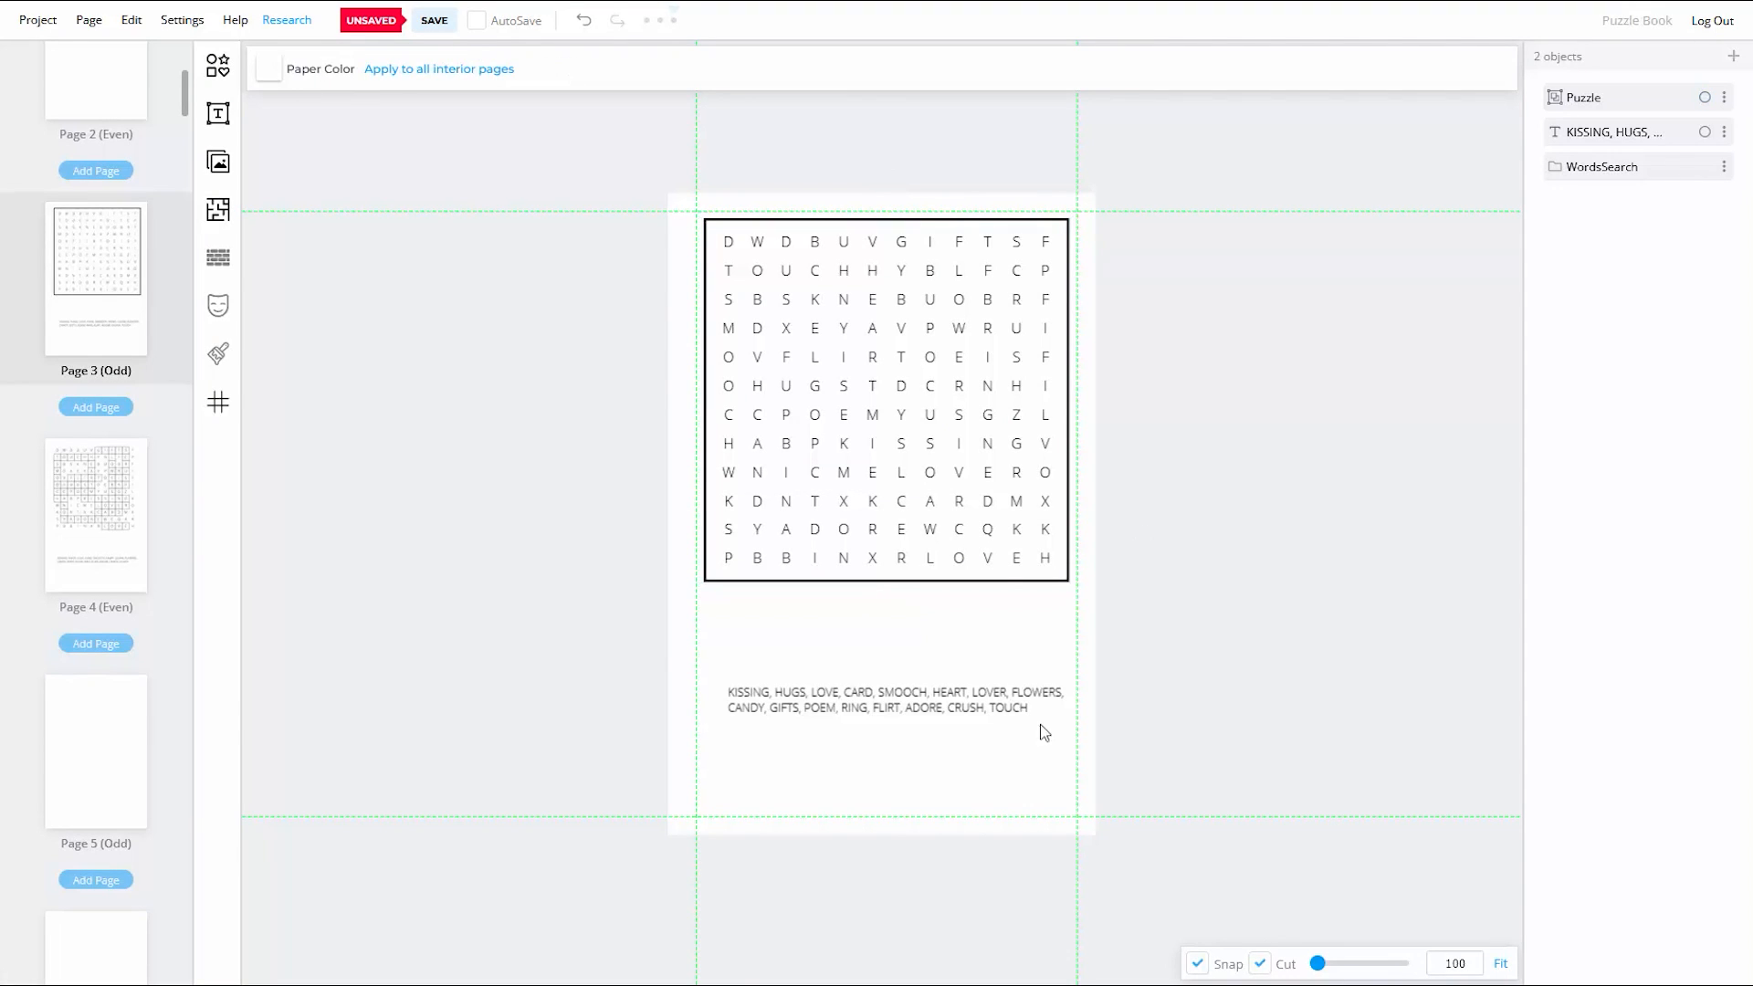
Step: Edit the word list below the grid, removing the commas and breaking it into four rows of four words
{"action": "left_click", "coordinate": [939, 696]}
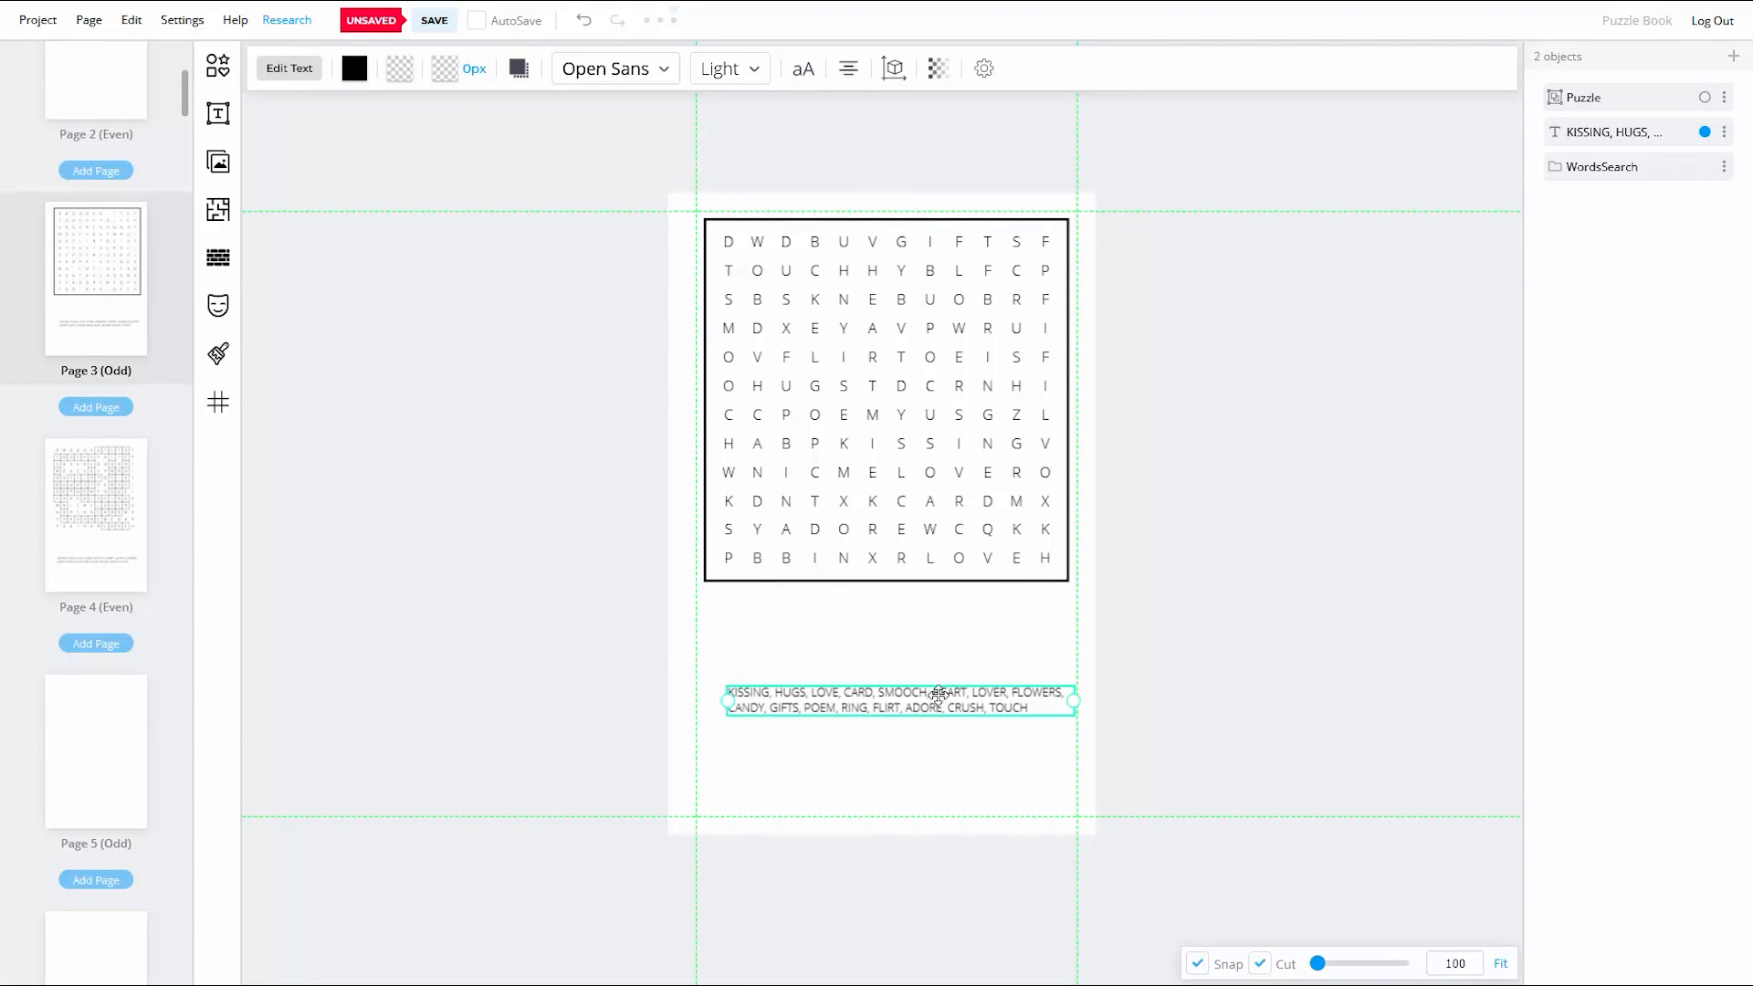
{"action": "double_click", "coordinate": [941, 694]}
{"action": "scroll", "coordinate": [751, 697], "scroll_direction": "up", "scroll_amount": 3}
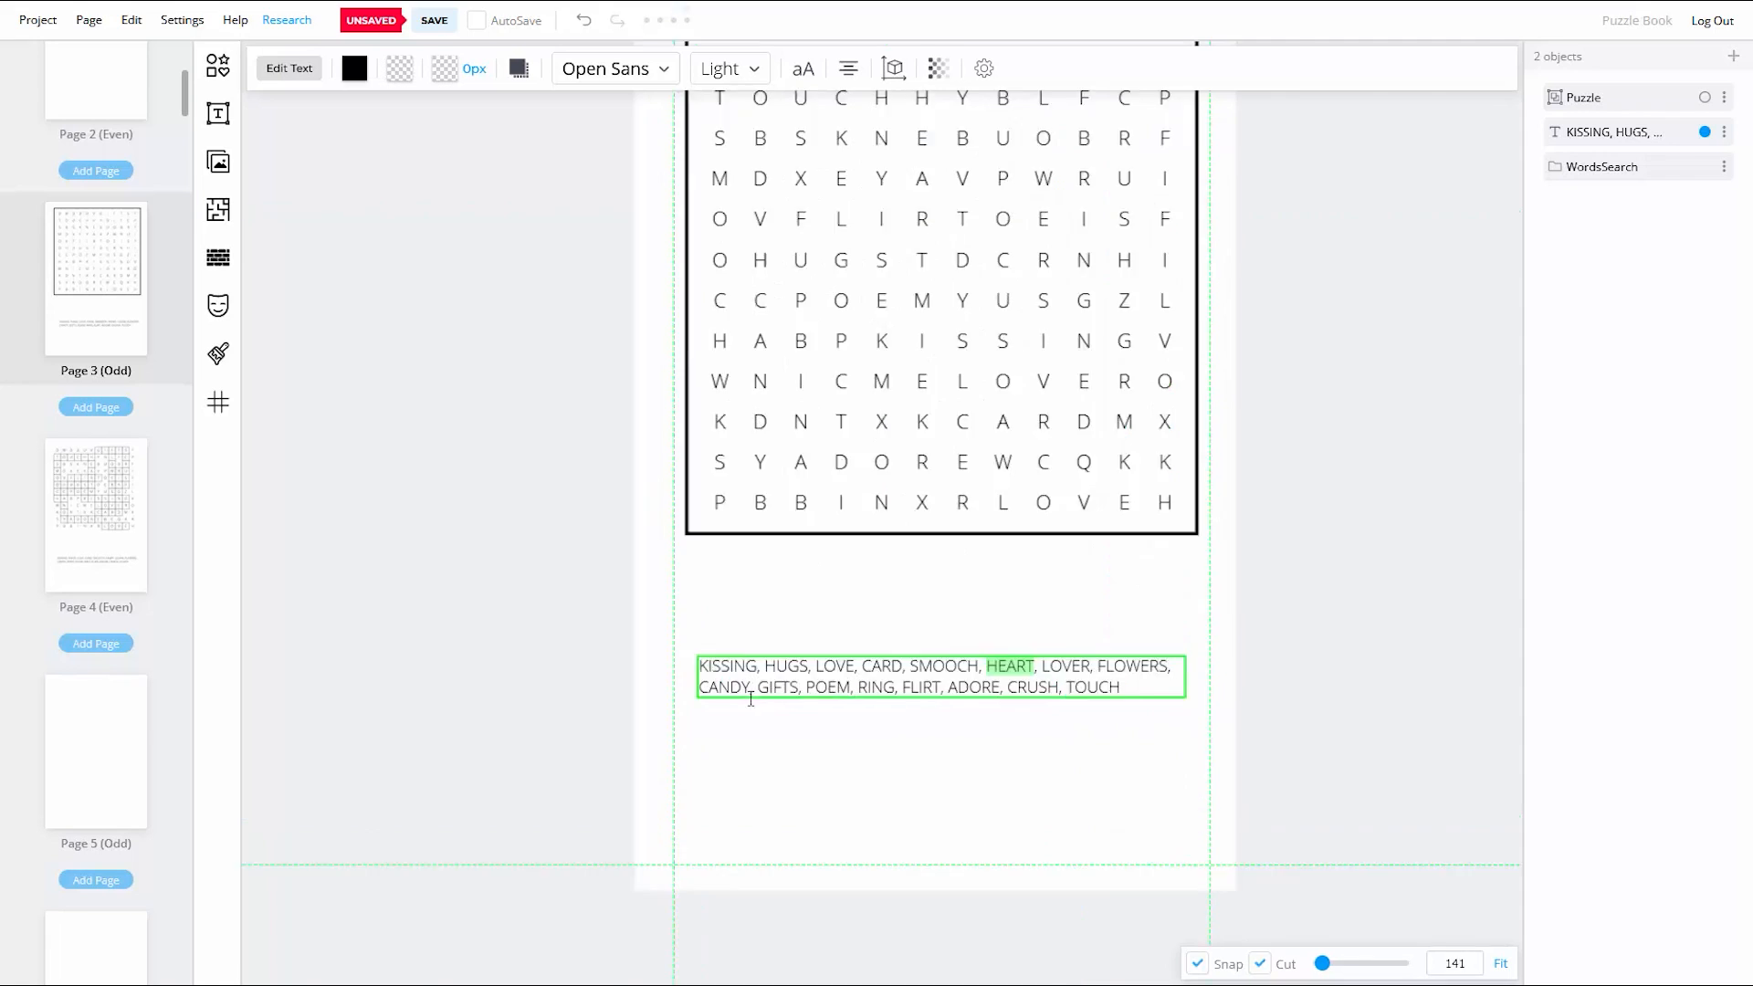
{"action": "scroll", "coordinate": [750, 698], "scroll_direction": "up", "scroll_amount": 3}
{"action": "left_click", "coordinate": [775, 645]}
{"action": "key", "text": "BackSpace"}
{"action": "key", "text": "BackSpace"}
{"action": "left_click", "coordinate": [1086, 628]}
{"action": "left_click", "coordinate": [937, 663]}
{"action": "left_click", "coordinate": [763, 696]}
{"action": "left_click", "coordinate": [1107, 680]}
{"action": "left_click", "coordinate": [1244, 680]}
{"action": "key", "text": "BackSpace"}
{"action": "key", "text": "BackSpace"}
{"action": "left_click", "coordinate": [1116, 715]}
Step: Insert spaces between the words in all four rows to spread the word list into four columns
{"action": "left_click", "coordinate": [853, 610]}
{"action": "left_click", "coordinate": [1071, 610]}
{"action": "left_click", "coordinate": [1067, 649]}
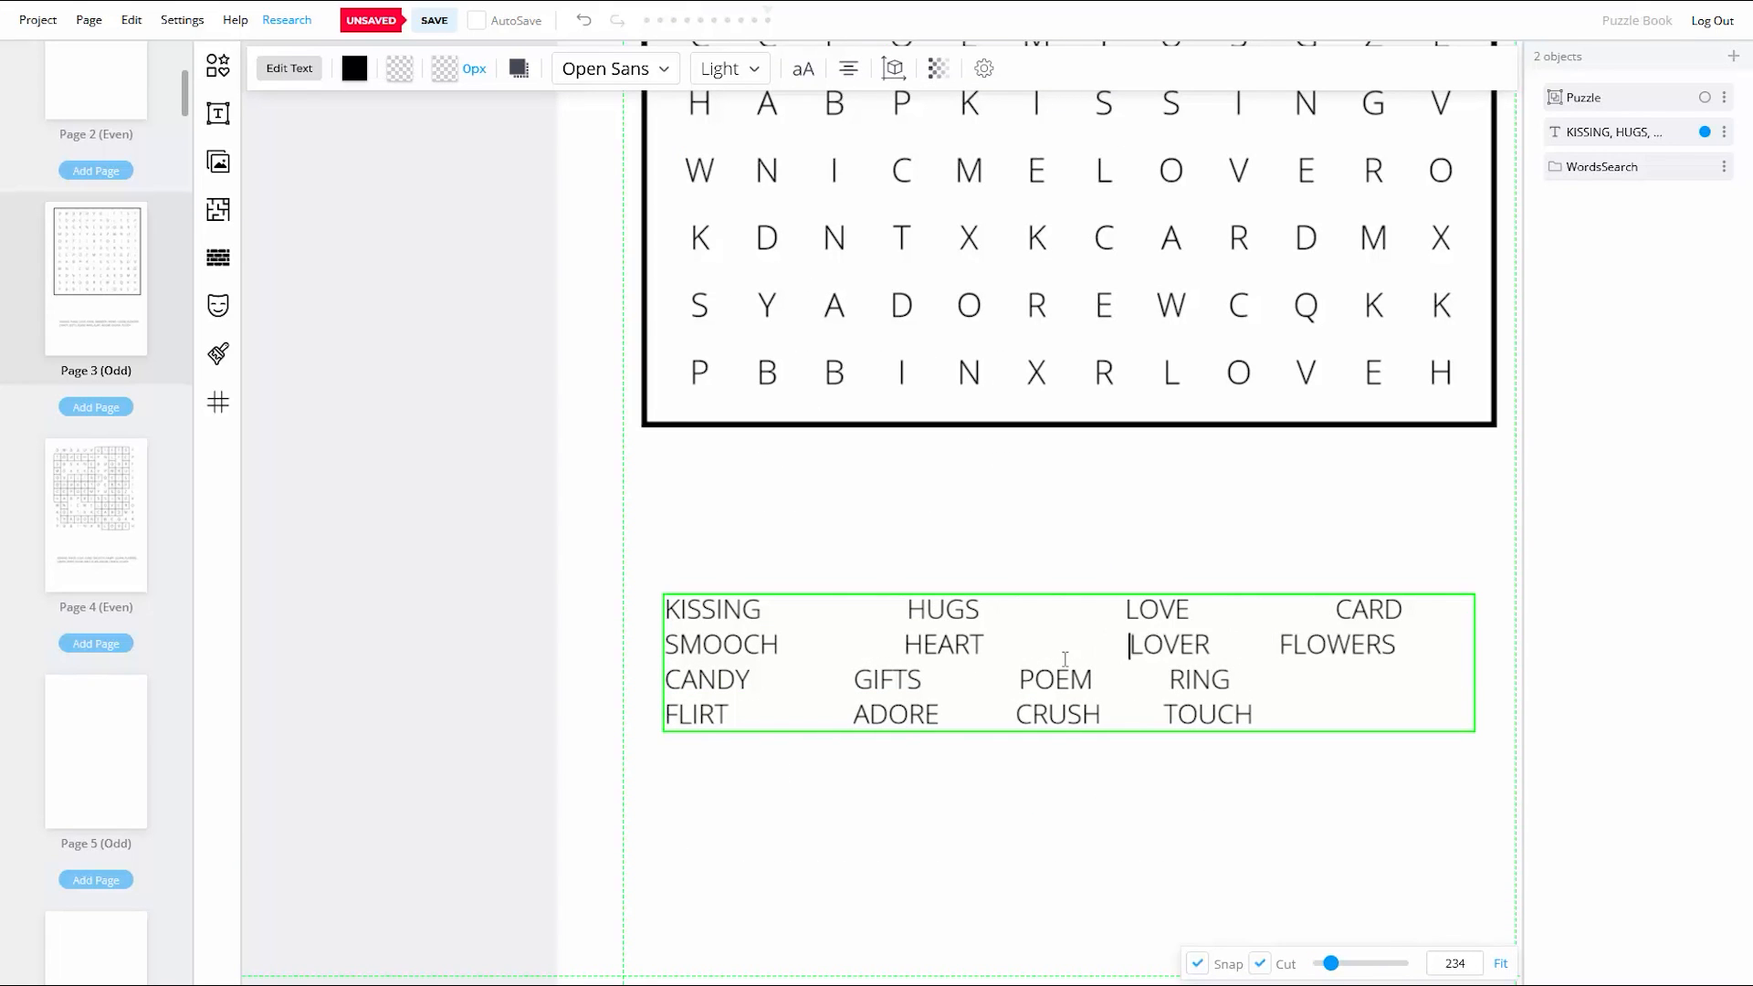
{"action": "left_click", "coordinate": [1274, 644]}
{"action": "left_click", "coordinate": [853, 681]}
{"action": "left_click", "coordinate": [1067, 680]}
{"action": "left_click", "coordinate": [1064, 715]}
{"action": "left_click", "coordinate": [1267, 715]}
Step: Enlarge the word list's text slightly and swap the positions of LOVE and SMOOCH
{"action": "left_click", "coordinate": [803, 68]}
{"action": "left_click", "coordinate": [859, 578]}
{"action": "key", "text": "BackSpace"}
{"action": "key", "text": "BackSpace"}
{"action": "left_click", "coordinate": [666, 643]}
{"action": "key", "text": "BackSpace"}
{"action": "key", "text": "BackSpace"}
{"action": "left_click", "coordinate": [1218, 606]}
{"action": "type", "text": "SMOOCH"}
{"action": "left_click", "coordinate": [787, 643]}
{"action": "type", "text": "LOVE"}
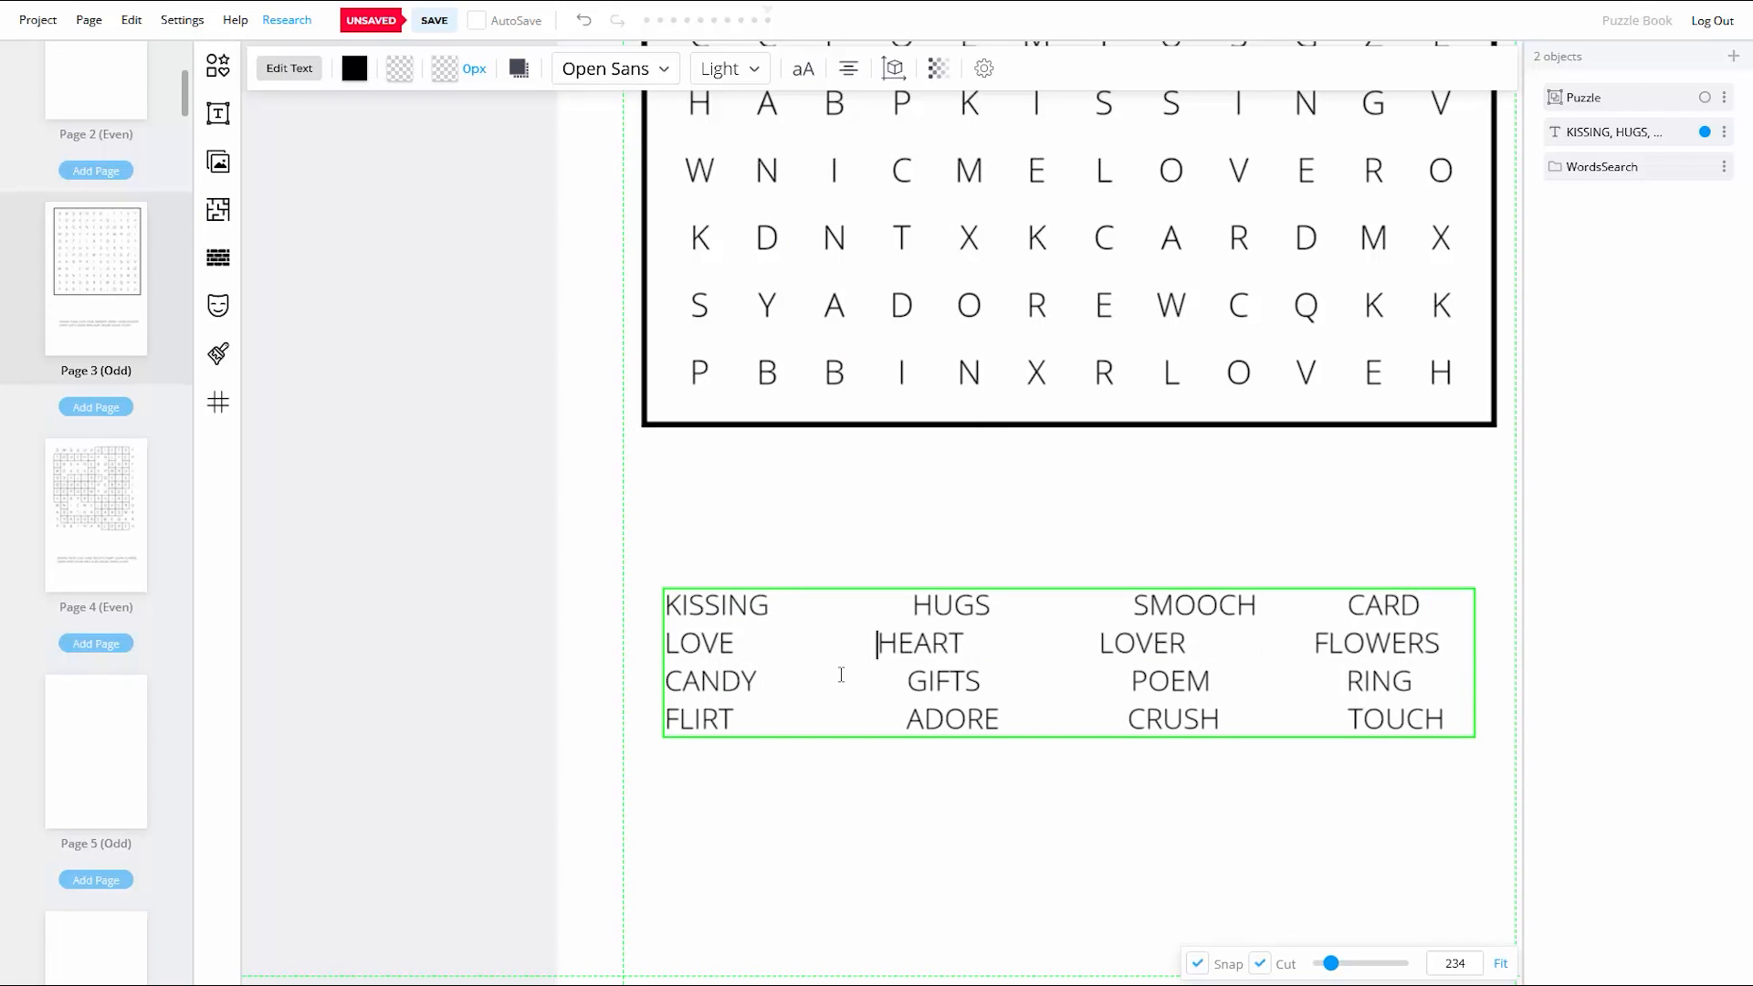
Step: Adjust the spaces between the words so that the word list's columns line up
{"action": "left_click", "coordinate": [1129, 720]}
{"action": "key", "text": "BackSpace"}
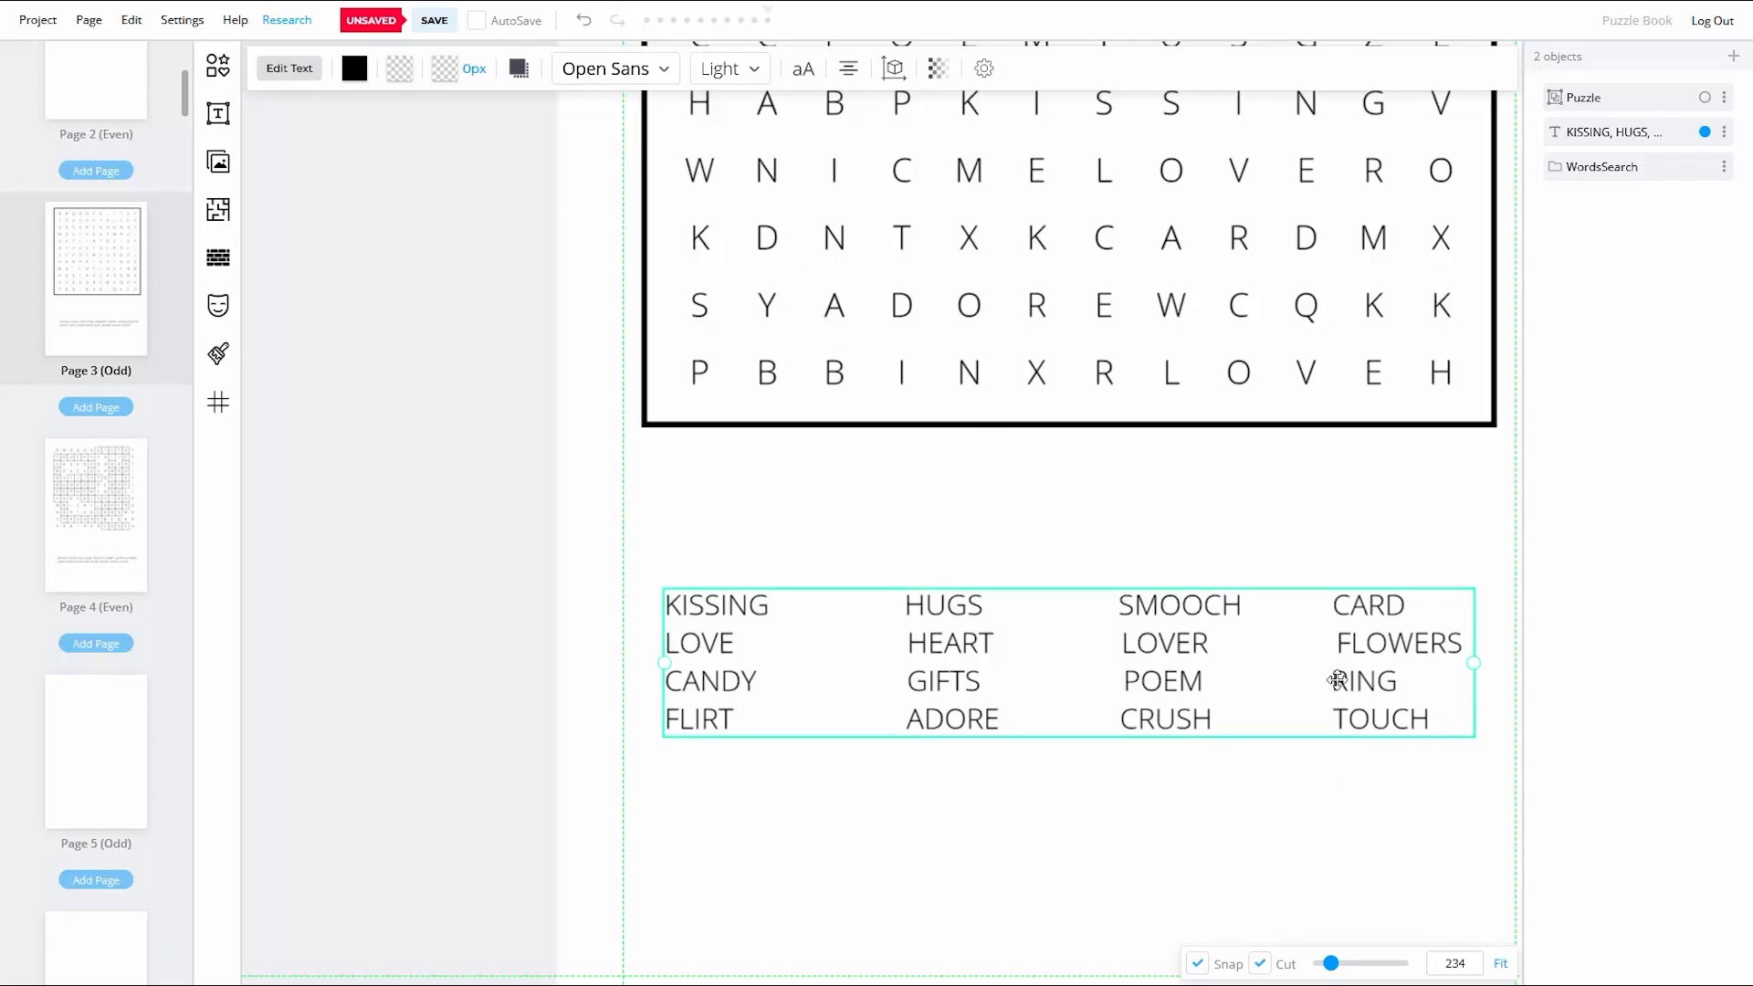
{"action": "left_click", "coordinate": [1334, 606]}
{"action": "left_click", "coordinate": [905, 606]}
{"action": "key", "text": "BackSpace"}
{"action": "key", "text": "BackSpace"}
{"action": "left_click", "coordinate": [906, 644]}
{"action": "left_click", "coordinate": [1276, 800]}
Step: Correct the remaining spacing in the word list and save the project
{"action": "scroll", "coordinate": [1297, 694], "scroll_direction": "up", "scroll_amount": 1}
{"action": "double_click", "coordinate": [1247, 657]}
{"action": "key", "text": "BackSpace"}
{"action": "left_click", "coordinate": [1246, 708]}
{"action": "scroll", "coordinate": [1248, 671], "scroll_direction": "down", "scroll_amount": 5}
{"action": "left_click", "coordinate": [626, 472]}
{"action": "left_click", "coordinate": [434, 20]}
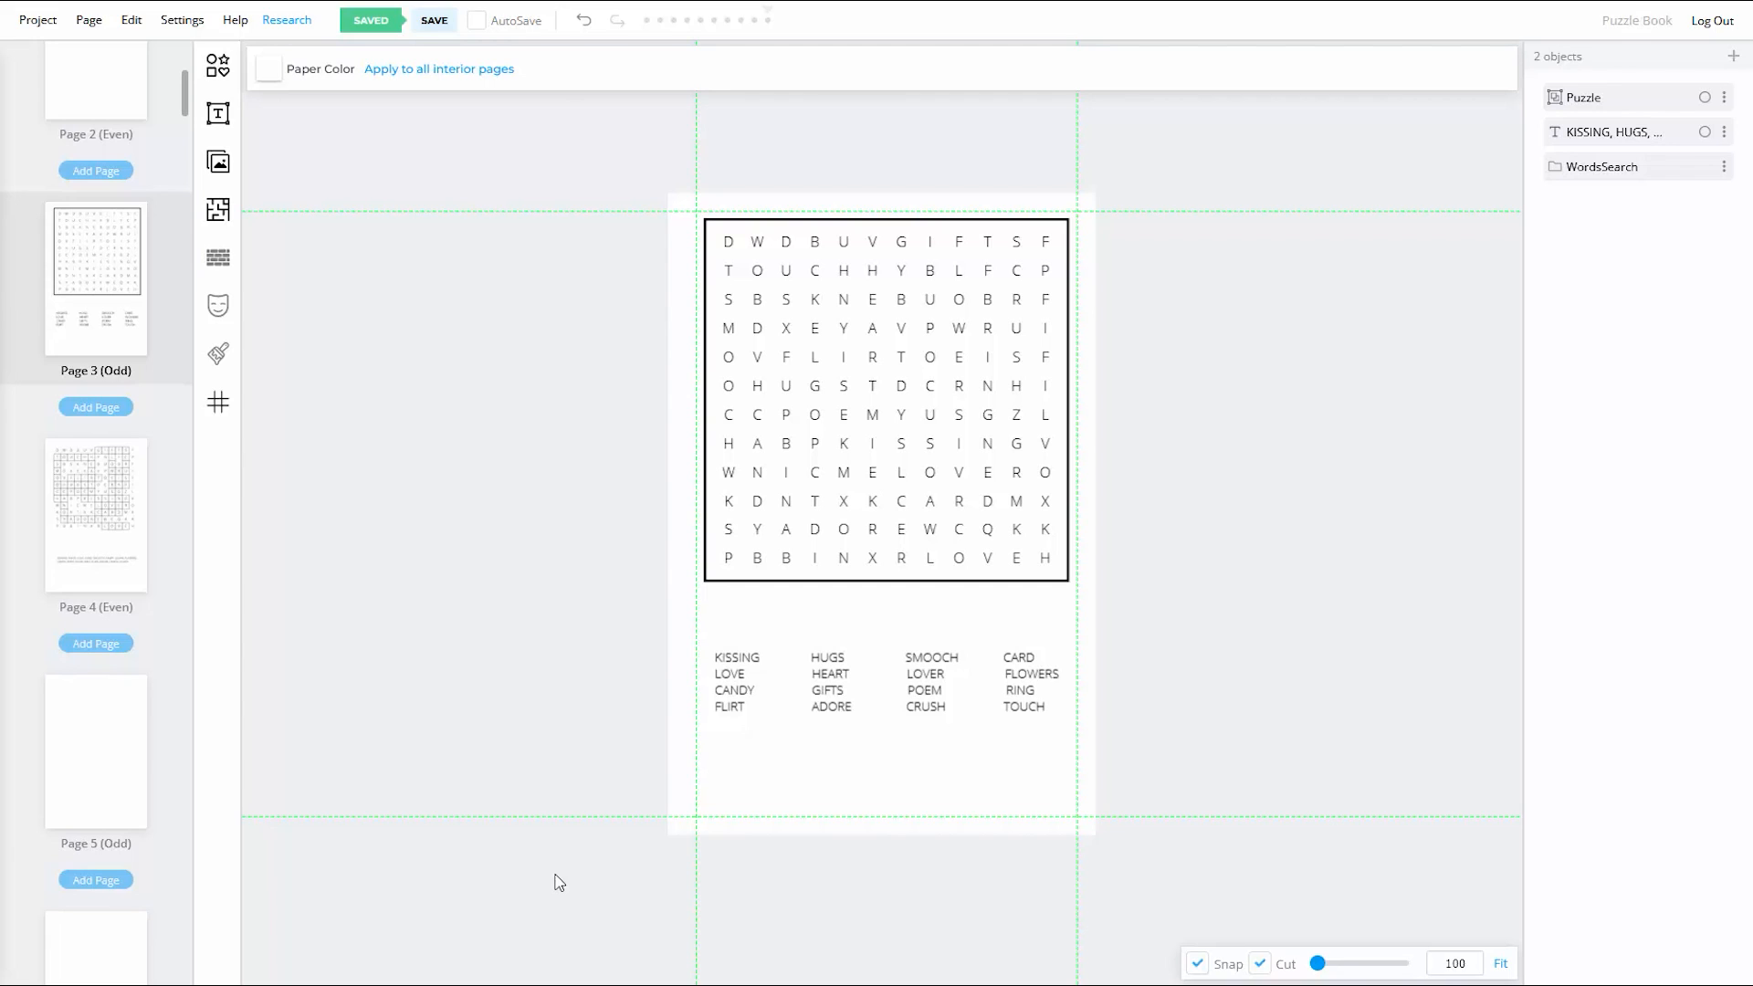
Step: Add a heading to page 3 and replace its text with Puzzle 1
{"action": "left_click", "coordinate": [218, 114]}
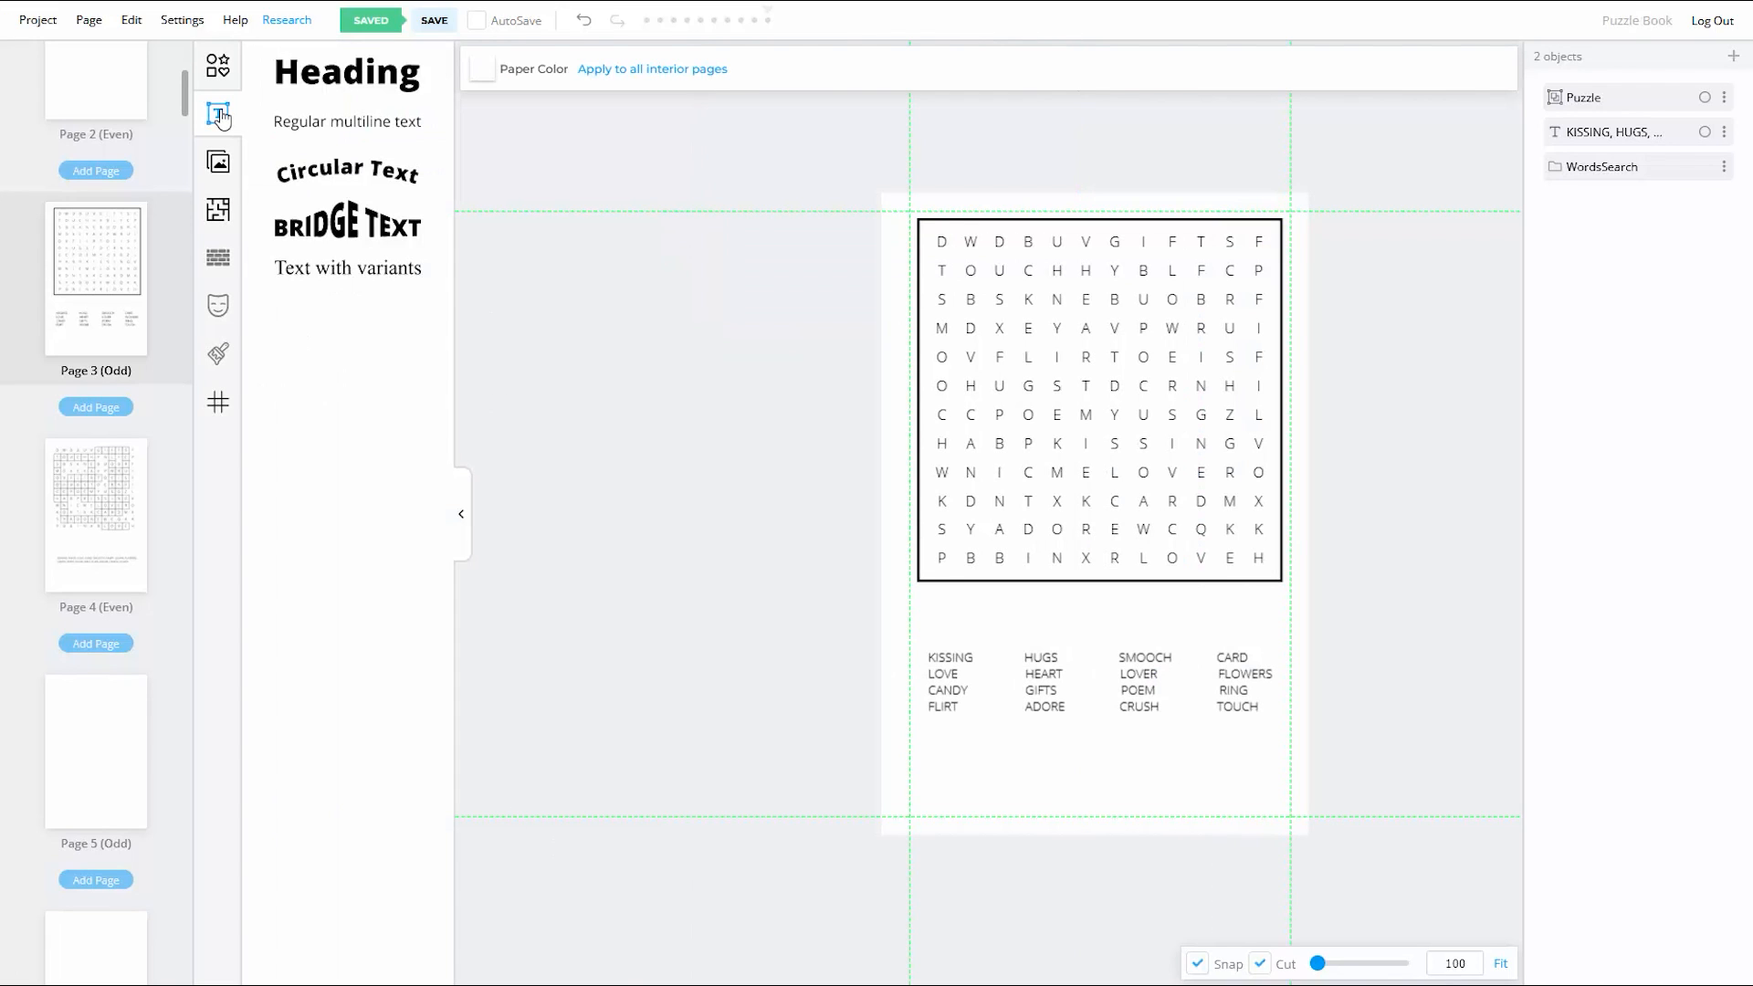
{"action": "left_click", "coordinate": [336, 95]}
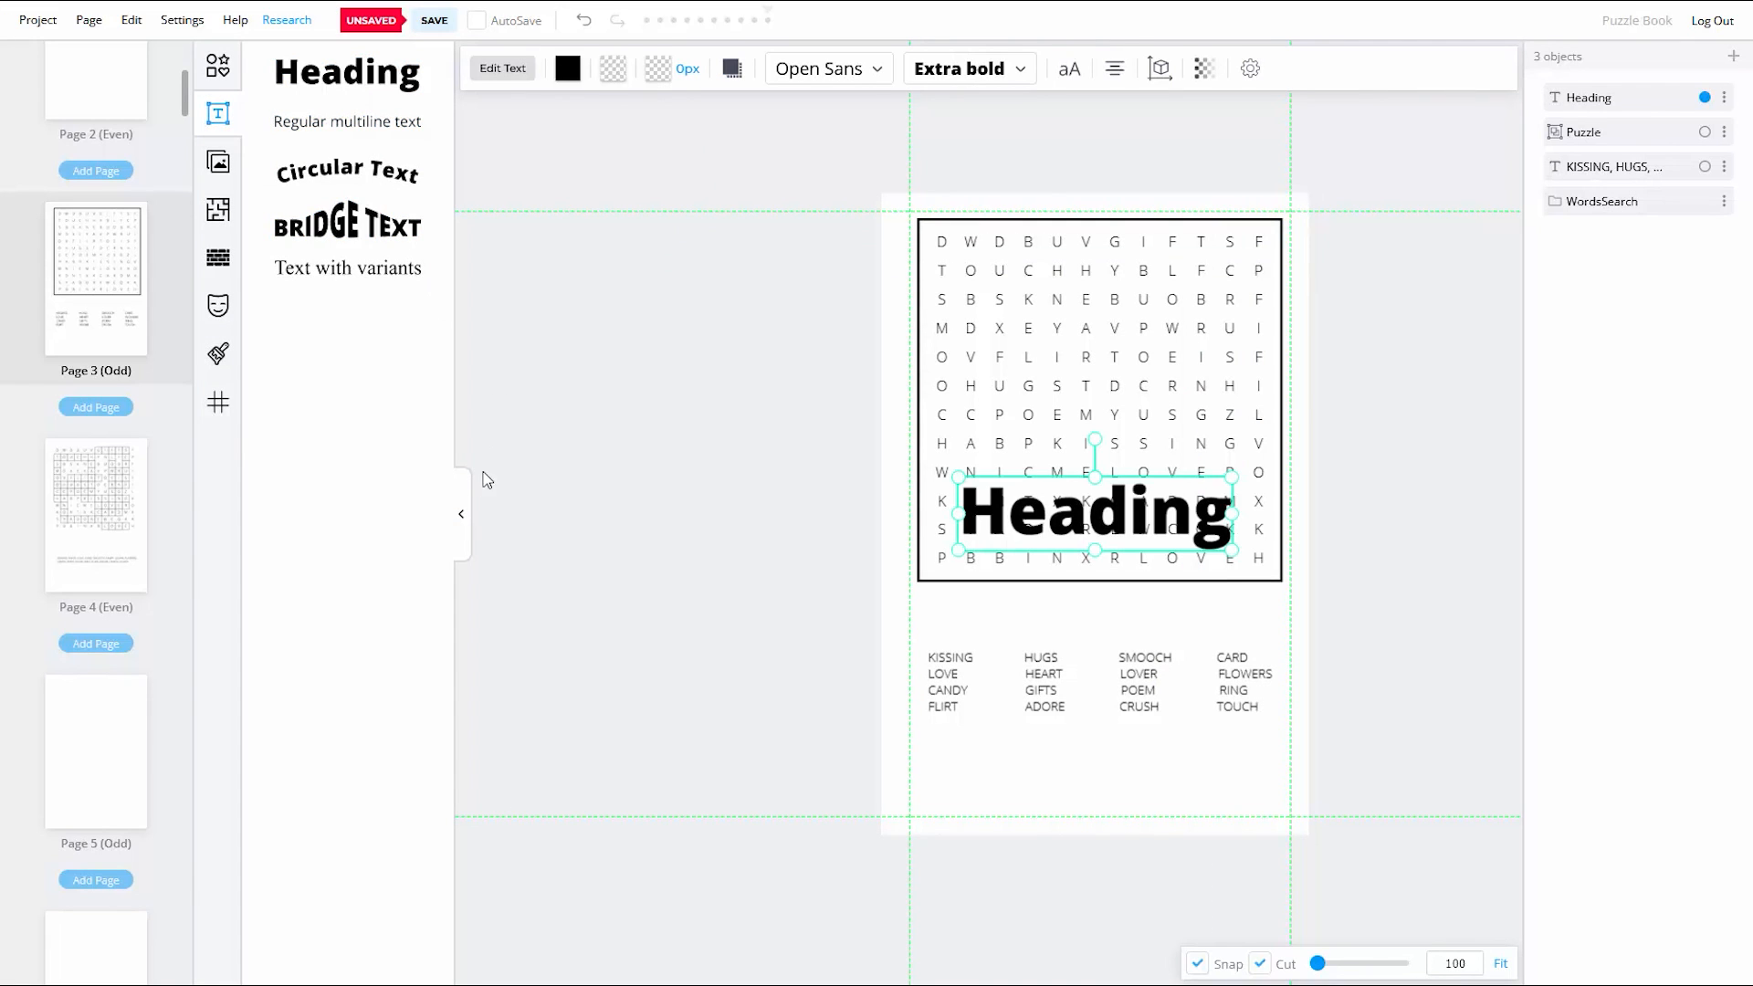
{"action": "left_click", "coordinate": [463, 515]}
{"action": "left_click", "coordinate": [975, 516]}
{"action": "key", "text": "End"}
{"action": "key", "text": "BackSpace"}
{"action": "key", "text": "BackSpace"}
{"action": "key", "text": "BackSpace"}
{"action": "key", "text": "BackSpace"}
{"action": "key", "text": "BackSpace"}
{"action": "key", "text": "BackSpace"}
{"action": "key", "text": "BackSpace"}
{"action": "type", "text": "Puzzle 1"}
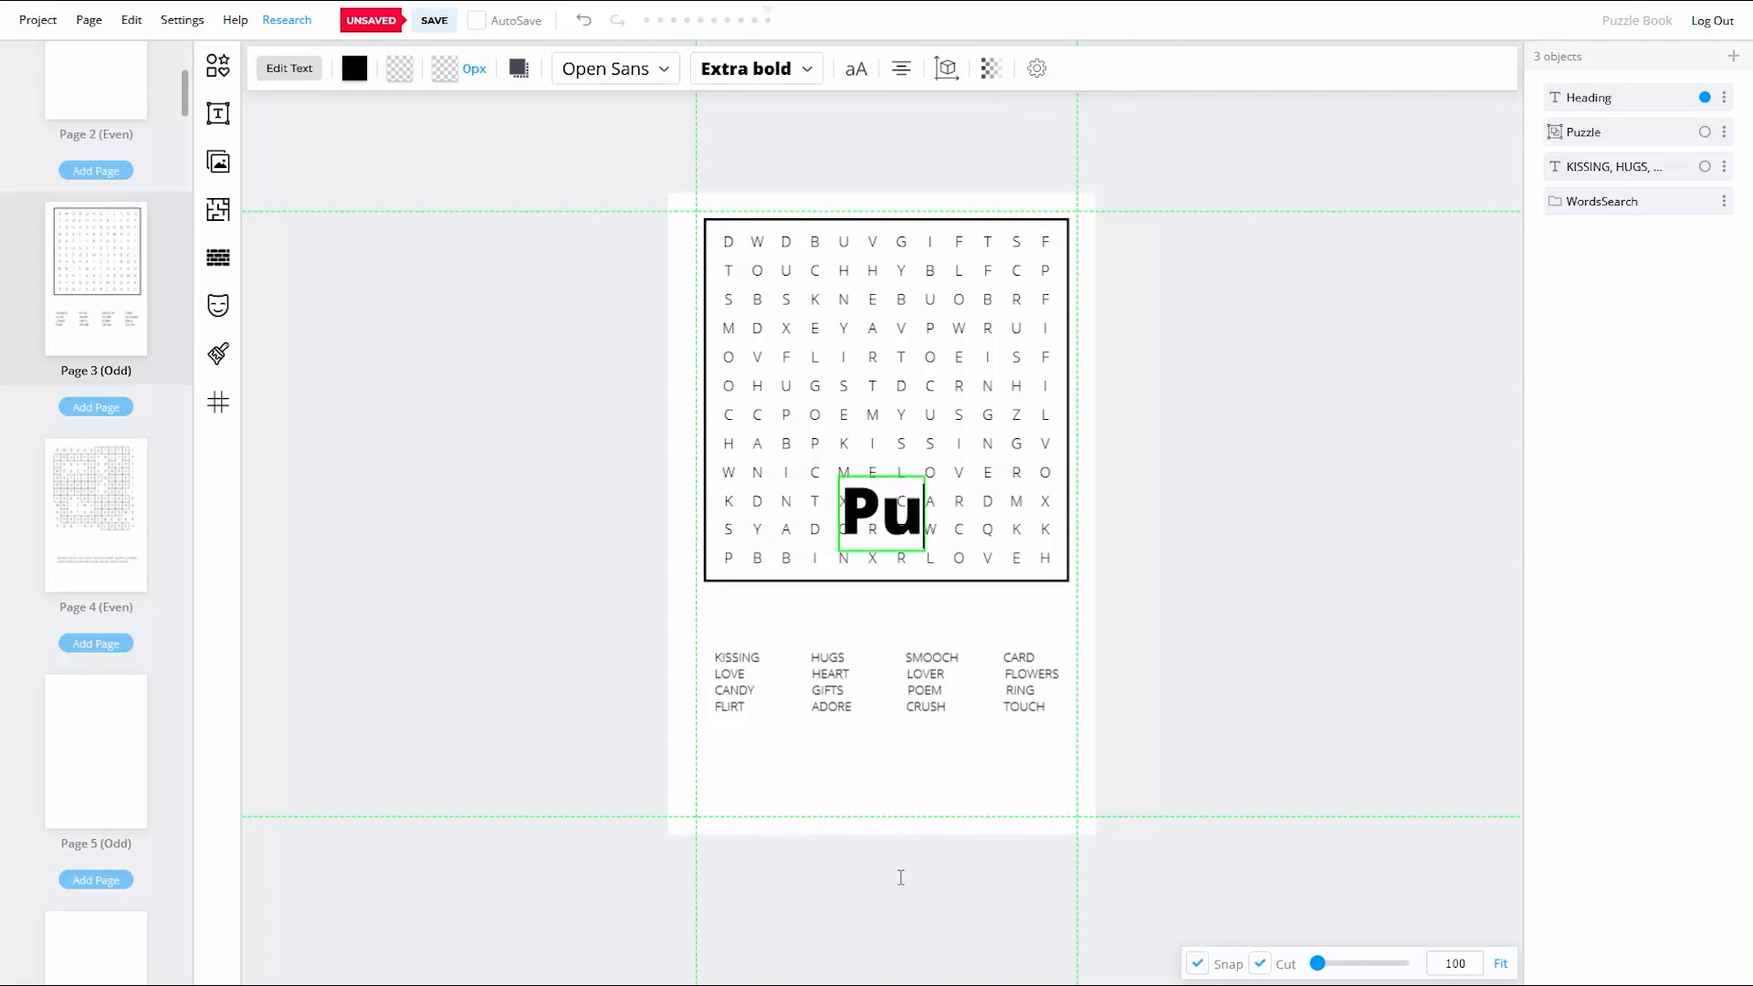
Step: Shrink the Puzzle 1 heading and place it centred between the letter grid and the word list
{"action": "key", "text": "Escape"}
{"action": "left_click_drag", "start_coordinate": [1014, 550], "coordinate": [891, 516]}
{"action": "left_click_drag", "start_coordinate": [851, 494], "coordinate": [919, 618]}
{"action": "left_click_drag", "start_coordinate": [956, 640], "coordinate": [910, 624]}
{"action": "left_click", "coordinate": [1224, 657]}
Step: Add another heading with the text 1 and set its font style to Bold
{"action": "left_click", "coordinate": [217, 113]}
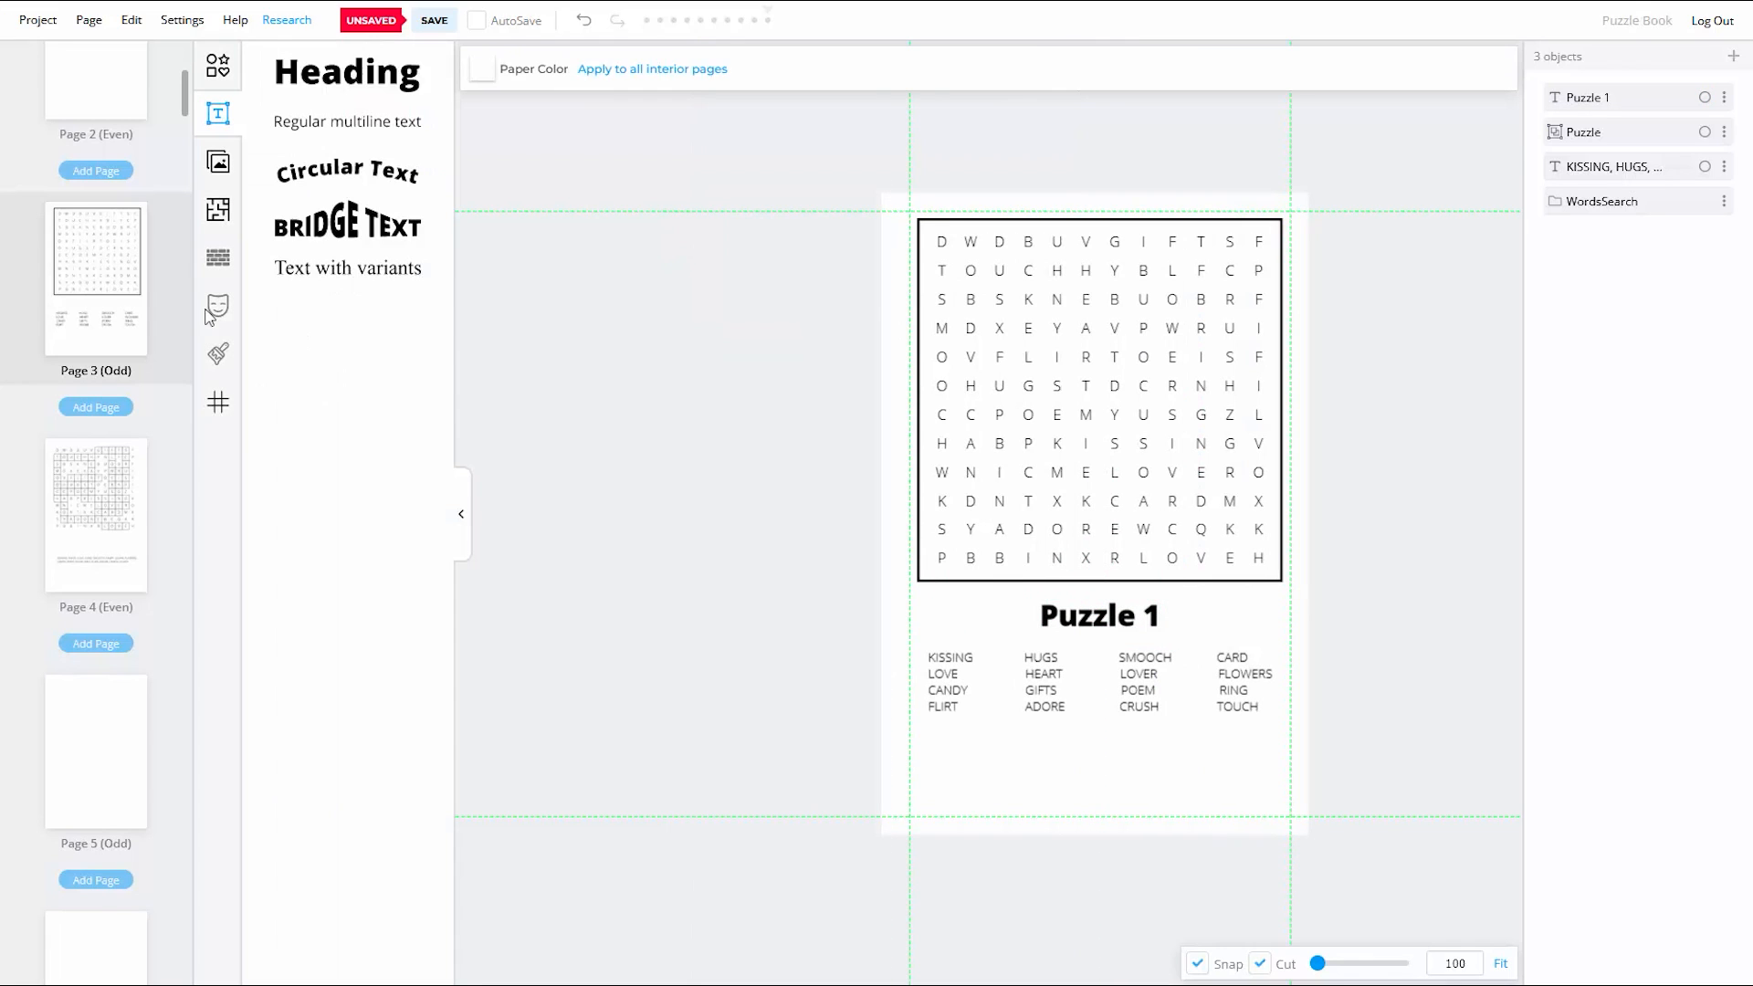
{"action": "left_click", "coordinate": [388, 71]}
{"action": "type", "text": "1"}
{"action": "key", "text": "Escape"}
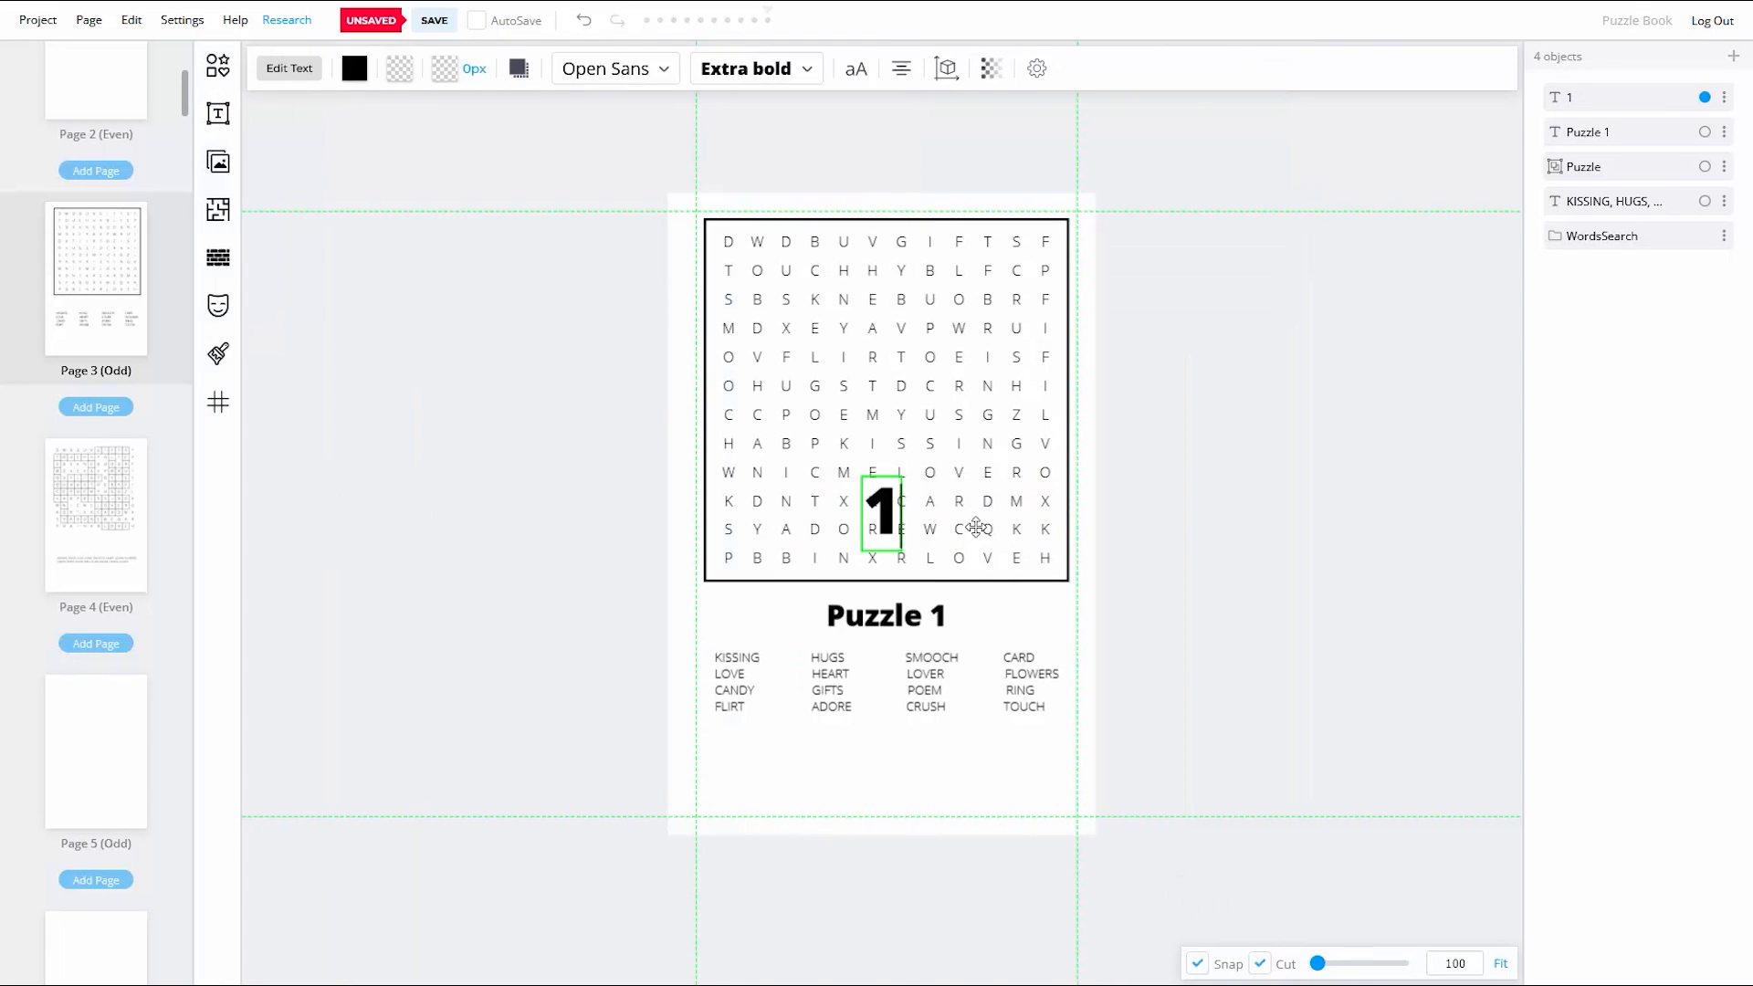
{"action": "left_click", "coordinate": [807, 68]}
{"action": "left_click", "coordinate": [730, 348]}
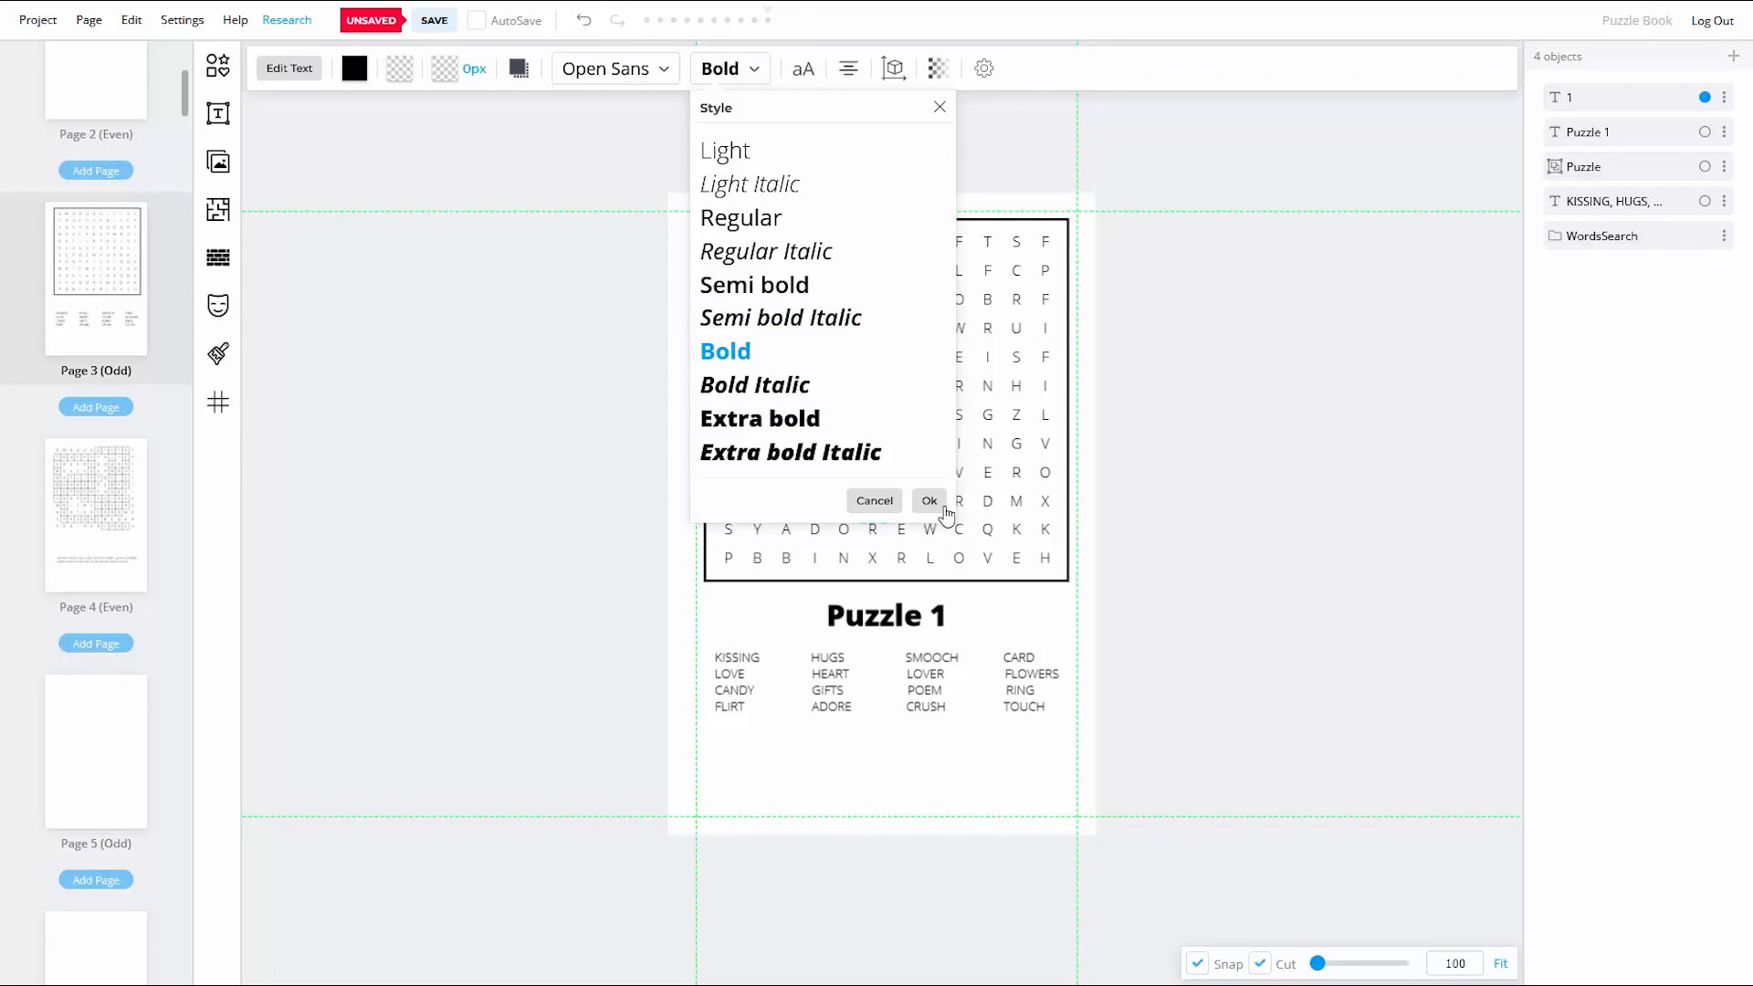
{"action": "left_click", "coordinate": [926, 496]}
Step: Shrink the number 1 and place it centred at the bottom of the page as a page number
{"action": "left_click_drag", "start_coordinate": [883, 511], "coordinate": [886, 803]}
{"action": "left_click", "coordinate": [945, 795]}
{"action": "left_click", "coordinate": [955, 795]}
{"action": "left_click", "coordinate": [890, 807]}
{"action": "left_click", "coordinate": [894, 802]}
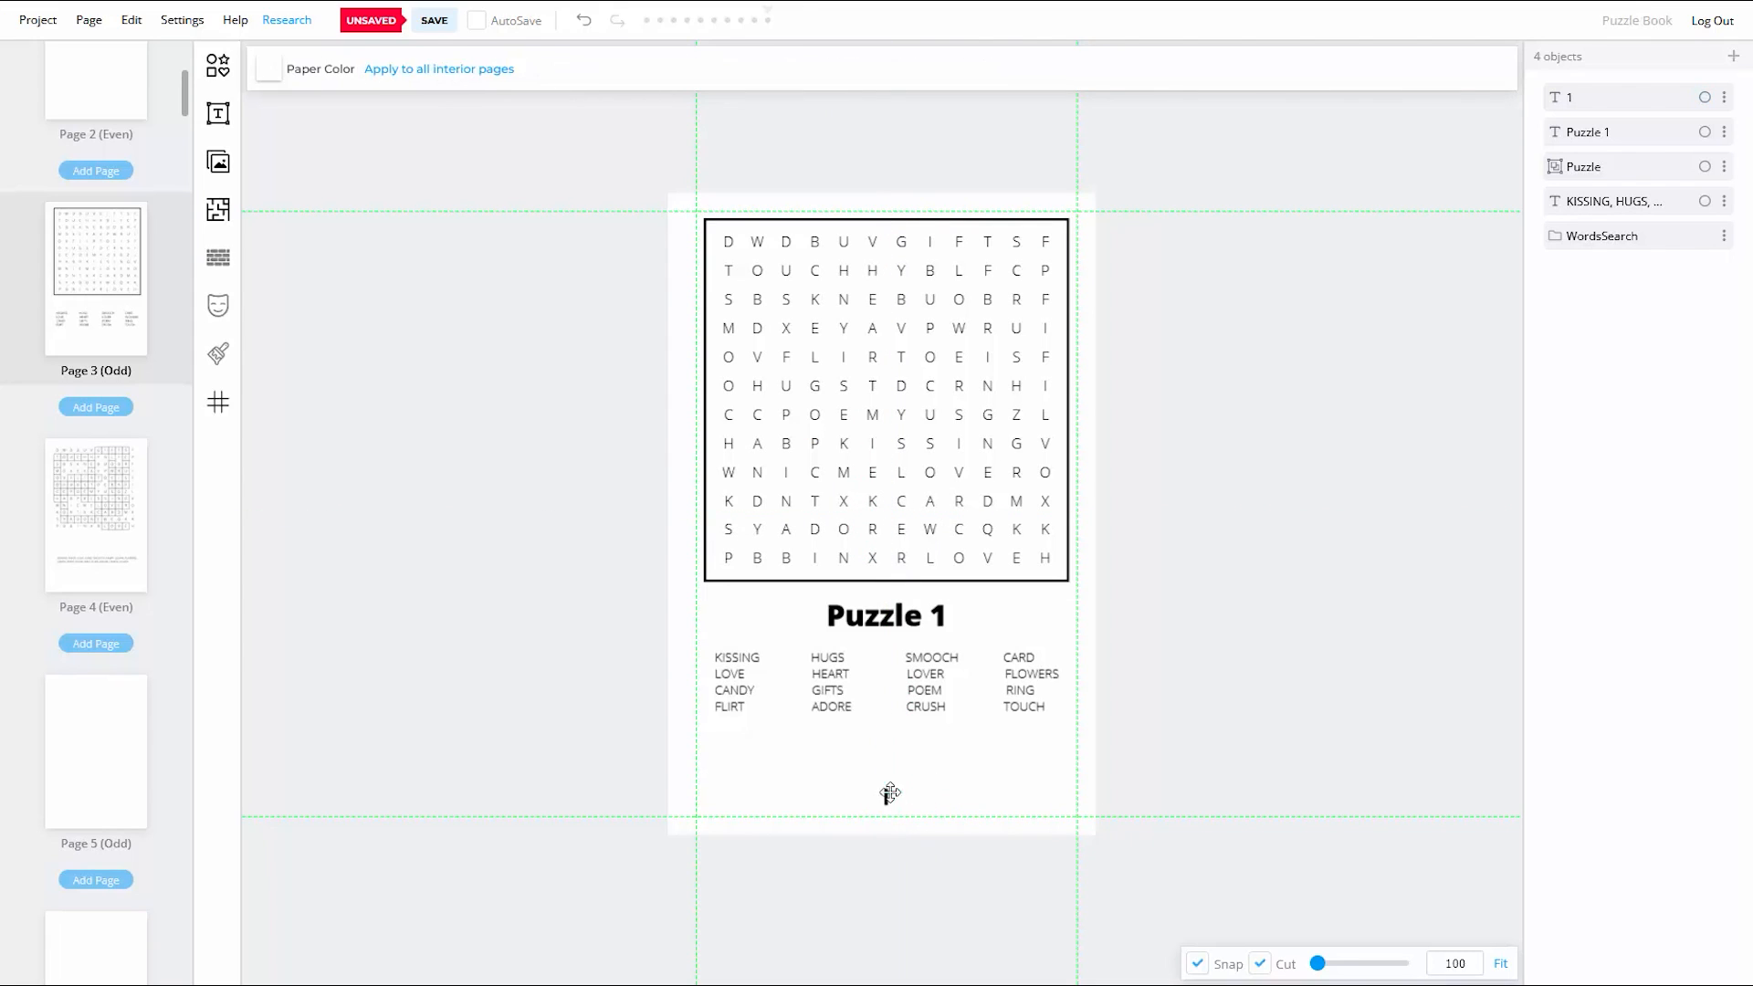
Step: Enlarge the Puzzle 1 title slightly, shift it and the word list down the page, and save the project
{"action": "left_click", "coordinate": [940, 621]}
{"action": "left_click_drag", "start_coordinate": [939, 627], "coordinate": [932, 626]}
{"action": "left_click", "coordinate": [937, 699]}
{"action": "left_click_drag", "start_coordinate": [935, 697], "coordinate": [932, 712]}
{"action": "left_click", "coordinate": [953, 776]}
{"action": "left_click_drag", "start_coordinate": [904, 623], "coordinate": [904, 632]}
{"action": "left_click", "coordinate": [1001, 813]}
{"action": "key", "text": "ctrl+s"}
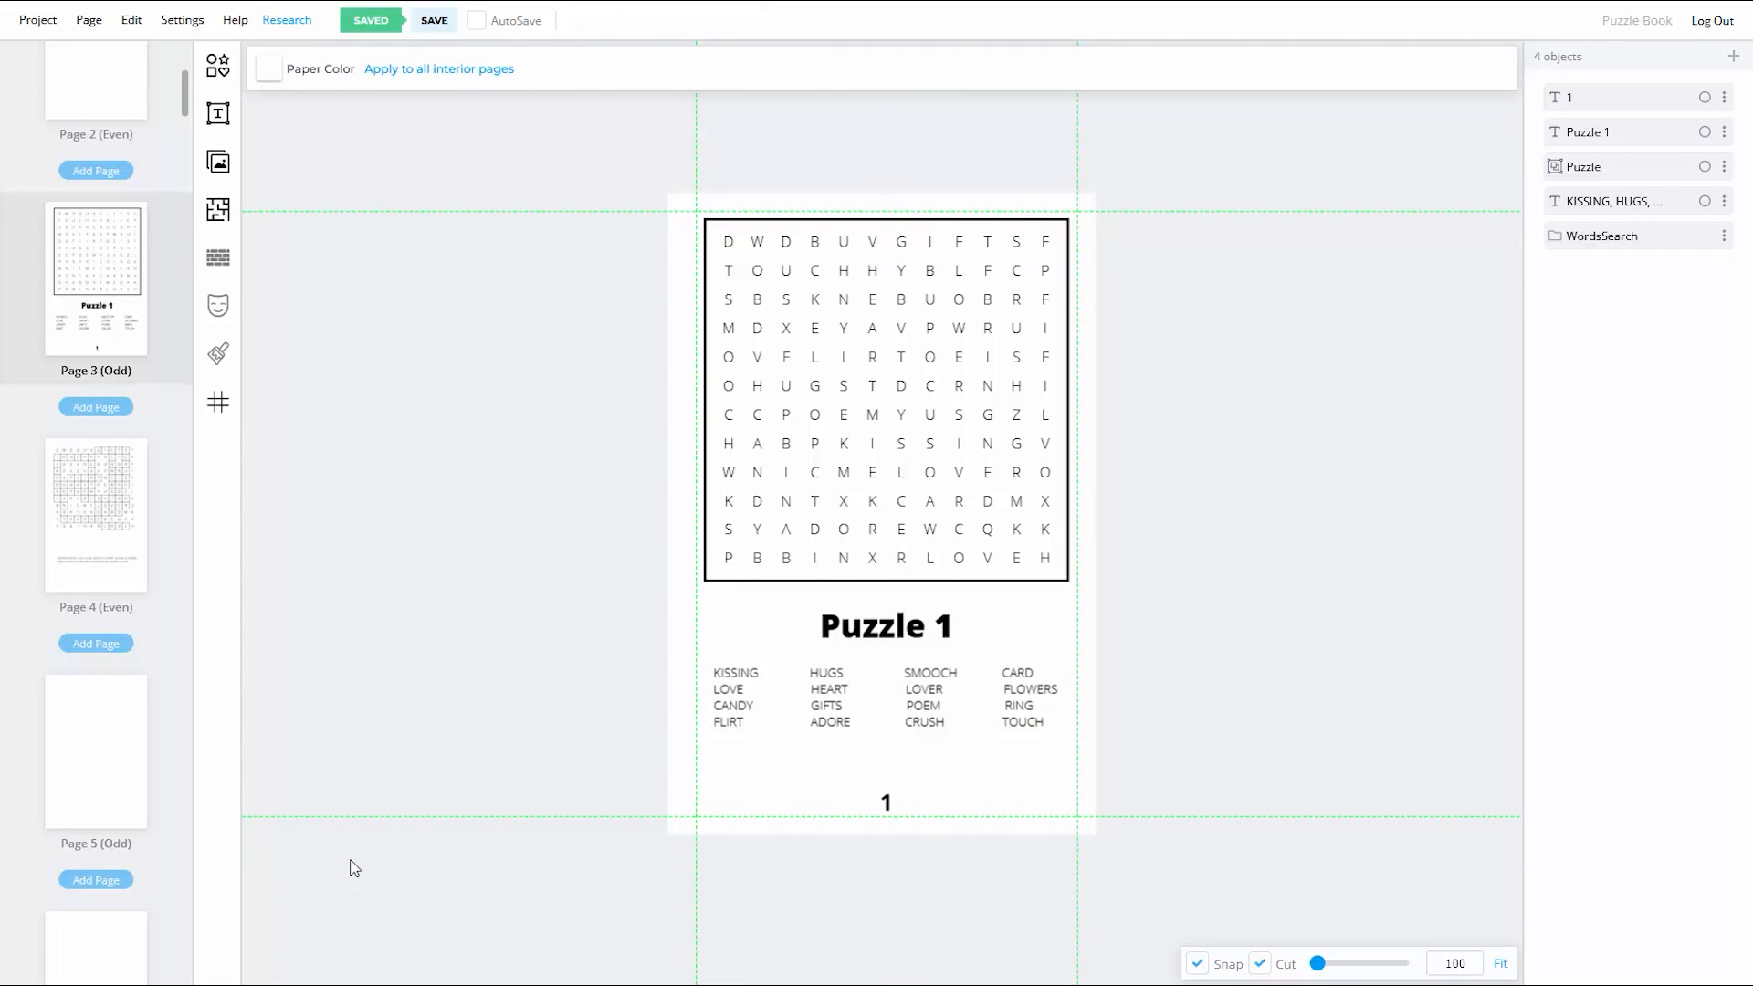
Step: Add the ribbon banner shape to page 3 and fill it with light grey
{"action": "left_click", "coordinate": [220, 64]}
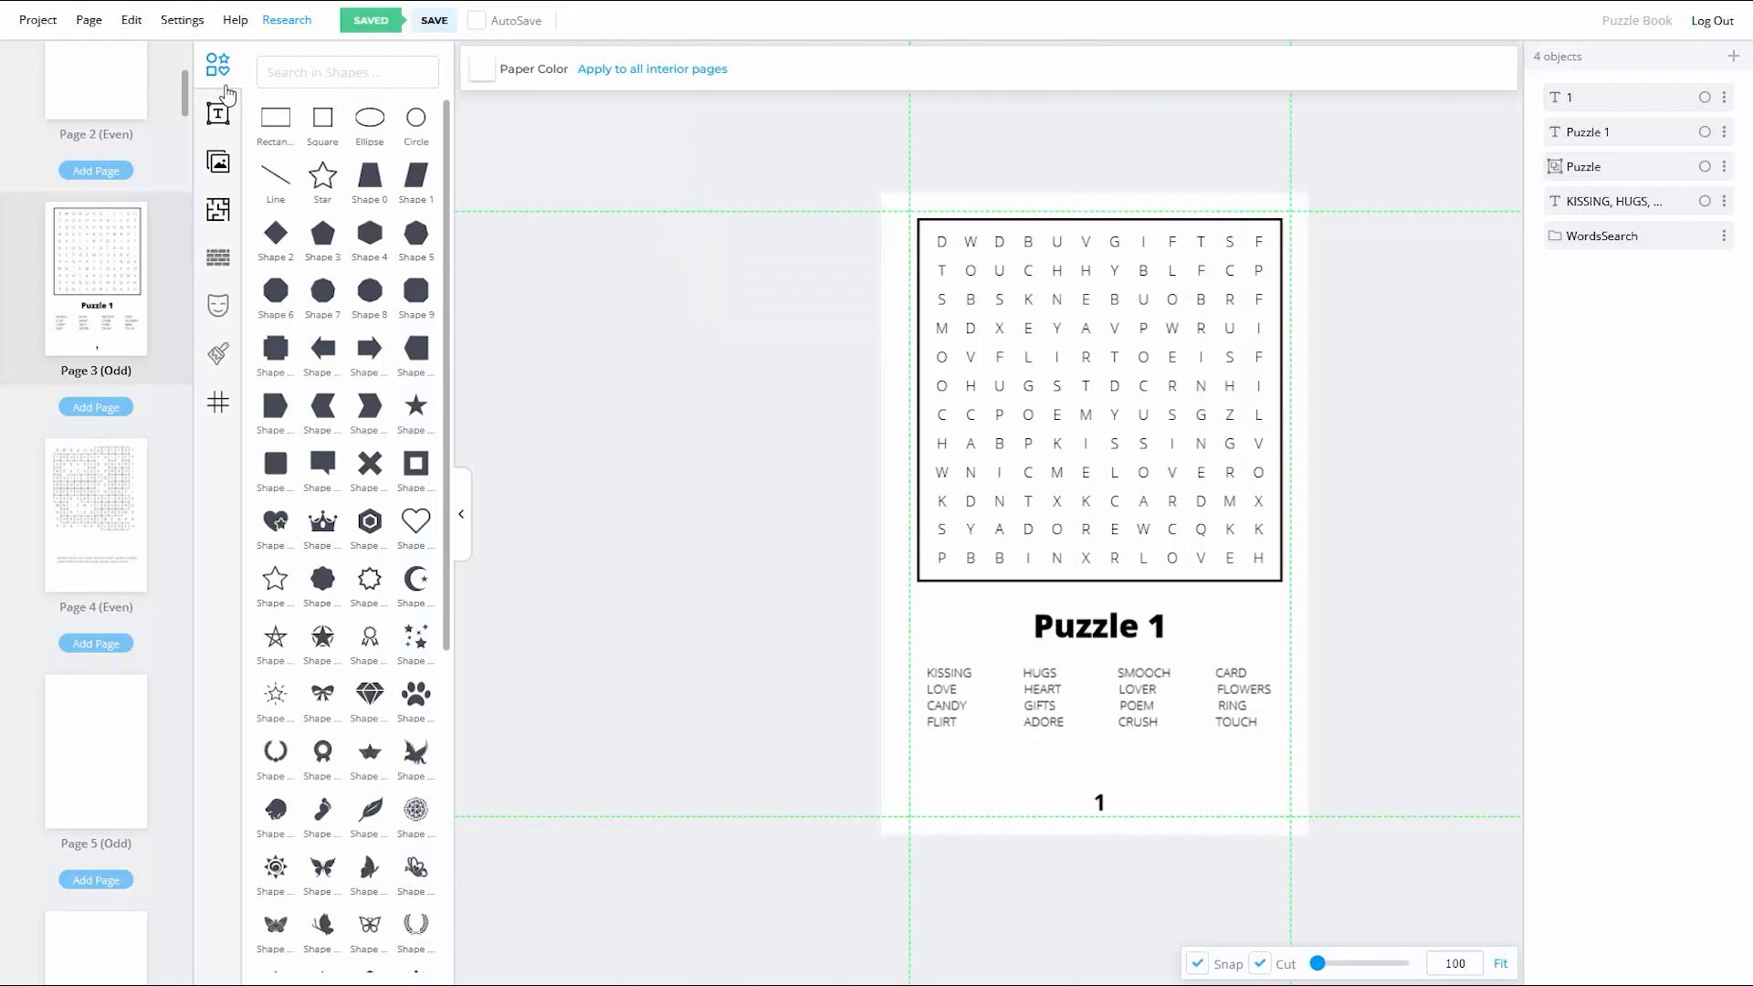
{"action": "left_click_drag", "start_coordinate": [449, 287], "coordinate": [449, 694]}
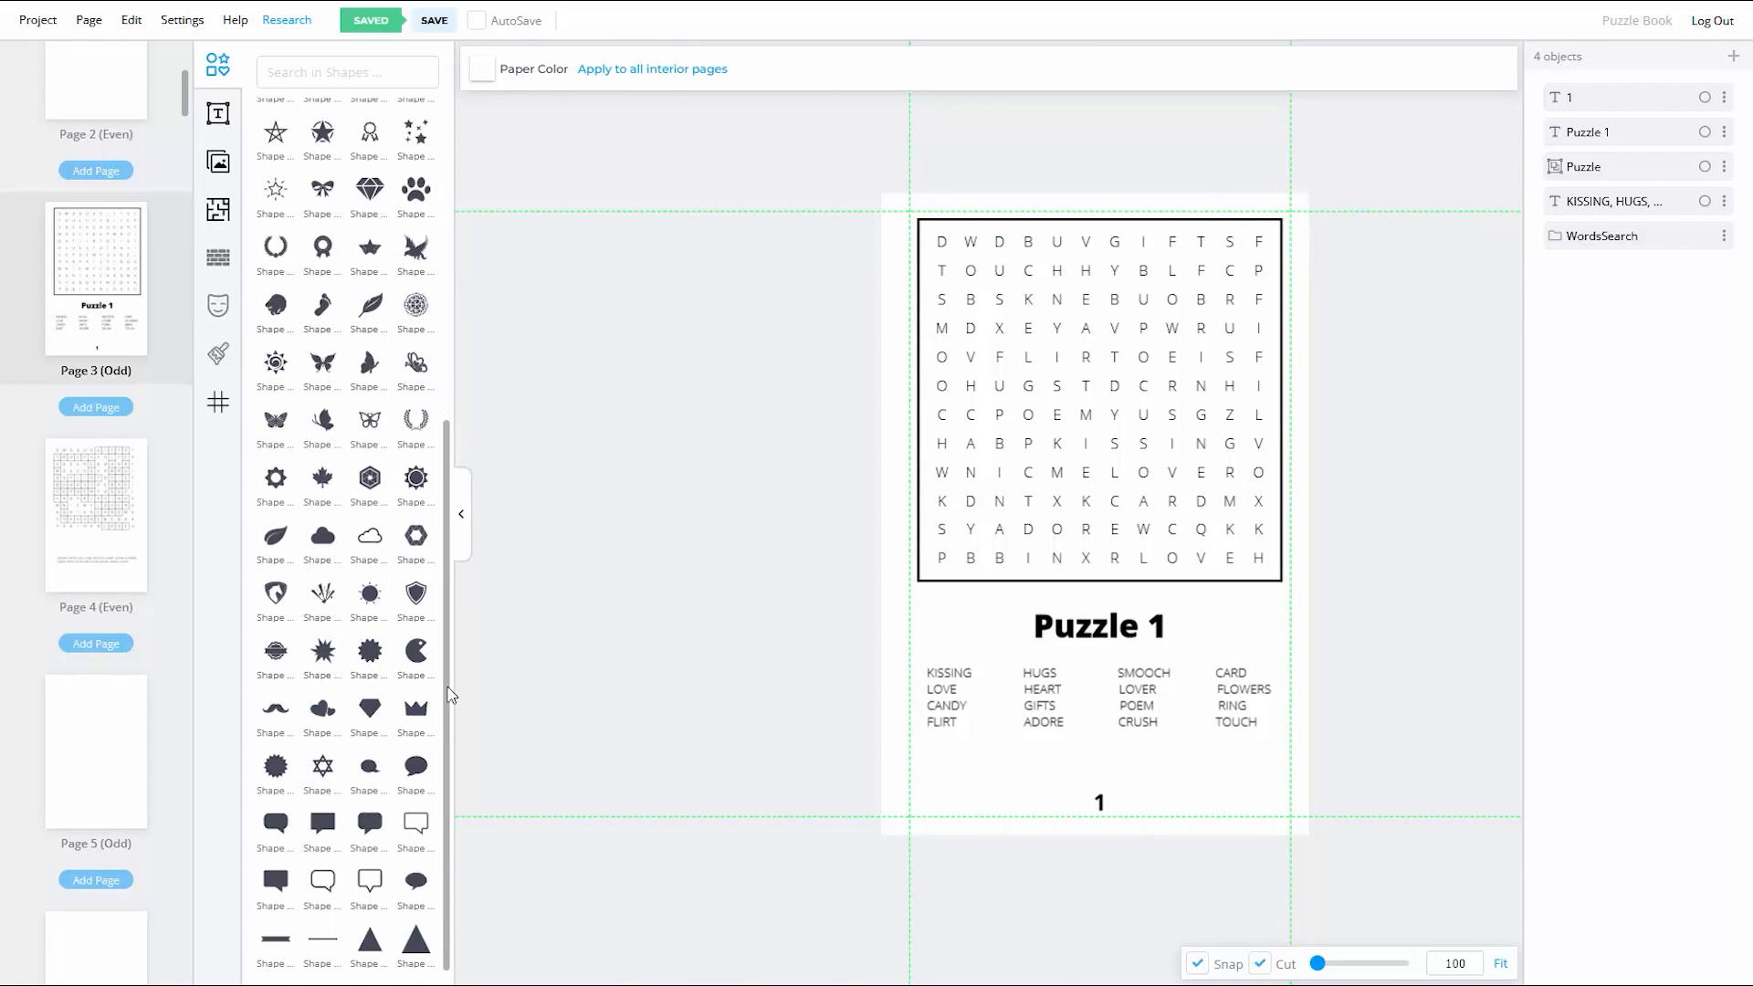
{"action": "left_click", "coordinate": [275, 940]}
{"action": "left_click", "coordinate": [482, 70]}
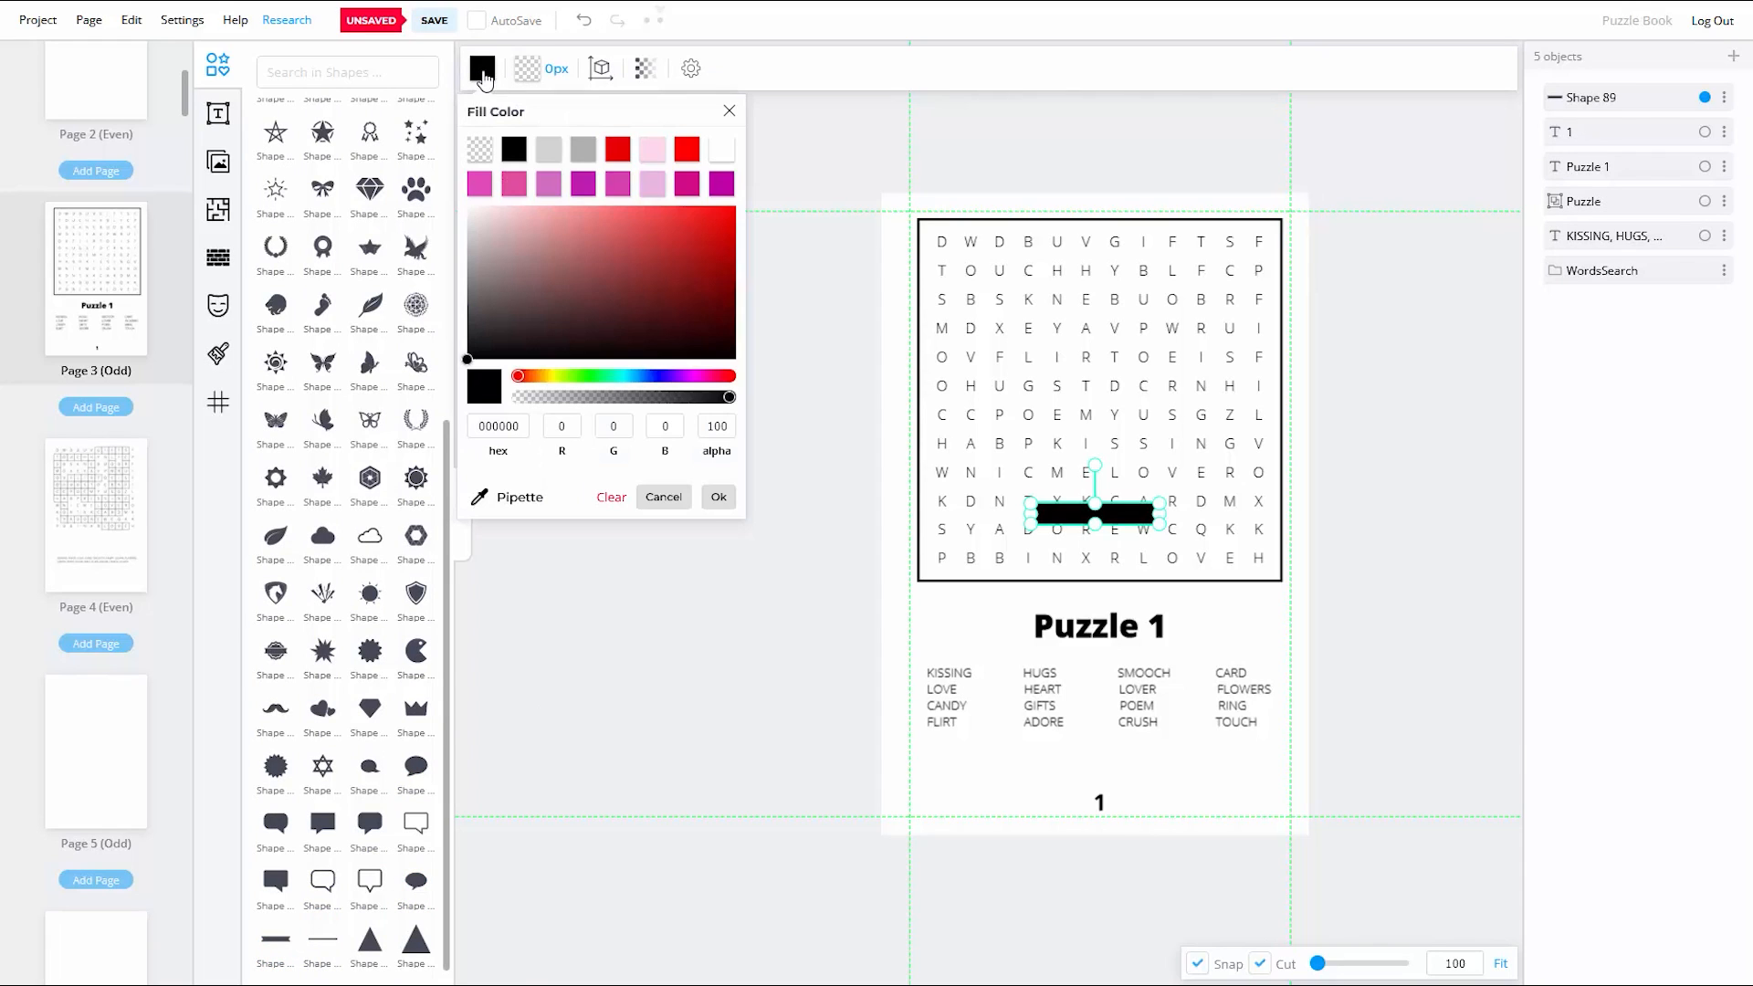
{"action": "left_click", "coordinate": [552, 156]}
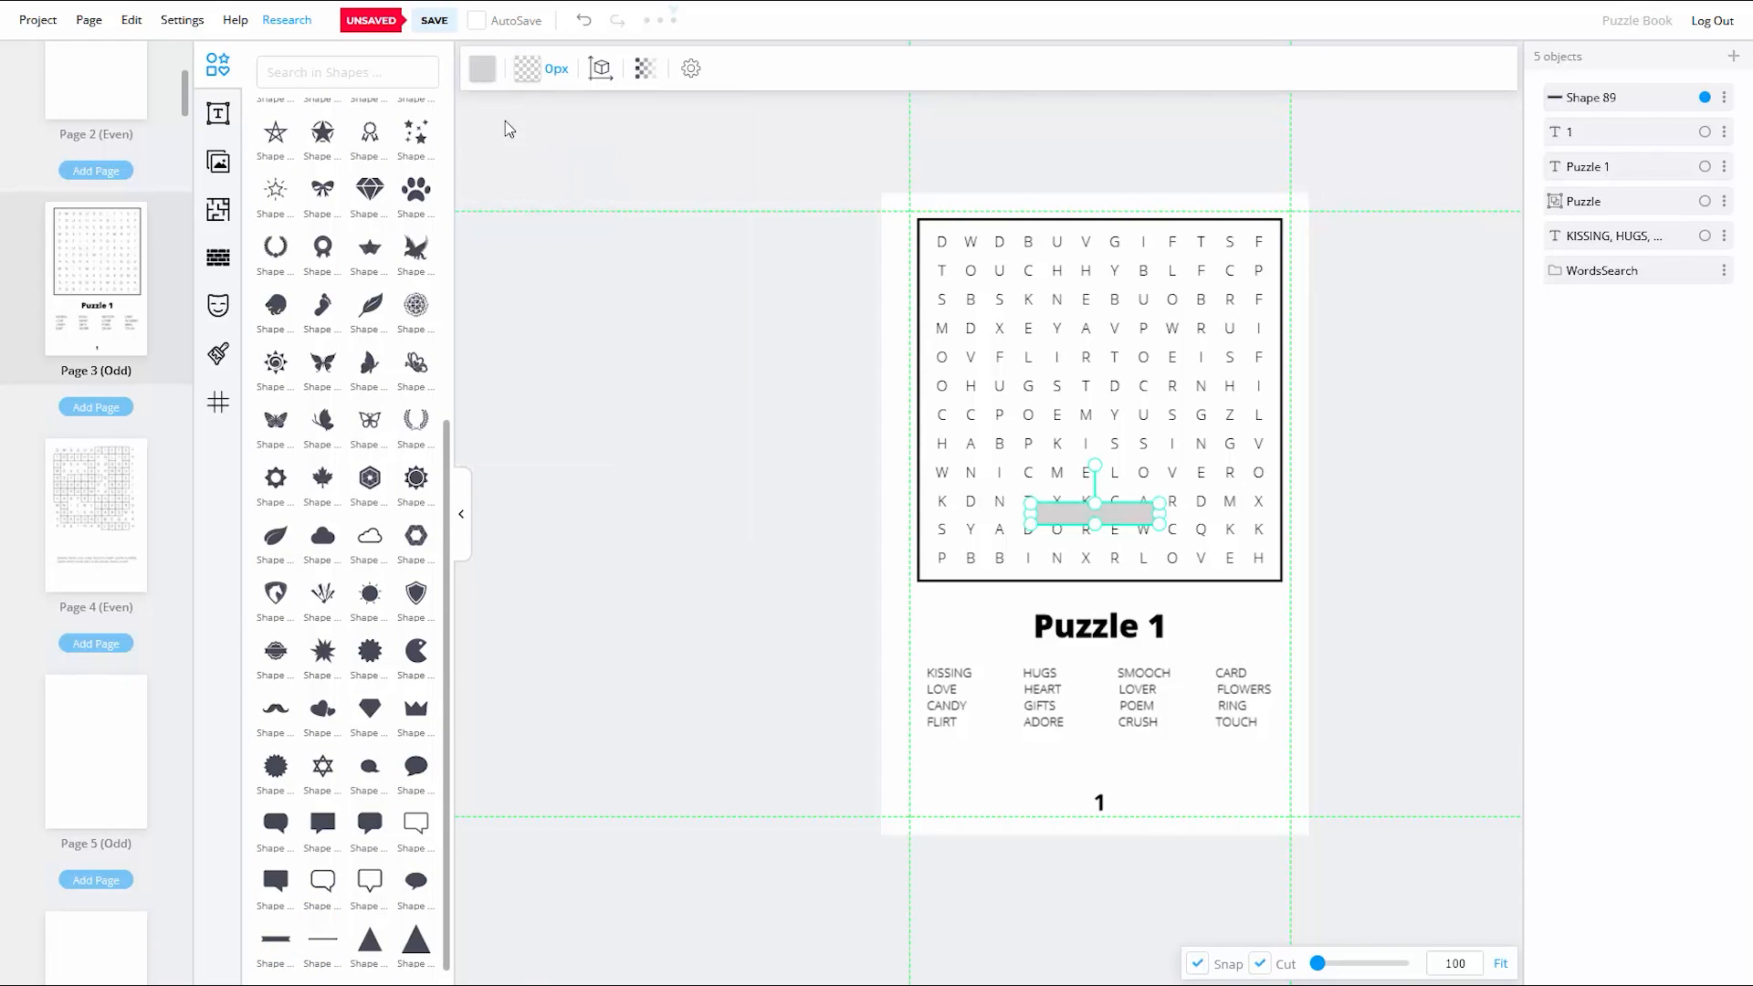
Step: Enlarge the banner and place it over the Puzzle 1 title, layered behind the text
{"action": "left_click", "coordinate": [462, 513]}
{"action": "left_click_drag", "start_coordinate": [922, 521], "coordinate": [954, 628]}
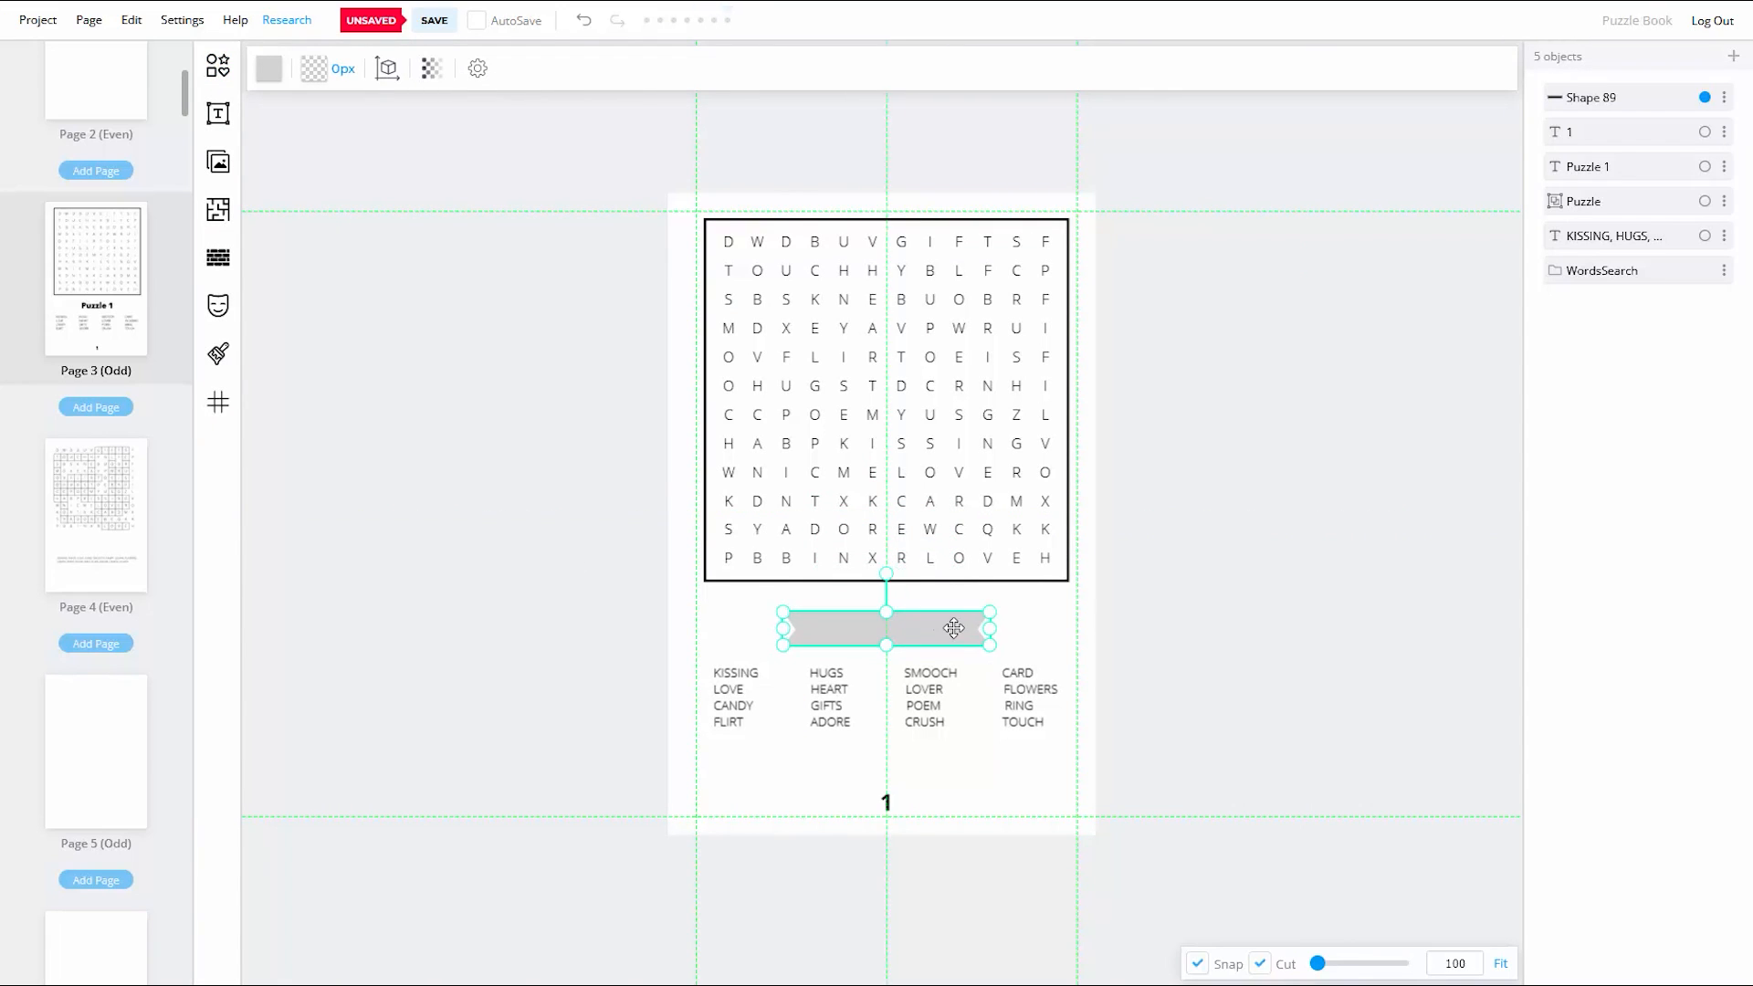
{"action": "left_click_drag", "start_coordinate": [1593, 97], "coordinate": [1594, 166]}
Step: Fine-tune the size and position of the banner and title so the text sits centred on it, and save the project
{"action": "left_click_drag", "start_coordinate": [990, 611], "coordinate": [1006, 609]}
{"action": "left_click_drag", "start_coordinate": [782, 610], "coordinate": [768, 607]}
{"action": "left_click", "coordinate": [1059, 627]}
{"action": "left_click", "coordinate": [981, 626]}
{"action": "left_click_drag", "start_coordinate": [1006, 607], "coordinate": [969, 644]}
{"action": "left_click", "coordinate": [983, 627]}
{"action": "left_click", "coordinate": [1228, 647]}
{"action": "left_click", "coordinate": [909, 631]}
{"action": "left_click", "coordinate": [980, 630]}
{"action": "left_click_drag", "start_coordinate": [954, 630], "coordinate": [973, 630]}
{"action": "left_click", "coordinate": [1179, 641]}
{"action": "key", "text": "ctrl+s"}
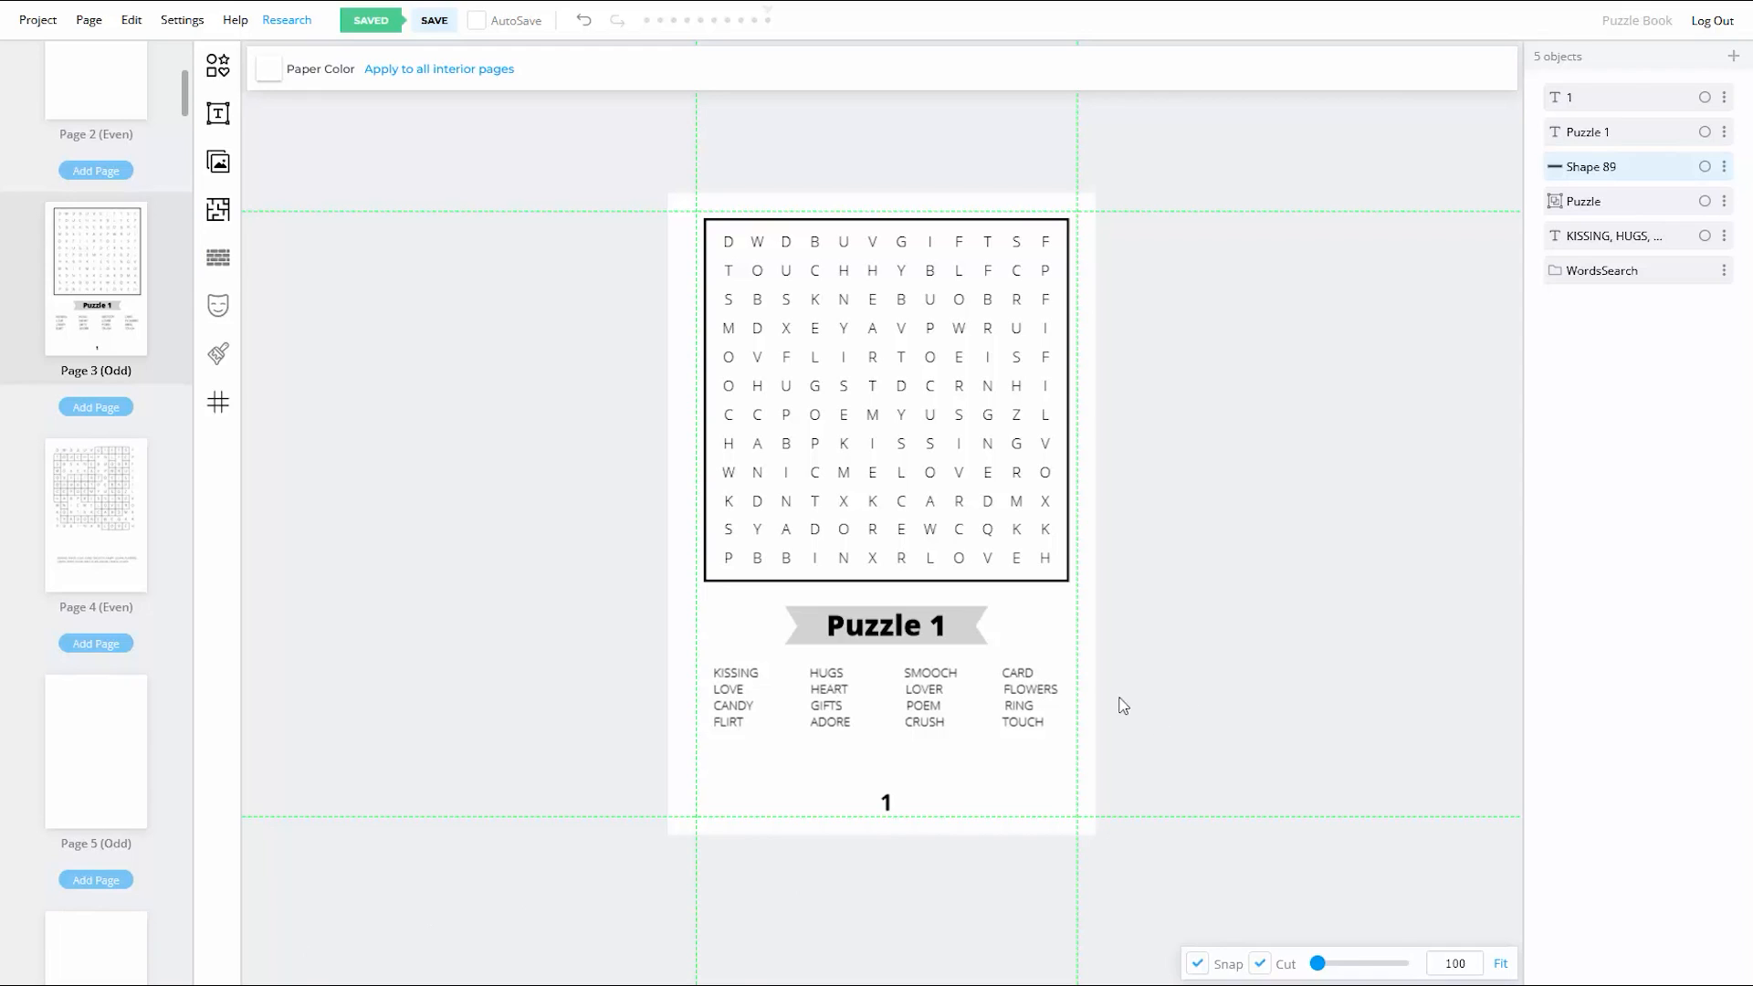
Step: Group the Puzzle 1 text with its banner and rename the group as Title
{"action": "left_click_drag", "start_coordinate": [1052, 602], "coordinate": [770, 655]}
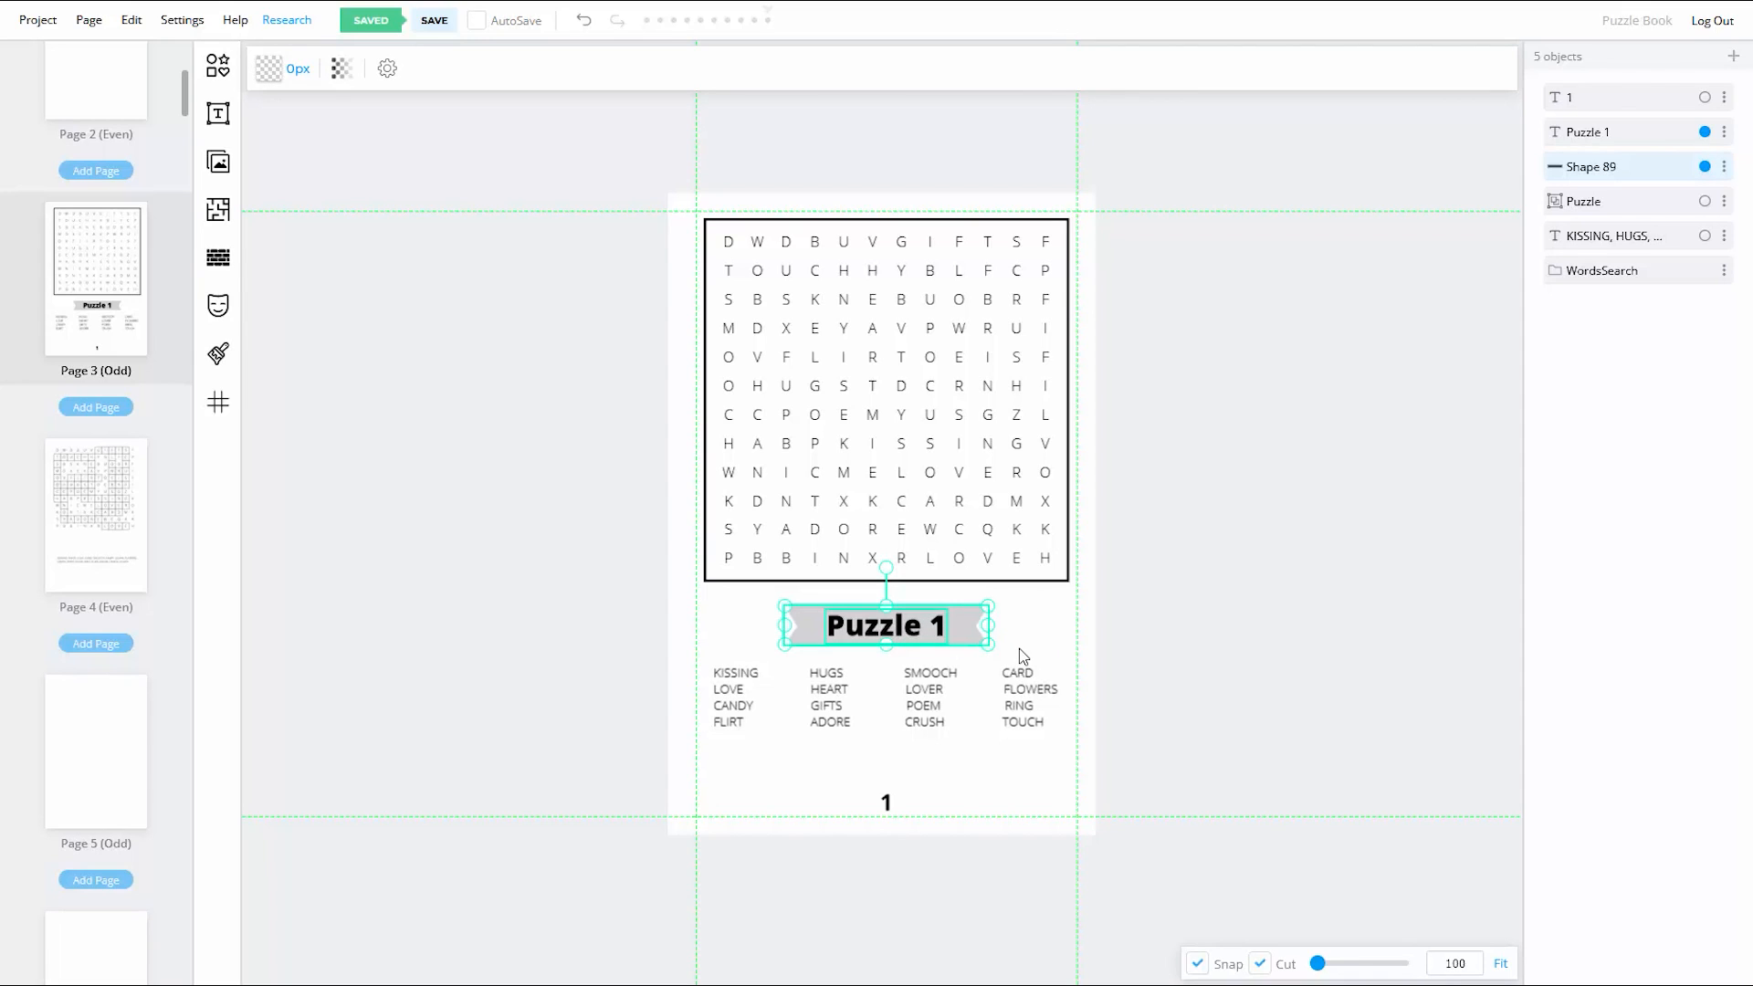
{"action": "right_click", "coordinate": [955, 626]}
{"action": "left_click", "coordinate": [1041, 286]}
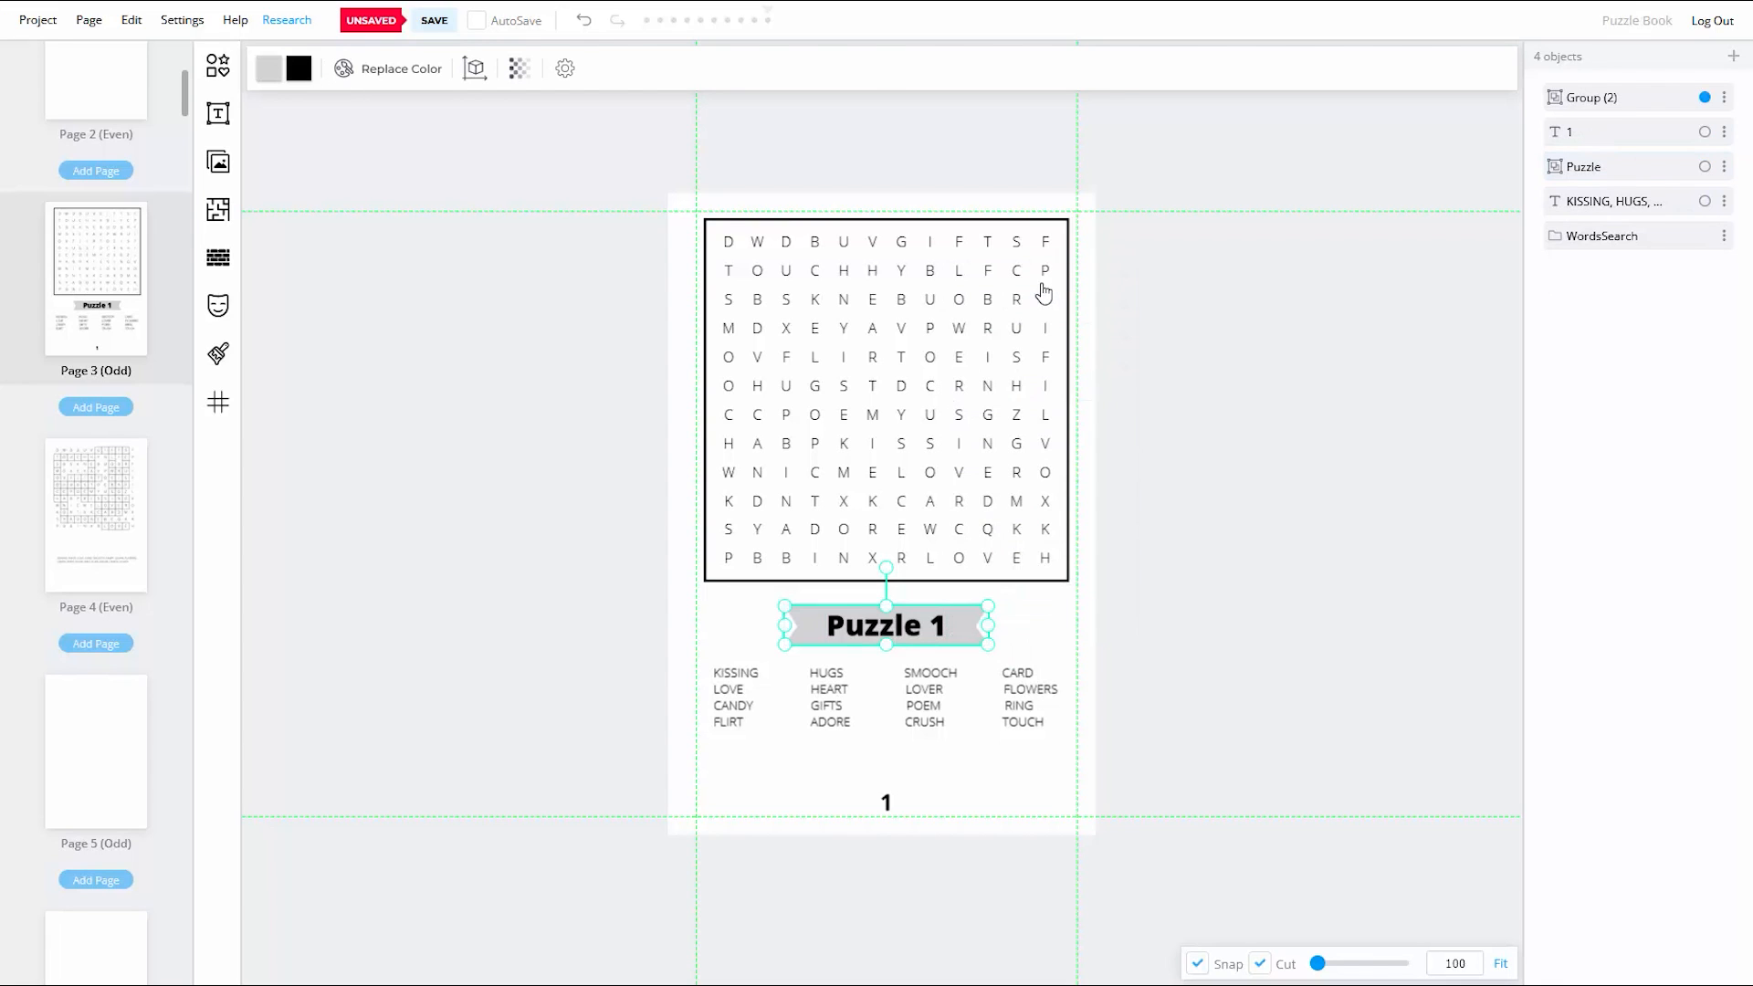
{"action": "left_click", "coordinate": [1724, 97]}
{"action": "left_click", "coordinate": [1613, 157]}
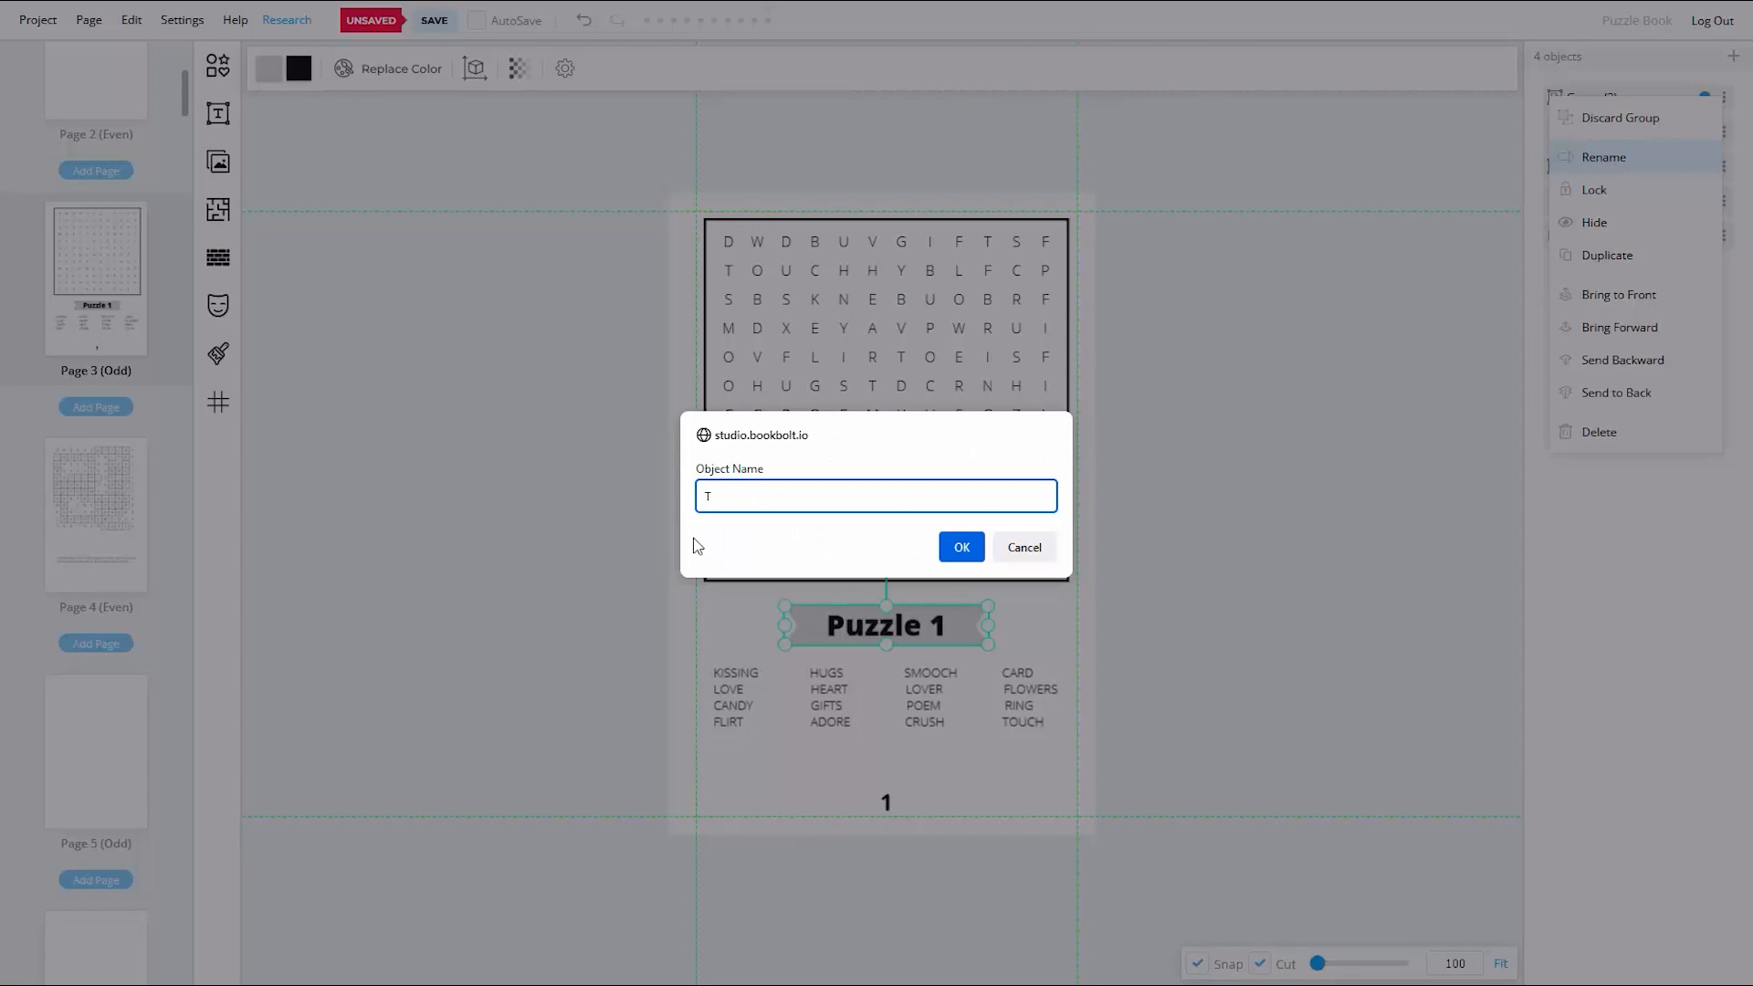
{"action": "left_click", "coordinate": [961, 547]}
{"action": "left_click", "coordinate": [1261, 581]}
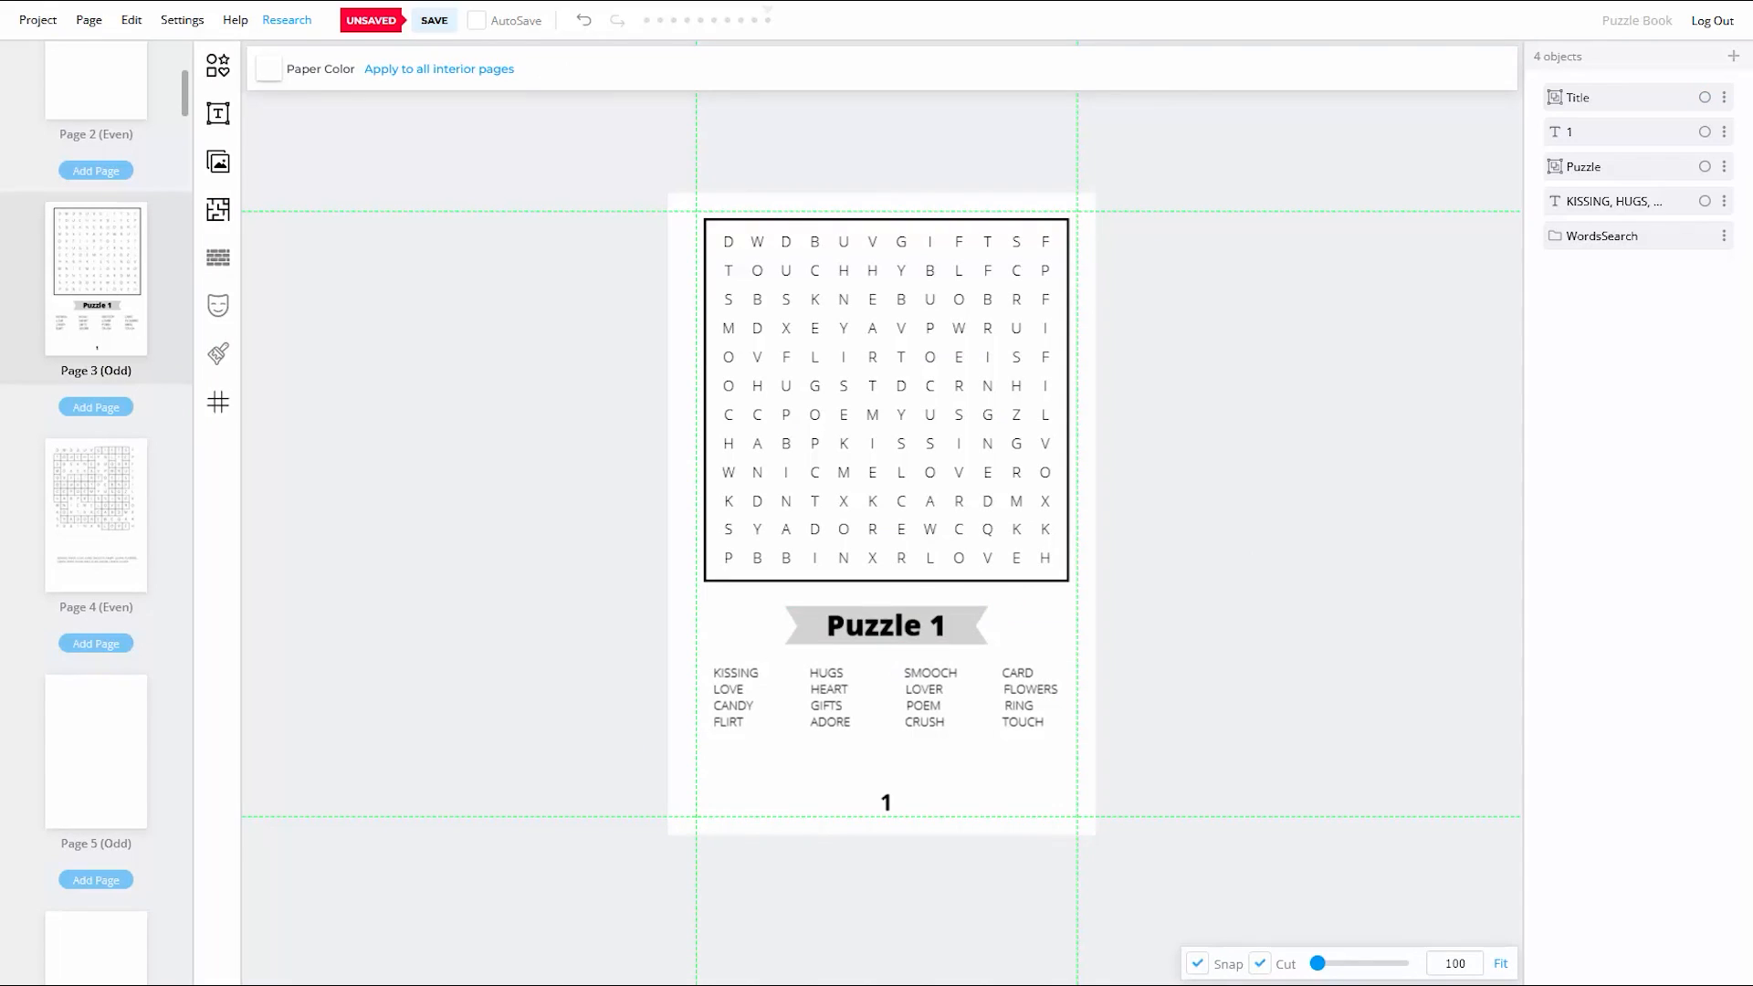
Step: Reorder the objects as Puzzle, Title, word list and page number 1, and delete the WordsSearch folder
{"action": "left_click_drag", "start_coordinate": [1727, 137], "coordinate": [1722, 270]}
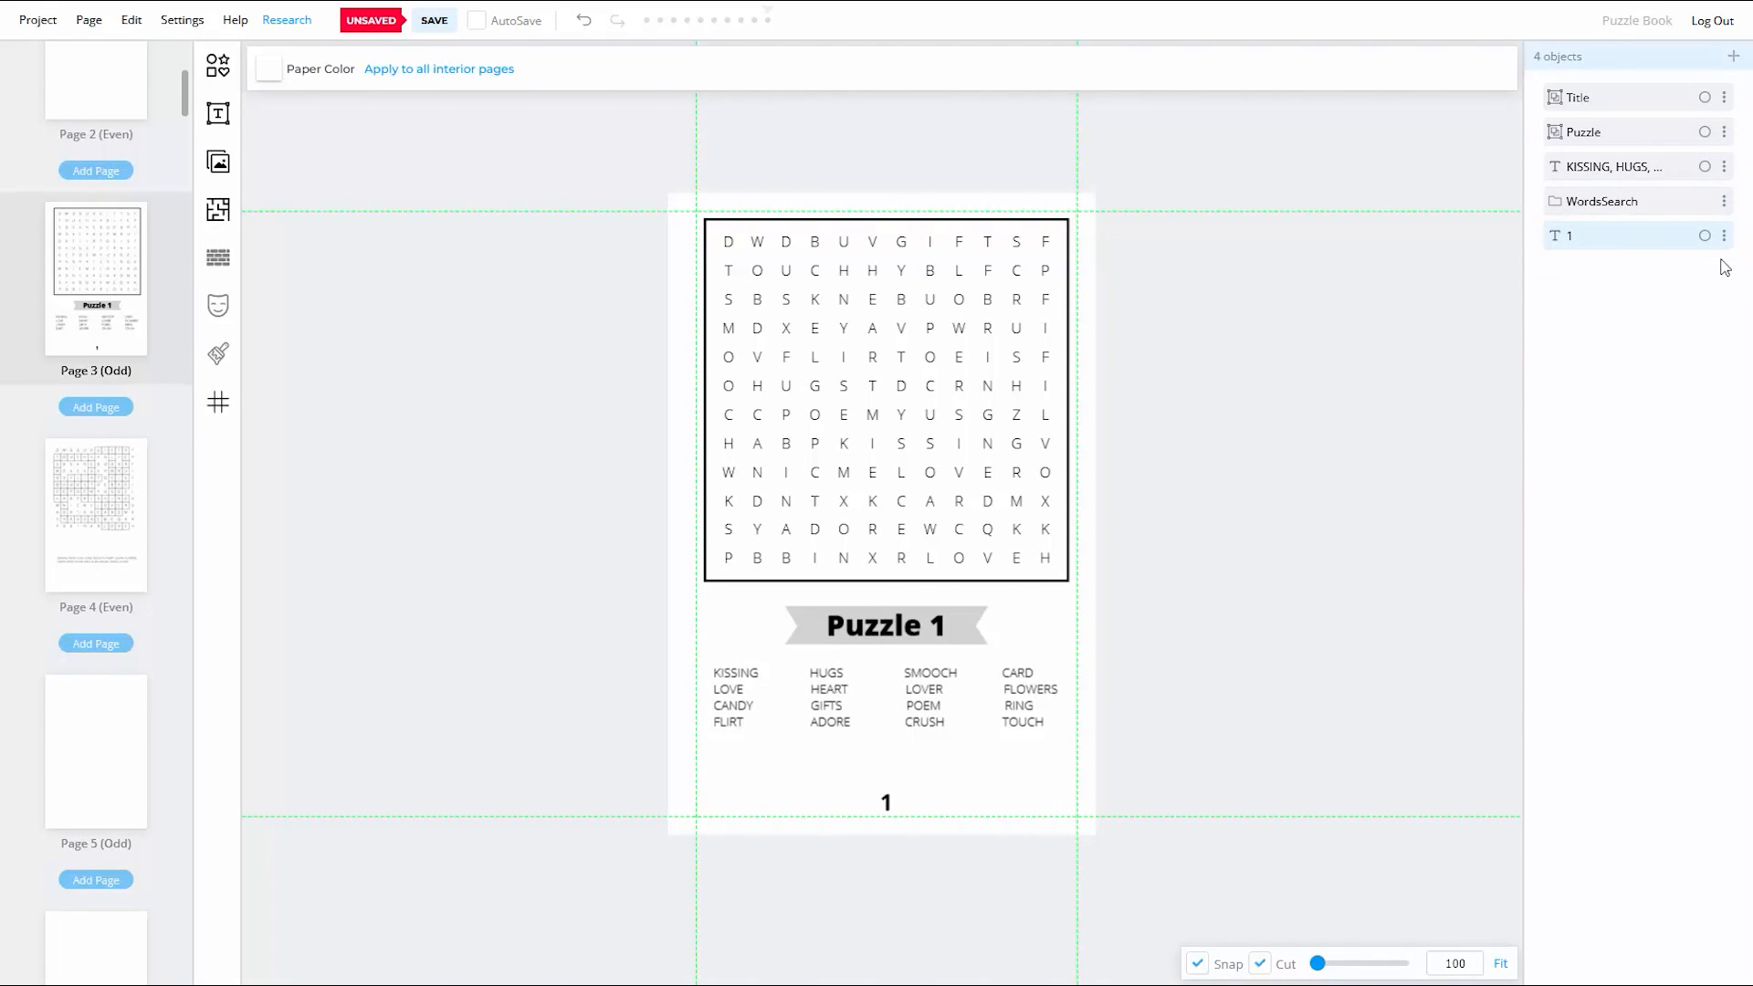
{"action": "left_click_drag", "start_coordinate": [1732, 98], "coordinate": [1736, 146]}
{"action": "left_click", "coordinate": [1673, 195]}
{"action": "left_click", "coordinate": [958, 526]}
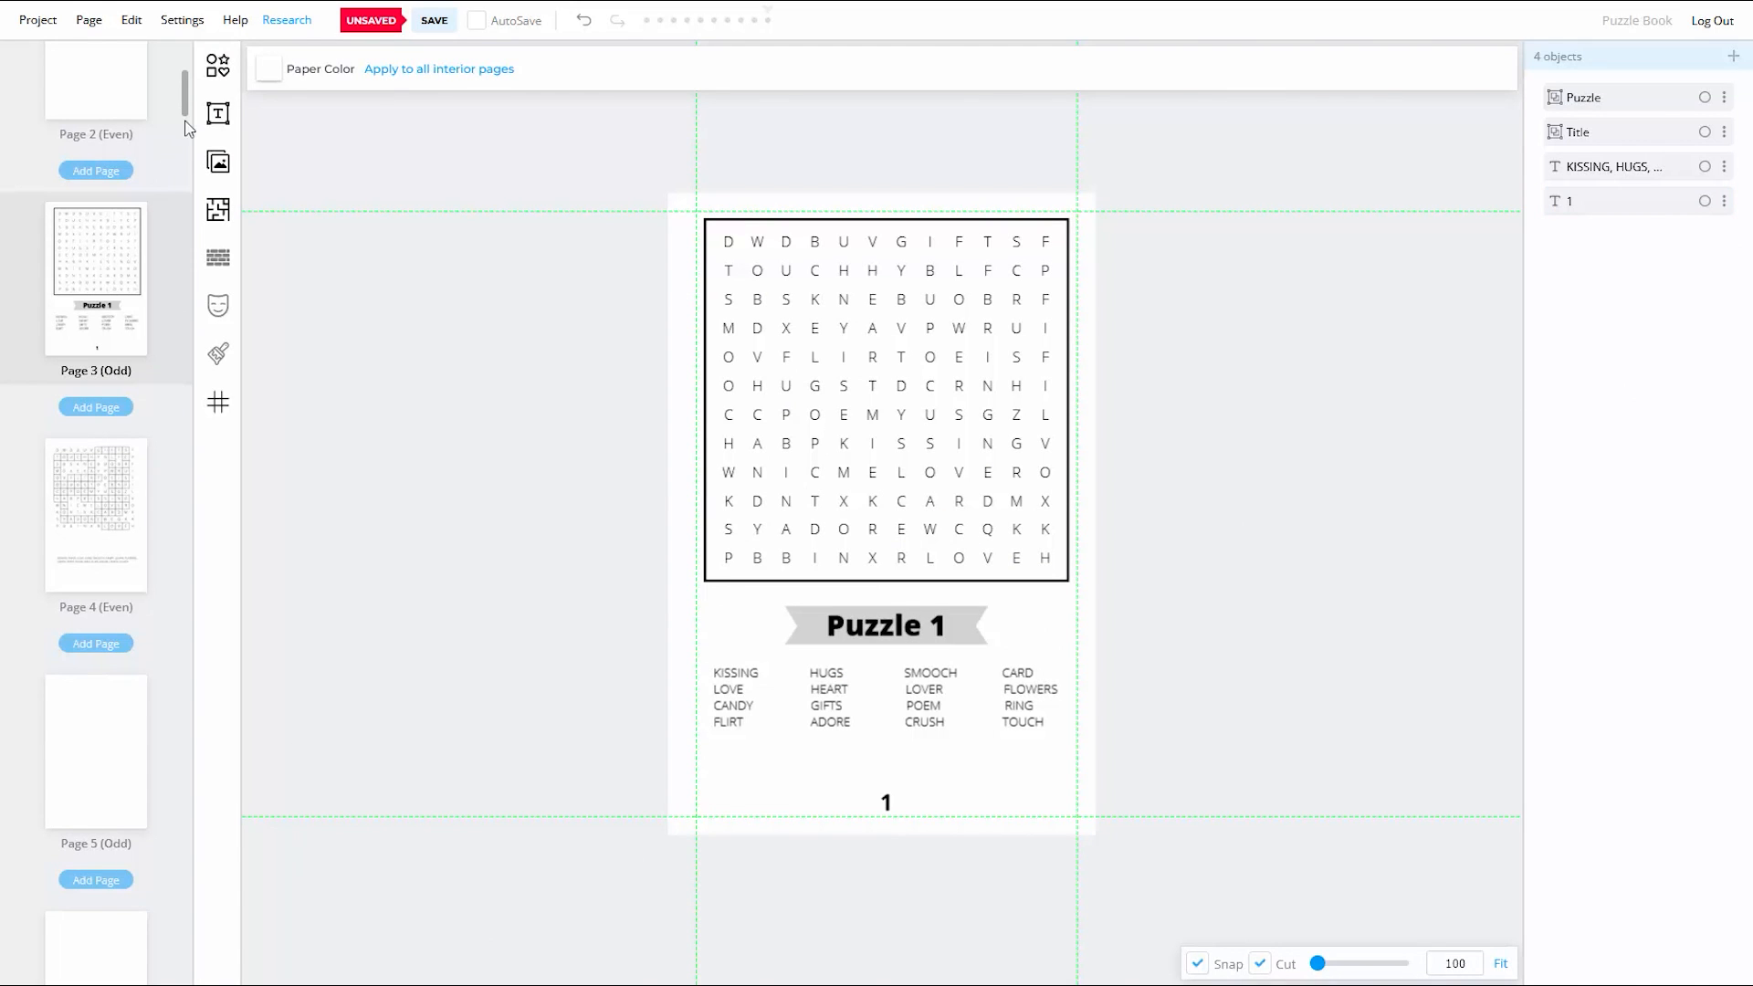
Step: Add the double-heart shape, shrink it and place it to the left of the page number, and save the project
{"action": "left_click", "coordinate": [216, 71]}
{"action": "scroll", "coordinate": [340, 565], "scroll_direction": "down", "scroll_amount": 6}
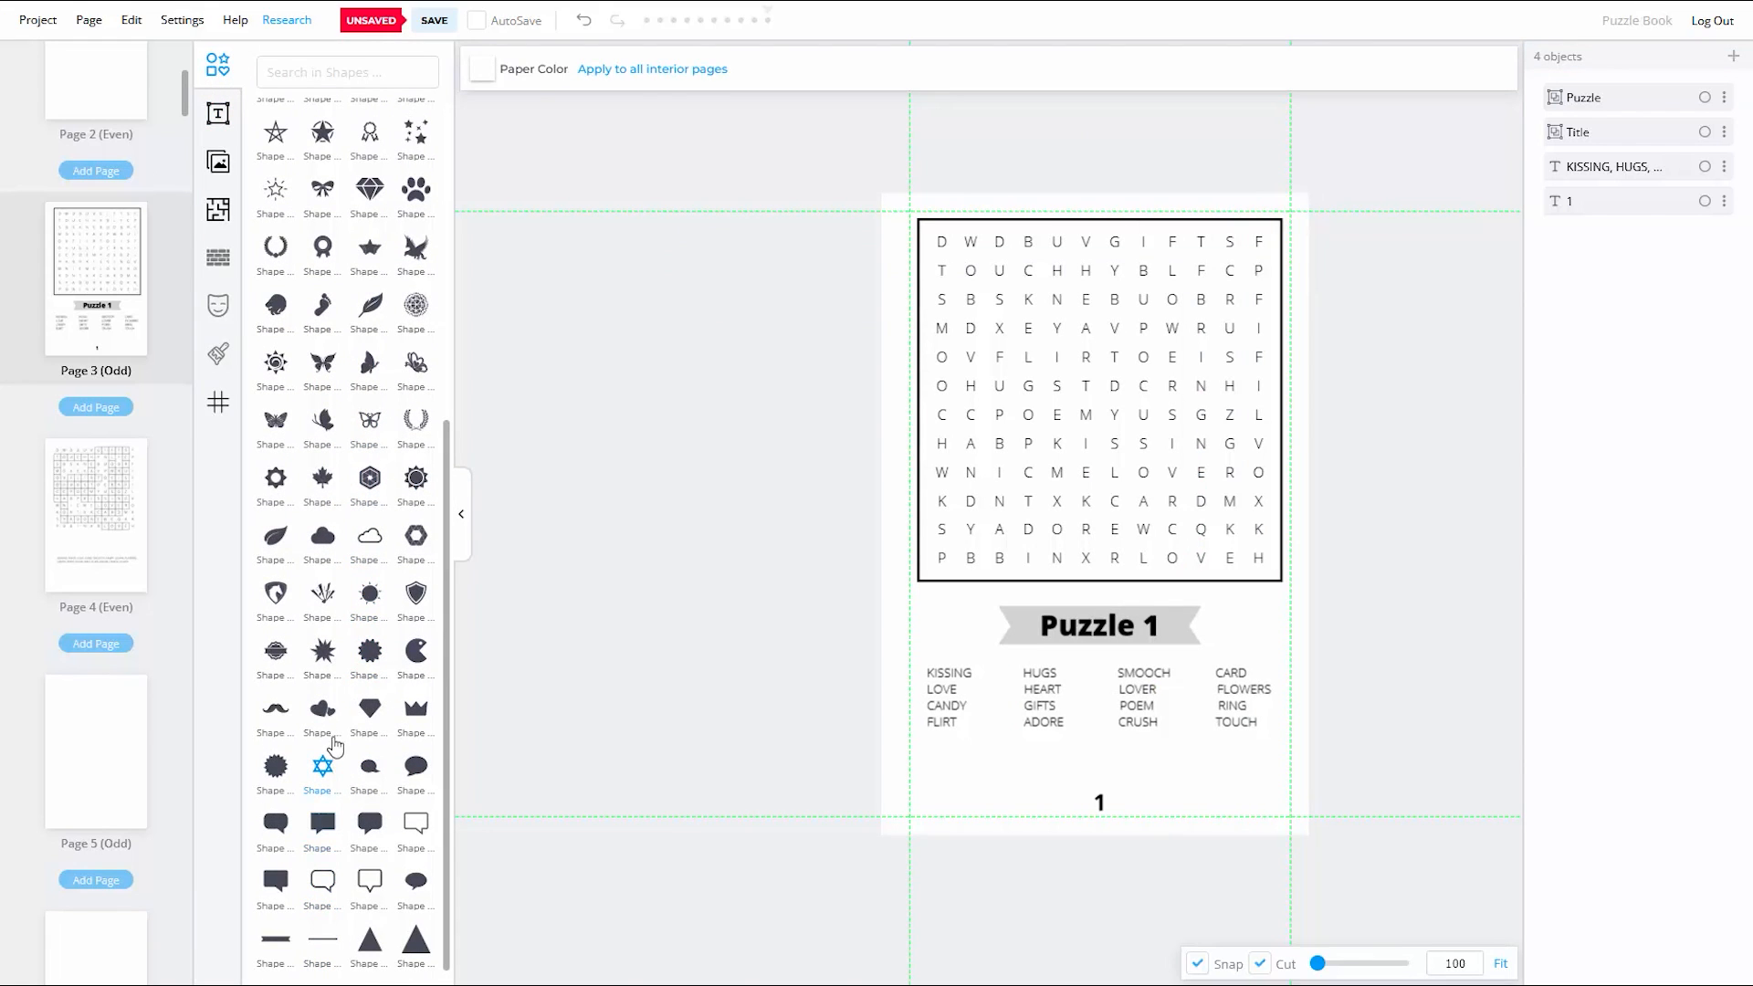
{"action": "left_click", "coordinate": [324, 710]}
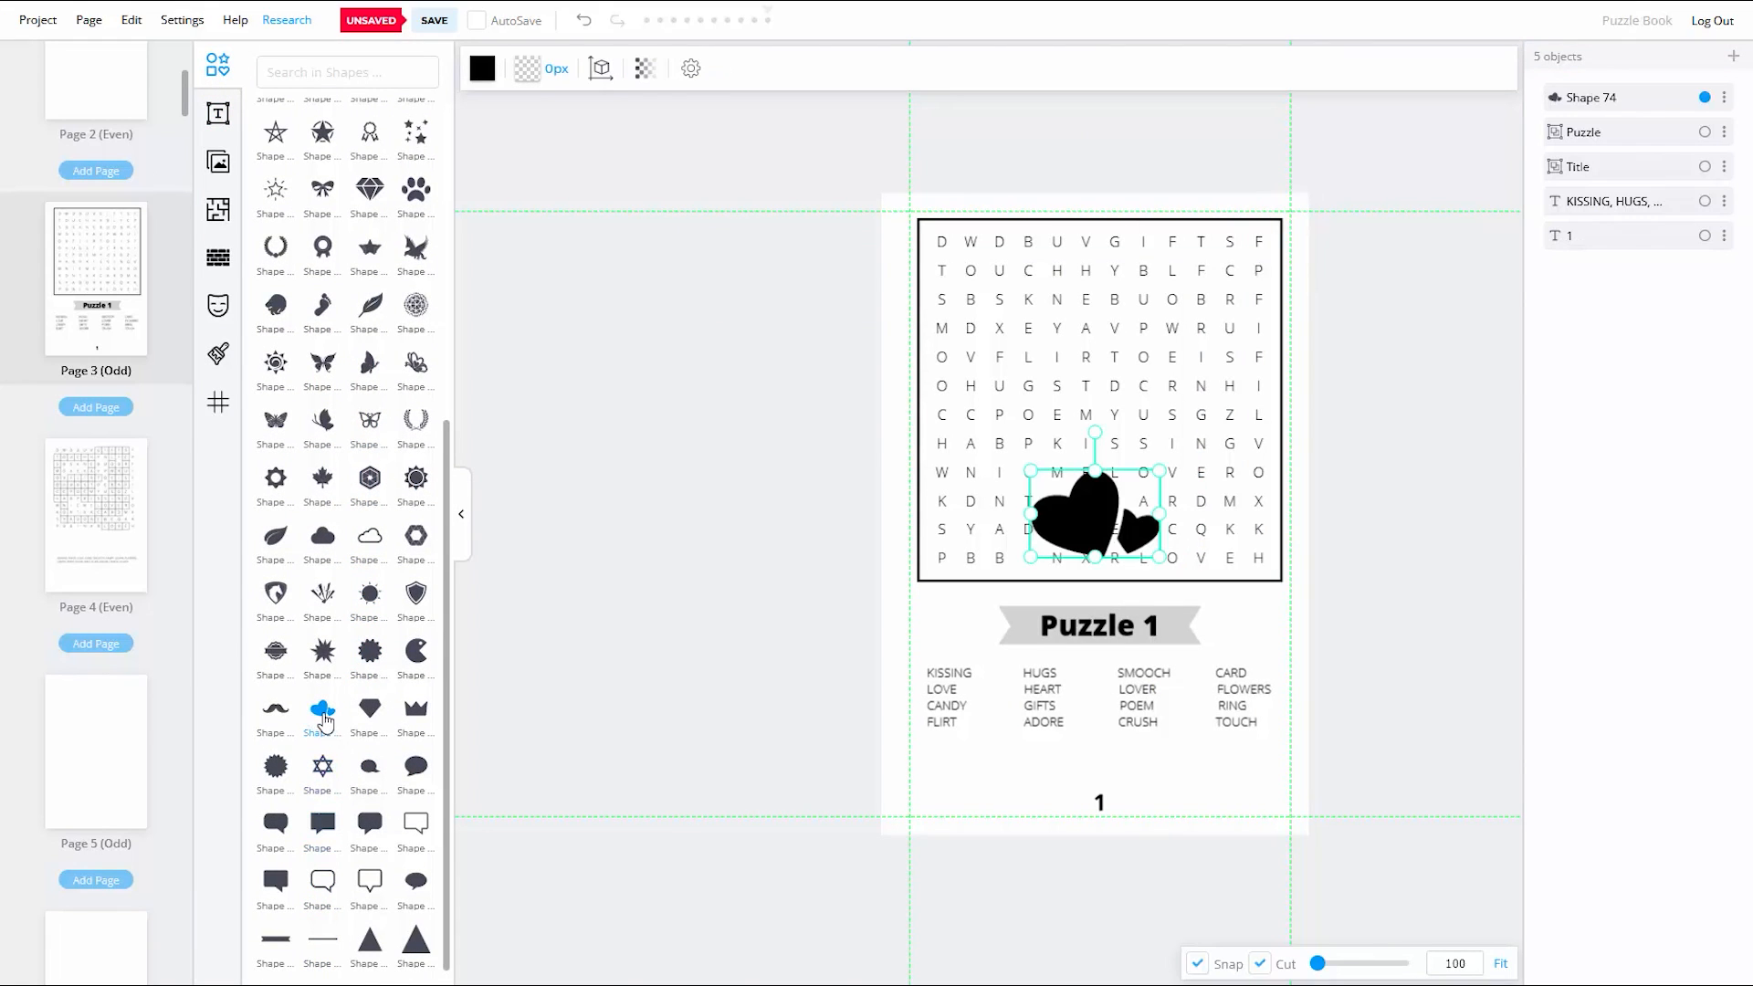
{"action": "left_click", "coordinate": [463, 501]}
{"action": "left_click_drag", "start_coordinate": [946, 472], "coordinate": [783, 784]}
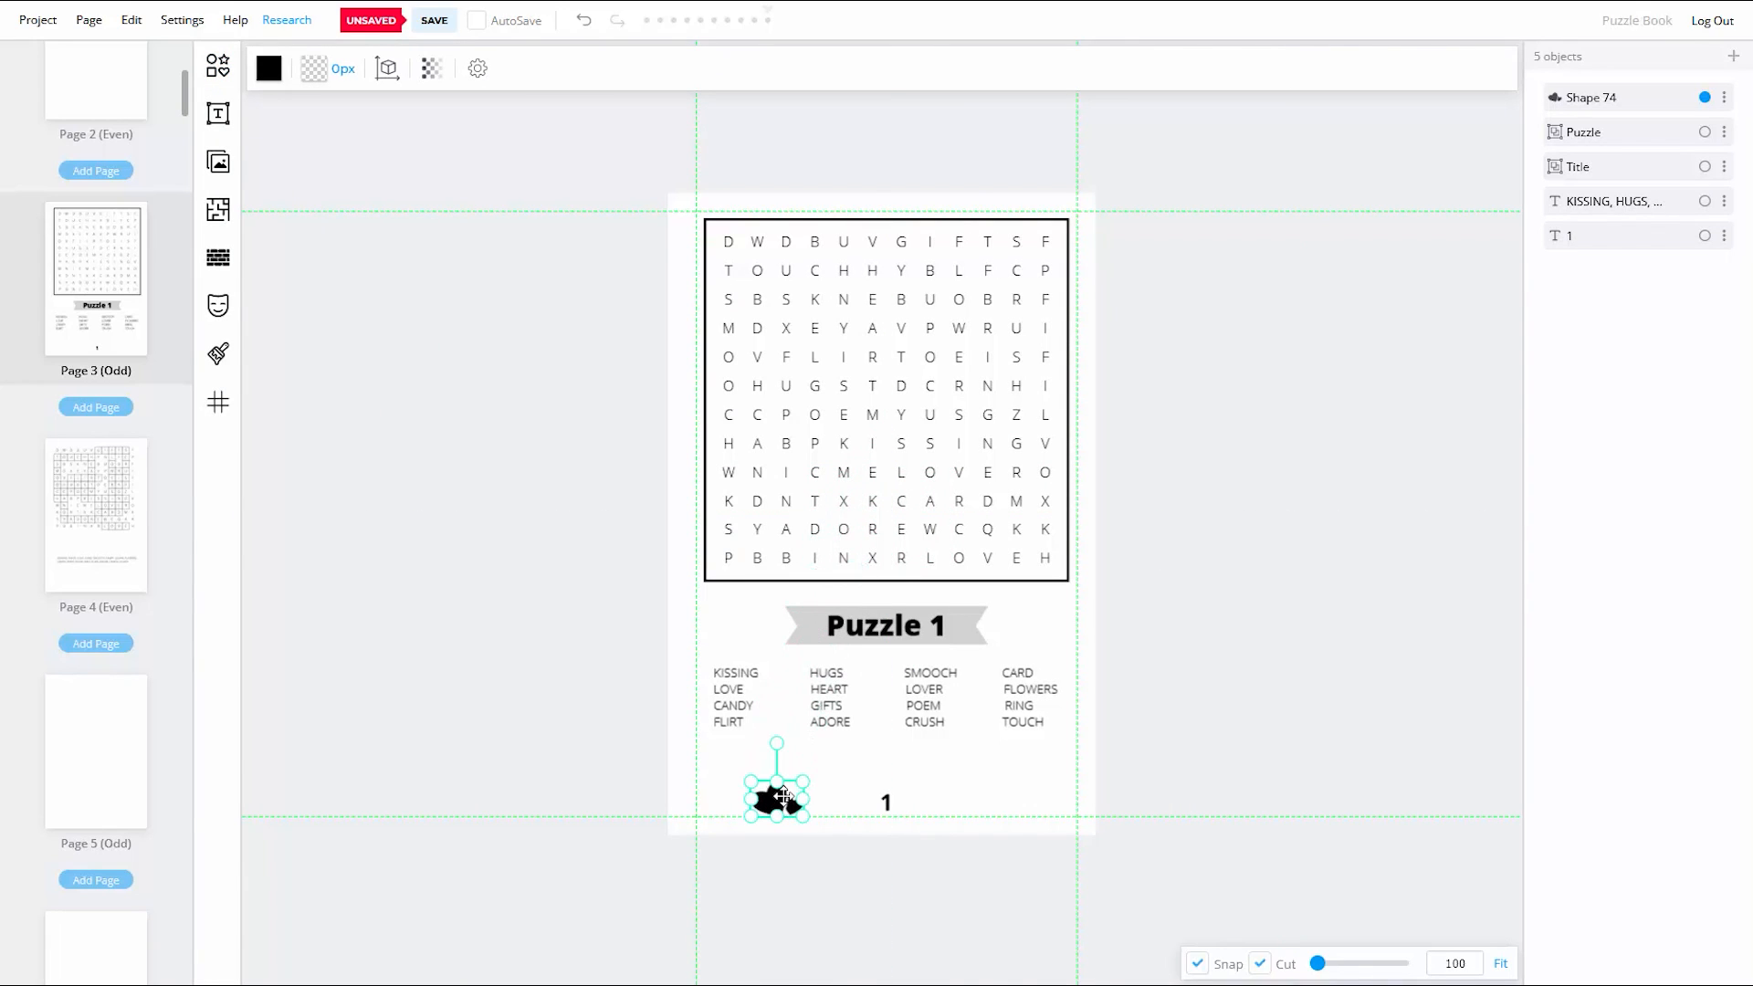
{"action": "left_click", "coordinate": [675, 795]}
{"action": "left_click", "coordinate": [431, 23]}
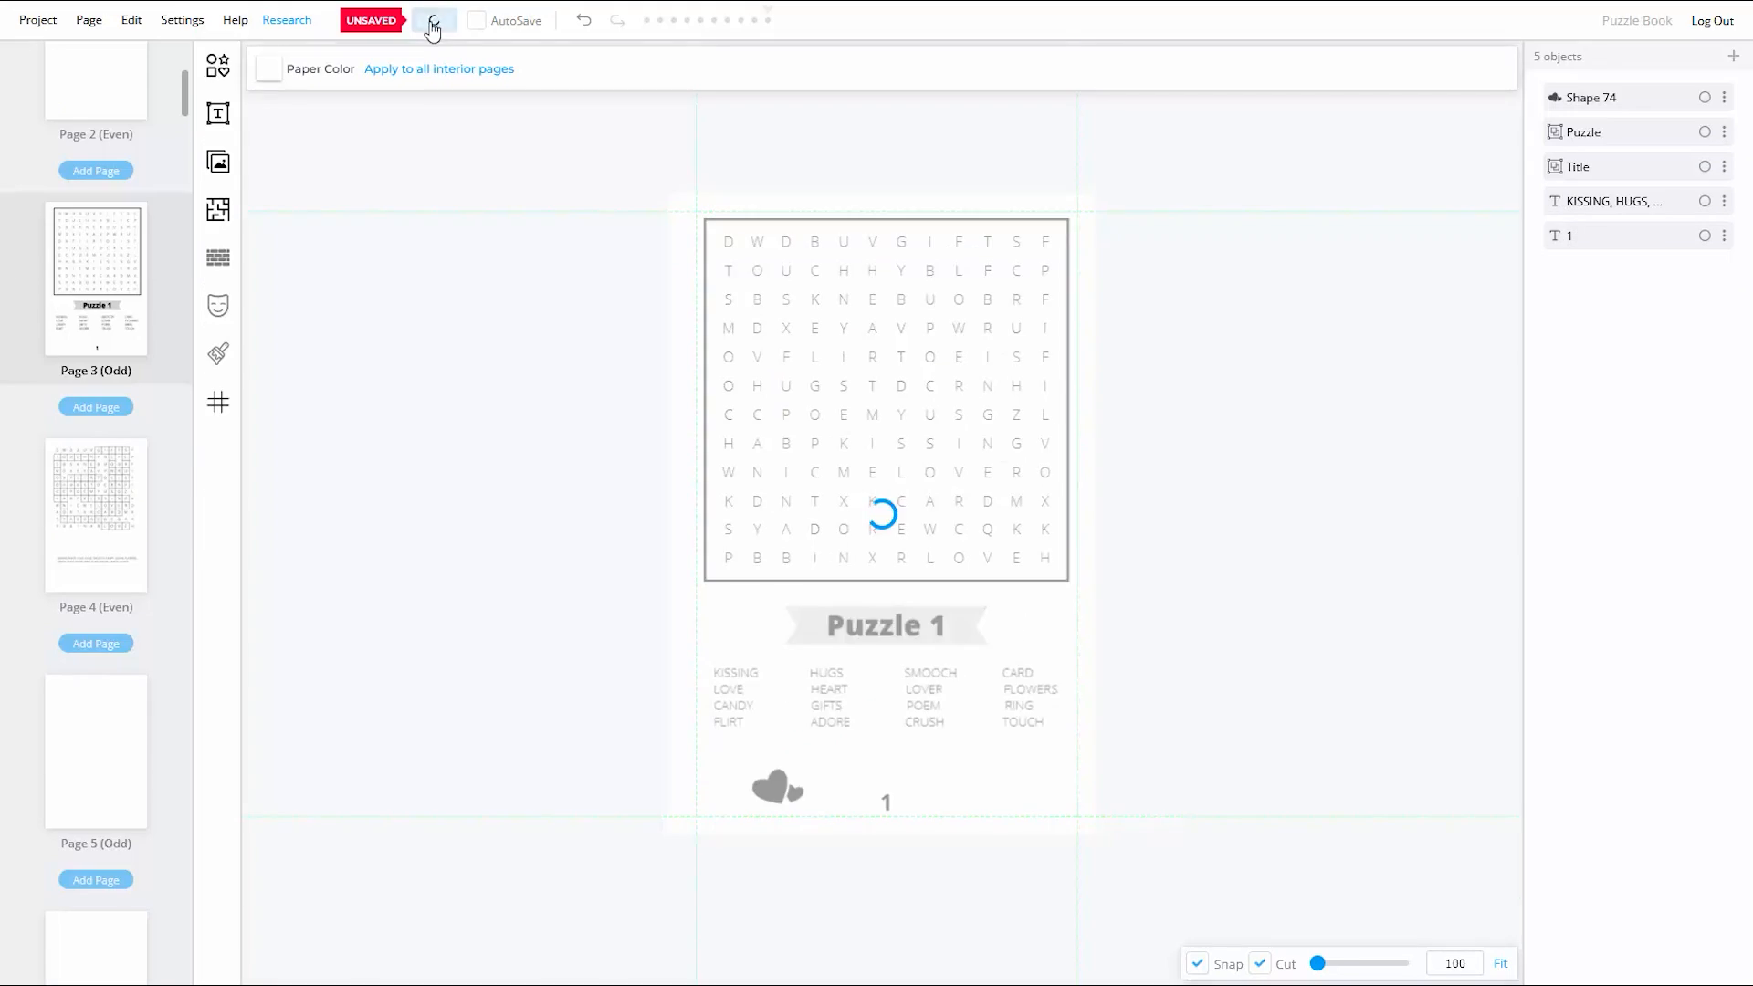
Step: Add the uploaded Dot.png image to the book cover
{"action": "scroll", "coordinate": [118, 128], "scroll_direction": "up", "scroll_amount": 5}
{"action": "left_click", "coordinate": [118, 127]}
{"action": "left_click", "coordinate": [218, 161]}
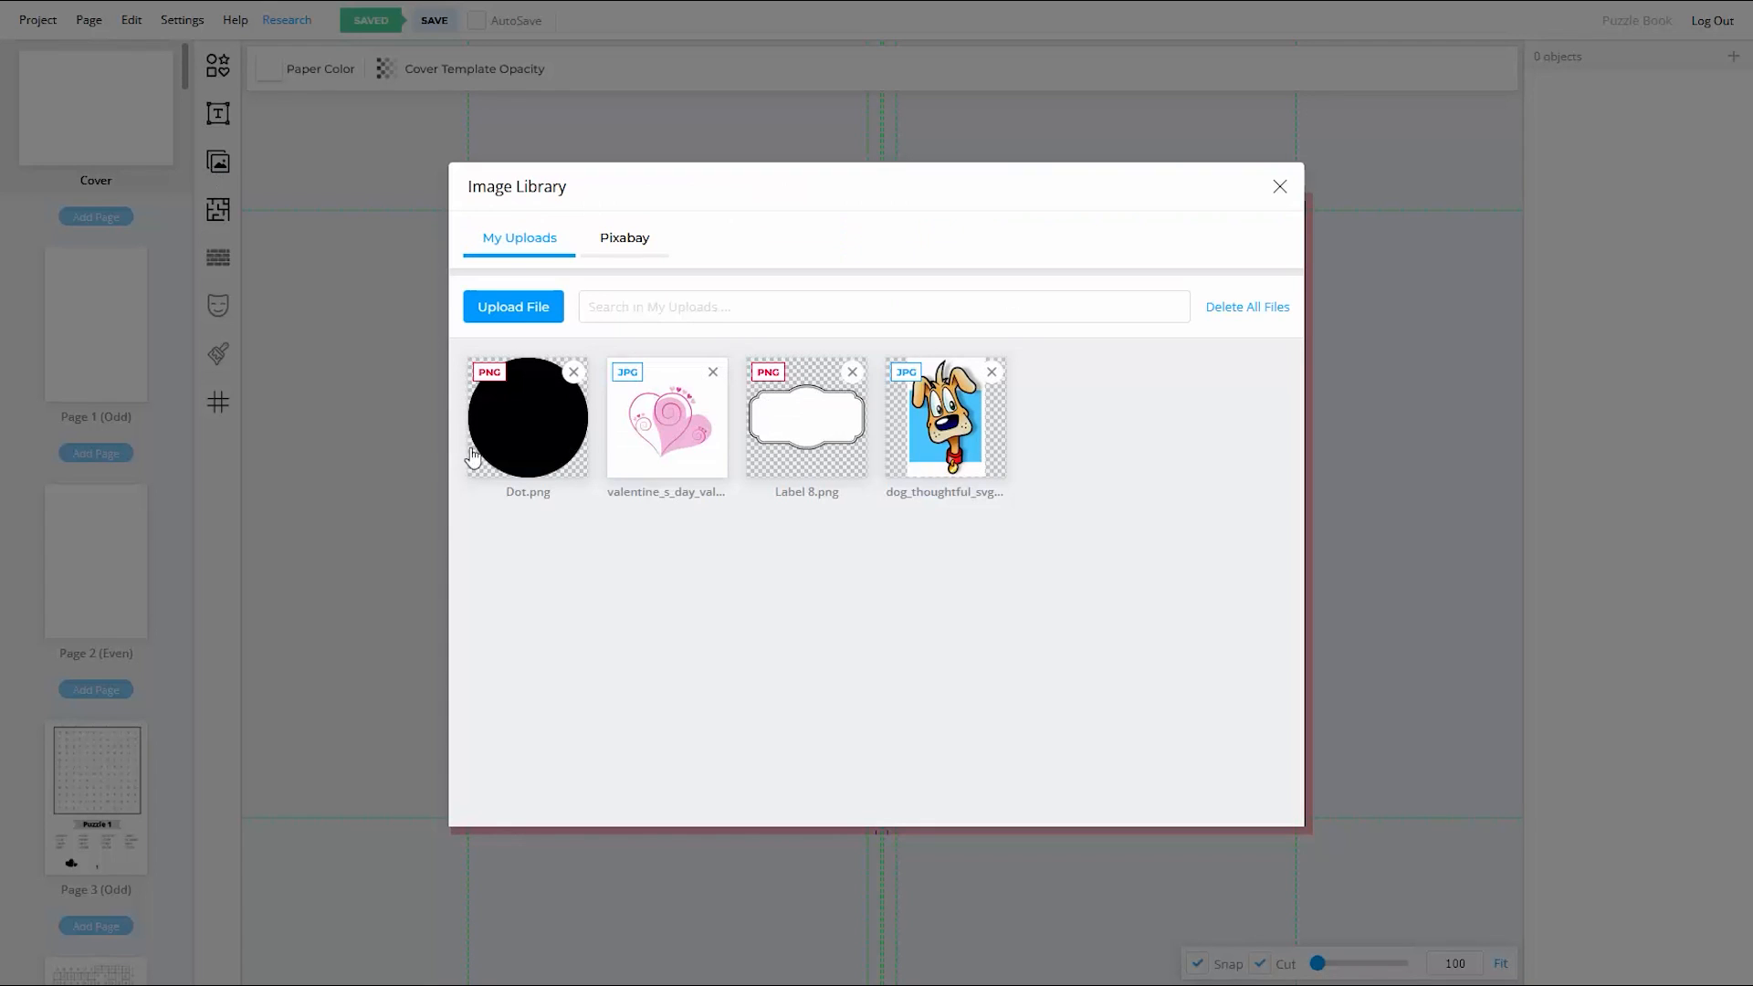
{"action": "left_click", "coordinate": [530, 423]}
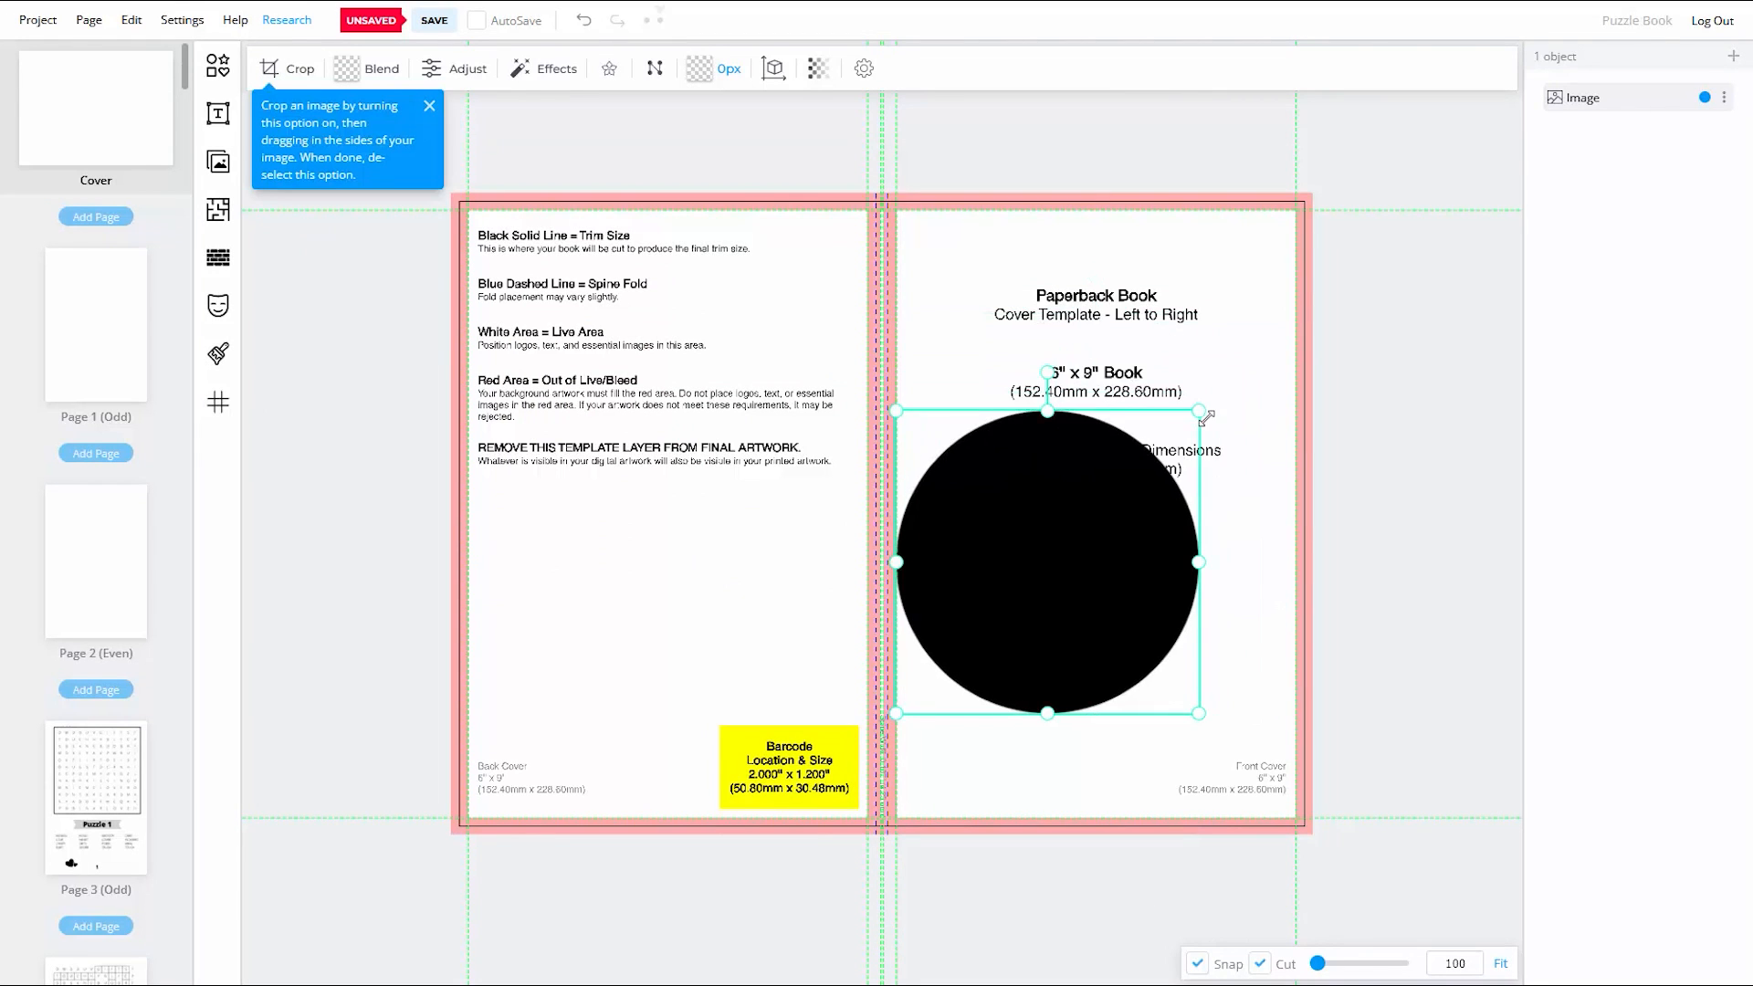
Step: Convert the dot image on the cover to an outline and recolour its fill red, ff0000
{"action": "left_click", "coordinate": [610, 73]}
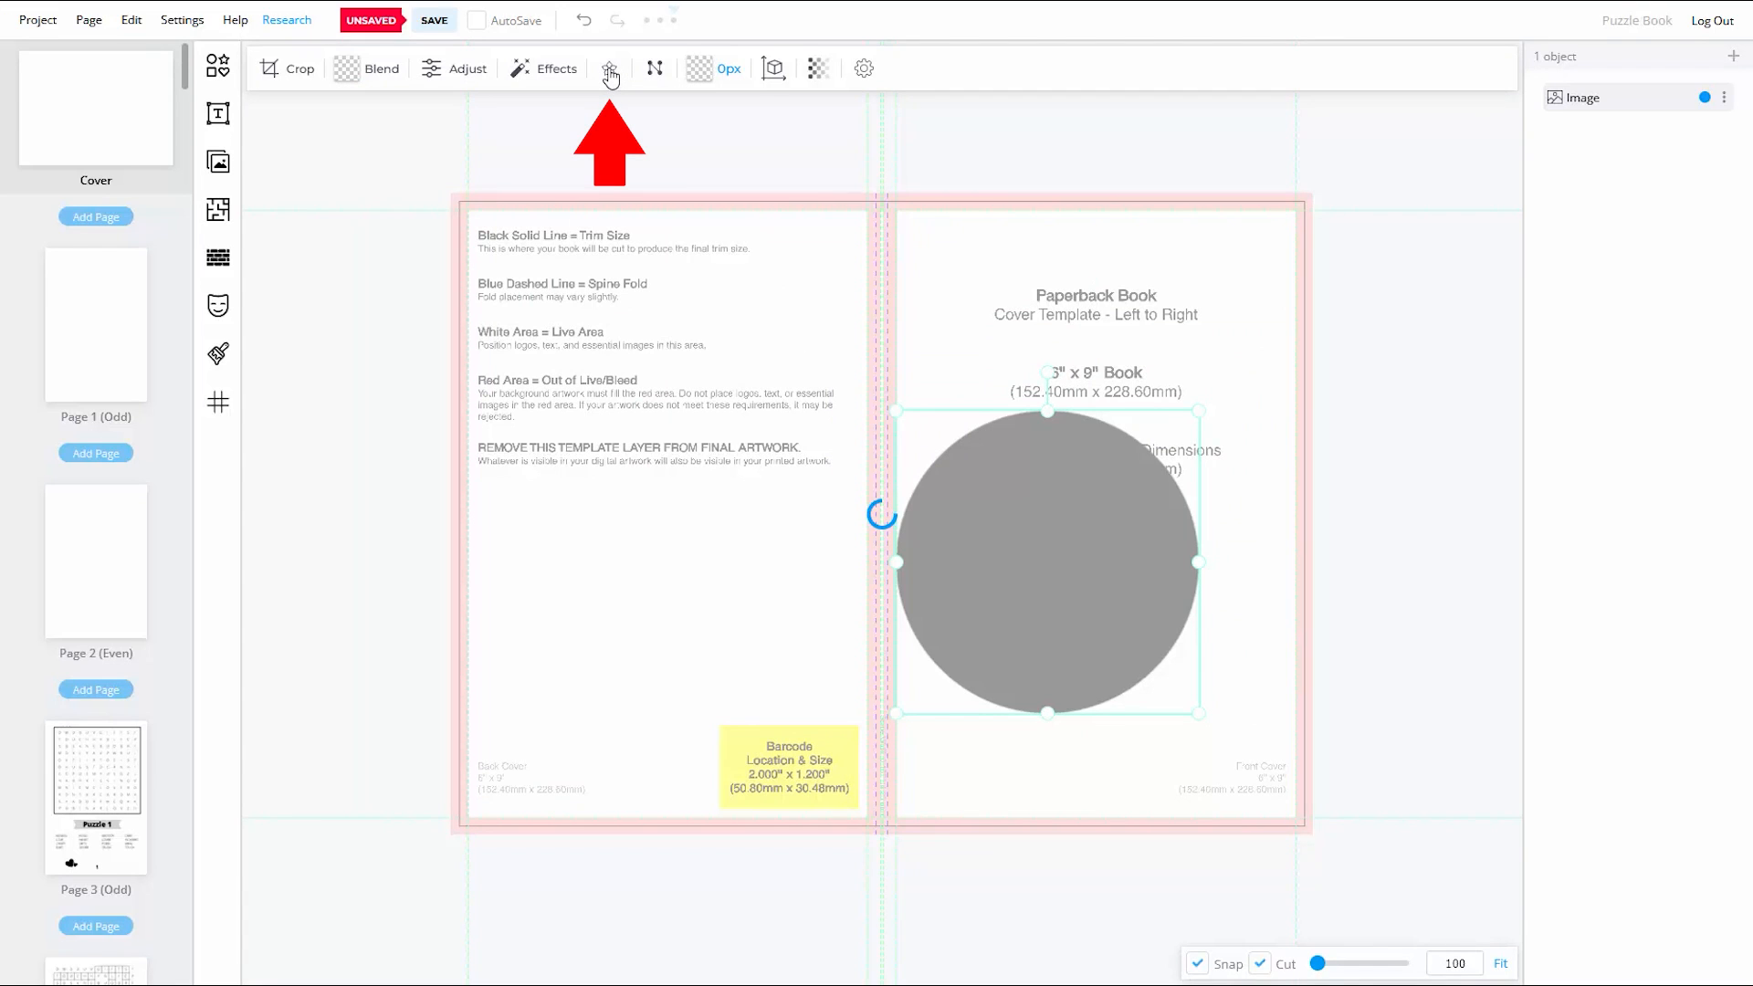
{"action": "left_click", "coordinate": [1068, 588]}
{"action": "left_click", "coordinate": [271, 70]}
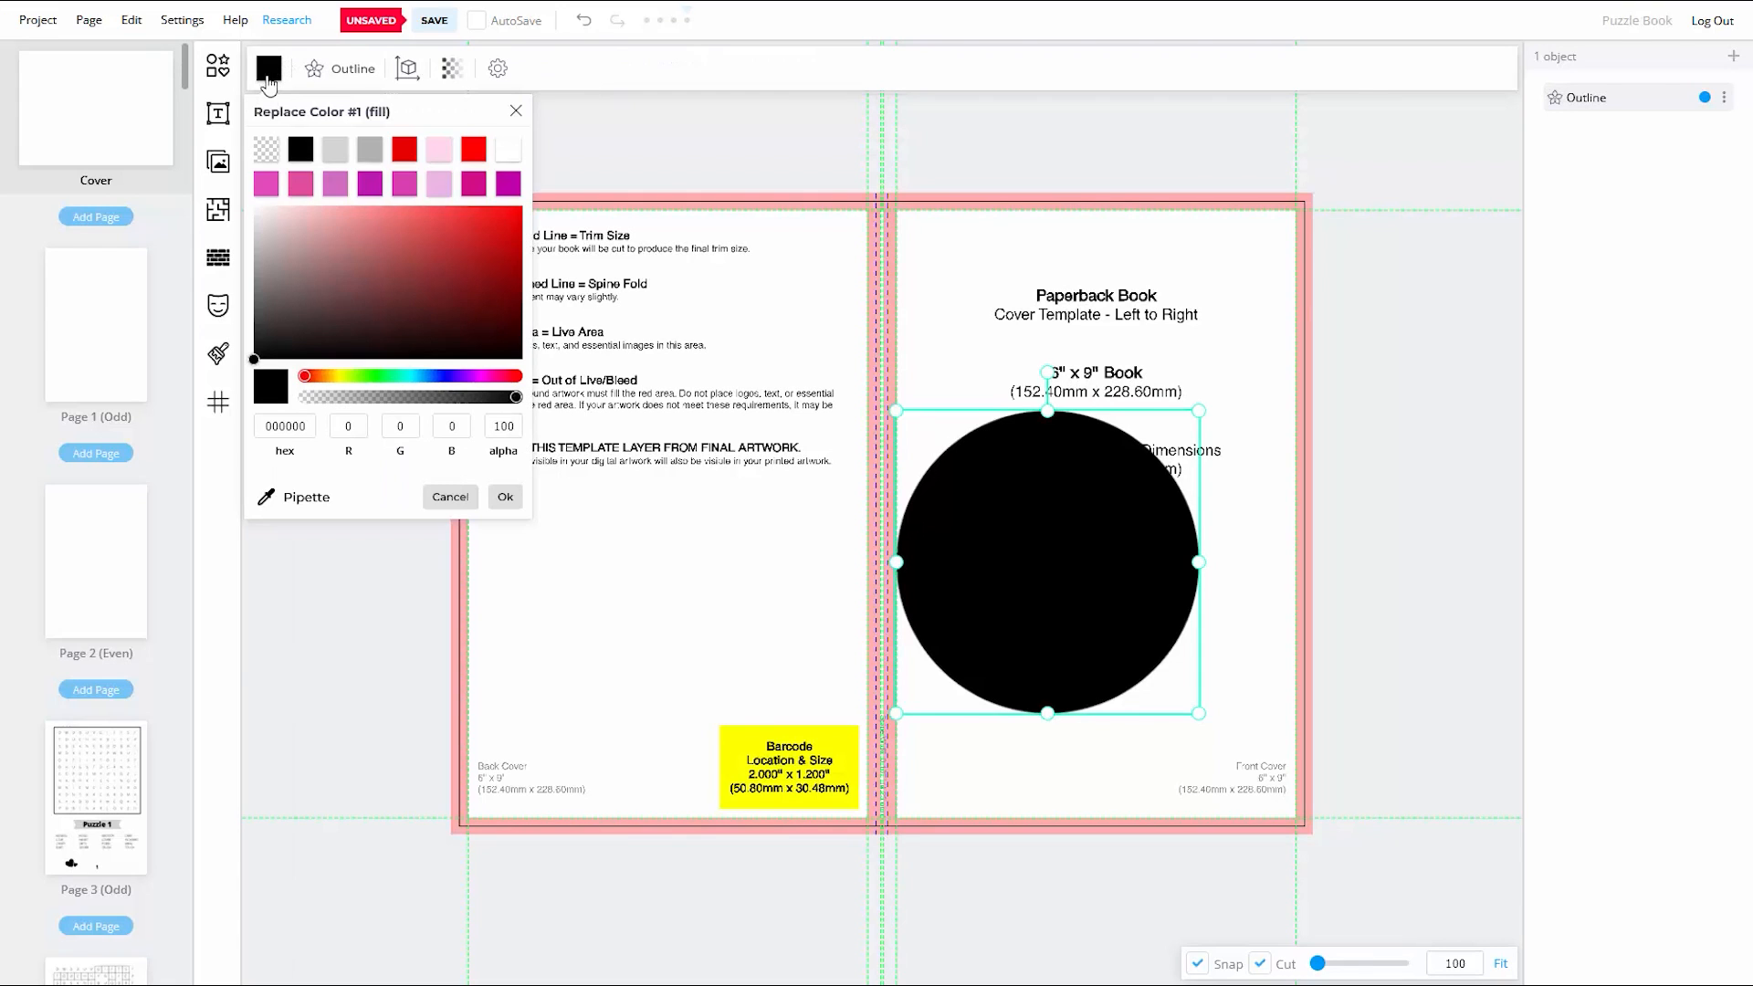
{"action": "left_click_drag", "start_coordinate": [434, 259], "coordinate": [530, 204]}
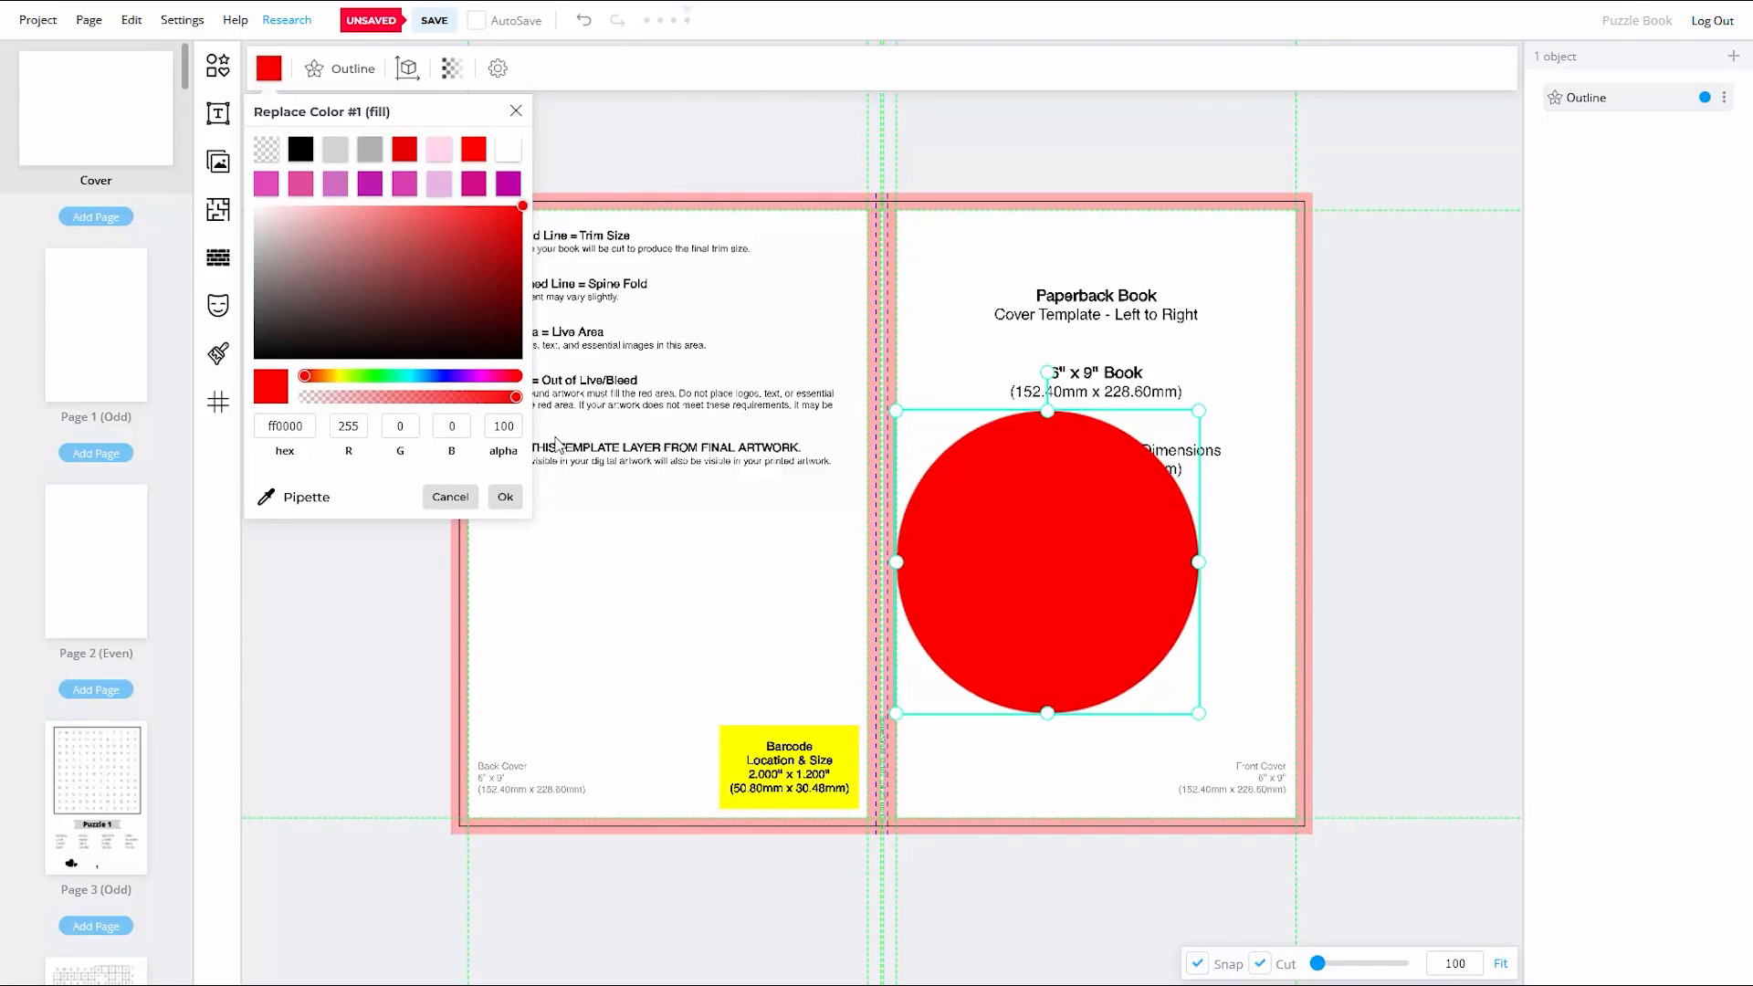
{"action": "left_click", "coordinate": [506, 498]}
Step: Delete the red circle from the cover and save the project
{"action": "left_click", "coordinate": [794, 534]}
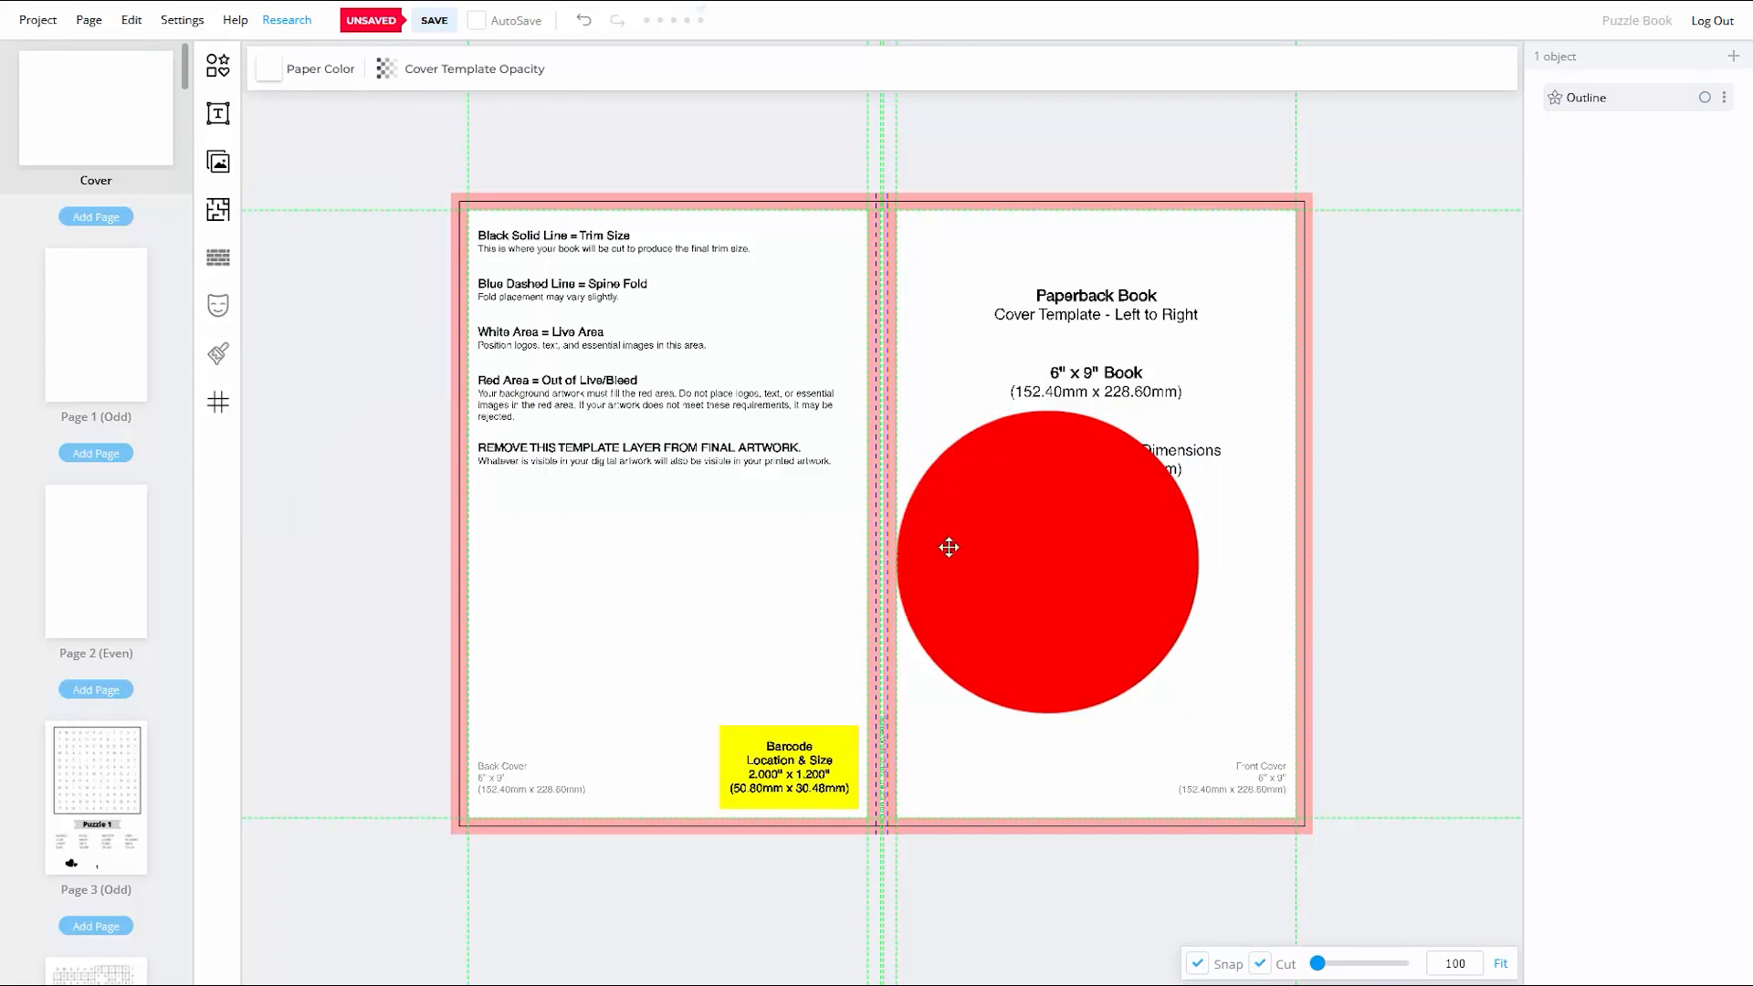
{"action": "left_click", "coordinate": [1047, 542]}
{"action": "key", "text": "Delete"}
{"action": "left_click", "coordinate": [434, 20]}
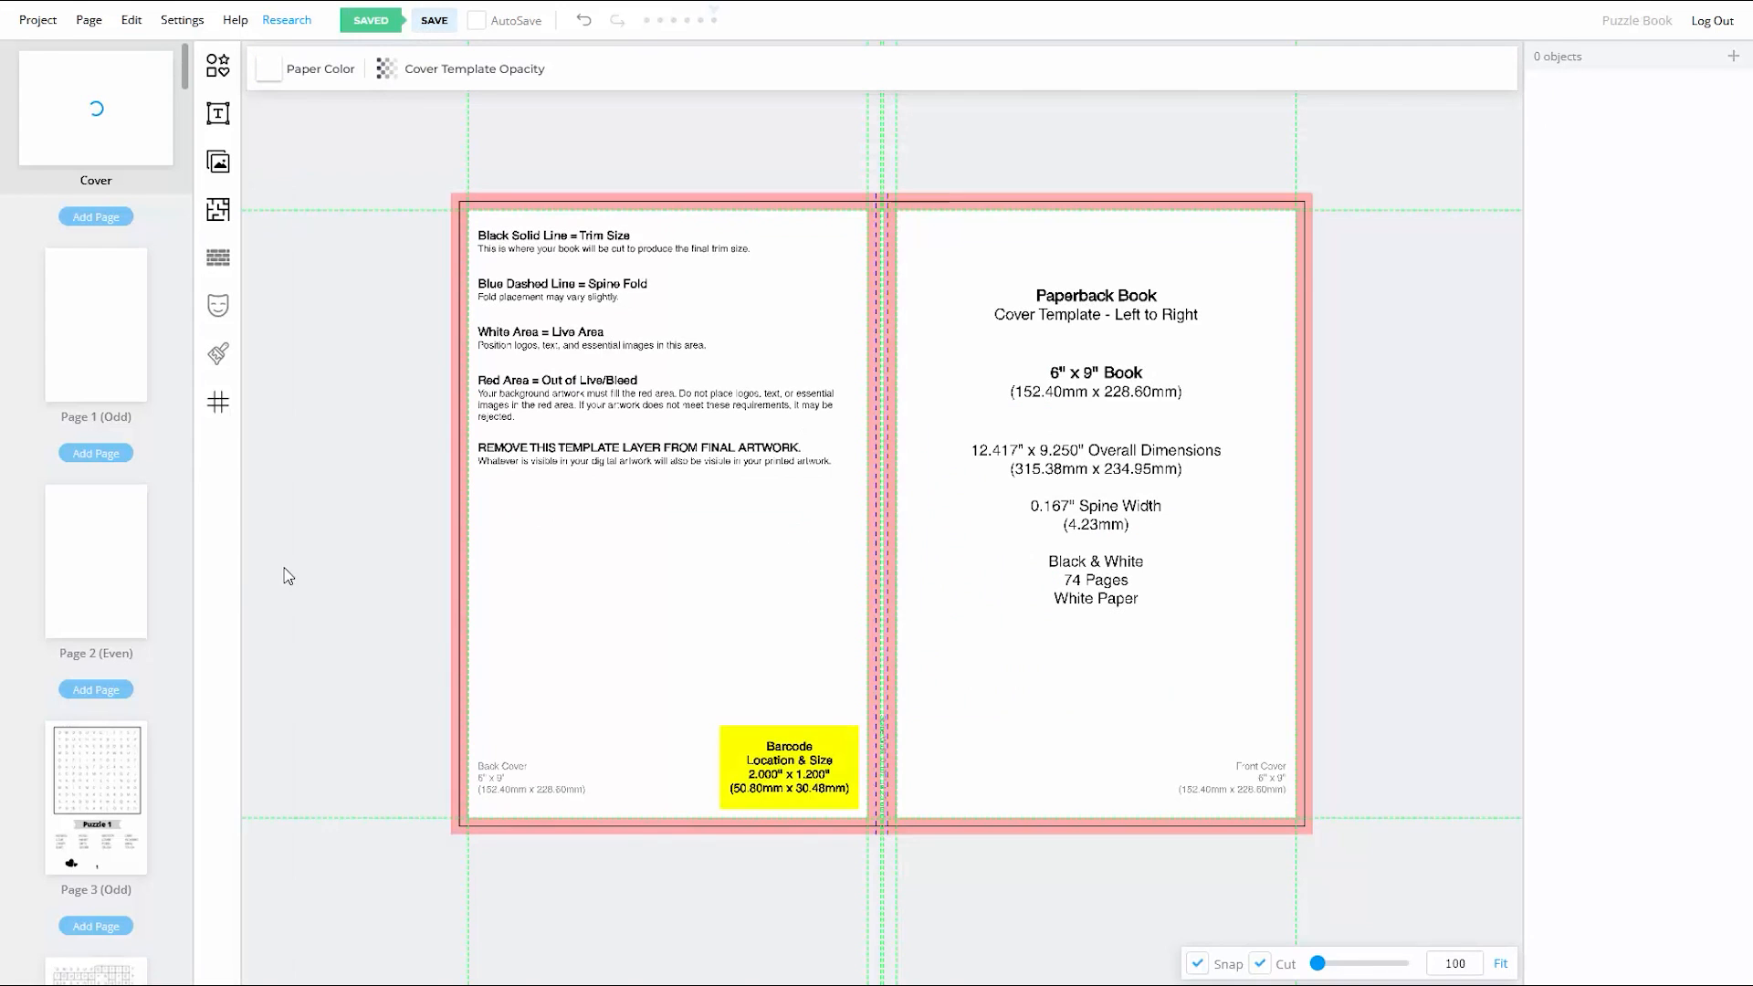
Step: On page 3, shrink the double-heart shape slightly and fill it with the banner's light grey
{"action": "scroll", "coordinate": [96, 548], "scroll_direction": "down", "scroll_amount": 5}
{"action": "left_click", "coordinate": [100, 383]}
{"action": "left_click", "coordinate": [770, 800]}
{"action": "scroll", "coordinate": [760, 834], "scroll_direction": "up", "scroll_amount": 5}
{"action": "left_click_drag", "start_coordinate": [841, 720], "coordinate": [820, 729]}
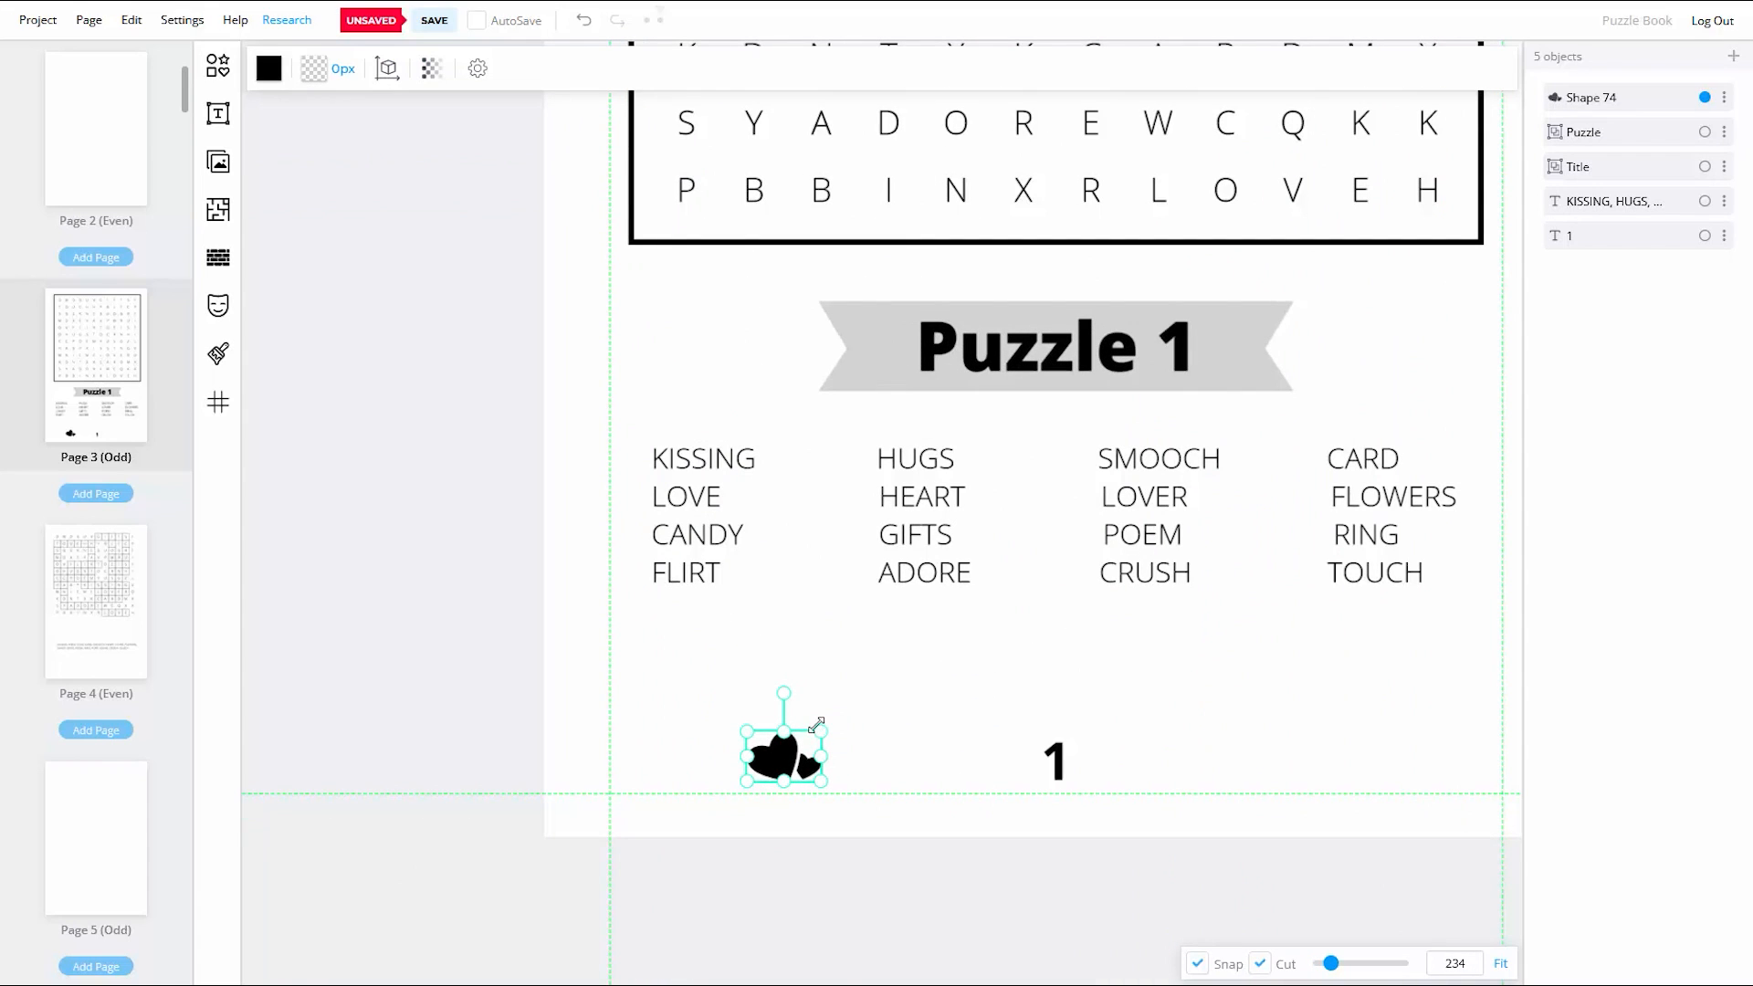
{"action": "left_click", "coordinate": [269, 71]}
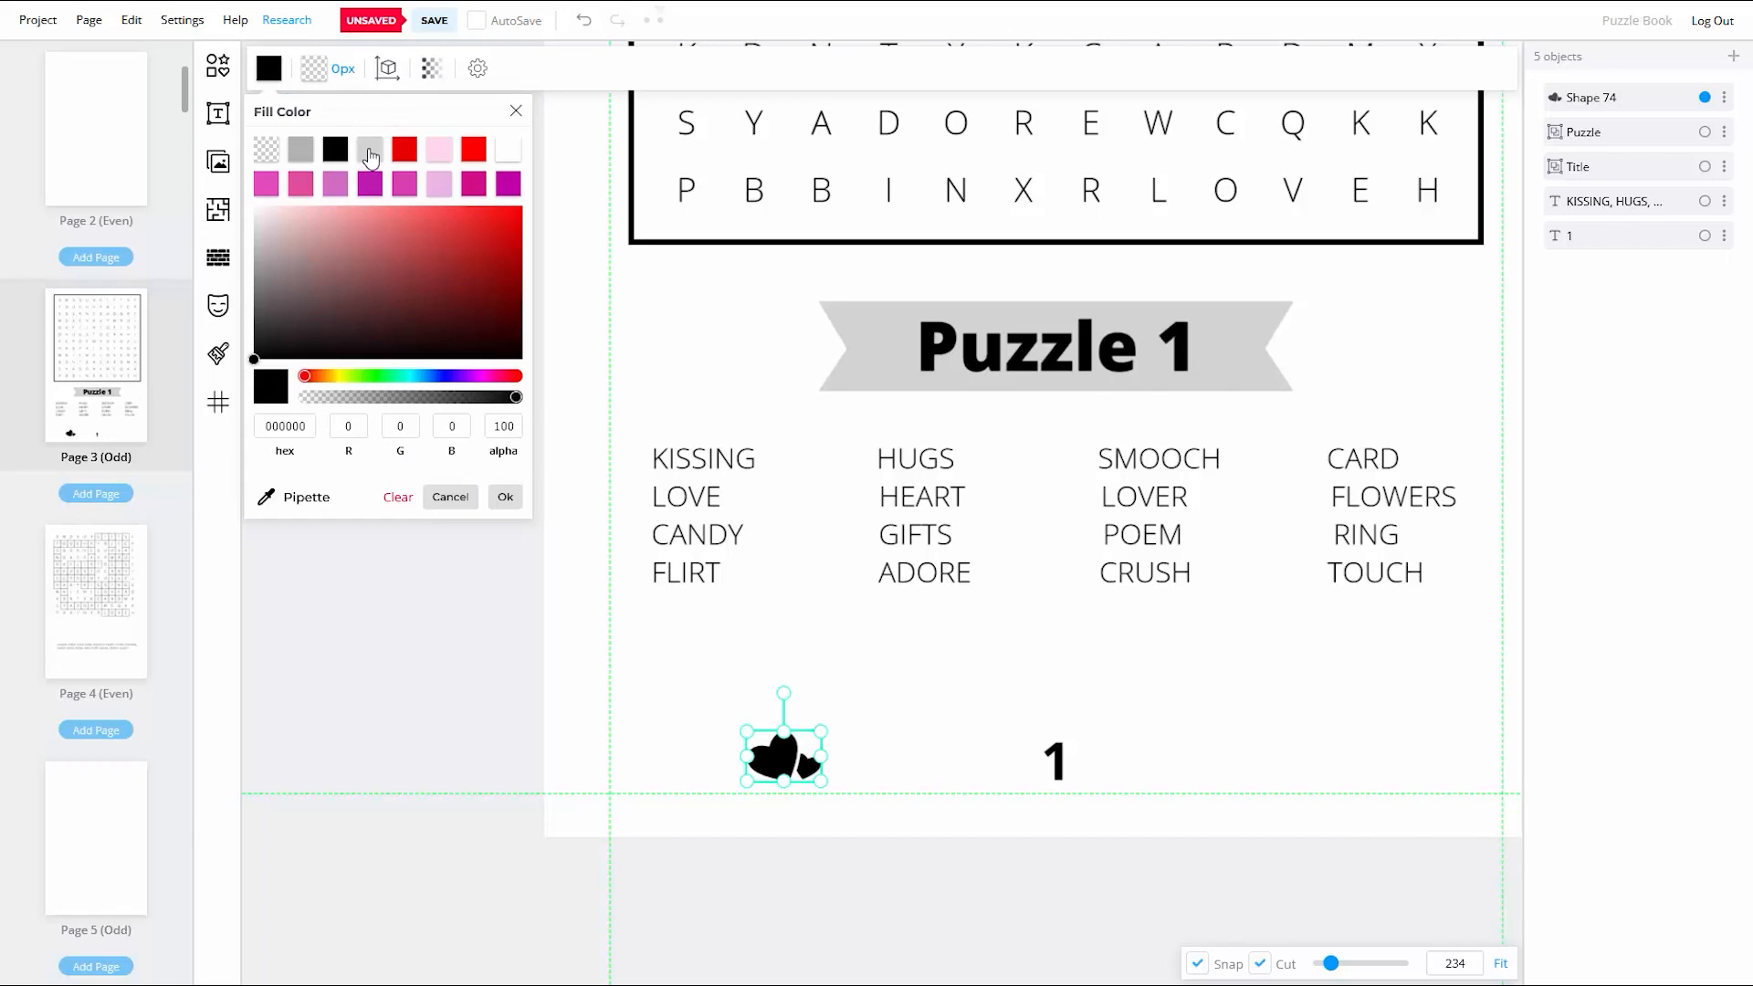
{"action": "left_click", "coordinate": [370, 151]}
{"action": "left_click", "coordinate": [654, 690]}
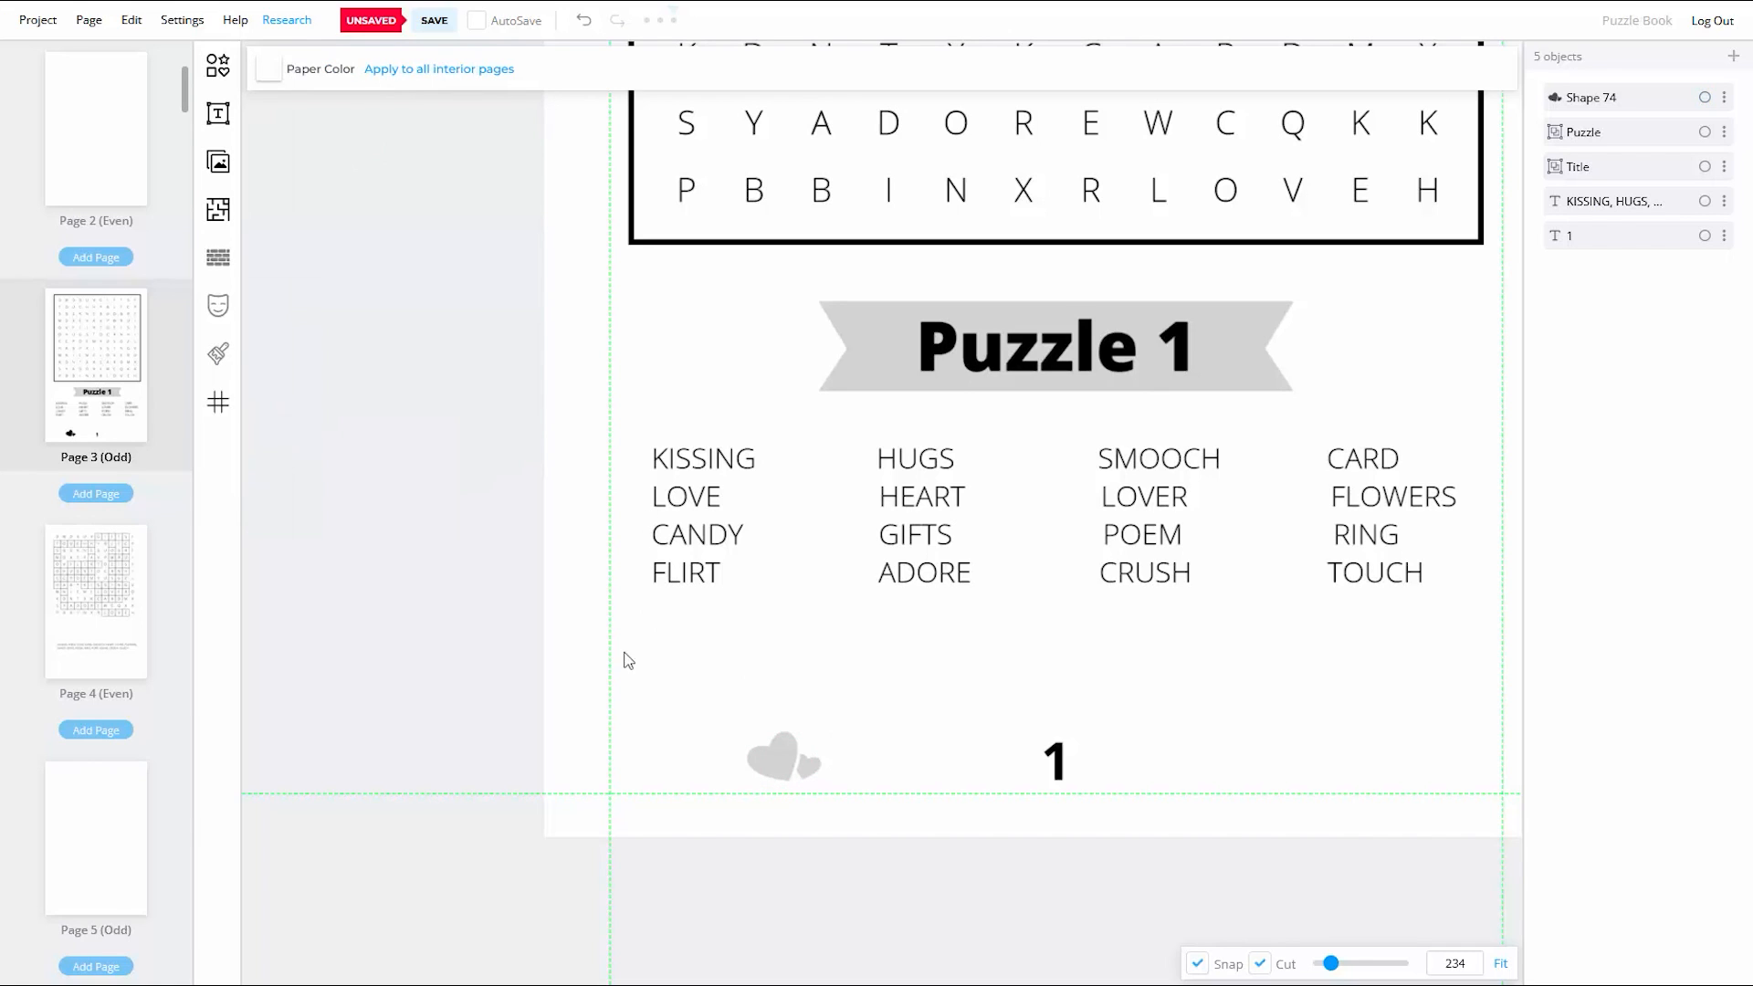
Step: Add the thin horizontal line shape to the page and fill it with the same light grey
{"action": "left_click", "coordinate": [219, 66]}
{"action": "left_click_drag", "start_coordinate": [449, 481], "coordinate": [435, 879]}
{"action": "left_click", "coordinate": [324, 941]}
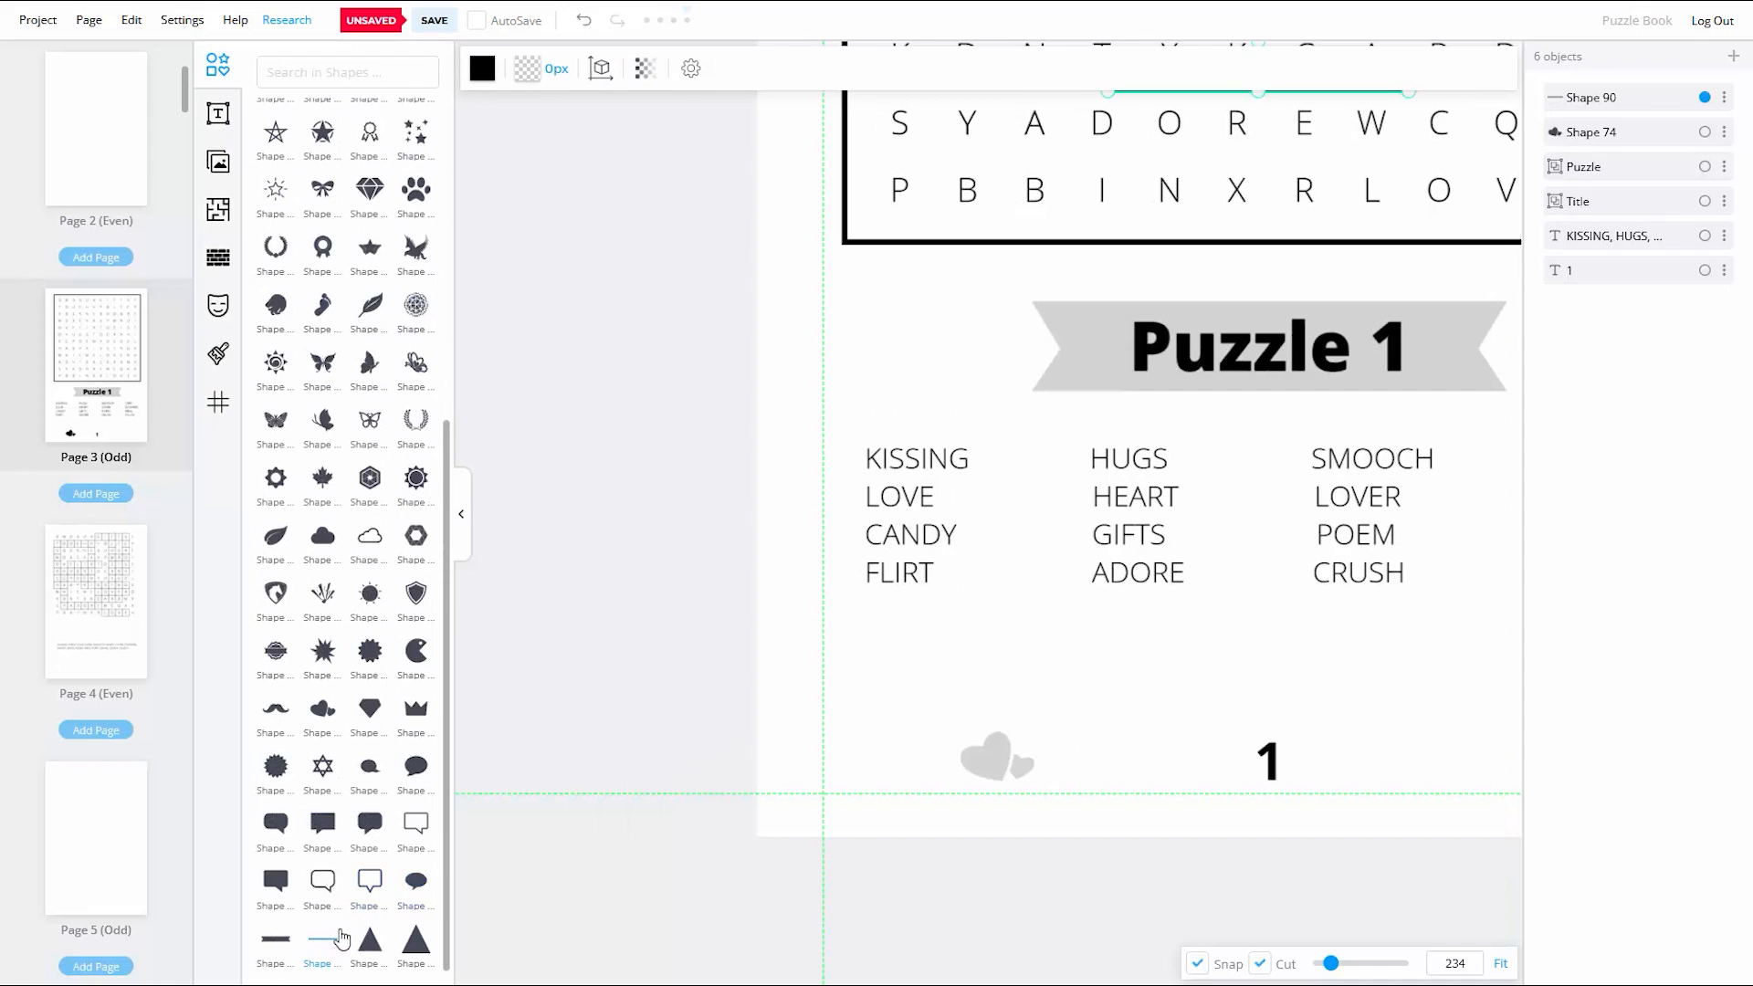
{"action": "left_click", "coordinate": [267, 67]}
{"action": "left_click", "coordinate": [375, 156]}
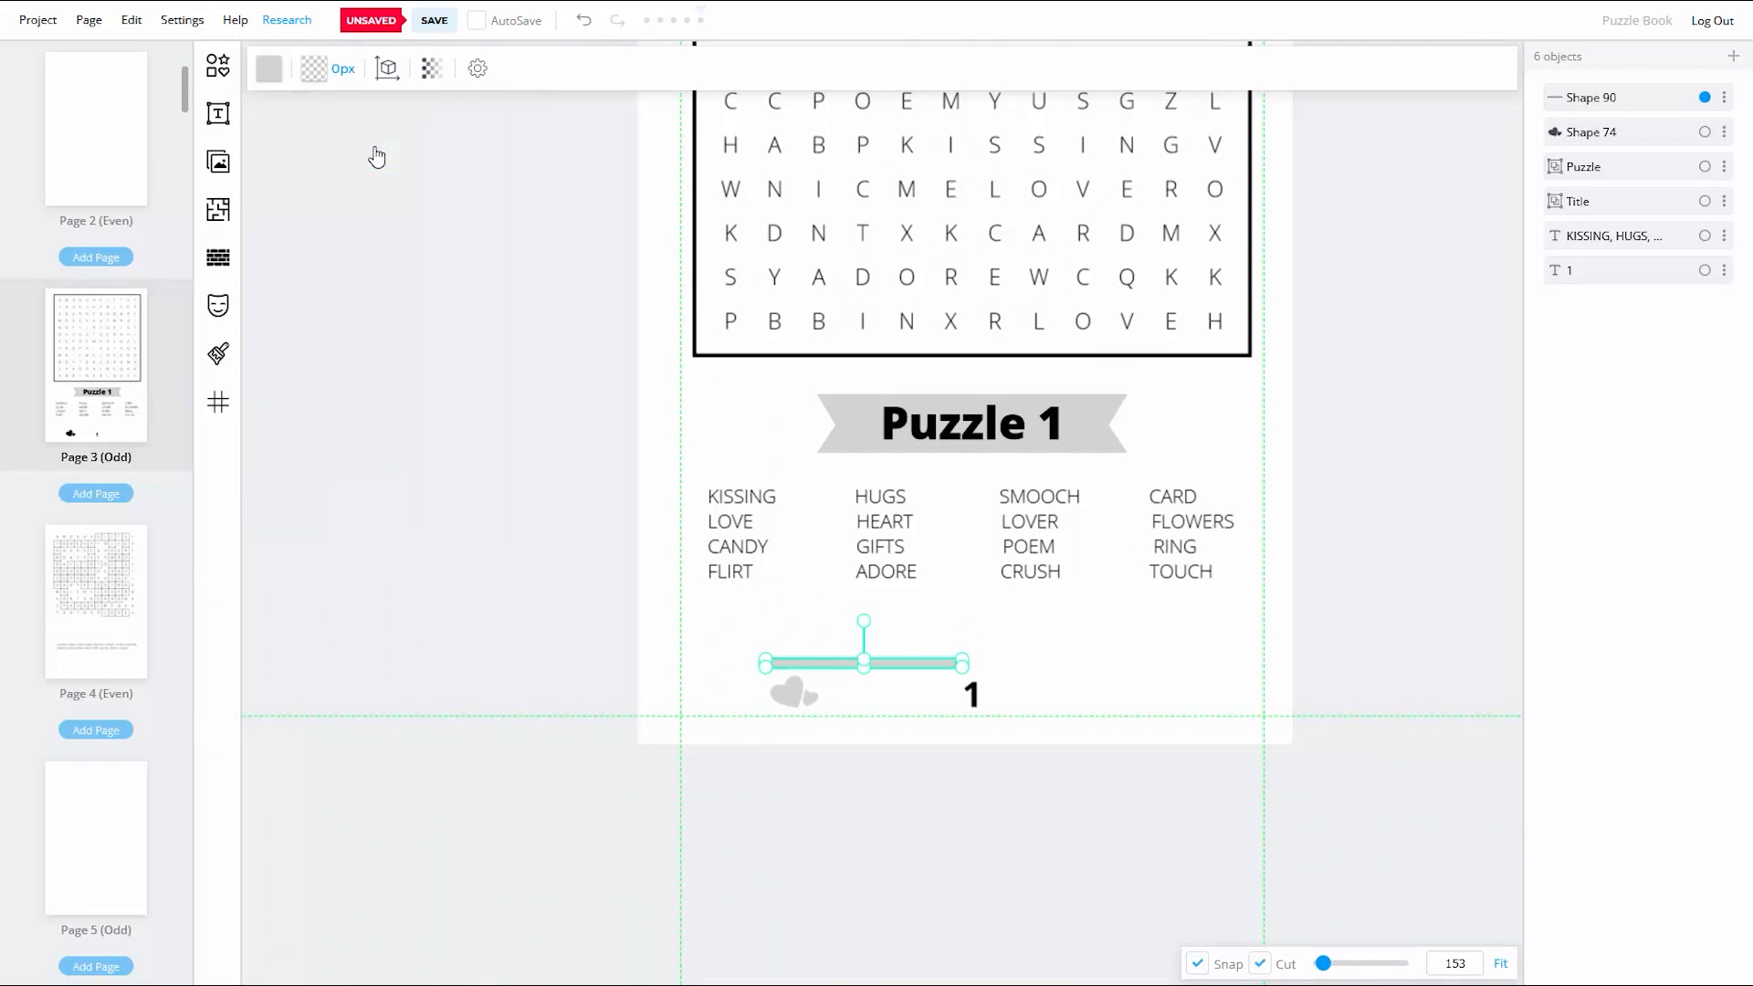
Step: Shorten the grey line and position it between the double hearts and the page number, leaving a small gap beside the hearts
{"action": "scroll", "coordinate": [882, 687], "scroll_direction": "up", "scroll_amount": 6}
{"action": "left_click_drag", "start_coordinate": [416, 593], "coordinate": [753, 712]}
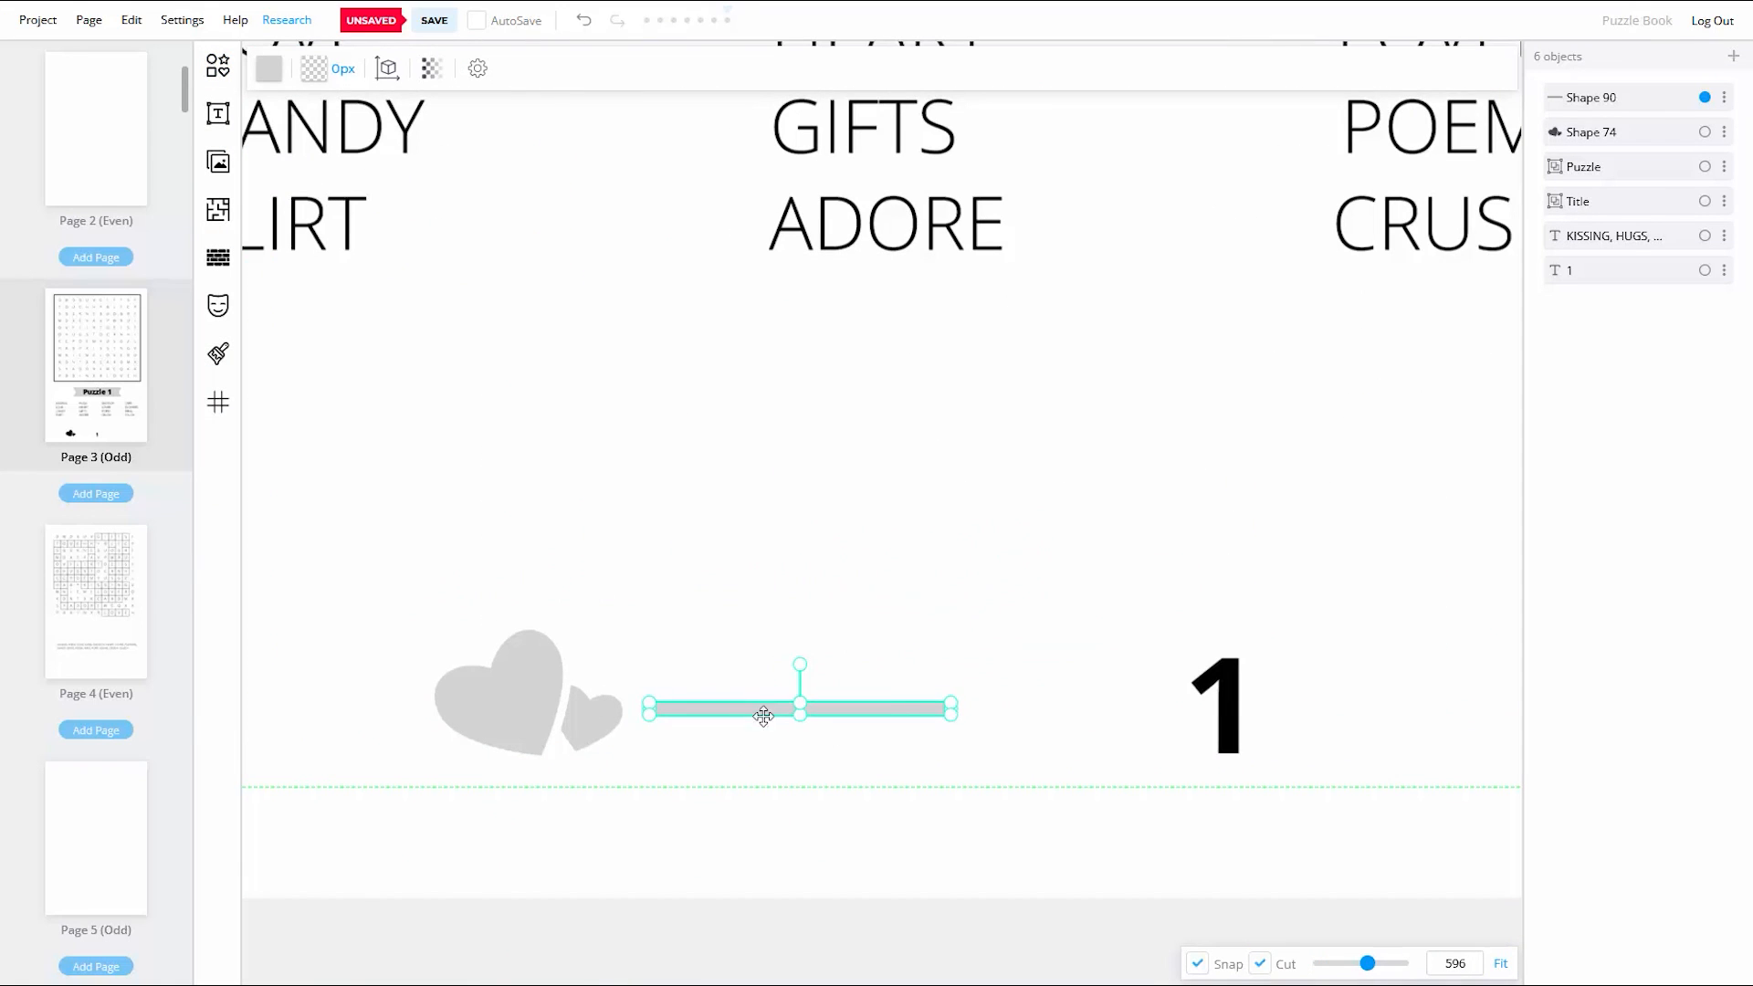
{"action": "scroll", "coordinate": [950, 717], "scroll_direction": "up", "scroll_amount": 2}
{"action": "left_click_drag", "start_coordinate": [950, 697], "coordinate": [789, 698]}
{"action": "scroll", "coordinate": [858, 698], "scroll_direction": "down", "scroll_amount": 4}
{"action": "scroll", "coordinate": [743, 684], "scroll_direction": "up", "scroll_amount": 3}
{"action": "left_click", "coordinate": [995, 710]}
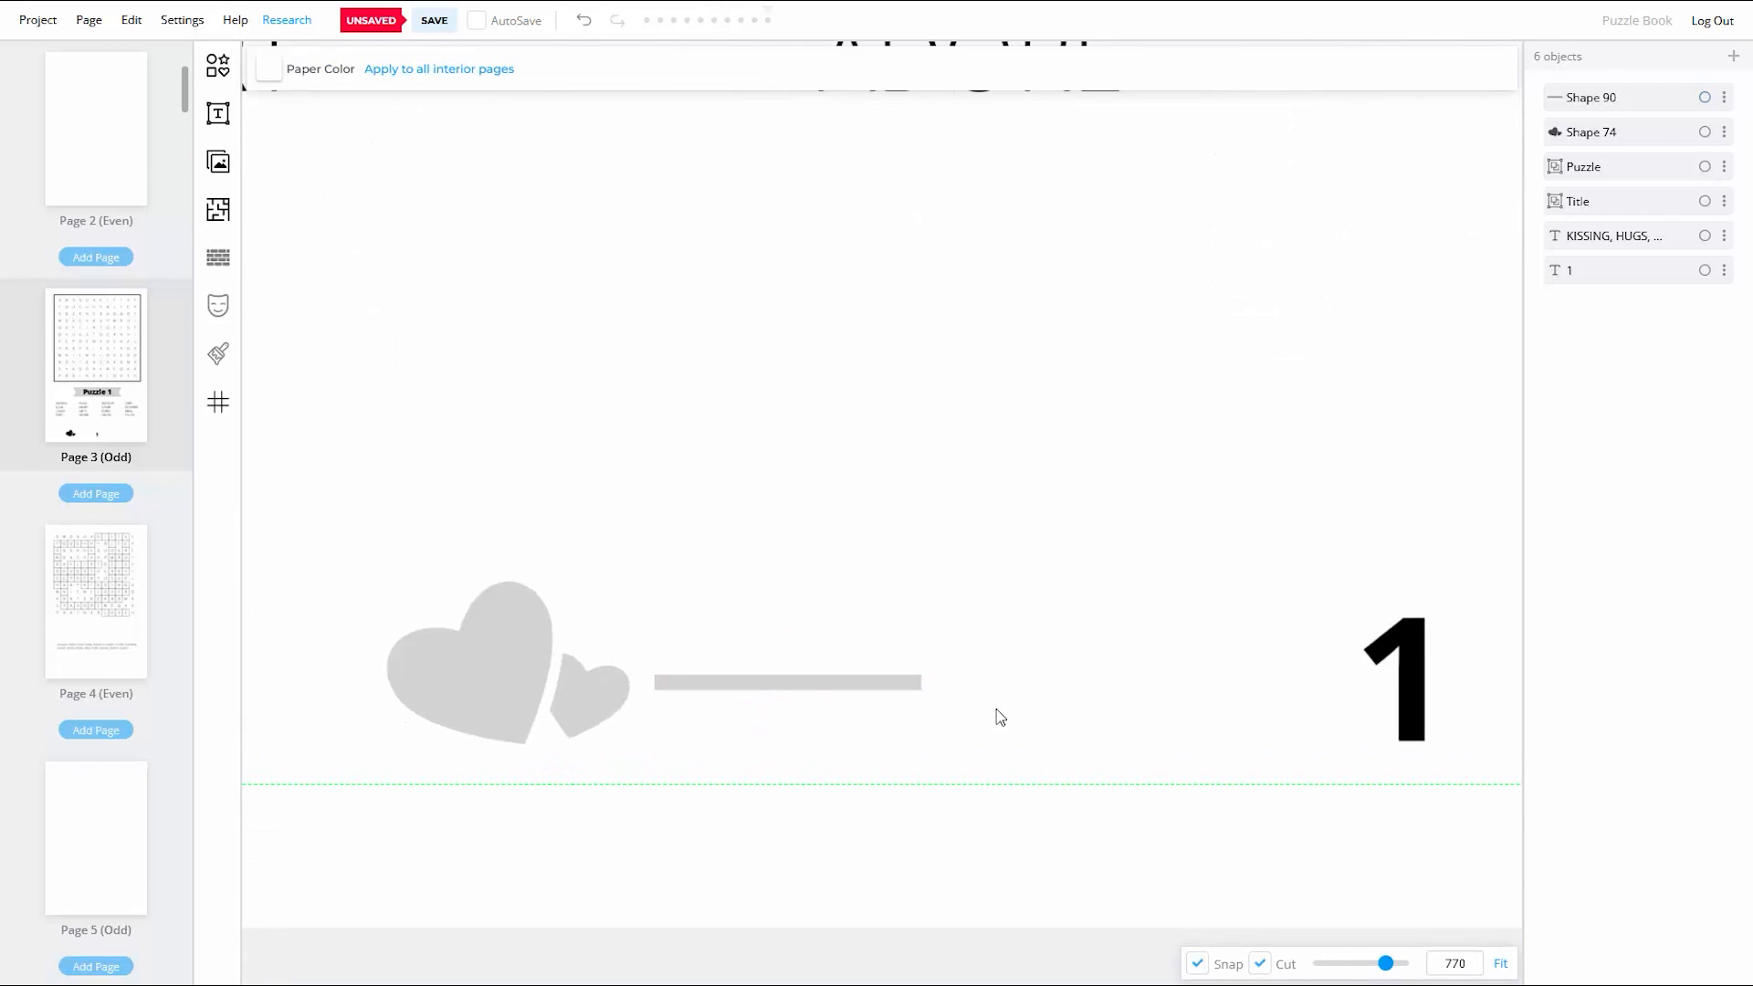
{"action": "scroll", "coordinate": [946, 743], "scroll_direction": "down", "scroll_amount": 3}
{"action": "scroll", "coordinate": [946, 743], "scroll_direction": "up", "scroll_amount": 2}
{"action": "left_click", "coordinate": [754, 657]}
{"action": "left_click_drag", "start_coordinate": [754, 657], "coordinate": [769, 659]}
{"action": "left_click", "coordinate": [892, 763]}
{"action": "scroll", "coordinate": [916, 789], "scroll_direction": "down", "scroll_amount": 4}
{"action": "scroll", "coordinate": [943, 770], "scroll_direction": "down", "scroll_amount": 2}
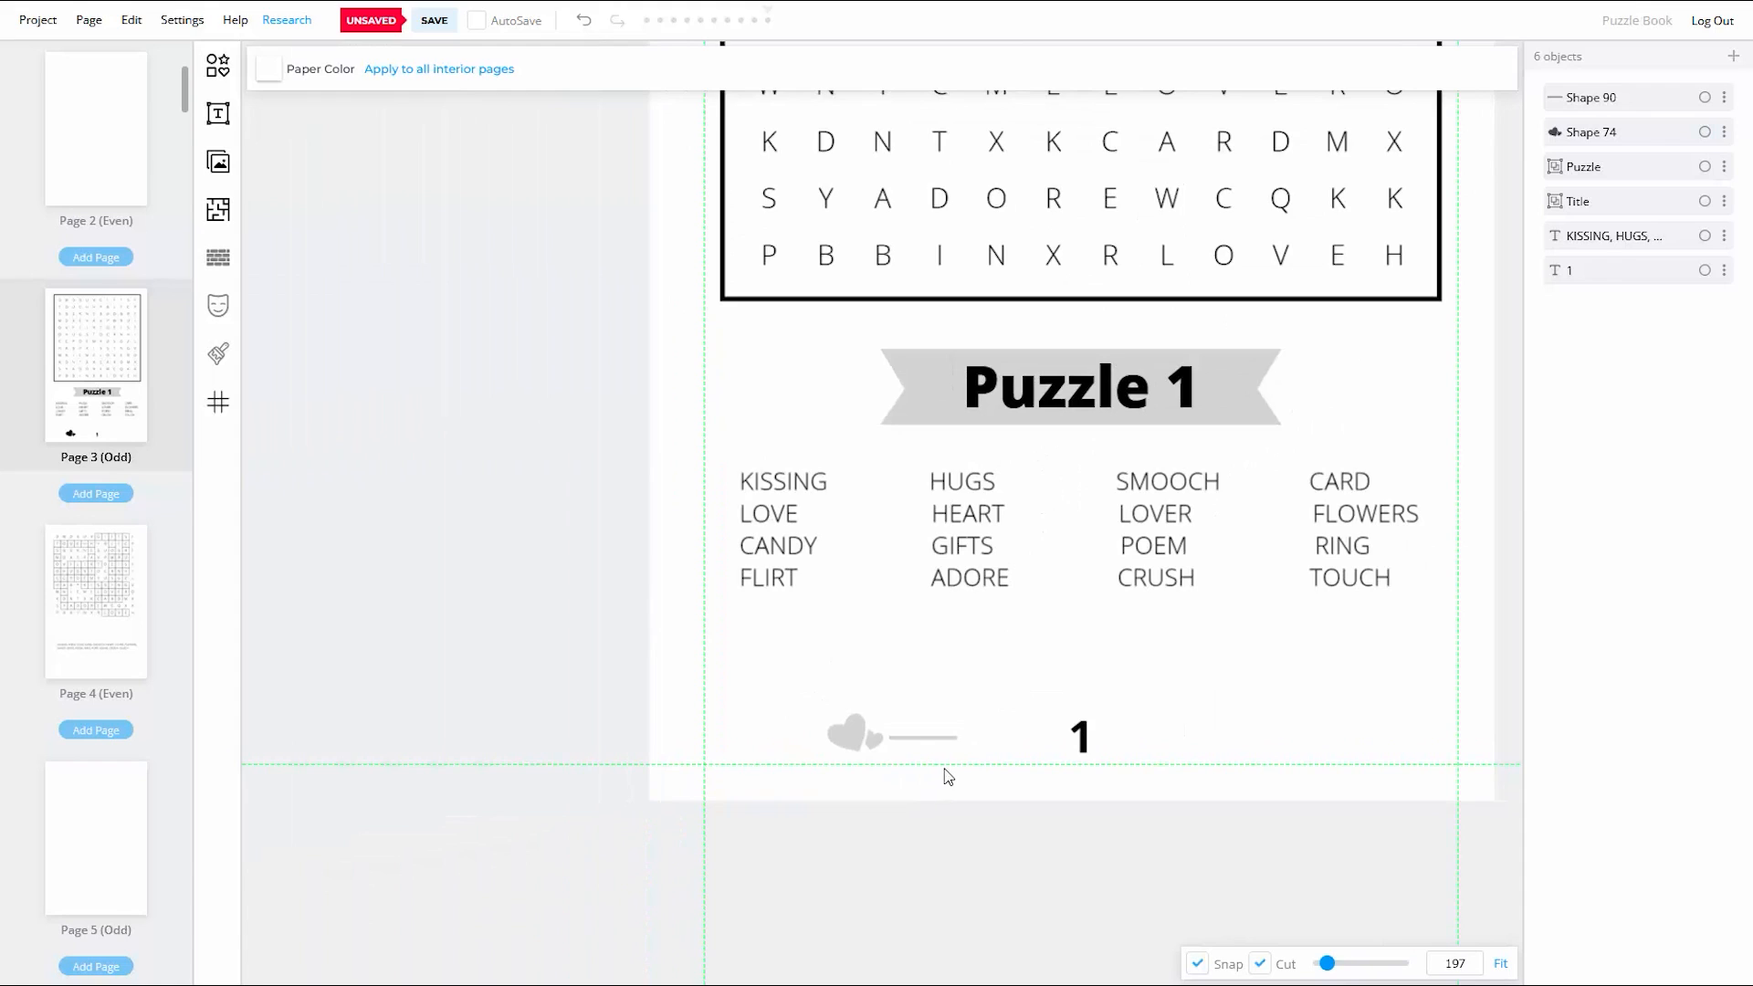
Step: Group the double hearts with the grey line beside them
{"action": "scroll", "coordinate": [892, 704], "scroll_direction": "up", "scroll_amount": 5}
{"action": "left_click", "coordinate": [869, 688]}
{"action": "left_click", "coordinate": [874, 718]}
{"action": "left_click_drag", "start_coordinate": [1101, 591], "coordinate": [566, 756]}
{"action": "right_click", "coordinate": [774, 699]}
{"action": "left_click", "coordinate": [848, 353]}
{"action": "left_click", "coordinate": [595, 568]}
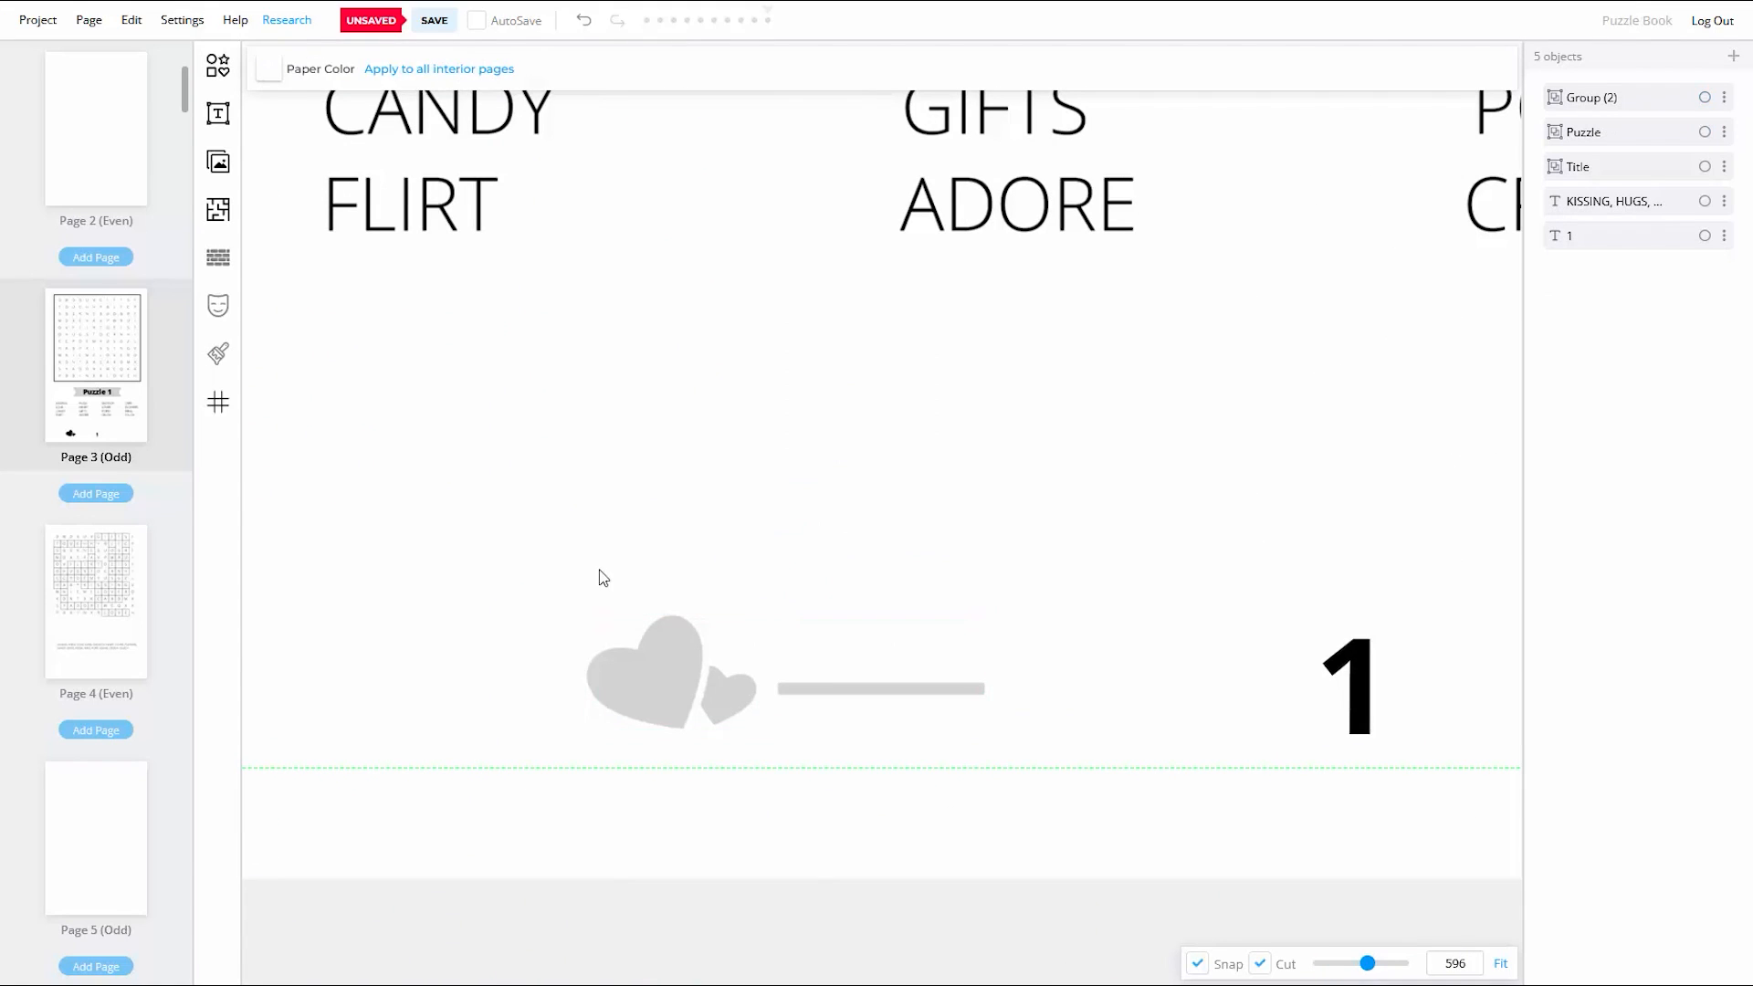
Step: Duplicate the heart-and-line group, mirror the copy horizontally and move it towards the other side of the page number
{"action": "scroll", "coordinate": [799, 721], "scroll_direction": "down", "scroll_amount": 3}
{"action": "left_click_drag", "start_coordinate": [715, 695], "coordinate": [1044, 695]}
{"action": "right_click", "coordinate": [824, 698]}
{"action": "left_click", "coordinate": [870, 500]}
{"action": "scroll", "coordinate": [896, 755], "scroll_direction": "up", "scroll_amount": 5}
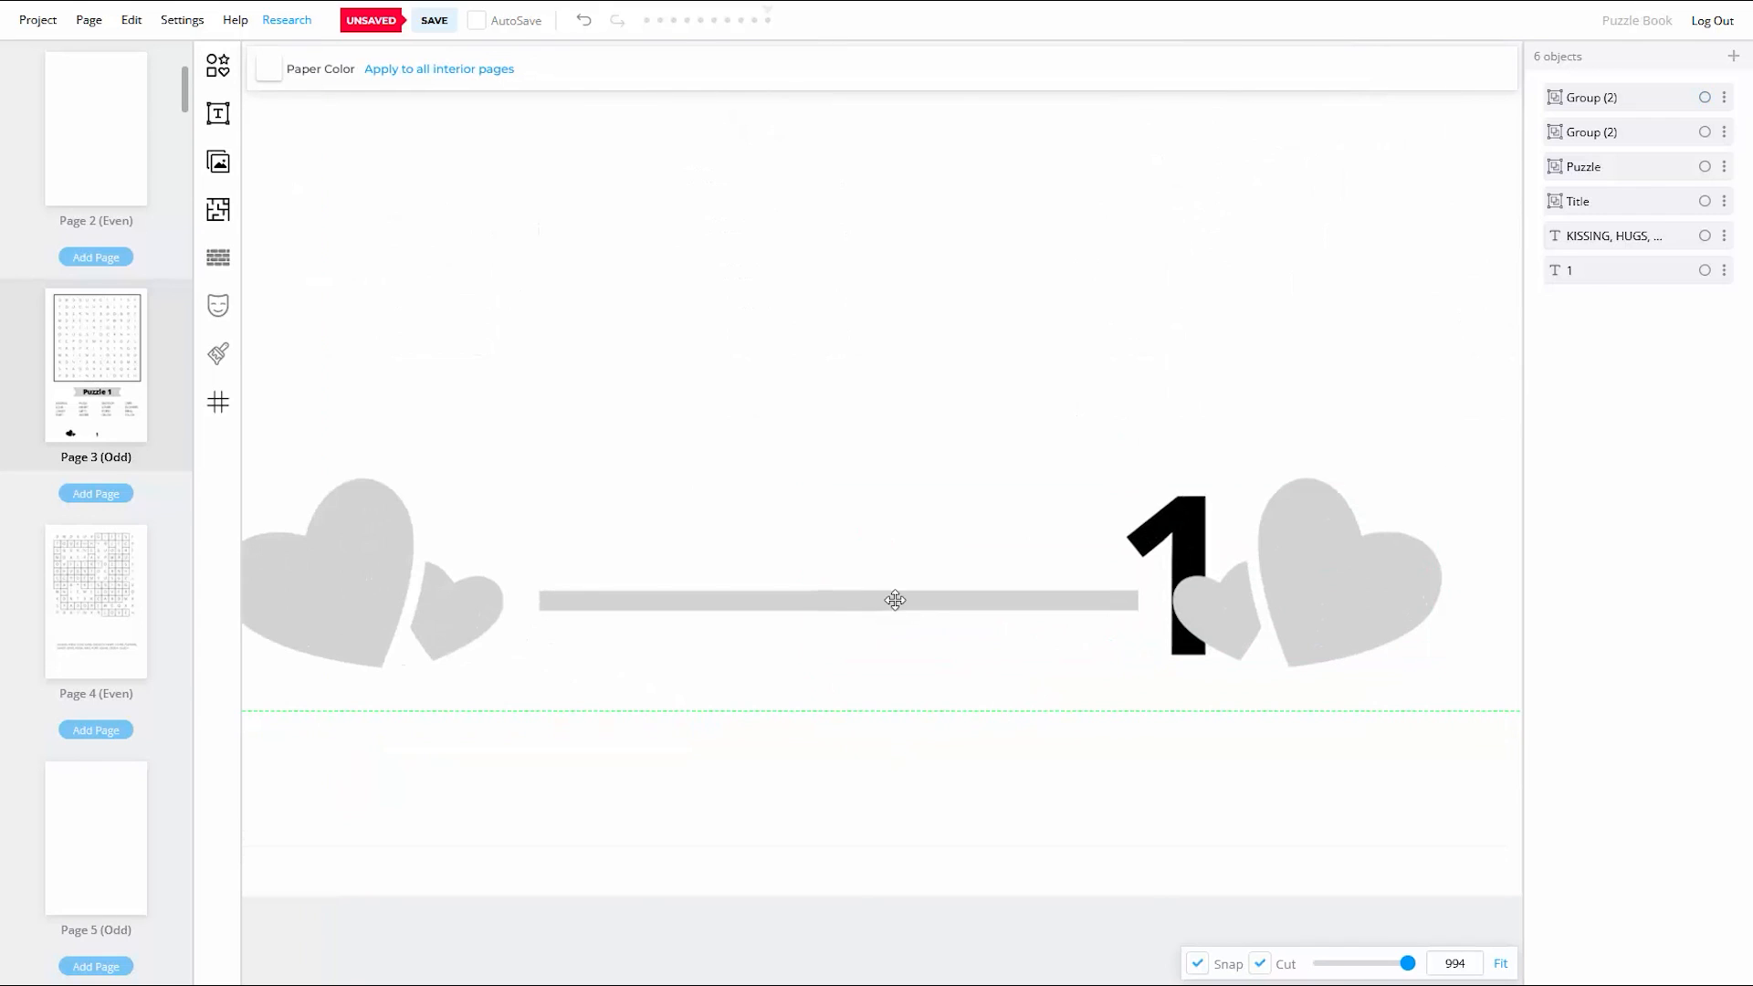
{"action": "scroll", "coordinate": [745, 612], "scroll_direction": "down", "scroll_amount": 5}
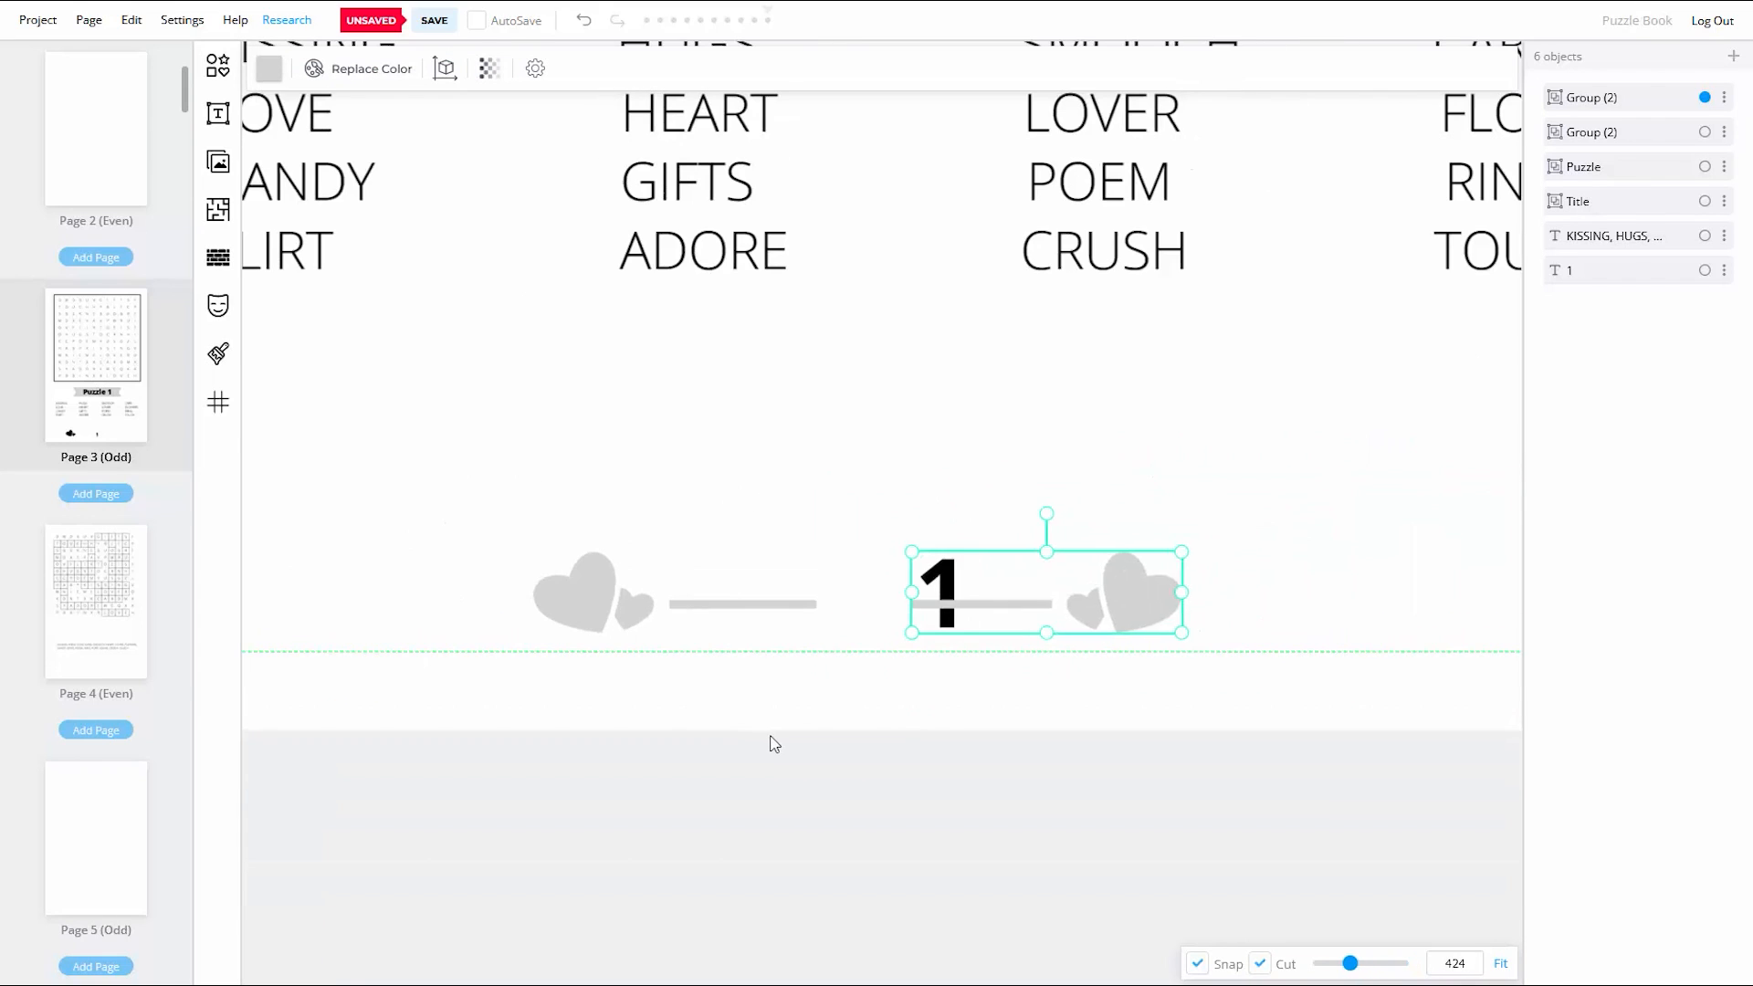
Step: Group the two mirrored heart ornaments, centre them around page number 1 and save the project
{"action": "left_click", "coordinate": [709, 621], "text": "shift"}
{"action": "right_click", "coordinate": [709, 621]}
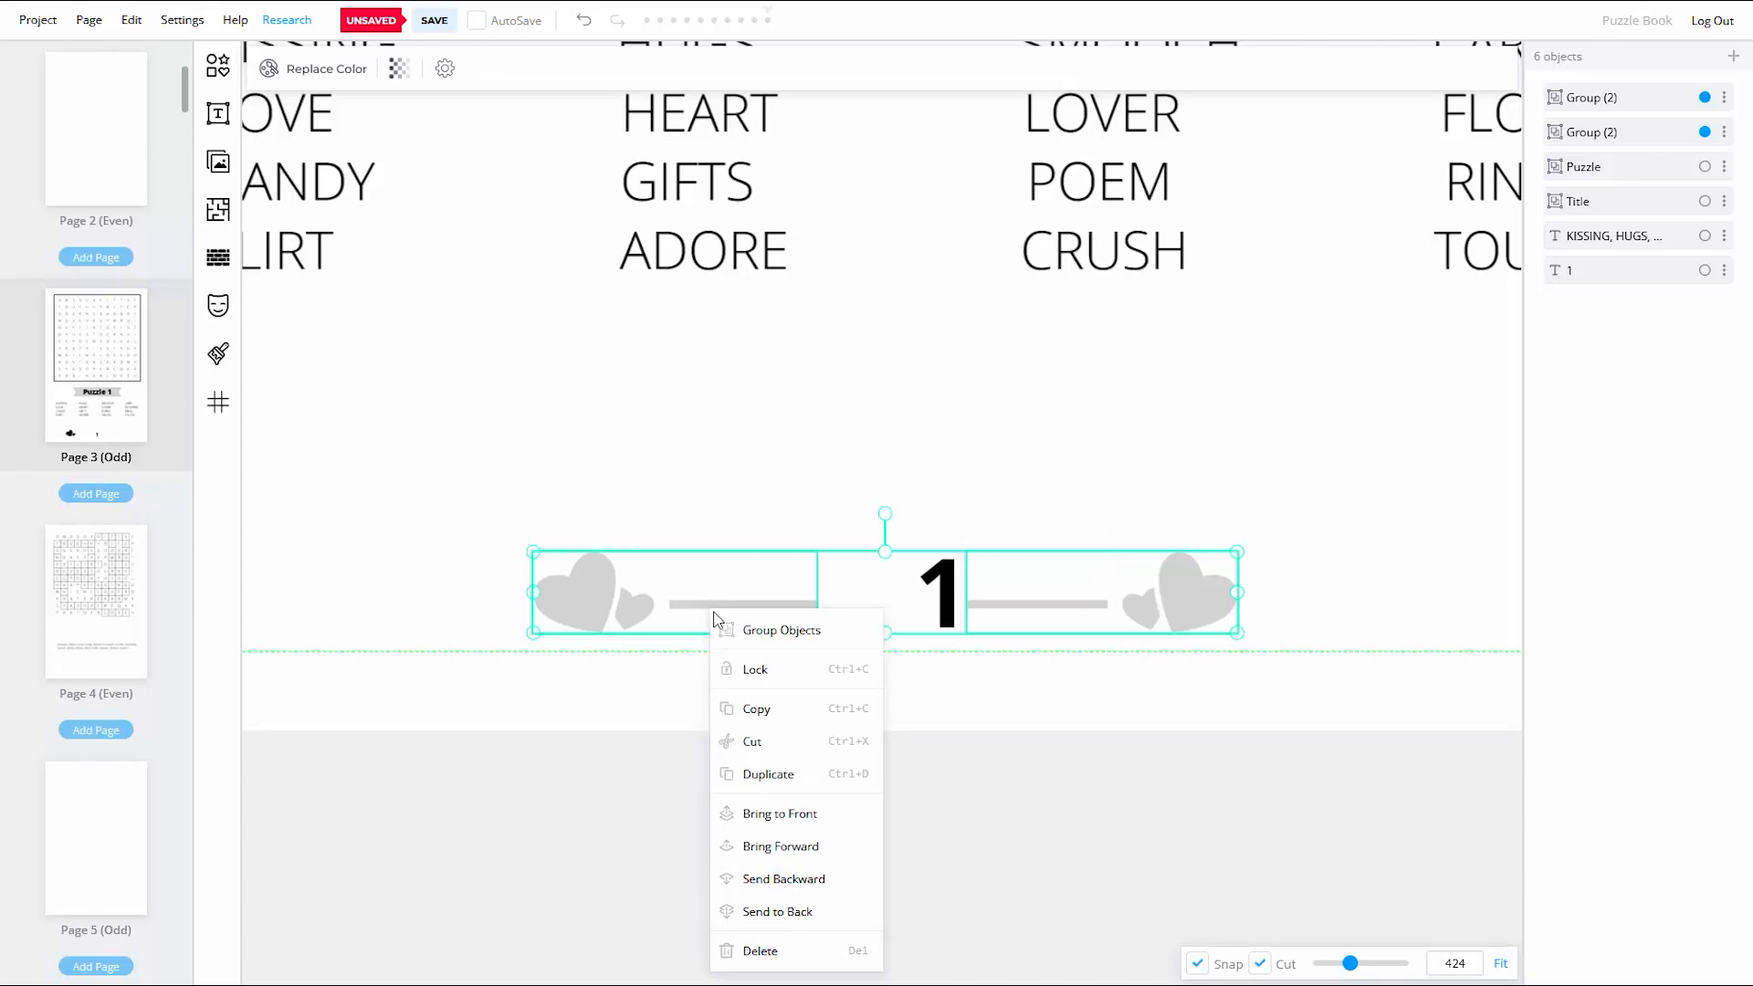
{"action": "left_click", "coordinate": [735, 630]}
{"action": "left_click_drag", "start_coordinate": [758, 600], "coordinate": [814, 595]}
{"action": "left_click", "coordinate": [775, 692]}
{"action": "scroll", "coordinate": [775, 692], "scroll_direction": "down", "scroll_amount": 7}
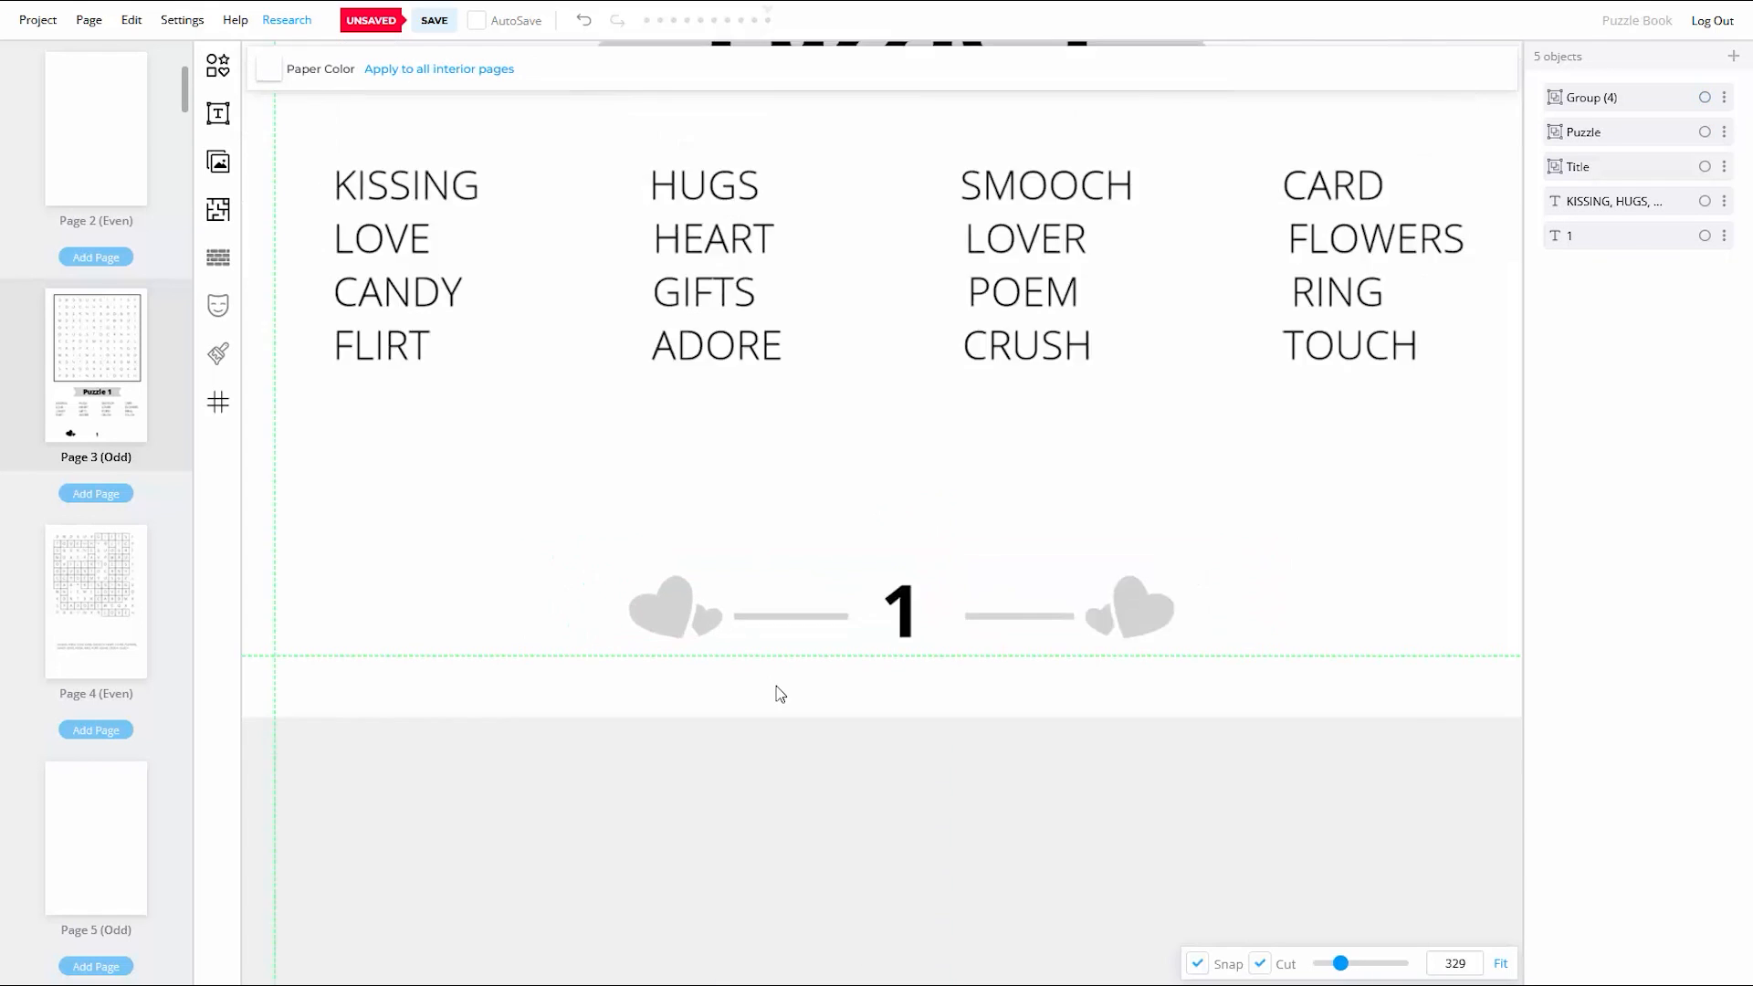
{"action": "left_click", "coordinate": [433, 20]}
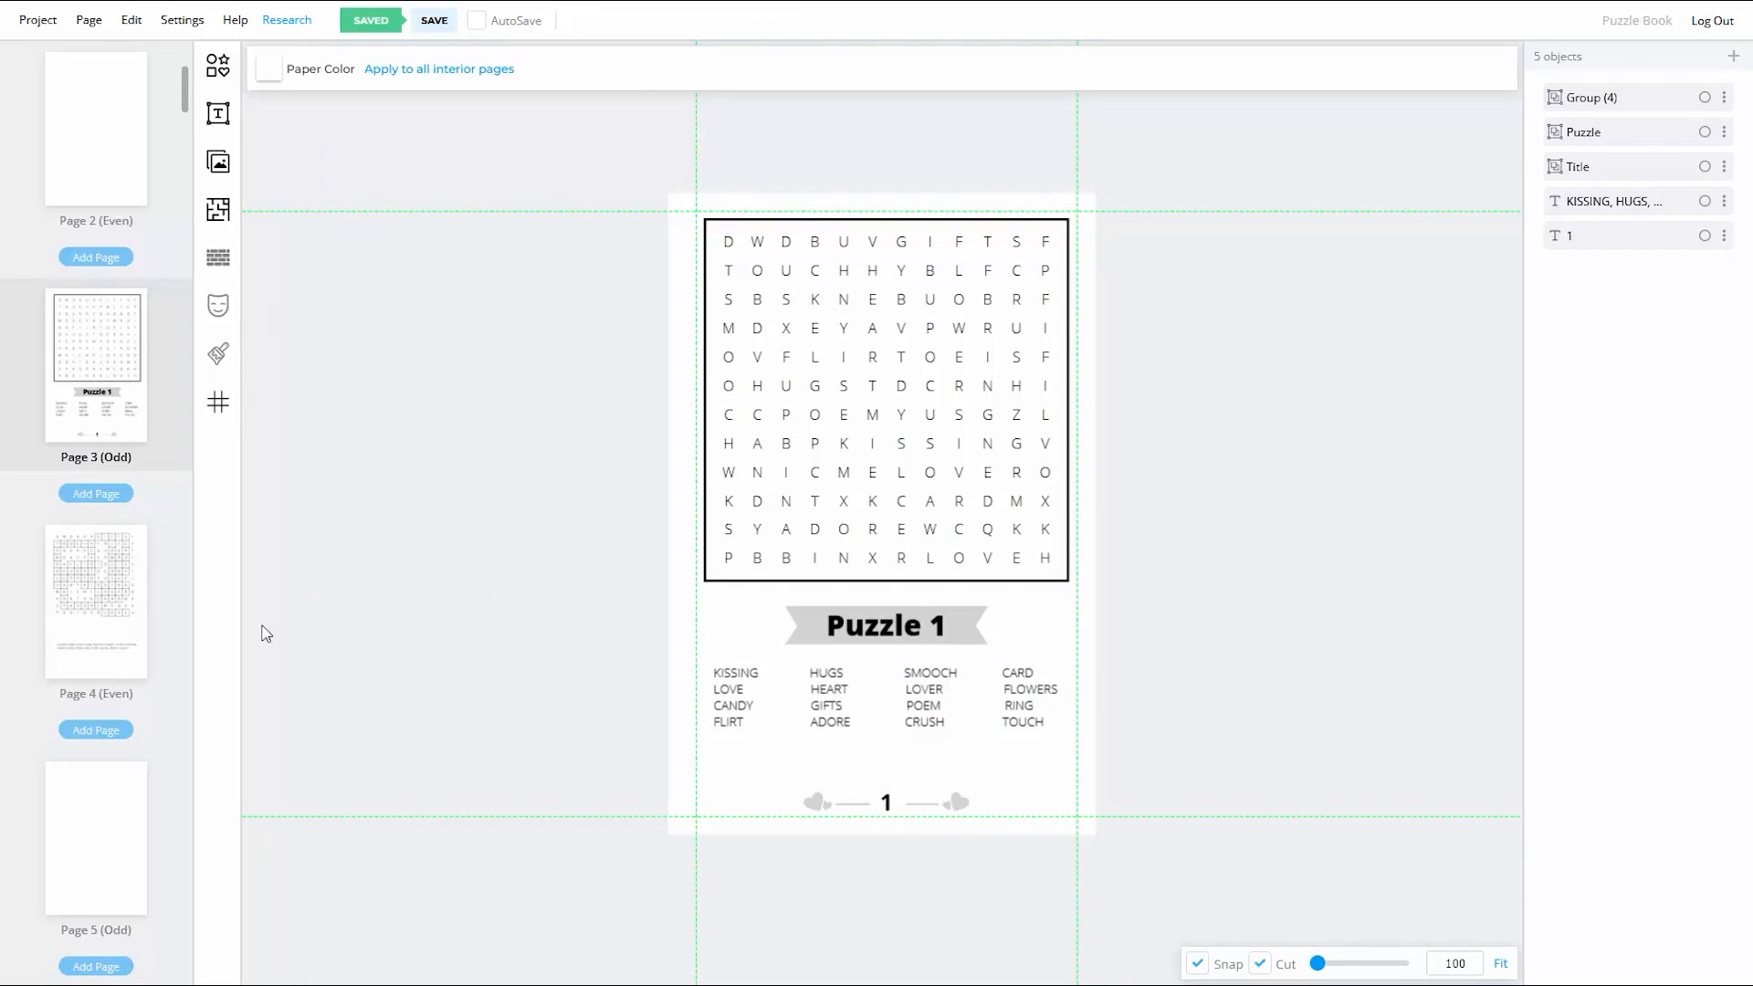
Step: Move the heart ornament group below the word list in the object order and rename it Bottom Decorations
{"action": "left_click", "coordinate": [951, 802]}
{"action": "left_click", "coordinate": [930, 852]}
{"action": "left_click", "coordinate": [892, 804]}
{"action": "left_click", "coordinate": [1452, 328]}
{"action": "left_click_drag", "start_coordinate": [1724, 98], "coordinate": [1717, 203]}
{"action": "left_click", "coordinate": [1724, 201]}
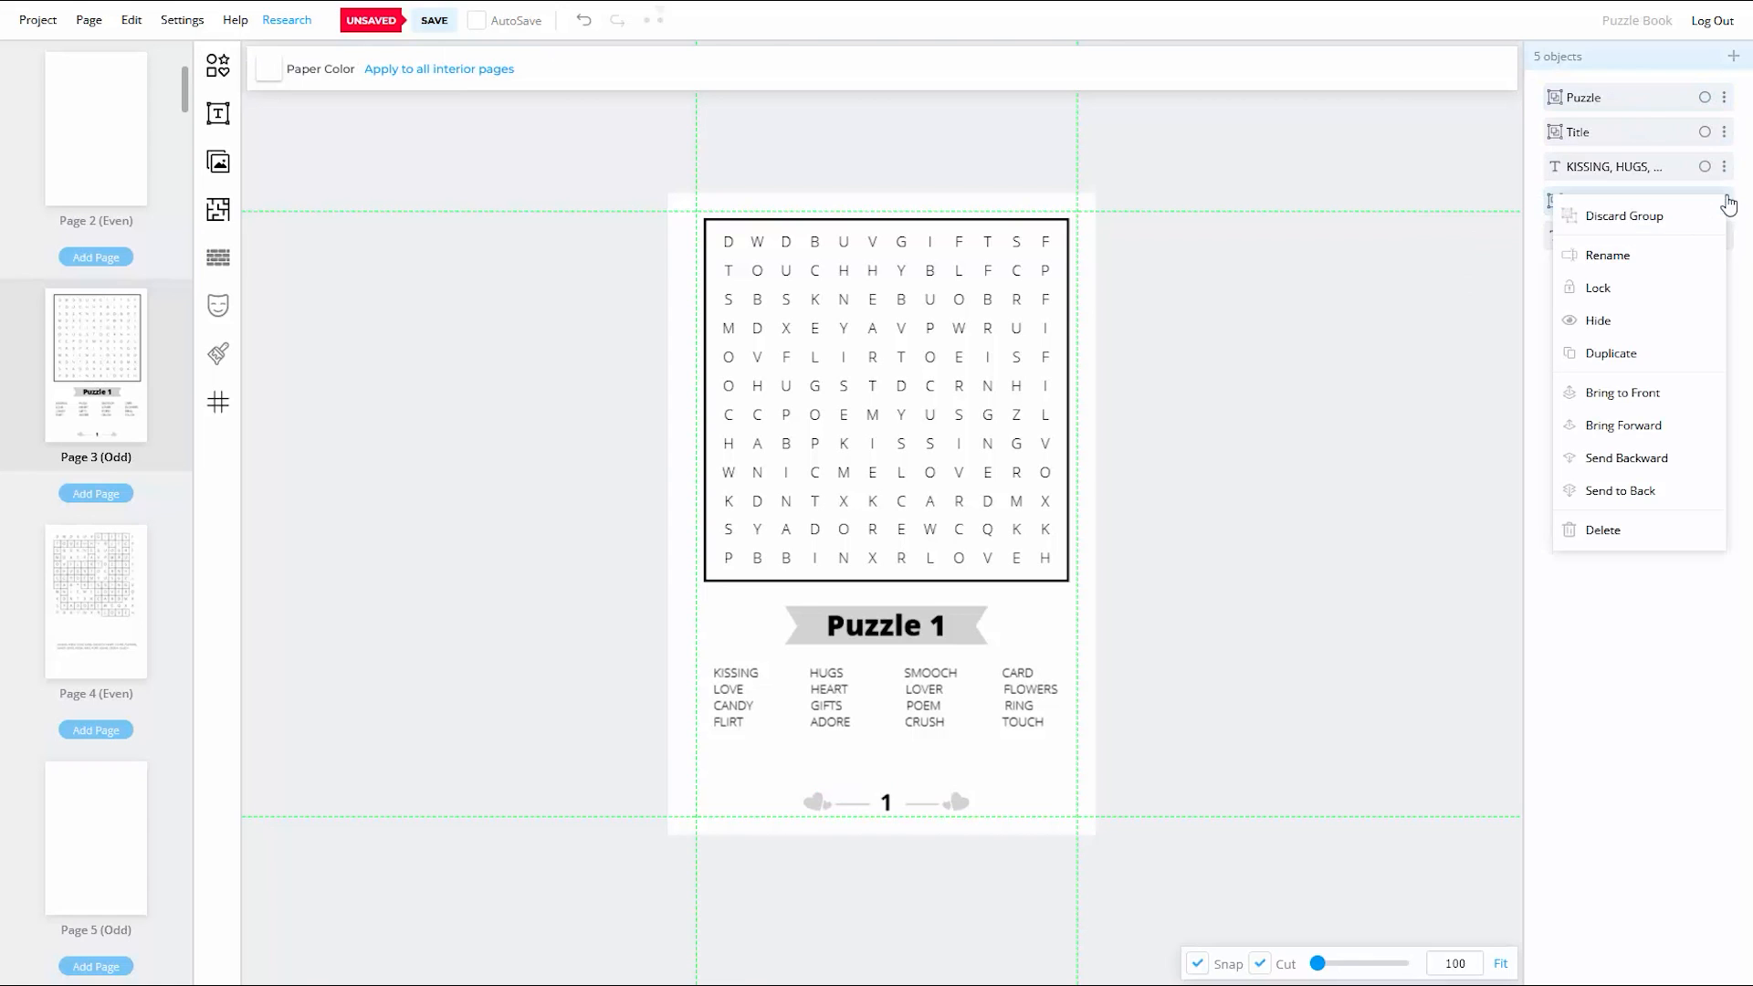
{"action": "left_click", "coordinate": [1609, 256]}
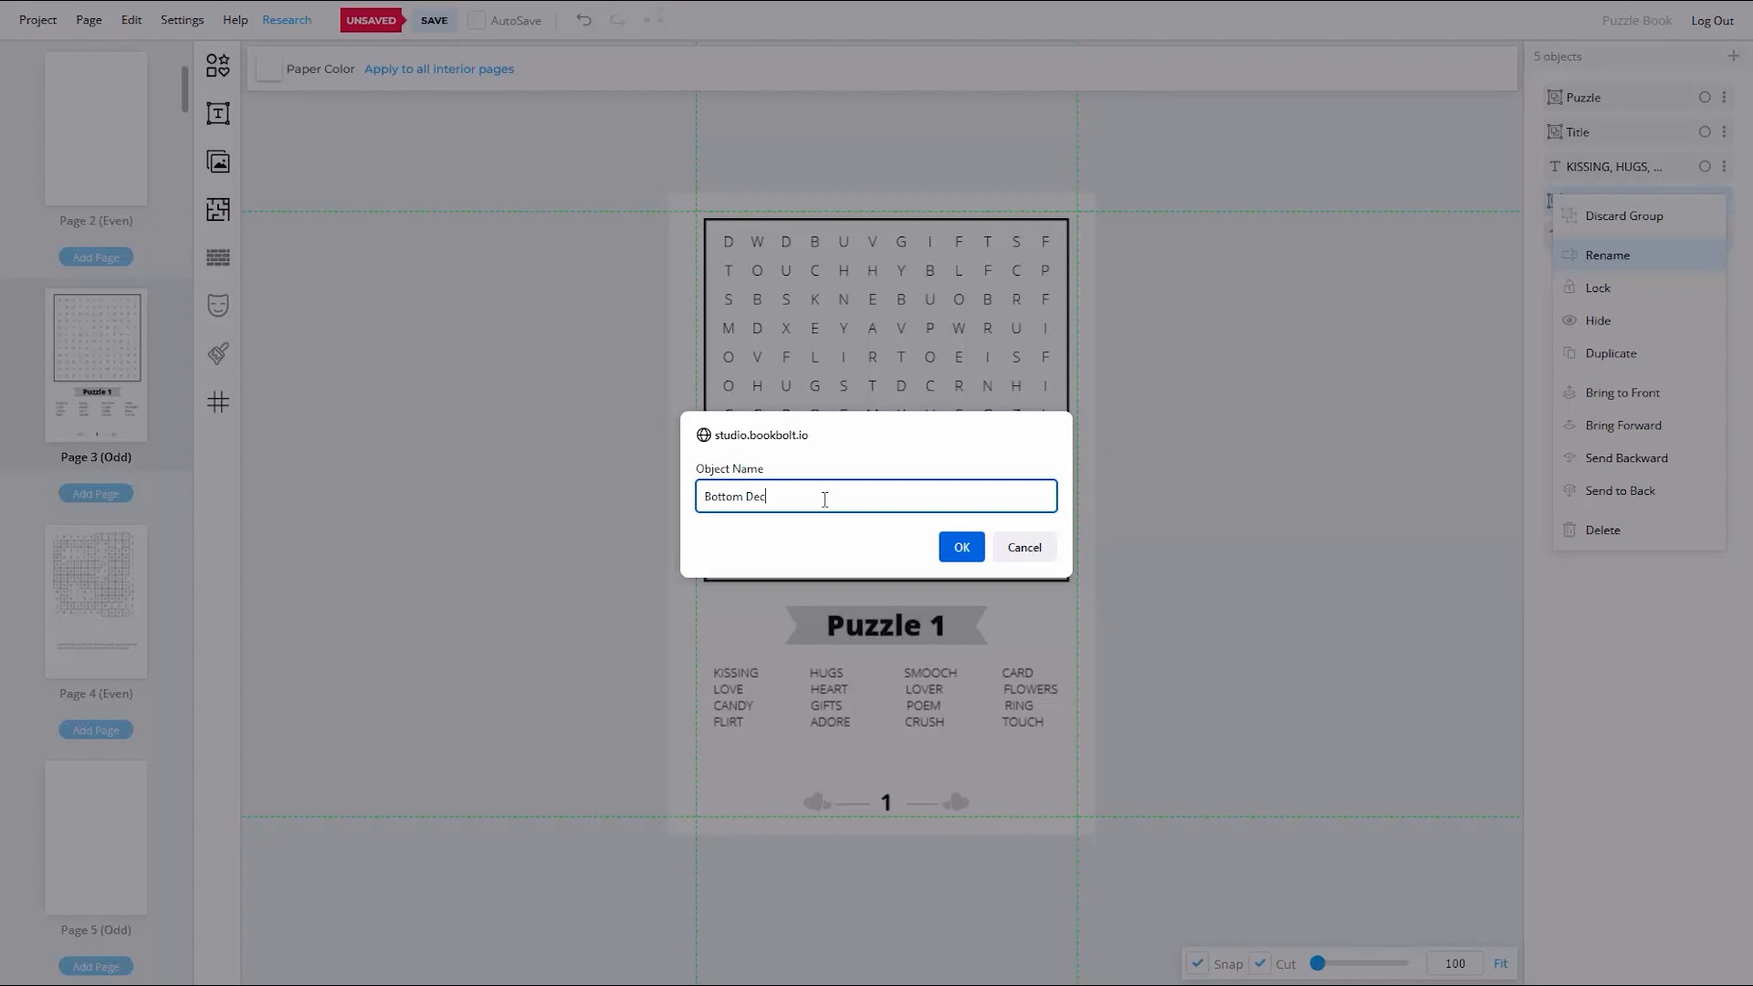
{"action": "left_click", "coordinate": [962, 547]}
Step: Rename the page number text object as Page Number and save the project
{"action": "left_click", "coordinate": [1724, 236]}
{"action": "left_click", "coordinate": [1607, 254]}
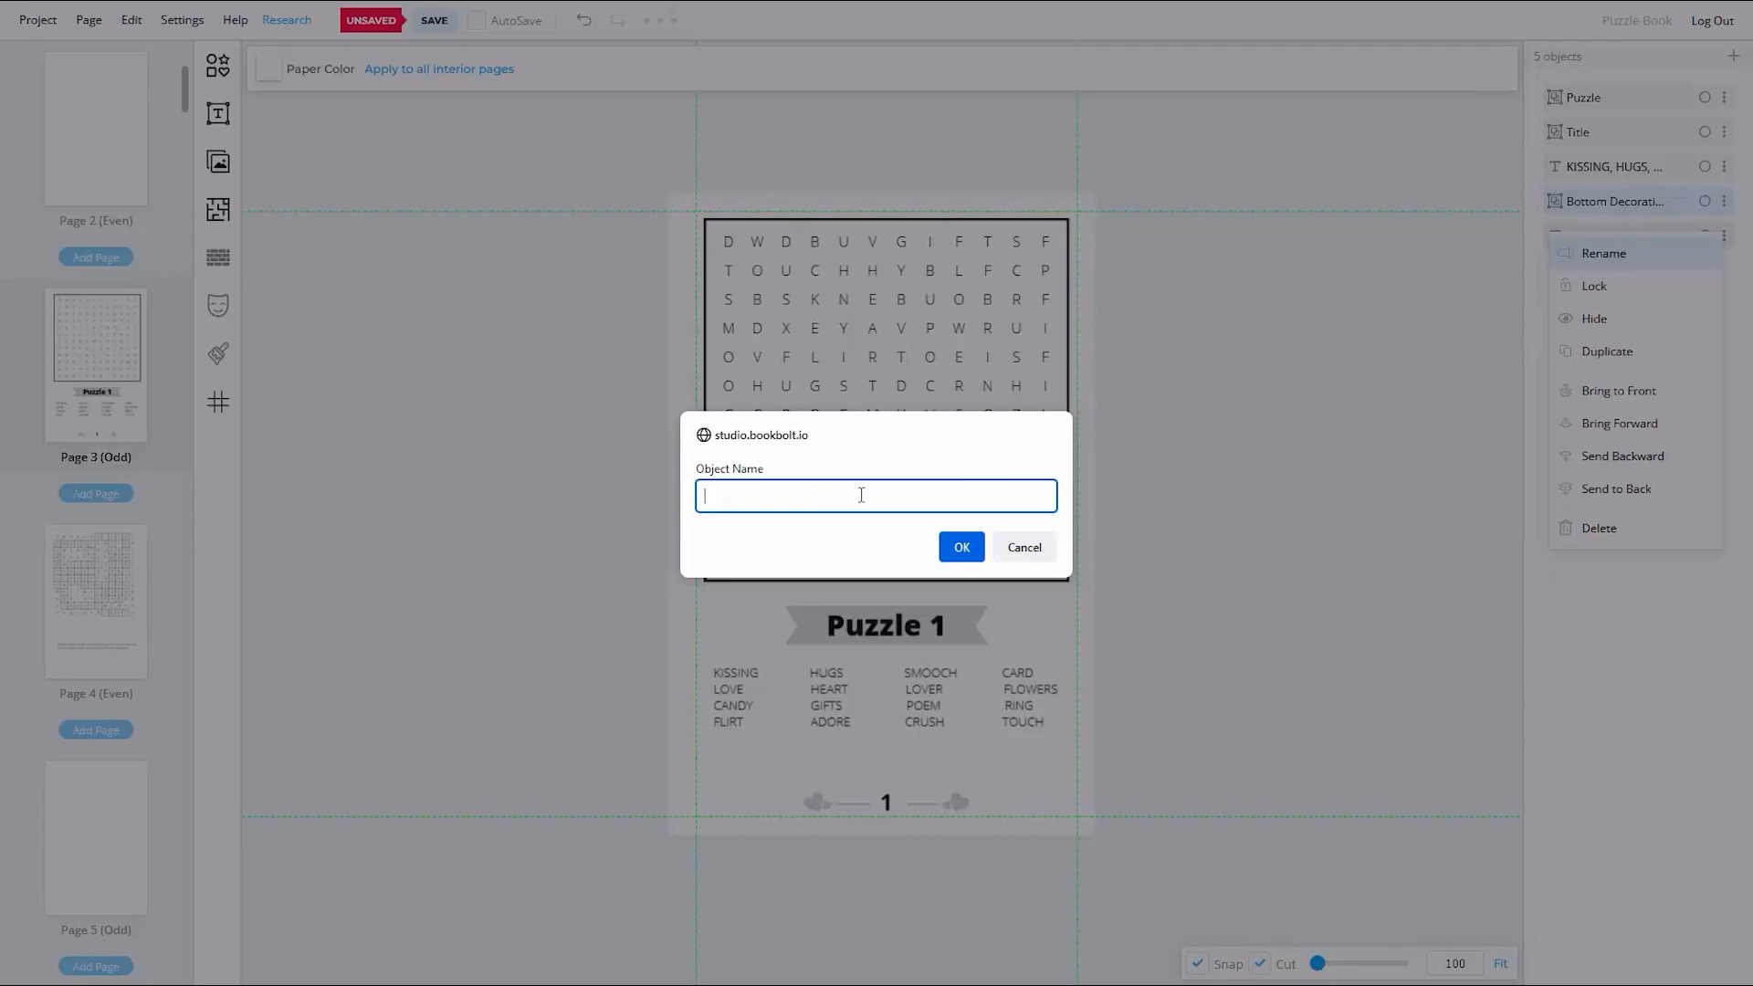
{"action": "type", "text": "Page Number"}
{"action": "left_click", "coordinate": [946, 552]}
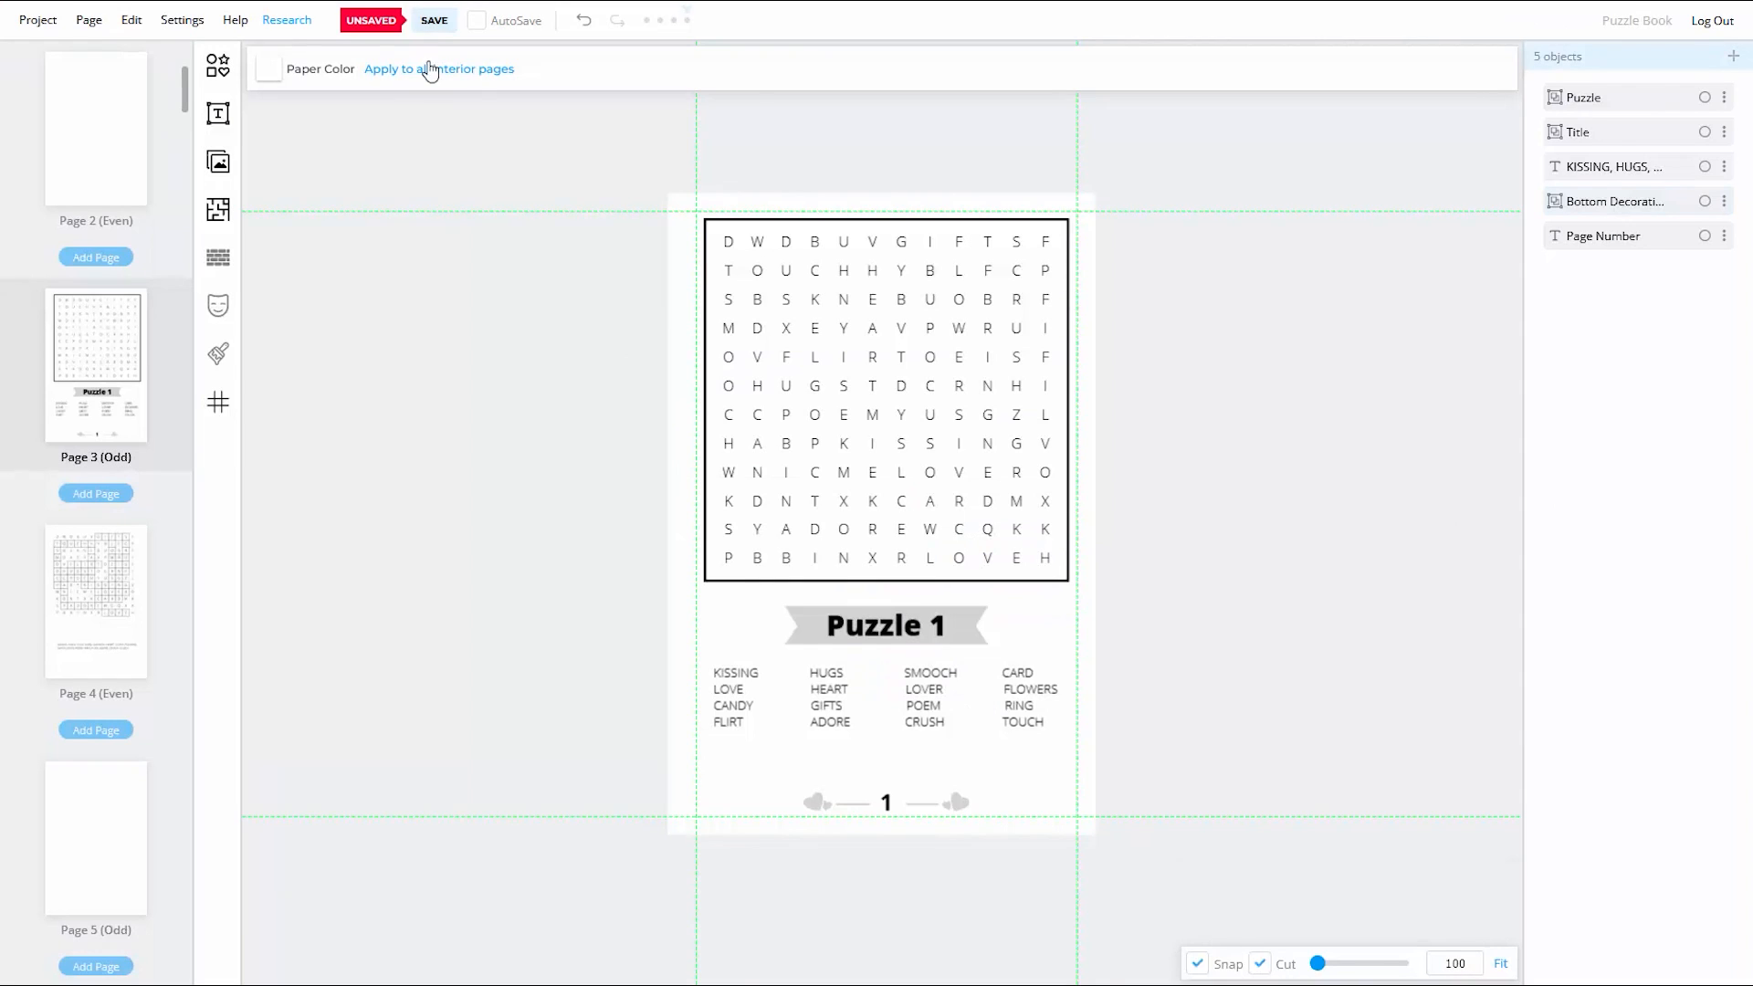
{"action": "left_click", "coordinate": [434, 20]}
Step: Nudge the word list down until it sits just above the bottom heart decorations
{"action": "left_click", "coordinate": [839, 694]}
{"action": "key", "text": "Down"}
{"action": "key", "text": "Down"}
{"action": "key", "text": "Down"}
{"action": "key", "text": "Down"}
{"action": "key", "text": "Down"}
{"action": "key", "text": "Down"}
{"action": "key", "text": "Down"}
{"action": "key", "text": "Down"}
{"action": "left_click", "coordinate": [621, 630]}
Step: Nudge the Puzzle 1 title banner down so it sits just above the word list
{"action": "left_click", "coordinate": [823, 630]}
{"action": "key", "text": "Down"}
{"action": "key", "text": "Down"}
{"action": "key", "text": "Down"}
{"action": "key", "text": "Down"}
{"action": "key", "text": "Down"}
{"action": "key", "text": "Down"}
{"action": "key", "text": "Down"}
{"action": "key", "text": "Down"}
{"action": "key", "text": "Down"}
{"action": "key", "text": "Down"}
{"action": "left_click", "coordinate": [525, 657]}
{"action": "left_click", "coordinate": [811, 662]}
{"action": "key", "text": "Up"}
{"action": "left_click", "coordinate": [366, 631]}
Step: Nudge the word search grid down towards the title banner to free space above it, and save the project
{"action": "left_click", "coordinate": [744, 459]}
{"action": "key", "text": "Down"}
{"action": "key", "text": "Down"}
{"action": "key", "text": "Down"}
{"action": "key", "text": "Down"}
{"action": "key", "text": "Down"}
{"action": "key", "text": "Down"}
{"action": "key", "text": "Down"}
{"action": "key", "text": "Down"}
{"action": "key", "text": "Down"}
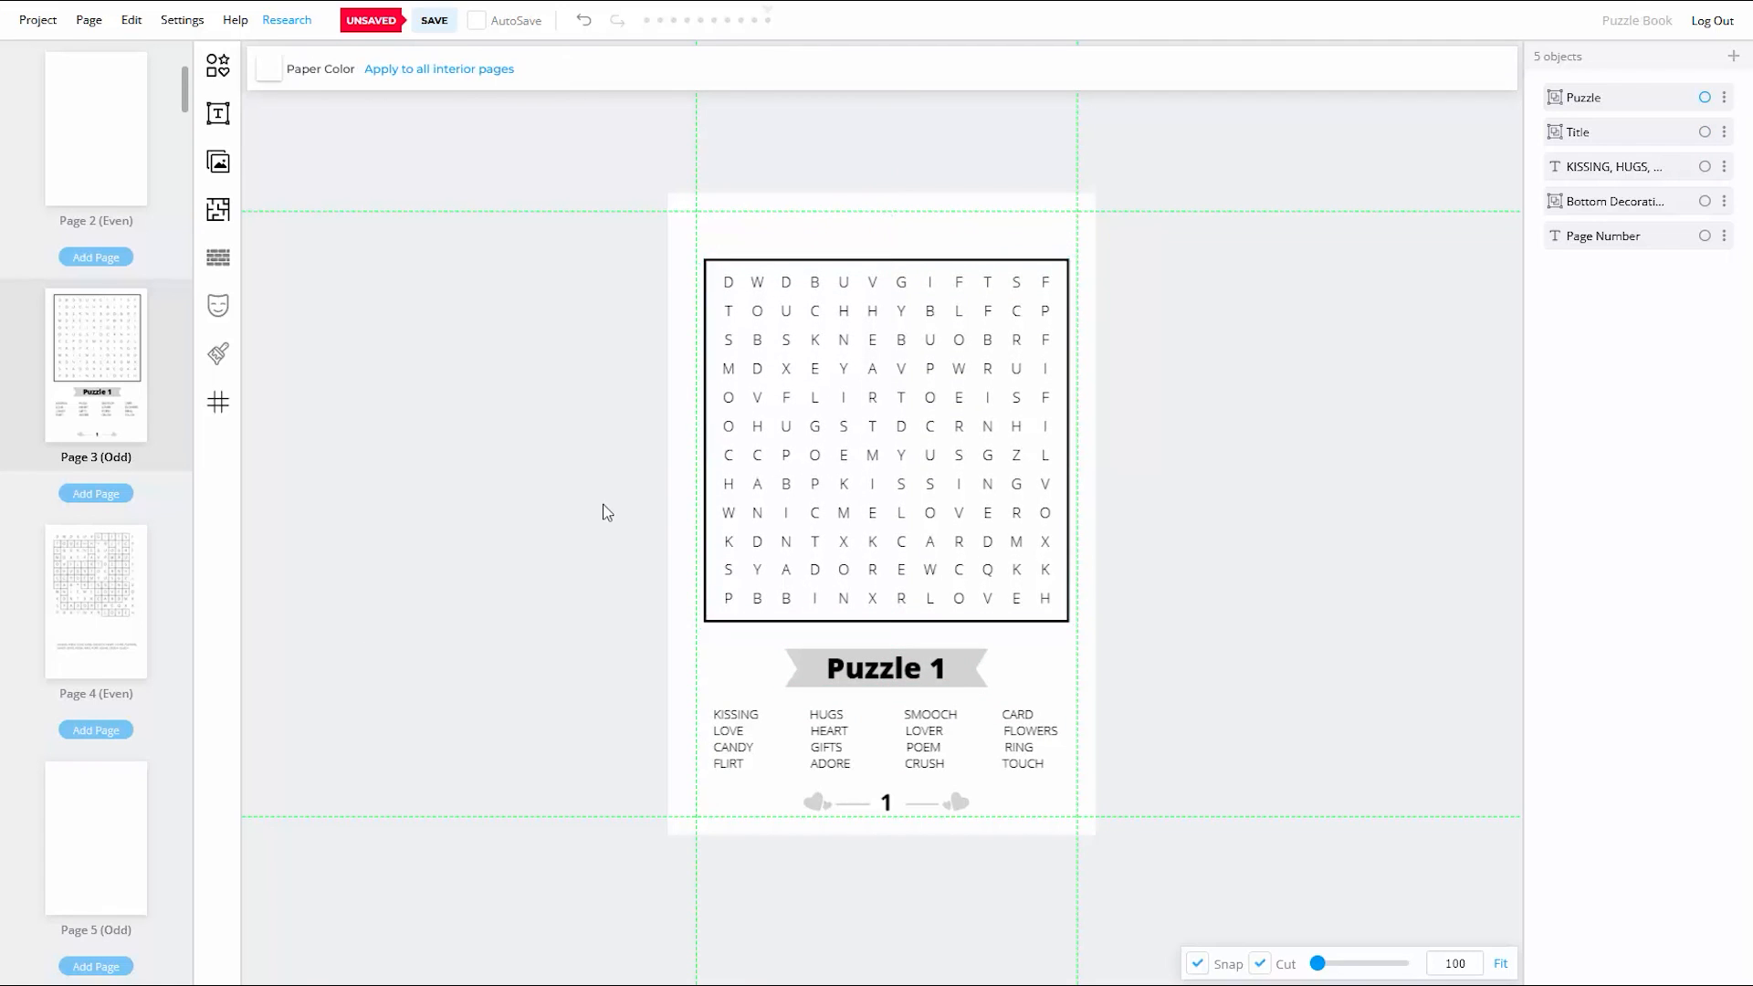
{"action": "key", "text": "Down"}
{"action": "left_click", "coordinate": [511, 548]}
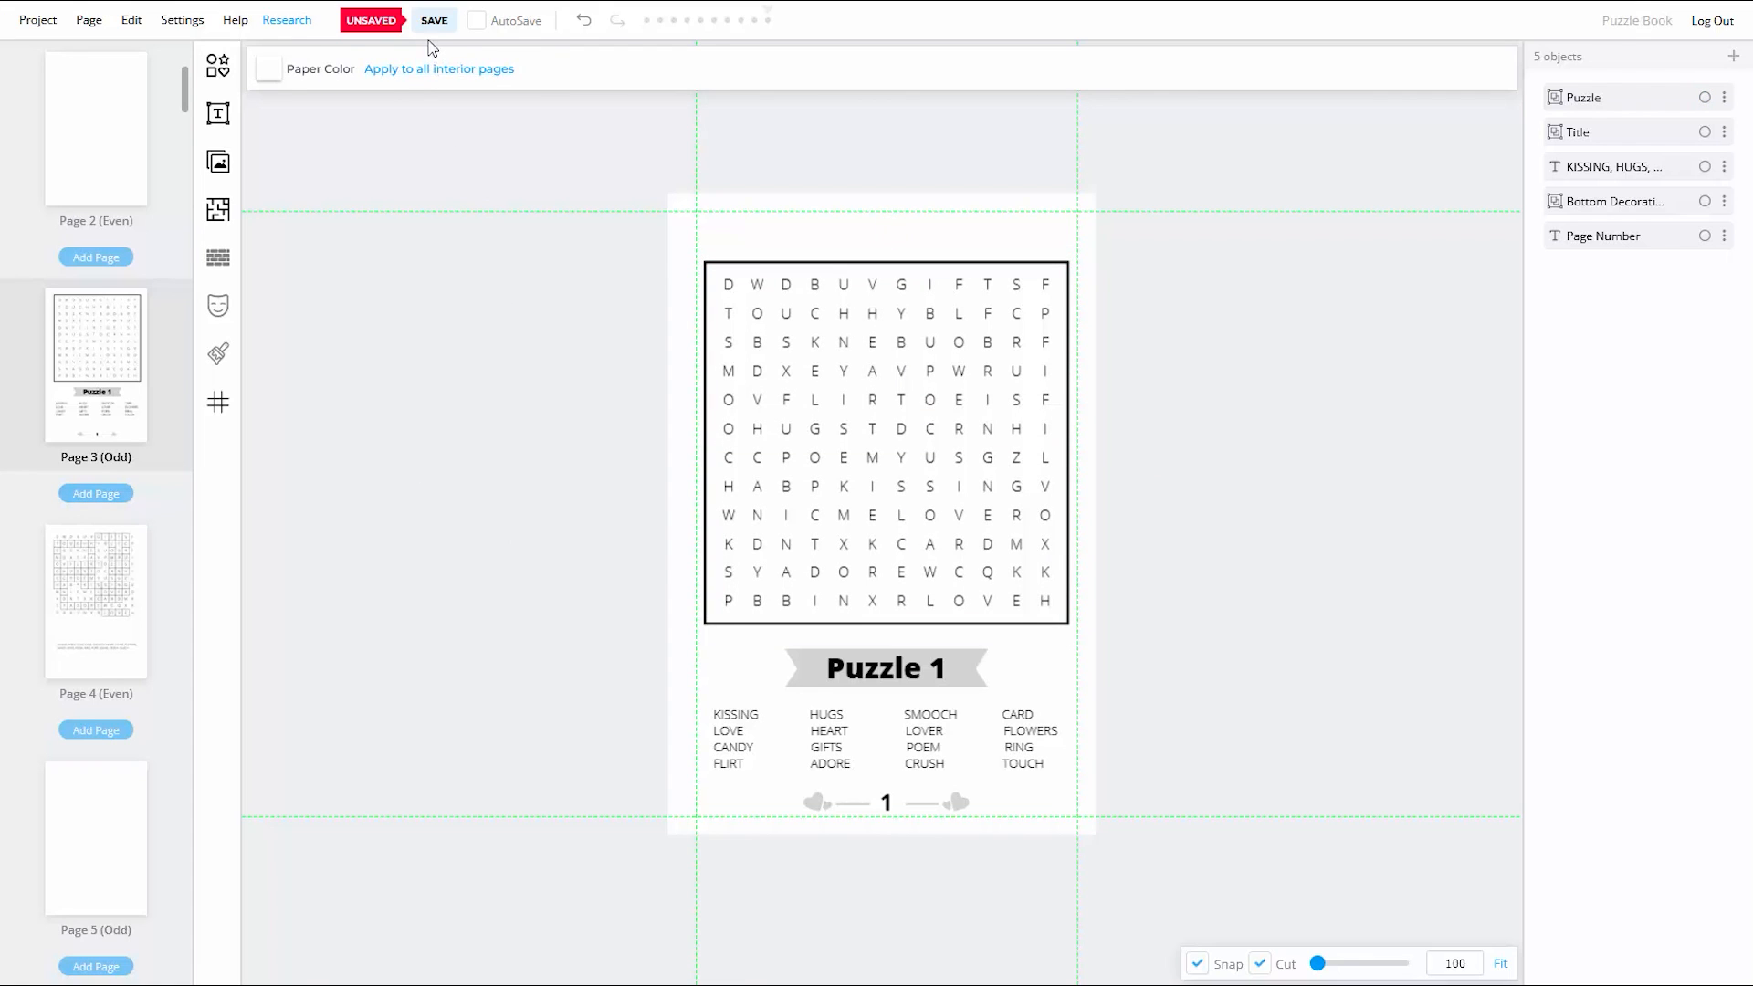
{"action": "left_click", "coordinate": [435, 21]}
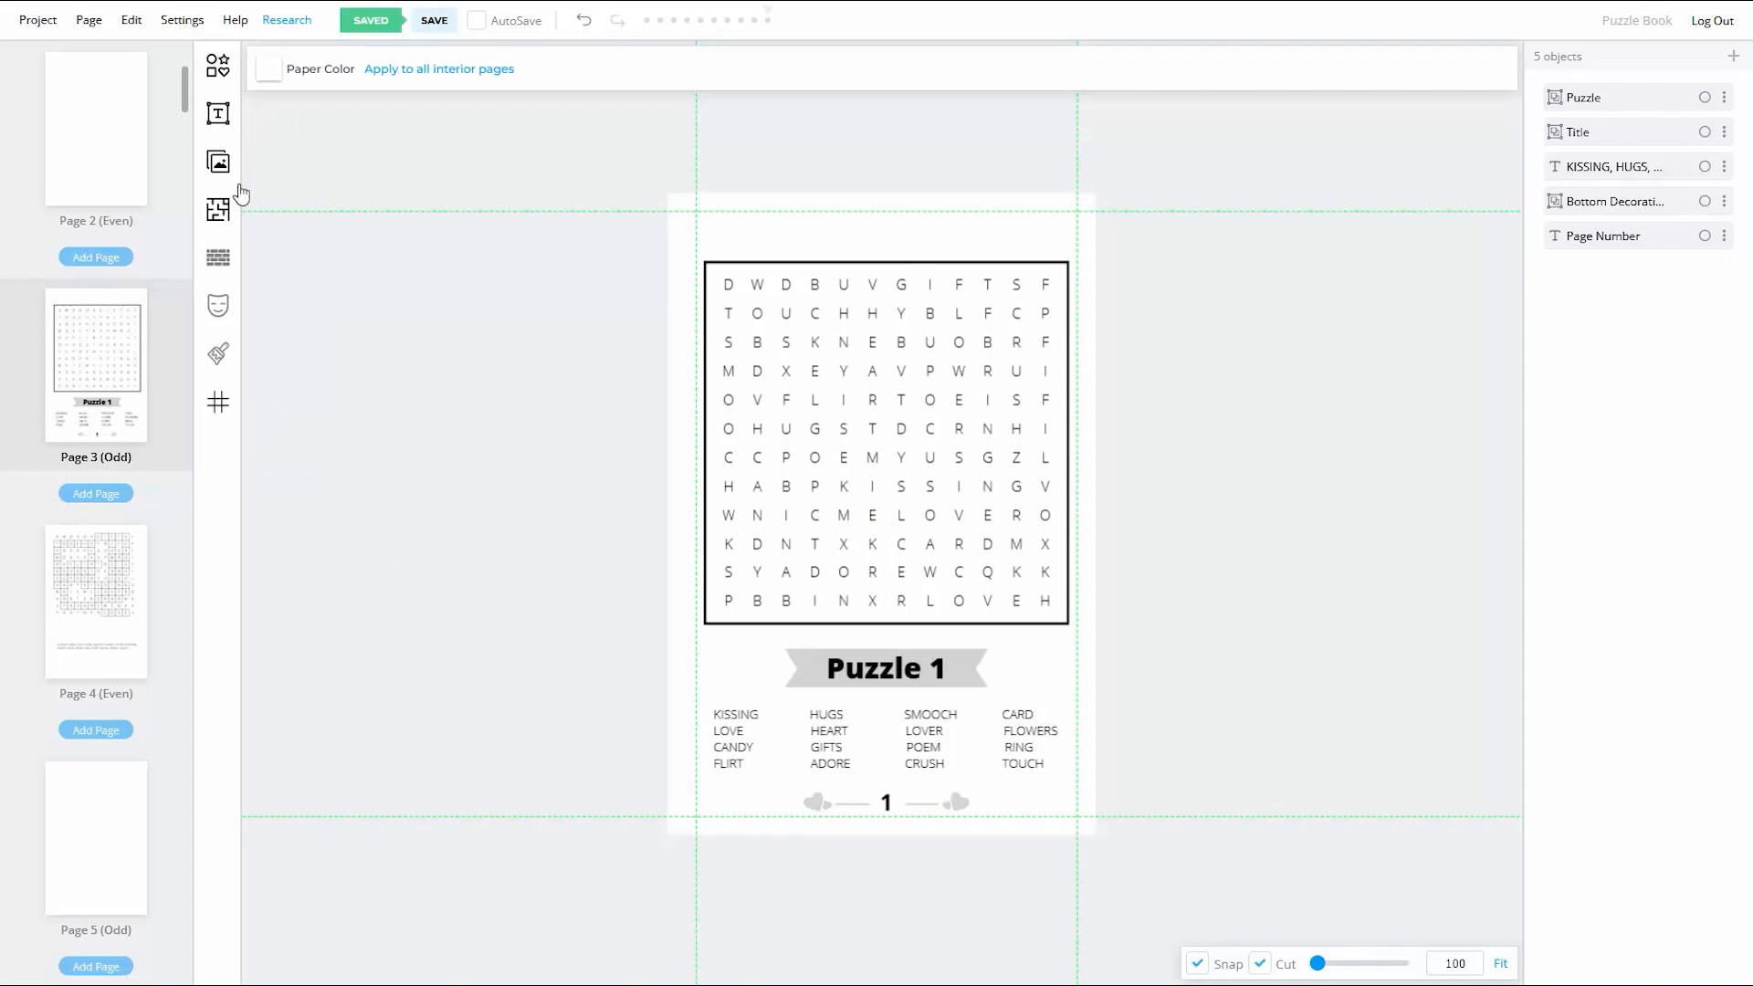
Step: Add another double-heart shape and thin line shape, and move both to the top of the page
{"action": "left_click", "coordinate": [221, 69]}
{"action": "scroll", "coordinate": [346, 807], "scroll_direction": "down", "scroll_amount": 10}
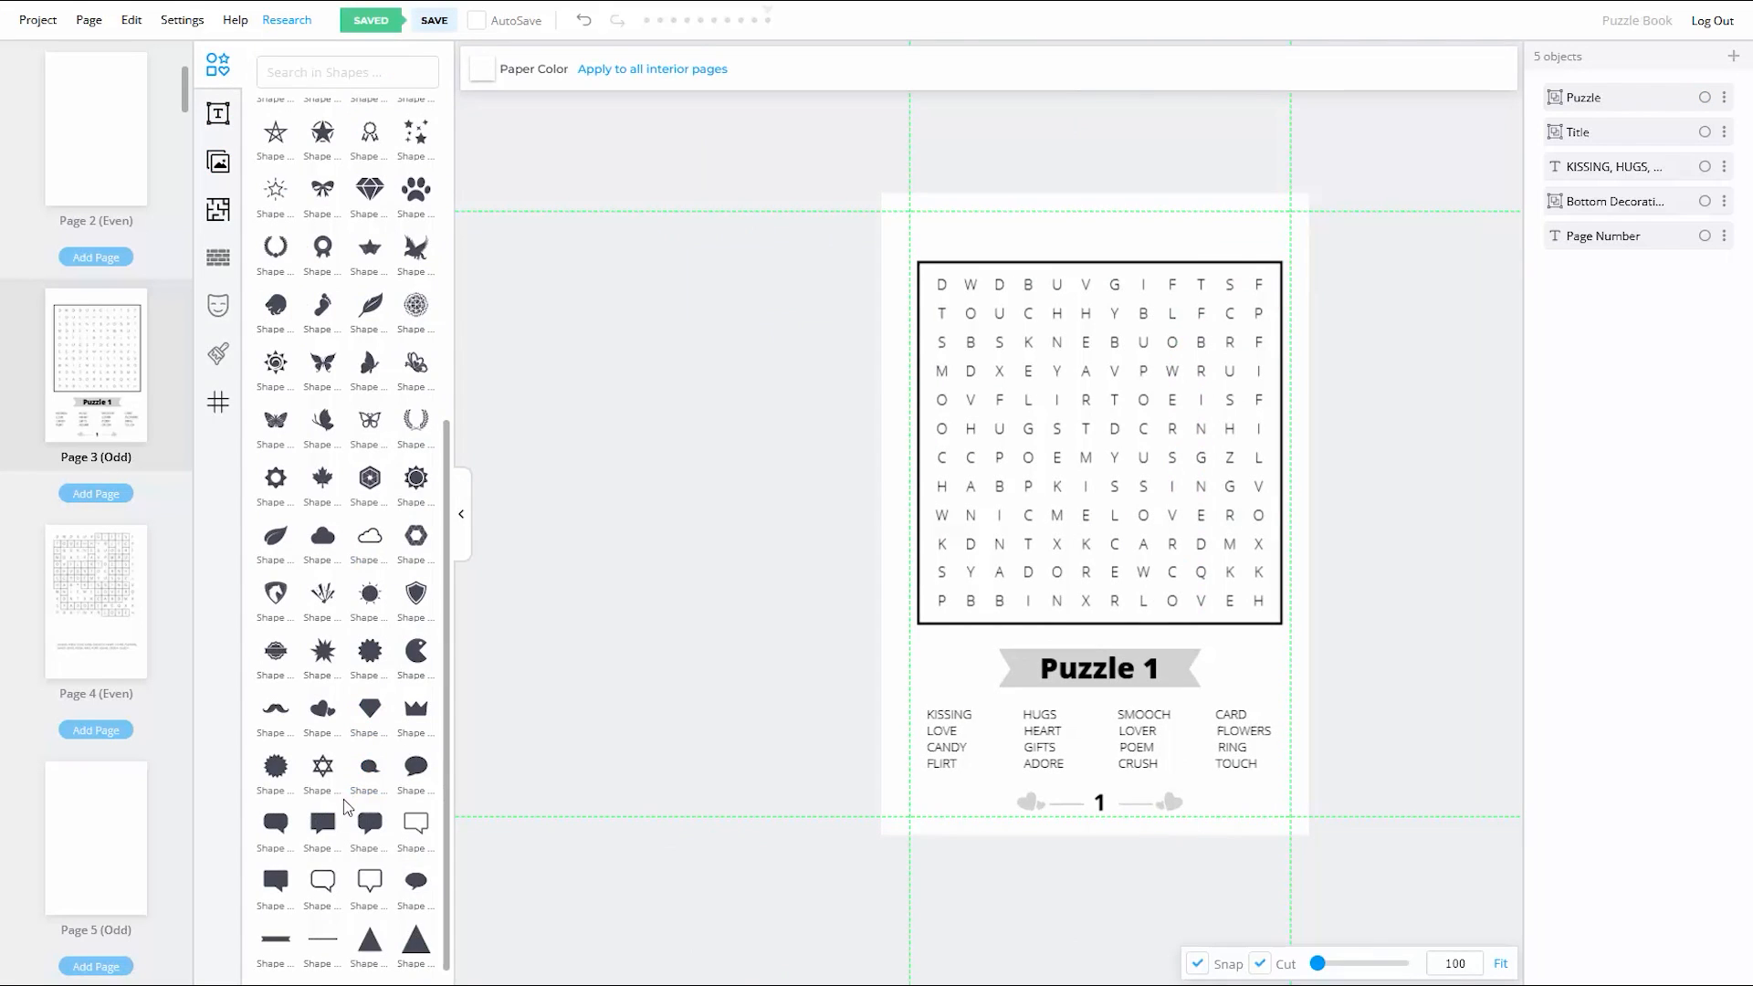
{"action": "left_click", "coordinate": [323, 714]}
{"action": "left_click_drag", "start_coordinate": [1091, 510], "coordinate": [947, 231]}
{"action": "left_click", "coordinate": [323, 938]}
{"action": "left_click", "coordinate": [465, 539]}
{"action": "left_click_drag", "start_coordinate": [989, 514], "coordinate": [946, 234]}
Step: Shrink the new hearts above the grid's left corner and stretch the line from them across the page
{"action": "scroll", "coordinate": [946, 233], "scroll_direction": "up", "scroll_amount": 7}
{"action": "left_click", "coordinate": [568, 256]}
{"action": "left_click_drag", "start_coordinate": [629, 298], "coordinate": [608, 282]}
{"action": "left_click_drag", "start_coordinate": [557, 246], "coordinate": [567, 247]}
{"action": "left_click_drag", "start_coordinate": [712, 268], "coordinate": [703, 256]}
{"action": "scroll", "coordinate": [919, 274], "scroll_direction": "up", "scroll_amount": 2}
{"action": "scroll", "coordinate": [919, 274], "scroll_direction": "up", "scroll_amount": 1}
{"action": "scroll", "coordinate": [913, 268], "scroll_direction": "down", "scroll_amount": 4}
{"action": "scroll", "coordinate": [1321, 269], "scroll_direction": "up", "scroll_amount": 3}
{"action": "left_click_drag", "start_coordinate": [872, 269], "coordinate": [1232, 290]}
Step: Duplicate the top hearts, place a mirrored copy above the grid's right corner and fit the line between both pairs
{"action": "right_click", "coordinate": [297, 307]}
{"action": "left_click", "coordinate": [328, 432]}
{"action": "left_click_drag", "start_coordinate": [297, 297], "coordinate": [1326, 282]}
{"action": "left_click", "coordinate": [1192, 289]}
{"action": "left_click_drag", "start_coordinate": [1233, 289], "coordinate": [1159, 290]}
{"action": "left_click_drag", "start_coordinate": [1299, 282], "coordinate": [1240, 282]}
{"action": "left_click", "coordinate": [1049, 371]}
{"action": "scroll", "coordinate": [913, 466], "scroll_direction": "down", "scroll_amount": 3}
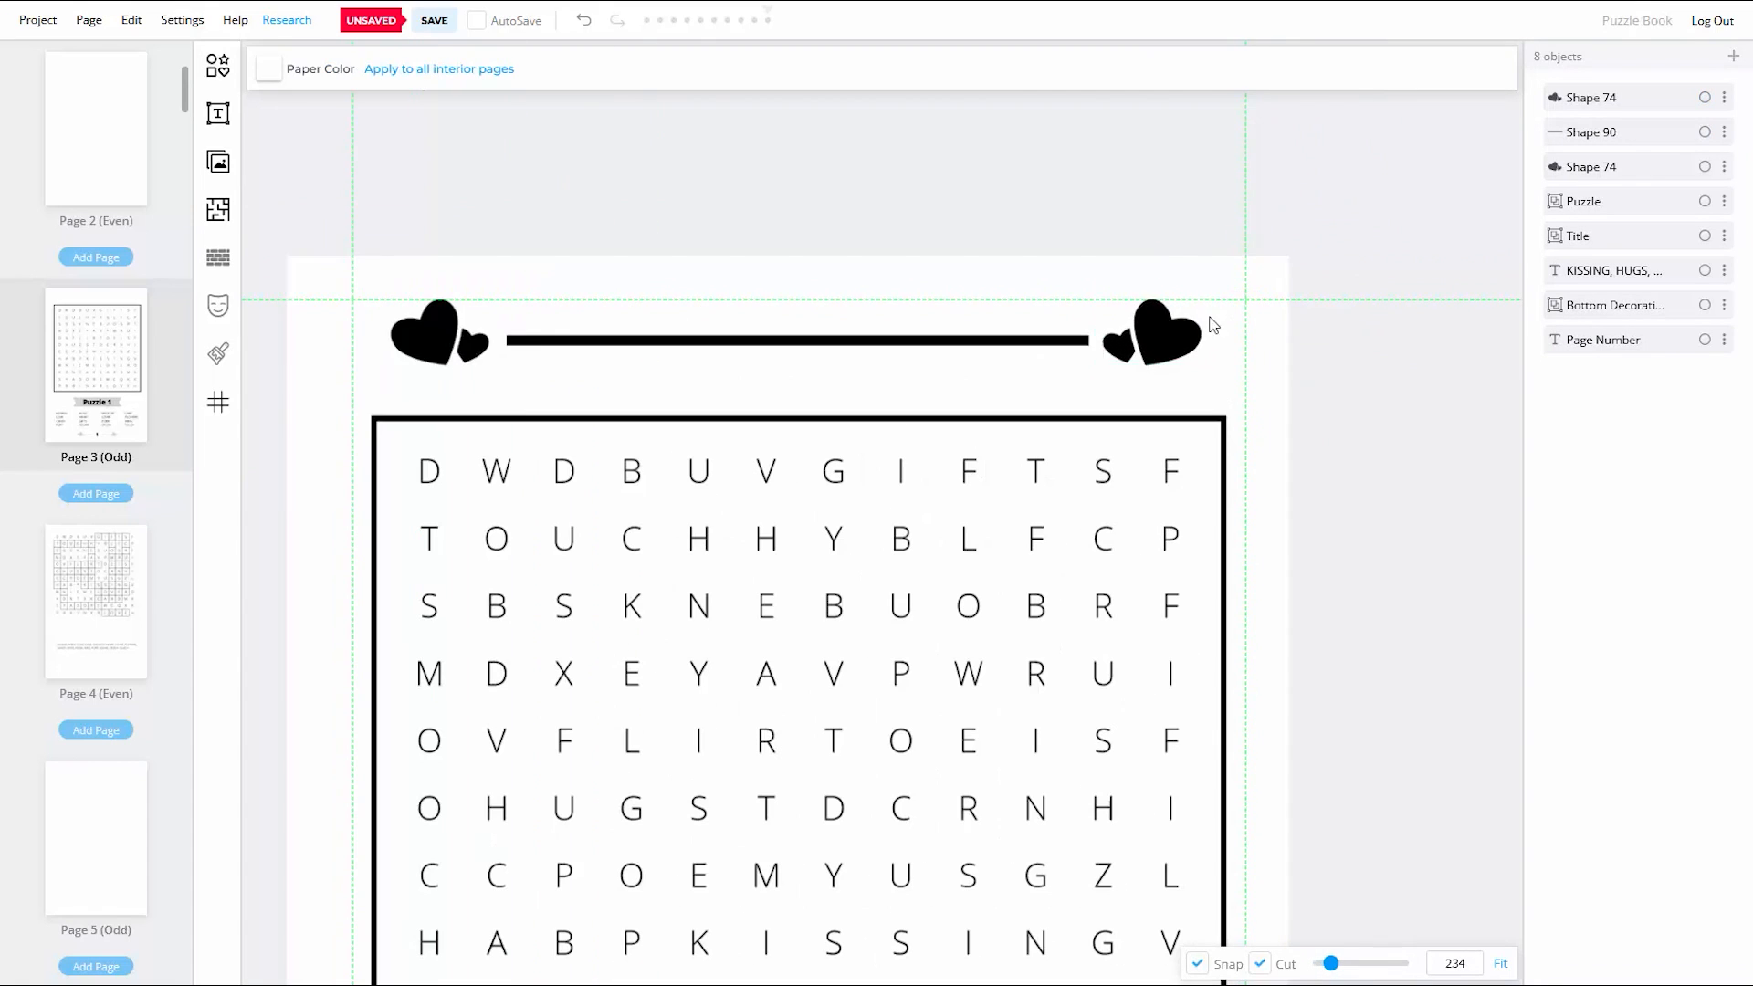
Step: Fill both top heart pairs and the line with light grey and nudge the line slightly lower
{"action": "left_click", "coordinate": [1167, 330]}
{"action": "left_click", "coordinate": [268, 69]}
{"action": "left_click", "coordinate": [372, 161]}
{"action": "left_click", "coordinate": [922, 341]}
{"action": "left_click", "coordinate": [432, 330]}
{"action": "left_click", "coordinate": [372, 160]}
{"action": "left_click_drag", "start_coordinate": [924, 343], "coordinate": [924, 348]}
{"action": "left_click", "coordinate": [440, 322]}
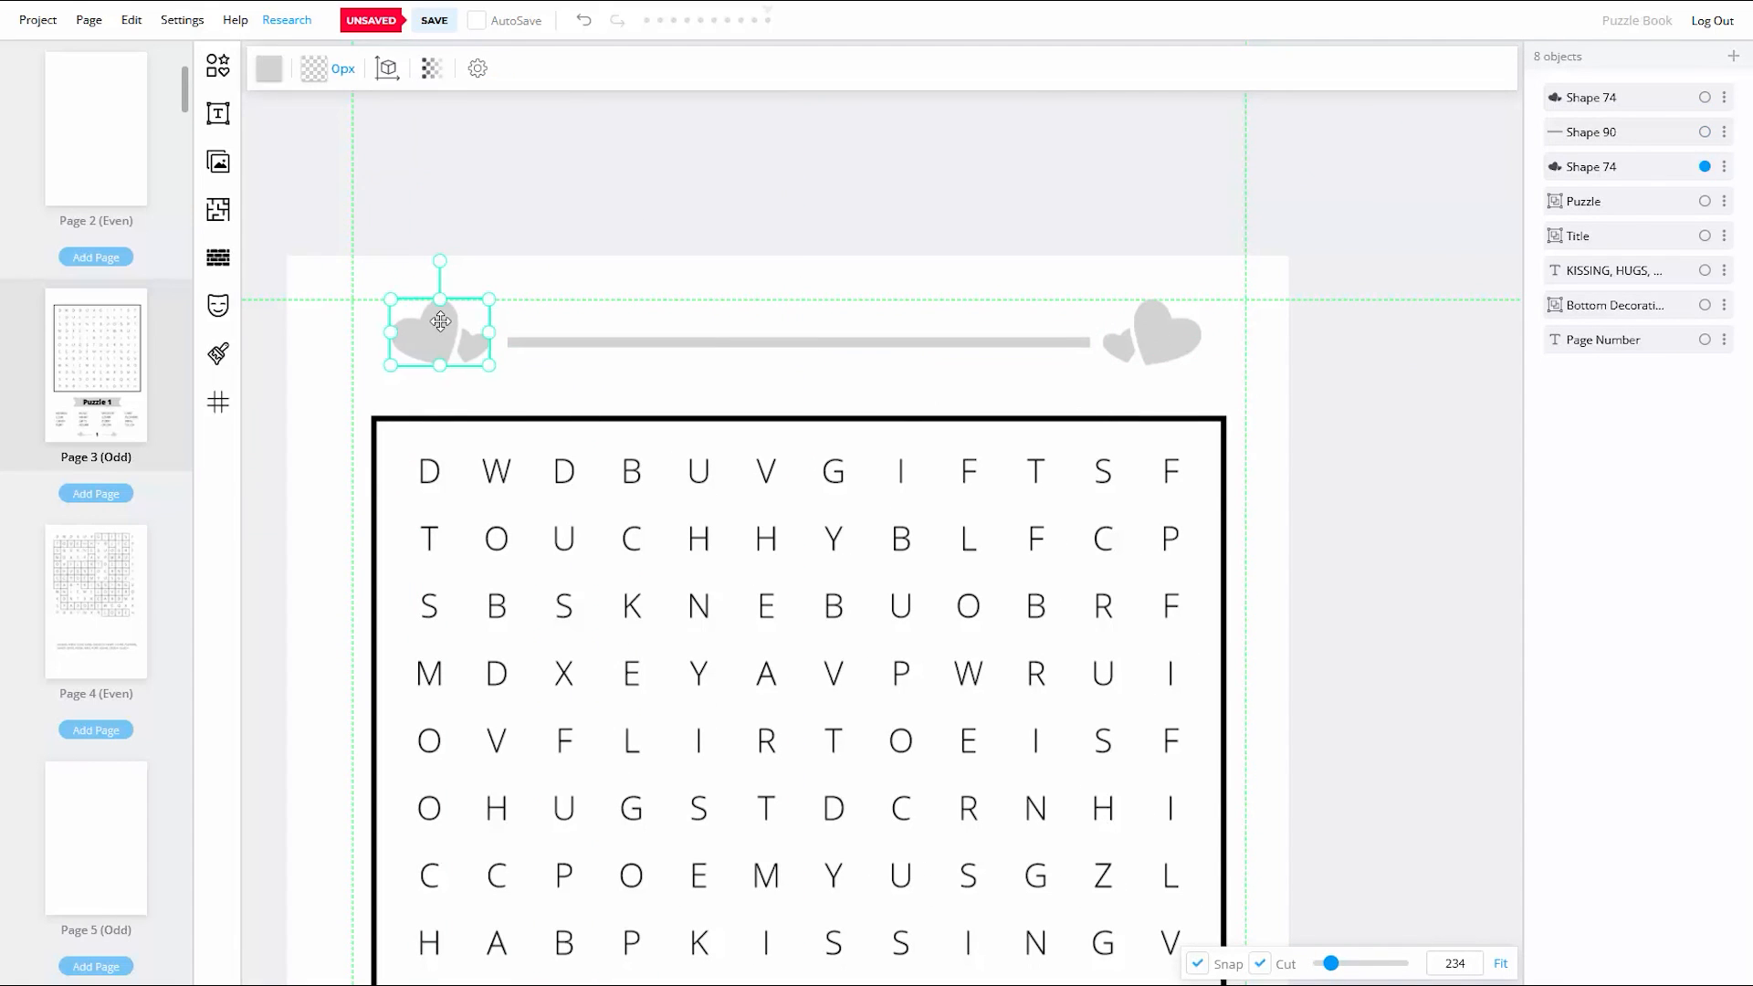
Step: Group the two top heart pairs with their line and rename the group as Top Decorations
{"action": "left_click", "coordinate": [1260, 415]}
{"action": "scroll", "coordinate": [1260, 418], "scroll_direction": "down", "scroll_amount": 5}
{"action": "left_click_drag", "start_coordinate": [1252, 344], "coordinate": [699, 413]}
{"action": "right_click", "coordinate": [786, 392]}
{"action": "left_click", "coordinate": [826, 421]}
{"action": "left_click", "coordinate": [1724, 97]}
{"action": "left_click", "coordinate": [1603, 152]}
{"action": "type", "text": "To"}
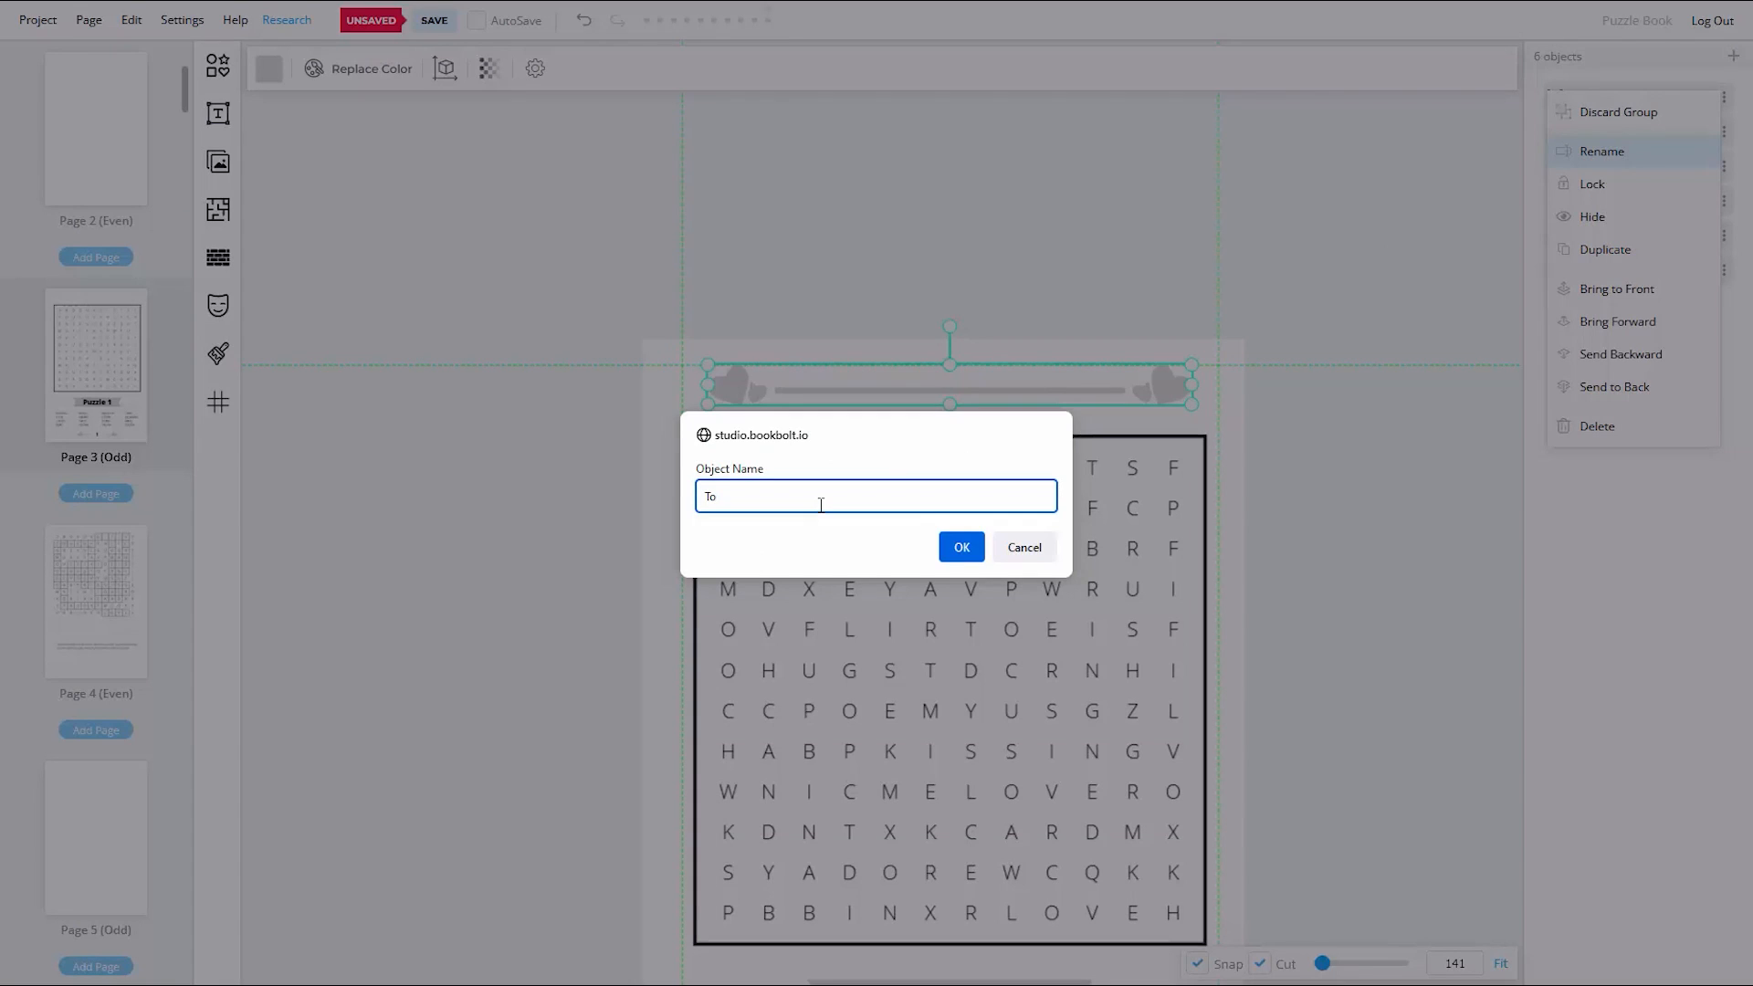
{"action": "type", "text": "p Decorations"}
{"action": "key", "text": "Return"}
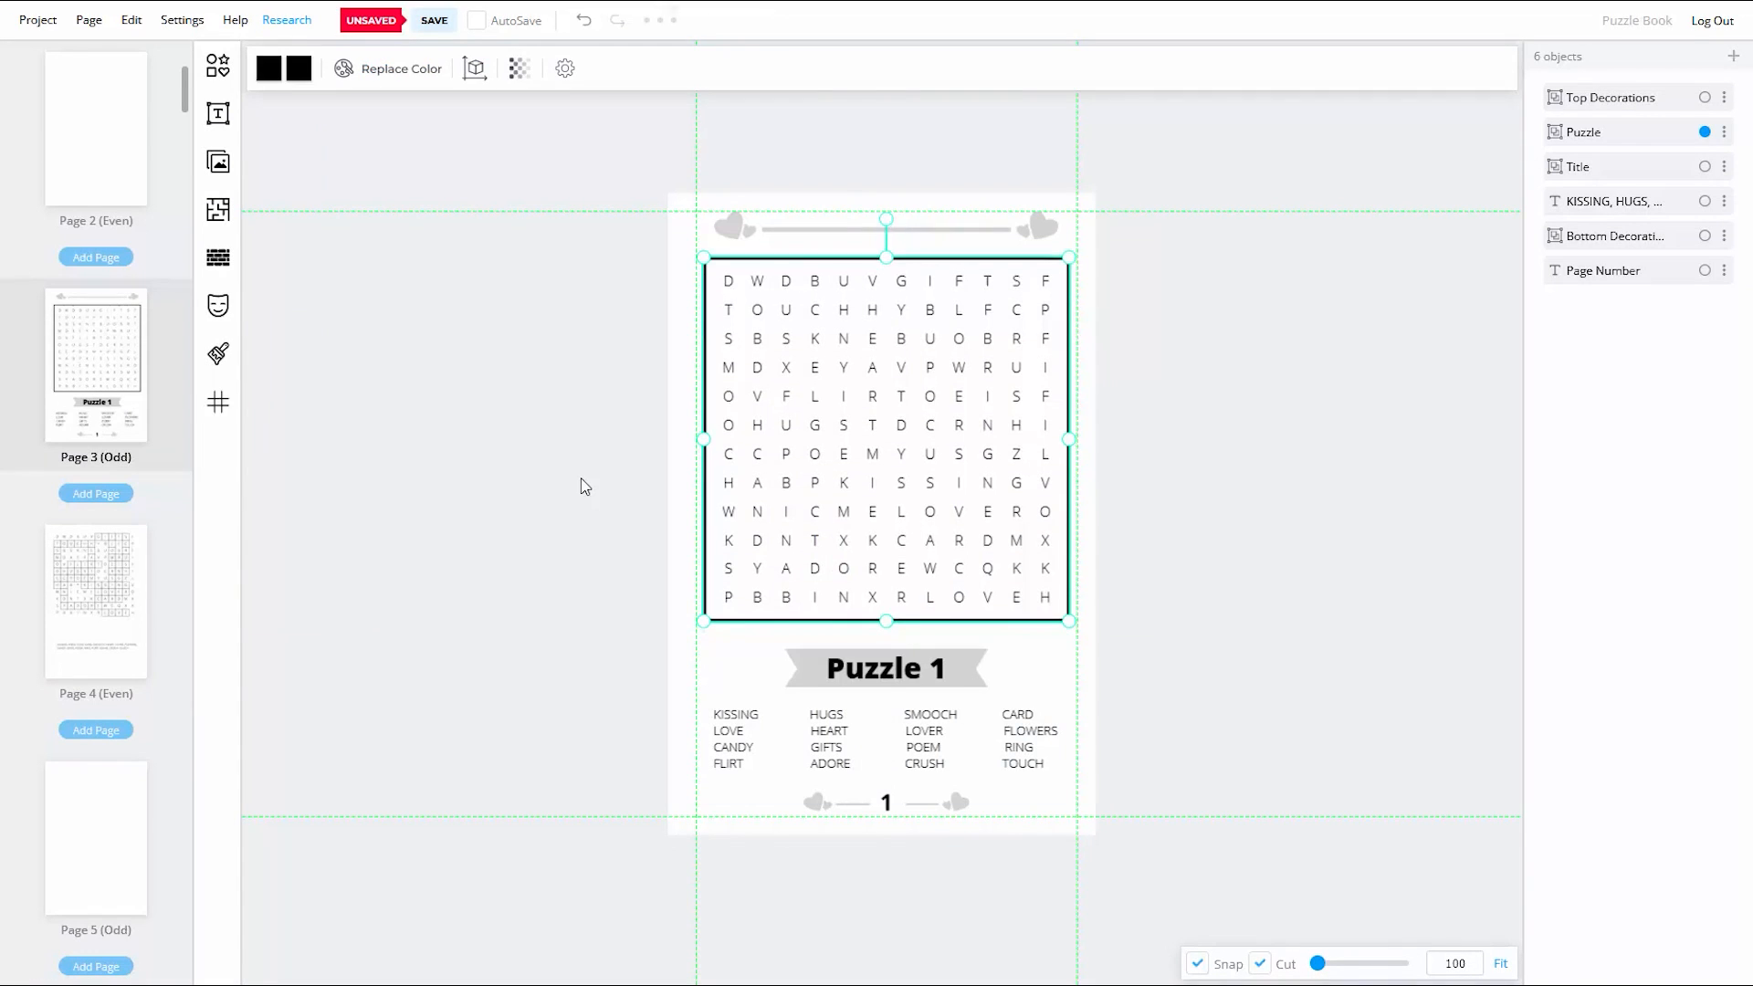
Step: Nudge the Puzzle 1 title banner slightly upward, closer to the word search grid
{"action": "left_click", "coordinate": [886, 668]}
{"action": "key", "text": "Up"}
{"action": "key", "text": "Up"}
{"action": "key", "text": "Up"}
{"action": "key", "text": "Up"}
{"action": "key", "text": "Up"}
{"action": "key", "text": "Up"}
{"action": "key", "text": "Up"}
{"action": "key", "text": "Up"}
Step: Nudge the word list slightly upward to close the gap below the title banner
{"action": "left_click", "coordinate": [829, 740]}
{"action": "key", "text": "Up"}
{"action": "key", "text": "Up"}
{"action": "key", "text": "Up"}
{"action": "key", "text": "Up"}
{"action": "key", "text": "Up"}
{"action": "key", "text": "Up"}
{"action": "key", "text": "Up"}
{"action": "key", "text": "Up"}
{"action": "key", "text": "Up"}
{"action": "left_click", "coordinate": [461, 712]}
Step: Fine-tune the vertical positions of the word list and puzzle grid, and save the project
{"action": "left_click", "coordinate": [885, 662]}
{"action": "left_click", "coordinate": [829, 732]}
{"action": "key", "text": "Down"}
{"action": "left_click", "coordinate": [787, 538]}
{"action": "key", "text": "Down"}
{"action": "key", "text": "ctrl+s"}
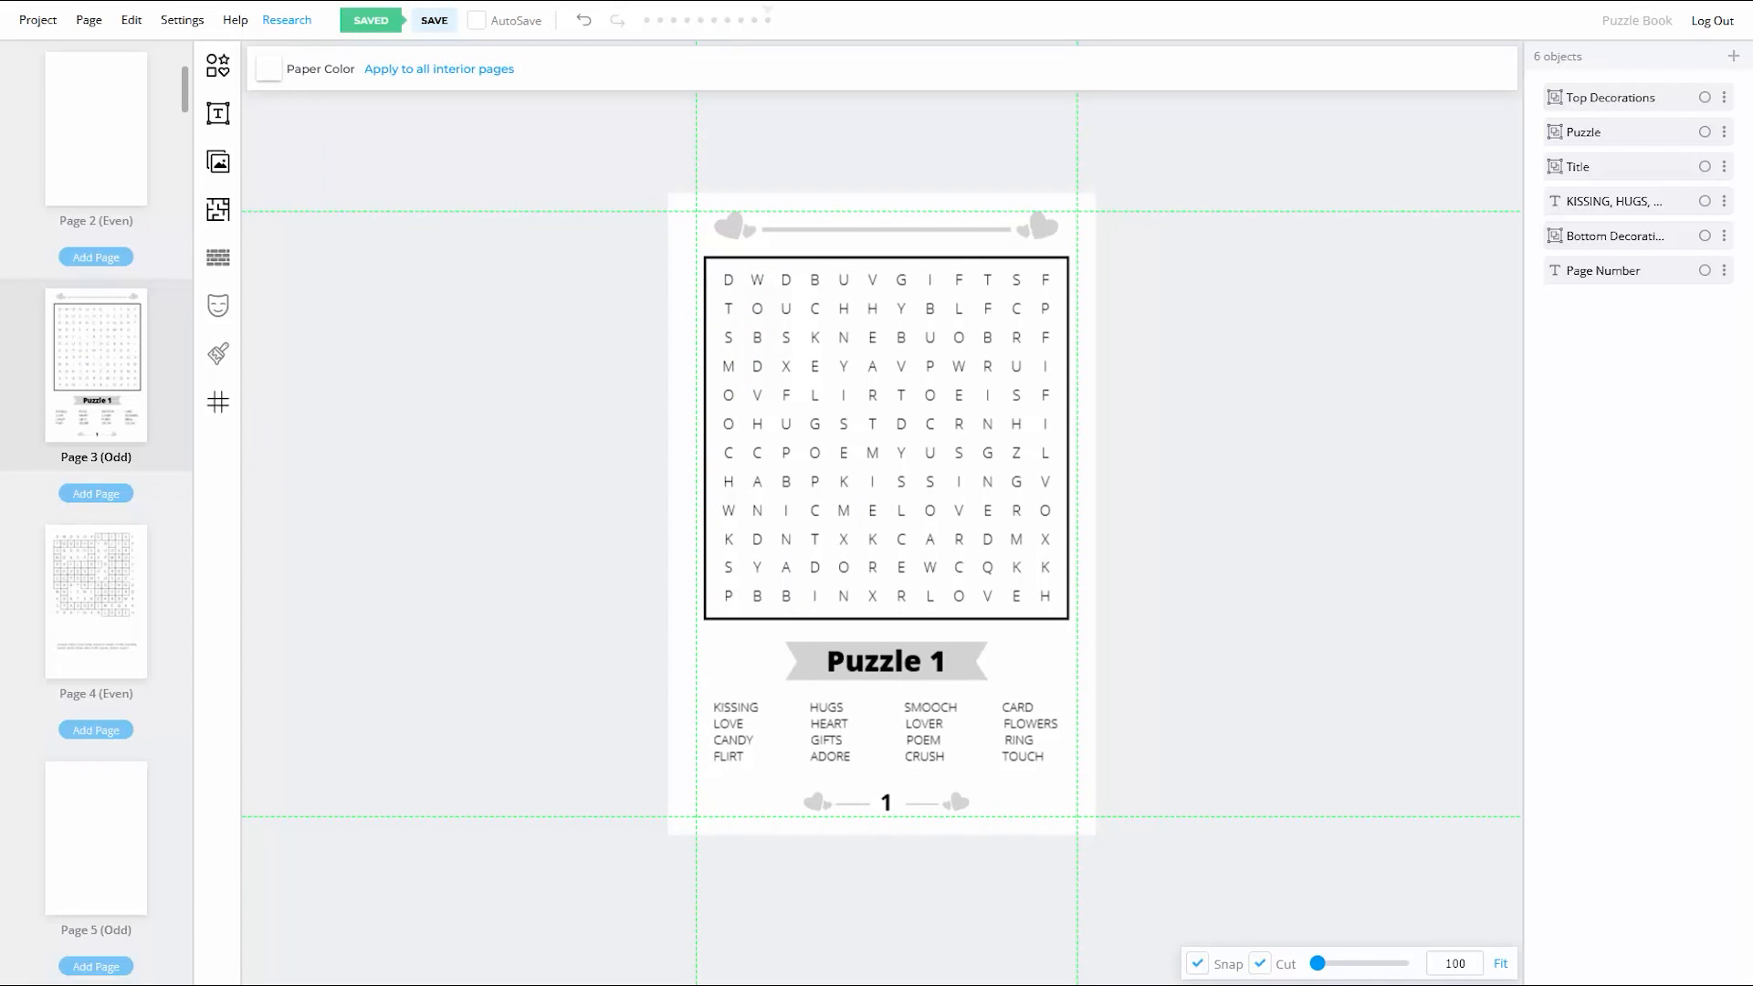
Step: Copy the top decorations, title, bottom decorations and page number from page 3 and paste them onto page 5
{"action": "left_click", "coordinate": [1704, 98]}
{"action": "left_click", "coordinate": [1704, 167]}
{"action": "left_click", "coordinate": [1704, 236]}
{"action": "left_click", "coordinate": [1704, 271]}
{"action": "right_click", "coordinate": [988, 303]}
{"action": "left_click", "coordinate": [1041, 400]}
{"action": "scroll", "coordinate": [106, 763], "scroll_direction": "down", "scroll_amount": 5}
{"action": "left_click", "coordinate": [106, 764]}
{"action": "right_click", "coordinate": [840, 560]}
{"action": "left_click", "coordinate": [863, 596]}
{"action": "left_click", "coordinate": [528, 617]}
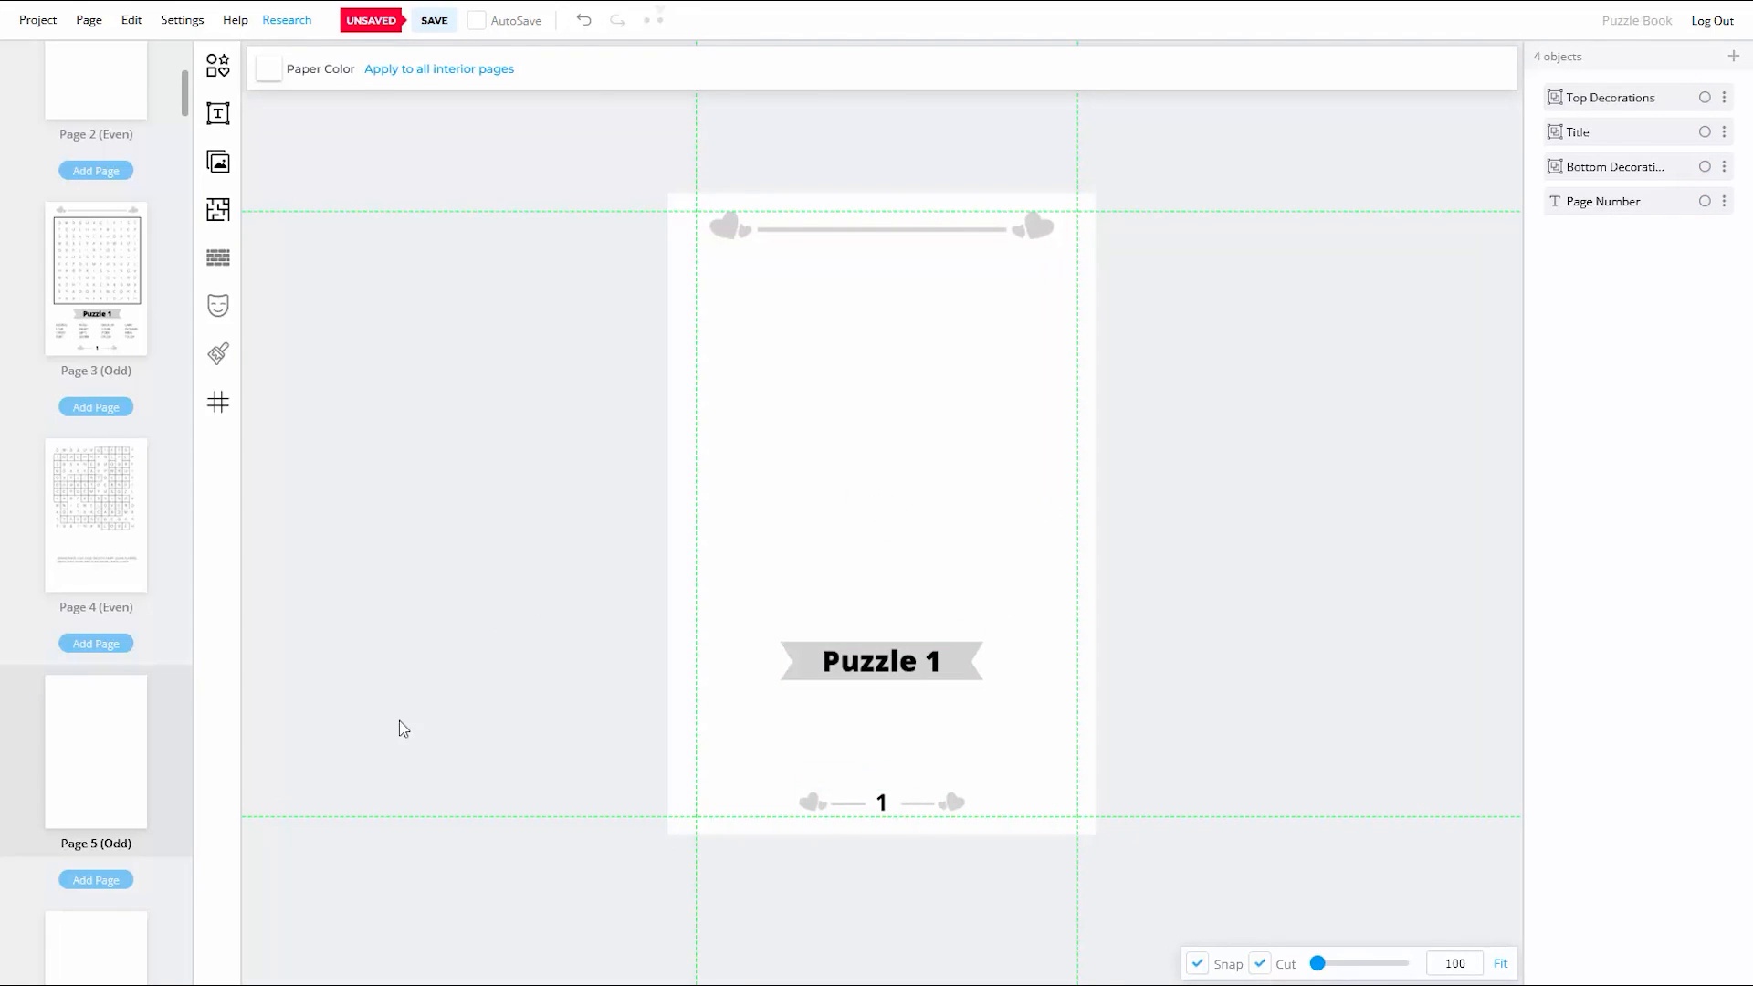
Step: Delete the pasted title, decorations and page number from page 5
{"action": "left_click", "coordinate": [834, 651]}
{"action": "key", "text": "Delete"}
{"action": "left_click_drag", "start_coordinate": [1205, 187], "coordinate": [766, 946]}
{"action": "key", "text": "Delete"}
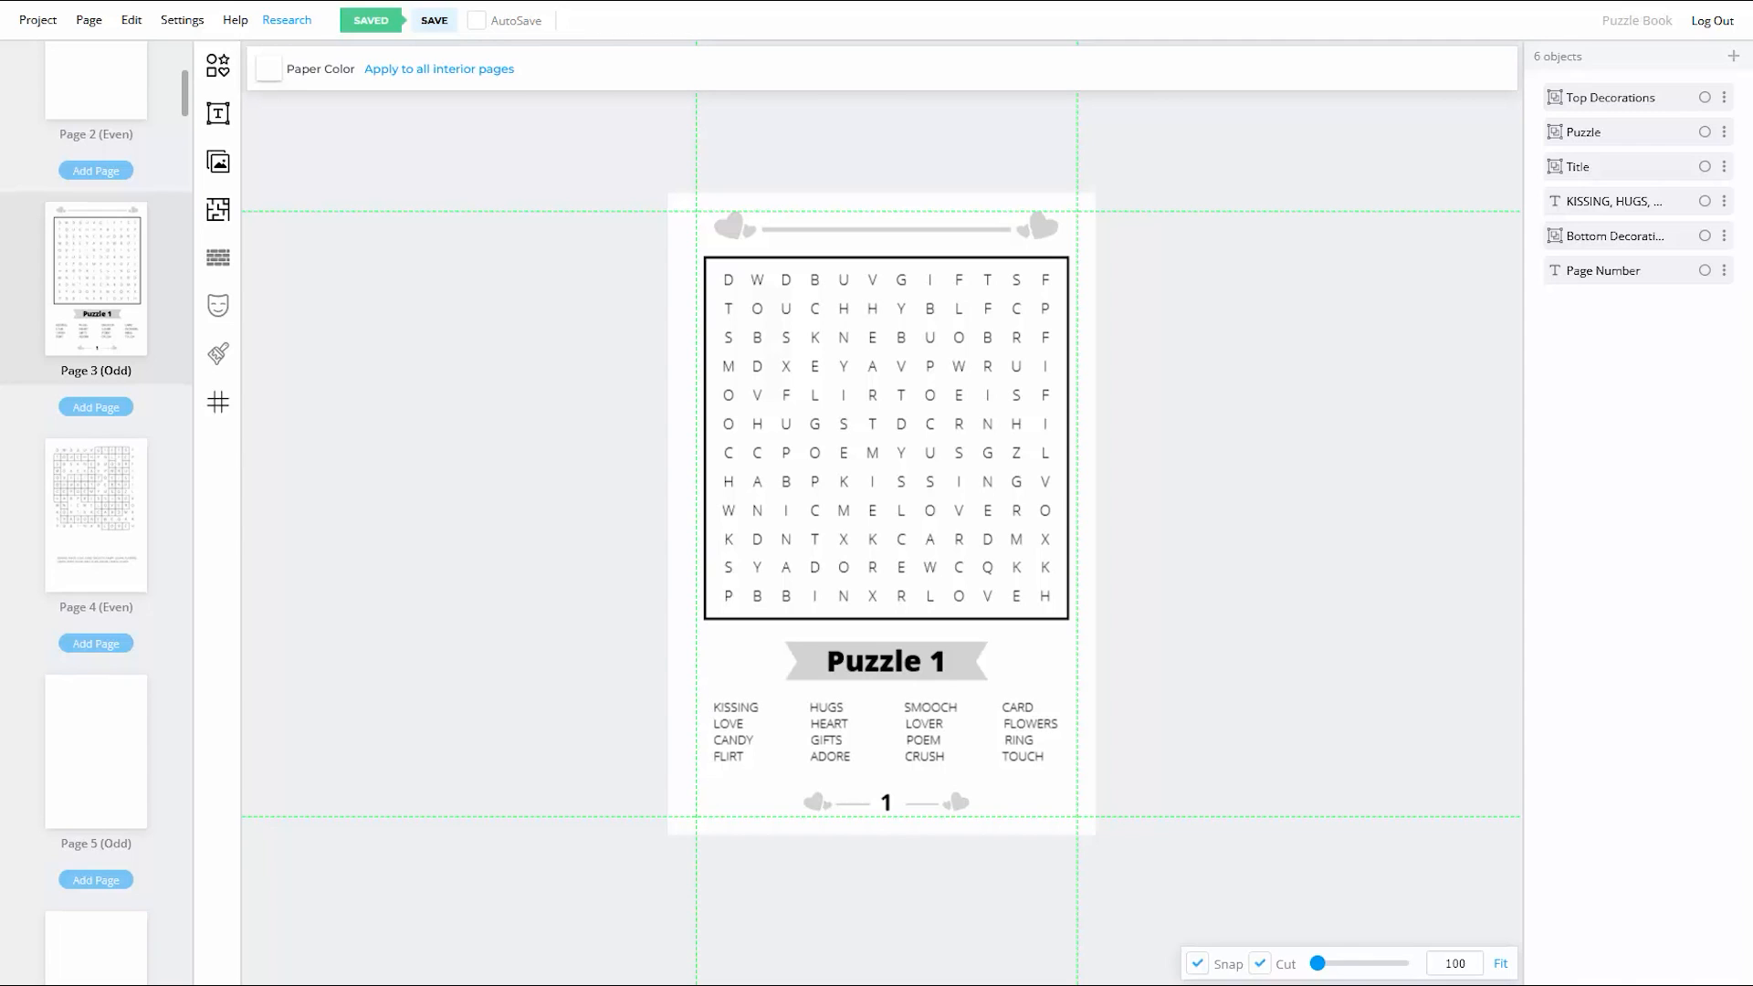
Step: Open page 4, which holds the word search solution
{"action": "left_click", "coordinate": [111, 528]}
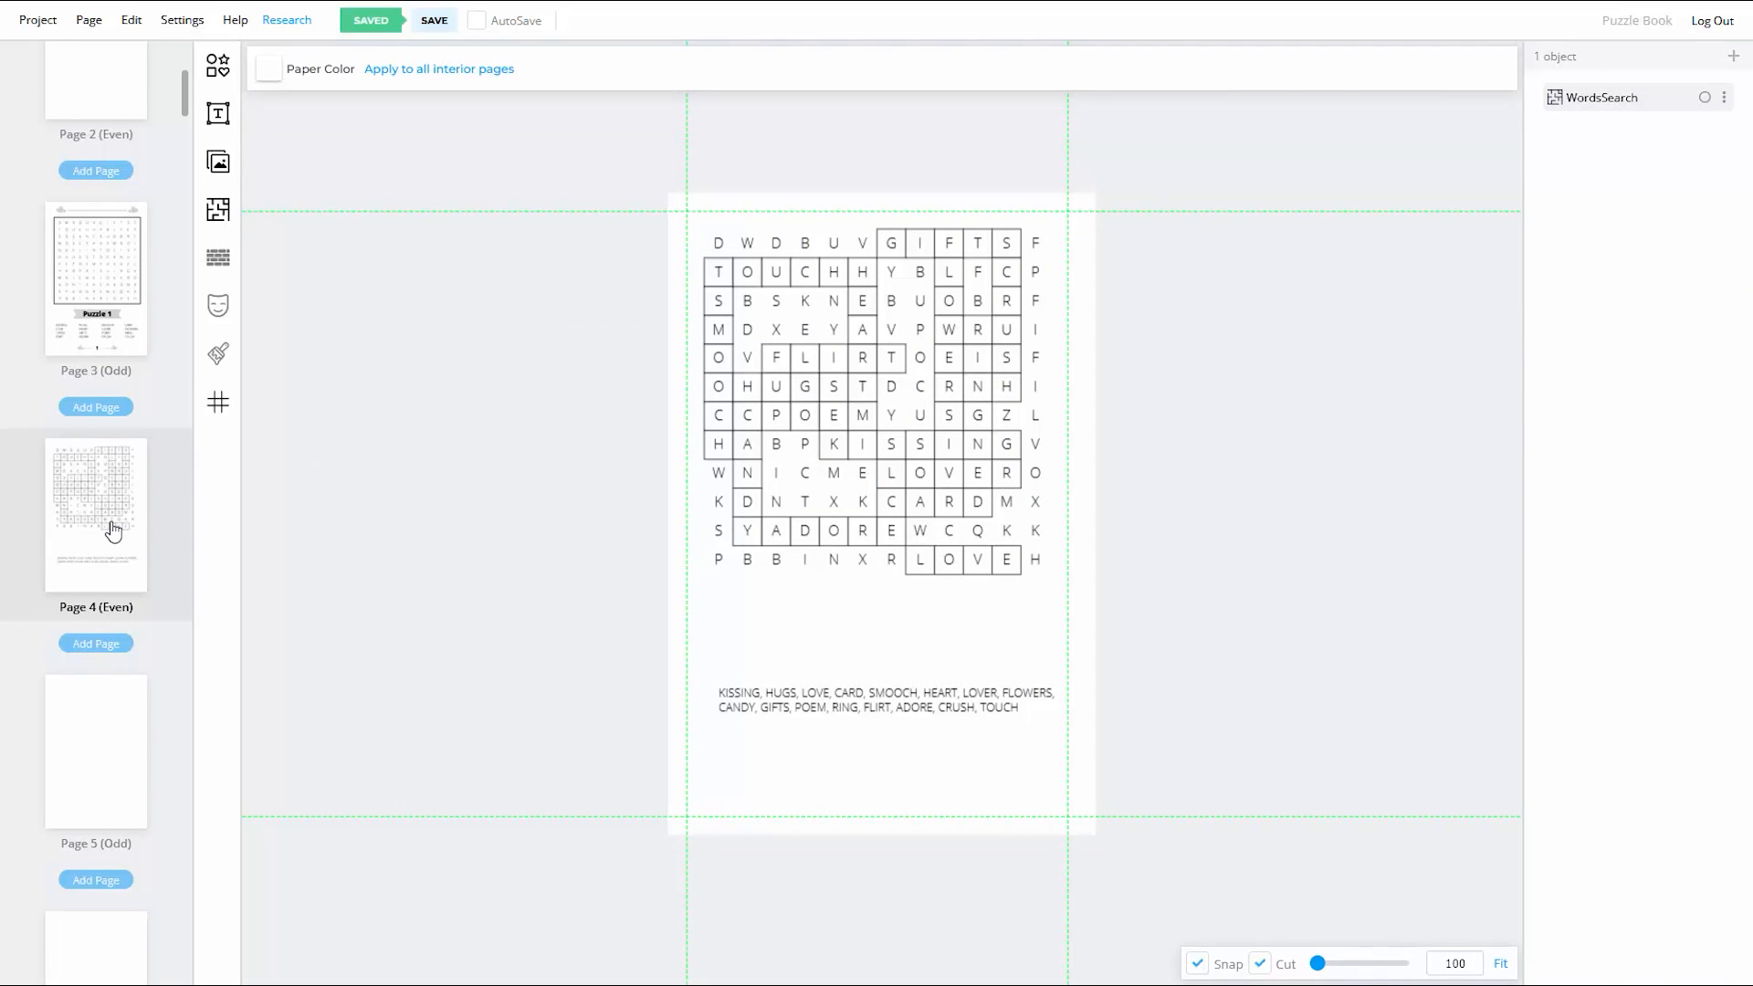
Step: Open the WordsSearch object on page 4 for content editing and delete the word list below the letter grid
{"action": "left_click", "coordinate": [889, 422]}
{"action": "right_click", "coordinate": [891, 425]}
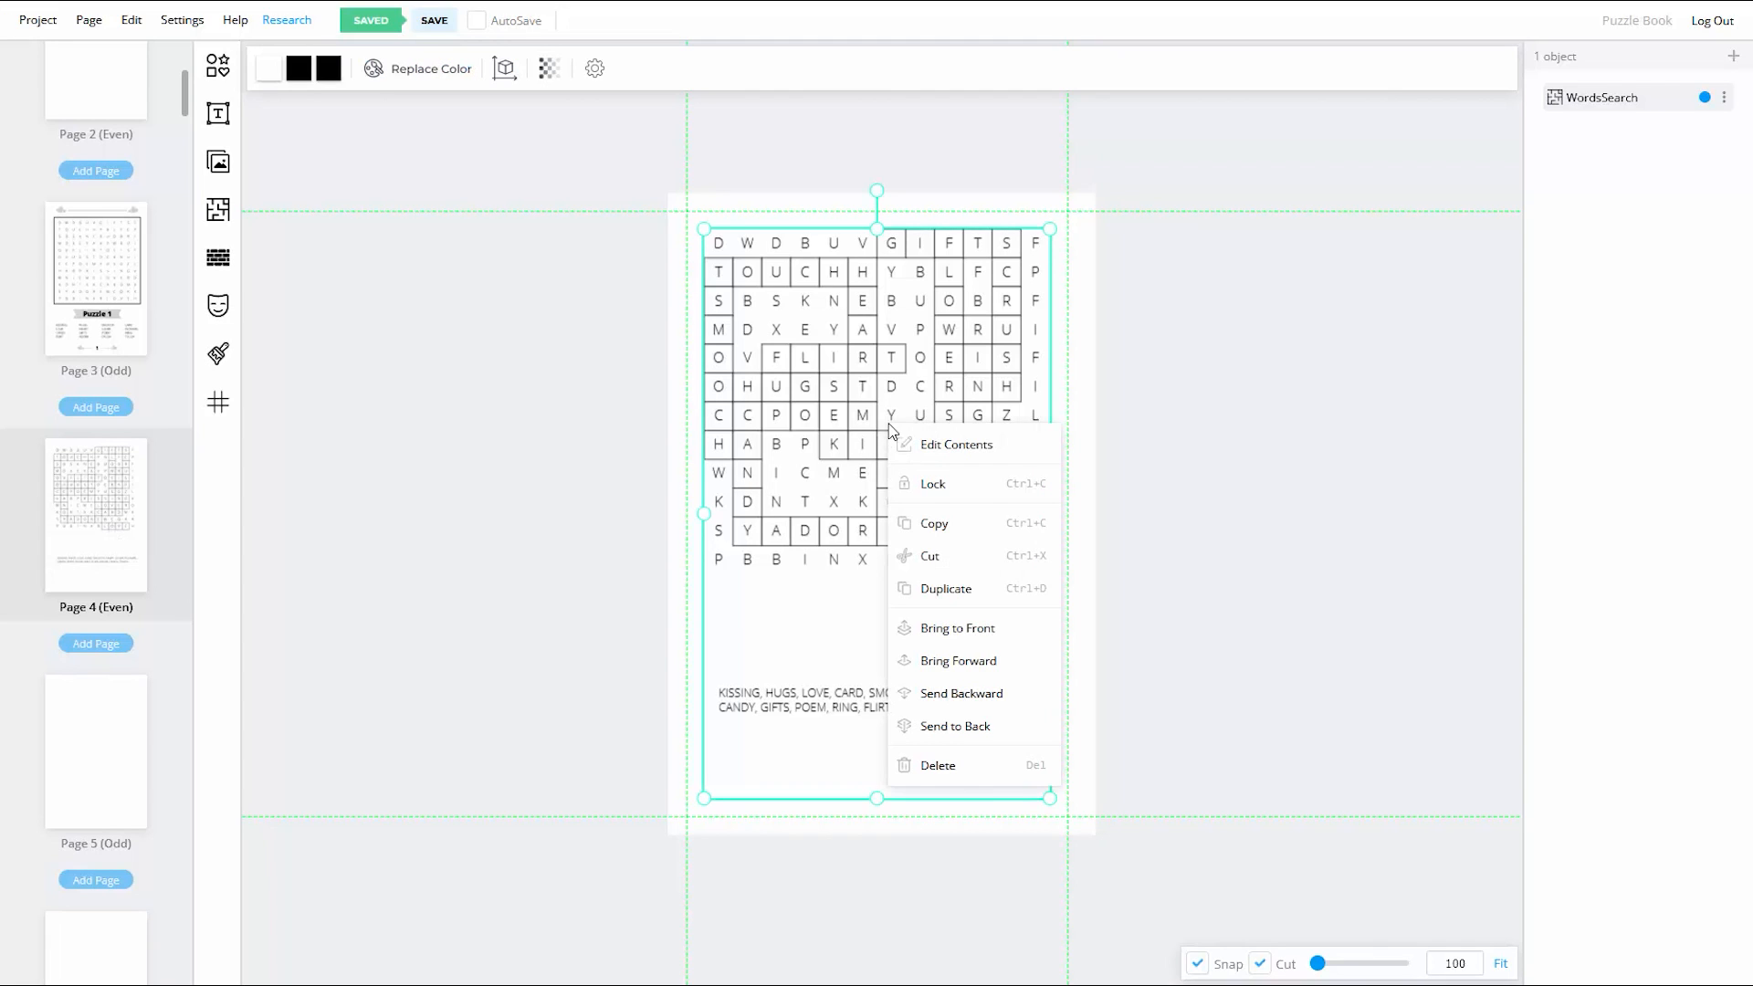
{"action": "left_click", "coordinate": [950, 444]}
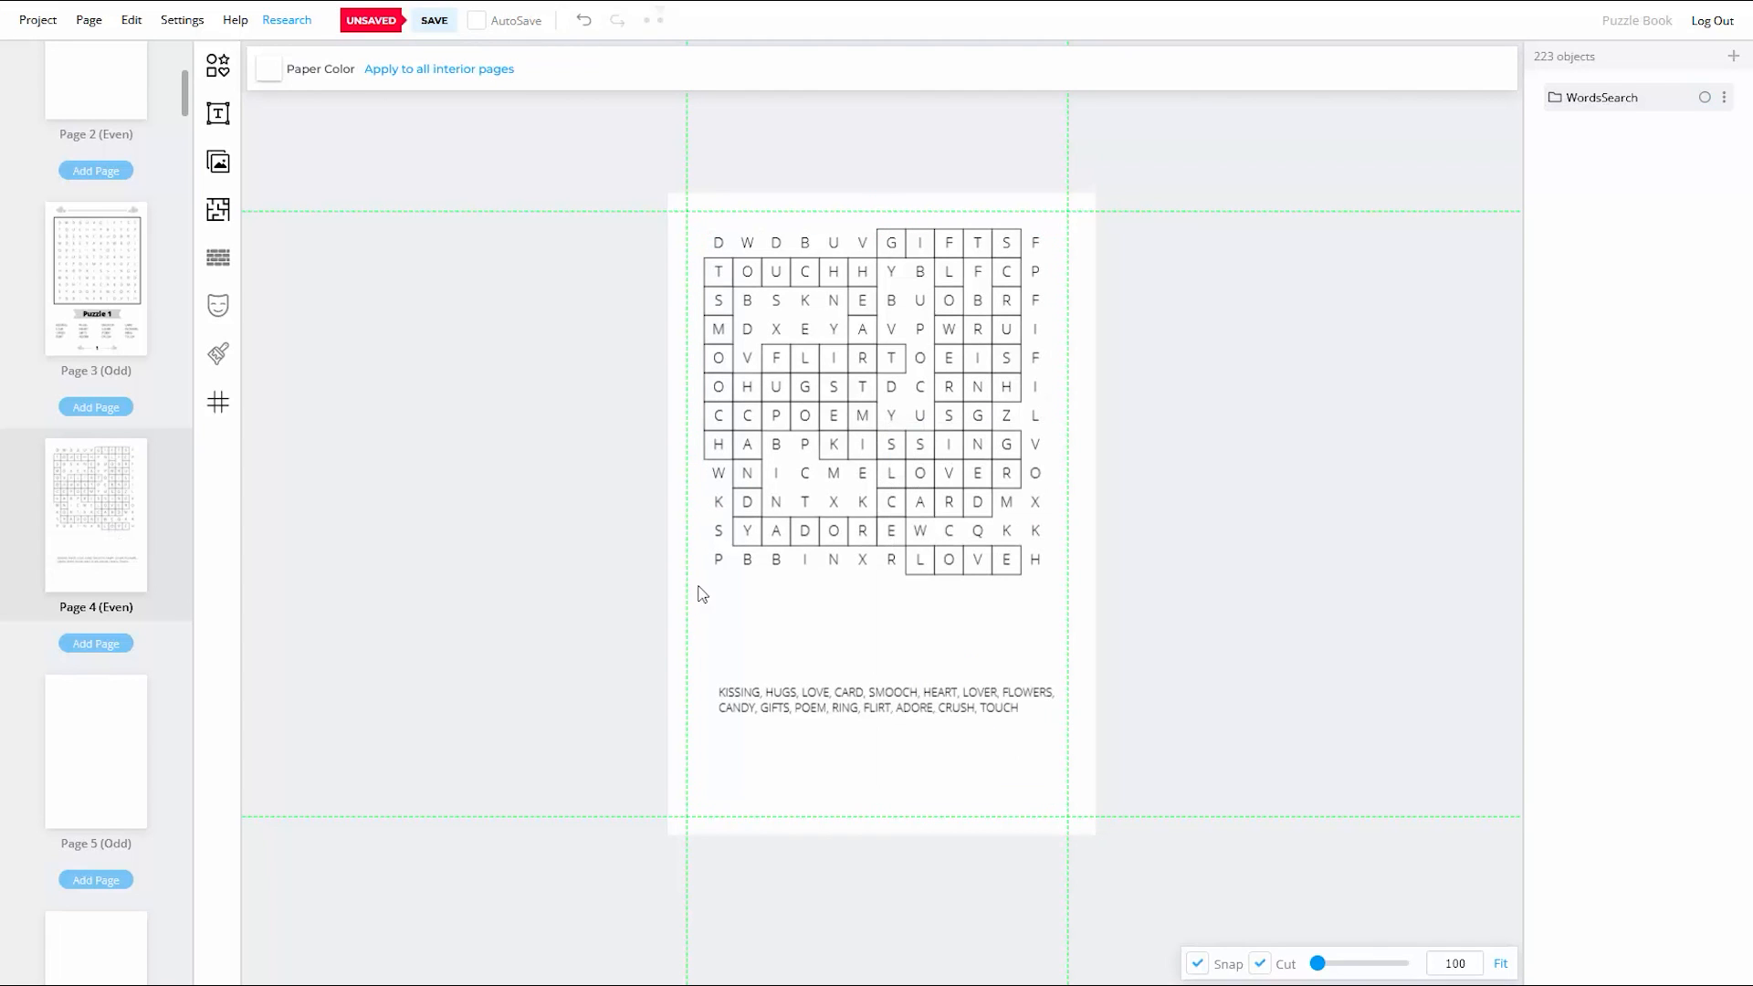
{"action": "left_click_drag", "start_coordinate": [616, 648], "coordinate": [1102, 801]}
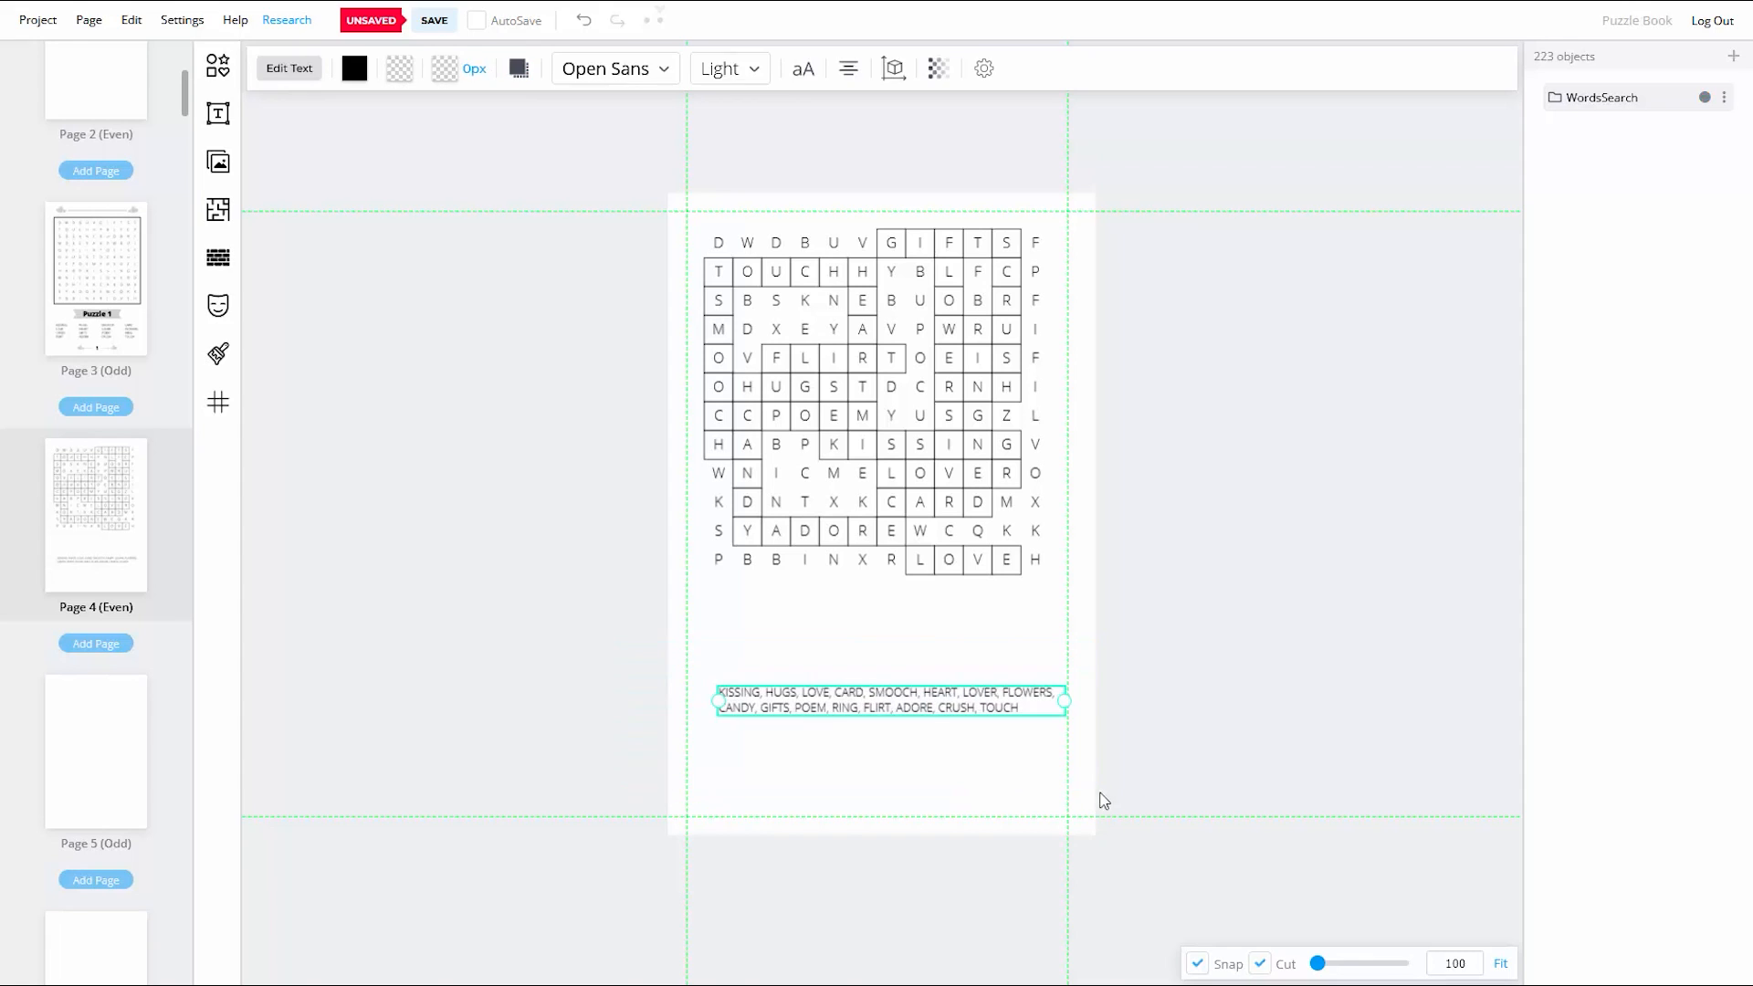
{"action": "key", "text": "Delete"}
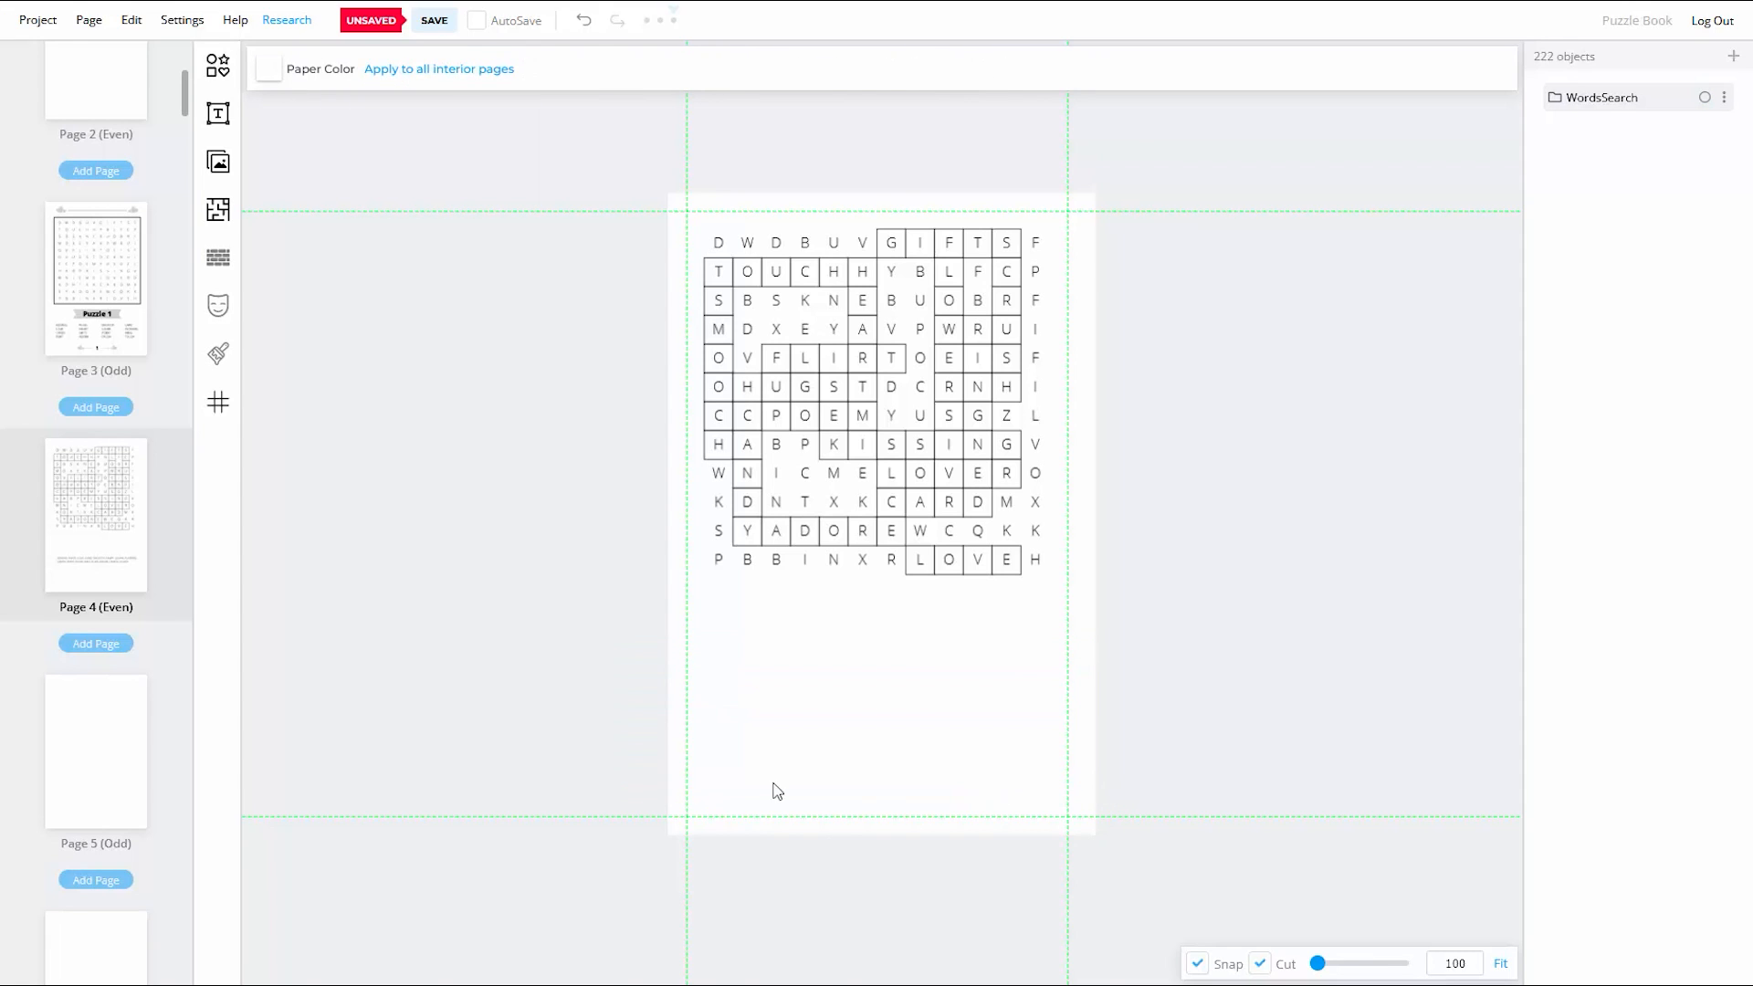
Step: Add a square with a transparent fill and a 10px black border to page 4
{"action": "left_click", "coordinate": [218, 66]}
{"action": "left_click", "coordinate": [323, 122]}
{"action": "left_click", "coordinate": [218, 66]}
{"action": "left_click", "coordinate": [268, 69]}
{"action": "left_click", "coordinate": [314, 69]}
{"action": "left_click", "coordinate": [341, 69]}
{"action": "left_click_drag", "start_coordinate": [330, 153], "coordinate": [338, 153]}
{"action": "left_click", "coordinate": [621, 197]}
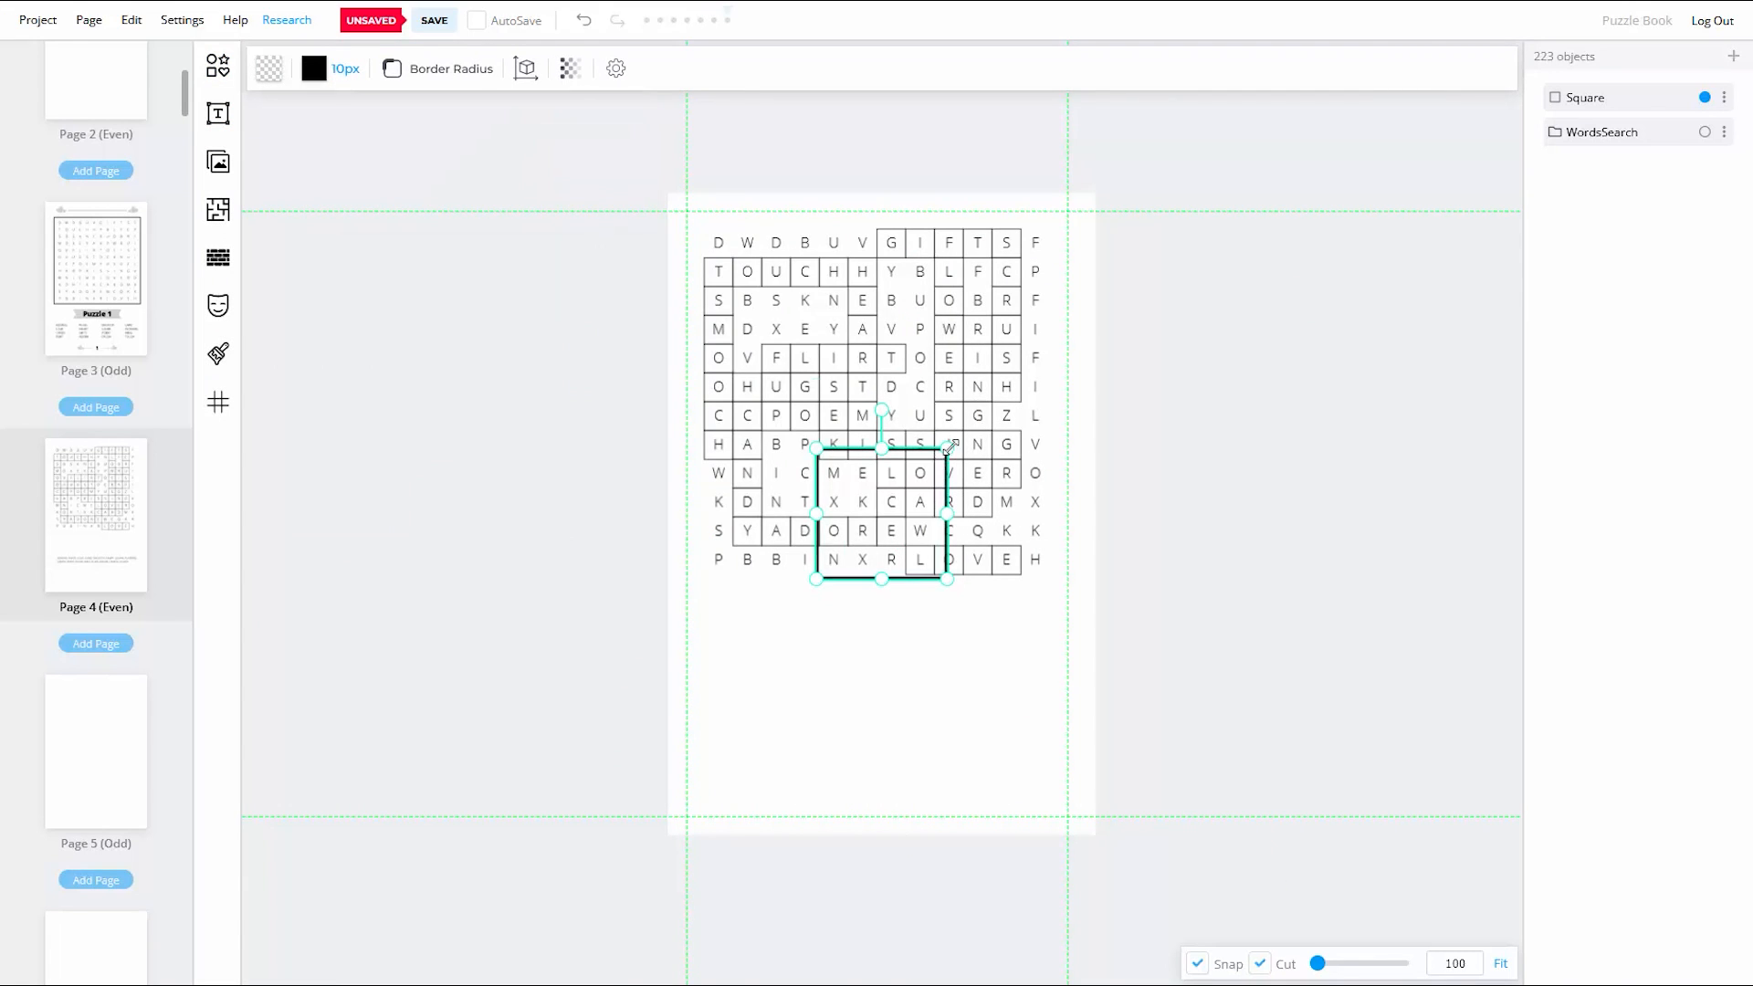
Step: Resize and position the square as a frame around the letter grid, locking the WordsSearch folder for the fine adjustment
{"action": "left_click_drag", "start_coordinate": [947, 448], "coordinate": [1067, 329]}
{"action": "left_click_drag", "start_coordinate": [817, 329], "coordinate": [649, 262]}
{"action": "left_click_drag", "start_coordinate": [703, 396], "coordinate": [692, 396]}
{"action": "left_click_drag", "start_coordinate": [879, 579], "coordinate": [879, 590]}
{"action": "left_click_drag", "start_coordinate": [1065, 402], "coordinate": [1058, 406]}
{"action": "left_click", "coordinate": [1704, 132]}
{"action": "left_click_drag", "start_coordinate": [901, 391], "coordinate": [904, 399]}
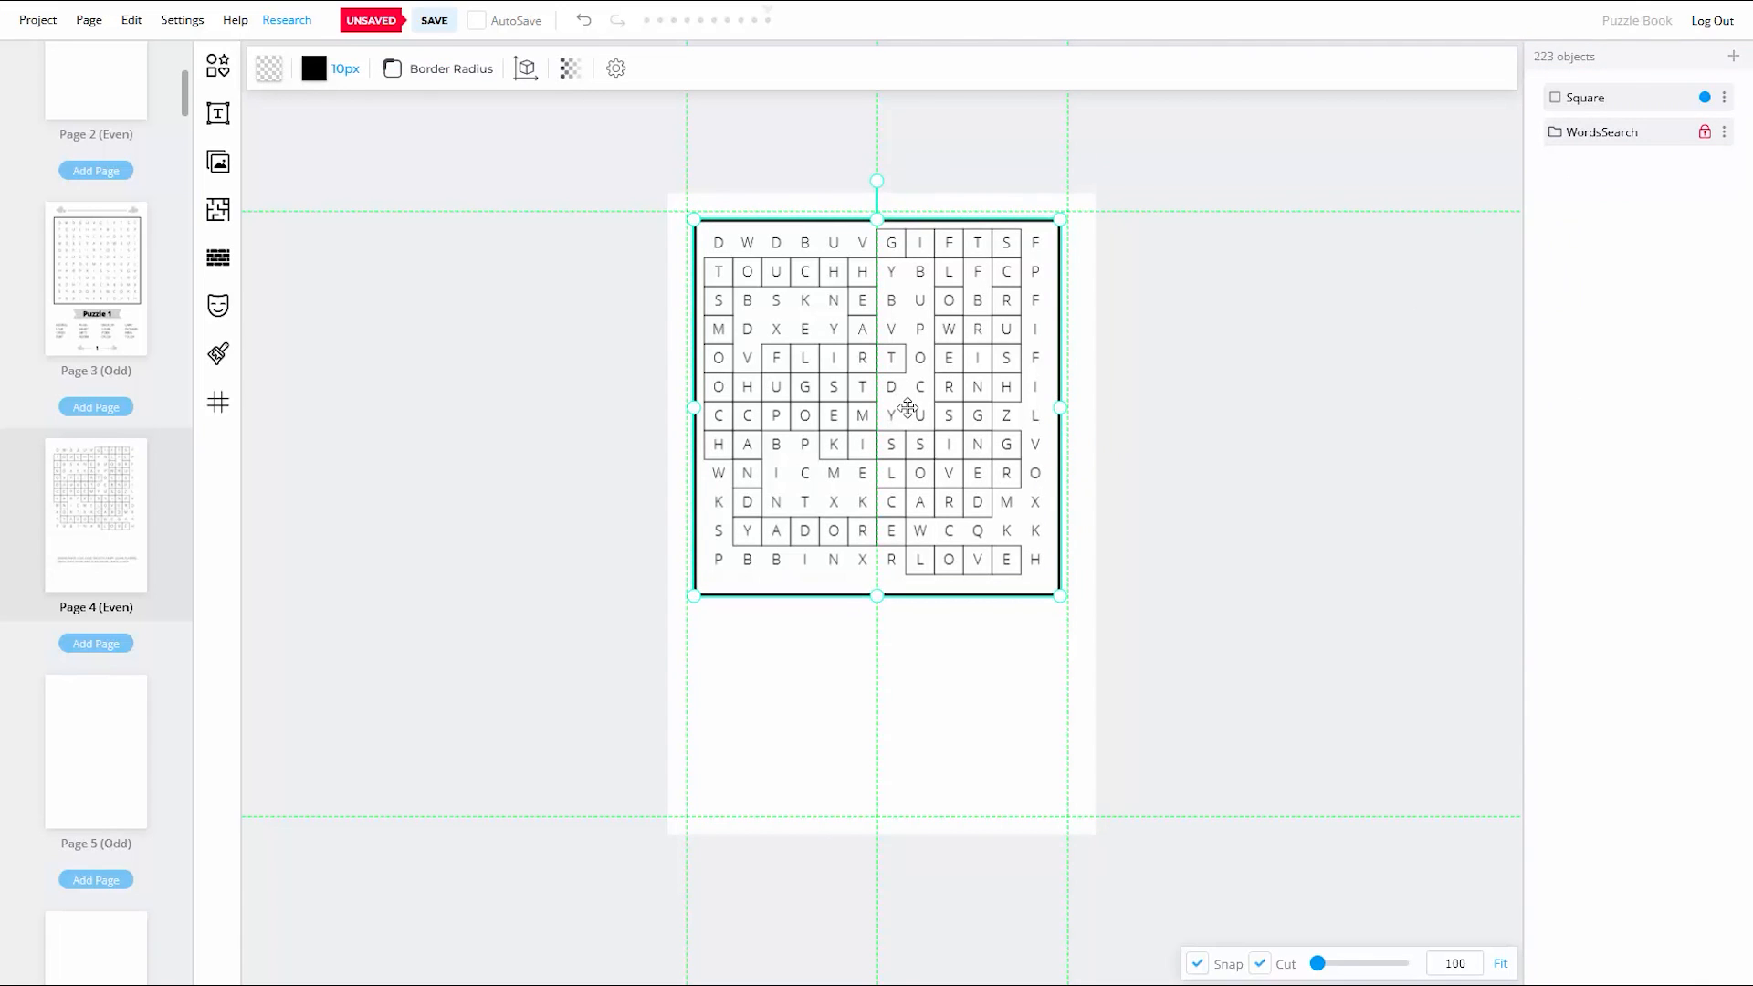
{"action": "left_click_drag", "start_coordinate": [875, 596], "coordinate": [875, 588]}
{"action": "key", "text": "Up"}
{"action": "key", "text": "Up"}
Step: Unlock the WordsSearch folder and group the square frame with all the letters of the solution grid
{"action": "left_click", "coordinate": [1350, 425]}
{"action": "left_click", "coordinate": [1724, 133]}
{"action": "left_click", "coordinate": [1605, 324]}
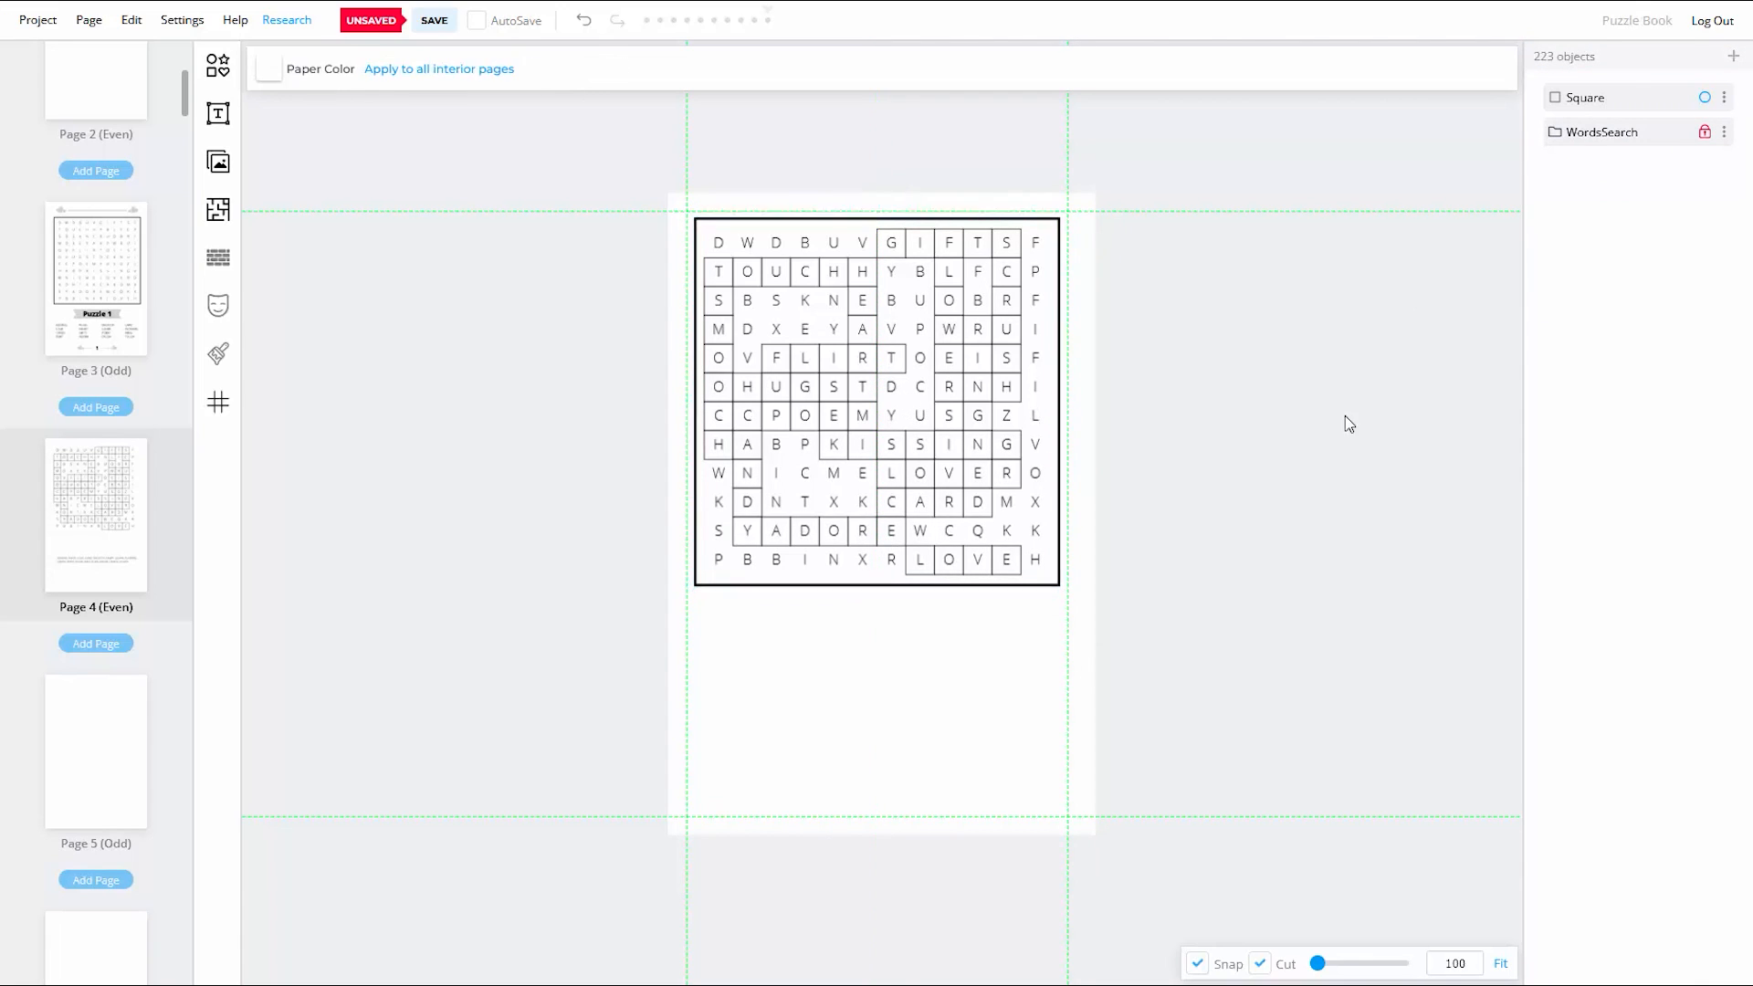
{"action": "left_click_drag", "start_coordinate": [1279, 193], "coordinate": [587, 675]}
{"action": "key", "text": "ctrl+g"}
Step: Add a text object reading "Puzzle 1" in Open Sans Extra bold to page 4
{"action": "left_click", "coordinate": [218, 113]}
{"action": "left_click", "coordinate": [347, 72]}
{"action": "double_click", "coordinate": [1192, 531]}
{"action": "key", "text": "BackSpace"}
{"action": "key", "text": "BackSpace"}
{"action": "key", "text": "BackSpace"}
{"action": "key", "text": "BackSpace"}
{"action": "key", "text": "BackSpace"}
{"action": "key", "text": "BackSpace"}
{"action": "key", "text": "BackSpace"}
{"action": "type", "text": "Puzzle 1"}
{"action": "left_click", "coordinate": [966, 642]}
Step: Shrink the "Puzzle 1" text and center it directly below the framed grid
{"action": "left_click", "coordinate": [942, 521]}
{"action": "left_click_drag", "start_coordinate": [1014, 550], "coordinate": [824, 498]}
{"action": "left_click_drag", "start_coordinate": [794, 489], "coordinate": [886, 614]}
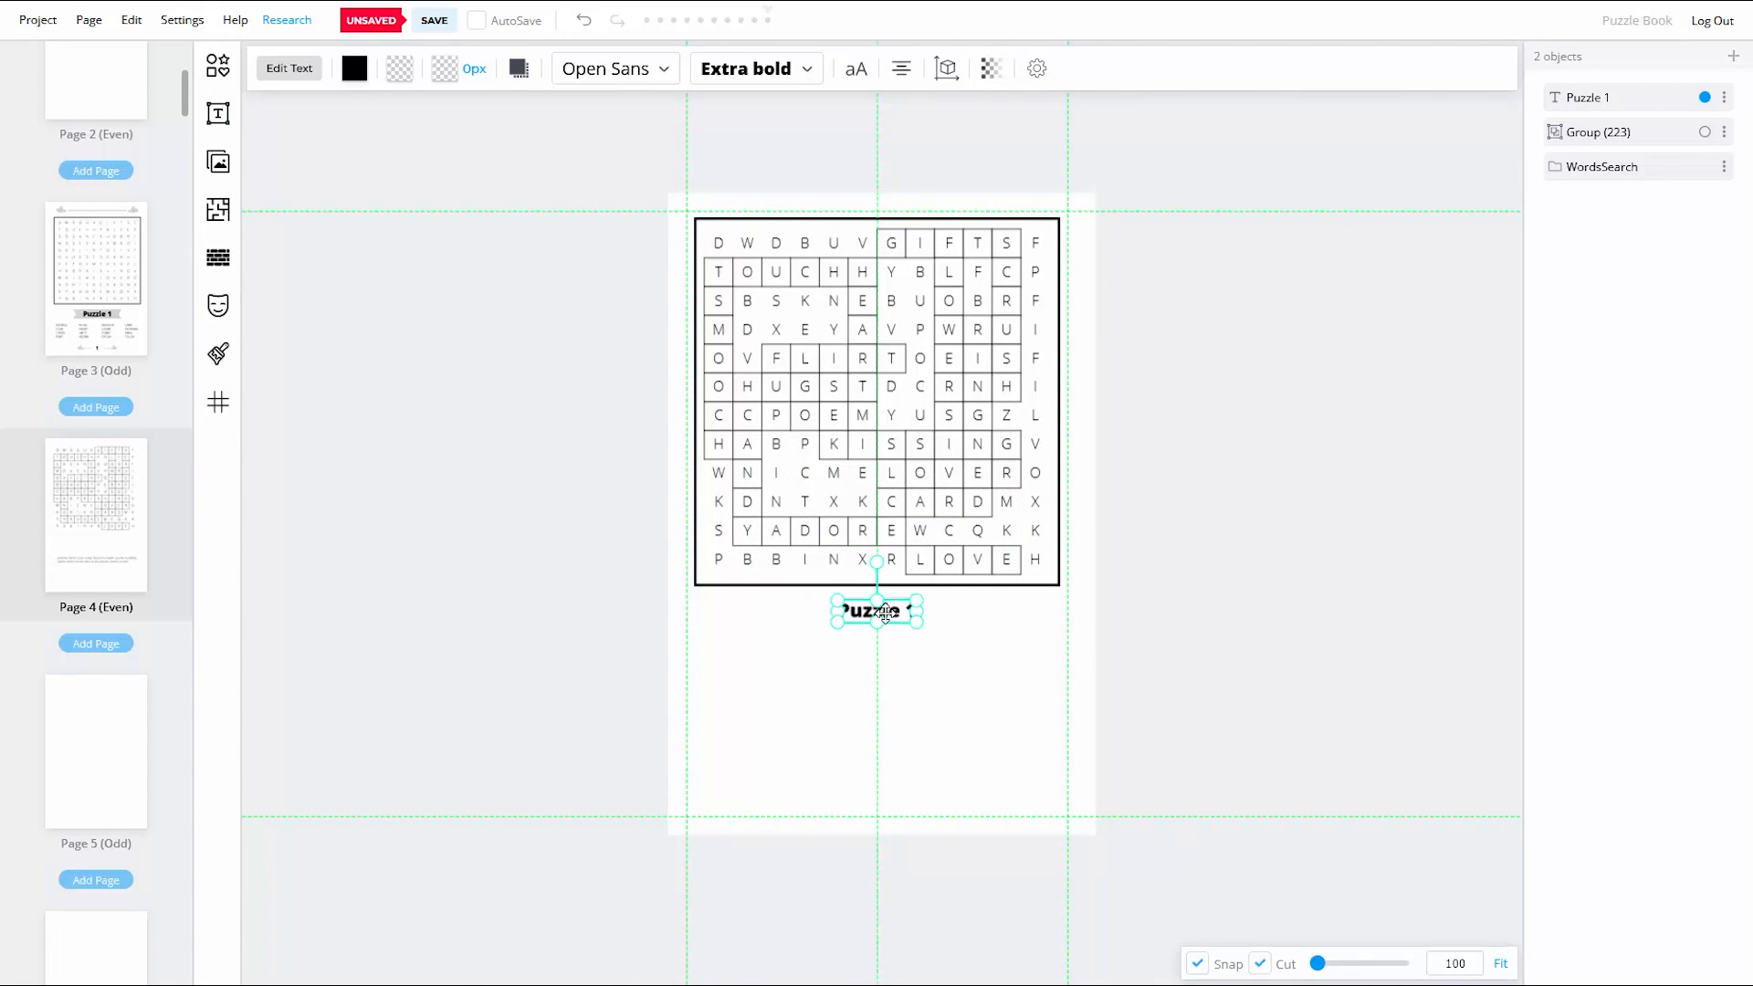
Step: Group the framed grid with its title text and rename the group "Puzzle 1"
{"action": "left_click_drag", "start_coordinate": [1187, 183], "coordinate": [630, 694]}
{"action": "right_click", "coordinate": [953, 463]}
{"action": "left_click", "coordinate": [1021, 479]}
{"action": "left_click", "coordinate": [1724, 97]}
{"action": "left_click", "coordinate": [1606, 152]}
{"action": "type", "text": "Puzzle 1"}
{"action": "left_click", "coordinate": [962, 547]}
Step: Delete the leftover empty WordsSearch folder and save the project
{"action": "left_click", "coordinate": [1723, 136]}
{"action": "left_click", "coordinate": [1607, 516]}
{"action": "left_click", "coordinate": [1324, 475]}
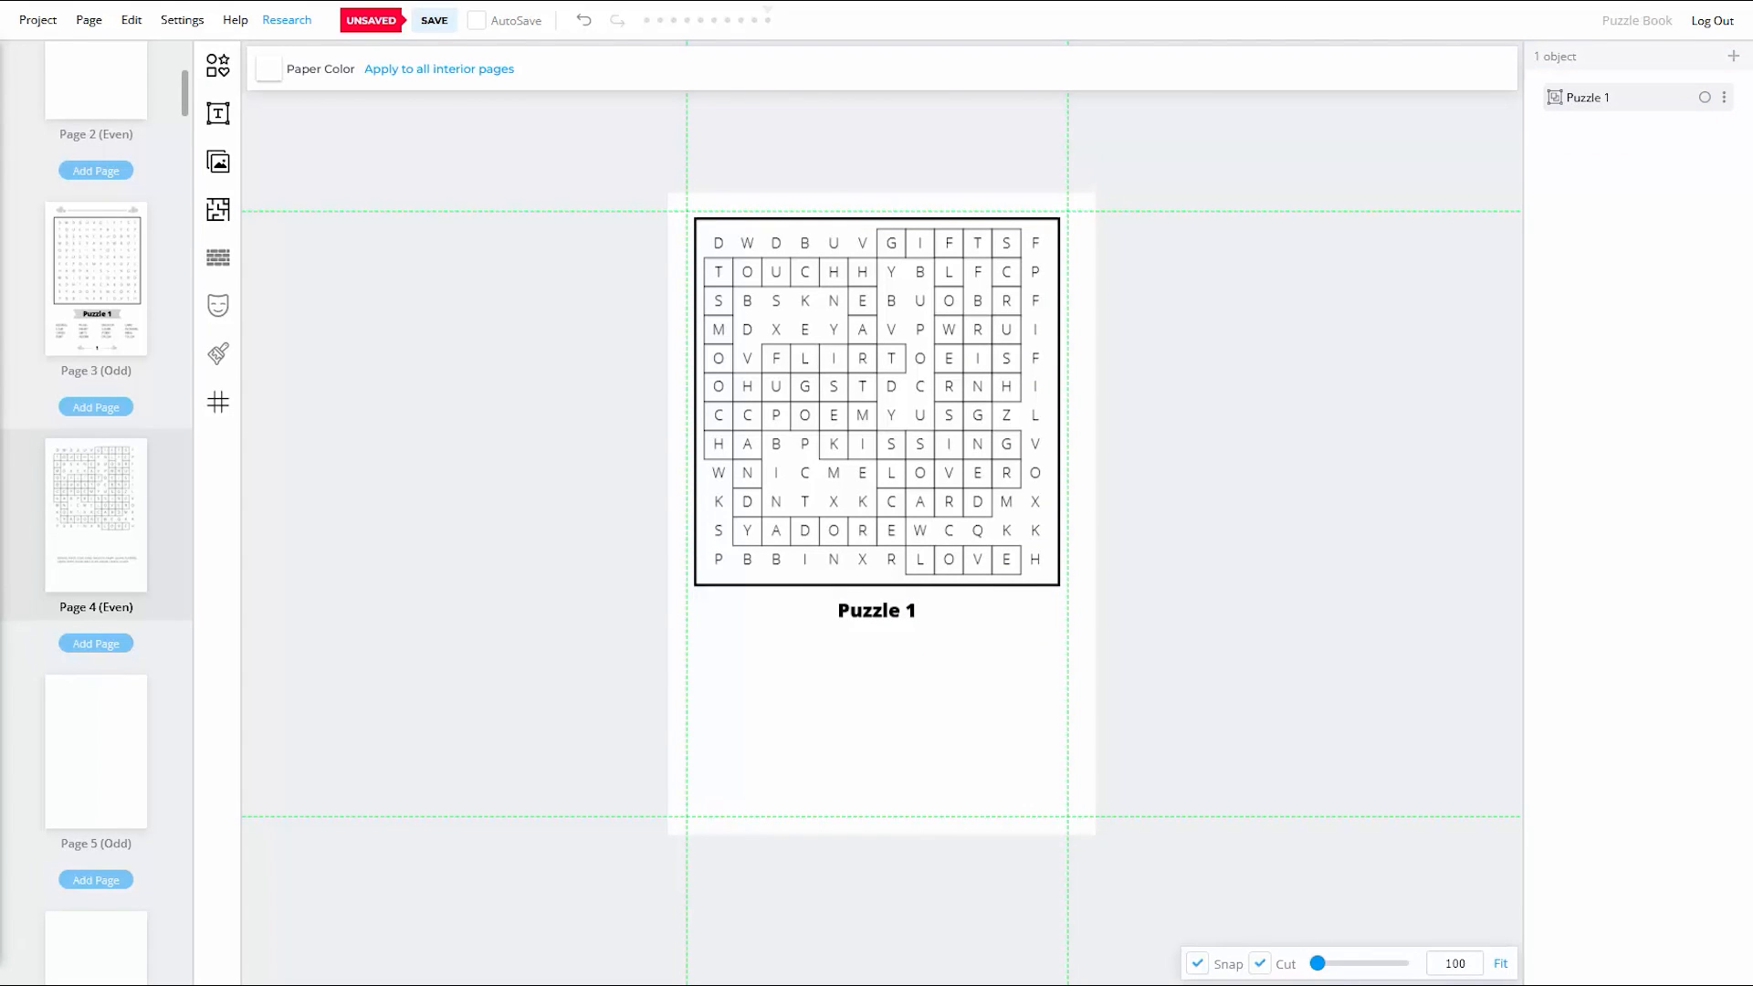
{"action": "left_click", "coordinate": [432, 22]}
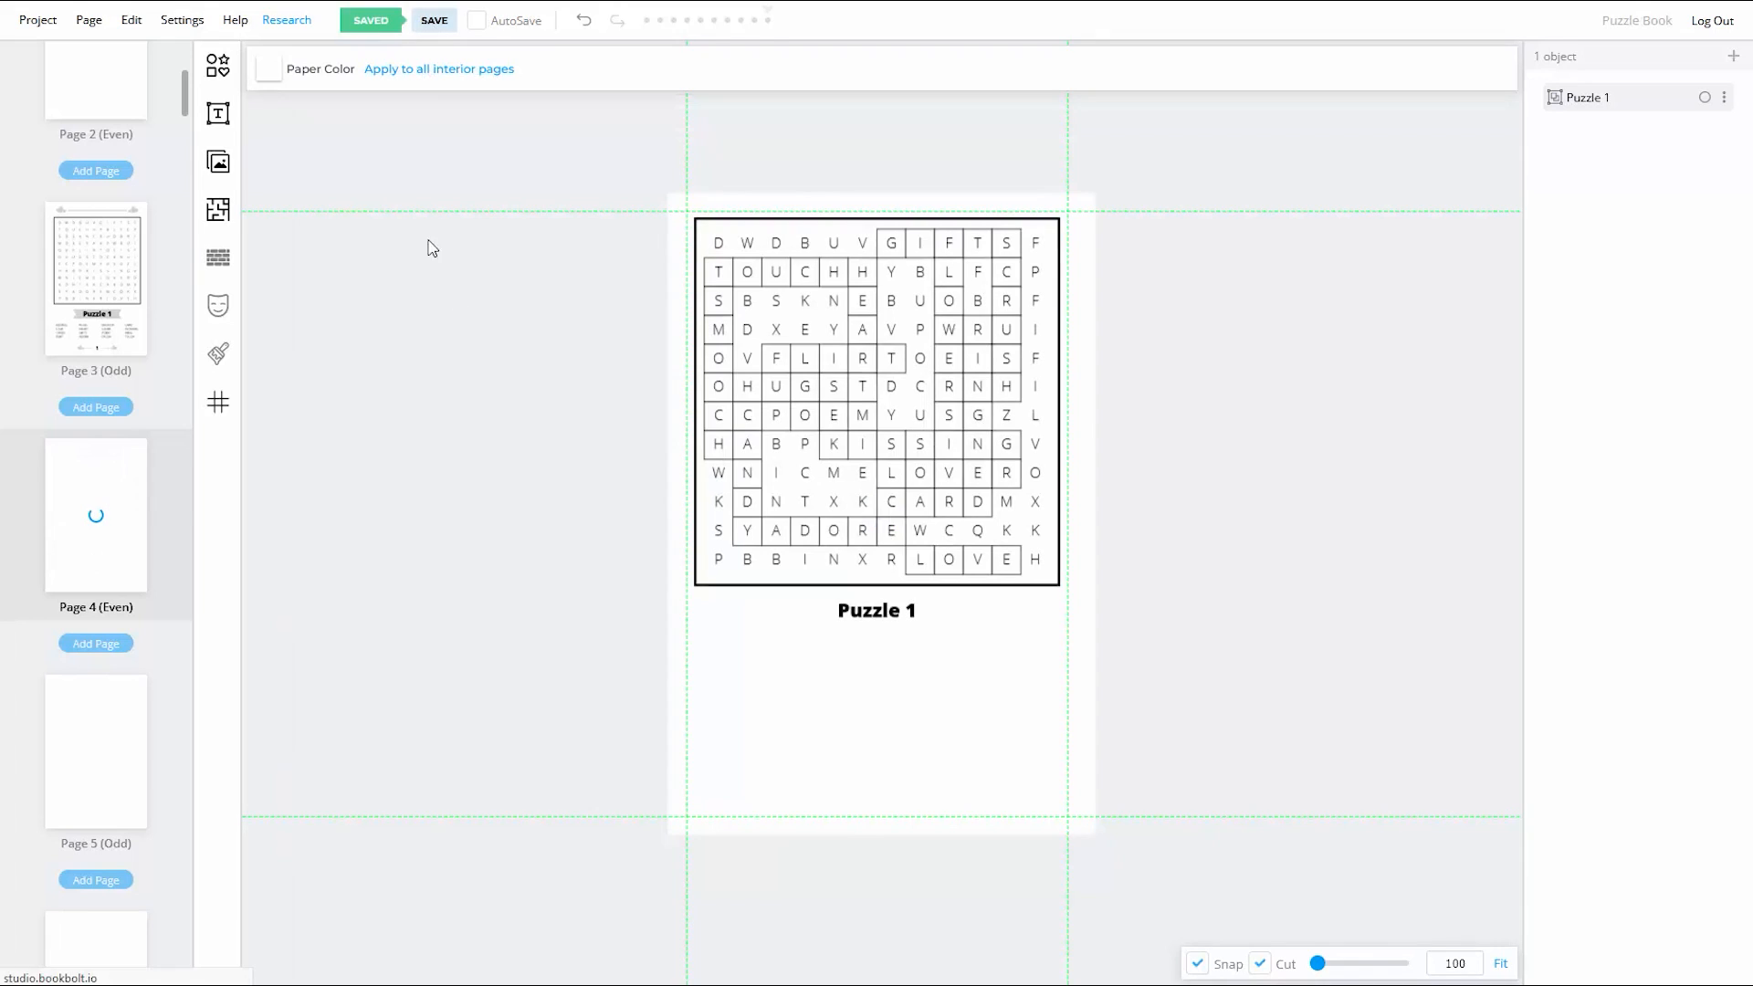
Step: Copy the Puzzle 1 group from page 4 and paste it onto page 61
{"action": "left_click", "coordinate": [877, 445]}
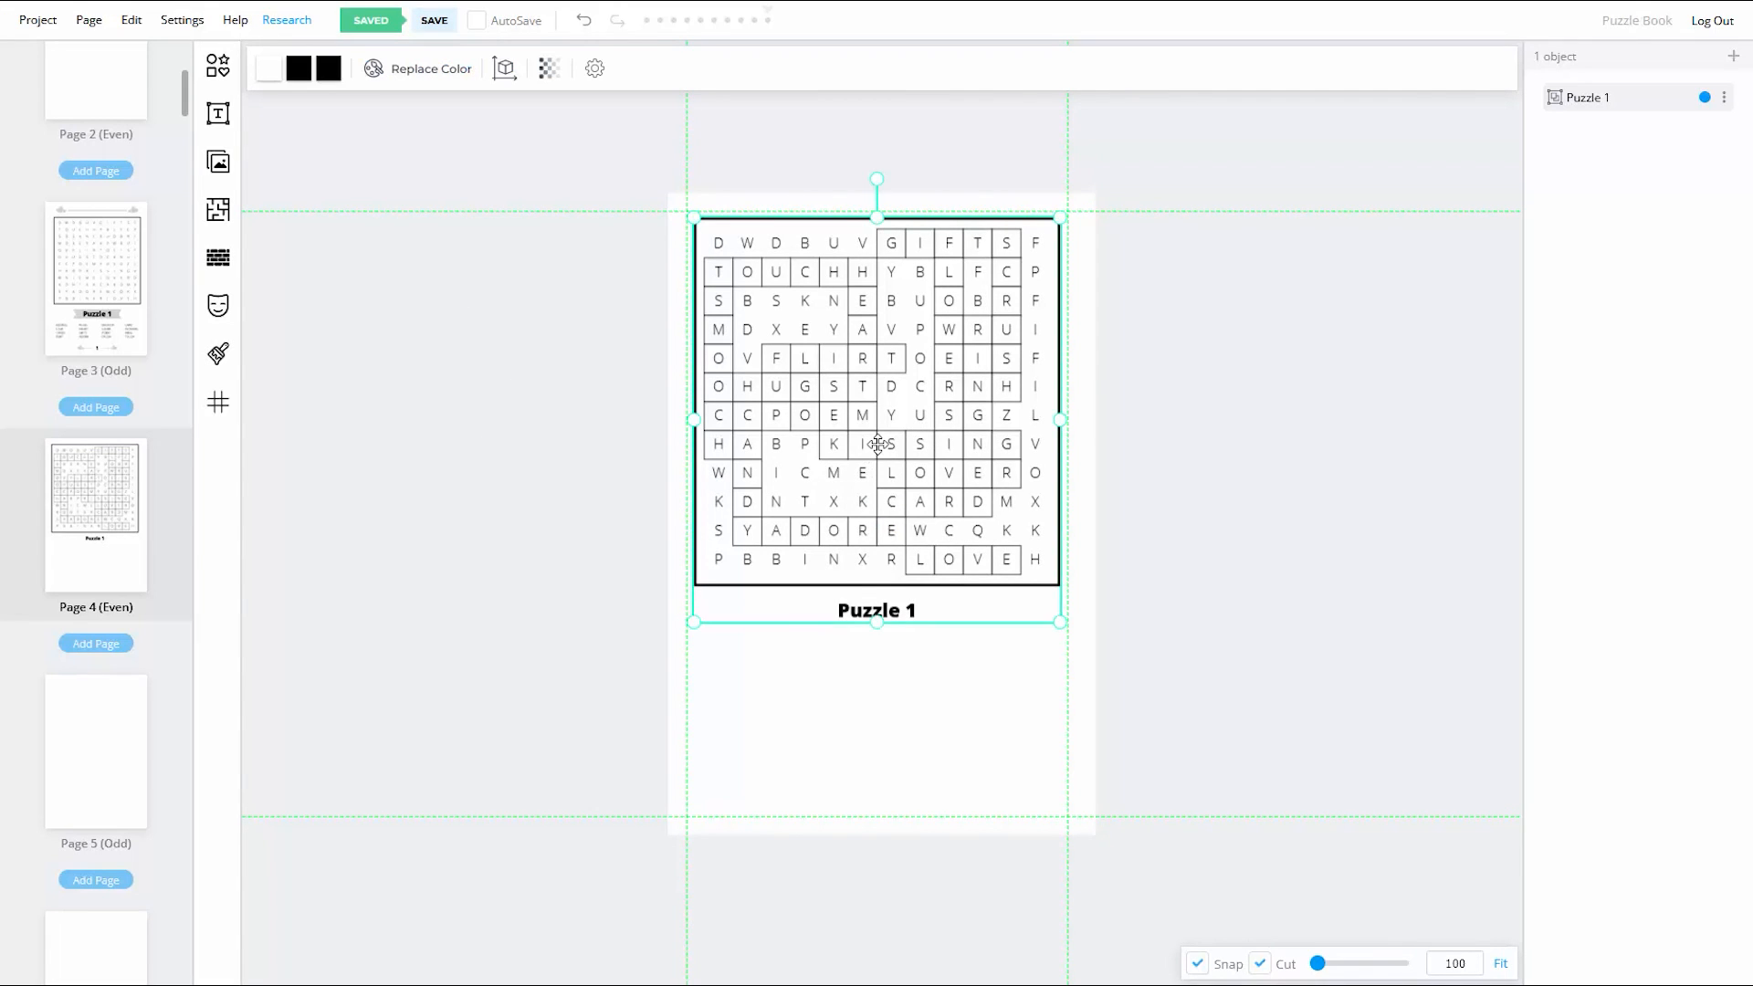
{"action": "right_click", "coordinate": [877, 444]}
{"action": "left_click", "coordinate": [922, 545]}
{"action": "left_click", "coordinate": [521, 563]}
{"action": "left_click_drag", "start_coordinate": [187, 97], "coordinate": [245, 811]}
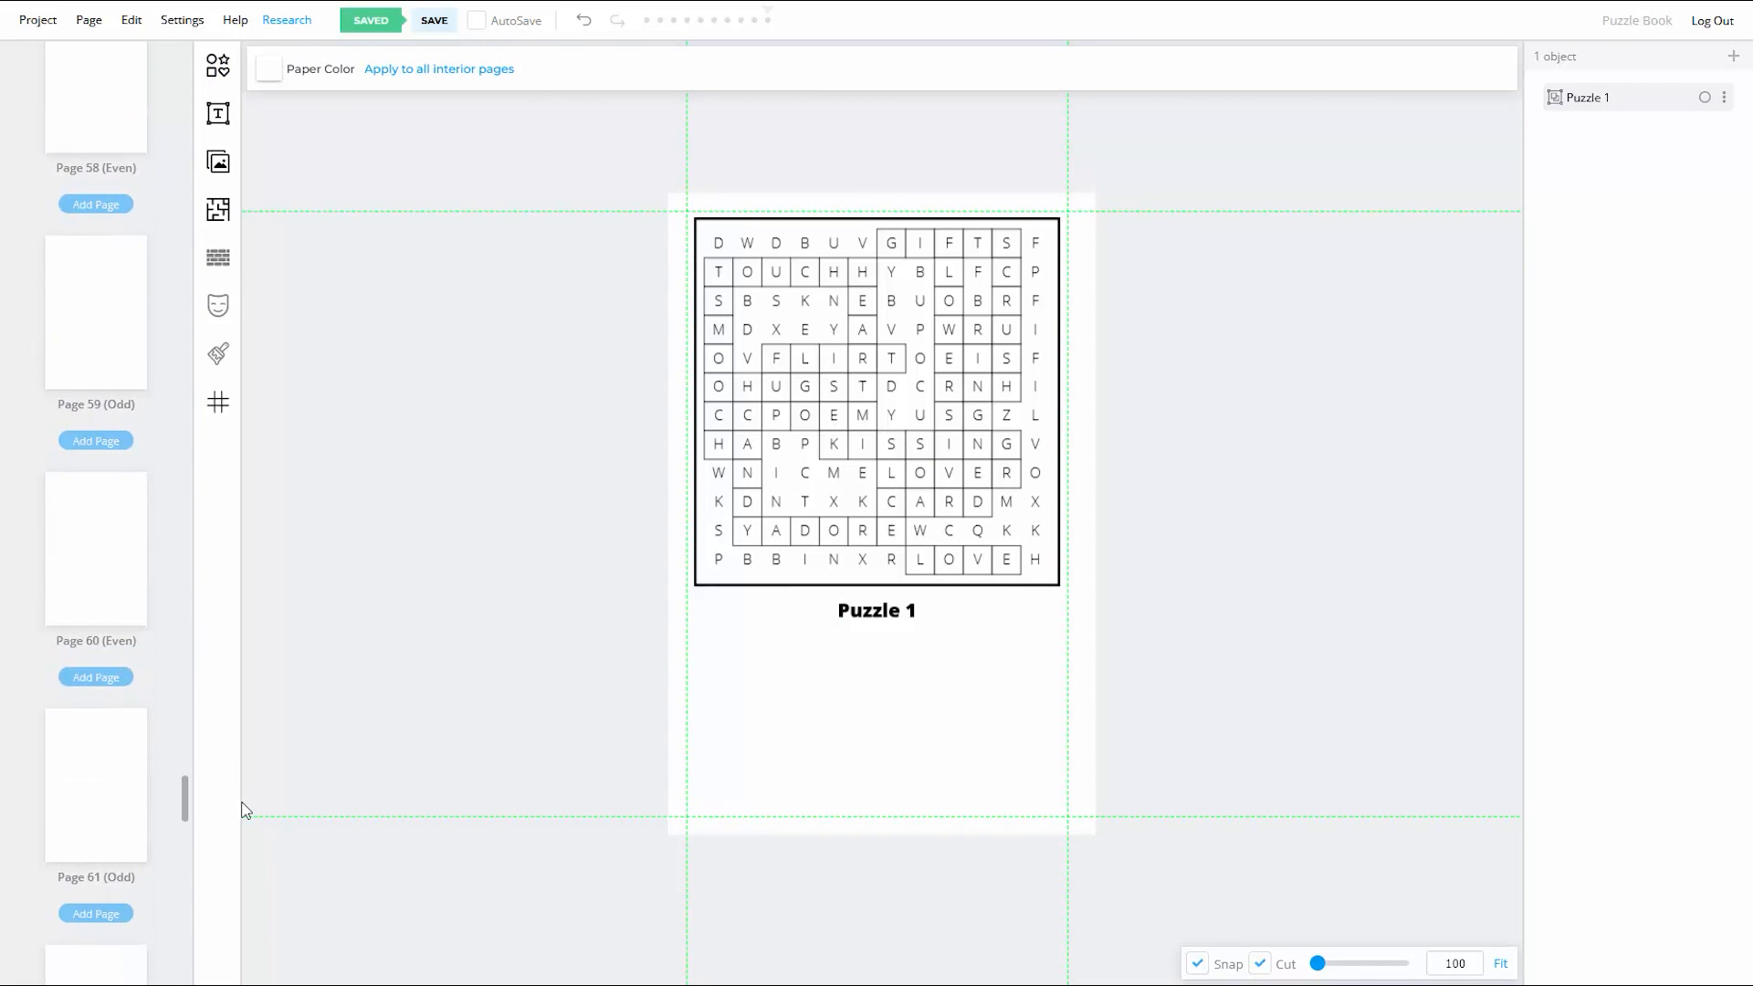
{"action": "left_click", "coordinate": [88, 805]}
{"action": "right_click", "coordinate": [908, 502]}
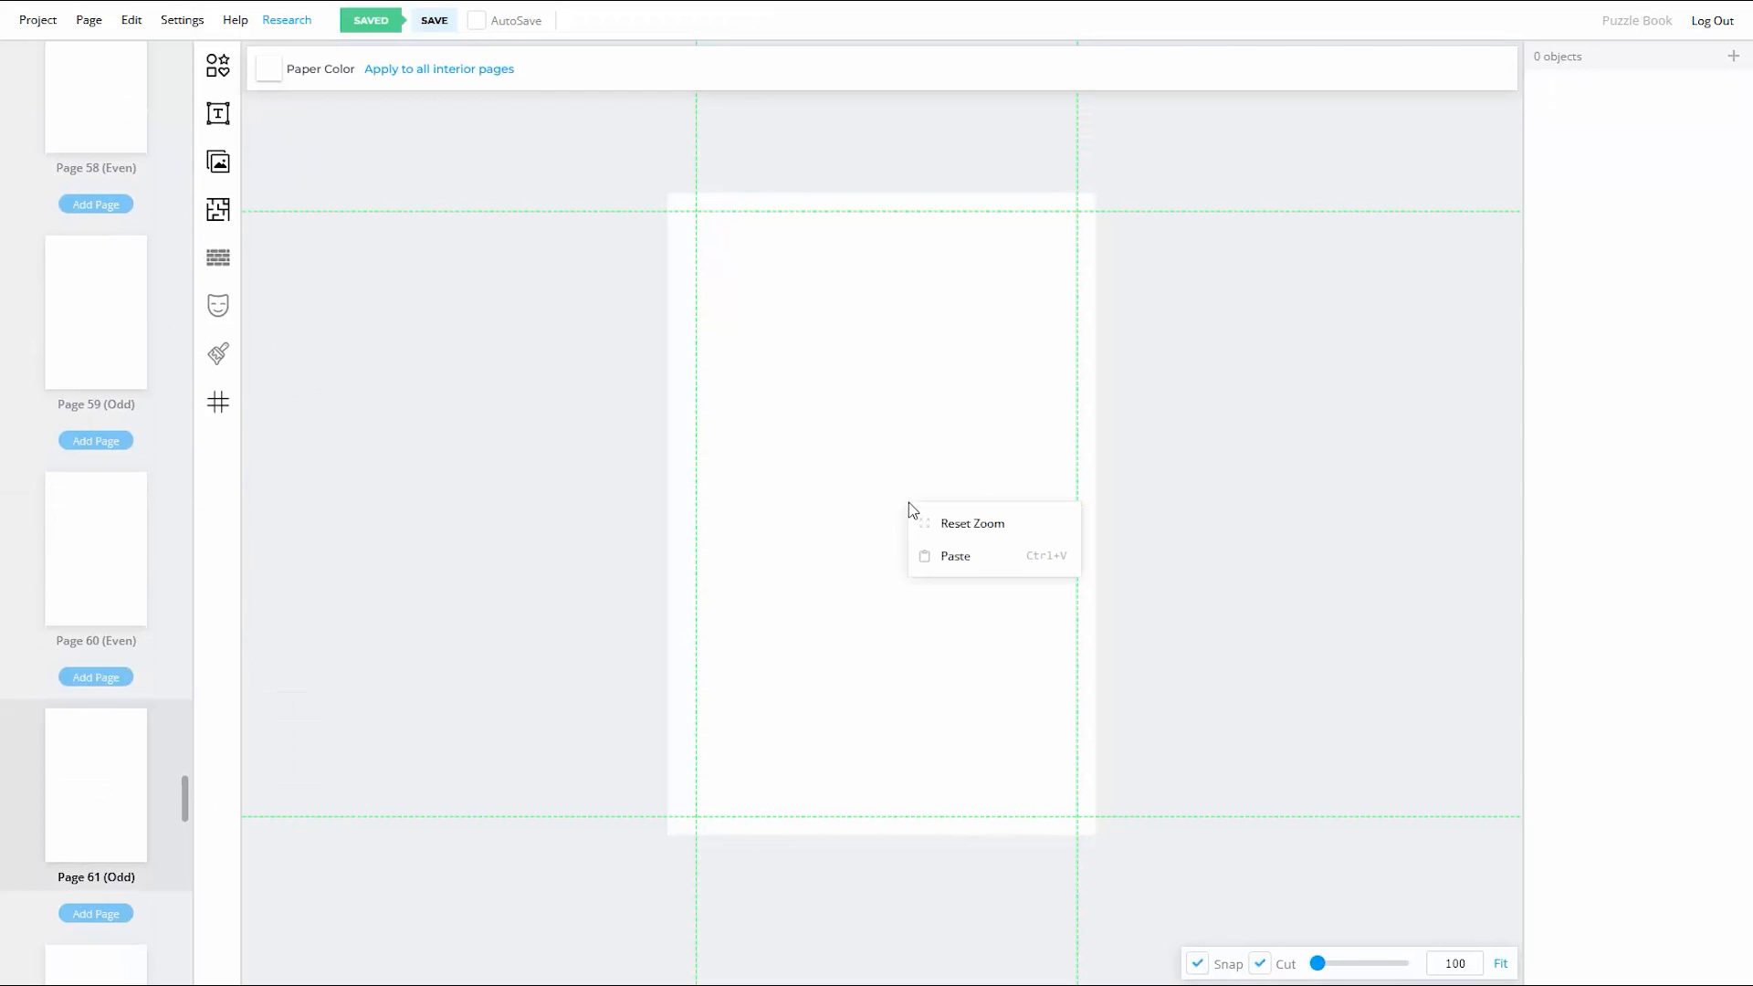
{"action": "left_click", "coordinate": [934, 553]}
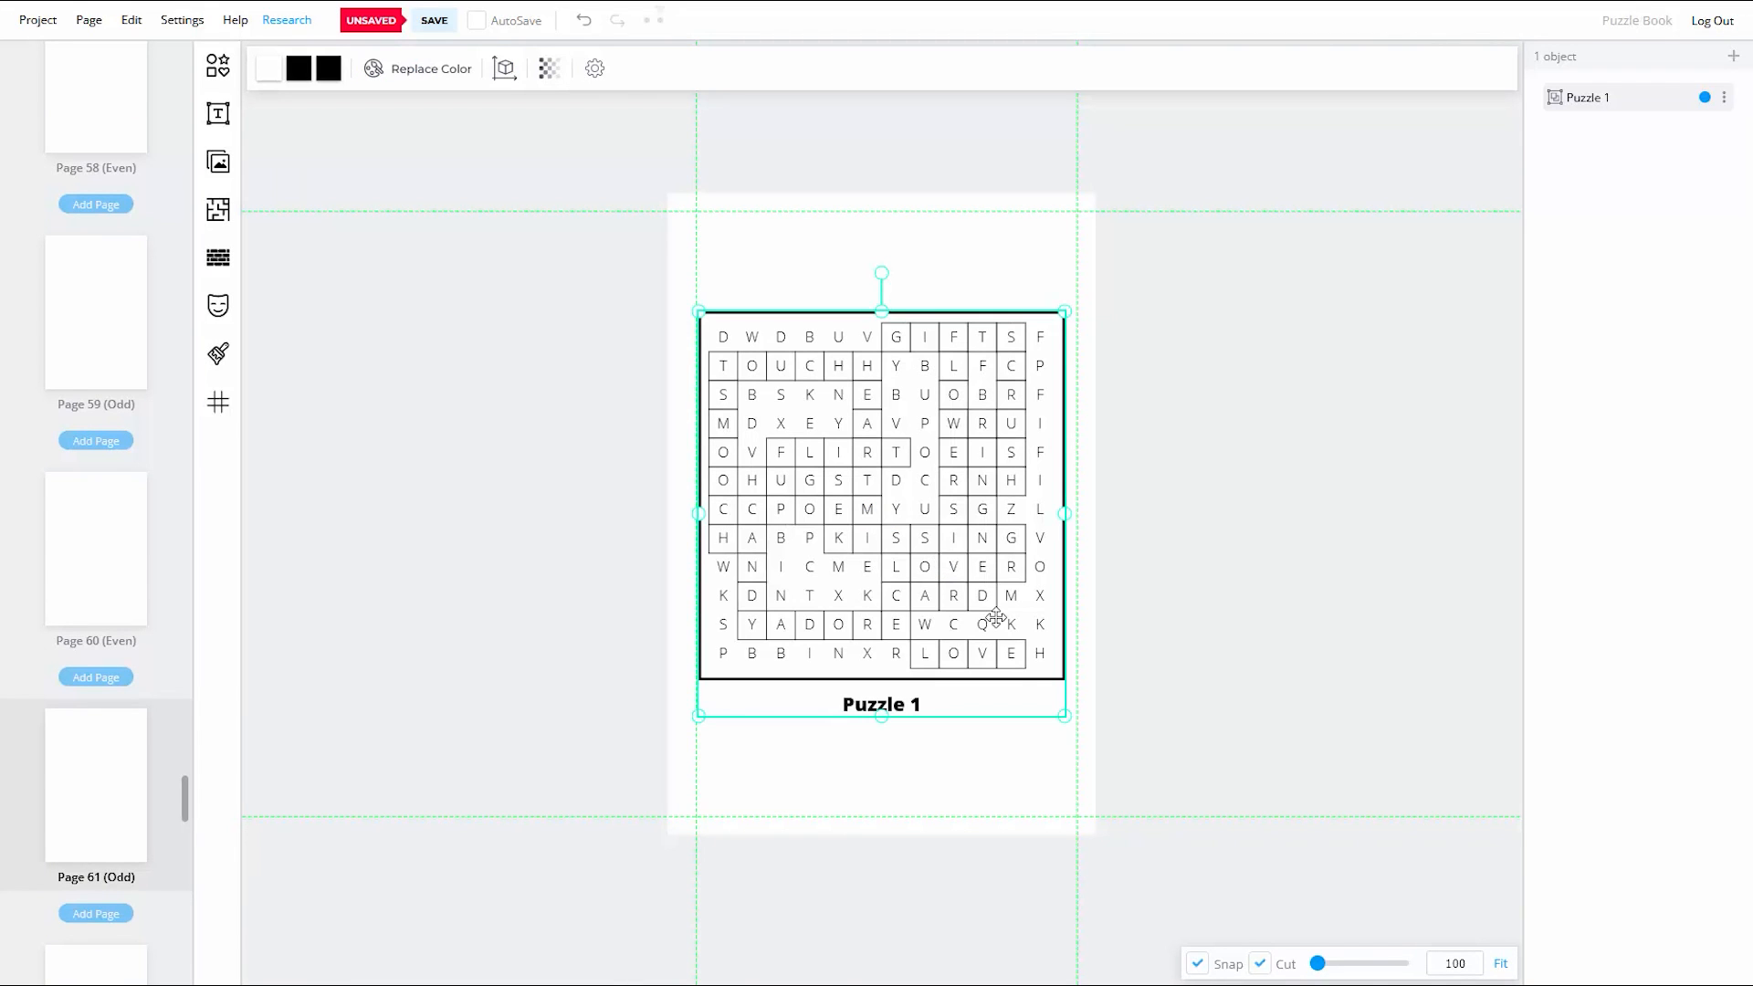
Step: Scale the pasted Puzzle 1 group to about half size in the page's upper-left corner and duplicate it into the upper-right corner
{"action": "left_click_drag", "start_coordinate": [1064, 717], "coordinate": [872, 505]}
{"action": "left_click_drag", "start_coordinate": [802, 397], "coordinate": [978, 304]}
{"action": "right_click", "coordinate": [800, 299]}
{"action": "left_click", "coordinate": [875, 480]}
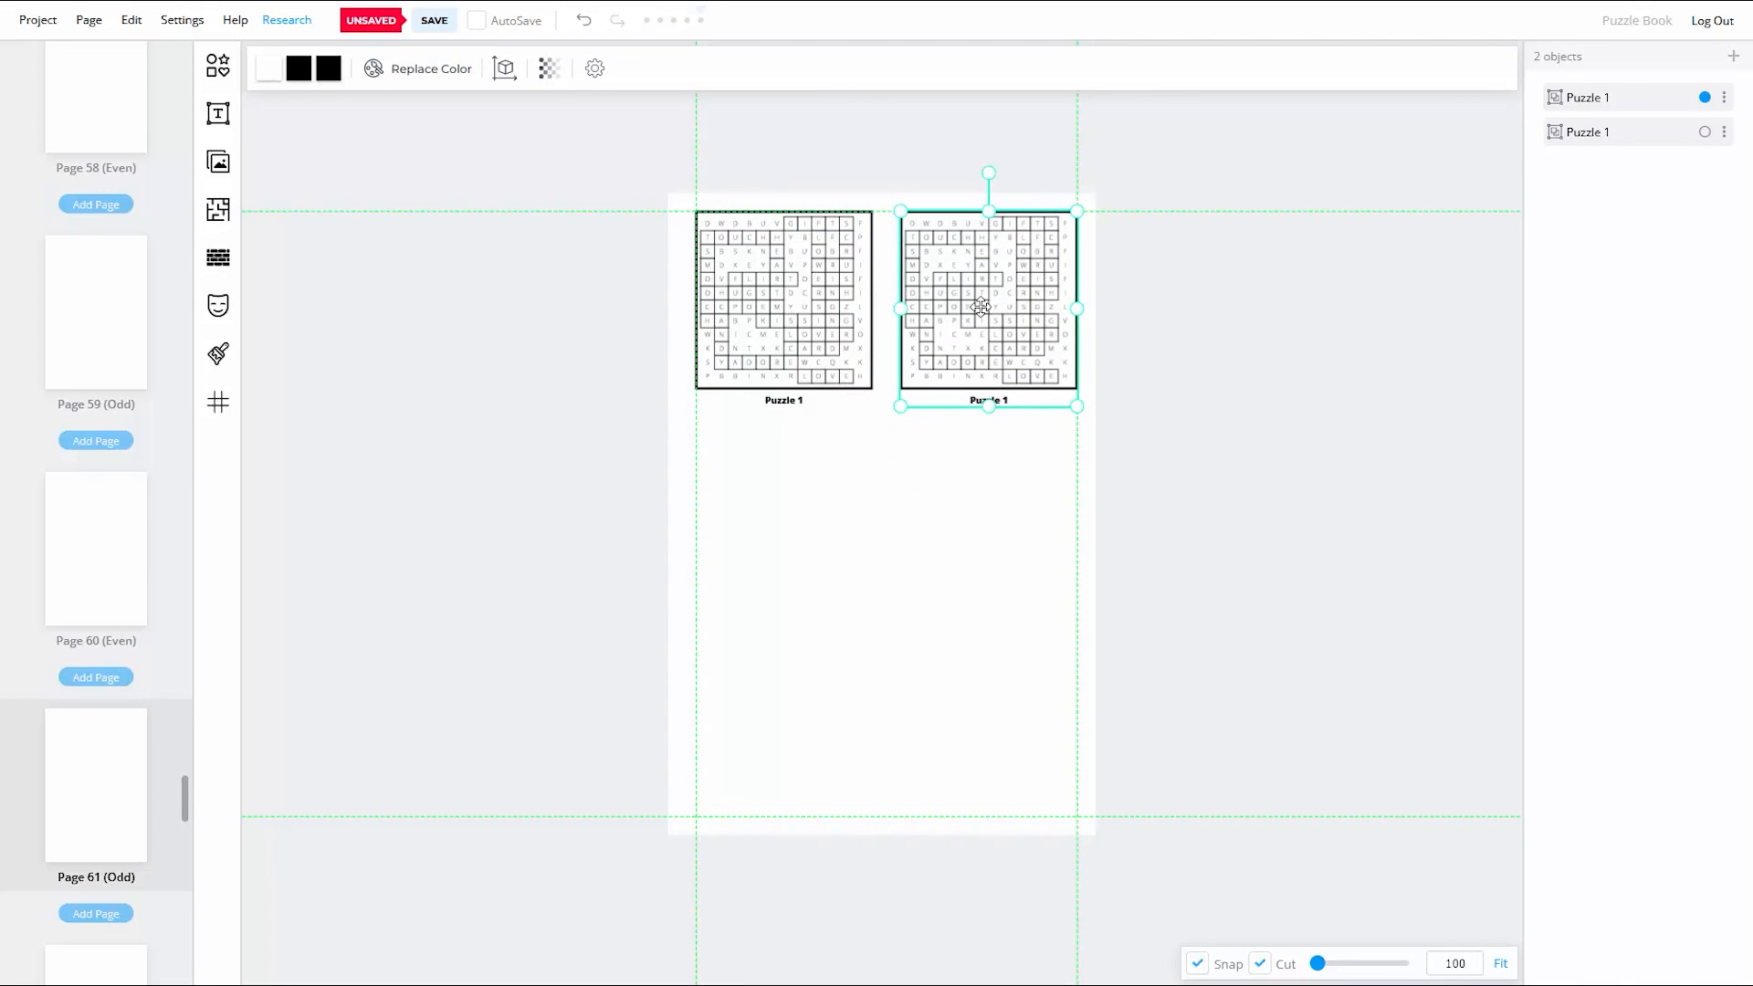
Step: Duplicate the solution groups to fill page 61 with two columns of three, and save the project
{"action": "left_click_drag", "start_coordinate": [1174, 194], "coordinate": [845, 342]}
{"action": "right_click", "coordinate": [914, 323]}
{"action": "left_click", "coordinate": [978, 494]}
{"action": "left_click_drag", "start_coordinate": [934, 307], "coordinate": [932, 502]}
{"action": "left_click_drag", "start_coordinate": [786, 302], "coordinate": [1022, 697]}
{"action": "right_click", "coordinate": [852, 539]}
{"action": "left_click", "coordinate": [900, 703]}
{"action": "right_click", "coordinate": [801, 726]}
{"action": "left_click", "coordinate": [863, 562]}
{"action": "left_click", "coordinate": [1227, 642]}
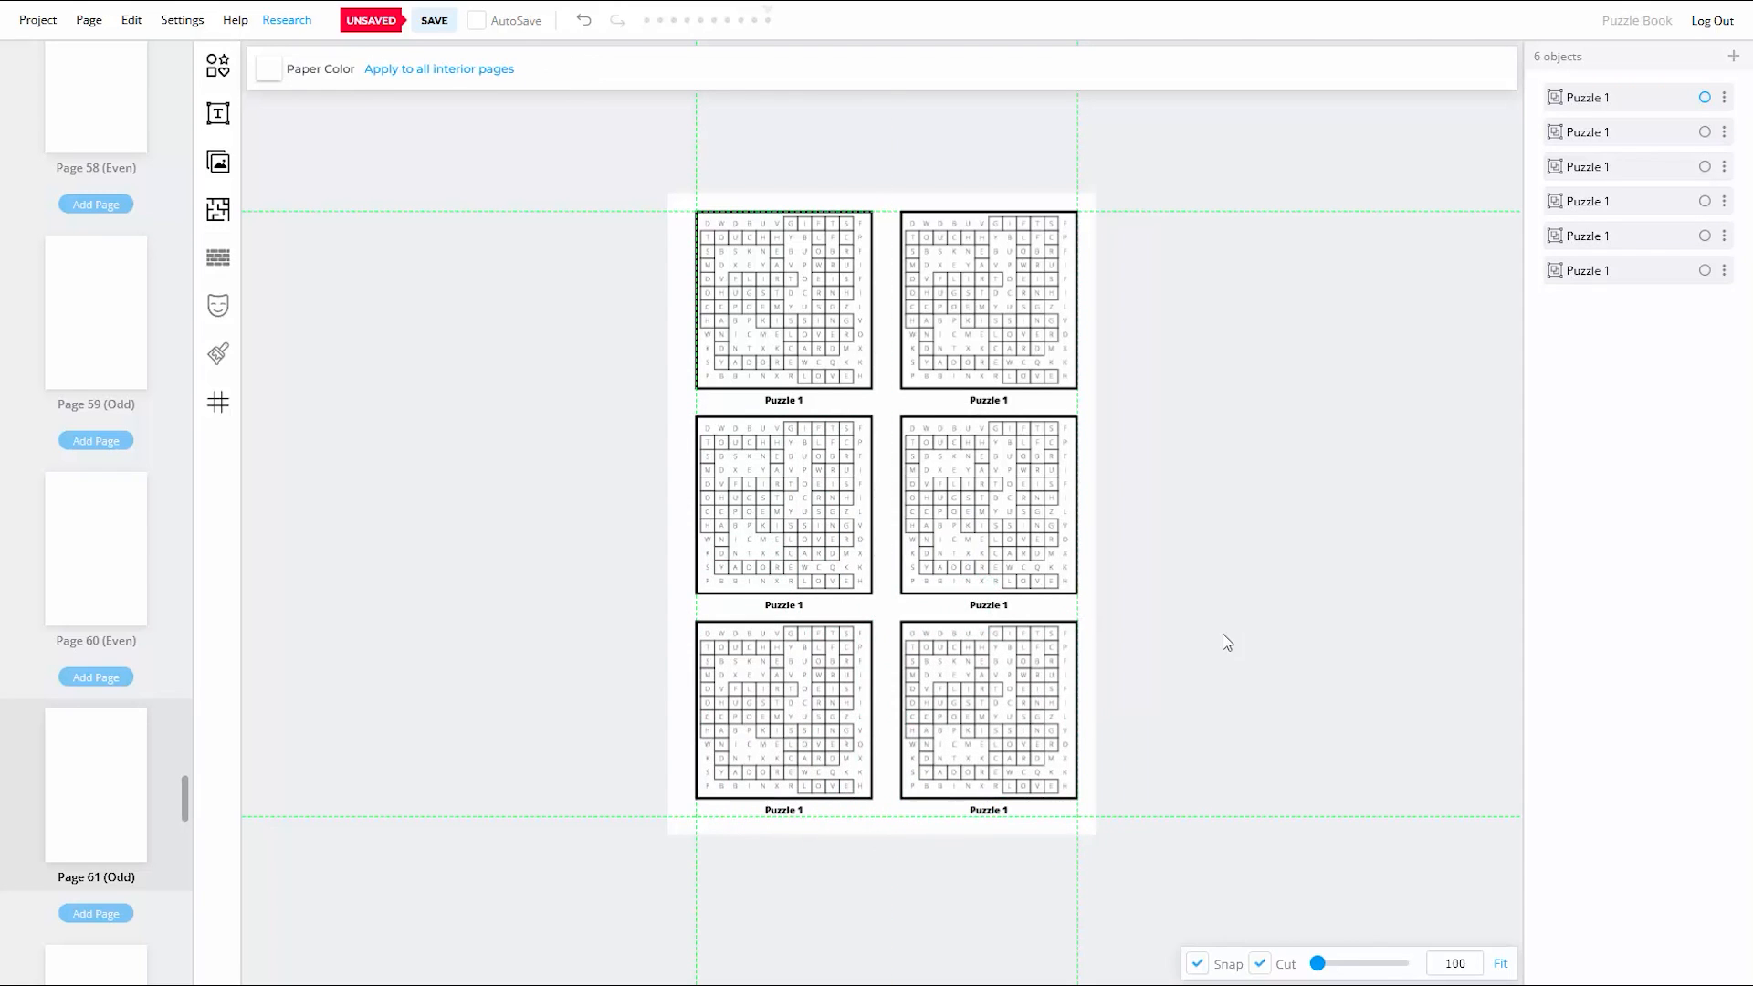
{"action": "left_click", "coordinate": [435, 20]}
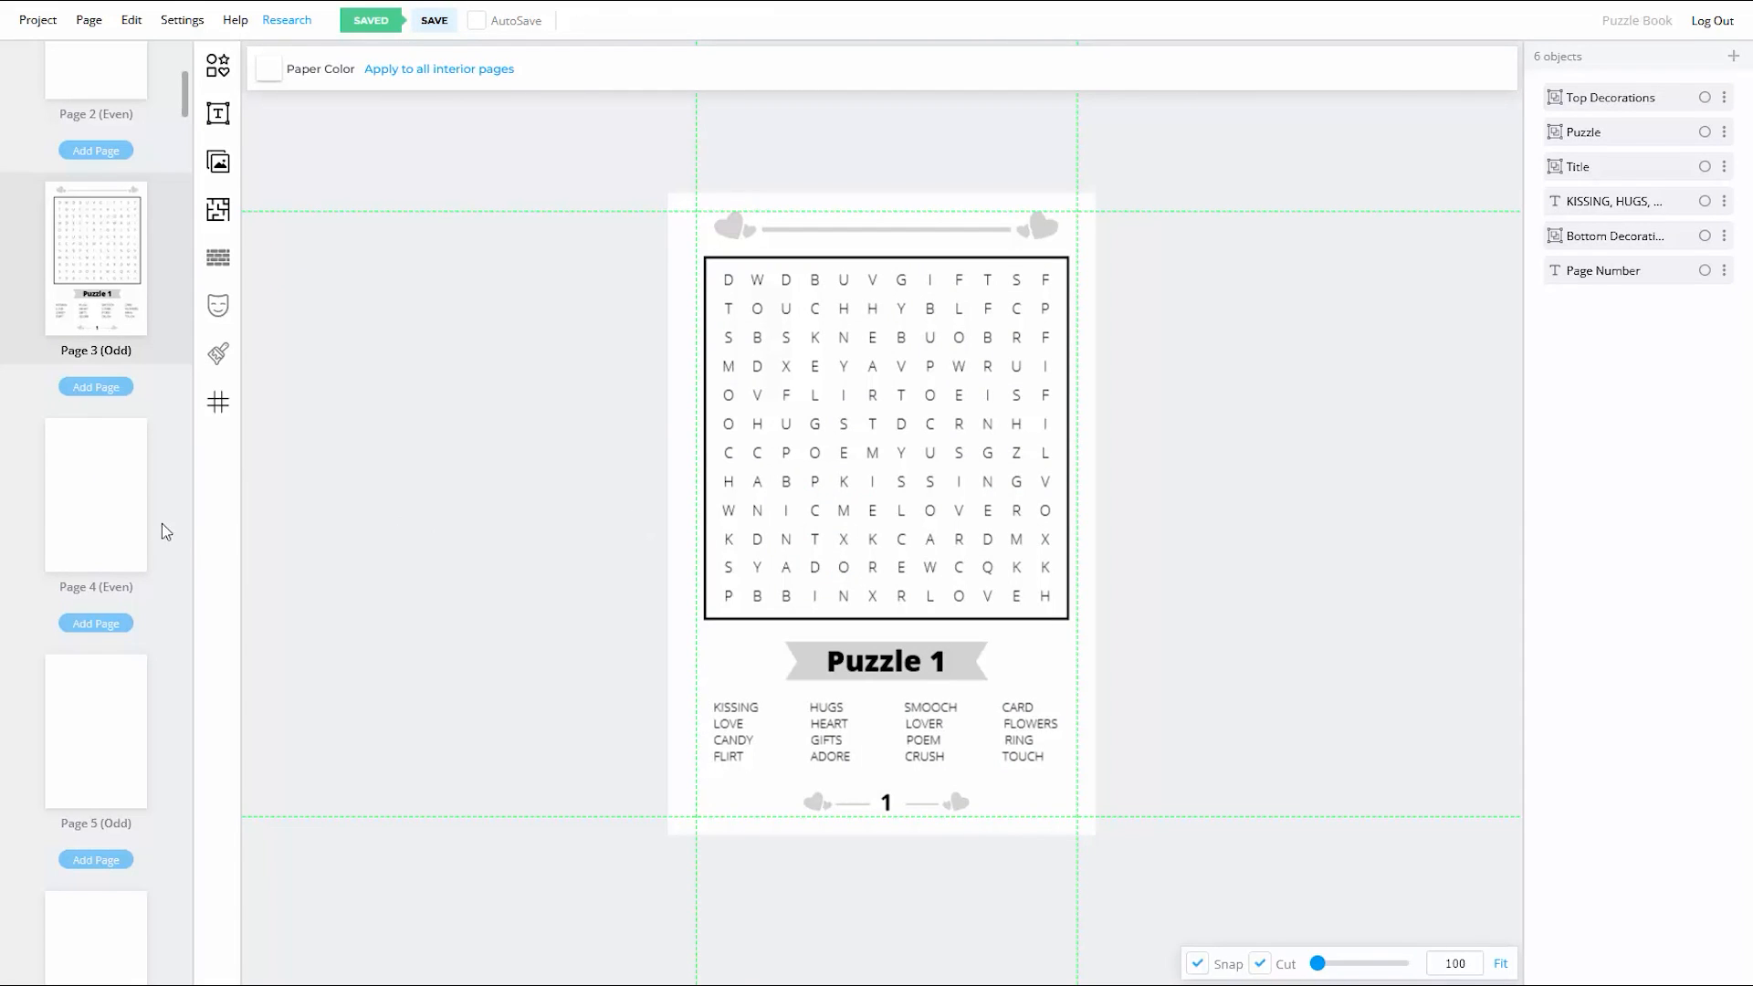
{"action": "left_click", "coordinate": [96, 518]}
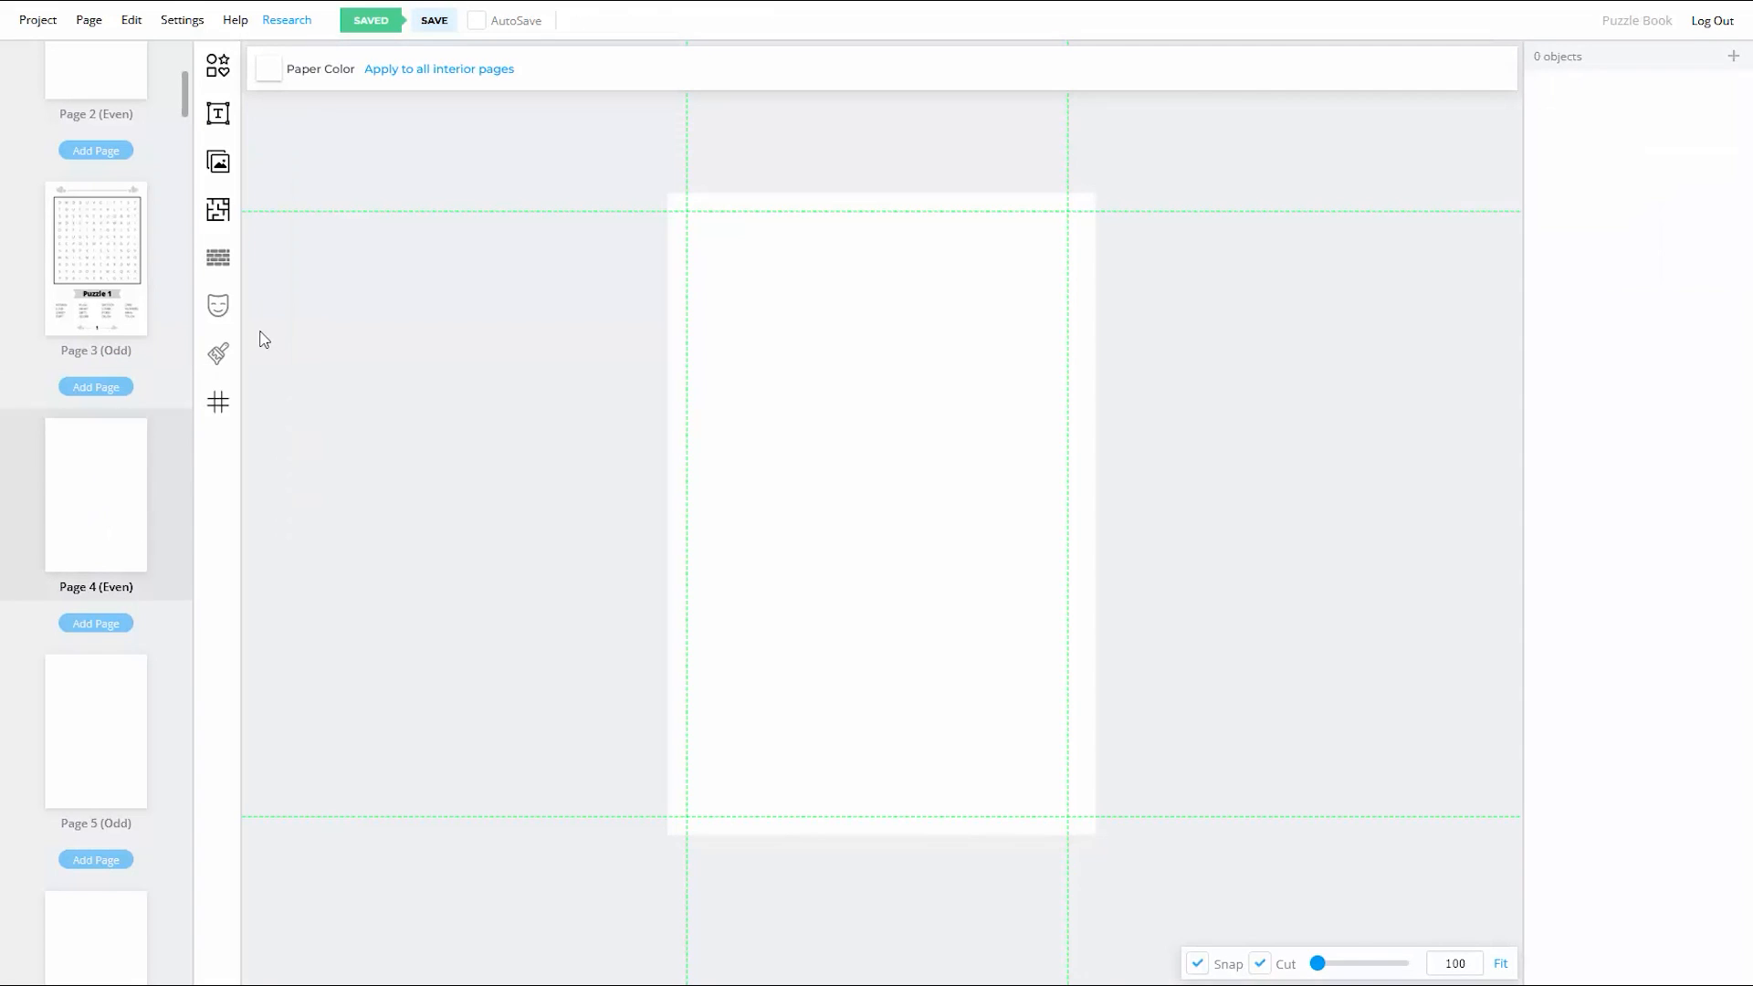
{"action": "left_click", "coordinate": [222, 215]}
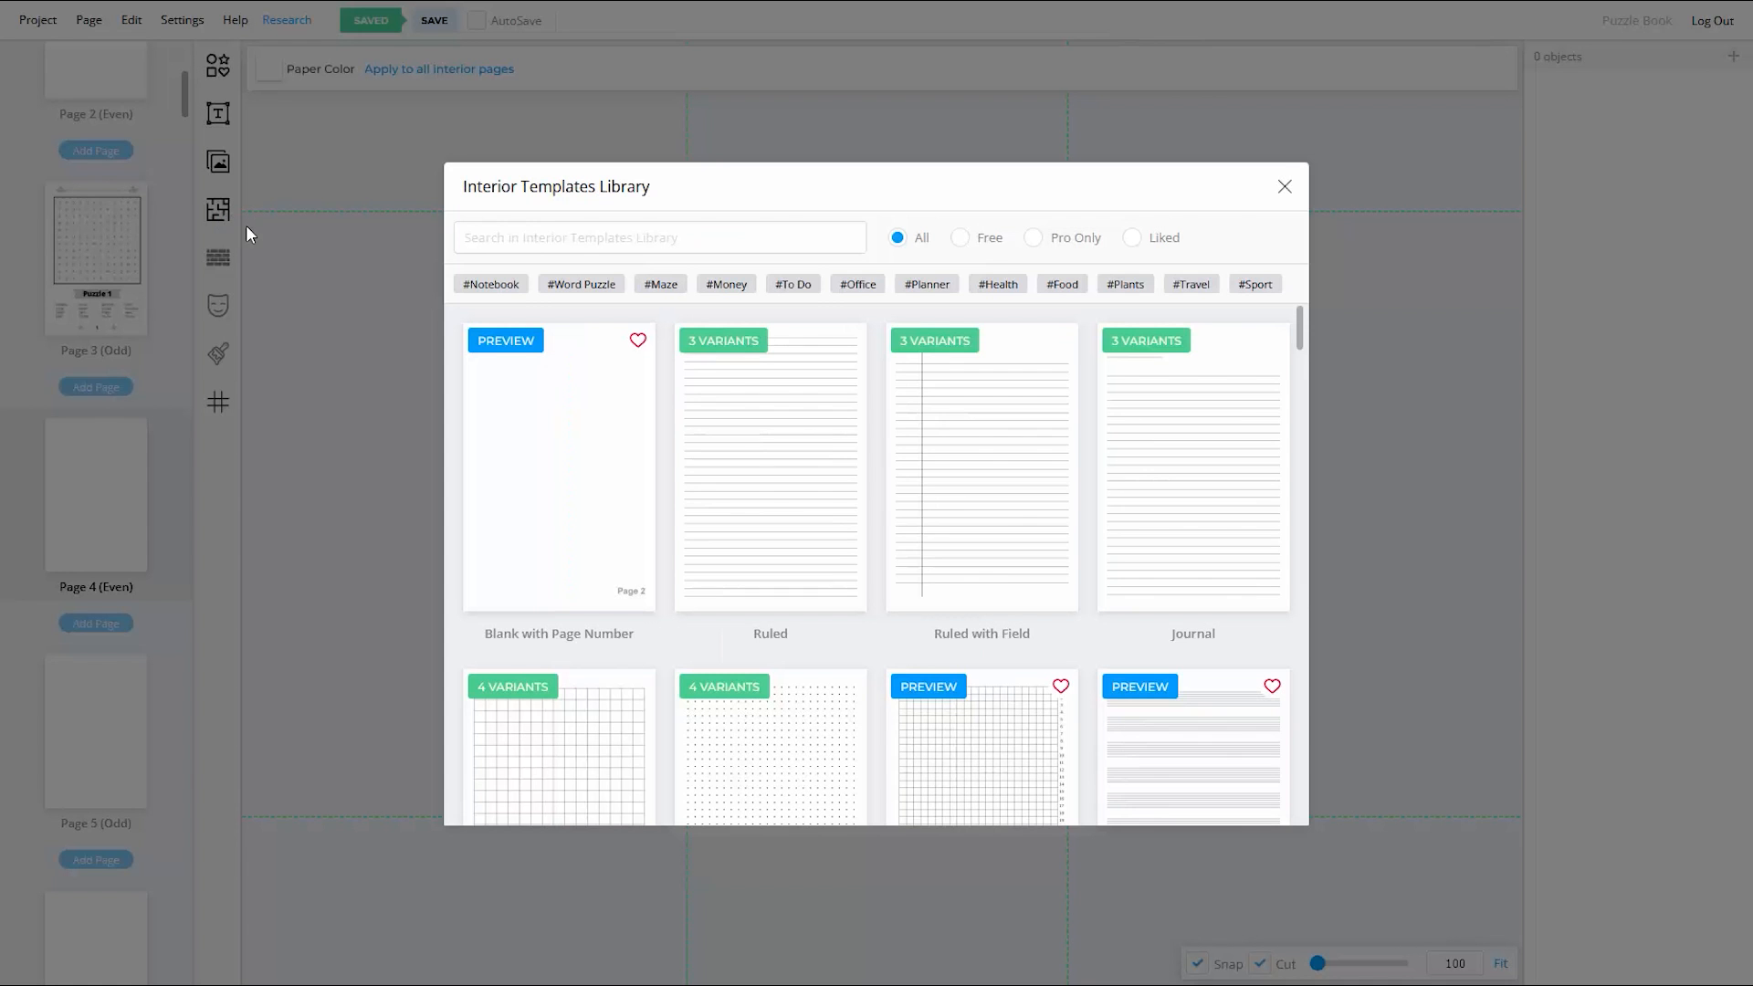
{"action": "scroll", "coordinate": [1119, 563], "scroll_direction": "down", "scroll_amount": 3}
{"action": "scroll", "coordinate": [1150, 540], "scroll_direction": "up", "scroll_amount": 3}
{"action": "left_click", "coordinate": [1084, 242]}
{"action": "scroll", "coordinate": [1010, 611], "scroll_direction": "down", "scroll_amount": 8}
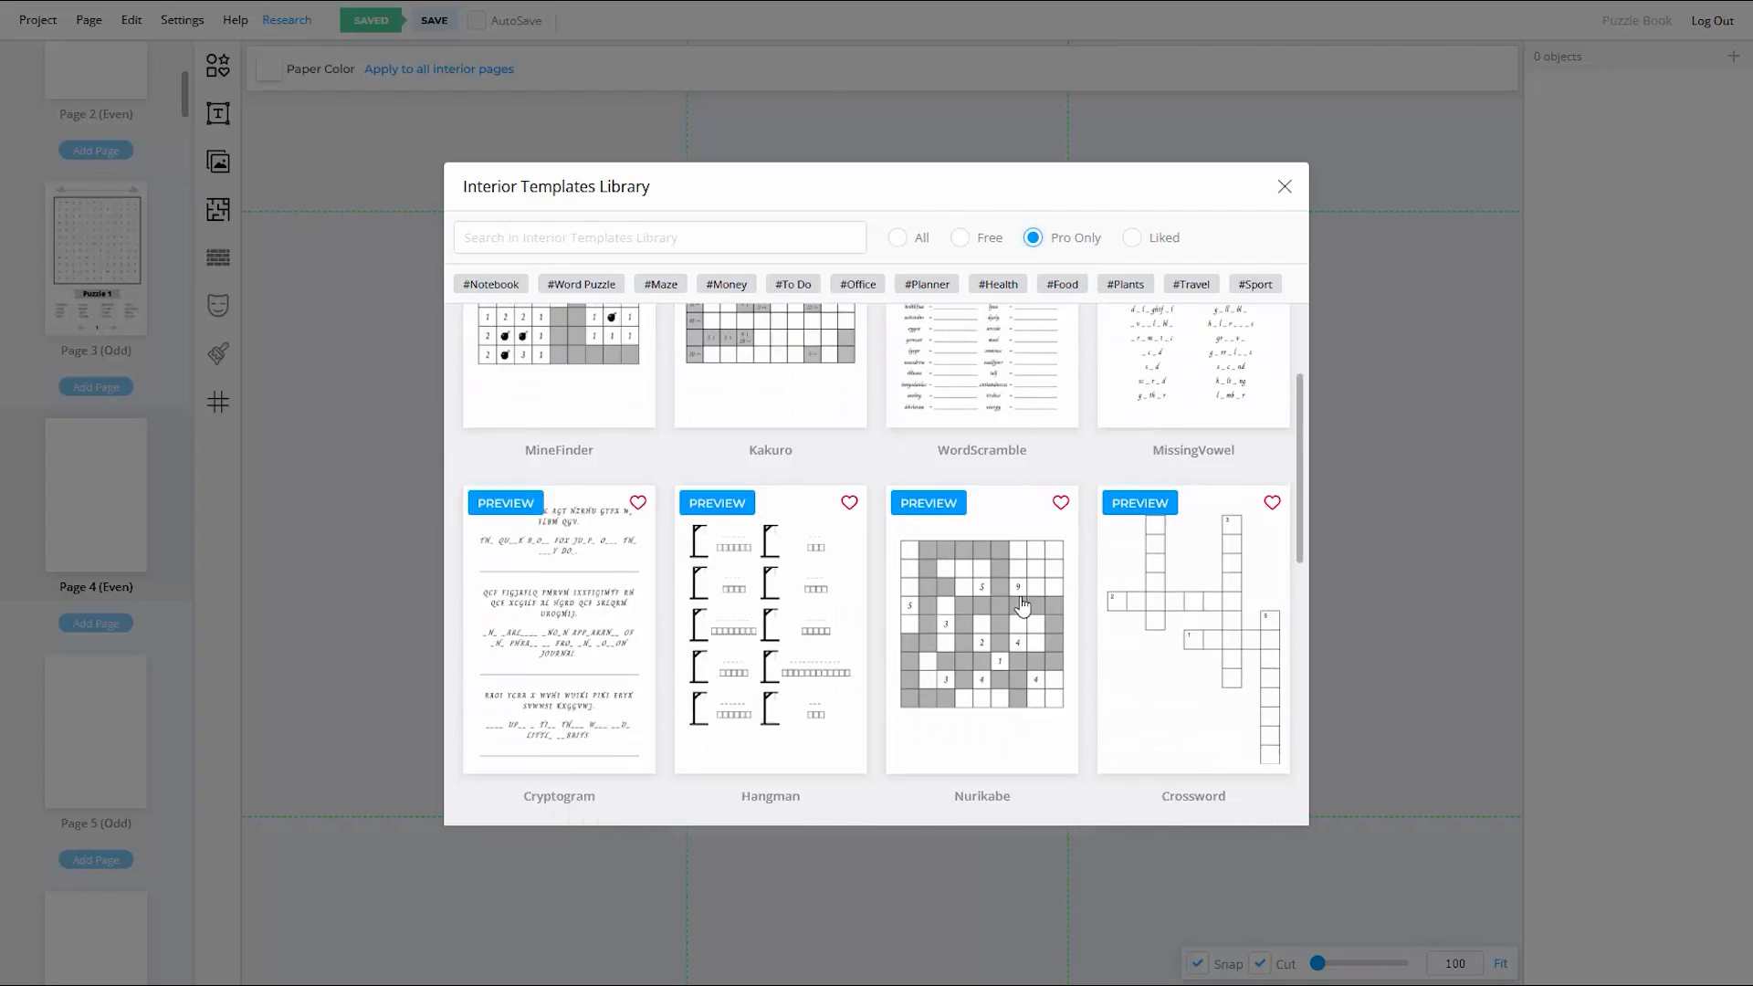
{"action": "left_click", "coordinate": [833, 517]}
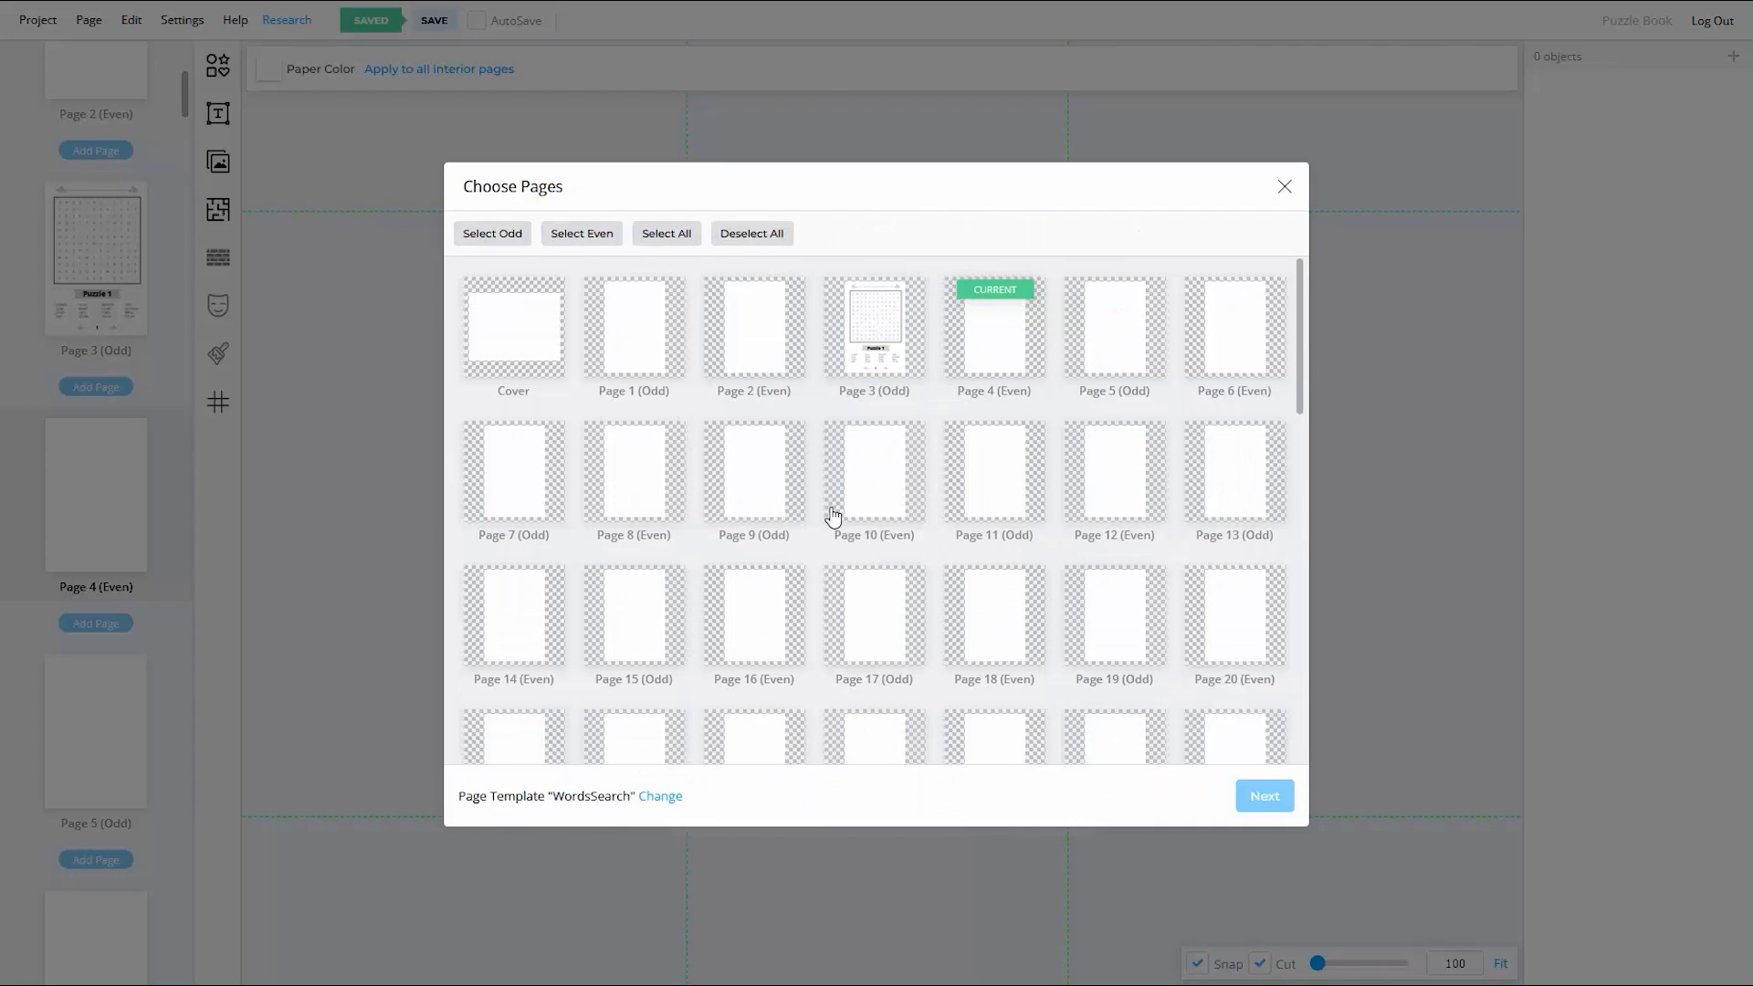
{"action": "left_click", "coordinate": [1009, 365]}
{"action": "left_click", "coordinate": [1117, 351]}
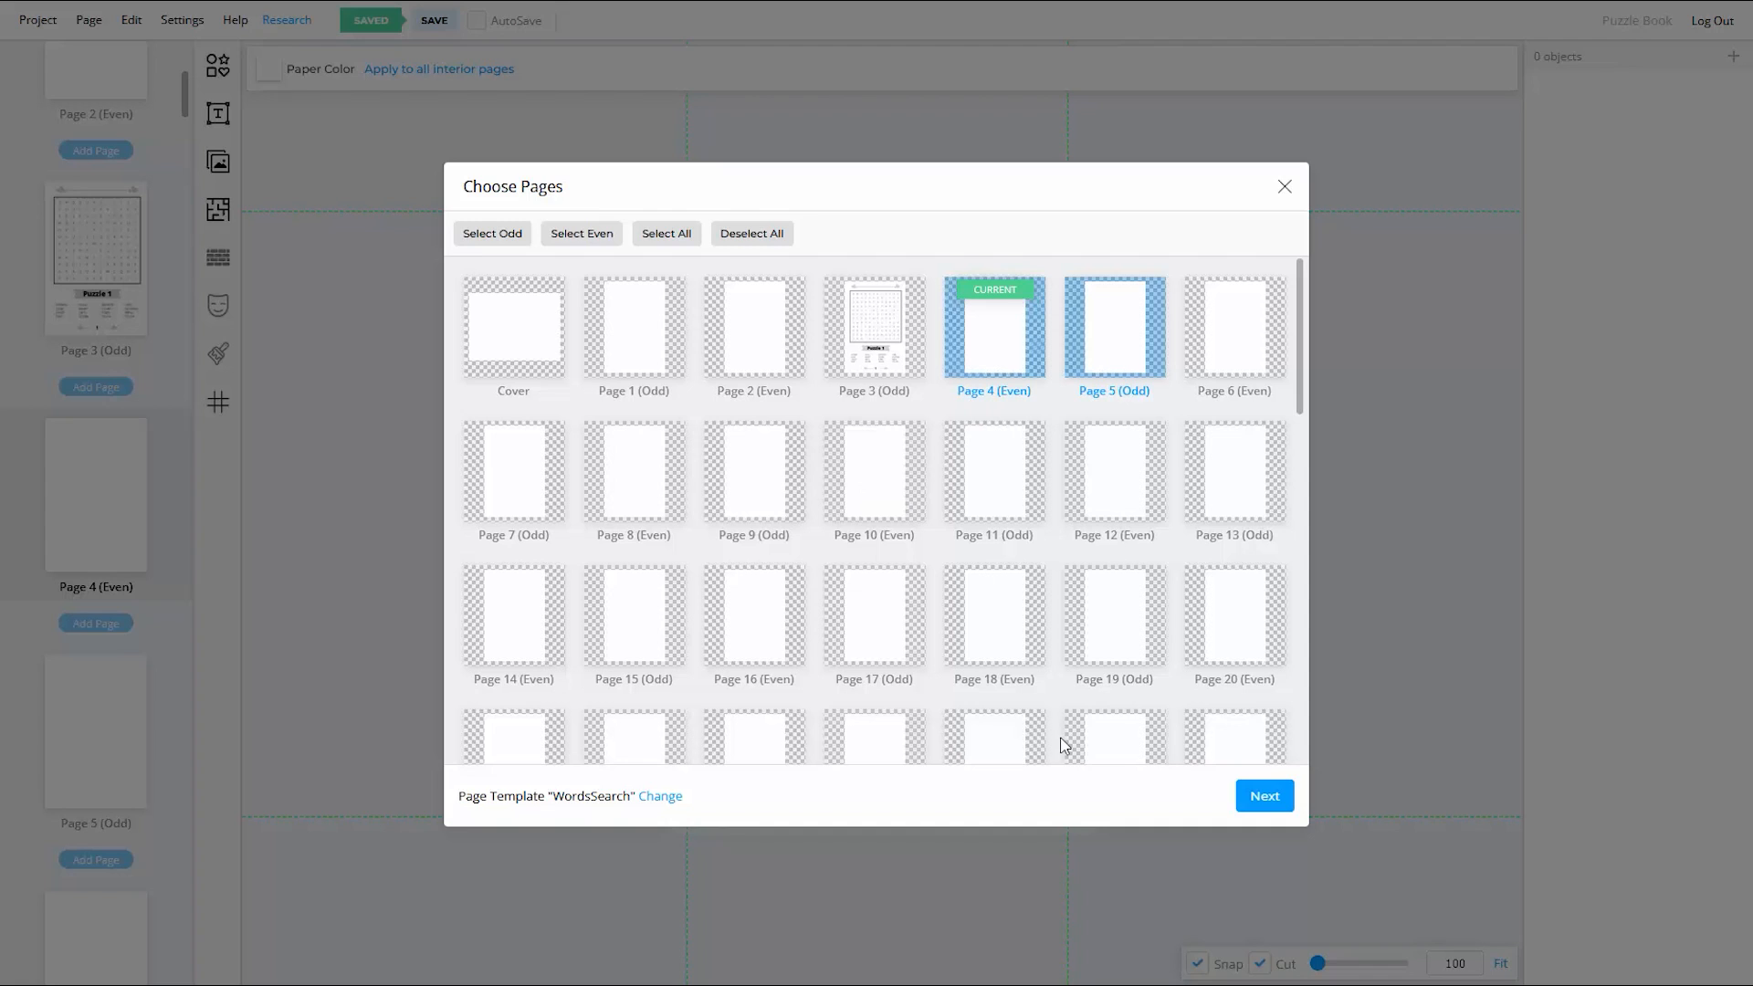
{"action": "left_click", "coordinate": [1283, 189]}
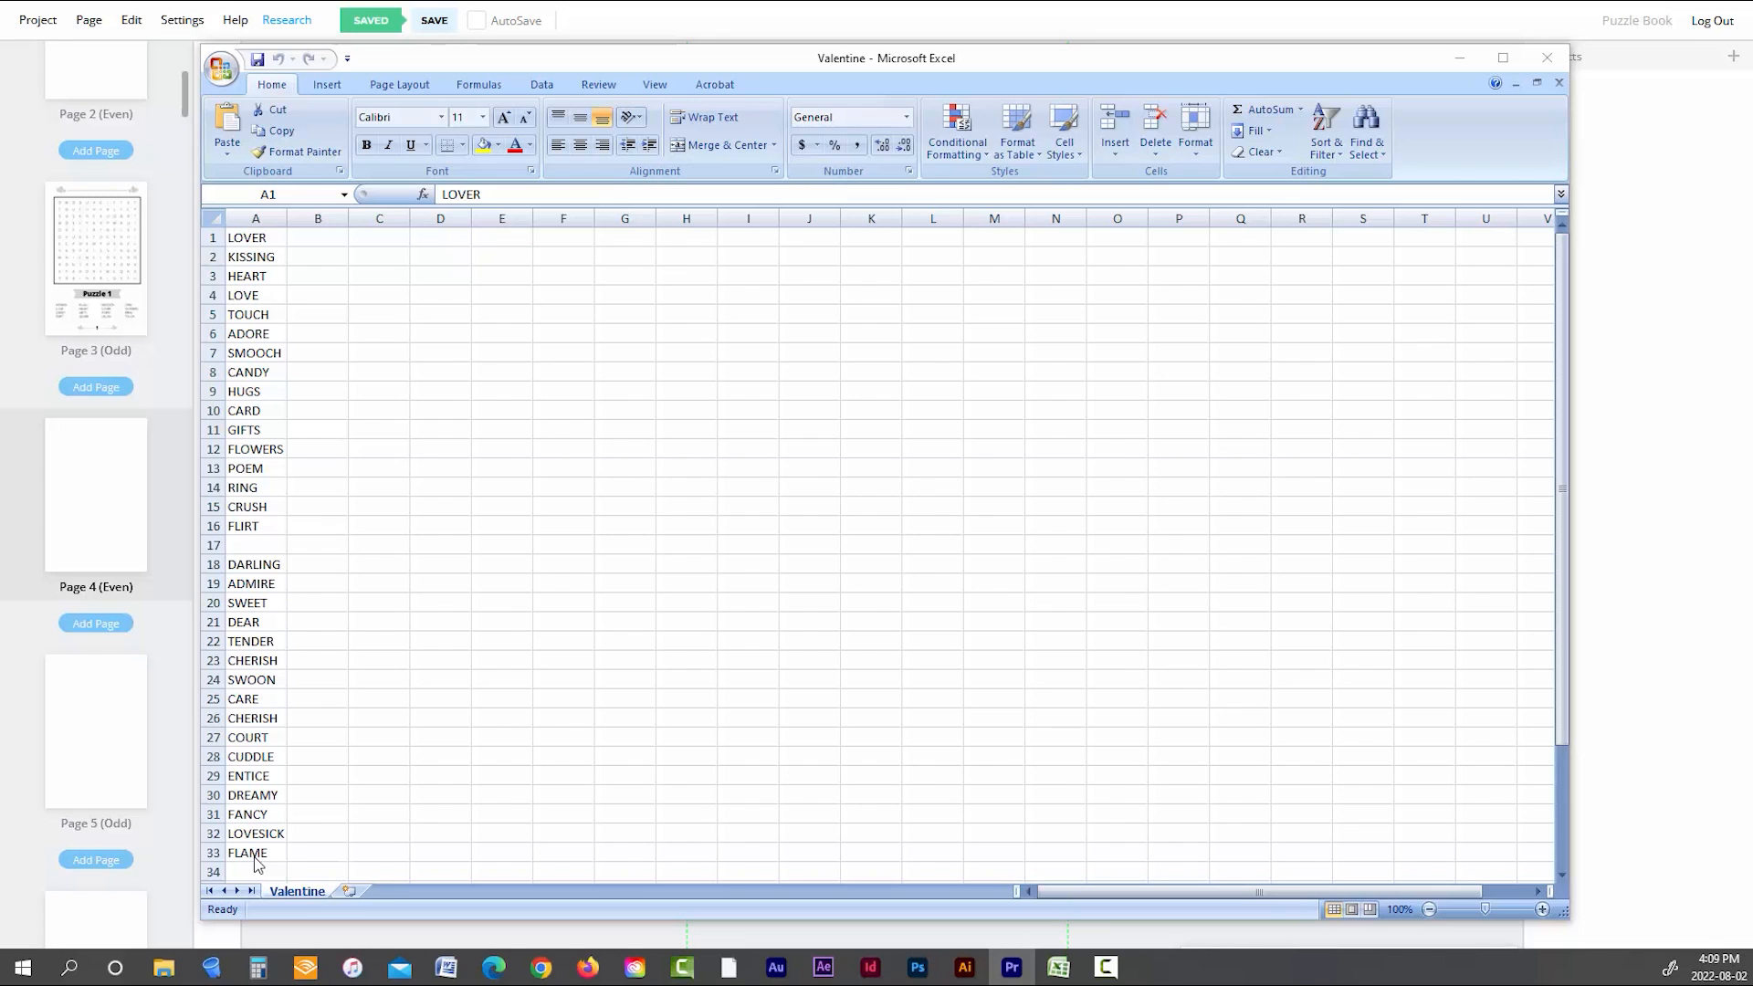
Step: Look over the Valentine word list in the Excel workbook and return to the puzzle book editor
{"action": "left_click", "coordinate": [344, 732]}
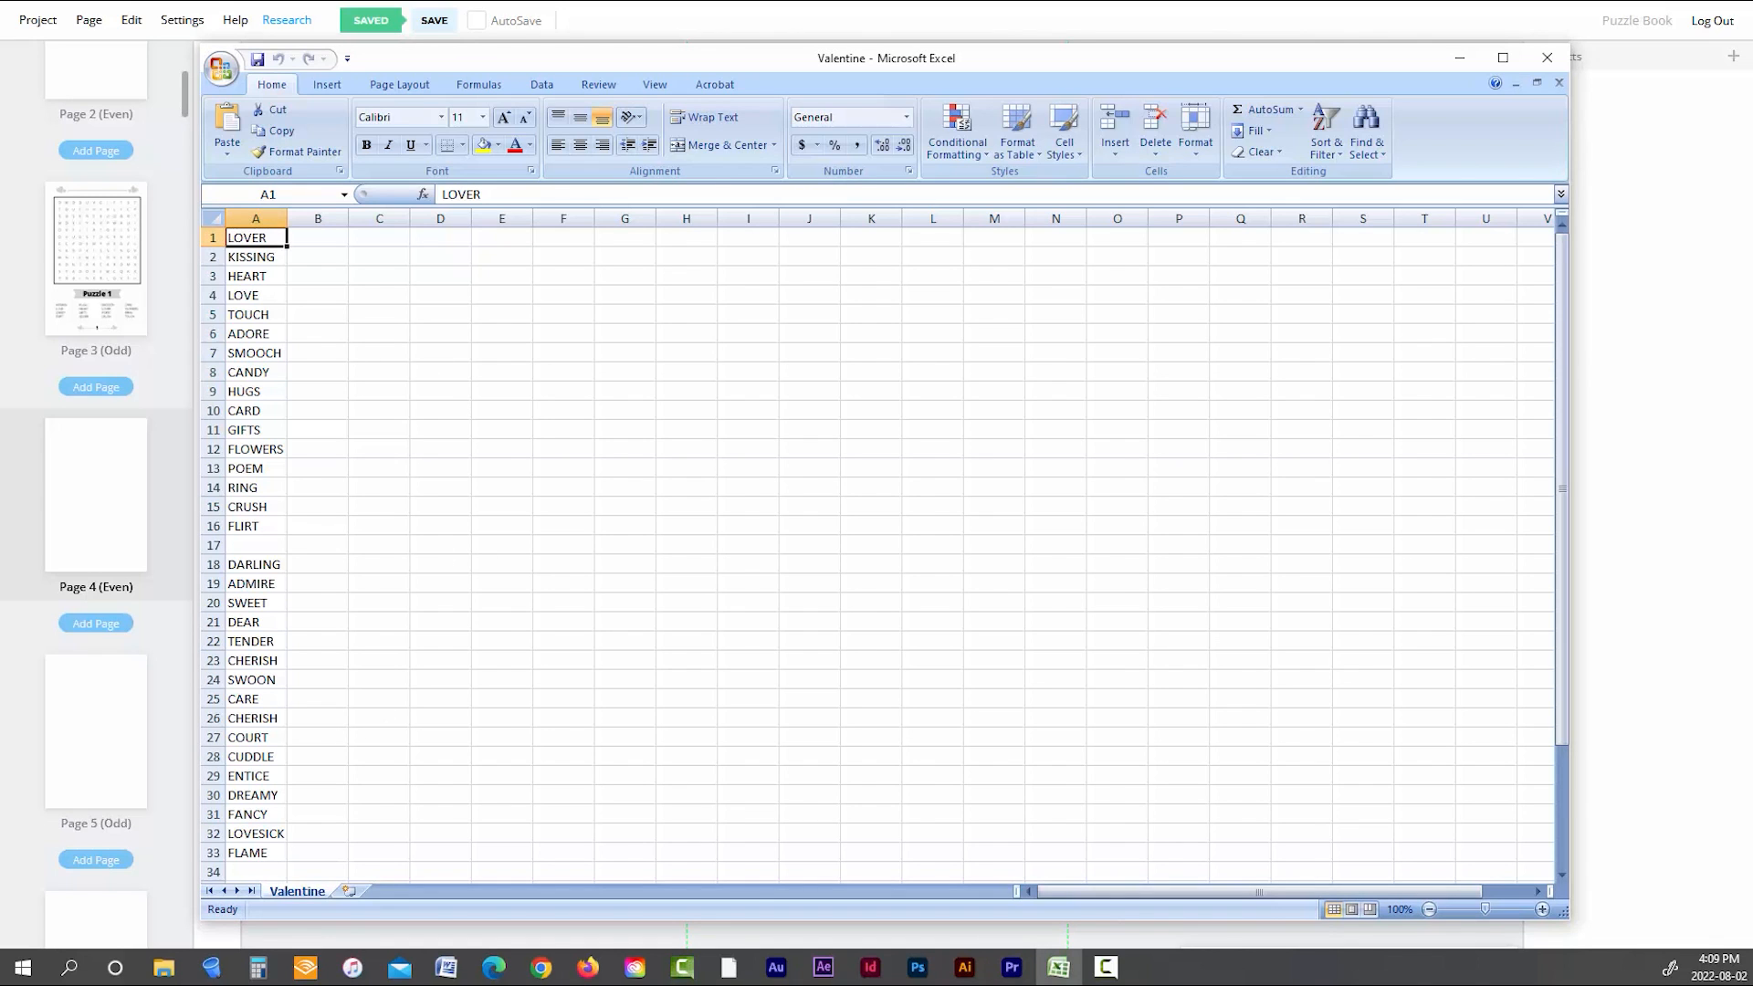
{"action": "left_click", "coordinate": [1459, 58]}
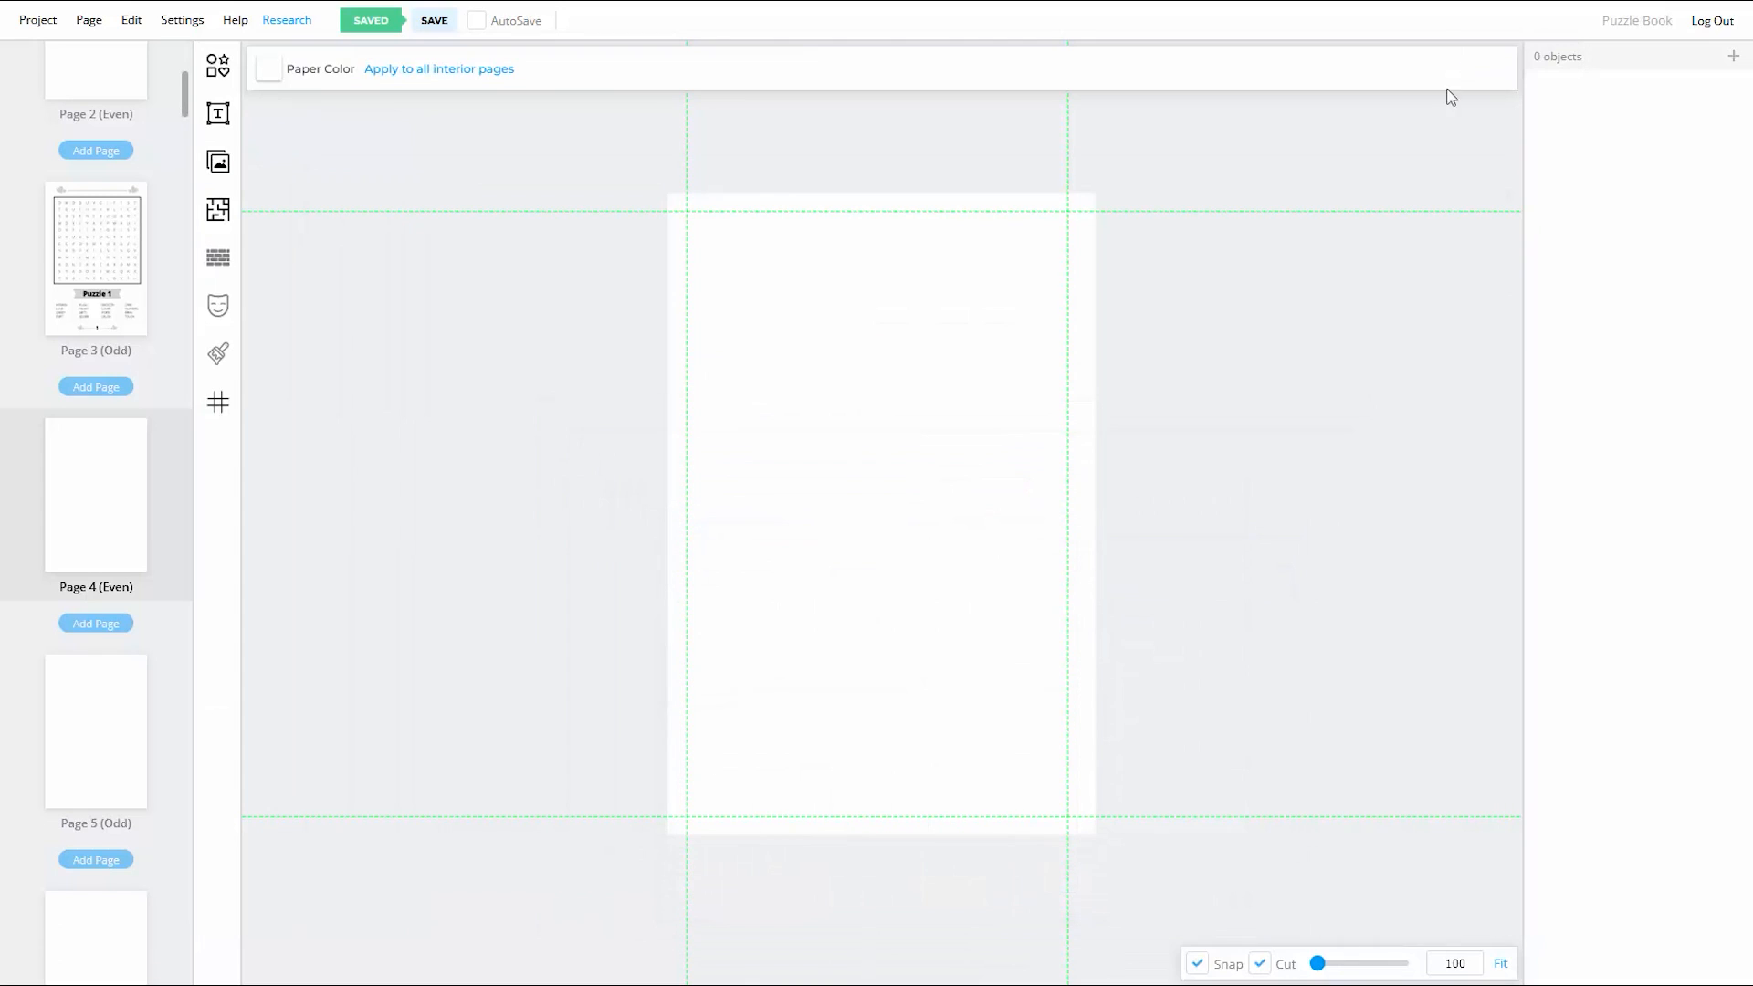
Step: Open page 3 and ungroup the Title banner into its text and ribbon shape
{"action": "left_click", "coordinate": [101, 258]}
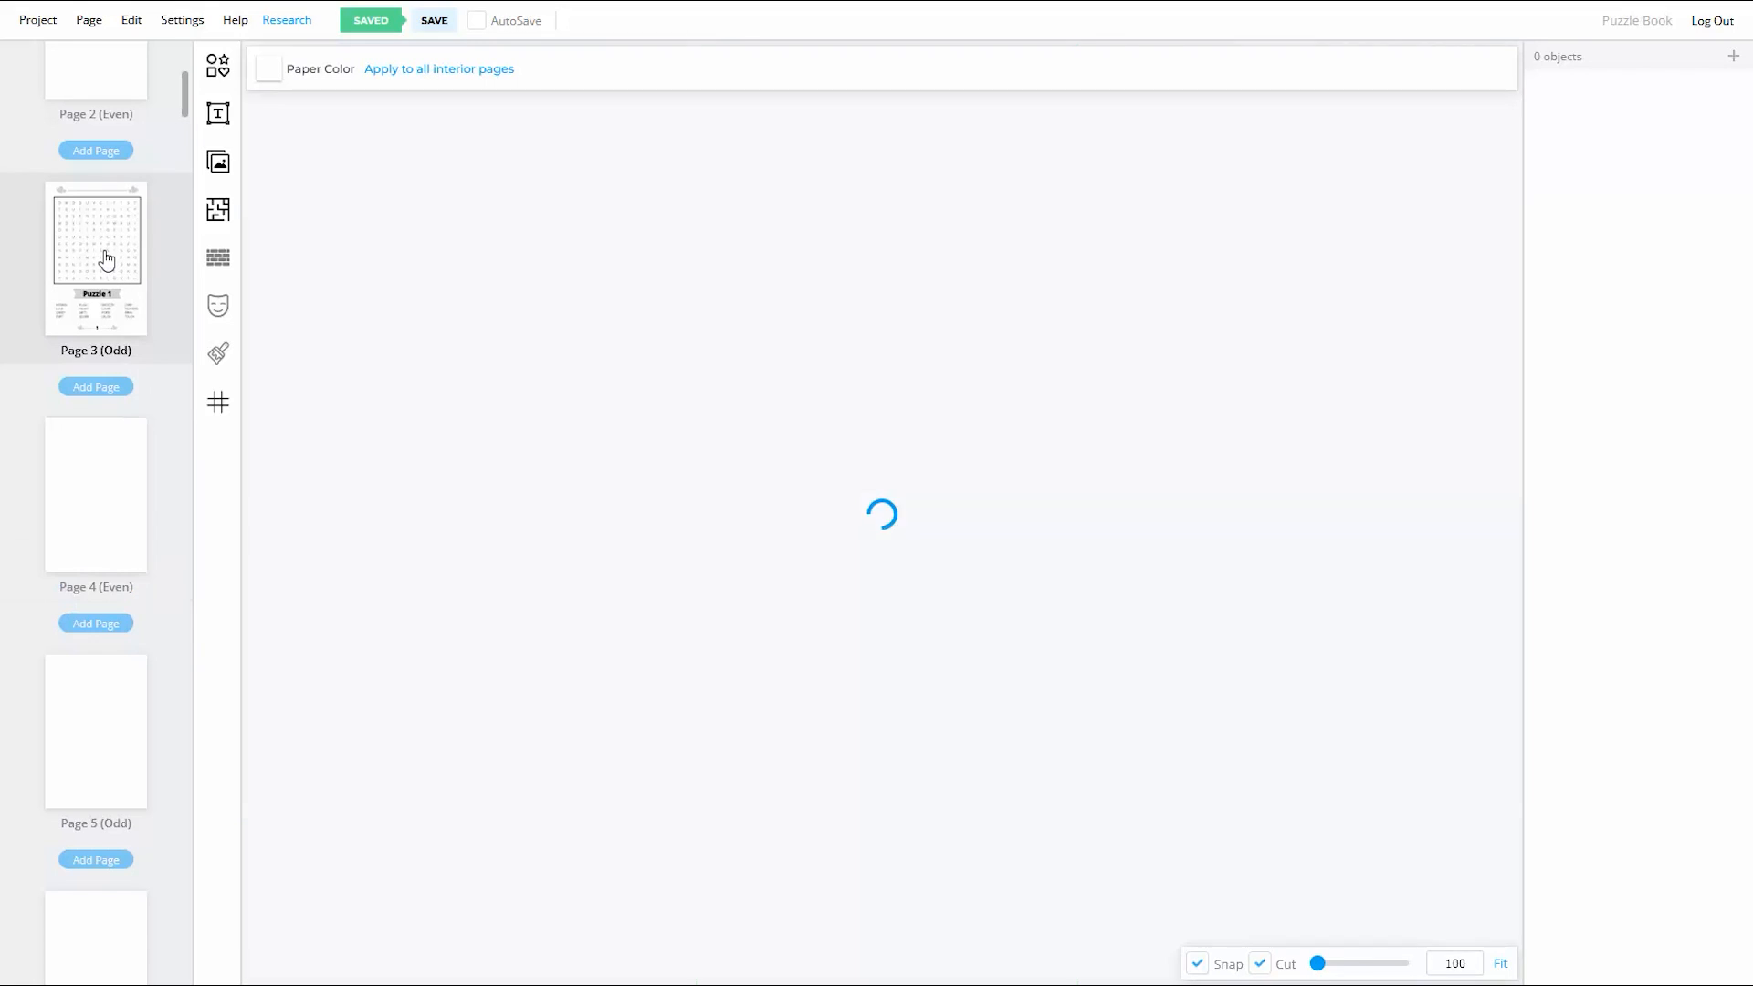
{"action": "right_click", "coordinate": [931, 654]}
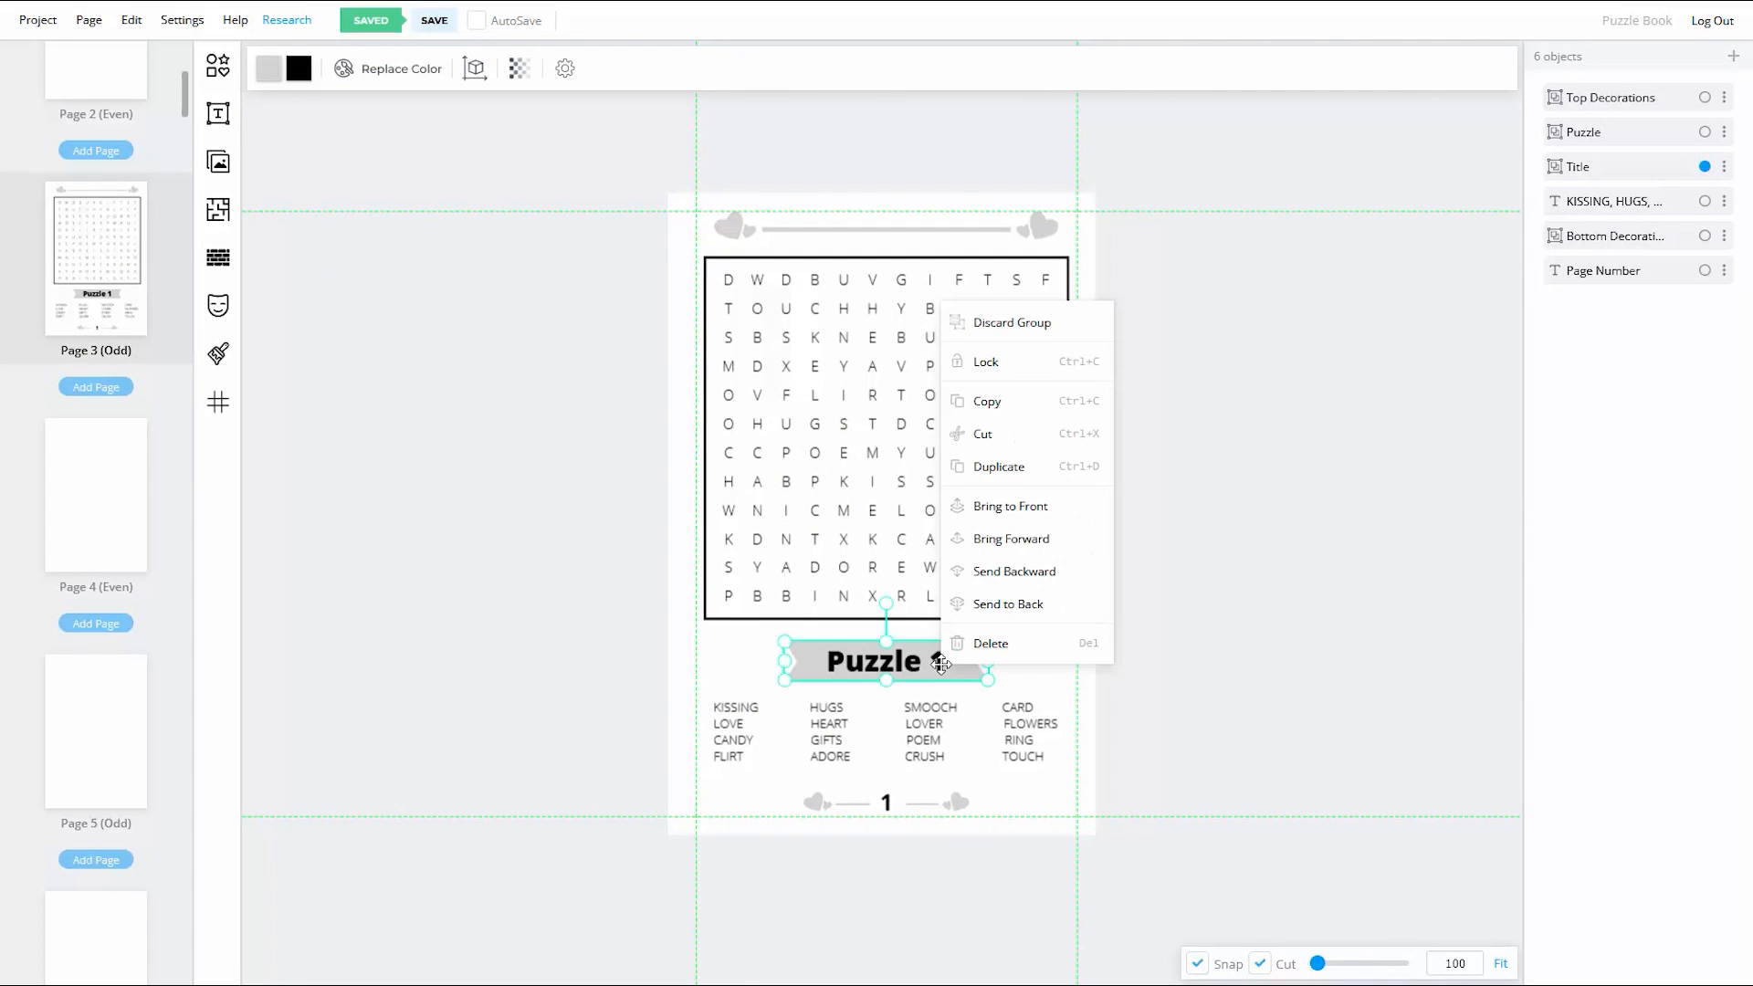
{"action": "left_click", "coordinate": [1041, 324]}
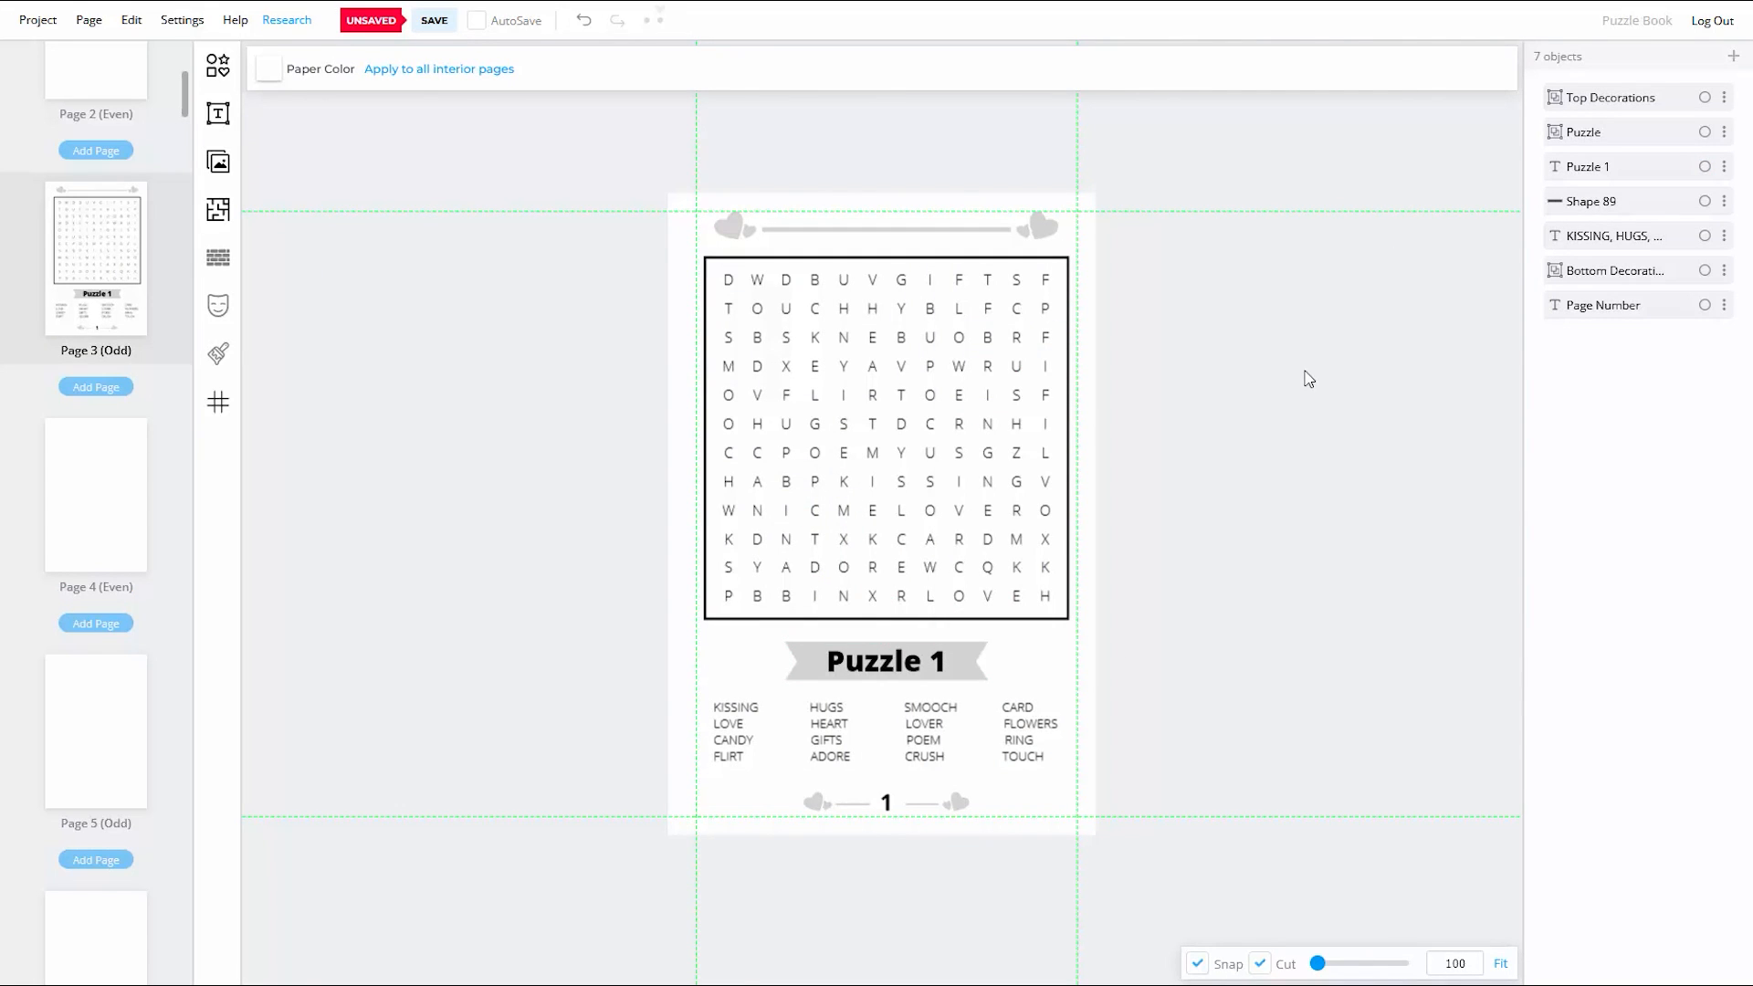
Step: Copy the Top Decorations, Puzzle, "Puzzle 1" text and word list from page 3, and save the project
{"action": "left_click", "coordinate": [1704, 98]}
{"action": "left_click", "coordinate": [1704, 133]}
{"action": "left_click", "coordinate": [1704, 167]}
{"action": "left_click", "coordinate": [1704, 237]}
{"action": "right_click", "coordinate": [959, 434]}
{"action": "left_click", "coordinate": [1034, 537]}
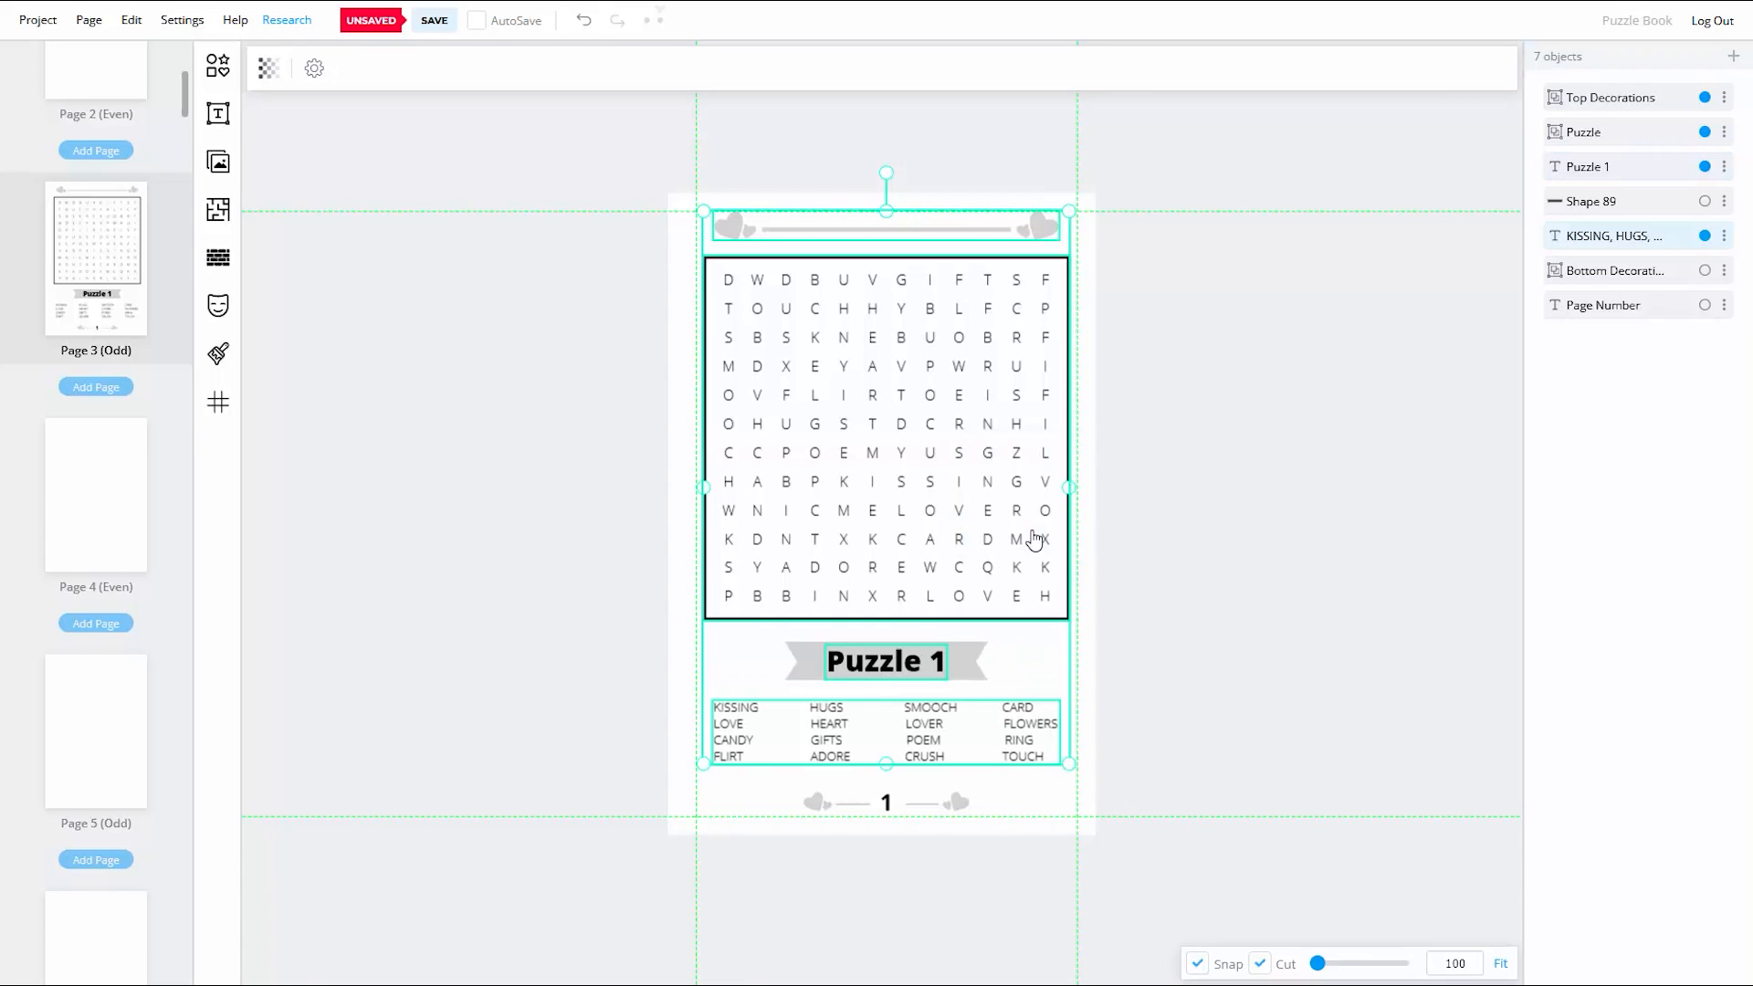
{"action": "left_click", "coordinate": [492, 246]}
{"action": "left_click", "coordinate": [434, 20]}
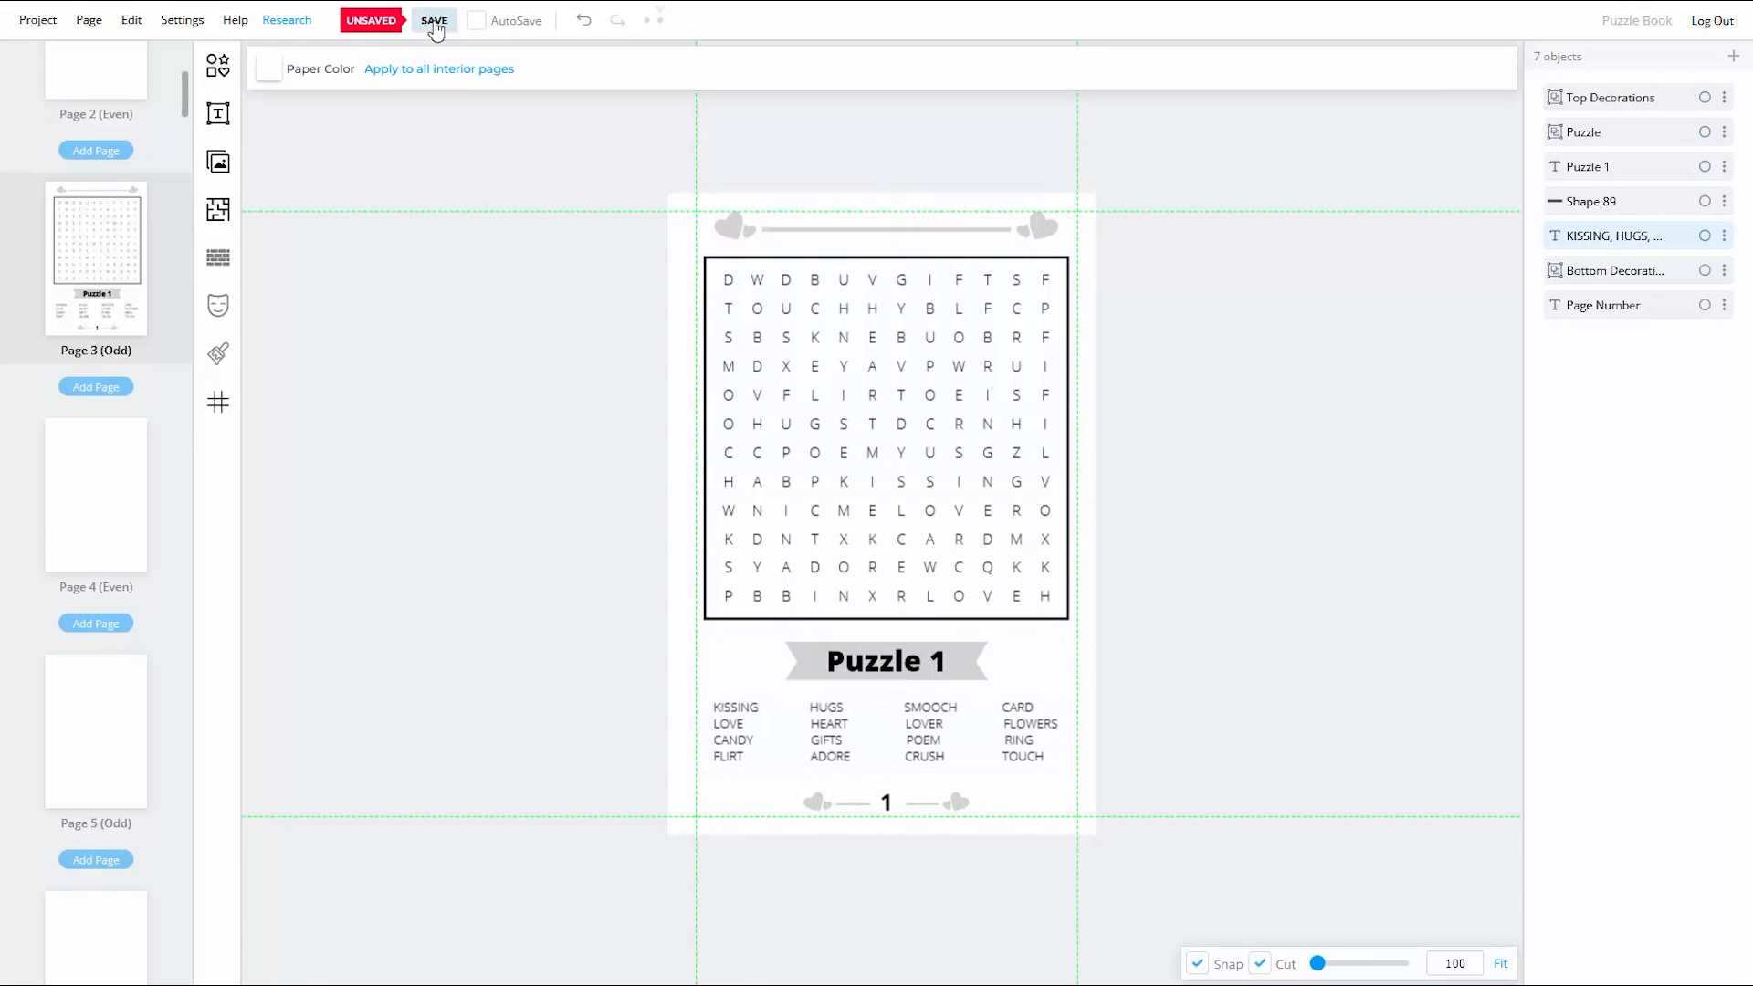
Step: Paste the copied objects onto page 4 and move the top decorations to the bottom margin of the page
{"action": "left_click", "coordinate": [116, 488]}
{"action": "right_click", "coordinate": [813, 420]}
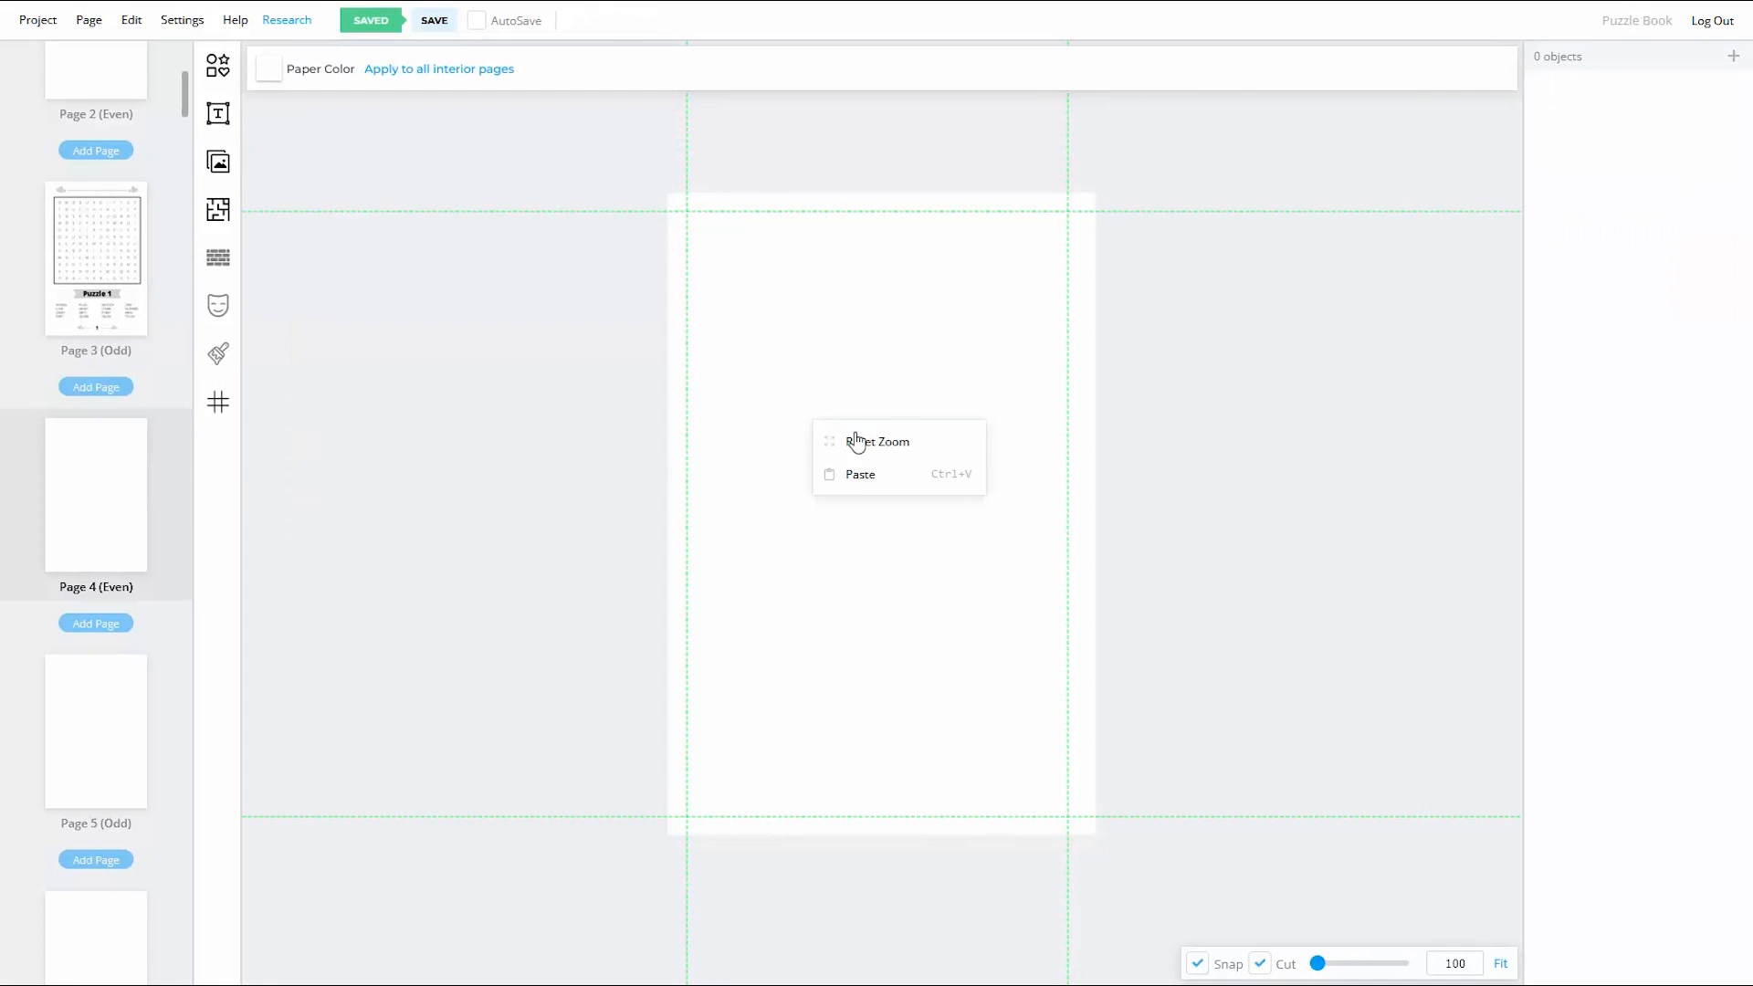
{"action": "left_click", "coordinate": [863, 475]}
{"action": "left_click", "coordinate": [1154, 365]}
{"action": "left_click_drag", "start_coordinate": [927, 254], "coordinate": [927, 811]}
Step: Shrink the puzzle grid on page 4 and align it with the upper-right corner of the margins
{"action": "left_click", "coordinate": [958, 618]}
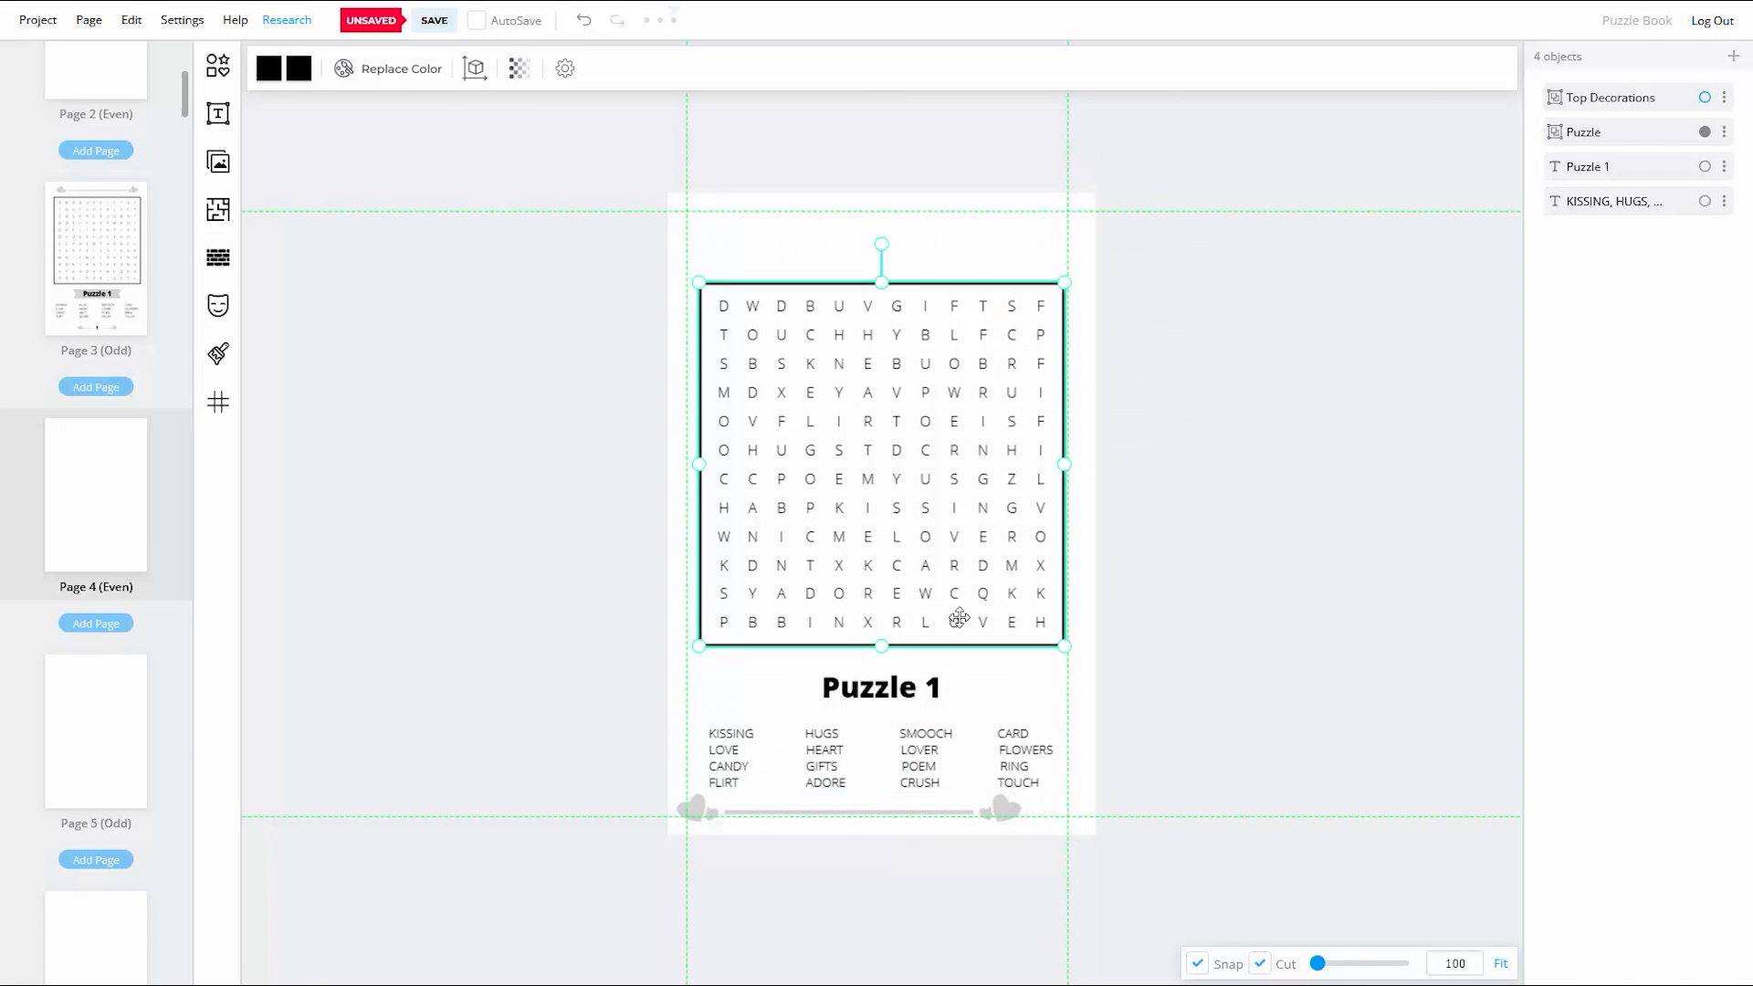
{"action": "left_click_drag", "start_coordinate": [698, 645], "coordinate": [805, 540]}
{"action": "left_click_drag", "start_coordinate": [965, 464], "coordinate": [967, 393]}
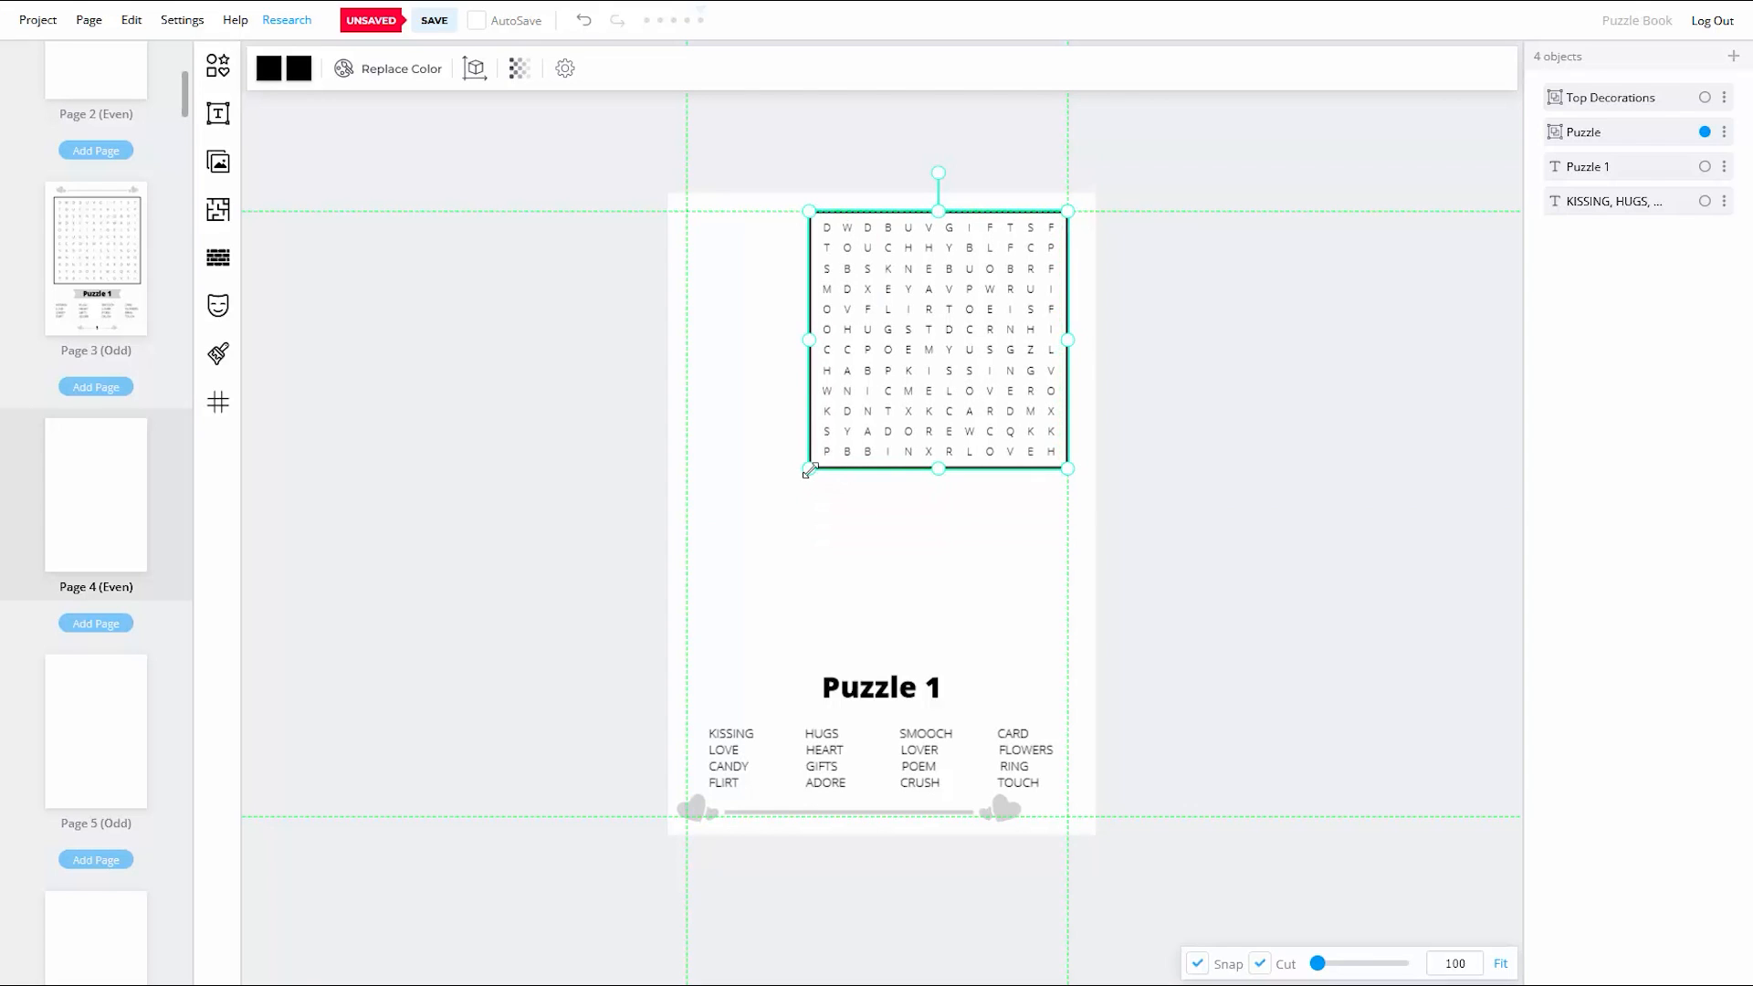
{"action": "left_click_drag", "start_coordinate": [810, 472], "coordinate": [790, 490]}
{"action": "left_click_drag", "start_coordinate": [909, 393], "coordinate": [920, 403]}
{"action": "left_click_drag", "start_coordinate": [791, 490], "coordinate": [797, 482]}
Step: Move the "Puzzle 1" title beside the grid's upper-left corner and the word list up closer beneath the grid
{"action": "left_click_drag", "start_coordinate": [870, 688], "coordinate": [733, 241]}
{"action": "left_click", "coordinate": [826, 782]}
{"action": "left_click_drag", "start_coordinate": [826, 783], "coordinate": [826, 634]}
{"action": "scroll", "coordinate": [790, 688], "scroll_direction": "up", "scroll_amount": 5}
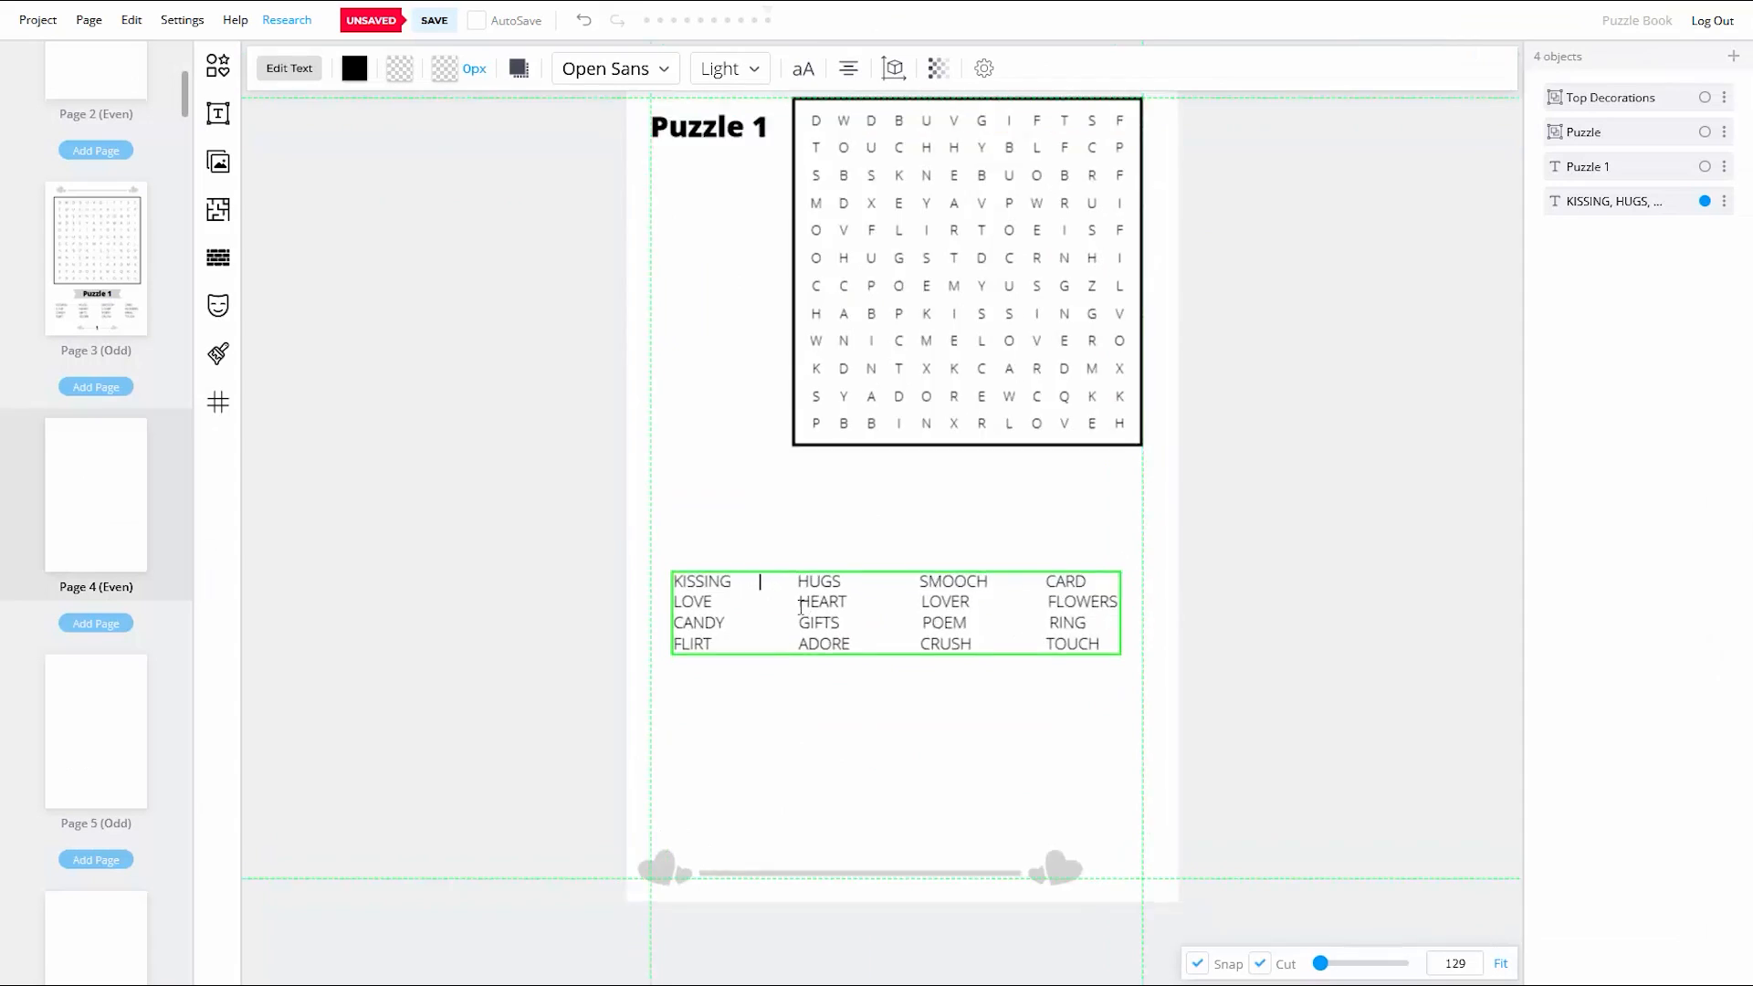
Step: Rearrange the page 4 word list into a single column, from KISSING to TOUCH, by replacing the gaps between words with line breaks
{"action": "key", "text": "BackSpace"}
{"action": "key", "text": "BackSpace"}
{"action": "key", "text": "BackSpace"}
{"action": "key", "text": "BackSpace"}
{"action": "key", "text": "BackSpace"}
{"action": "key", "text": "BackSpace"}
{"action": "key", "text": "BackSpace"}
{"action": "key", "text": "BackSpace"}
{"action": "key", "text": "Return"}
{"action": "left_click", "coordinate": [794, 577]}
{"action": "key", "text": "BackSpace"}
{"action": "key", "text": "BackSpace"}
{"action": "key", "text": "BackSpace"}
{"action": "key", "text": "BackSpace"}
{"action": "key", "text": "BackSpace"}
{"action": "key", "text": "BackSpace"}
{"action": "key", "text": "BackSpace"}
{"action": "key", "text": "BackSpace"}
{"action": "key", "text": "BackSpace"}
{"action": "key", "text": "BackSpace"}
{"action": "key", "text": "BackSpace"}
{"action": "key", "text": "BackSpace"}
{"action": "key", "text": "BackSpace"}
{"action": "key", "text": "BackSpace"}
{"action": "key", "text": "BackSpace"}
{"action": "key", "text": "BackSpace"}
{"action": "key", "text": "BackSpace"}
{"action": "key", "text": "BackSpace"}
{"action": "key", "text": "Return"}
{"action": "left_click", "coordinate": [798, 598]}
{"action": "key", "text": "BackSpace"}
{"action": "key", "text": "BackSpace"}
{"action": "key", "text": "BackSpace"}
{"action": "key", "text": "BackSpace"}
{"action": "key", "text": "BackSpace"}
{"action": "key", "text": "BackSpace"}
{"action": "key", "text": "BackSpace"}
{"action": "key", "text": "BackSpace"}
{"action": "key", "text": "BackSpace"}
{"action": "key", "text": "BackSpace"}
{"action": "key", "text": "BackSpace"}
{"action": "key", "text": "BackSpace"}
{"action": "key", "text": "BackSpace"}
{"action": "key", "text": "Return"}
{"action": "left_click", "coordinate": [798, 660]}
{"action": "key", "text": "BackSpace"}
{"action": "key", "text": "BackSpace"}
{"action": "key", "text": "BackSpace"}
{"action": "key", "text": "BackSpace"}
{"action": "key", "text": "BackSpace"}
{"action": "key", "text": "BackSpace"}
{"action": "key", "text": "BackSpace"}
{"action": "key", "text": "BackSpace"}
{"action": "key", "text": "BackSpace"}
{"action": "key", "text": "BackSpace"}
{"action": "key", "text": "BackSpace"}
{"action": "key", "text": "BackSpace"}
{"action": "key", "text": "BackSpace"}
{"action": "key", "text": "BackSpace"}
{"action": "key", "text": "BackSpace"}
{"action": "key", "text": "BackSpace"}
{"action": "key", "text": "BackSpace"}
{"action": "key", "text": "BackSpace"}
{"action": "key", "text": "BackSpace"}
{"action": "key", "text": "BackSpace"}
{"action": "key", "text": "Return"}
{"action": "left_click", "coordinate": [793, 680]}
{"action": "key", "text": "BackSpace"}
{"action": "key", "text": "BackSpace"}
{"action": "key", "text": "BackSpace"}
{"action": "key", "text": "BackSpace"}
{"action": "key", "text": "BackSpace"}
{"action": "key", "text": "BackSpace"}
{"action": "key", "text": "BackSpace"}
{"action": "key", "text": "BackSpace"}
{"action": "key", "text": "BackSpace"}
{"action": "key", "text": "BackSpace"}
{"action": "key", "text": "BackSpace"}
{"action": "key", "text": "BackSpace"}
{"action": "key", "text": "BackSpace"}
{"action": "key", "text": "BackSpace"}
{"action": "key", "text": "BackSpace"}
{"action": "key", "text": "Return"}
{"action": "left_click", "coordinate": [800, 698]}
{"action": "key", "text": "BackSpace"}
{"action": "key", "text": "BackSpace"}
{"action": "key", "text": "BackSpace"}
{"action": "key", "text": "BackSpace"}
{"action": "key", "text": "BackSpace"}
{"action": "key", "text": "BackSpace"}
{"action": "key", "text": "BackSpace"}
{"action": "key", "text": "BackSpace"}
{"action": "key", "text": "BackSpace"}
{"action": "key", "text": "BackSpace"}
{"action": "key", "text": "BackSpace"}
{"action": "key", "text": "BackSpace"}
{"action": "key", "text": "BackSpace"}
{"action": "key", "text": "BackSpace"}
{"action": "key", "text": "BackSpace"}
{"action": "key", "text": "BackSpace"}
{"action": "key", "text": "Return"}
{"action": "scroll", "coordinate": [797, 701], "scroll_direction": "down", "scroll_amount": 1}
{"action": "left_click", "coordinate": [798, 750]}
{"action": "key", "text": "BackSpace"}
{"action": "key", "text": "BackSpace"}
{"action": "key", "text": "BackSpace"}
{"action": "key", "text": "BackSpace"}
{"action": "key", "text": "BackSpace"}
{"action": "key", "text": "BackSpace"}
{"action": "key", "text": "BackSpace"}
{"action": "key", "text": "BackSpace"}
{"action": "key", "text": "BackSpace"}
{"action": "key", "text": "BackSpace"}
{"action": "key", "text": "BackSpace"}
{"action": "key", "text": "BackSpace"}
{"action": "key", "text": "BackSpace"}
{"action": "key", "text": "BackSpace"}
{"action": "key", "text": "BackSpace"}
{"action": "key", "text": "Return"}
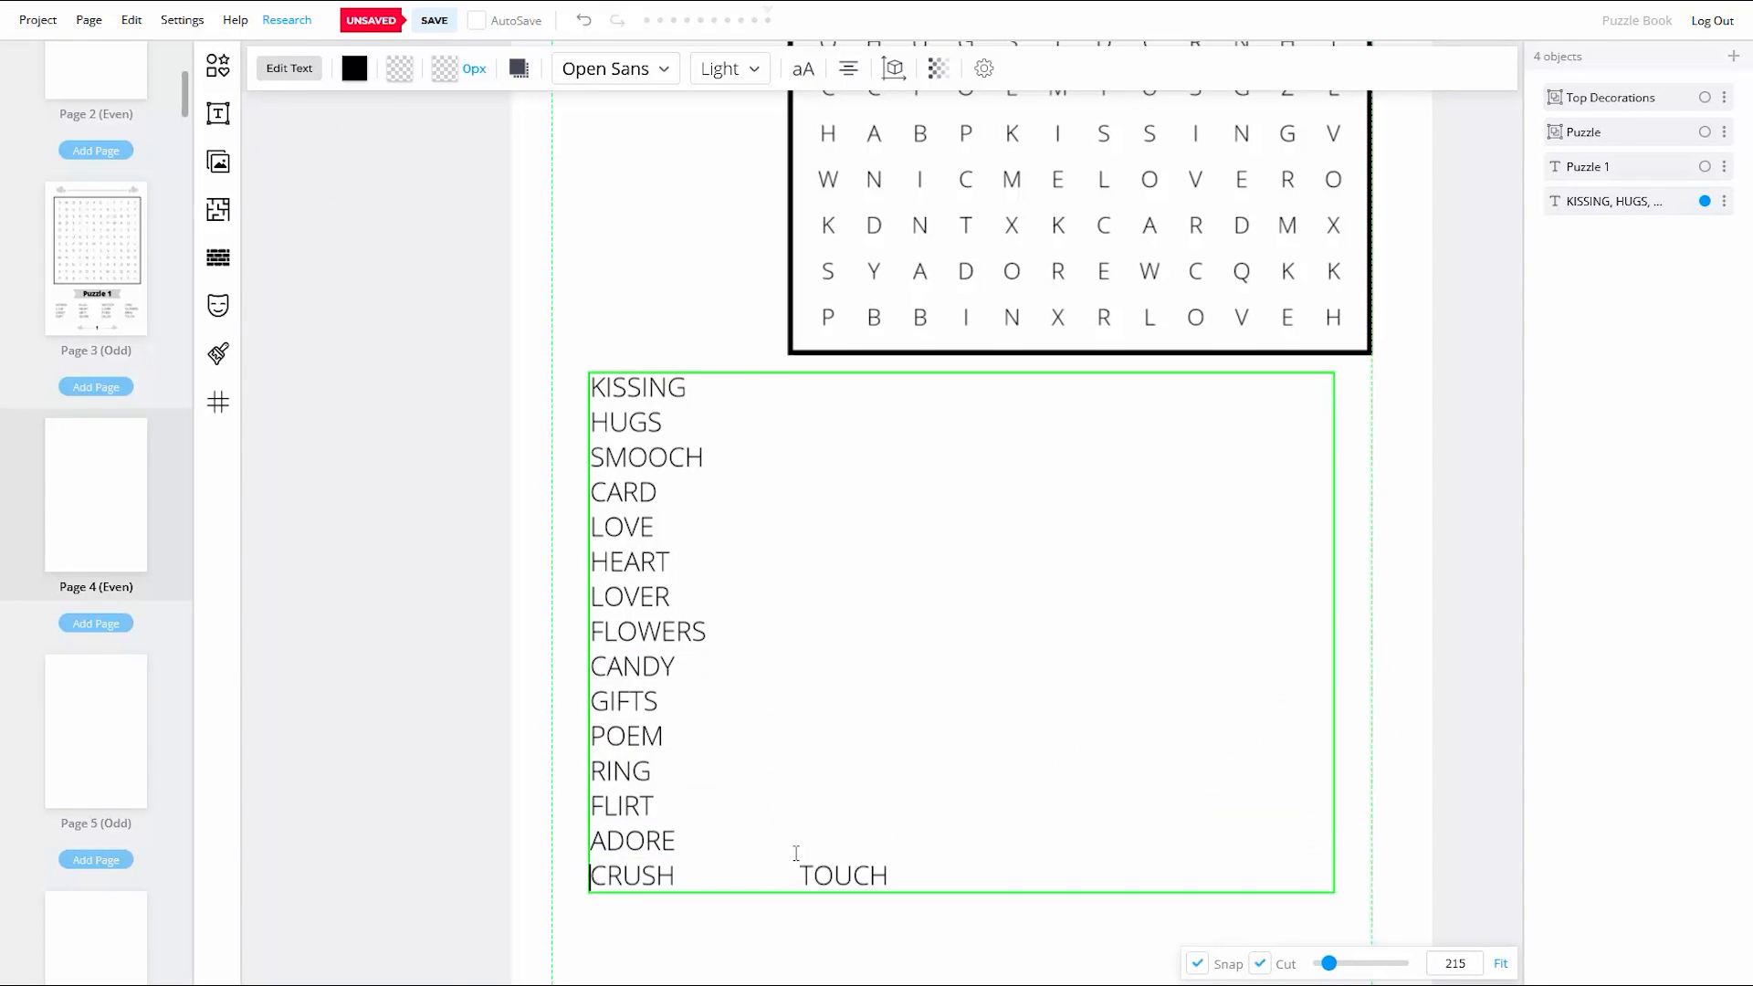
Step: Move the single-column word list to the margin beneath the "Puzzle 1" title, and set its font size to 48 px
{"action": "scroll", "coordinate": [638, 532], "scroll_direction": "down", "scroll_amount": 4}
{"action": "left_click_drag", "start_coordinate": [634, 546], "coordinate": [615, 297]}
{"action": "left_click", "coordinate": [803, 69]}
{"action": "double_click", "coordinate": [806, 216]}
{"action": "type", "text": "48"}
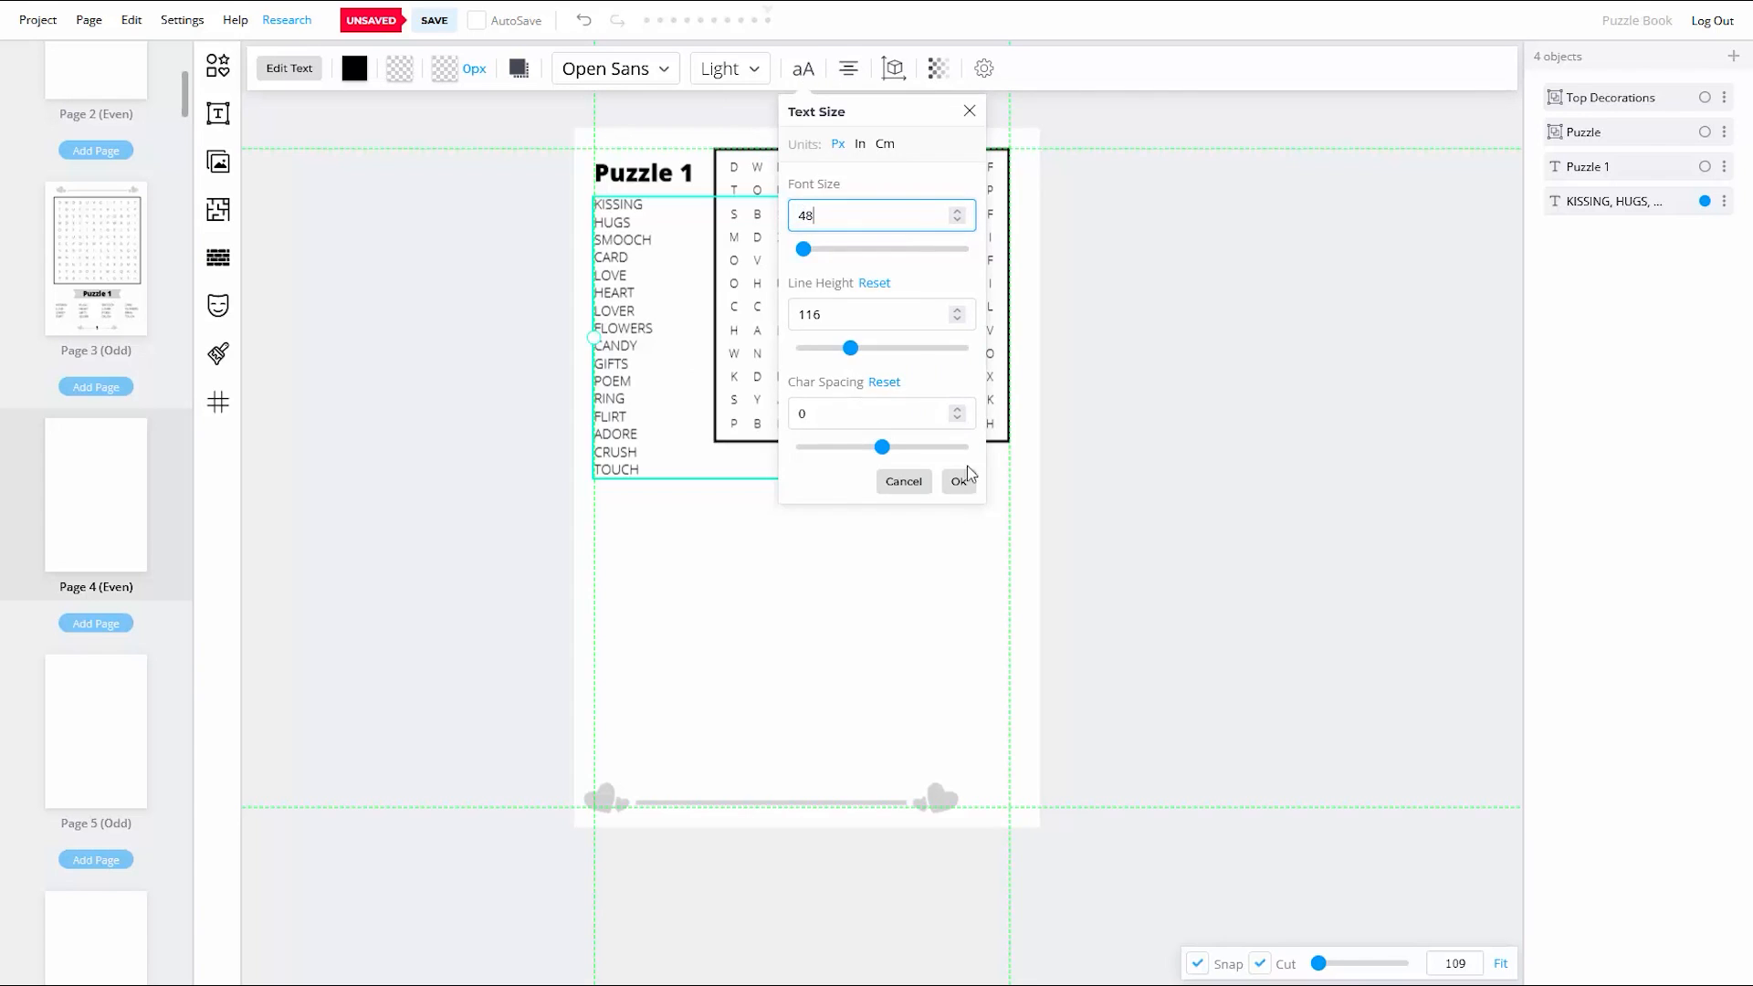
{"action": "left_click", "coordinate": [959, 481]}
{"action": "left_click_drag", "start_coordinate": [614, 364], "coordinate": [614, 351]}
Step: Move the "Puzzle 1" title up to the page's upper margin, level with the top of the puzzle grid
{"action": "scroll", "coordinate": [618, 165], "scroll_direction": "up", "scroll_amount": 4}
{"action": "left_click", "coordinate": [639, 177]}
{"action": "left_click_drag", "start_coordinate": [697, 179], "coordinate": [696, 160]}
Step: Change the font weight of the "Puzzle 1" title on page 4
{"action": "scroll", "coordinate": [801, 347], "scroll_direction": "down", "scroll_amount": 5}
{"action": "scroll", "coordinate": [730, 252], "scroll_direction": "up", "scroll_amount": 5}
{"action": "left_click", "coordinate": [730, 262]}
{"action": "left_click", "coordinate": [730, 68]}
{"action": "left_click", "coordinate": [749, 376]}
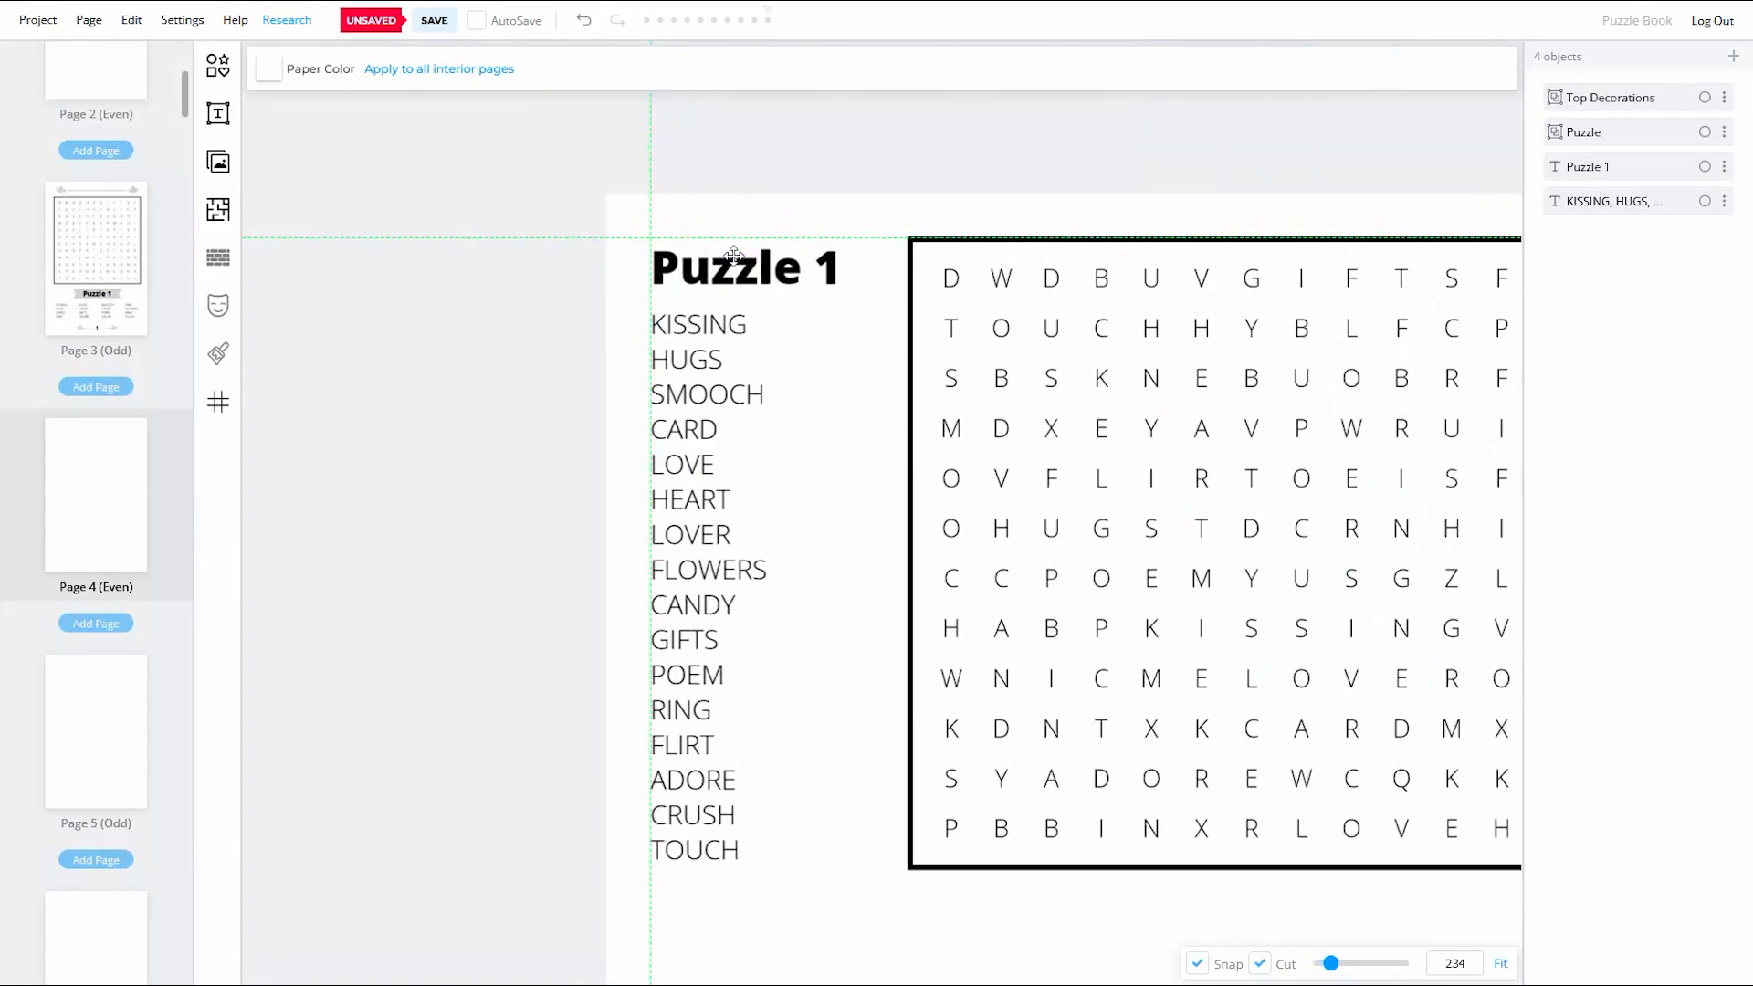
Step: Shrink the "Puzzle 1" title on page 4 slightly and nudge it up against the upper margin
{"action": "left_click_drag", "start_coordinate": [838, 296], "coordinate": [822, 290]}
{"action": "left_click_drag", "start_coordinate": [740, 268], "coordinate": [737, 259]}
{"action": "left_click", "coordinate": [595, 365]}
Step: Move the Top Decorations below the puzzle, ungroup them and delete the surplus heart piece
{"action": "scroll", "coordinate": [592, 365], "scroll_direction": "down", "scroll_amount": 4}
{"action": "scroll", "coordinate": [1239, 396], "scroll_direction": "down", "scroll_amount": 1}
{"action": "left_click_drag", "start_coordinate": [1031, 919], "coordinate": [1031, 624]}
{"action": "key", "text": "ctrl+shift+g"}
{"action": "left_click", "coordinate": [1030, 626]}
{"action": "key", "text": "Delete"}
Step: Place the remaining hearts below the word list and stretch the decorative line to the right margin
{"action": "left_click_drag", "start_coordinate": [733, 668], "coordinate": [780, 621]}
{"action": "left_click_drag", "start_coordinate": [781, 622], "coordinate": [792, 623]}
{"action": "left_click", "coordinate": [934, 623]}
{"action": "scroll", "coordinate": [1022, 645], "scroll_direction": "up", "scroll_amount": 8}
{"action": "left_click_drag", "start_coordinate": [987, 540], "coordinate": [1352, 539]}
{"action": "left_click", "coordinate": [1173, 678]}
{"action": "scroll", "coordinate": [1173, 677], "scroll_direction": "down", "scroll_amount": 7}
Step: Group the hearts with the decorative line and rename the group "Decorations"
{"action": "left_click", "coordinate": [1704, 98]}
{"action": "left_click", "coordinate": [1704, 132]}
{"action": "key", "text": "ctrl+g"}
{"action": "left_click", "coordinate": [1723, 97]}
{"action": "left_click", "coordinate": [1605, 155]}
{"action": "type", "text": "Decorations"}
{"action": "left_click", "coordinate": [963, 547]}
Step: Order the Decorations group behind the puzzle, and place a copy of the puzzle grid on the lower half of page 4
{"action": "left_click_drag", "start_coordinate": [1680, 98], "coordinate": [1704, 148]}
{"action": "left_click", "coordinate": [1124, 328]}
{"action": "key", "text": "ctrl+c"}
{"action": "key", "text": "ctrl+v"}
{"action": "left_click", "coordinate": [1262, 512]}
{"action": "scroll", "coordinate": [1263, 512], "scroll_direction": "down", "scroll_amount": 2}
{"action": "left_click_drag", "start_coordinate": [1004, 416], "coordinate": [1001, 748]}
Step: Duplicate the word list and the "Puzzle 1" title, moving both copies beside the lower puzzle grid
{"action": "right_click", "coordinate": [751, 418]}
{"action": "left_click", "coordinate": [810, 544]}
{"action": "left_click_drag", "start_coordinate": [751, 411], "coordinate": [752, 747]}
{"action": "right_click", "coordinate": [763, 234]}
{"action": "left_click", "coordinate": [817, 360]}
{"action": "left_click_drag", "start_coordinate": [768, 233], "coordinate": [767, 563]}
Step: Change the title beside the lower puzzle grid to "Puzzle 2"
{"action": "scroll", "coordinate": [701, 589], "scroll_direction": "up", "scroll_amount": 5}
{"action": "left_click", "coordinate": [907, 529]}
{"action": "key", "text": "BackSpace"}
{"action": "key", "text": "BackSpace"}
{"action": "key", "text": "Delete"}
{"action": "type", "text": "e 2"}
{"action": "left_click", "coordinate": [575, 514]}
Step: Nudge the Decorations divider up between the two puzzles and save the project
{"action": "scroll", "coordinate": [574, 516], "scroll_direction": "down", "scroll_amount": 5}
{"action": "left_click", "coordinate": [434, 21]}
{"action": "left_click", "coordinate": [661, 484]}
{"action": "key", "text": "Up"}
{"action": "key", "text": "Up"}
{"action": "key", "text": "Up"}
{"action": "key", "text": "Up"}
{"action": "key", "text": "Up"}
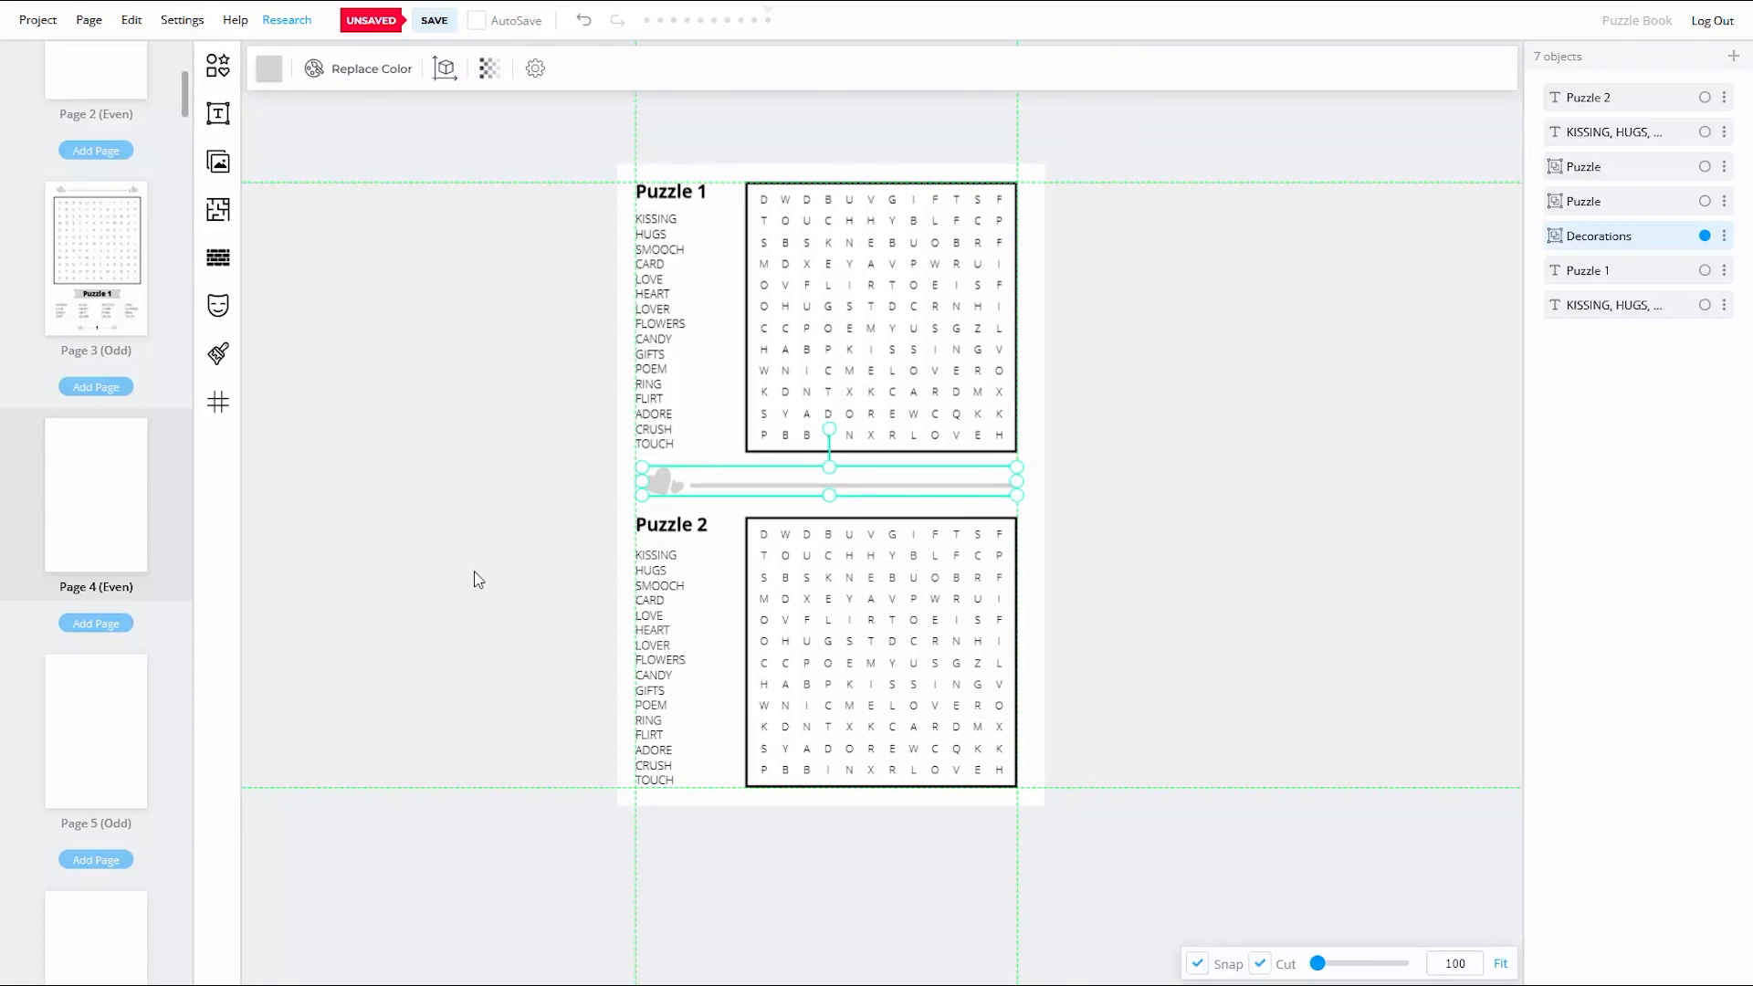
{"action": "left_click", "coordinate": [478, 578]}
{"action": "left_click", "coordinate": [165, 470]}
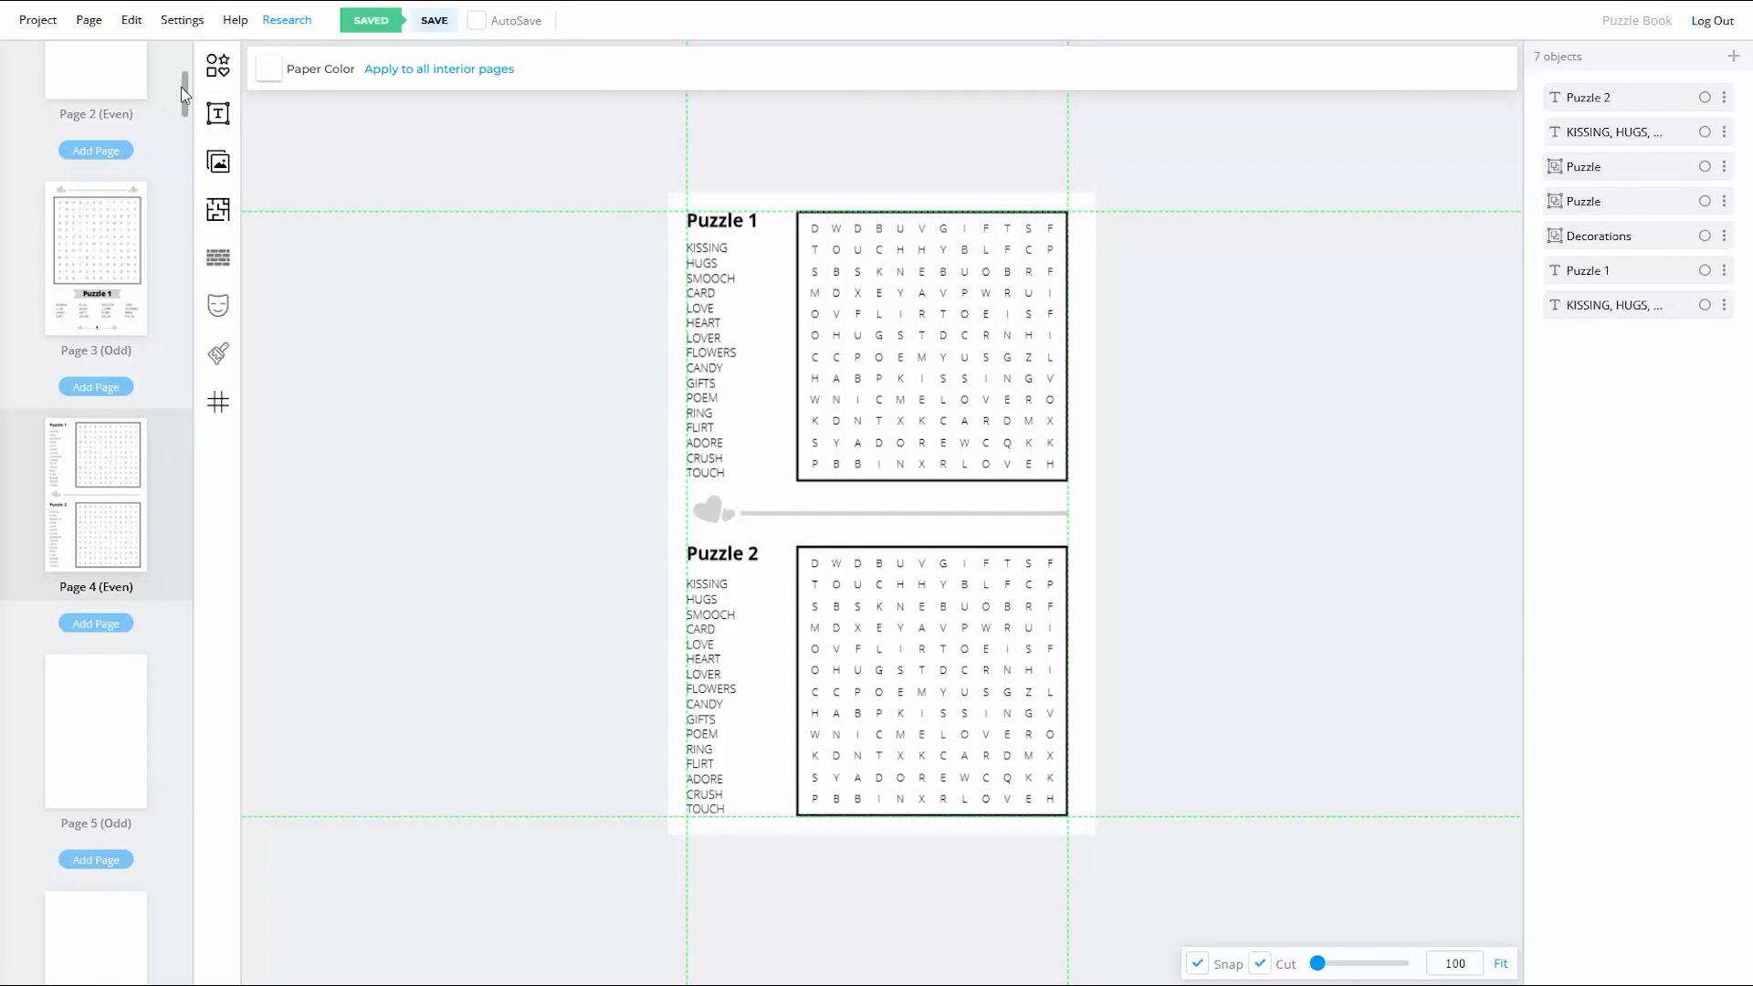
Step: Open page 61 and examine the layout of its six solution grids
{"action": "left_click_drag", "start_coordinate": [183, 91], "coordinate": [201, 813]}
{"action": "left_click", "coordinate": [127, 598]}
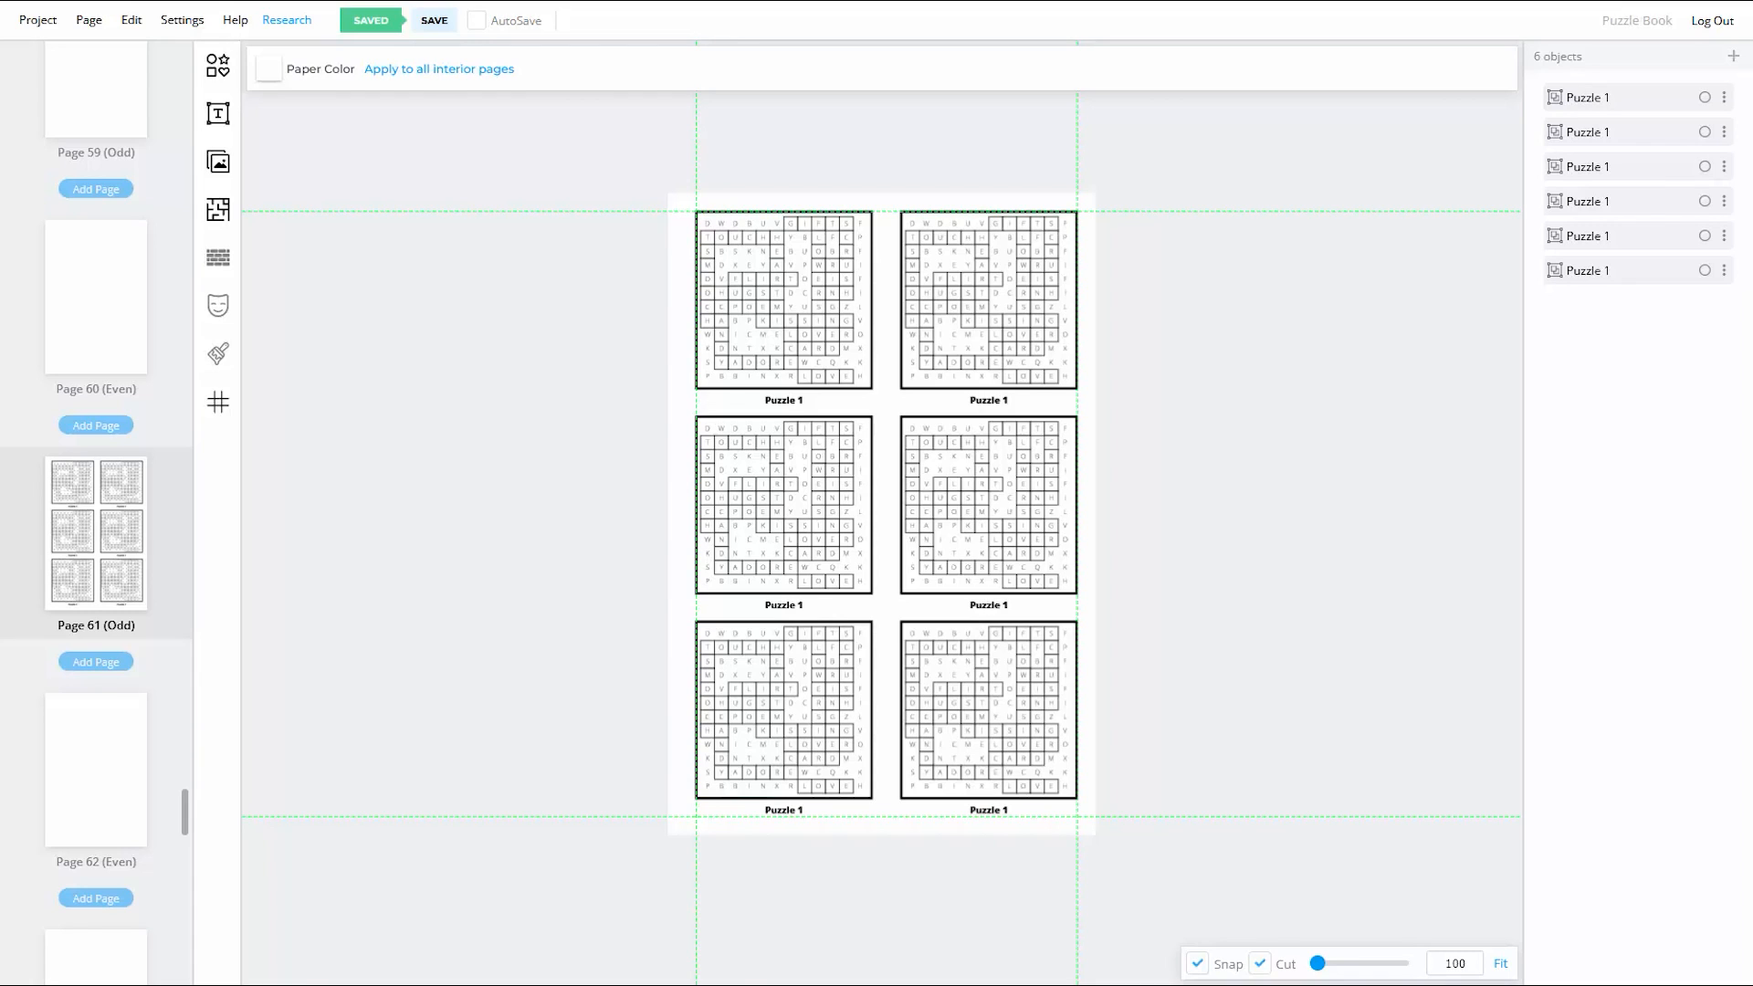
{"action": "left_click_drag", "start_coordinate": [187, 835], "coordinate": [185, 64]}
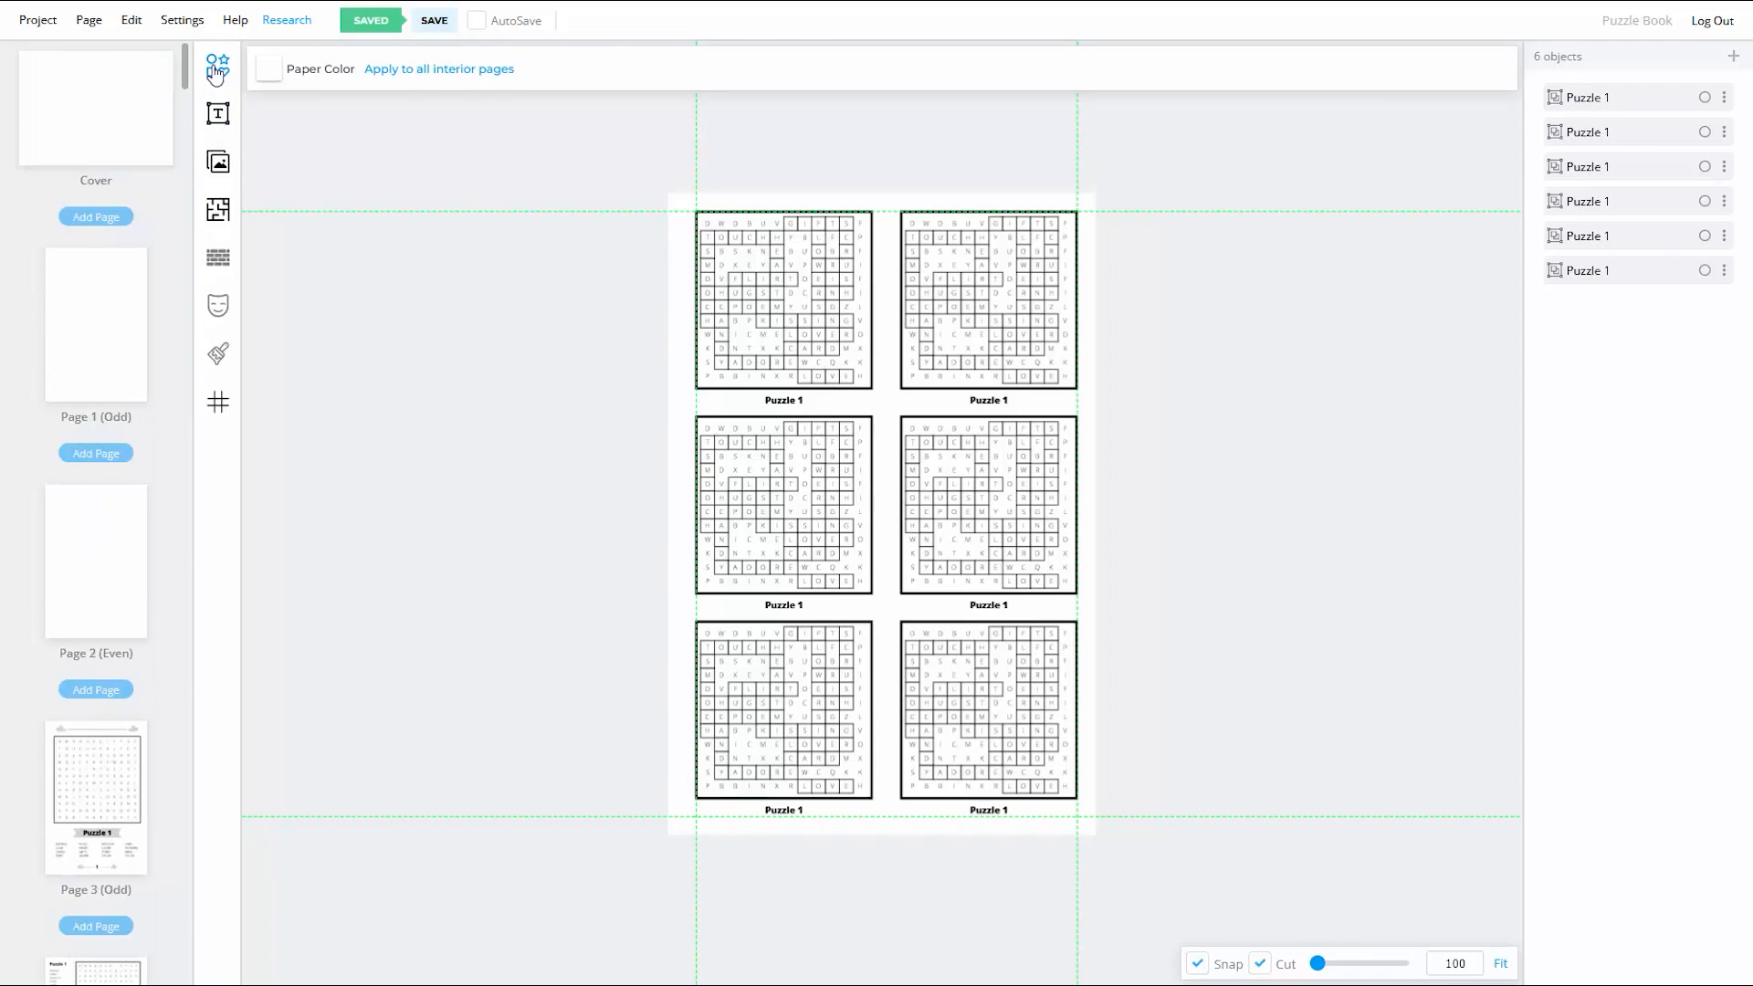
Step: Open the book cover and insert the uploaded valentine hearts image
{"action": "left_click", "coordinate": [111, 107]}
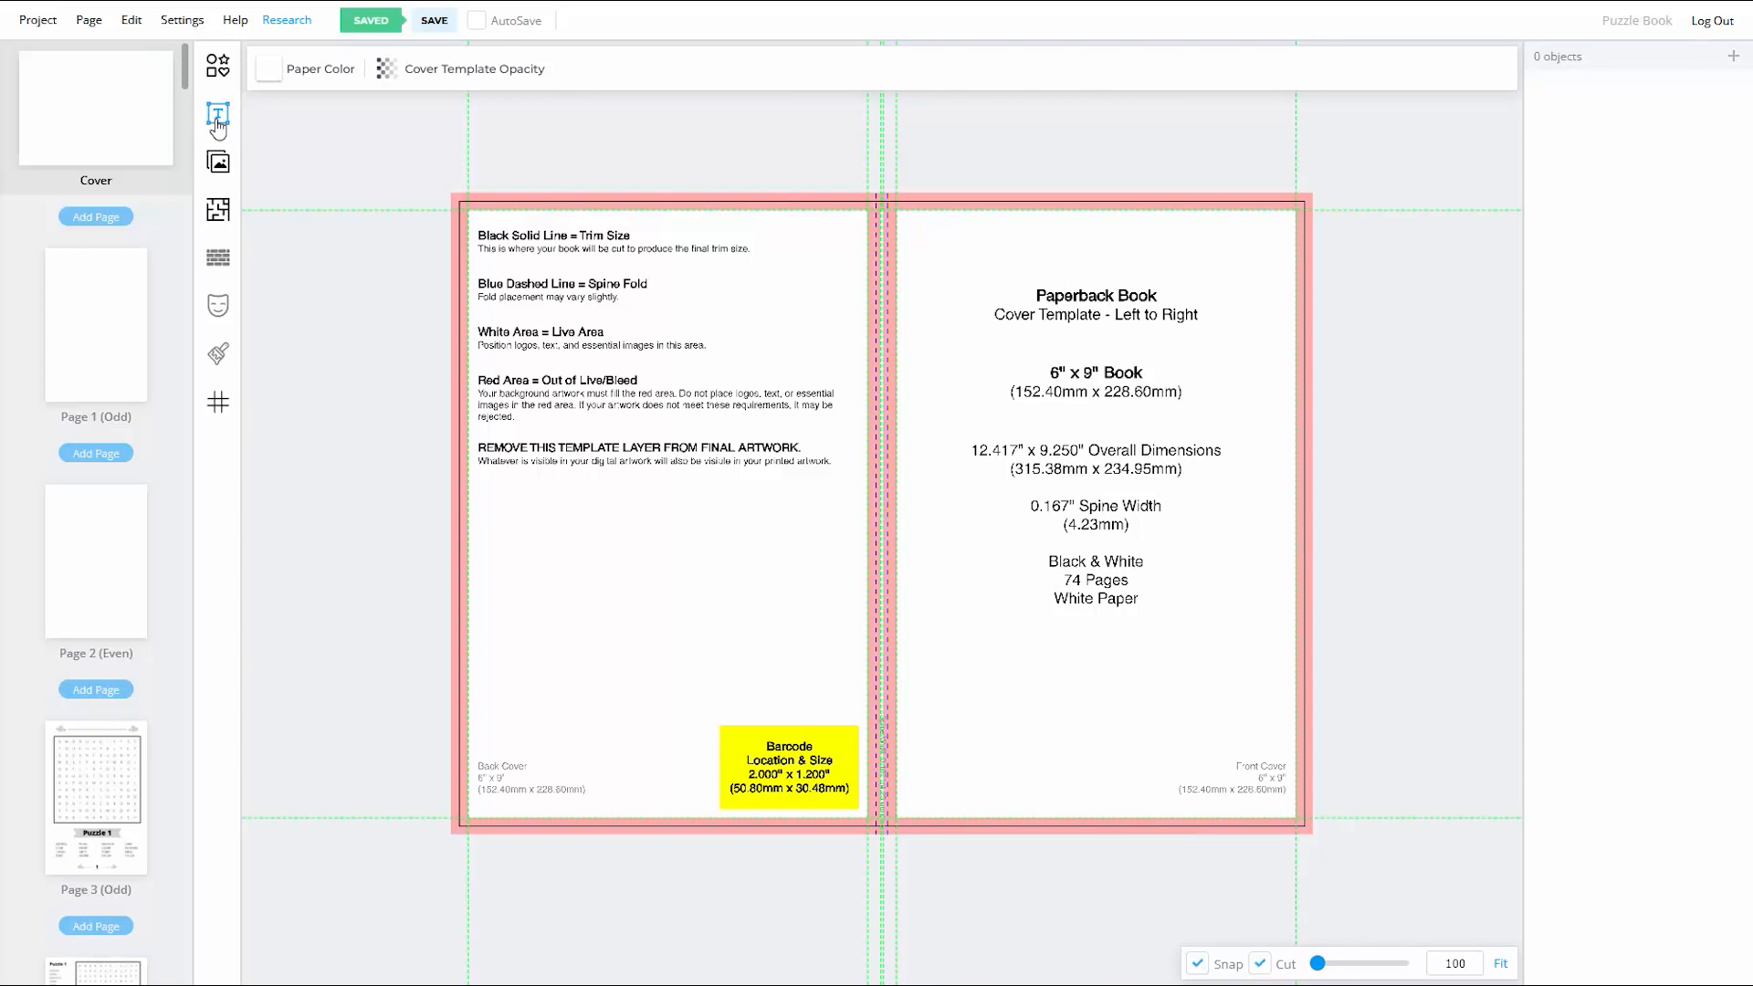
{"action": "left_click", "coordinate": [219, 163]}
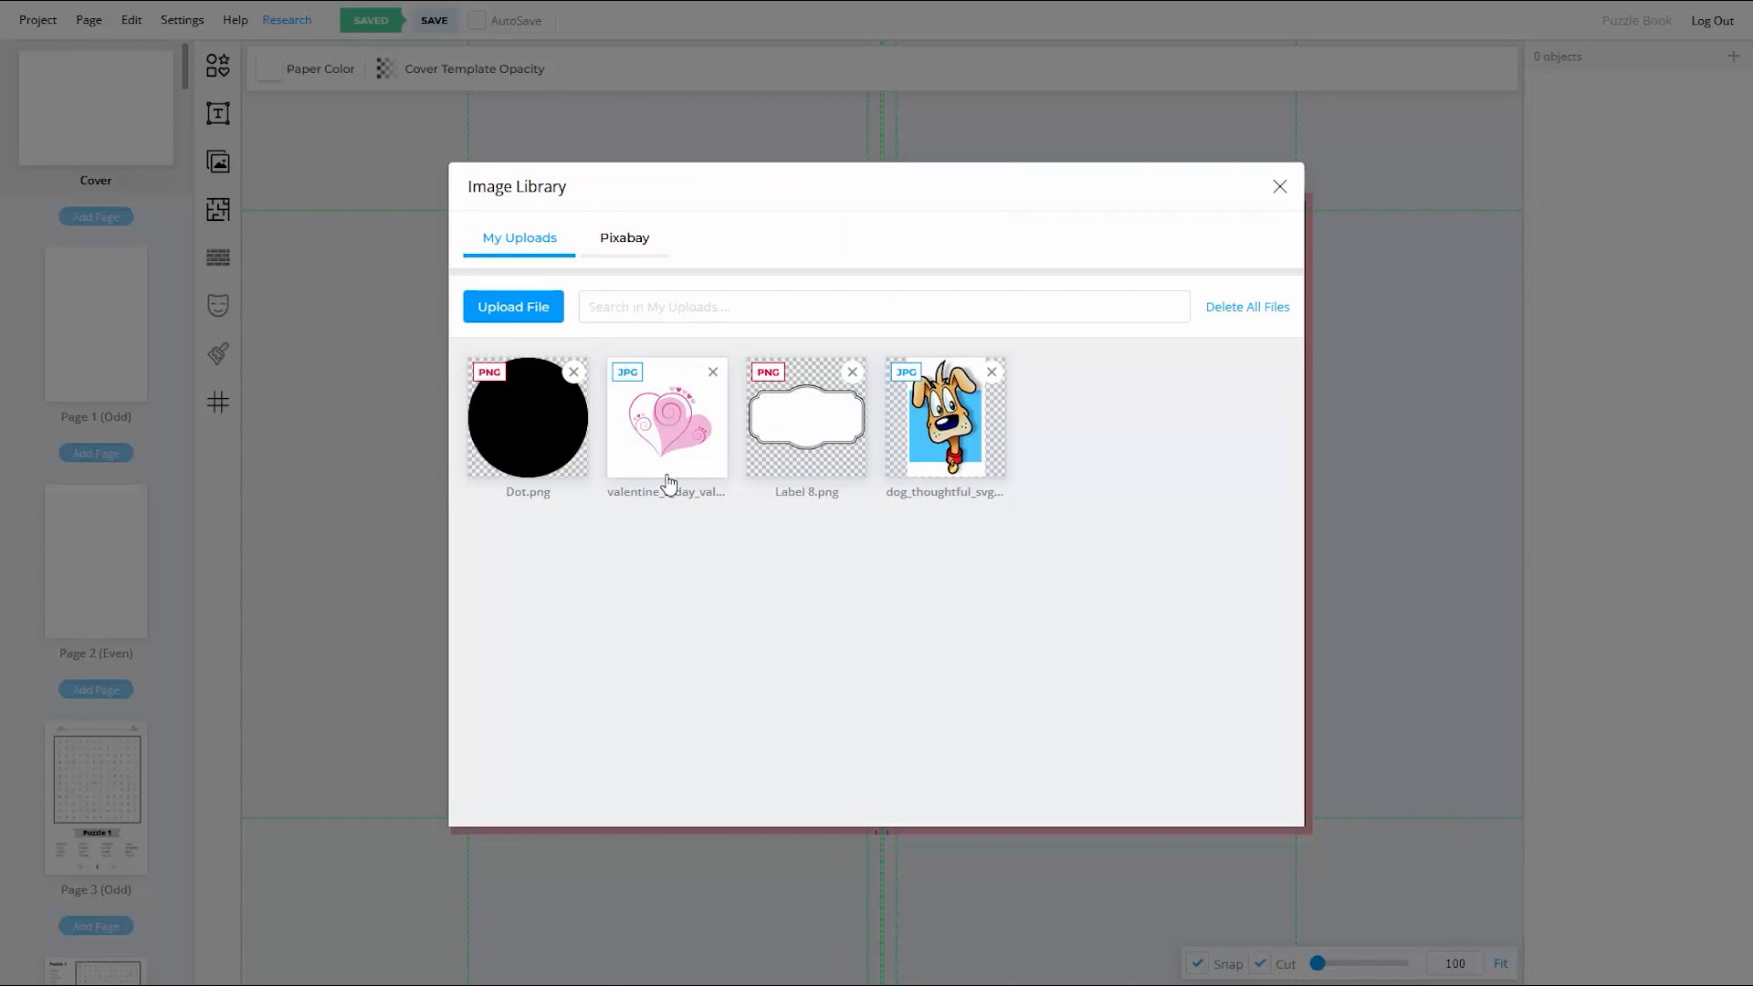
{"action": "left_click", "coordinate": [680, 427]}
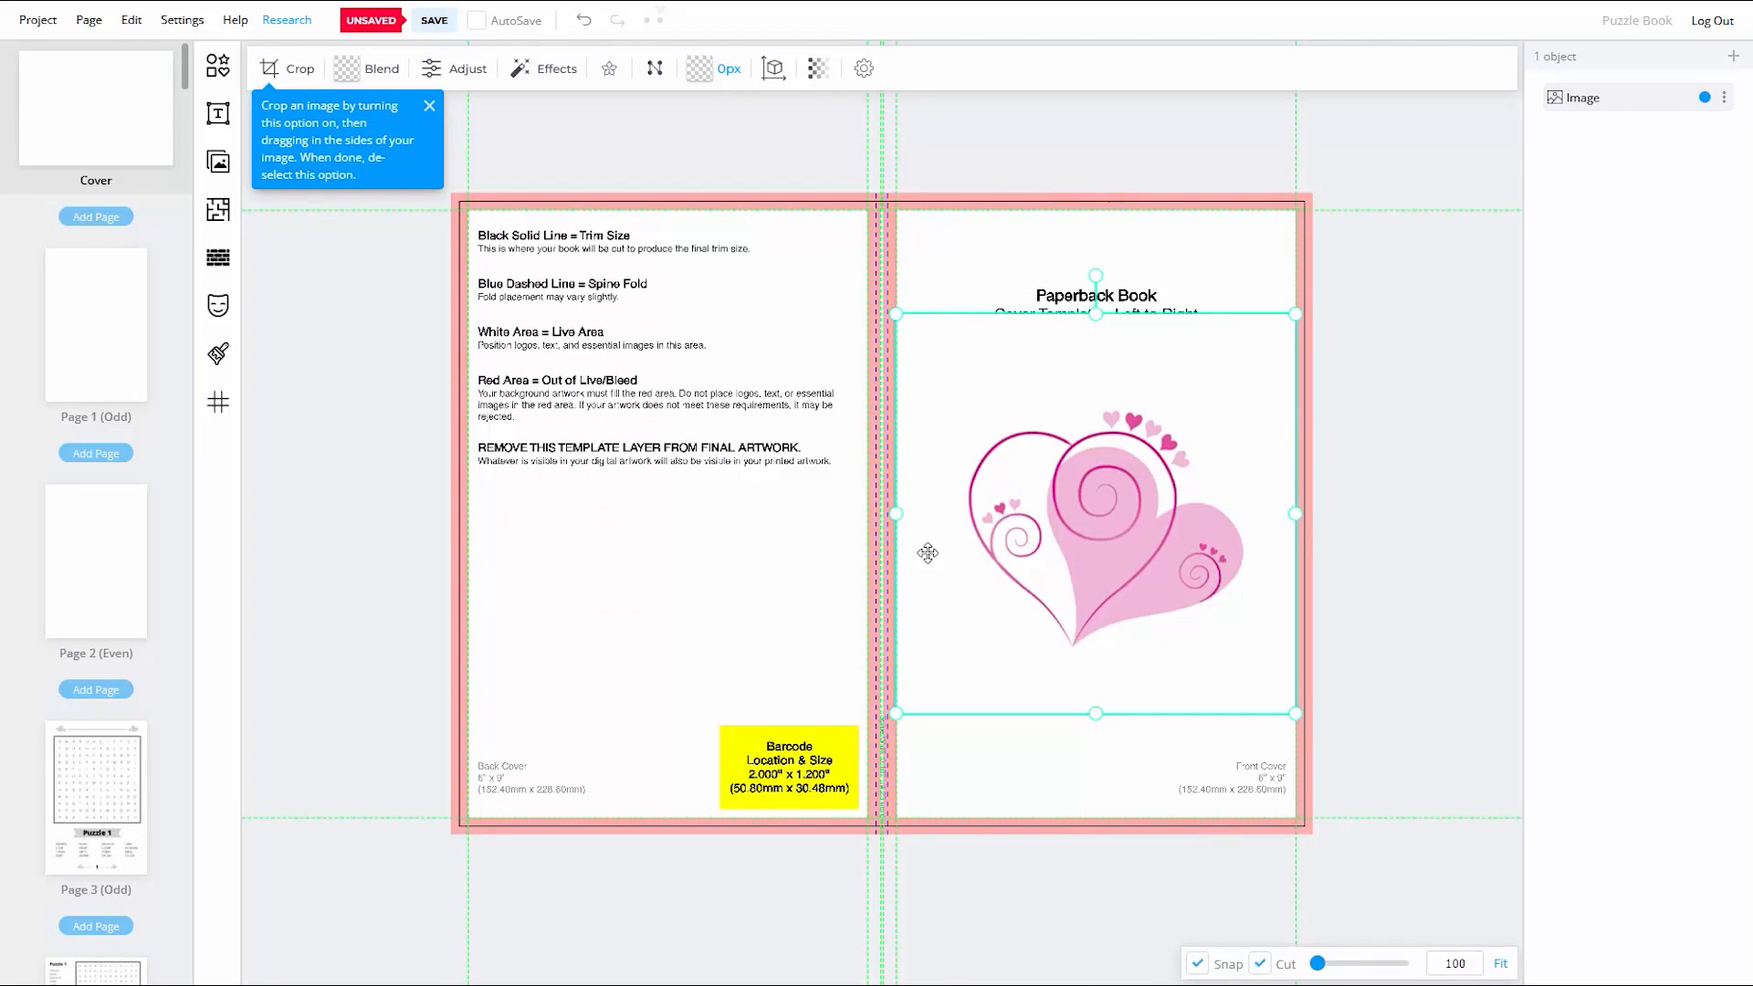
{"action": "left_click", "coordinate": [429, 107]}
{"action": "middle_click", "coordinate": [1718, 507]}
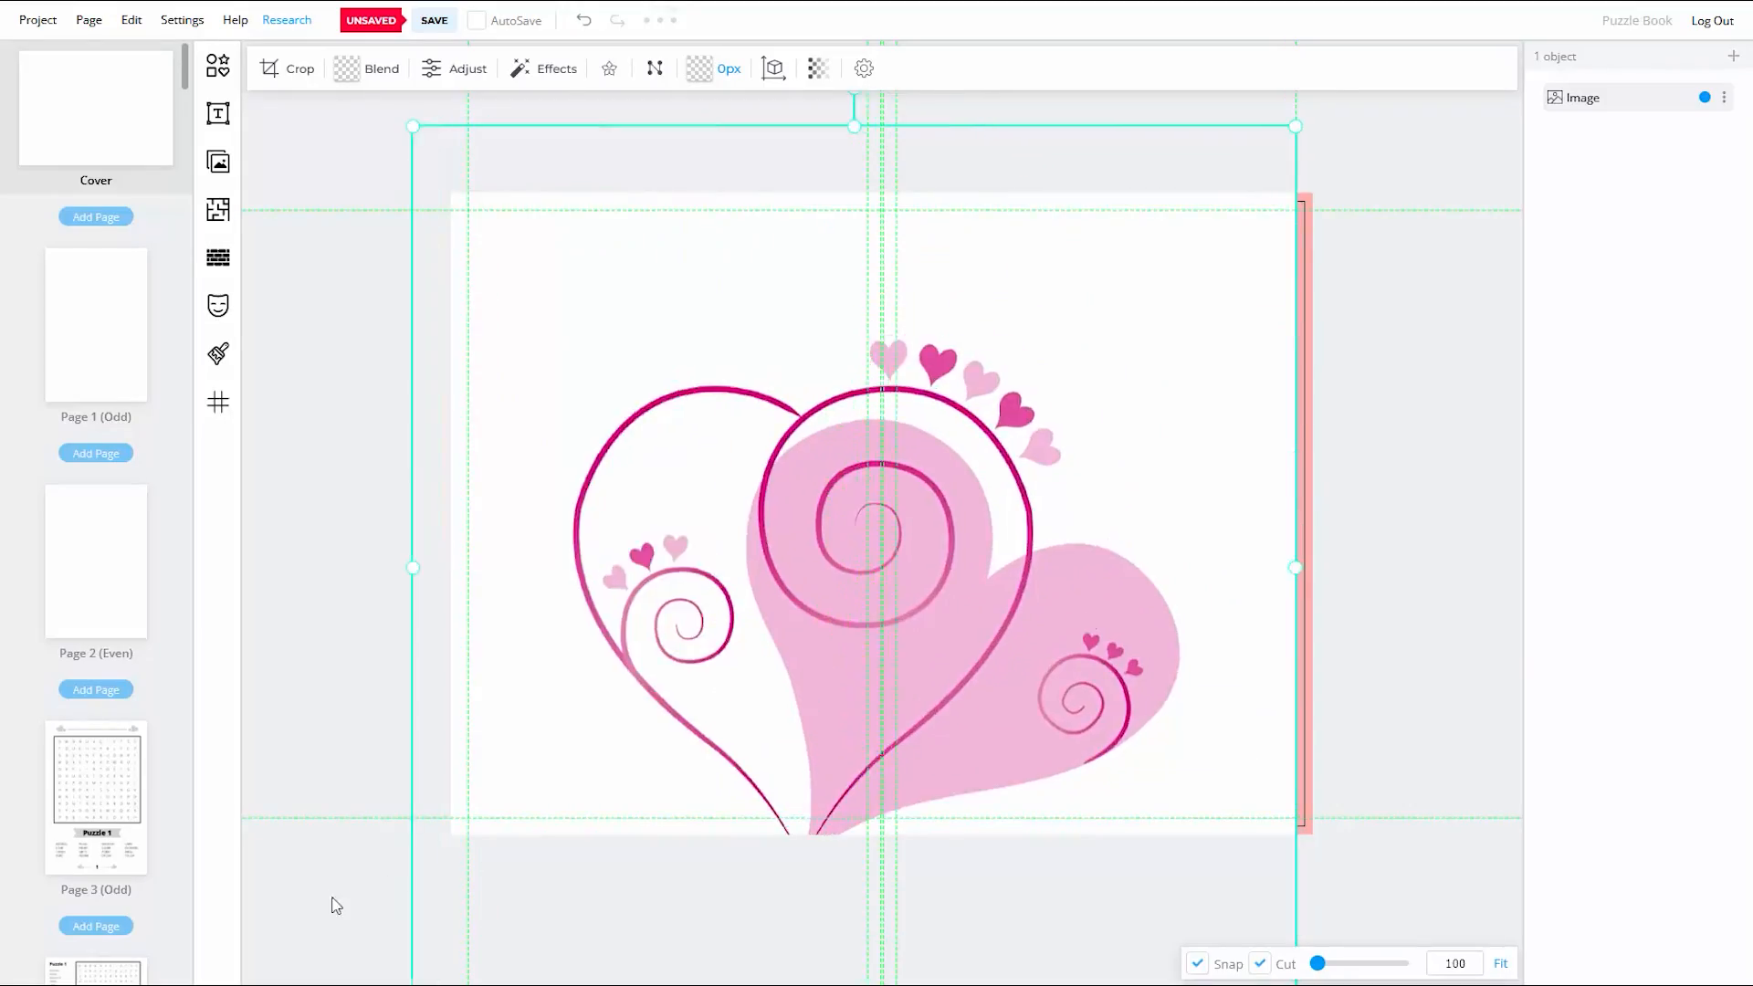
Step: Enlarge, widen and position the hearts image so that it covers the full front, spine and back cover
{"action": "scroll", "coordinate": [1087, 627], "scroll_direction": "down", "scroll_amount": 3}
{"action": "left_click_drag", "start_coordinate": [1236, 270], "coordinate": [1272, 233]}
{"action": "left_click_drag", "start_coordinate": [1188, 423], "coordinate": [1180, 387]}
{"action": "left_click_drag", "start_coordinate": [1266, 196], "coordinate": [1290, 176]}
{"action": "left_click_drag", "start_coordinate": [598, 864], "coordinate": [592, 870]}
{"action": "left_click_drag", "start_coordinate": [1287, 522], "coordinate": [1318, 523]}
{"action": "left_click_drag", "start_coordinate": [589, 524], "coordinate": [511, 529]}
{"action": "left_click_drag", "start_coordinate": [1318, 522], "coordinate": [1329, 521]}
{"action": "left_click_drag", "start_coordinate": [512, 525], "coordinate": [506, 525]}
{"action": "left_click_drag", "start_coordinate": [1329, 519], "coordinate": [1333, 518]}
Step: Rename the hearts image "Background Image" and save the project
{"action": "left_click", "coordinate": [1724, 97]}
{"action": "left_click", "coordinate": [1604, 122]}
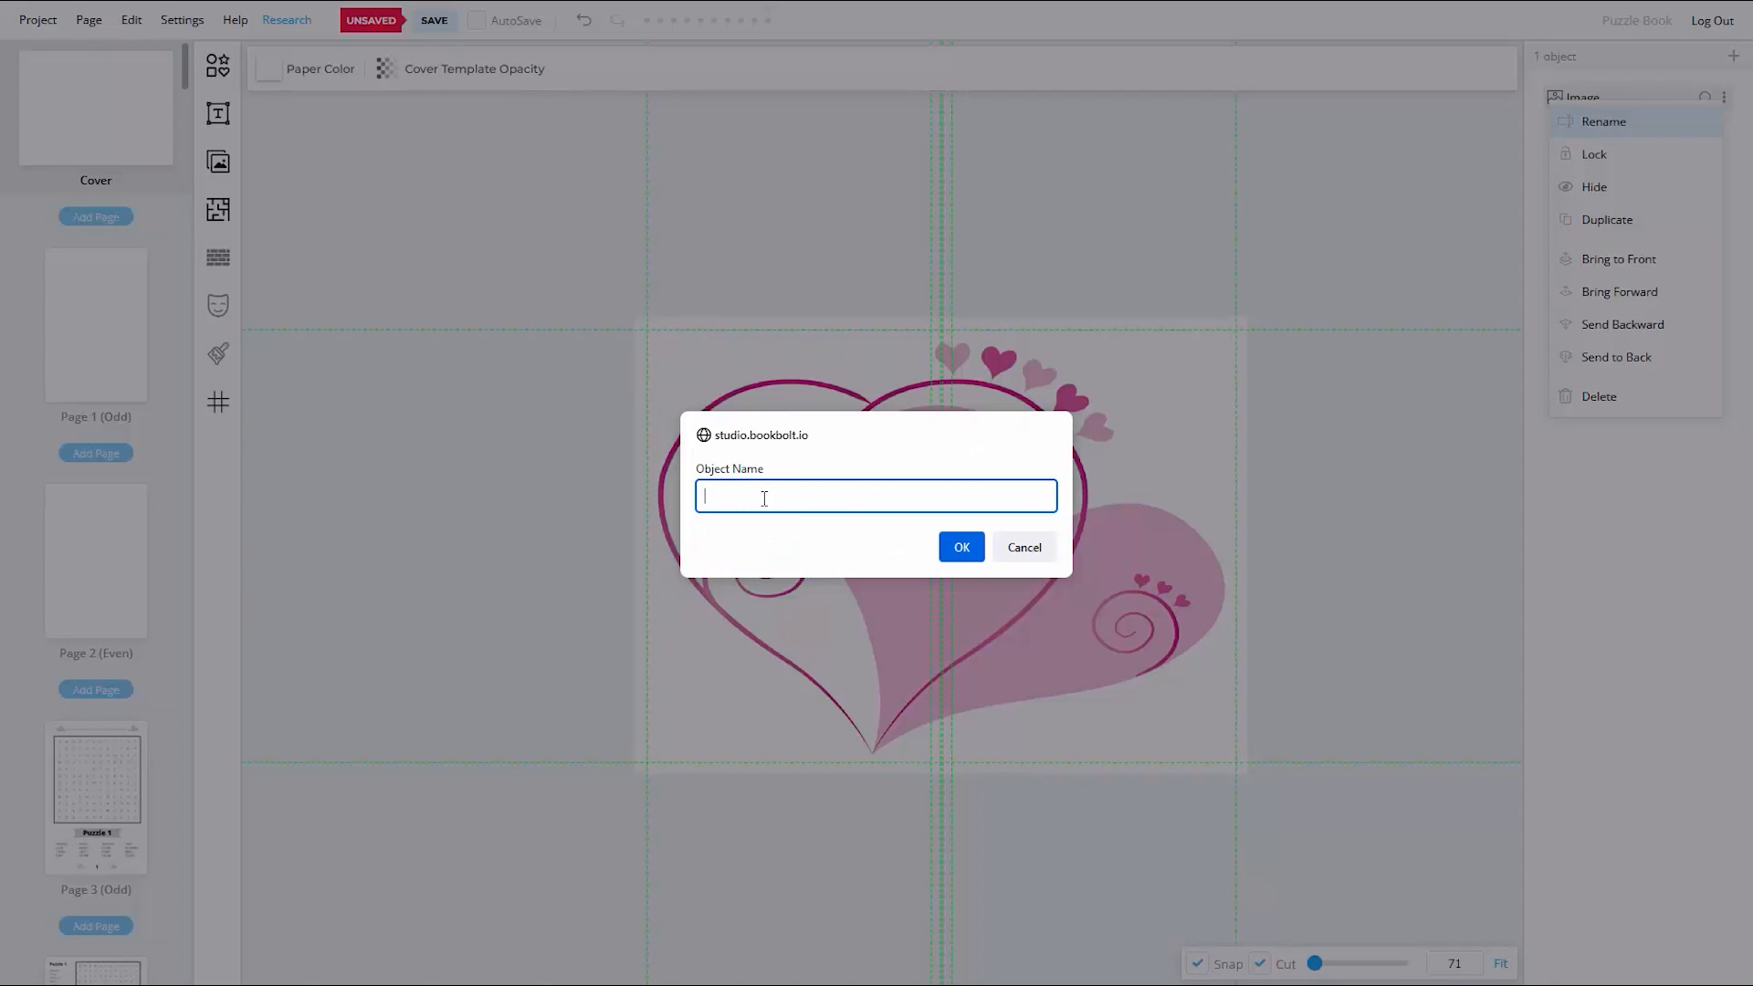
{"action": "left_click", "coordinate": [962, 547]}
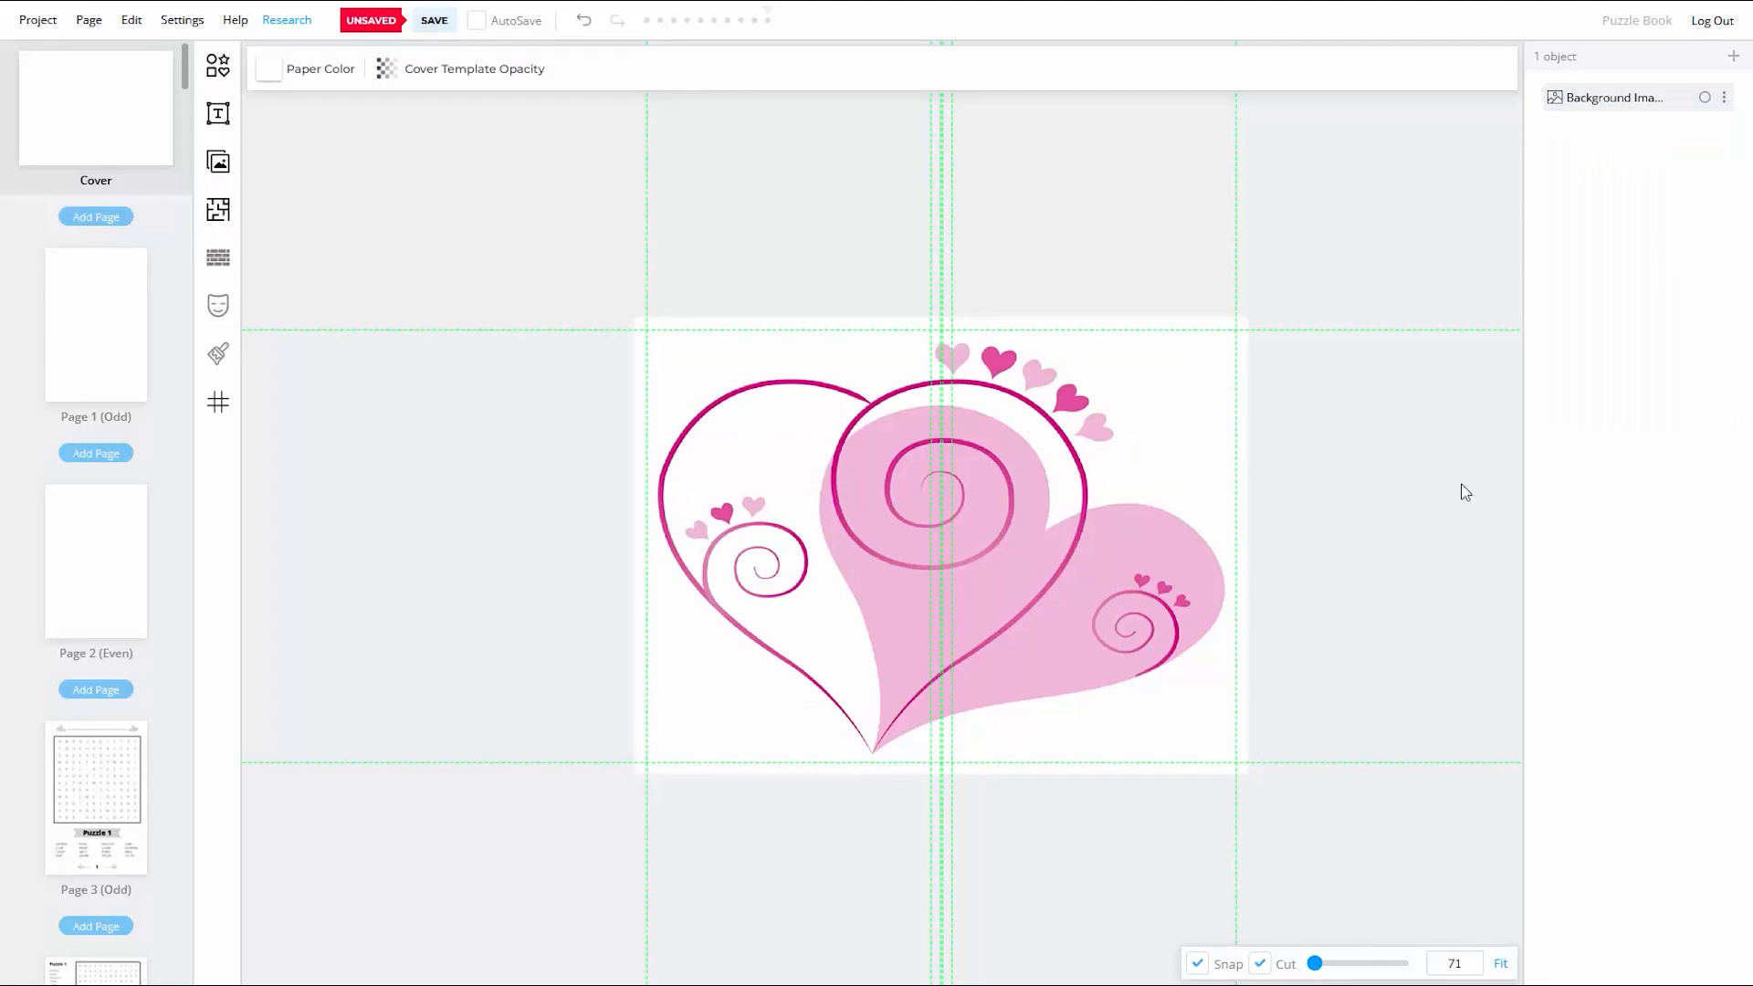
{"action": "left_click", "coordinate": [435, 20]}
Step: Adjust the background image's colours to saturation 5, hue -5 and blue 109
{"action": "left_click", "coordinate": [903, 559]}
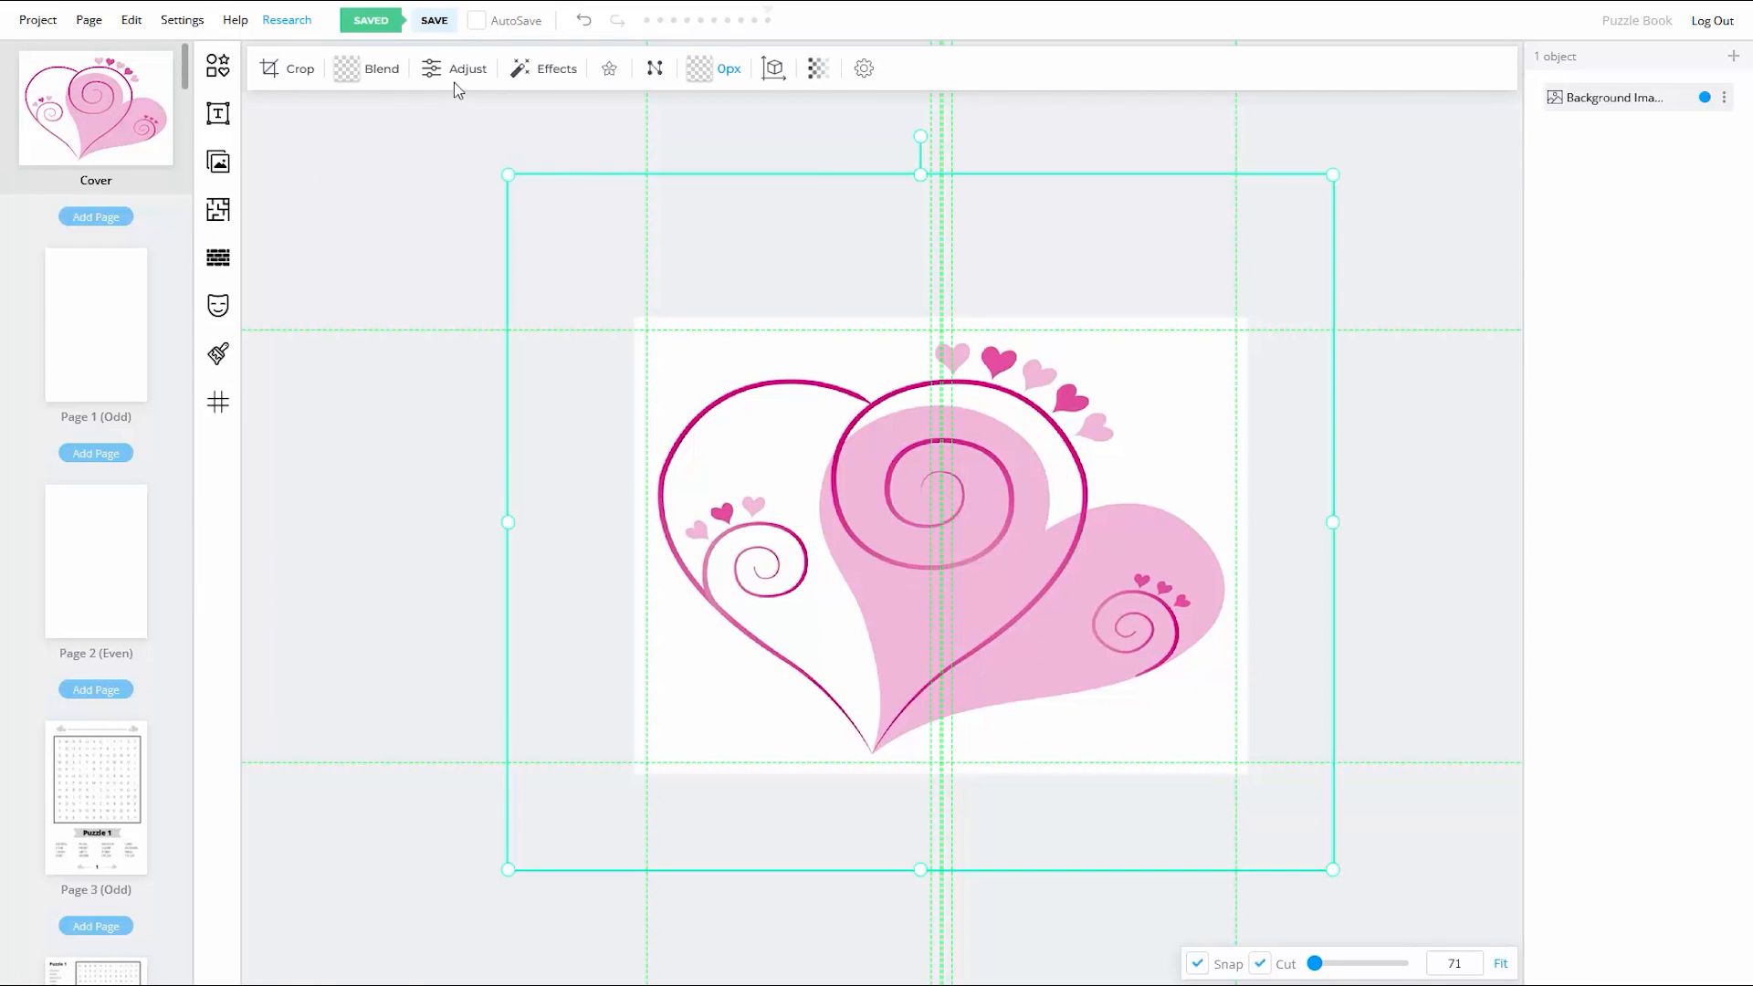
{"action": "left_click", "coordinate": [454, 69]}
{"action": "left_click_drag", "start_coordinate": [582, 287], "coordinate": [580, 239]}
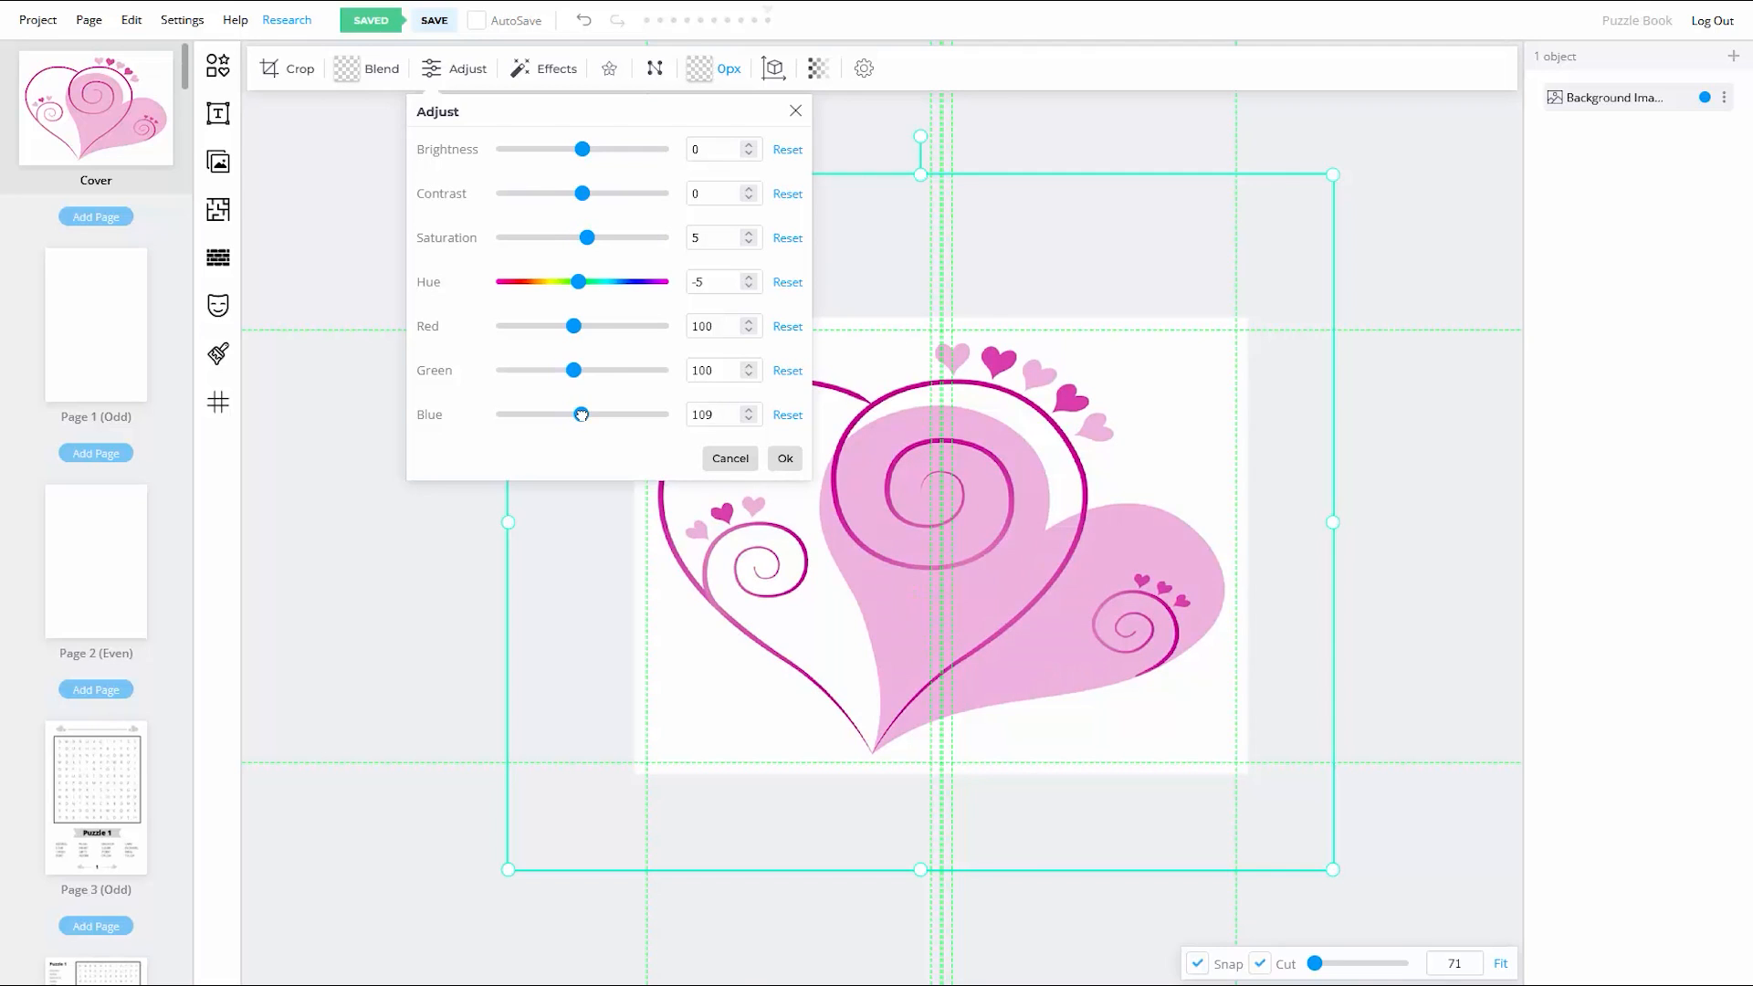
{"action": "left_click", "coordinate": [785, 458]}
{"action": "left_click", "coordinate": [1388, 383]}
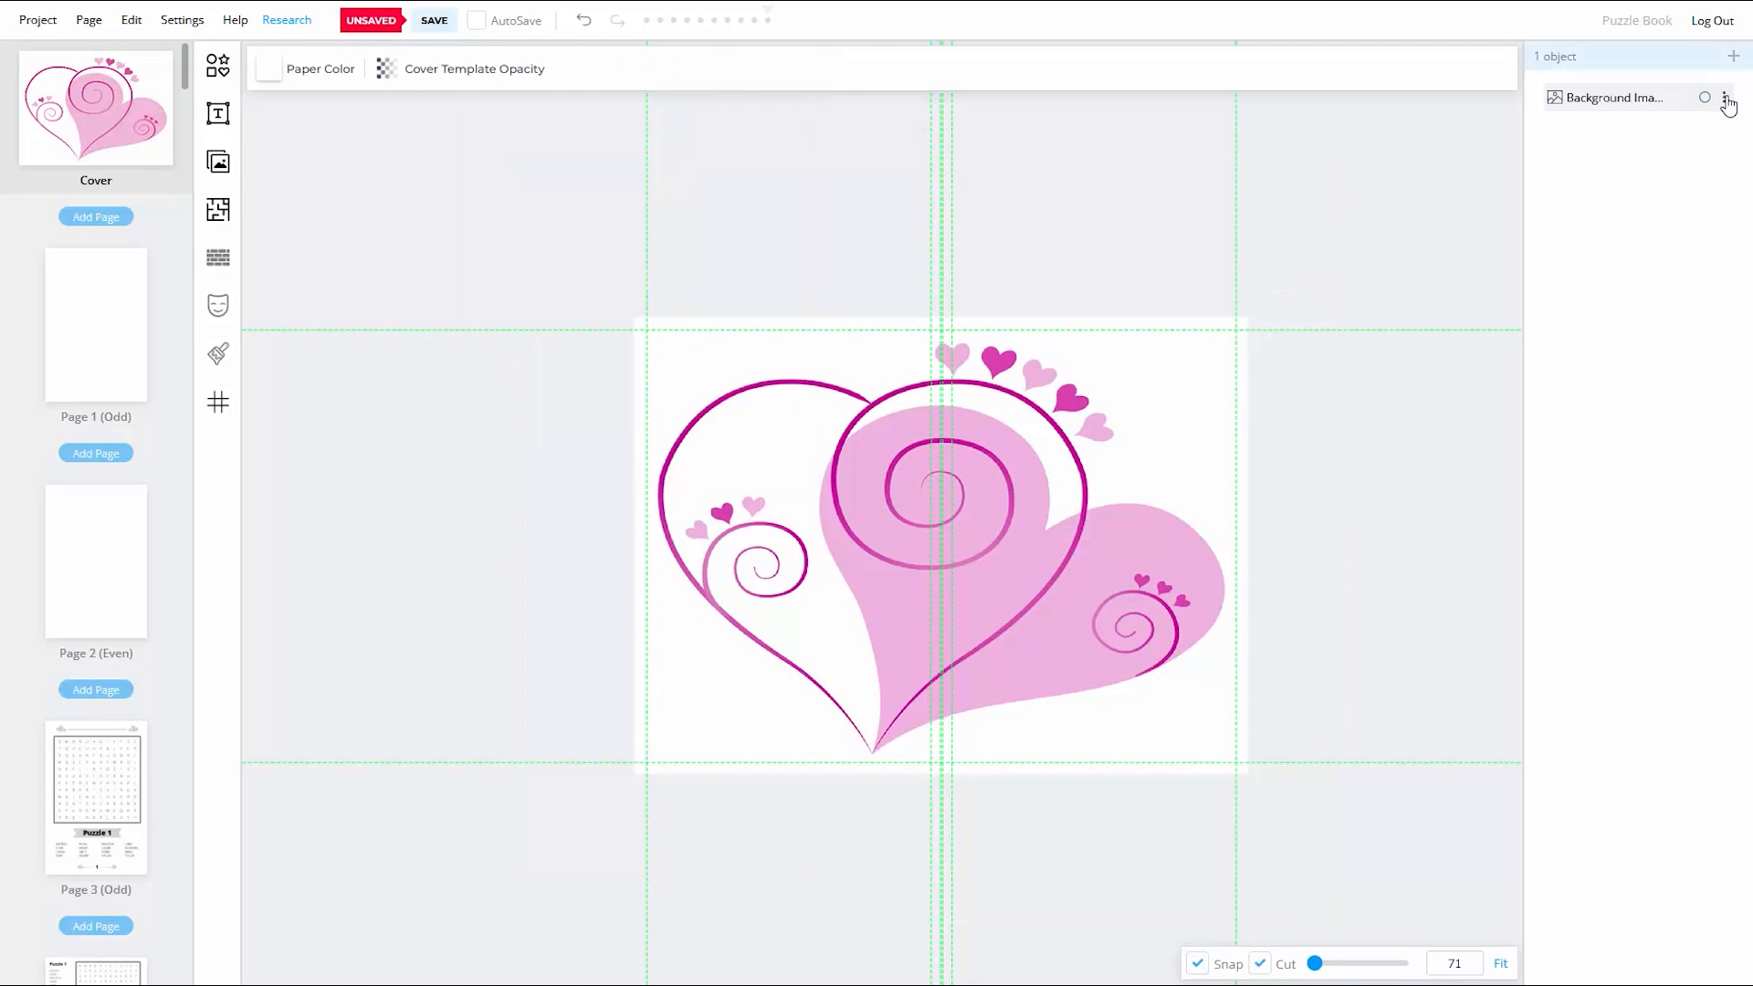
Step: Lock the background image and save the project
{"action": "left_click", "coordinate": [1724, 98]}
{"action": "left_click", "coordinate": [1597, 153]}
{"action": "left_click", "coordinate": [434, 20]}
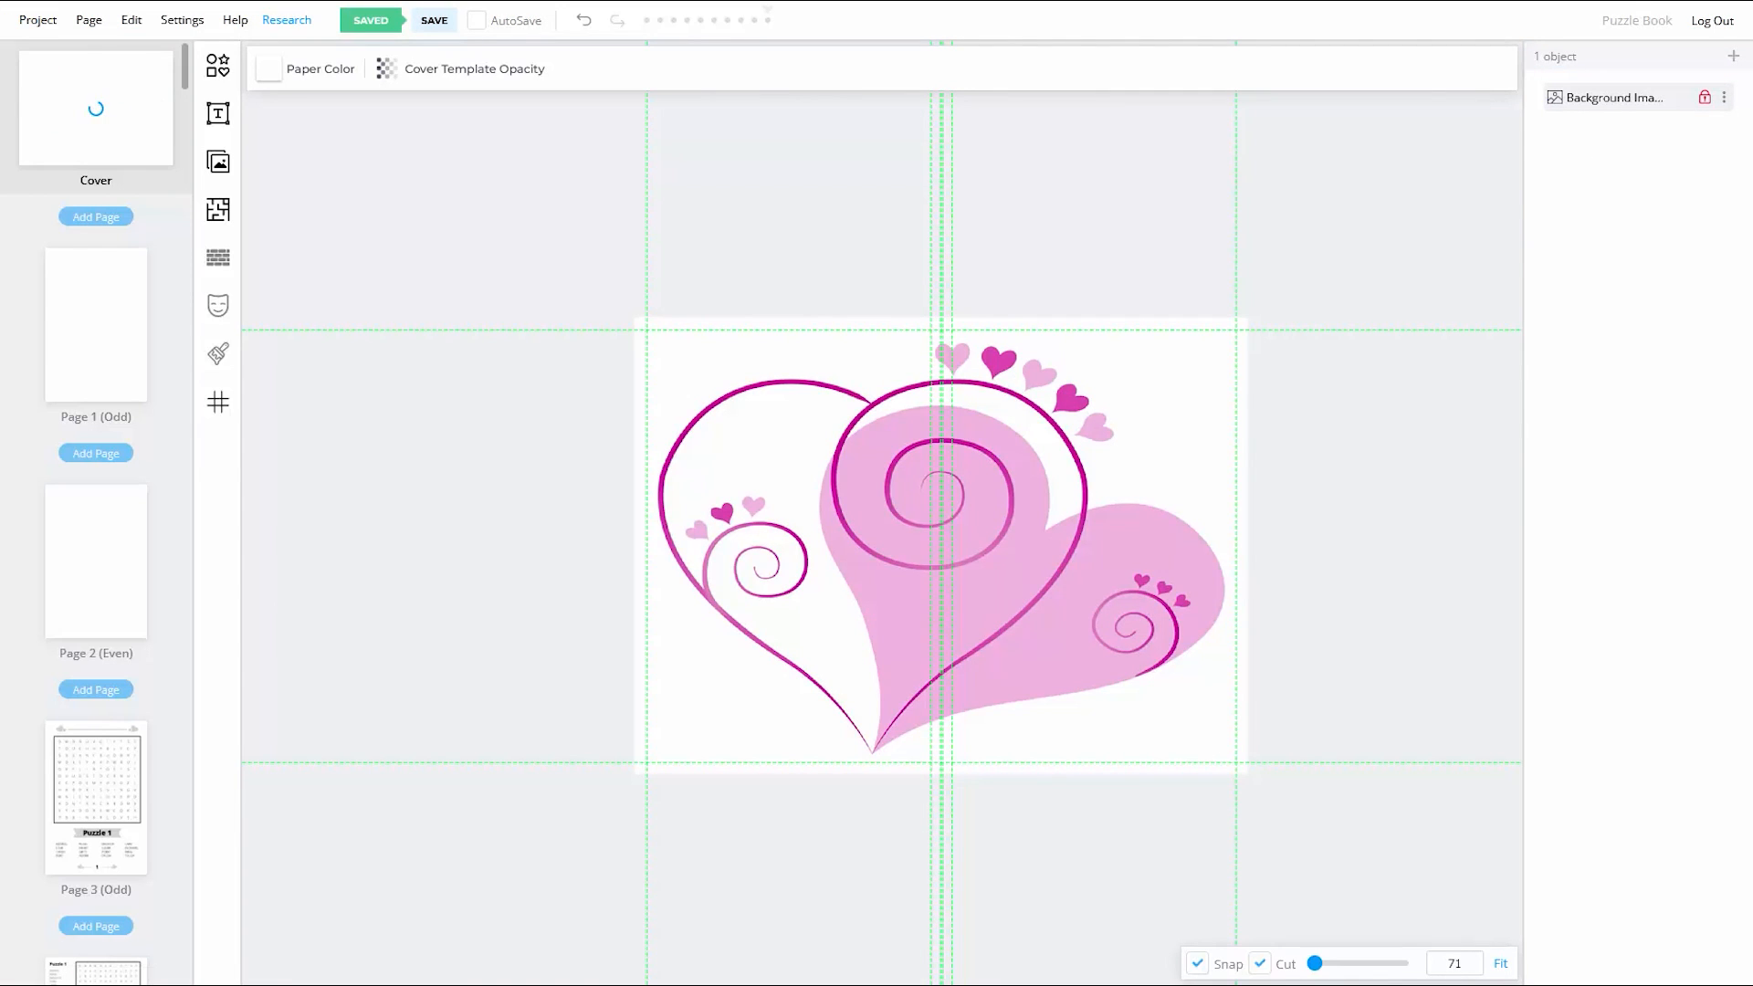
{"action": "left_click", "coordinate": [103, 315]}
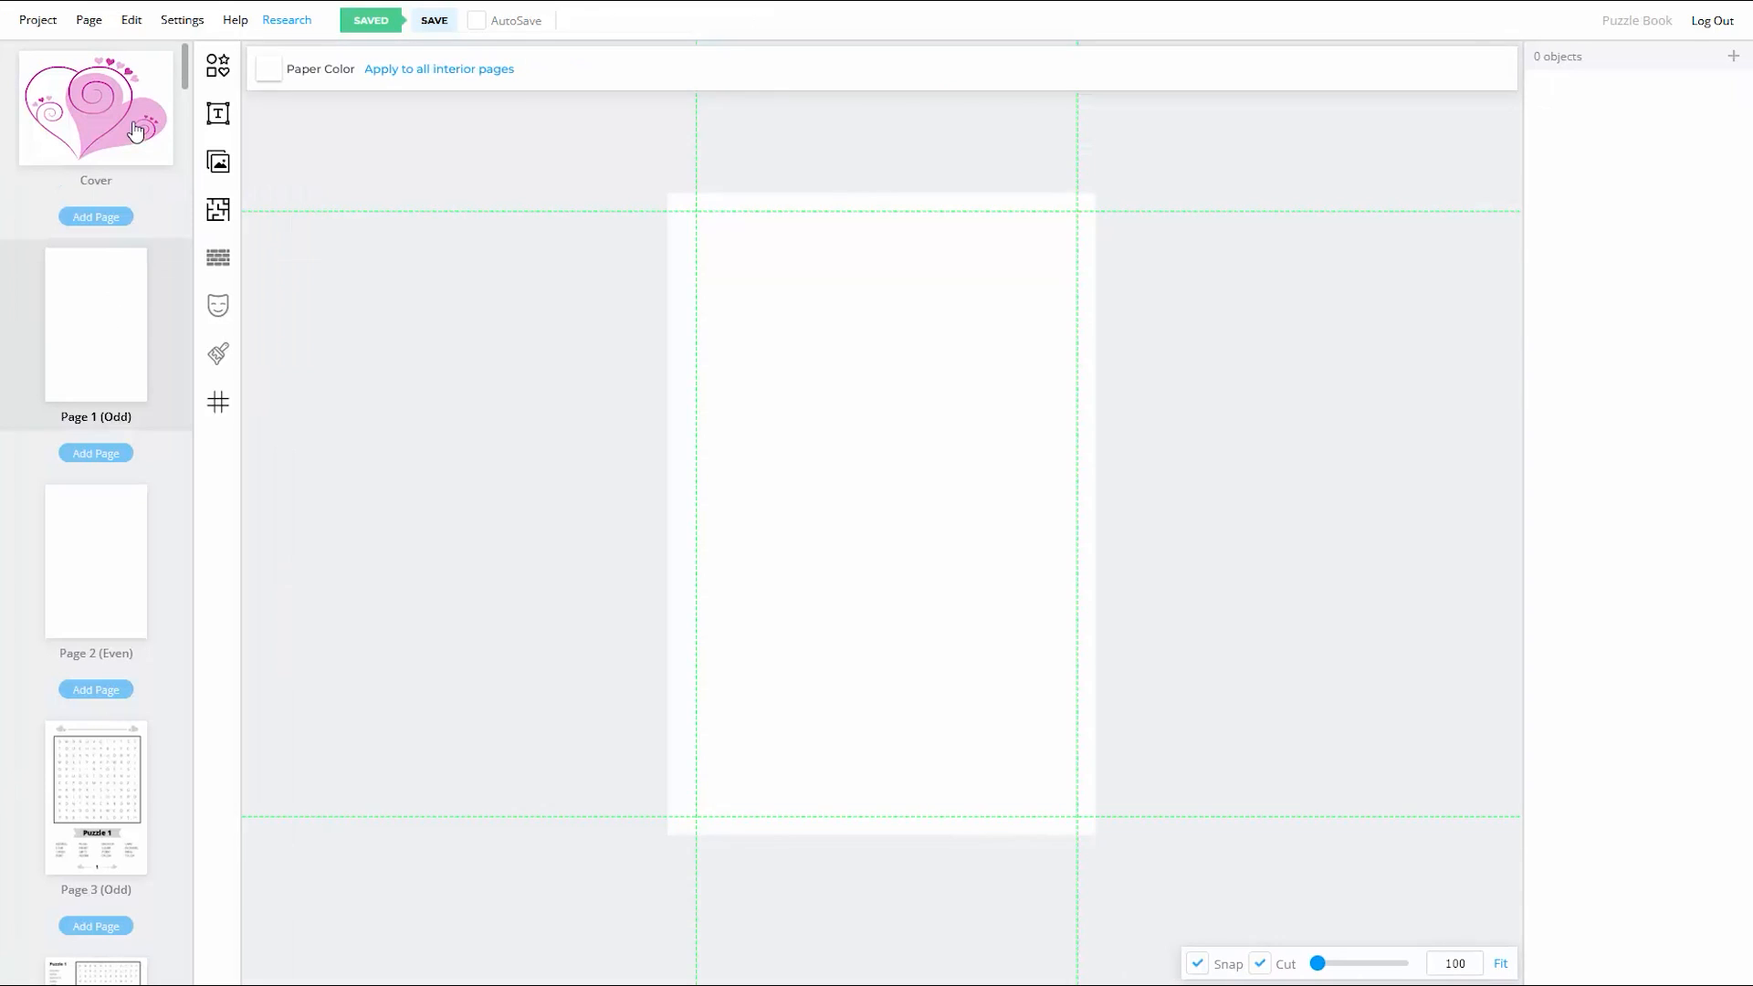
Step: Add the double-heart shape to the cover, shrink it and place it in the back cover's lower-left corner
{"action": "left_click", "coordinate": [148, 151]}
{"action": "left_click", "coordinate": [217, 65]}
{"action": "scroll", "coordinate": [347, 639], "scroll_direction": "down", "scroll_amount": 10}
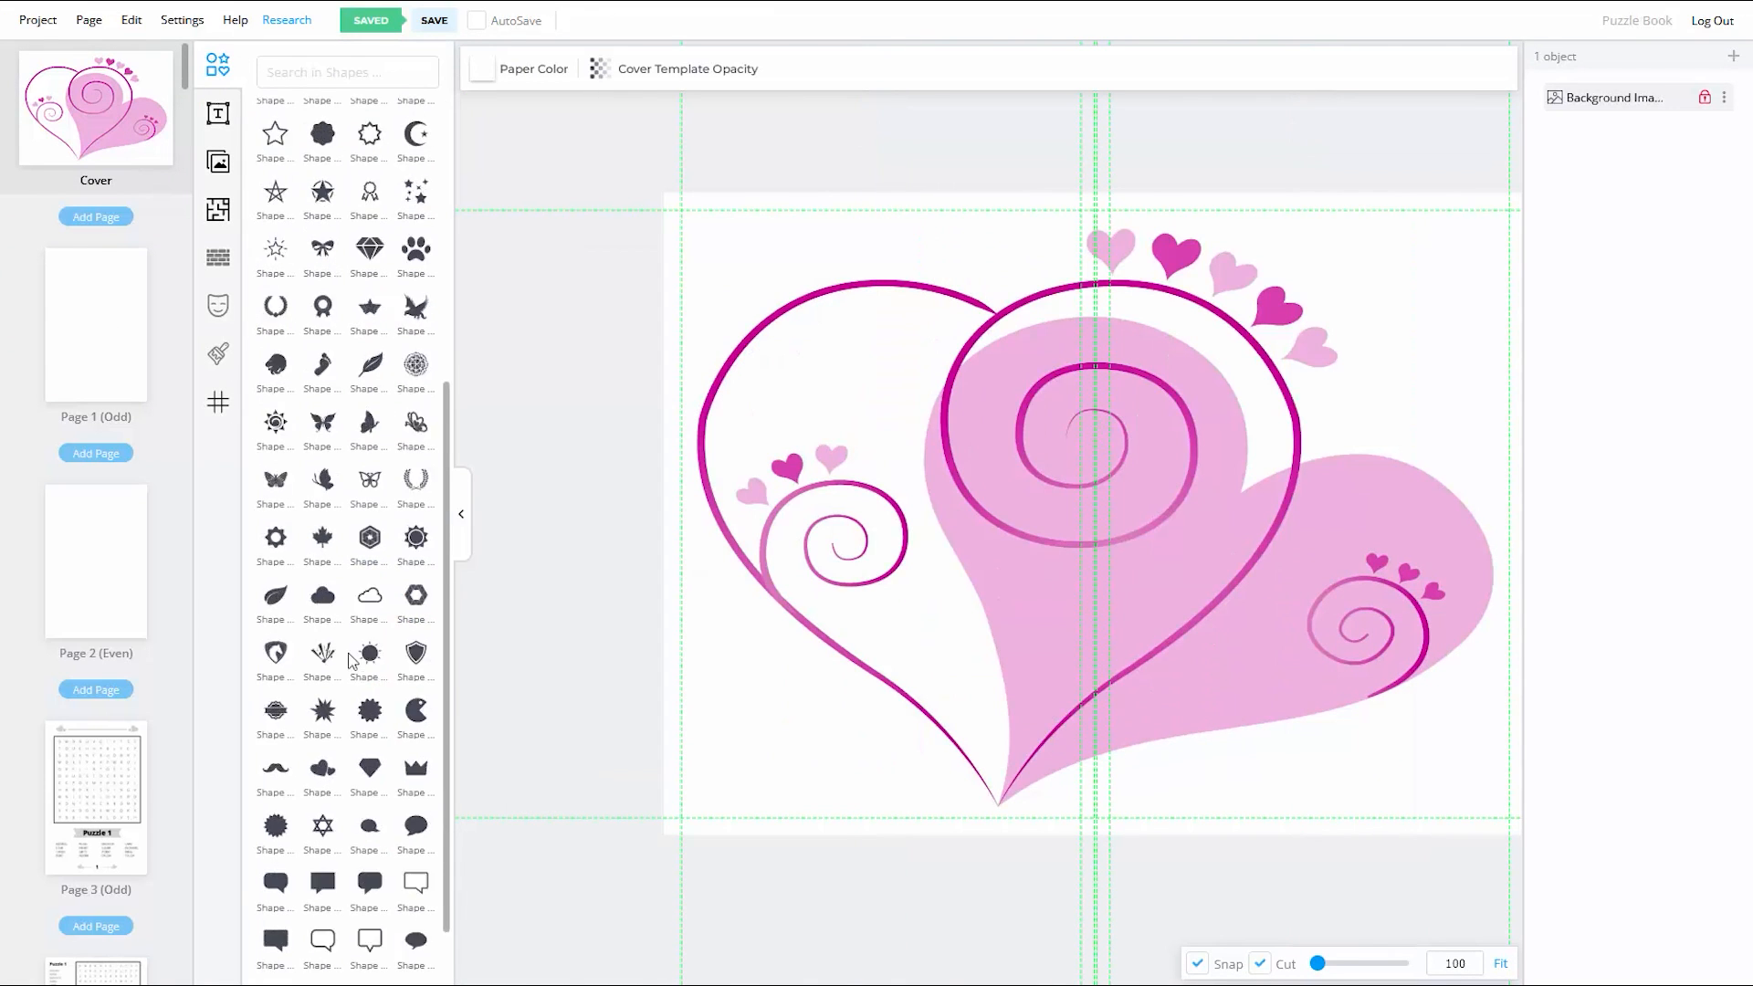
{"action": "left_click", "coordinate": [356, 712]}
{"action": "left_click", "coordinate": [461, 514]}
{"action": "left_click_drag", "start_coordinate": [1018, 321], "coordinate": [881, 510]}
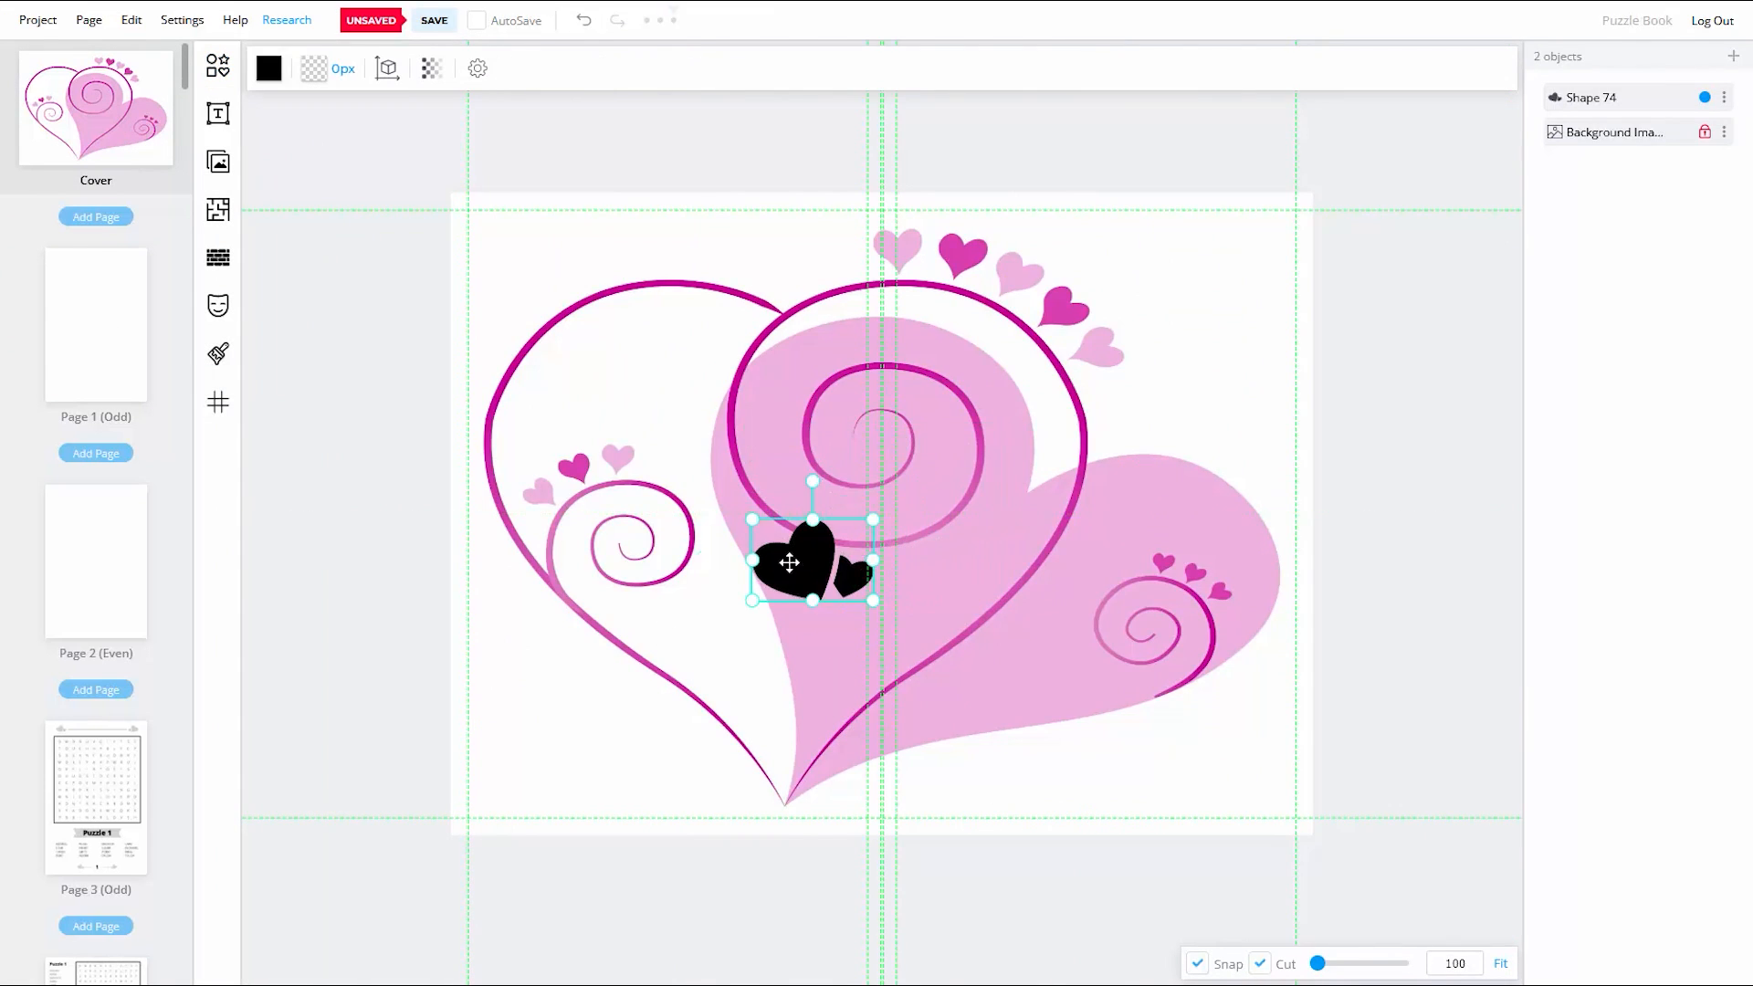
{"action": "left_click_drag", "start_coordinate": [783, 568], "coordinate": [547, 739]}
Step: Tilt the double hearts and place a smaller, tilted duplicate in the back cover's upper-left corner
{"action": "left_click_drag", "start_coordinate": [572, 650], "coordinate": [534, 269]}
{"action": "left_click", "coordinate": [617, 661]}
{"action": "right_click", "coordinate": [557, 728]}
{"action": "left_click", "coordinate": [558, 728]}
{"action": "left_click_drag", "start_coordinate": [517, 196], "coordinate": [536, 194]}
{"action": "left_click_drag", "start_coordinate": [590, 234], "coordinate": [561, 253]}
Step: Duplicate the upper double hearts twice, placing a smaller copy at the front cover's lower-left and a mirrored copy at its lower-right
{"action": "left_click_drag", "start_coordinate": [512, 283], "coordinate": [959, 776]}
{"action": "right_click", "coordinate": [516, 258]}
{"action": "left_click", "coordinate": [570, 384]}
{"action": "left_click_drag", "start_coordinate": [1012, 747], "coordinate": [944, 722]}
{"action": "left_click_drag", "start_coordinate": [956, 781], "coordinate": [946, 776]}
{"action": "left_click", "coordinate": [995, 760]}
{"action": "right_click", "coordinate": [519, 252]}
{"action": "left_click", "coordinate": [572, 378]}
{"action": "left_click_drag", "start_coordinate": [513, 254], "coordinate": [1245, 780]}
Step: Fill the front cover's lower-right double hearts with light purple and its lower-left double hearts with light pink
{"action": "left_click", "coordinate": [268, 69]}
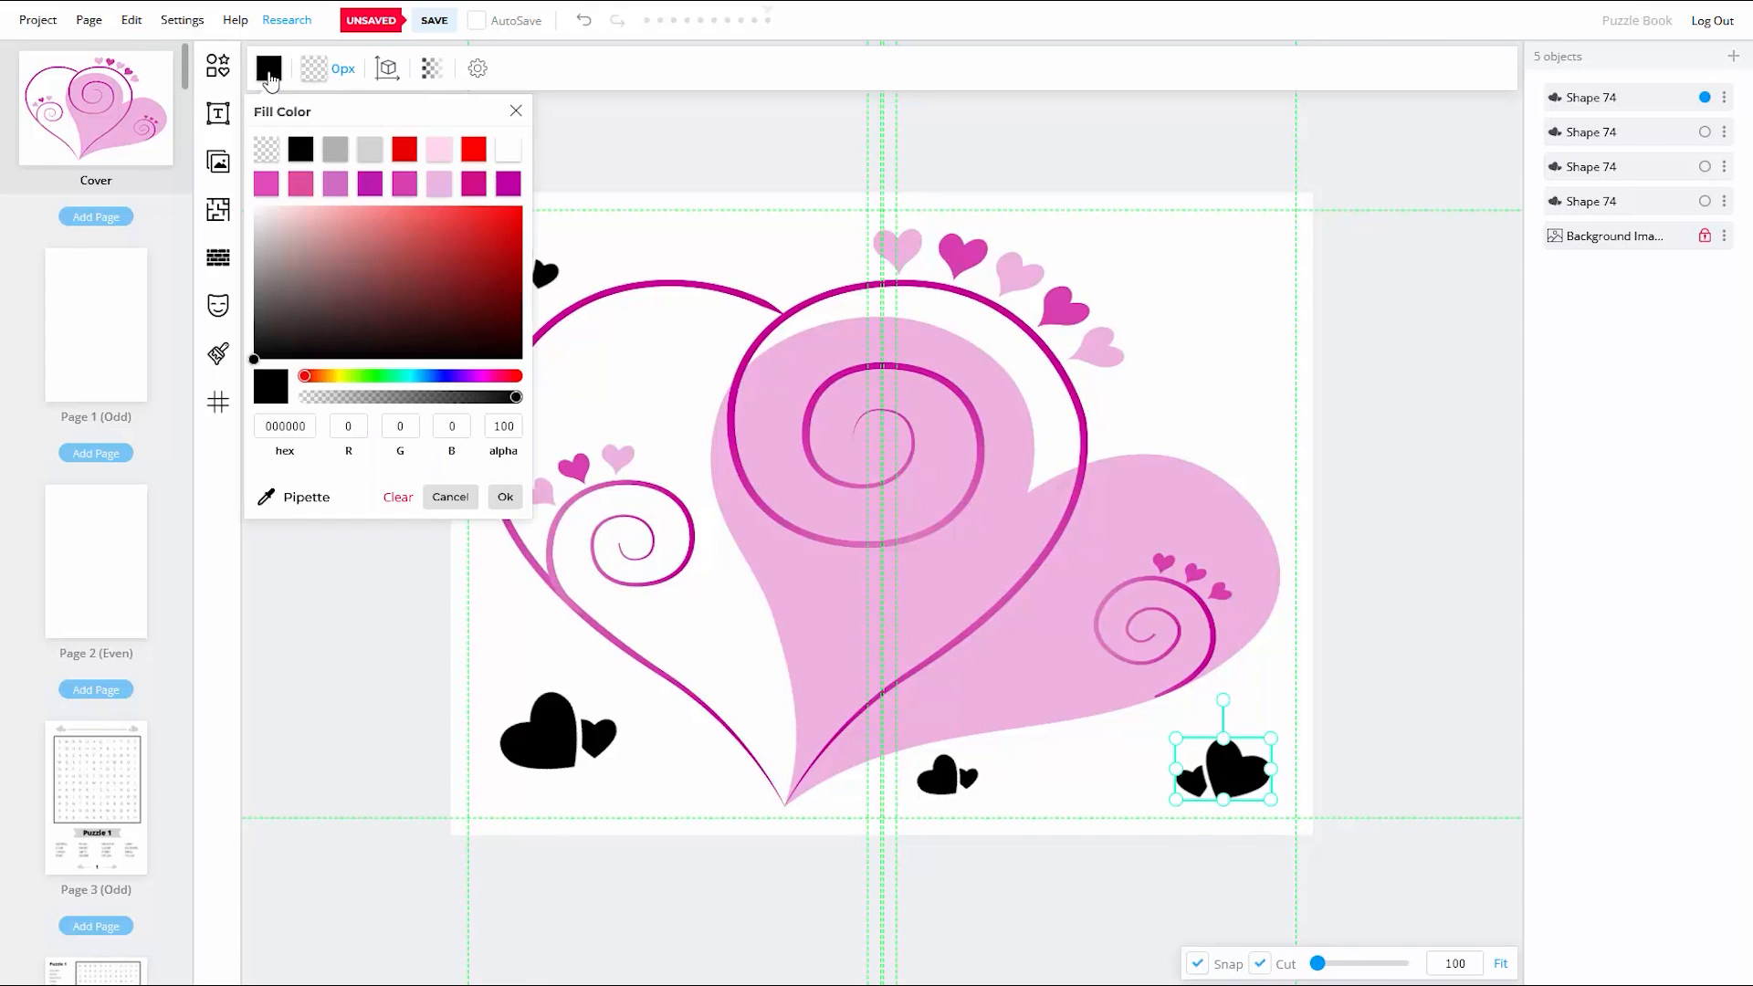
{"action": "left_click", "coordinate": [439, 183]}
{"action": "left_click", "coordinate": [944, 776]}
{"action": "left_click", "coordinate": [269, 69]}
{"action": "left_click", "coordinate": [439, 148]}
Step: Fill the back cover's lower hearts with light purple and its upper hearts with light pink, and save the project
{"action": "left_click", "coordinate": [541, 731]}
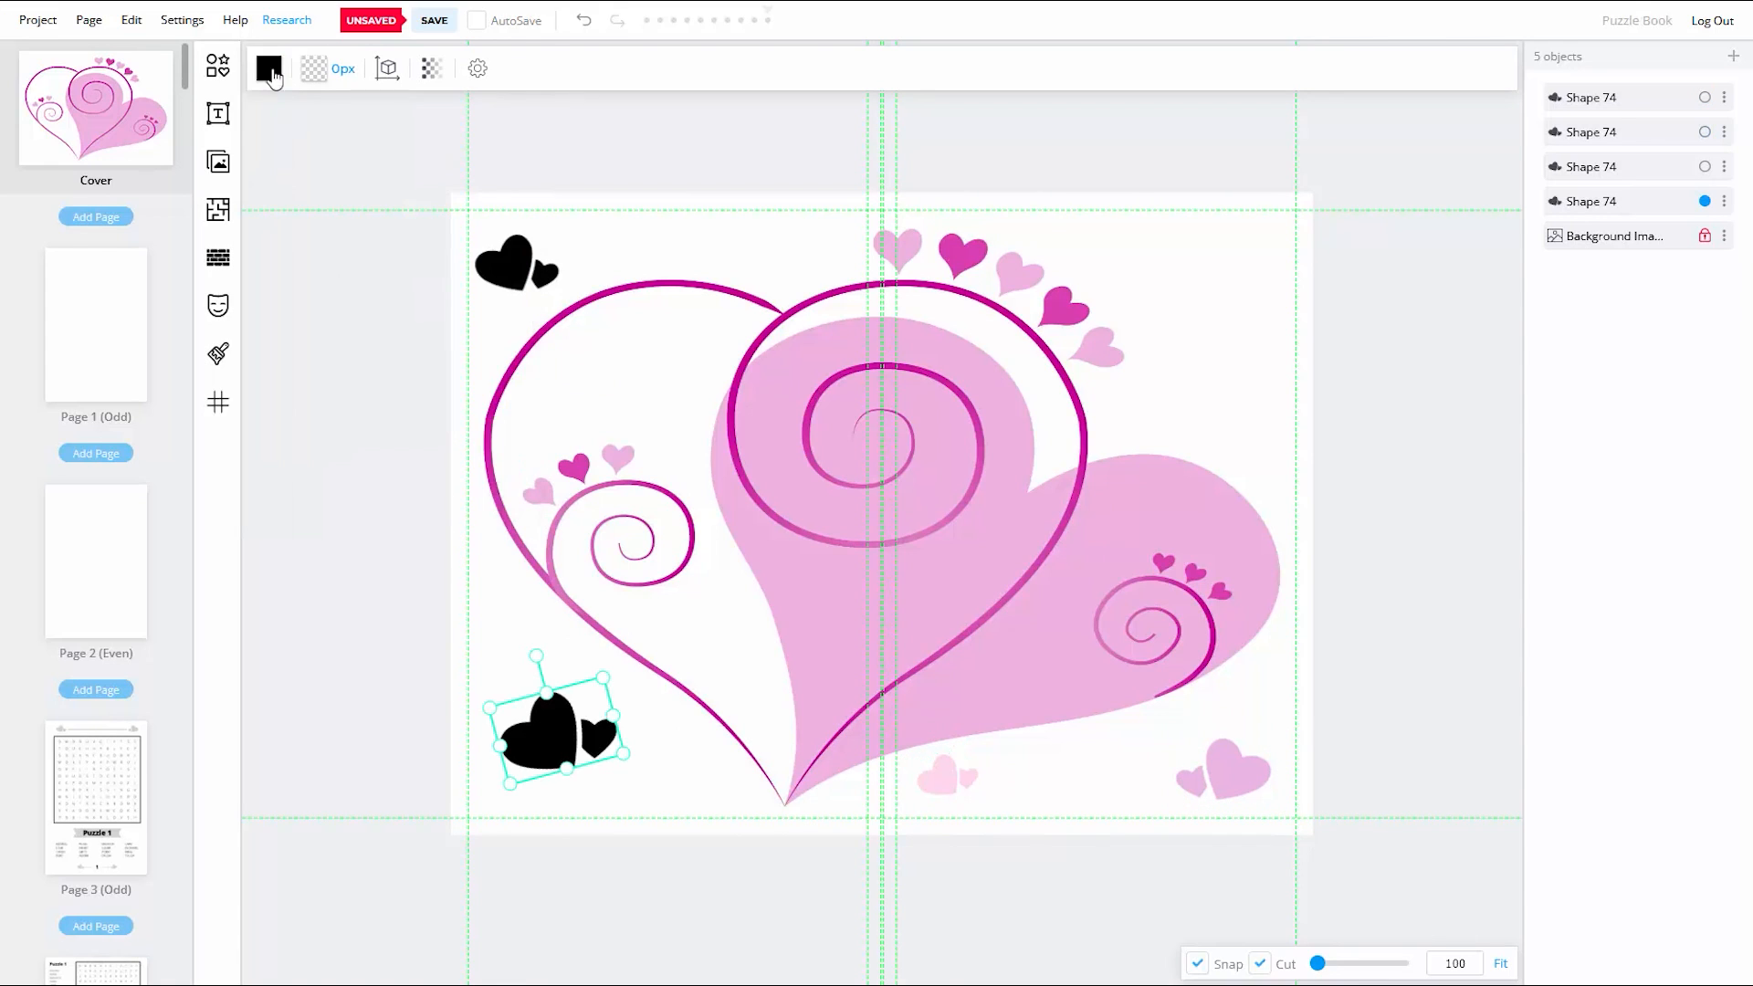
{"action": "left_click", "coordinate": [269, 69]}
{"action": "left_click", "coordinate": [439, 183]}
{"action": "left_click", "coordinate": [497, 266]}
{"action": "left_click", "coordinate": [268, 69]}
{"action": "left_click", "coordinate": [439, 184]}
{"action": "left_click", "coordinate": [381, 303]}
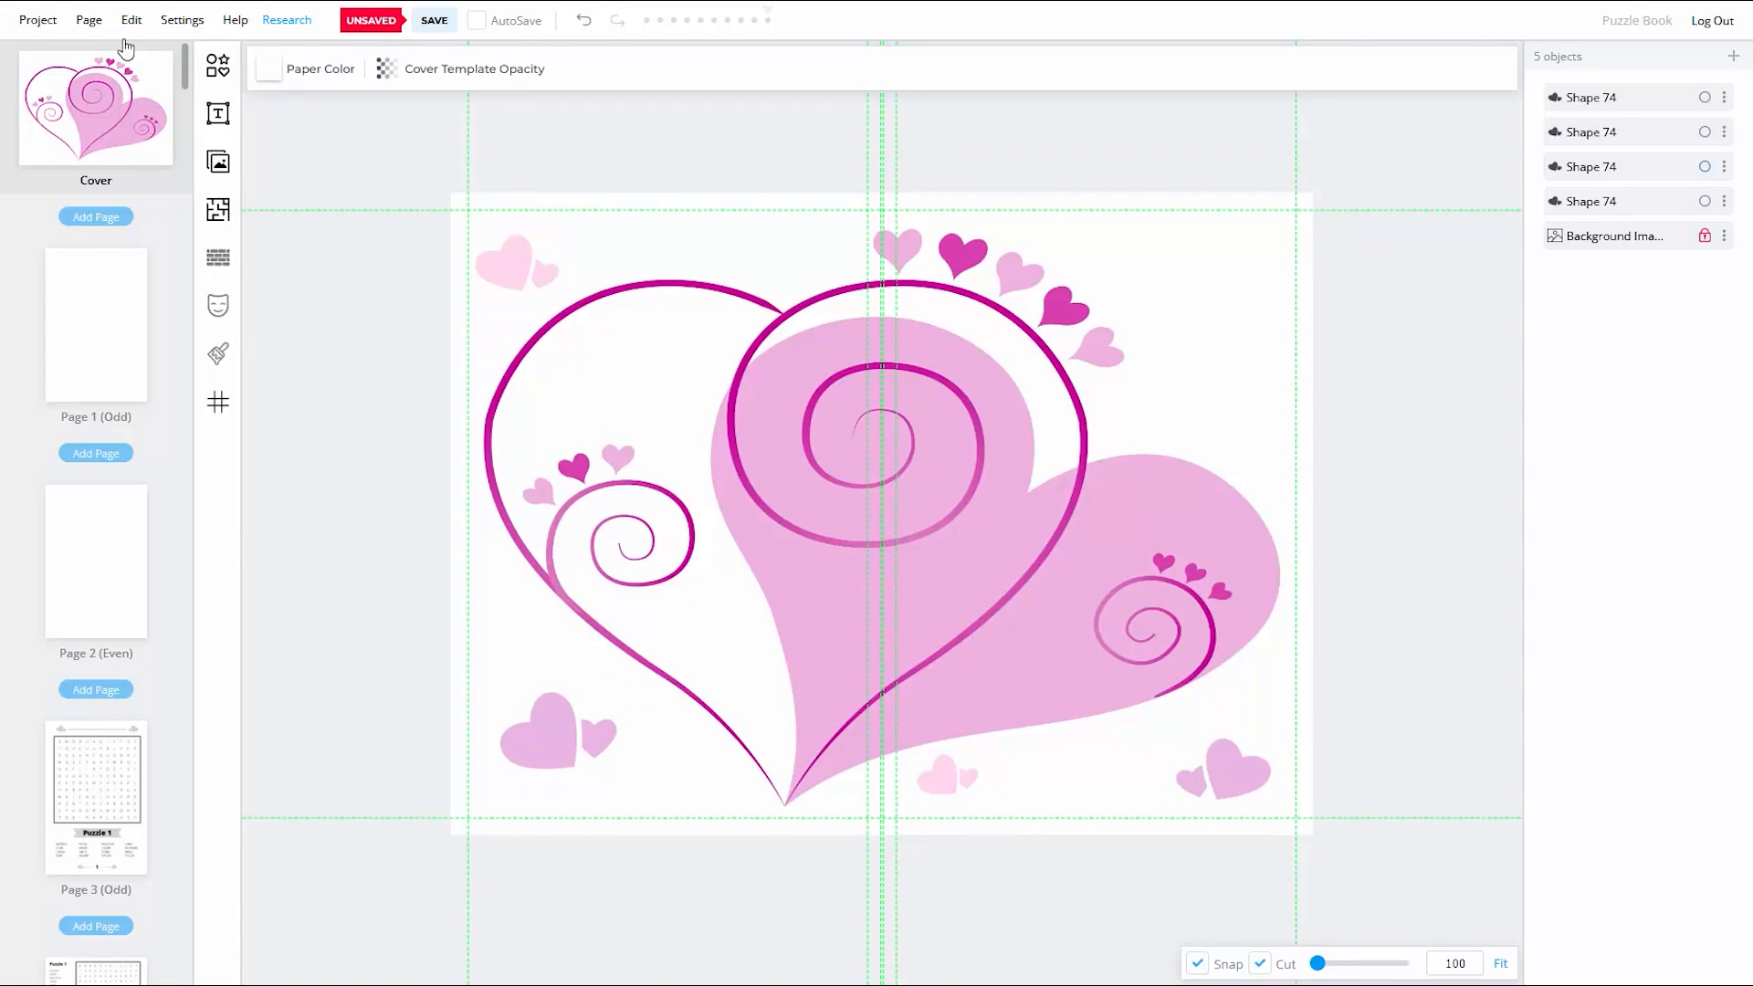
{"action": "left_click", "coordinate": [434, 20]}
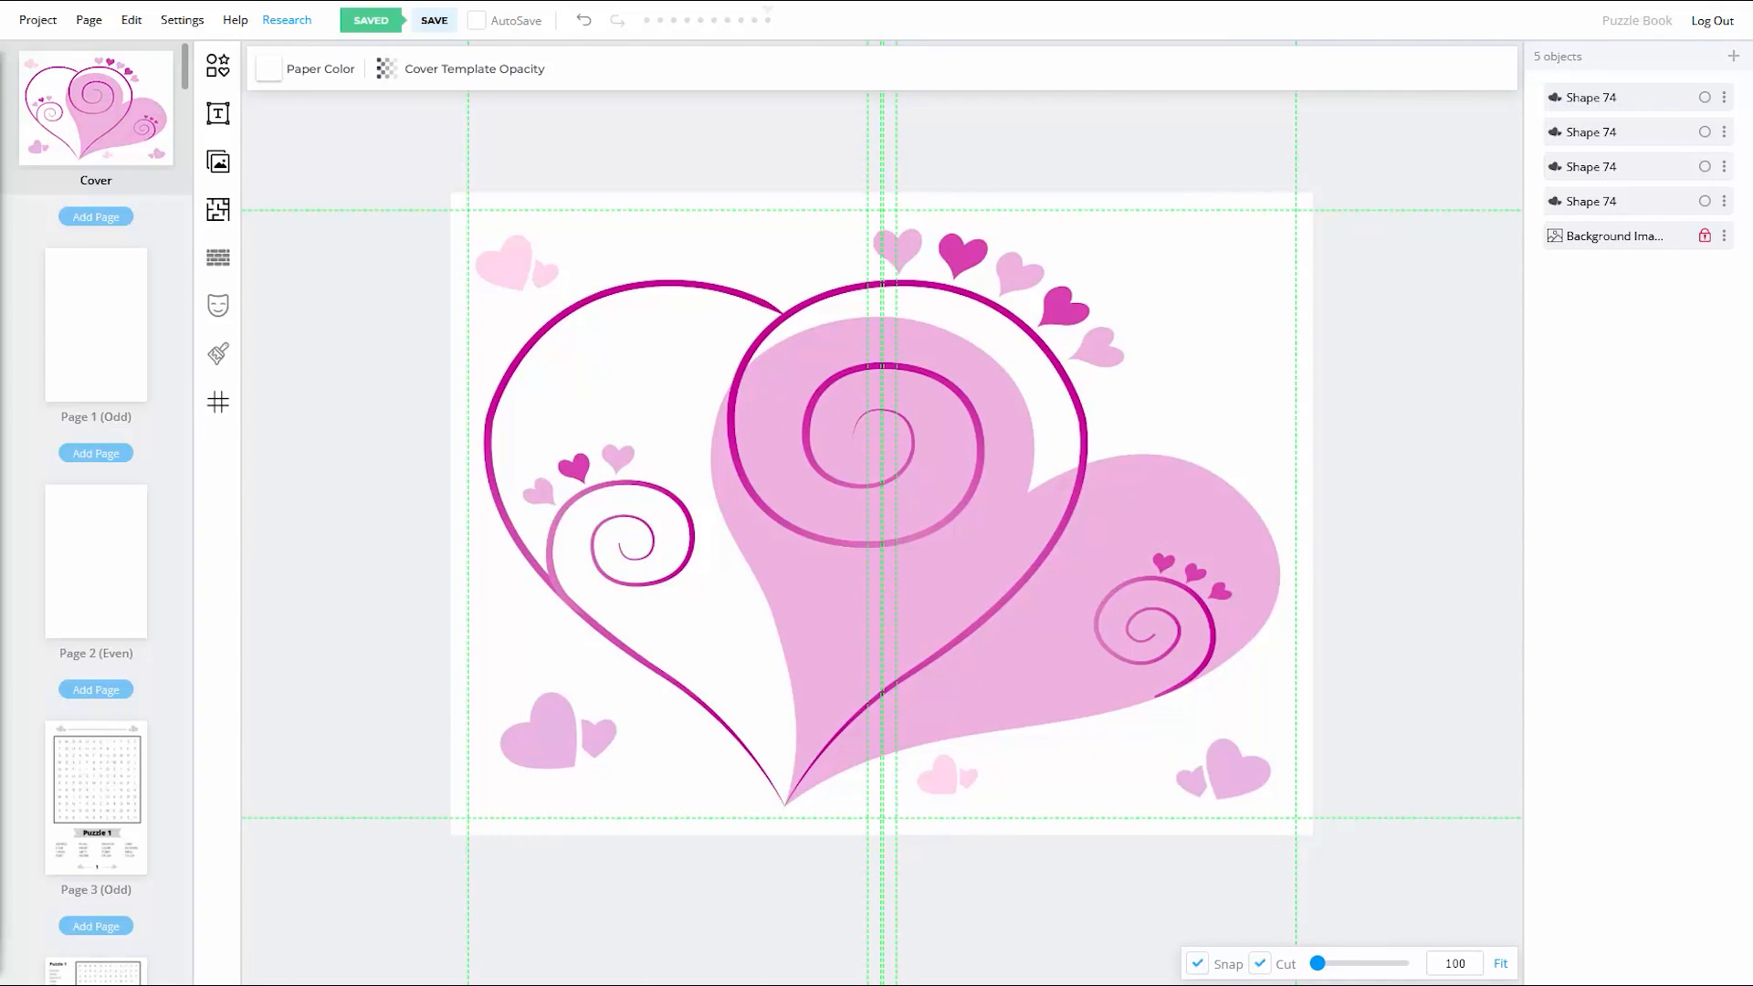
Step: Add another double-heart shape to the cover and fill it with red
{"action": "left_click", "coordinate": [217, 65]}
{"action": "scroll", "coordinate": [370, 502], "scroll_direction": "down", "scroll_amount": 5}
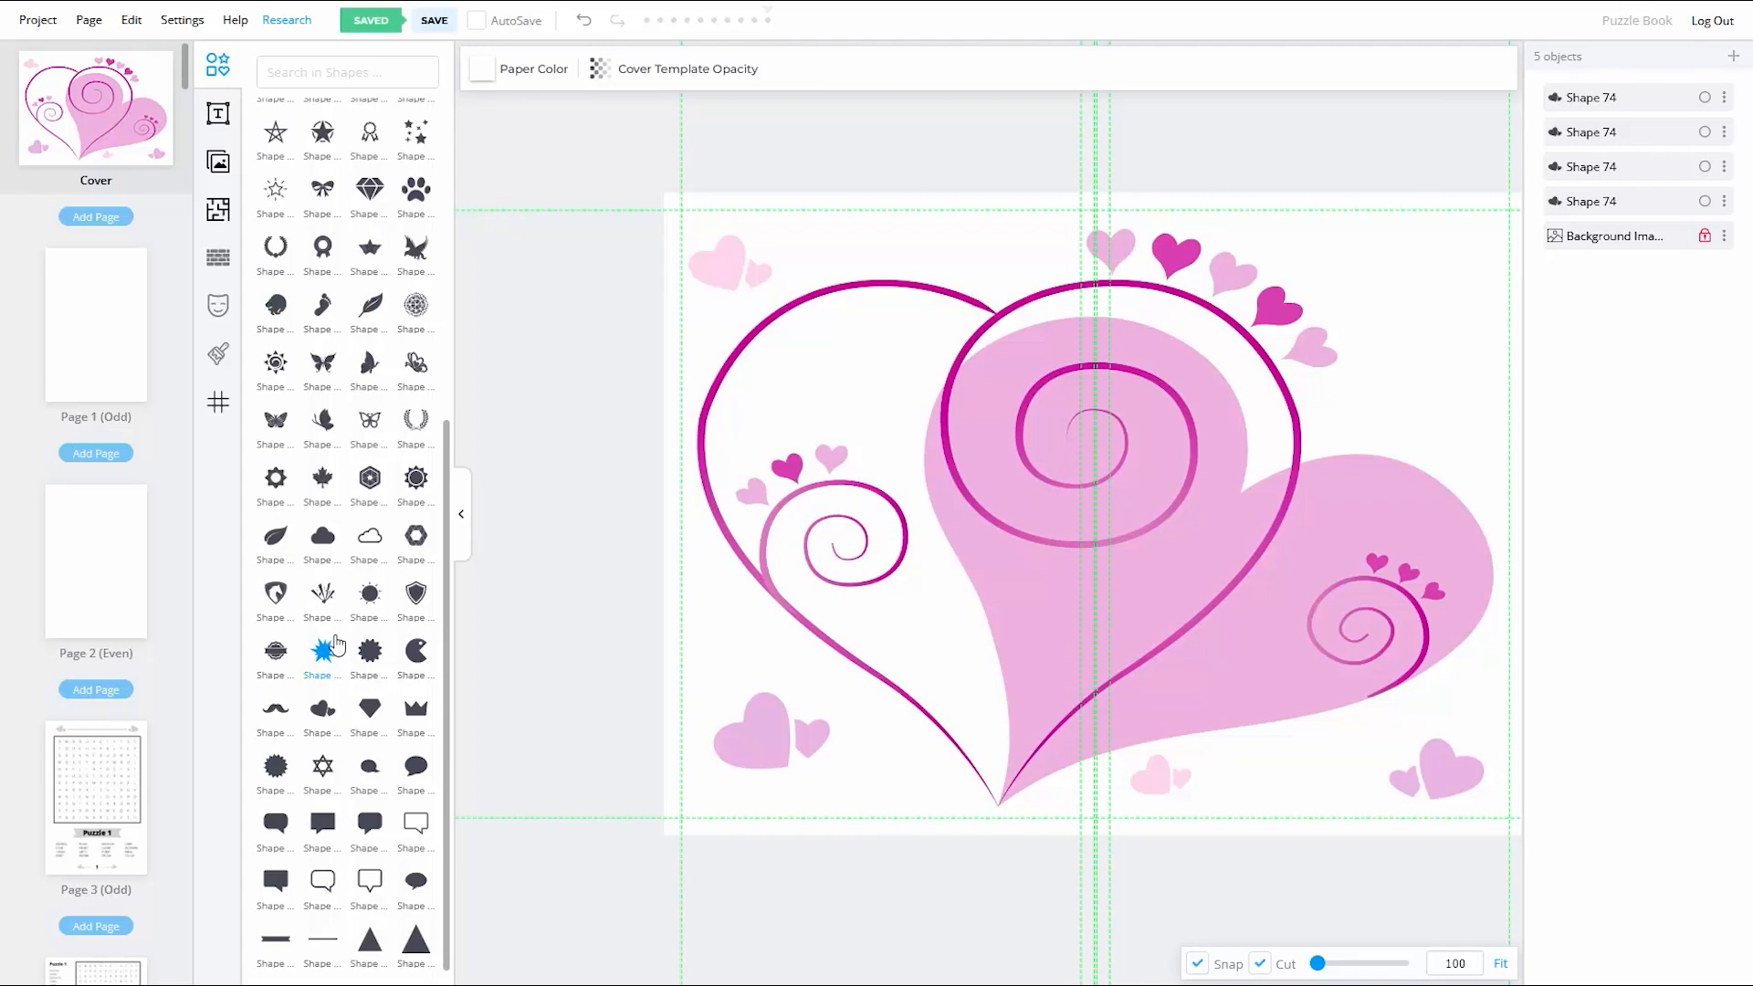
{"action": "left_click", "coordinate": [322, 711]}
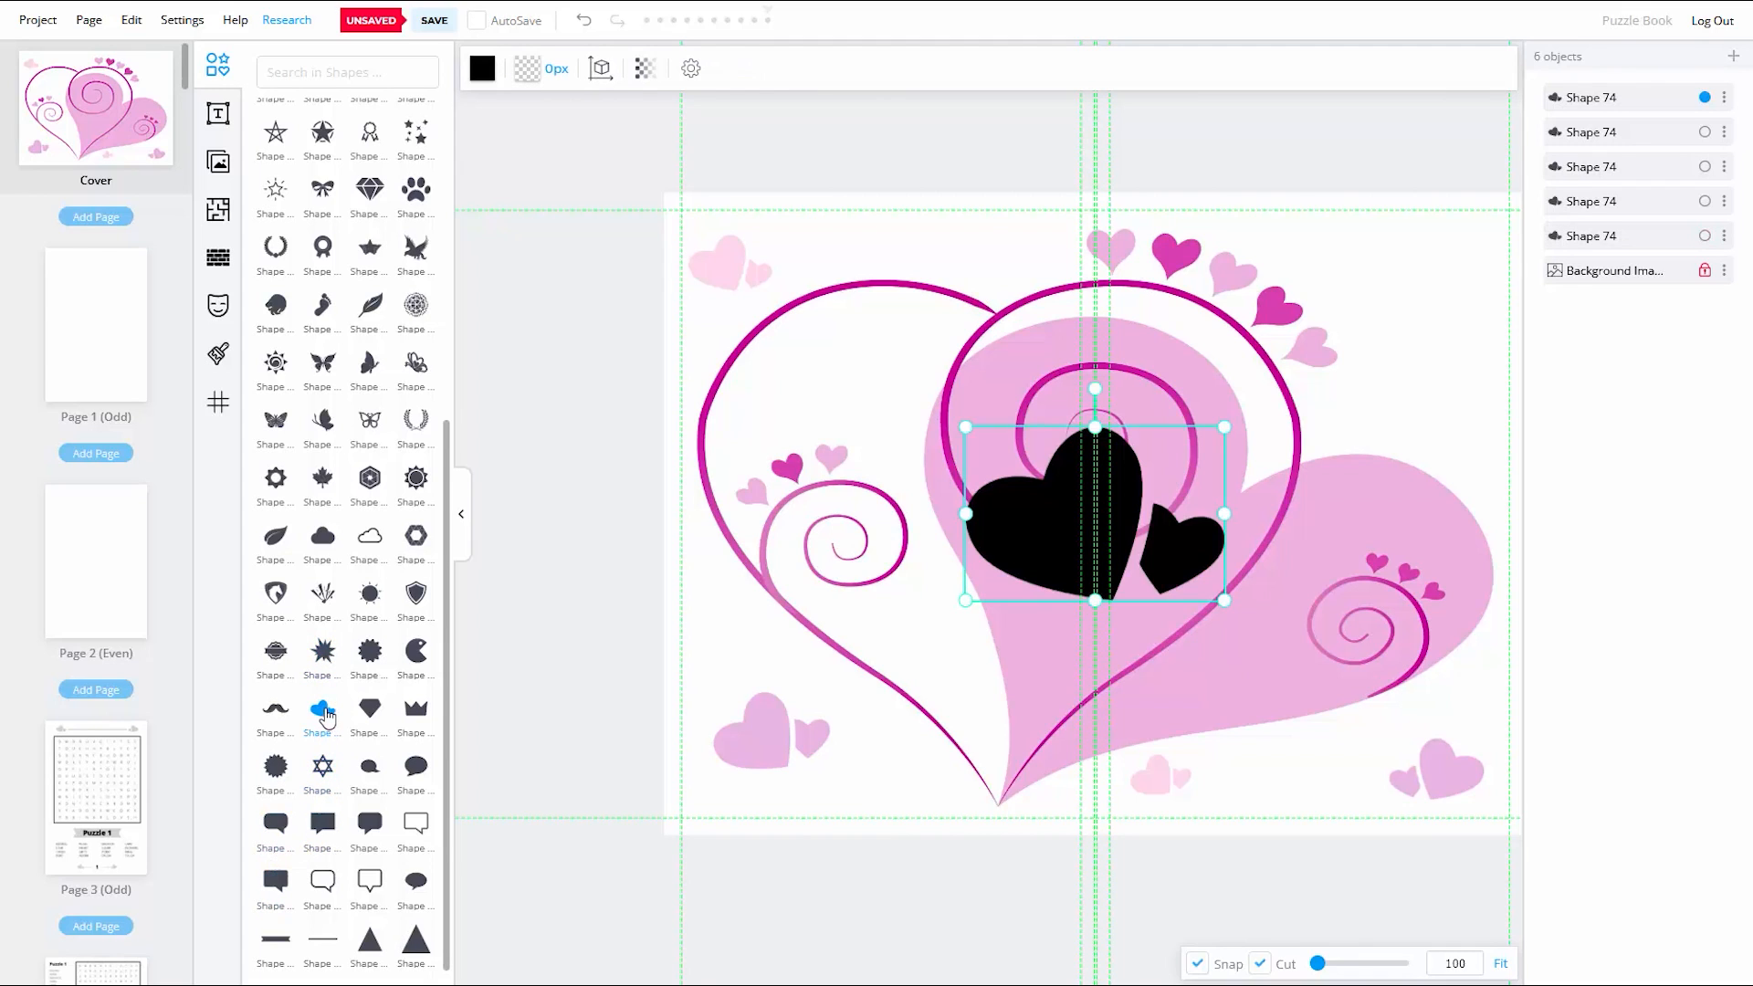
{"action": "left_click", "coordinate": [460, 525]}
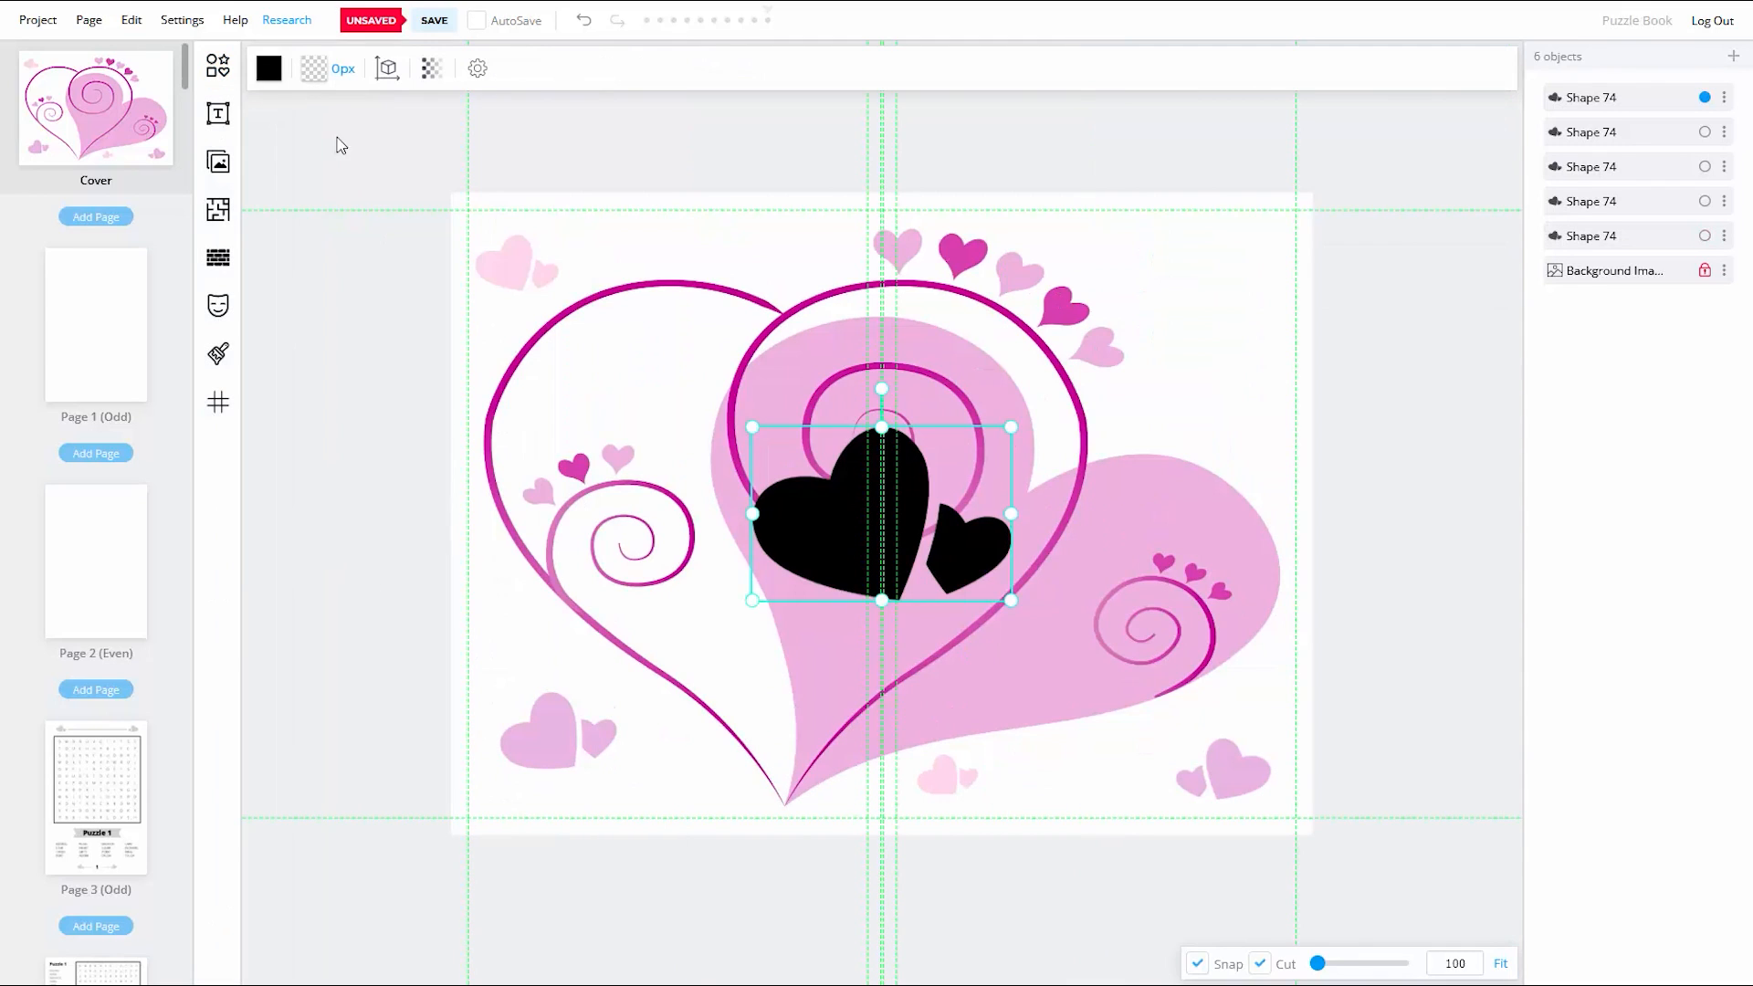
{"action": "left_click", "coordinate": [270, 68]}
{"action": "left_click", "coordinate": [404, 148]}
{"action": "left_click", "coordinate": [505, 497]}
Step: Turn off snapping, and enlarge, tilt and position the red hearts over the upper half of the front cover
{"action": "left_click_drag", "start_coordinate": [1011, 426], "coordinate": [1091, 412]}
{"action": "left_click_drag", "start_coordinate": [1052, 272], "coordinate": [1096, 275]}
{"action": "left_click_drag", "start_coordinate": [1018, 425], "coordinate": [1038, 387]}
{"action": "left_click", "coordinate": [1197, 963]}
{"action": "left_click_drag", "start_coordinate": [1119, 239], "coordinate": [1147, 247]}
{"action": "left_click_drag", "start_coordinate": [1112, 346], "coordinate": [1103, 320]}
{"action": "left_click_drag", "start_coordinate": [1297, 341], "coordinate": [1361, 331]}
{"action": "left_click_drag", "start_coordinate": [1072, 400], "coordinate": [1080, 413]}
{"action": "left_click_drag", "start_coordinate": [841, 419], "coordinate": [852, 410]}
{"action": "left_click_drag", "start_coordinate": [1080, 438], "coordinate": [1080, 430]}
{"action": "left_click_drag", "start_coordinate": [1189, 203], "coordinate": [1181, 196]}
{"action": "left_click_drag", "start_coordinate": [1095, 361], "coordinate": [1098, 356]}
{"action": "left_click_drag", "start_coordinate": [1311, 449], "coordinate": [1303, 445]}
{"action": "left_click_drag", "start_coordinate": [1148, 356], "coordinate": [1146, 354]}
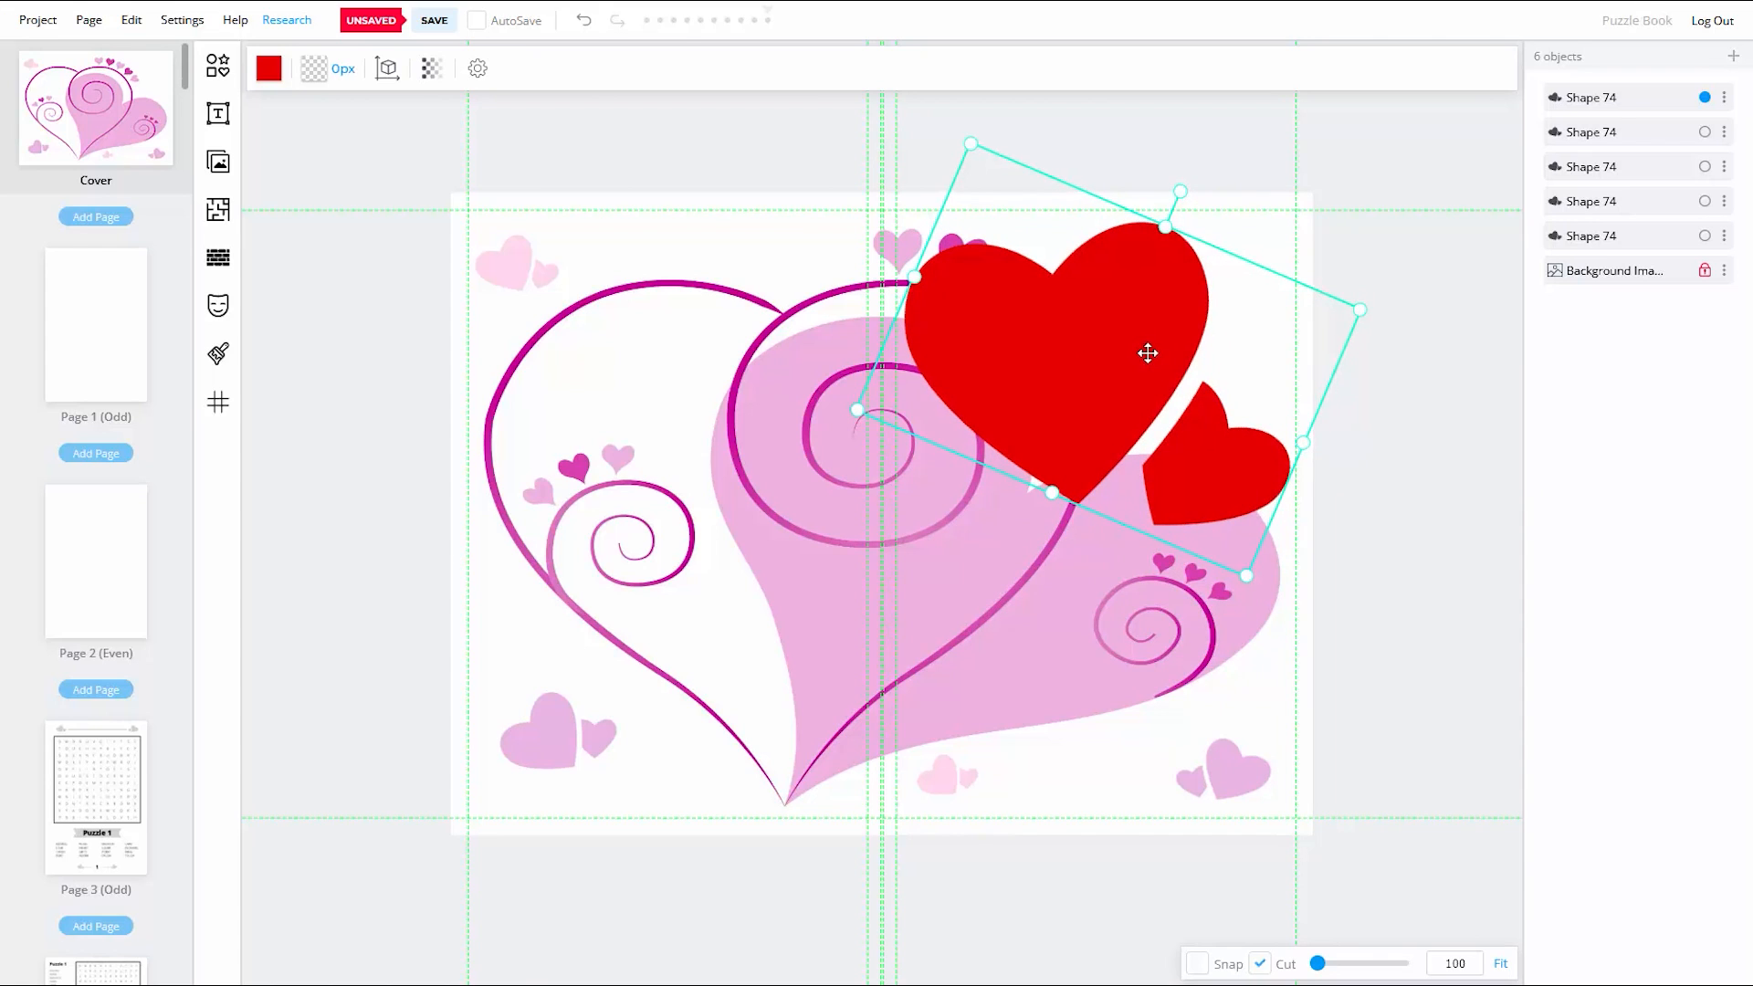
{"action": "left_click", "coordinate": [741, 163]}
Step: Rename the front cover's heart shapes "Red Heart", "Purple Heart Front" and "Pink Heart Front"
{"action": "left_click", "coordinate": [1724, 97]}
{"action": "left_click", "coordinate": [1613, 124]}
{"action": "type", "text": "Red Heart"}
{"action": "key", "text": "Return"}
{"action": "left_click", "coordinate": [1724, 131]}
{"action": "left_click", "coordinate": [1606, 145]}
{"action": "type", "text": "Purple Heart Front"}
{"action": "key", "text": "Return"}
{"action": "left_click", "coordinate": [1724, 166]}
{"action": "left_click", "coordinate": [1606, 180]}
{"action": "type", "text": "Pink Heart Front"}
{"action": "key", "text": "Return"}
Step: Rename the back cover's two heart shapes "Pink Heart Back" and "Purple Heart Back", and save the project
{"action": "left_click", "coordinate": [1724, 201]}
{"action": "left_click", "coordinate": [1603, 223]}
{"action": "type", "text": "Pink Heart Back"}
{"action": "key", "text": "Return"}
{"action": "left_click", "coordinate": [1724, 235]}
{"action": "left_click", "coordinate": [1607, 256]}
{"action": "type", "text": "Purple Heart Back"}
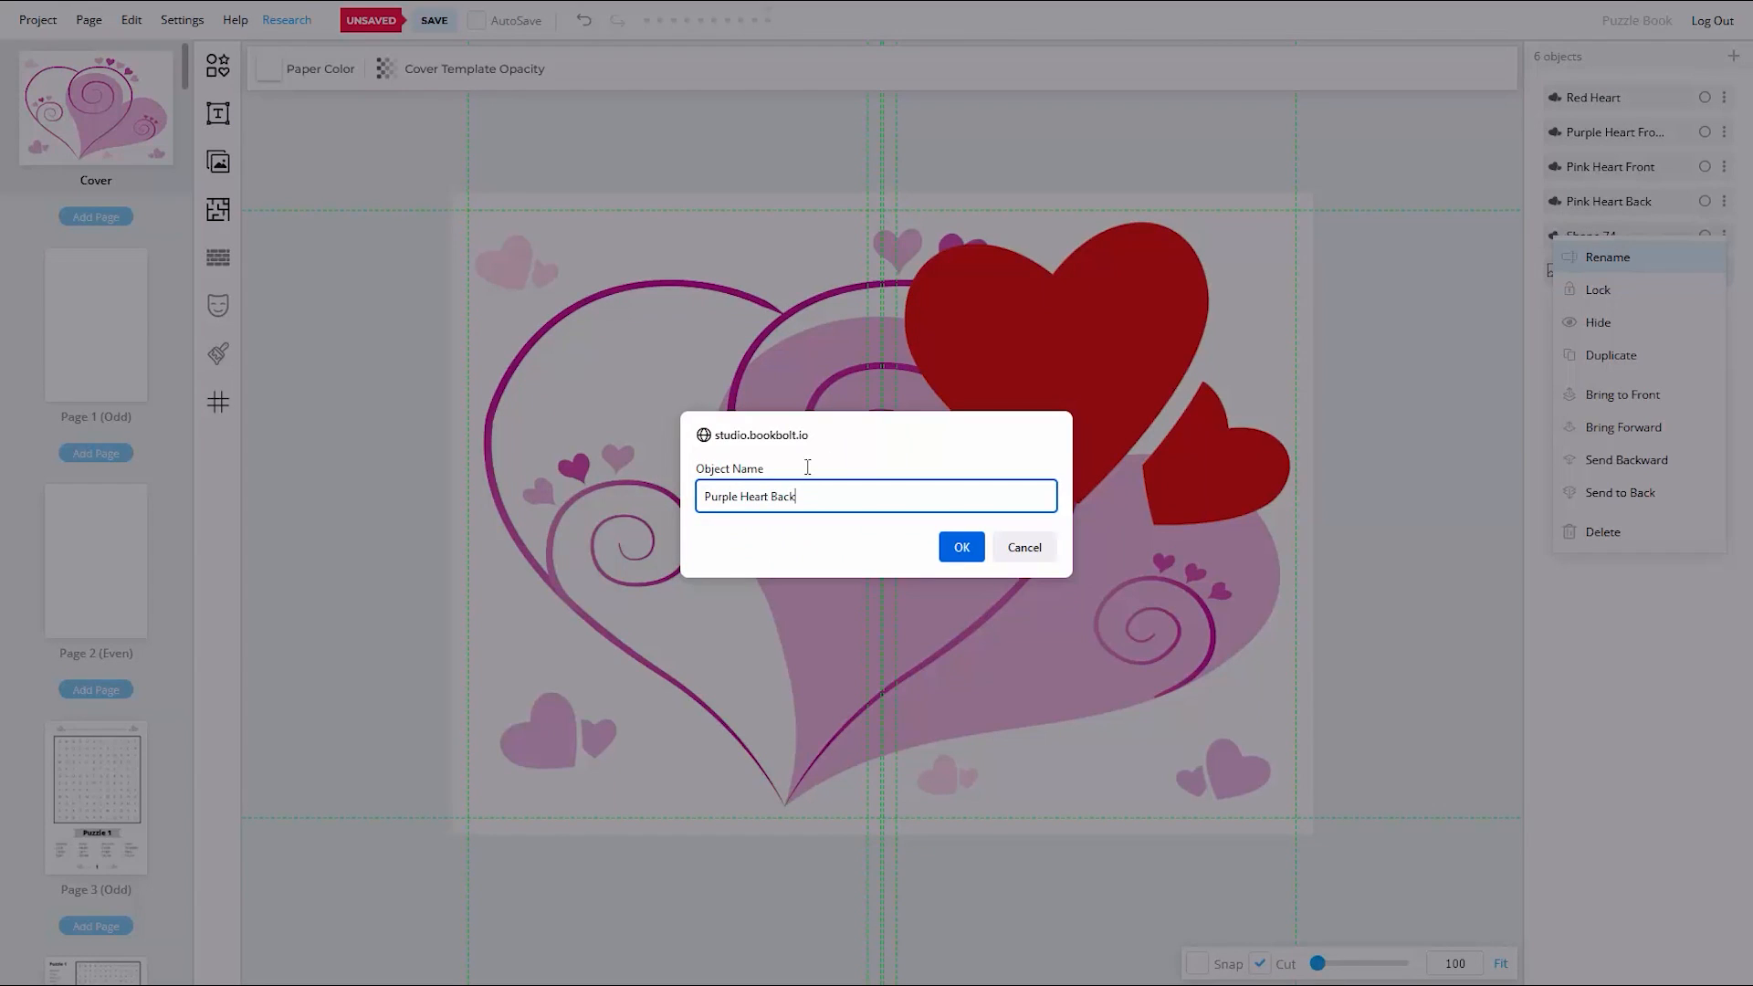
{"action": "key", "text": "Return"}
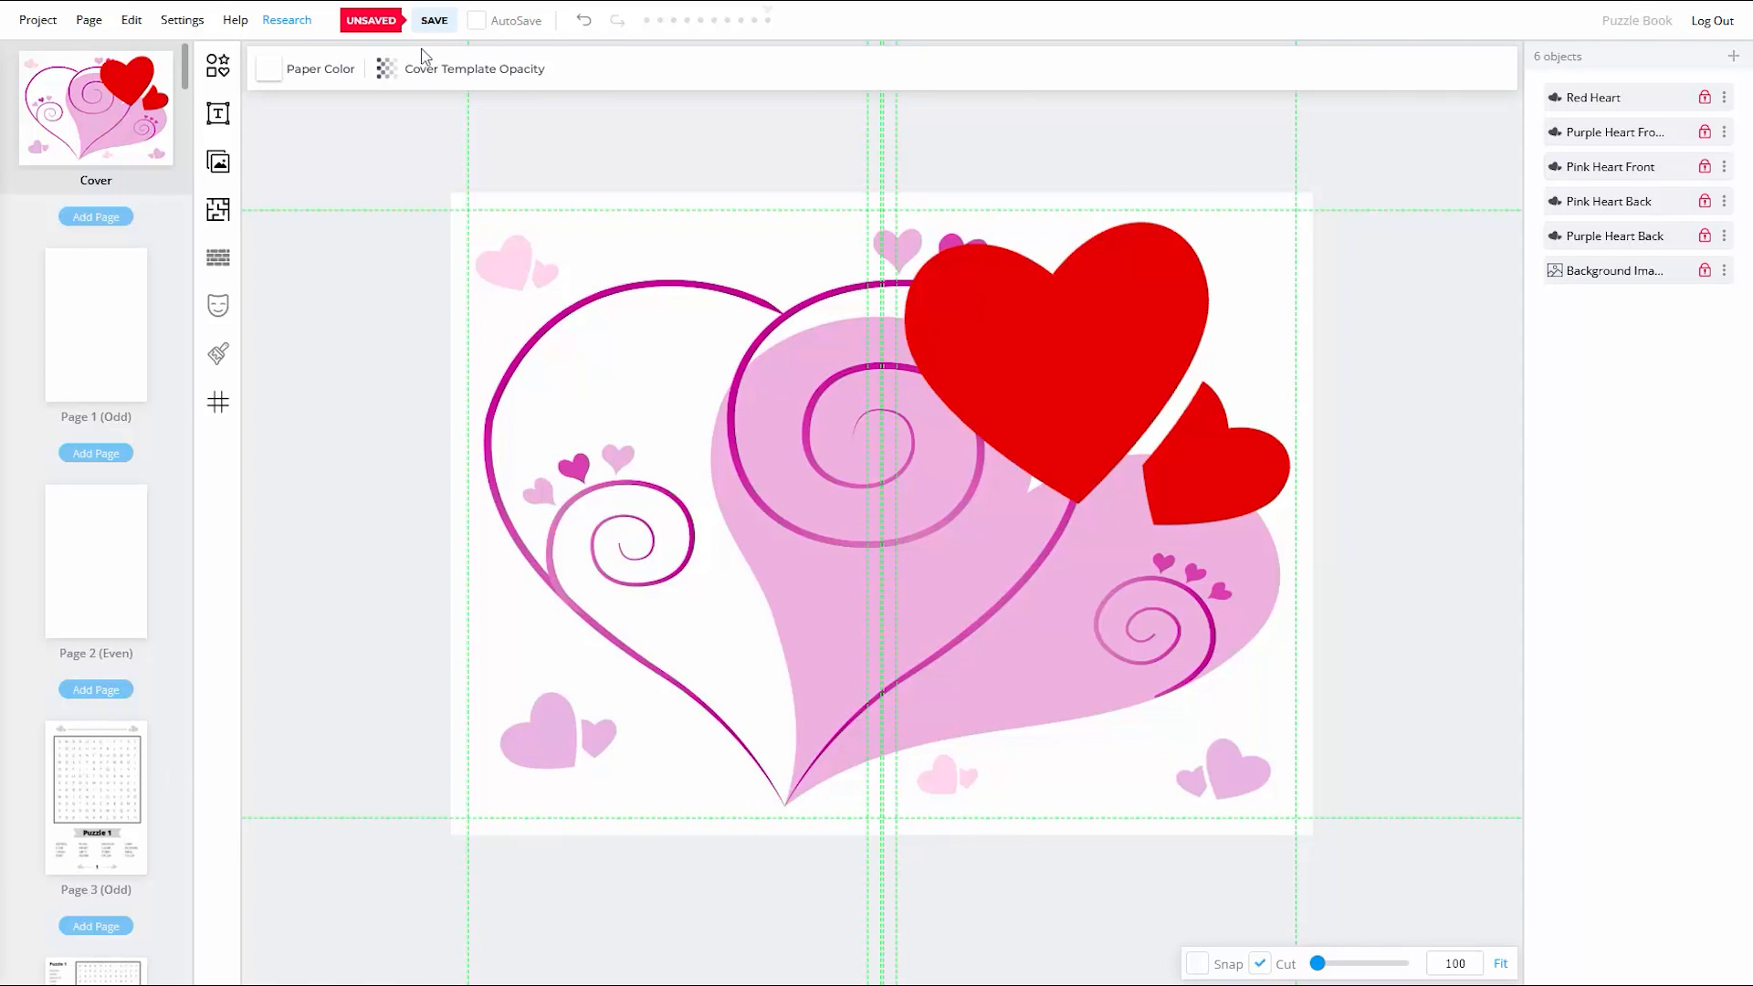
{"action": "left_click", "coordinate": [434, 22]}
Step: Copy the puzzle grid from page 3 and paste it onto the cover
{"action": "left_click", "coordinate": [116, 767]}
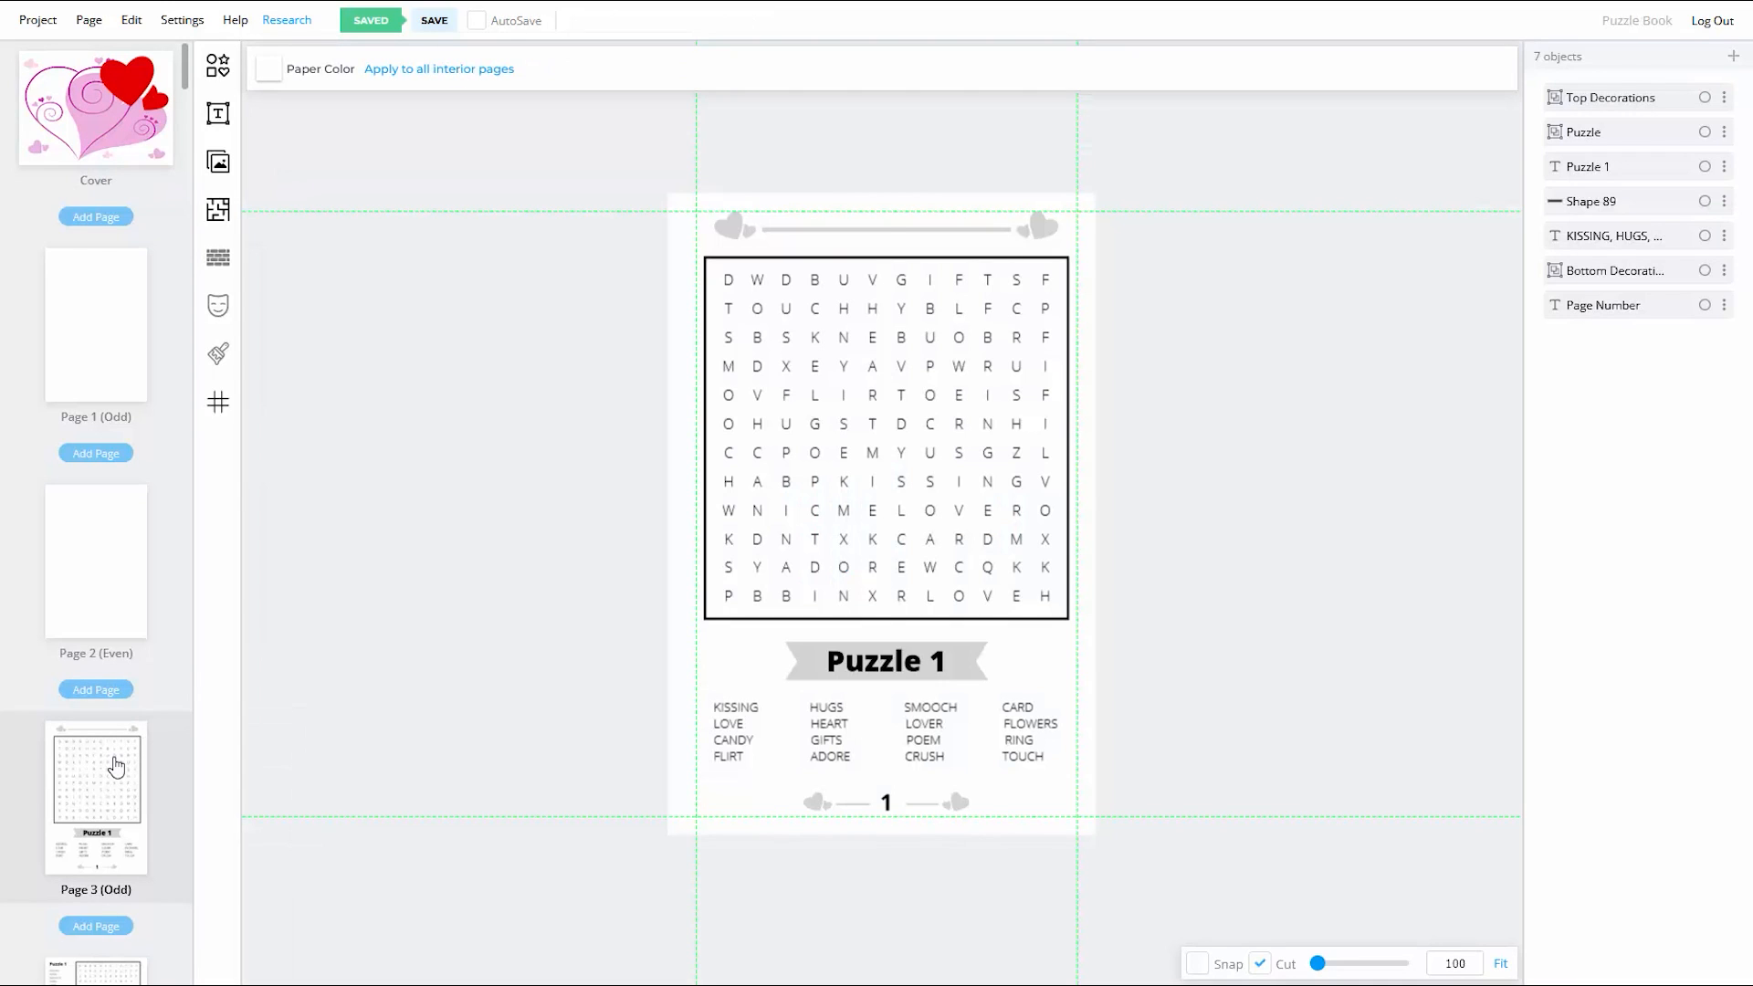
{"action": "left_click", "coordinate": [908, 463]}
{"action": "right_click", "coordinate": [909, 463]}
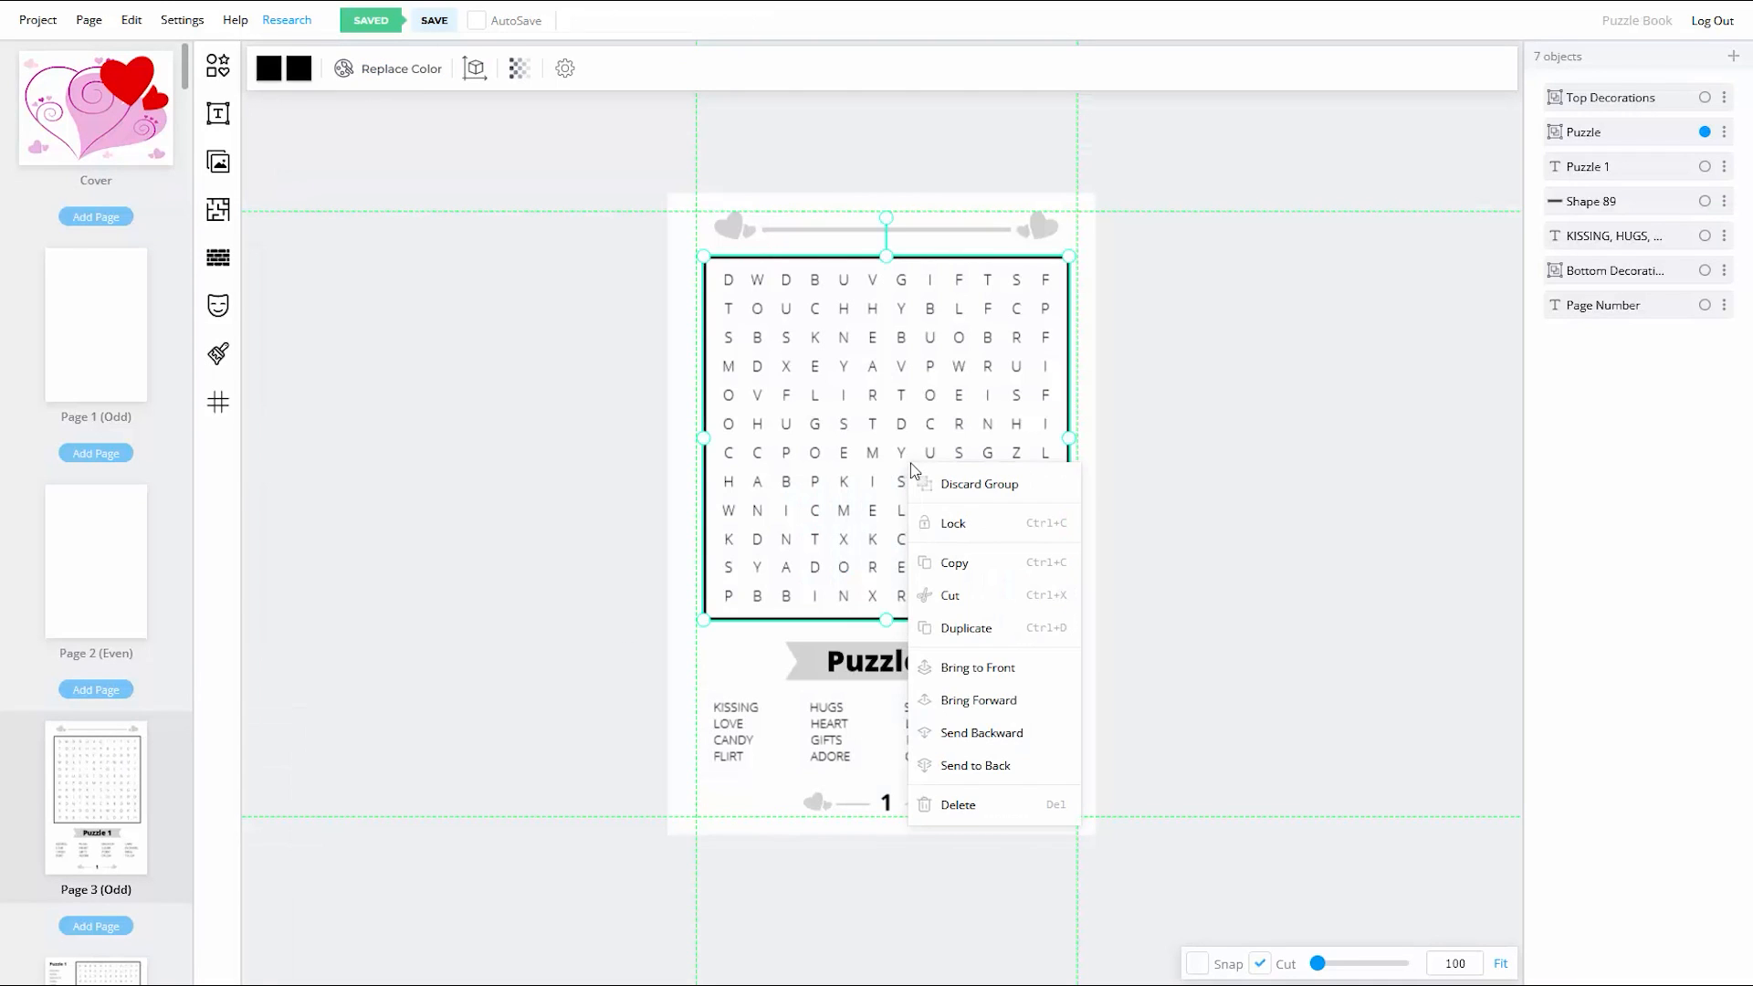
{"action": "left_click", "coordinate": [952, 560]}
{"action": "left_click", "coordinate": [618, 545]}
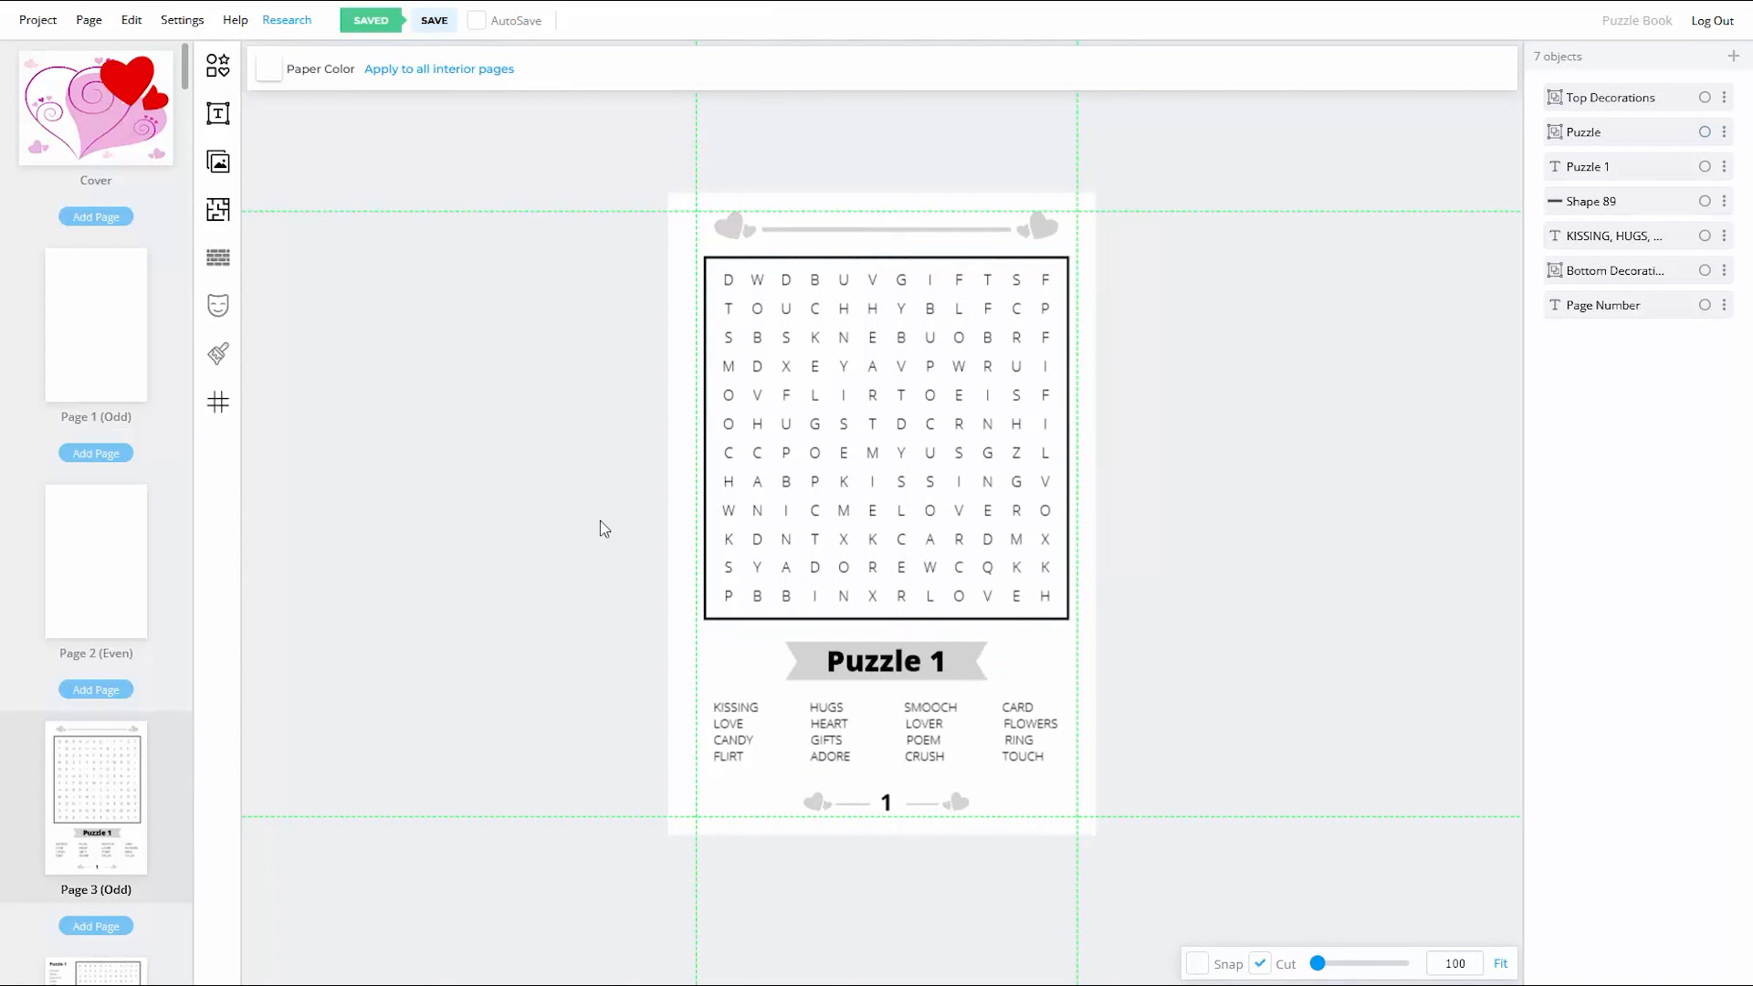
{"action": "left_click", "coordinate": [128, 121]}
{"action": "right_click", "coordinate": [786, 463]}
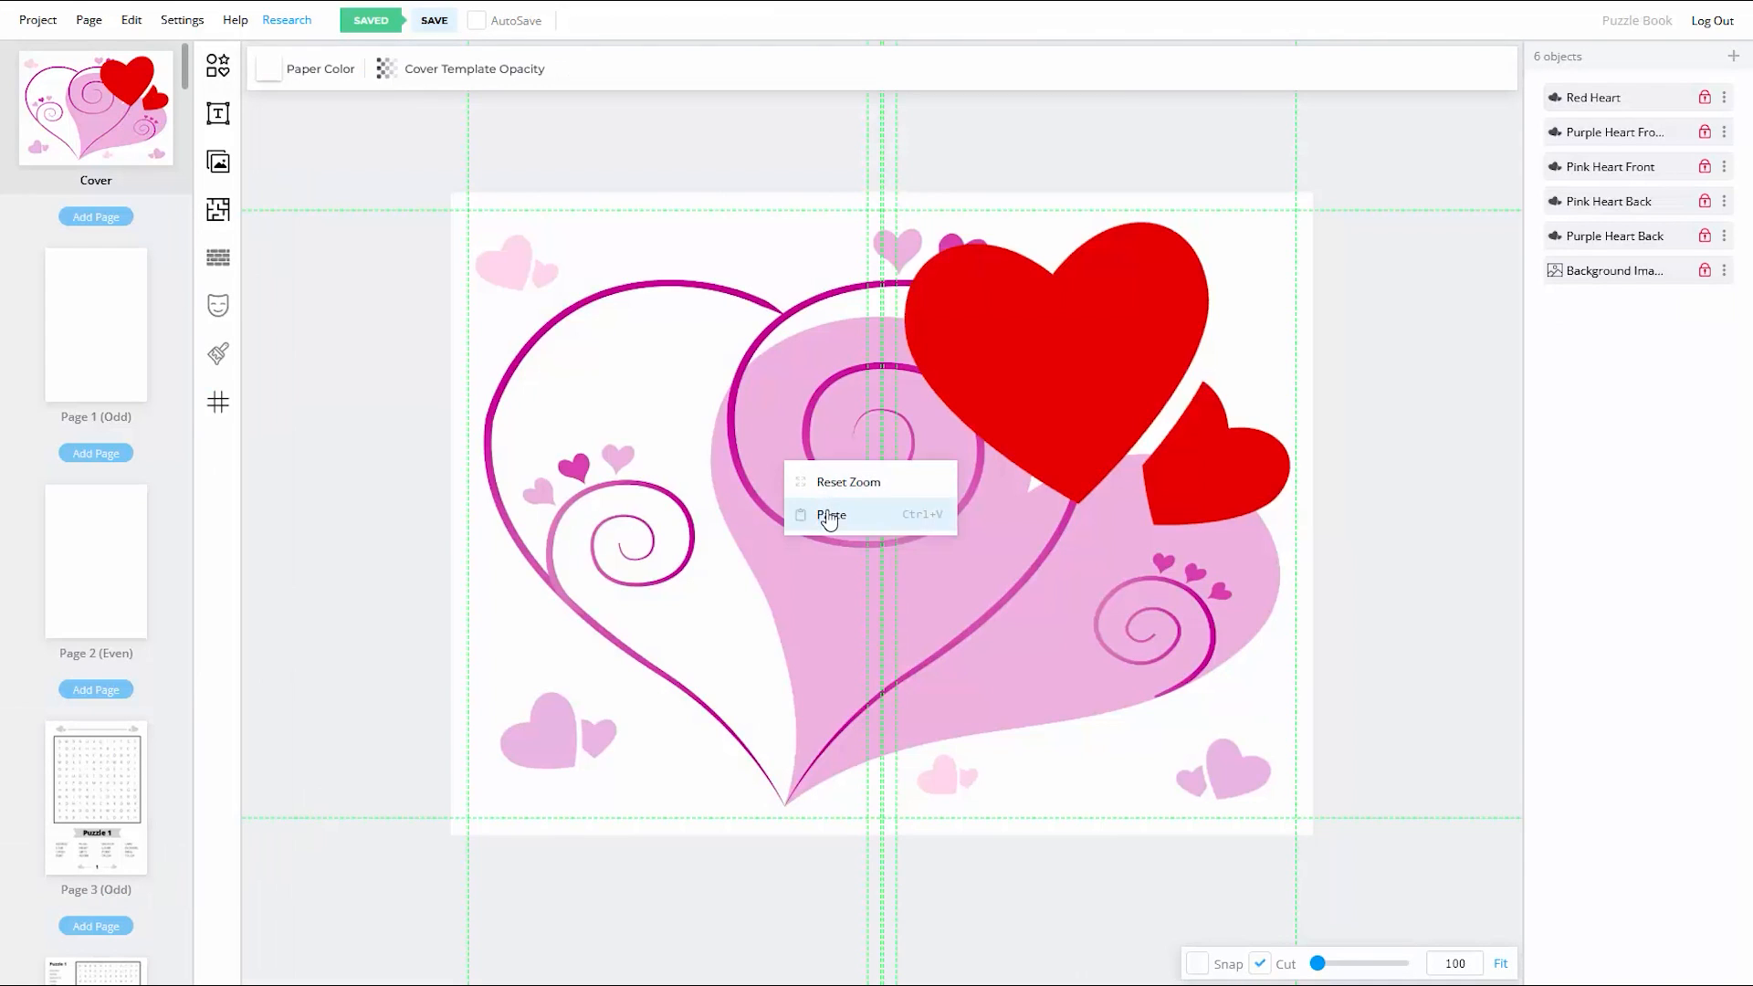
{"action": "left_click", "coordinate": [827, 514]}
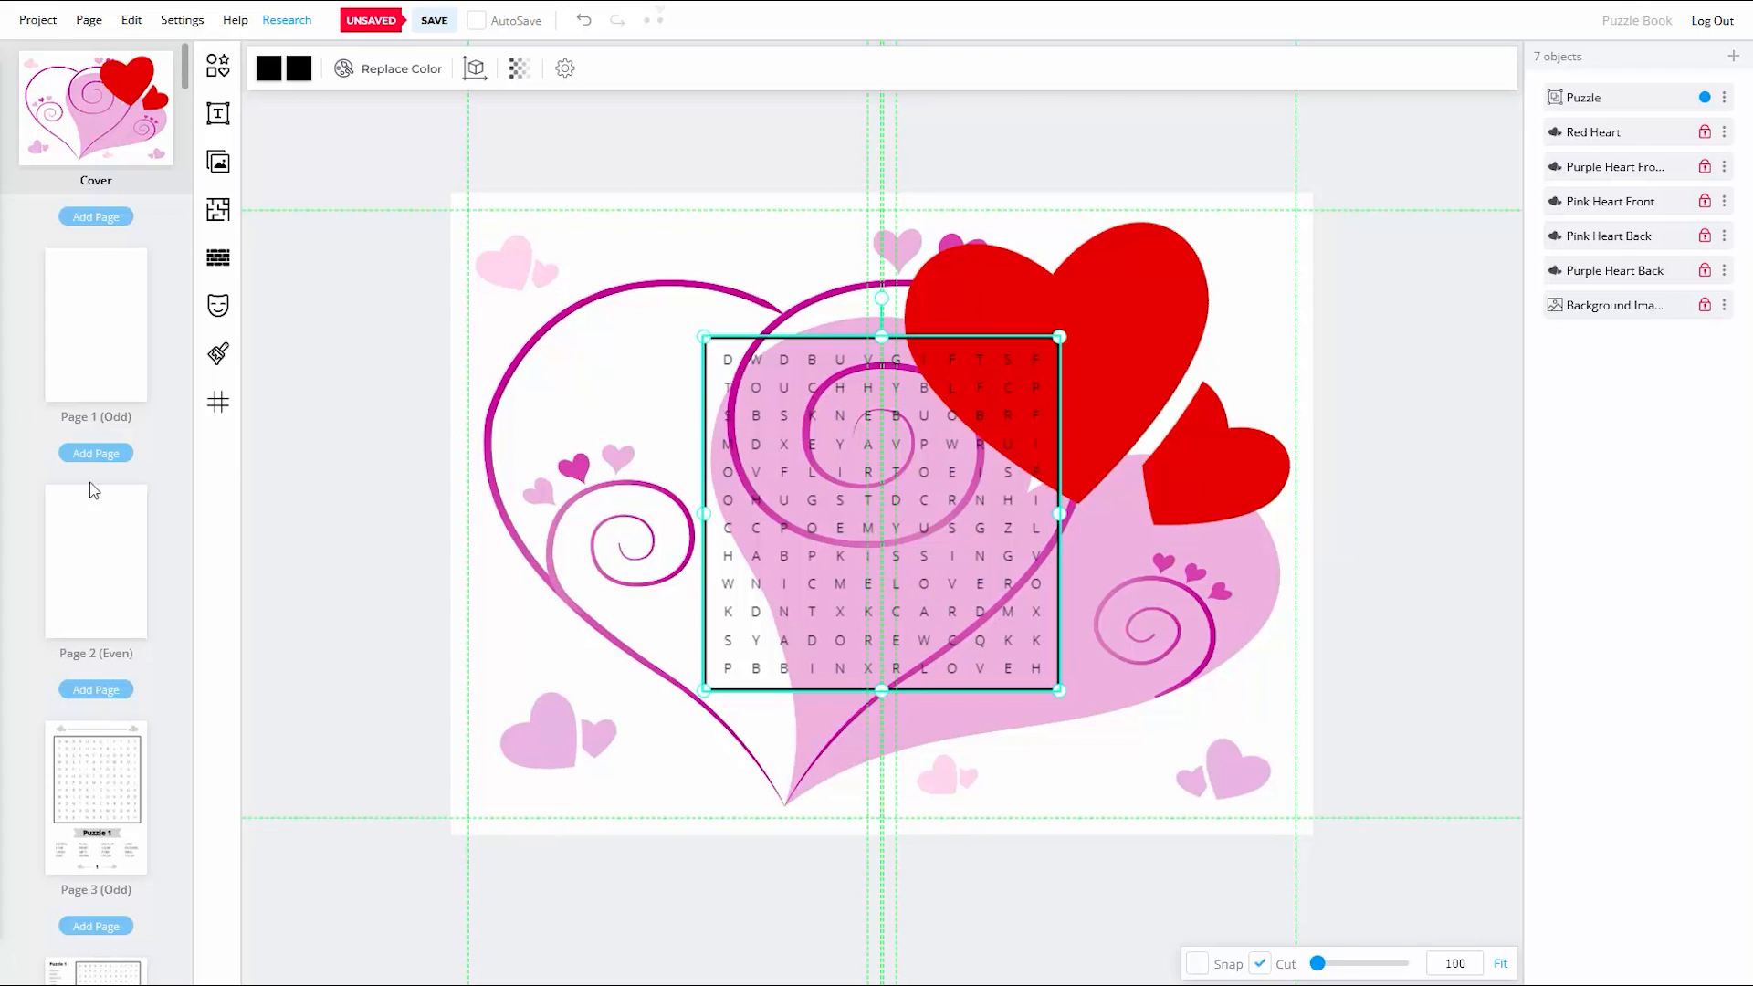
Step: Shrink the pasted puzzle grid, centre it on the front cover with snapping on, and lock it
{"action": "left_click_drag", "start_coordinate": [703, 690], "coordinate": [747, 647]}
{"action": "left_click_drag", "start_coordinate": [892, 538], "coordinate": [1072, 537]}
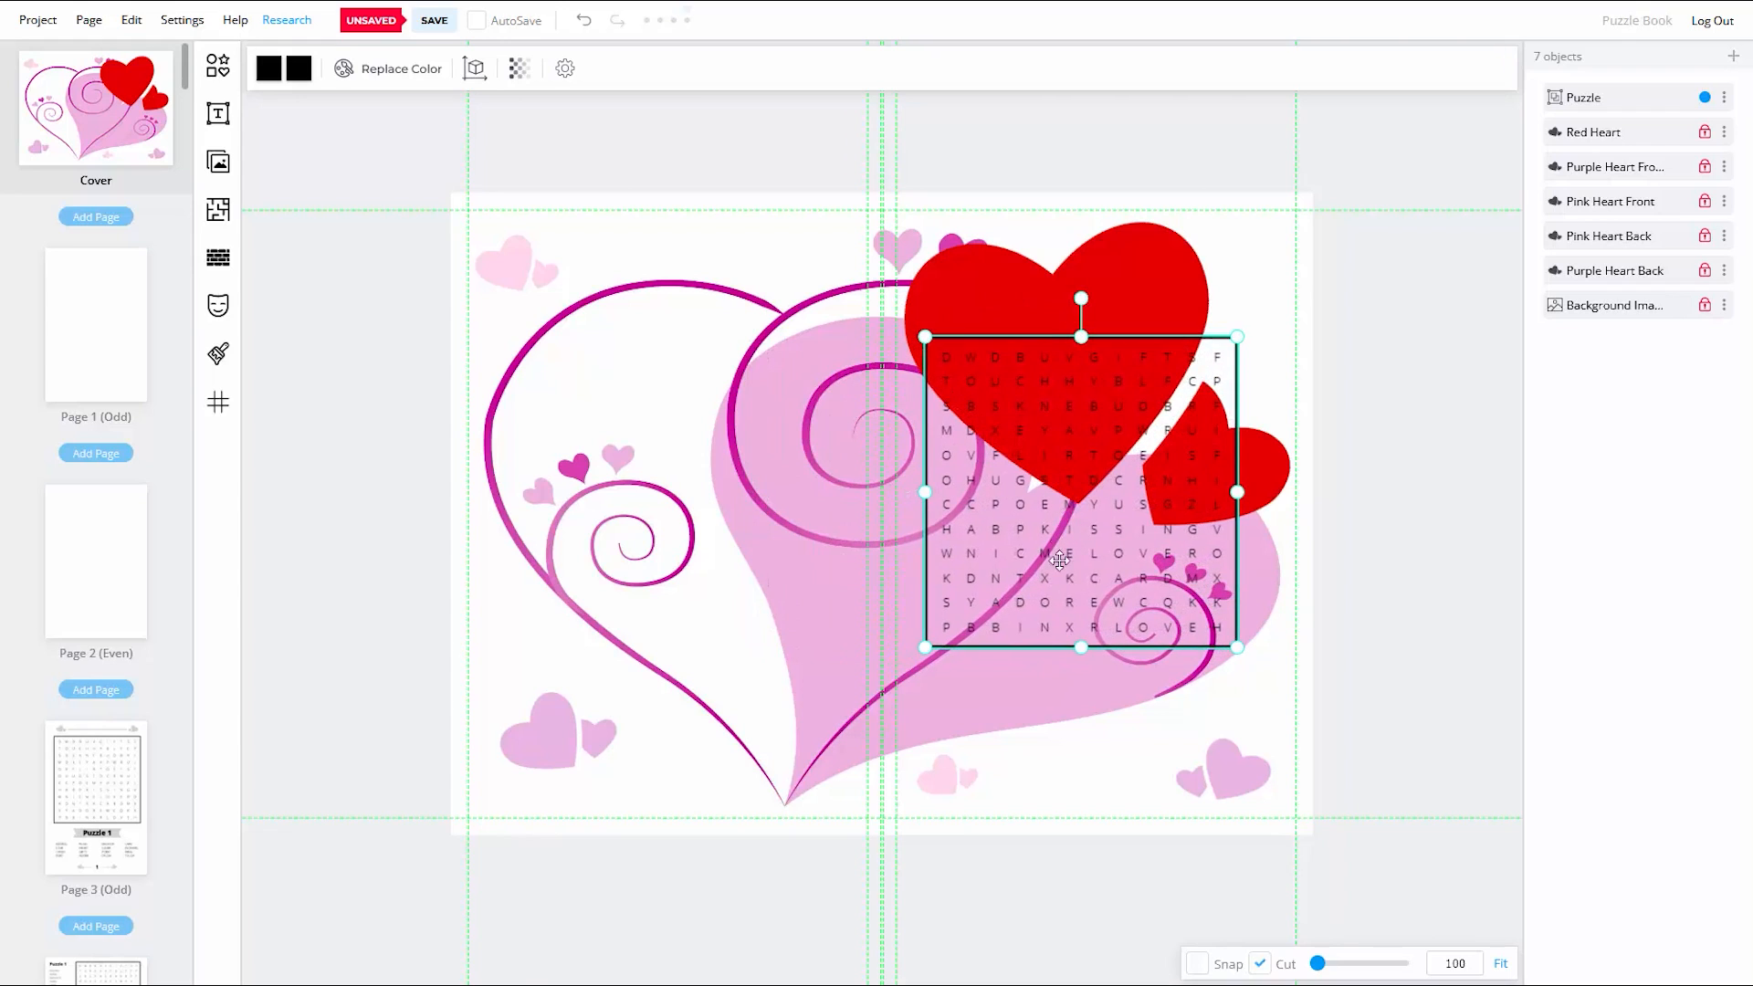
{"action": "left_click", "coordinate": [1197, 963]}
{"action": "left_click_drag", "start_coordinate": [1091, 466], "coordinate": [1106, 473]}
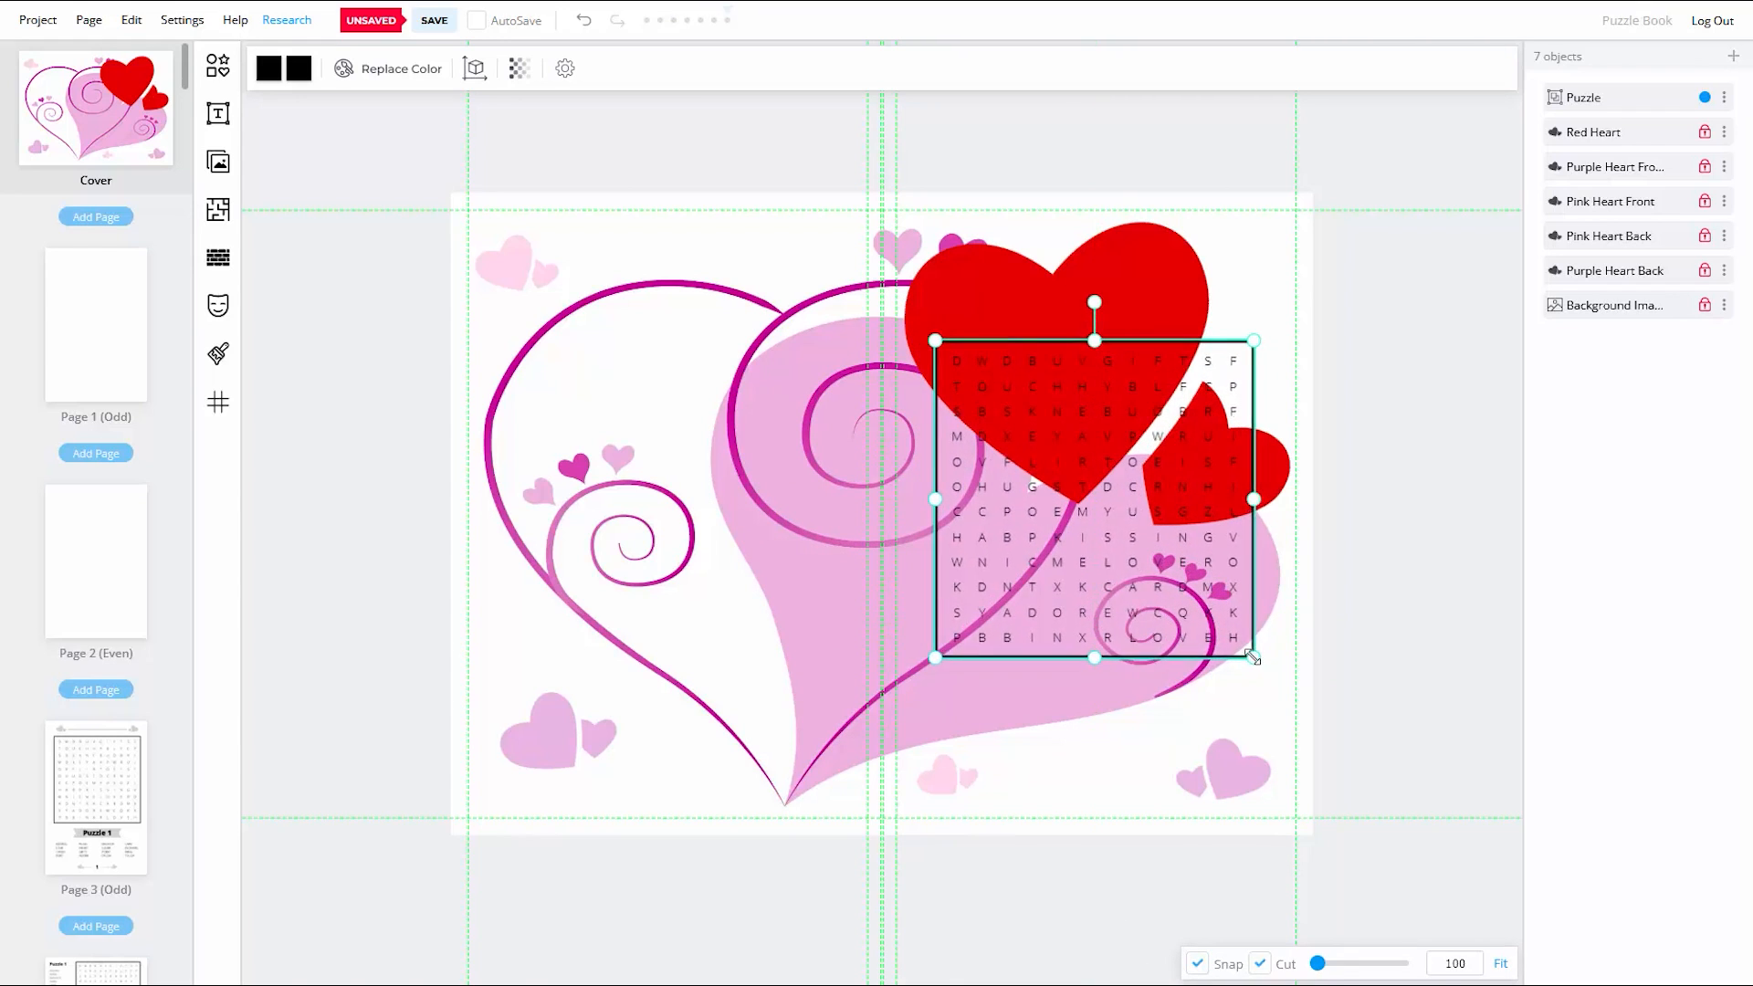
{"action": "left_click", "coordinate": [932, 810]}
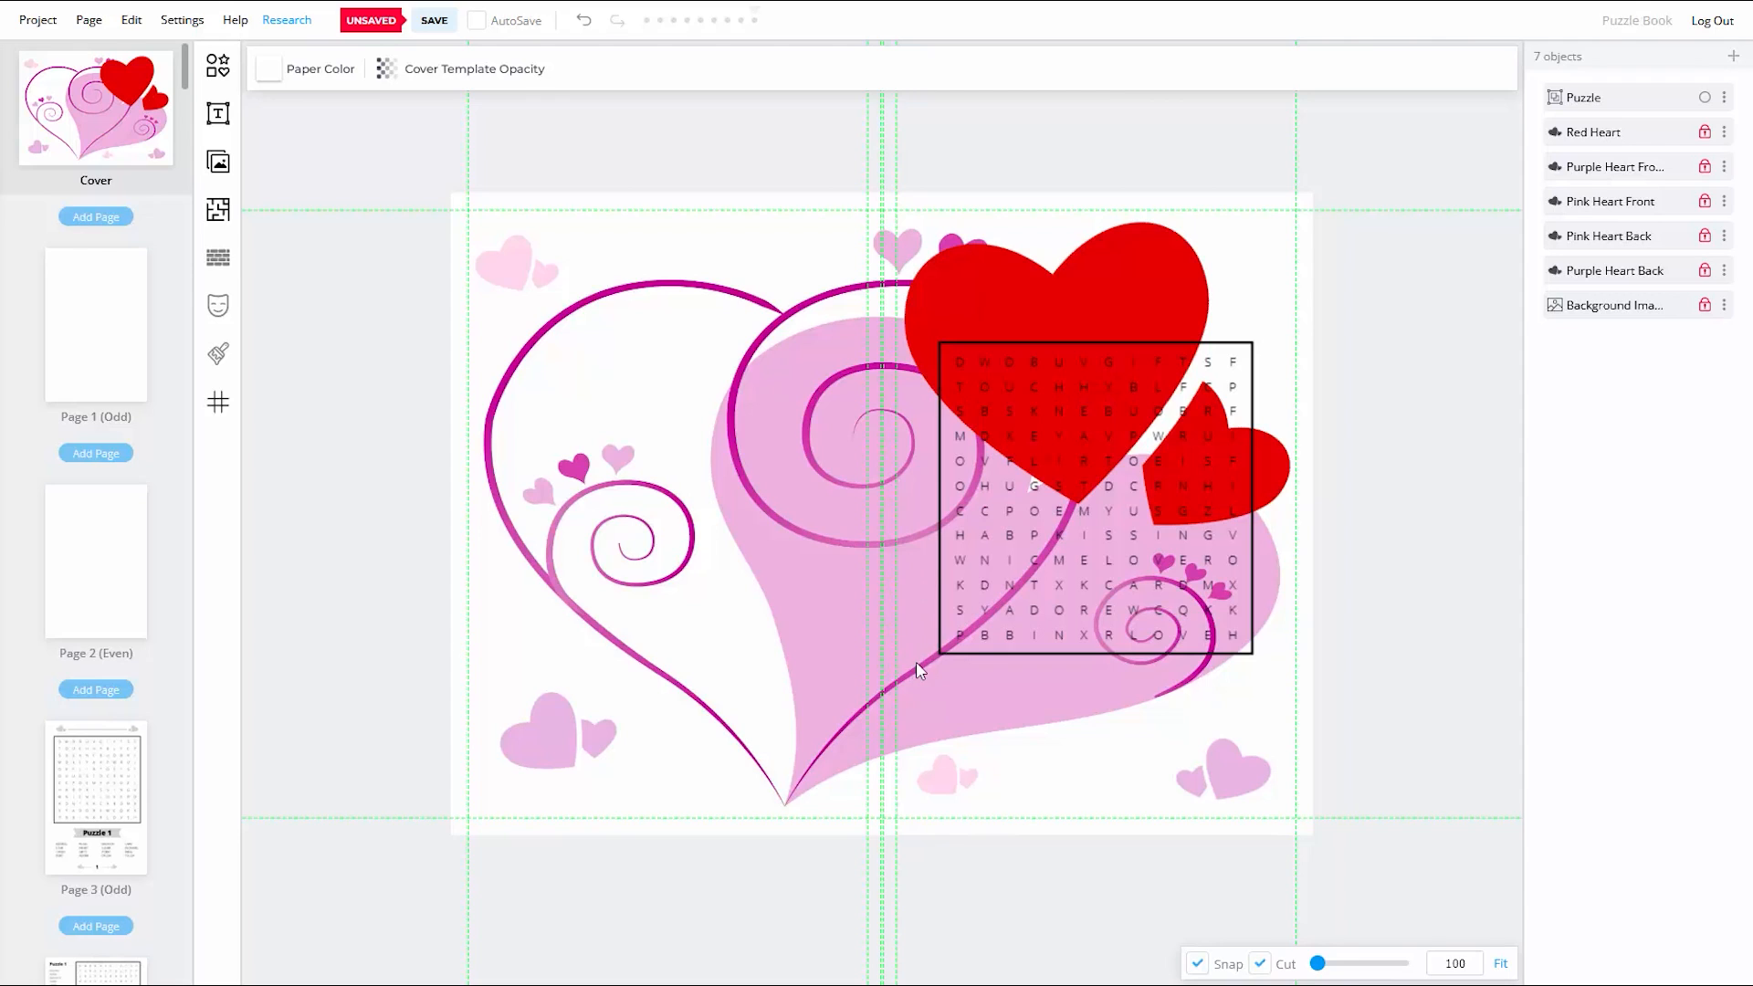
{"action": "left_click", "coordinate": [1727, 99]}
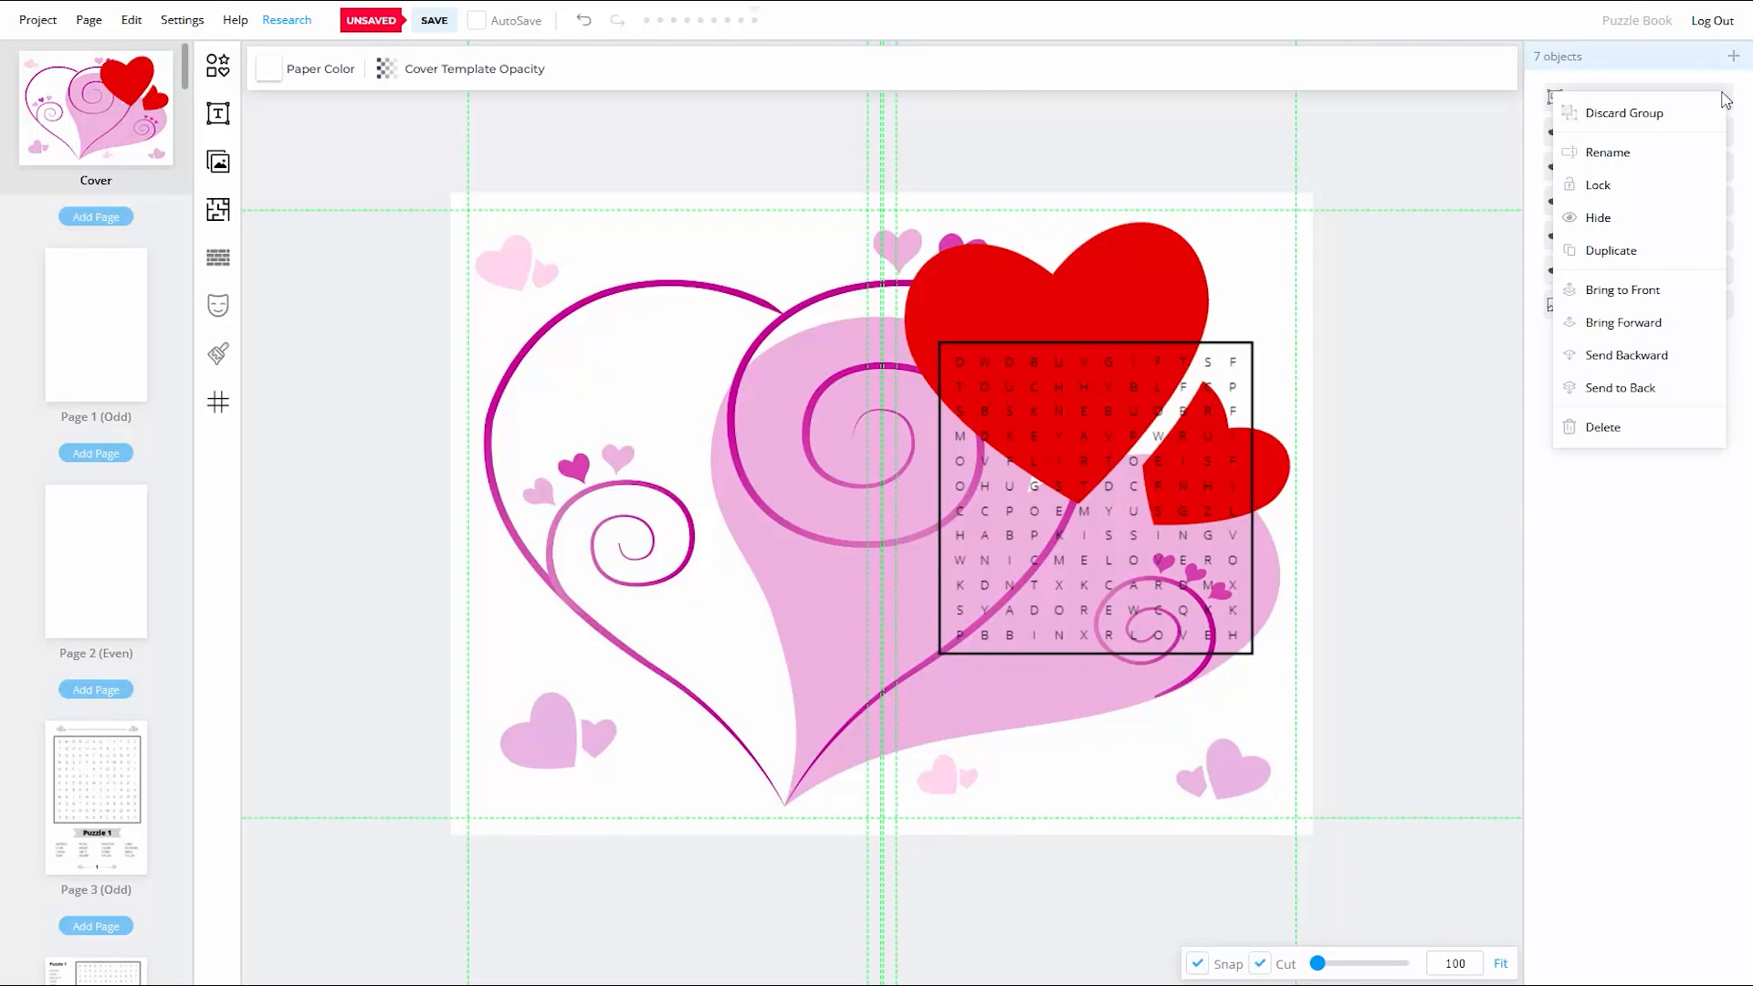
{"action": "left_click", "coordinate": [1607, 182]}
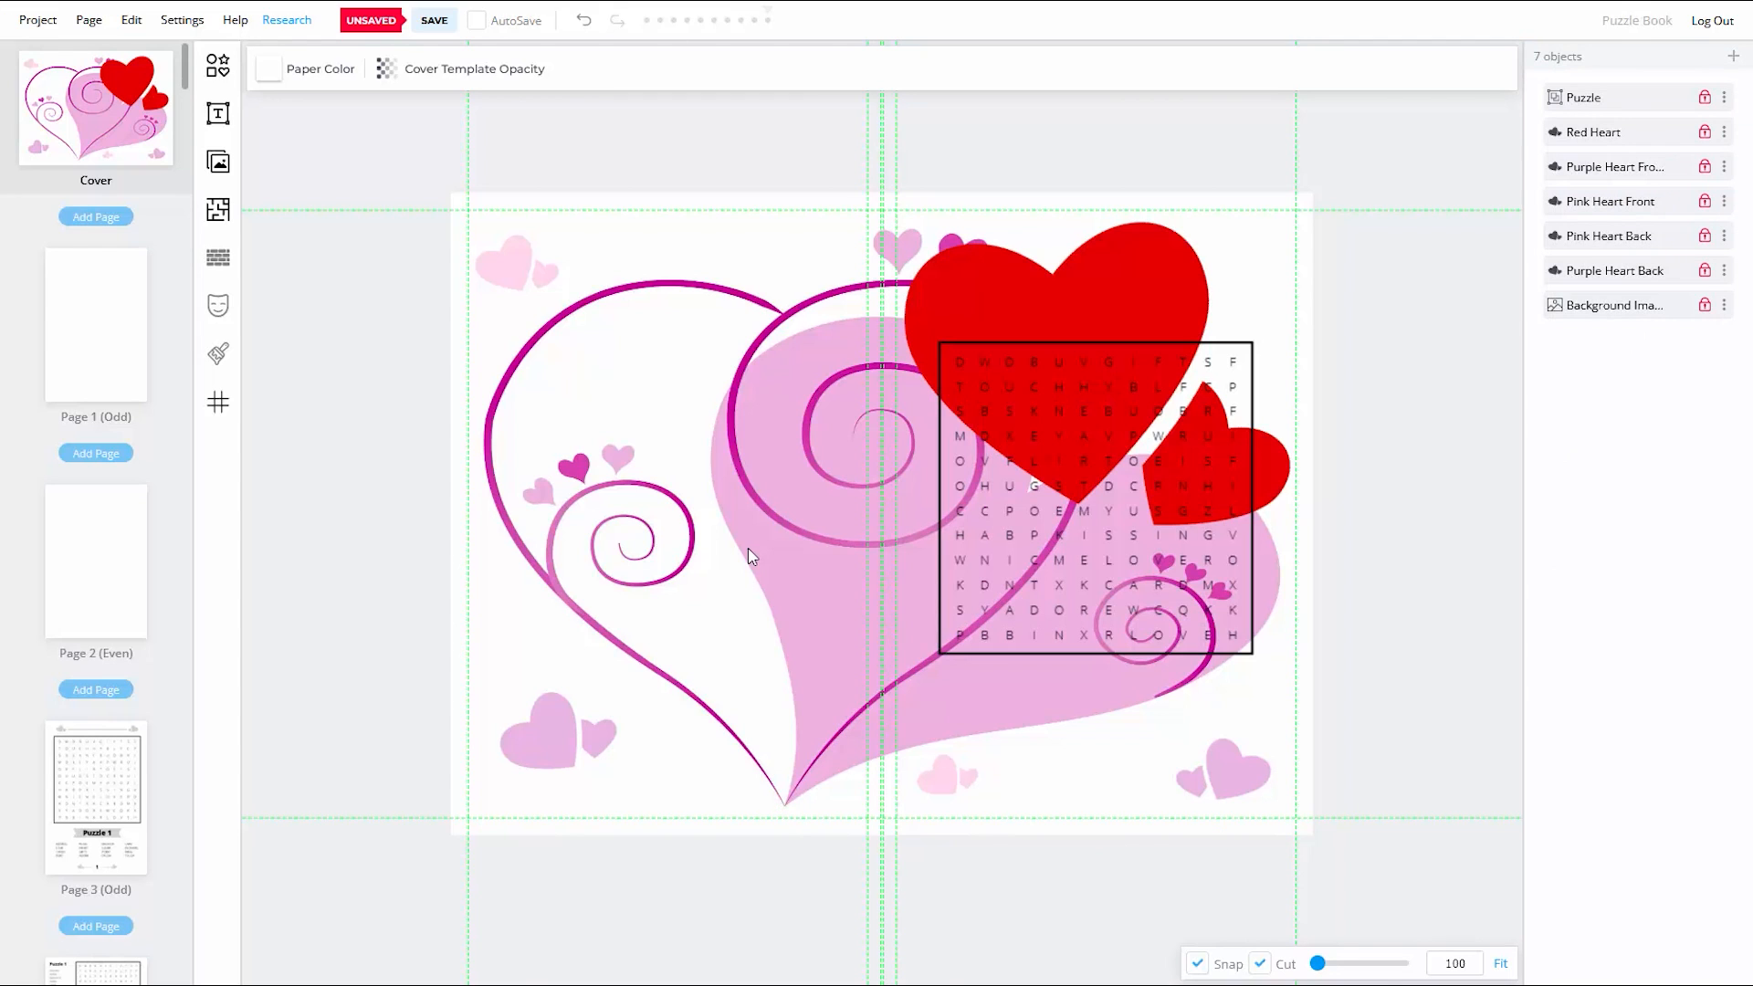
Step: Add a square to the cover with a white fill and a 15 px black stroke
{"action": "scroll", "coordinate": [752, 496], "scroll_direction": "up", "scroll_amount": 5}
{"action": "scroll", "coordinate": [754, 499], "scroll_direction": "down", "scroll_amount": 4}
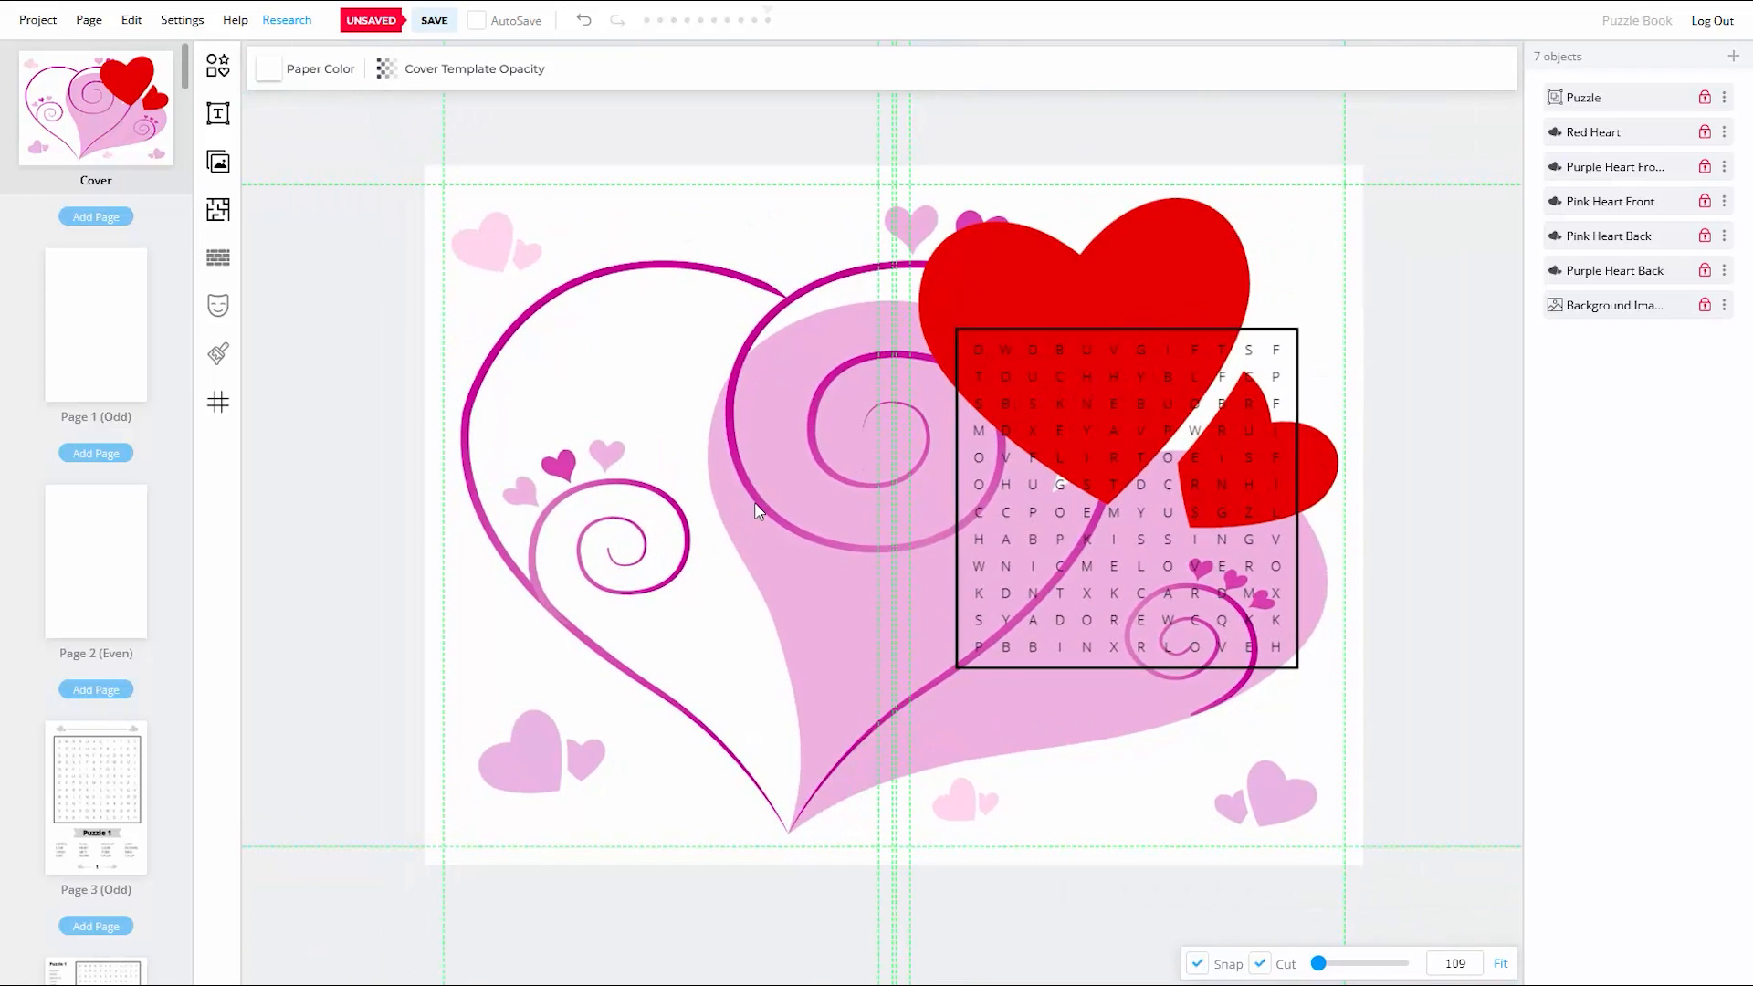
{"action": "mouse_move", "coordinate": [836, 479]}
{"action": "left_mouse_down"}
{"action": "mouse_move", "coordinate": [814, 471]}
{"action": "mouse_move", "coordinate": [726, 521]}
{"action": "mouse_move", "coordinate": [948, 535]}
{"action": "mouse_move", "coordinate": [880, 448]}
{"action": "mouse_move", "coordinate": [785, 415]}
{"action": "mouse_move", "coordinate": [913, 514]}
{"action": "mouse_move", "coordinate": [854, 448]}
{"action": "mouse_move", "coordinate": [851, 480]}
{"action": "left_mouse_up"}
{"action": "left_click_drag", "start_coordinate": [1070, 484], "coordinate": [1068, 485]}
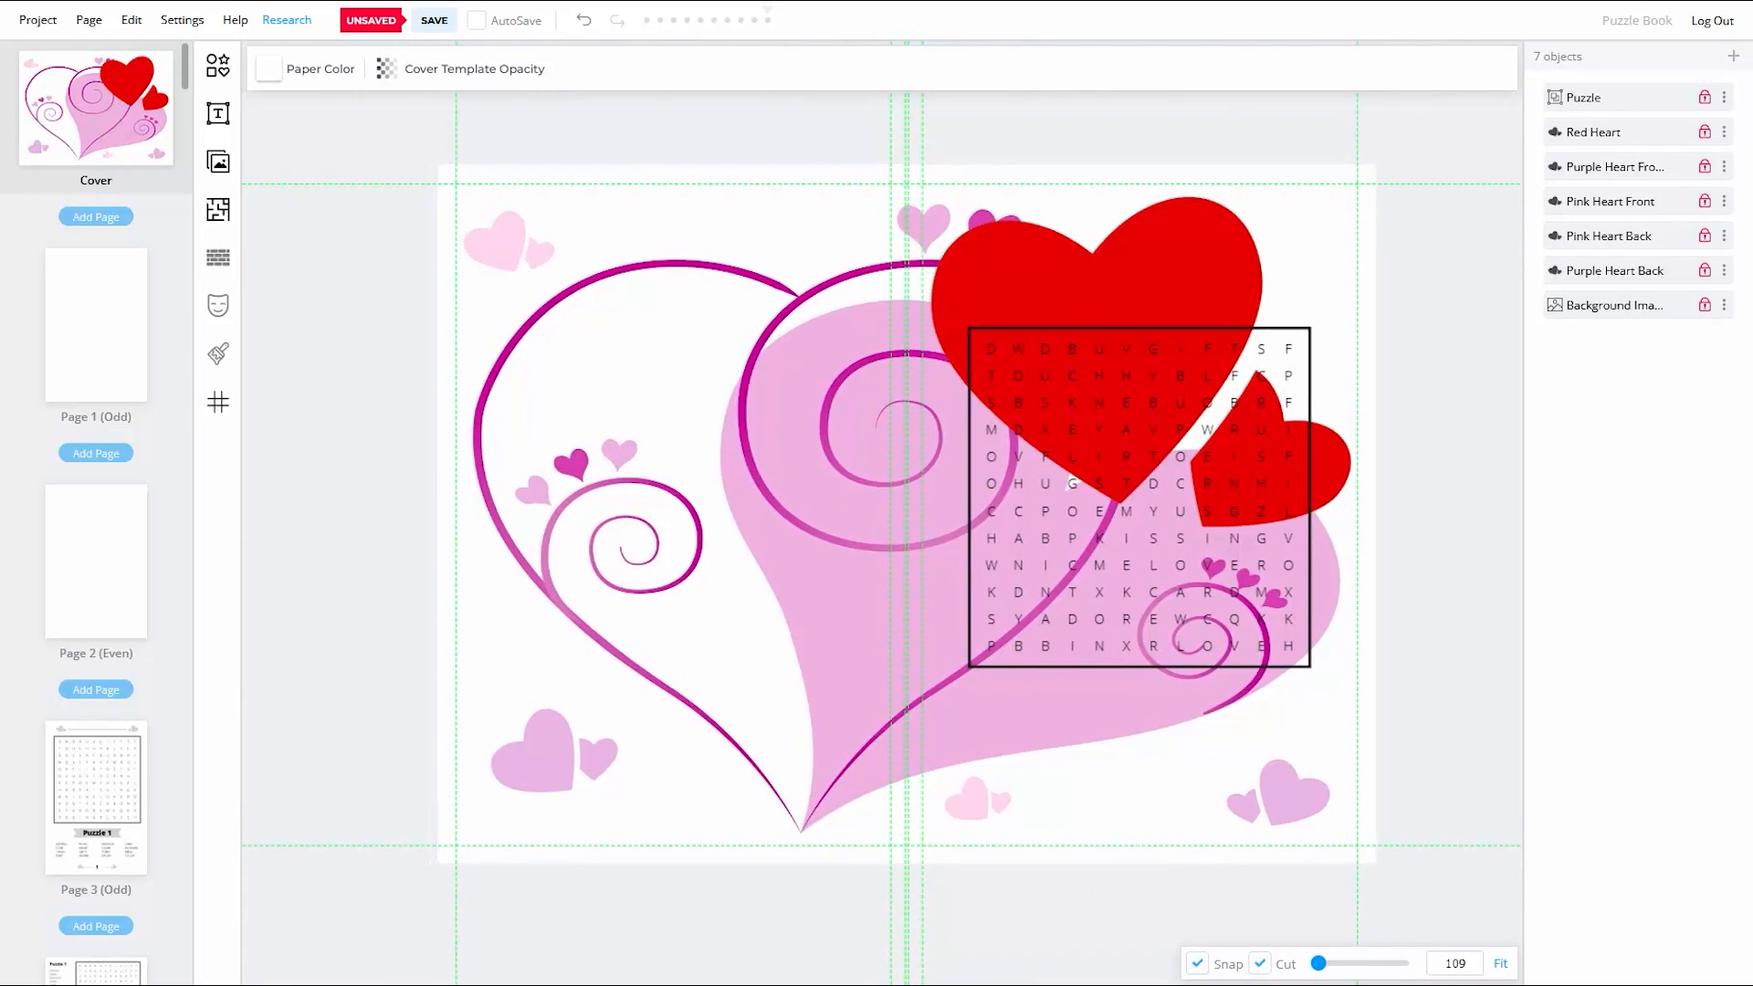
{"action": "left_click", "coordinate": [217, 65]}
{"action": "left_click", "coordinate": [323, 117]}
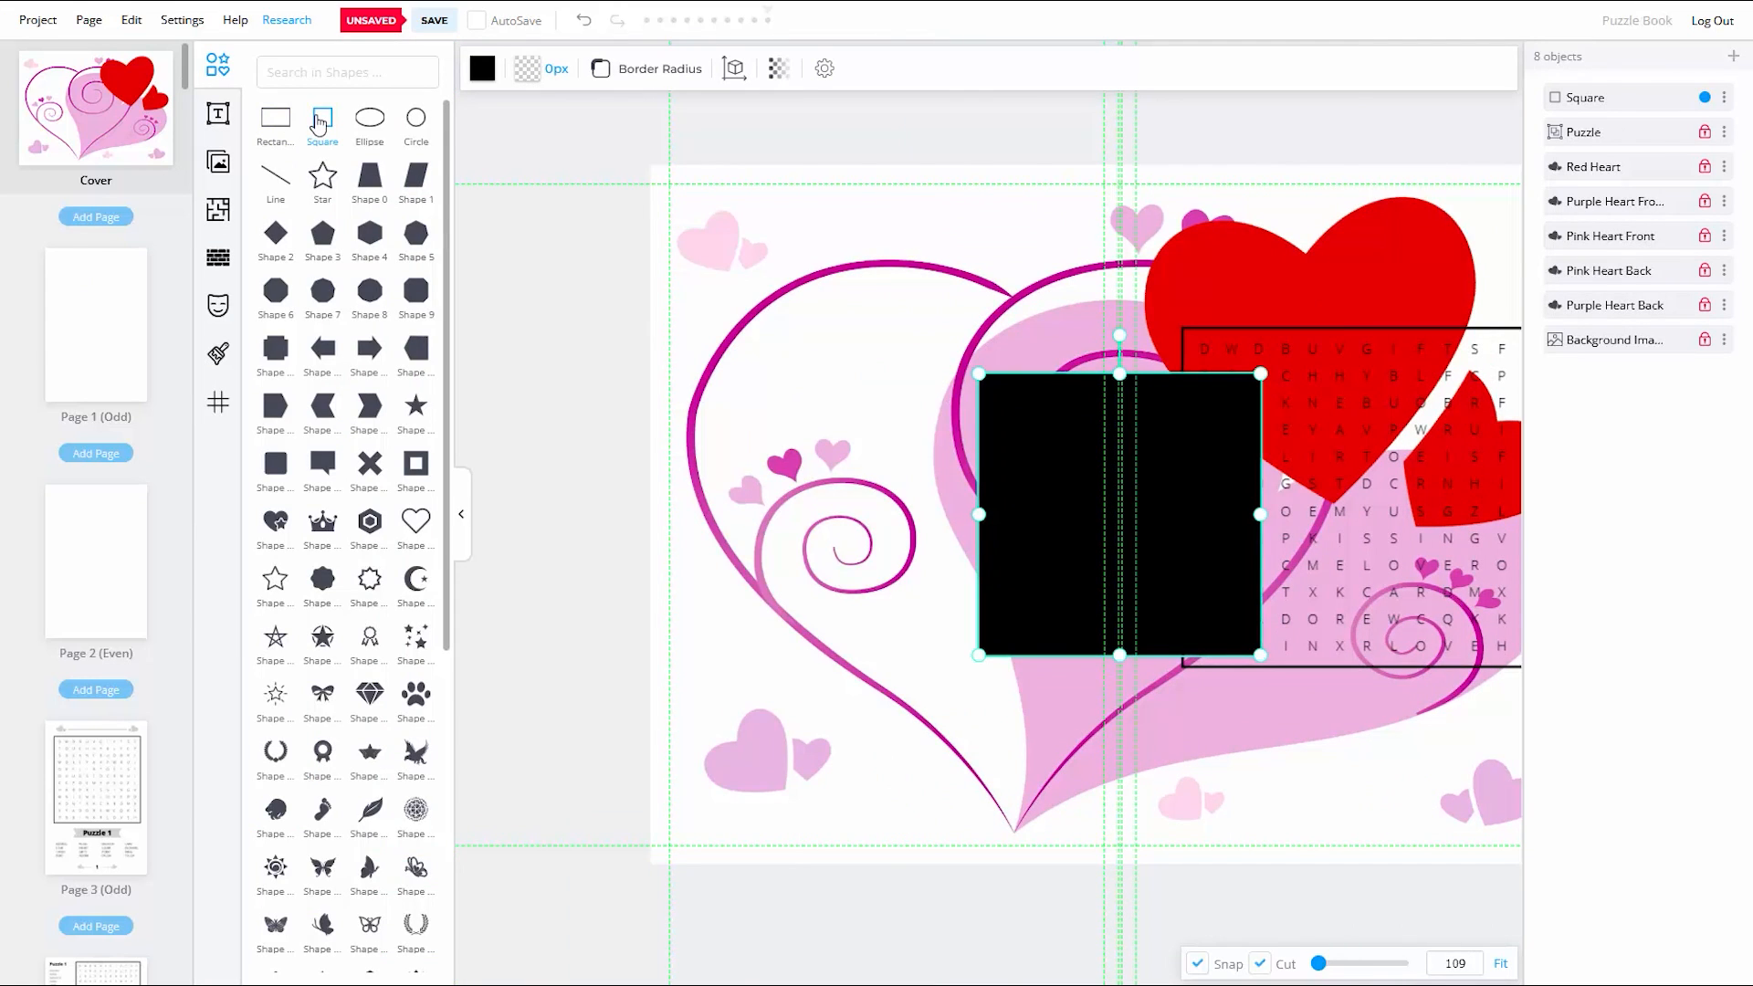
{"action": "left_click", "coordinate": [459, 530]}
{"action": "left_click", "coordinate": [269, 68]}
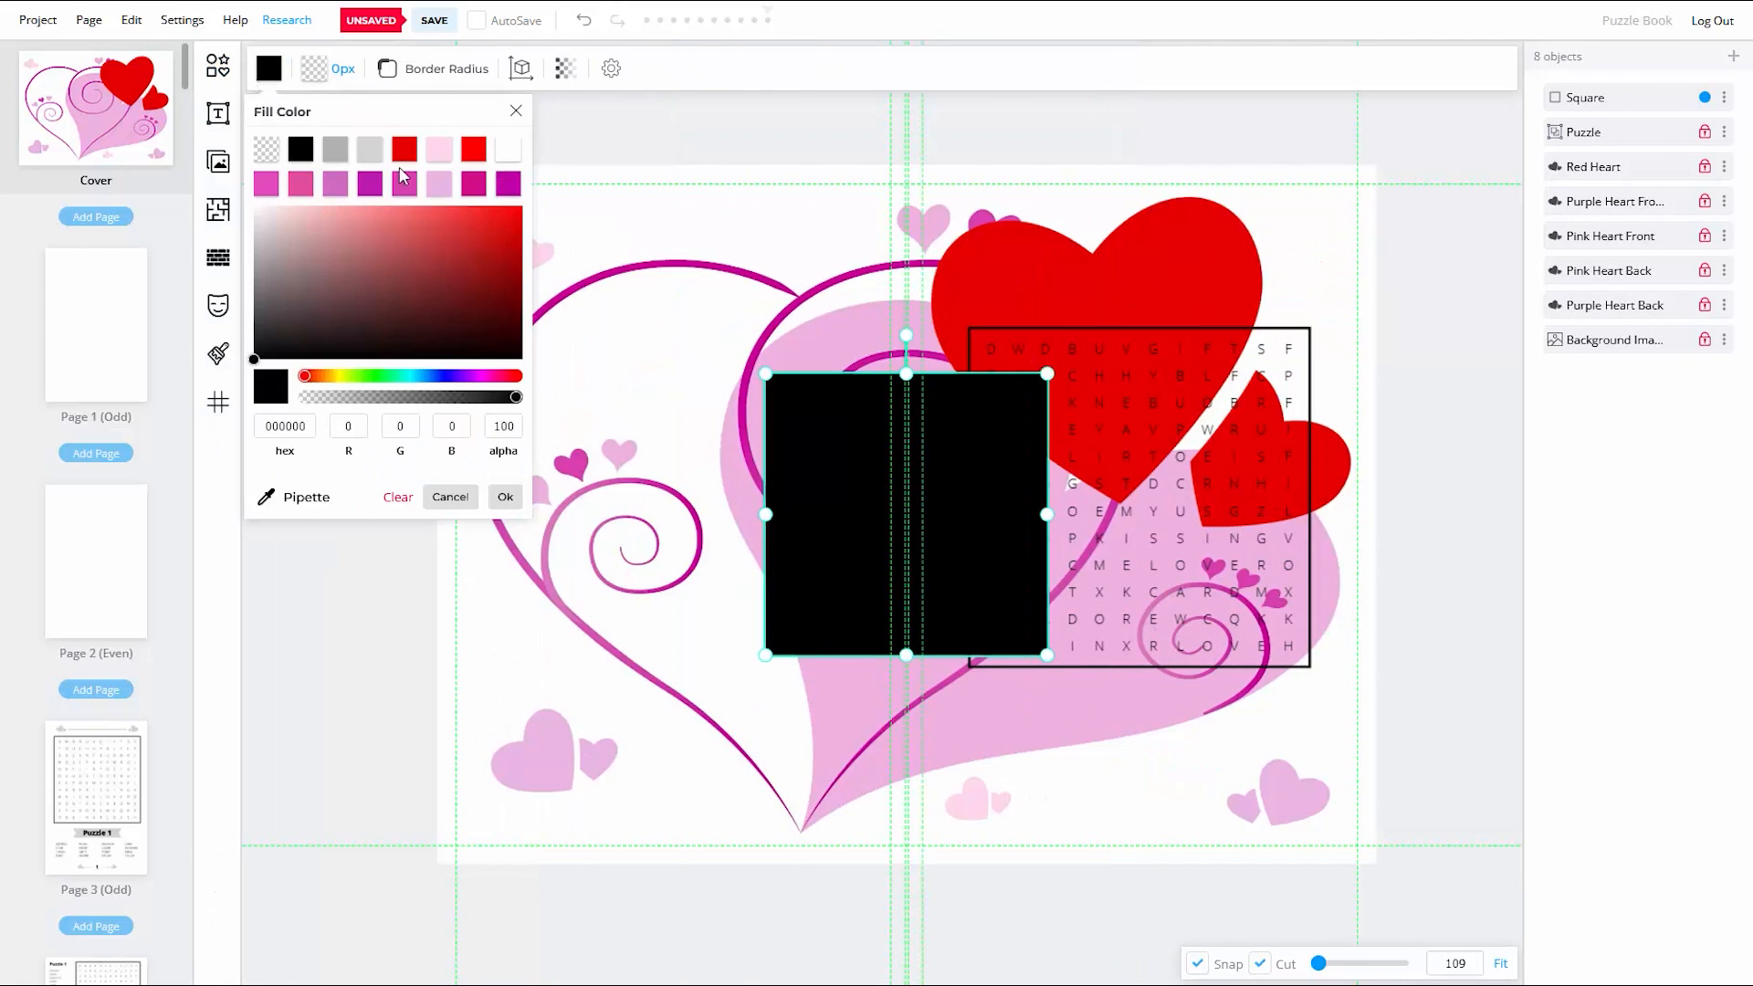
{"action": "left_click", "coordinate": [512, 151]}
{"action": "left_click", "coordinate": [314, 69]}
{"action": "left_click", "coordinate": [346, 149]}
{"action": "left_click", "coordinate": [341, 71]}
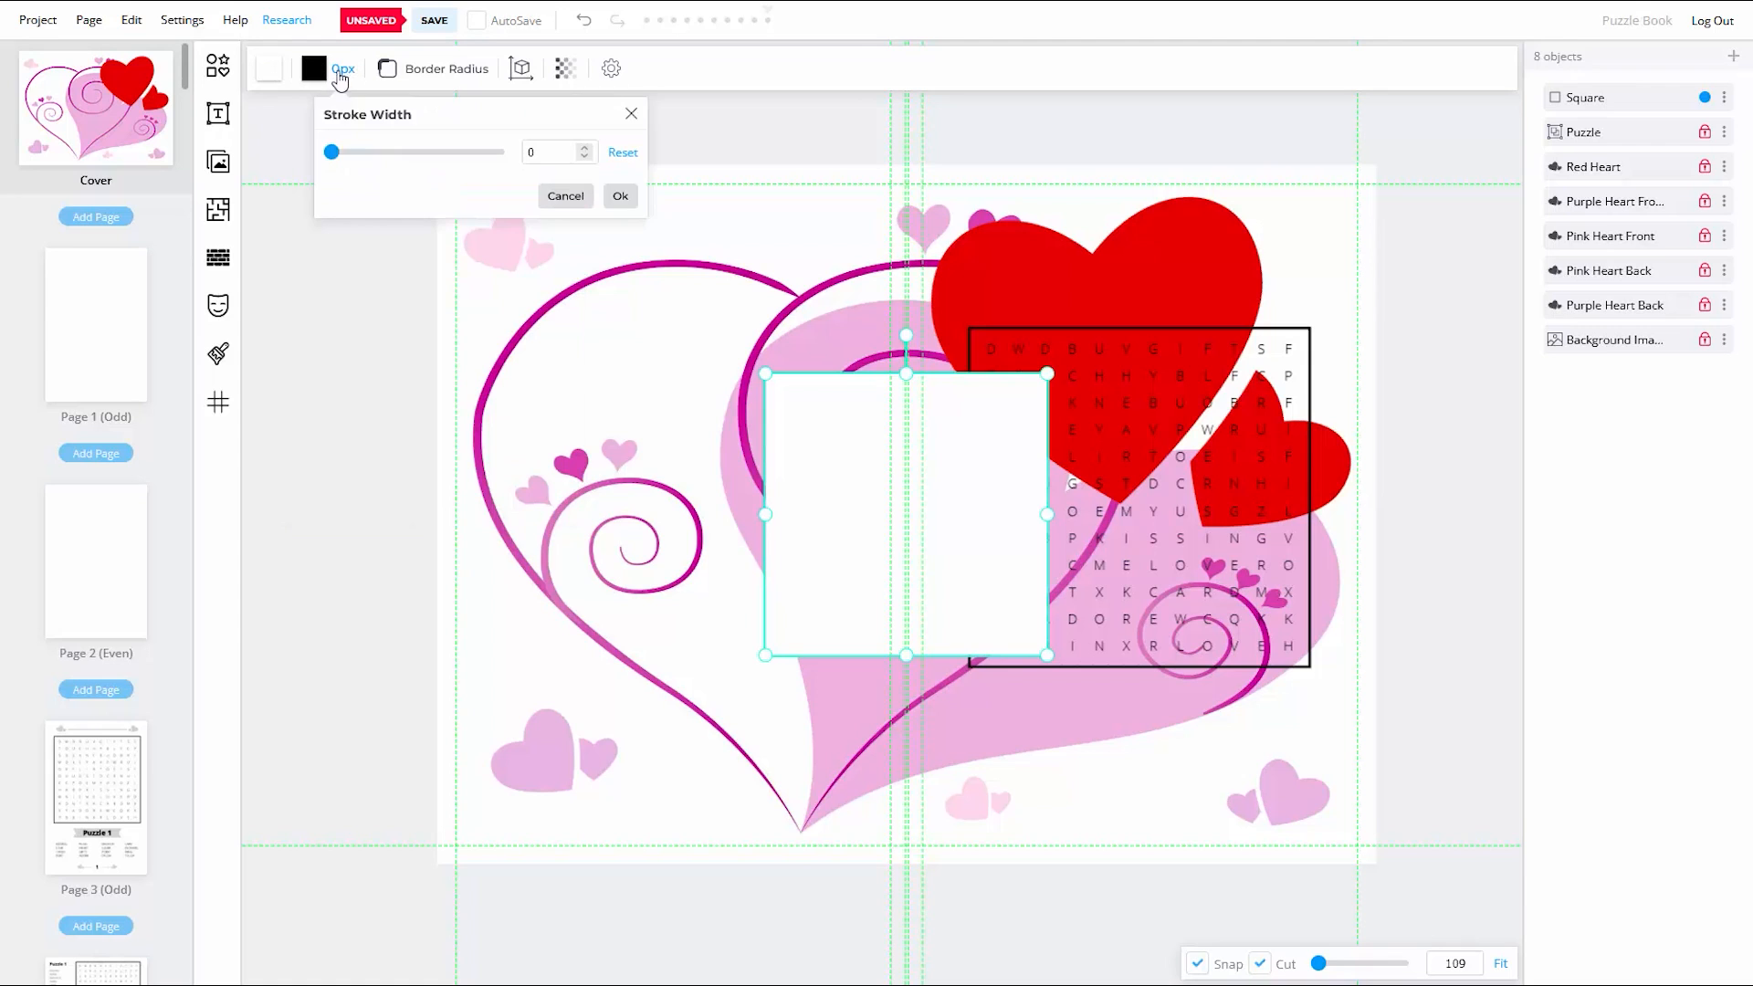
{"action": "left_click_drag", "start_coordinate": [331, 152], "coordinate": [339, 153]}
{"action": "left_click", "coordinate": [618, 200]}
Step: Place the white square behind the puzzle grid and enlarge it to frame the grid with an even margin
{"action": "left_click_drag", "start_coordinate": [883, 453], "coordinate": [1070, 394]}
{"action": "left_click_drag", "start_coordinate": [1726, 97], "coordinate": [1721, 147]}
{"action": "left_click", "coordinate": [1142, 377]}
{"action": "left_click_drag", "start_coordinate": [1234, 595], "coordinate": [1325, 683]}
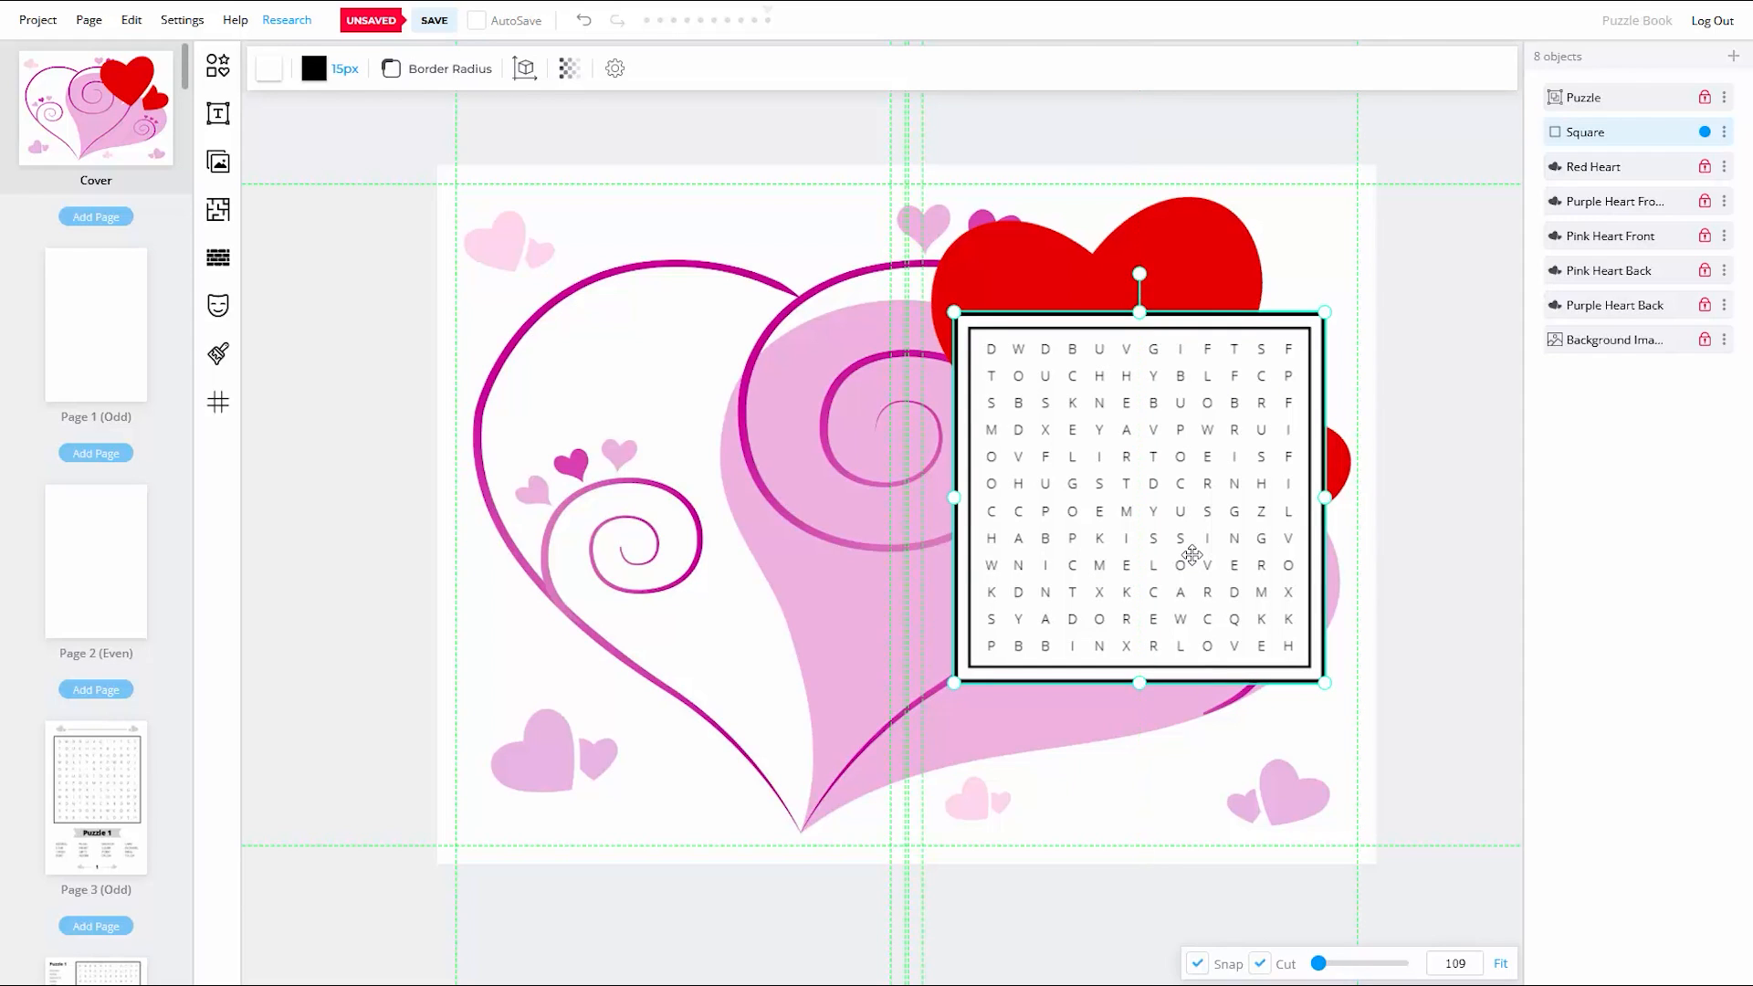
{"action": "left_click", "coordinate": [1452, 504]}
{"action": "left_click", "coordinate": [1225, 600]}
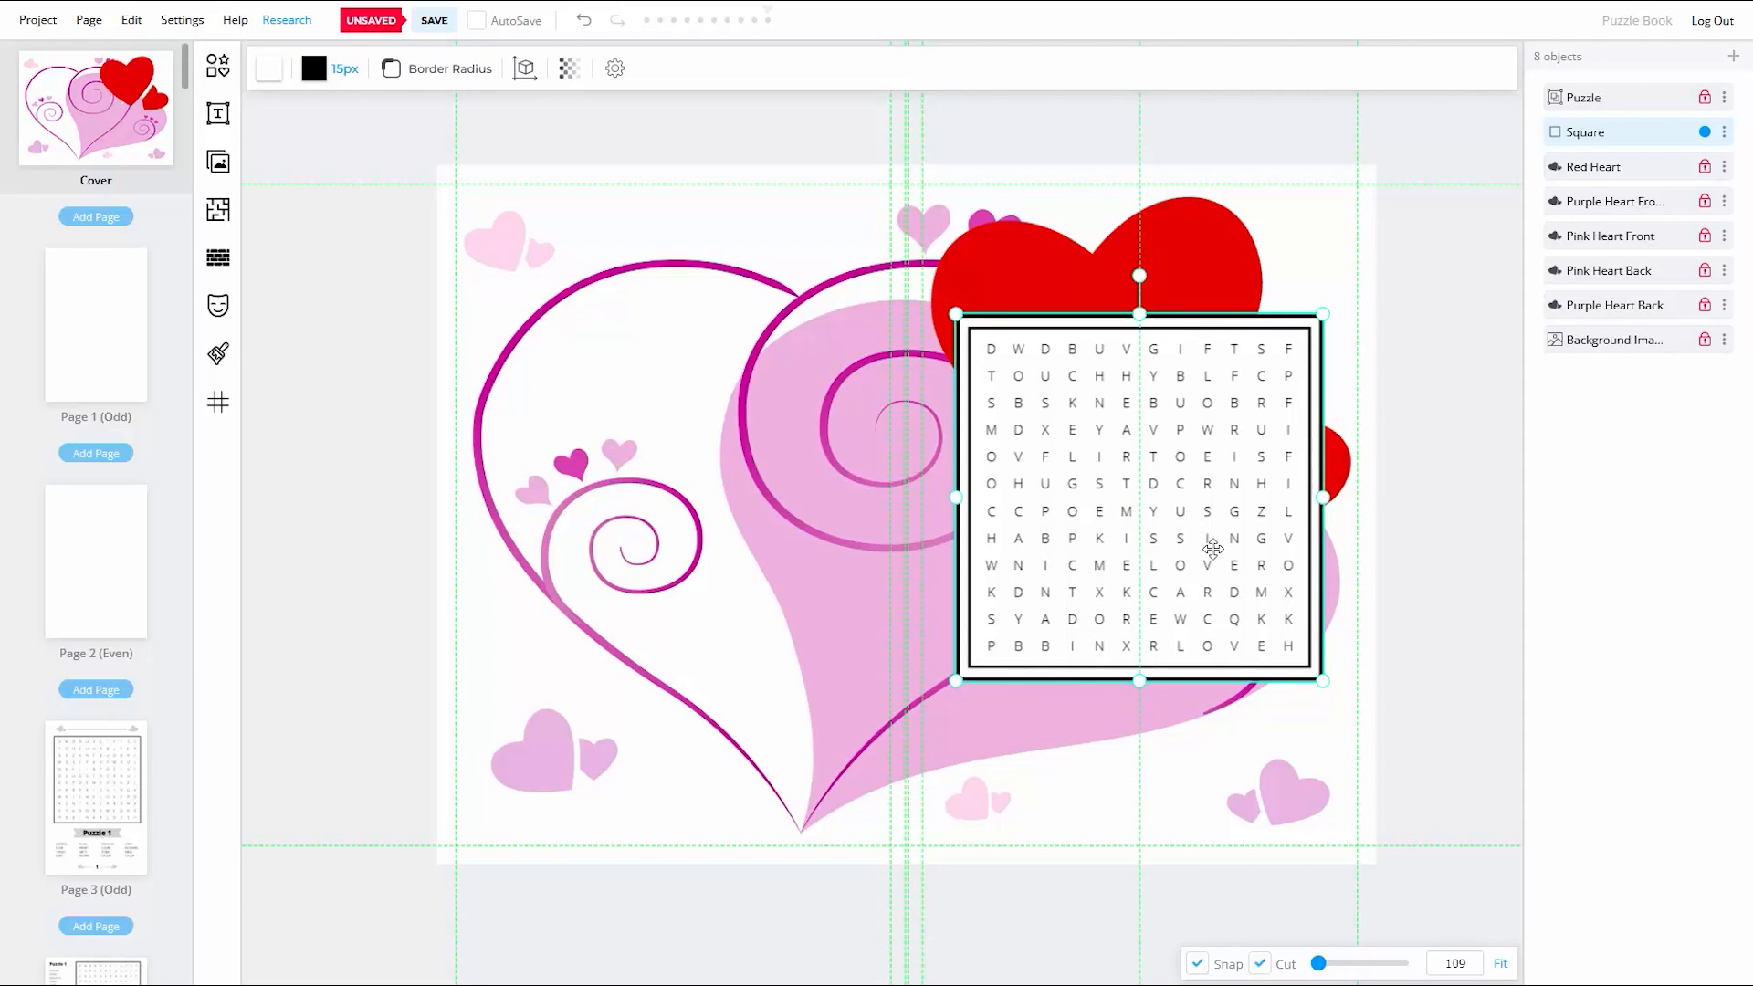
{"action": "left_click", "coordinate": [1415, 624]}
Step: Unlock the puzzle grid and group it with the white square
{"action": "left_click", "coordinate": [1724, 96]}
{"action": "left_click", "coordinate": [1618, 149]}
{"action": "left_click", "coordinate": [1308, 525], "text": "shift"}
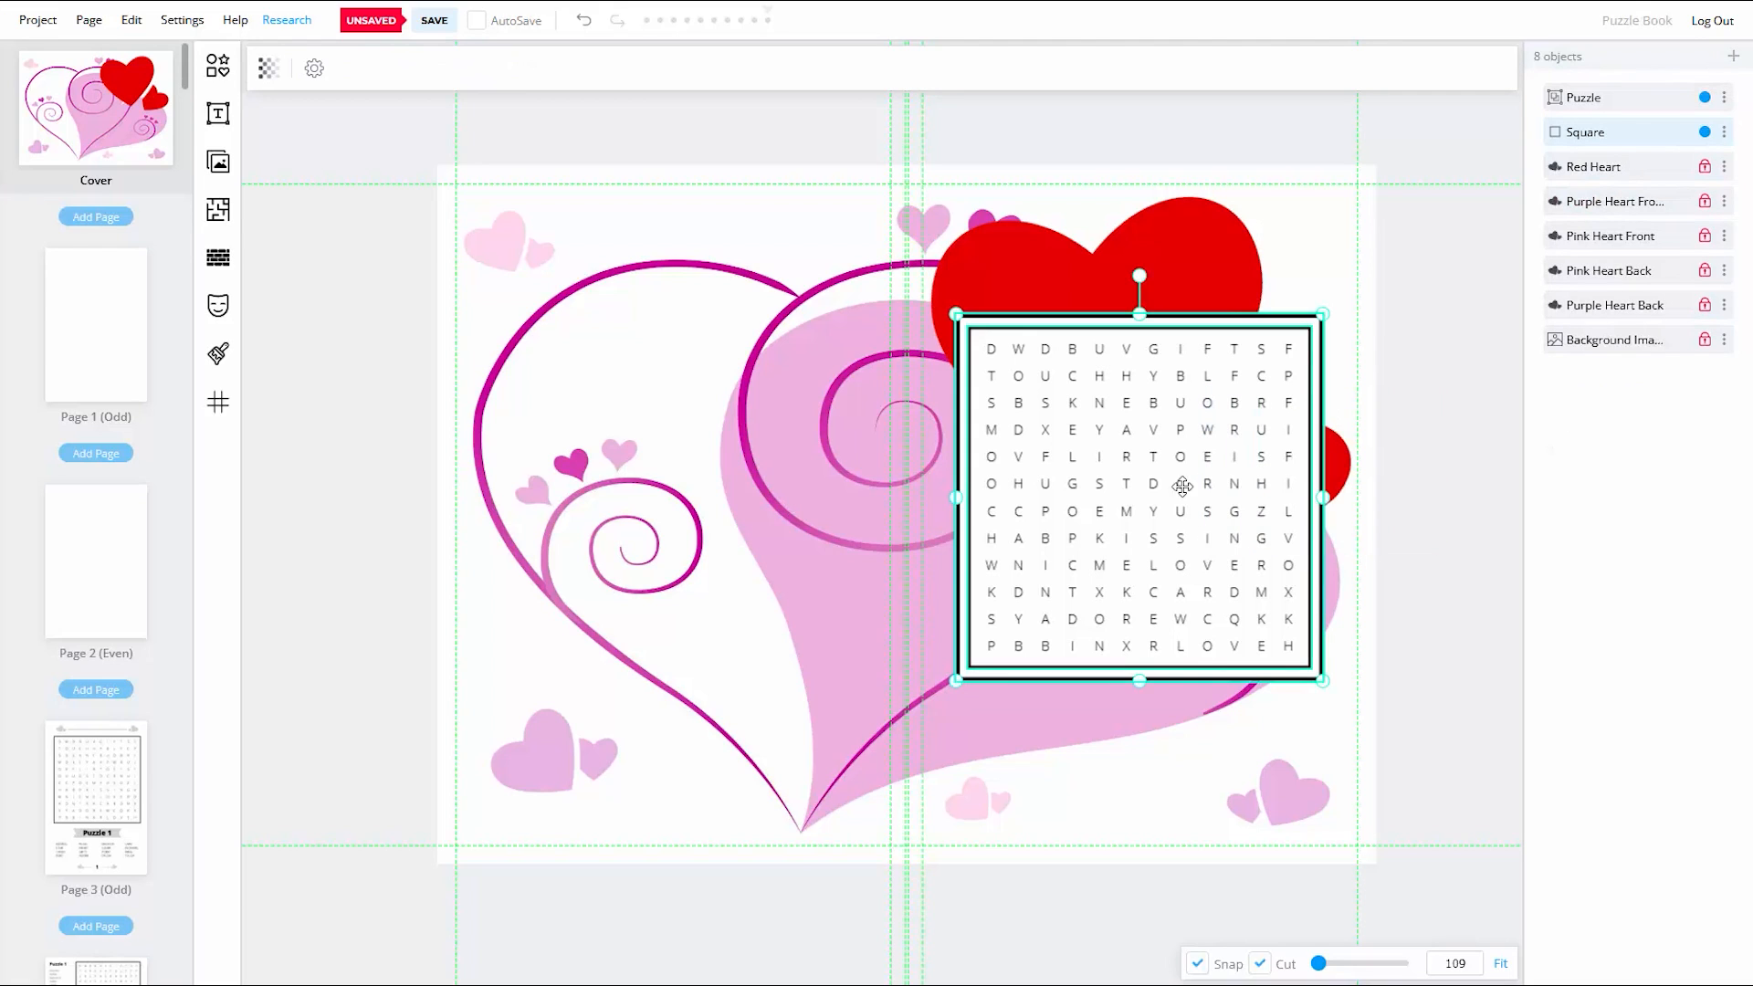
{"action": "right_click", "coordinate": [1184, 473]}
{"action": "left_click", "coordinate": [1233, 494]}
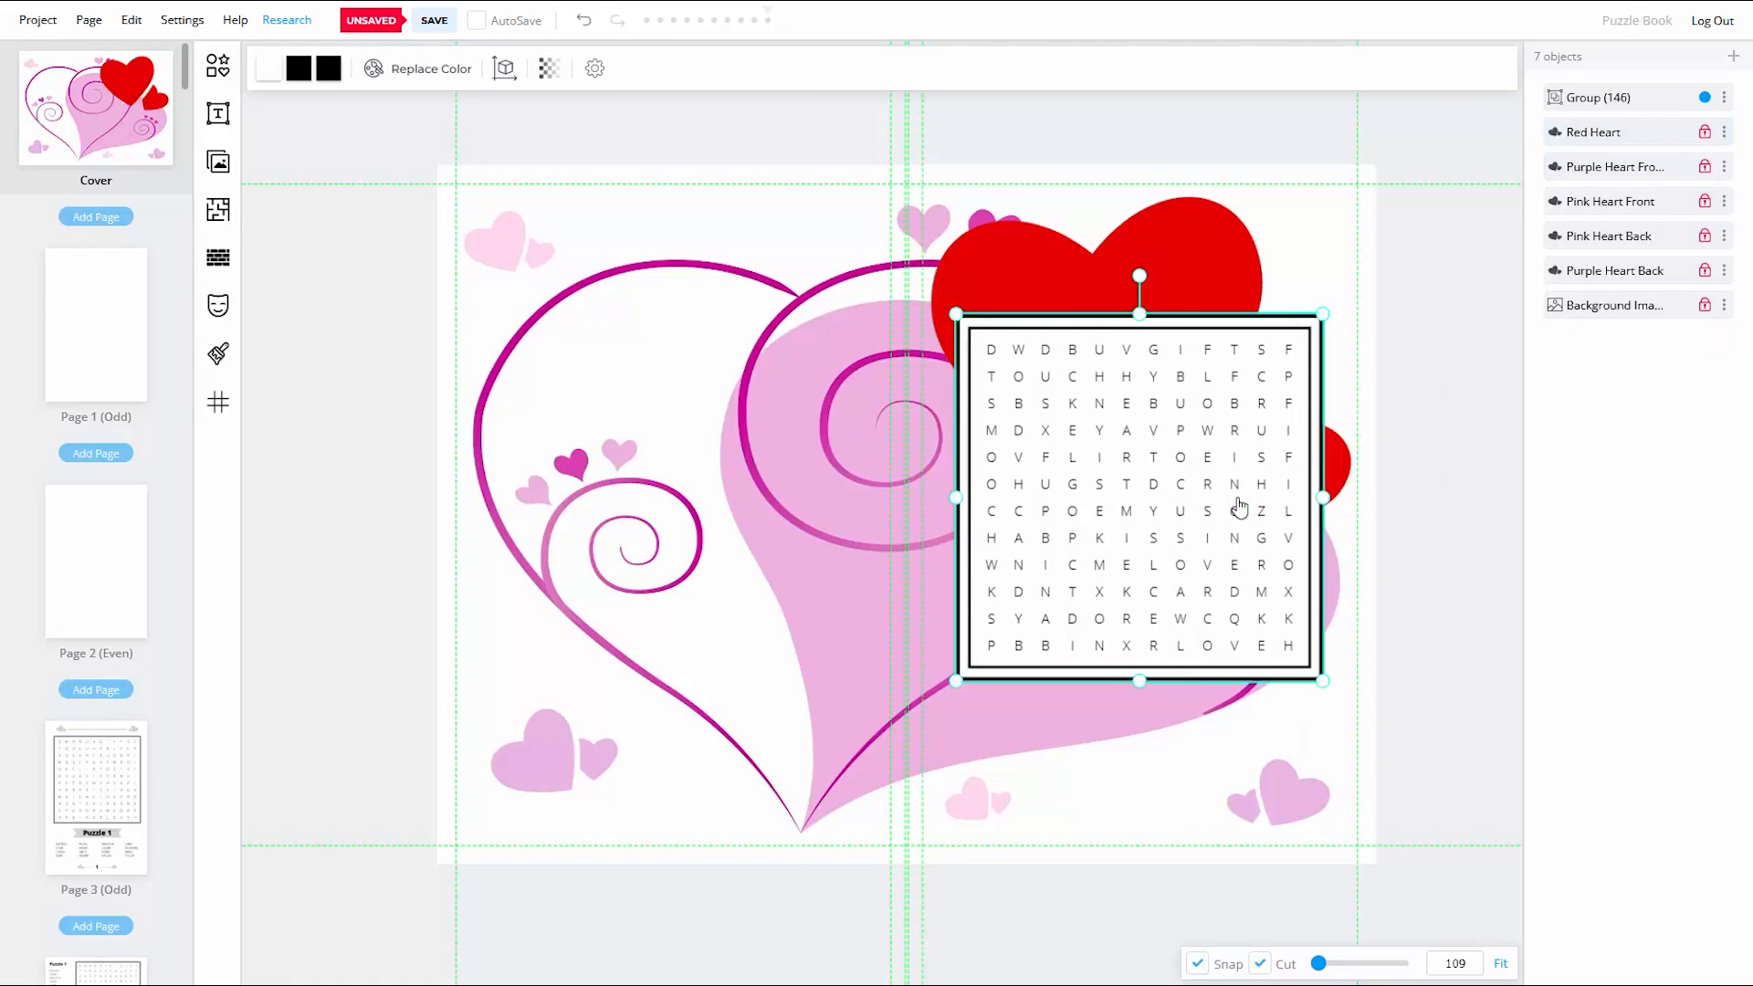
Step: Rename the new group "Puzzle", lock it and save the project
{"action": "left_click", "coordinate": [1724, 97]}
{"action": "left_click", "coordinate": [1604, 155]}
{"action": "type", "text": "Puzzle"}
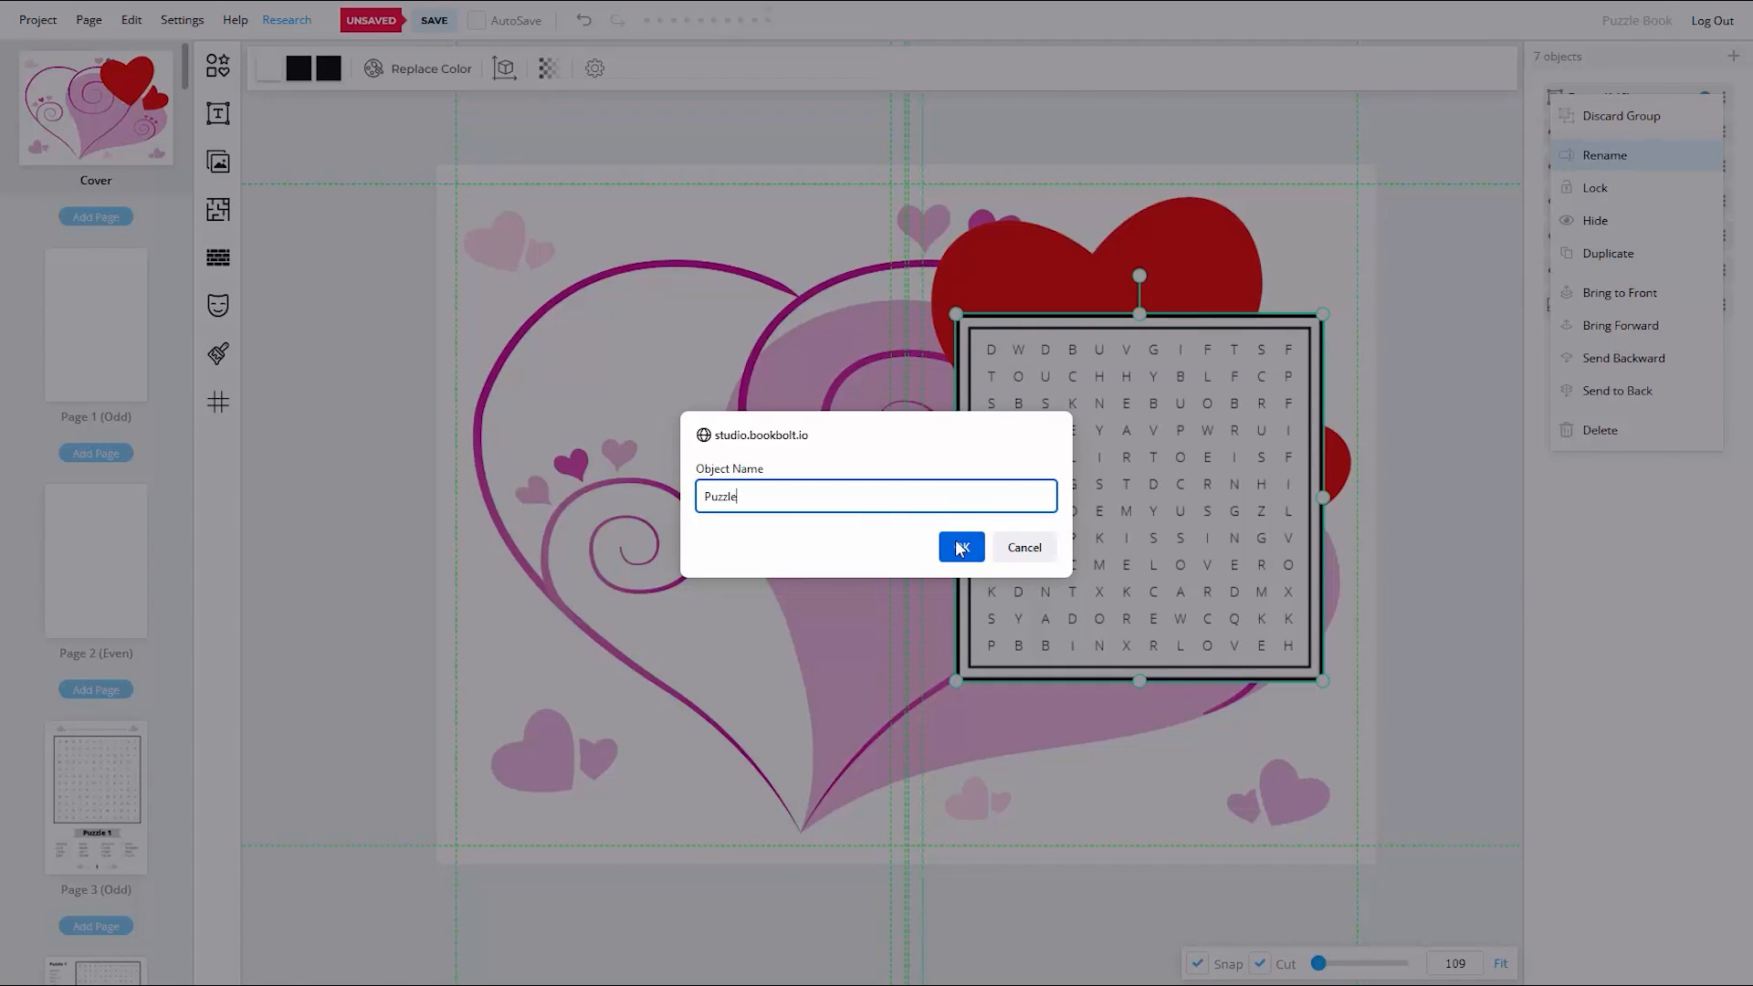
{"action": "left_click", "coordinate": [961, 545]}
{"action": "left_click", "coordinate": [1724, 97]}
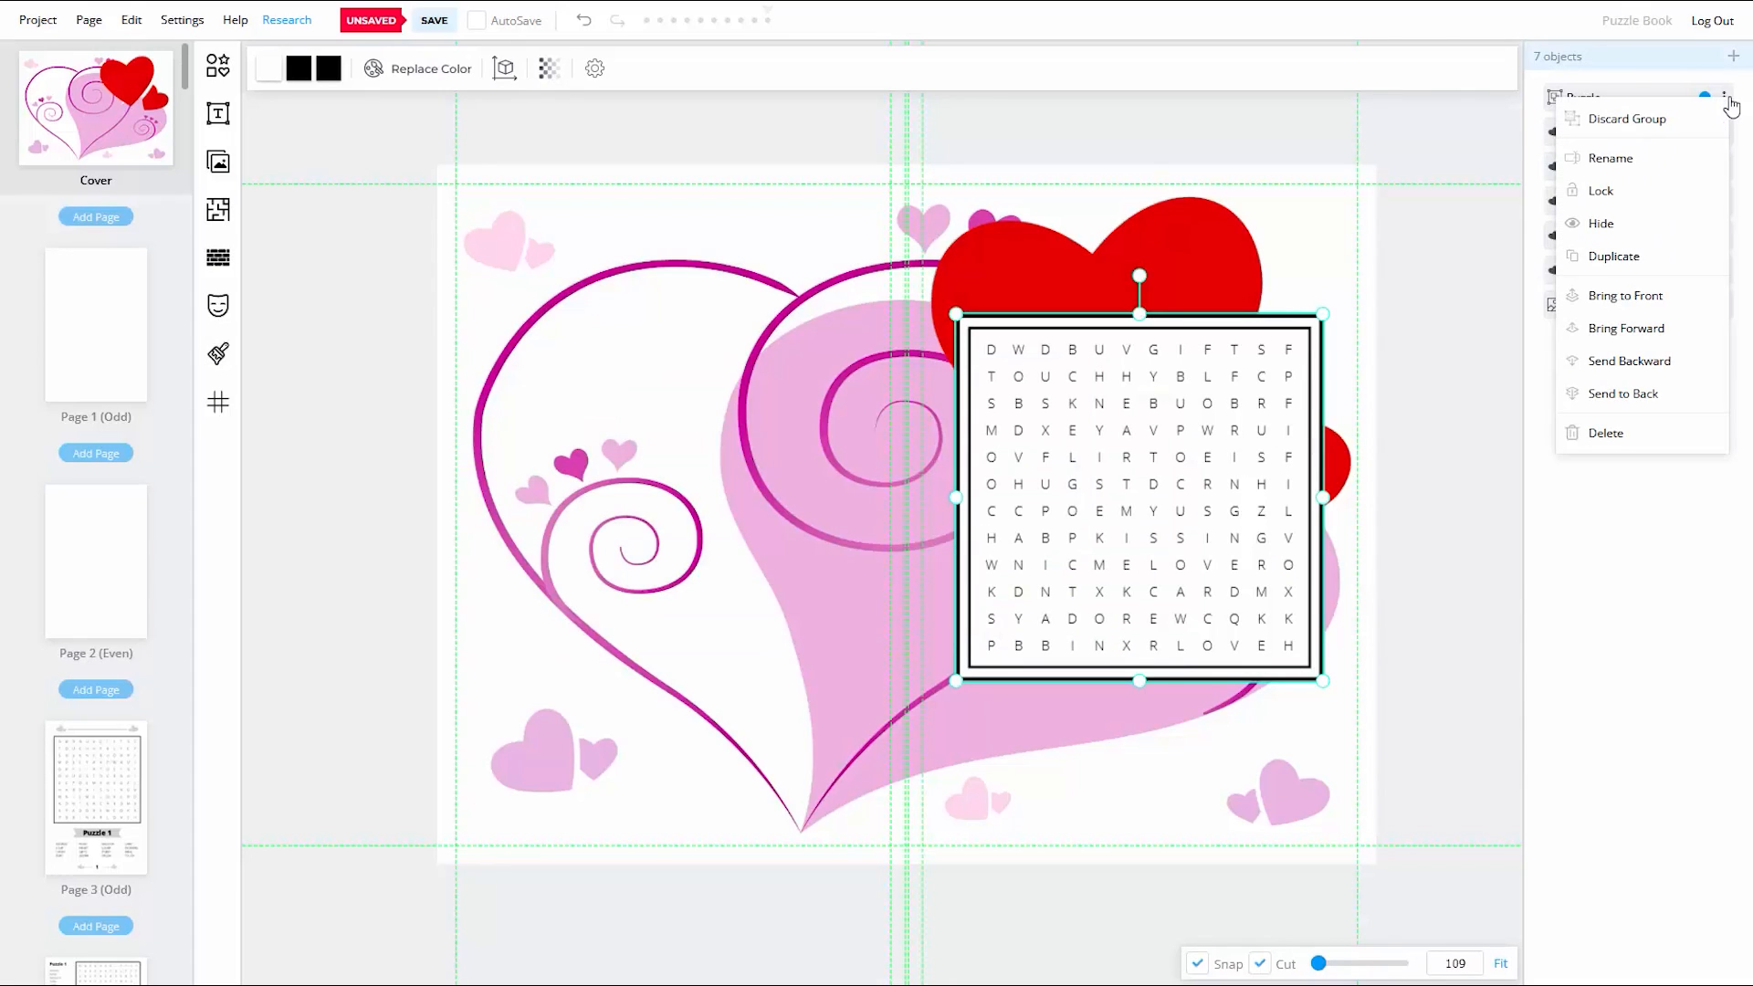
{"action": "left_click", "coordinate": [1618, 194]}
{"action": "left_click", "coordinate": [434, 20]}
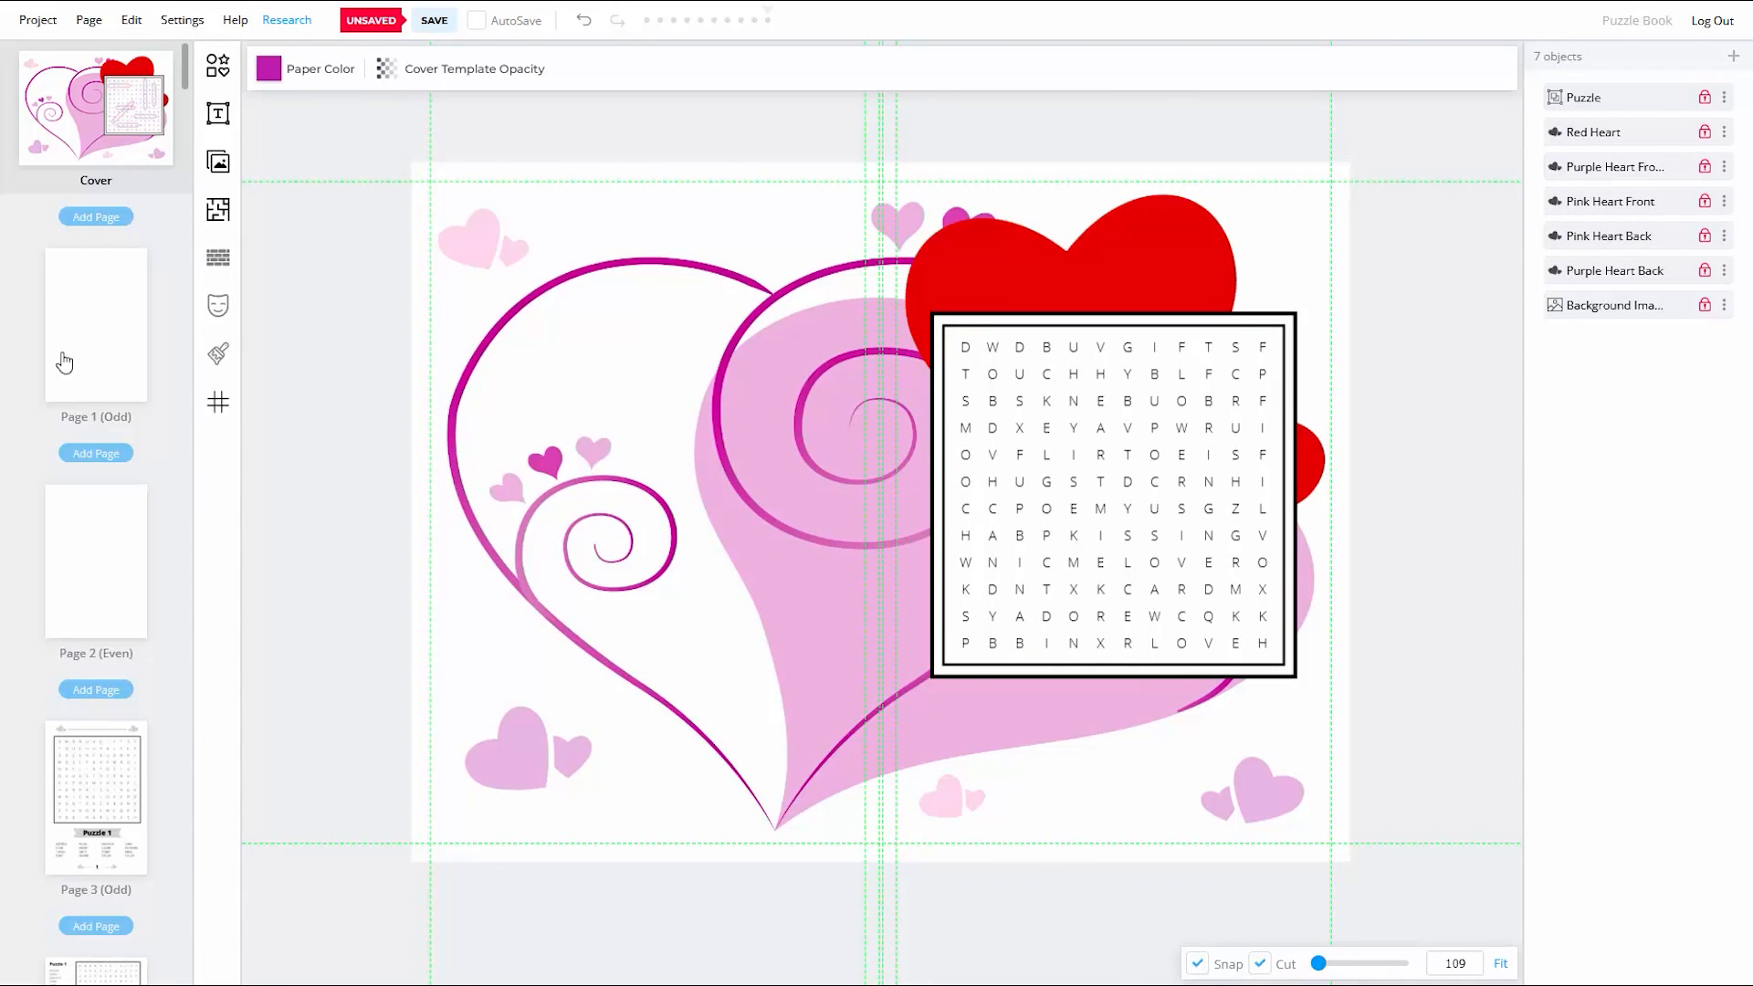
Step: Add a rectangle to the cover with a transparent fill and a 10 px purple stroke
{"action": "left_click", "coordinate": [218, 64]}
{"action": "left_click", "coordinate": [275, 122]}
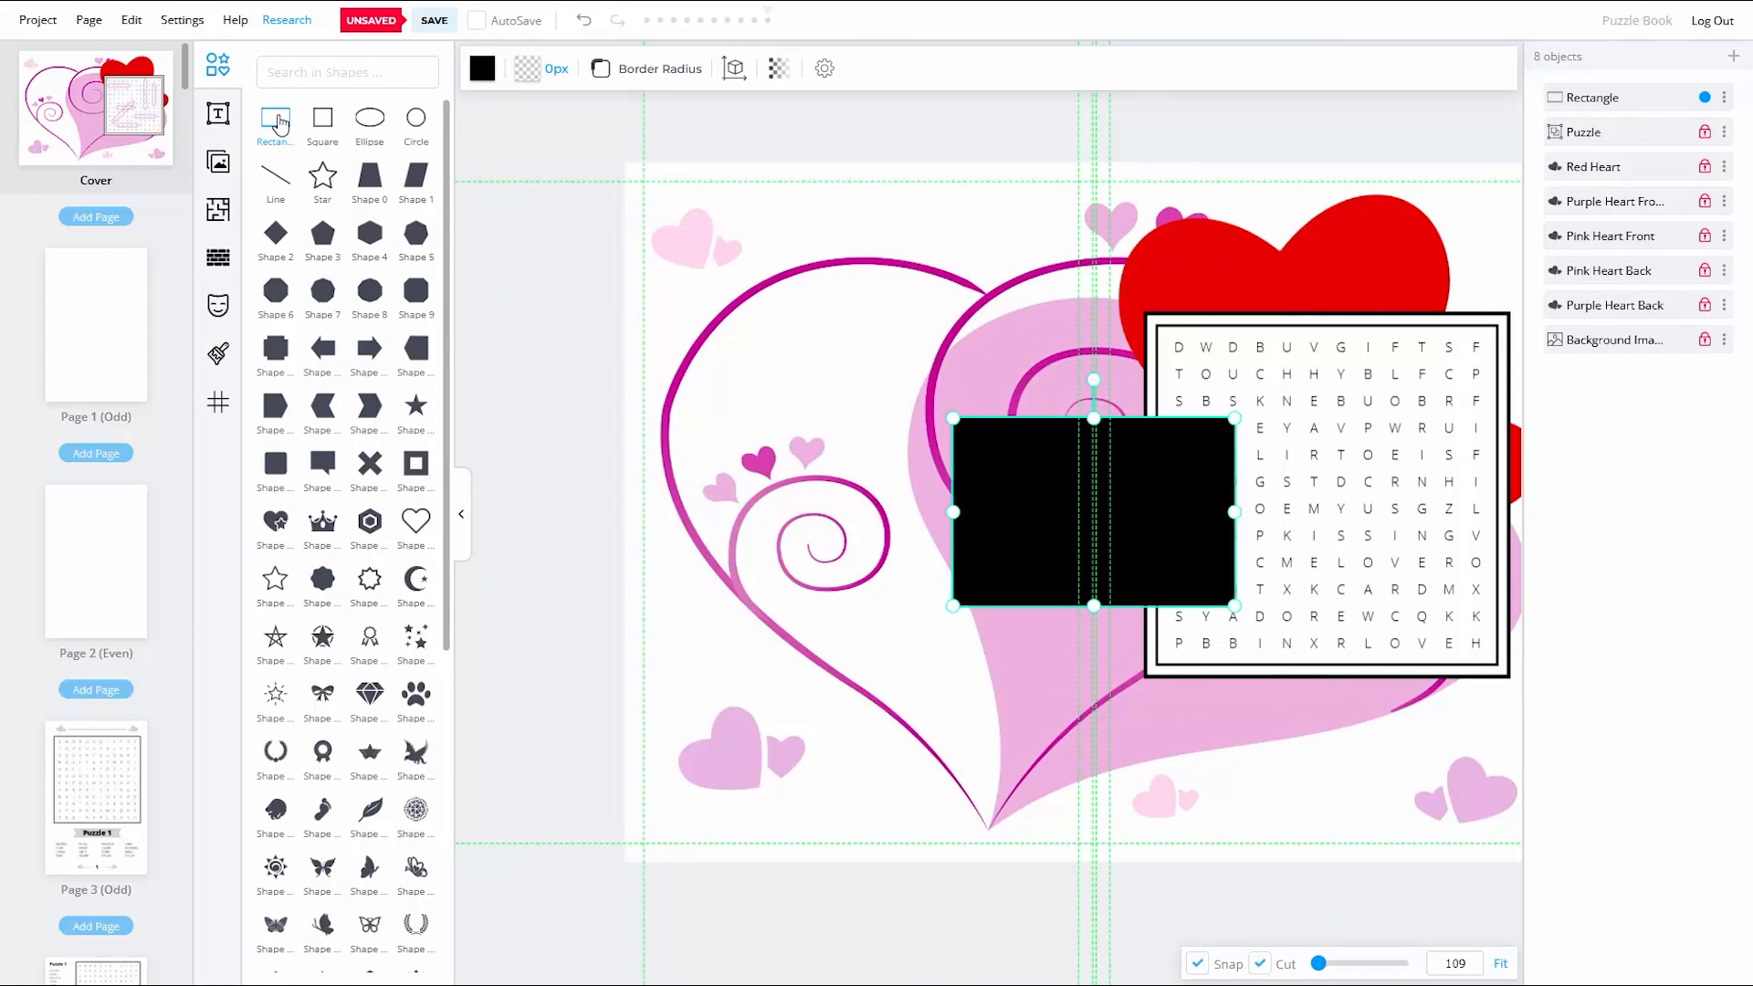
{"action": "left_click", "coordinate": [460, 522]}
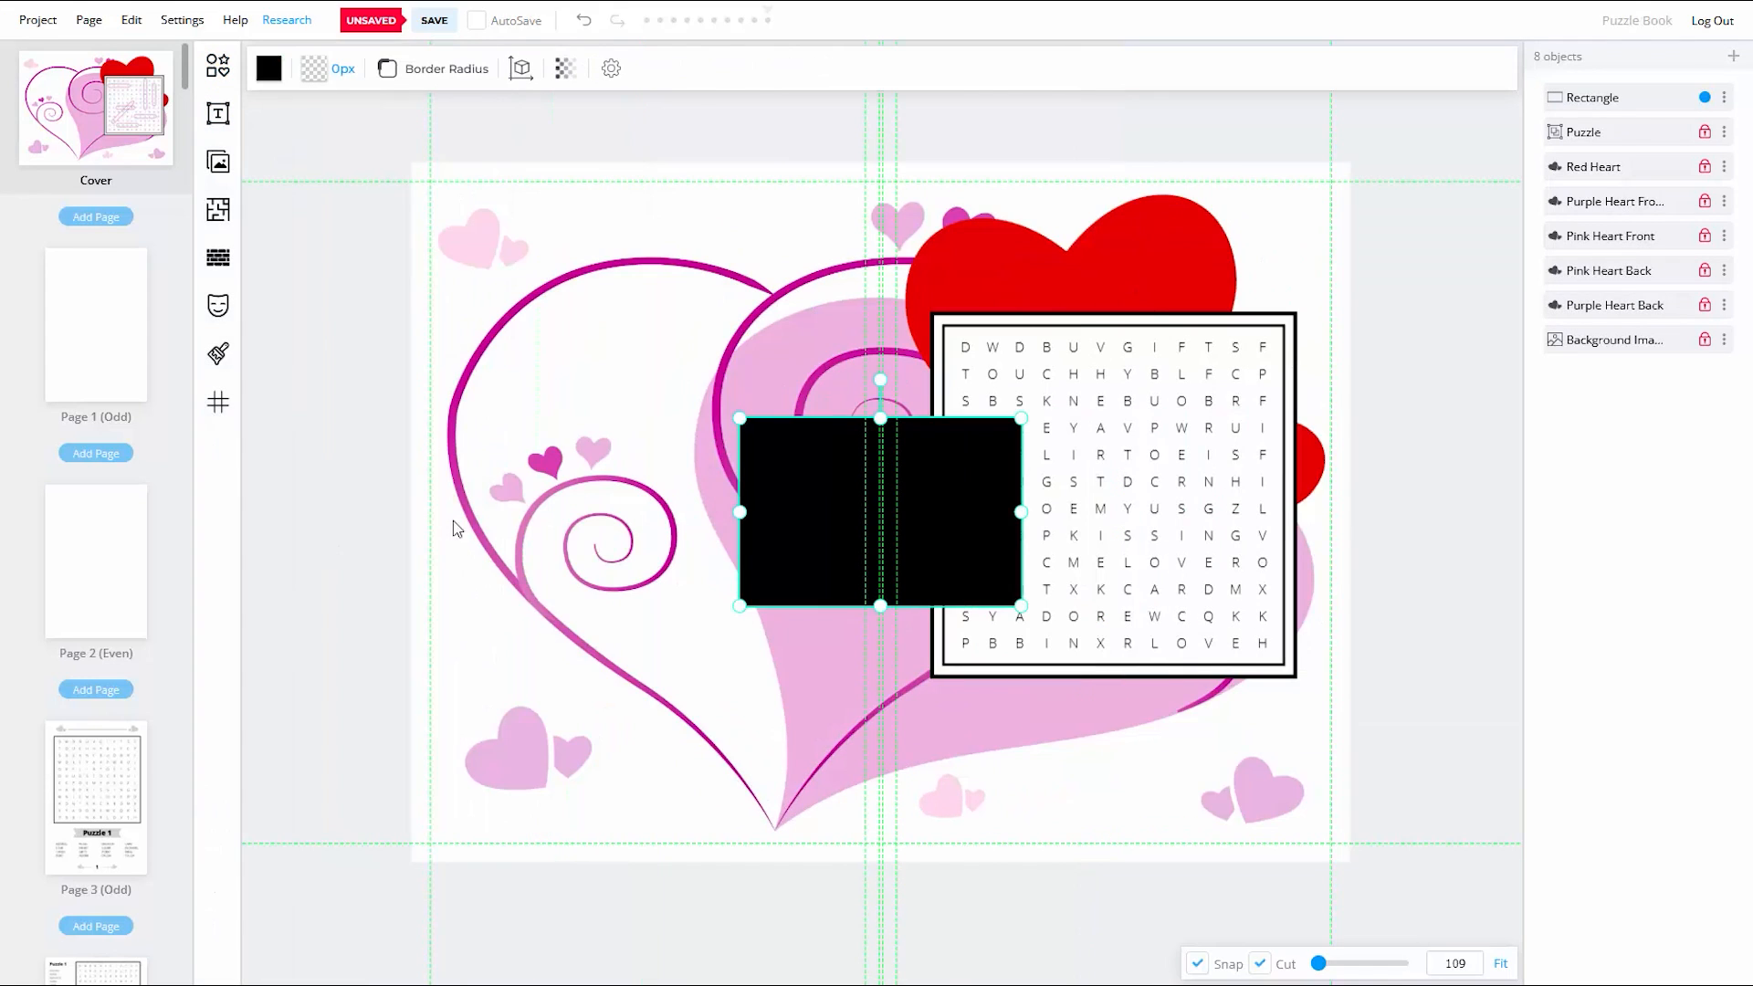
{"action": "left_click", "coordinate": [268, 69]}
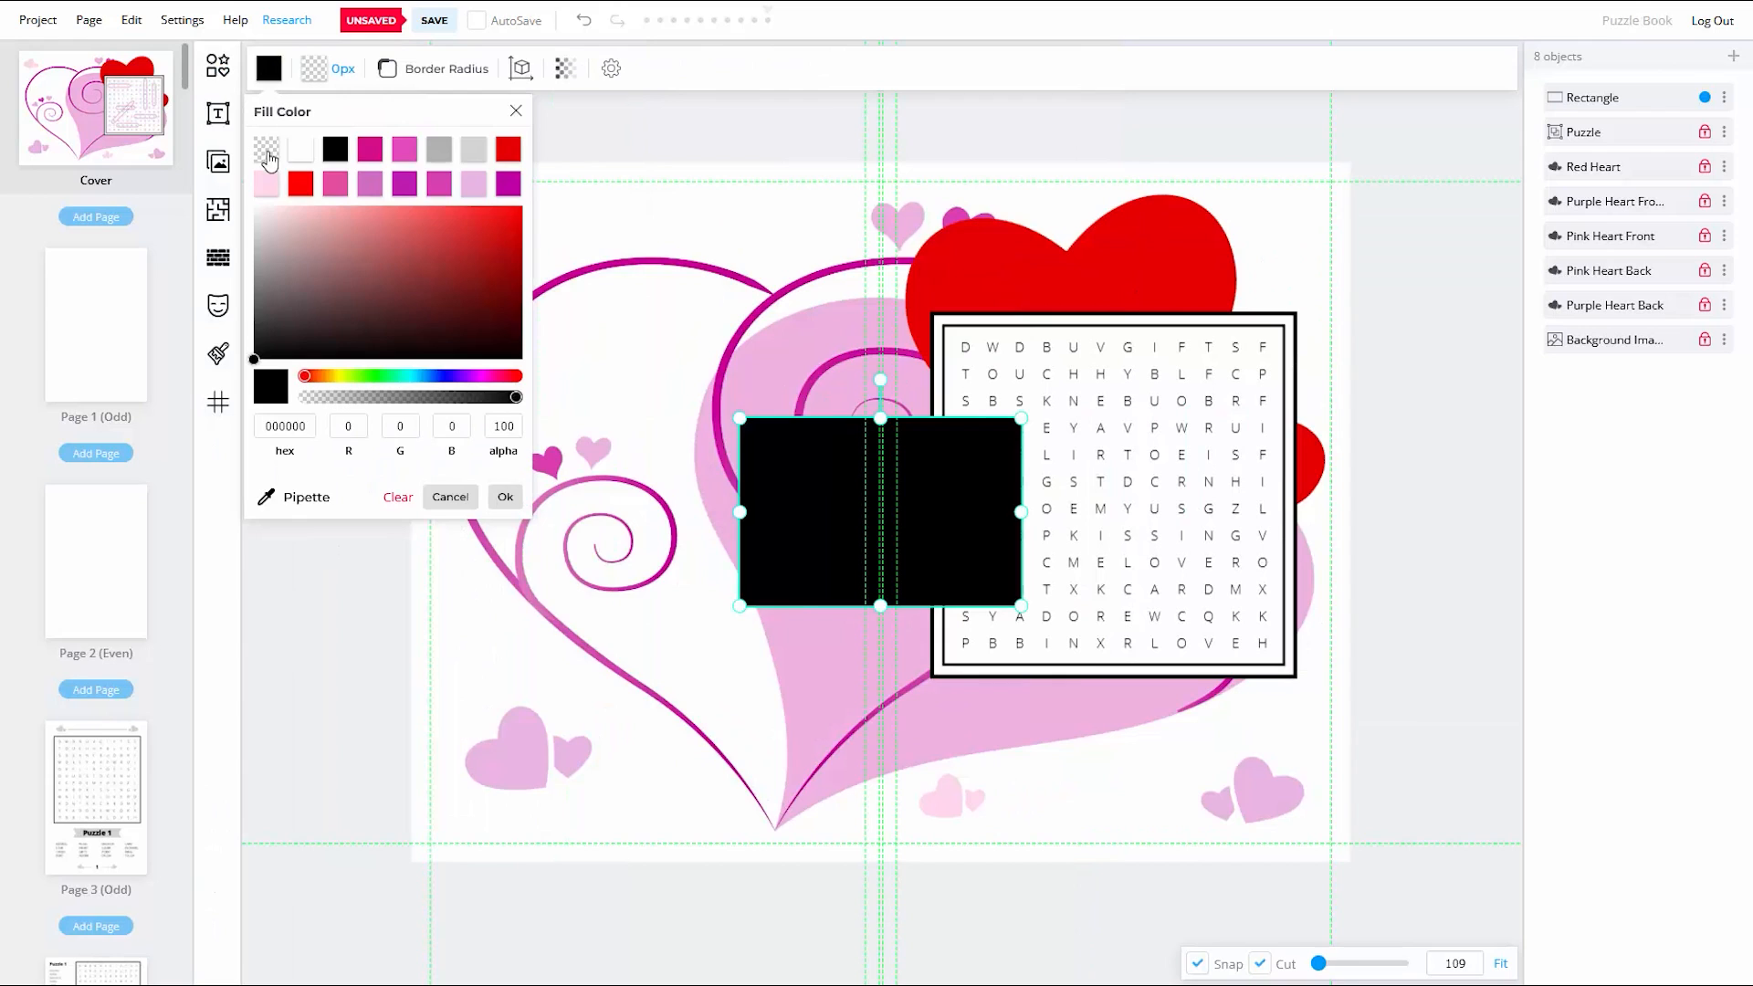
{"action": "left_click", "coordinate": [268, 156]}
{"action": "left_click", "coordinate": [316, 70]}
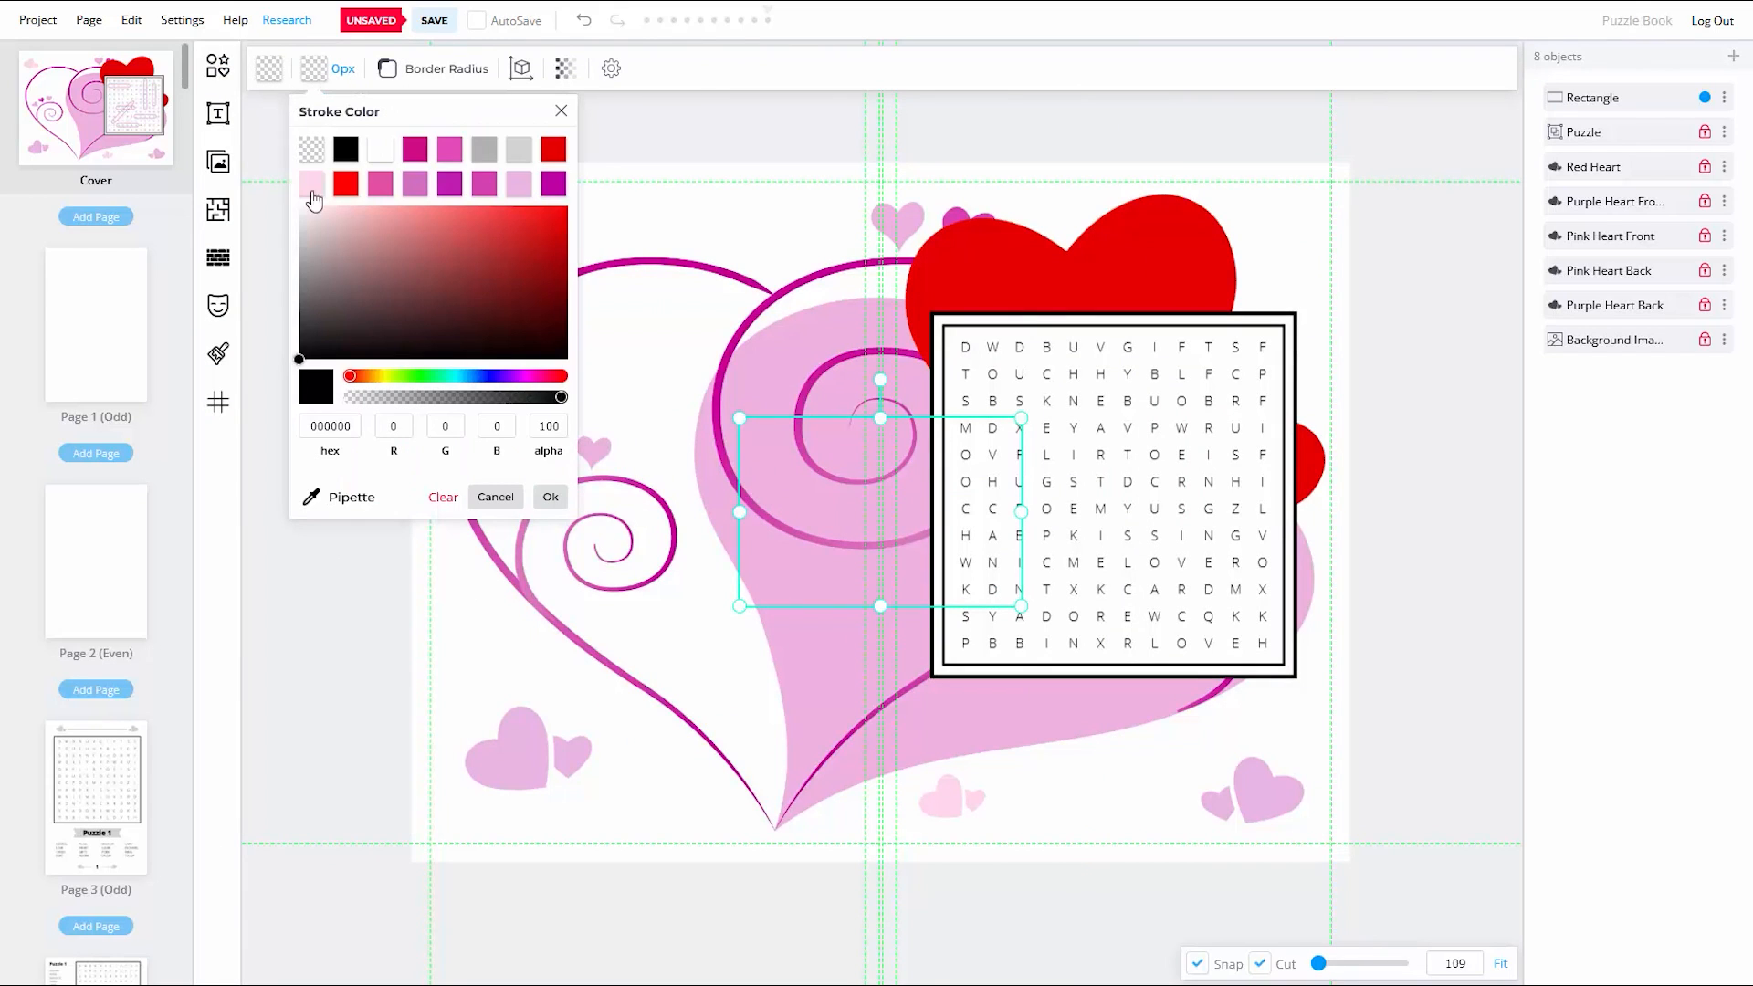
{"action": "left_click", "coordinate": [450, 183]}
{"action": "left_click", "coordinate": [342, 71]}
{"action": "left_click_drag", "start_coordinate": [330, 150], "coordinate": [338, 151]}
{"action": "left_click", "coordinate": [618, 196]}
Step: Resize and position the purple rectangle so it encloses the word POEM in the puzzle grid
{"action": "left_click_drag", "start_coordinate": [739, 419], "coordinate": [899, 595]}
{"action": "left_click_drag", "start_coordinate": [977, 572], "coordinate": [1033, 551]}
{"action": "left_click_drag", "start_coordinate": [1080, 556], "coordinate": [1132, 555]}
{"action": "left_click_drag", "start_coordinate": [1066, 555], "coordinate": [1113, 509]}
{"action": "left_click_drag", "start_coordinate": [1058, 535], "coordinate": [1058, 496]}
{"action": "left_click_drag", "start_coordinate": [1002, 510], "coordinate": [1009, 510]}
{"action": "left_click", "coordinate": [1064, 572]}
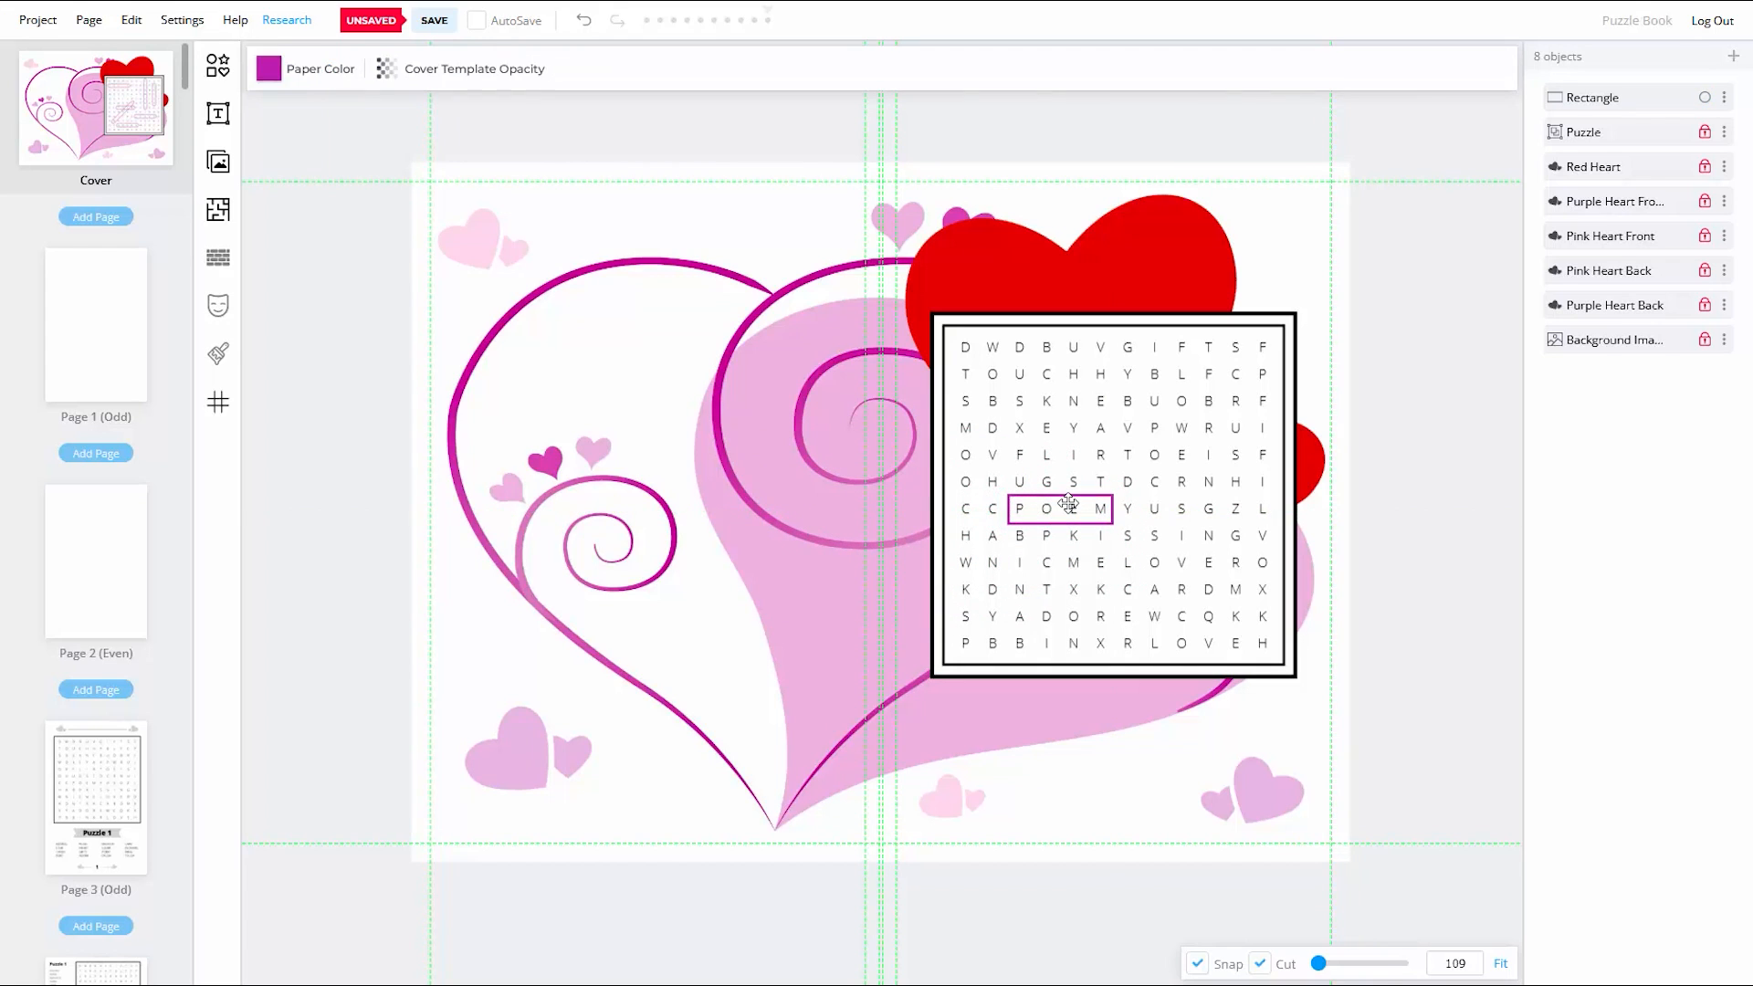
Step: Fine-tune the rectangle around POEM and round its corners into a pill shape with a border radius
{"action": "left_click", "coordinate": [1068, 503]}
{"action": "scroll", "coordinate": [1068, 503], "scroll_direction": "up", "scroll_amount": 5}
{"action": "left_click_drag", "start_coordinate": [867, 503], "coordinate": [864, 503]}
{"action": "left_click_drag", "start_coordinate": [993, 471], "coordinate": [993, 474]}
{"action": "left_click", "coordinate": [933, 522]}
{"action": "left_click", "coordinate": [932, 533]}
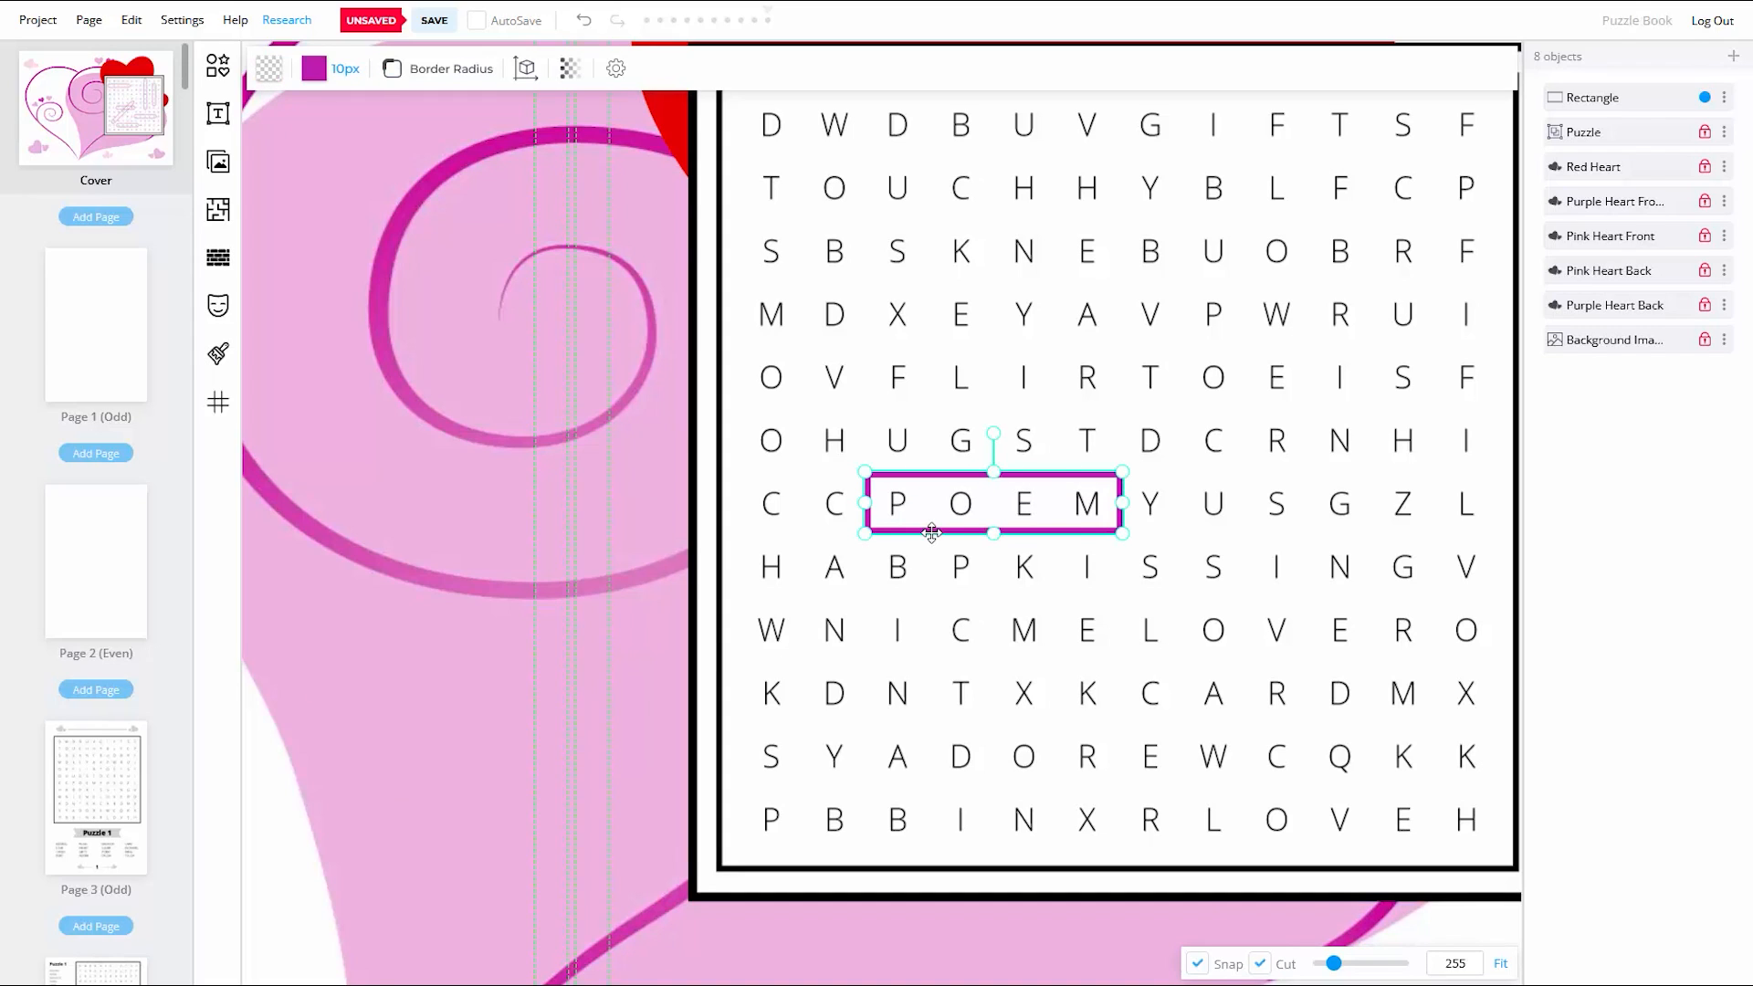
{"action": "left_click", "coordinate": [430, 73]}
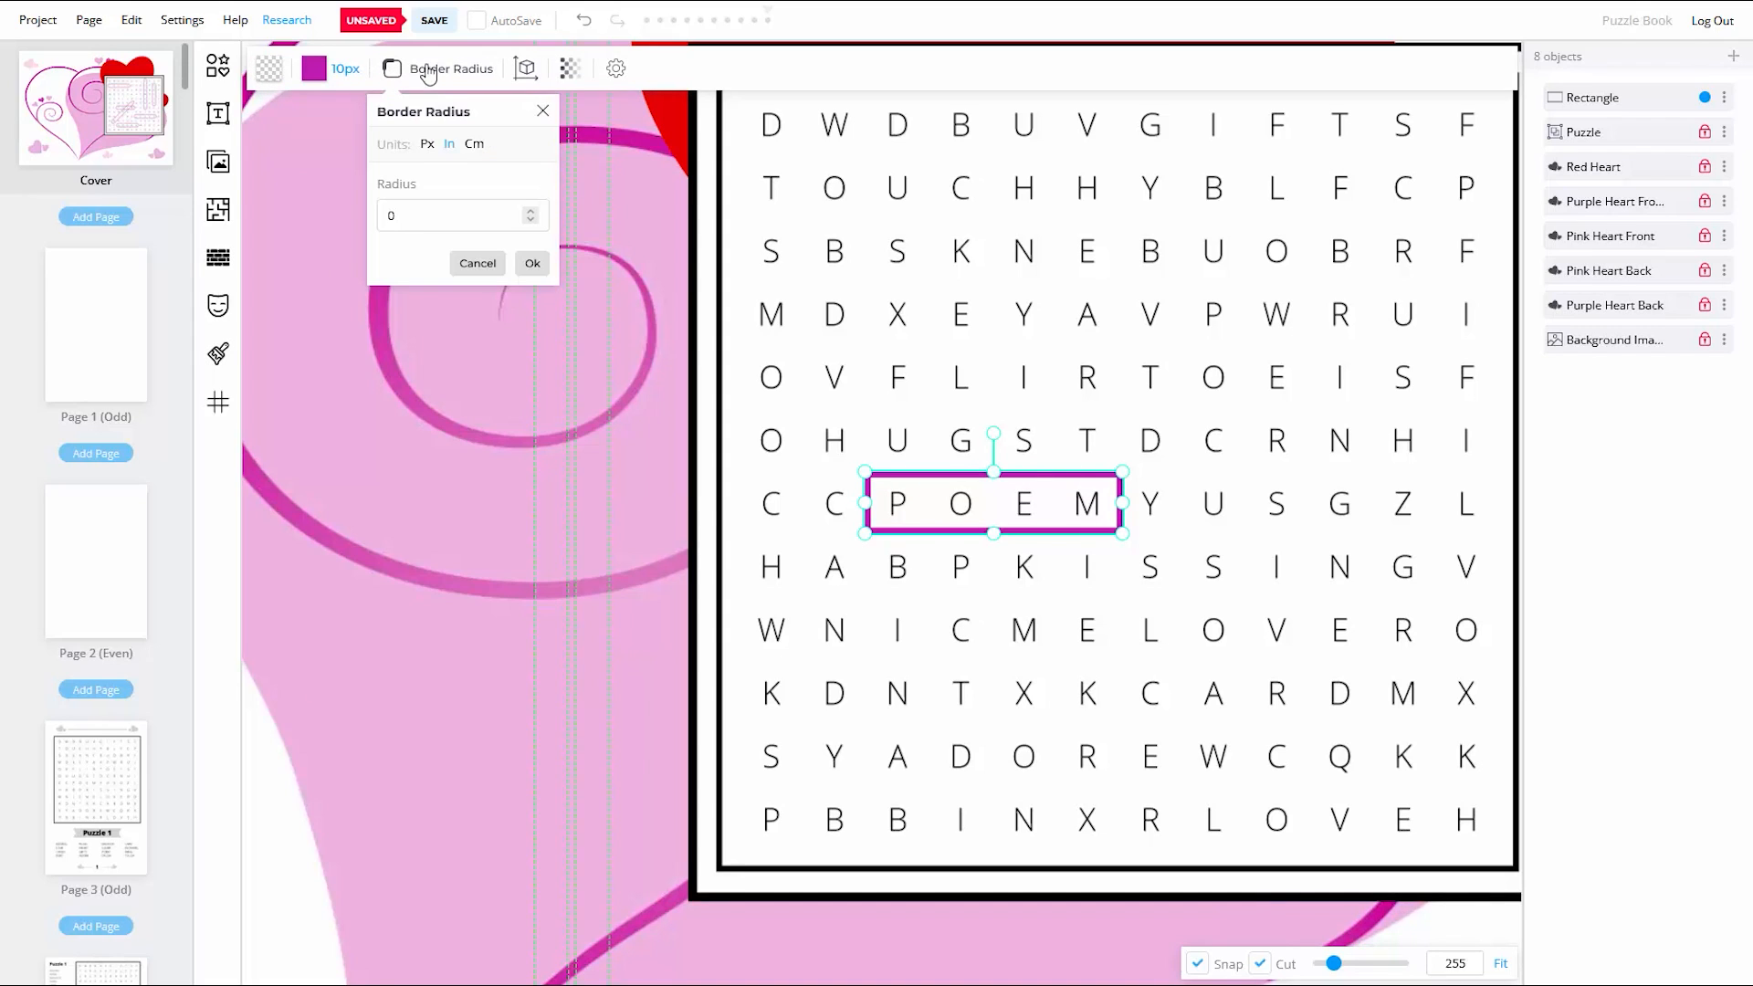
{"action": "left_click", "coordinate": [411, 216]}
{"action": "left_click", "coordinate": [534, 262]}
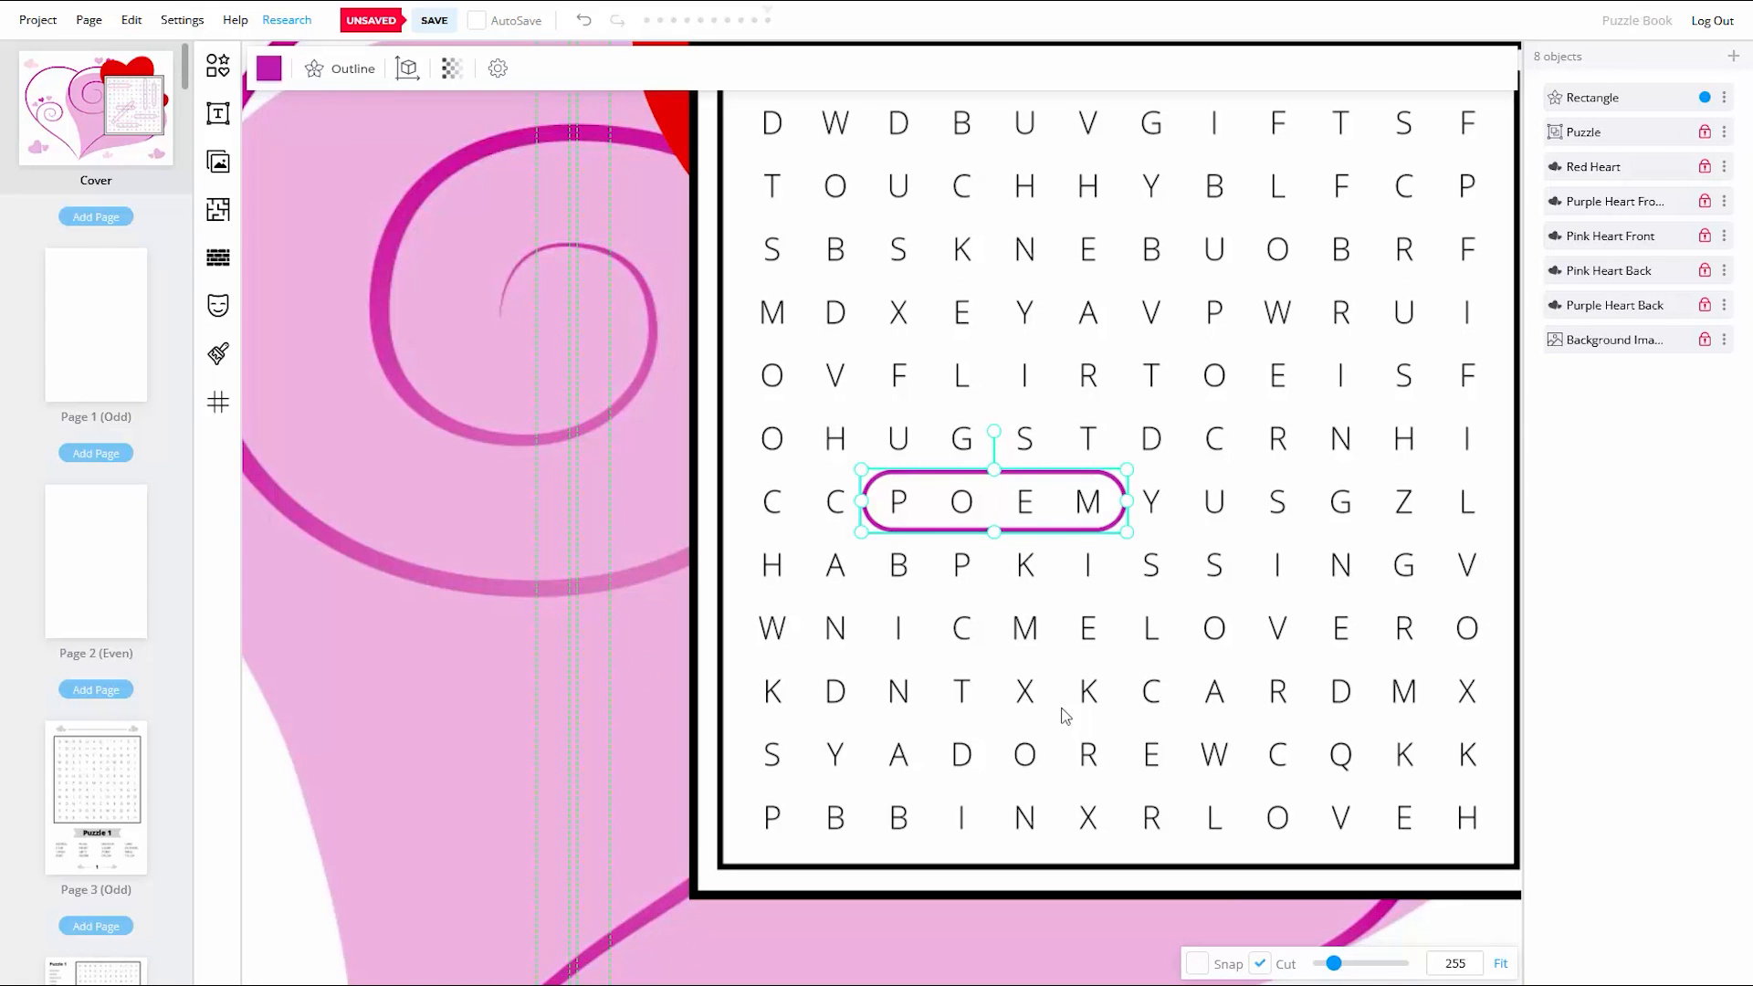
{"action": "left_click", "coordinate": [1064, 712]}
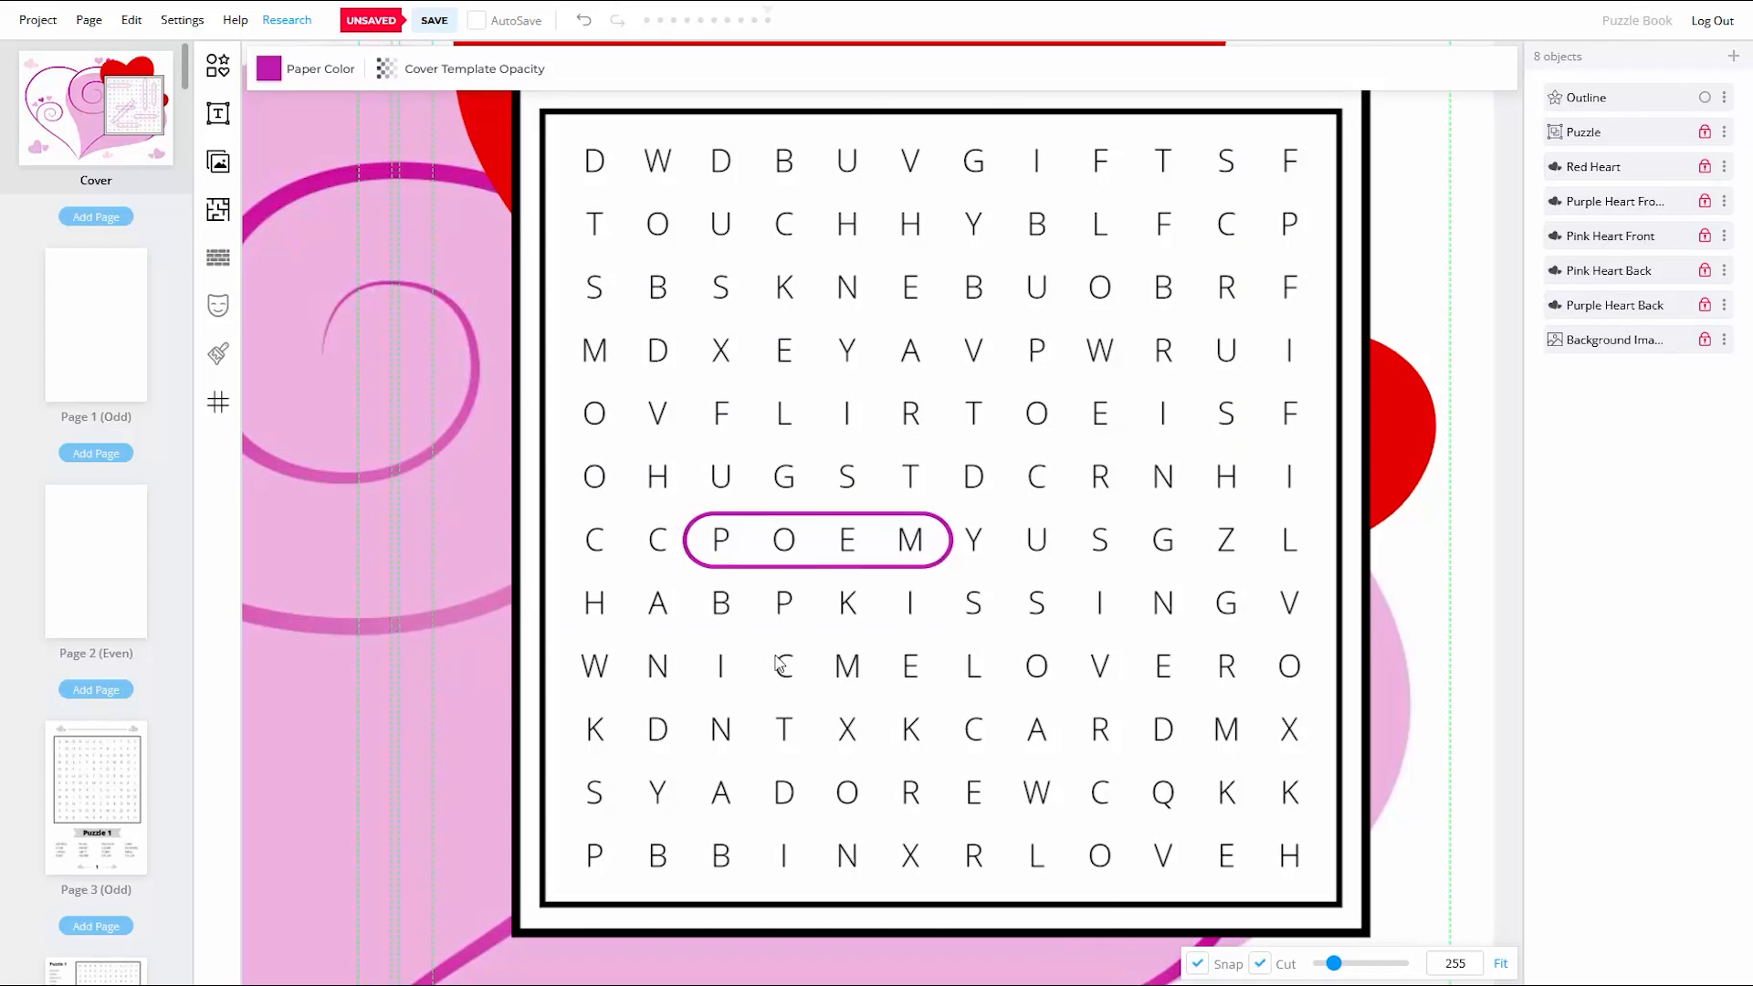
Step: Duplicate the pill outline around POEM and fit the copy around the word LOVER
{"action": "right_click", "coordinate": [913, 565]}
{"action": "left_click", "coordinate": [968, 650]}
{"action": "left_click_drag", "start_coordinate": [876, 549], "coordinate": [1261, 660]}
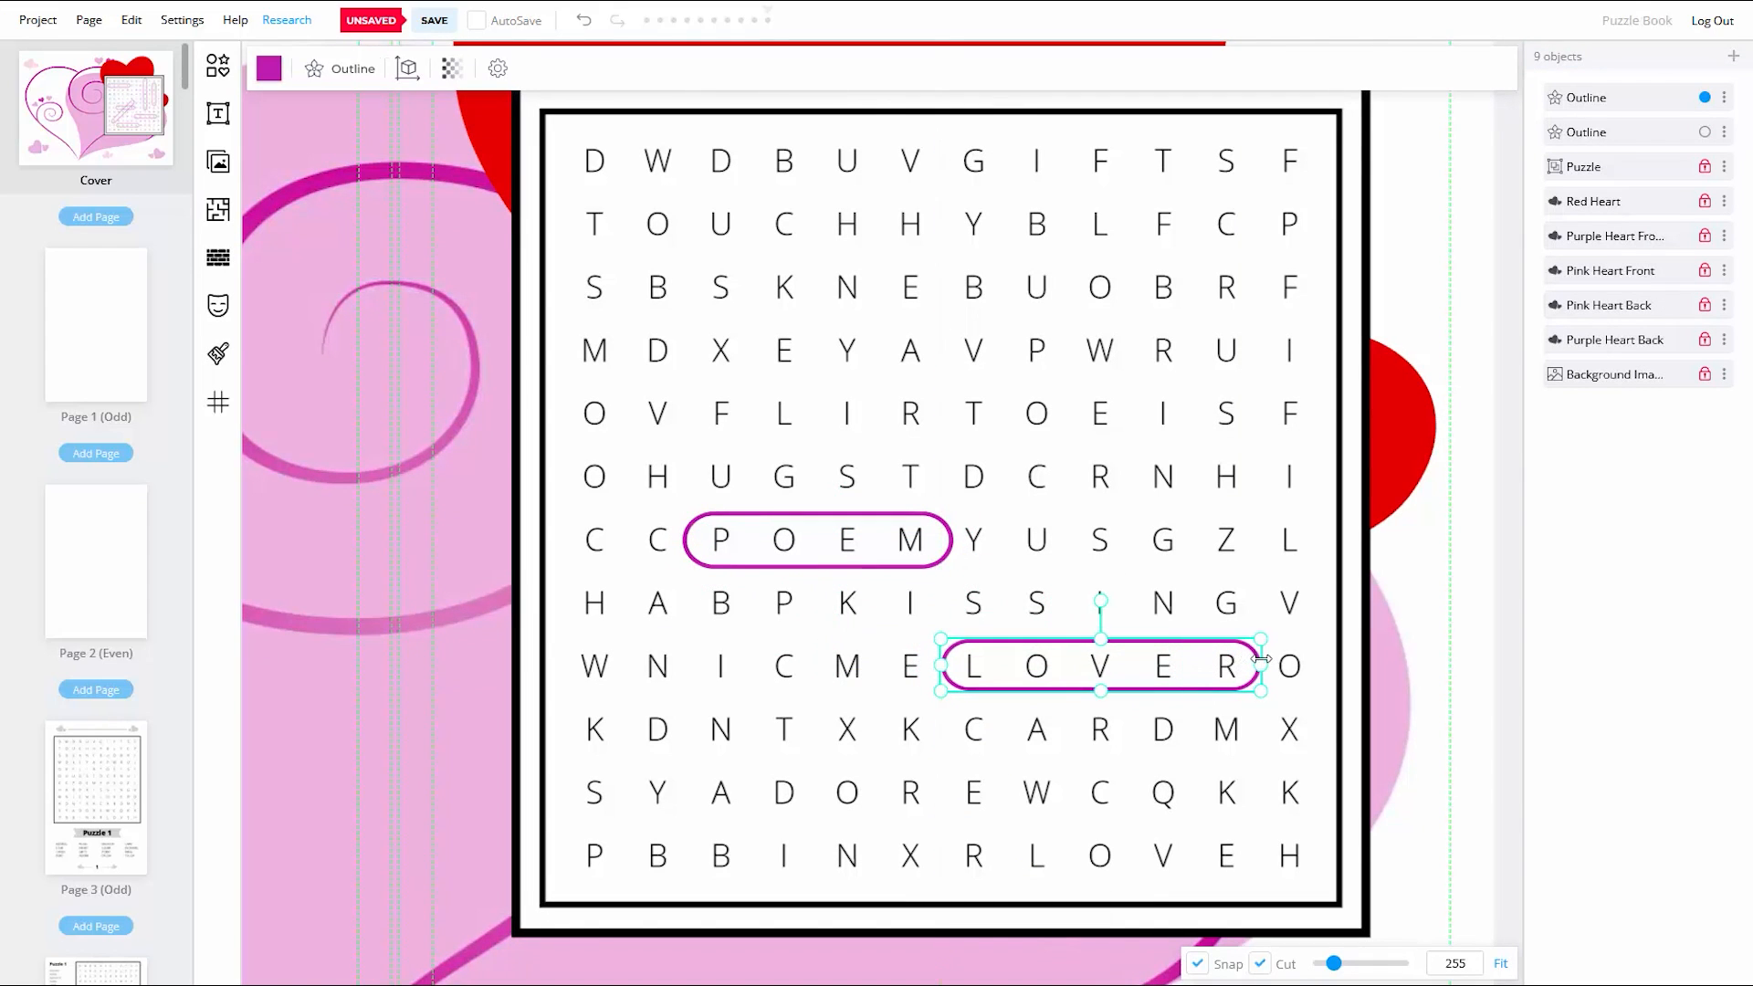
Step: Duplicate the pill outline for the words ADORE and TOUCH, fitting each copy around its letters
{"action": "right_click", "coordinate": [1087, 639]}
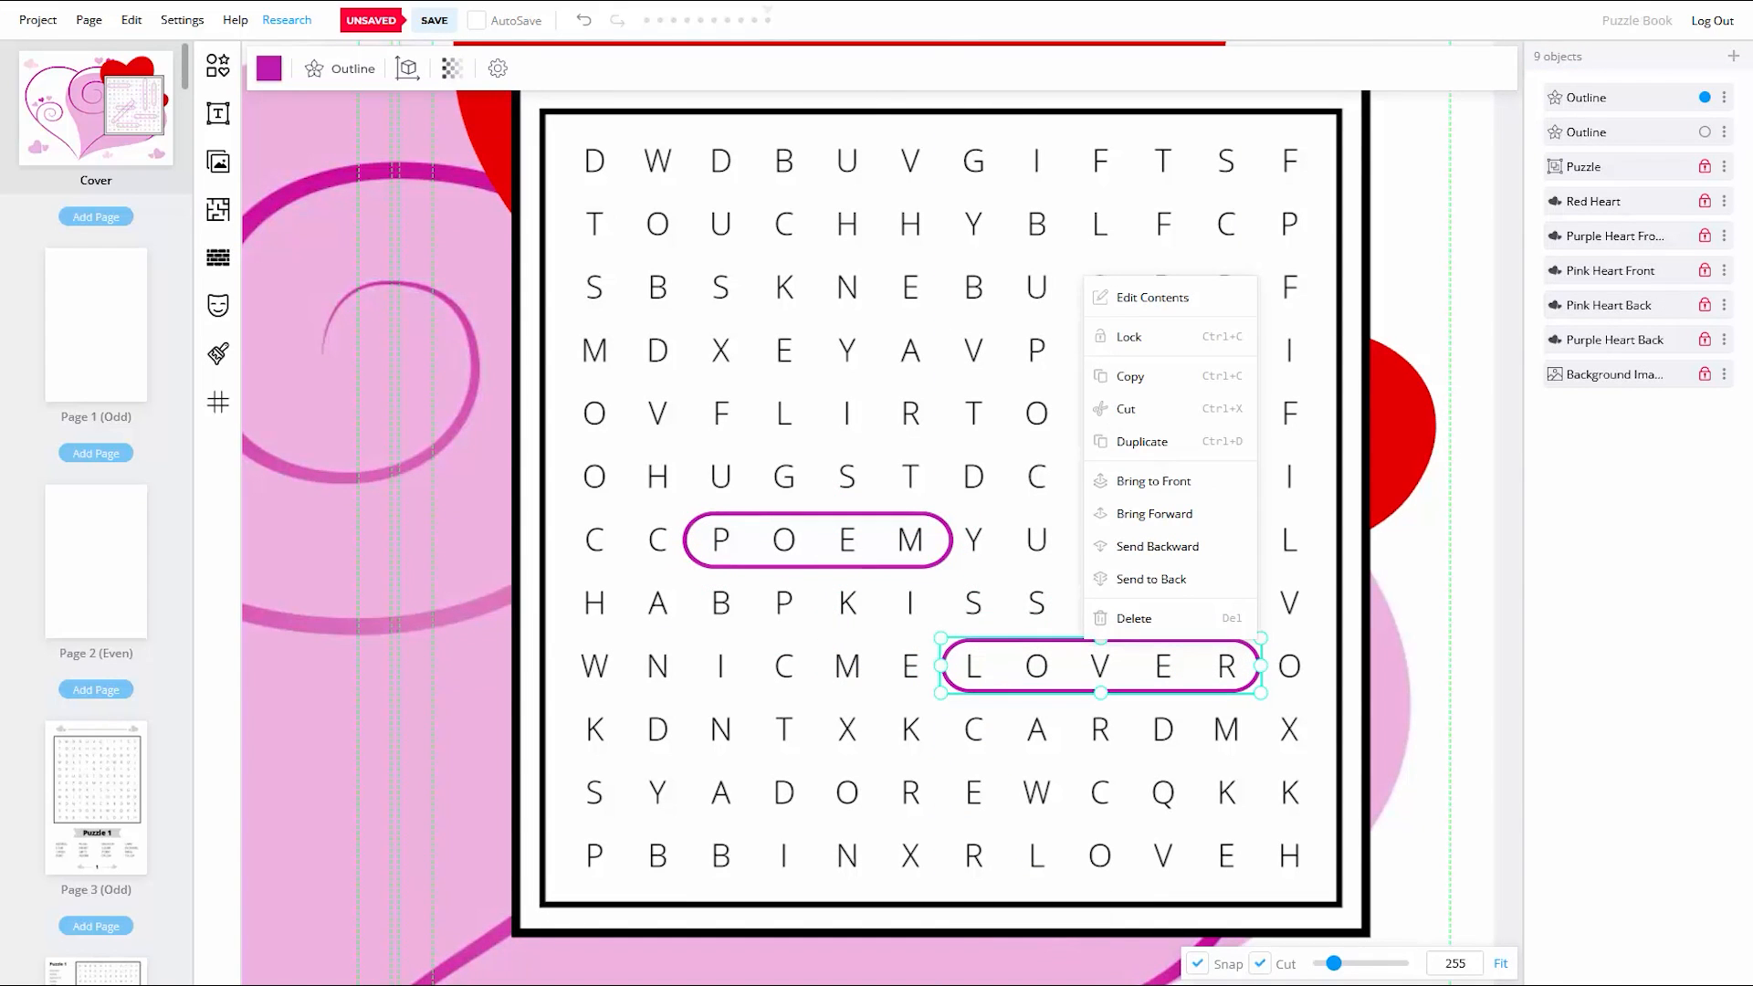
{"action": "left_click", "coordinate": [1141, 441]}
{"action": "left_click_drag", "start_coordinate": [1080, 642], "coordinate": [993, 346]}
{"action": "key", "text": "ctrl+d"}
Step: Duplicate the outline for the vertical words CRUSH and FLOWERS, rotating and resizing the copies to enclose them
{"action": "right_click", "coordinate": [749, 197]}
{"action": "left_click", "coordinate": [807, 364]}
{"action": "left_click_drag", "start_coordinate": [931, 306], "coordinate": [1253, 307]}
{"action": "right_click", "coordinate": [1197, 353]}
{"action": "left_click", "coordinate": [1297, 563]}
{"action": "left_click_drag", "start_coordinate": [1227, 384], "coordinate": [1101, 322]}
{"action": "left_click_drag", "start_coordinate": [1101, 447], "coordinate": [1100, 577]}
Step: Duplicate the FLOWERS outline and rotate and resize the copy to circle the diagonal letters from T down to D
{"action": "right_click", "coordinate": [1102, 366]}
{"action": "left_click", "coordinate": [1182, 552]}
{"action": "left_click_drag", "start_coordinate": [1103, 419], "coordinate": [895, 516]}
{"action": "left_click_drag", "start_coordinate": [960, 451], "coordinate": [791, 591]}
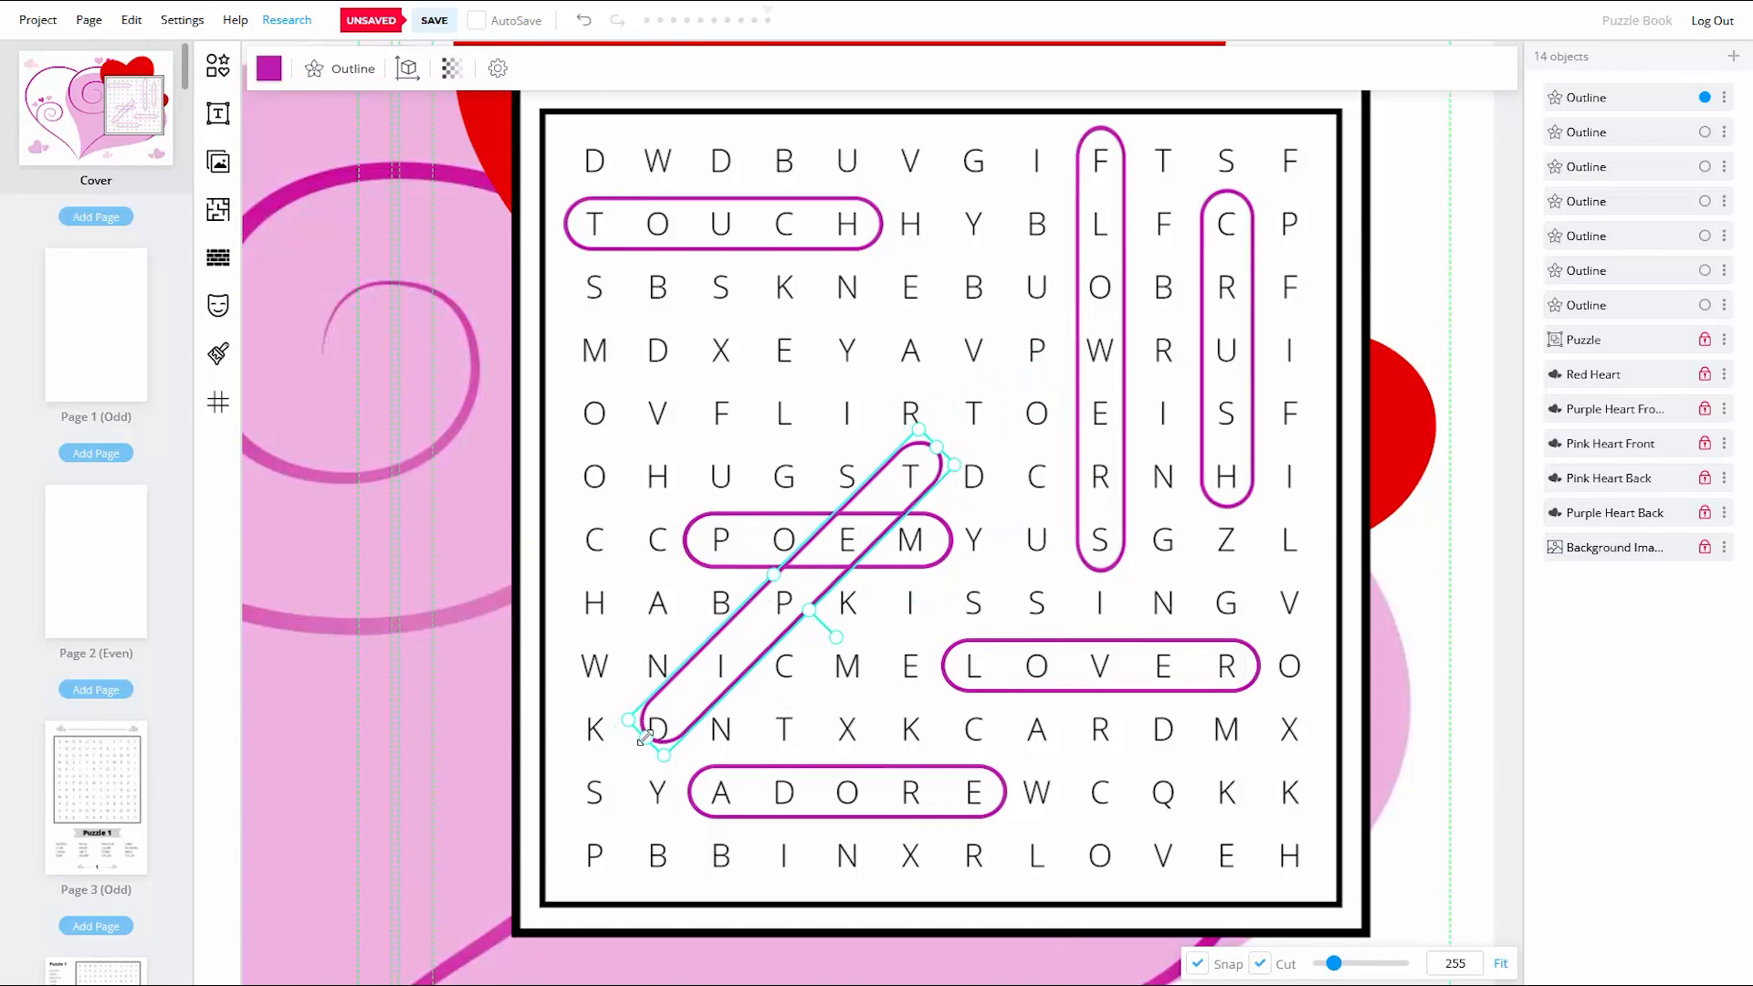
{"action": "left_click", "coordinate": [314, 487]}
Step: Unlock the Puzzle object, select it together with all the word outlines and group them
{"action": "scroll", "coordinate": [773, 445], "scroll_direction": "down", "scroll_amount": 5}
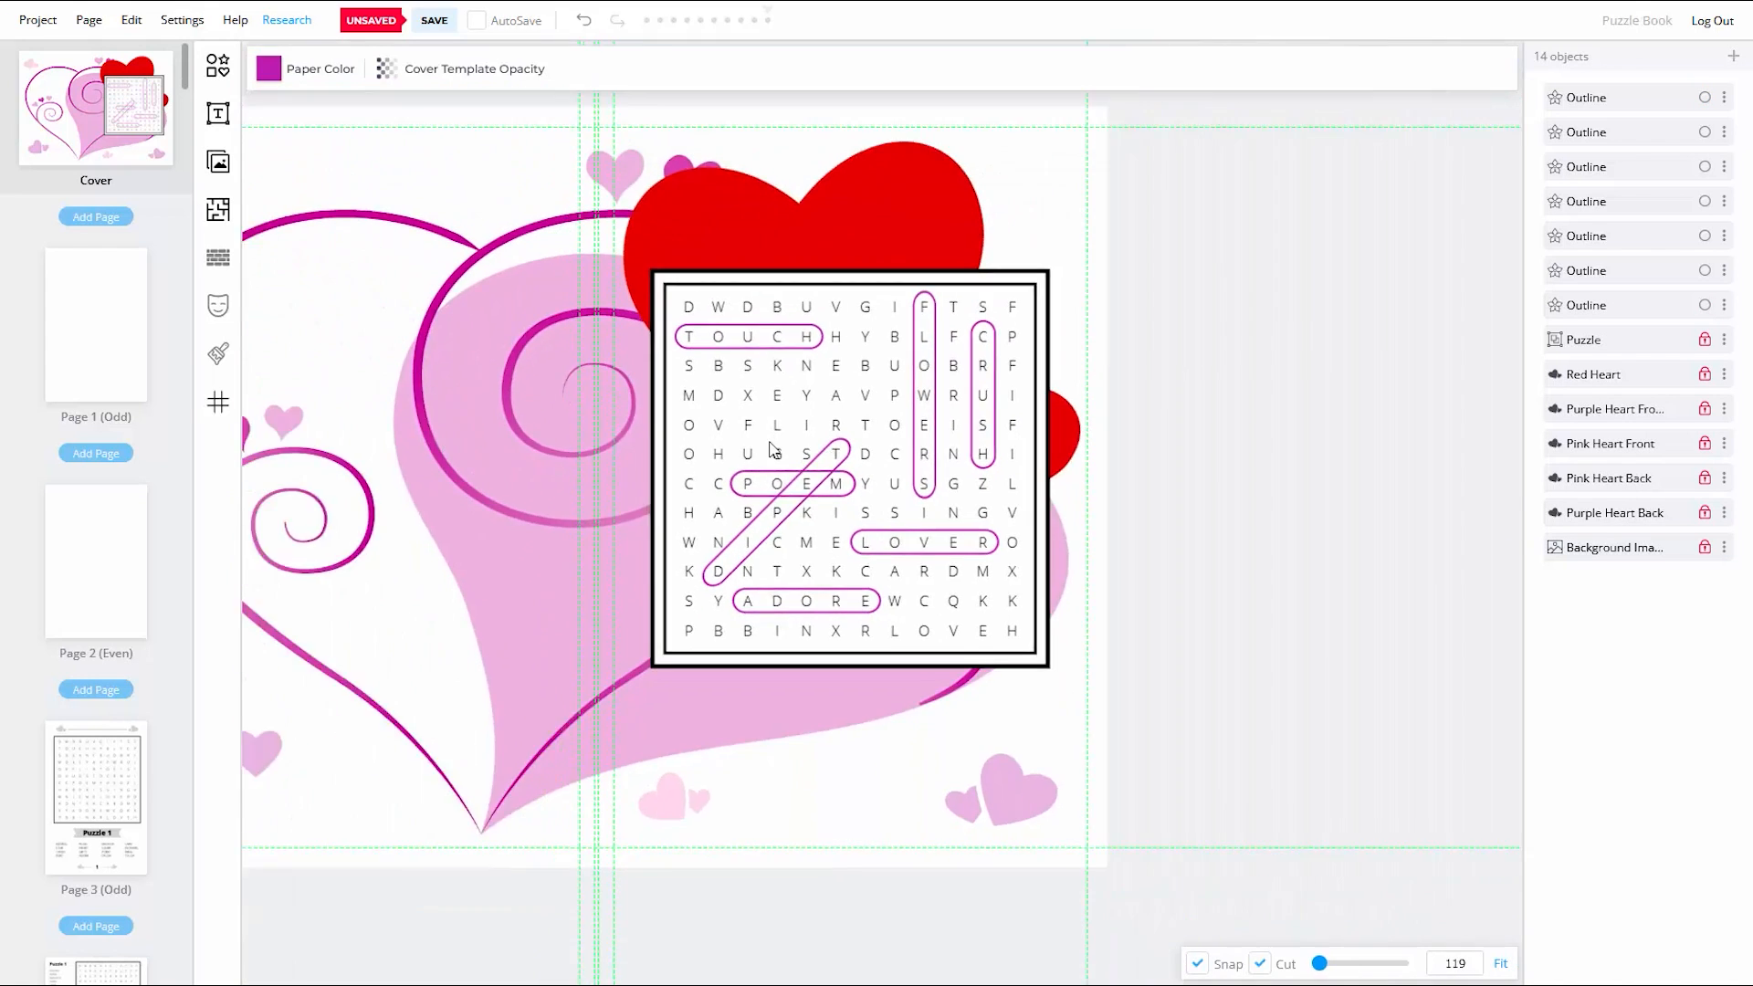
{"action": "left_click_drag", "start_coordinate": [773, 446], "coordinate": [1055, 470]}
{"action": "scroll", "coordinate": [1055, 470], "scroll_direction": "down", "scroll_amount": 1}
{"action": "left_click", "coordinate": [1705, 341]}
{"action": "scroll", "coordinate": [1369, 483], "scroll_direction": "up", "scroll_amount": 3}
{"action": "left_click_drag", "start_coordinate": [1354, 222], "coordinate": [812, 797]}
{"action": "right_click", "coordinate": [905, 537]}
{"action": "left_click", "coordinate": [967, 551]}
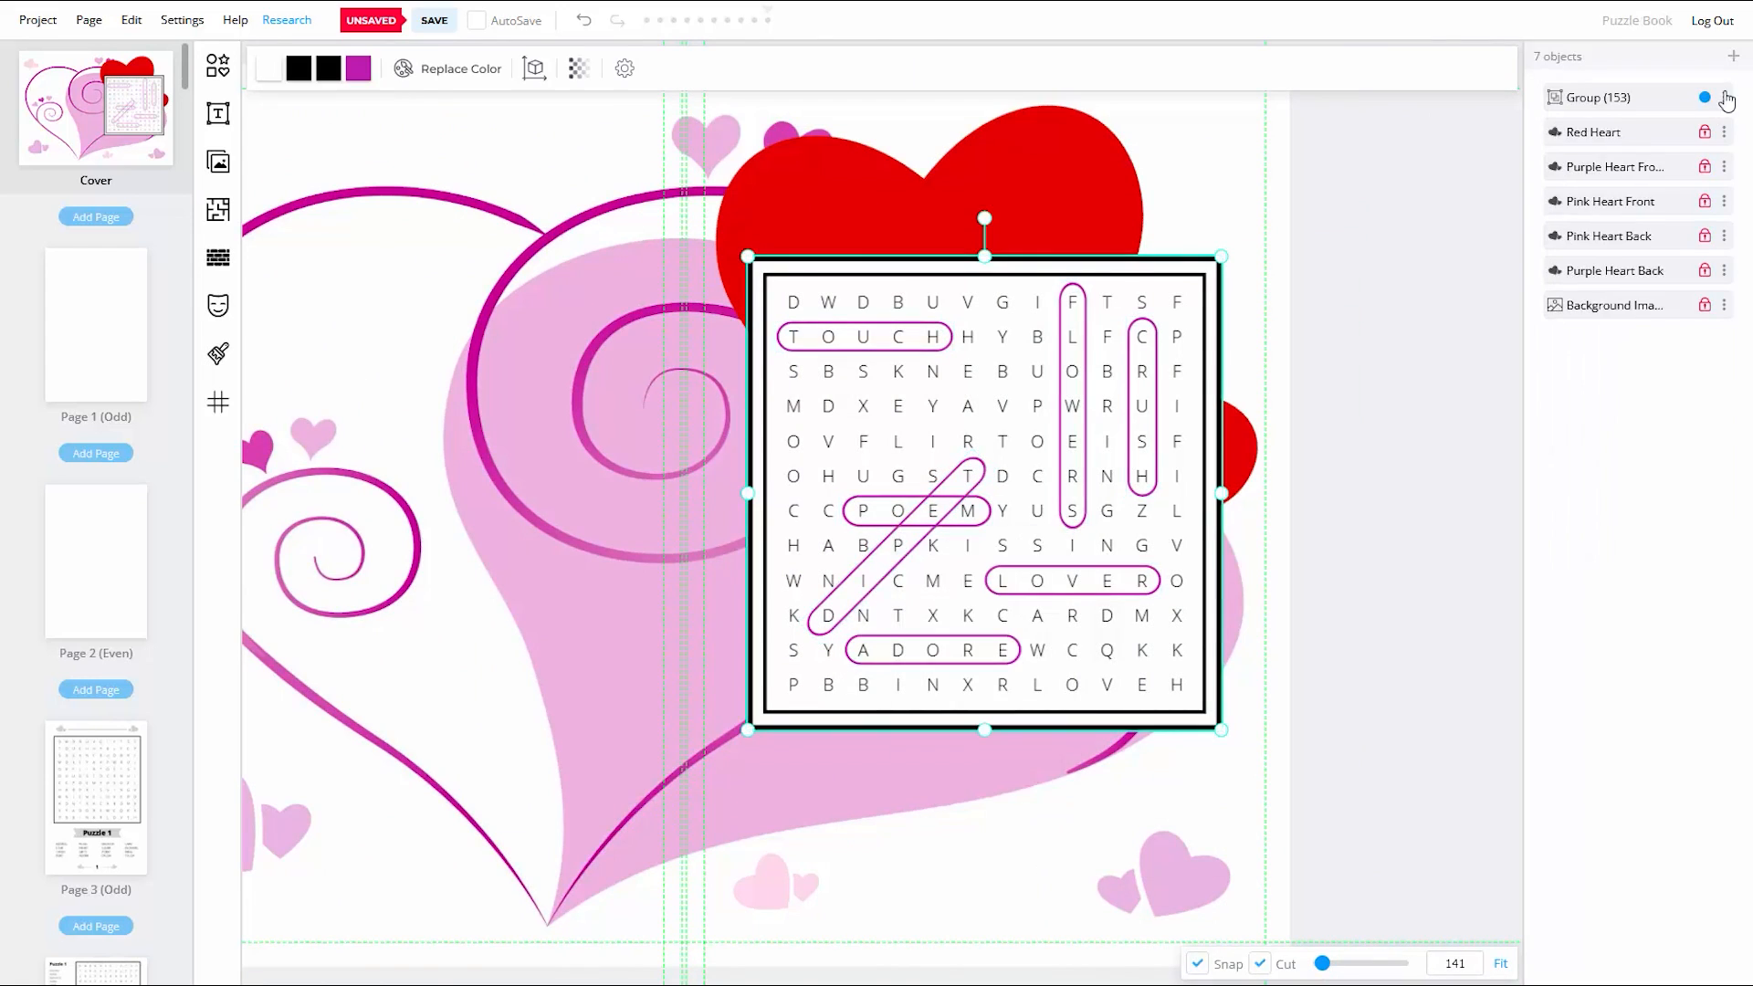
Step: Rename the combined puzzle and outlines group "Puzzle" and save the project
{"action": "left_click", "coordinate": [1726, 98]}
{"action": "left_click", "coordinate": [1605, 150]}
{"action": "left_click", "coordinate": [962, 547]}
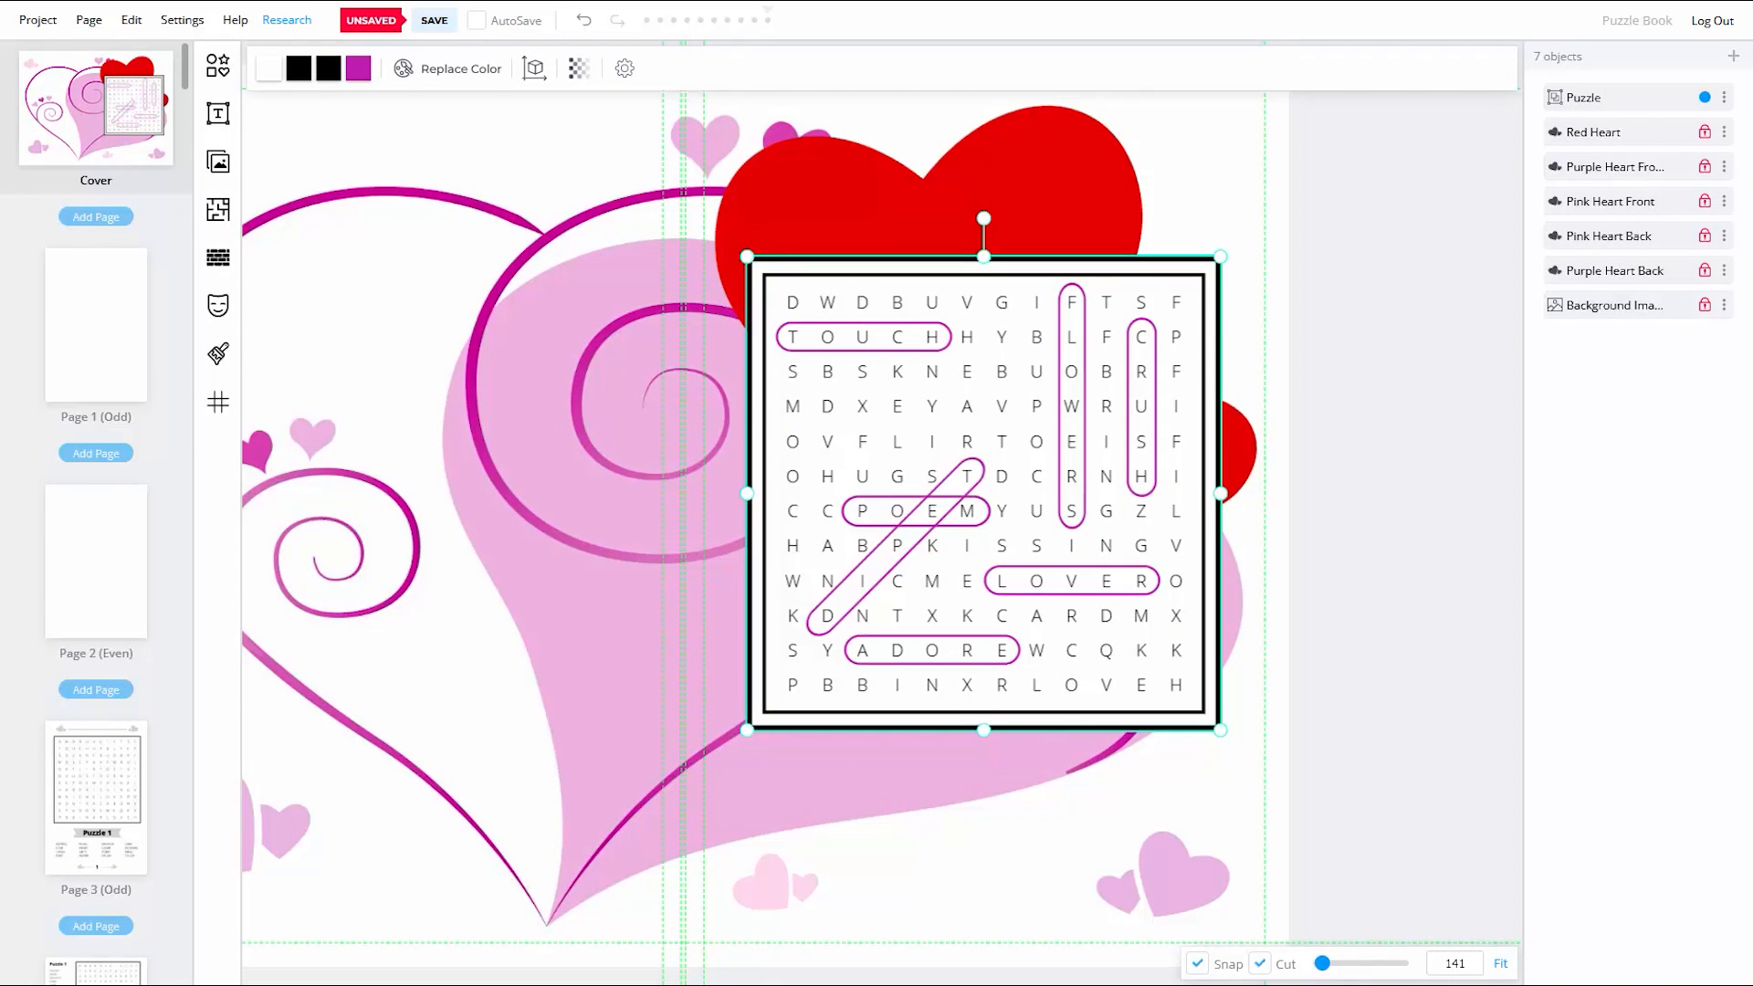
{"action": "left_click", "coordinate": [614, 579]}
{"action": "left_click", "coordinate": [434, 20]}
Step: Lock the Puzzle group on the cover and save the project again
{"action": "left_click", "coordinate": [96, 325]}
{"action": "left_click", "coordinate": [96, 107]}
{"action": "left_click", "coordinate": [1723, 97]}
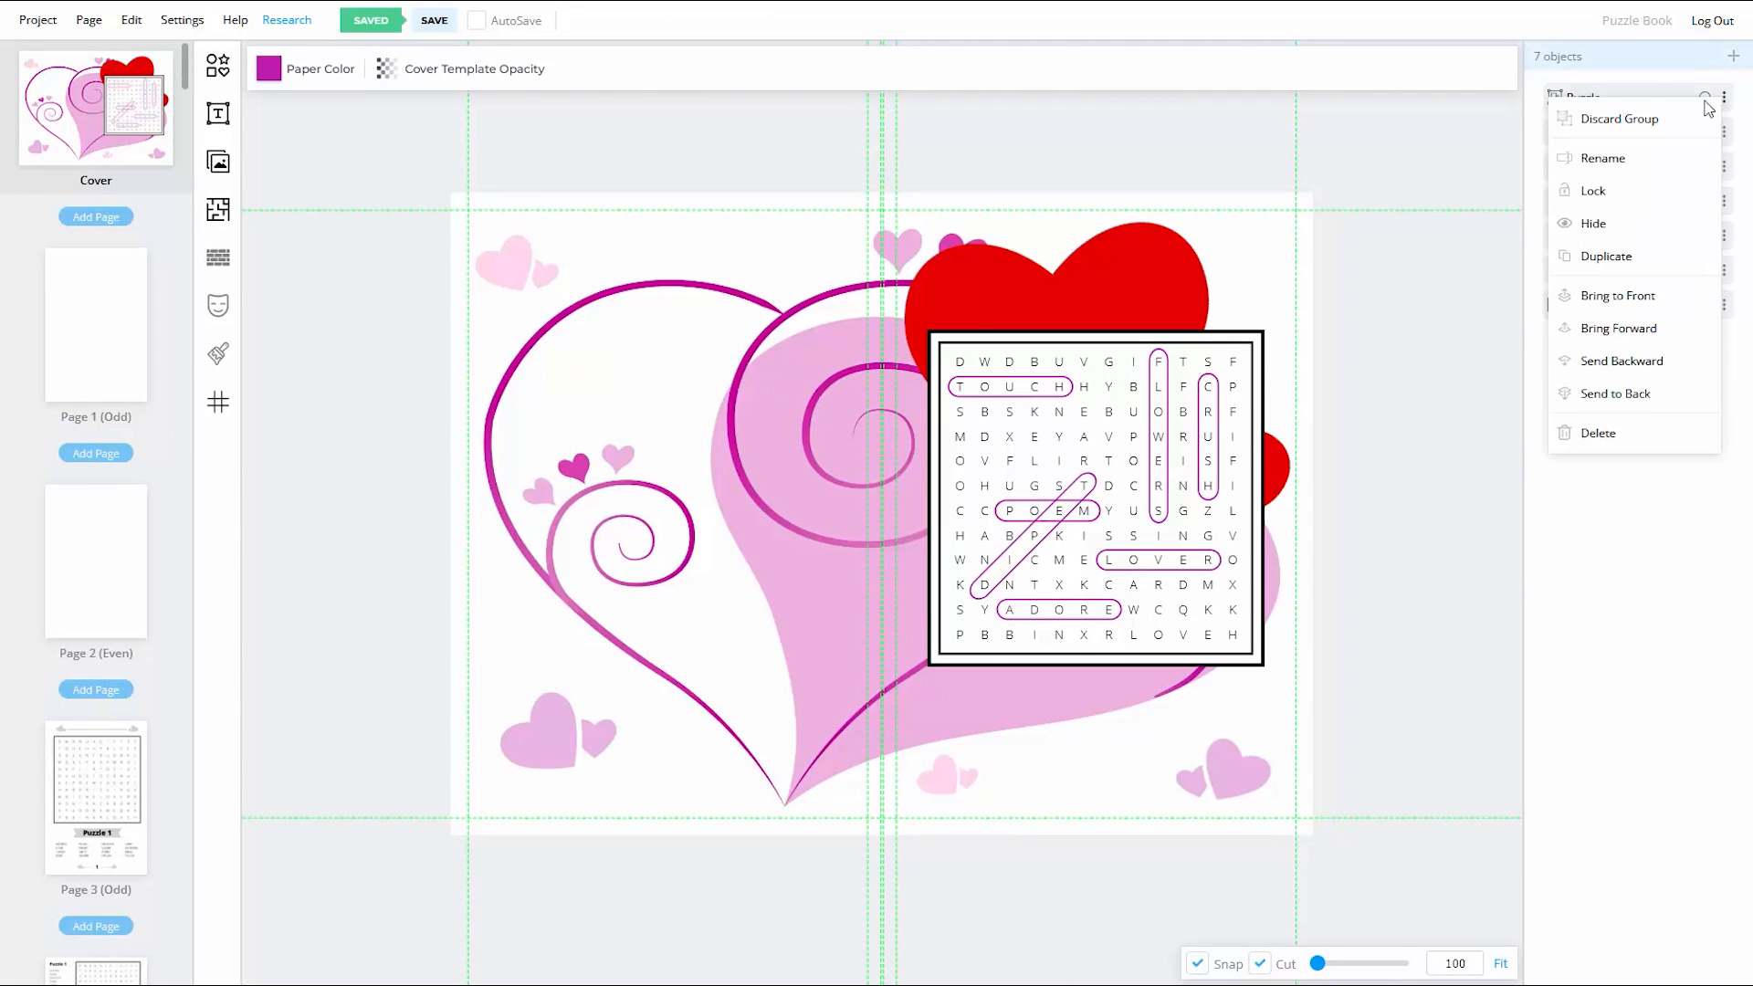
{"action": "left_click", "coordinate": [1600, 190]}
{"action": "left_click", "coordinate": [432, 19]}
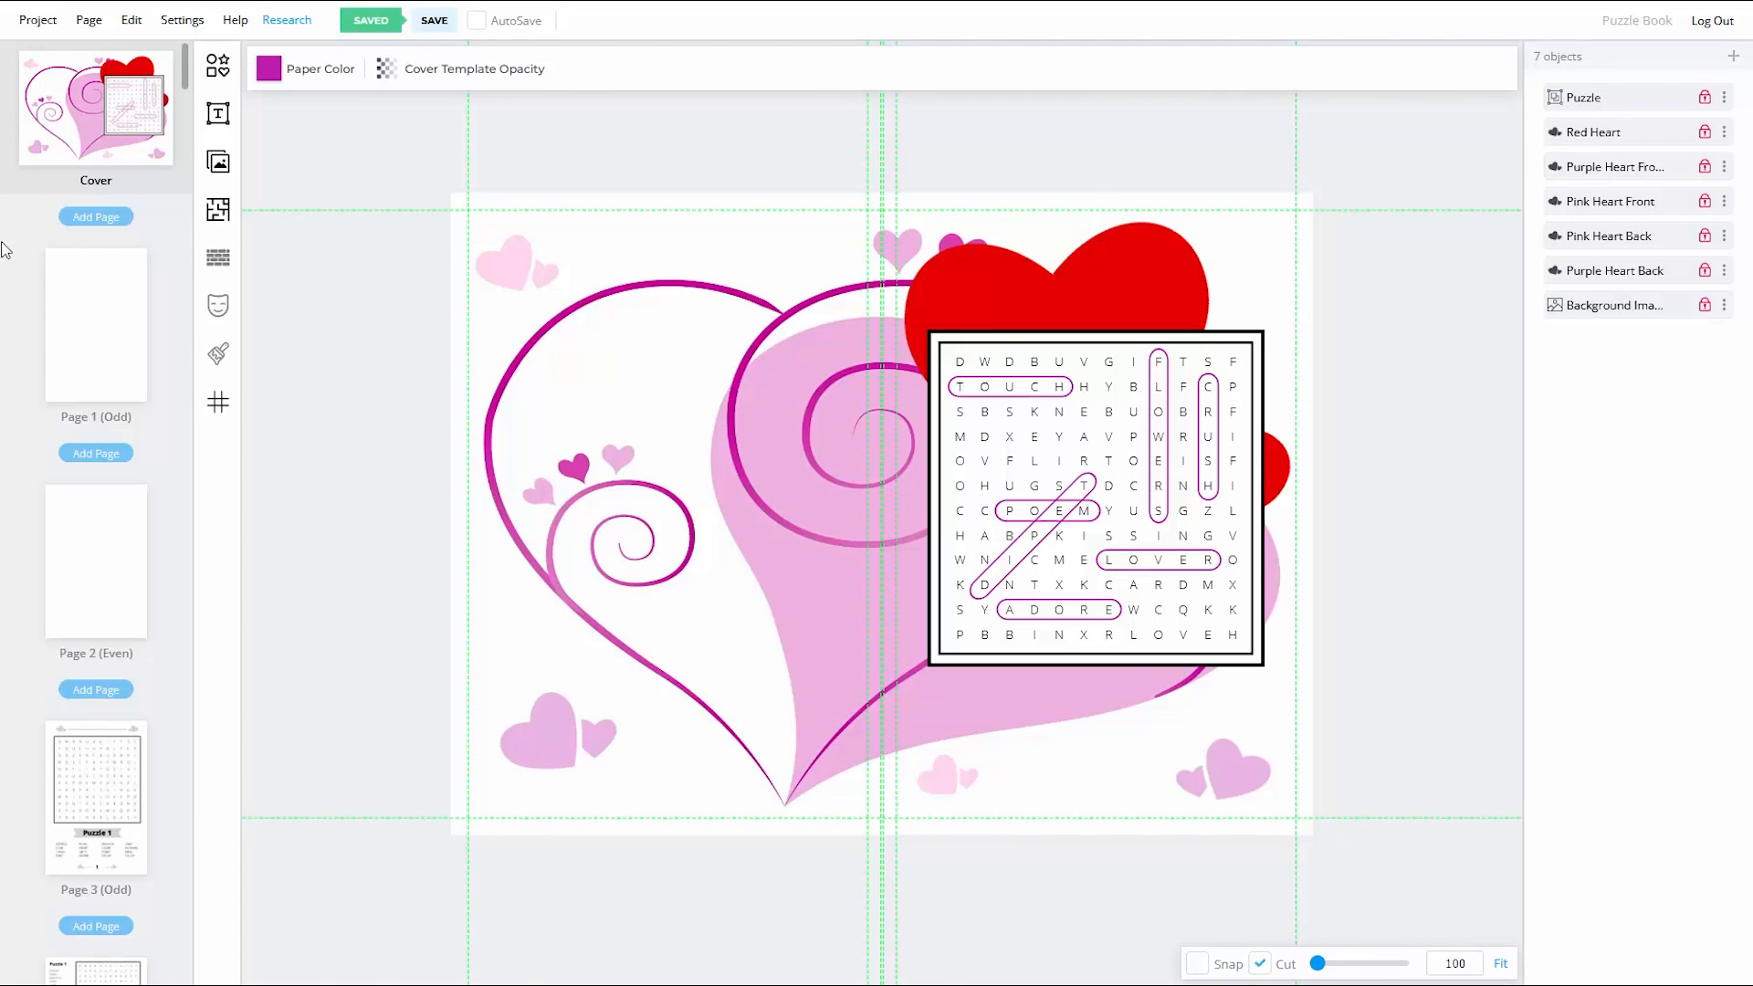
Step: Add a rectangle to the cover and fill it with red
{"action": "left_click", "coordinate": [217, 63]}
{"action": "left_click", "coordinate": [276, 119]}
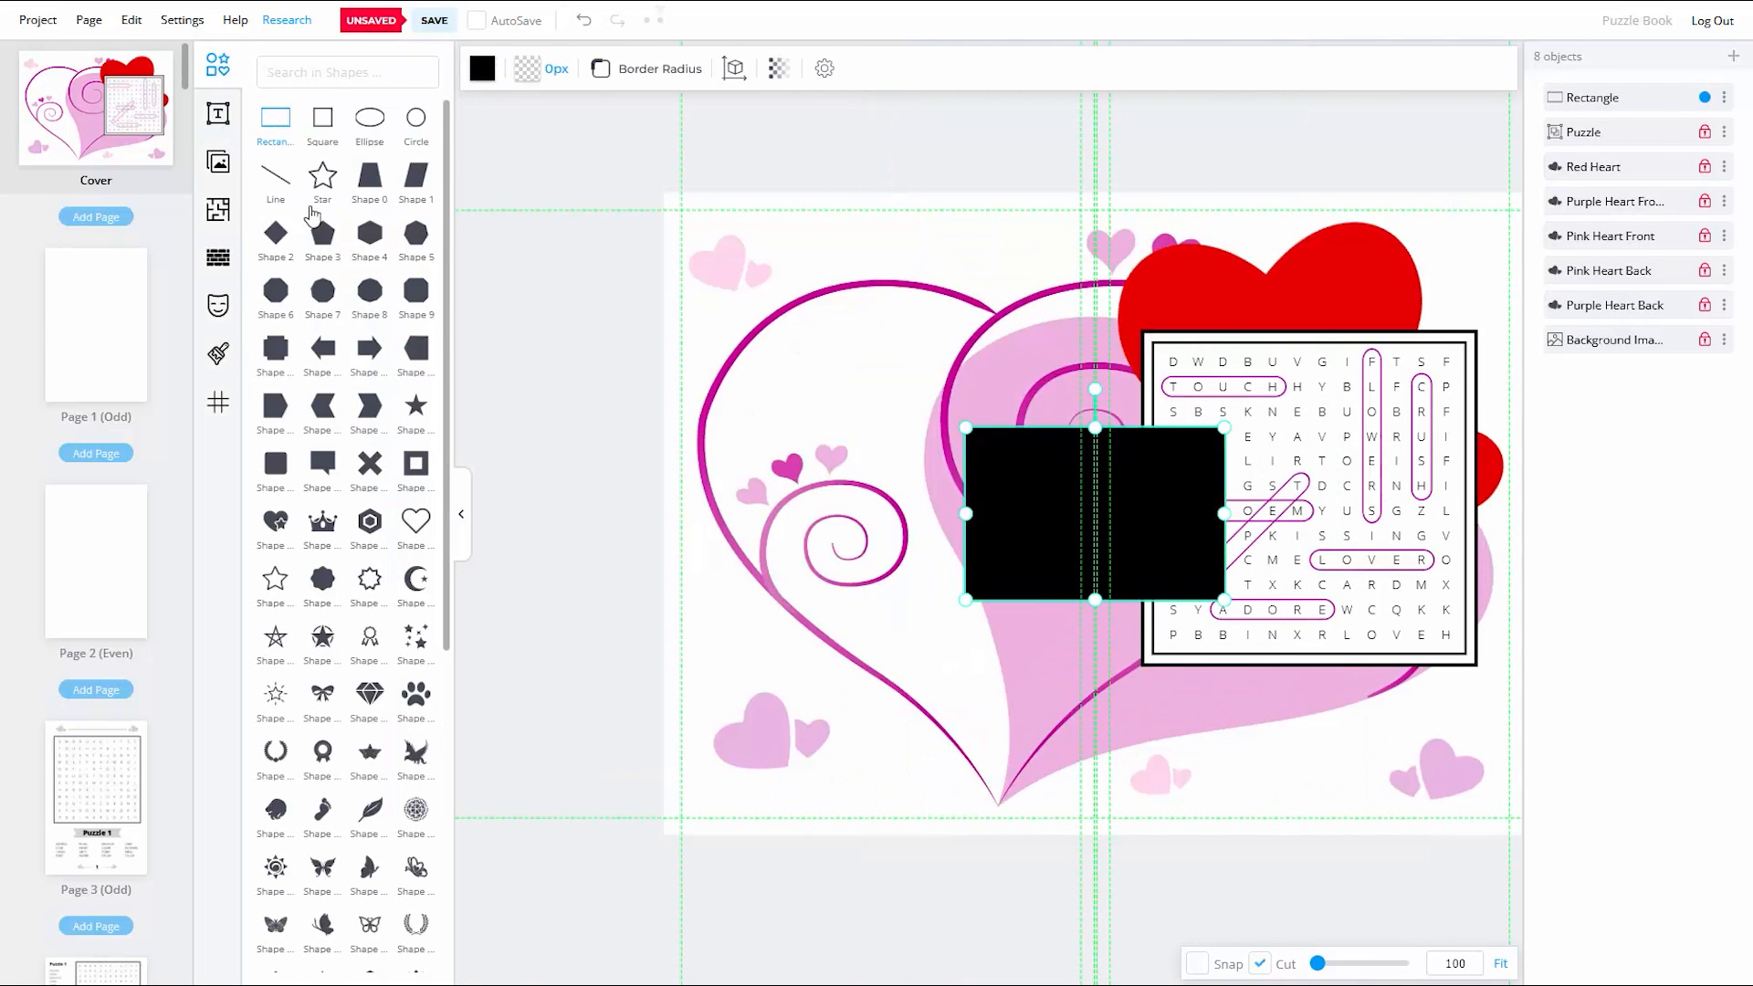
{"action": "left_click", "coordinate": [462, 514]}
{"action": "left_click", "coordinate": [274, 71]}
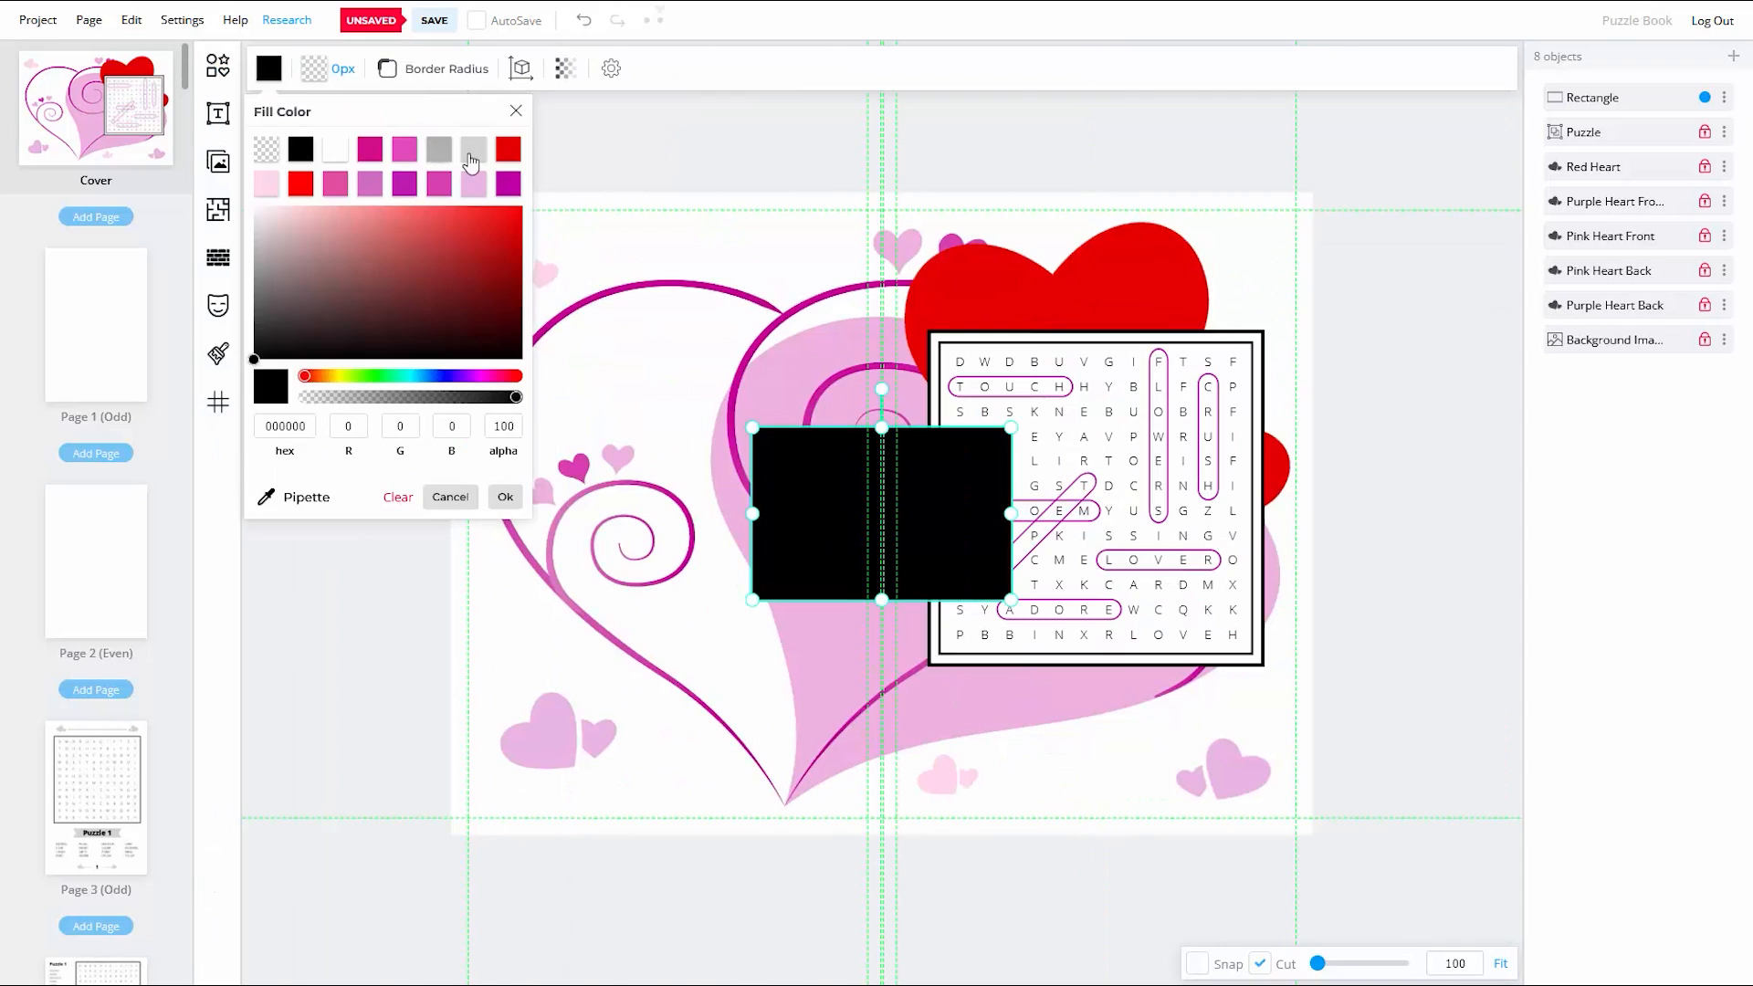
{"action": "left_click", "coordinate": [508, 152]}
Step: Give the red rectangle a white stroke 25 px wide
{"action": "left_click", "coordinate": [316, 69]}
{"action": "left_click", "coordinate": [381, 149]}
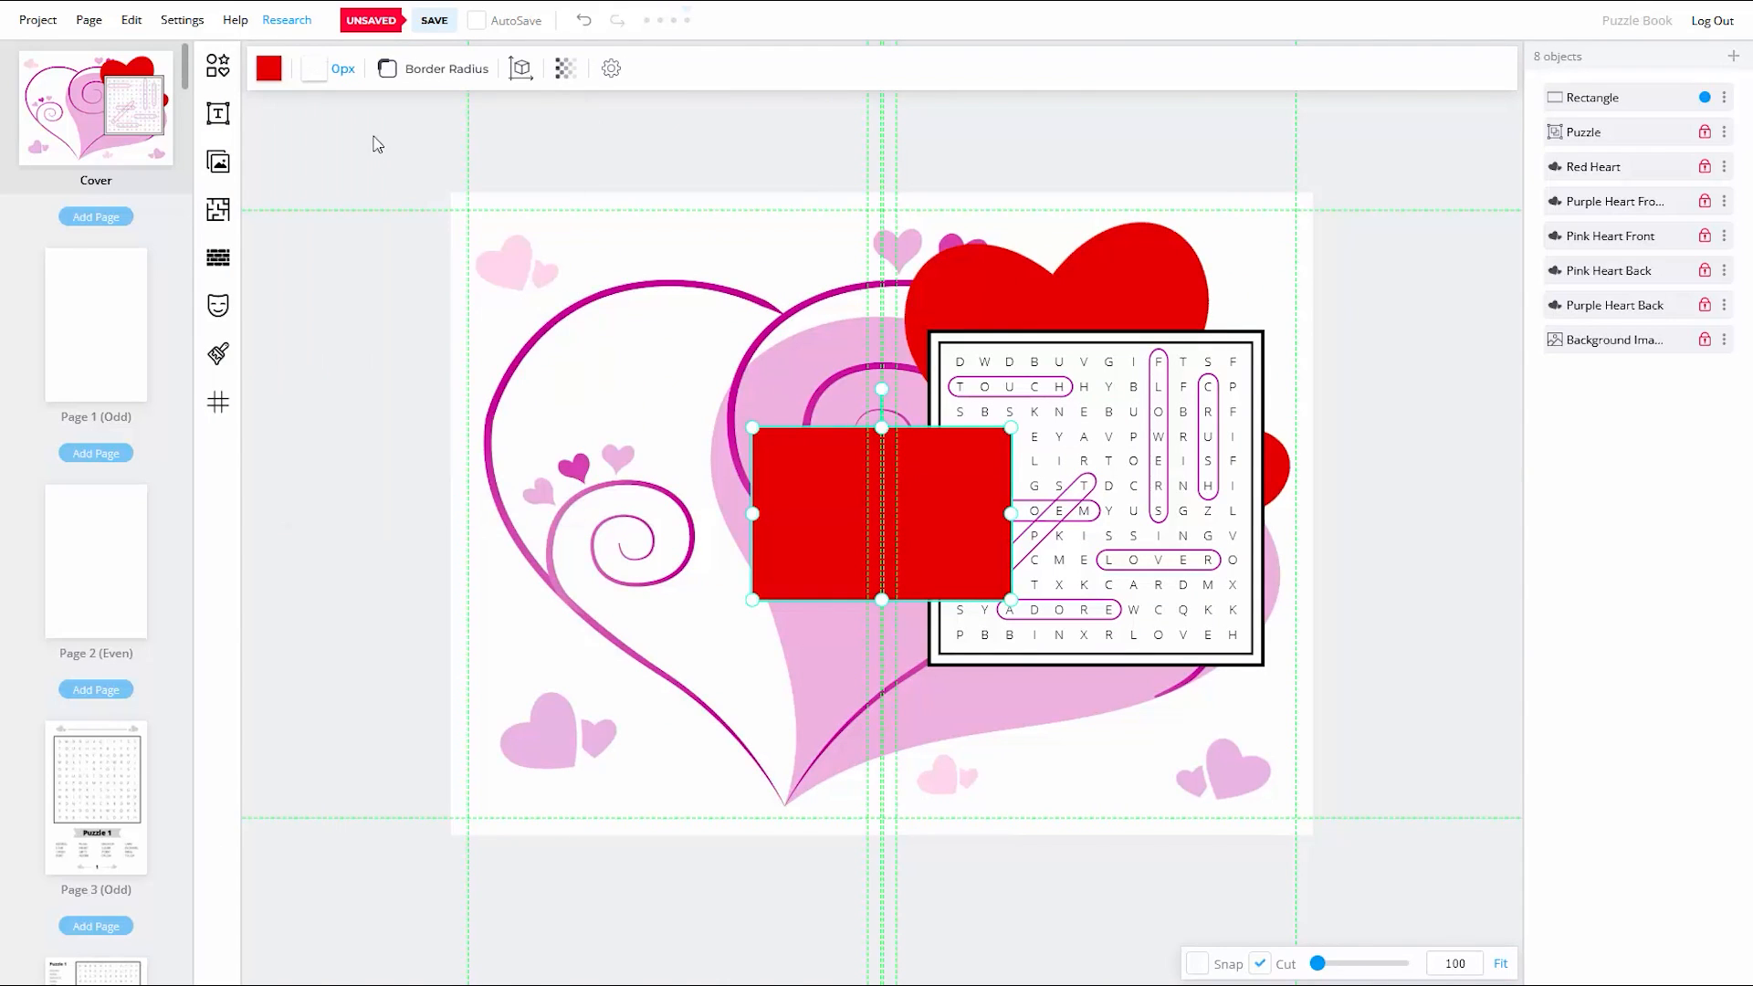
{"action": "left_click", "coordinate": [342, 71]}
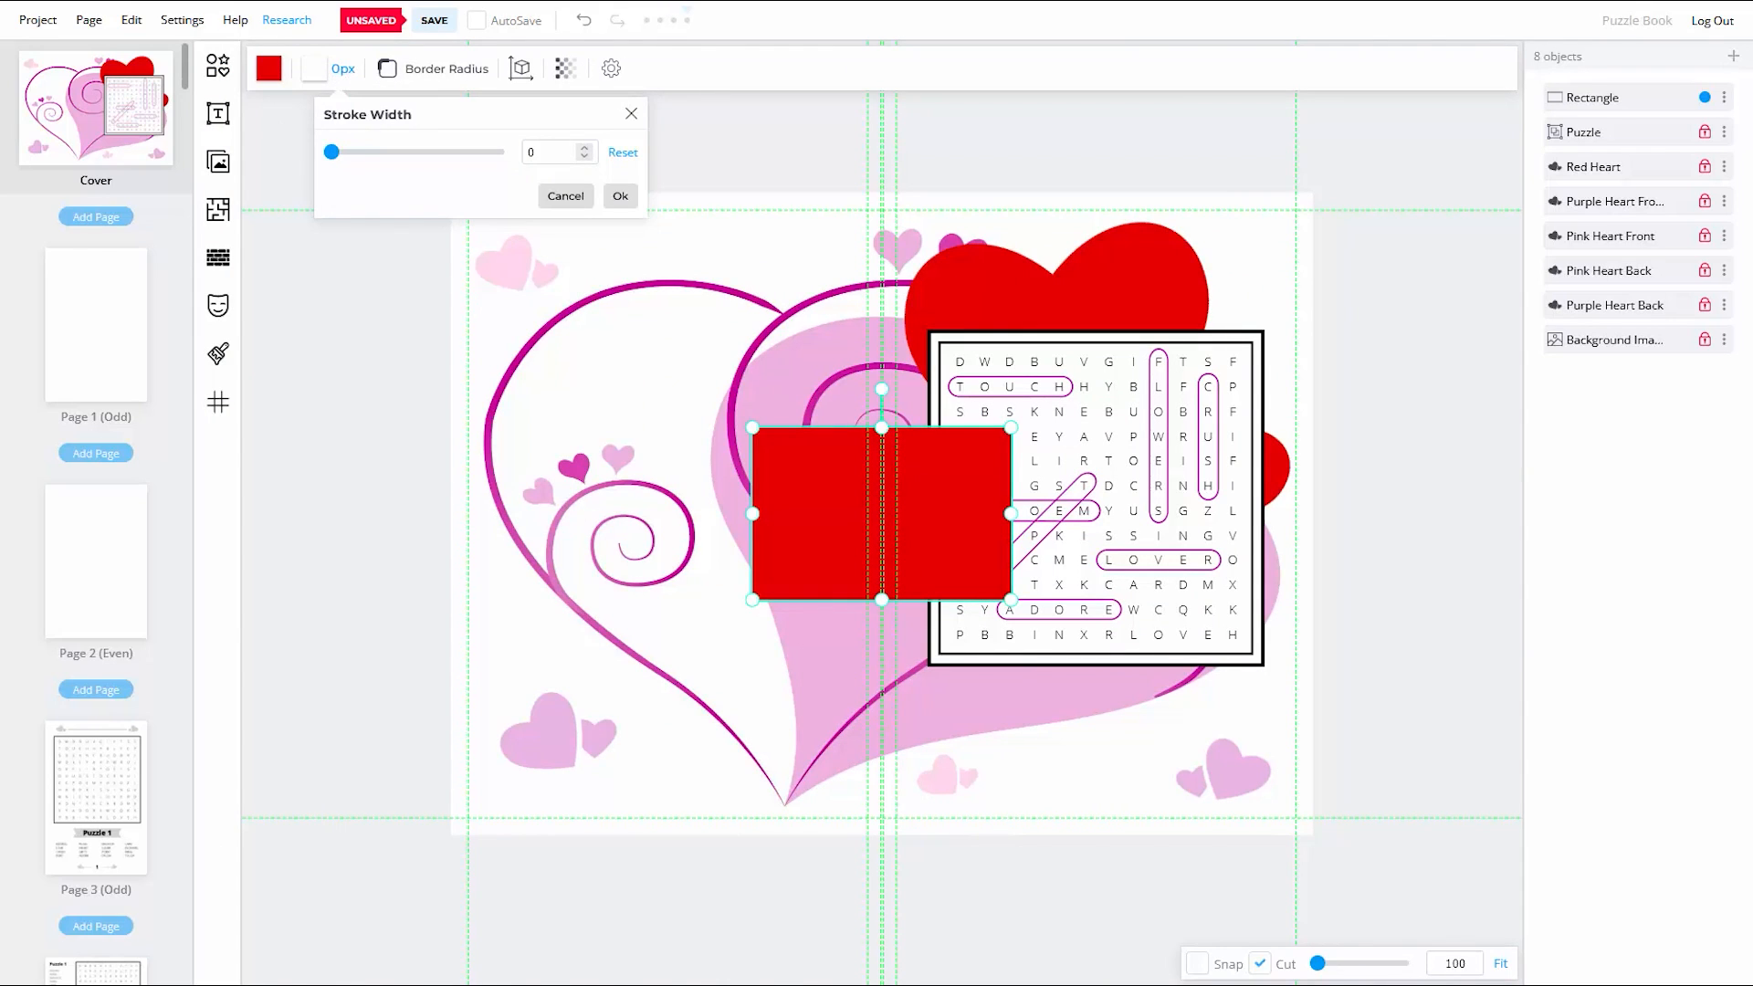
{"action": "left_click_drag", "start_coordinate": [332, 150], "coordinate": [345, 151]}
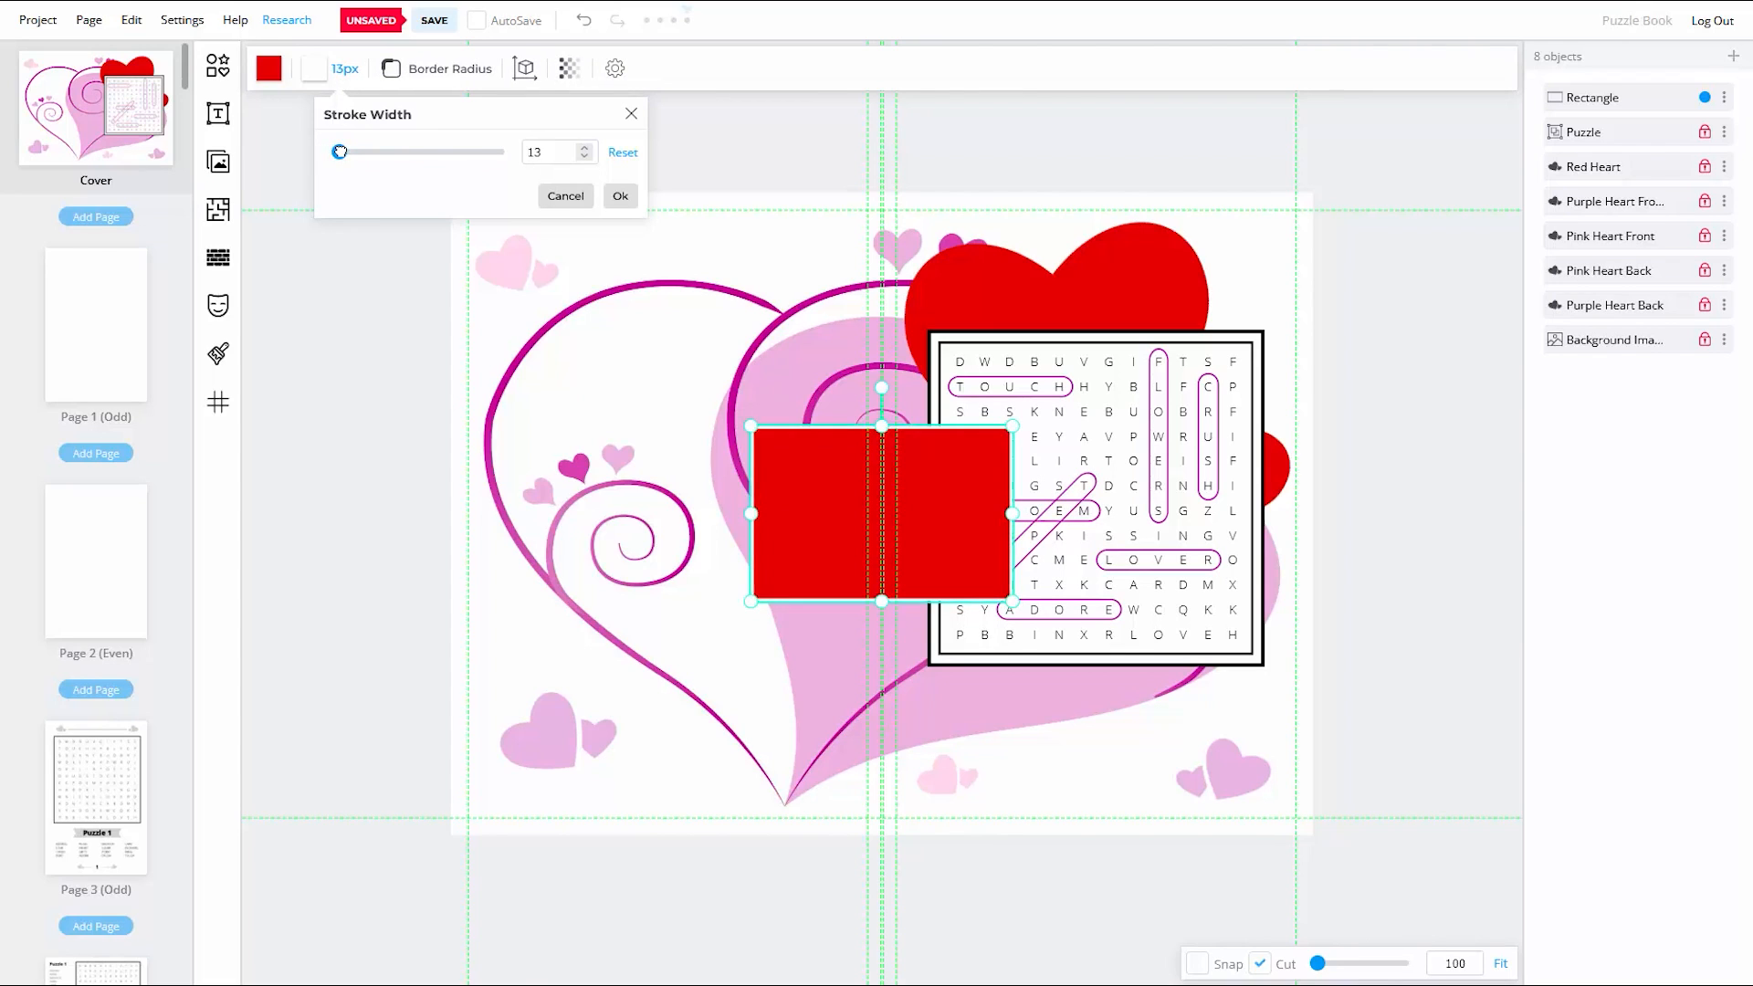
{"action": "left_click", "coordinate": [620, 198]}
Step: Stretch and position the red rectangle as a vertical band spanning the full height of the back cover
{"action": "mouse_move", "coordinate": [771, 442]}
{"action": "left_mouse_down"}
{"action": "mouse_move", "coordinate": [646, 309]}
{"action": "mouse_move", "coordinate": [603, 207]}
{"action": "left_mouse_up"}
{"action": "left_click_drag", "start_coordinate": [677, 343], "coordinate": [617, 884]}
{"action": "left_click_drag", "start_coordinate": [673, 622], "coordinate": [658, 632]}
{"action": "left_click_drag", "start_coordinate": [719, 490], "coordinate": [716, 490]}
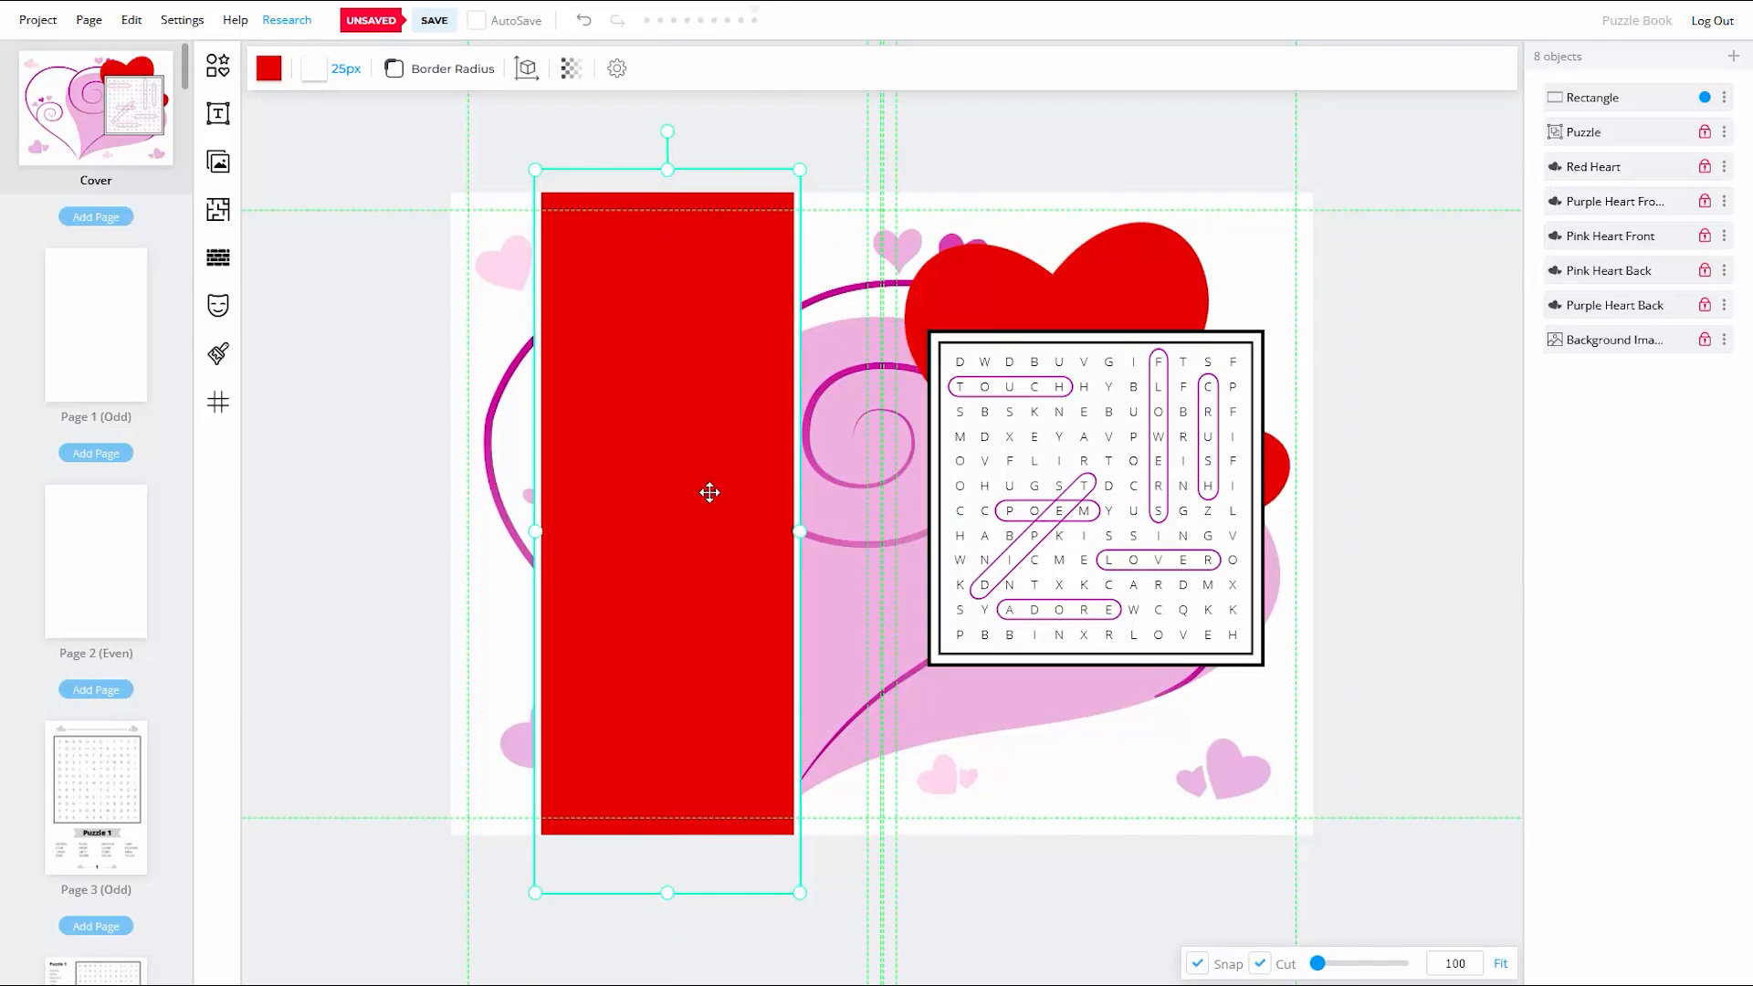
Step: Duplicate the red band and give the copy a black stroke 70 px wide
{"action": "right_click", "coordinate": [665, 499]}
{"action": "left_click", "coordinate": [723, 619]}
{"action": "left_click_drag", "start_coordinate": [720, 540], "coordinate": [725, 515]}
{"action": "left_click", "coordinate": [314, 73]}
{"action": "left_click", "coordinate": [339, 145]}
{"action": "left_click", "coordinate": [344, 71]}
{"action": "left_click_drag", "start_coordinate": [344, 152], "coordinate": [371, 151]}
{"action": "left_click", "coordinate": [621, 193]}
Step: Place the black-stroked rectangle behind the red band, then lock both and move them beneath the heart layers, just above the background image
{"action": "left_click_drag", "start_coordinate": [1725, 102], "coordinate": [1732, 151]}
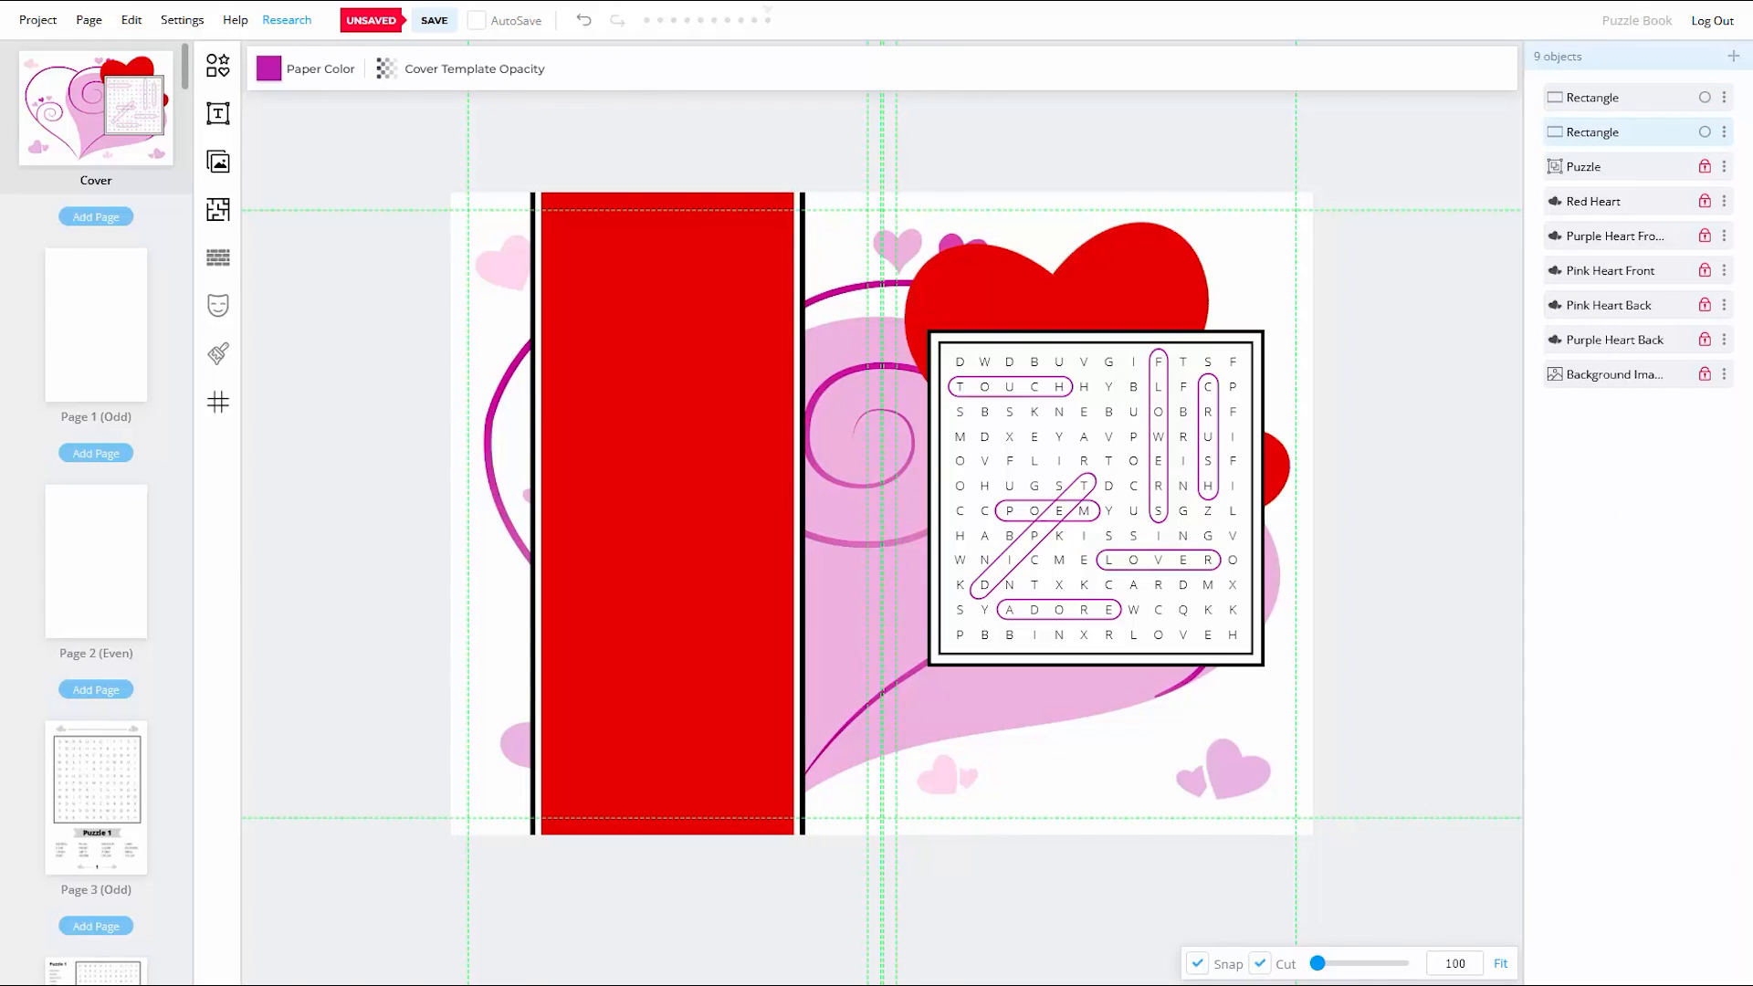
{"action": "left_click", "coordinate": [1663, 110]}
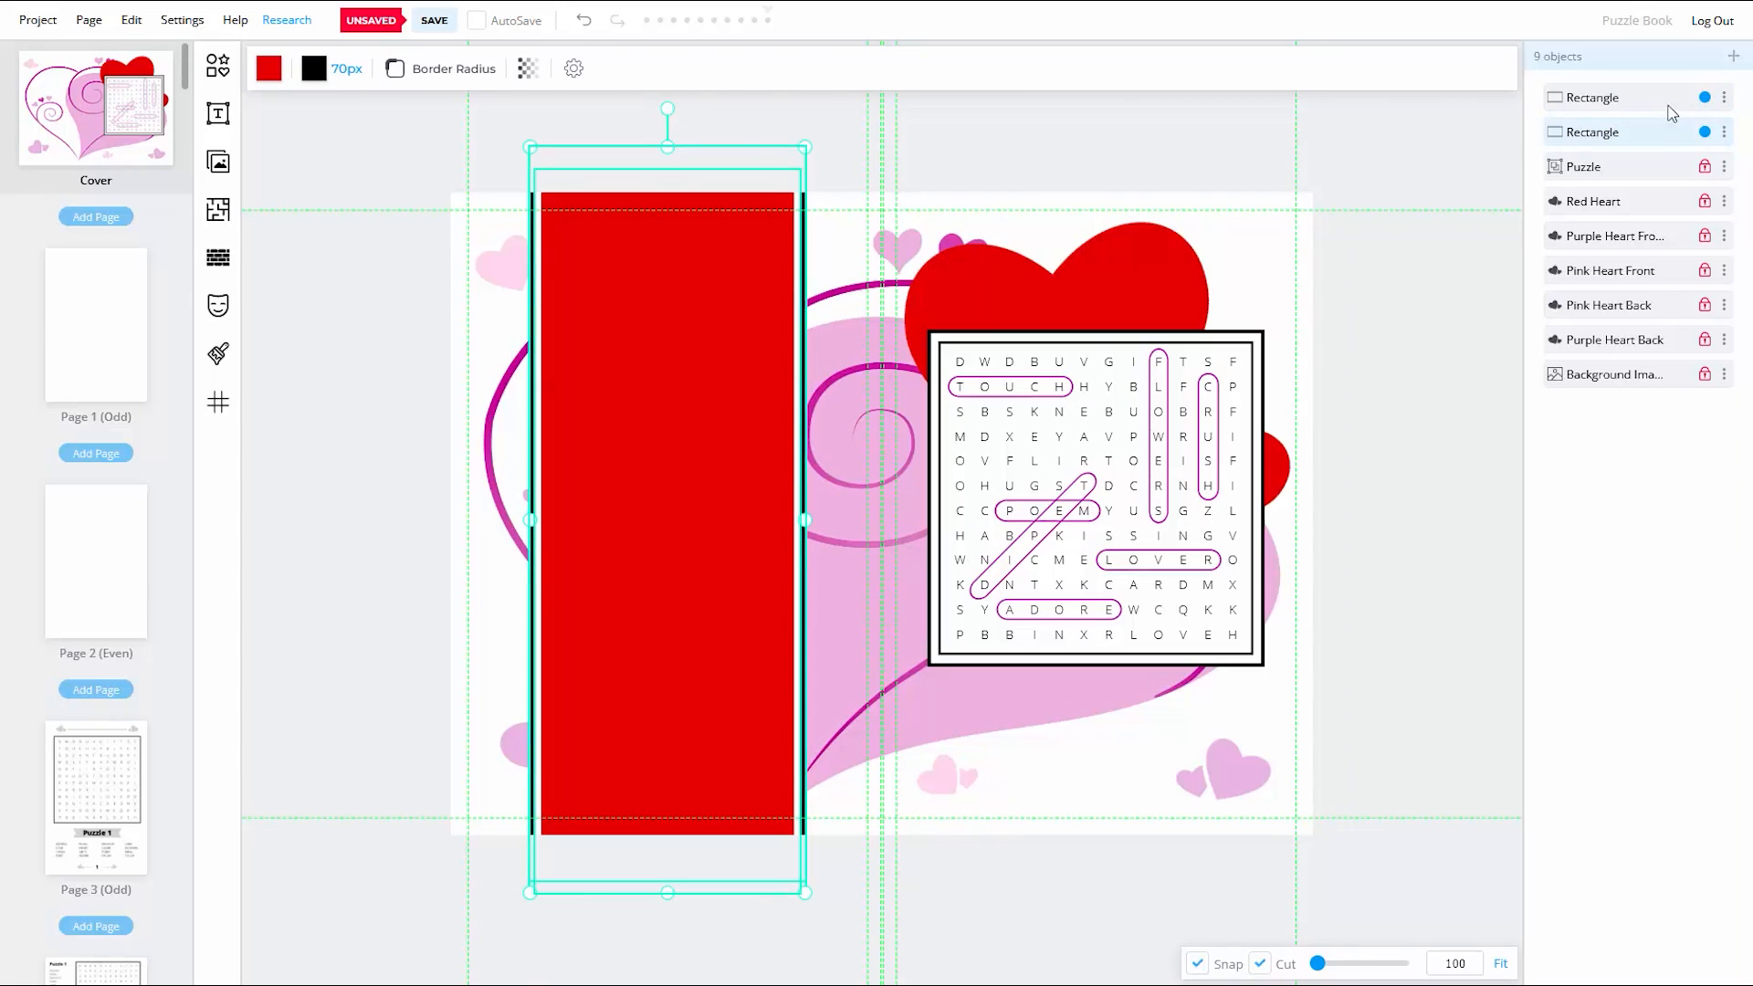
{"action": "left_click_drag", "start_coordinate": [1674, 109], "coordinate": [1722, 345]}
{"action": "left_click", "coordinate": [1724, 305]}
{"action": "left_click", "coordinate": [1621, 357]}
{"action": "left_click", "coordinate": [1724, 340]}
{"action": "left_click", "coordinate": [1623, 393]}
Step: Unlock Pink Heart Back and Purple Heart Back and adjust the hearts' position and size on the back cover
{"action": "left_click", "coordinate": [1705, 235]}
{"action": "left_click", "coordinate": [1705, 270]}
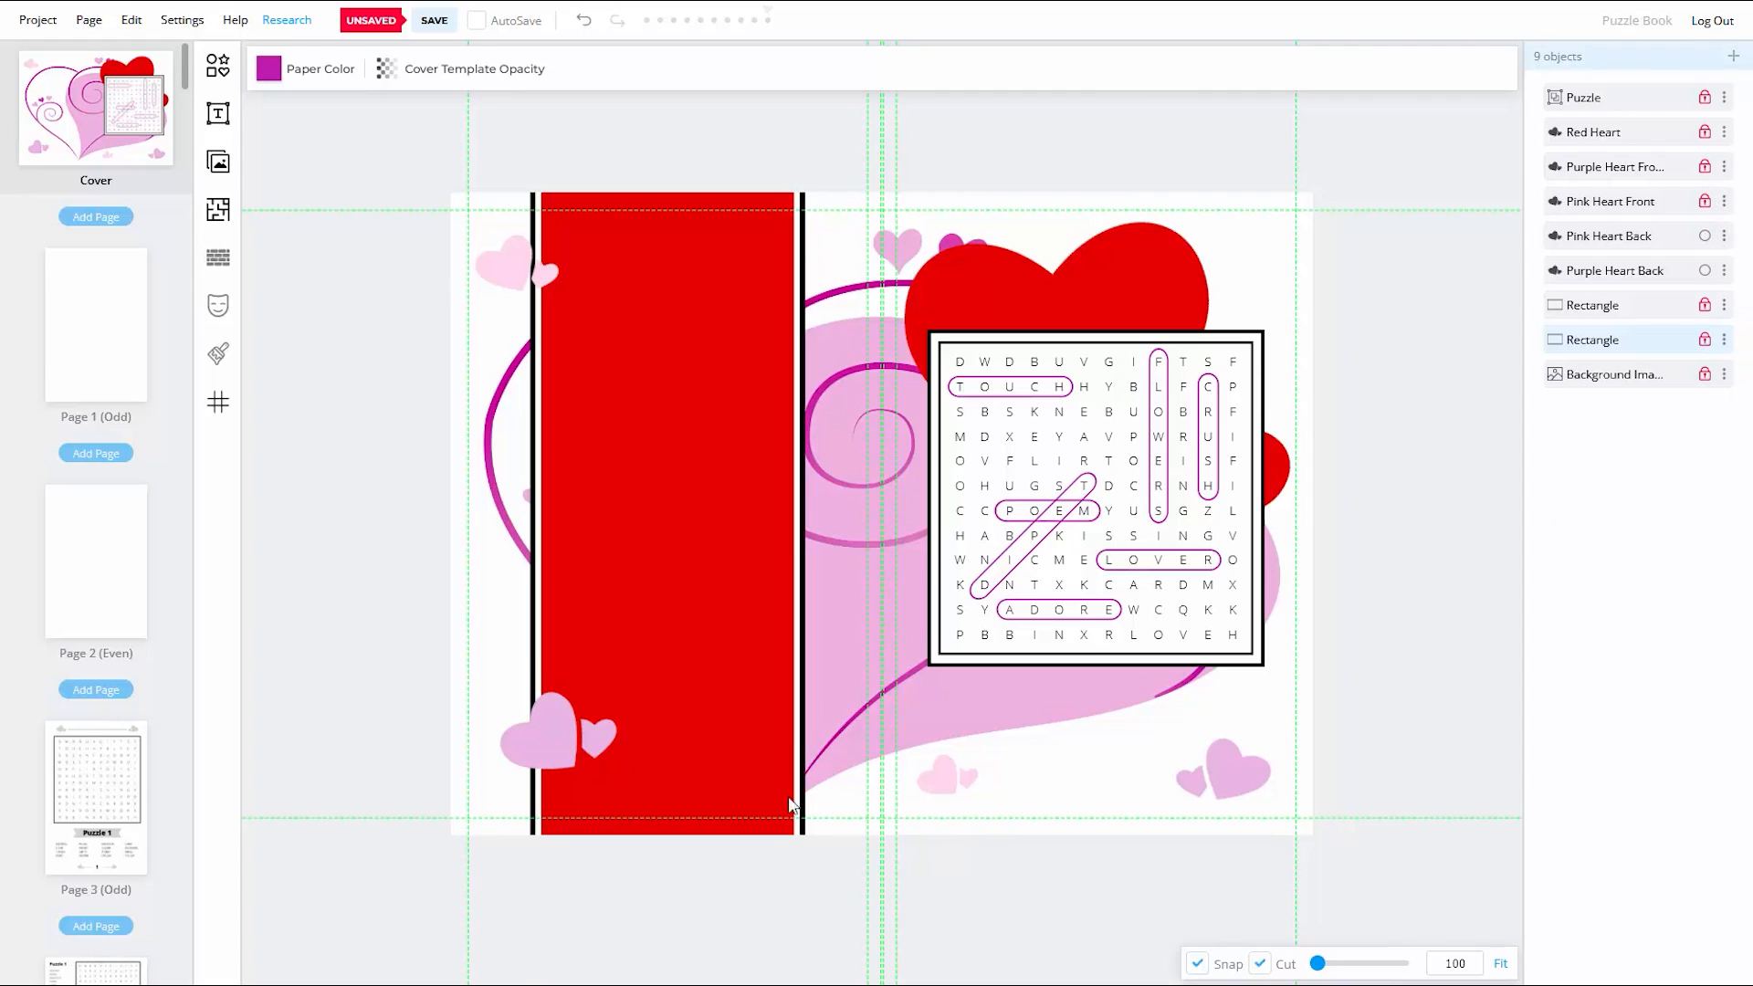
{"action": "left_click", "coordinate": [328, 764]}
{"action": "left_click", "coordinate": [505, 263]}
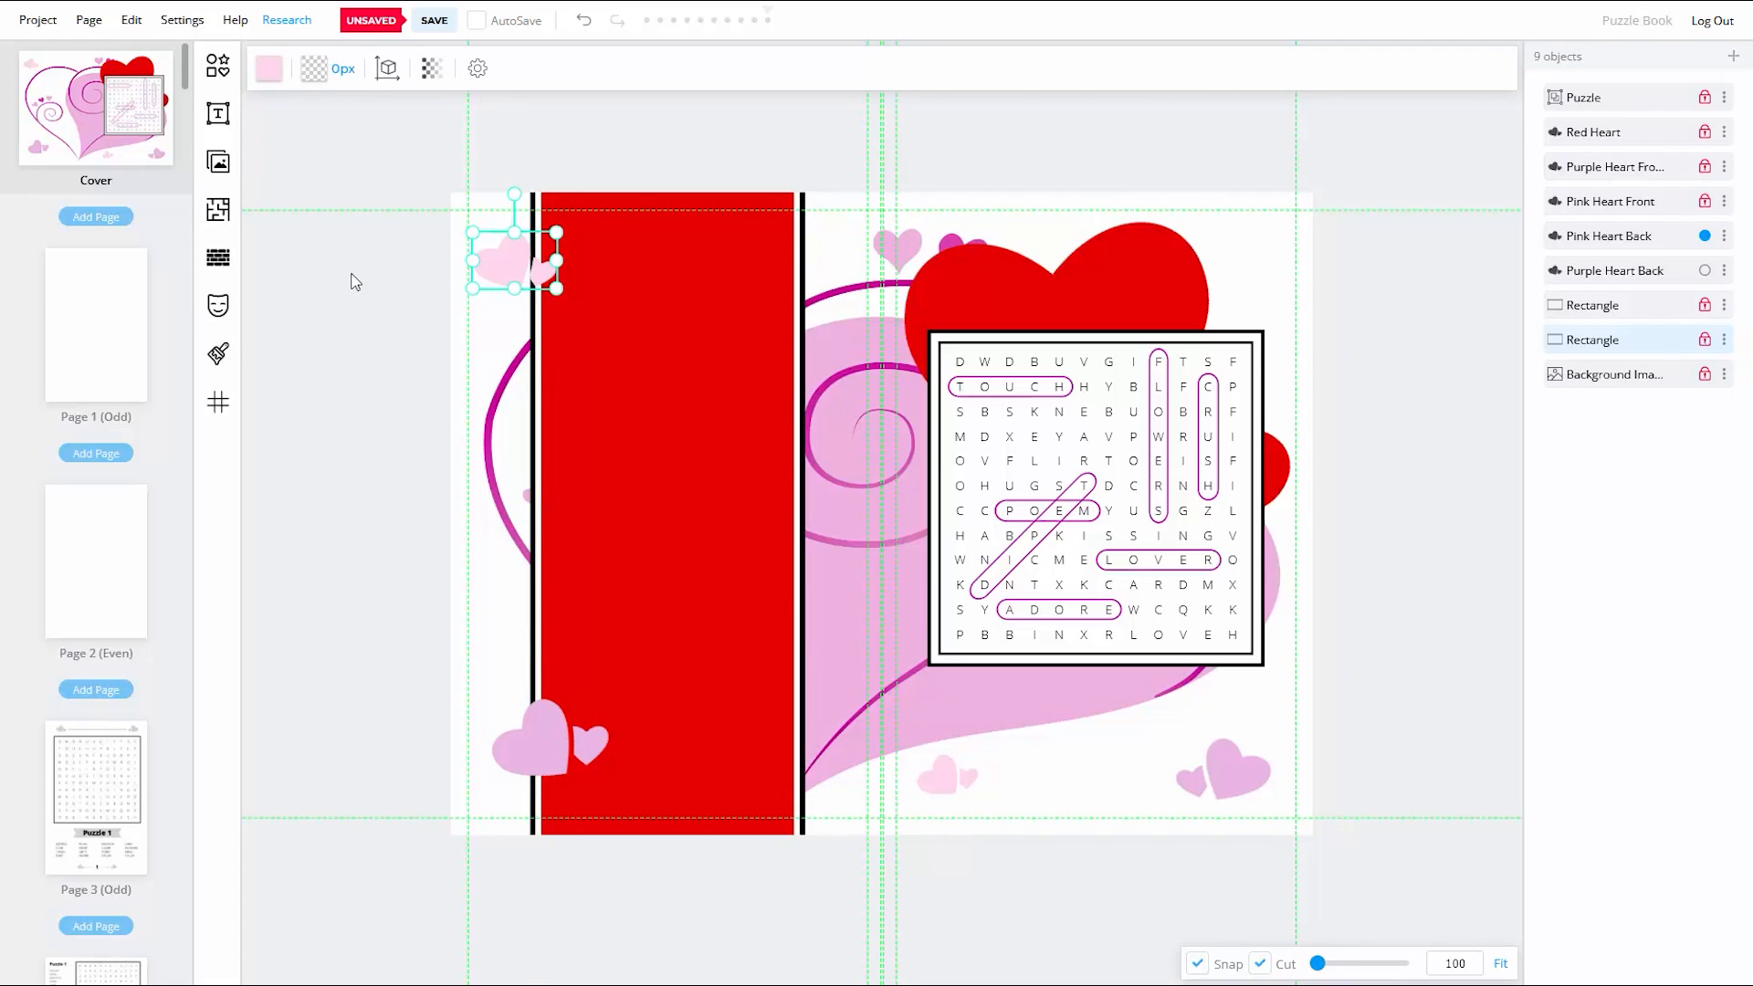
{"action": "left_click_drag", "start_coordinate": [556, 289], "coordinate": [550, 283]}
Step: Move Pink Heart Back beneath both rectangles, lock the back hearts and save the project
{"action": "left_click", "coordinate": [1724, 236]}
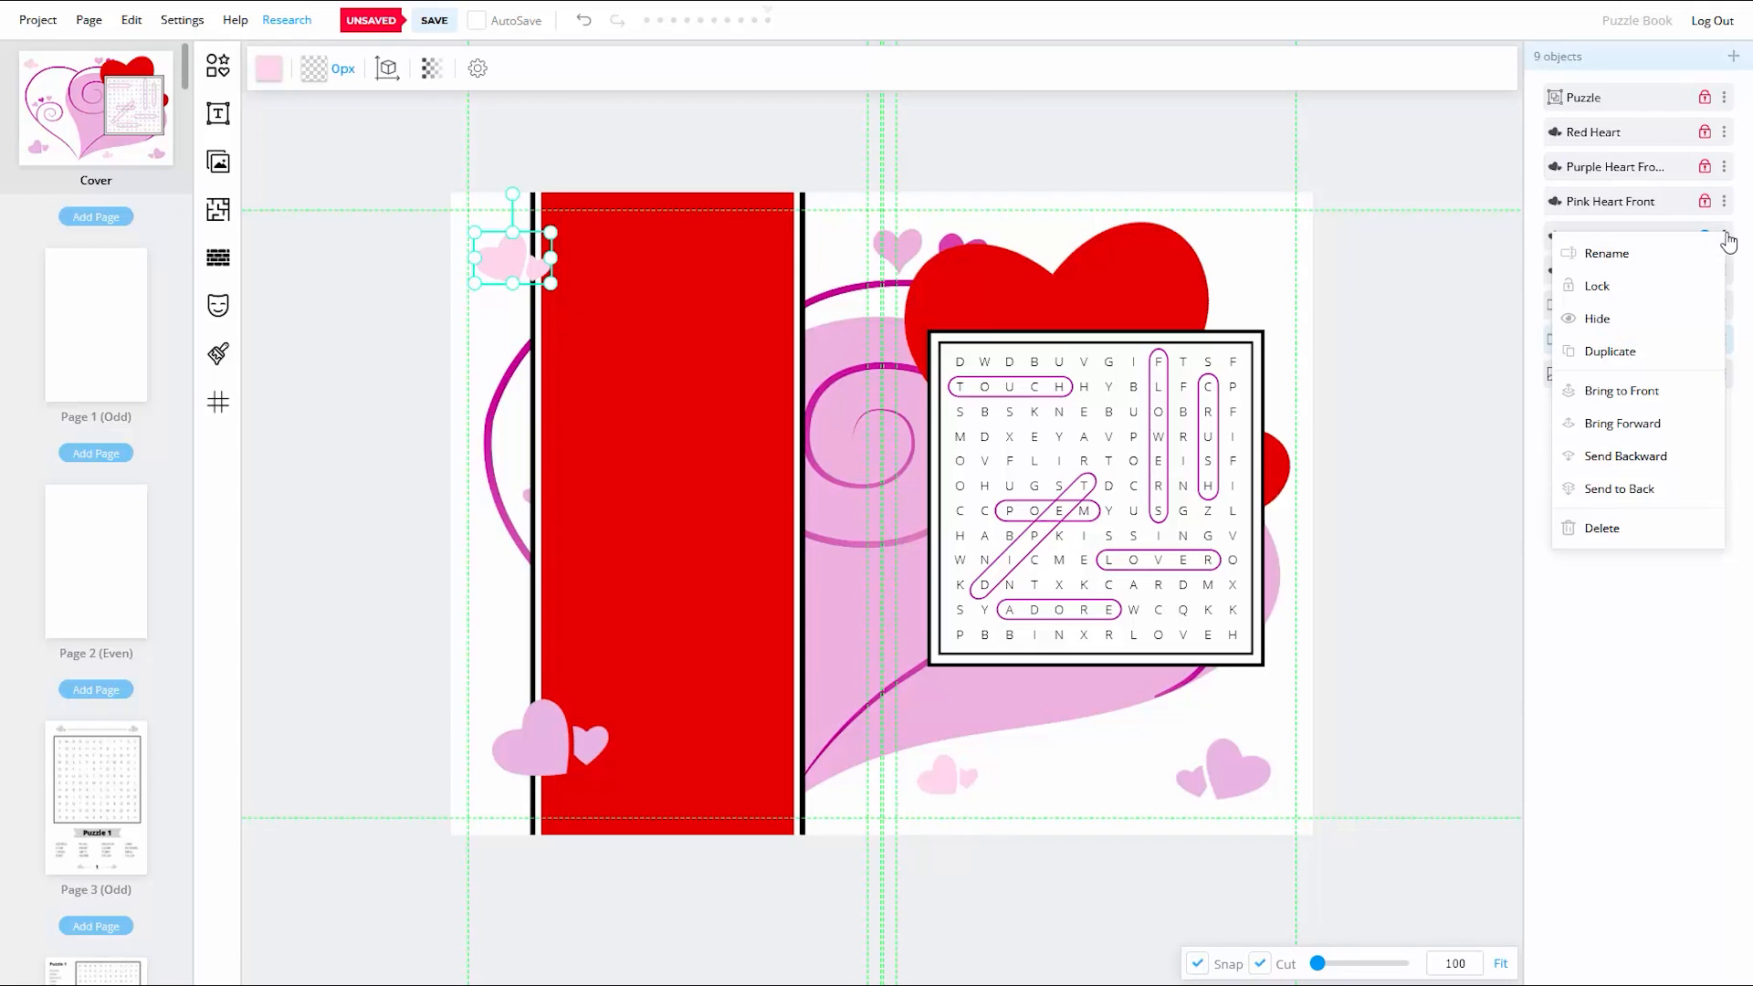
{"action": "left_click_drag", "start_coordinate": [1723, 239], "coordinate": [1713, 338]}
{"action": "left_click", "coordinate": [1704, 340]}
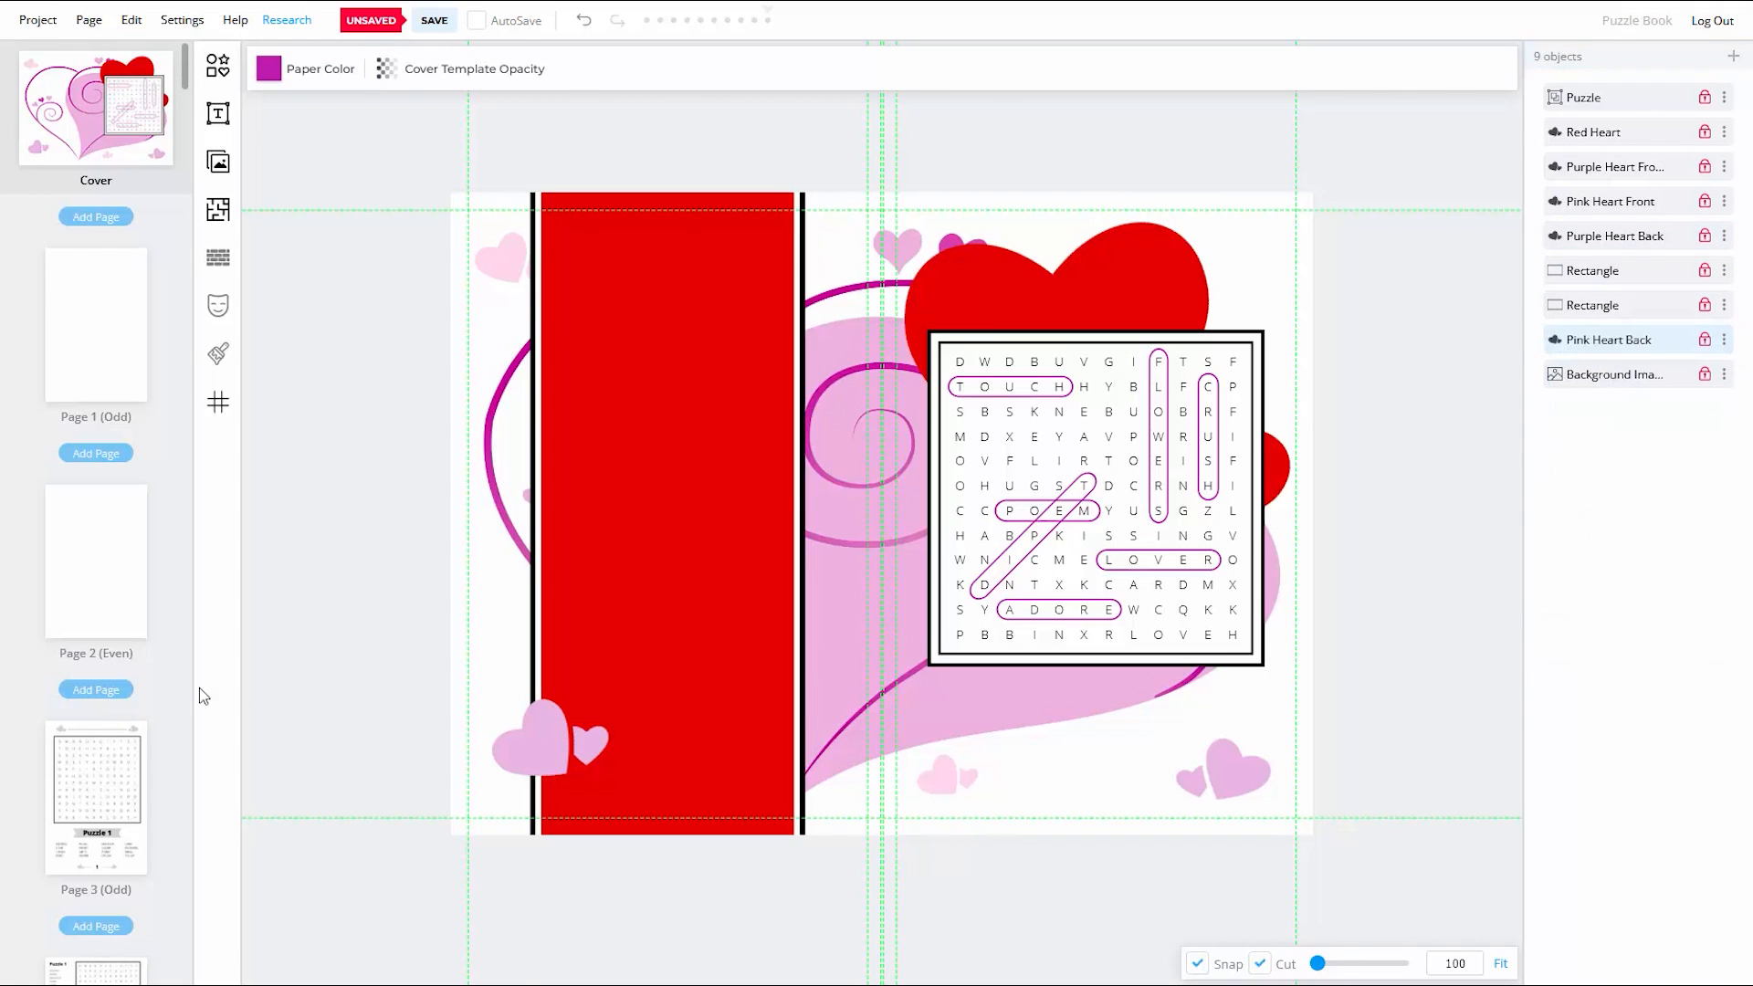
{"action": "left_click", "coordinate": [437, 23]}
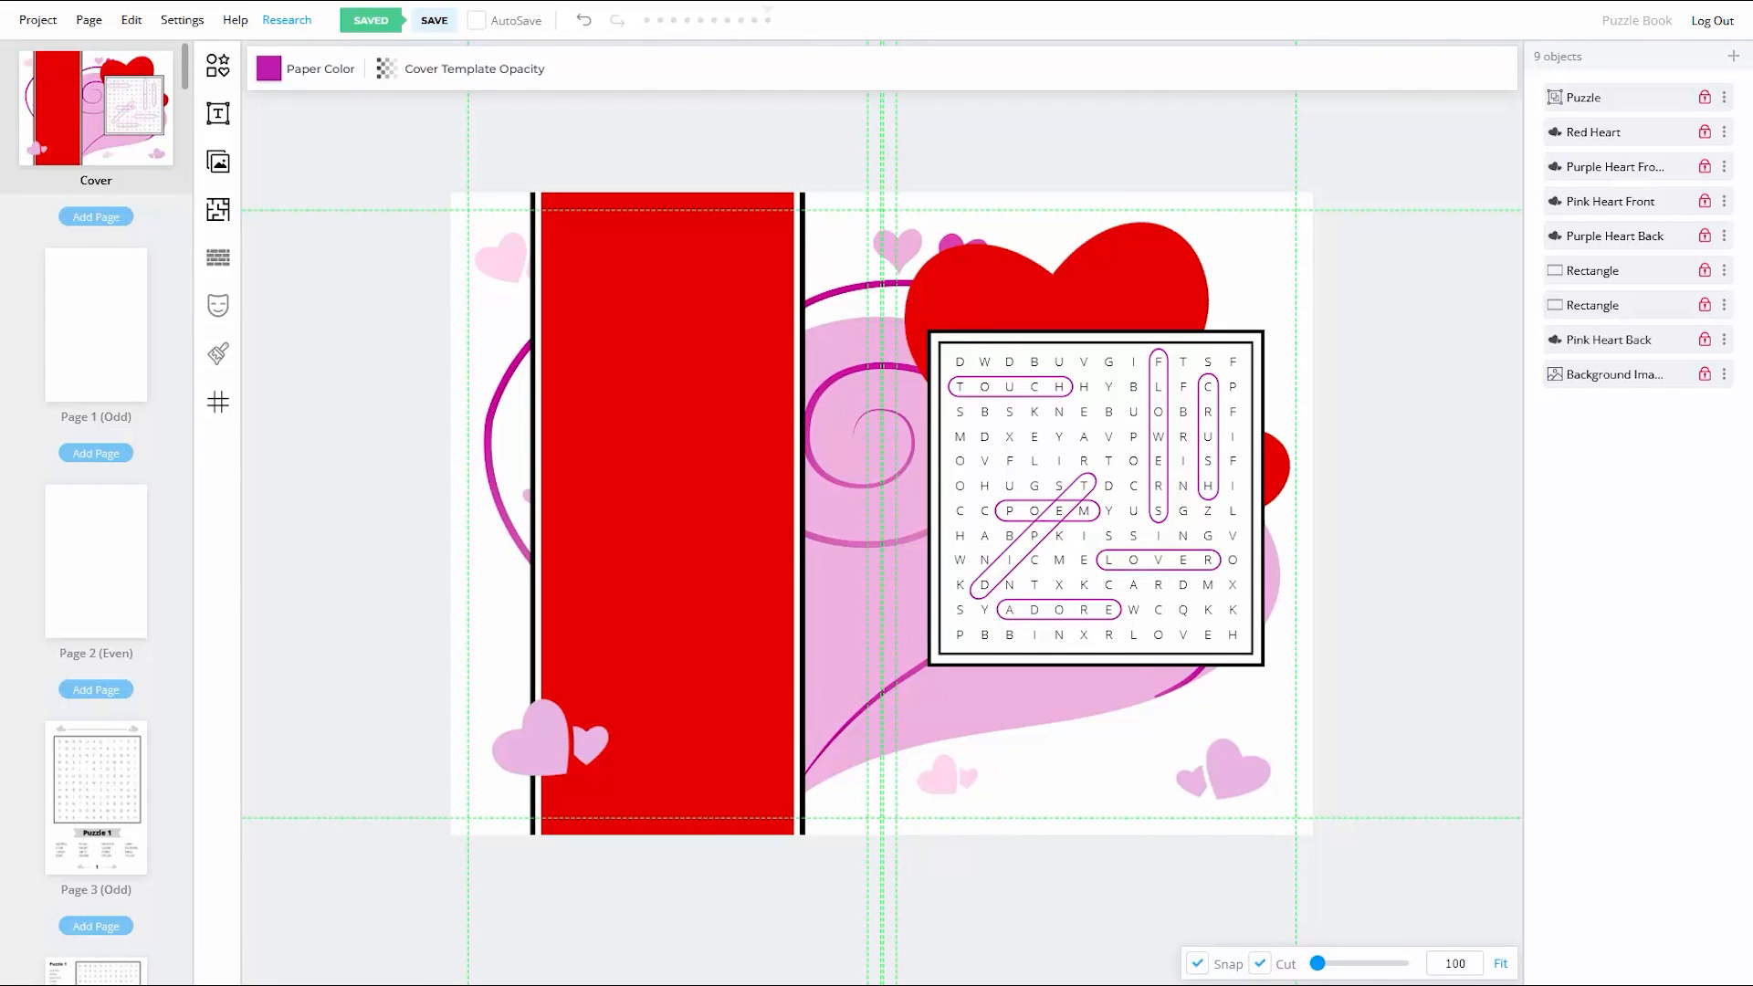
Step: Add a new rectangle to the cover with a red fill and a white 25 px stroke
{"action": "left_click", "coordinate": [218, 66]}
{"action": "left_click", "coordinate": [274, 123]}
{"action": "left_click", "coordinate": [269, 69]}
{"action": "left_click", "coordinate": [267, 180]}
{"action": "left_click", "coordinate": [504, 498]}
{"action": "left_click", "coordinate": [315, 68]}
{"action": "left_click", "coordinate": [345, 68]}
{"action": "left_click_drag", "start_coordinate": [335, 153], "coordinate": [347, 155]}
{"action": "left_click", "coordinate": [620, 195]}
Step: Reduce the new rectangle's stroke to 18 px and stretch it into a wide banner below the puzzle grid
{"action": "mouse_move", "coordinate": [882, 424]}
{"action": "left_mouse_down"}
{"action": "mouse_move", "coordinate": [883, 547]}
{"action": "mouse_move", "coordinate": [1040, 717]}
{"action": "left_mouse_up"}
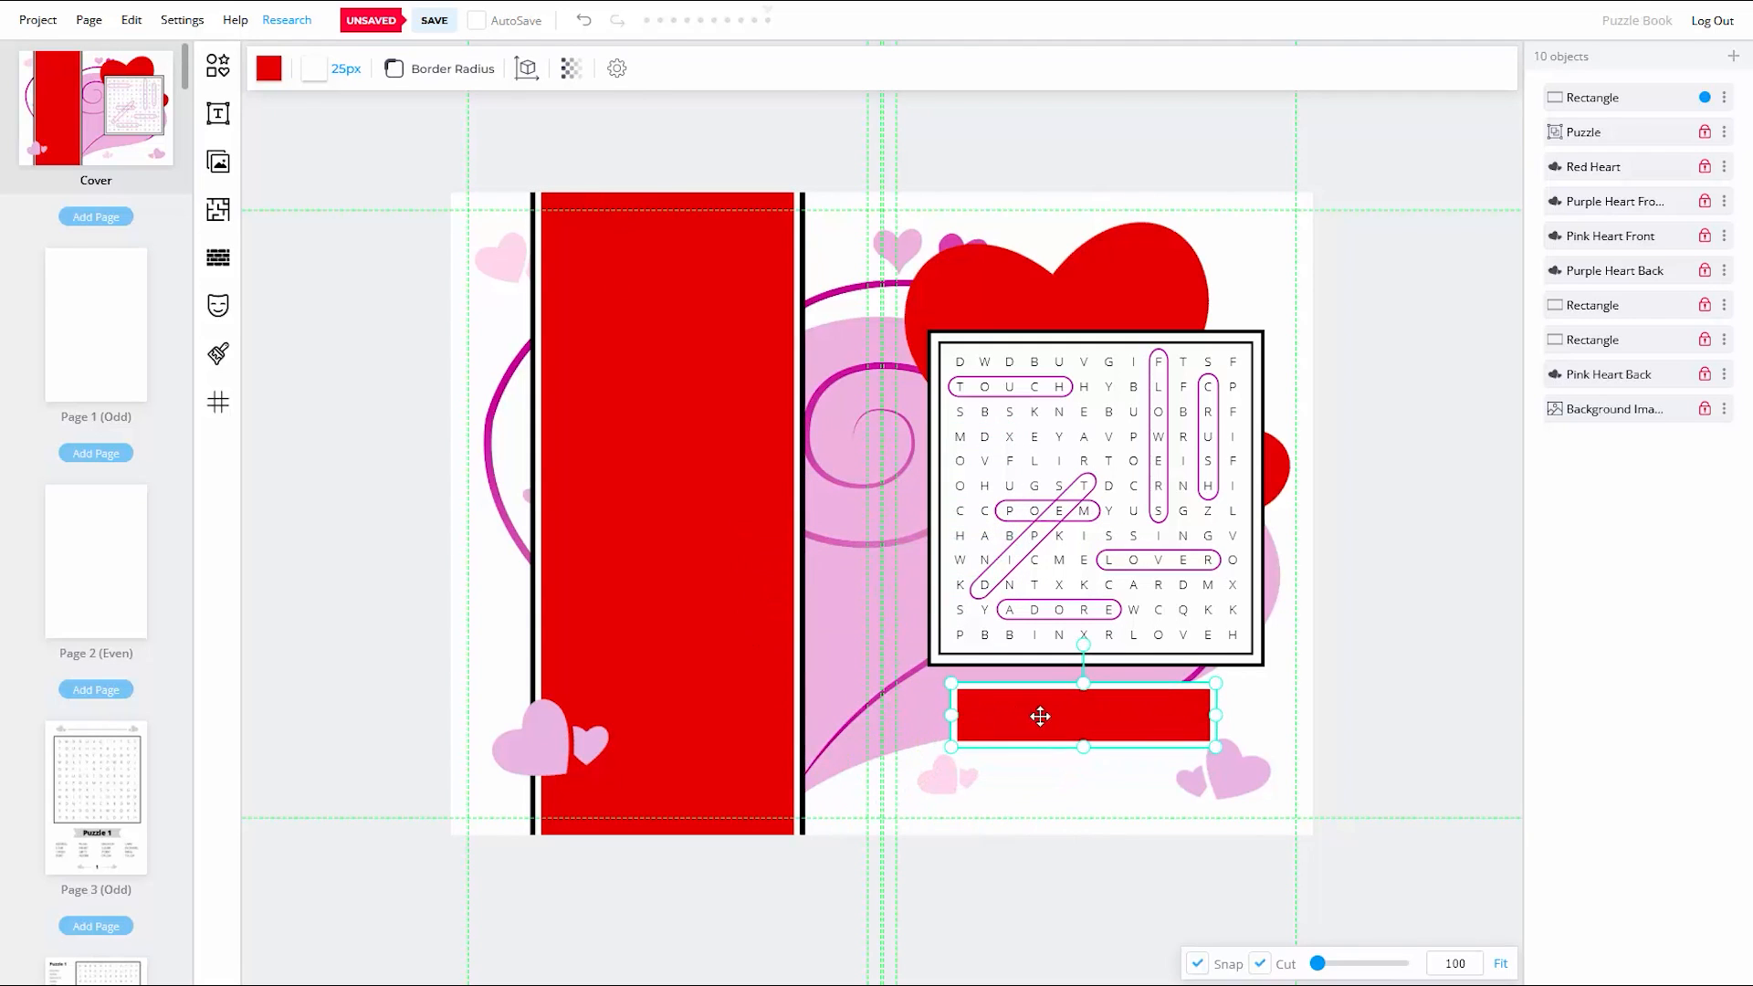
{"action": "left_click", "coordinate": [346, 69]}
{"action": "left_click_drag", "start_coordinate": [348, 155], "coordinate": [339, 155]}
{"action": "left_click", "coordinate": [639, 198]}
{"action": "left_click_drag", "start_coordinate": [1120, 715], "coordinate": [1241, 710]}
{"action": "left_click_drag", "start_coordinate": [1173, 710], "coordinate": [1244, 710]}
{"action": "left_click_drag", "start_coordinate": [1201, 718], "coordinate": [1249, 711]}
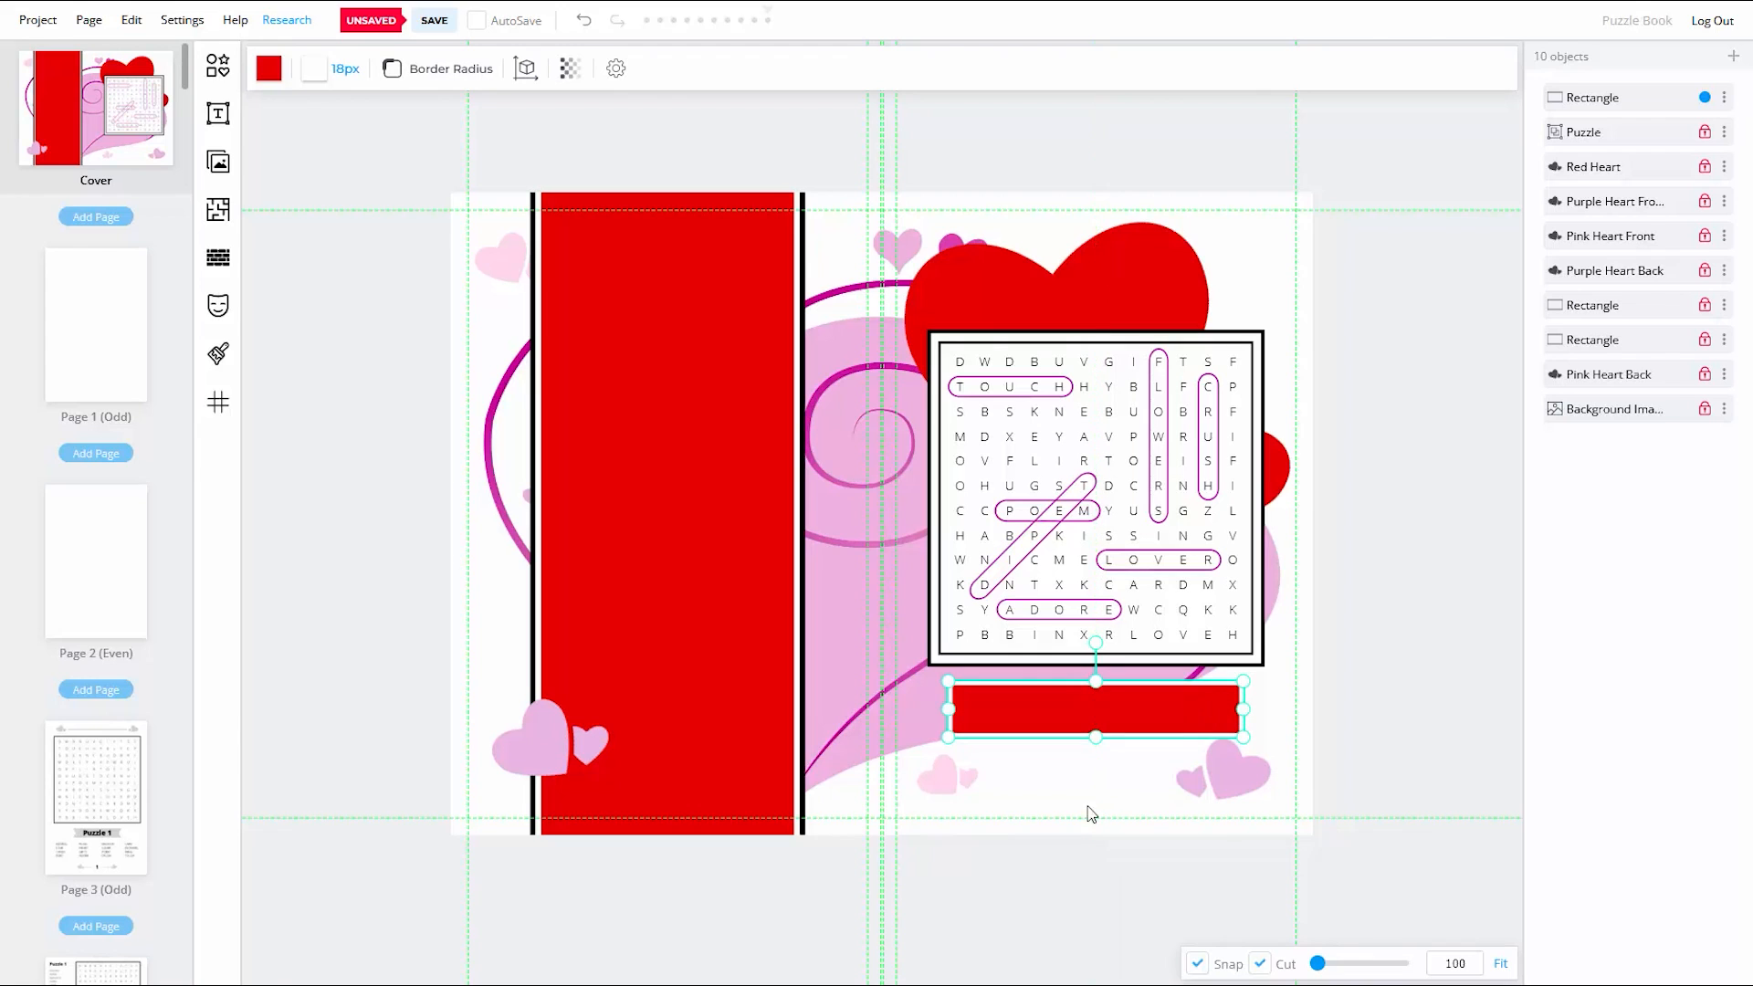
Step: Round the red banner's corners with a border radius of 1.5 in and lock it
{"action": "left_click", "coordinate": [438, 68]}
{"action": "left_click", "coordinate": [387, 217]}
{"action": "type", "text": "1."}
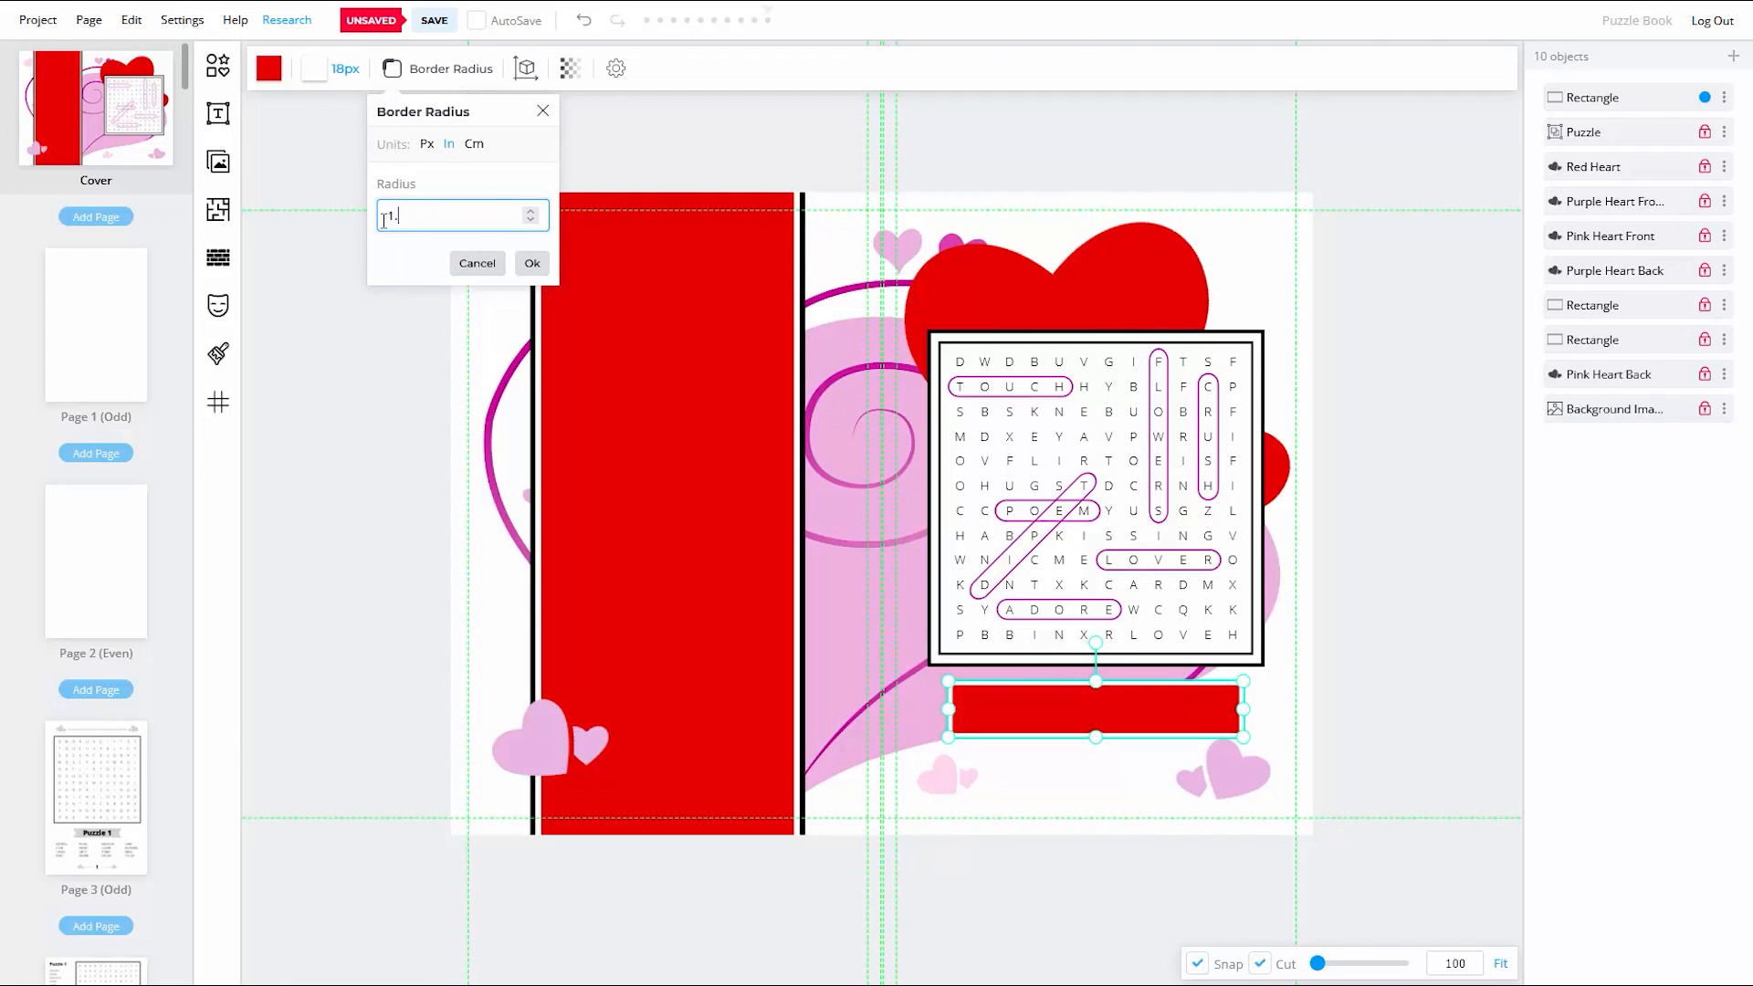
{"action": "type", "text": "5"}
{"action": "left_click", "coordinate": [532, 263]}
{"action": "left_click", "coordinate": [1705, 97]}
Step: Add another rectangle as a black backing and place it behind the red banner
{"action": "left_click", "coordinate": [218, 65]}
{"action": "left_click", "coordinate": [274, 117]}
{"action": "left_click", "coordinate": [458, 512]}
{"action": "left_click", "coordinate": [269, 68]}
{"action": "left_click", "coordinate": [342, 68]}
{"action": "left_click_drag", "start_coordinate": [333, 151], "coordinate": [493, 151]}
{"action": "left_click", "coordinate": [624, 208]}
{"action": "left_click_drag", "start_coordinate": [1592, 98], "coordinate": [1593, 137]}
Step: Move and resize the black rectangle so it evenly frames the red banner below the puzzle
{"action": "left_click_drag", "start_coordinate": [913, 523], "coordinate": [1127, 718]}
{"action": "left_click_drag", "start_coordinate": [1096, 616], "coordinate": [1095, 674]}
{"action": "left_click_drag", "start_coordinate": [1096, 803], "coordinate": [1098, 744]}
{"action": "left_click_drag", "start_coordinate": [1233, 710], "coordinate": [1250, 709]}
{"action": "left_click_drag", "start_coordinate": [959, 709], "coordinate": [945, 709]}
{"action": "left_click", "coordinate": [1296, 721]}
{"action": "left_click", "coordinate": [1132, 721]}
{"action": "left_click_drag", "start_coordinate": [1097, 674], "coordinate": [1097, 676]}
{"action": "left_click", "coordinate": [1116, 775]}
{"action": "left_click", "coordinate": [1114, 731]}
Step: Round the black backing's corners with a border radius and group it with the red banner
{"action": "left_click", "coordinate": [440, 68]}
{"action": "left_click", "coordinate": [534, 262]}
{"action": "left_click", "coordinate": [1336, 662]}
{"action": "left_click_drag", "start_coordinate": [1335, 711], "coordinate": [1180, 714]}
{"action": "right_click", "coordinate": [1178, 715]}
{"action": "left_click", "coordinate": [1263, 376]}
Step: Rename the banner group "Front Banner Bottom"
{"action": "left_click", "coordinate": [1723, 98]}
{"action": "left_click", "coordinate": [1606, 154]}
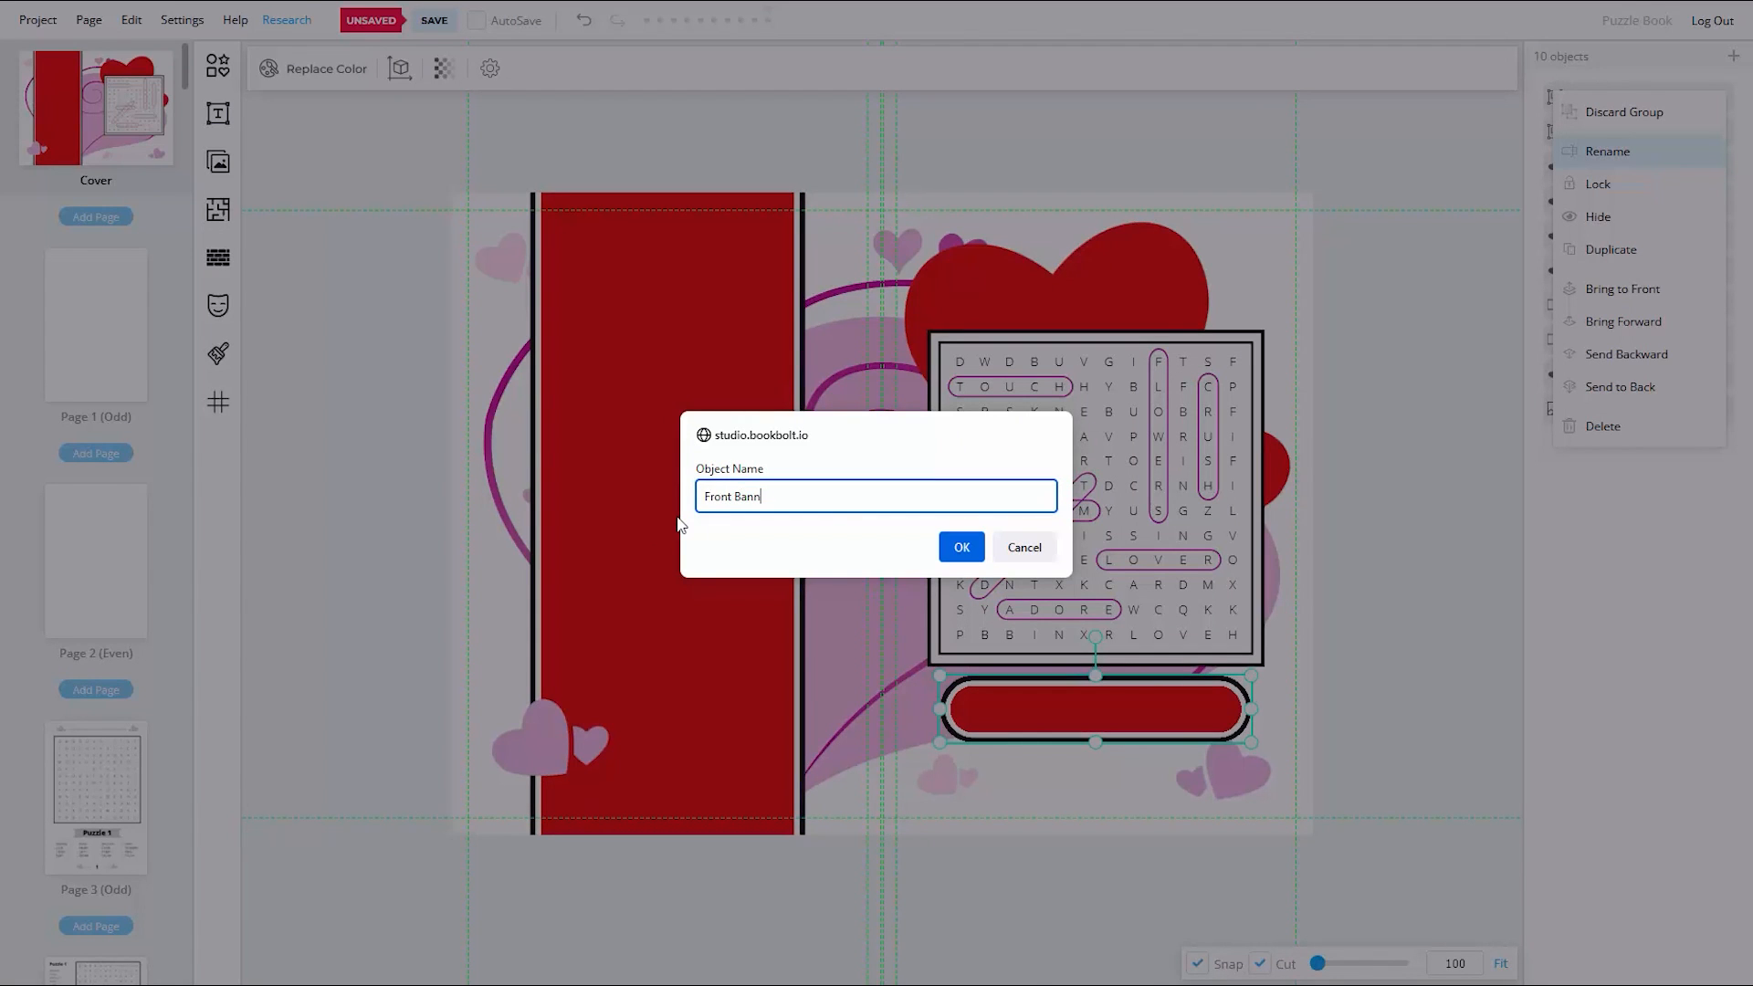
{"action": "type", "text": "Front Banner Bottom"}
{"action": "left_click", "coordinate": [961, 547]}
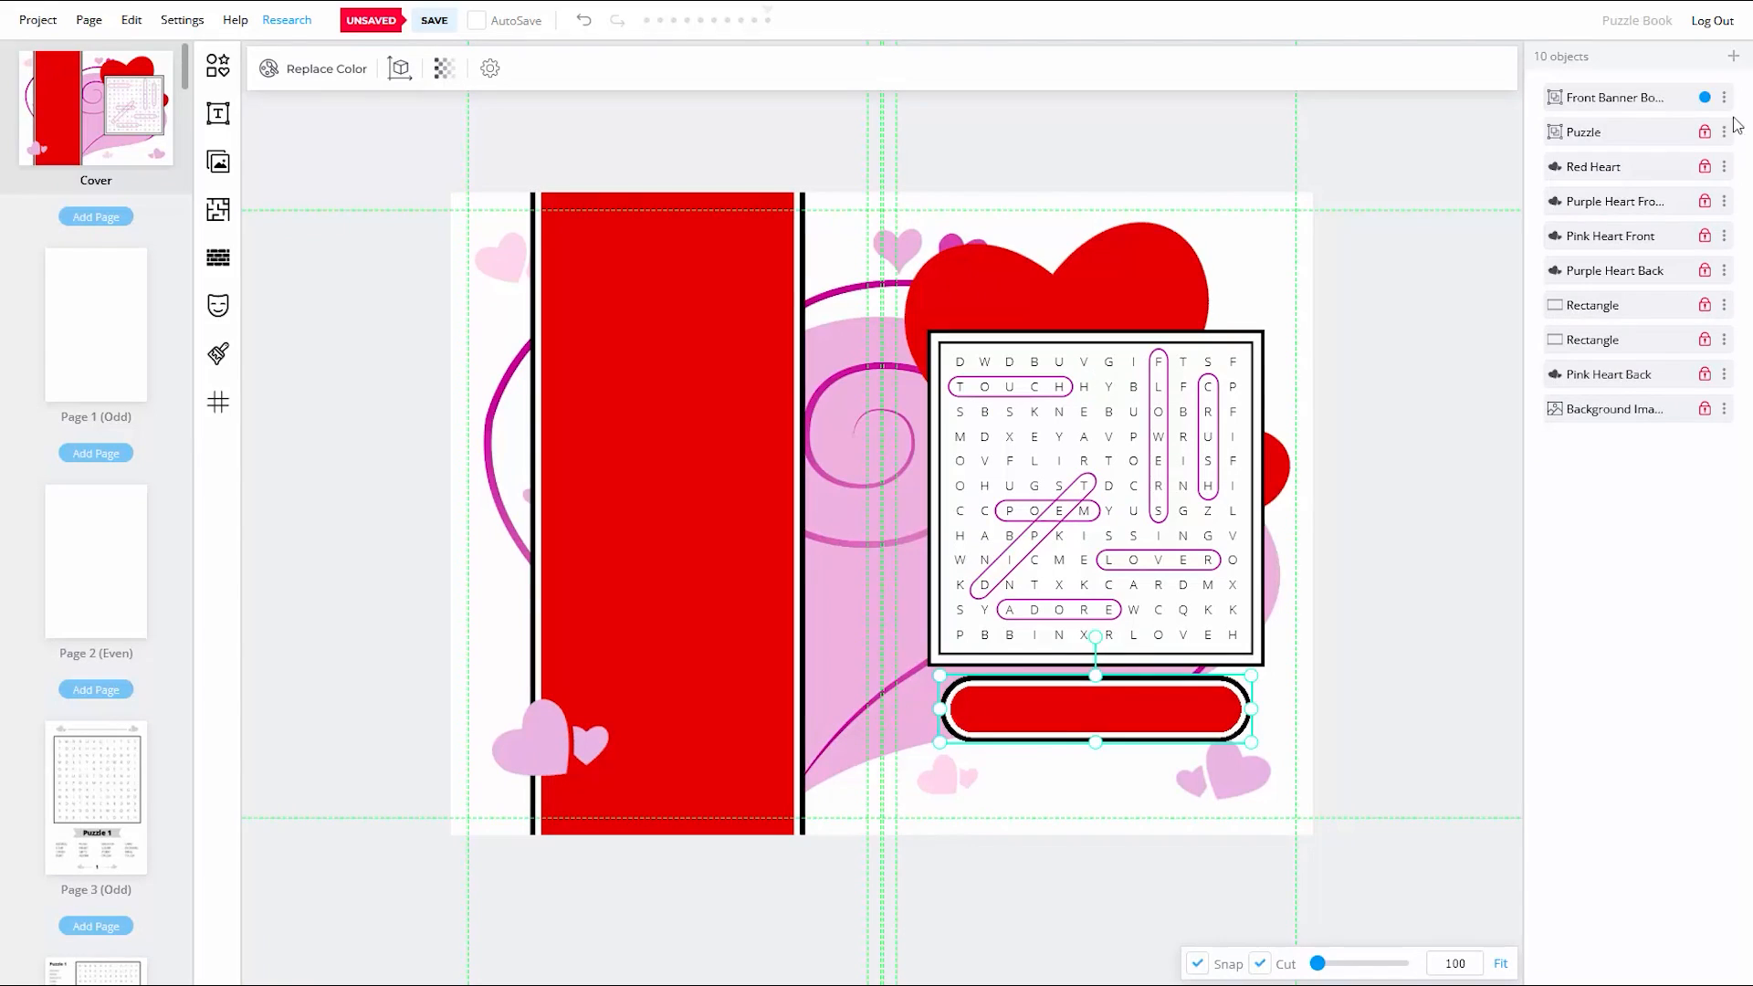
Step: Lock the bottom banner beneath the Puzzle group in the stacking order and save the project
{"action": "left_click", "coordinate": [1723, 132]}
{"action": "left_click", "coordinate": [1617, 227]}
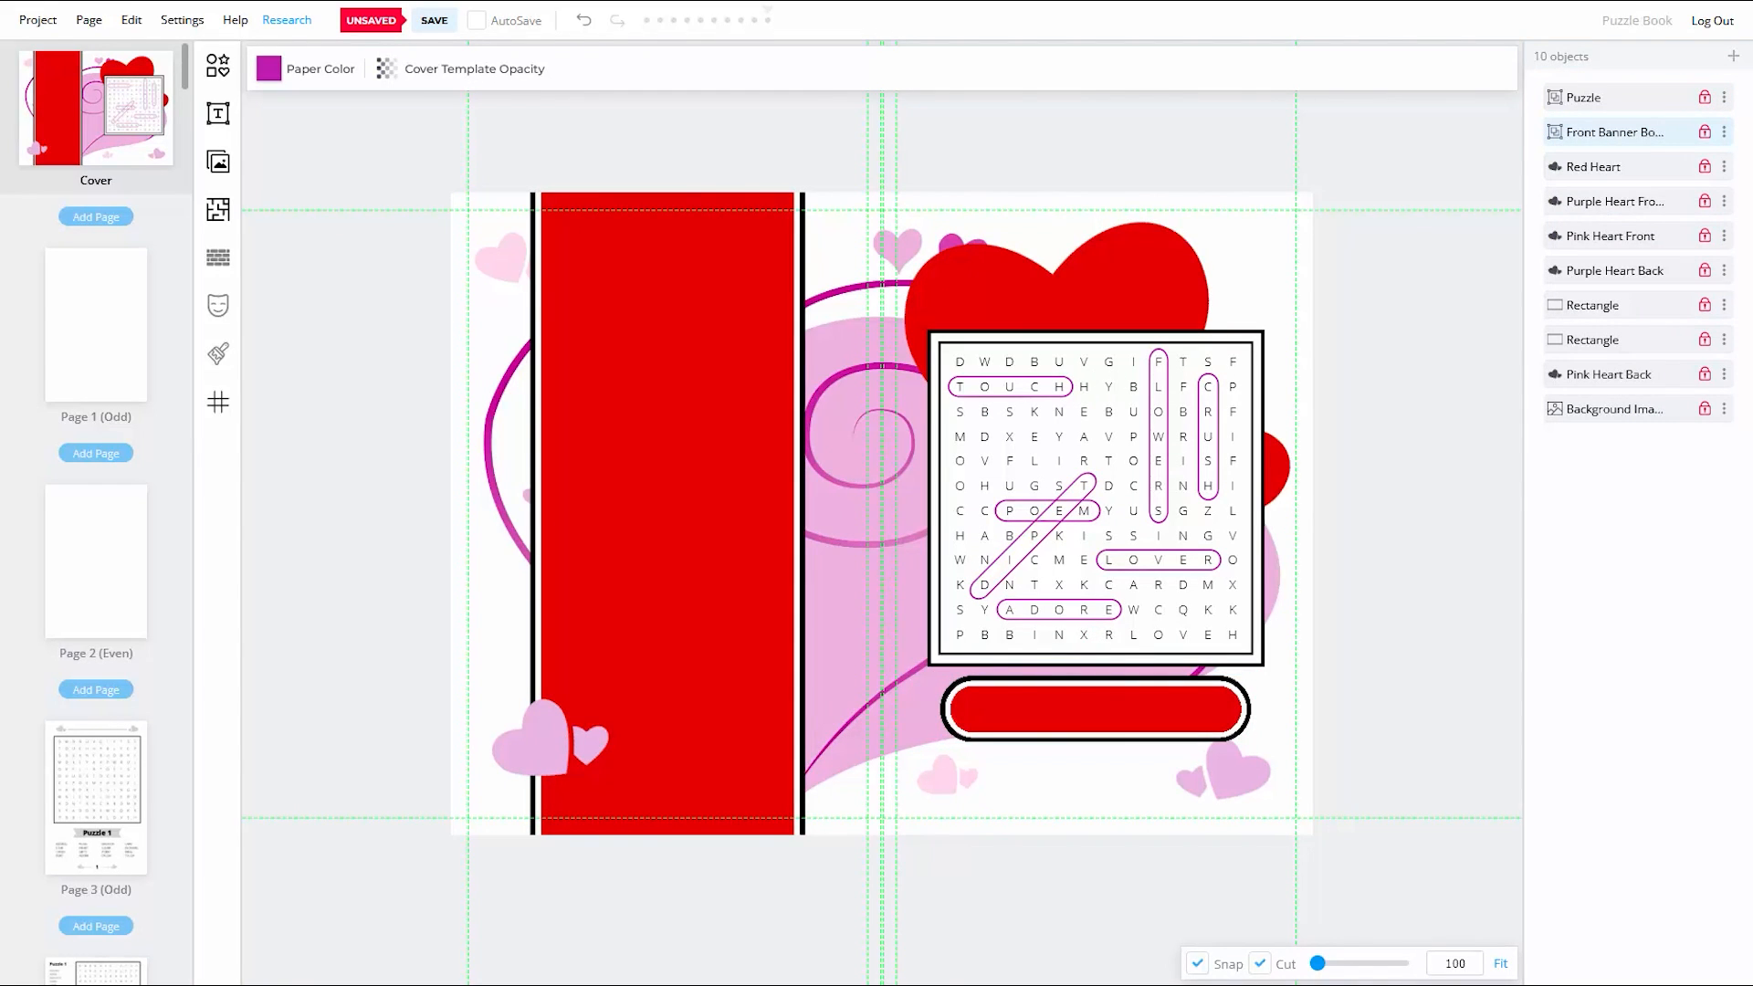
{"action": "left_click", "coordinate": [435, 21]}
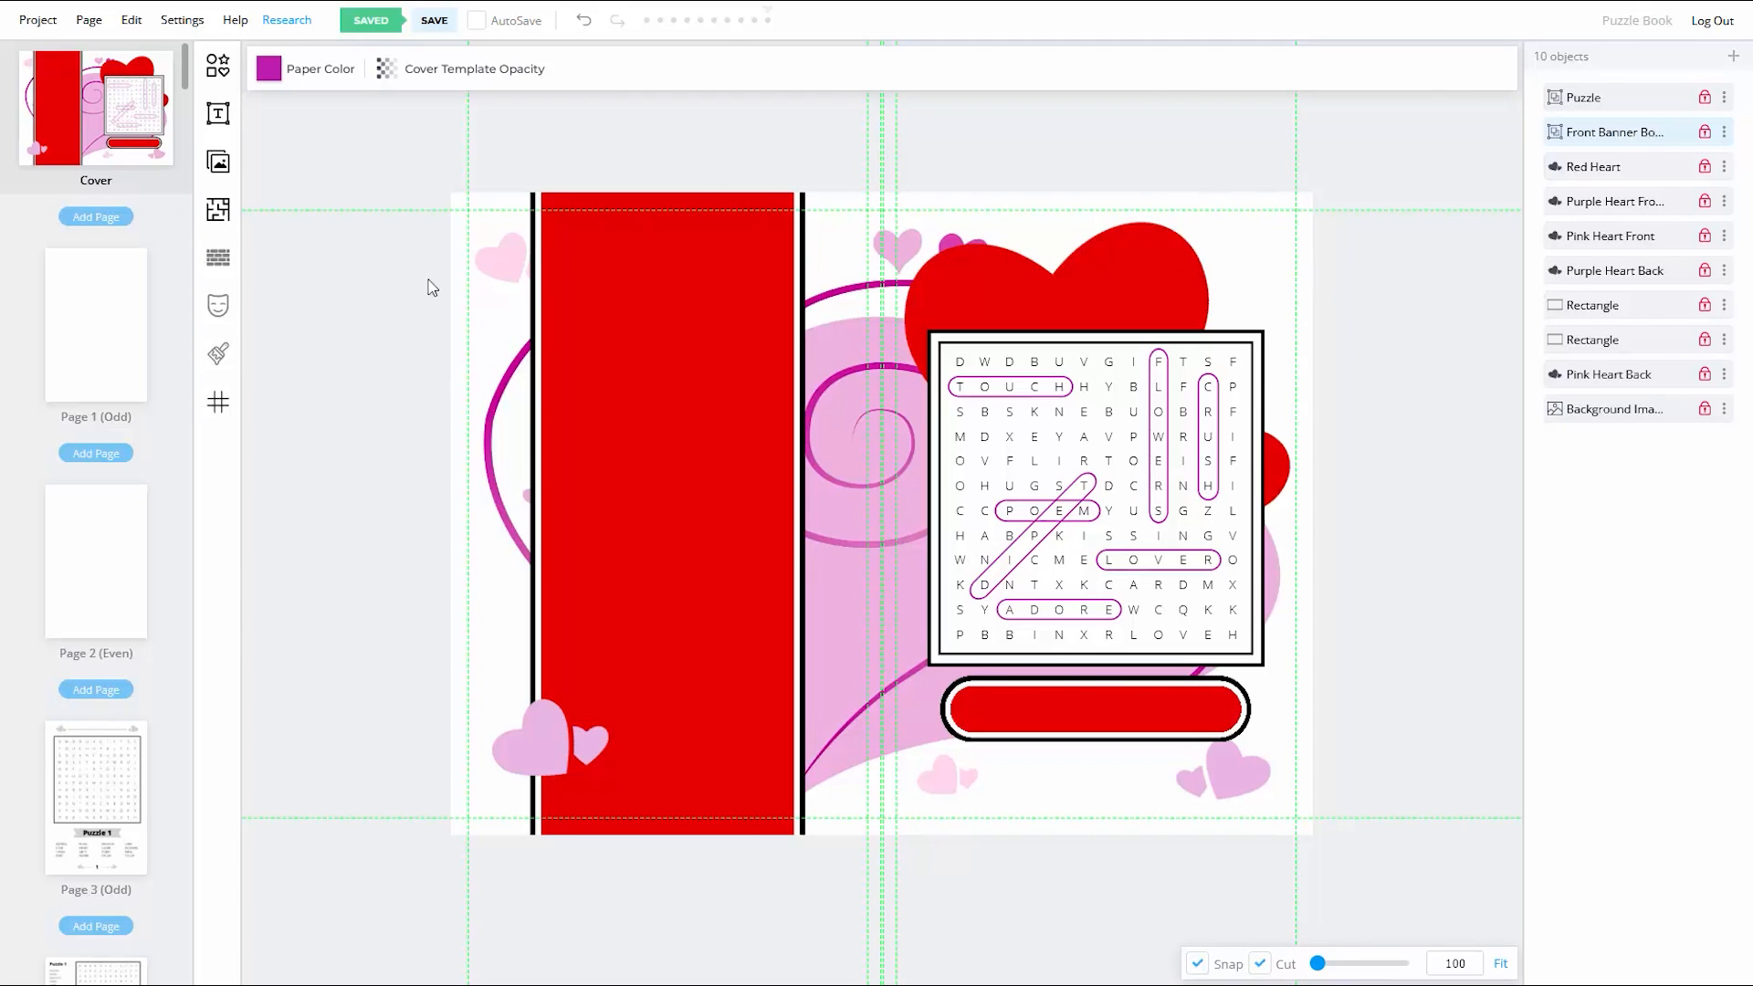
Step: Add the Shape 1 parallelogram to the cover and fill it with pink (e14c9e)
{"action": "left_click", "coordinate": [218, 66]}
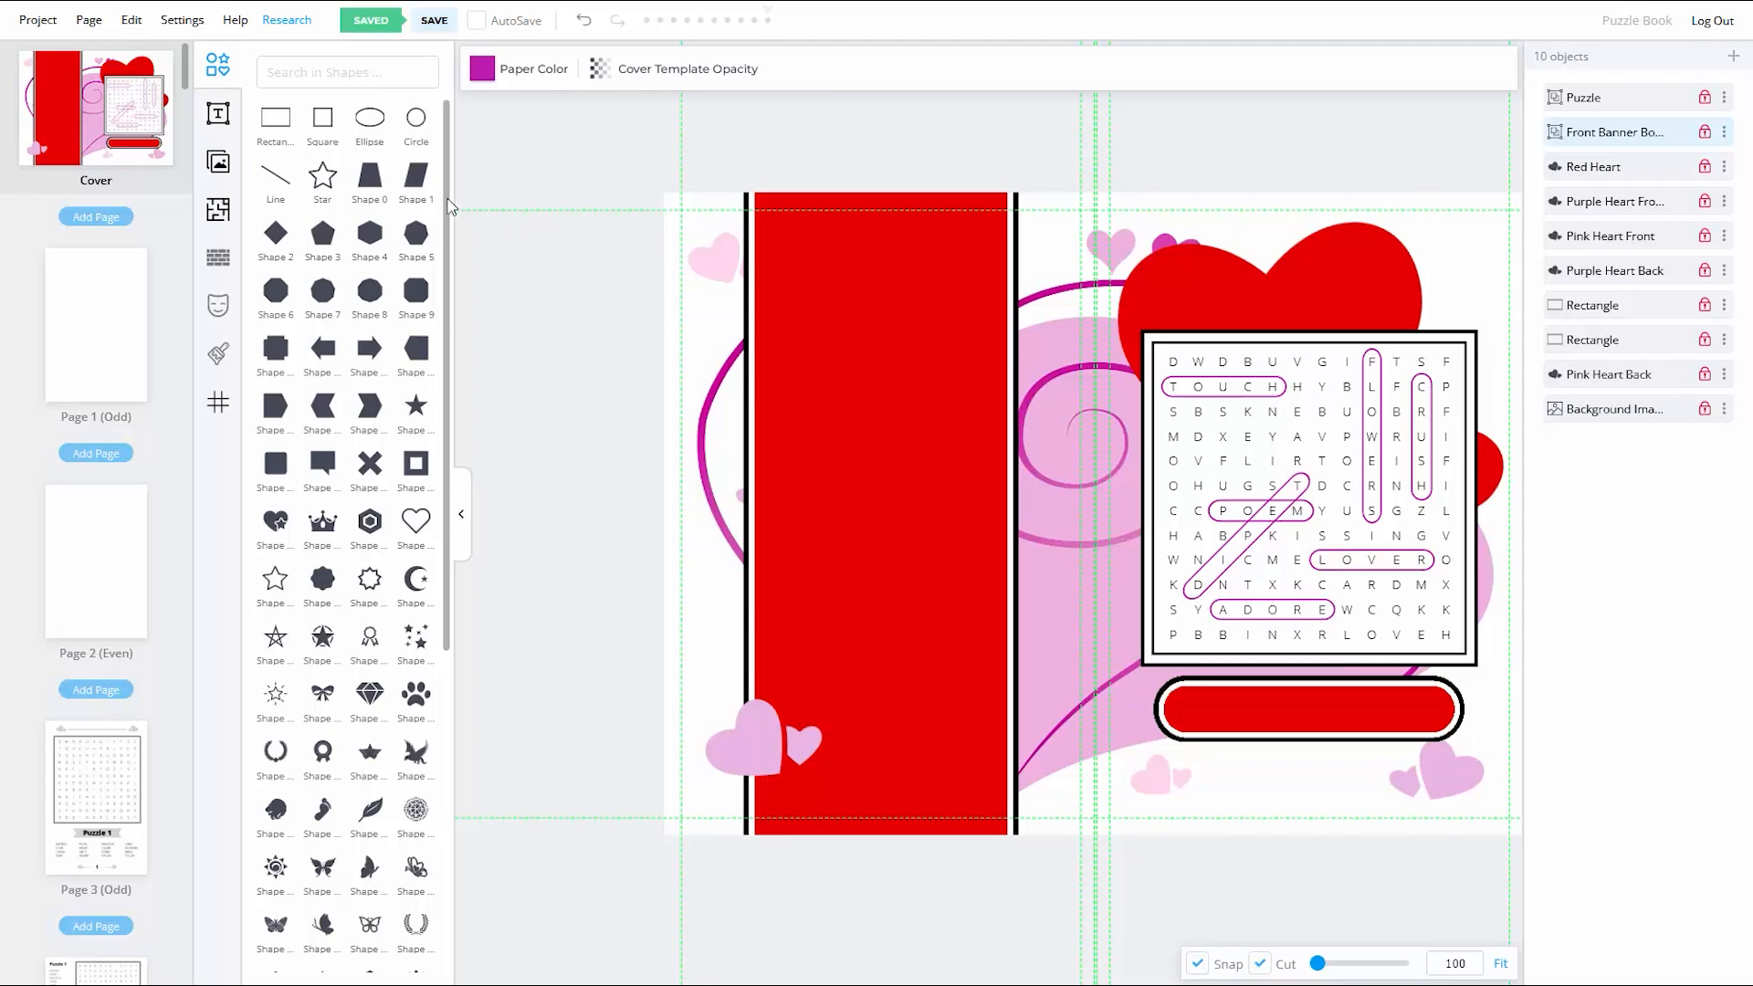
{"action": "left_click", "coordinate": [416, 181]}
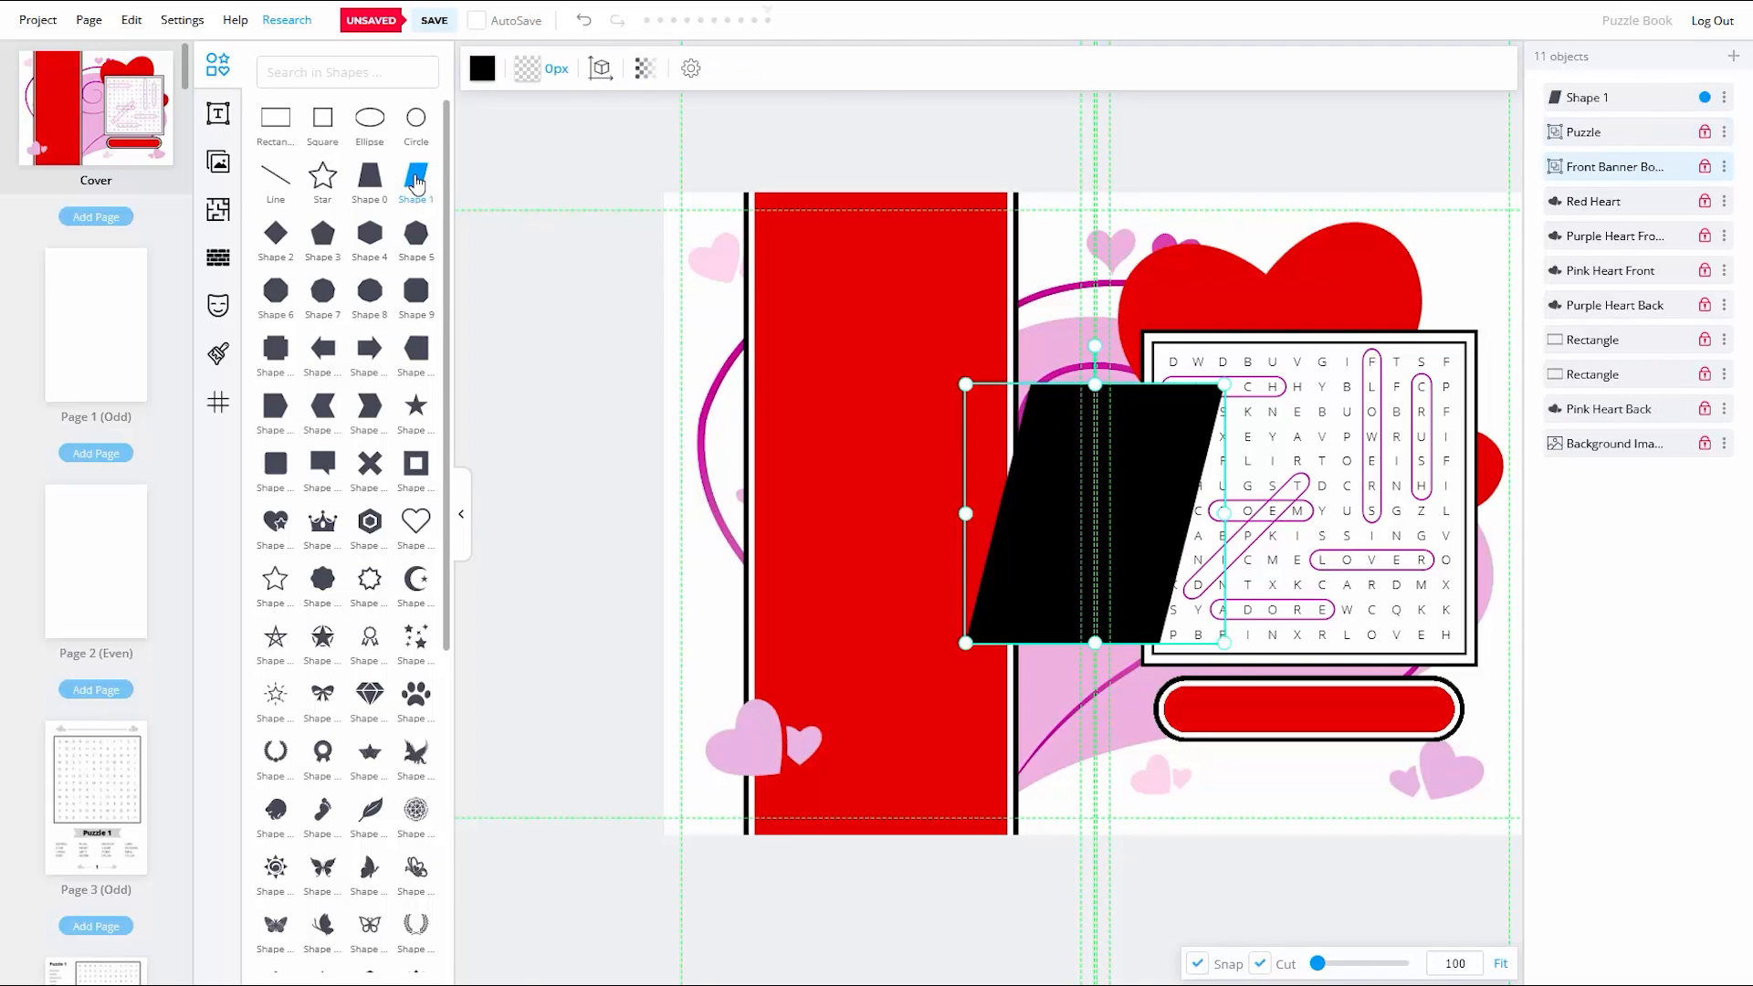
{"action": "left_click", "coordinate": [465, 520]}
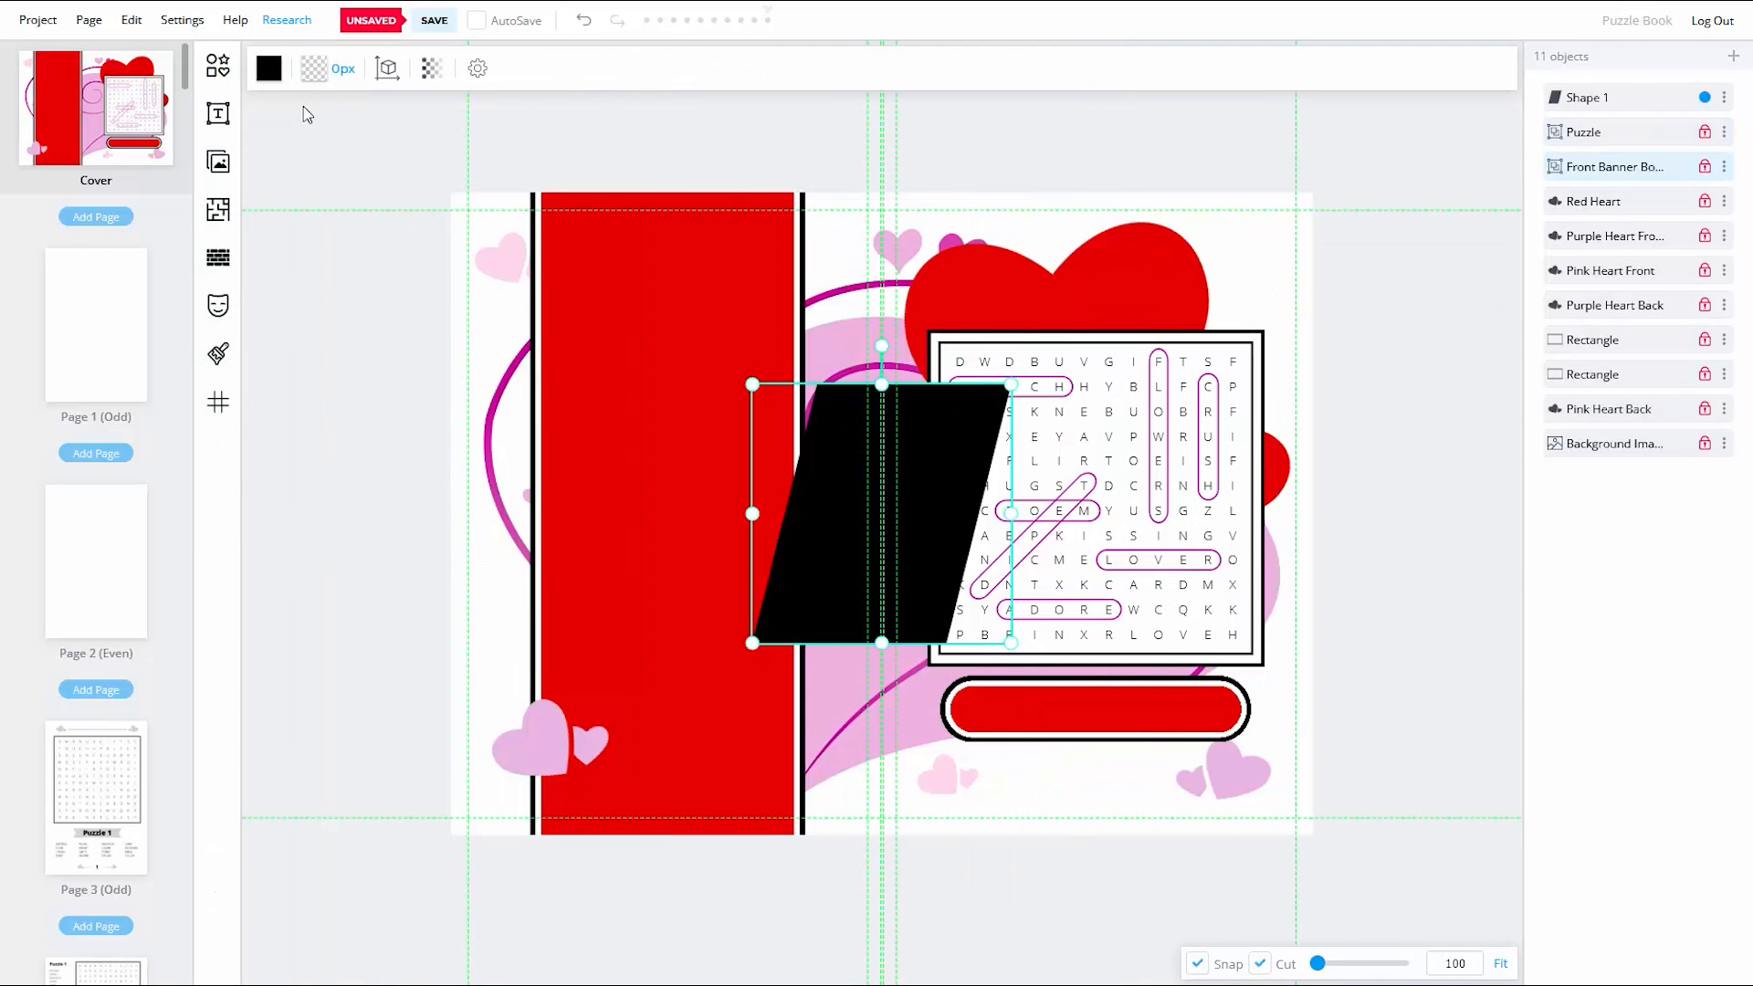
{"action": "left_click", "coordinate": [272, 70]}
{"action": "double_click", "coordinate": [370, 187]}
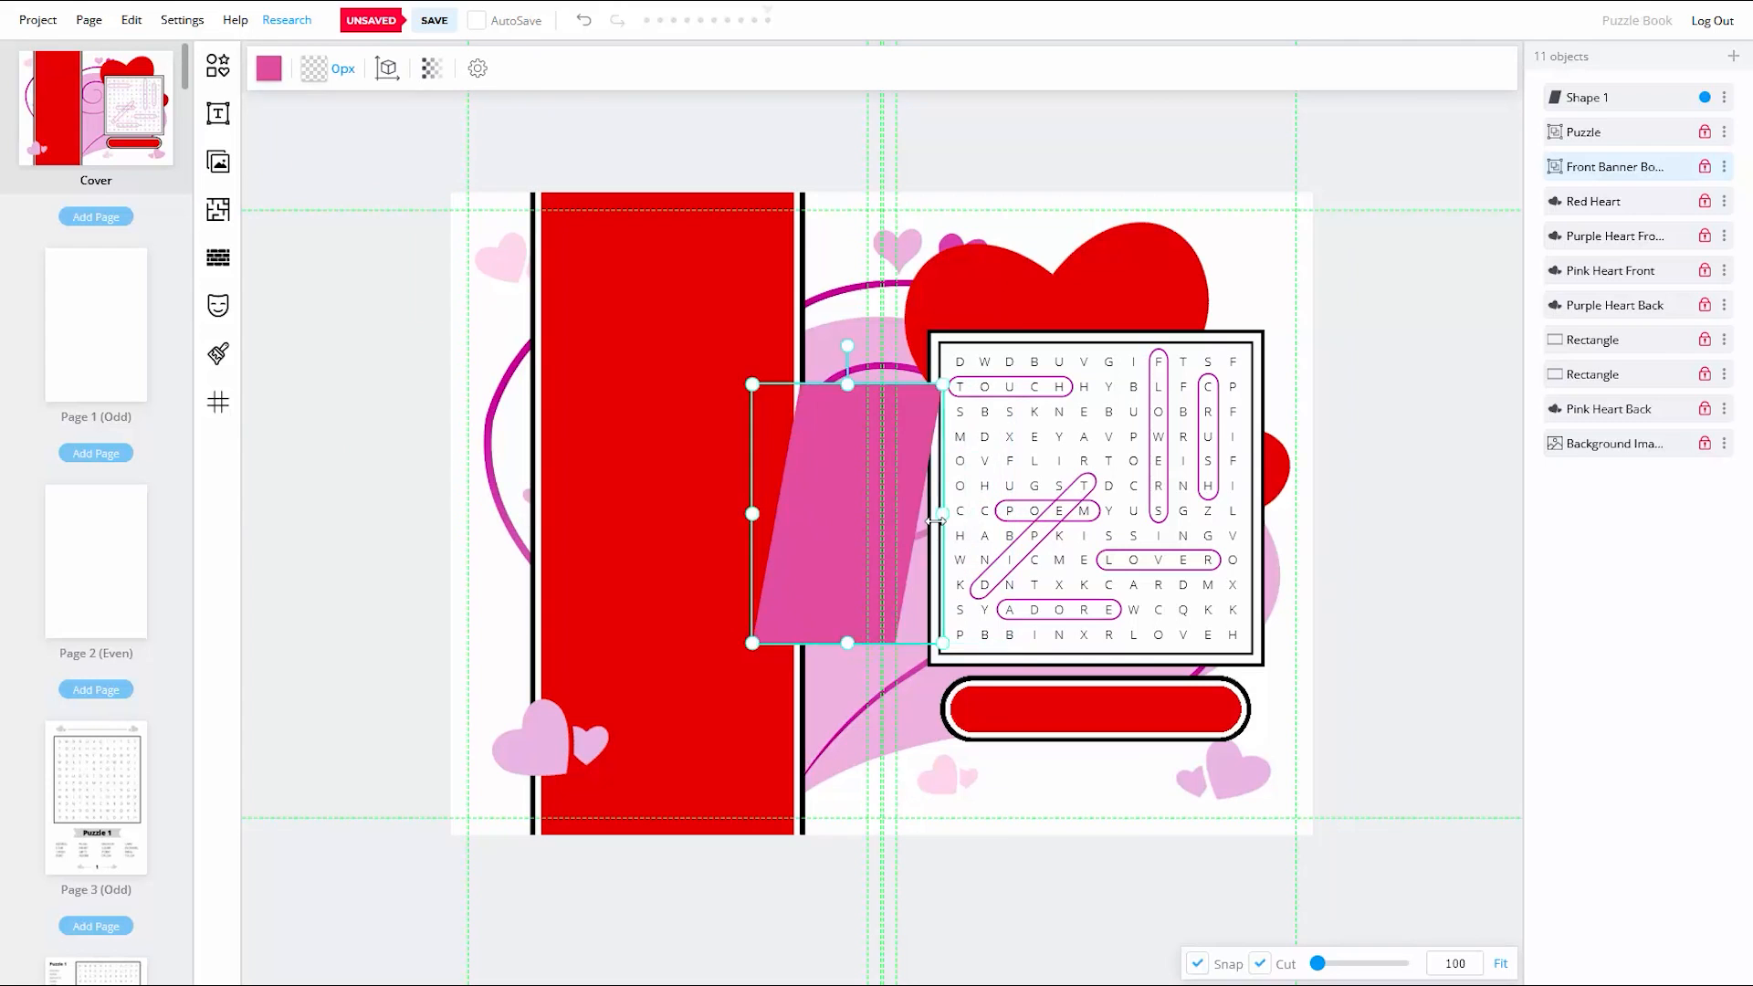
Step: Narrow, rotate and stretch the pink parallelogram into a diagonal ribbon across the front cover's upper-right corner, with snapping turned off
{"action": "left_click_drag", "start_coordinate": [1011, 513], "coordinate": [882, 513]}
{"action": "left_click_drag", "start_coordinate": [817, 513], "coordinate": [1191, 317]}
{"action": "left_click_drag", "start_coordinate": [1190, 149], "coordinate": [1352, 474]}
{"action": "left_click_drag", "start_coordinate": [1145, 365], "coordinate": [1178, 332]}
{"action": "left_click_drag", "start_coordinate": [1207, 303], "coordinate": [1256, 256]}
{"action": "left_click", "coordinate": [1198, 963]}
{"action": "left_click_drag", "start_coordinate": [1375, 374], "coordinate": [1388, 362]}
{"action": "left_click_drag", "start_coordinate": [1255, 268], "coordinate": [1257, 258]}
Step: Rename the pink ribbon "Top Banner" and lock it
{"action": "left_click", "coordinate": [1724, 96]}
{"action": "left_click", "coordinate": [1607, 116]}
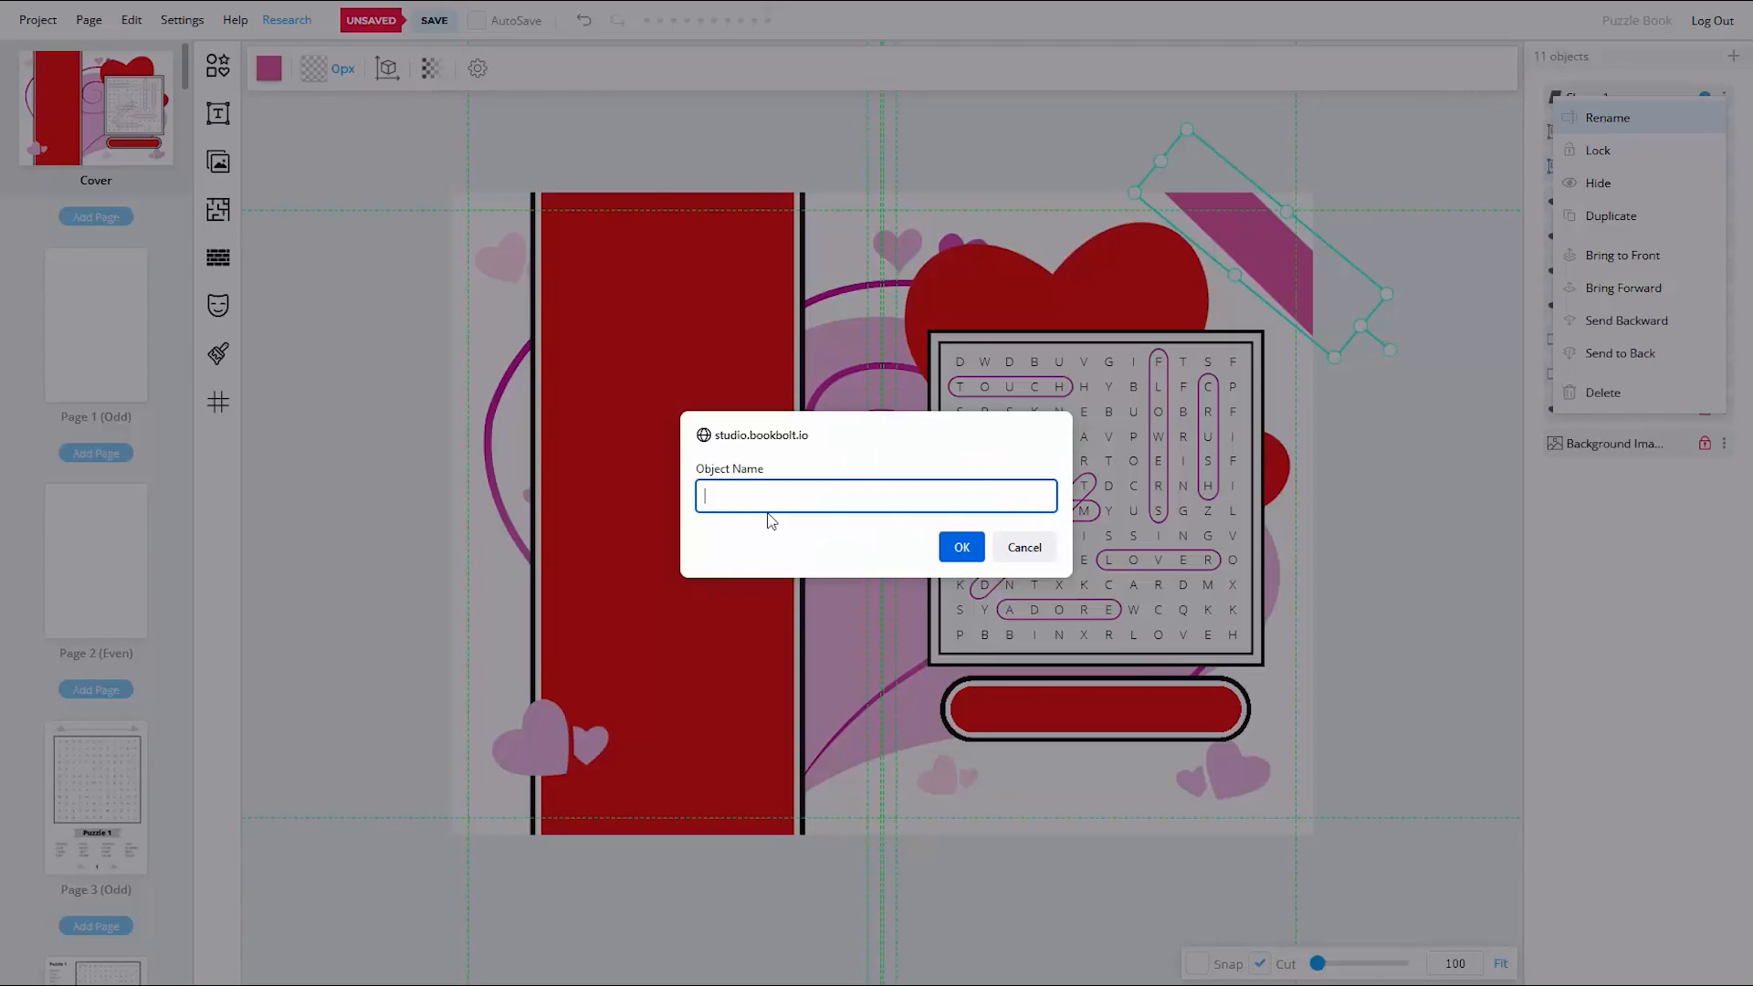
{"action": "key", "text": "Return"}
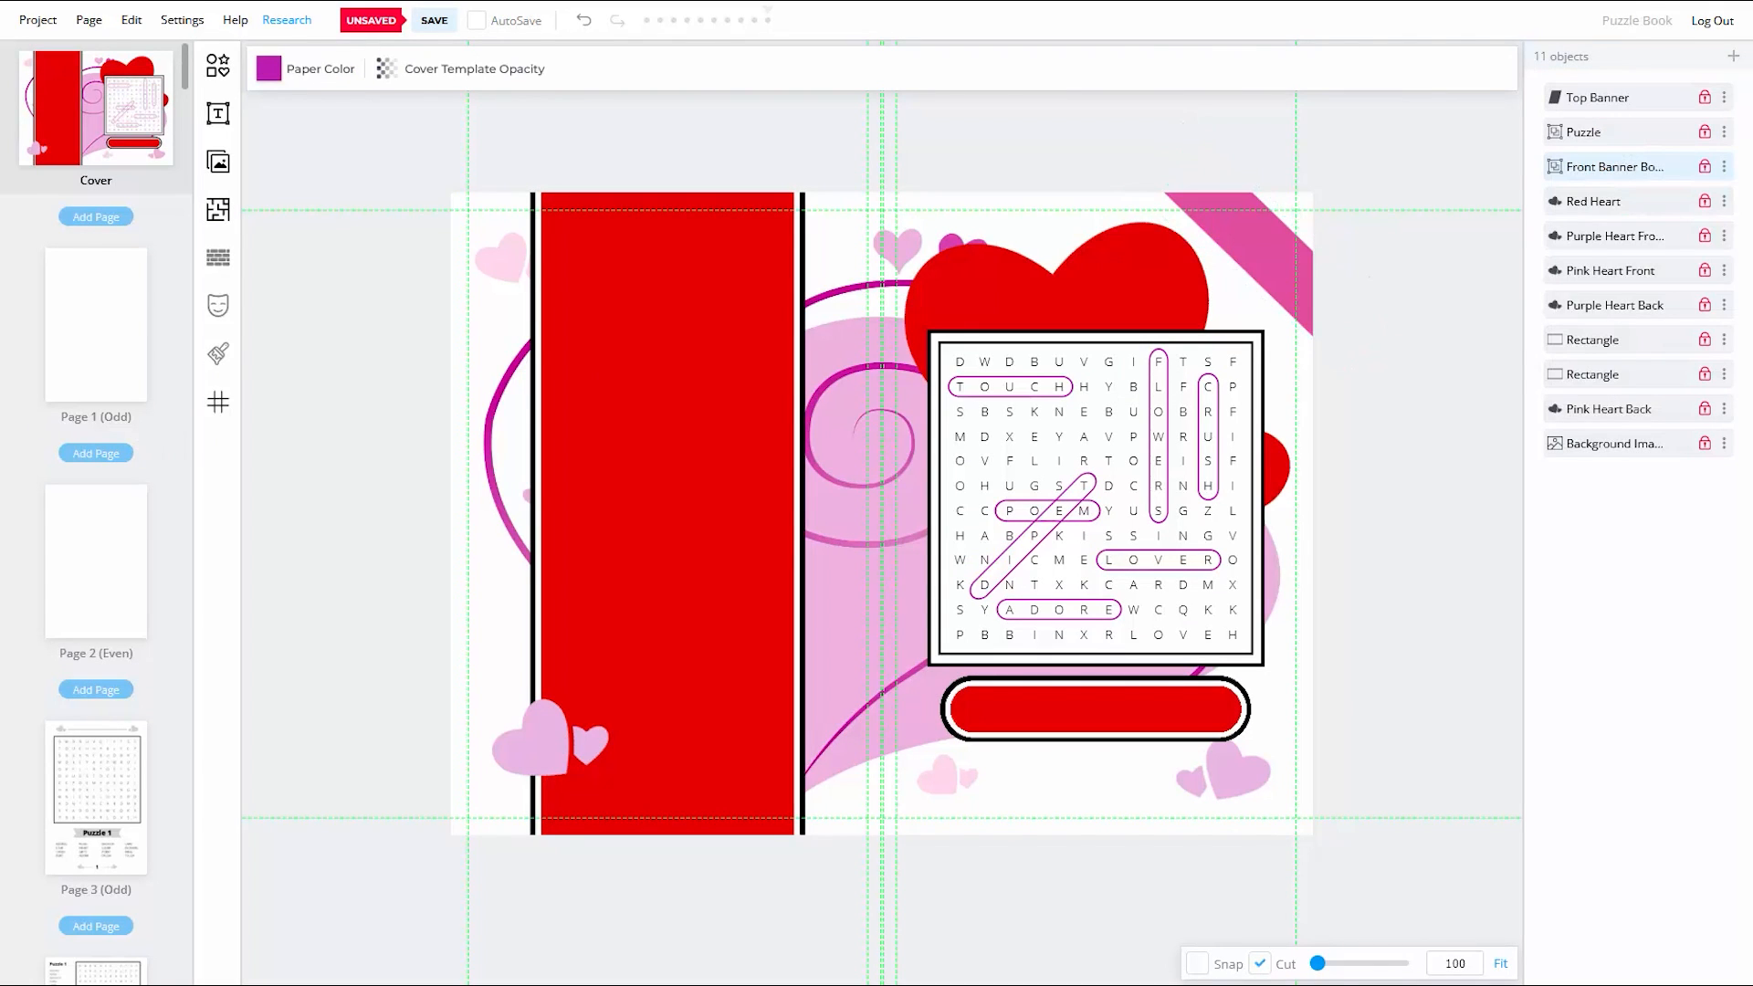
Step: Recolor the Top Banner ribbon to a purplish pink, lock it again and save the project
{"action": "left_click", "coordinate": [1264, 235]}
{"action": "left_click", "coordinate": [268, 70]}
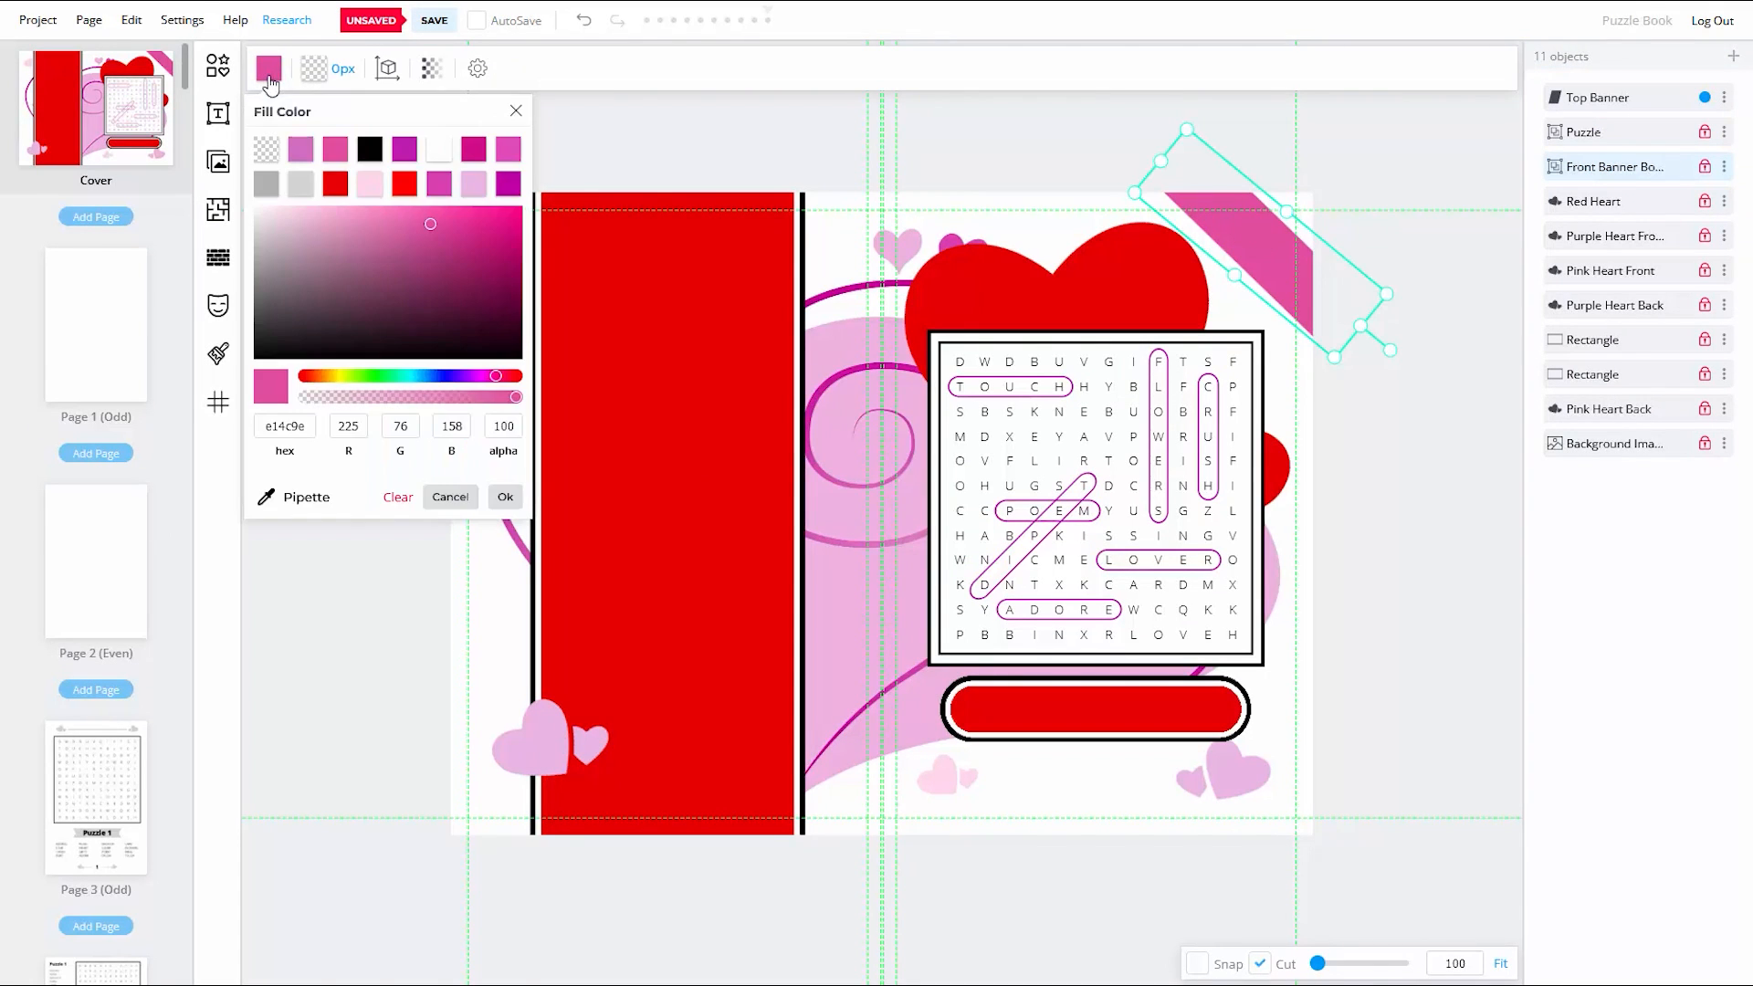
{"action": "left_click", "coordinate": [441, 185]}
{"action": "left_click", "coordinate": [1724, 98]}
{"action": "left_click", "coordinate": [1568, 160]}
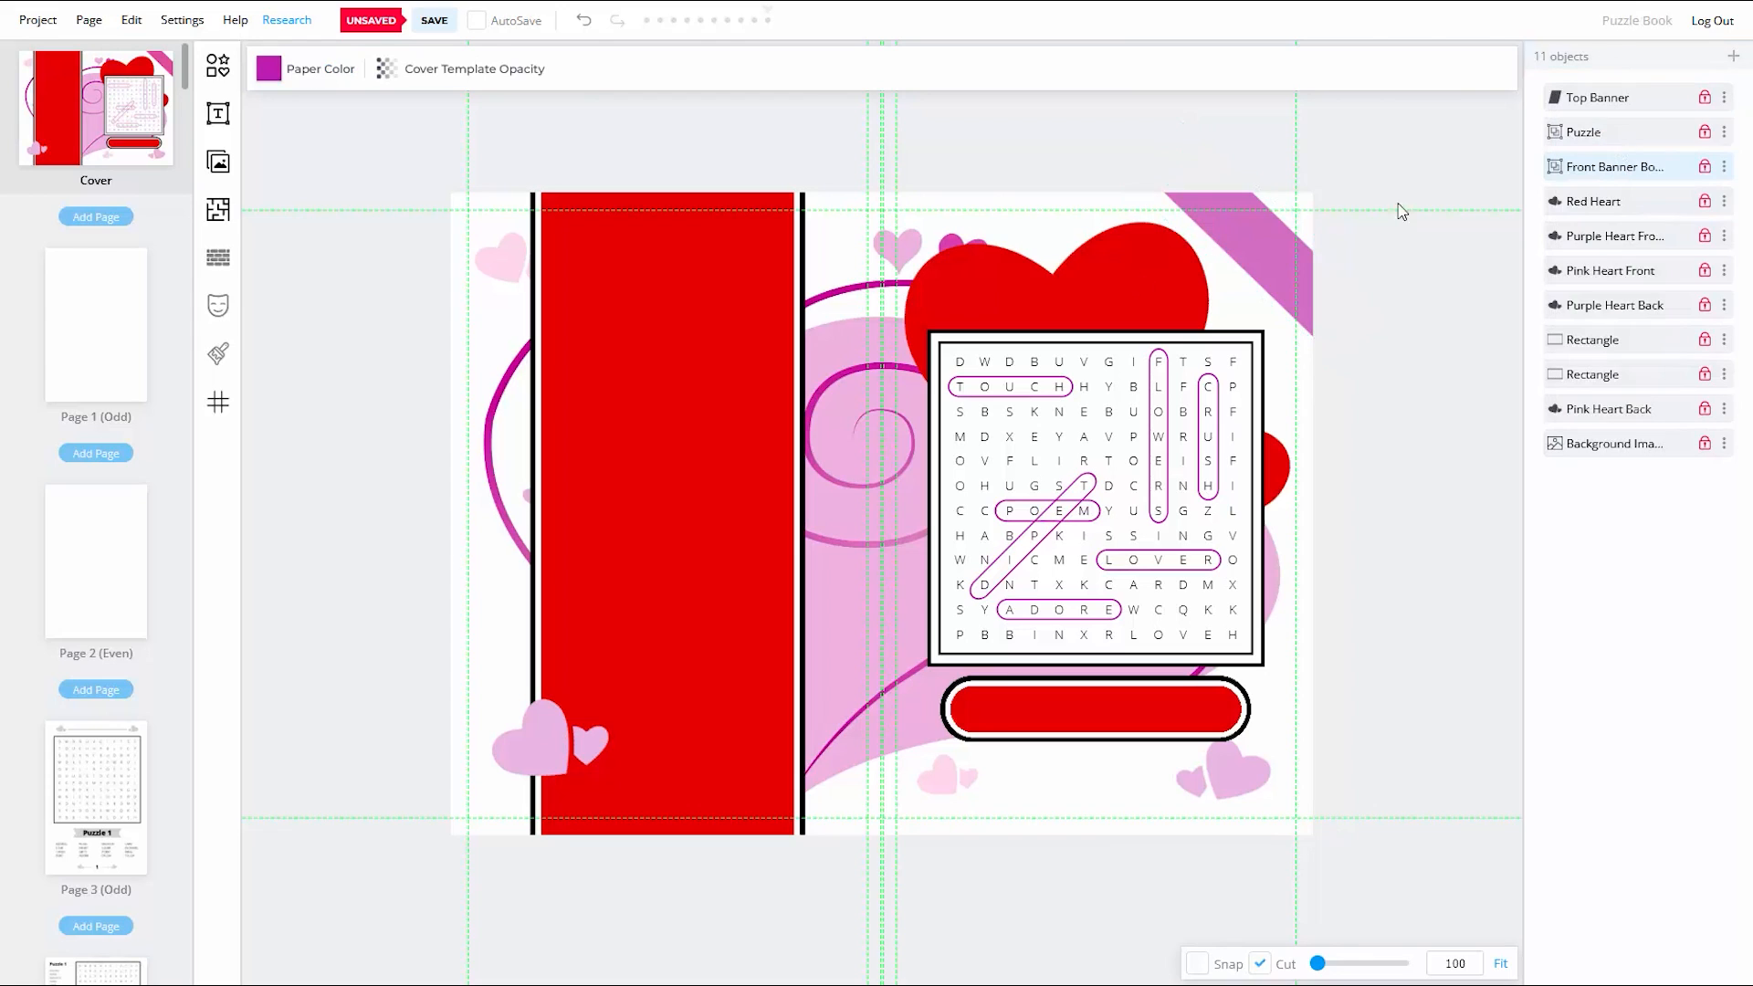
{"action": "left_click", "coordinate": [434, 21]}
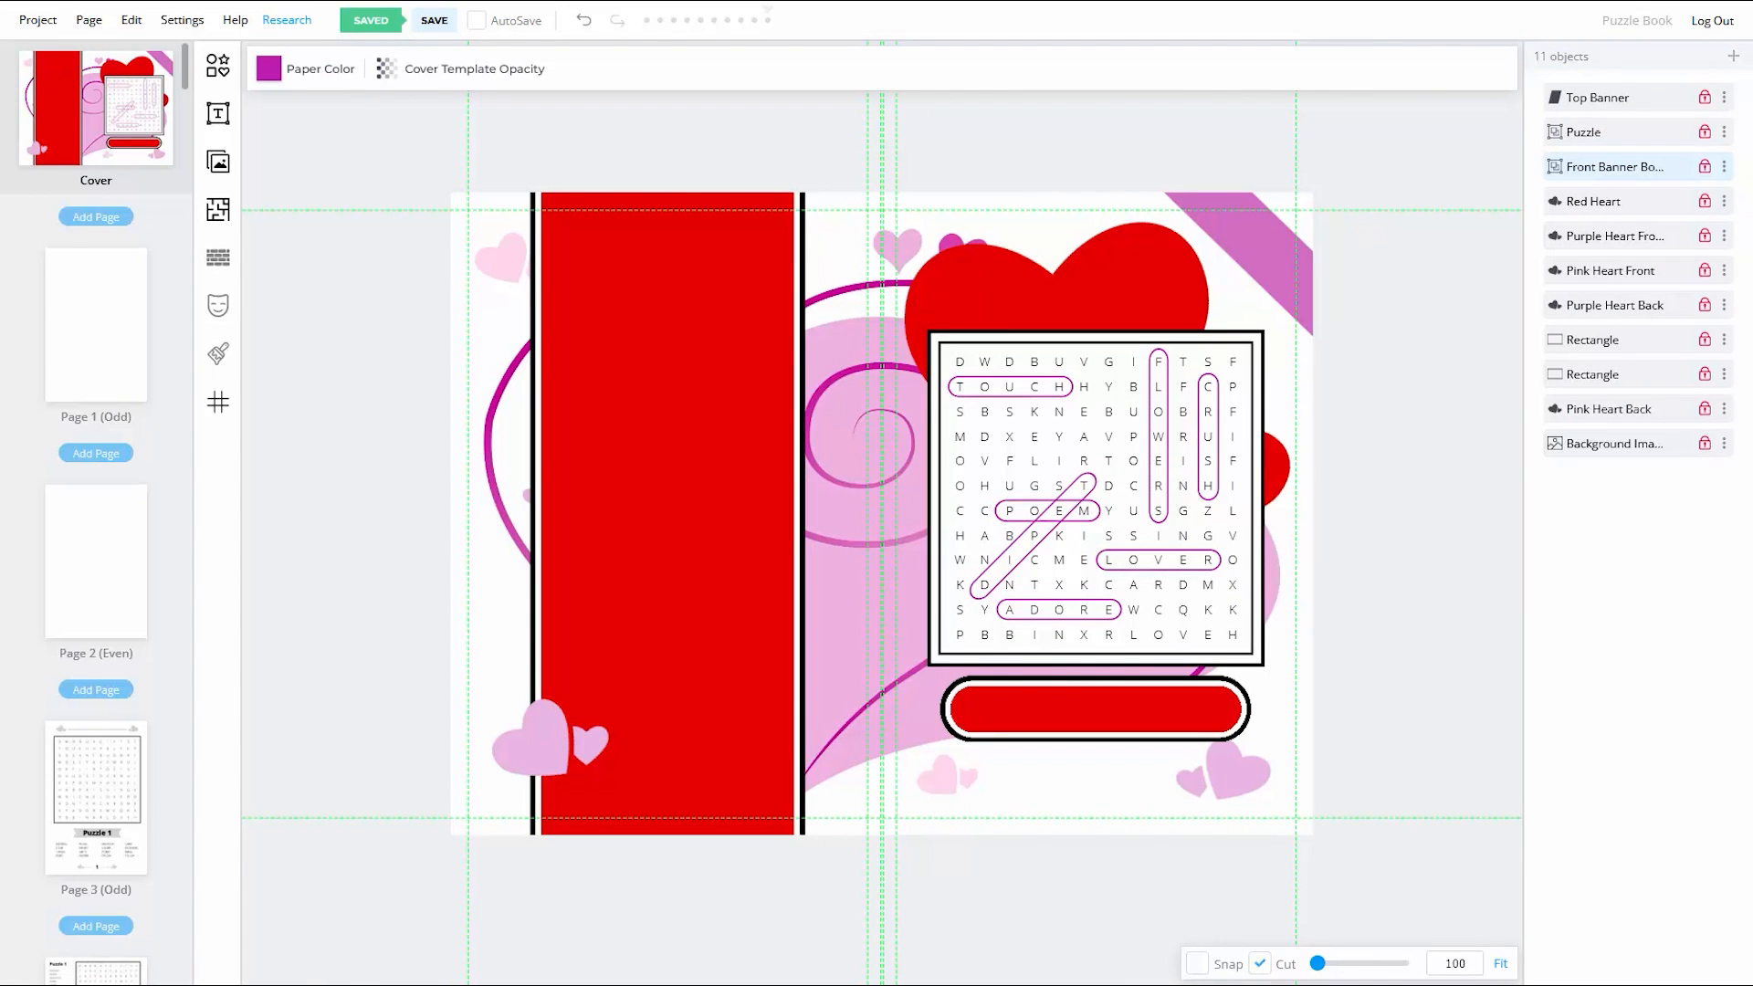
Step: Add a heading to the cover and replace its placeholder text with "1920 WORDS"
{"action": "left_click", "coordinate": [217, 111]}
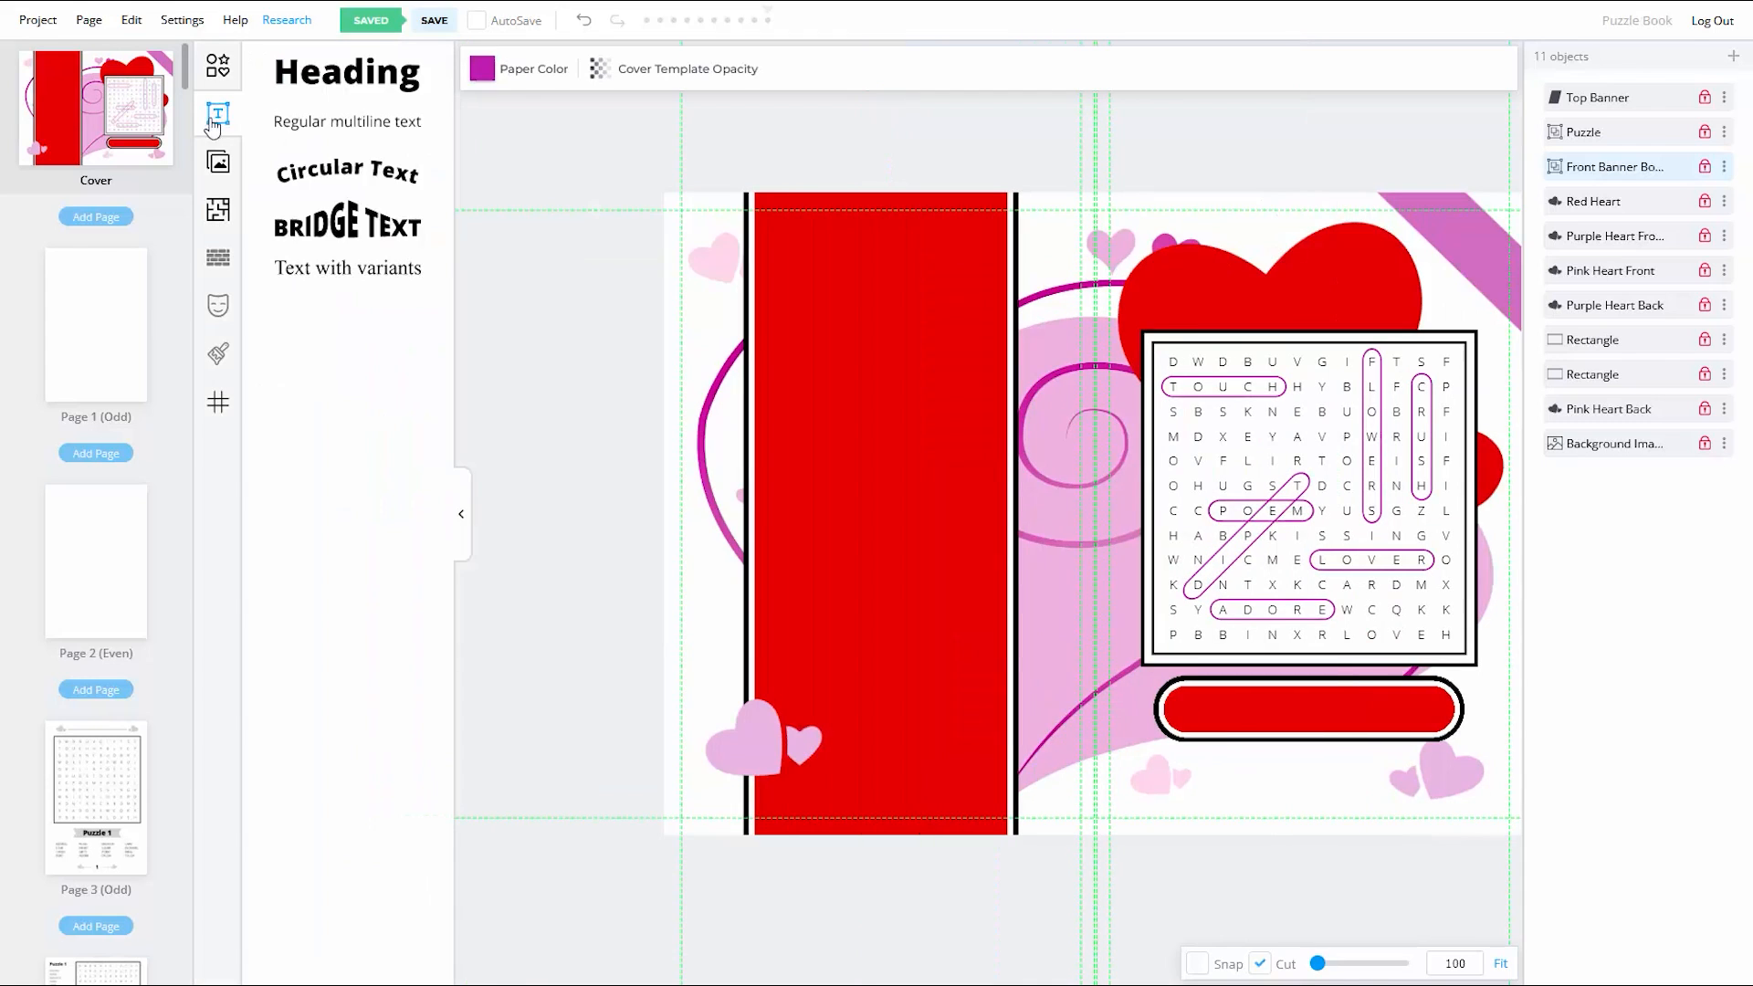
{"action": "left_click", "coordinate": [357, 71]}
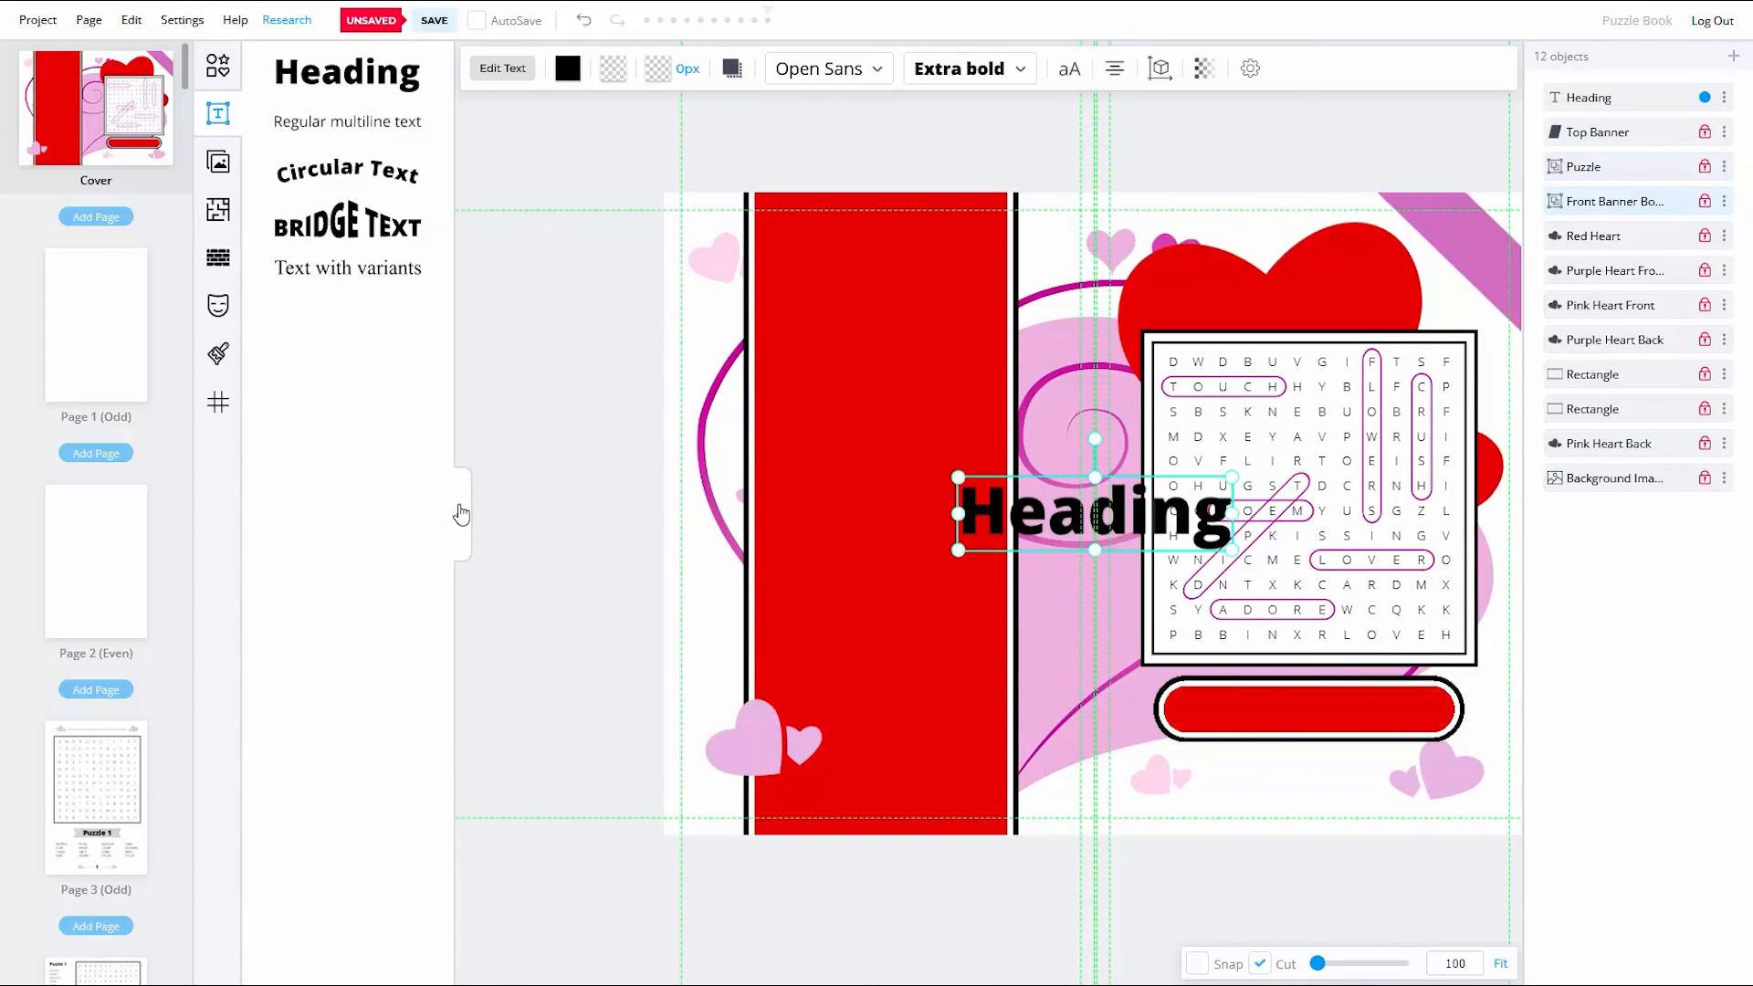
{"action": "left_click", "coordinate": [461, 514]}
{"action": "left_click", "coordinate": [354, 71]}
{"action": "left_click", "coordinate": [347, 114]}
{"action": "mouse_move", "coordinate": [881, 514]}
{"action": "left_mouse_down"}
{"action": "mouse_move", "coordinate": [747, 465]}
{"action": "mouse_move", "coordinate": [670, 409]}
{"action": "left_mouse_up"}
{"action": "double_click", "coordinate": [669, 408]}
{"action": "key", "text": "BackSpace"}
{"action": "key", "text": "BackSpace"}
{"action": "key", "text": "BackSpace"}
{"action": "key", "text": "BackSpace"}
{"action": "key", "text": "BackSpace"}
{"action": "key", "text": "BackSpace"}
{"action": "key", "text": "BackSpace"}
{"action": "type", "text": "1920 WORDS"}
Step: Make the 1920 WORDS heading white, shrink it and place it near the top of the red back-cover band with snapping on
{"action": "left_click", "coordinate": [387, 512]}
{"action": "left_click", "coordinate": [662, 411]}
{"action": "left_click", "coordinate": [354, 72]}
{"action": "left_click", "coordinate": [347, 114]}
{"action": "left_click_drag", "start_coordinate": [877, 446], "coordinate": [683, 410]}
{"action": "left_click_drag", "start_coordinate": [589, 391], "coordinate": [685, 254]}
{"action": "left_click", "coordinate": [1197, 964]}
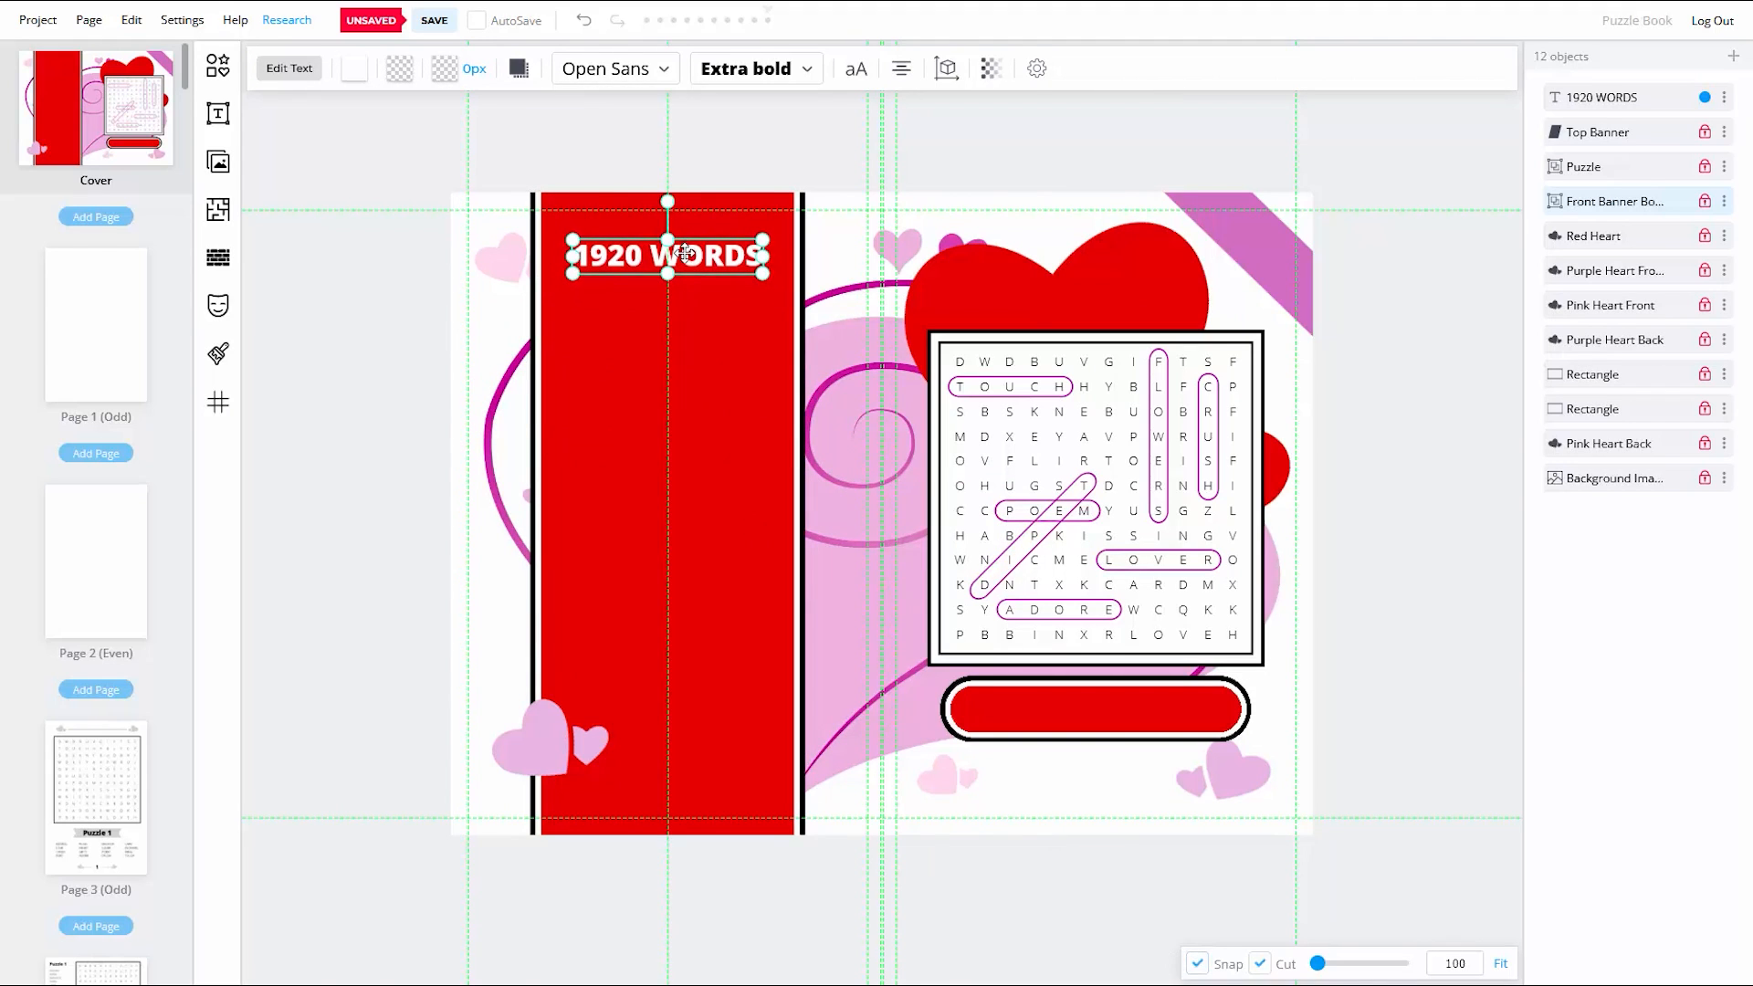
Step: Tighten the letter spacing of the 1920 WORDS heading and recenter it near the top of the red band
{"action": "left_click", "coordinate": [856, 69]}
{"action": "left_click", "coordinate": [1012, 481]}
{"action": "left_click", "coordinate": [1012, 481]}
{"action": "left_click", "coordinate": [855, 69]}
{"action": "type", "text": "-0.25"}
{"action": "mouse_move", "coordinate": [867, 414]}
{"action": "left_mouse_down"}
{"action": "mouse_move", "coordinate": [850, 414]}
{"action": "mouse_move", "coordinate": [867, 414]}
{"action": "left_mouse_up"}
{"action": "left_click", "coordinate": [1011, 482]}
{"action": "left_click", "coordinate": [856, 68]}
{"action": "key", "text": "BackSpace"}
{"action": "left_click", "coordinate": [1012, 481]}
{"action": "left_click", "coordinate": [645, 450]}
{"action": "left_click", "coordinate": [671, 263]}
{"action": "left_click", "coordinate": [855, 69]}
{"action": "type", "text": "1"}
{"action": "left_click", "coordinate": [1011, 481]}
{"action": "left_click_drag", "start_coordinate": [677, 270], "coordinate": [677, 272]}
{"action": "left_click", "coordinate": [347, 365]}
Step: Add a multiline text block to the back cover and replace its placeholder with the pasted blurb beginning "120 Unique Love and Valentine's Day Themed Word Find Puzzles"
{"action": "left_click", "coordinate": [218, 114]}
{"action": "left_click", "coordinate": [333, 126]}
{"action": "left_click_drag", "start_coordinate": [882, 519], "coordinate": [704, 539]}
{"action": "double_click", "coordinate": [704, 539]}
{"action": "left_click", "coordinate": [734, 729]}
{"action": "key", "text": "BackSpace"}
{"action": "key", "text": "BackSpace"}
{"action": "key", "text": "BackSpace"}
{"action": "key", "text": "BackSpace"}
{"action": "key", "text": "BackSpace"}
{"action": "key", "text": "BackSpace"}
{"action": "key", "text": "BackSpace"}
{"action": "key", "text": "BackSpace"}
{"action": "key", "text": "BackSpace"}
{"action": "key", "text": "BackSpace"}
{"action": "key", "text": "BackSpace"}
{"action": "key", "text": "BackSpace"}
{"action": "key", "text": "BackSpace"}
{"action": "key", "text": "BackSpace"}
{"action": "key", "text": "BackSpace"}
{"action": "key", "text": "BackSpace"}
{"action": "key", "text": "BackSpace"}
{"action": "key", "text": "BackSpace"}
{"action": "key", "text": "BackSpace"}
{"action": "key", "text": "BackSpace"}
{"action": "right_click", "coordinate": [684, 532]}
{"action": "left_click", "coordinate": [721, 680]}
Step: Center-align the back-cover blurb and fill its text with white
{"action": "left_click", "coordinate": [871, 69]}
{"action": "left_click", "coordinate": [940, 152]}
{"action": "left_click", "coordinate": [1076, 200]}
{"action": "left_click", "coordinate": [822, 809]}
{"action": "left_click", "coordinate": [356, 70]}
{"action": "left_click", "coordinate": [559, 149]}
{"action": "left_click", "coordinate": [590, 497]}
Step: Adjust the text size of the blurb and position it on the red band beneath the 1920 WORDS heading
{"action": "left_click", "coordinate": [826, 68]}
{"action": "triple_click", "coordinate": [863, 215]}
{"action": "type", "text": "0.3"}
{"action": "left_click_drag", "start_coordinate": [674, 325], "coordinate": [655, 370]}
{"action": "left_click", "coordinate": [863, 216]}
{"action": "left_click", "coordinate": [983, 482]}
{"action": "left_click_drag", "start_coordinate": [673, 635], "coordinate": [672, 634]}
Step: Tighten the blurb's line spacing, nudge it upward, set its style to Semi bold and save the project
{"action": "left_click", "coordinate": [826, 69]}
{"action": "left_click_drag", "start_coordinate": [874, 348], "coordinate": [867, 348]}
{"action": "left_click", "coordinate": [982, 481]}
{"action": "left_click_drag", "start_coordinate": [625, 448], "coordinate": [625, 431]}
{"action": "left_click", "coordinate": [740, 69]}
{"action": "left_click", "coordinate": [755, 281]}
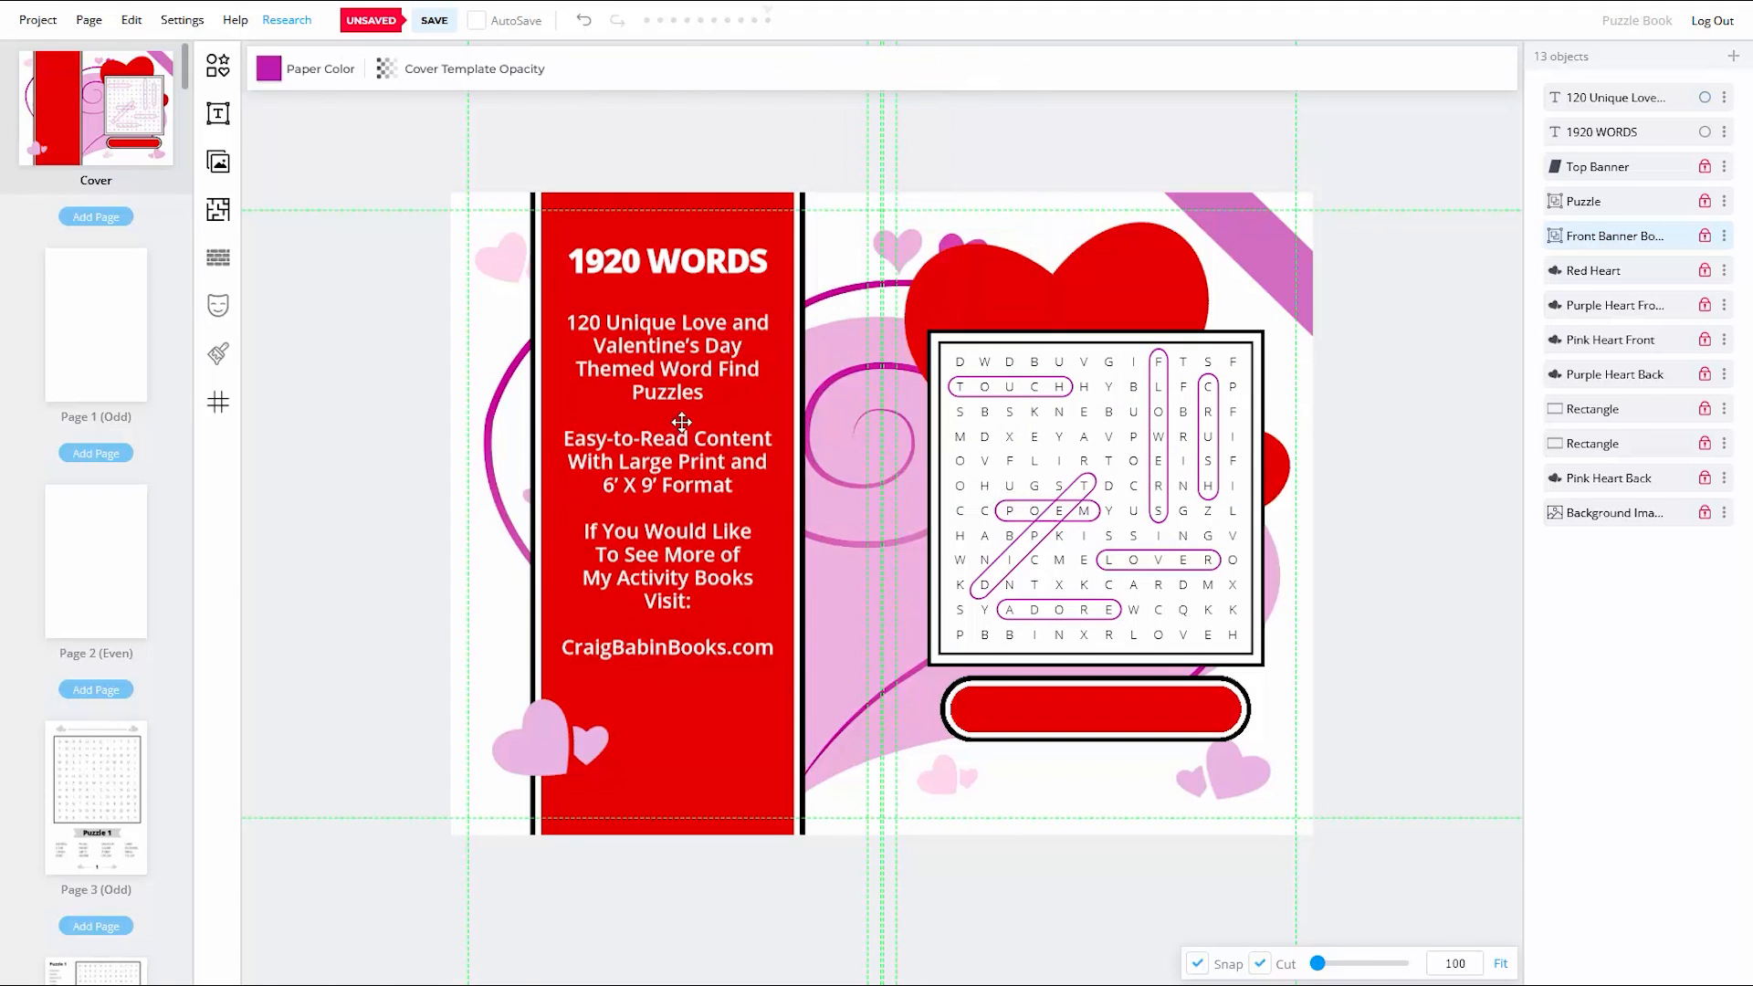
{"action": "key", "text": "ctrl+s"}
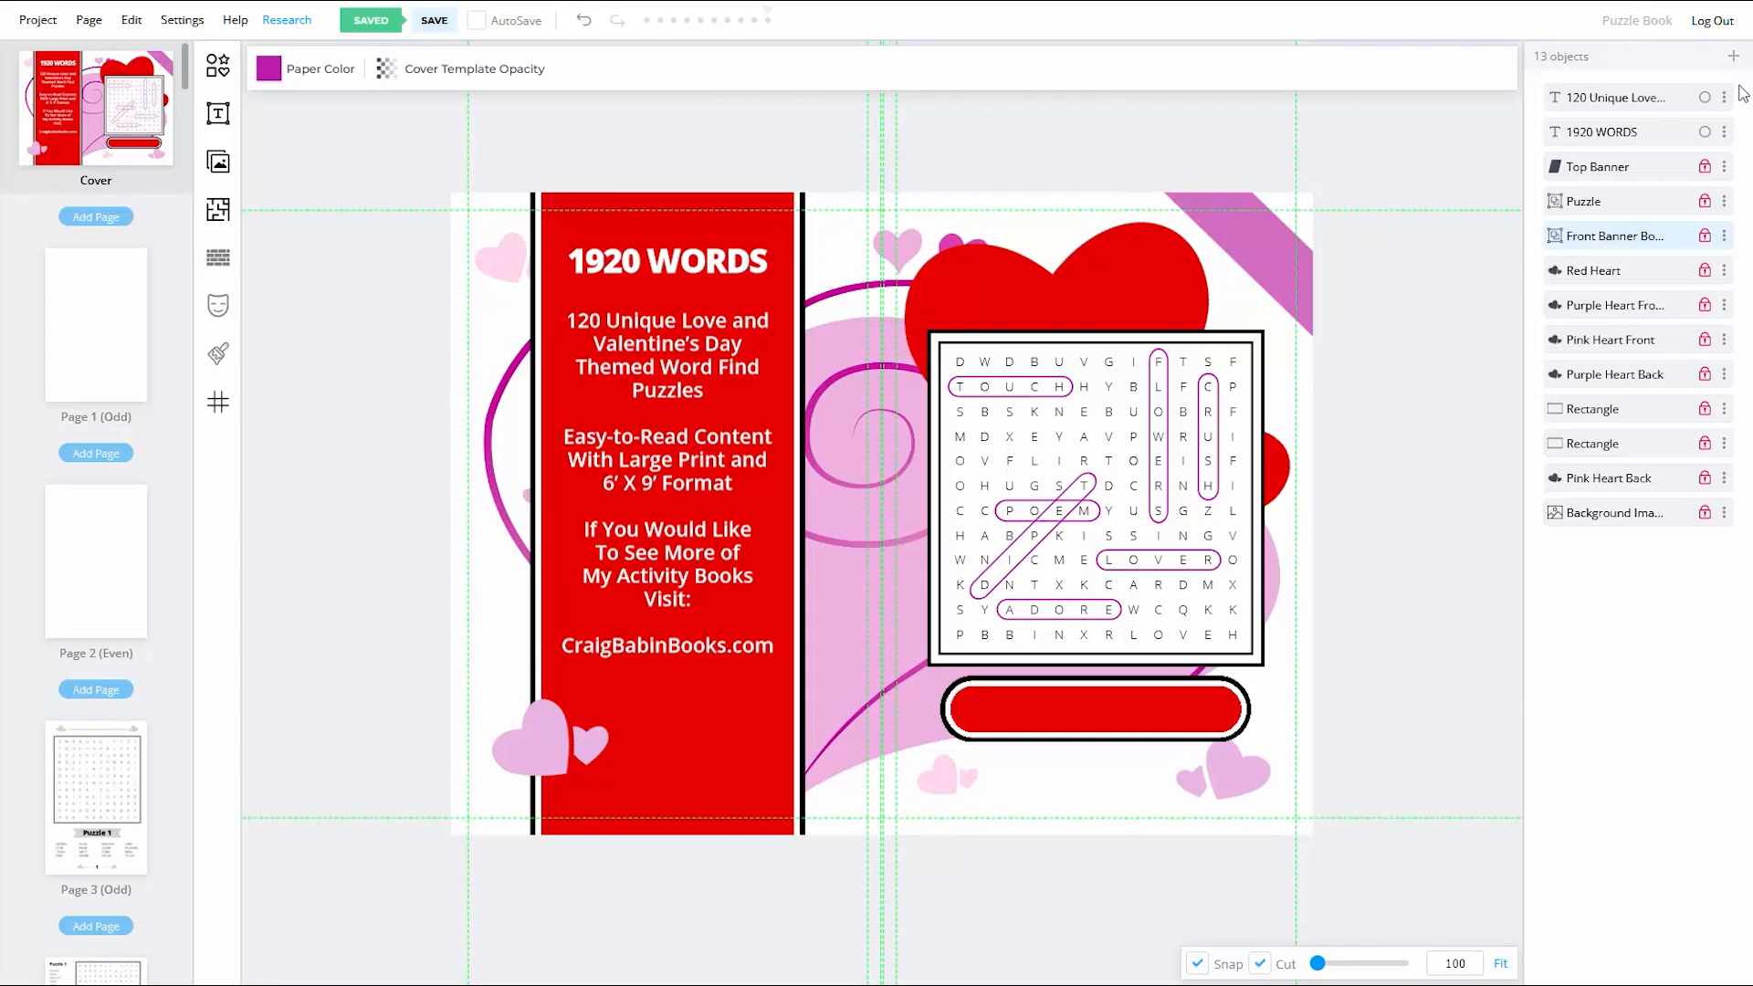
Step: Lock the back-cover blurb and the 1920 WORDS heading, and save the project
{"action": "left_click_drag", "start_coordinate": [1725, 134], "coordinate": [1726, 137]}
{"action": "left_click", "coordinate": [1724, 98]}
{"action": "left_click", "coordinate": [1635, 148]}
{"action": "left_click", "coordinate": [1724, 133]}
{"action": "left_click", "coordinate": [1632, 183]}
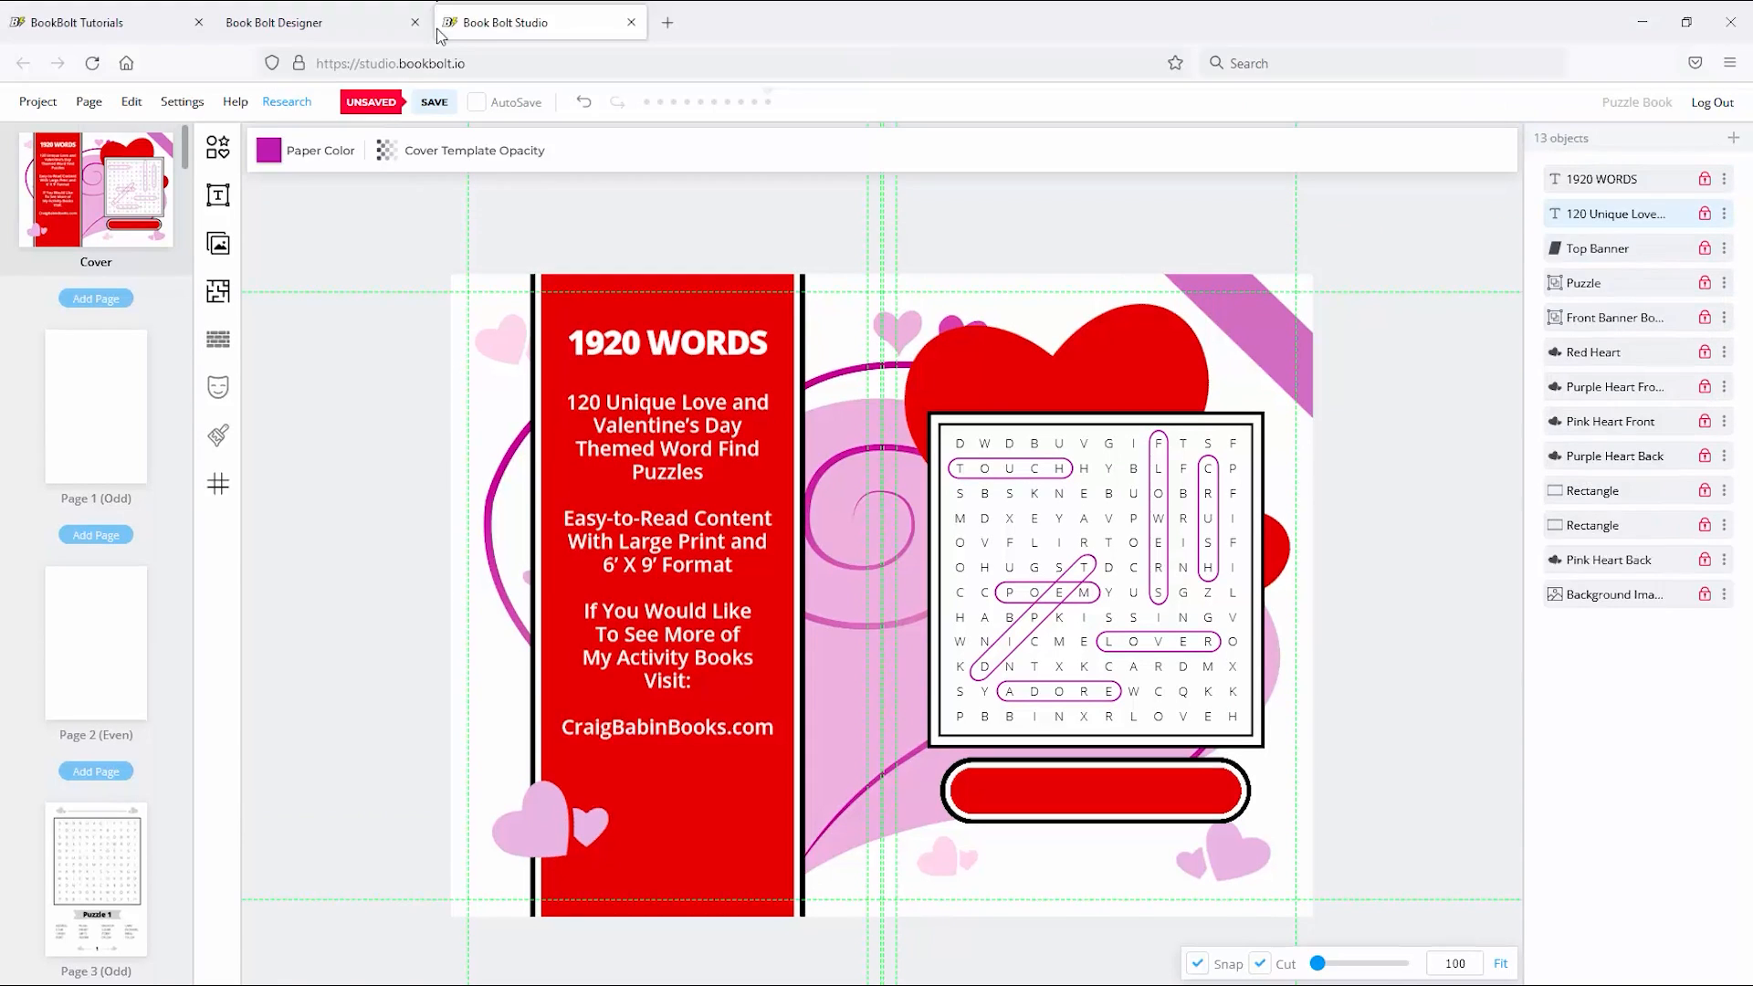
{"action": "left_click", "coordinate": [433, 20]}
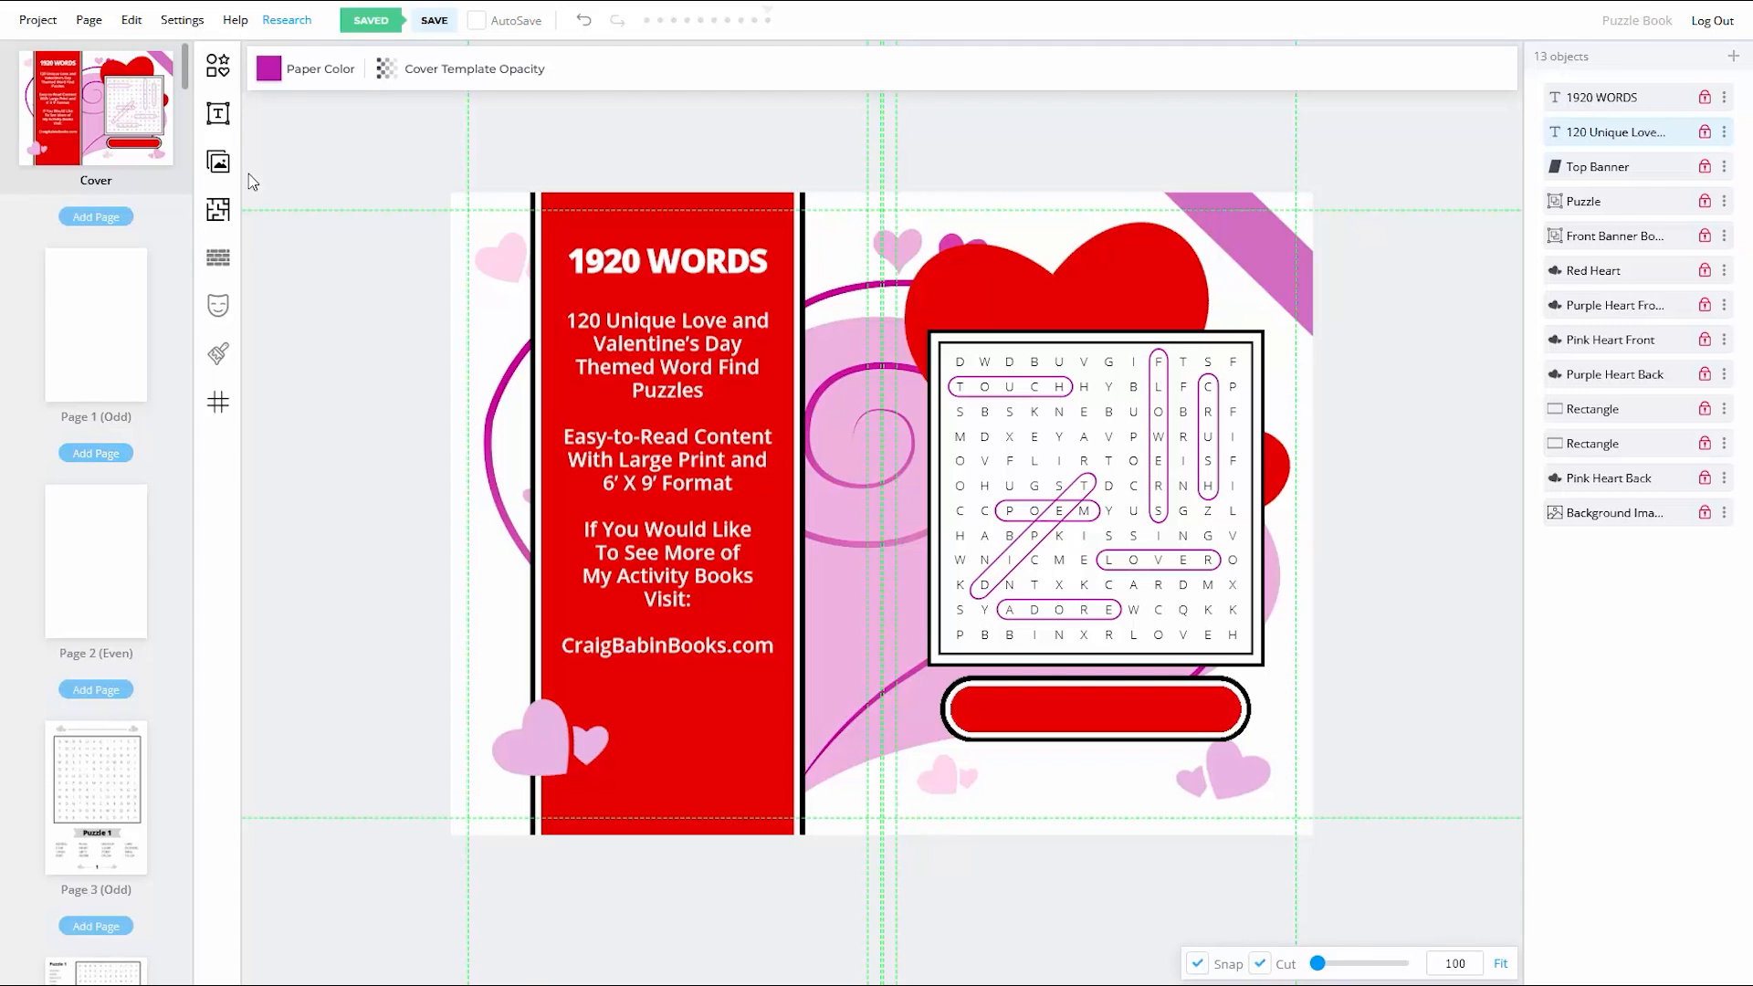
Step: Add a centered two-line heading reading "100+ PUZZLES" to the cover
{"action": "left_click", "coordinate": [219, 114]}
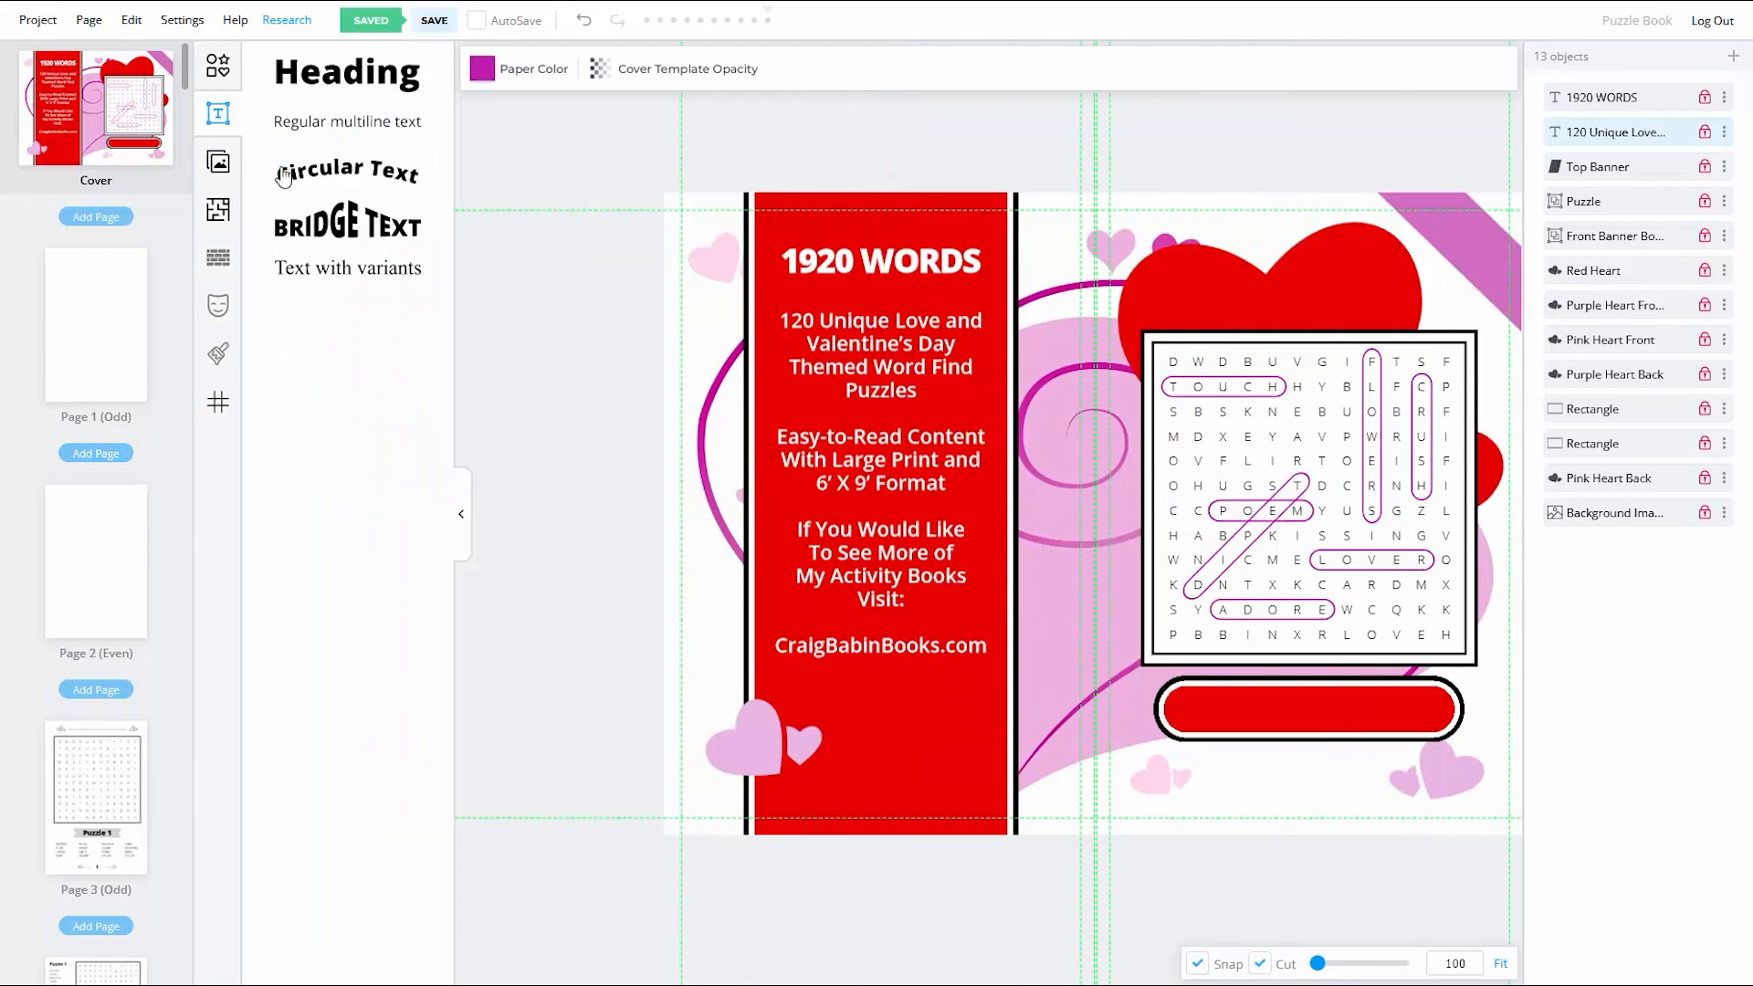
{"action": "left_click", "coordinate": [378, 84]}
{"action": "left_click", "coordinate": [461, 514]}
{"action": "double_click", "coordinate": [803, 516]}
{"action": "key", "text": "BackSpace"}
{"action": "type", "text": "100+"}
{"action": "key", "text": "Return"}
{"action": "type", "text": "PUZZLES"}
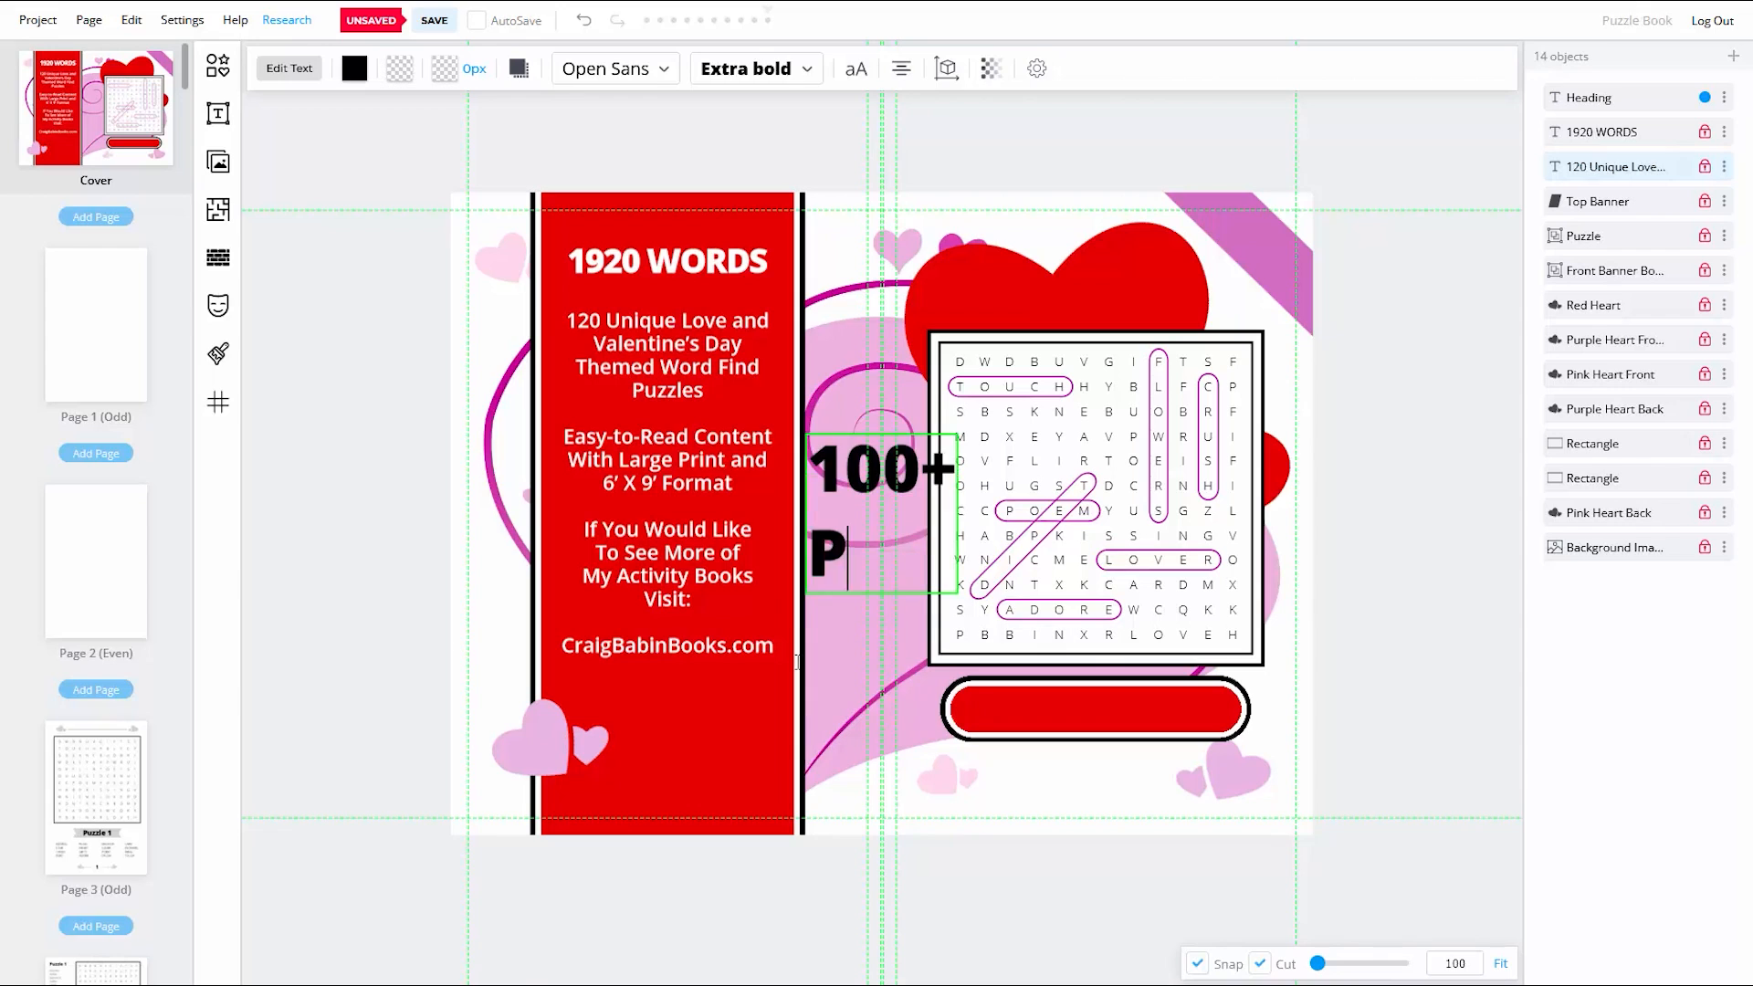
{"action": "left_click", "coordinate": [901, 69]}
Step: Make the 100+ PUZZLES text white, shrink it and move it onto the front cover's corner ribbon
{"action": "left_click", "coordinate": [354, 69]}
{"action": "left_click", "coordinate": [523, 178]}
{"action": "left_click", "coordinate": [591, 496]}
{"action": "left_click_drag", "start_coordinate": [1026, 591], "coordinate": [1265, 242]}
Step: Set the 100+ PUZZLES text to Bold and reduce its line spacing
{"action": "left_click", "coordinate": [756, 69]}
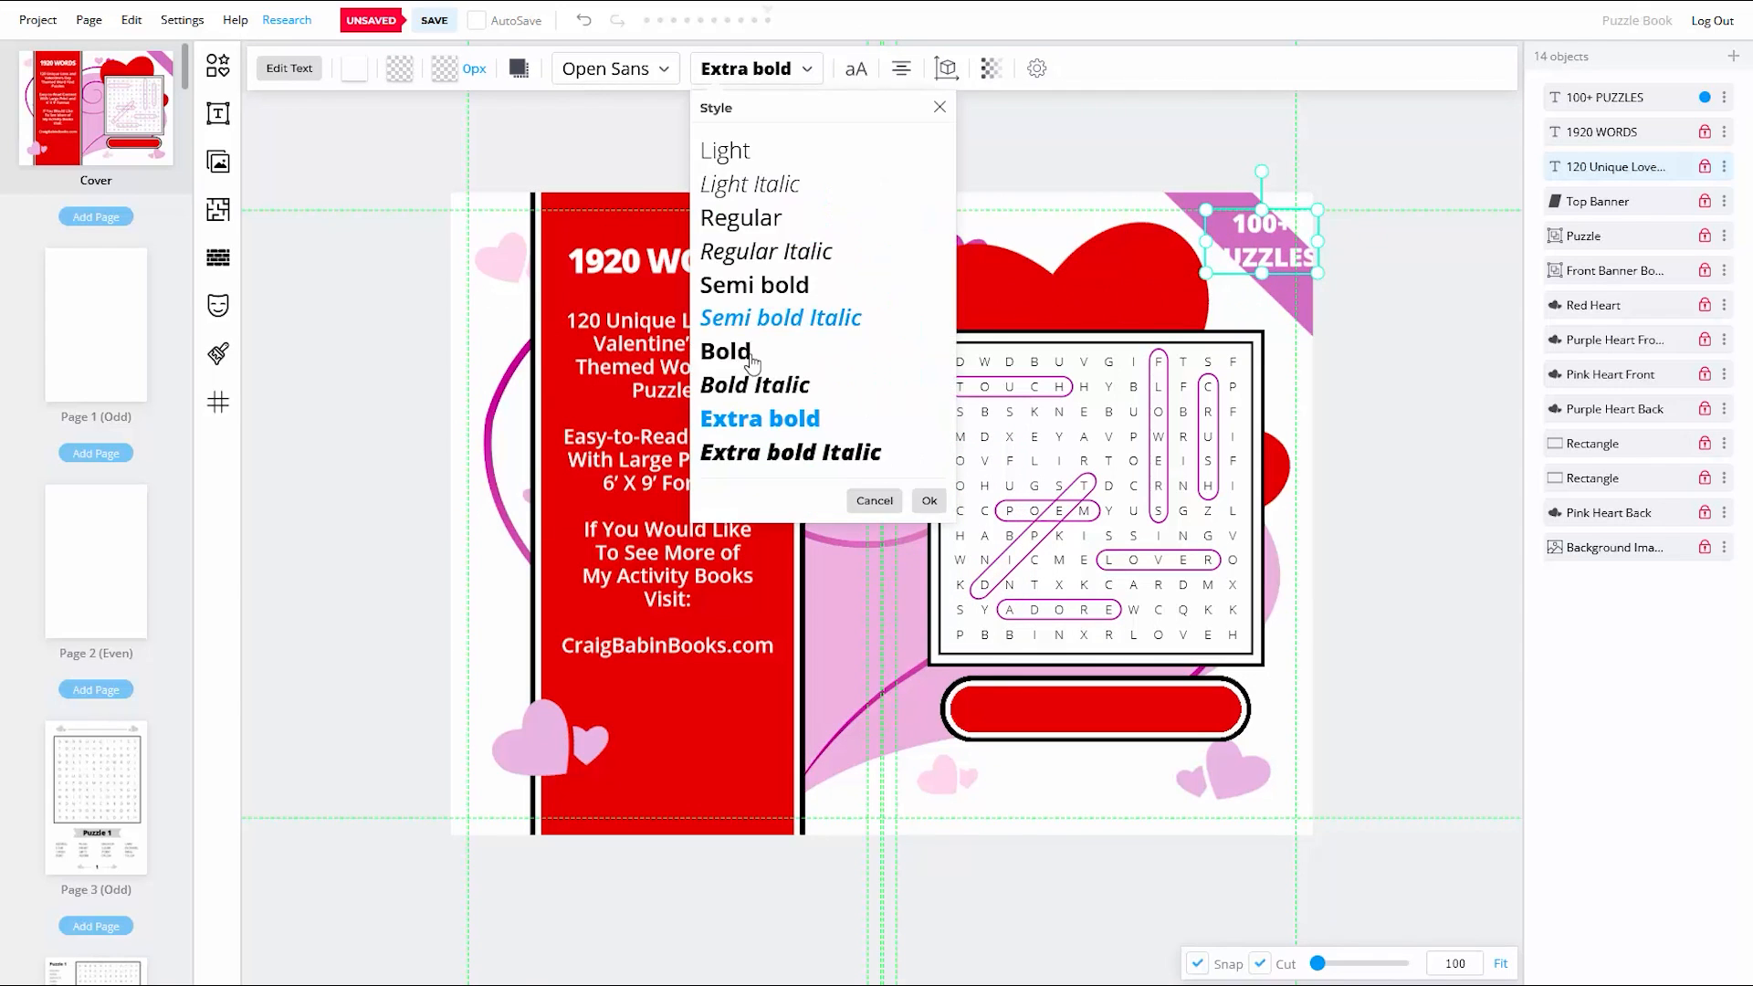
{"action": "left_click", "coordinate": [727, 353]}
{"action": "left_click", "coordinate": [803, 68]}
{"action": "left_click_drag", "start_coordinate": [849, 348], "coordinate": [838, 347]}
{"action": "left_click", "coordinate": [959, 480]}
{"action": "left_click", "coordinate": [928, 502]}
Step: Rotate the 100+ PUZZLES text to follow the ribbon's diagonal, refine its spacing and center it on the ribbon
{"action": "left_click_drag", "start_coordinate": [1261, 172], "coordinate": [1255, 250]}
{"action": "left_click", "coordinate": [803, 69]}
{"action": "left_click_drag", "start_coordinate": [882, 446], "coordinate": [882, 446]}
{"action": "left_click", "coordinate": [959, 482]}
{"action": "left_click", "coordinate": [1300, 323]}
{"action": "left_click", "coordinate": [1270, 251]}
{"action": "left_click", "coordinate": [1398, 402]}
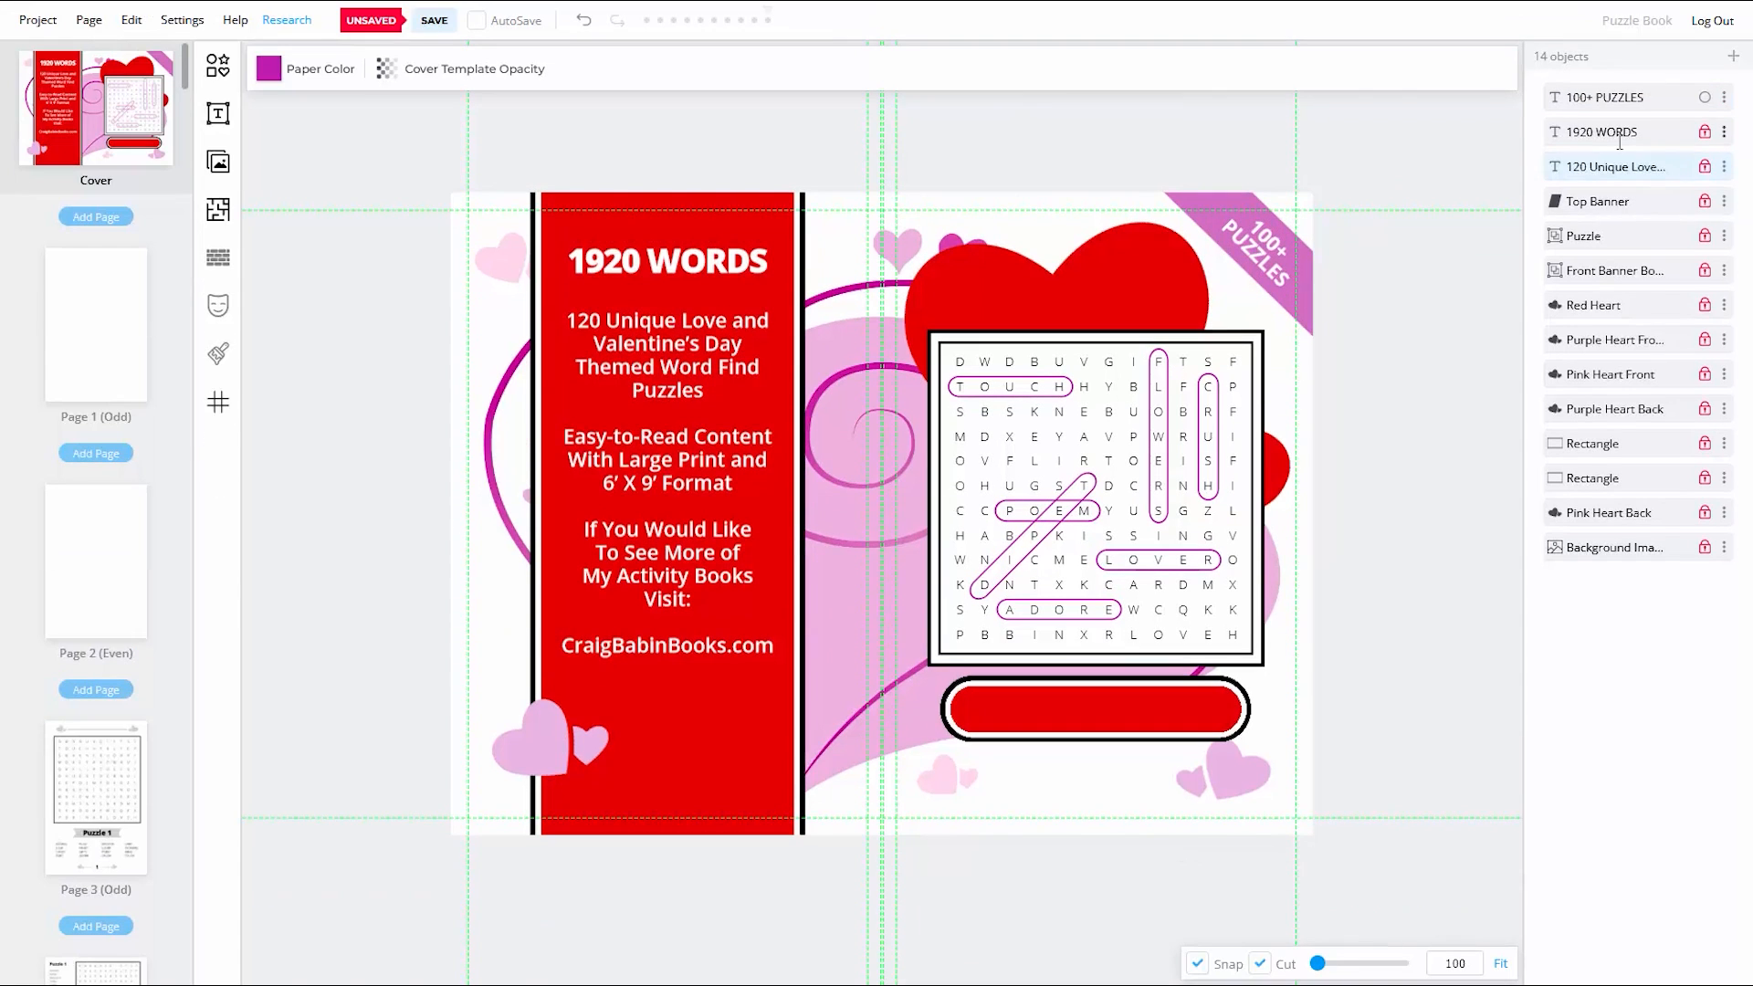
{"action": "left_click", "coordinate": [1278, 271]}
{"action": "left_click", "coordinate": [1372, 306]}
Step: Lock the 100+ PUZZLES text and save the project
{"action": "left_click", "coordinate": [1724, 97]}
{"action": "left_click", "coordinate": [1630, 141]}
{"action": "left_click", "coordinate": [436, 21]}
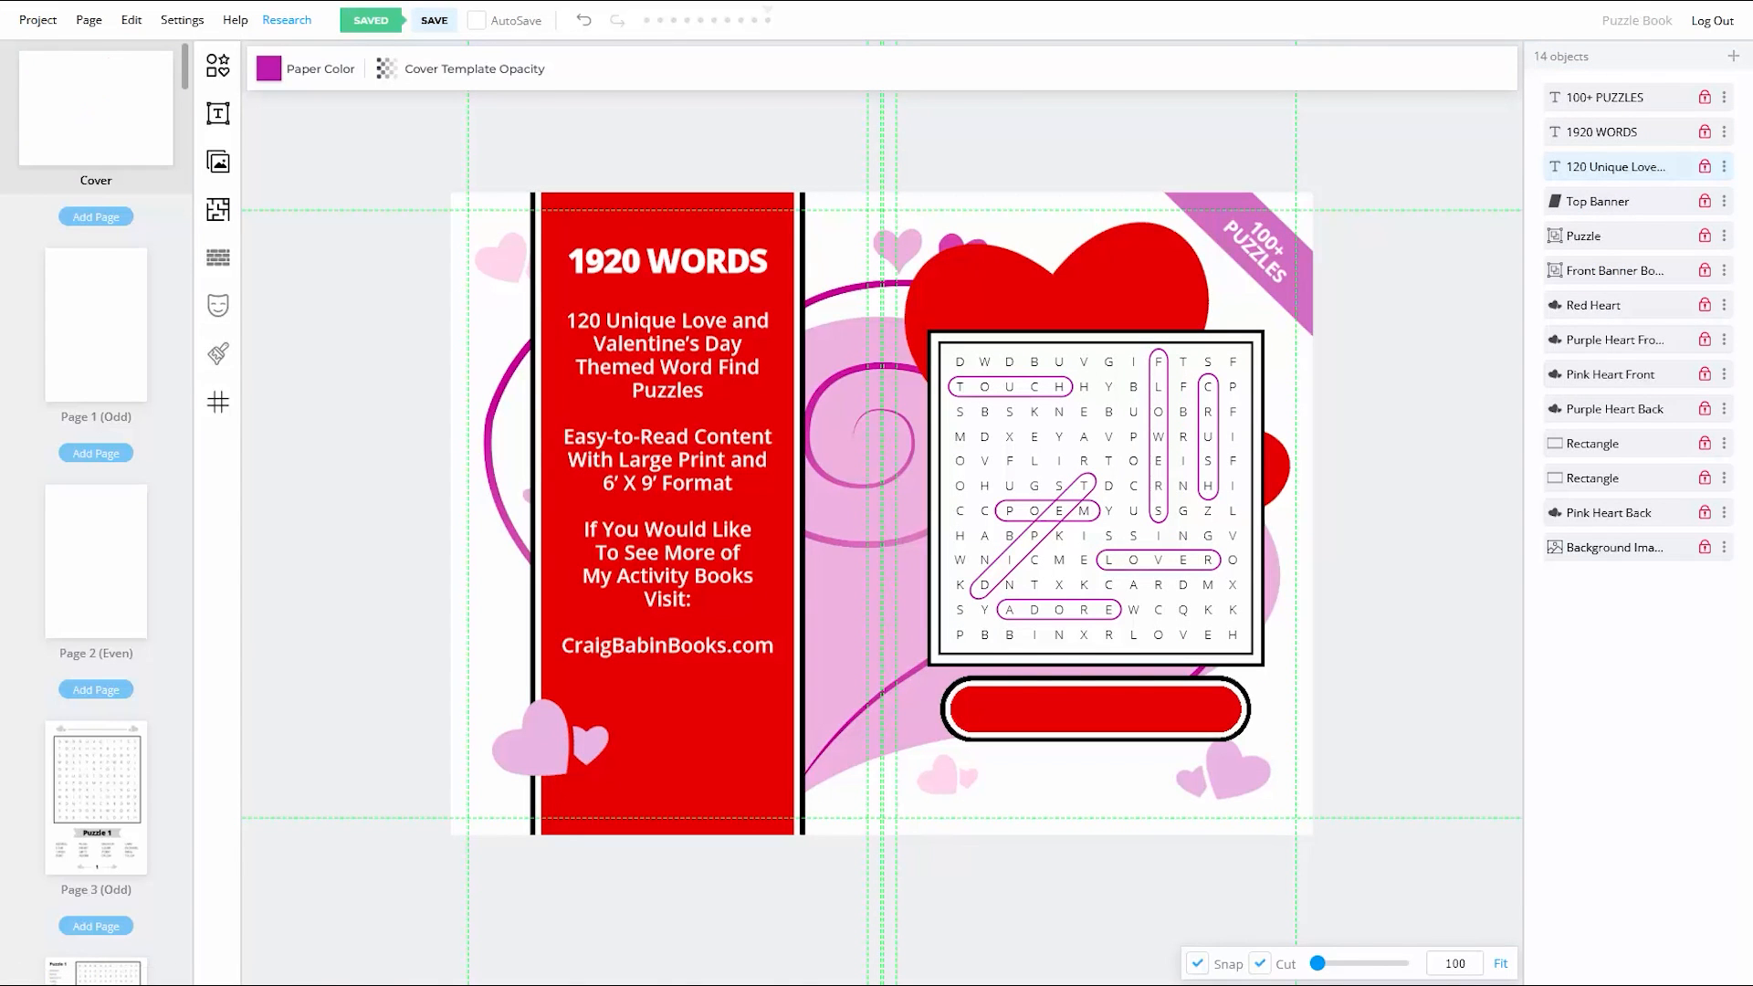
Step: Add another heading to the cover and replace its placeholder text with "Word Search Book"
{"action": "left_click", "coordinate": [219, 117]}
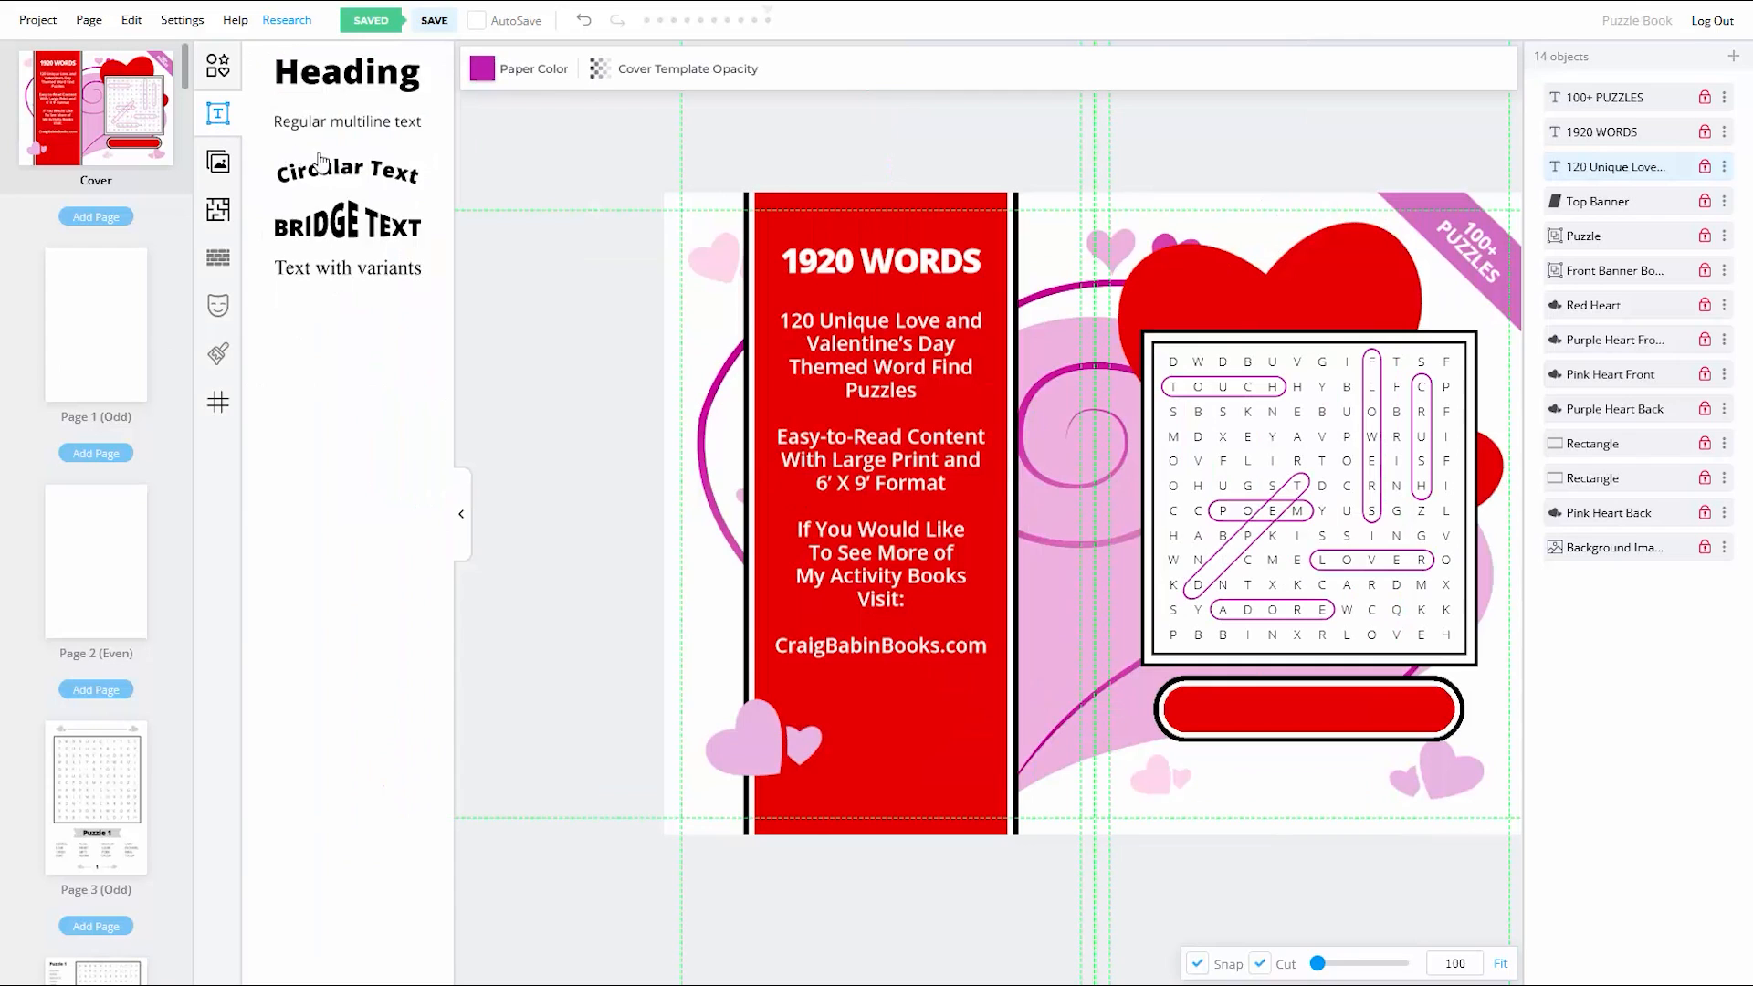
{"action": "left_click", "coordinate": [347, 73]}
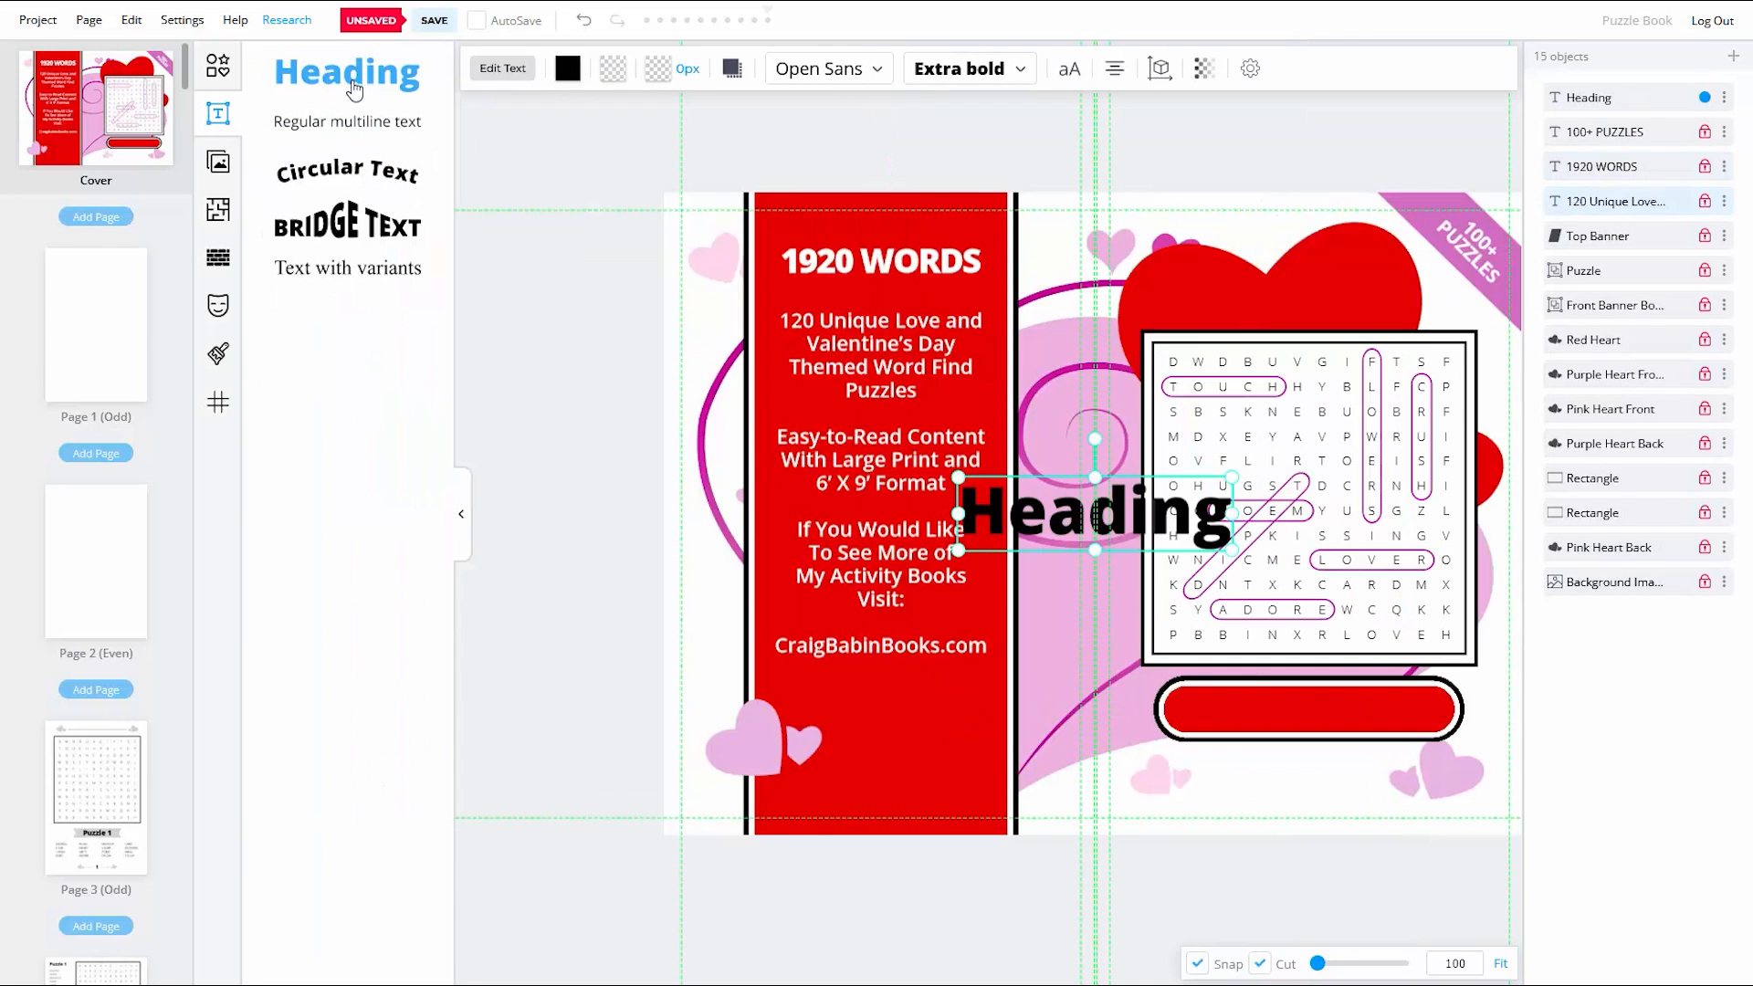
{"action": "left_click", "coordinate": [460, 520]}
{"action": "double_click", "coordinate": [1003, 523]}
{"action": "key", "text": "BackSpace"}
{"action": "key", "text": "BackSpace"}
{"action": "key", "text": "BackSpace"}
{"action": "key", "text": "BackSpace"}
{"action": "key", "text": "BackSpace"}
{"action": "key", "text": "BackSpace"}
{"action": "key", "text": "BackSpace"}
{"action": "type", "text": "Word Search Book"}
{"action": "key", "text": "Escape"}
Step: Make the Word Search Book heading white, shrink it and place it inside the red bottom banner
{"action": "left_click", "coordinate": [354, 69]}
{"action": "left_click_drag", "start_coordinate": [1184, 550], "coordinate": [844, 510]}
{"action": "left_click_drag", "start_coordinate": [771, 494], "coordinate": [1156, 711]}
Step: Set the letter spacing of the Word Search Book heading to -.15
{"action": "left_click", "coordinate": [856, 70]}
{"action": "left_click", "coordinate": [884, 414]}
{"action": "type", "text": ".15"}
{"action": "left_click", "coordinate": [1011, 481]}
{"action": "left_click", "coordinate": [851, 414]}
{"action": "type", "text": "-"}
{"action": "left_click", "coordinate": [1011, 481]}
Step: Finish centering the Word Search Book heading in the bottom banner, lock it and save the project
{"action": "left_click", "coordinate": [1401, 743]}
{"action": "left_click", "coordinate": [1175, 711]}
{"action": "left_click", "coordinate": [1398, 677]}
{"action": "left_click", "coordinate": [1173, 710]}
{"action": "left_click", "coordinate": [1383, 761]}
{"action": "left_click", "coordinate": [1705, 97]}
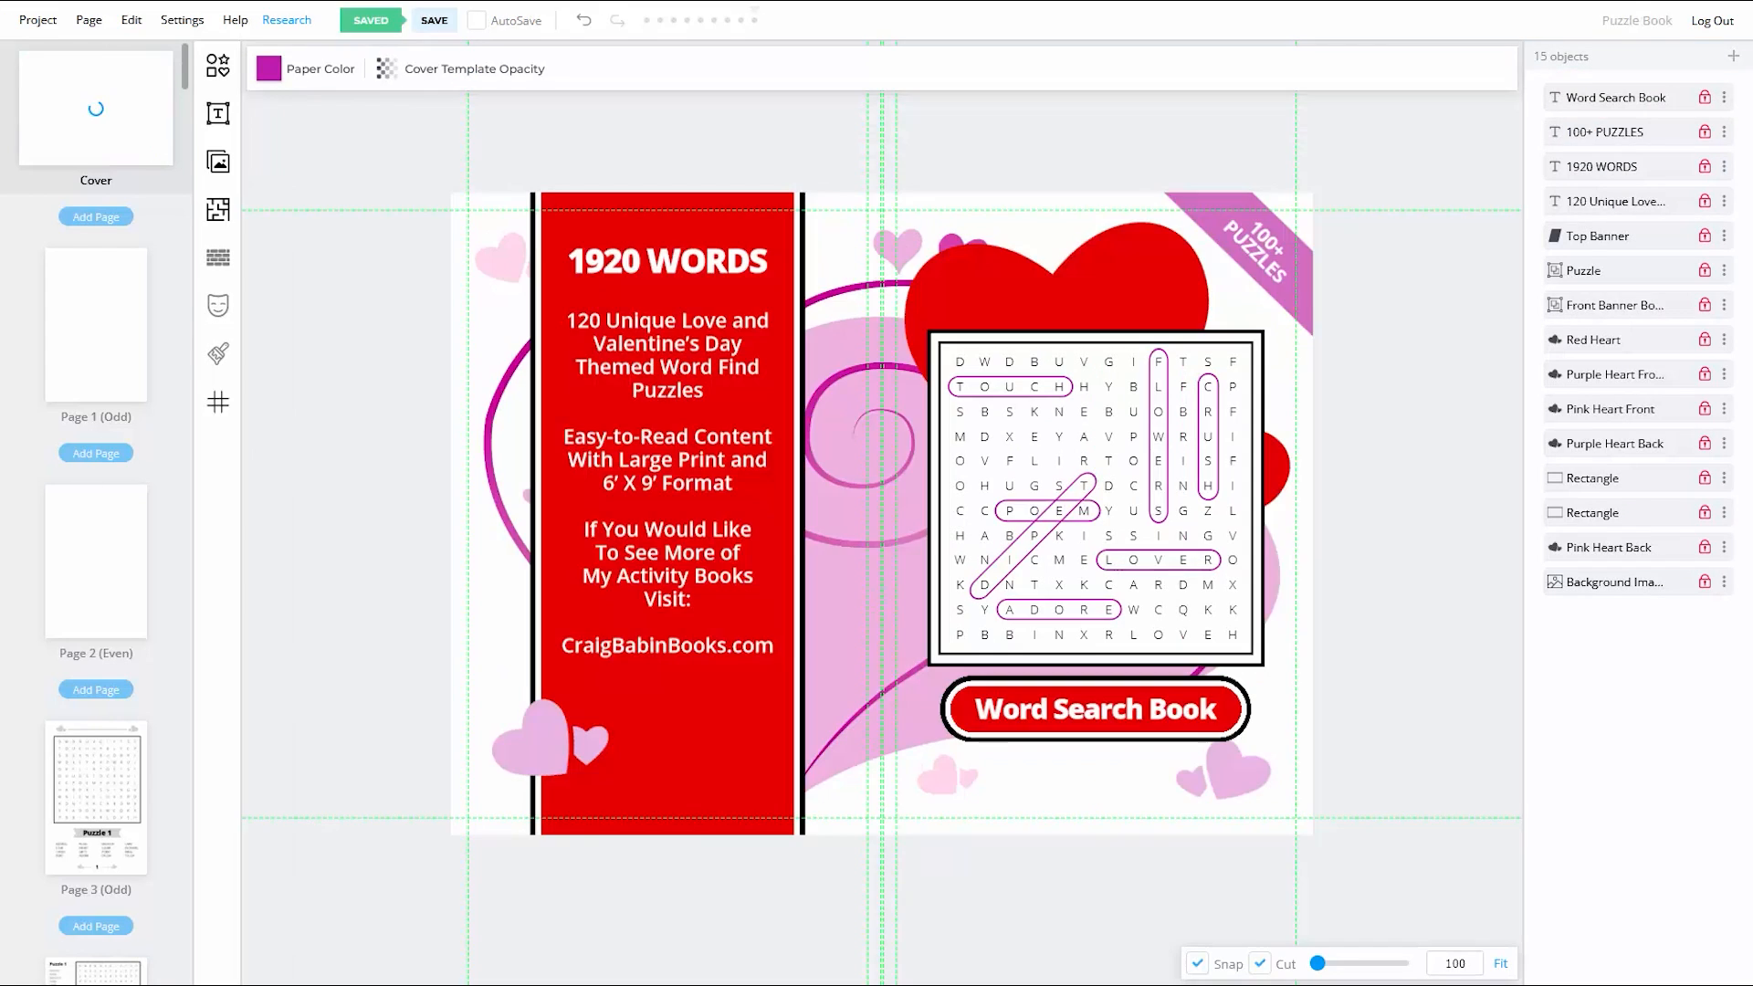
Step: Unlock the Word Search Book heading, set its weight to Bold and re-center it in the red bottom banner
{"action": "left_click", "coordinate": [1705, 96]}
{"action": "left_click", "coordinate": [1153, 709]}
{"action": "left_click", "coordinate": [729, 69]}
{"action": "left_click", "coordinate": [736, 355]}
{"action": "left_click", "coordinate": [931, 502]}
{"action": "left_click", "coordinate": [1351, 433]}
{"action": "left_click", "coordinate": [1152, 710]}
{"action": "left_click", "coordinate": [1361, 656]}
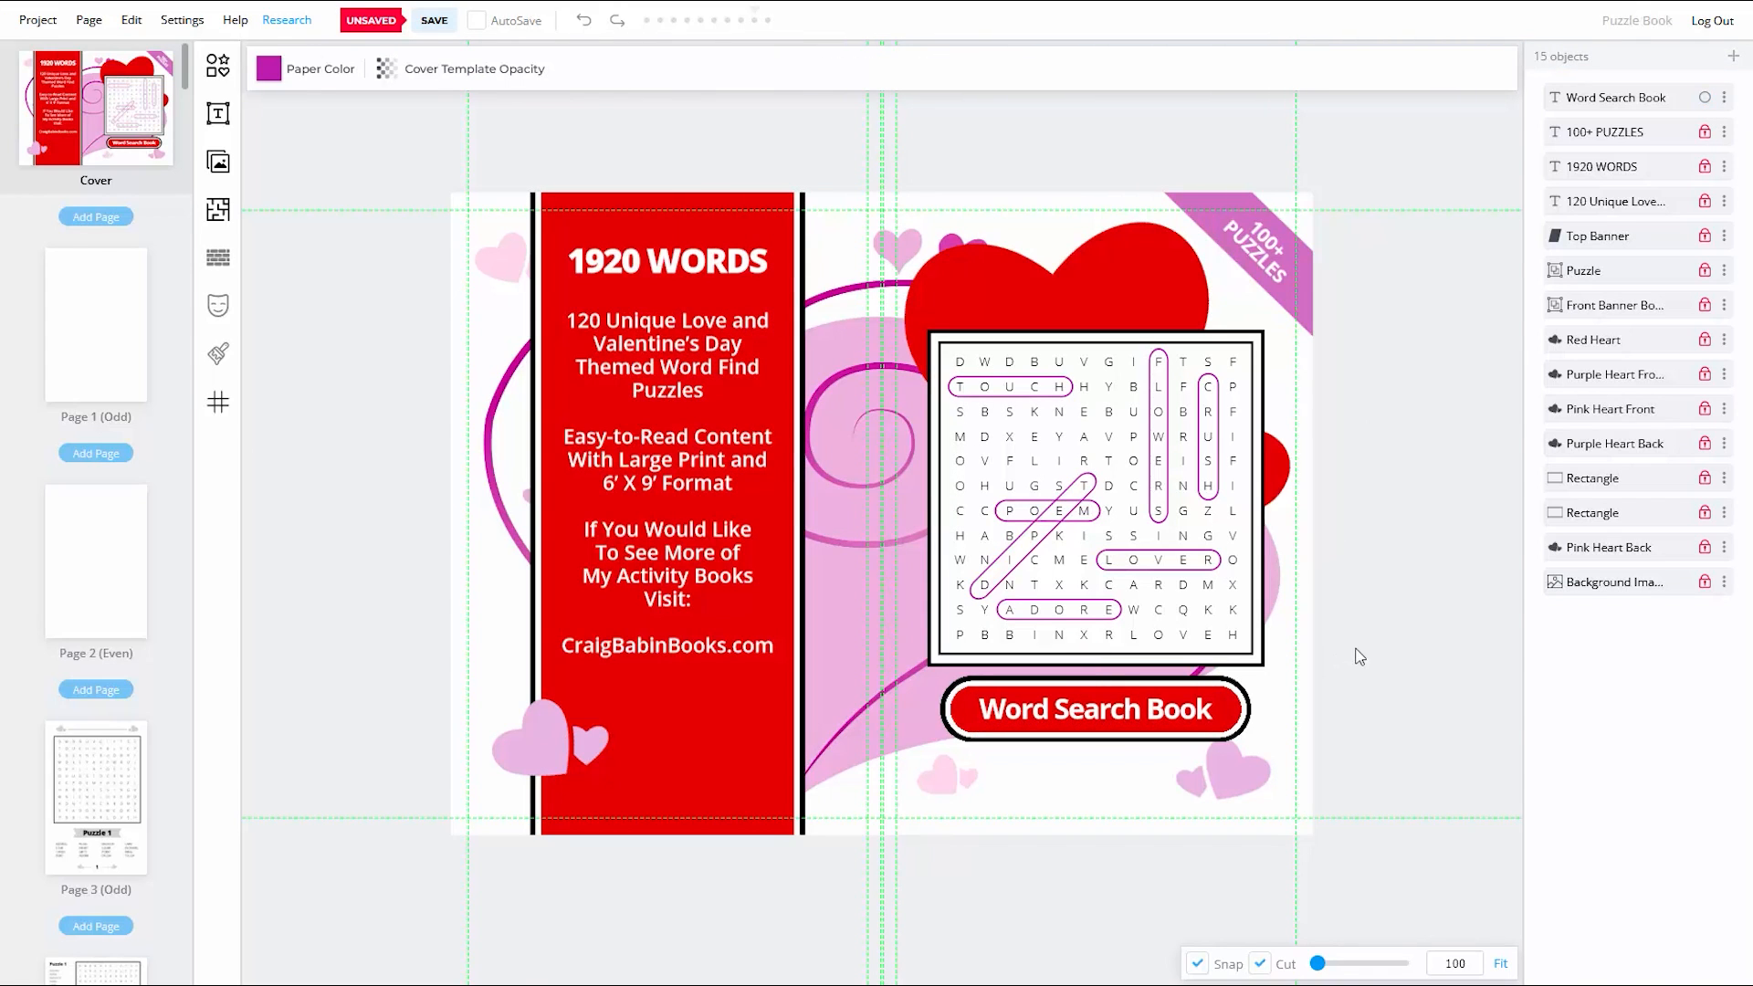
Step: Lock the re-centered Word Search Book heading and save the project
{"action": "left_click", "coordinate": [1724, 96]}
{"action": "left_click", "coordinate": [1640, 150]}
{"action": "left_click", "coordinate": [437, 25]}
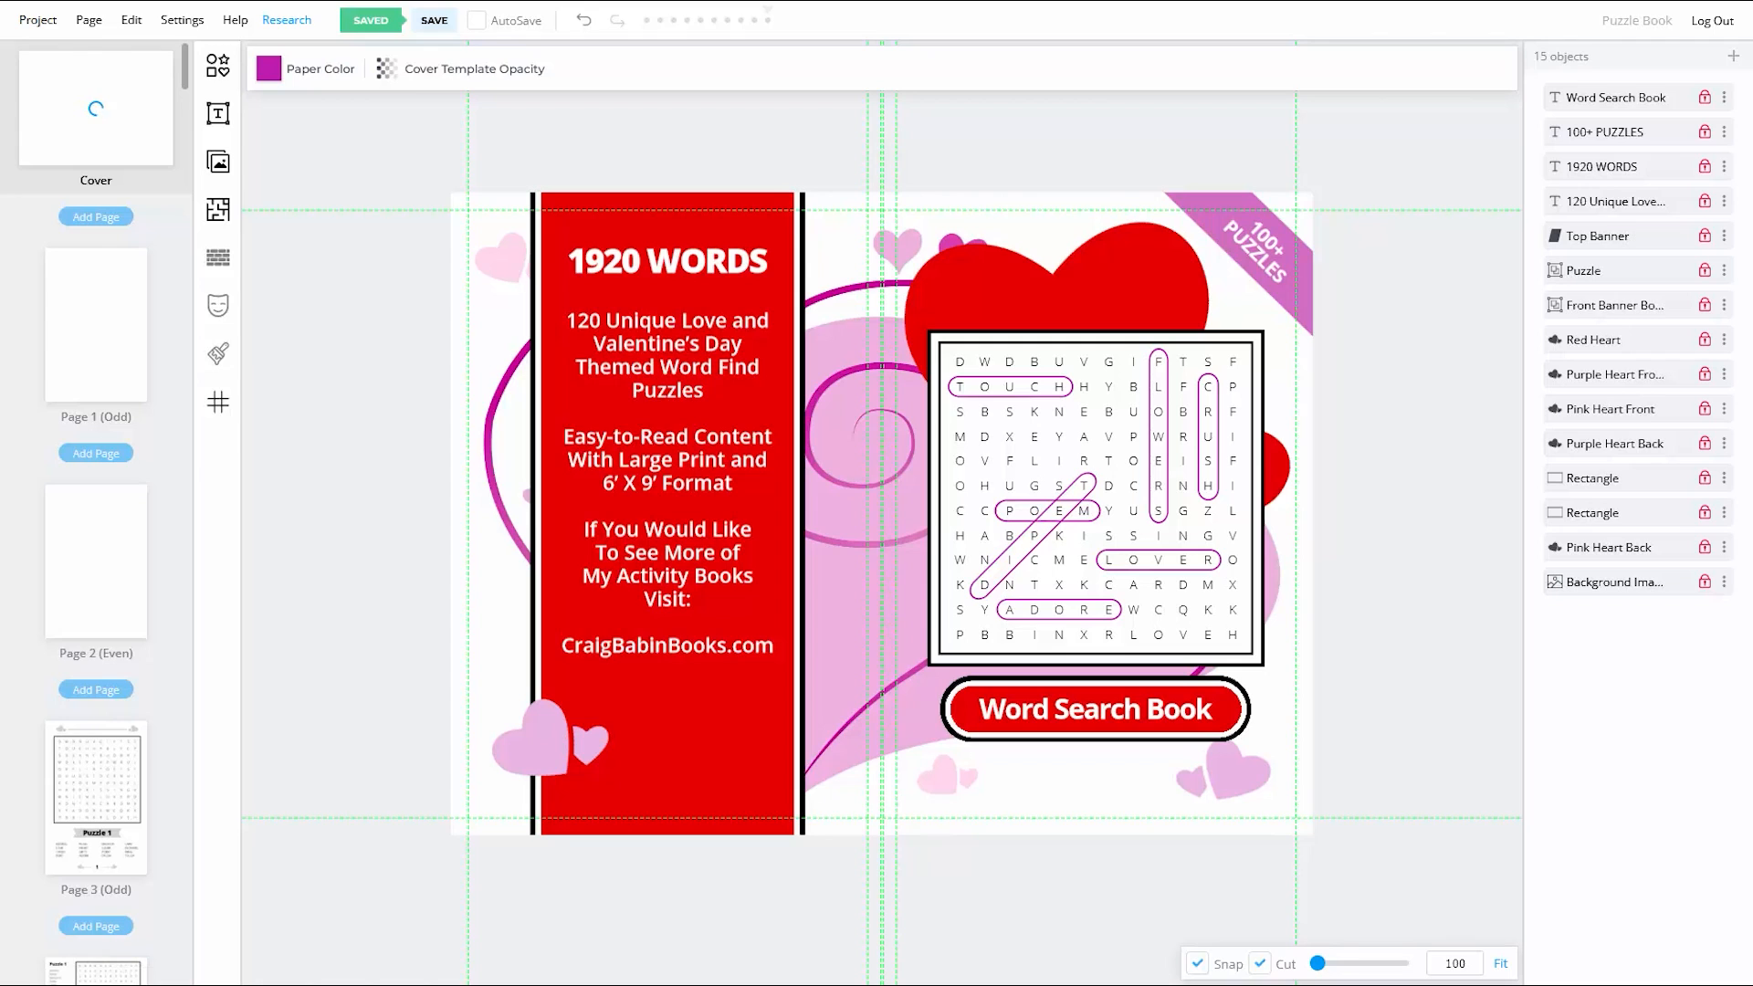
Step: Add another heading to the cover and replace its placeholder text with "For All Ages"
{"action": "left_click", "coordinate": [211, 119]}
{"action": "left_click", "coordinate": [294, 91]}
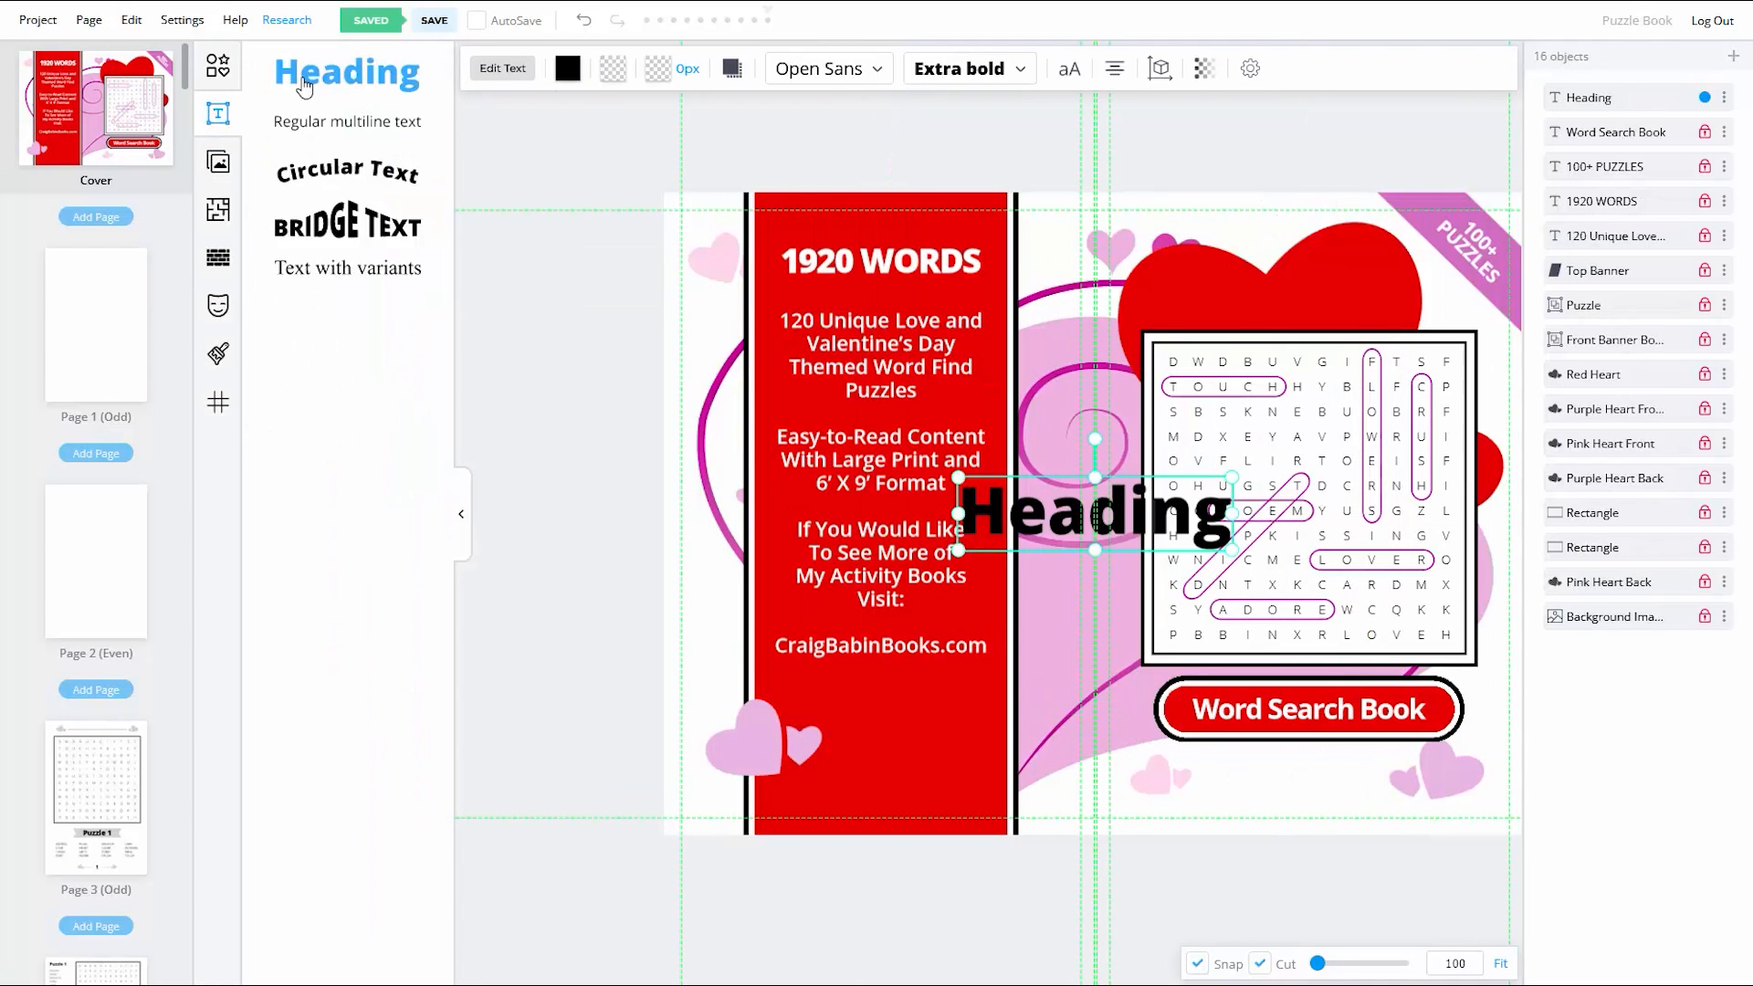
{"action": "left_click", "coordinate": [459, 520]}
{"action": "double_click", "coordinate": [941, 513]}
{"action": "type", "text": "For All Ages"}
{"action": "left_click", "coordinate": [940, 513]}
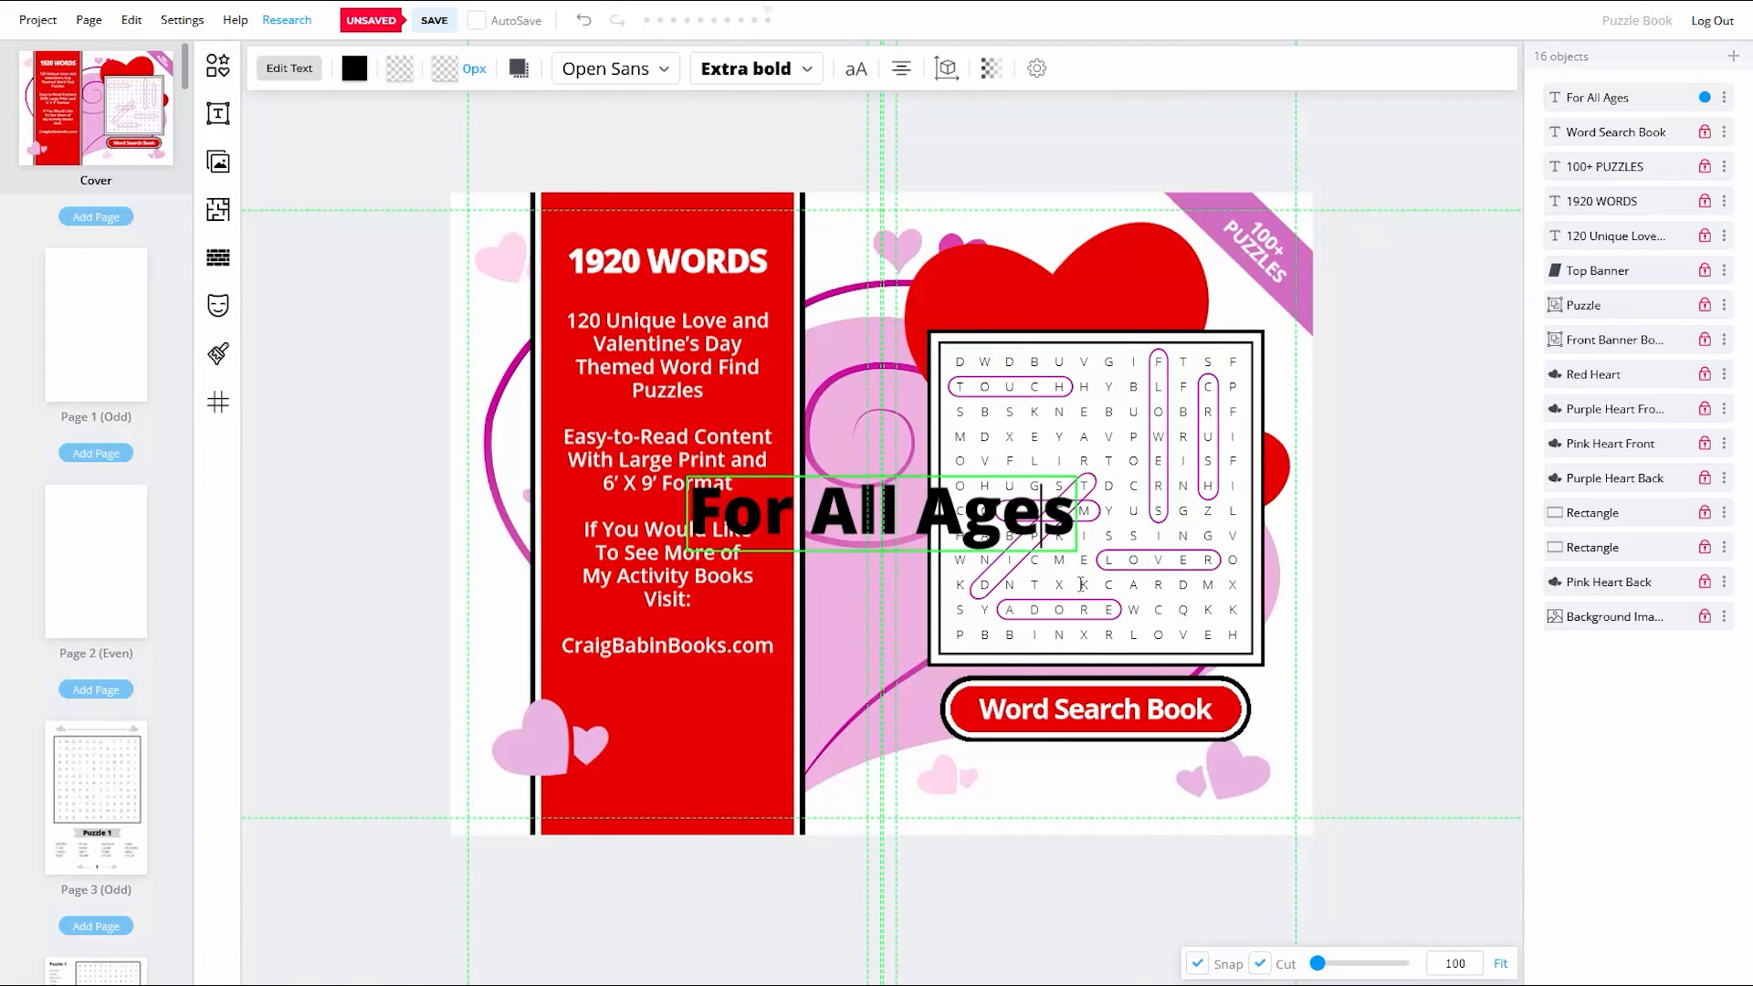
Step: Shrink the For All Ages heading, set its weight to Bold and center it beneath the Word Search Book banner
{"action": "left_click_drag", "start_coordinate": [1078, 549], "coordinate": [860, 509]}
{"action": "left_click_drag", "start_coordinate": [776, 493], "coordinate": [1100, 779]}
{"action": "mouse_move", "coordinate": [1183, 796]}
{"action": "left_mouse_down"}
{"action": "mouse_move", "coordinate": [1143, 786]}
{"action": "mouse_move", "coordinate": [1166, 792]}
{"action": "left_mouse_up"}
{"action": "left_click", "coordinate": [756, 69]}
{"action": "left_click", "coordinate": [727, 353]}
{"action": "left_click", "coordinate": [932, 502]}
{"action": "left_click_drag", "start_coordinate": [1125, 781], "coordinate": [1167, 801]}
{"action": "left_click", "coordinate": [1237, 778]}
{"action": "left_click", "coordinate": [1141, 791]}
Step: Tighten the character spacing of the For All Ages heading slightly
{"action": "left_click", "coordinate": [803, 68]}
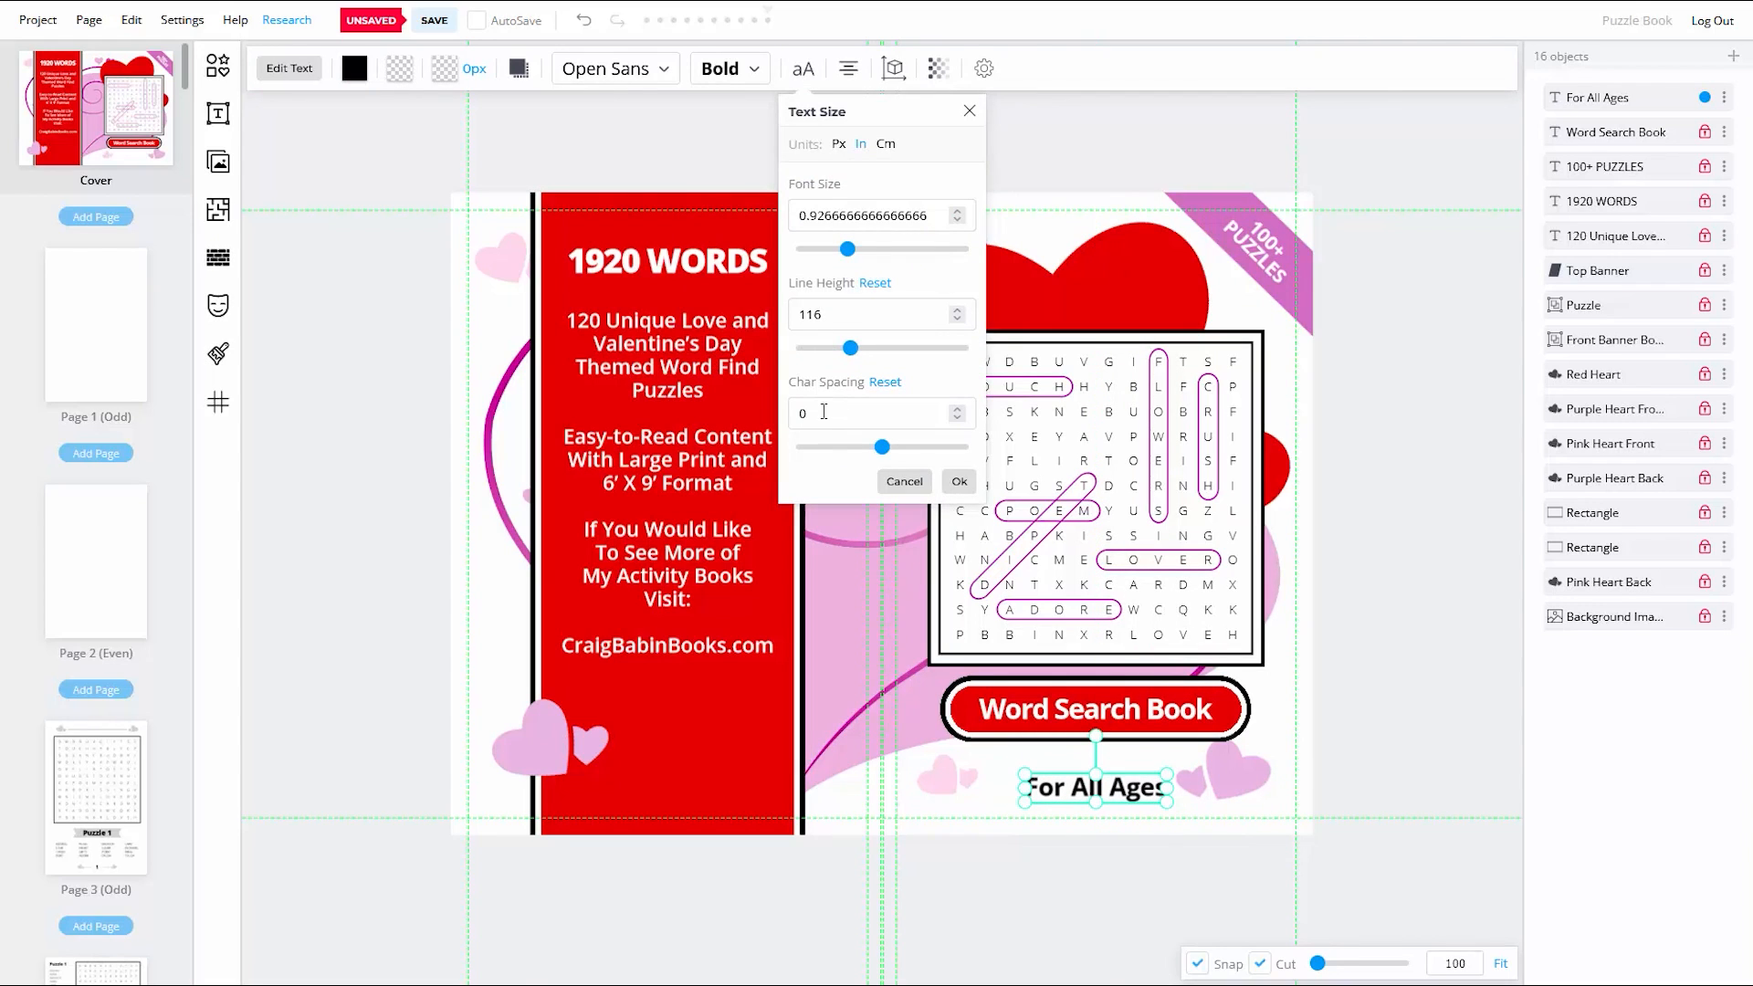
{"action": "left_click", "coordinate": [959, 482]}
{"action": "left_click", "coordinate": [802, 69]}
{"action": "left_click", "coordinate": [826, 417]}
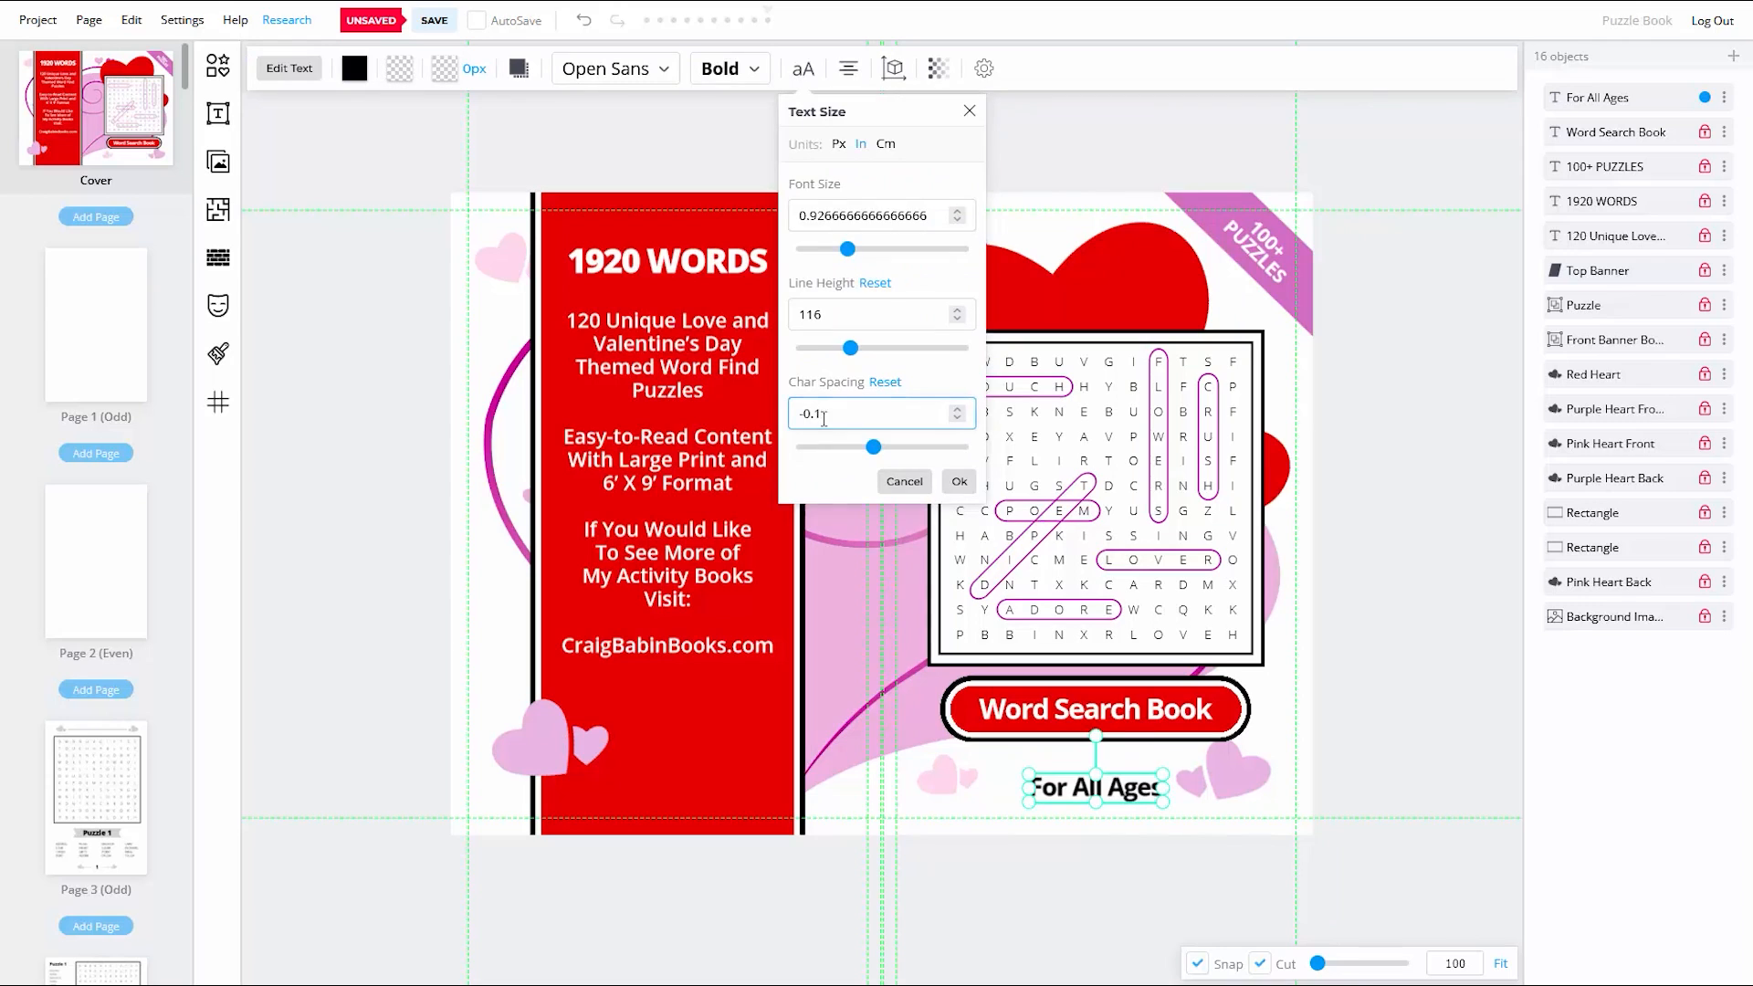
{"action": "left_click", "coordinate": [904, 482]}
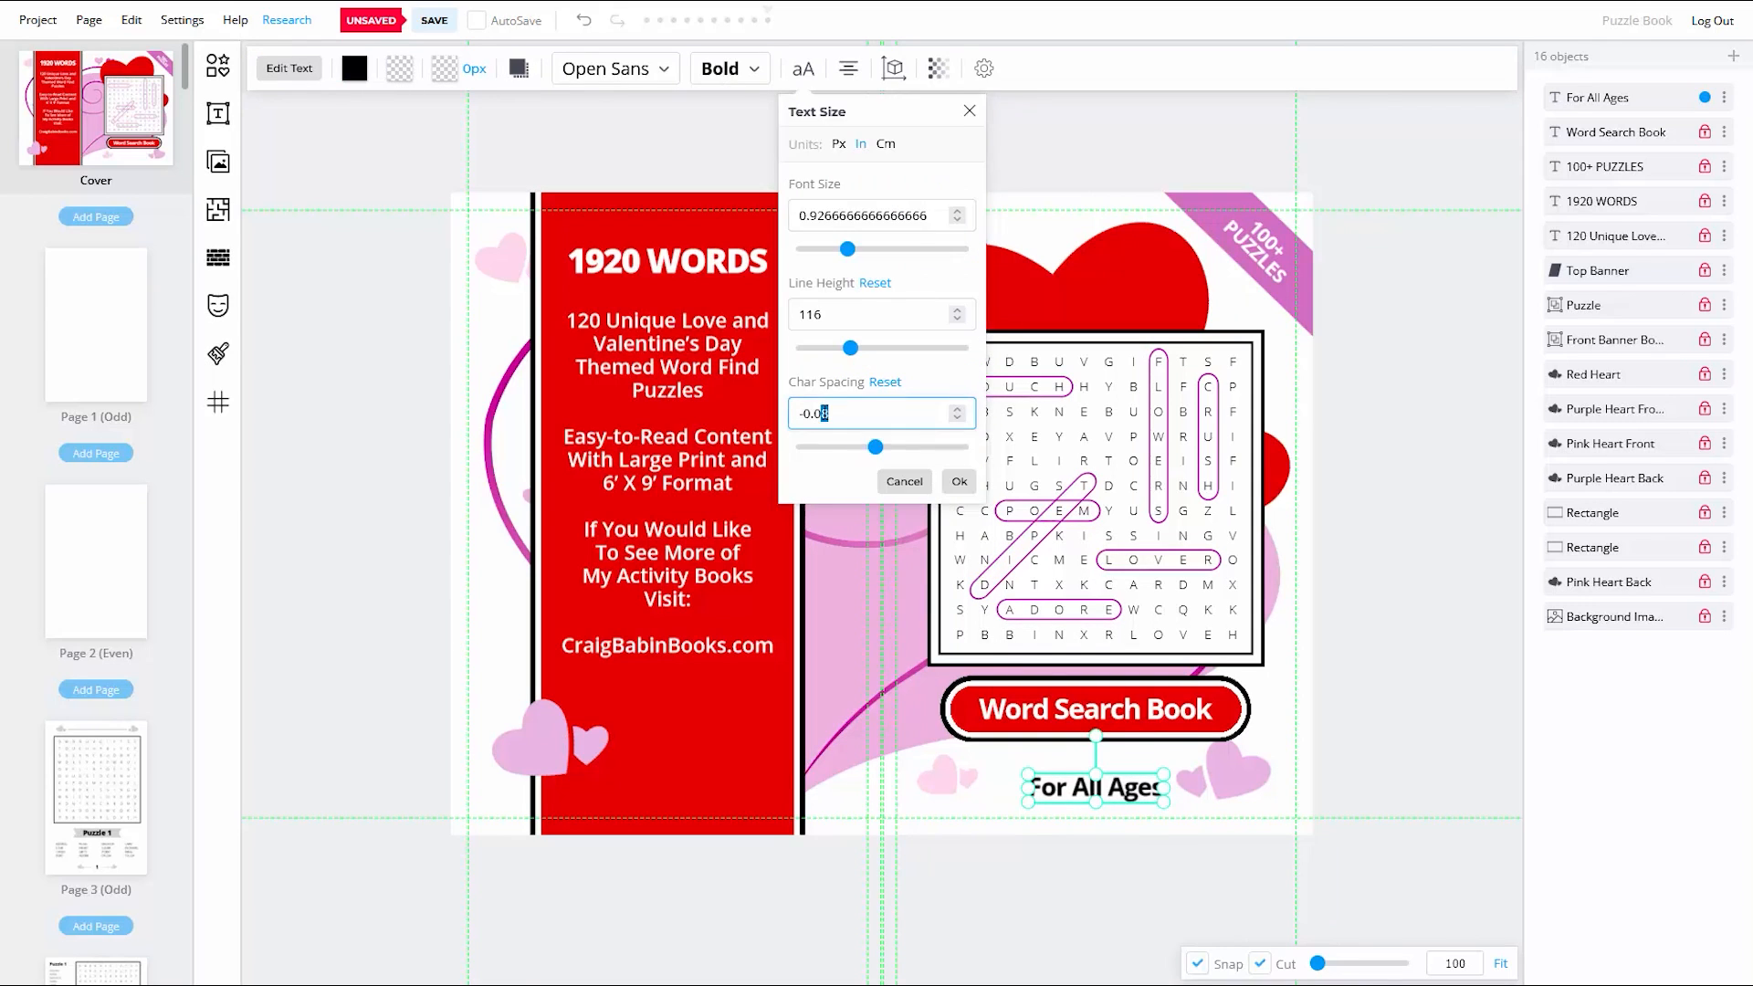
{"action": "left_click", "coordinate": [903, 482]}
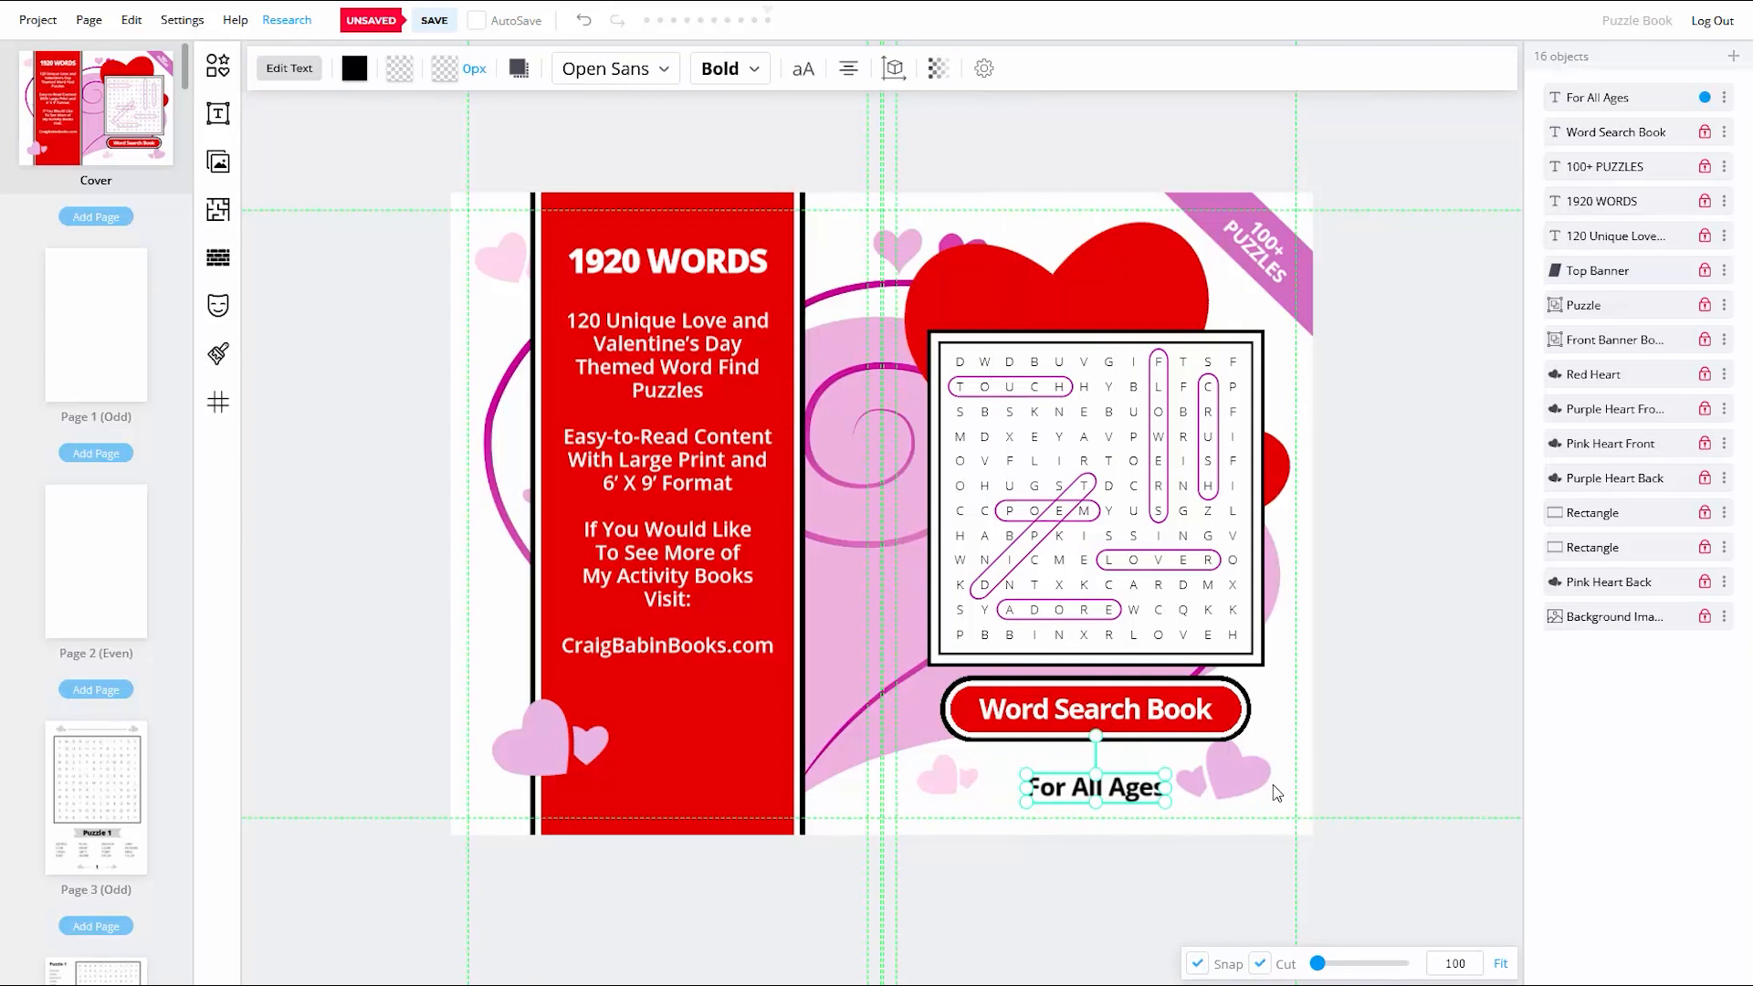
Step: Lock the For All Ages heading and save the project
{"action": "left_click", "coordinate": [1273, 786]}
{"action": "left_click", "coordinate": [1725, 99]}
{"action": "left_click", "coordinate": [1621, 144]}
{"action": "left_click", "coordinate": [433, 22]}
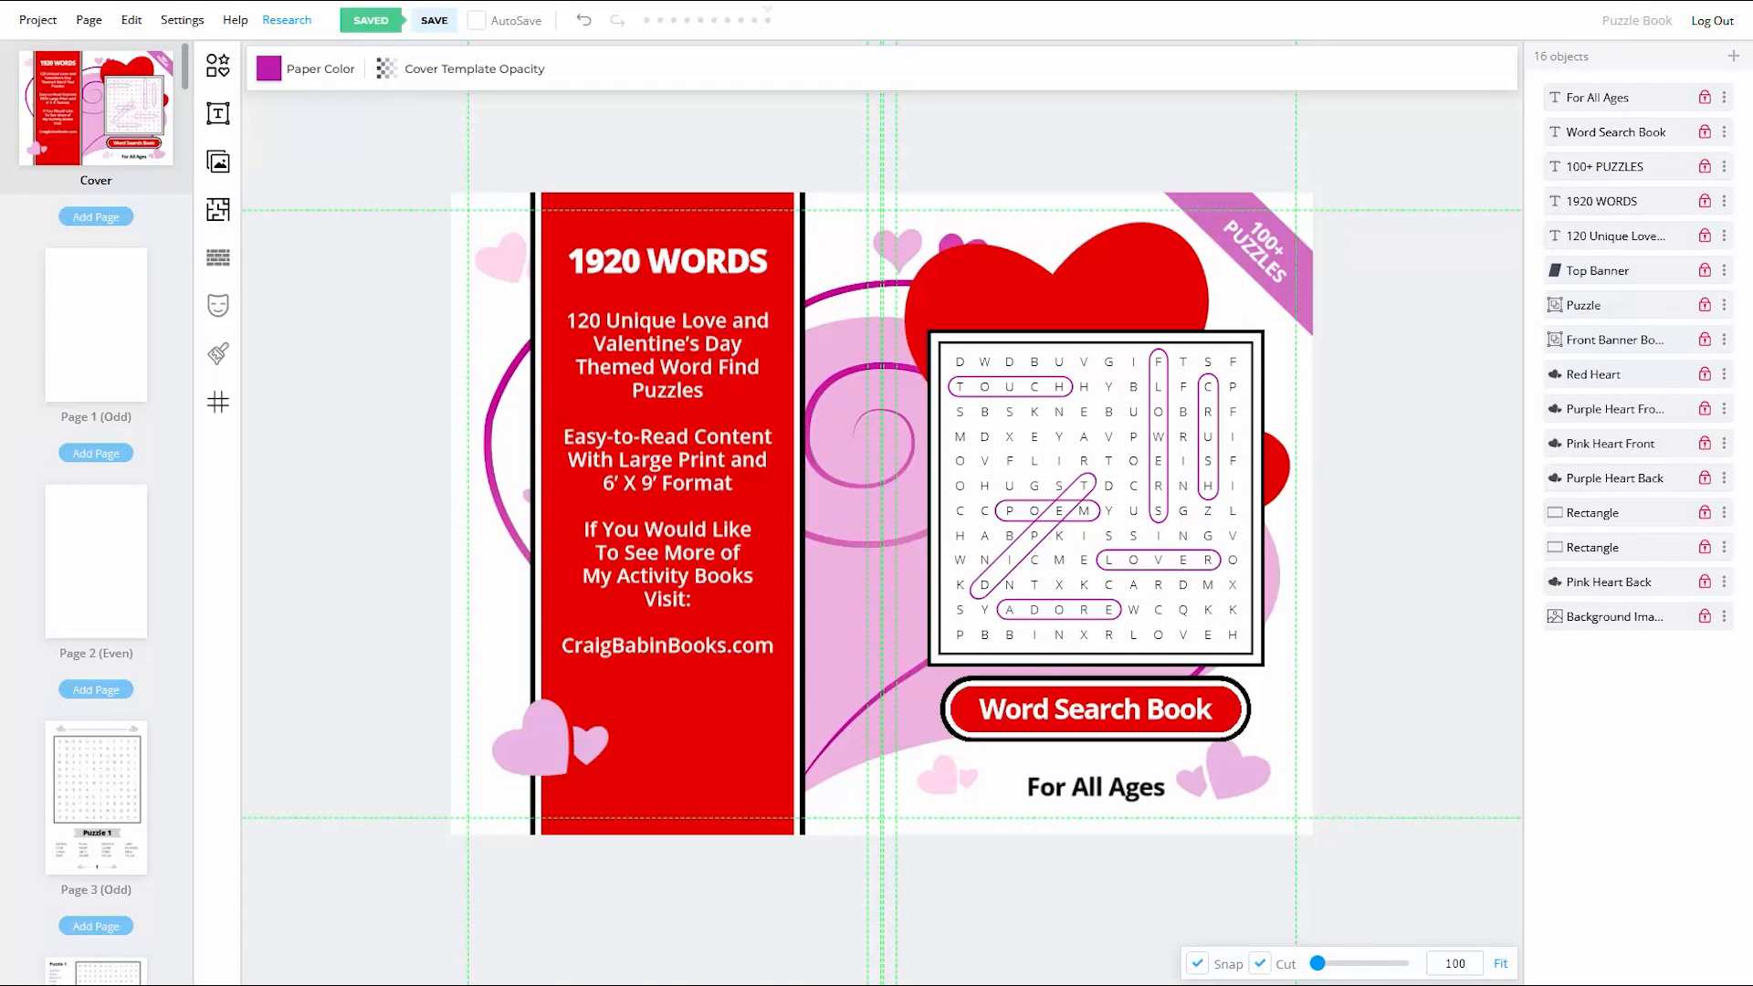
Step: Add another heading to the cover and replace its placeholder text with "PUZZLES"
{"action": "left_click", "coordinate": [211, 118]}
{"action": "left_click", "coordinate": [330, 94]}
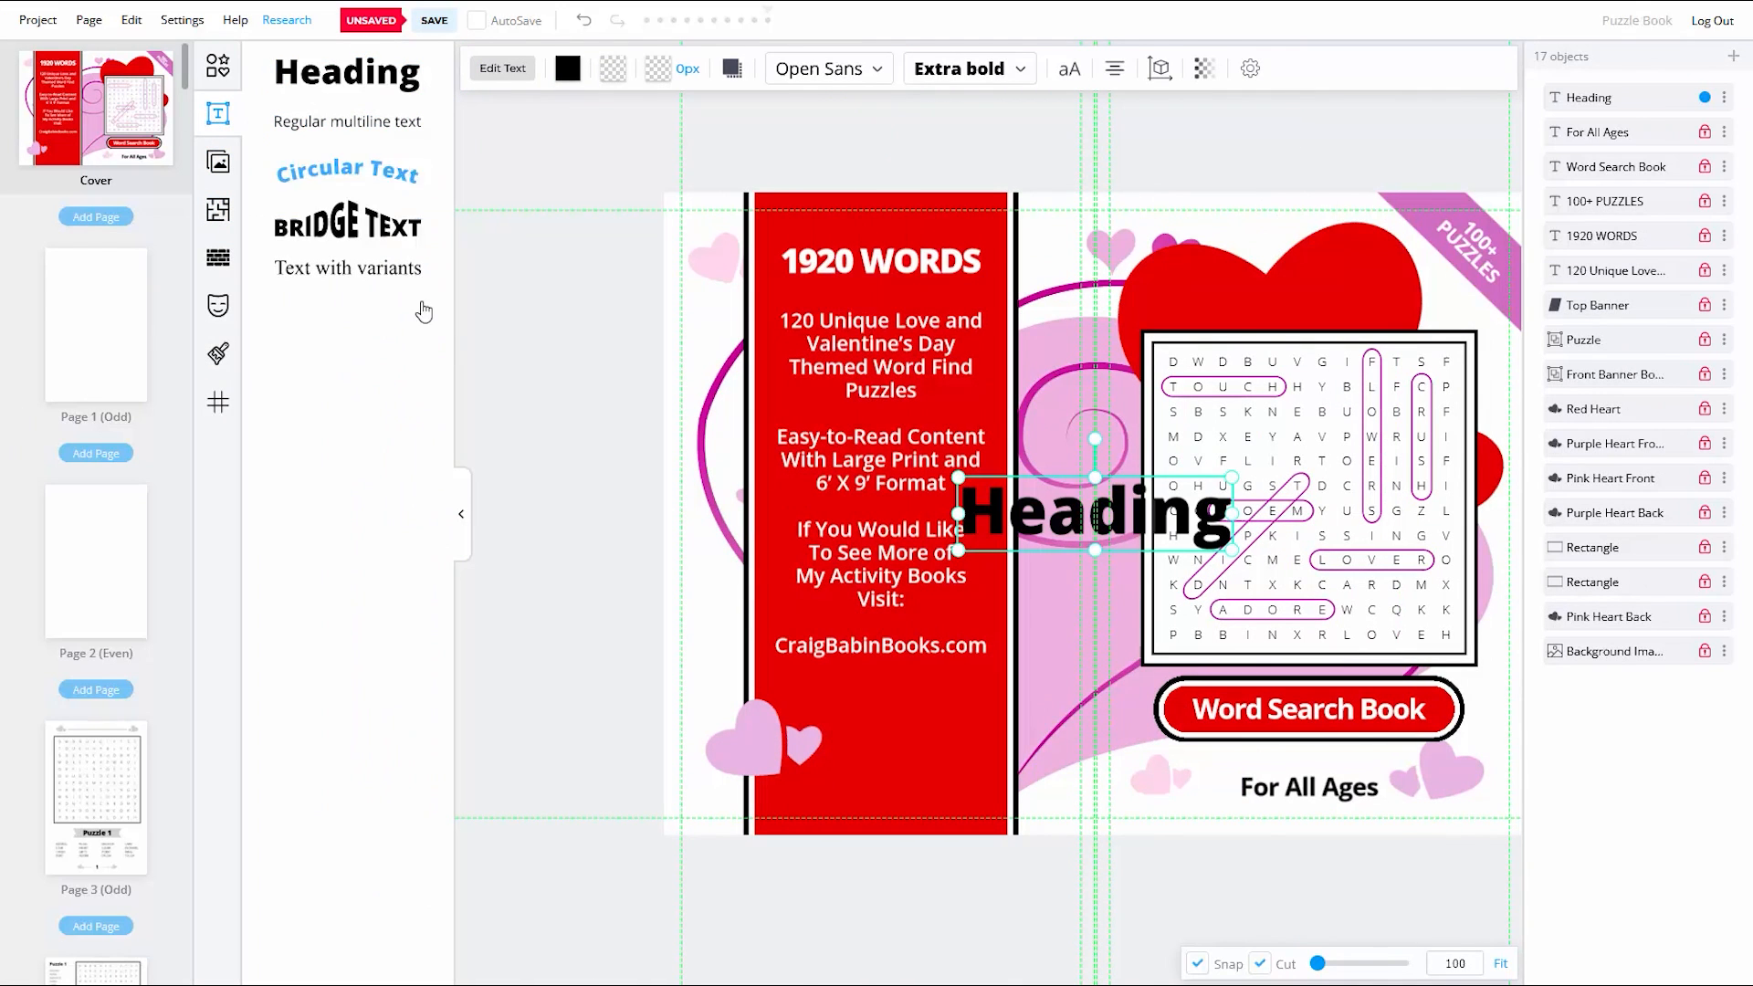
{"action": "left_click", "coordinate": [460, 527]}
{"action": "left_click", "coordinate": [1002, 513]}
{"action": "key", "text": "BackSpace"}
{"action": "key", "text": "BackSpace"}
{"action": "key", "text": "BackSpace"}
{"action": "key", "text": "BackSpace"}
{"action": "key", "text": "BackSpace"}
{"action": "key", "text": "BackSpace"}
{"action": "key", "text": "BackSpace"}
{"action": "type", "text": "PUZZLES"}
{"action": "left_click", "coordinate": [591, 559]}
Step: Shrink the new heading, place it just above the puzzle grid's right end and change its text to "Puzzles"
{"action": "left_click", "coordinate": [883, 514]}
{"action": "left_click_drag", "start_coordinate": [1022, 550], "coordinate": [1249, 302]}
{"action": "left_click", "coordinate": [954, 512]}
{"action": "key", "text": "BackSpace"}
{"action": "key", "text": "BackSpace"}
{"action": "key", "text": "BackSpace"}
{"action": "key", "text": "BackSpace"}
{"action": "key", "text": "BackSpace"}
{"action": "key", "text": "BackSpace"}
{"action": "type", "text": "uzzles"}
{"action": "left_click", "coordinate": [913, 561]}
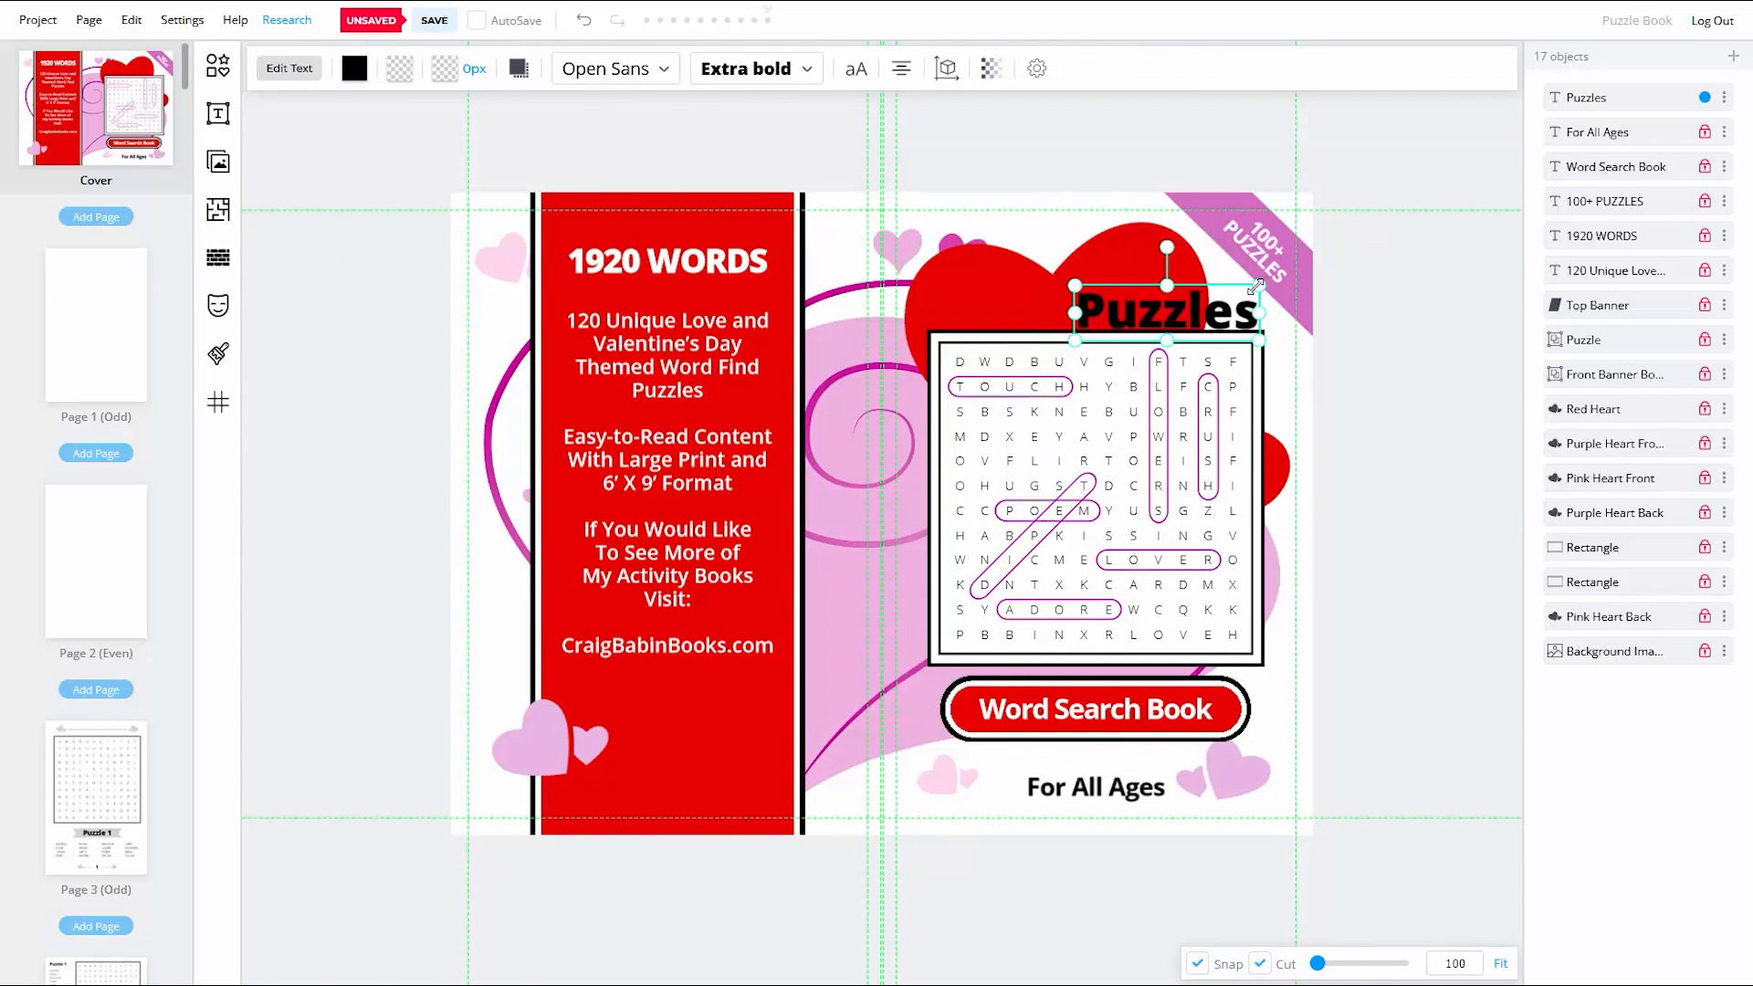
Step: Set the Puzzles heading's weight to Bold and its character spacing to -.02
{"action": "left_click", "coordinate": [740, 68]}
{"action": "left_click", "coordinate": [757, 352]}
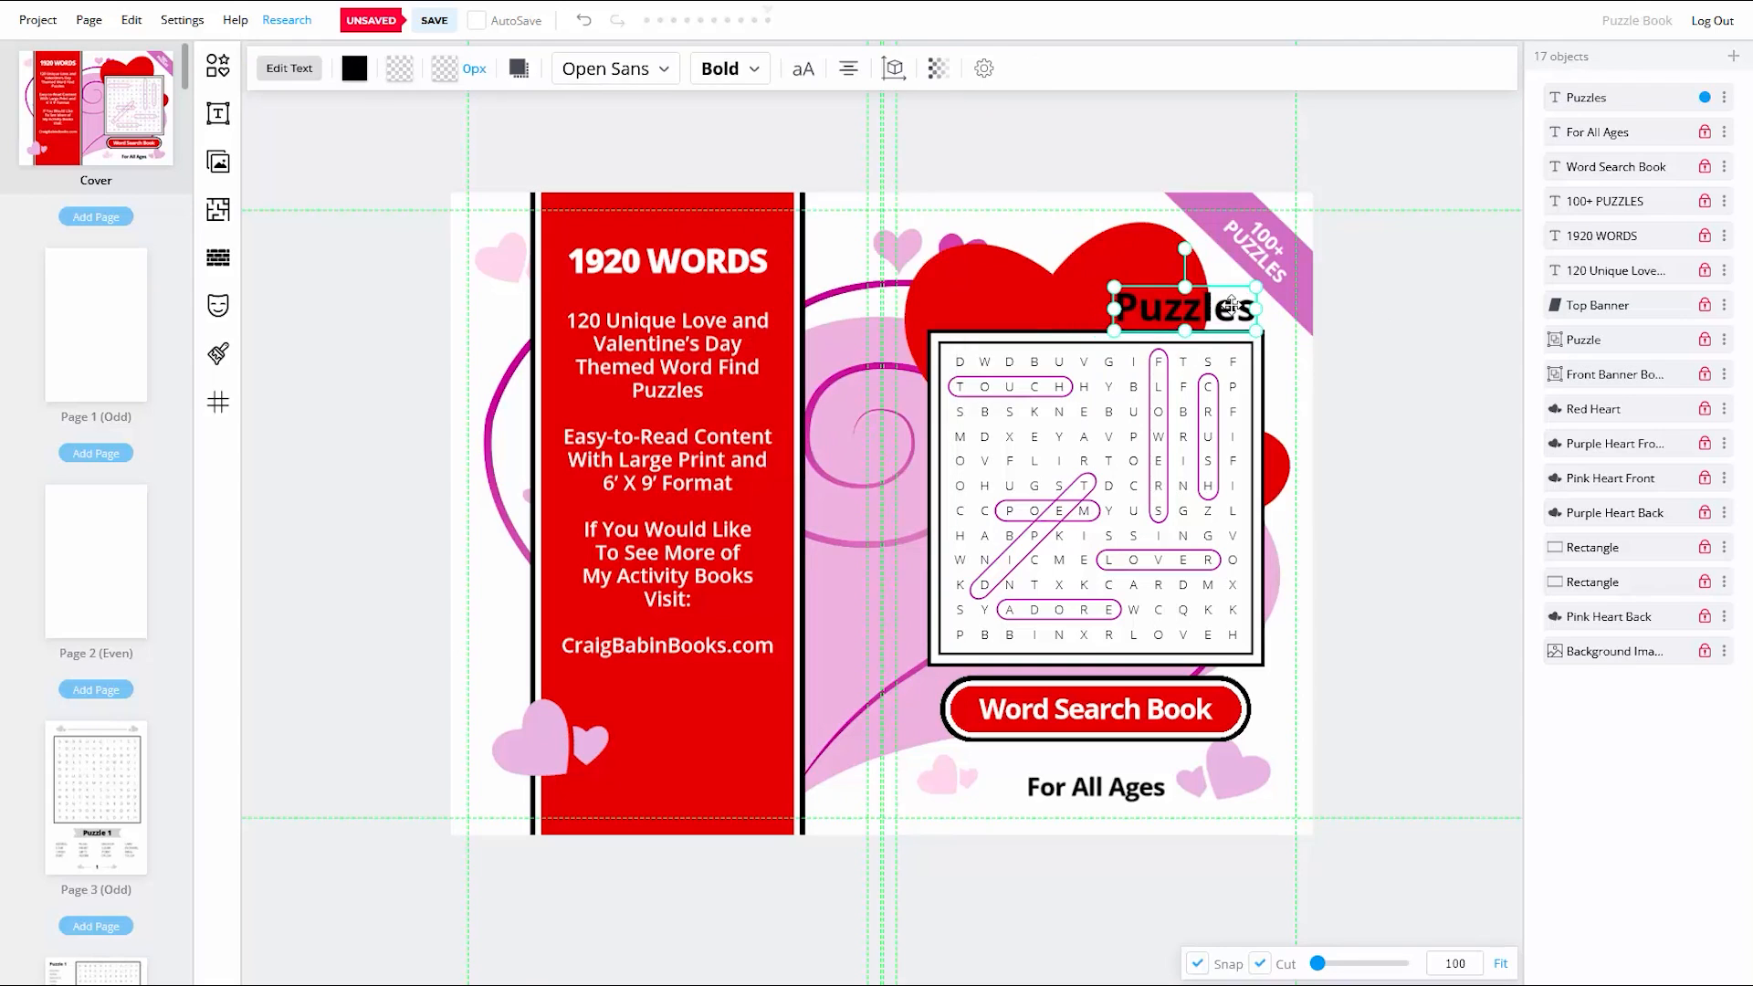
{"action": "left_click", "coordinate": [803, 68]}
{"action": "type", "text": "-."}
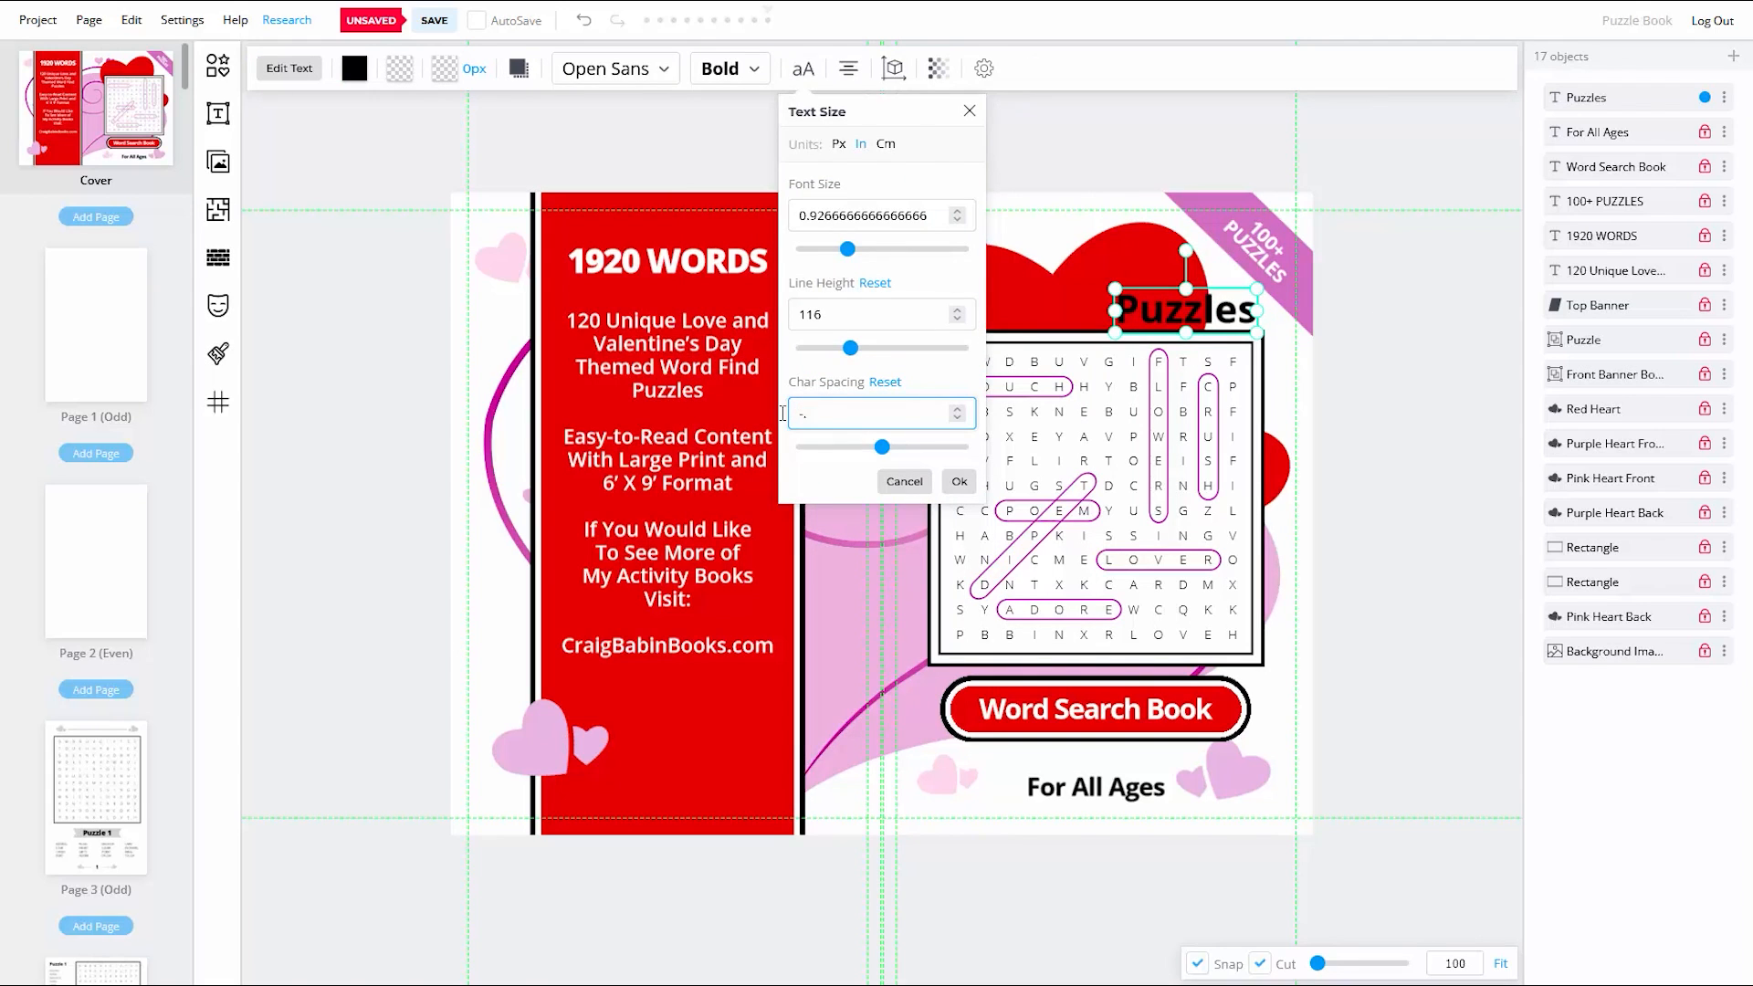
{"action": "type", "text": "02"}
{"action": "left_click", "coordinate": [961, 483]}
Step: Shrink the Puzzles heading further and position it just above the puzzle grid's upper-right corner
{"action": "left_click", "coordinate": [1405, 428]}
{"action": "left_click", "coordinate": [1240, 307]}
{"action": "left_click_drag", "start_coordinate": [1252, 289], "coordinate": [1243, 309]}
{"action": "left_click", "coordinate": [1383, 365]}
{"action": "left_click", "coordinate": [1244, 310]}
{"action": "left_click", "coordinate": [1383, 364]}
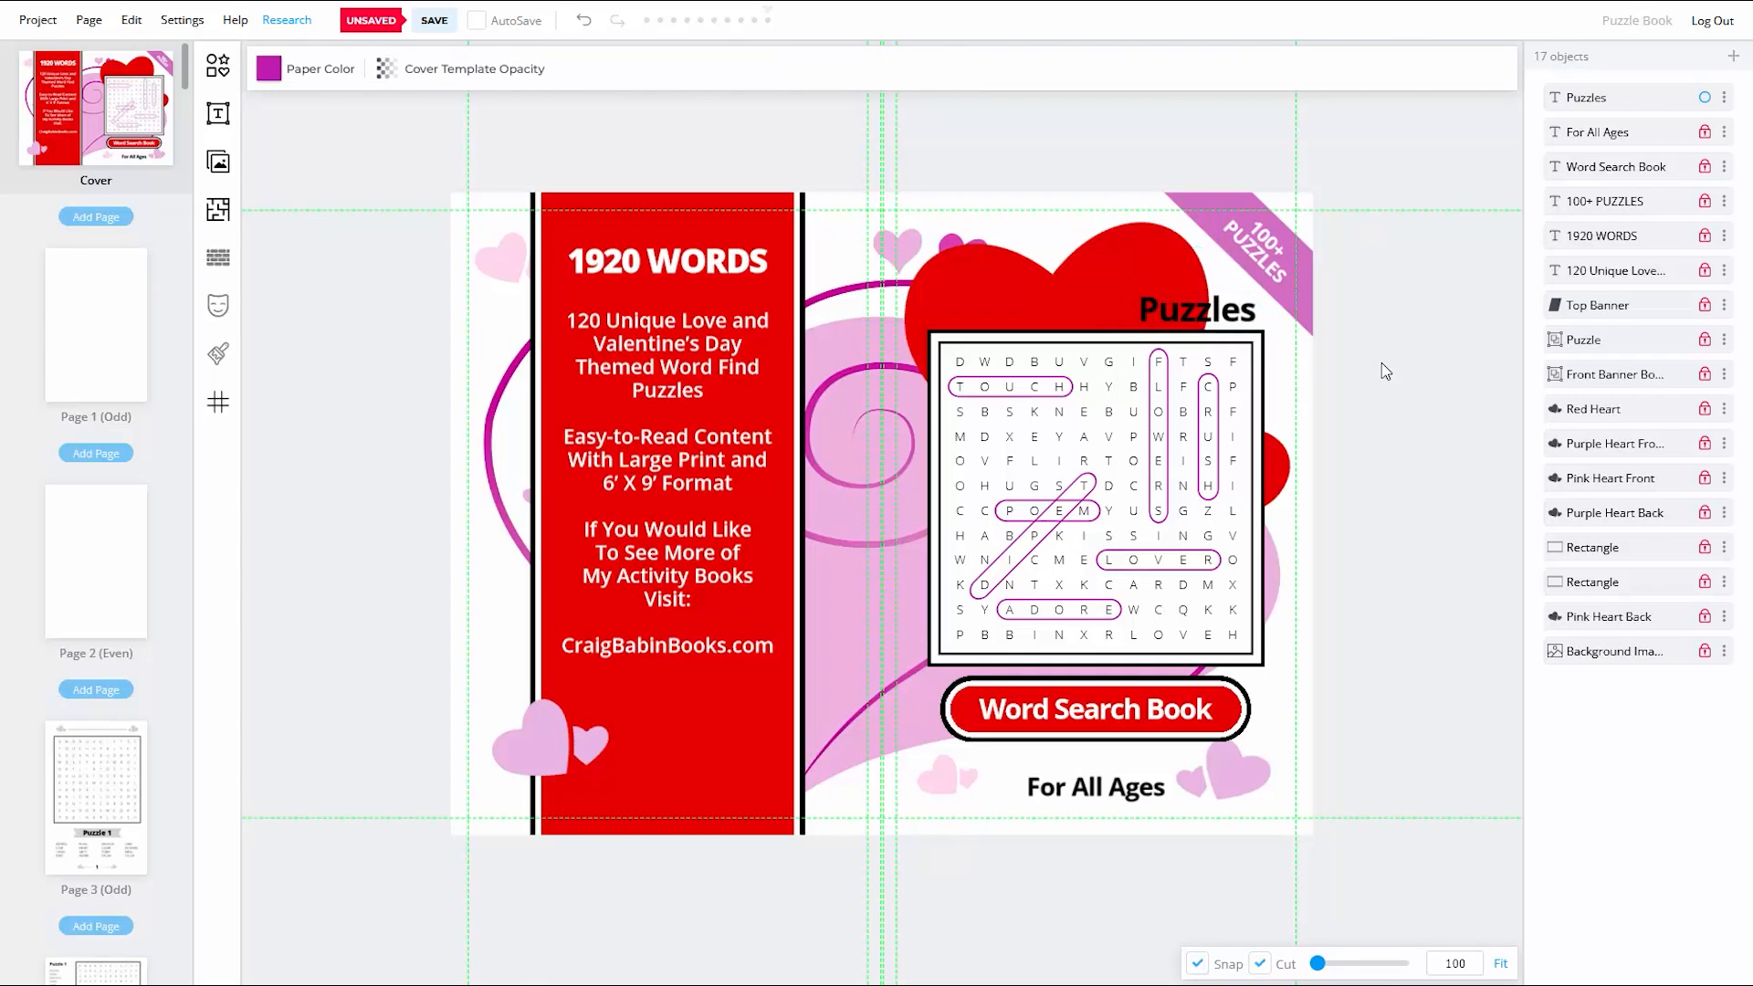
Step: Lock the Puzzles heading and save the project
{"action": "left_click", "coordinate": [1724, 98]}
{"action": "left_click", "coordinate": [1630, 149]}
{"action": "left_click", "coordinate": [435, 20]}
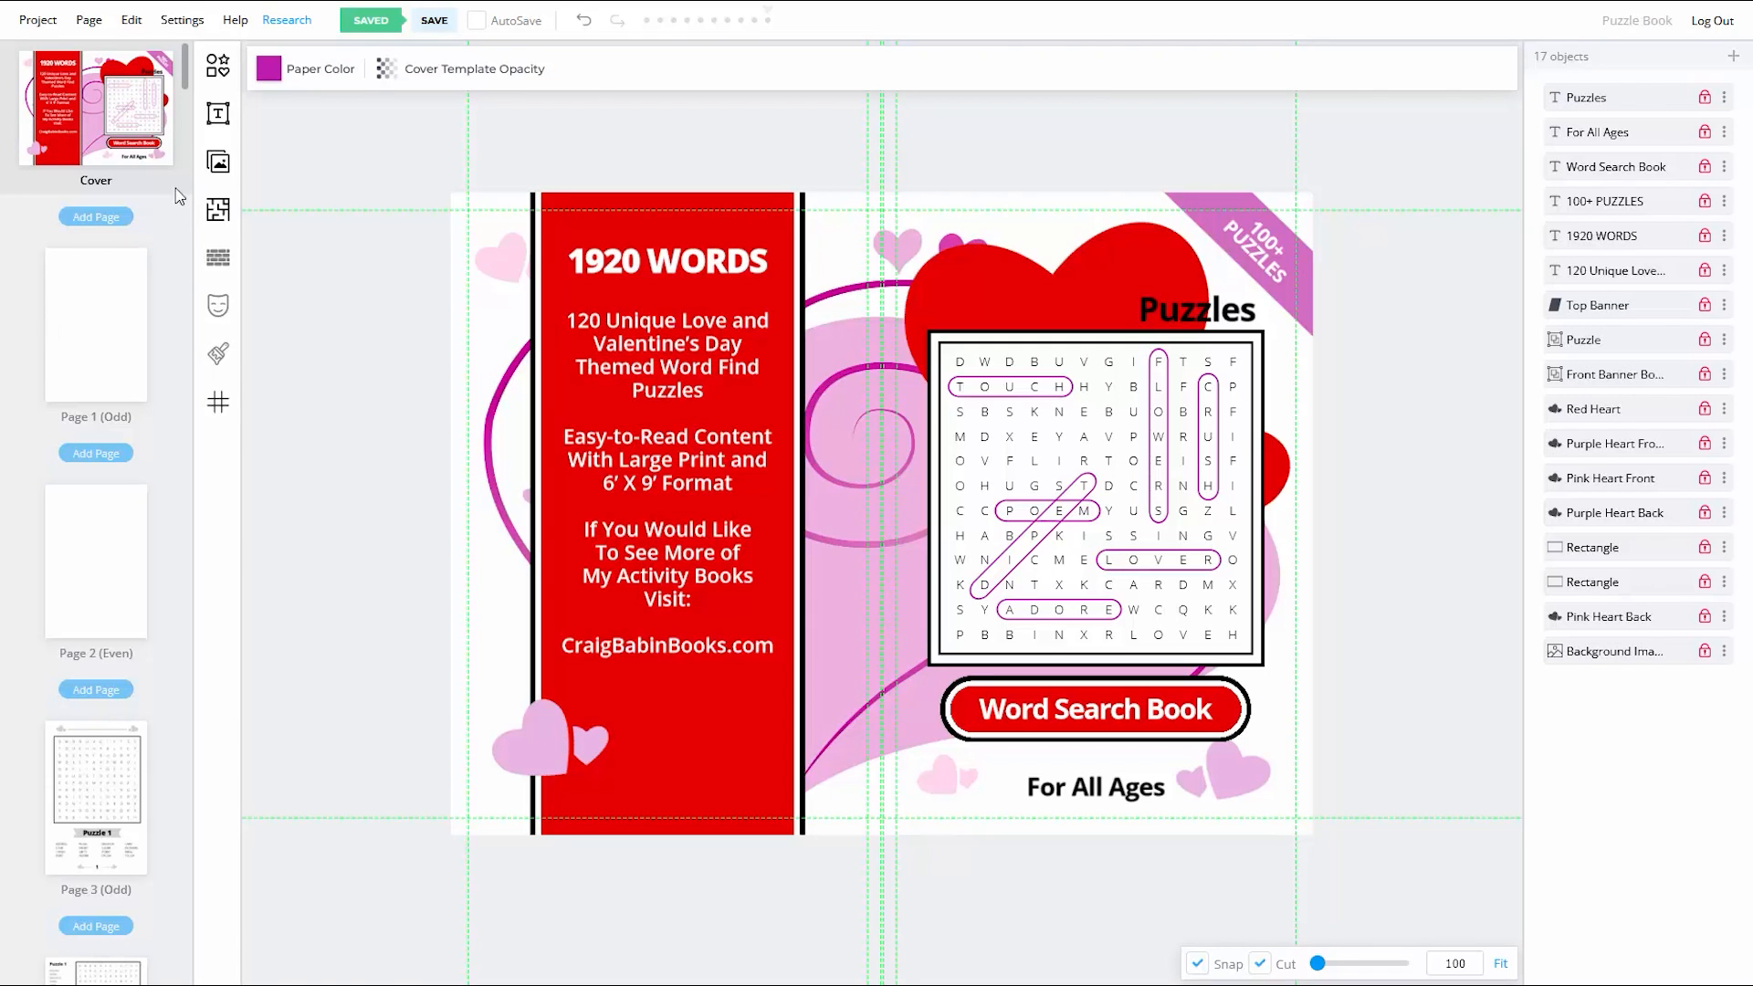
Step: Add another heading to the cover and replace its placeholder text with "Valentine's"
{"action": "left_click", "coordinate": [216, 117]}
{"action": "left_click", "coordinate": [320, 96]}
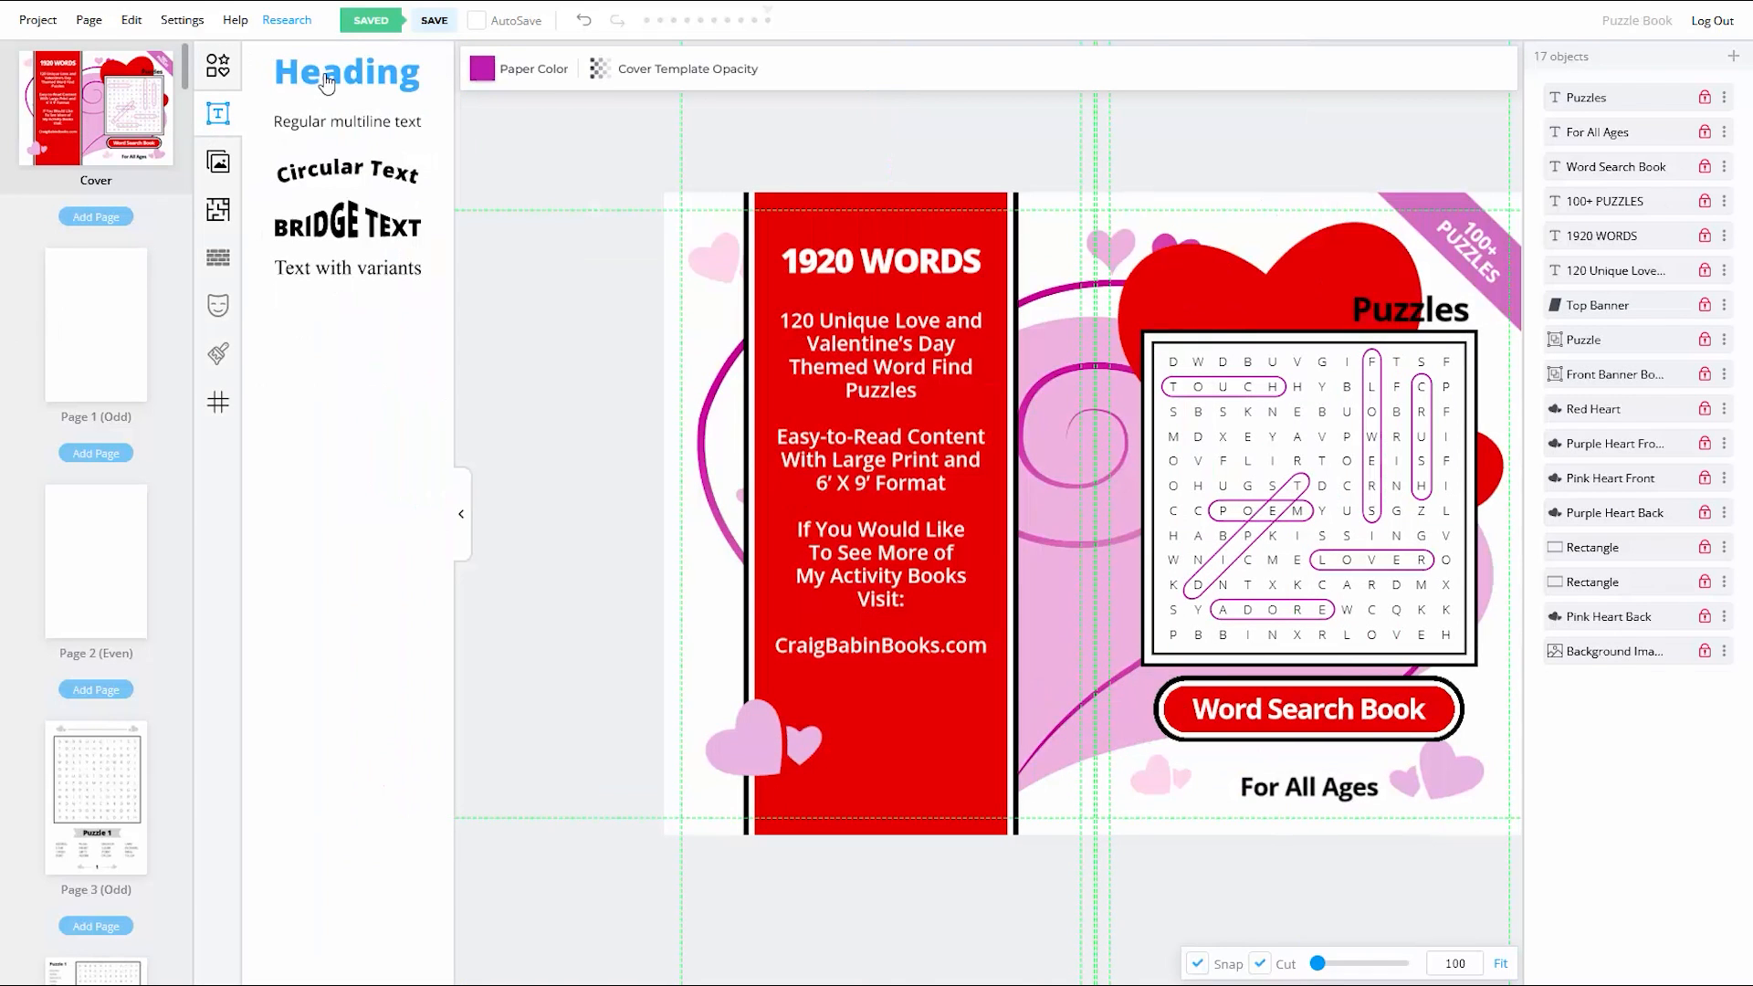
{"action": "left_click", "coordinate": [458, 519]}
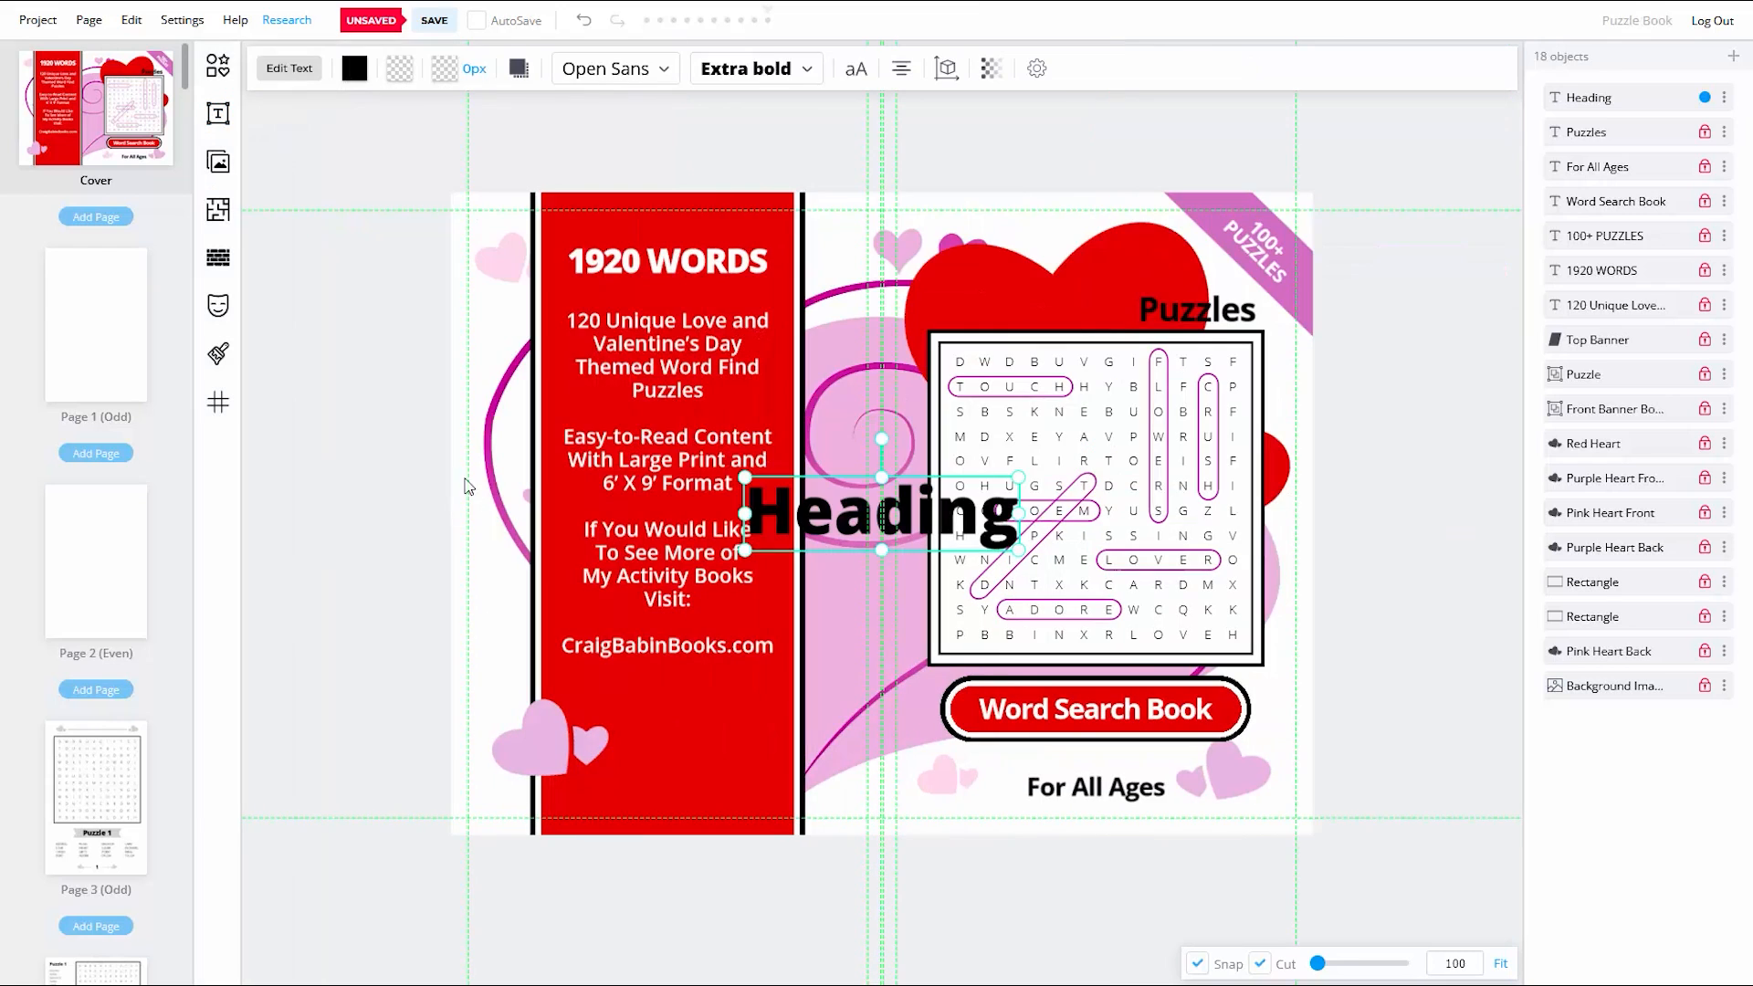
{"action": "double_click", "coordinate": [1002, 519]}
{"action": "key", "text": "BackSpace"}
{"action": "key", "text": "BackSpace"}
{"action": "key", "text": "BackSpace"}
{"action": "key", "text": "BackSpace"}
{"action": "key", "text": "BackSpace"}
{"action": "key", "text": "BackSpace"}
{"action": "key", "text": "BackSpace"}
{"action": "type", "text": "Valentine's"}
Step: Apply the uploaded Reshida Valentines font to the Valentine's heading and make its text white
{"action": "left_click", "coordinate": [630, 69]}
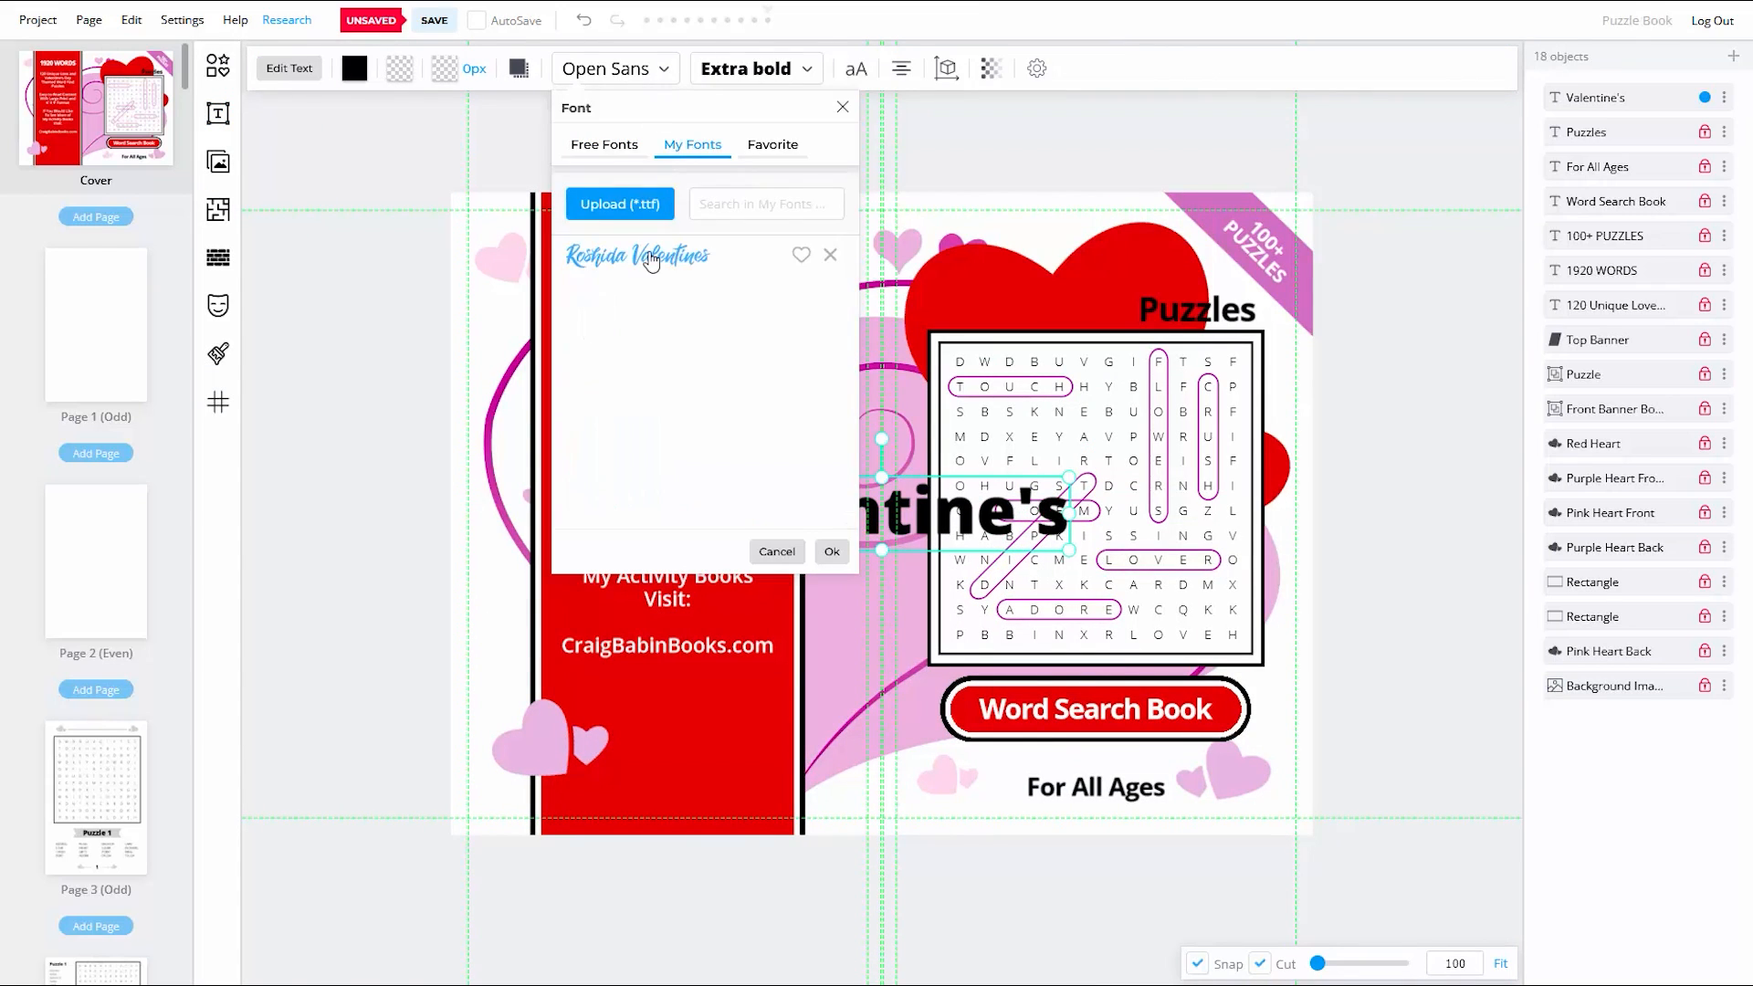
{"action": "left_click", "coordinate": [651, 261]}
{"action": "left_click", "coordinate": [832, 552]}
{"action": "left_click", "coordinate": [354, 69]}
{"action": "left_click", "coordinate": [347, 169]}
{"action": "left_click", "coordinate": [596, 505]}
Step: Resize the Valentine's heading and place it across the large red heart above the puzzle grid
{"action": "left_click_drag", "start_coordinate": [976, 478], "coordinate": [1113, 424]}
{"action": "left_click_drag", "start_coordinate": [1012, 486], "coordinate": [1115, 283]}
{"action": "left_click", "coordinate": [713, 68]}
{"action": "left_click", "coordinate": [869, 481]}
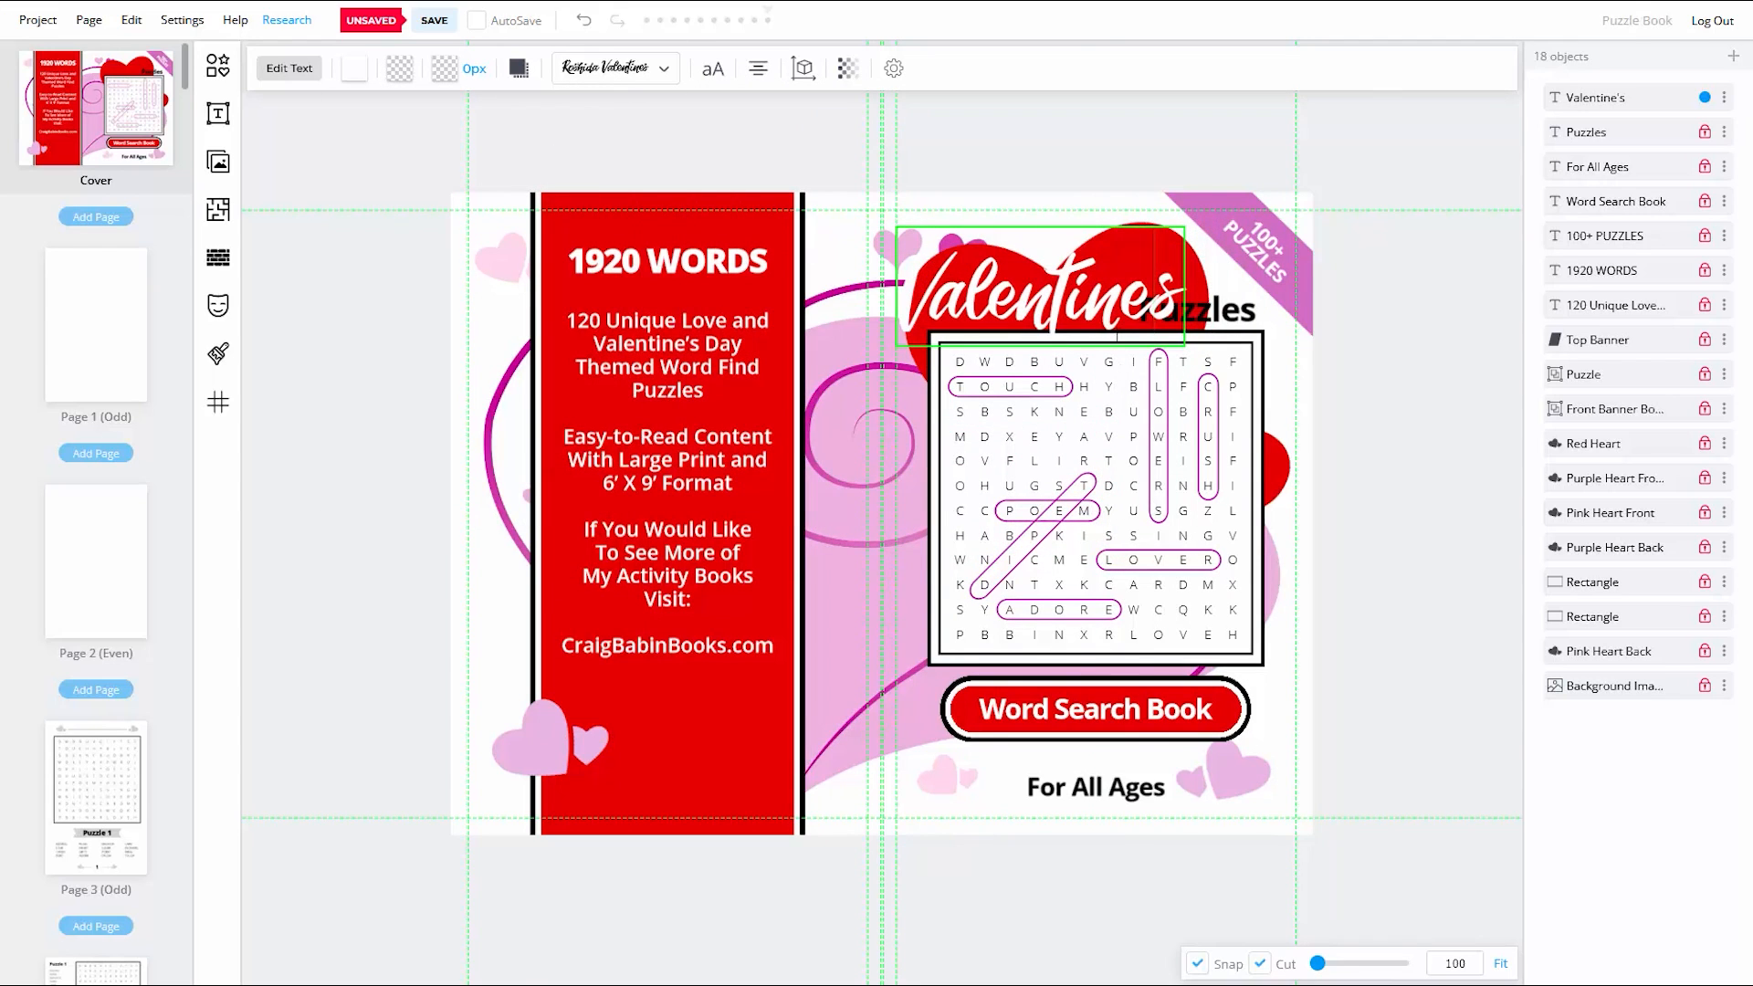
Step: Insert an extra apostrophe before the final s of the Valentine's heading and set the selected apostrophe's font size to 0.7 in
{"action": "type", "text": "'"}
{"action": "left_click_drag", "start_coordinate": [1163, 290], "coordinate": [1145, 290]}
{"action": "left_click", "coordinate": [713, 68]}
{"action": "left_click_drag", "start_coordinate": [760, 250], "coordinate": [744, 250]}
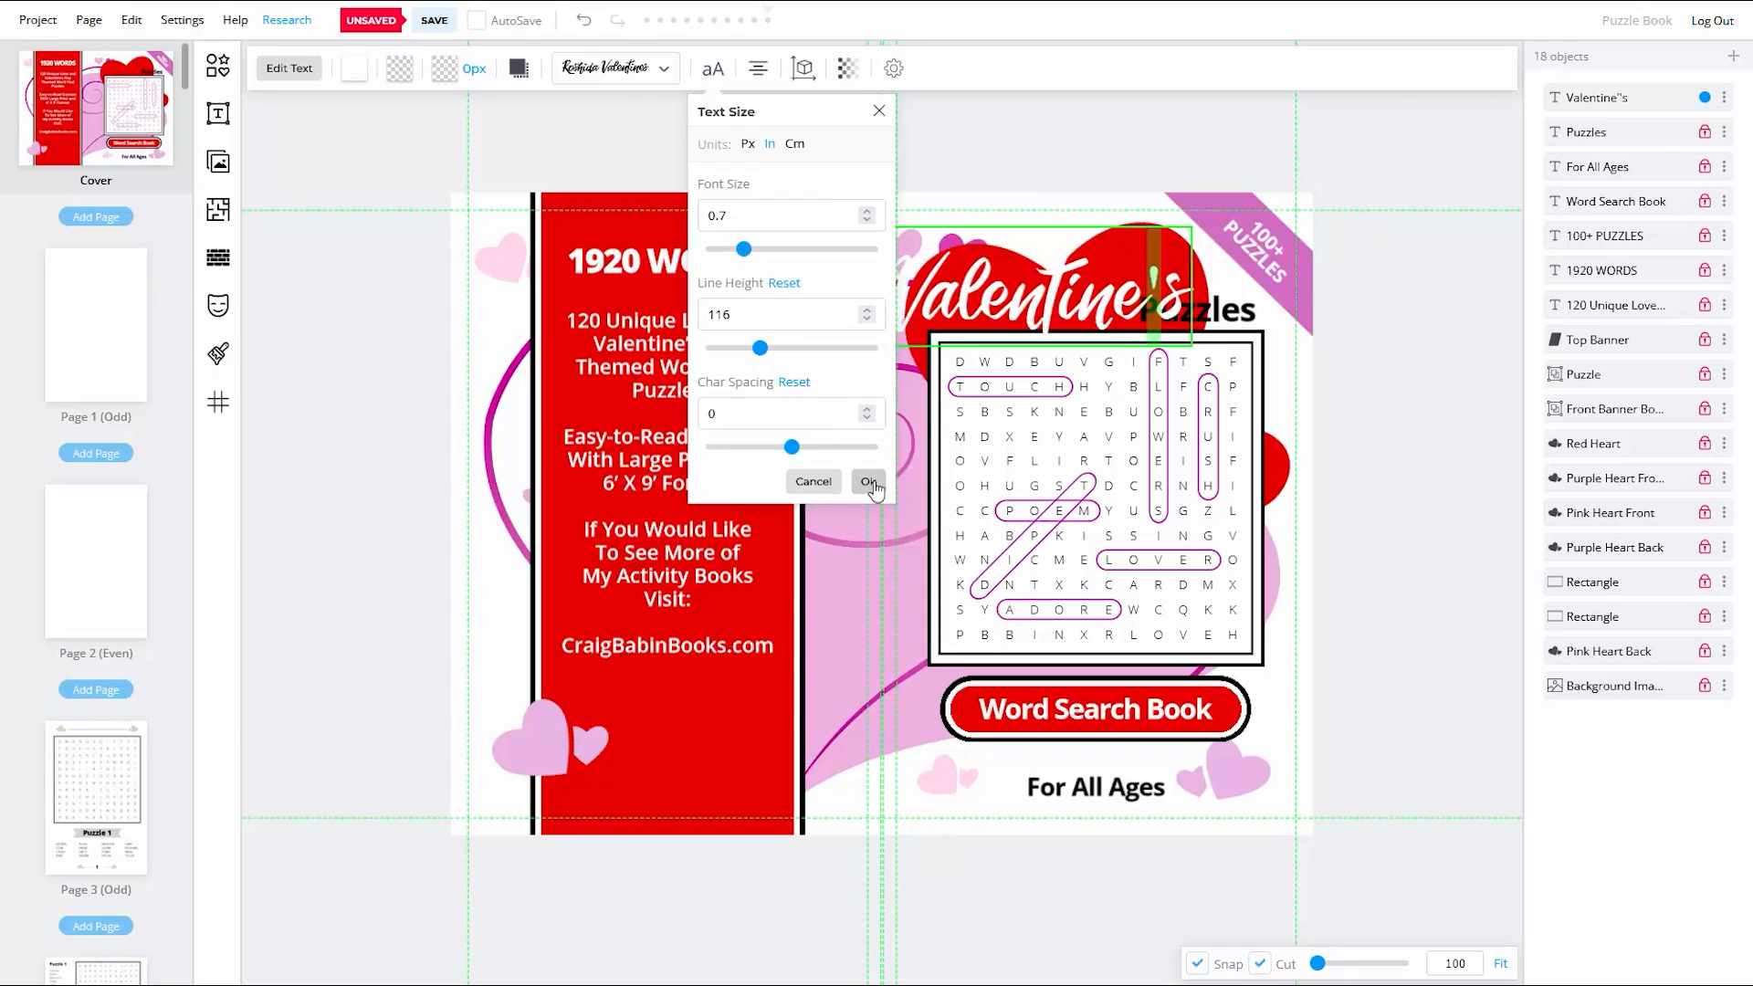
{"action": "left_click", "coordinate": [869, 481]}
Step: Tilt the Valentine's heading upward to the right across the red heart and add a black shadow with offsets Left 4 and Top 12
{"action": "left_click", "coordinate": [1202, 243]}
{"action": "left_click_drag", "start_coordinate": [1193, 228], "coordinate": [1179, 208]}
{"action": "left_click", "coordinate": [518, 67]}
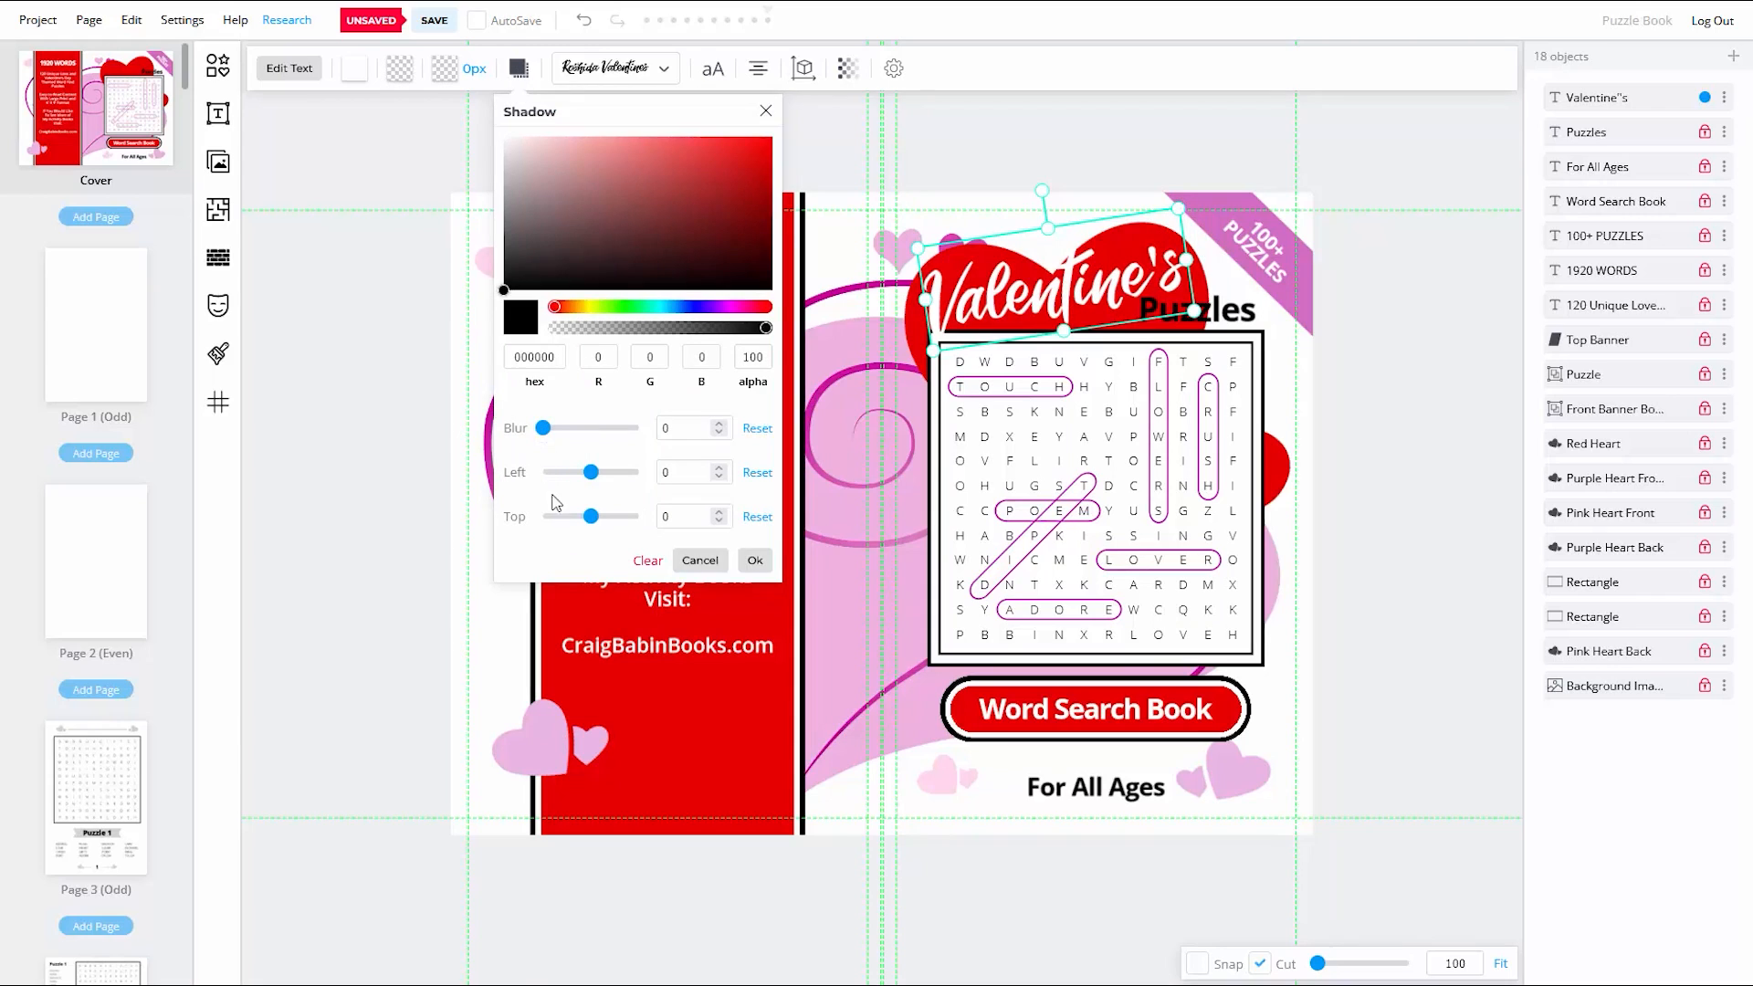
{"action": "left_click_drag", "start_coordinate": [591, 516], "coordinate": [597, 517]}
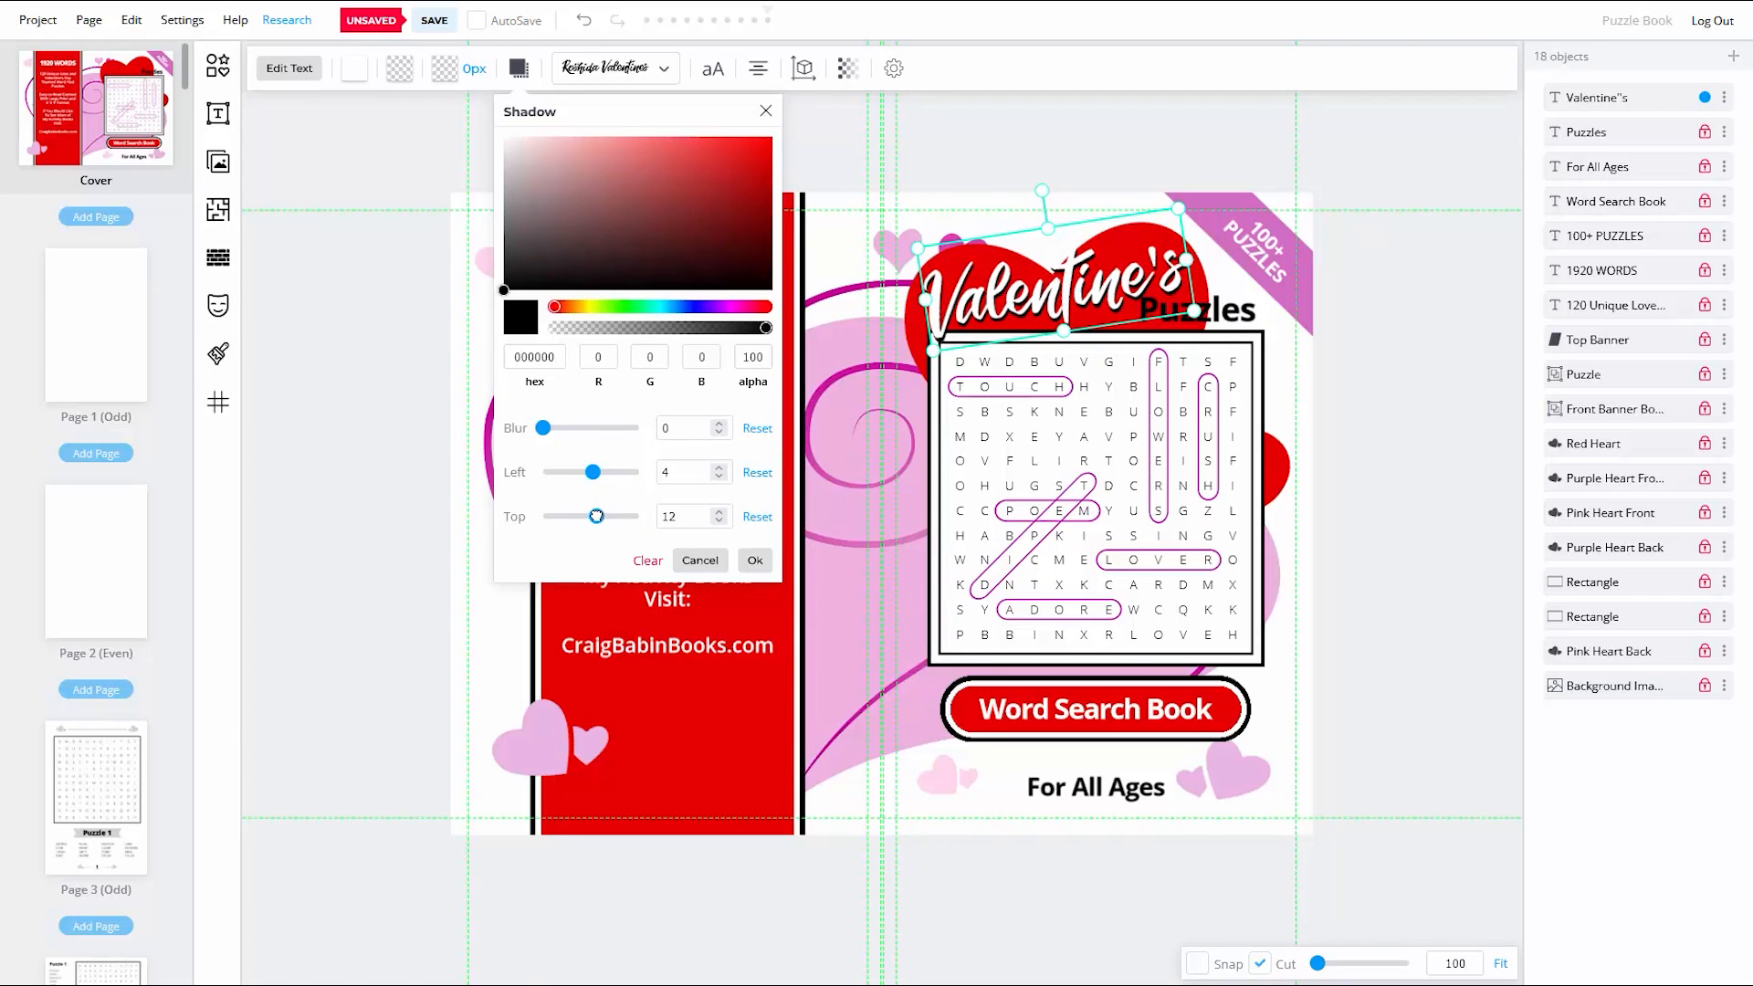
{"action": "left_click", "coordinate": [753, 560]}
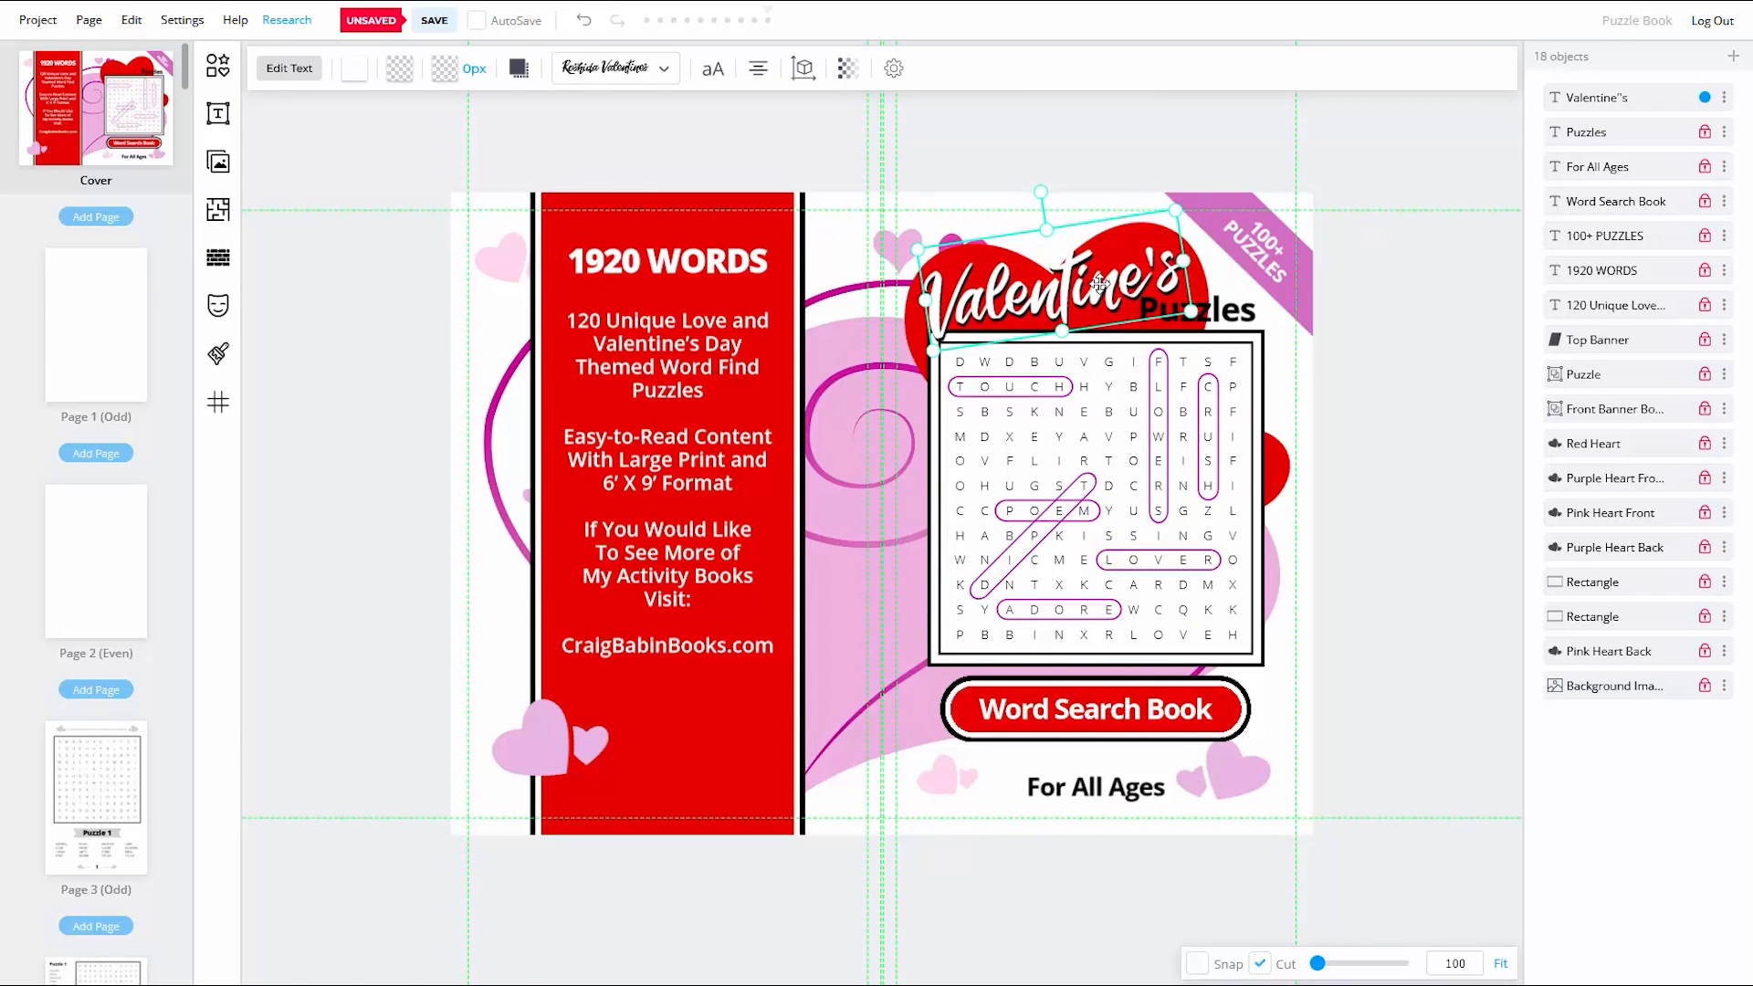
Step: Shrink the tilted Valentine's heading slightly to fit the red heart and save the project
{"action": "left_click", "coordinate": [1315, 361]}
{"action": "left_click", "coordinate": [1096, 285]}
{"action": "left_click_drag", "start_coordinate": [1179, 208], "coordinate": [1171, 213]}
{"action": "left_click", "coordinate": [1315, 370]}
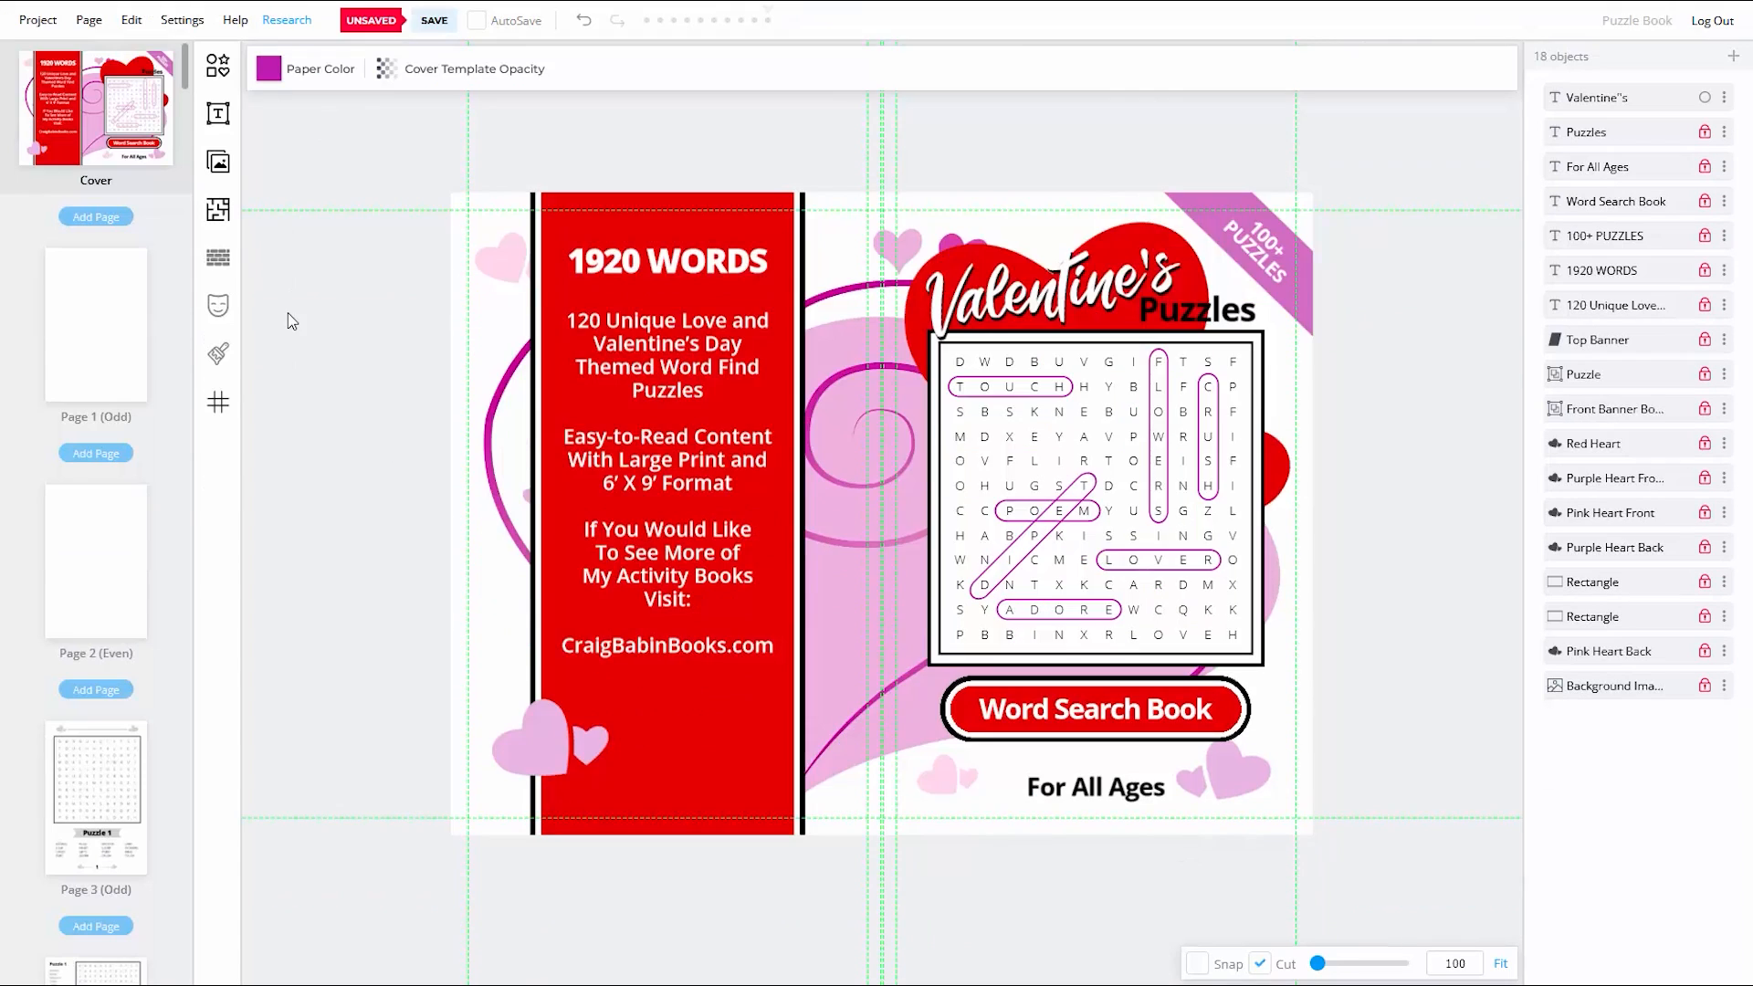
{"action": "key", "text": "ctrl+s"}
Step: Readjust the shadow of the Valentine's heading and save the project
{"action": "left_click", "coordinate": [1045, 307]}
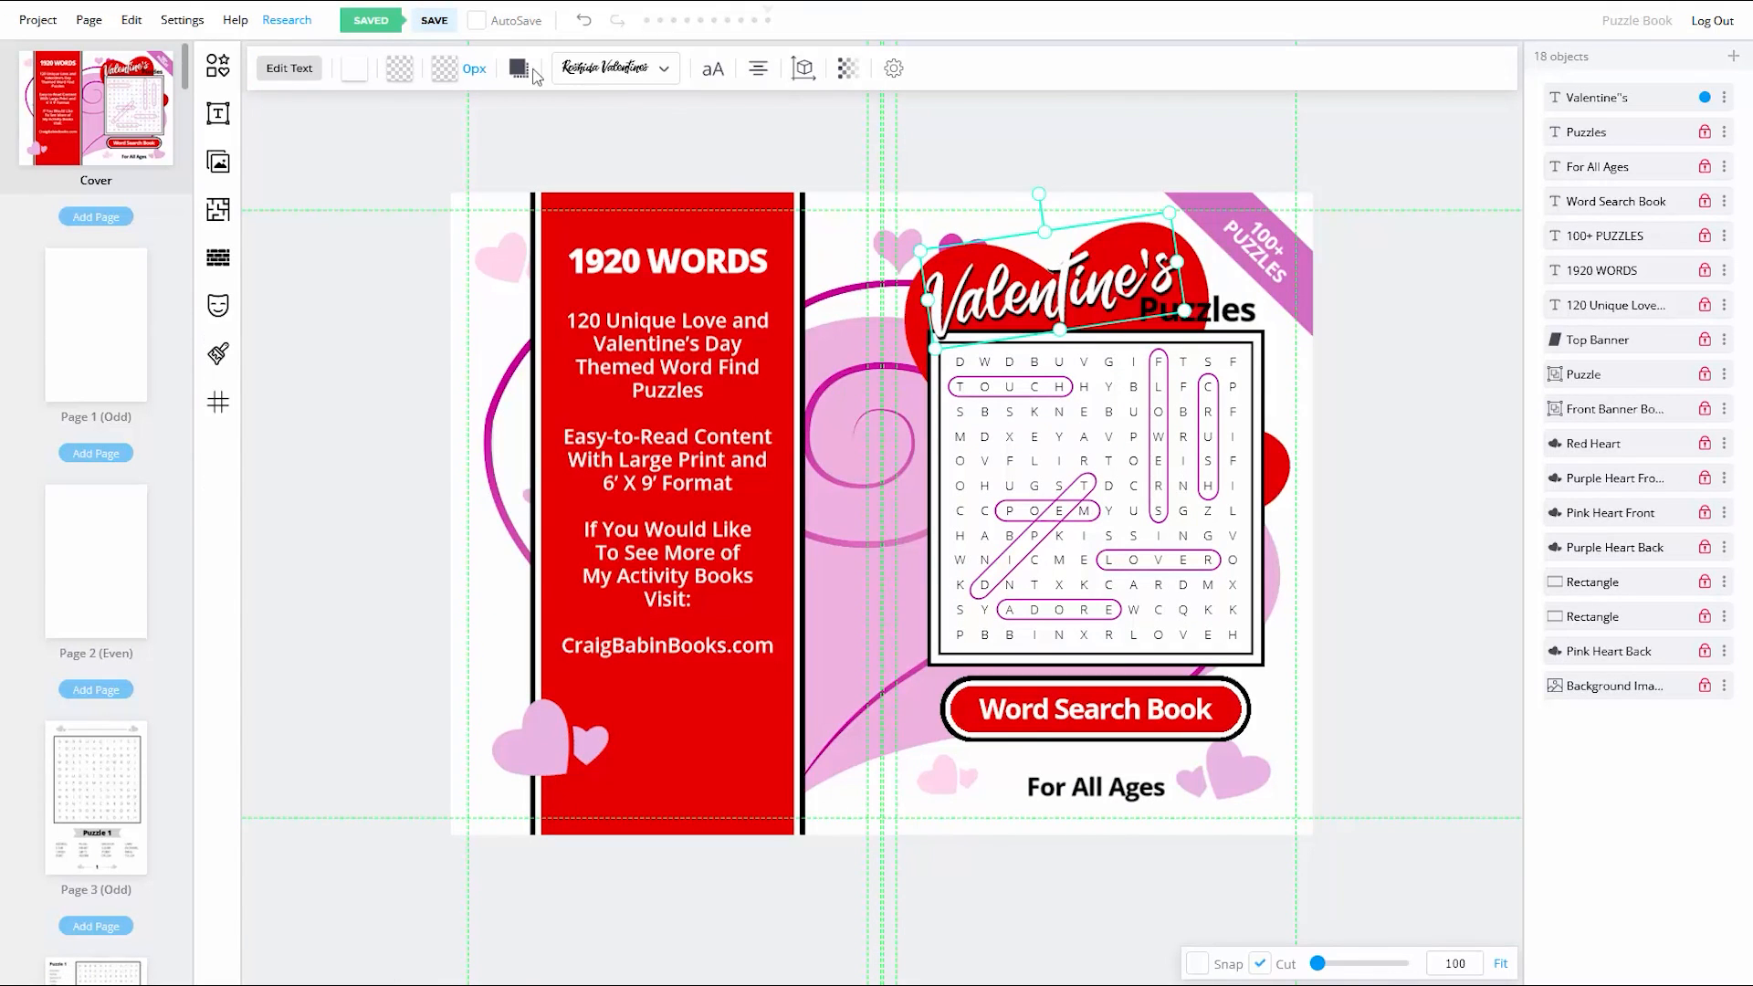
{"action": "left_click", "coordinate": [519, 68]}
{"action": "left_click", "coordinate": [755, 560]}
{"action": "left_click", "coordinate": [593, 482]}
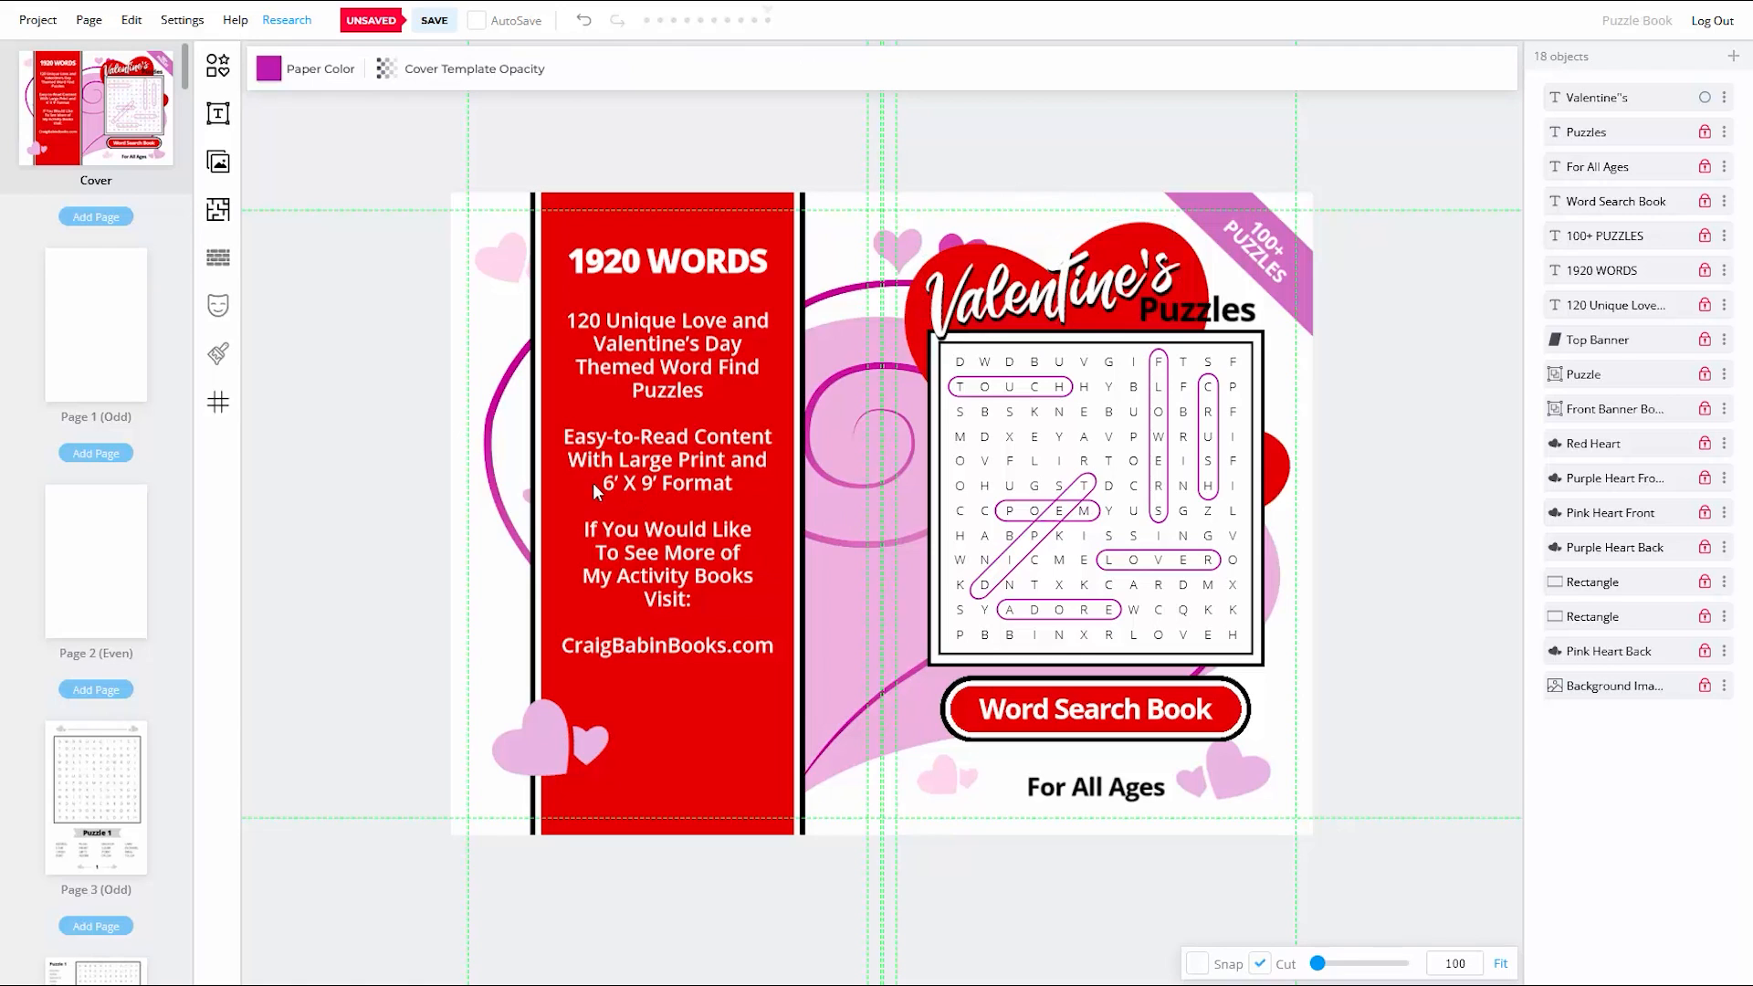
{"action": "left_click", "coordinate": [435, 22]}
Step: Reorder the layers so Word Search Book and For All Ages adjoin the front banner and the two back-cover texts sit directly above the rectangles
{"action": "left_click_drag", "start_coordinate": [1625, 167], "coordinate": [1632, 341]}
{"action": "left_click_drag", "start_coordinate": [1634, 236], "coordinate": [1633, 548]}
{"action": "left_click_drag", "start_coordinate": [1634, 202], "coordinate": [1633, 514]}
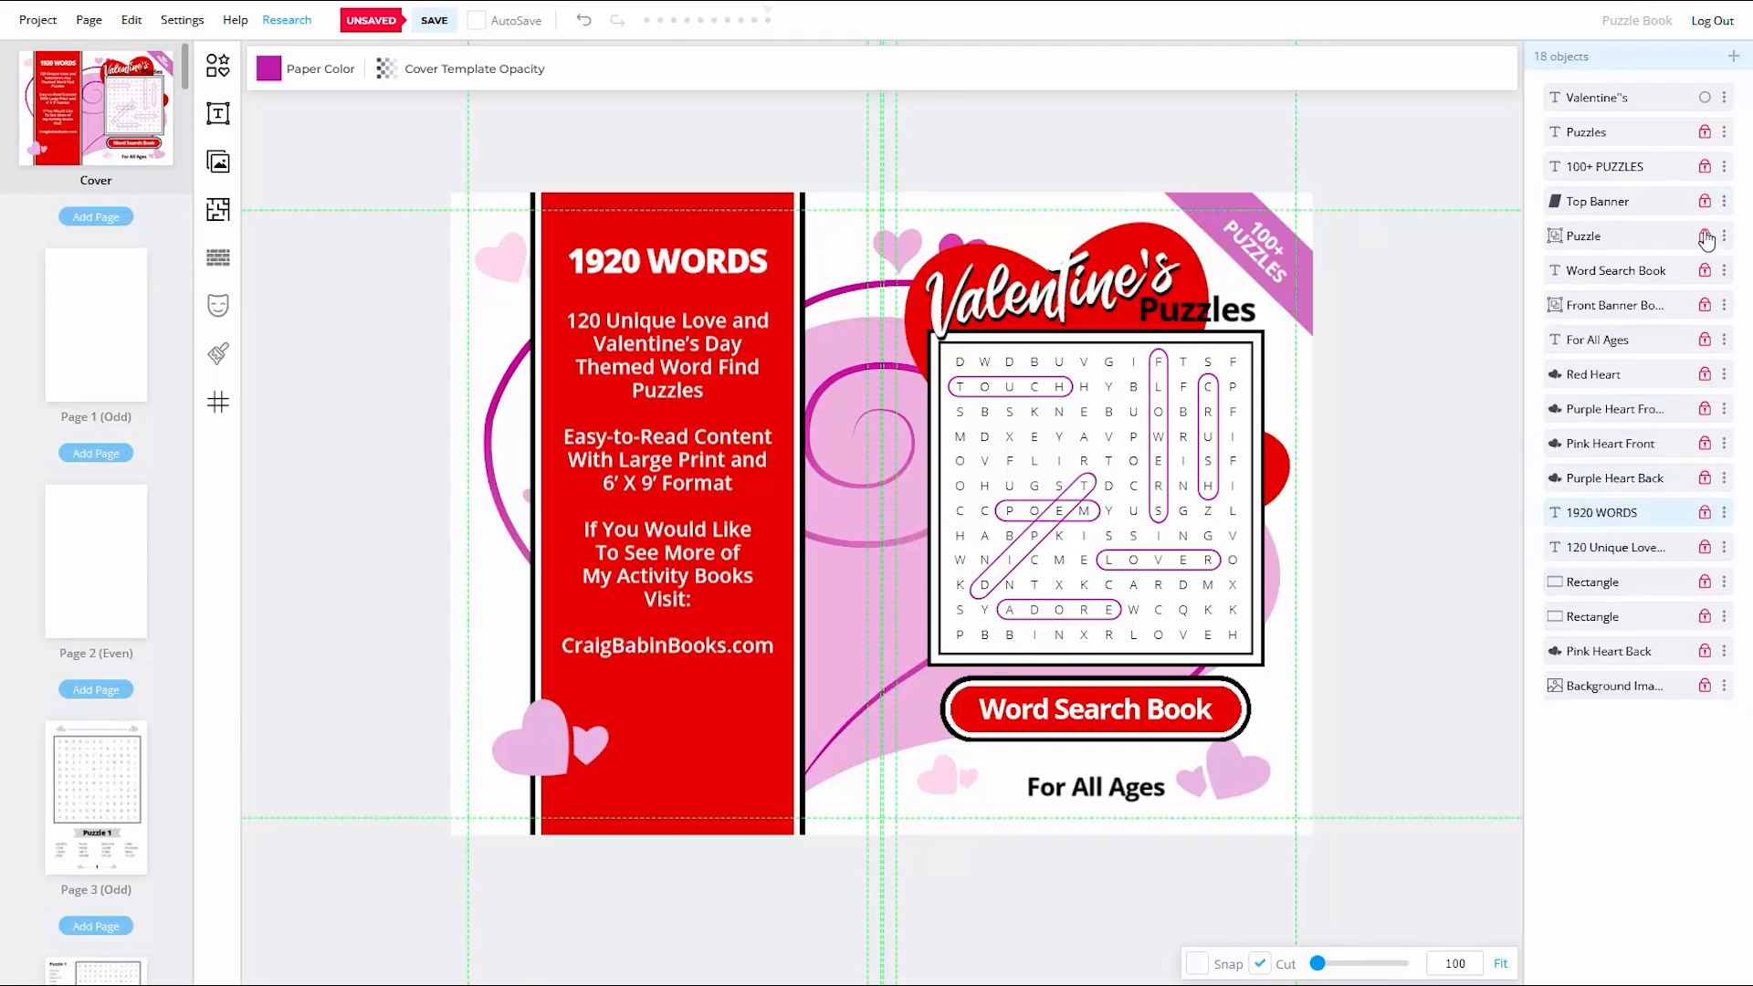
Step: Unlock the front-cover objects and move the Word Search Book banner and For All Ages text lower on the front cover
{"action": "left_click", "coordinate": [1724, 409]}
{"action": "left_click", "coordinate": [1670, 464]}
{"action": "left_click", "coordinate": [1625, 479]}
{"action": "left_click", "coordinate": [1197, 964]}
{"action": "left_click_drag", "start_coordinate": [1170, 772], "coordinate": [1159, 776]}
{"action": "left_click_drag", "start_coordinate": [1095, 787], "coordinate": [1096, 797]}
{"action": "left_click_drag", "start_coordinate": [1293, 701], "coordinate": [1158, 722]}
{"action": "key", "text": "Down"}
{"action": "key", "text": "Down"}
{"action": "key", "text": "Down"}
{"action": "key", "text": "Down"}
{"action": "key", "text": "Down"}
{"action": "key", "text": "Down"}
{"action": "key", "text": "Down"}
{"action": "key", "text": "Down"}
{"action": "key", "text": "Down"}
{"action": "key", "text": "Down"}
{"action": "key", "text": "Down"}
{"action": "key", "text": "Down"}
{"action": "key", "text": "Down"}
{"action": "key", "text": "Down"}
{"action": "key", "text": "Down"}
{"action": "key", "text": "Down"}
{"action": "key", "text": "Down"}
{"action": "key", "text": "Down"}
{"action": "key", "text": "Down"}
{"action": "key", "text": "Down"}
{"action": "left_click", "coordinate": [1096, 797]}
{"action": "key", "text": "Up"}
Step: Move the puzzle grid down on the front cover, close above the Word Search Book banner
{"action": "left_click", "coordinate": [1373, 498]}
{"action": "left_click", "coordinate": [1224, 511]}
{"action": "key", "text": "Down"}
{"action": "key", "text": "Down"}
{"action": "key", "text": "Down"}
{"action": "key", "text": "Down"}
{"action": "key", "text": "Down"}
{"action": "key", "text": "Down"}
{"action": "key", "text": "Down"}
{"action": "key", "text": "Down"}
{"action": "key", "text": "Down"}
{"action": "key", "text": "Down"}
{"action": "key", "text": "Down"}
{"action": "key", "text": "Down"}
{"action": "key", "text": "Down"}
{"action": "key", "text": "Down"}
{"action": "key", "text": "Down"}
{"action": "key", "text": "Down"}
{"action": "key", "text": "Down"}
{"action": "key", "text": "Down"}
{"action": "key", "text": "Down"}
{"action": "key", "text": "Down"}
{"action": "left_click", "coordinate": [1420, 555]}
Step: Move the Puzzles title down so it sits just above the puzzle grid's frame
{"action": "left_click", "coordinate": [1223, 311]}
{"action": "key", "text": "Down"}
{"action": "key", "text": "Down"}
{"action": "key", "text": "Down"}
{"action": "key", "text": "Down"}
{"action": "key", "text": "Down"}
{"action": "key", "text": "Down"}
{"action": "key", "text": "Down"}
{"action": "key", "text": "Down"}
{"action": "key", "text": "Down"}
{"action": "key", "text": "Down"}
{"action": "key", "text": "Down"}
{"action": "key", "text": "Down"}
{"action": "key", "text": "Down"}
{"action": "key", "text": "Down"}
{"action": "key", "text": "Down"}
{"action": "key", "text": "Down"}
{"action": "key", "text": "Down"}
{"action": "key", "text": "Down"}
{"action": "key", "text": "Down"}
{"action": "key", "text": "Down"}
Step: Move the tilted Valentine's heading lower on the red heart
{"action": "left_click", "coordinate": [1077, 294]}
{"action": "key", "text": "Down"}
{"action": "key", "text": "Down"}
{"action": "key", "text": "Down"}
{"action": "key", "text": "Down"}
{"action": "key", "text": "Down"}
{"action": "key", "text": "Down"}
{"action": "key", "text": "Down"}
{"action": "key", "text": "Down"}
{"action": "key", "text": "Down"}
{"action": "key", "text": "Down"}
{"action": "key", "text": "Down"}
{"action": "key", "text": "Down"}
{"action": "key", "text": "Down"}
{"action": "key", "text": "Down"}
{"action": "key", "text": "Down"}
{"action": "key", "text": "Down"}
{"action": "key", "text": "Down"}
{"action": "key", "text": "Down"}
{"action": "key", "text": "Down"}
{"action": "key", "text": "Down"}
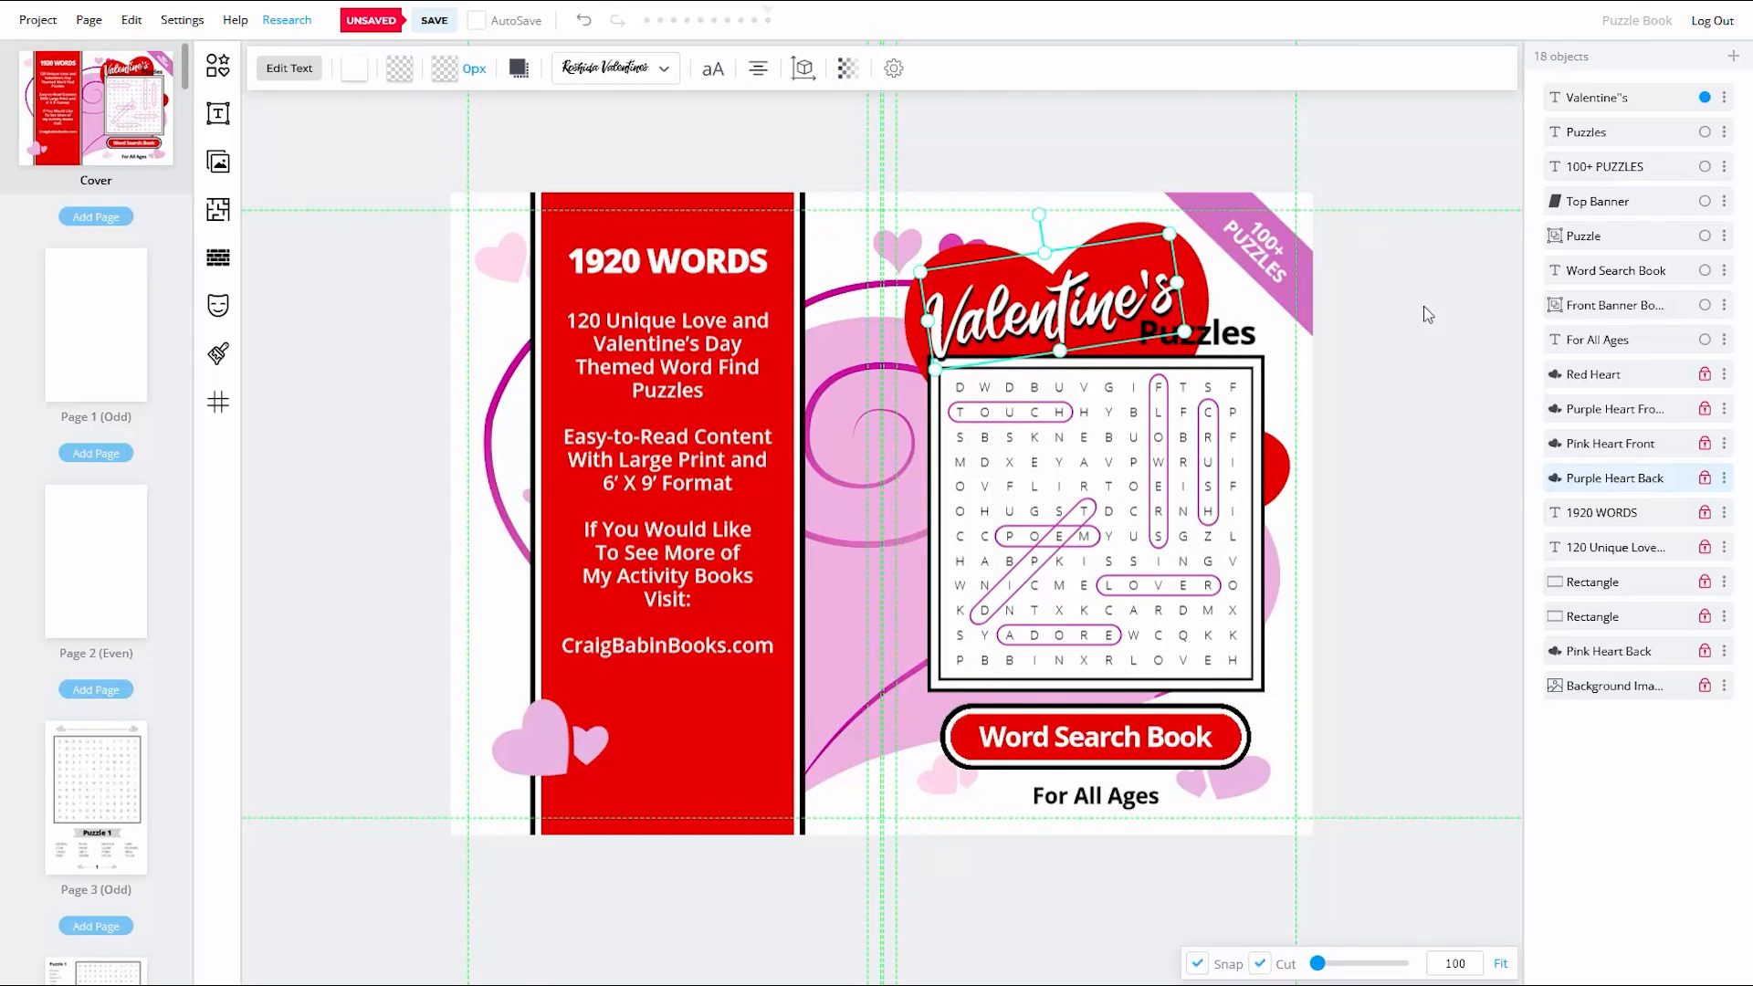
Step: Enlarge the Valentine's heading slightly, fine-tune its tilt without snapping and nudge it a little to the left
{"action": "left_click_drag", "start_coordinate": [1174, 238], "coordinate": [1183, 232]}
{"action": "left_click", "coordinate": [1397, 367]}
{"action": "left_click", "coordinate": [1078, 305]}
{"action": "left_click", "coordinate": [1197, 964]}
{"action": "left_click_drag", "start_coordinate": [1041, 213], "coordinate": [1037, 214]}
{"action": "key", "text": "Left"}
{"action": "key", "text": "Left"}
{"action": "key", "text": "Left"}
{"action": "key", "text": "Left"}
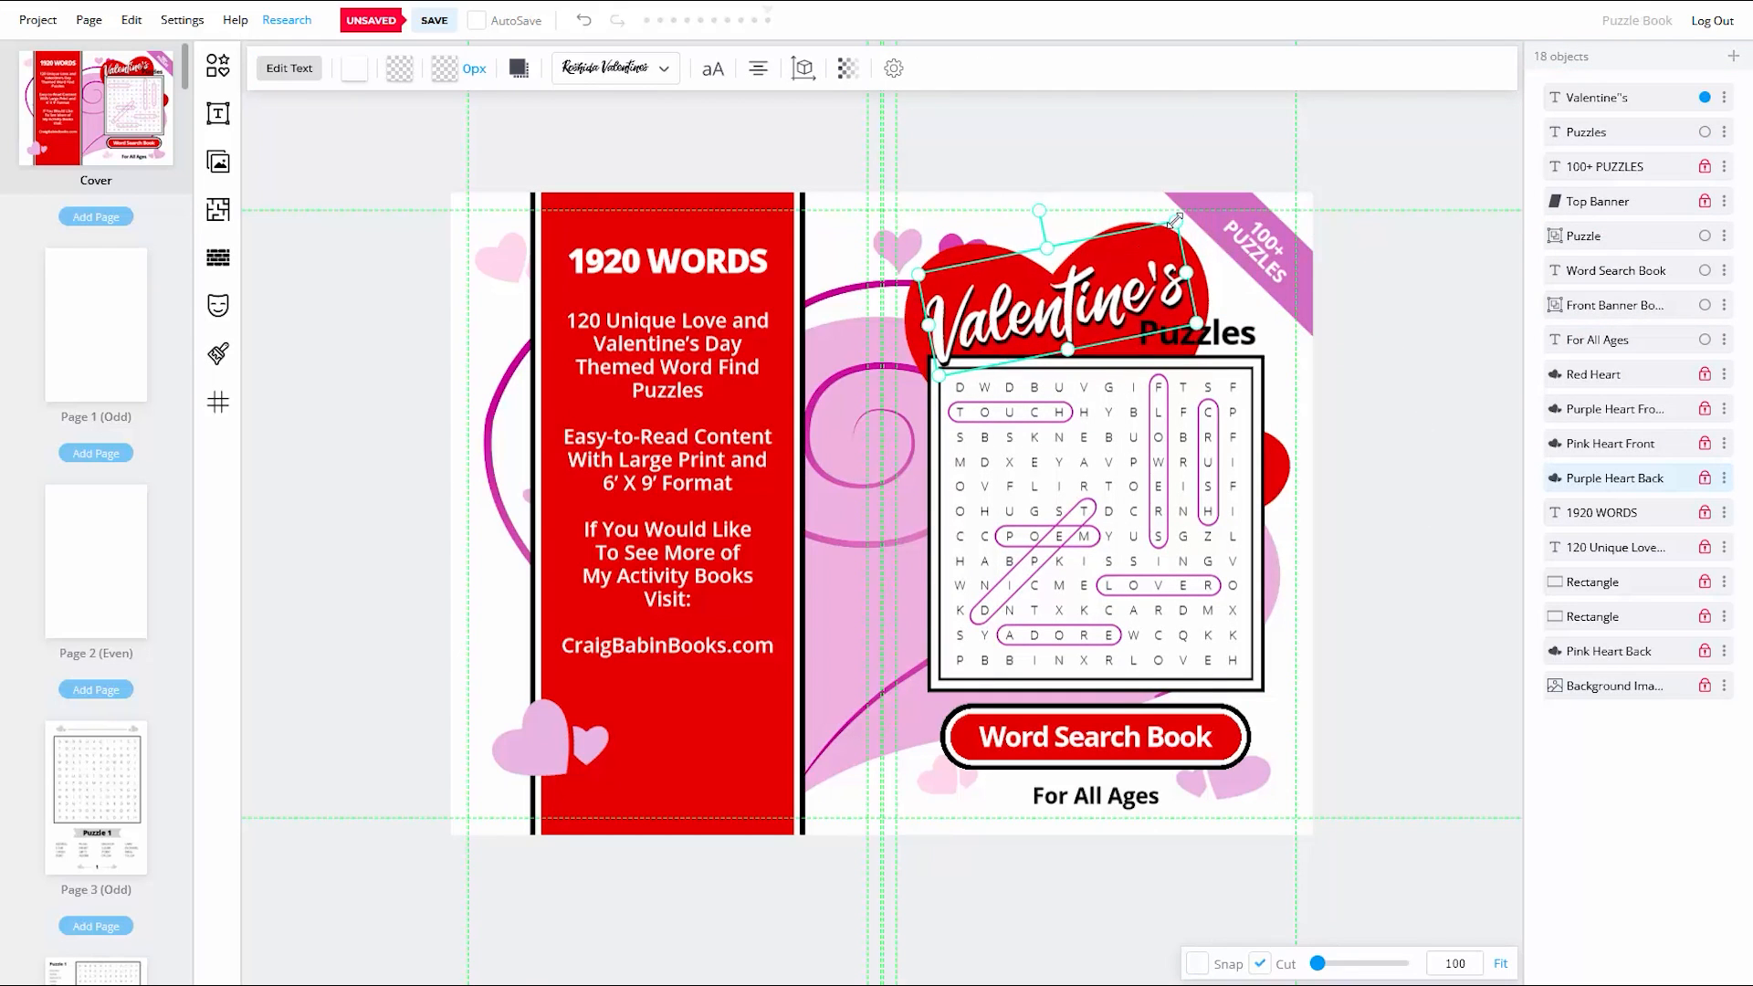
{"action": "left_click", "coordinate": [1392, 342]}
Step: Nudge the Puzzles title, the puzzle grid and the Word Search Book banner slightly further down
{"action": "left_click", "coordinate": [1224, 334]}
{"action": "key", "text": "Down"}
{"action": "key", "text": "Down"}
{"action": "left_click", "coordinate": [1403, 391]}
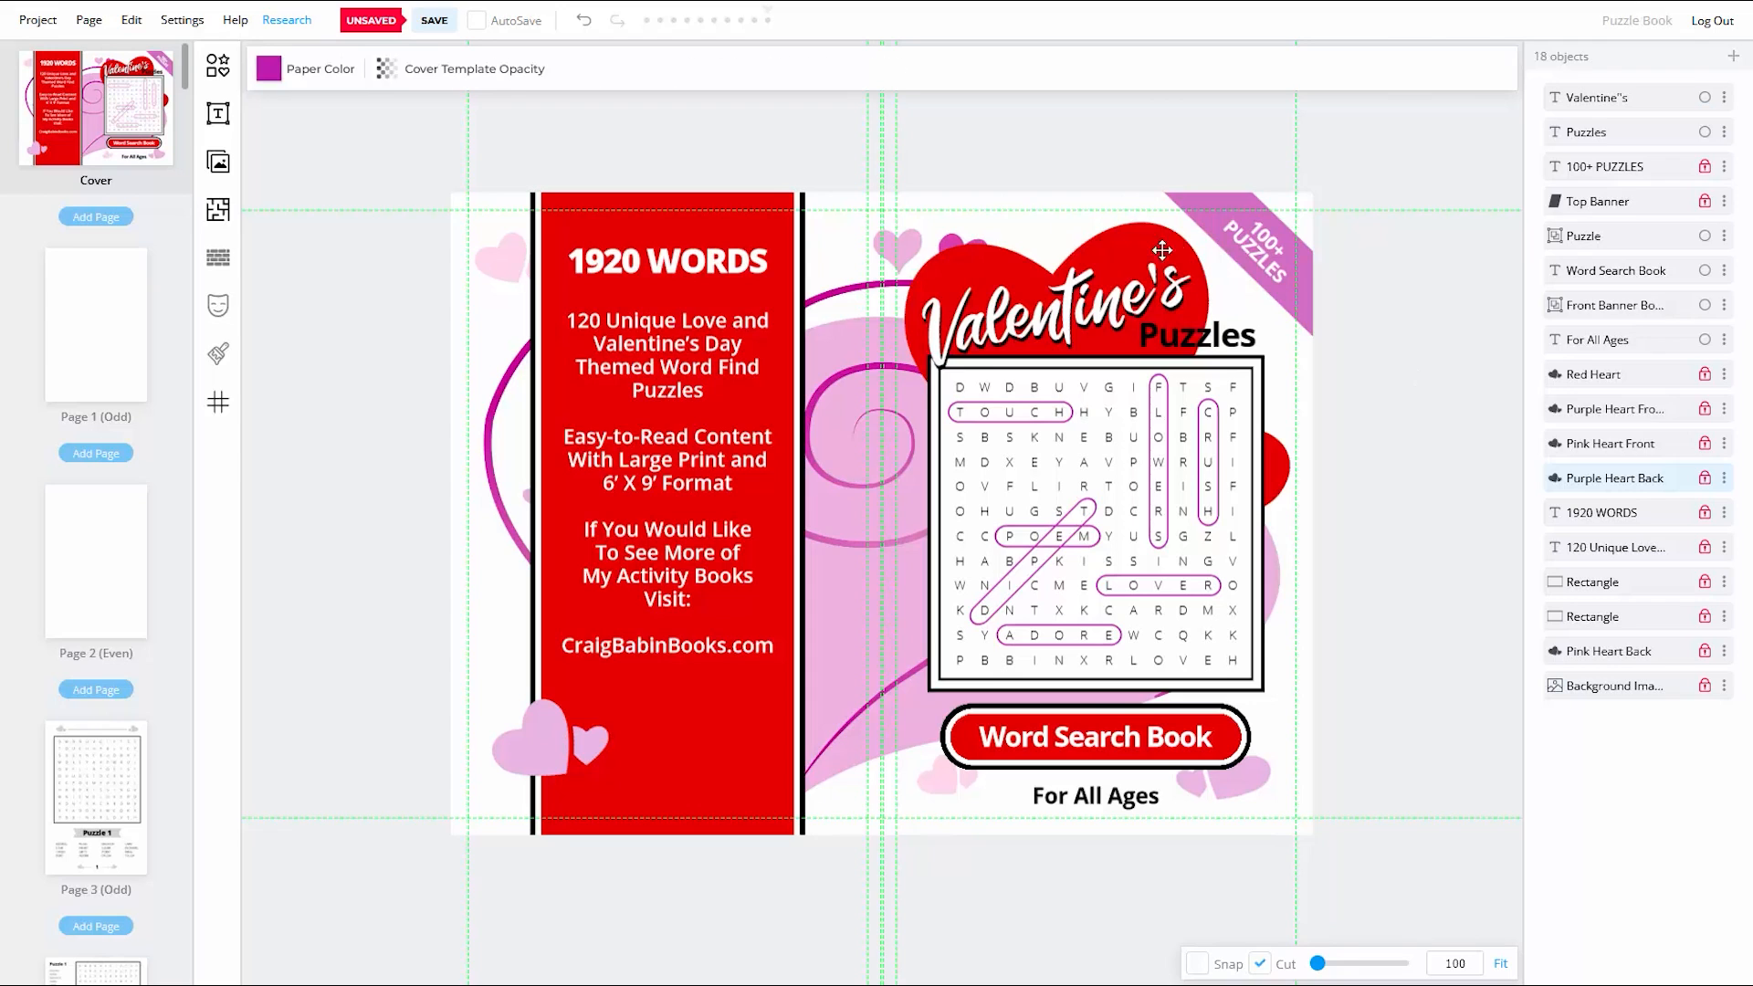
{"action": "left_click", "coordinate": [1141, 512]}
{"action": "key", "text": "Down"}
{"action": "key", "text": "Down"}
{"action": "key", "text": "Down"}
{"action": "left_click", "coordinate": [1457, 358]}
{"action": "left_click_drag", "start_coordinate": [1323, 733], "coordinate": [1196, 750]}
{"action": "key", "text": "Down"}
{"action": "key", "text": "Down"}
{"action": "key", "text": "Down"}
Step: Lock the Puzzle, Front Banner and For All Ages layers on the front cover
{"action": "left_click", "coordinate": [1724, 235]}
{"action": "left_click", "coordinate": [1594, 329]}
{"action": "left_click", "coordinate": [1724, 306]}
{"action": "left_click", "coordinate": [1625, 398]}
{"action": "left_click", "coordinate": [1724, 339]}
{"action": "left_click", "coordinate": [1626, 390]}
Step: Move the pink and purple hearts beside For All Ages slightly outward and down, lock them and save the project
{"action": "left_click_drag", "start_coordinate": [933, 781], "coordinate": [924, 789]}
{"action": "left_click", "coordinate": [1516, 703]}
{"action": "left_click_drag", "start_coordinate": [1238, 779], "coordinate": [1245, 787]}
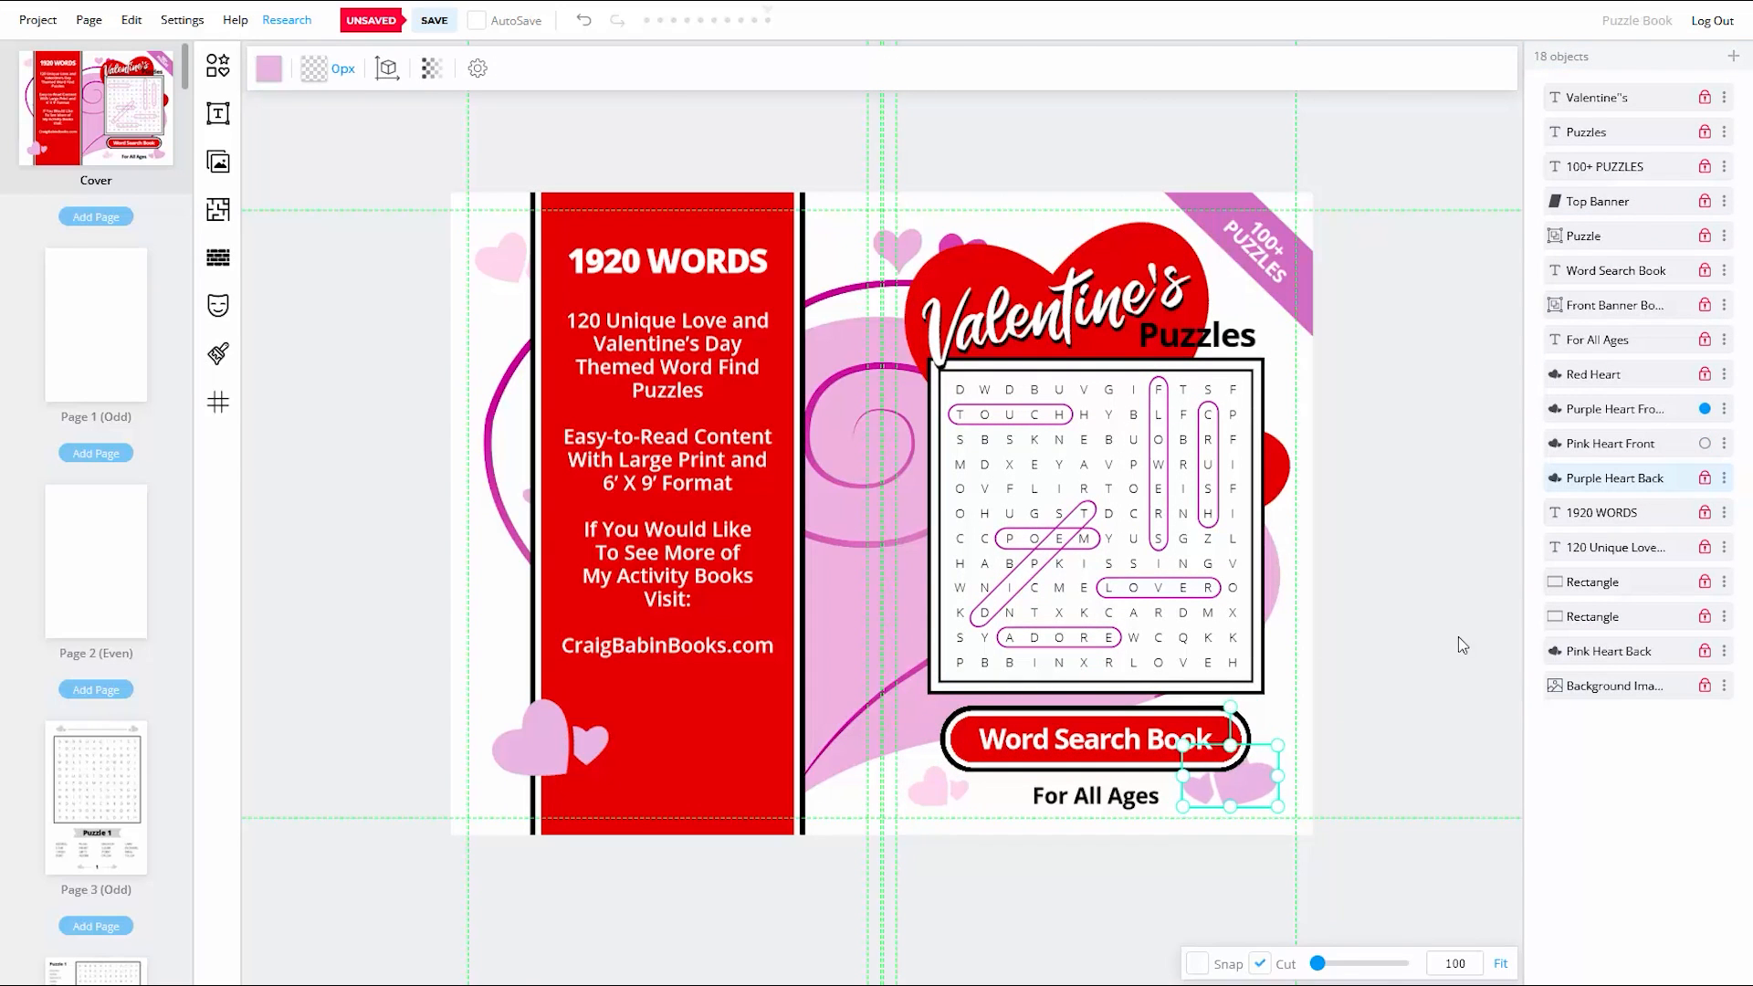
{"action": "left_click", "coordinate": [1372, 619]}
{"action": "left_click", "coordinate": [1724, 409]}
{"action": "left_click", "coordinate": [1626, 461]}
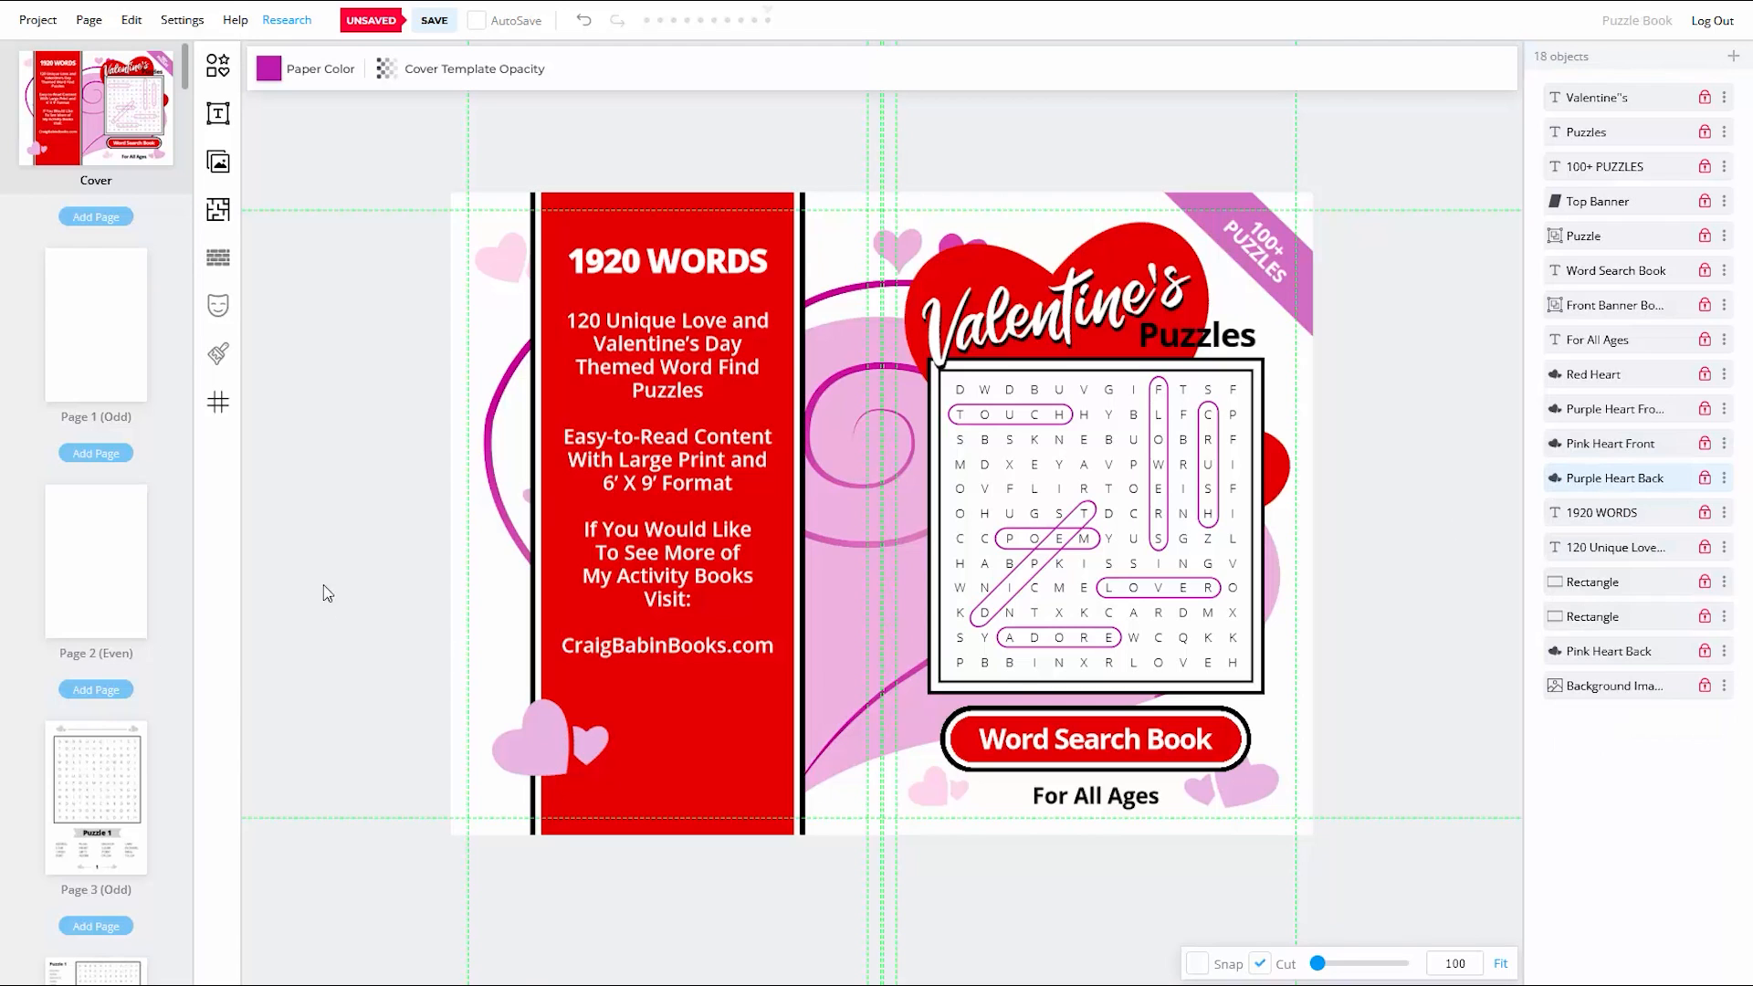
{"action": "left_click", "coordinate": [428, 22]}
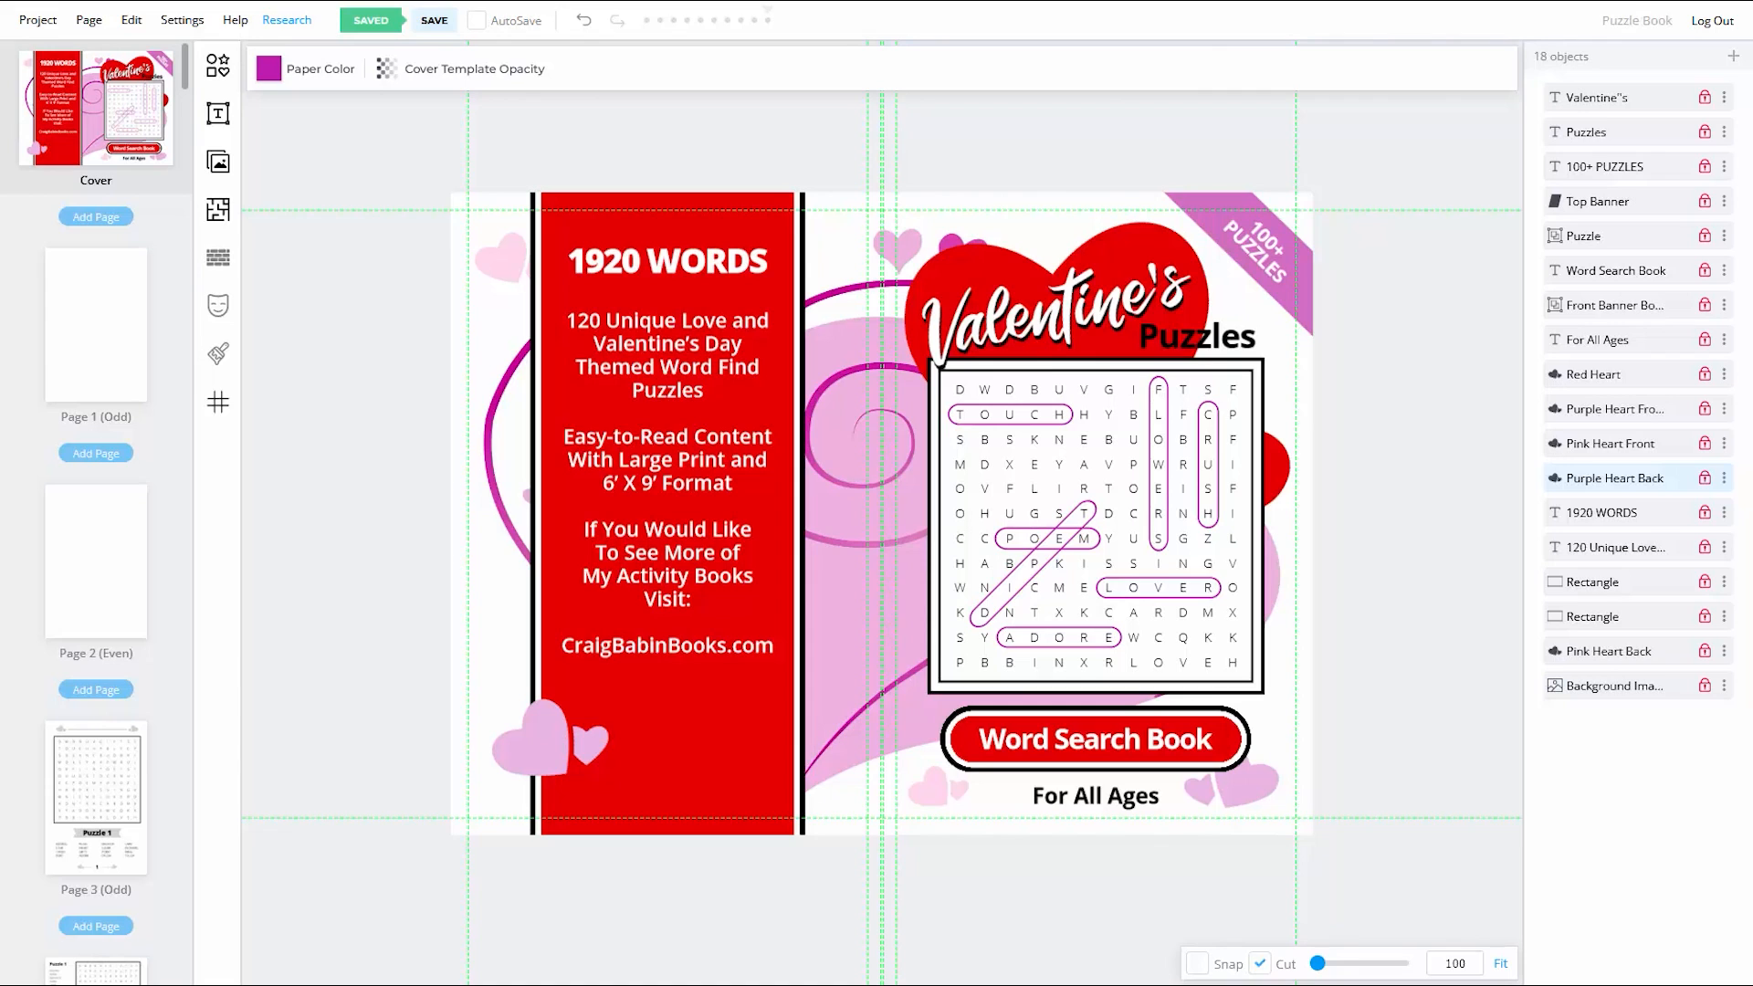
Step: Add an ellipse shape to the cover and fill it with white
{"action": "left_click", "coordinate": [219, 67]}
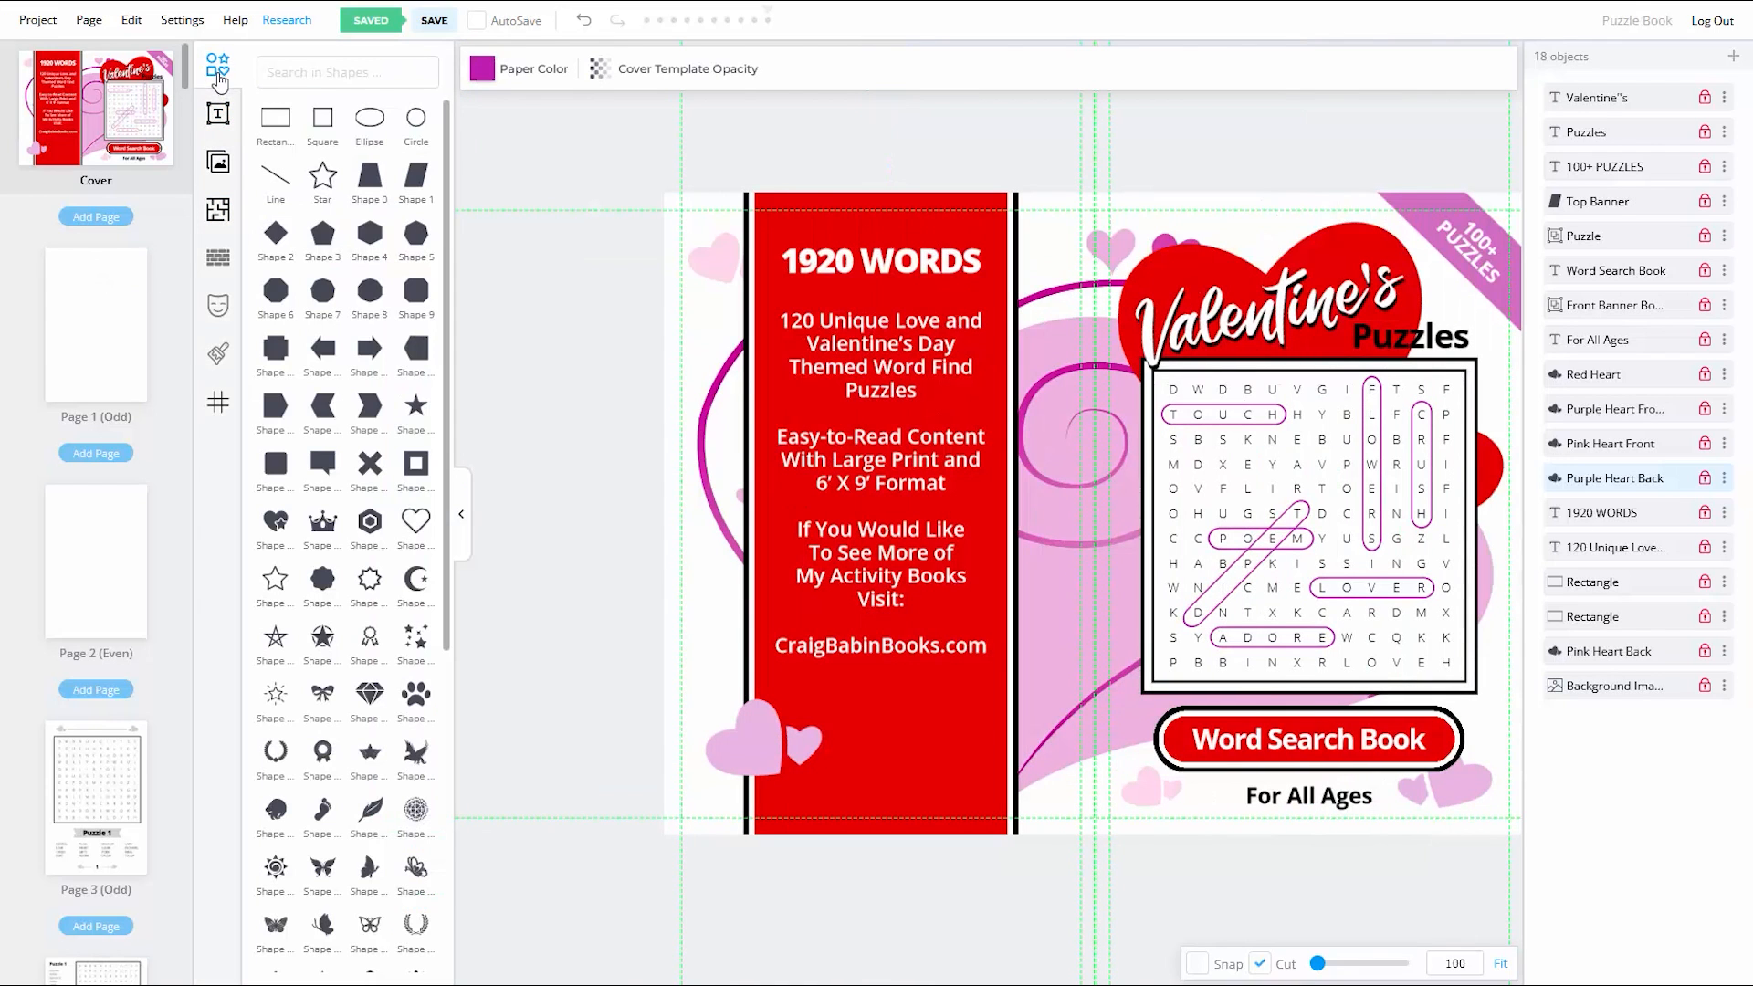
{"action": "left_click", "coordinate": [370, 119]}
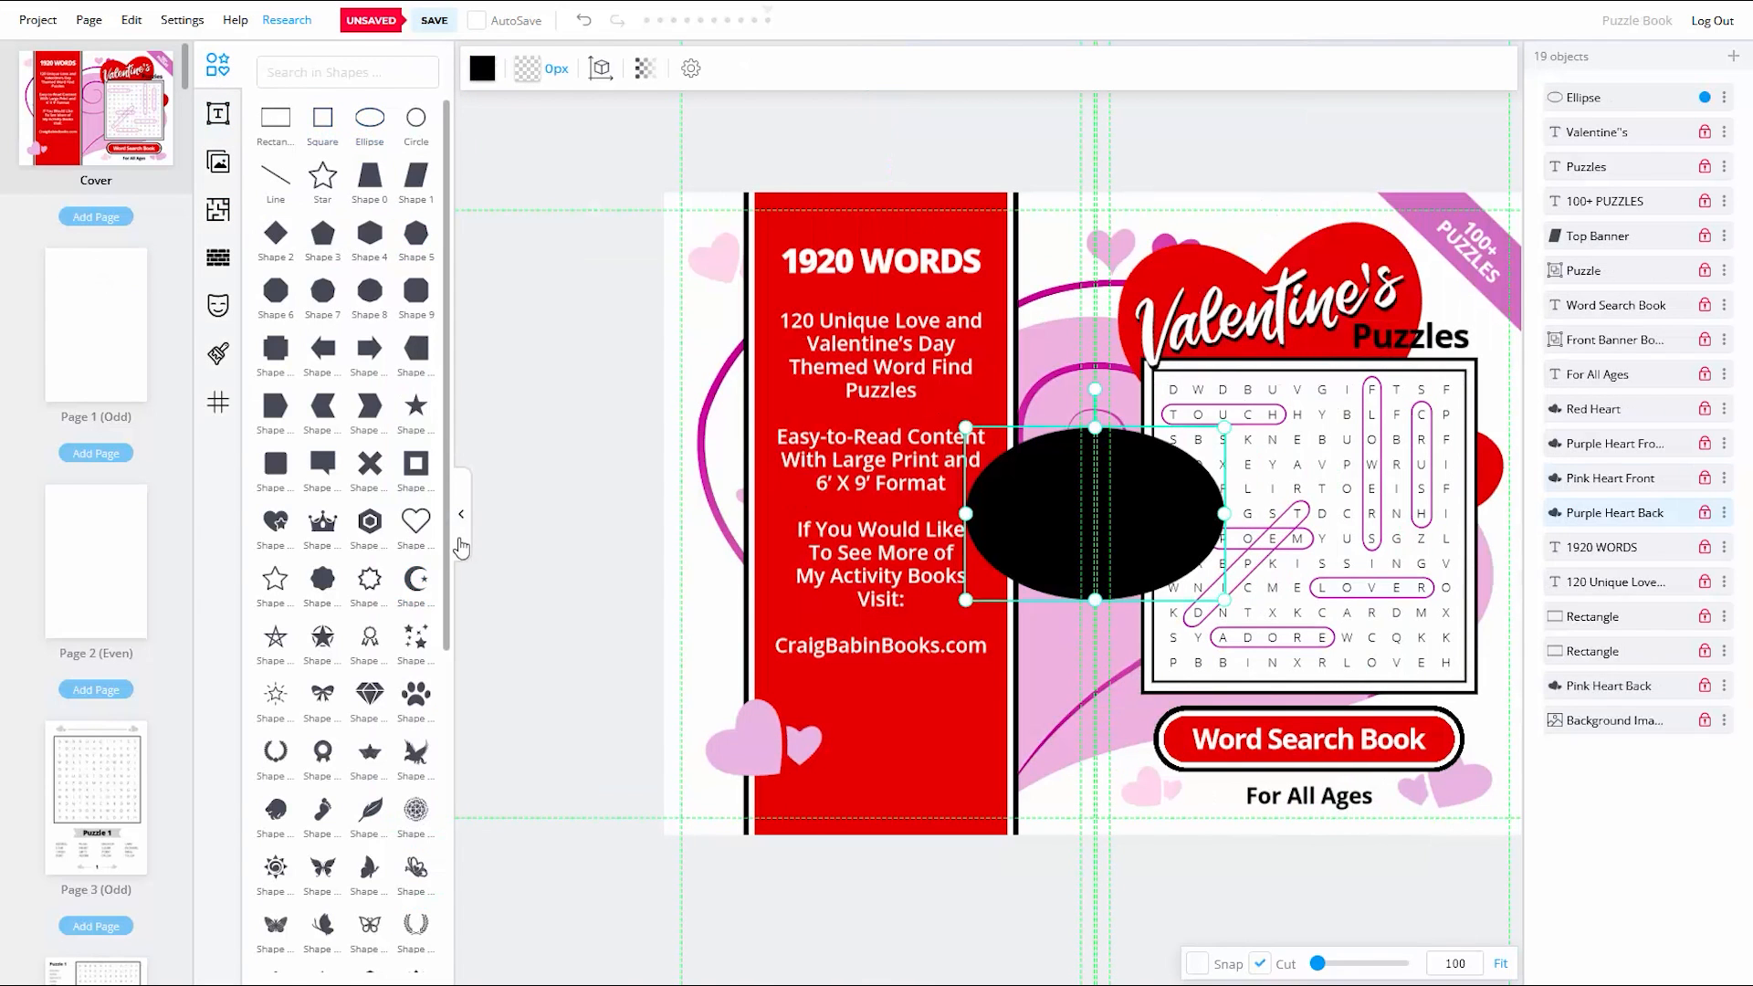
{"action": "left_click", "coordinate": [460, 514]}
{"action": "left_click", "coordinate": [269, 73]}
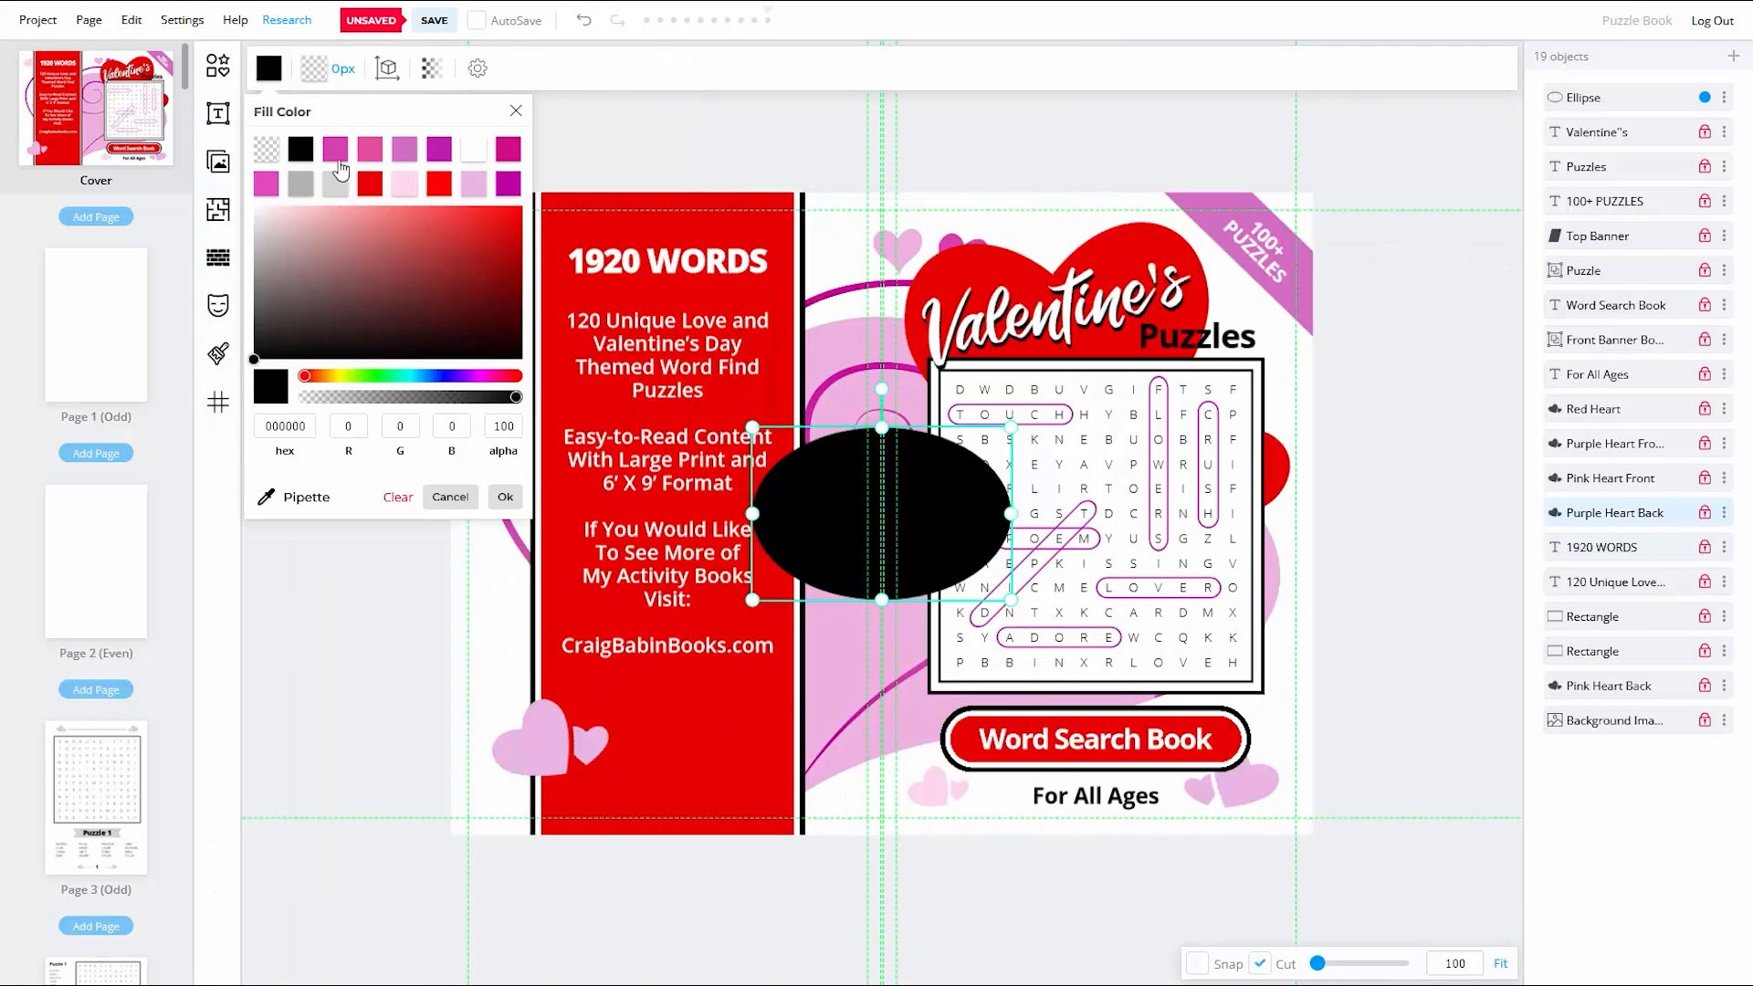
{"action": "left_click", "coordinate": [475, 151]}
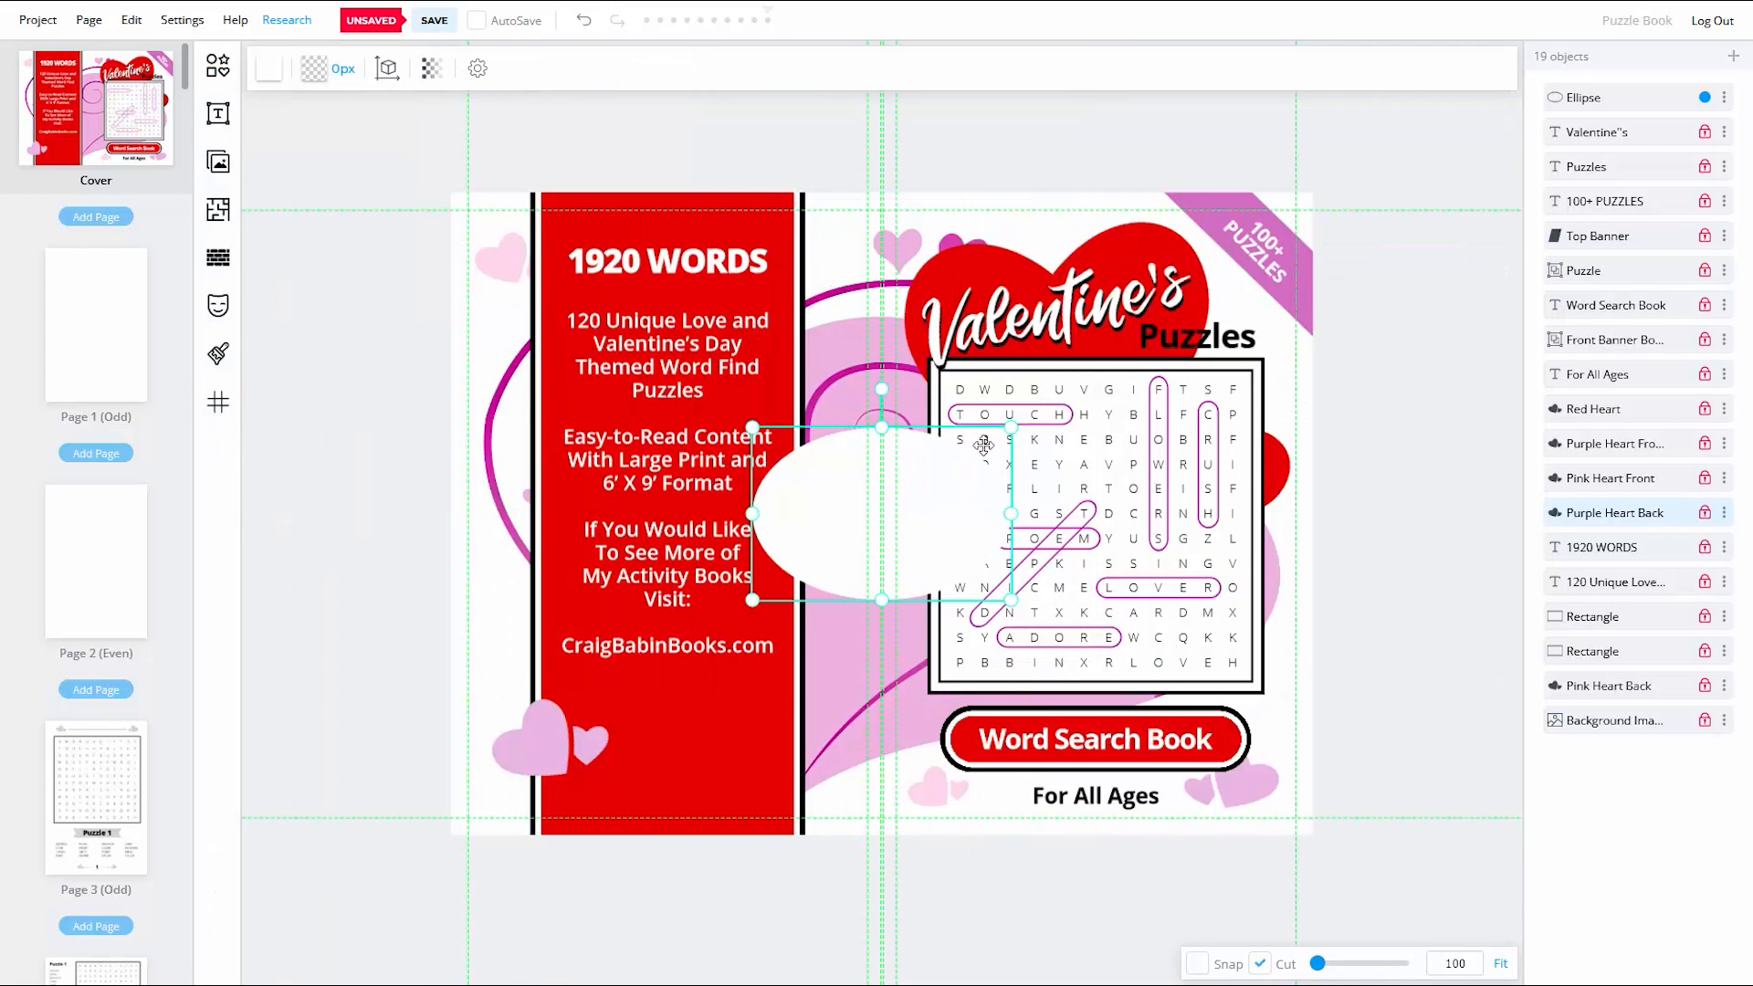
Step: Shrink the white ellipse to a small highlight and place it near the upper edge of the large red heart's left lobe
{"action": "left_click_drag", "start_coordinate": [1016, 428], "coordinate": [966, 462]}
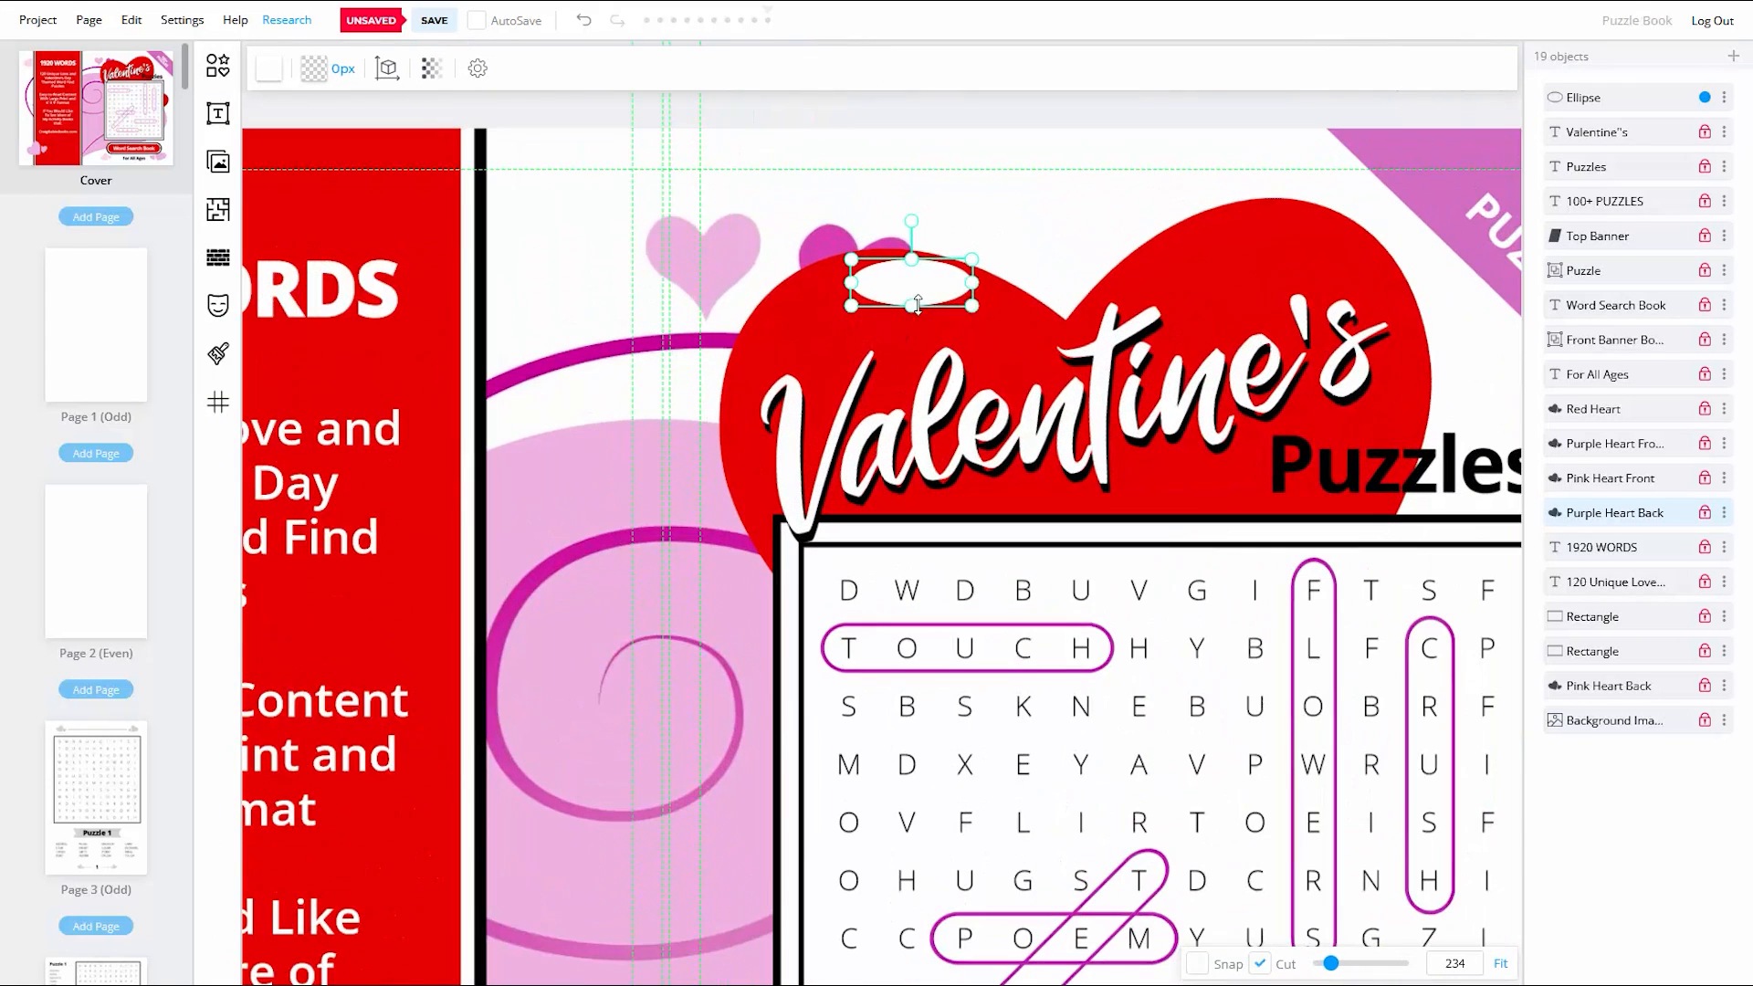
{"action": "left_click_drag", "start_coordinate": [973, 305], "coordinate": [876, 276]}
{"action": "left_click", "coordinate": [940, 271]}
Step: Duplicate the white highlight and arrange the copies on the left and right lobes of the large red heart
{"action": "key", "text": "ctrl+c"}
{"action": "key", "text": "ctrl+v"}
{"action": "left_click_drag", "start_coordinate": [877, 278], "coordinate": [840, 297]}
{"action": "left_click_drag", "start_coordinate": [819, 303], "coordinate": [1268, 222]}
Step: Copy the white highlight again and fit a copy onto the small red heart beside the puzzle grid
{"action": "left_click", "coordinate": [877, 276]}
{"action": "key", "text": "ctrl+c"}
{"action": "key", "text": "ctrl+v"}
{"action": "scroll", "coordinate": [1268, 274], "scroll_direction": "down", "scroll_amount": 3}
{"action": "key", "text": "ctrl+v"}
{"action": "left_click_drag", "start_coordinate": [1128, 107], "coordinate": [1367, 494]}
{"action": "left_click", "coordinate": [1421, 477]}
{"action": "left_click", "coordinate": [1420, 470]}
{"action": "scroll", "coordinate": [1421, 470], "scroll_direction": "down", "scroll_amount": 3}
{"action": "left_click_drag", "start_coordinate": [1340, 677], "coordinate": [1169, 458]}
Step: Paste two more highlights and place them on the purple hearts beside For All Ages
{"action": "key", "text": "ctrl+v"}
{"action": "left_click_drag", "start_coordinate": [1222, 272], "coordinate": [331, 682]}
{"action": "scroll", "coordinate": [1232, 675], "scroll_direction": "up", "scroll_amount": 5}
{"action": "key", "text": "ctrl+c"}
{"action": "key", "text": "ctrl+v"}
{"action": "left_click_drag", "start_coordinate": [402, 630], "coordinate": [899, 637]}
{"action": "left_click_drag", "start_coordinate": [829, 689], "coordinate": [671, 636]}
{"action": "left_click_drag", "start_coordinate": [696, 594], "coordinate": [560, 719]}
Step: Paste a larger and a smaller highlight, and place both tilted on the upper lobe of the large back-cover purple heart
{"action": "key", "text": "ctrl+v"}
{"action": "left_click_drag", "start_coordinate": [538, 694], "coordinate": [1230, 683]}
{"action": "left_click_drag", "start_coordinate": [1252, 707], "coordinate": [309, 500]}
{"action": "left_click_drag", "start_coordinate": [365, 567], "coordinate": [839, 642]}
{"action": "left_click_drag", "start_coordinate": [783, 580], "coordinate": [633, 512]}
{"action": "left_click_drag", "start_coordinate": [662, 491], "coordinate": [617, 557]}
{"action": "key", "text": "ctrl+v"}
{"action": "scroll", "coordinate": [608, 566], "scroll_direction": "up", "scroll_amount": 4}
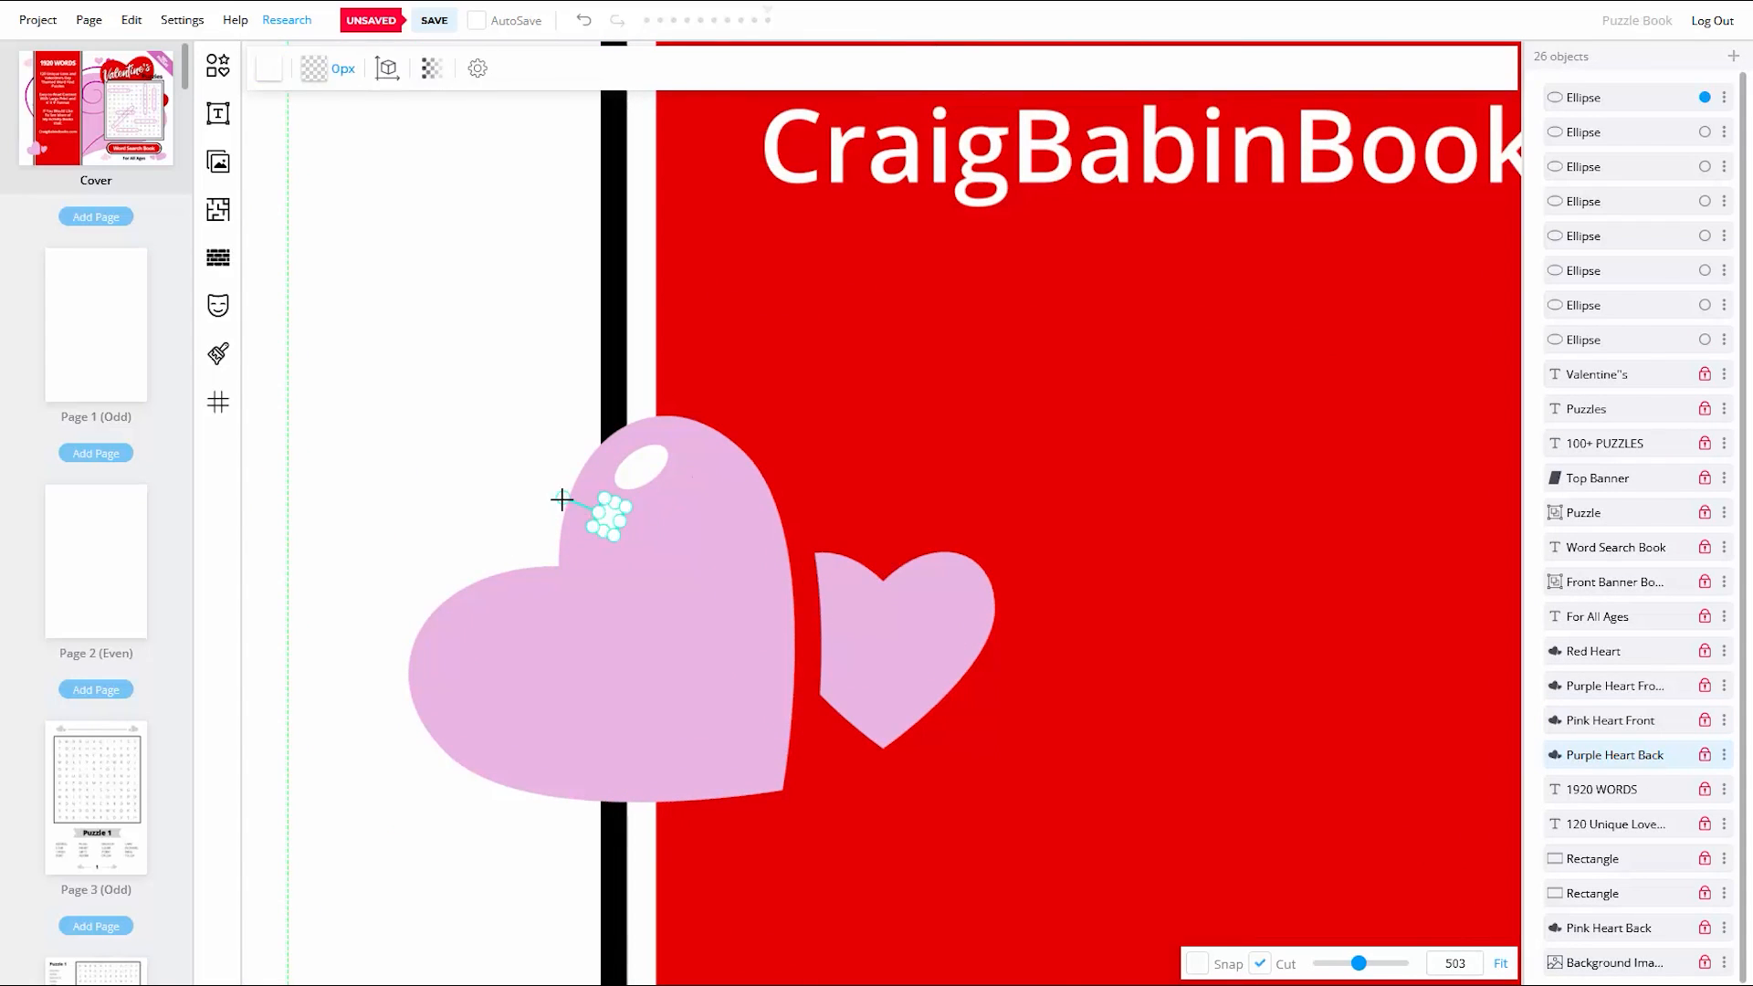
Step: Paste another white highlight and place it on the upper lobe of the pink heart beside the 1920 WORDS heading
{"action": "key", "text": "ctrl+v"}
{"action": "scroll", "coordinate": [736, 320], "scroll_direction": "down", "scroll_amount": 5}
{"action": "left_click_drag", "start_coordinate": [736, 321], "coordinate": [708, 804]}
{"action": "left_click_drag", "start_coordinate": [701, 716], "coordinate": [618, 168]}
{"action": "scroll", "coordinate": [612, 166], "scroll_direction": "up", "scroll_amount": 5}
{"action": "left_click", "coordinate": [613, 166]}
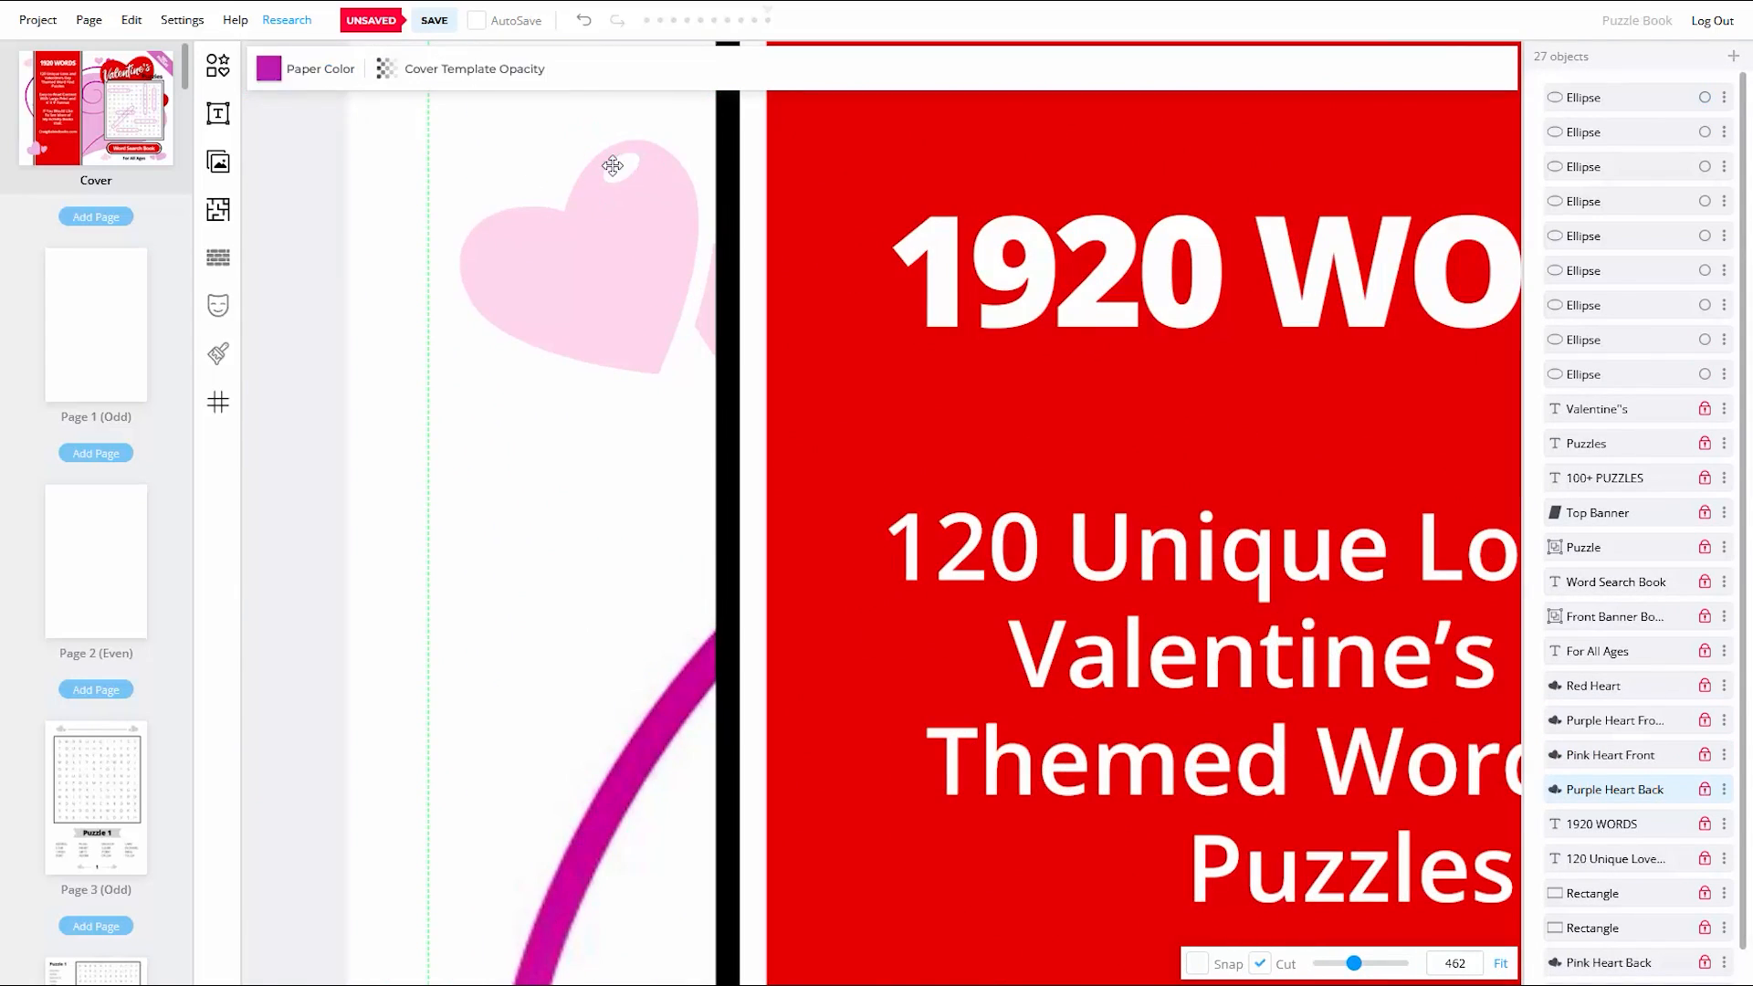
{"action": "key", "text": "ctrl+s"}
Step: Check the white highlights on the large and small red hearts of the front cover
{"action": "scroll", "coordinate": [977, 251], "scroll_direction": "up", "scroll_amount": 5}
{"action": "left_click", "coordinate": [903, 274]}
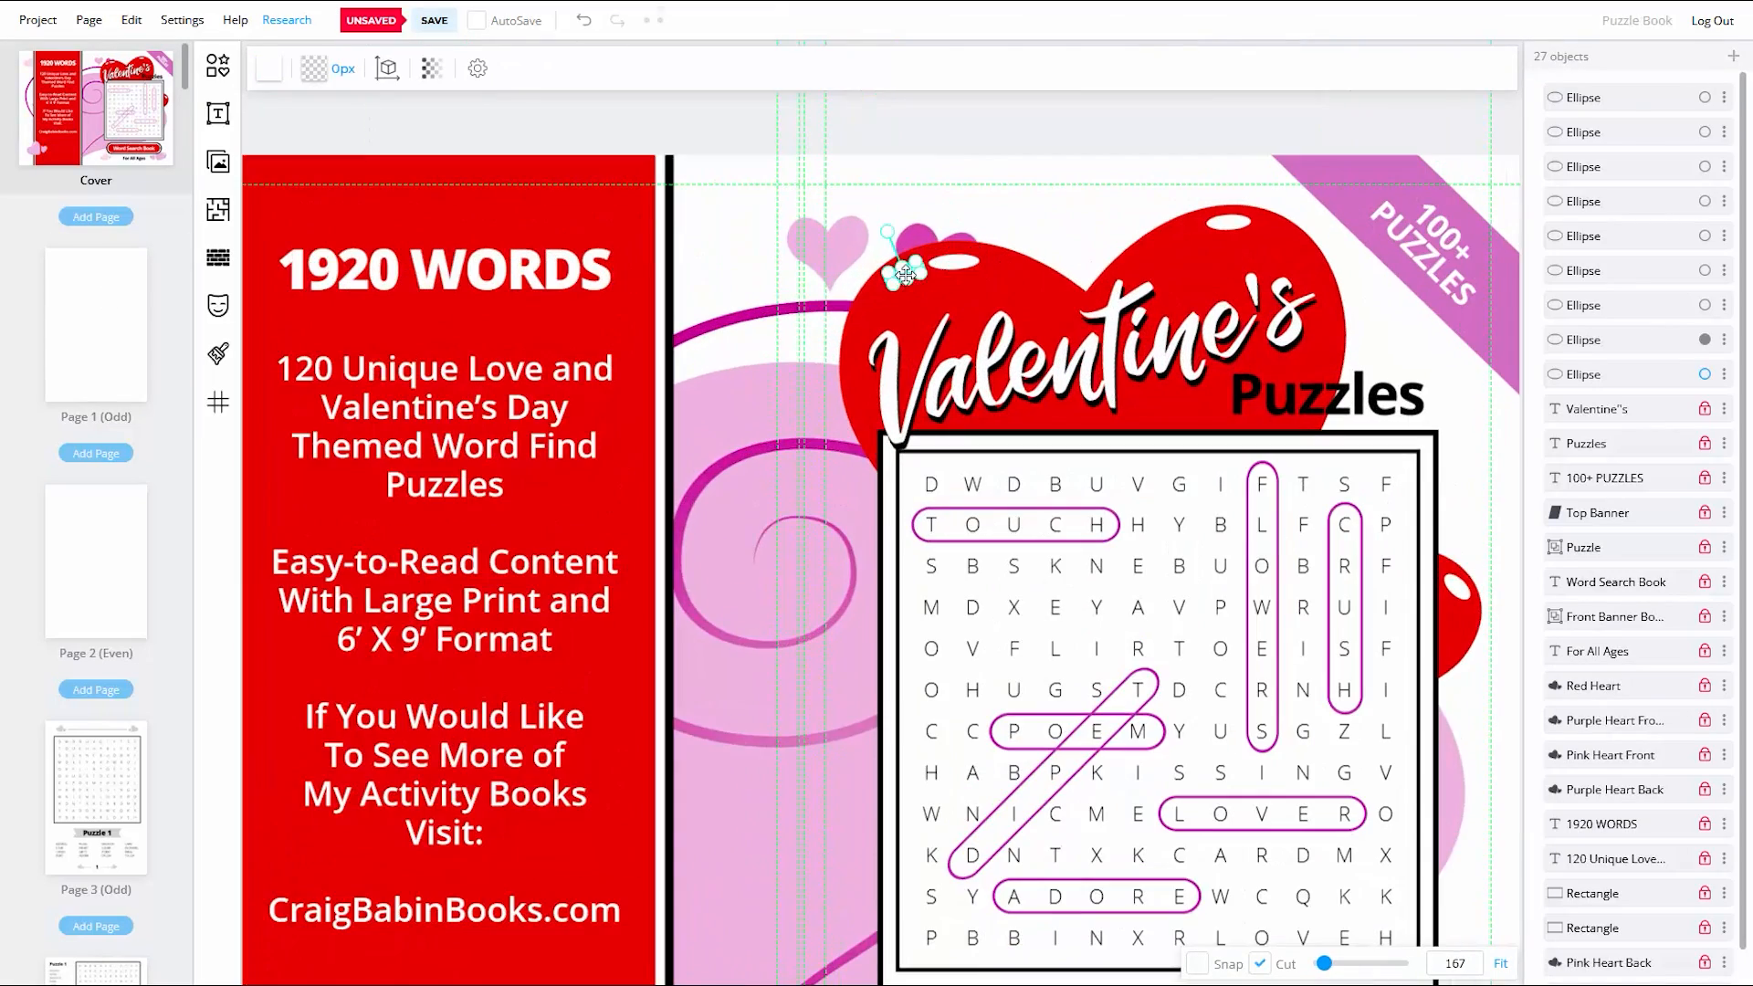
{"action": "left_click", "coordinate": [975, 212]}
{"action": "scroll", "coordinate": [975, 212], "scroll_direction": "down", "scroll_amount": 4}
{"action": "left_click", "coordinate": [1289, 454]}
{"action": "left_click", "coordinate": [1463, 426]}
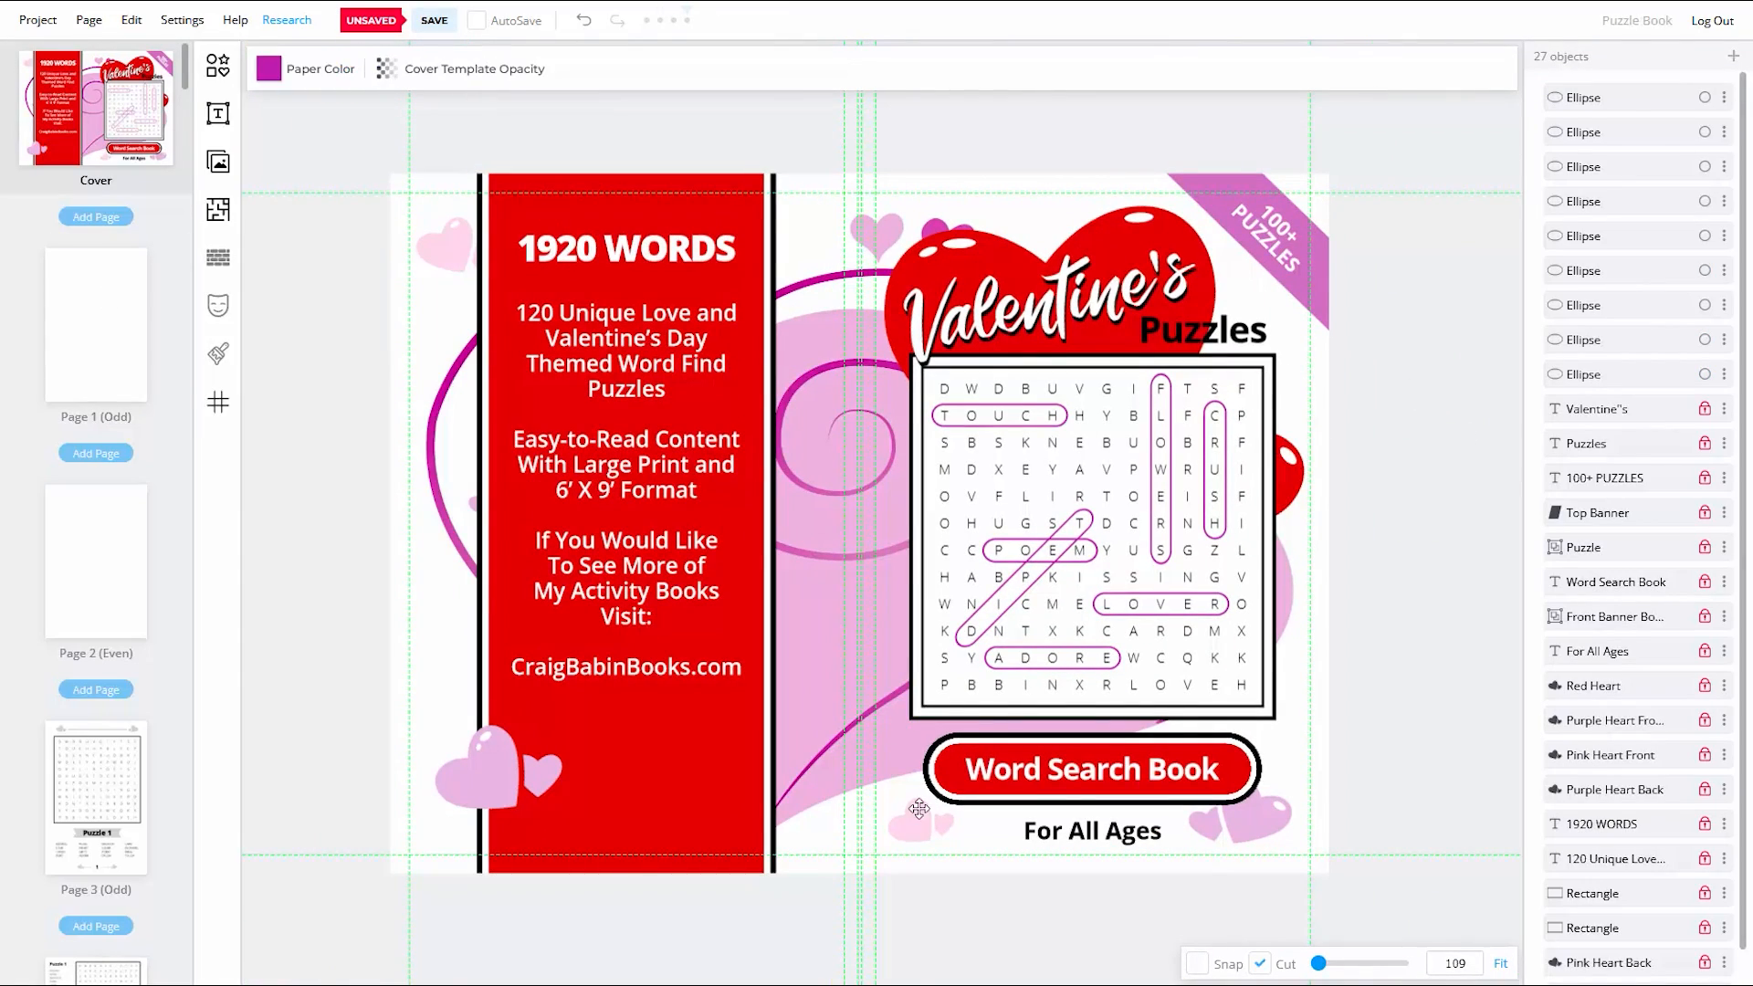
Step: Group all the white highlight ellipses on the cover and rename the group Ellipses
{"action": "left_click_drag", "start_coordinate": [1426, 174], "coordinate": [365, 899]}
{"action": "right_click", "coordinate": [989, 490]}
{"action": "left_click", "coordinate": [1059, 513]}
{"action": "left_click", "coordinate": [1724, 98]}
{"action": "left_click", "coordinate": [1606, 155]}
{"action": "type", "text": "Ellipses"}
{"action": "left_click", "coordinate": [962, 547]}
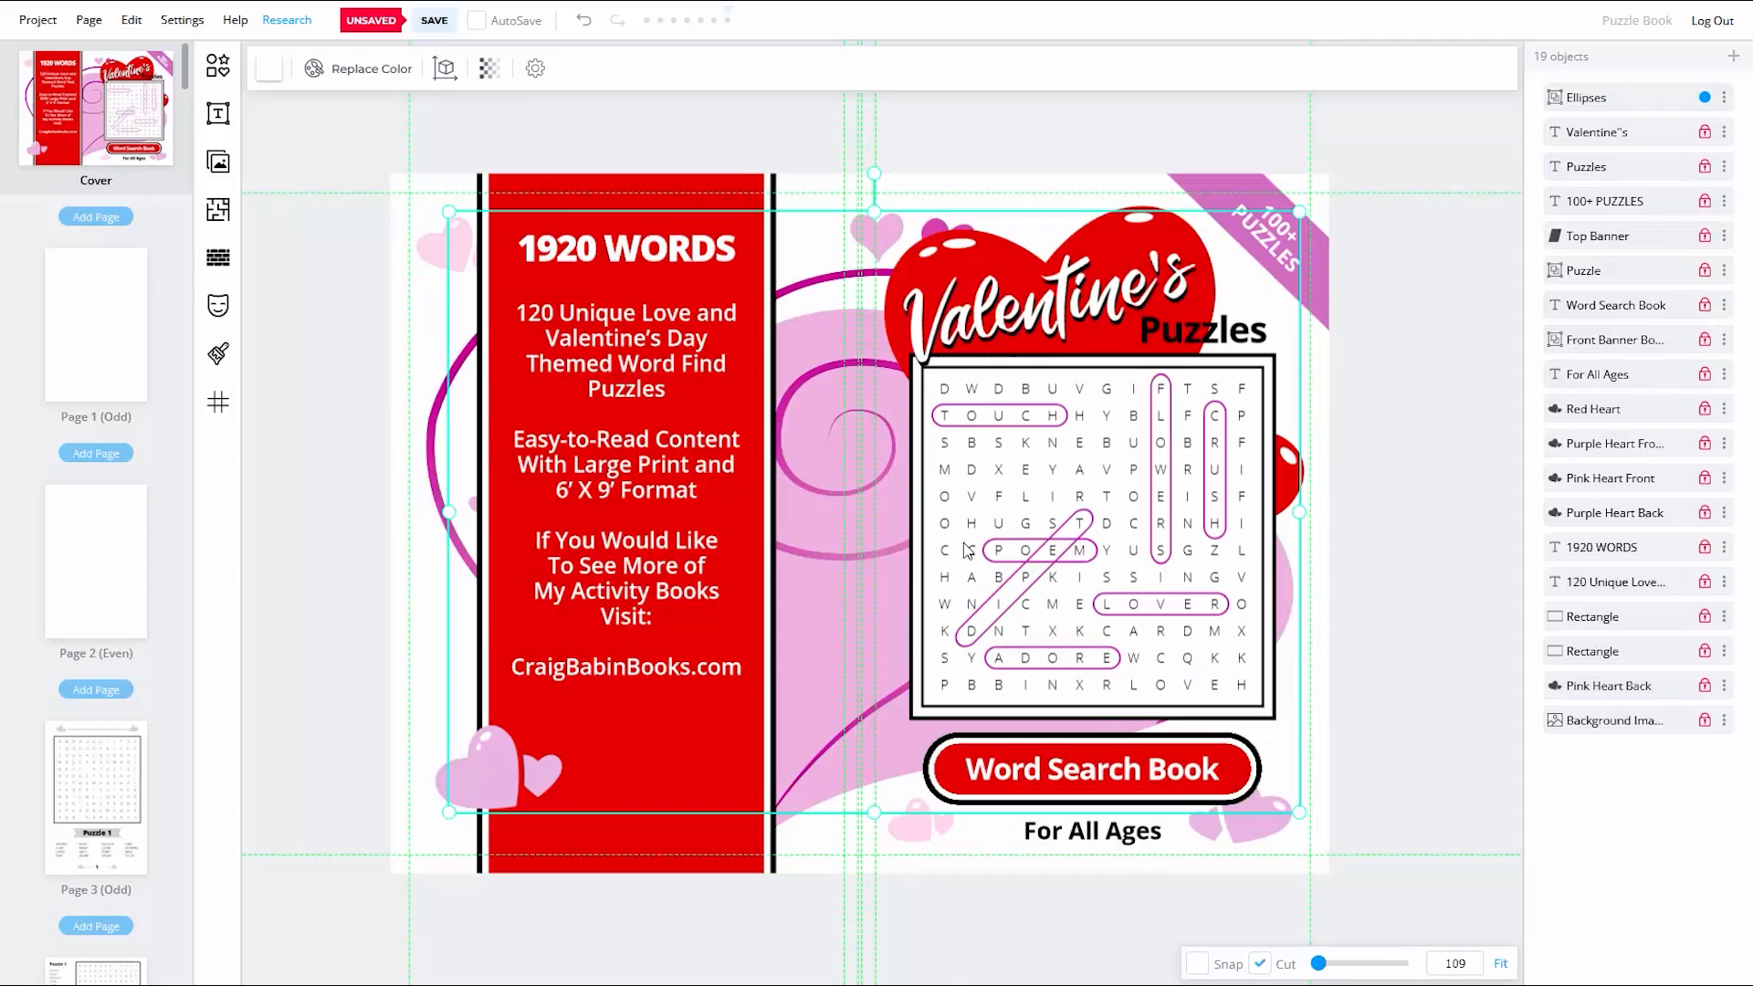
Step: Lock the Ellipses group and save the project
{"action": "left_click", "coordinate": [1724, 97]}
{"action": "left_click", "coordinate": [321, 195]}
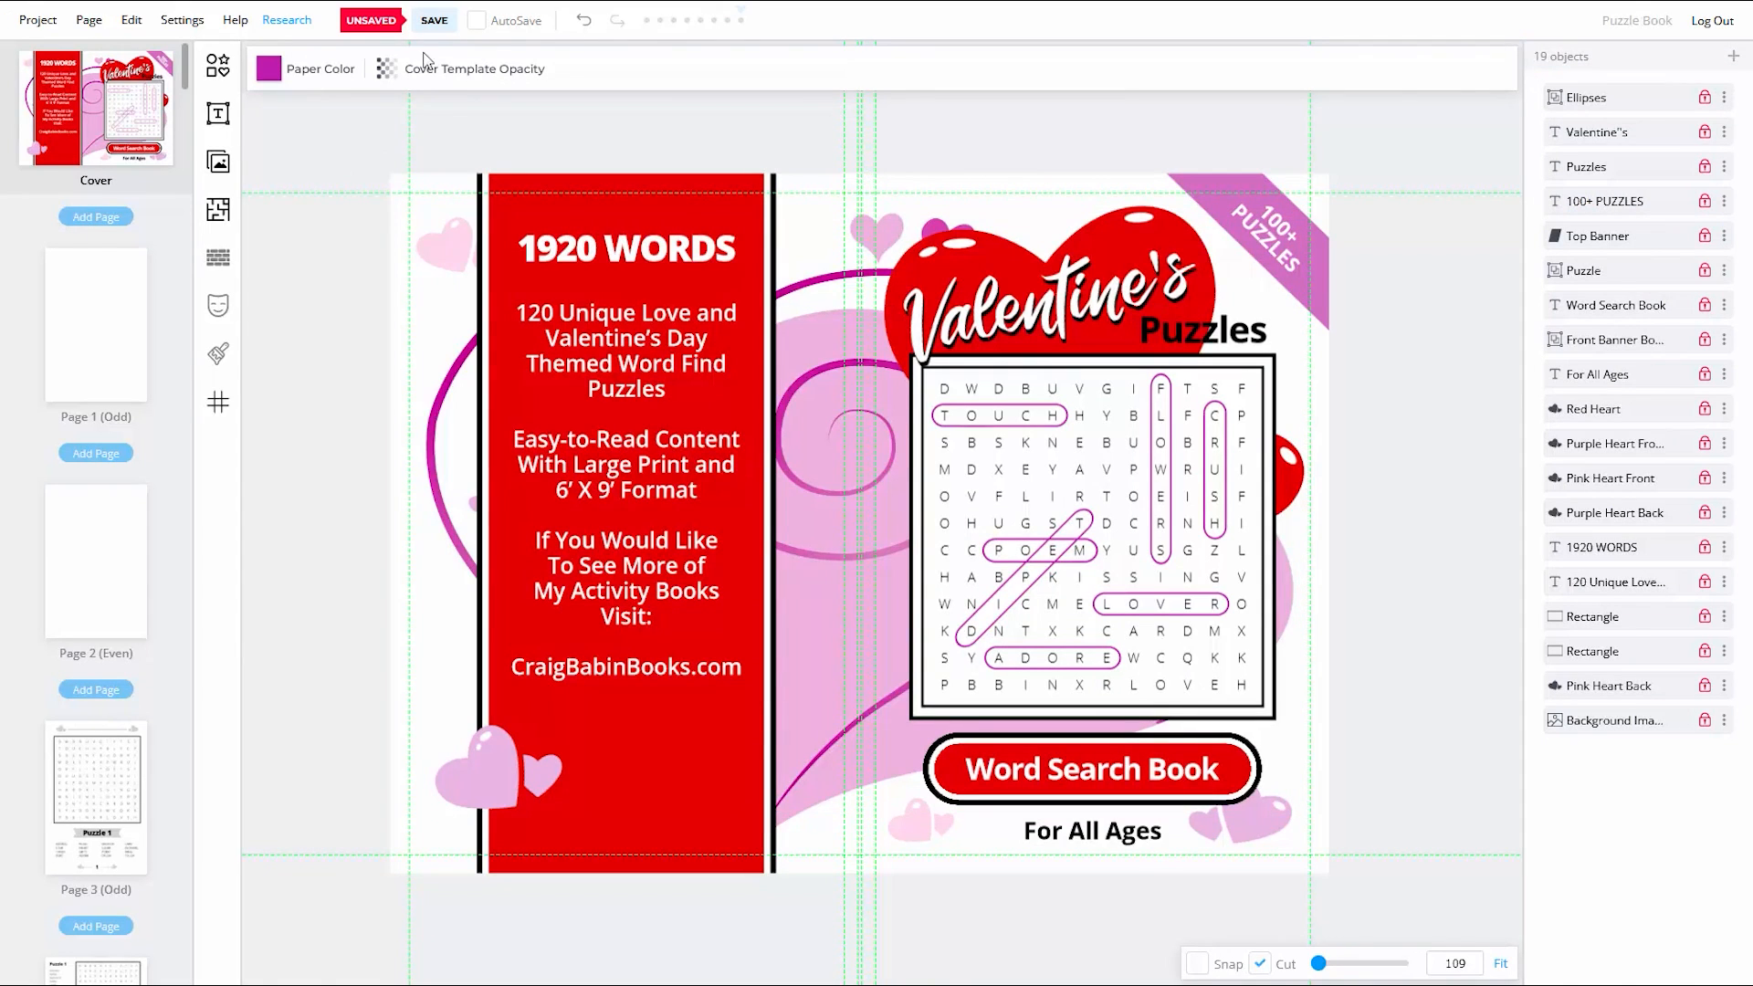
{"action": "left_click", "coordinate": [435, 20]}
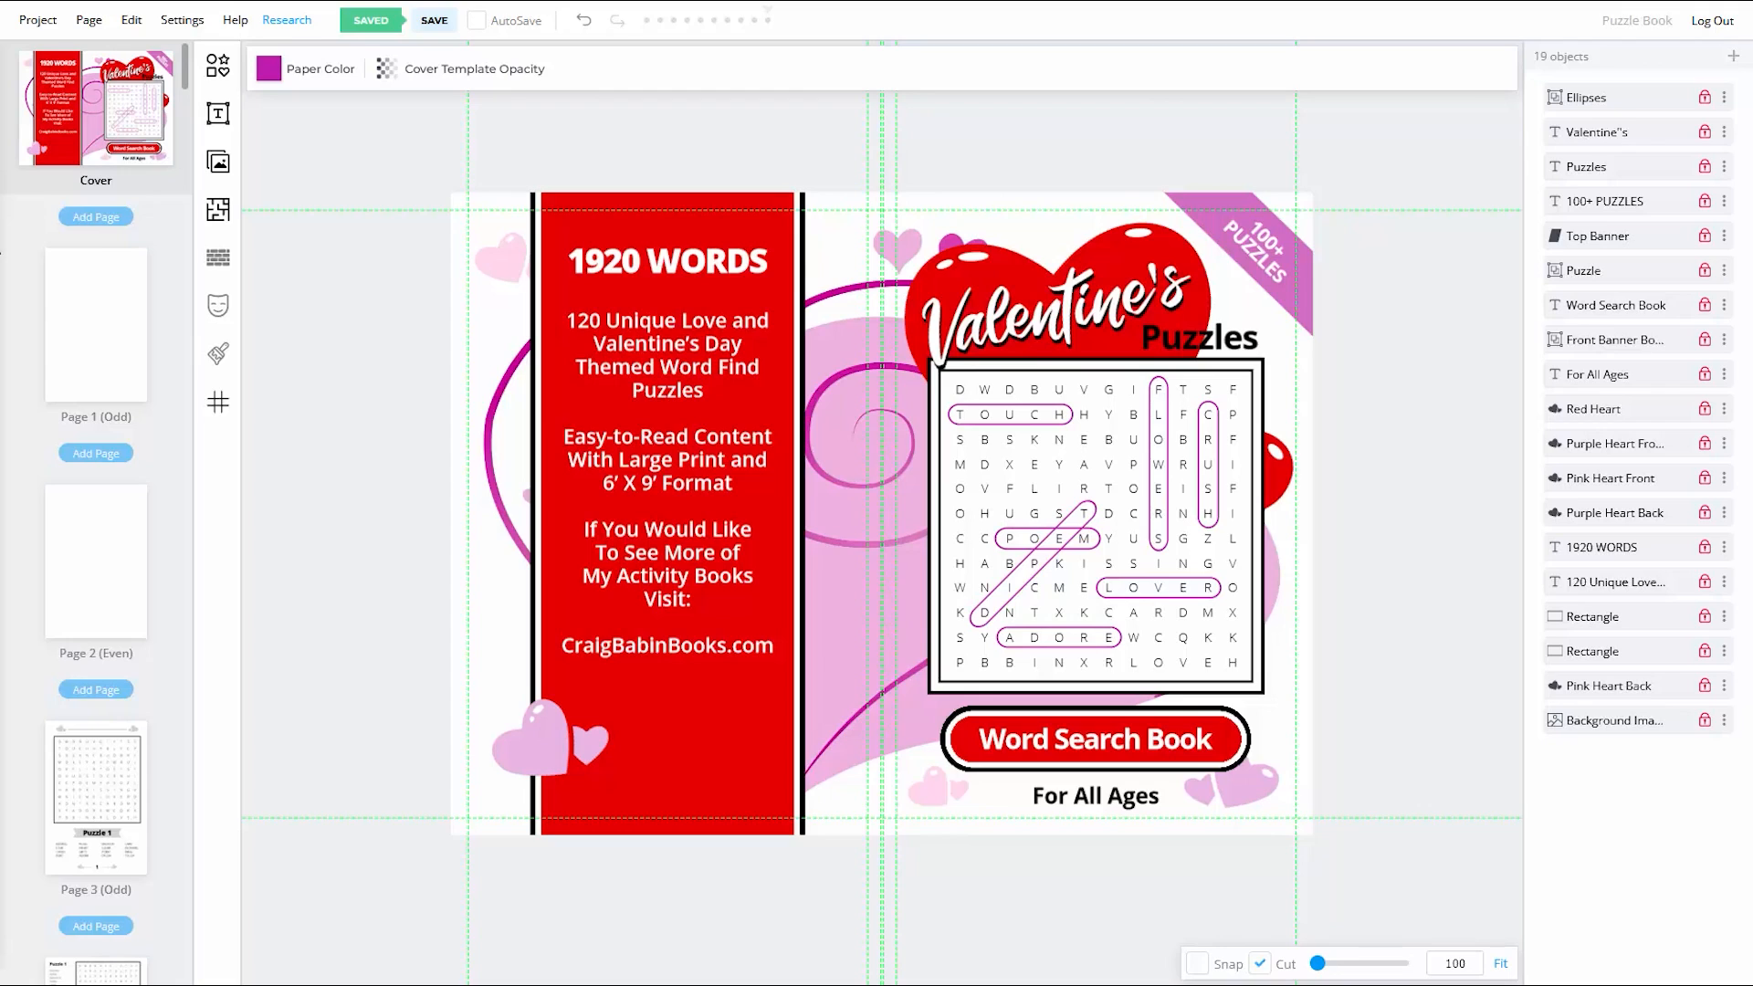
Step: Look over the project's RGB and CMYK download options and the swatch libraries offered in Adobe Illustrator
{"action": "left_click", "coordinate": [41, 20]}
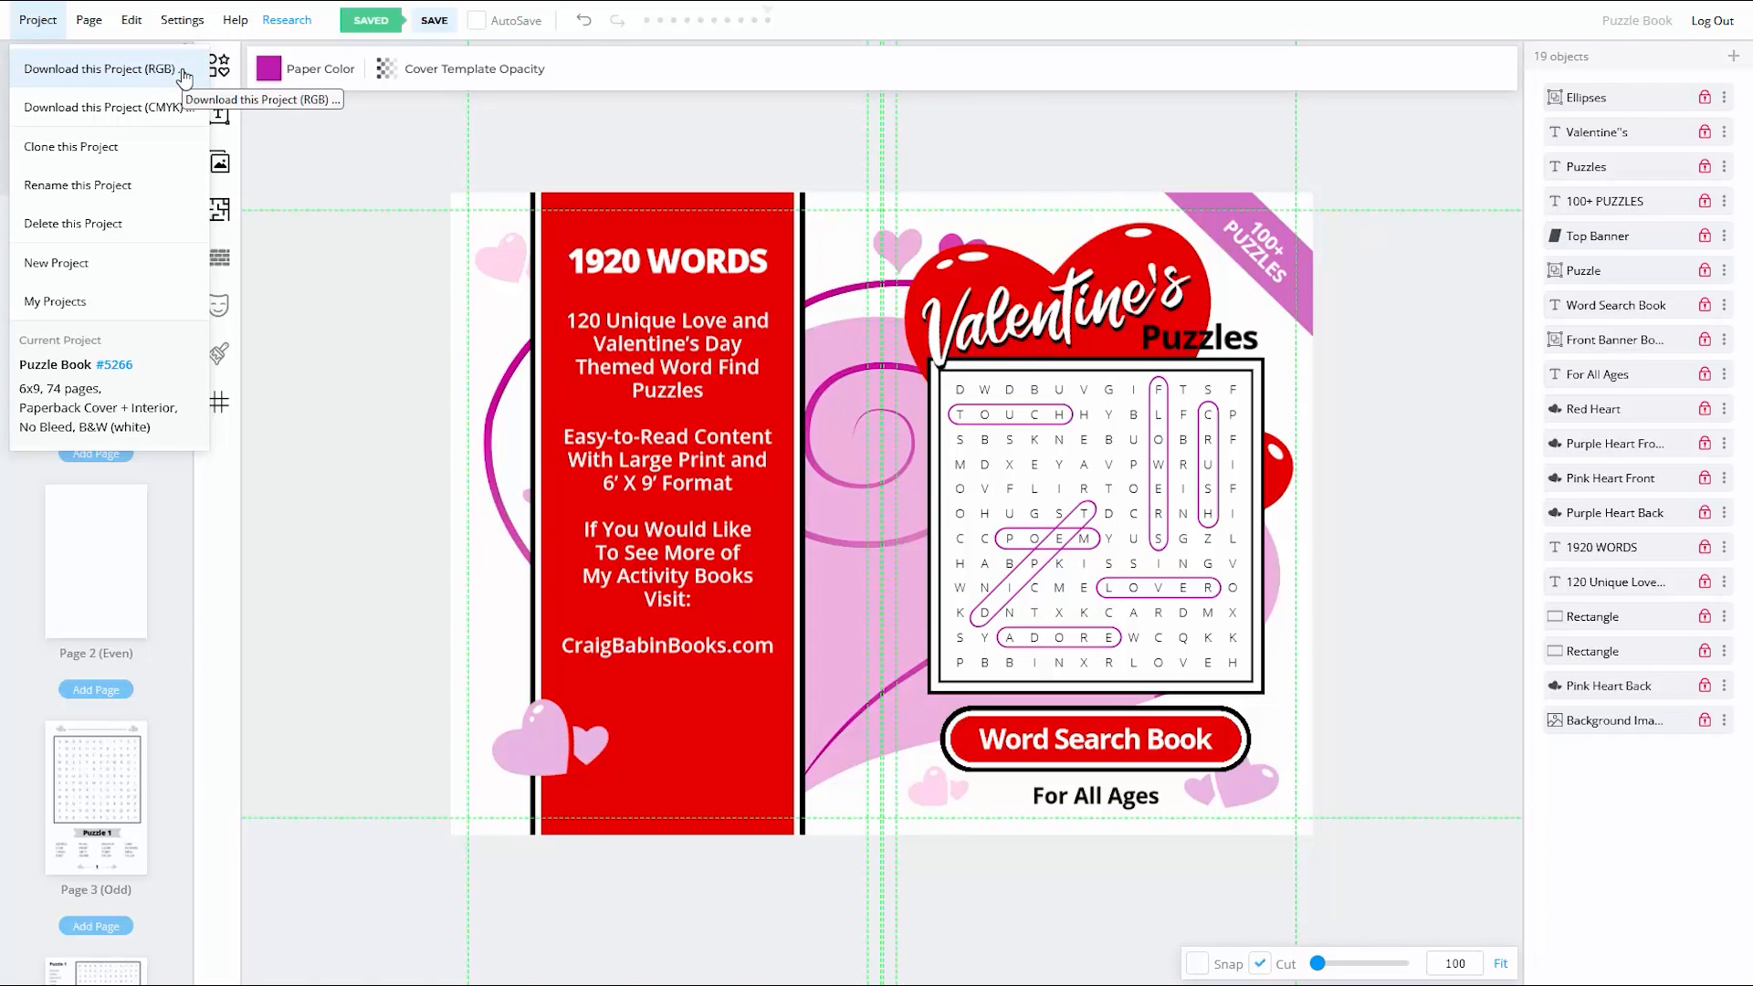
{"action": "mouse_move", "coordinate": [1621, 513]}
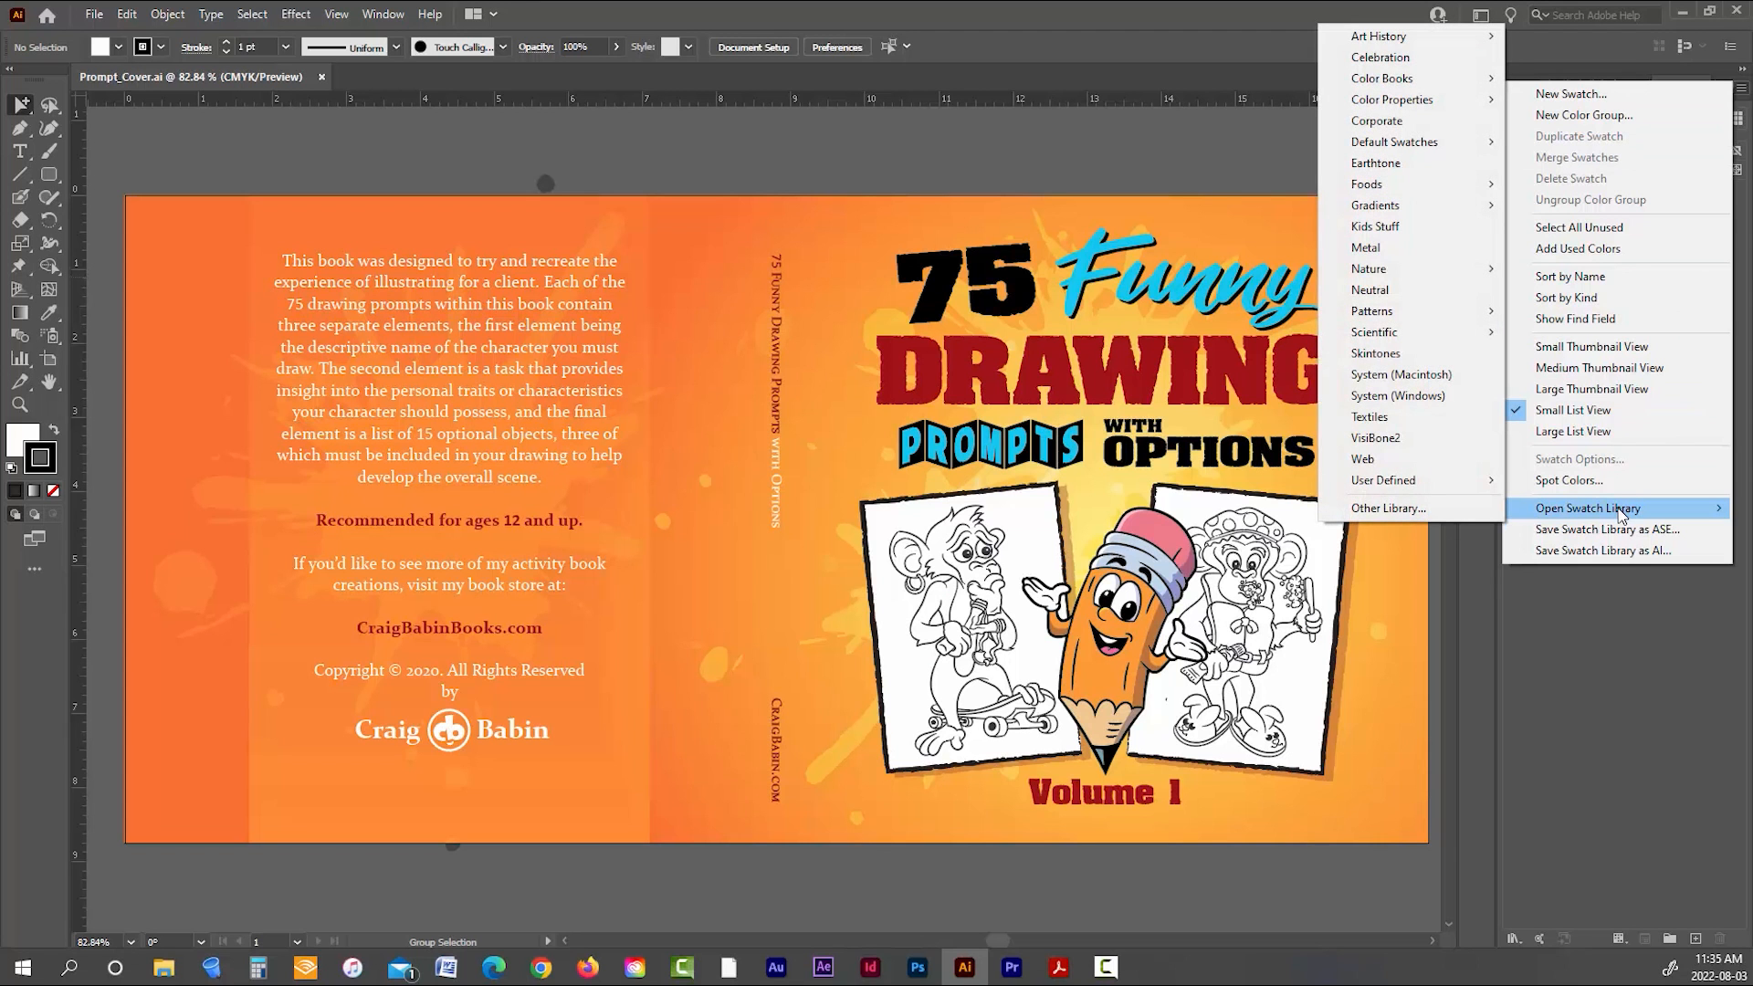
{"action": "mouse_move", "coordinate": [1406, 86]}
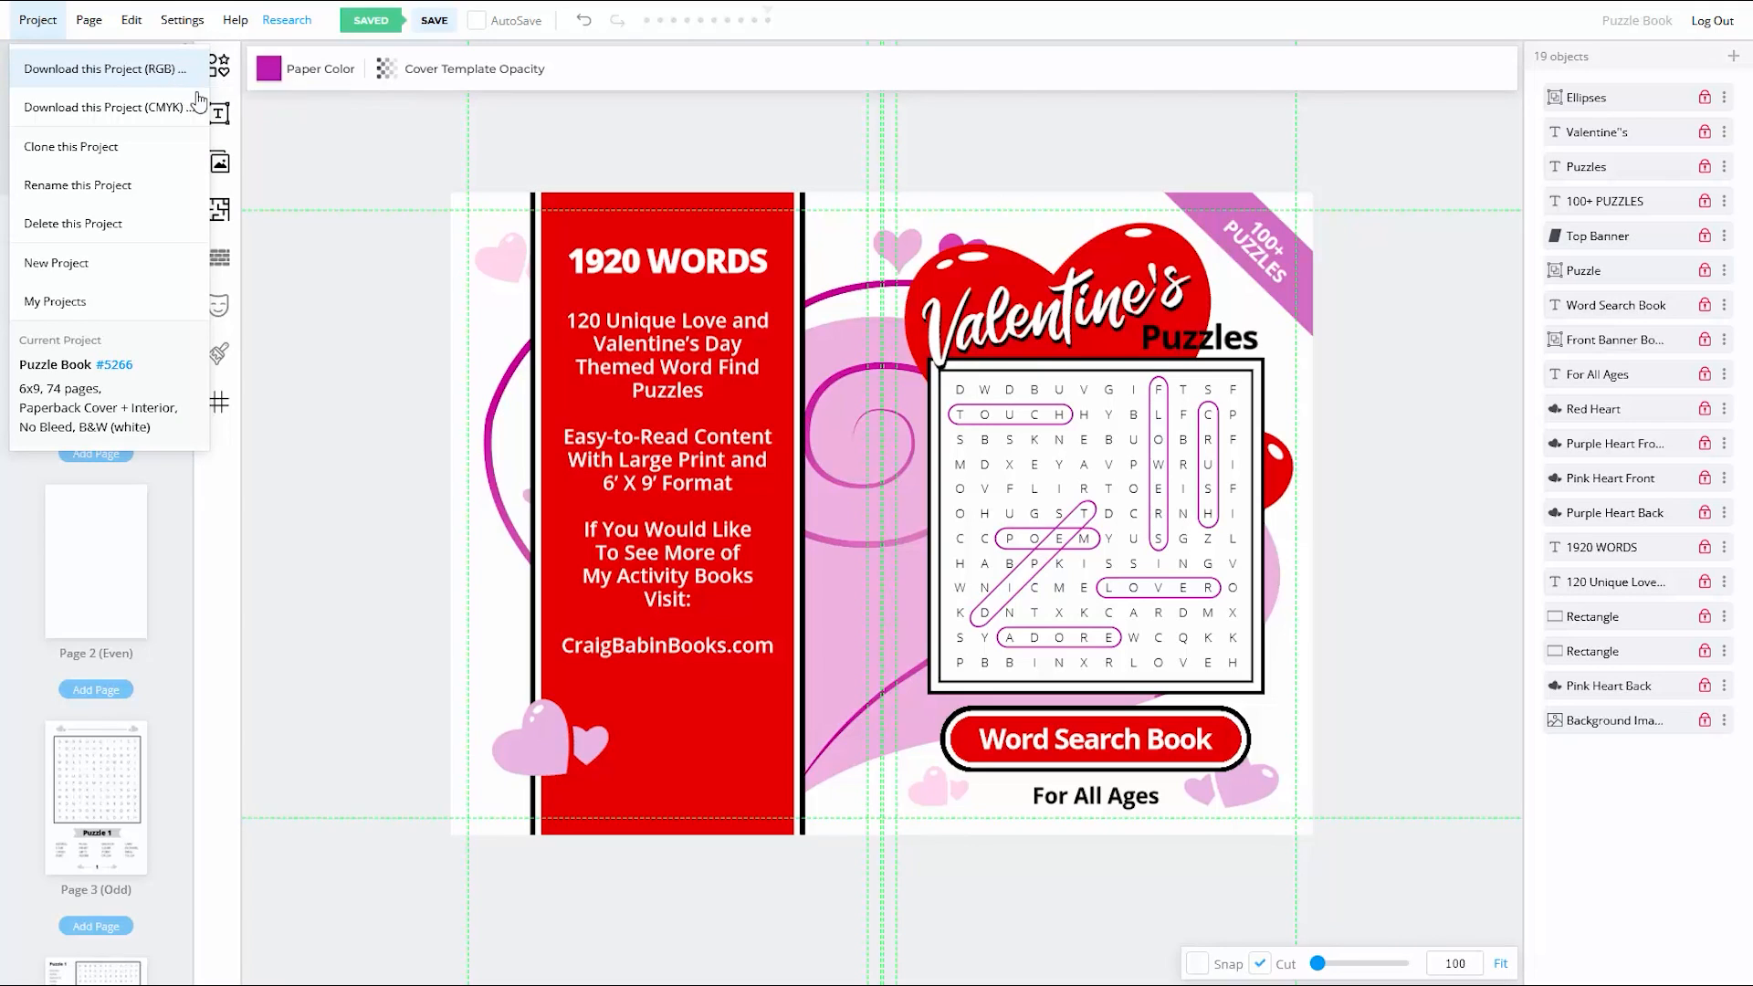
{"action": "left_click", "coordinate": [262, 161]}
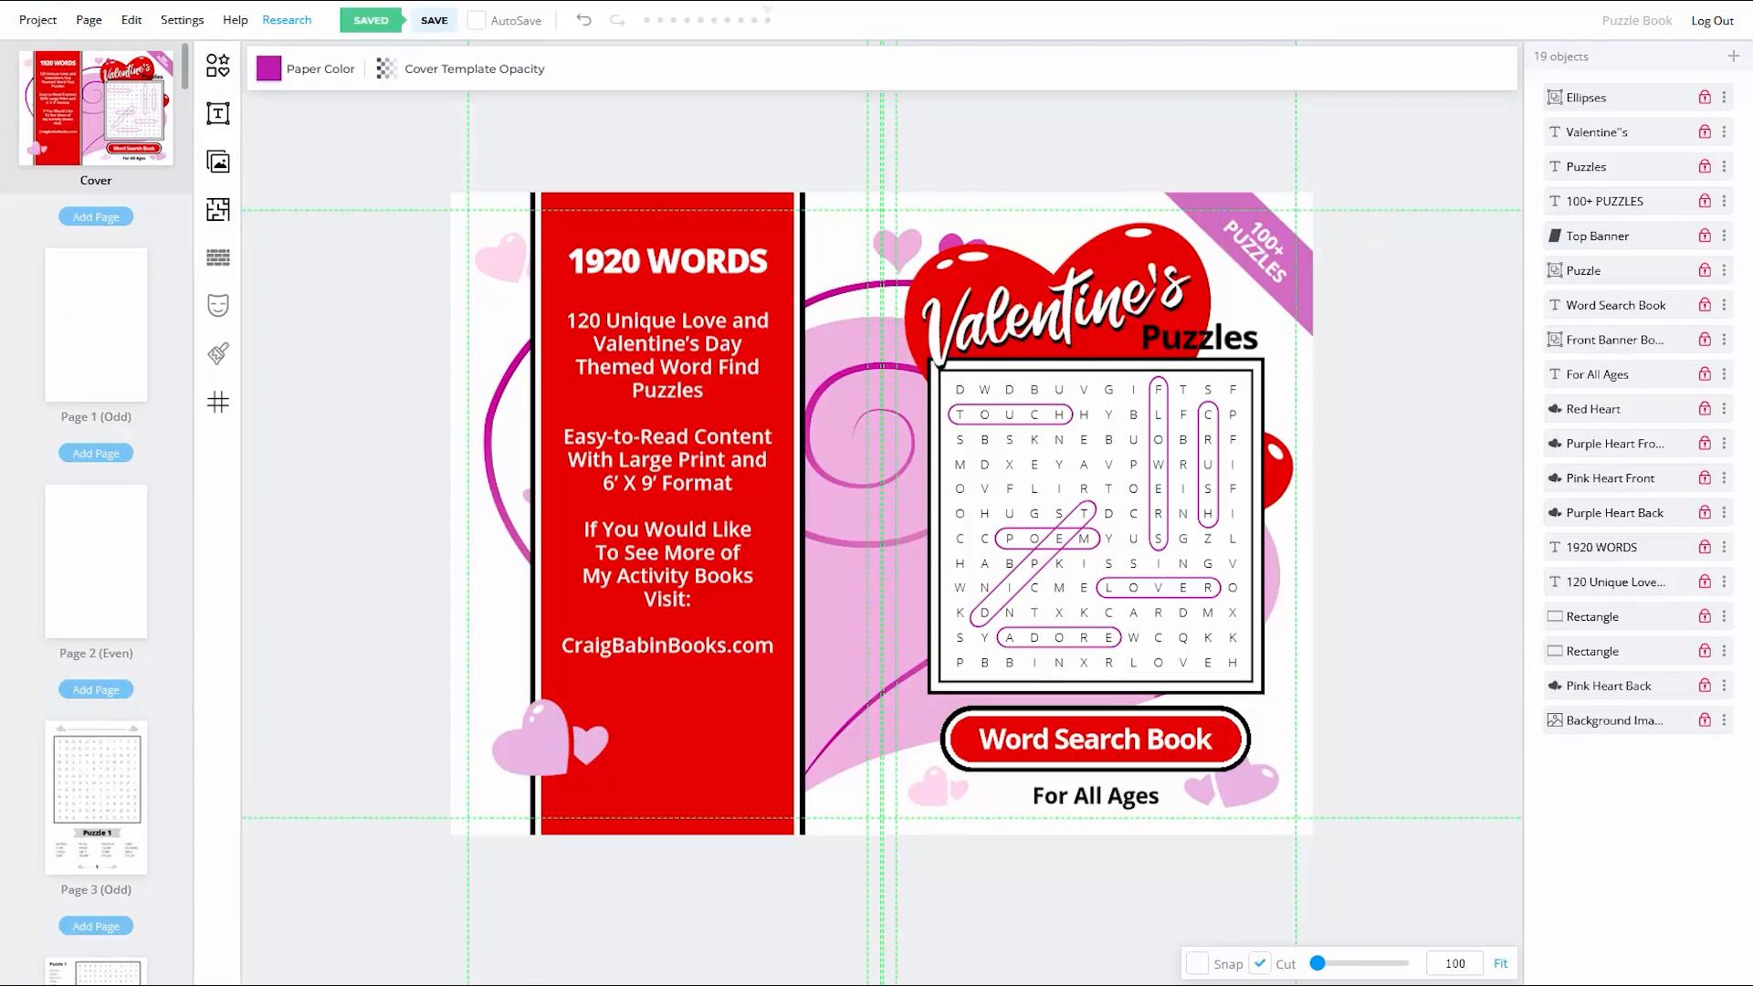
Step: Review the interior pages, including pages 1 to 3, the solutions on page 61 and page 74, and return to the cover
{"action": "left_click", "coordinate": [111, 311]}
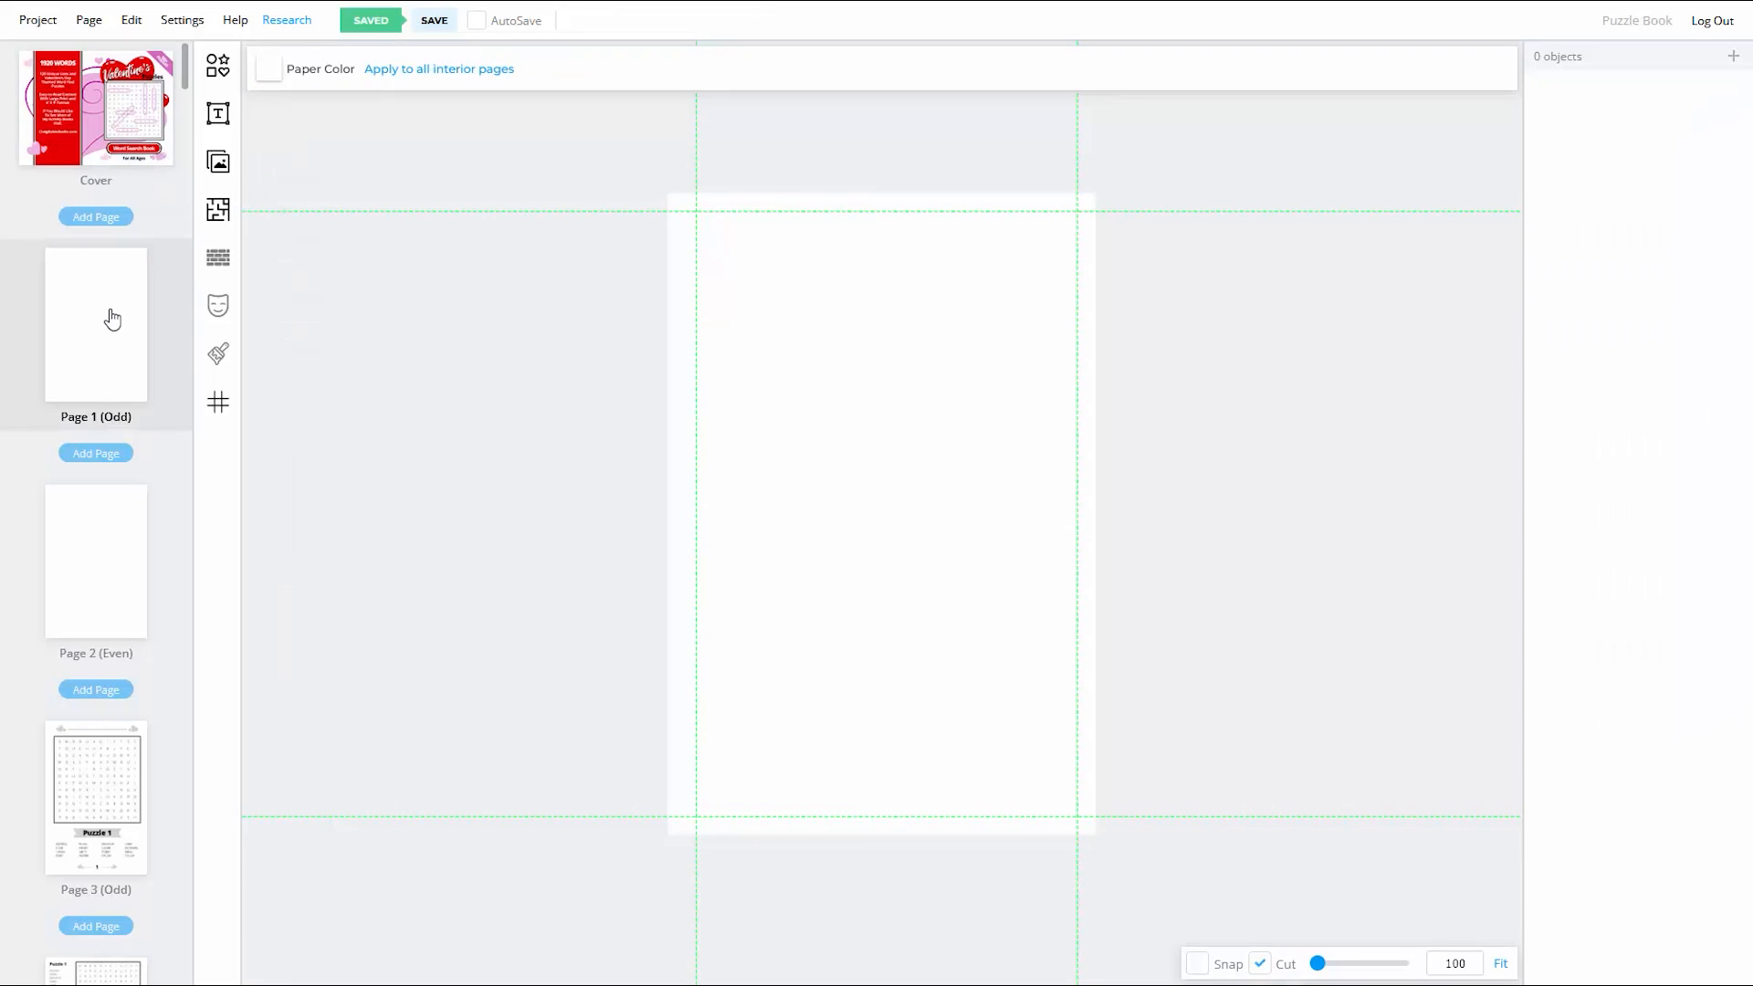
{"action": "left_click", "coordinate": [92, 535]}
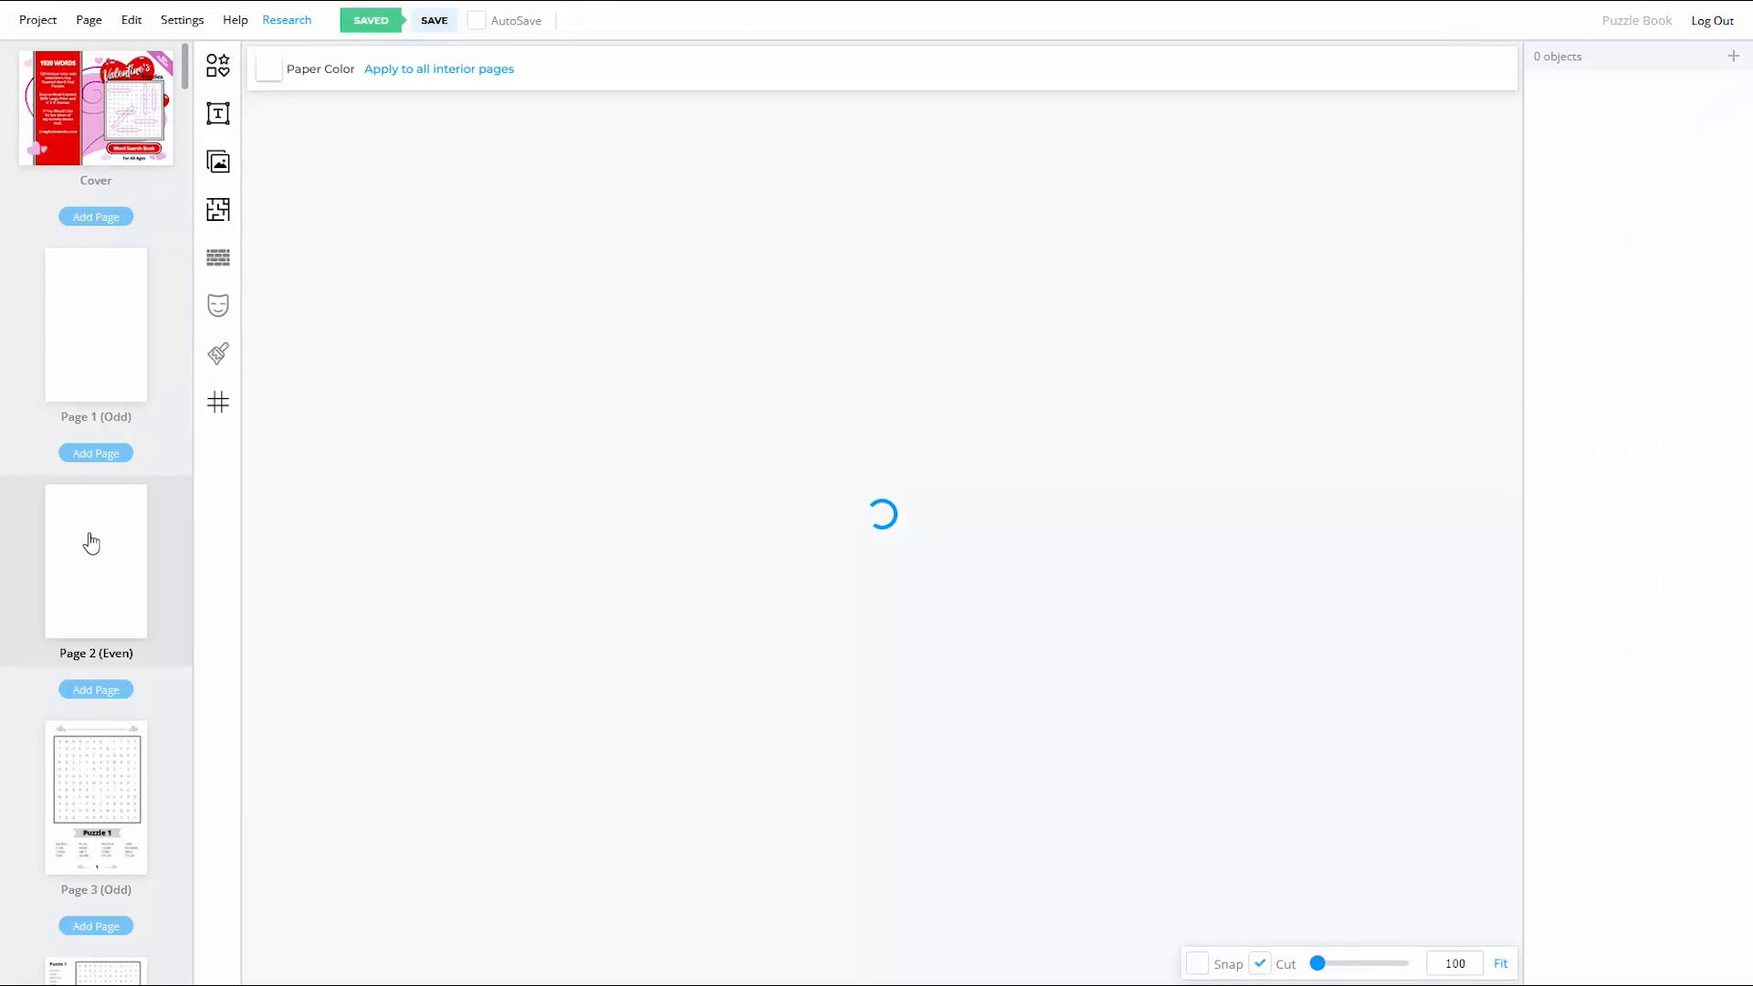
{"action": "left_click", "coordinate": [97, 753]}
{"action": "left_click_drag", "start_coordinate": [185, 80], "coordinate": [160, 819]}
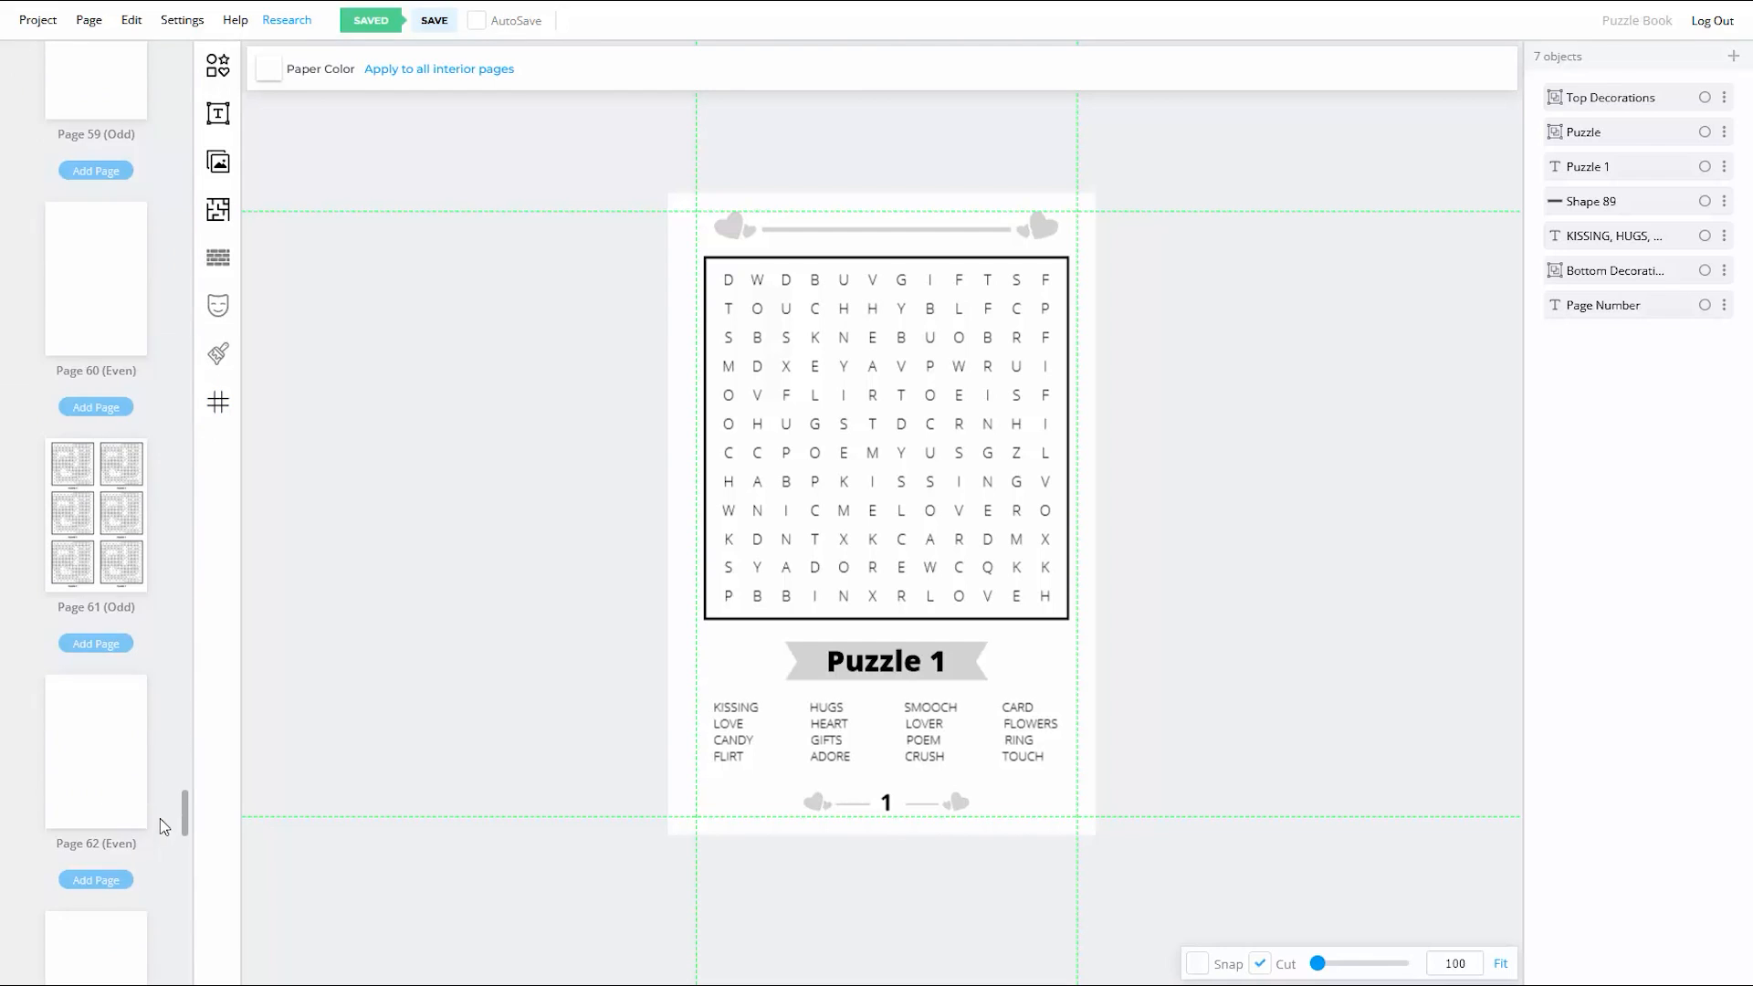
{"action": "left_click", "coordinate": [103, 542]}
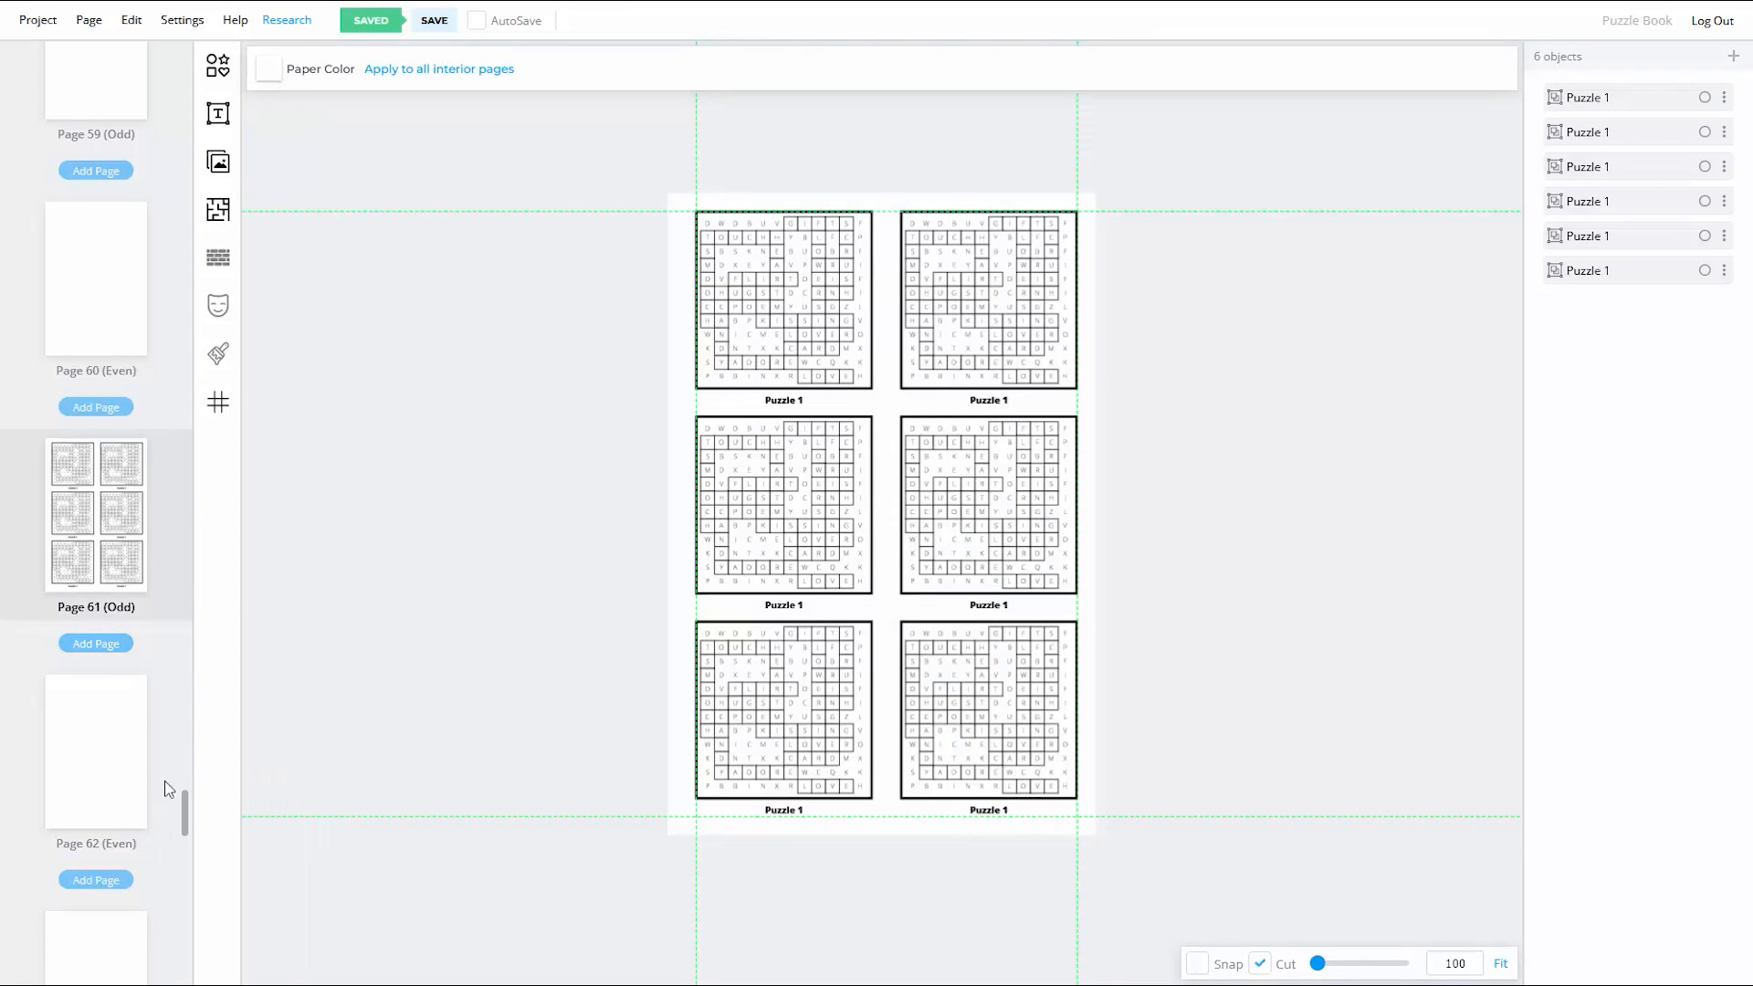
{"action": "left_click_drag", "start_coordinate": [187, 811], "coordinate": [180, 969]}
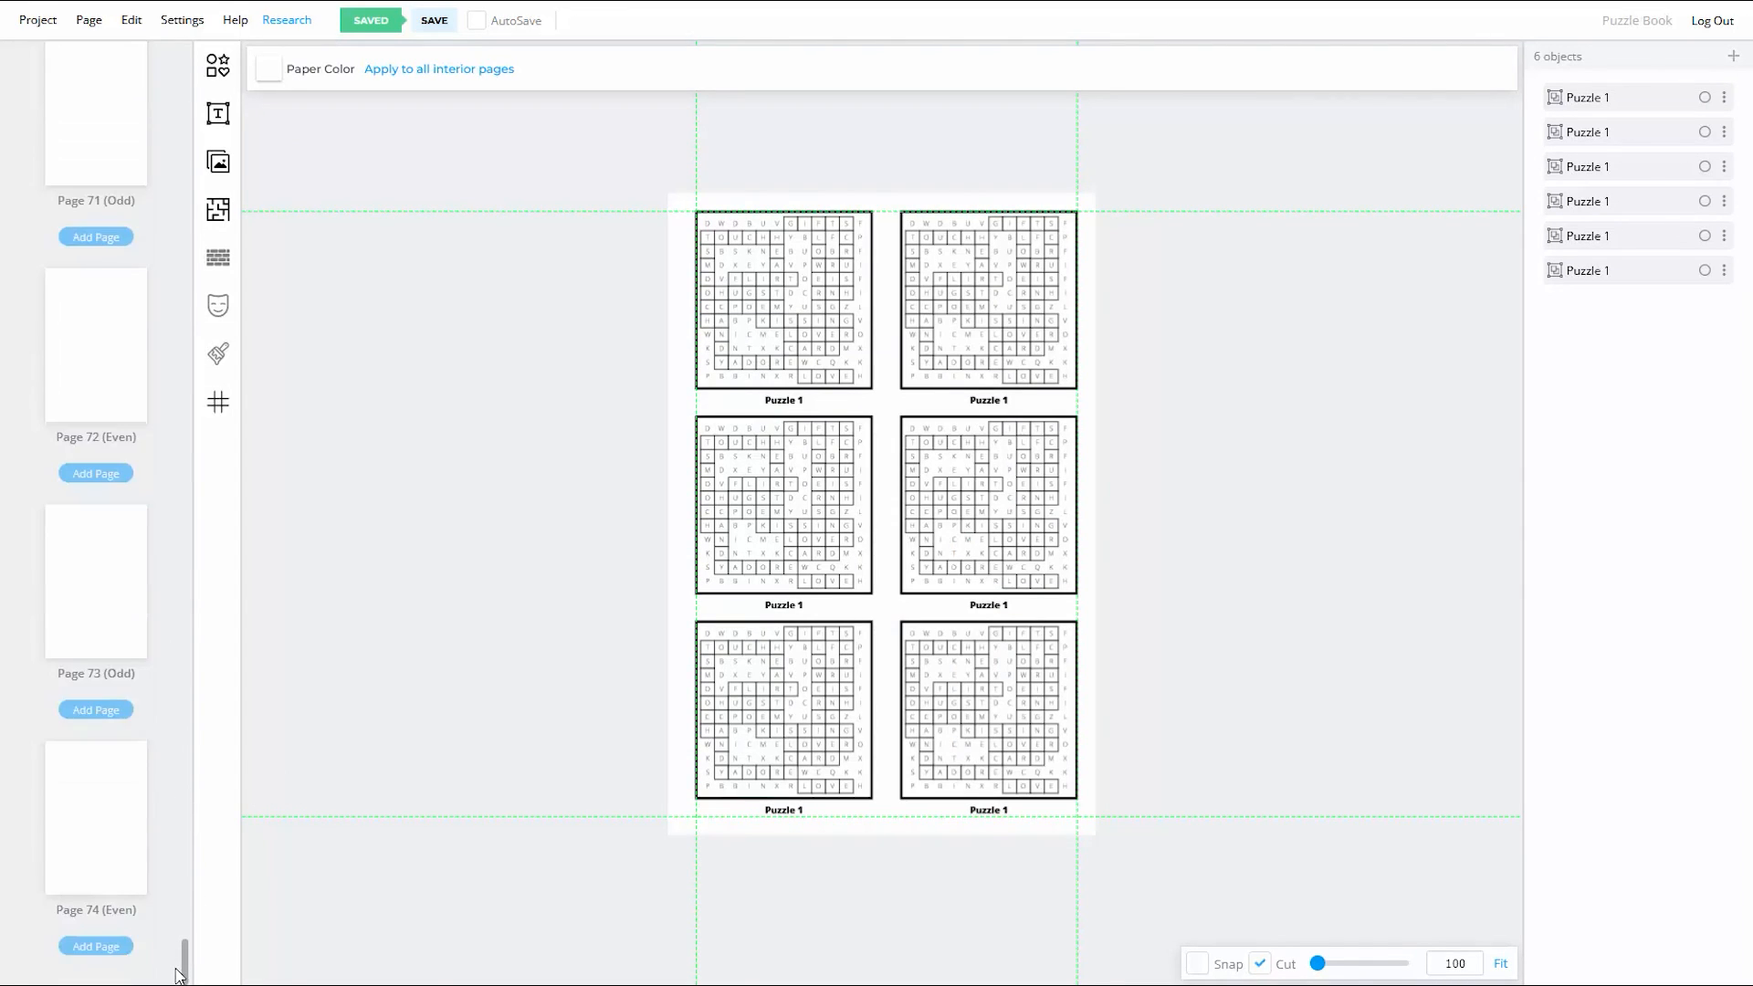
{"action": "left_click", "coordinate": [107, 819]}
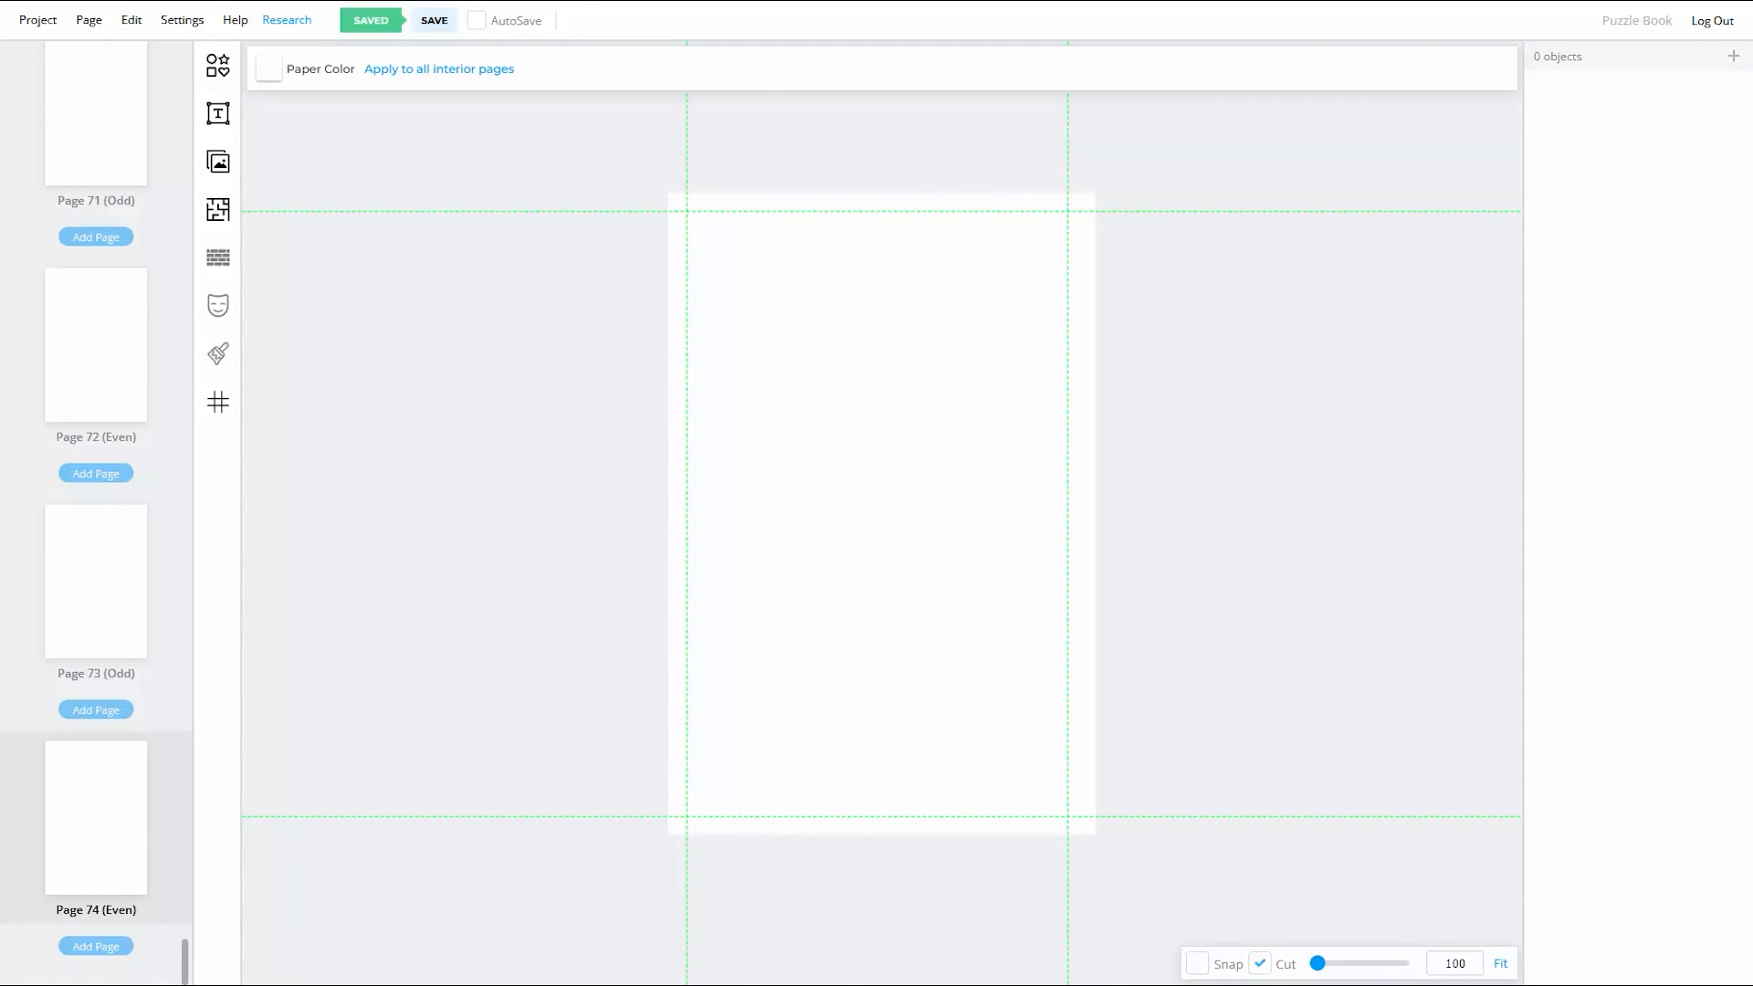
{"action": "left_click_drag", "start_coordinate": [184, 958], "coordinate": [187, 56]}
{"action": "left_click", "coordinate": [108, 137]}
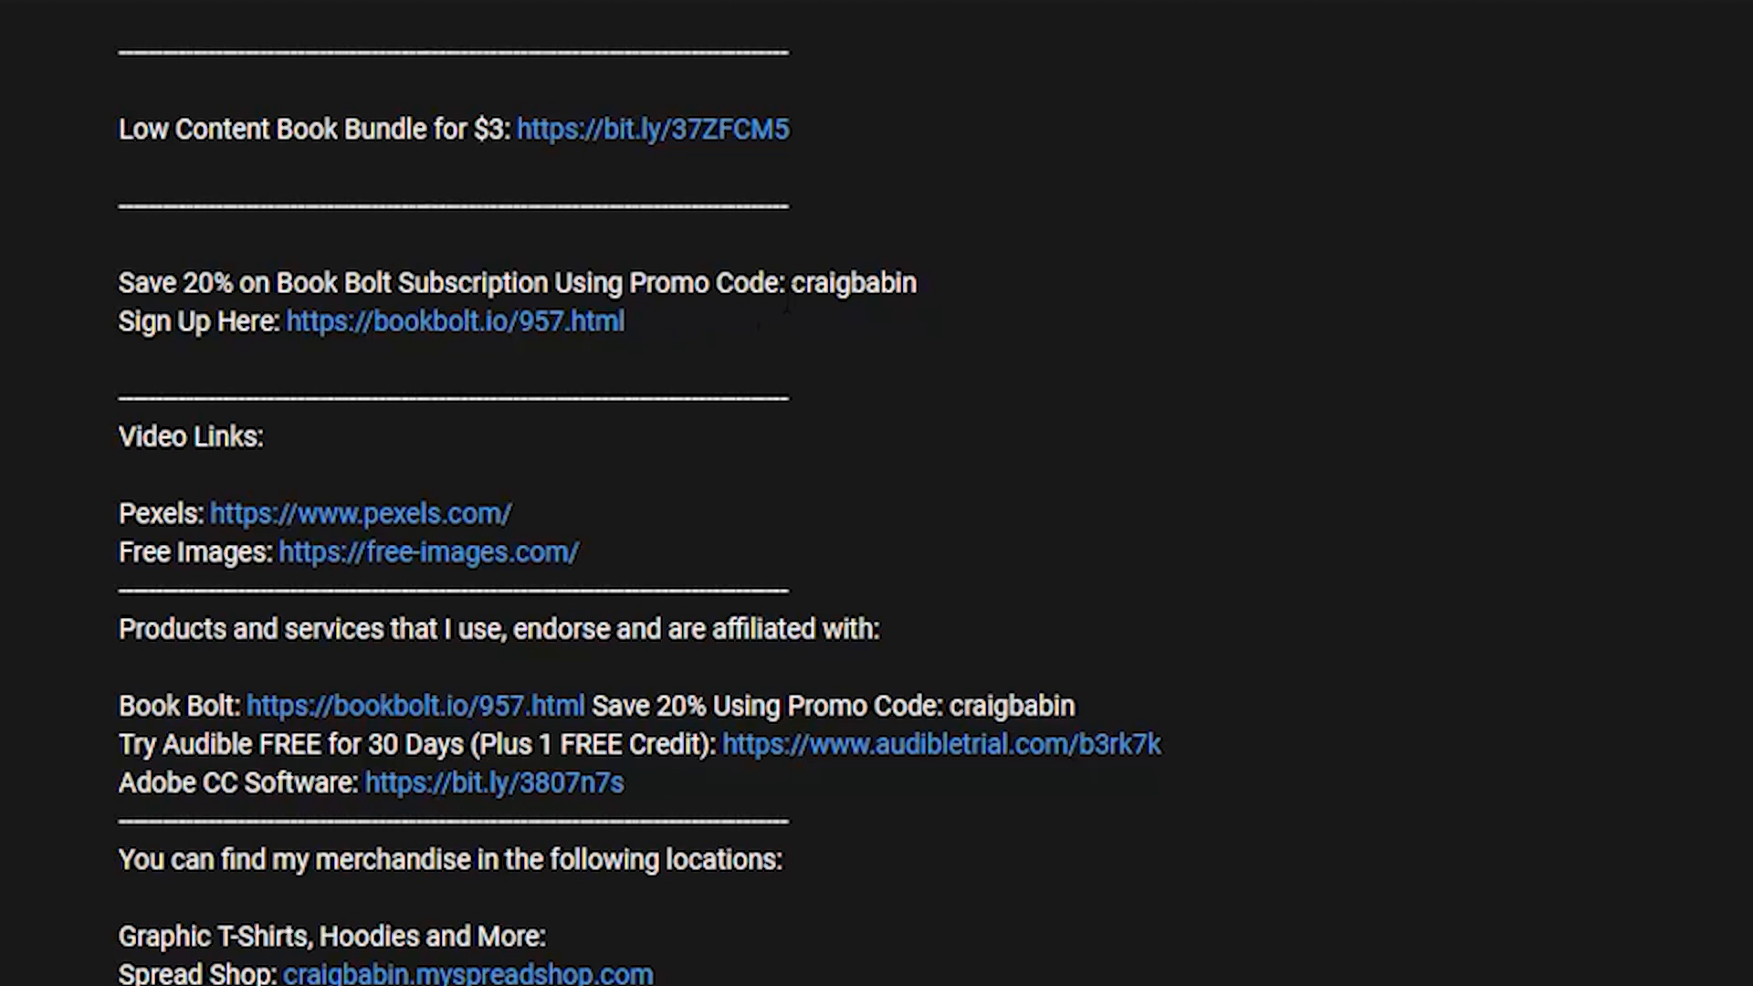
Step: Switch to the video description and highlight the promo code for the Book Bolt subscription
{"action": "left_click_drag", "start_coordinate": [921, 283], "coordinate": [791, 283]}
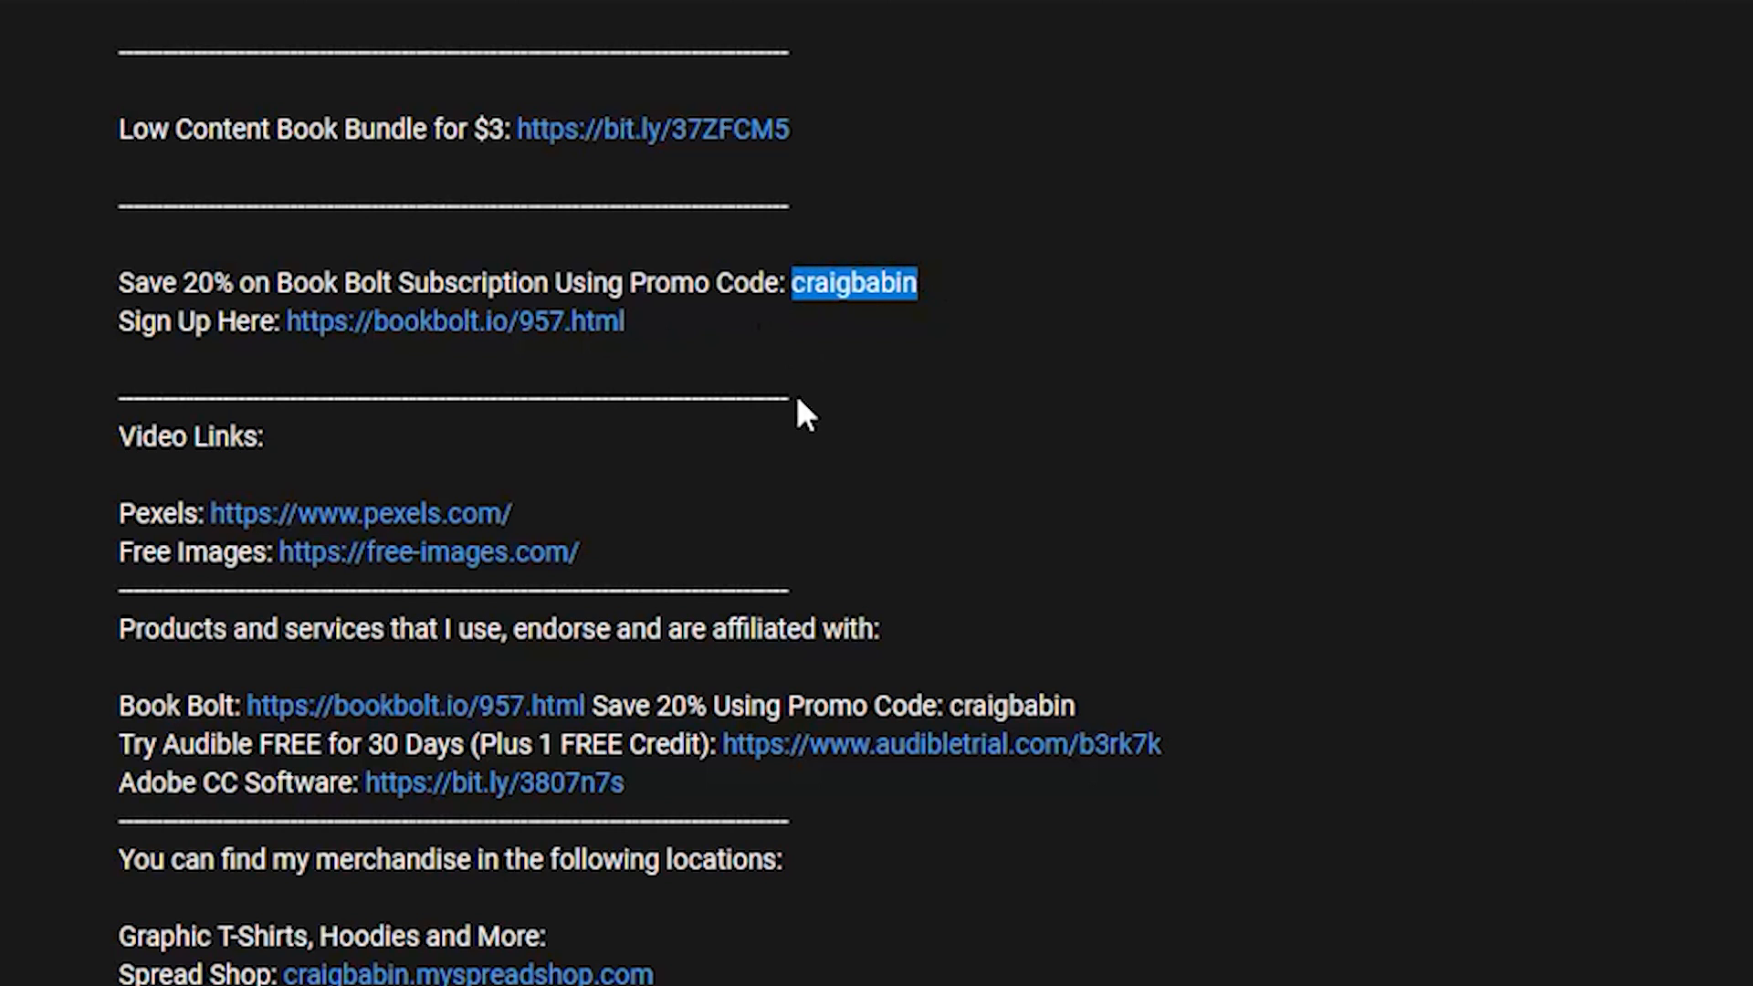
{"action": "left_click", "coordinate": [869, 354]}
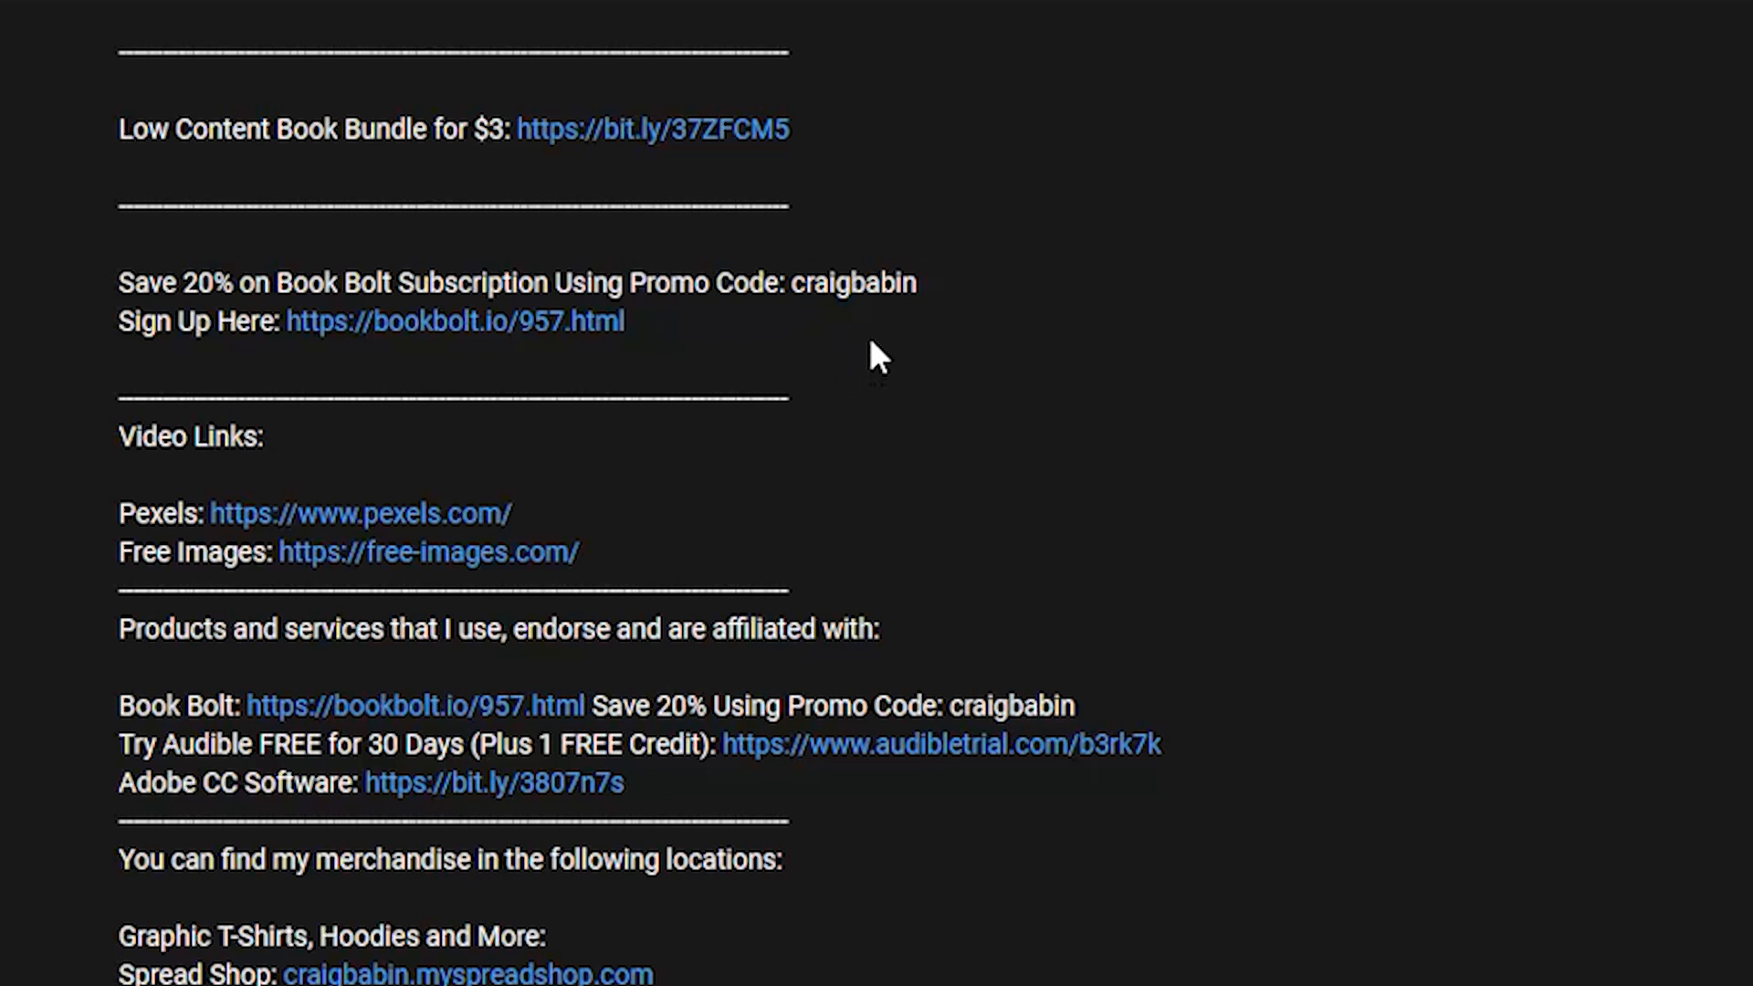